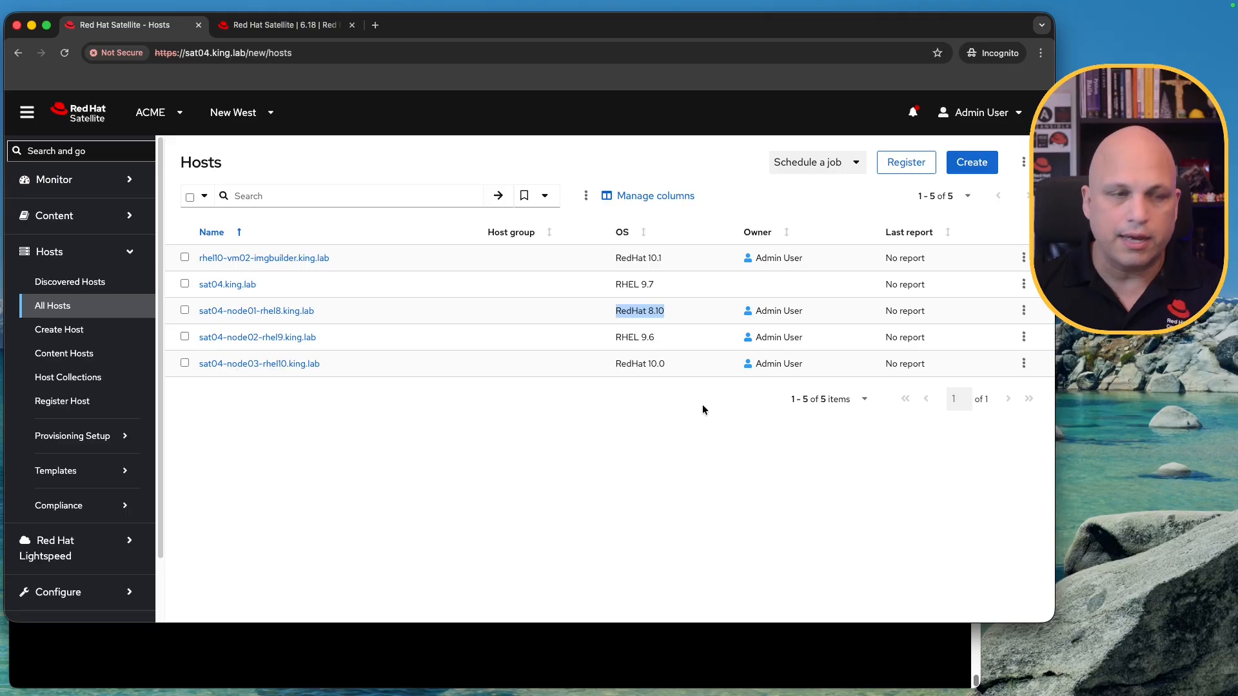
Step: Filter the hosts list with the search query os = RedHat
left_click(554, 520)
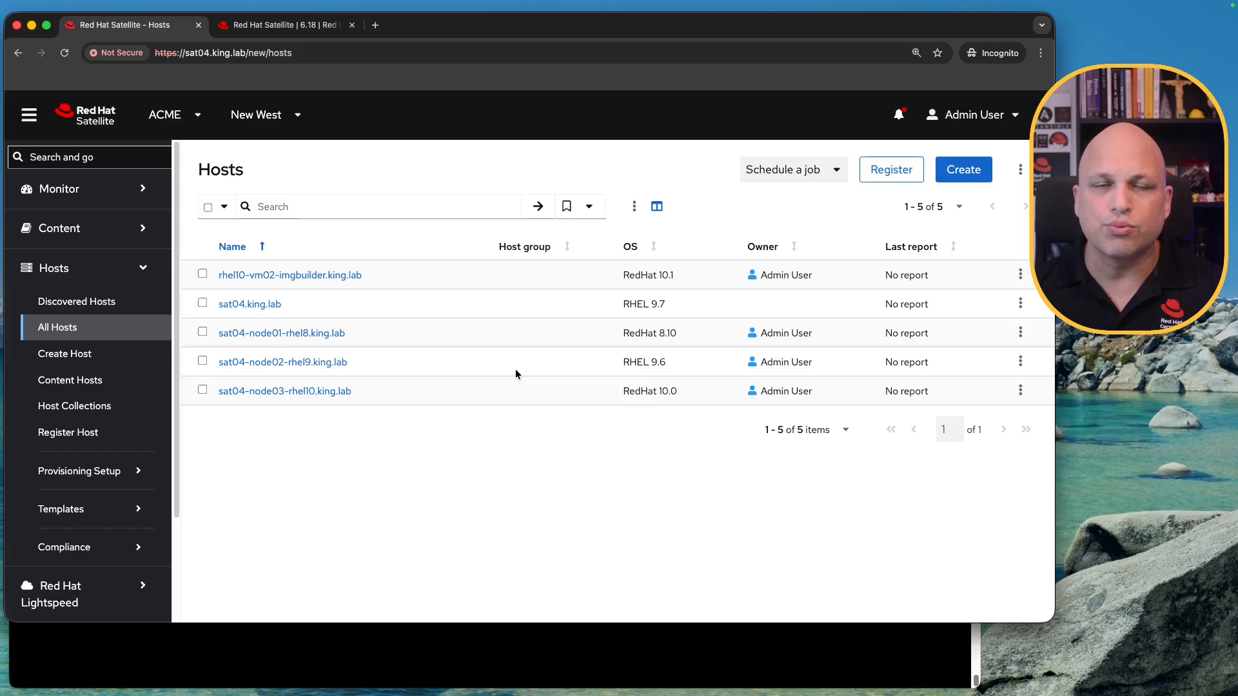
left_click(358, 206)
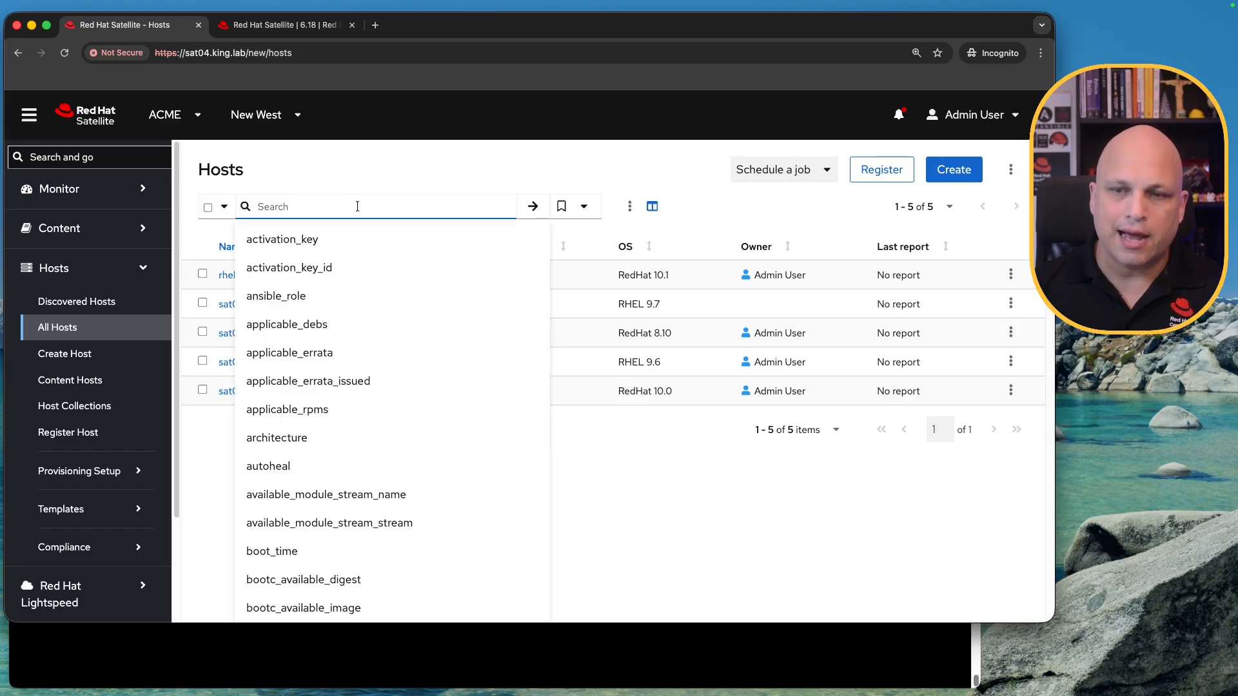
type("os")
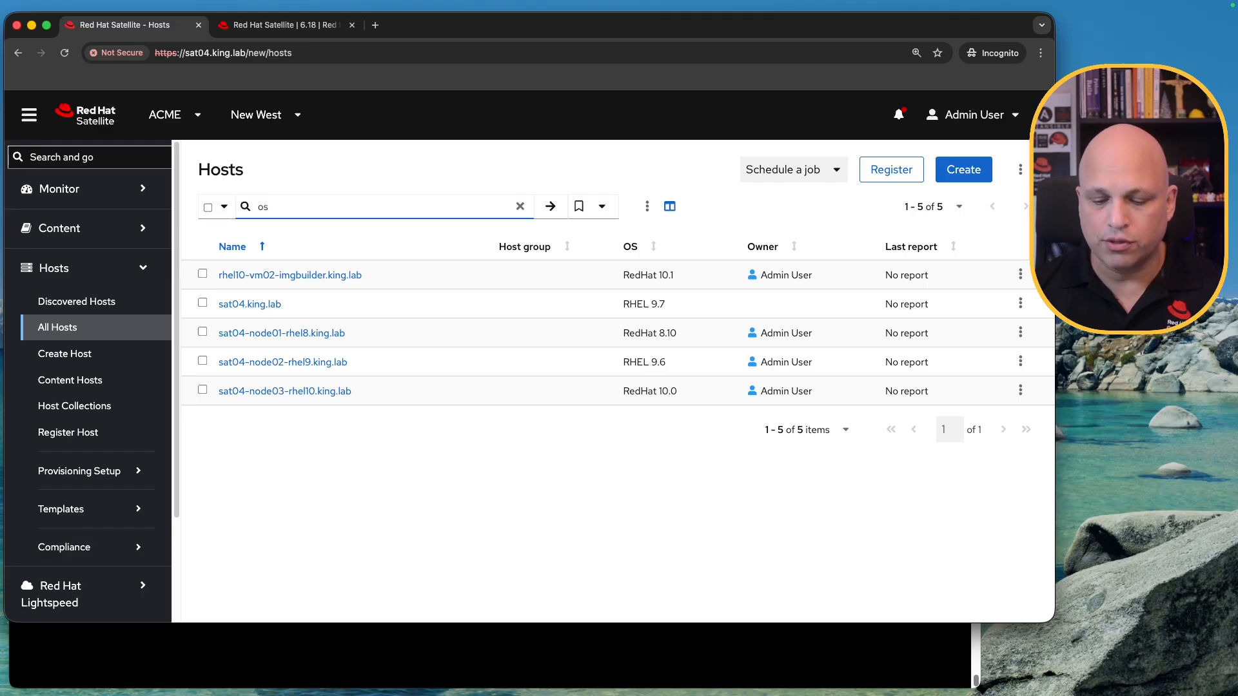
type(" =")
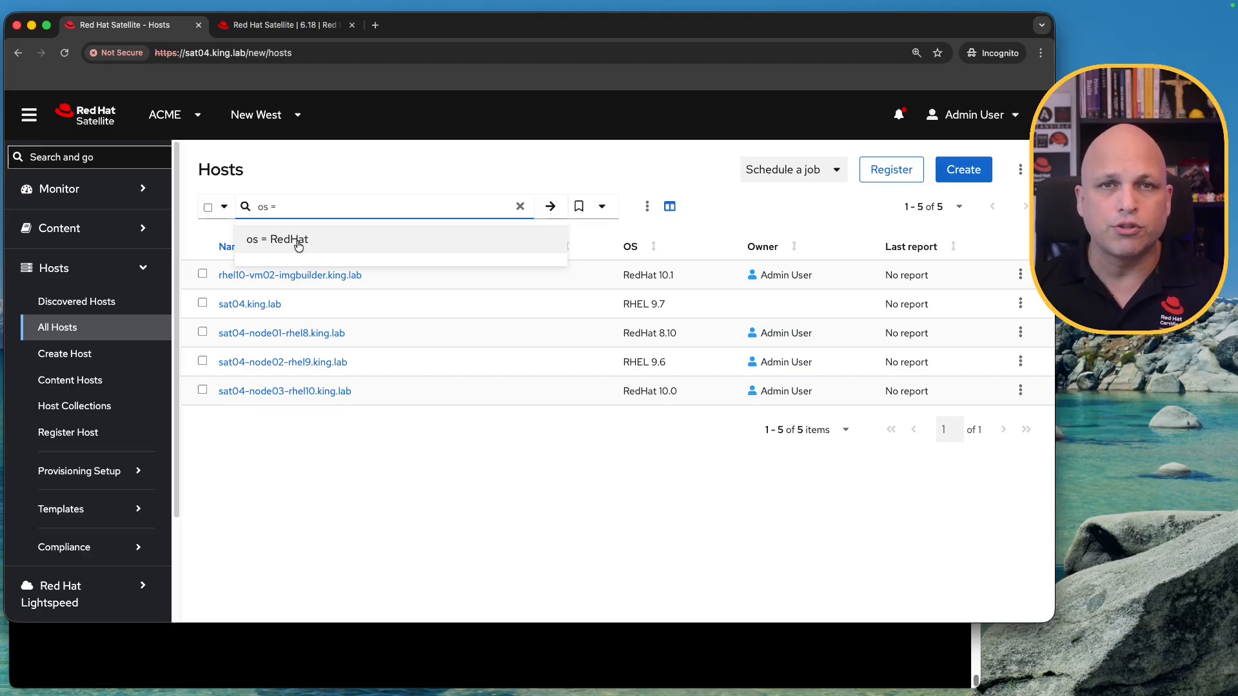
left_click(298, 245)
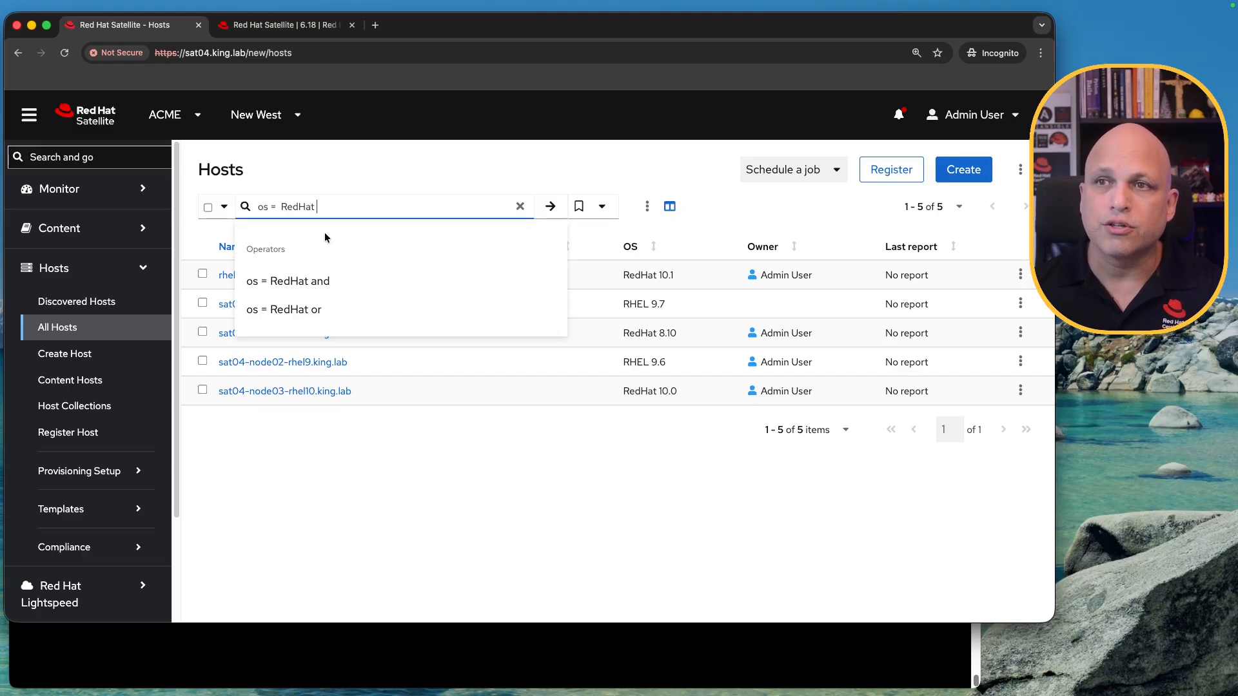
left_click(550, 207)
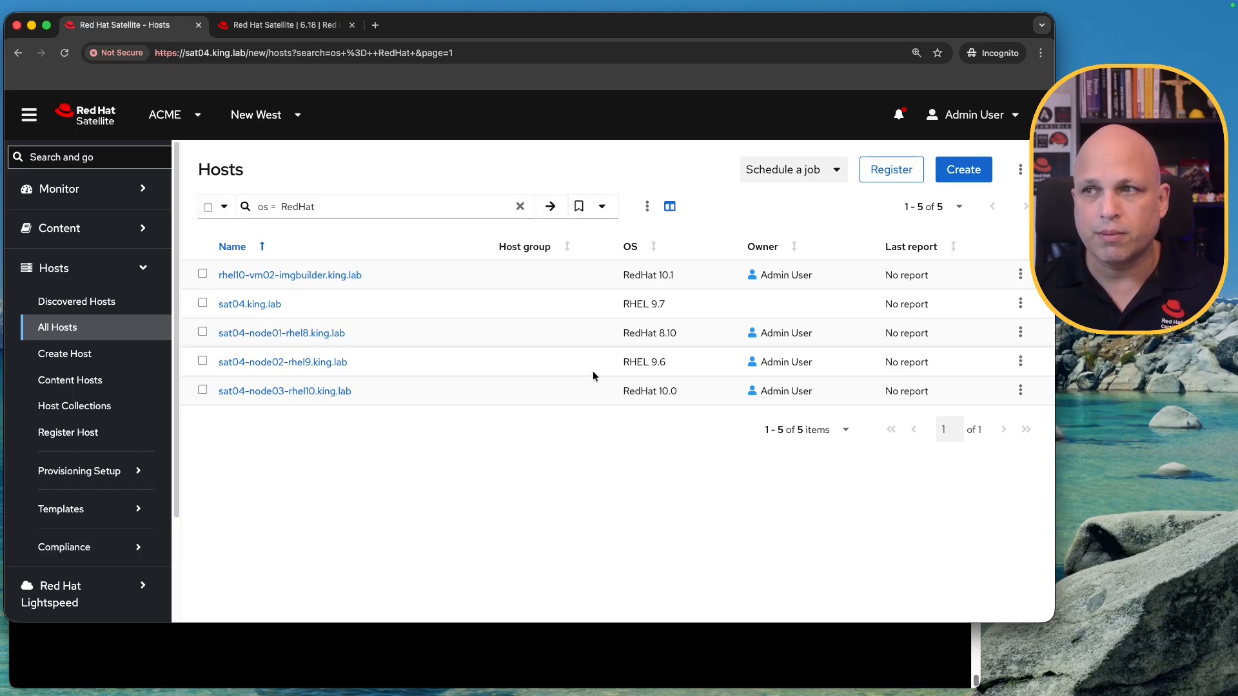
Step: Extend the host search with the condition and os_major = 7, and run it
left_click(387, 206)
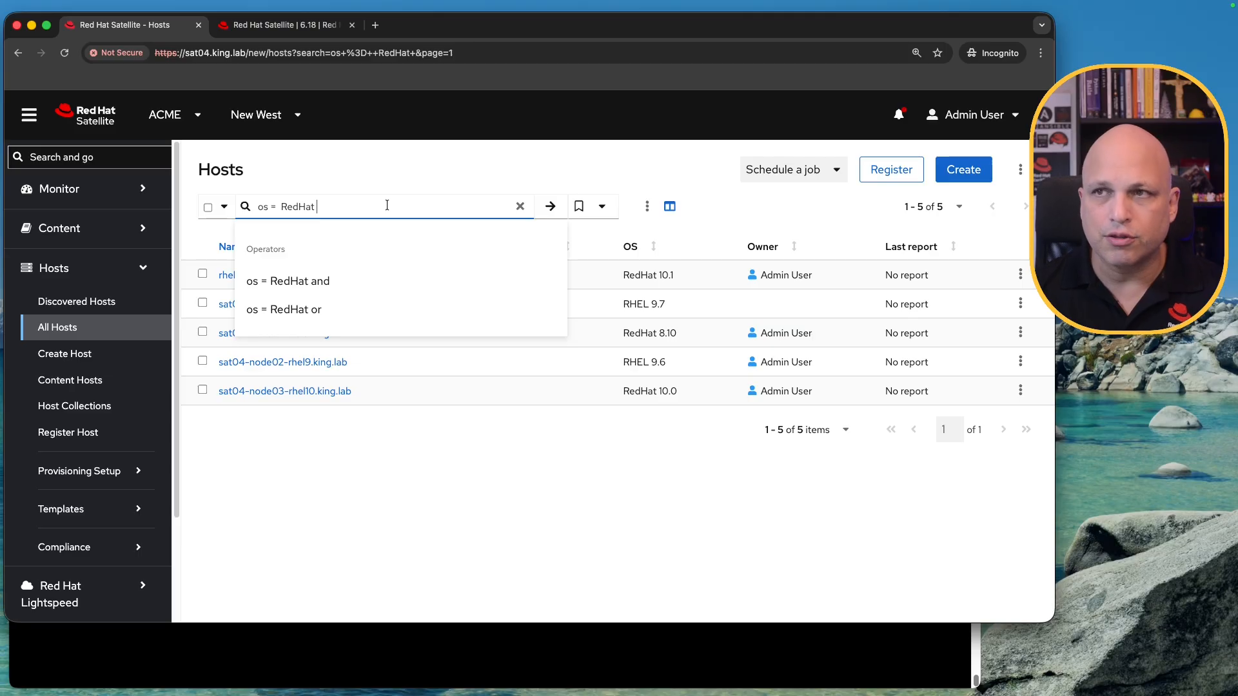
type("and")
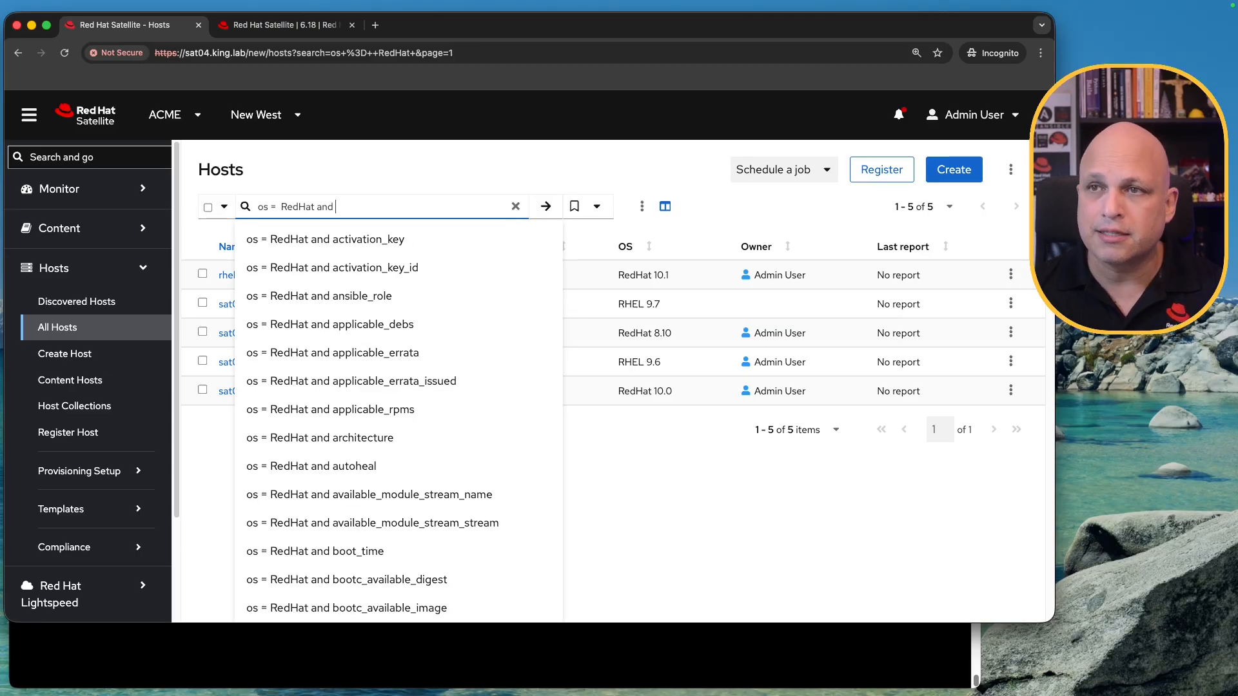
type(" os_")
key("Down")
key("Down")
key("Down")
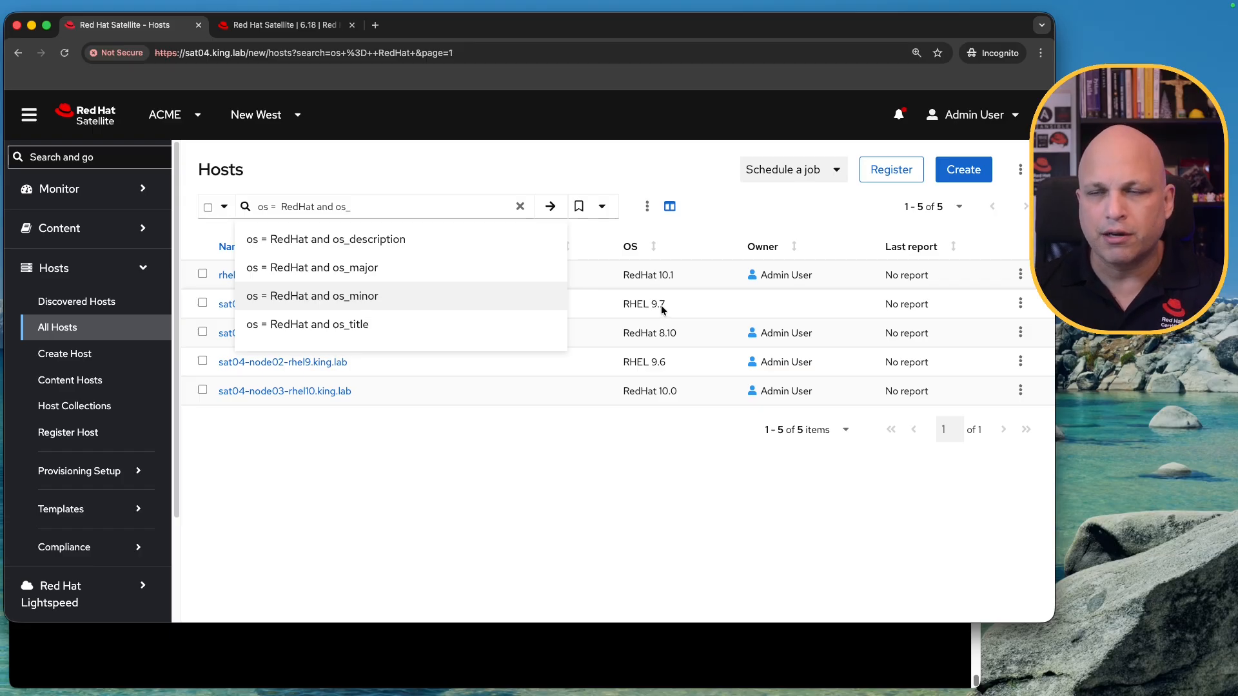
left_click(388, 270)
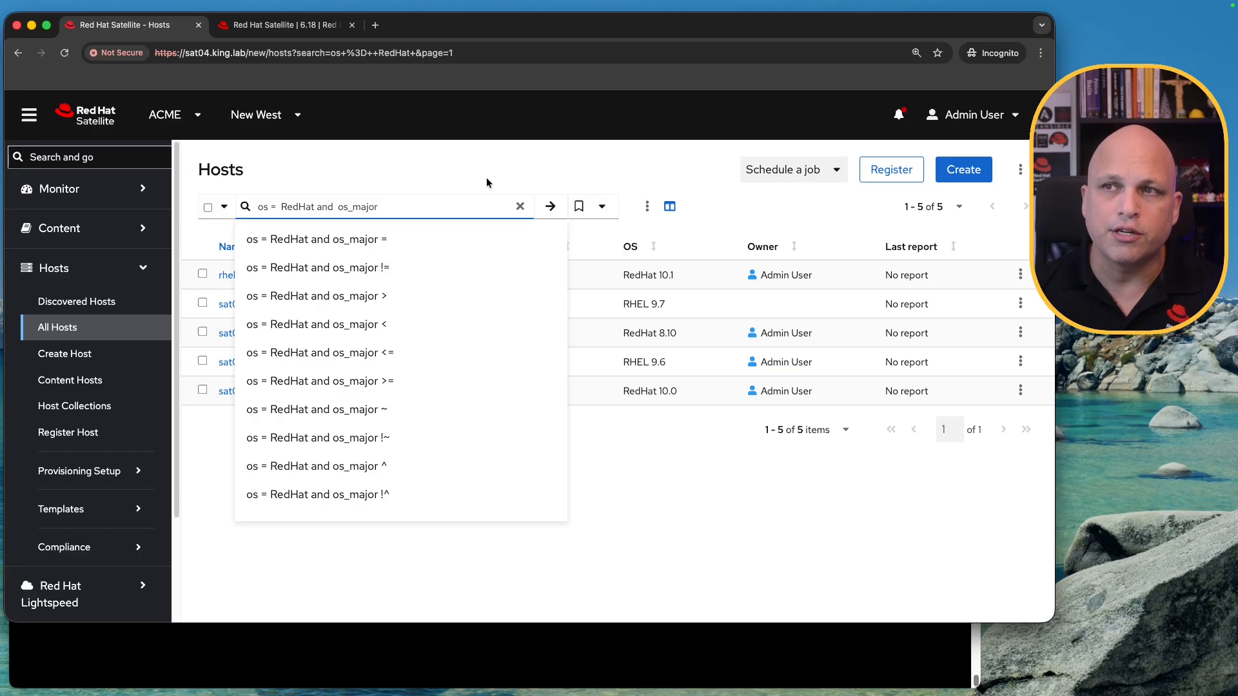
type("=")
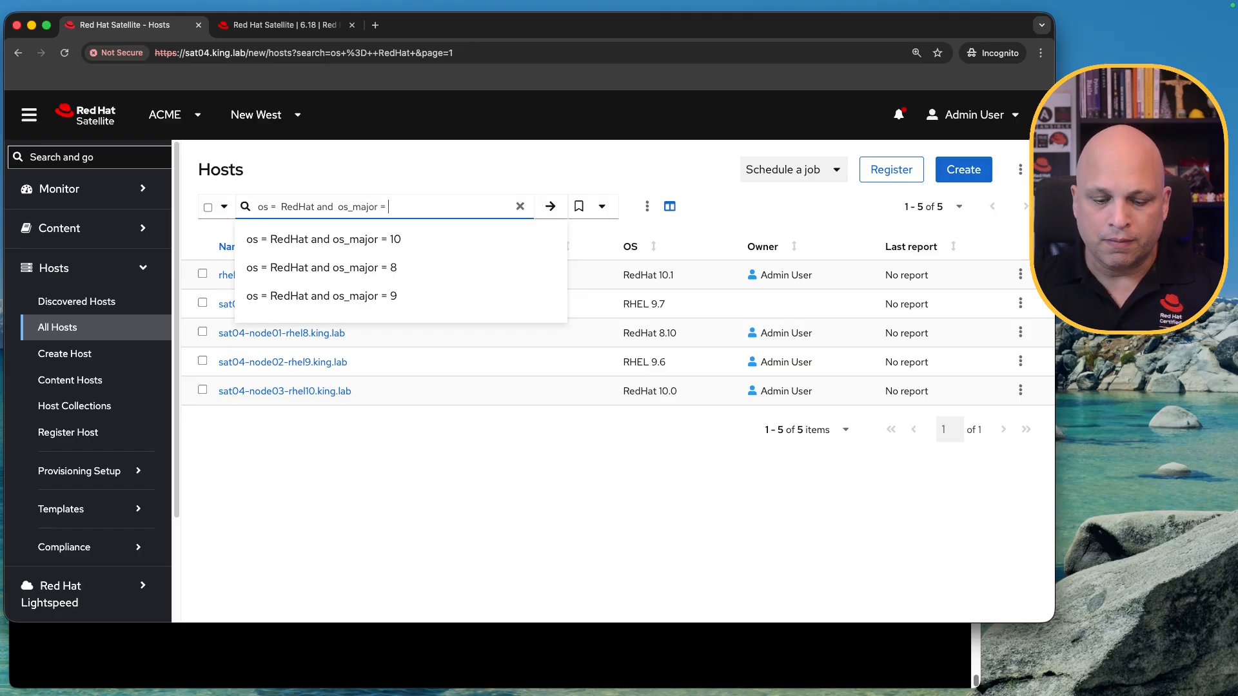
type("7")
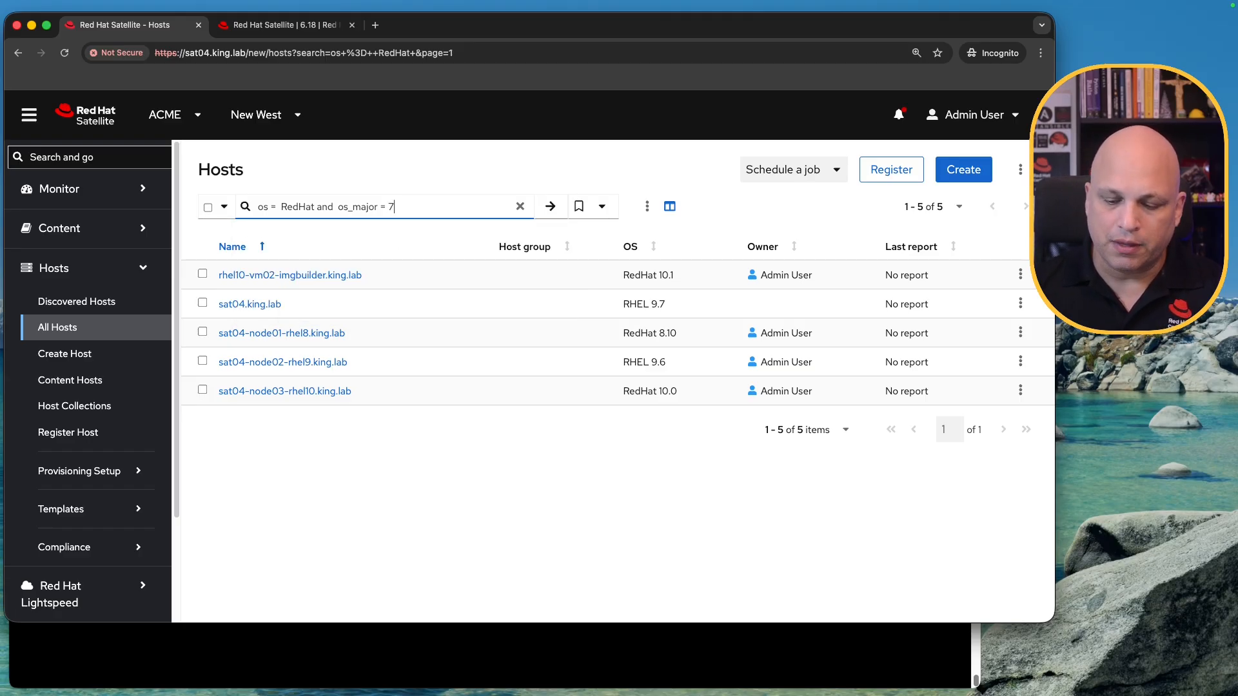
key("Return")
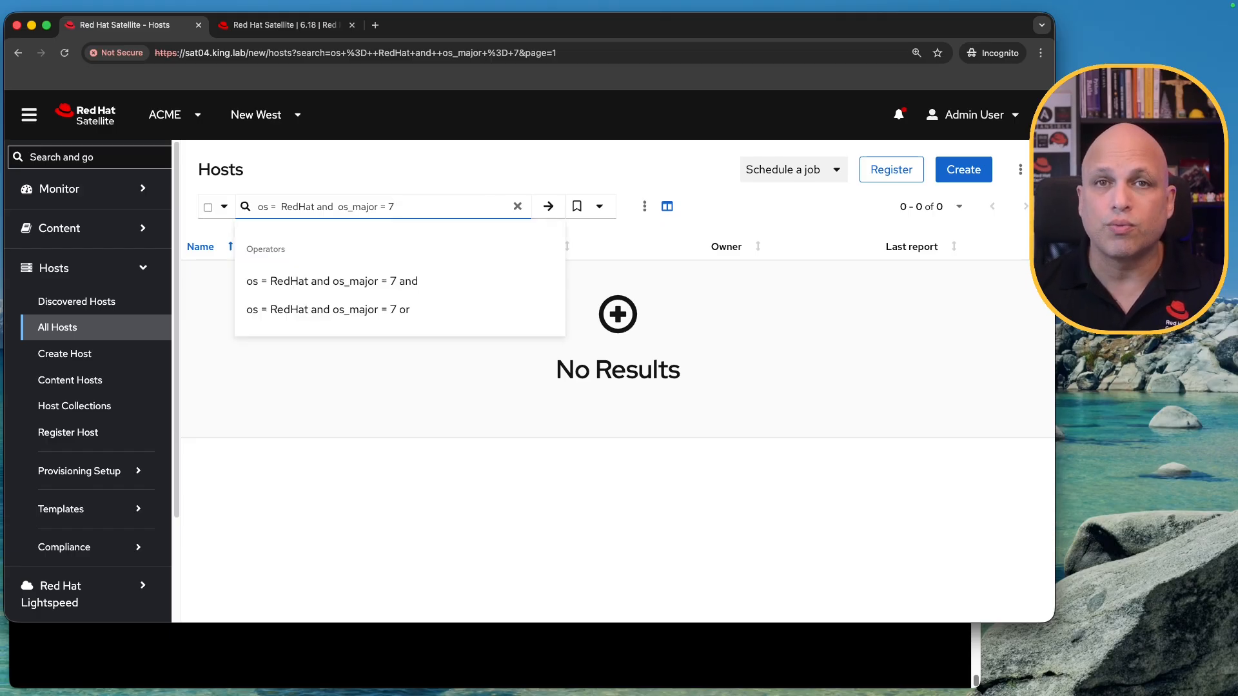
Step: Append a second version condition, or os_major = 6, to the host search query
type("or")
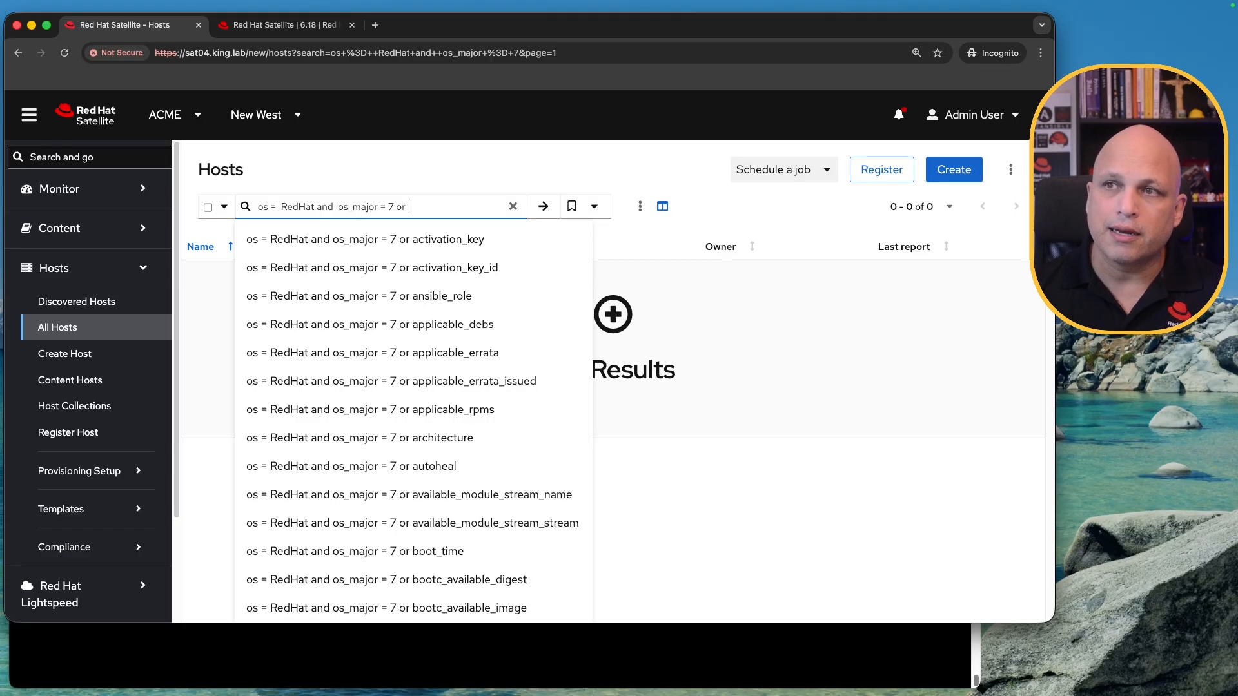
left_click_drag(337, 206, 394, 206)
key("super+c")
key("super+Right")
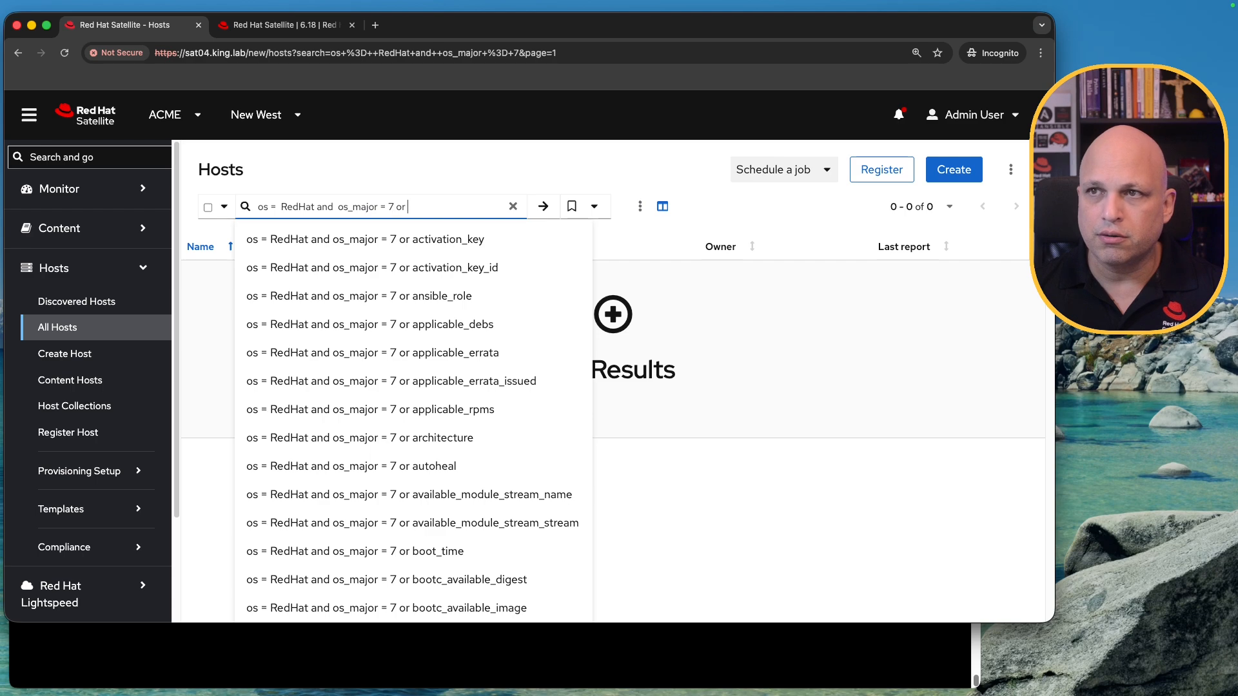
key("super+v")
key("BackSpace")
type("6")
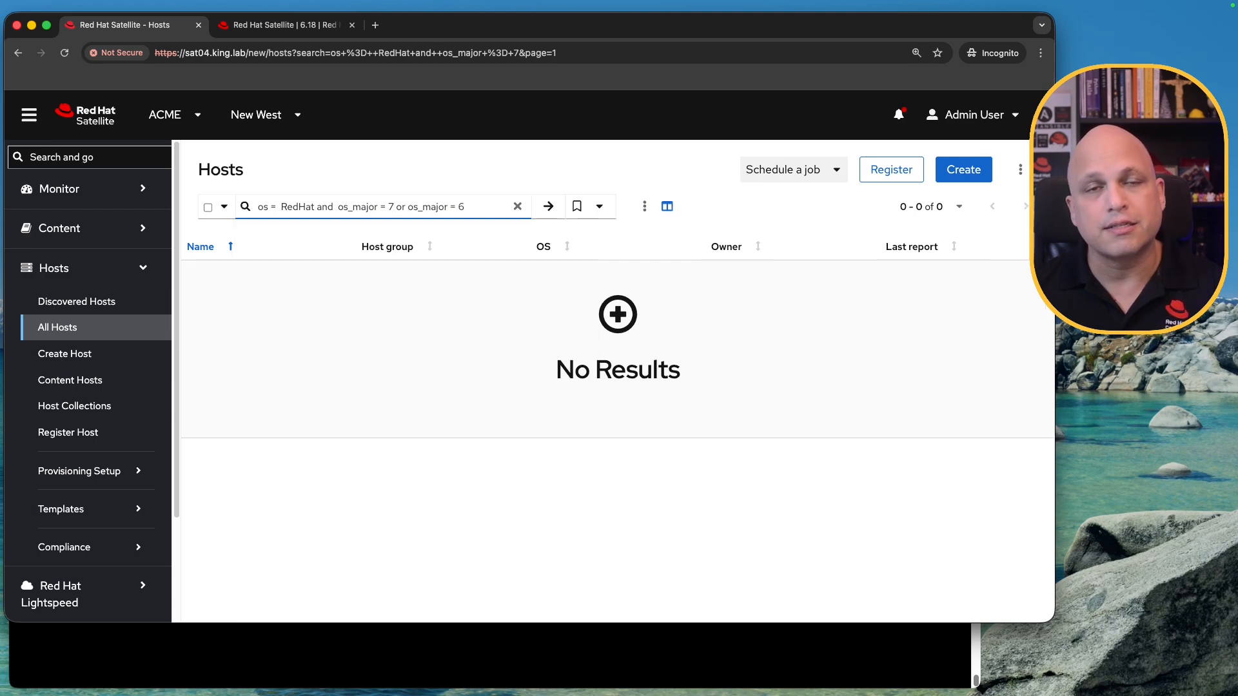
Step: Enclose both os_major conditions in parentheses and run the search os = RedHat and (os_major = 7 or os_major = 6)
type(")")
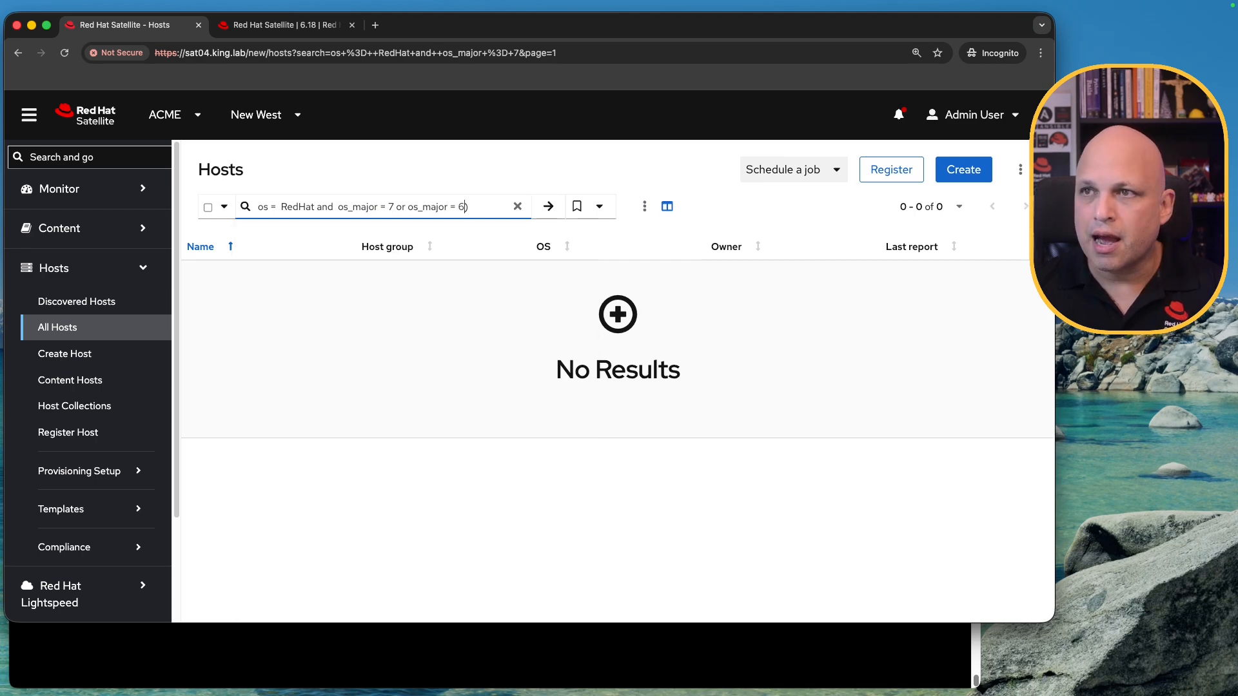
key("Left")
key("Left")
key("Left")
key("Left")
key("Left")
key("Left")
key("Left")
key("Left")
key("Left")
key("Left")
key("Left")
key("Left")
key("Left")
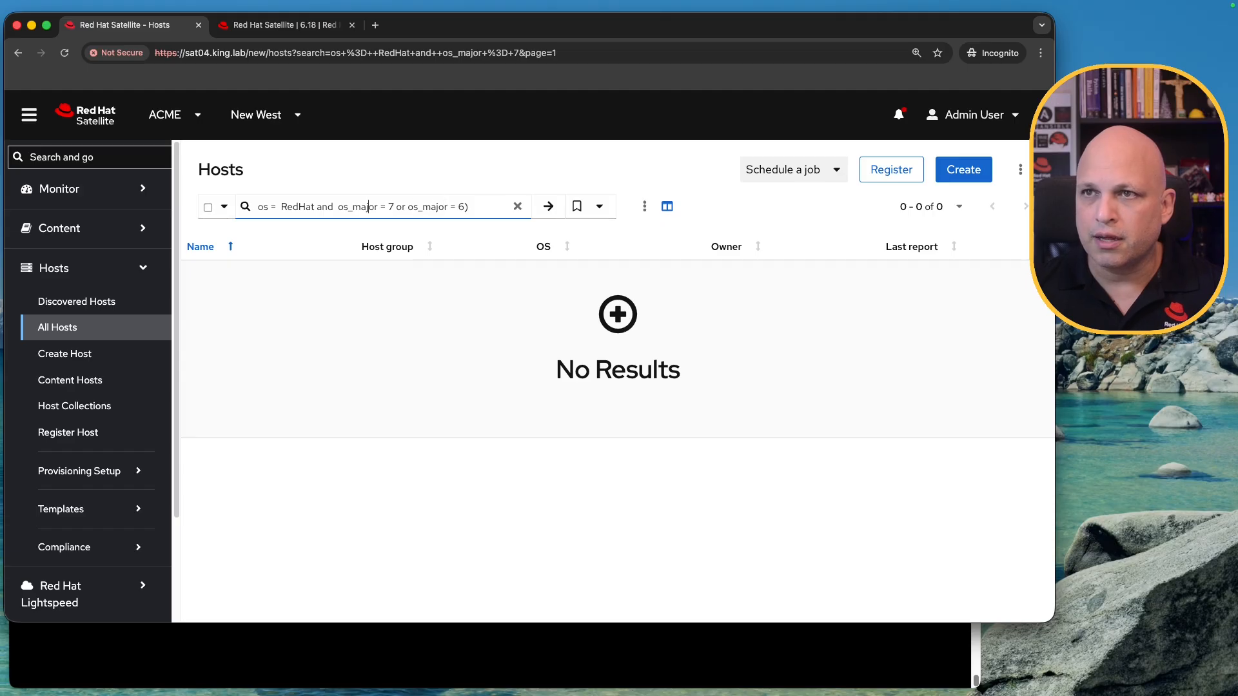
type("(")
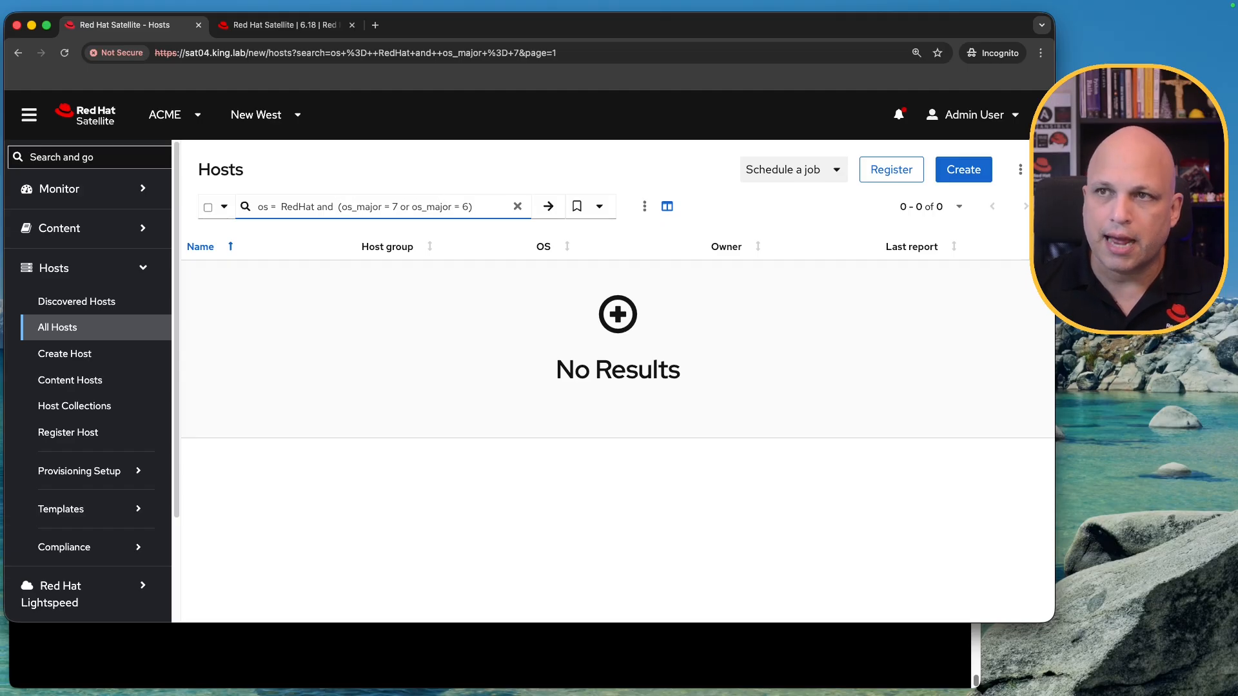
key("Left")
key("shift+End")
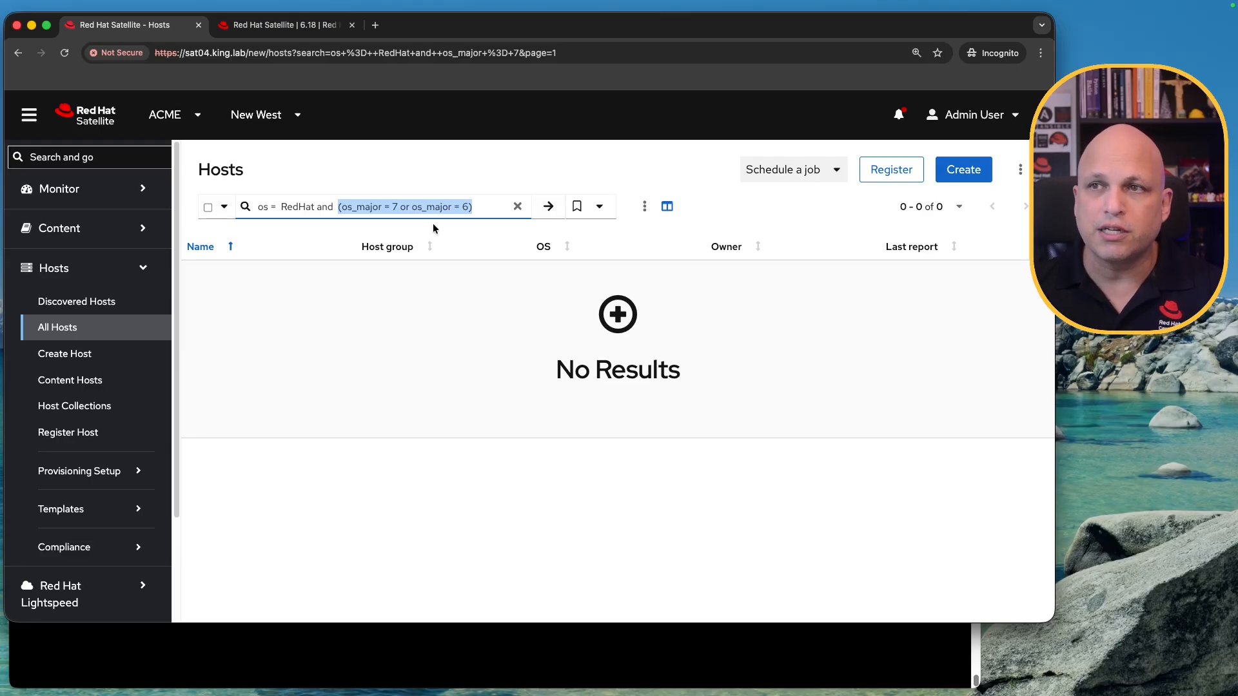
double_click(325, 207)
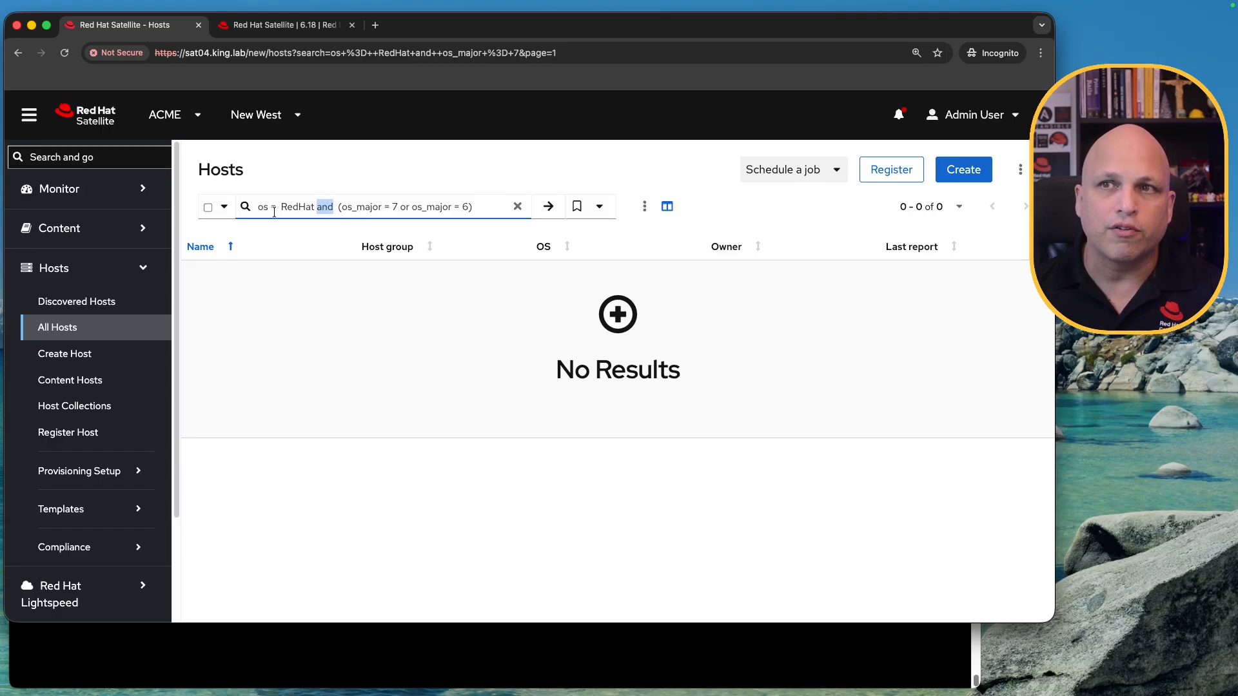
double_click(298, 207)
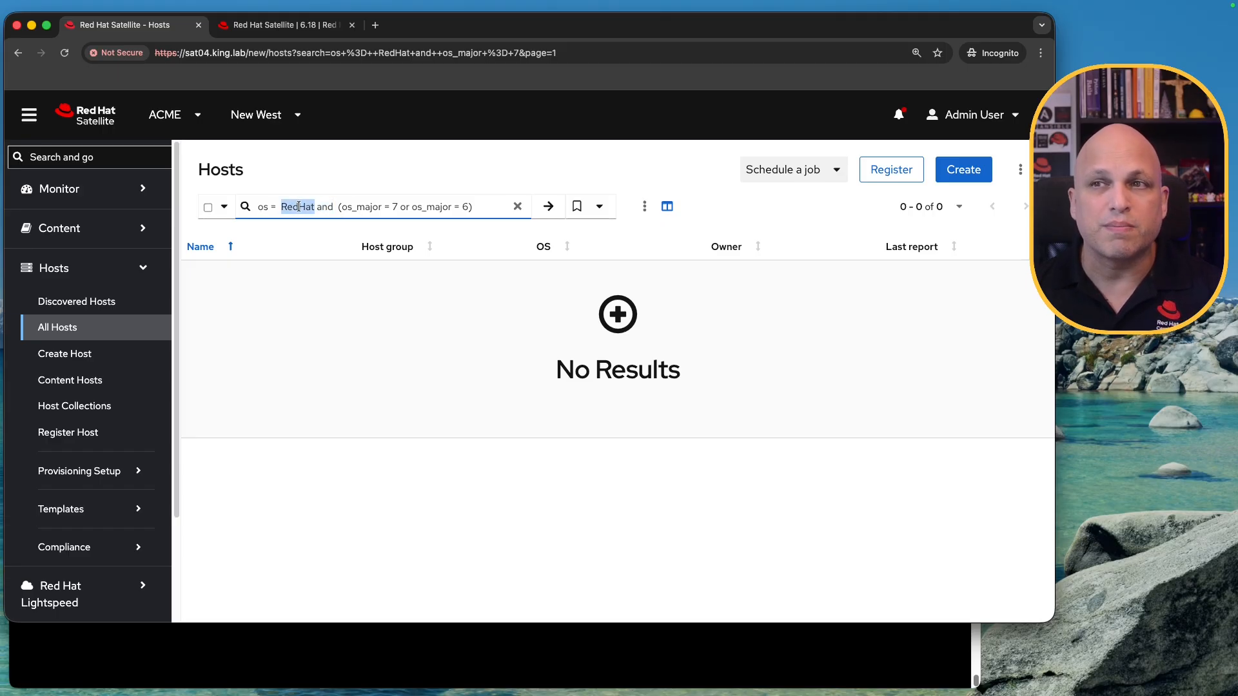
left_click(548, 207)
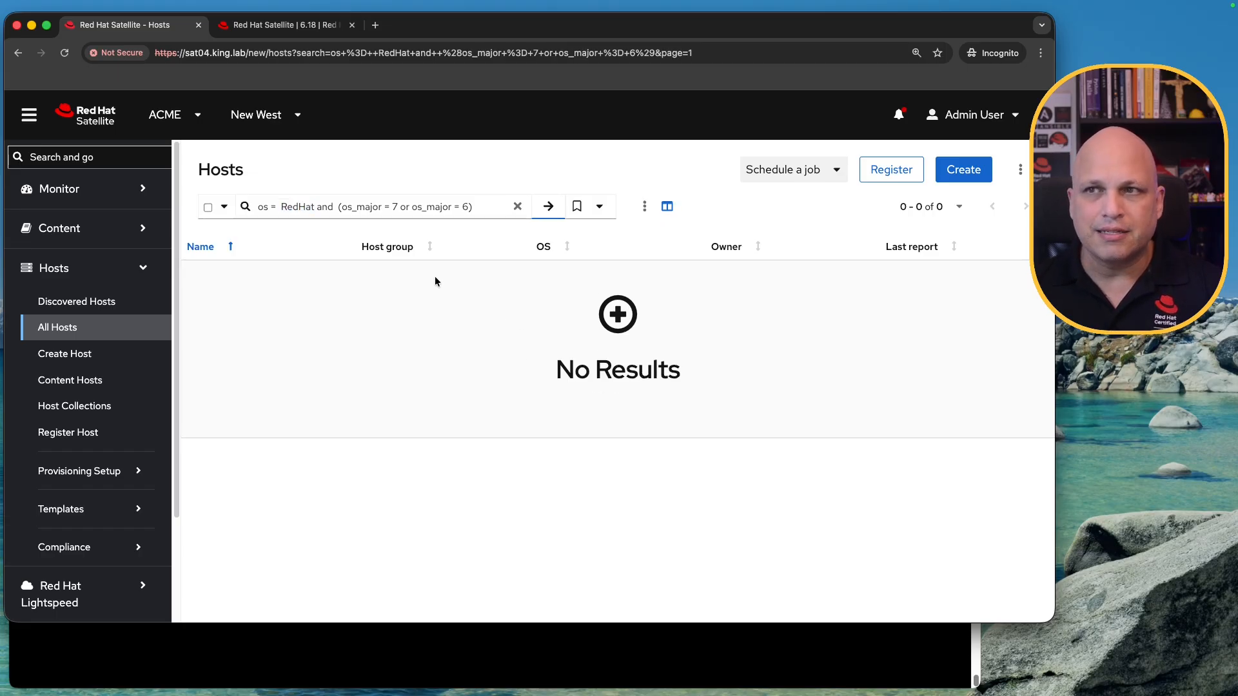
Step: Copy the whole search query, clear it to list all hosts, and review the hosts' OS versions
left_click(403, 208)
key("super+a")
key("super+c")
key("BackSpace")
left_click(530, 206)
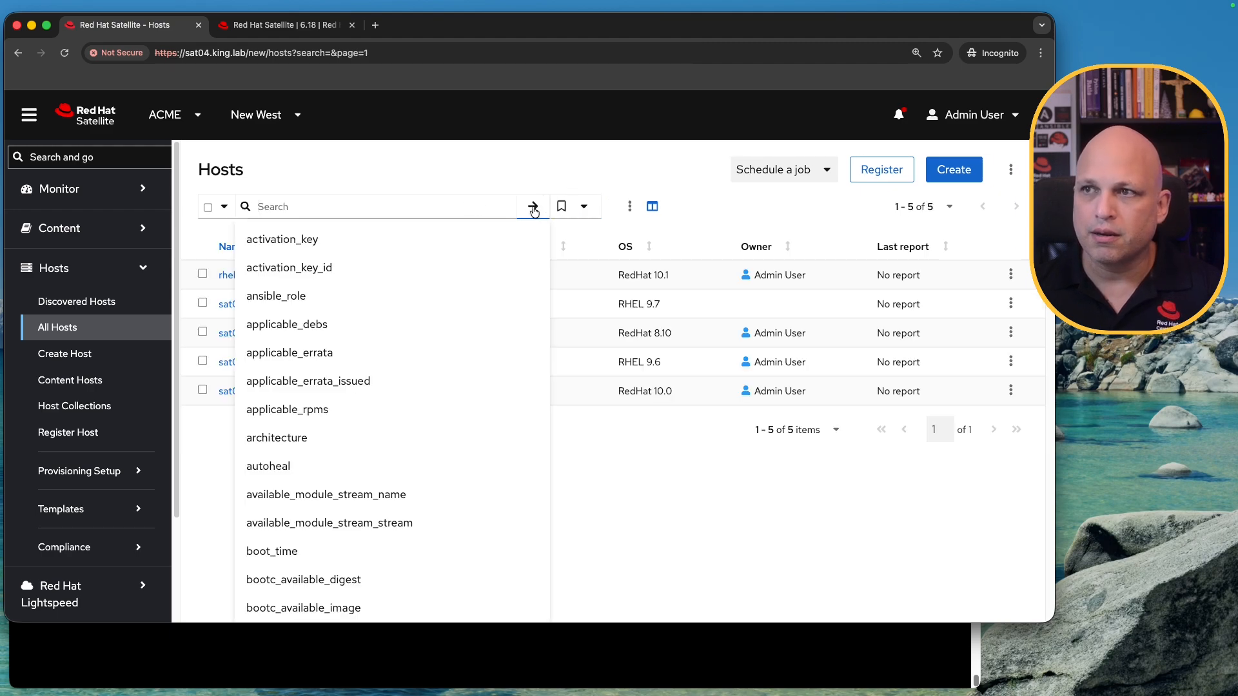
left_click(695, 158)
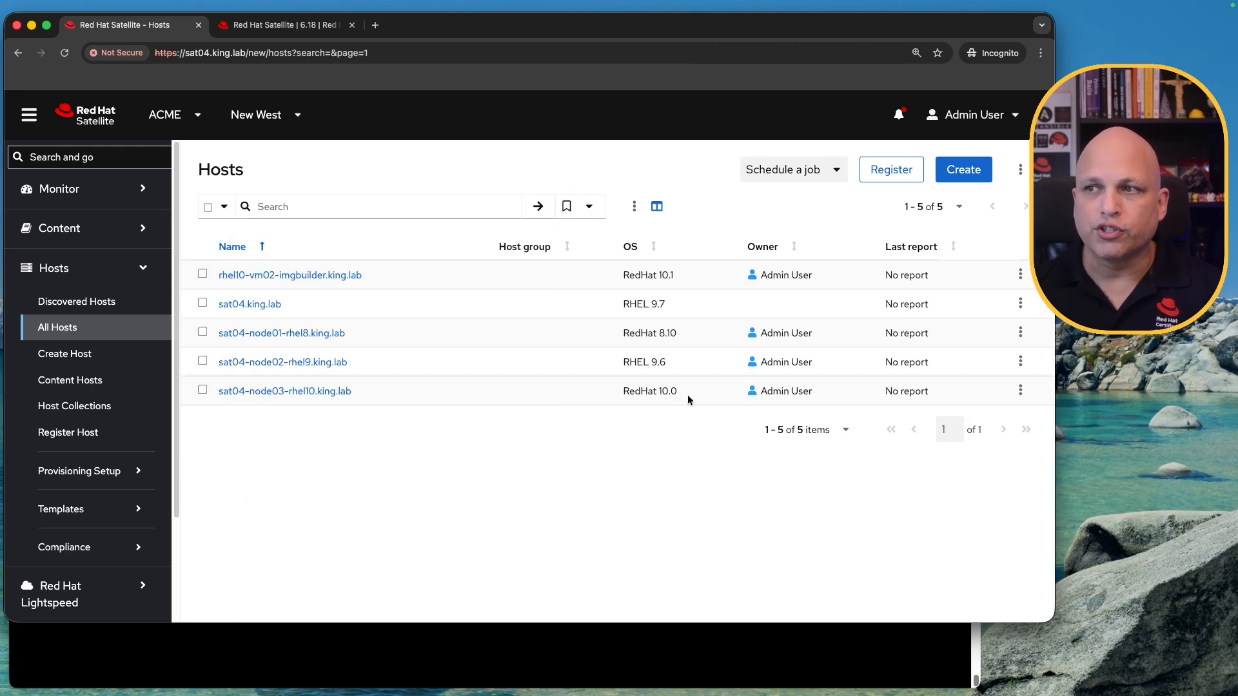
left_click_drag(681, 394, 622, 394)
left_click_drag(682, 281, 623, 275)
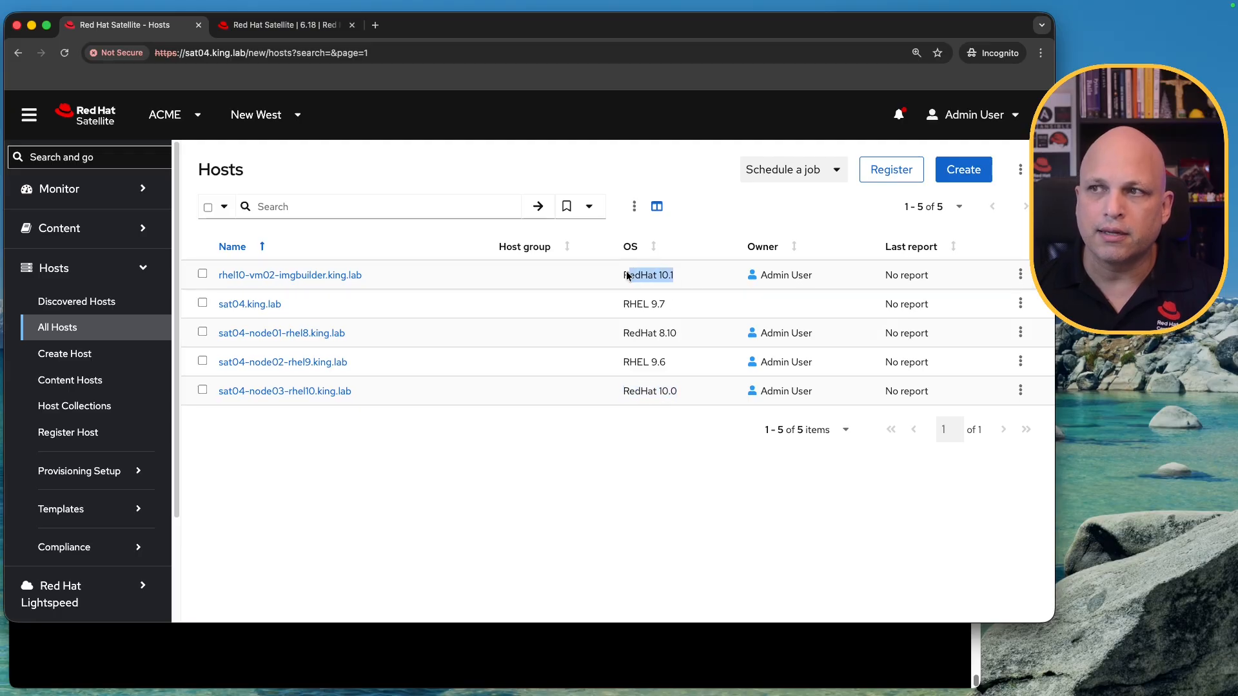
left_click_drag(670, 362, 620, 361)
left_click_drag(675, 306, 612, 306)
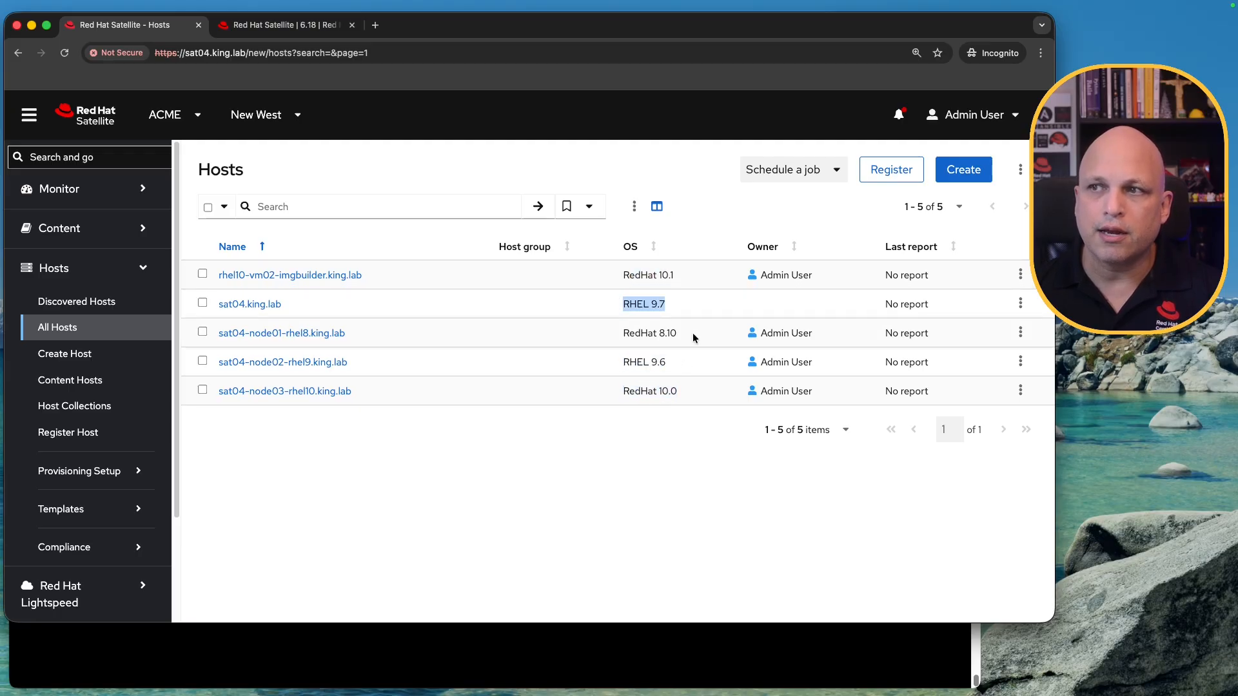
left_click_drag(694, 333, 615, 330)
Step: Reuse the copied query, reduce it to os = RedHat and (os_major = 9), and run the host search
left_click(379, 211)
key("super+v")
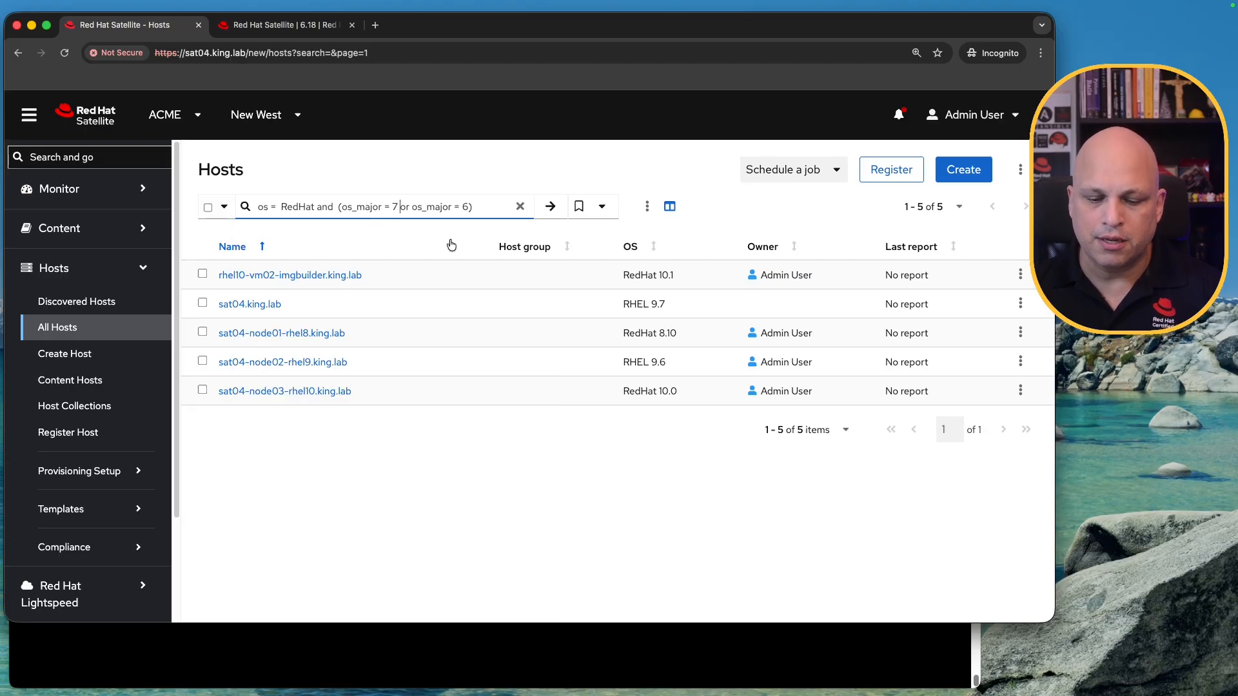
left_click(398, 206)
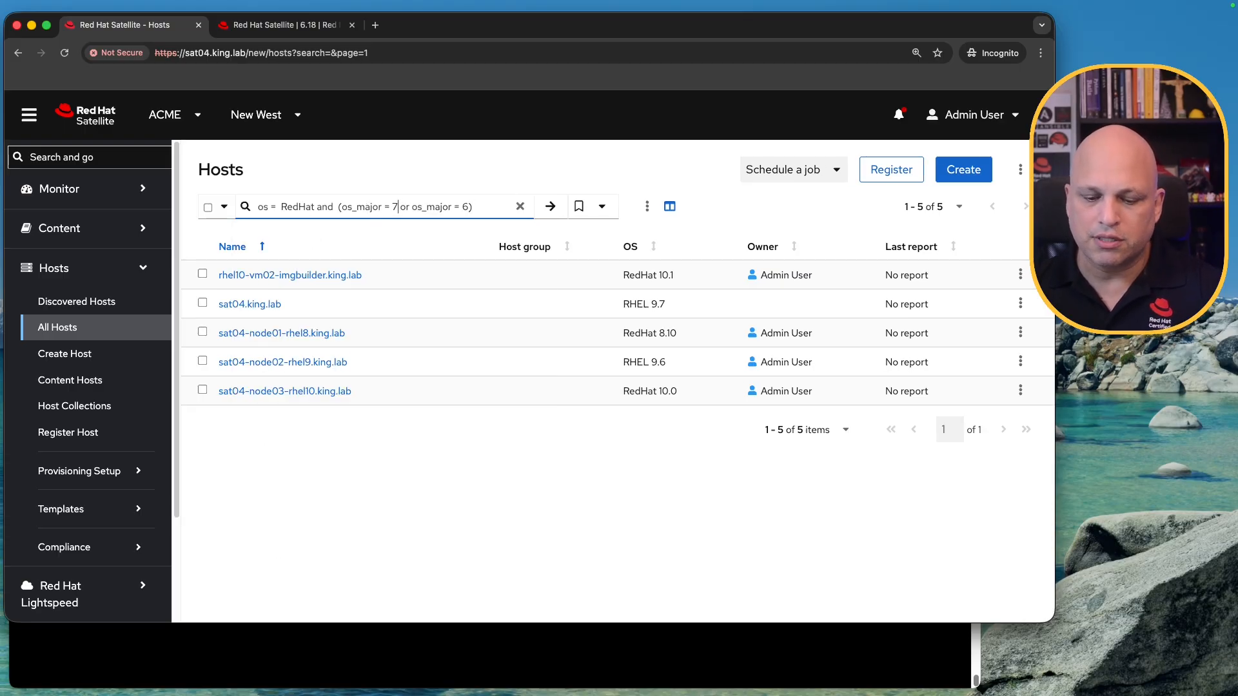
key("BackSpace")
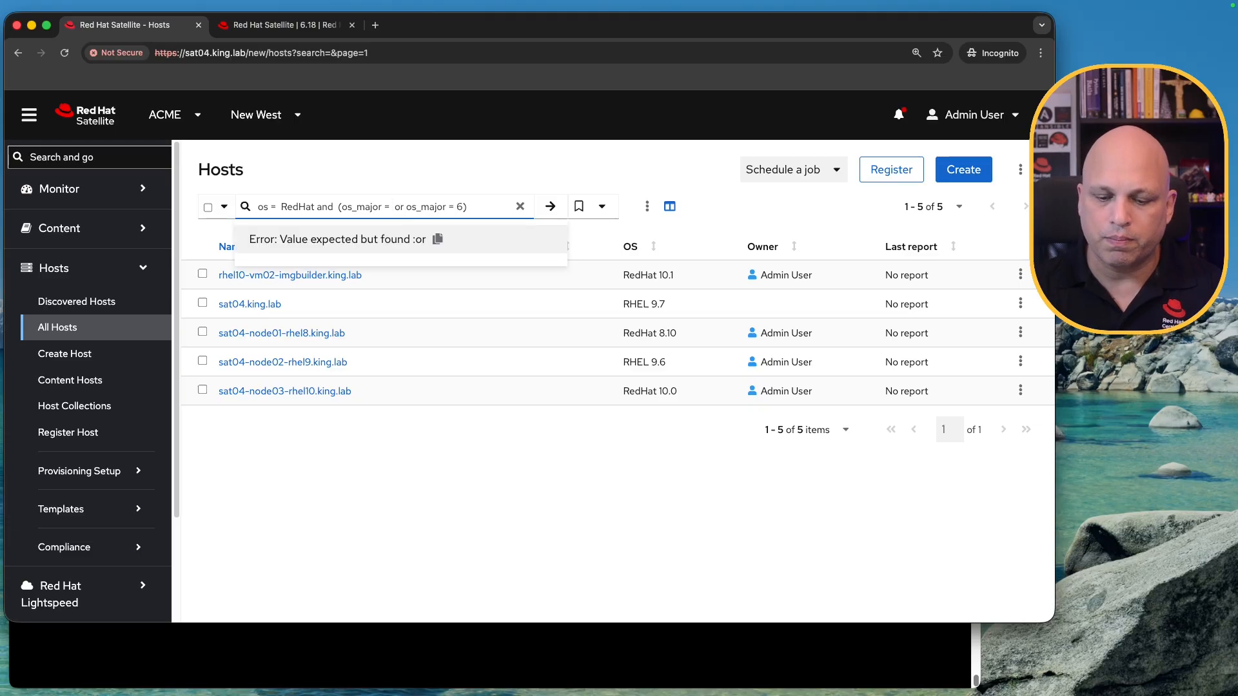
type("9")
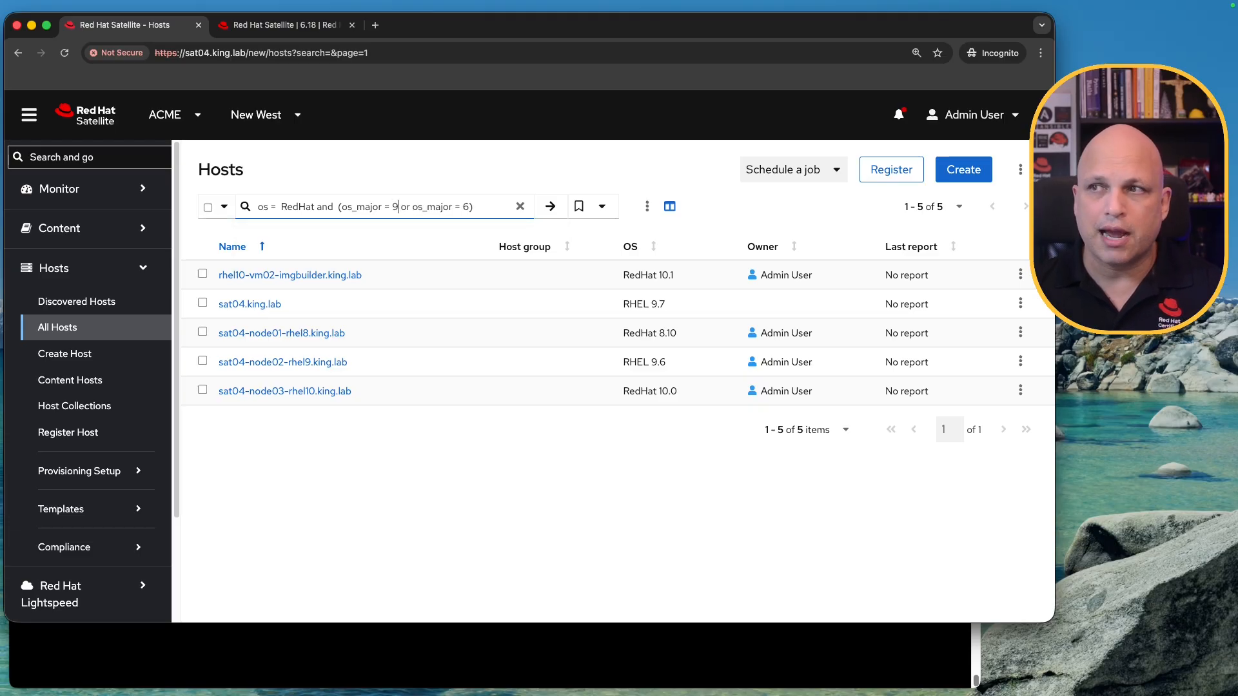
left_click(407, 206)
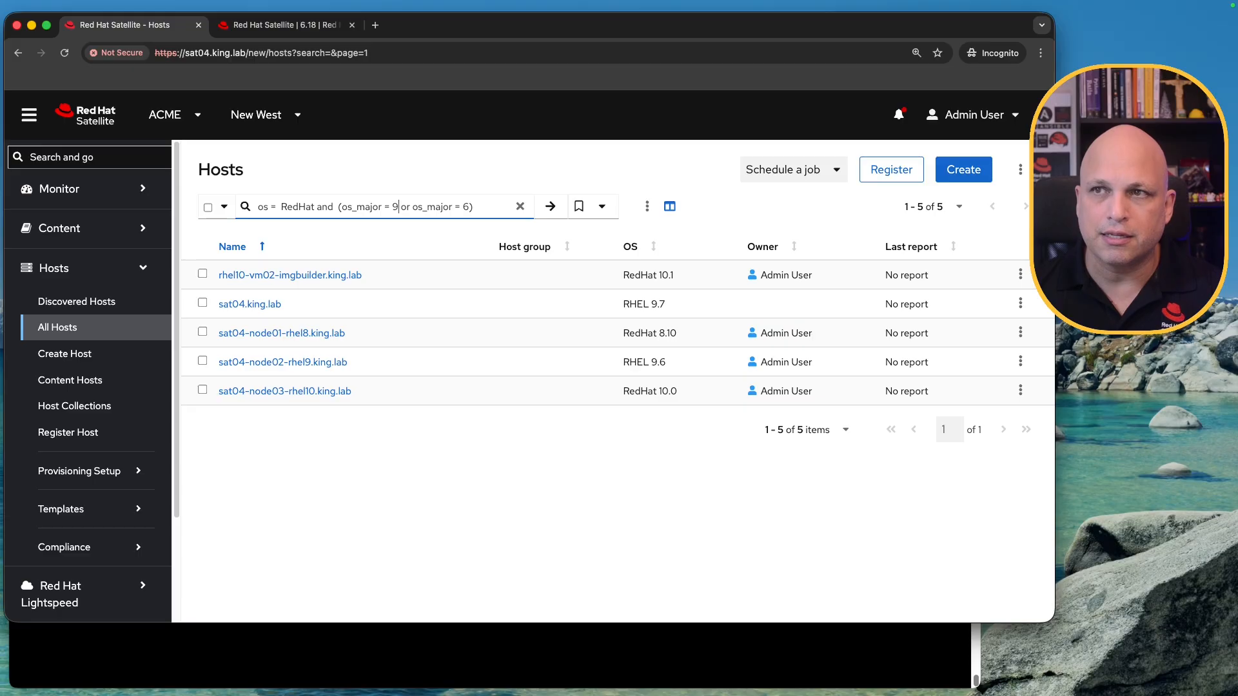
left_click_drag(398, 207, 468, 206)
key("BackSpace")
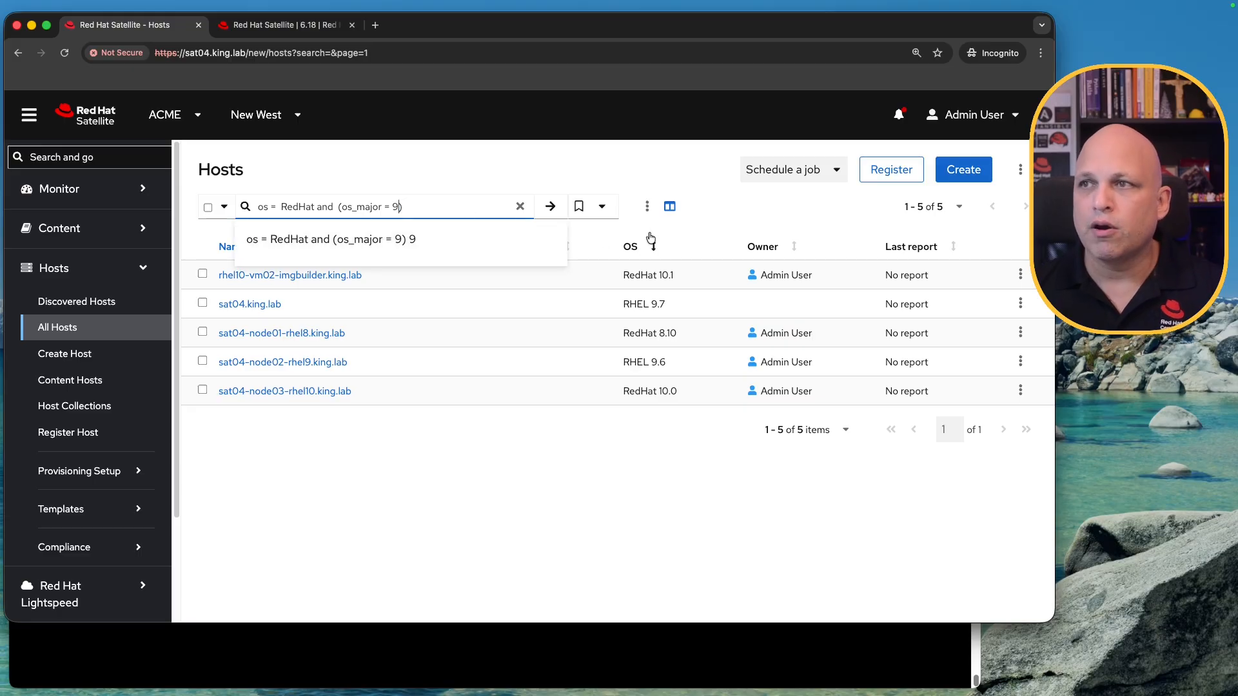
left_click(550, 206)
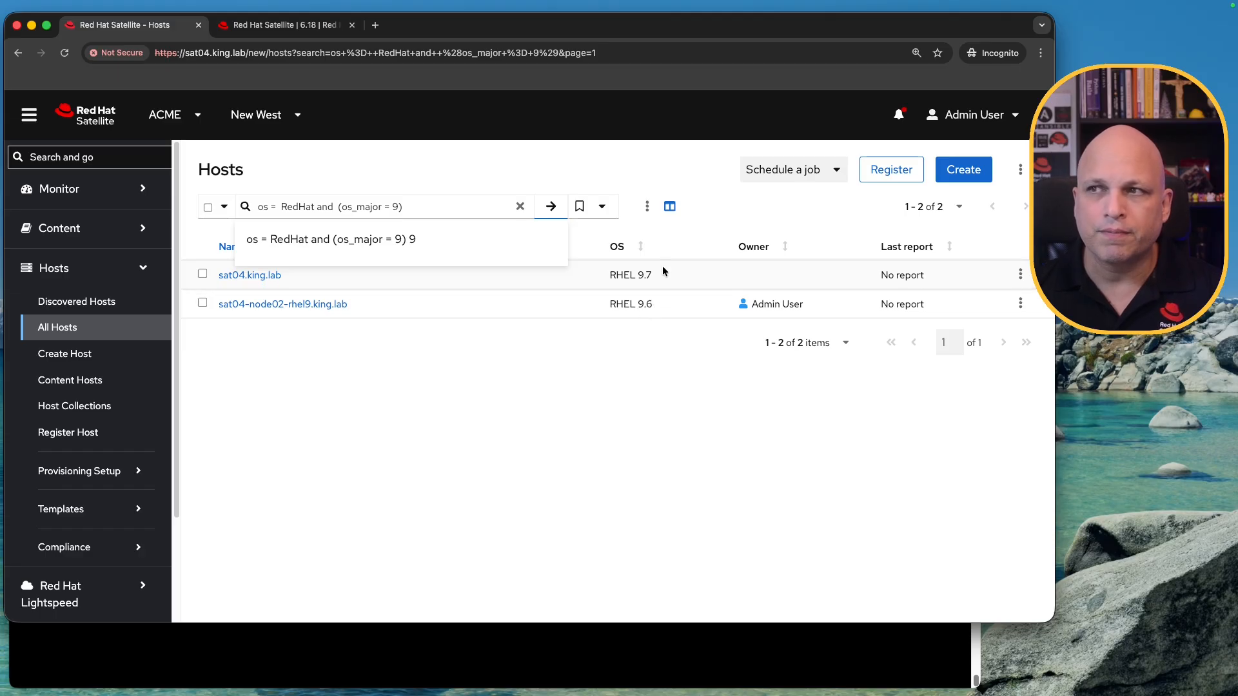
left_click(442, 207)
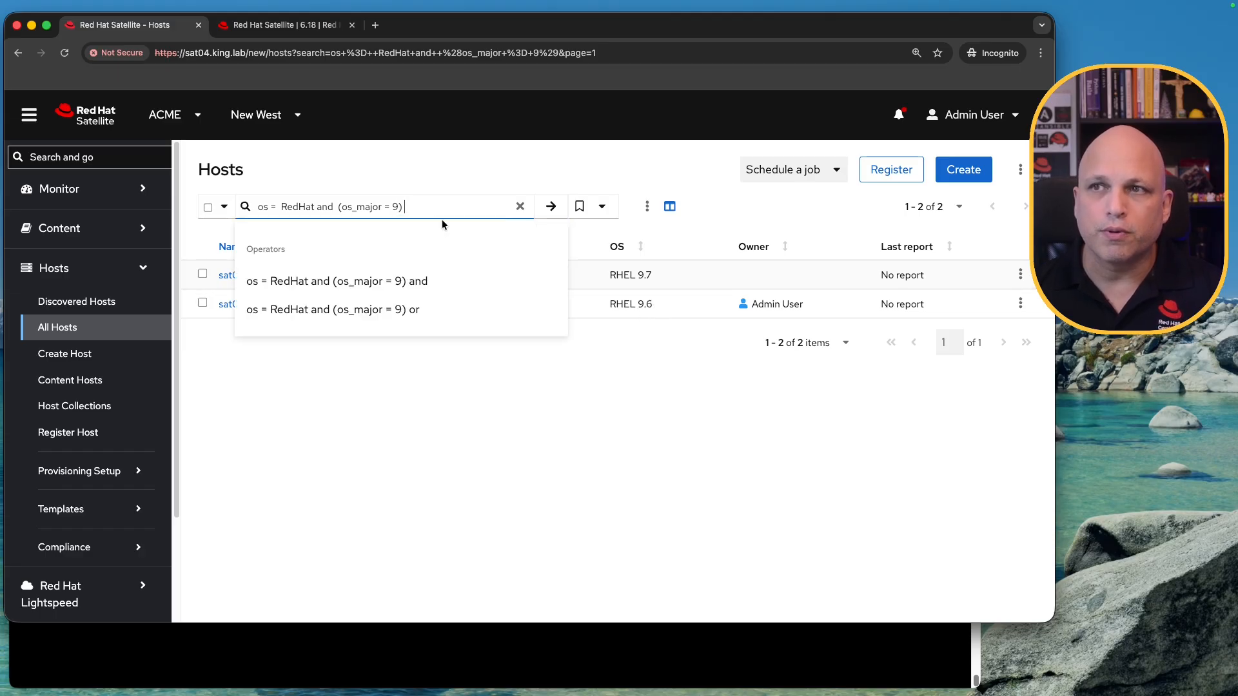
Step: Add or os_major = 8 inside the parentheses, run the host search, and check the OS versions of the listed hosts
key("Left")
type("or os_major = 6")
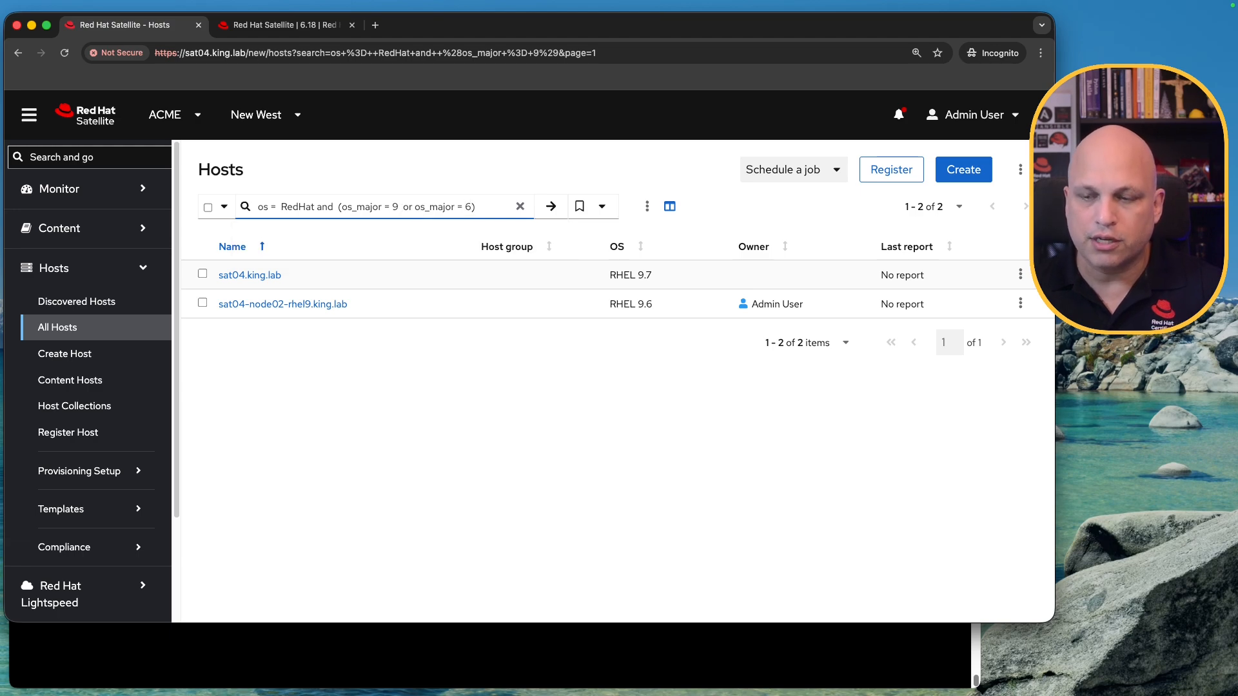
key("BackSpace")
type("8")
key("Return")
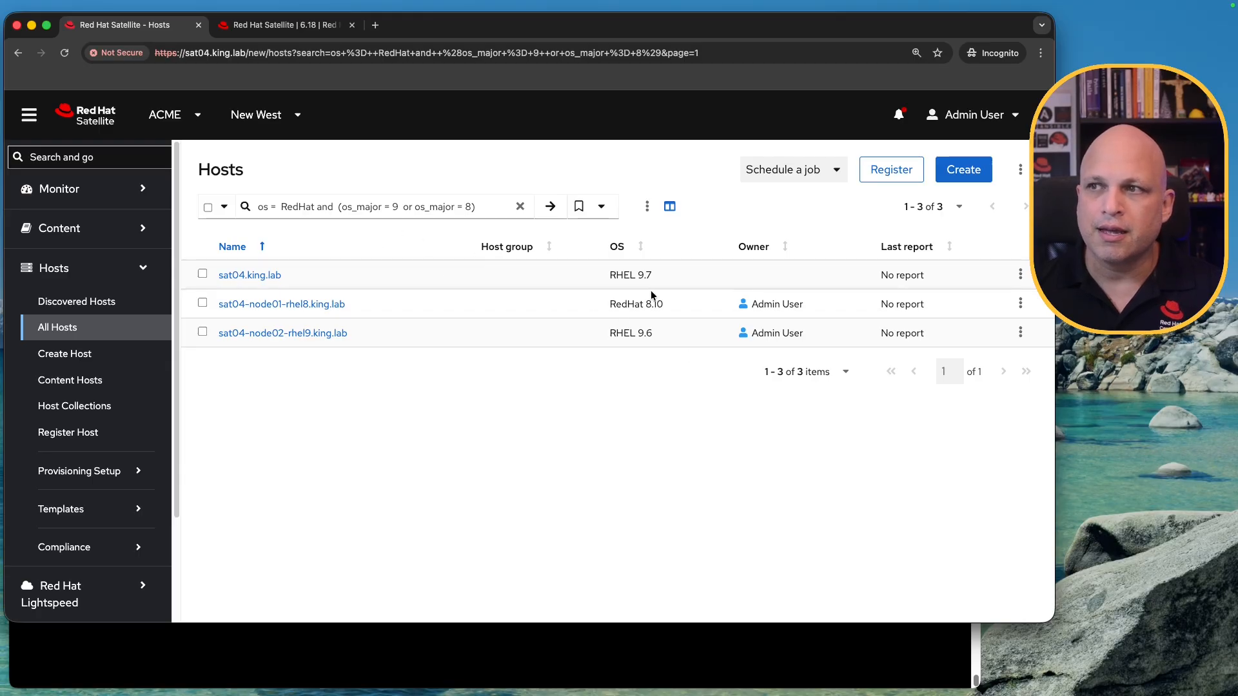
left_click_drag(658, 333, 603, 330)
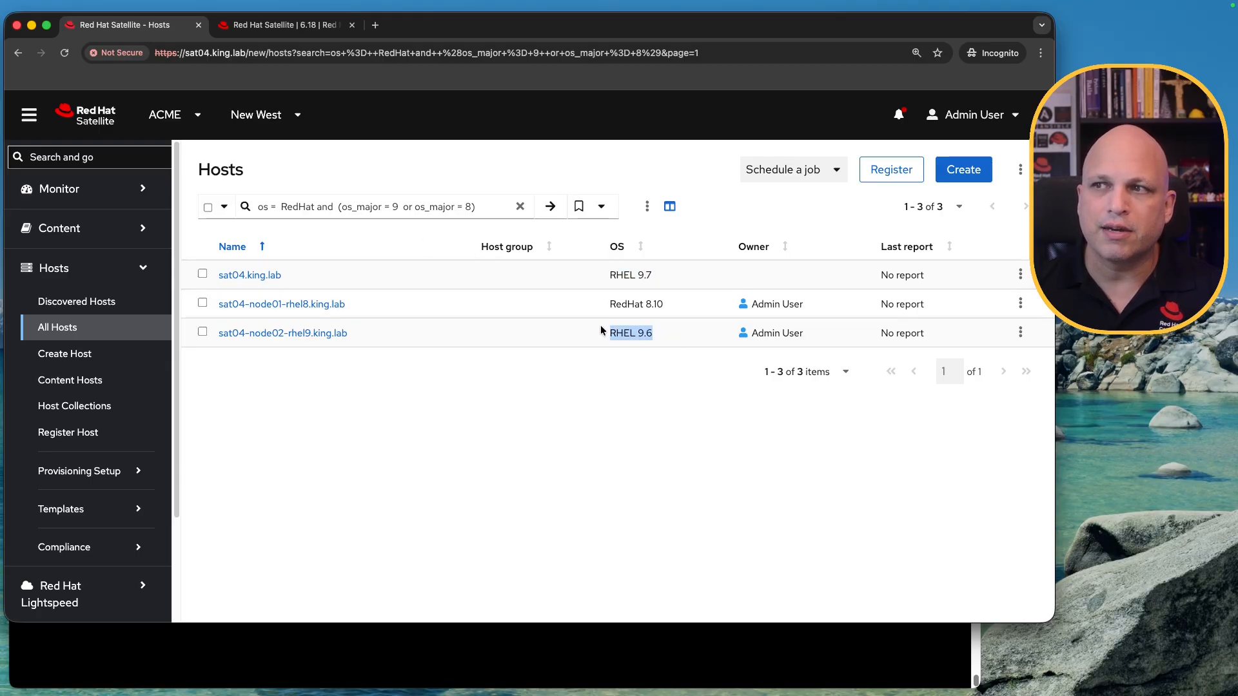
left_click_drag(671, 303, 602, 303)
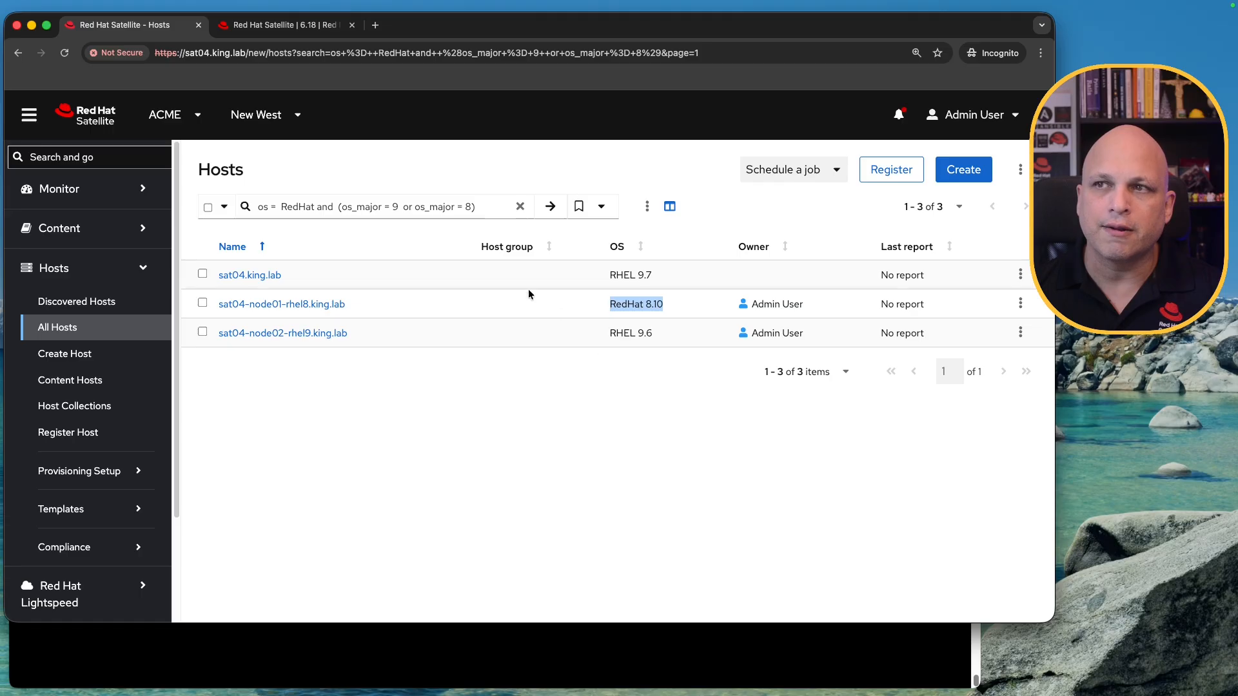
Step: Change the two version conditions in the host query to os_major = 7 or os_major = 6
double_click(442, 207)
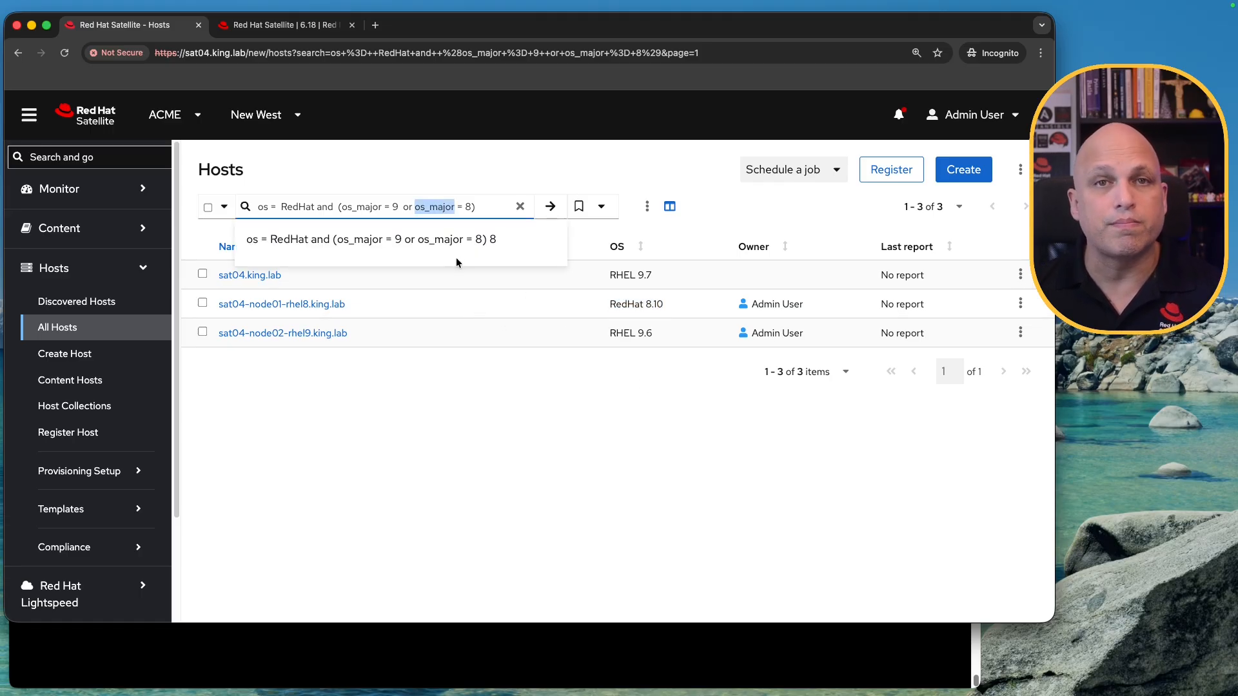
left_click(415, 213)
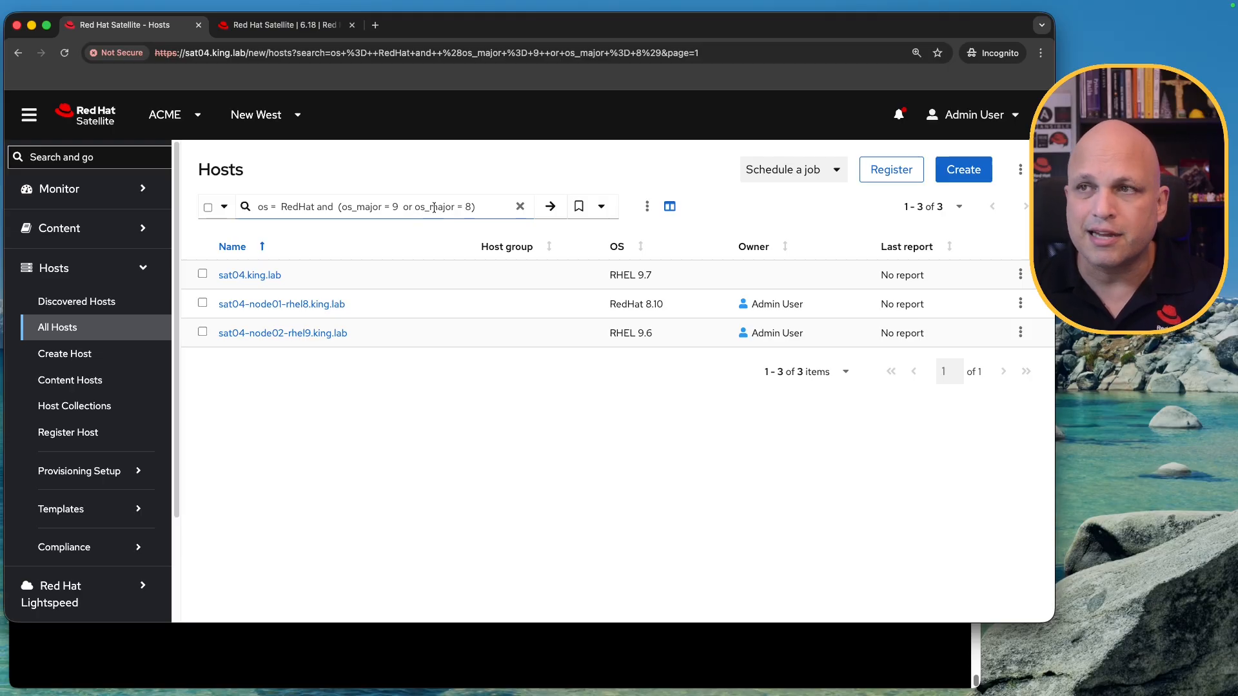
left_click(398, 208)
key("BackSpace")
type("7")
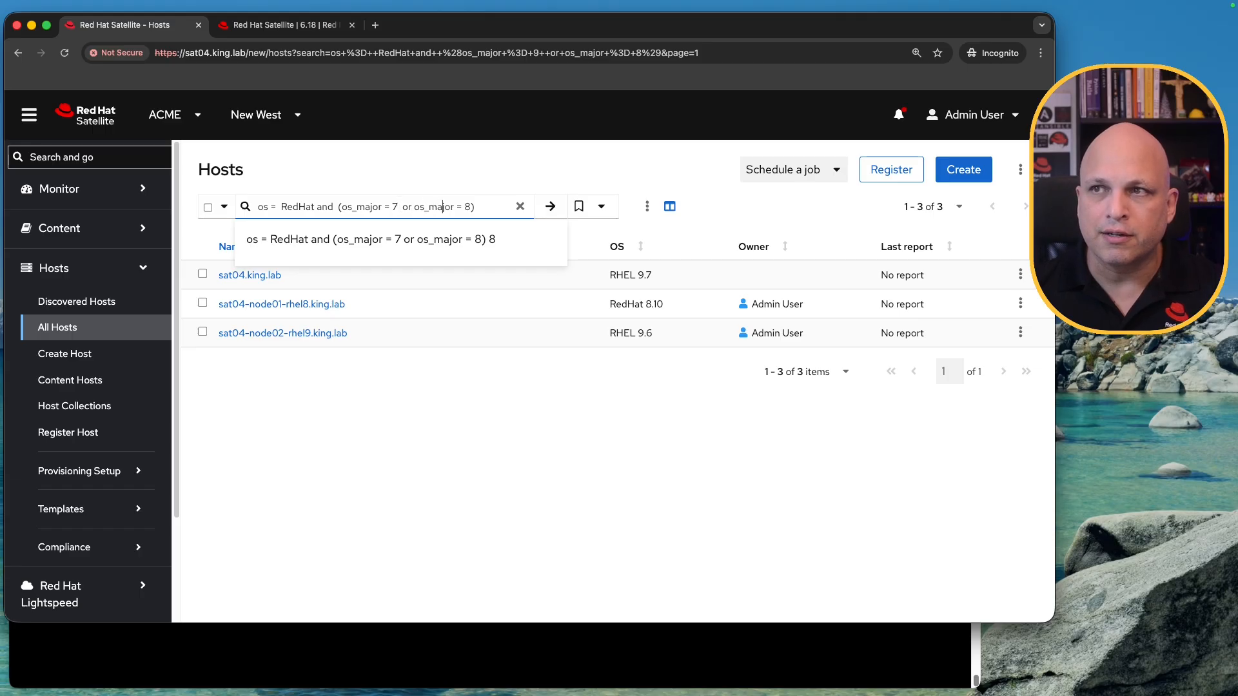
key("BackSpace")
type("6")
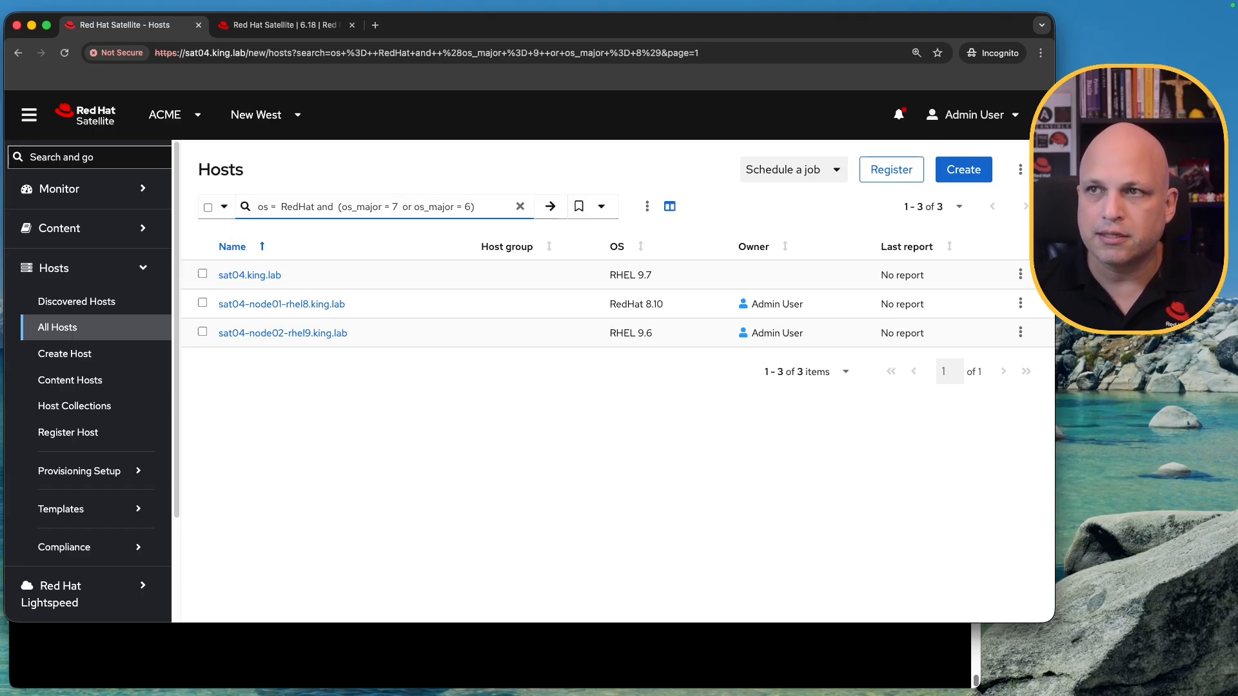
Step: Duplicate the last version condition inside the parentheses as or os_major = 5 and run the host search
key("shift+Left")
key("shift+Left")
key("shift+Left")
key("shift+Left")
key("shift+Left")
key("shift+Left")
key("shift+Left")
key("shift+Left")
key("shift+Left")
key("shift+Left")
key("shift+Left")
key("shift+Left")
key("shift+Left")
key("shift+Left")
key("shift+Left")
key("super+c")
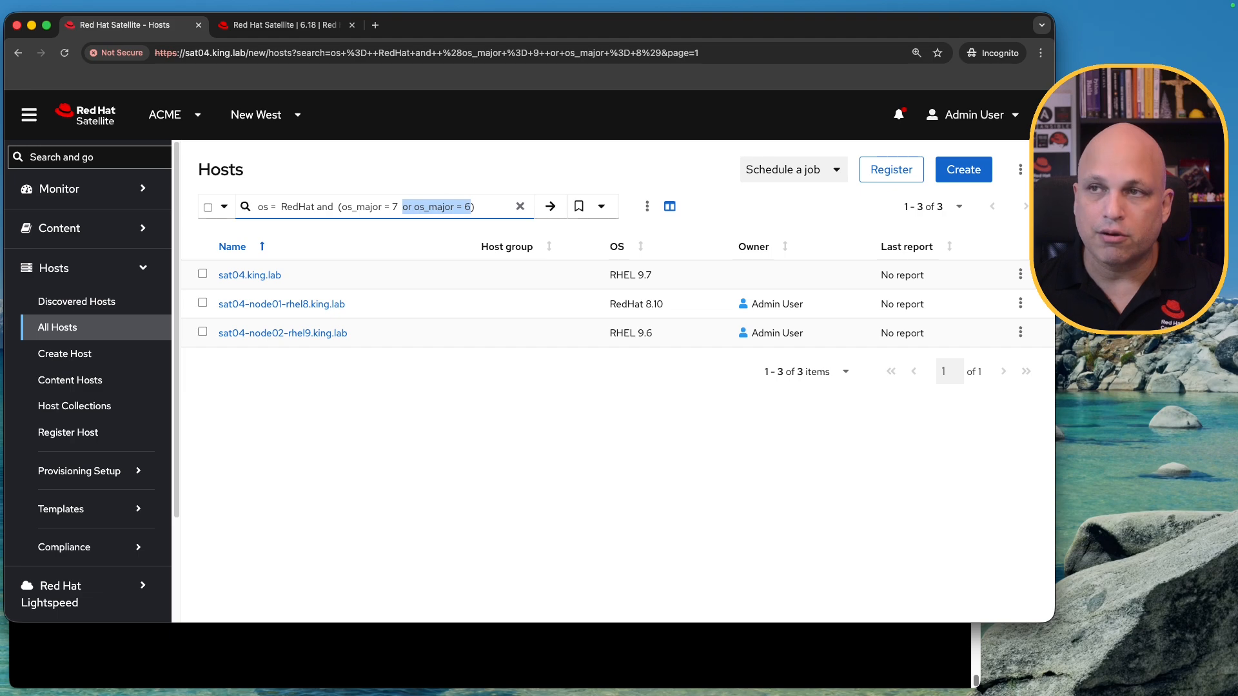
left_click(476, 207)
key("super+v")
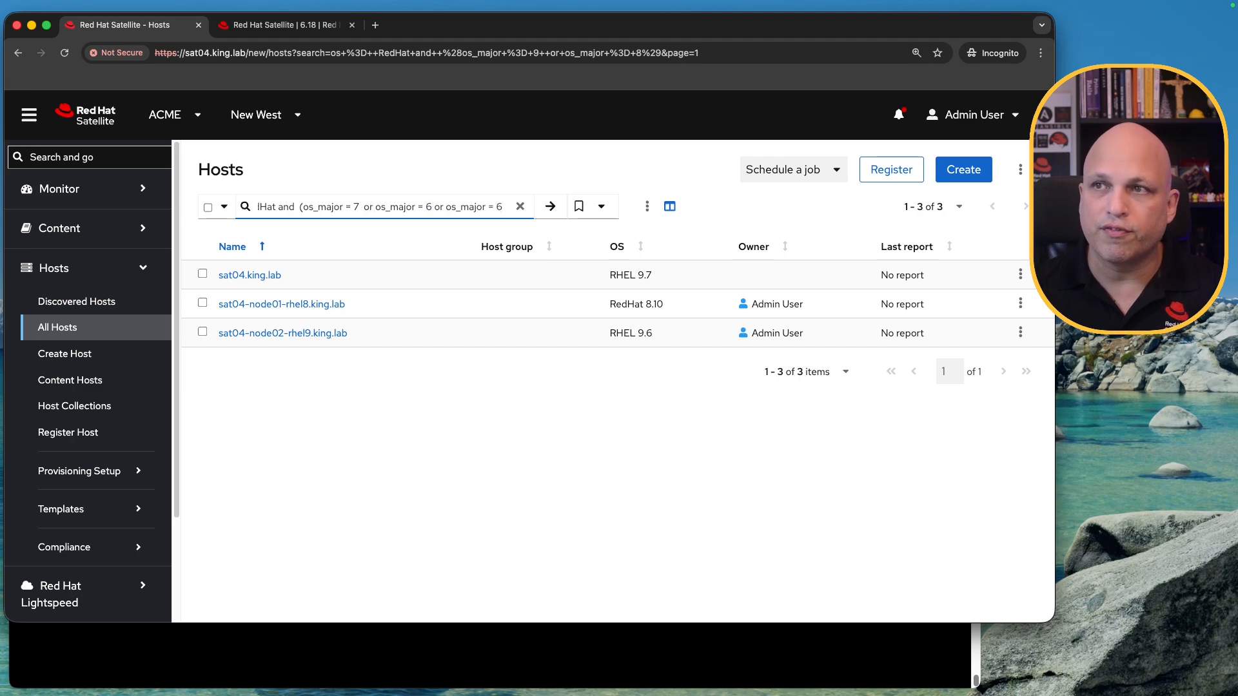
key("BackSpace")
type("5")
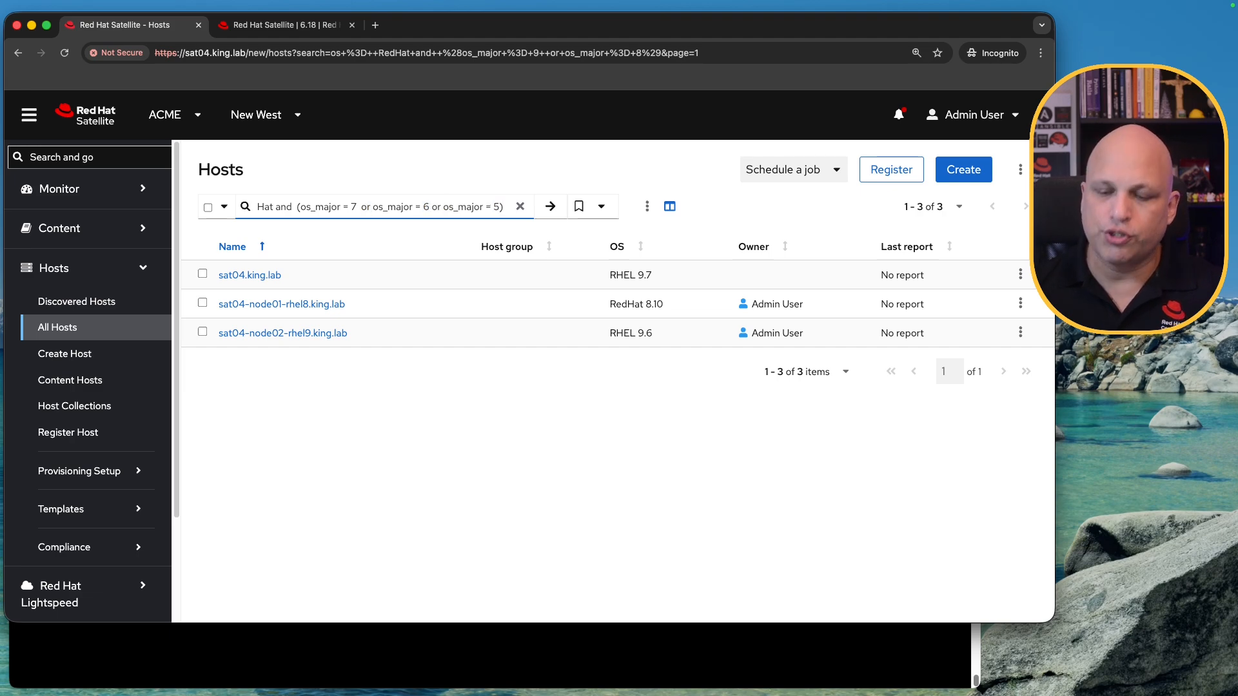
key("Return")
Step: Examine the query's parenthesised group and each os_major condition within it
key("super+Left")
double_click(303, 208)
double_click(326, 208)
left_click(353, 207)
left_click_drag(338, 206, 553, 210)
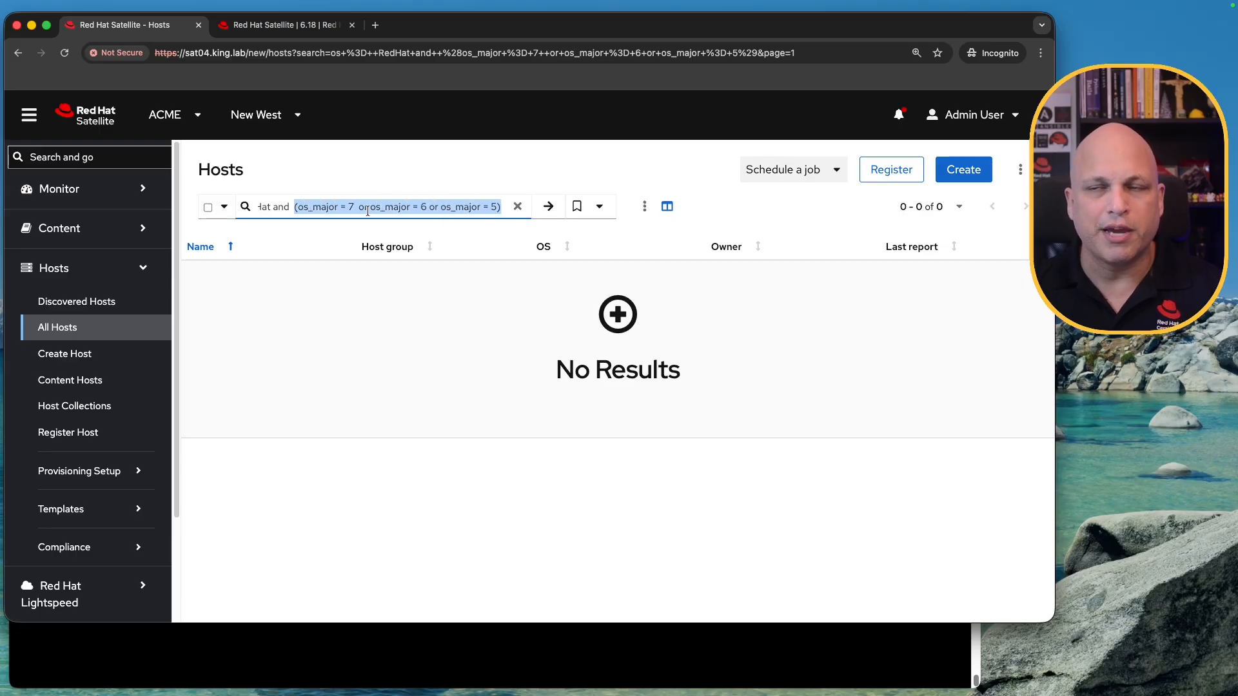
left_click(327, 207)
left_click_drag(356, 206, 312, 206)
left_click_drag(428, 207, 381, 207)
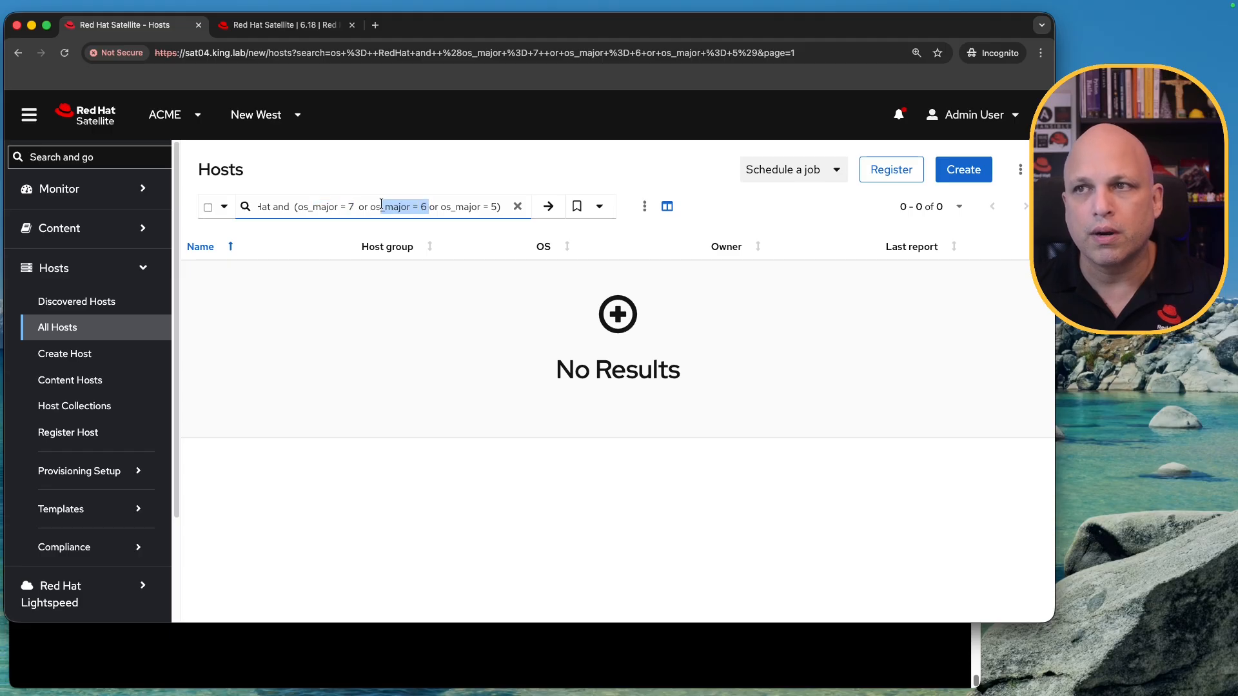
left_click_drag(499, 206, 437, 206)
Step: Copy the whole host query and clear the search to list all hosts
triple_click(498, 206)
key("super+c")
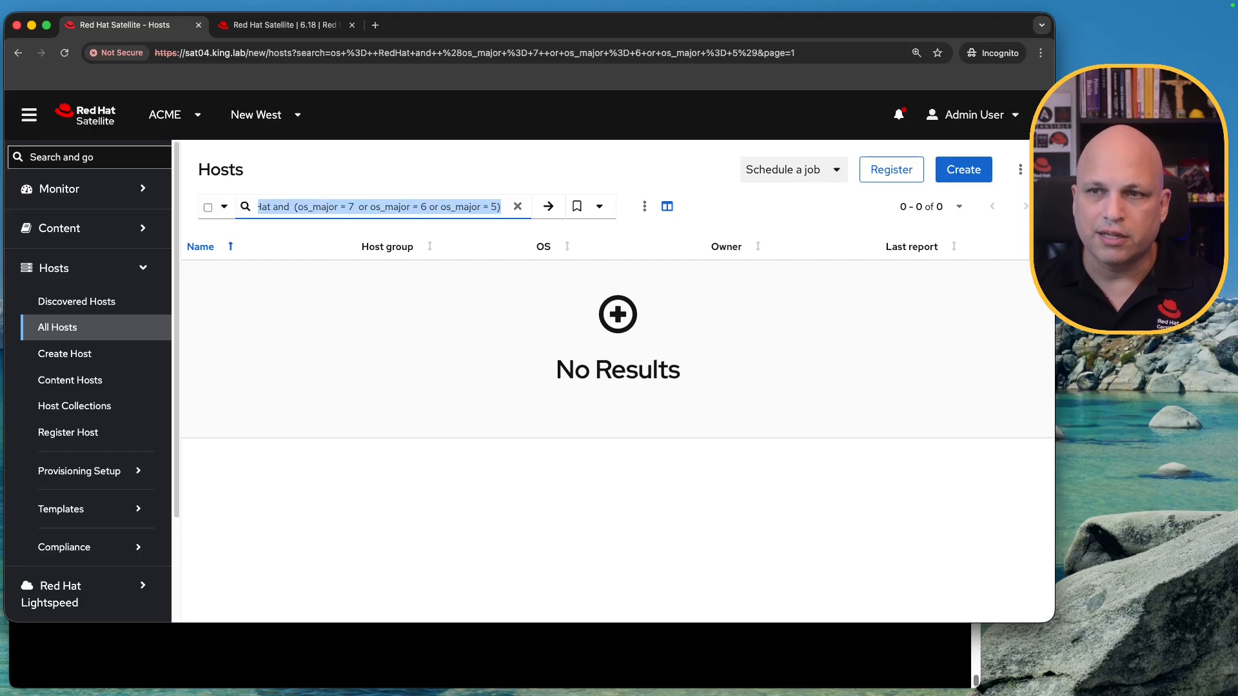
key("super+Tab")
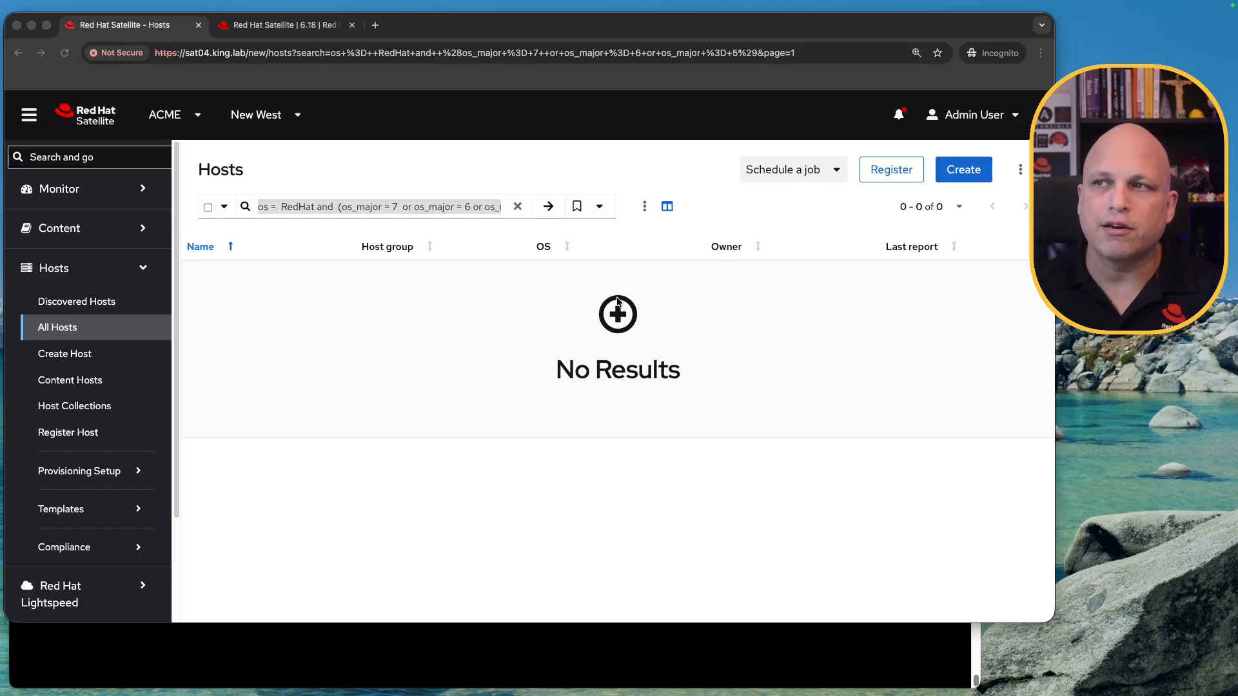
left_click(517, 207)
left_click(517, 207)
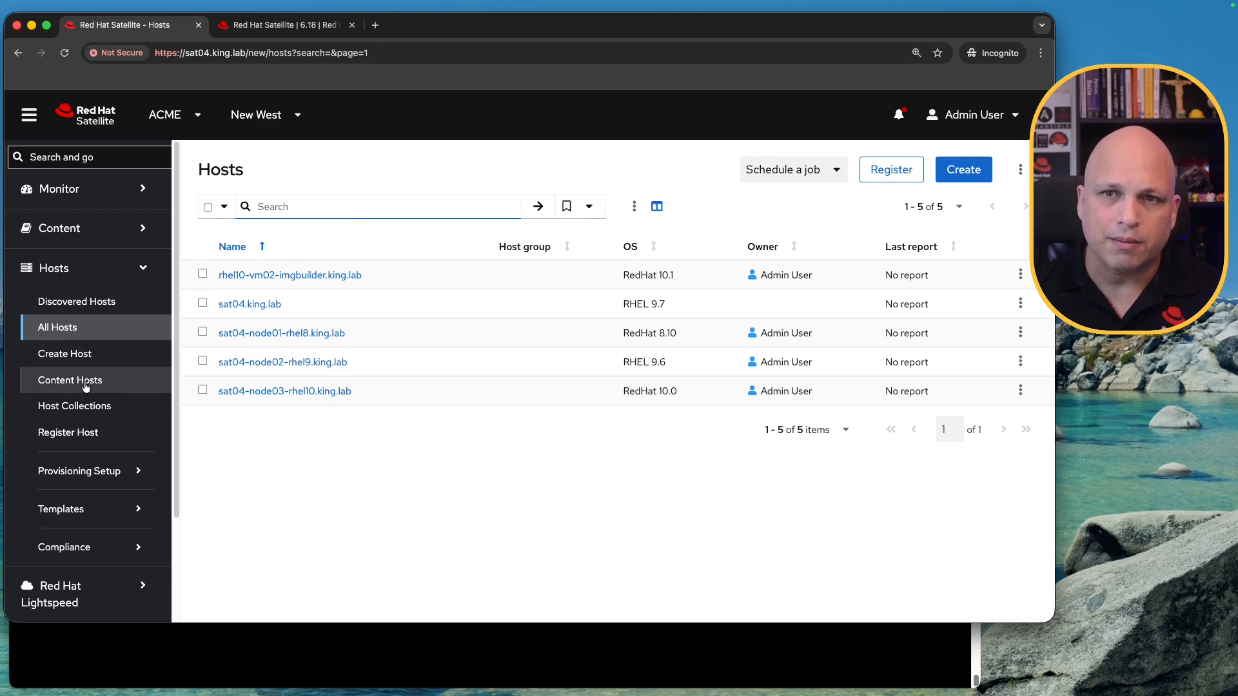
Step: Go to Content Hosts and filter the list with the copied search query
left_click(110, 383)
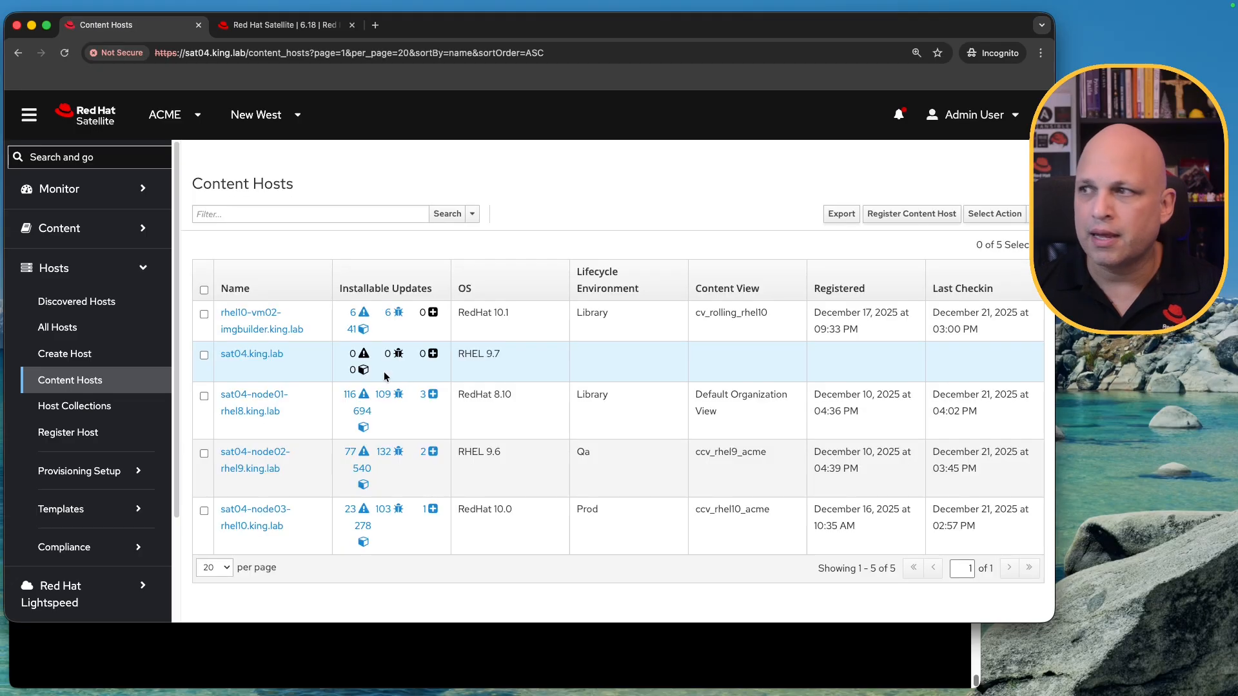
left_click(312, 214)
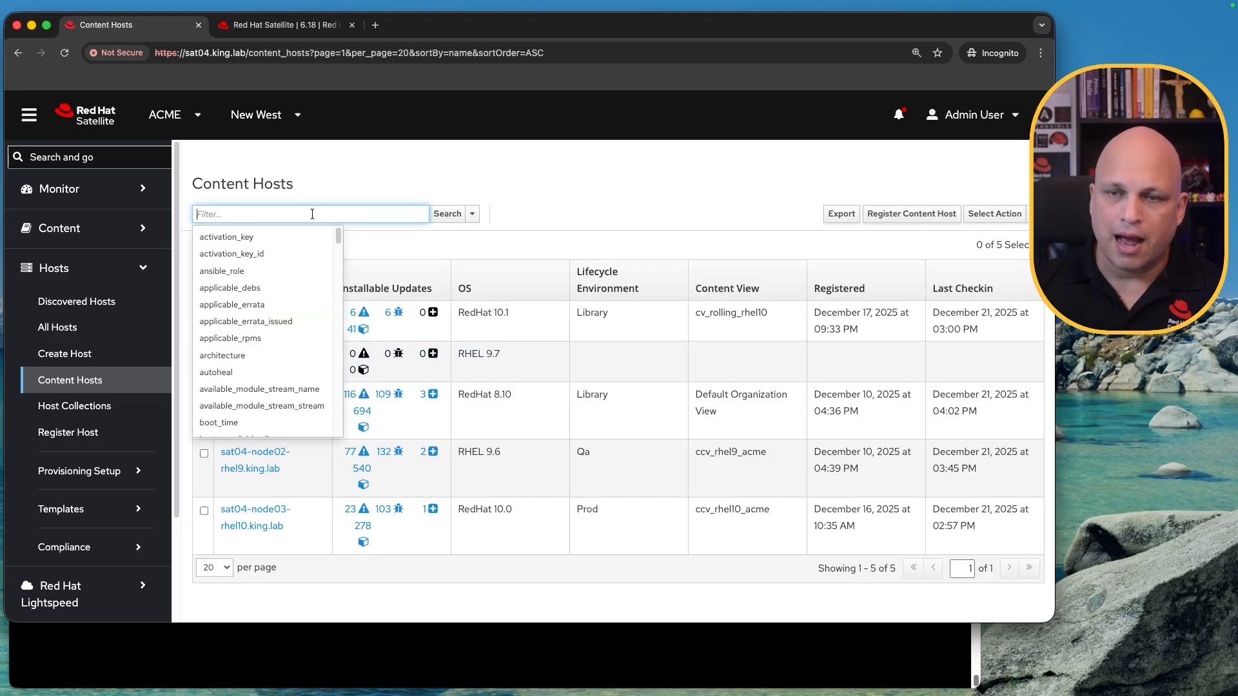
key("super+v")
key("Return")
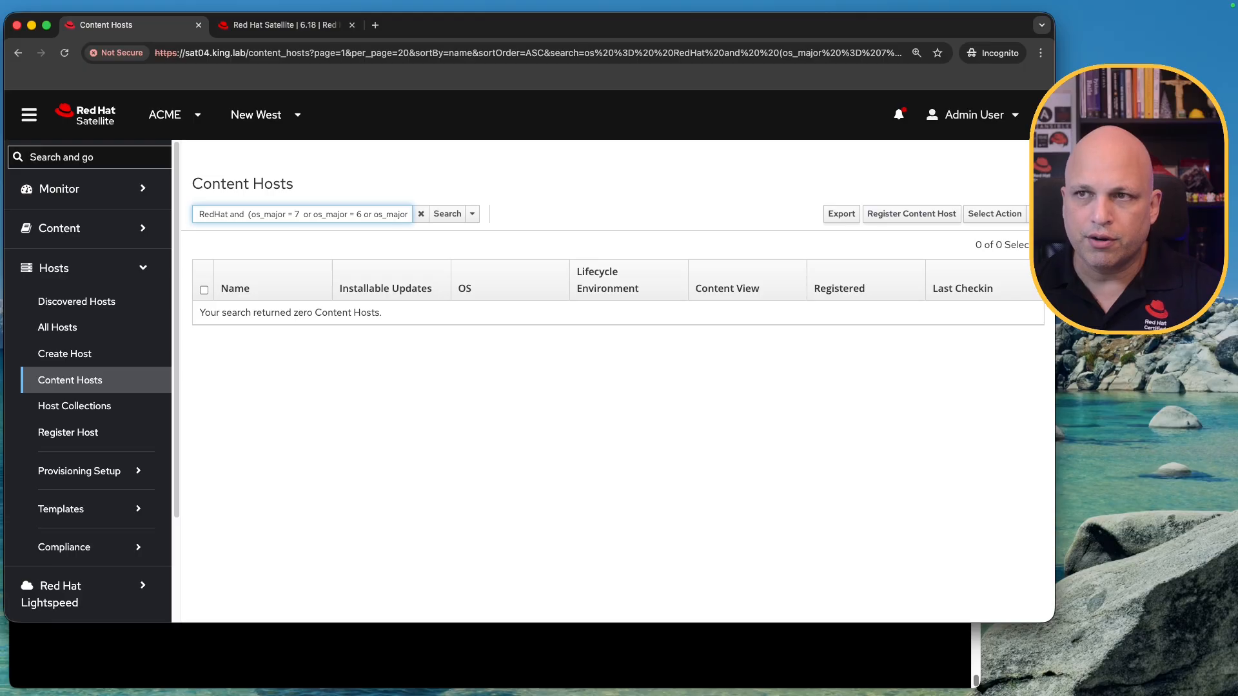
Step: Change the content host query's version group to (os_major = 8 or os_major = 9), run it, and review the listed hosts
double_click(298, 215)
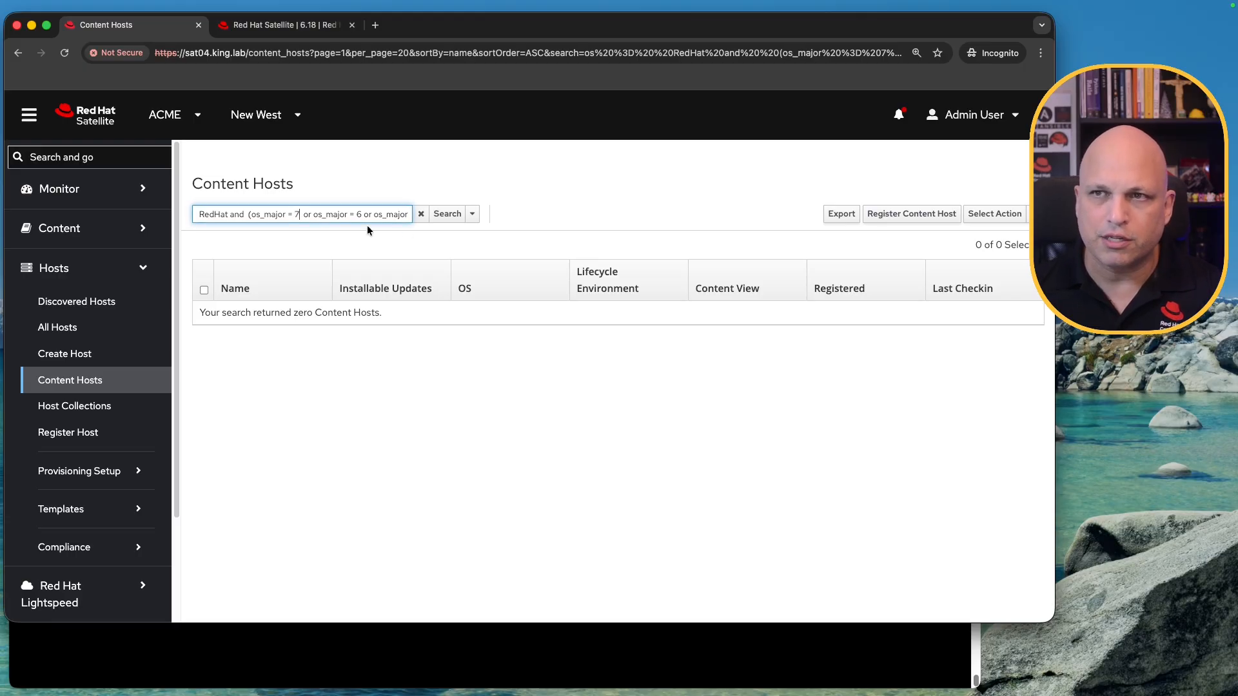
type("8")
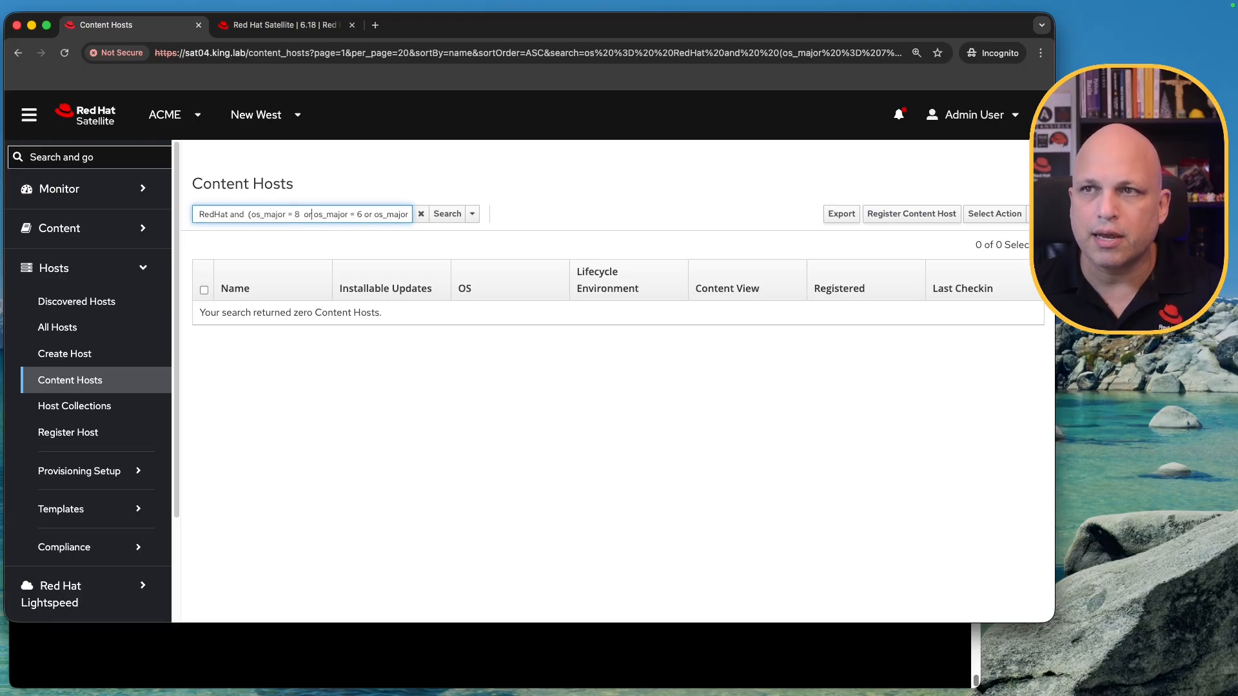
left_click_drag(358, 214, 408, 214)
type("9)")
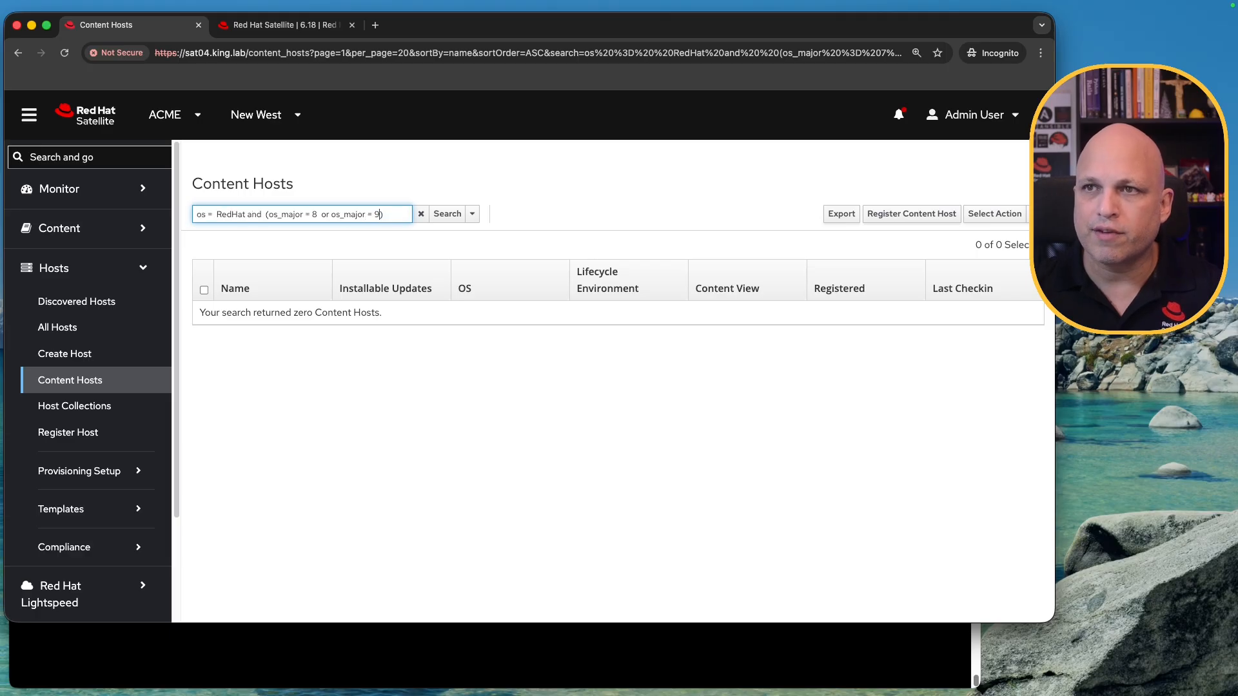
key("Return")
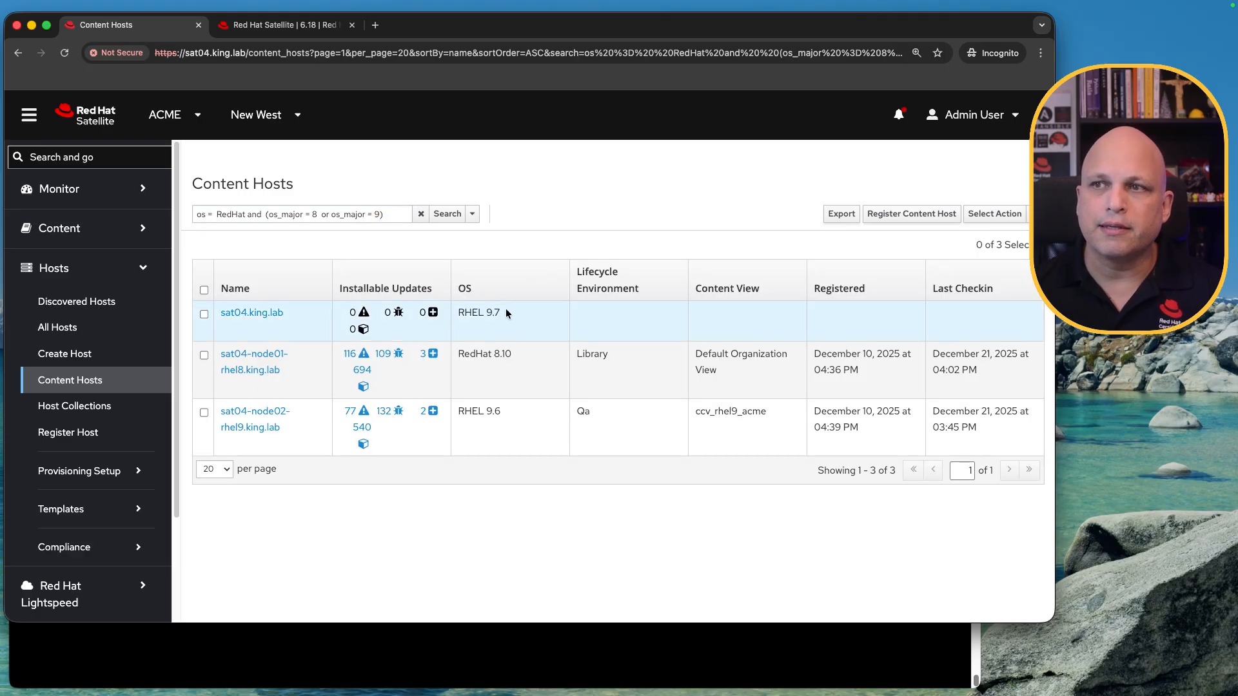
left_click_drag(506, 413, 455, 410)
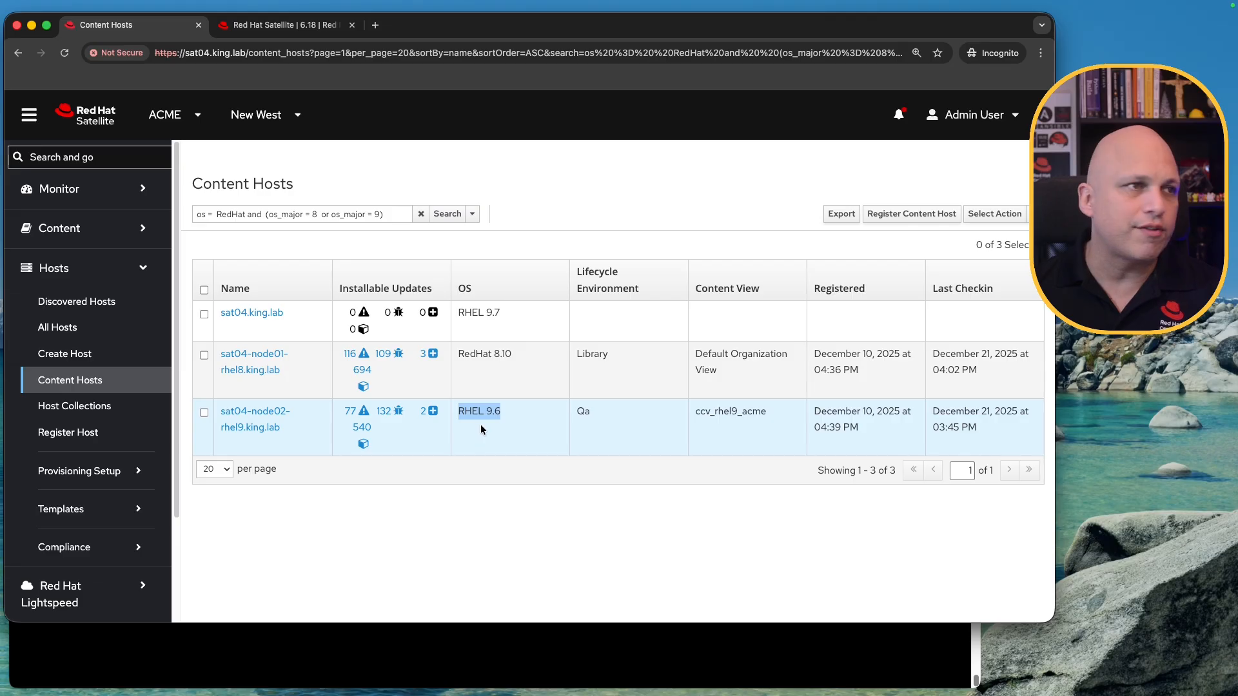
left_click_drag(512, 353, 455, 350)
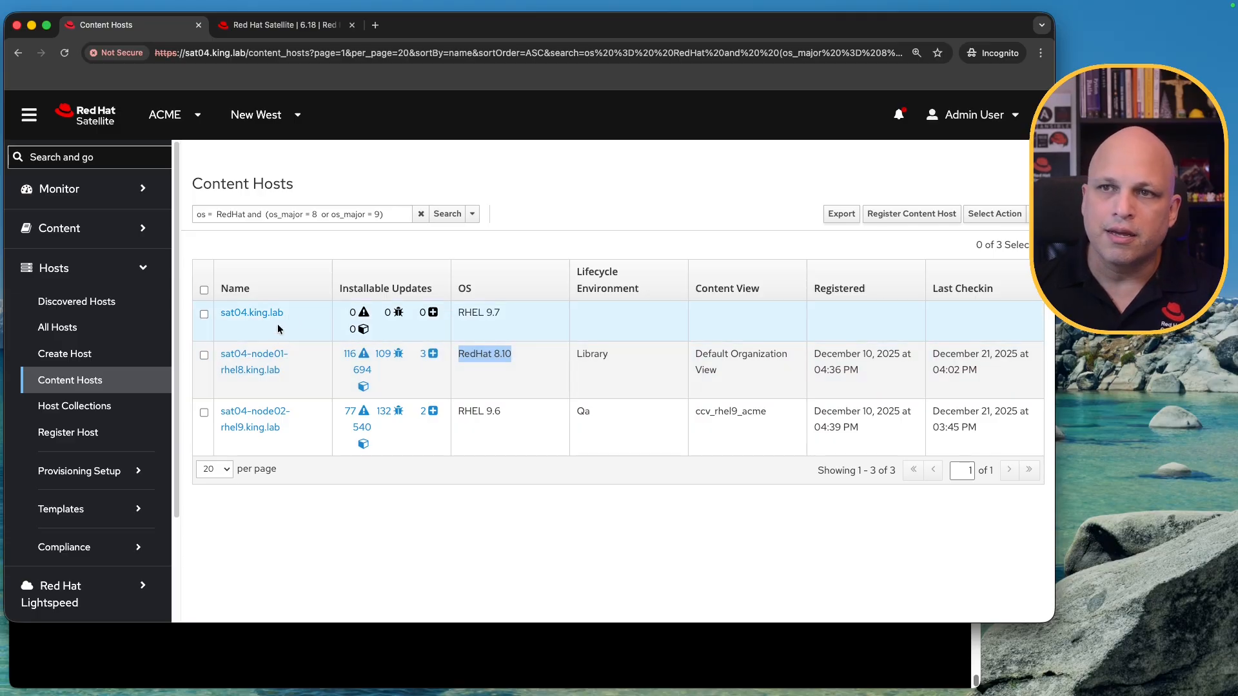
left_click_drag(292, 311, 216, 312)
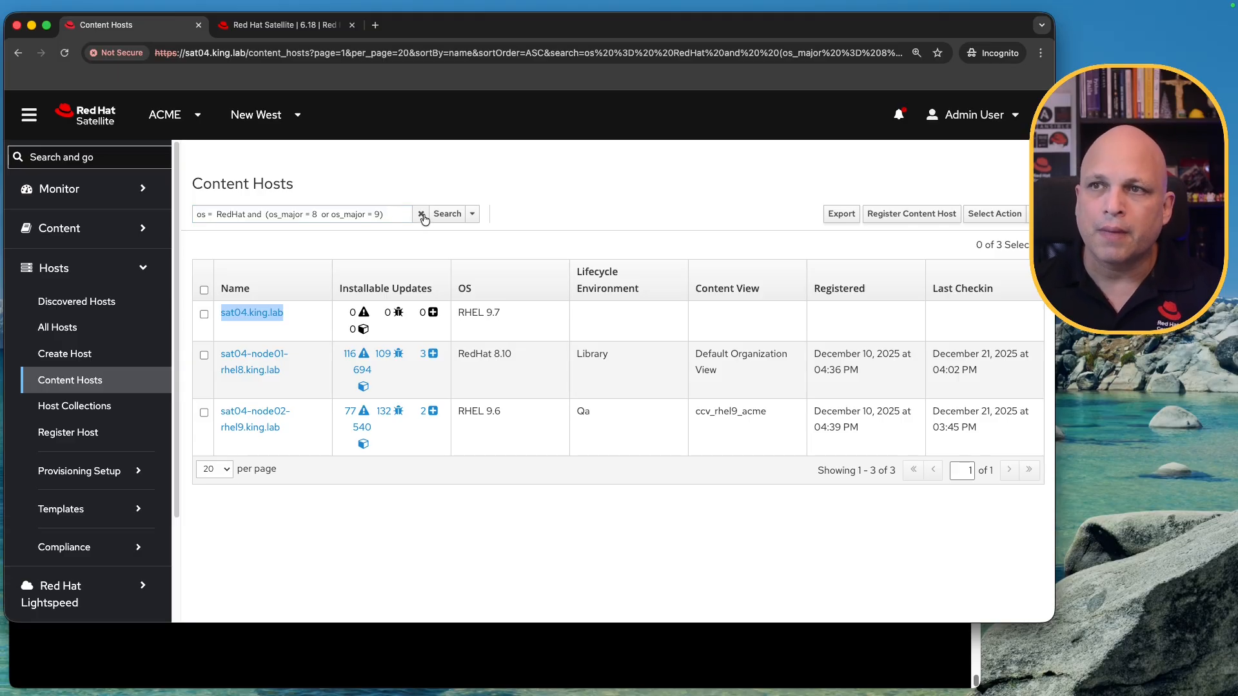
Step: Append and name = sat04.king.lab to the content host query and run the search
left_click(388, 213)
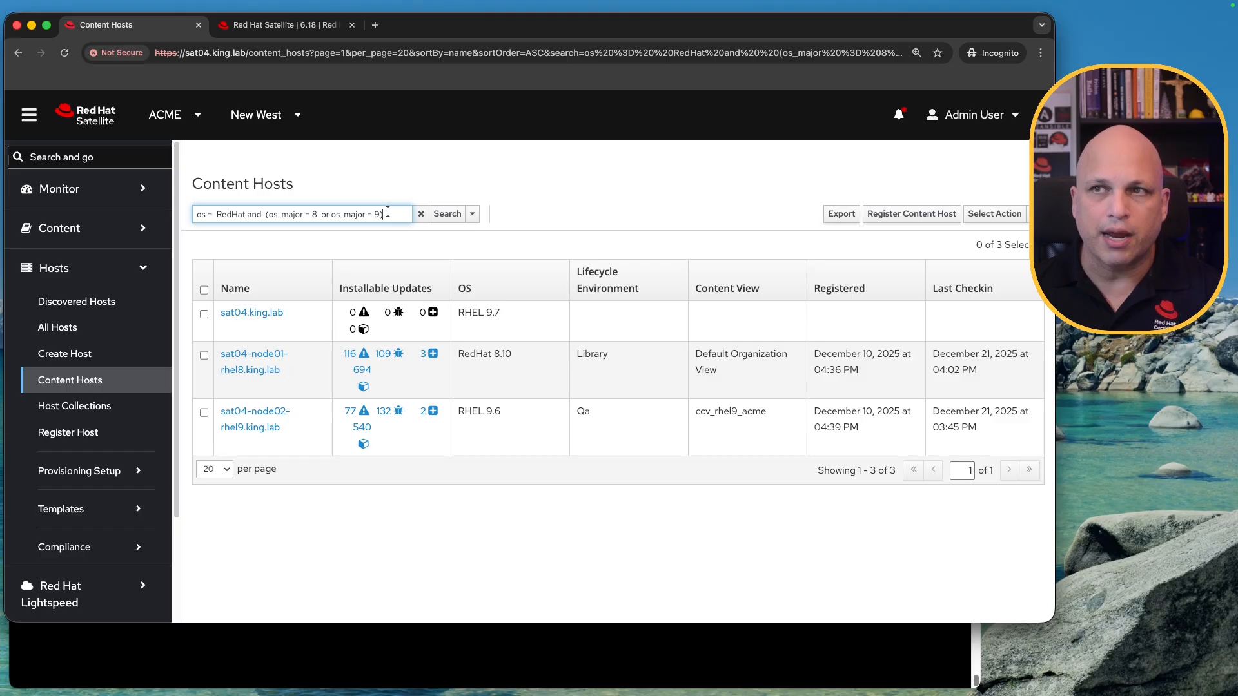
type("and")
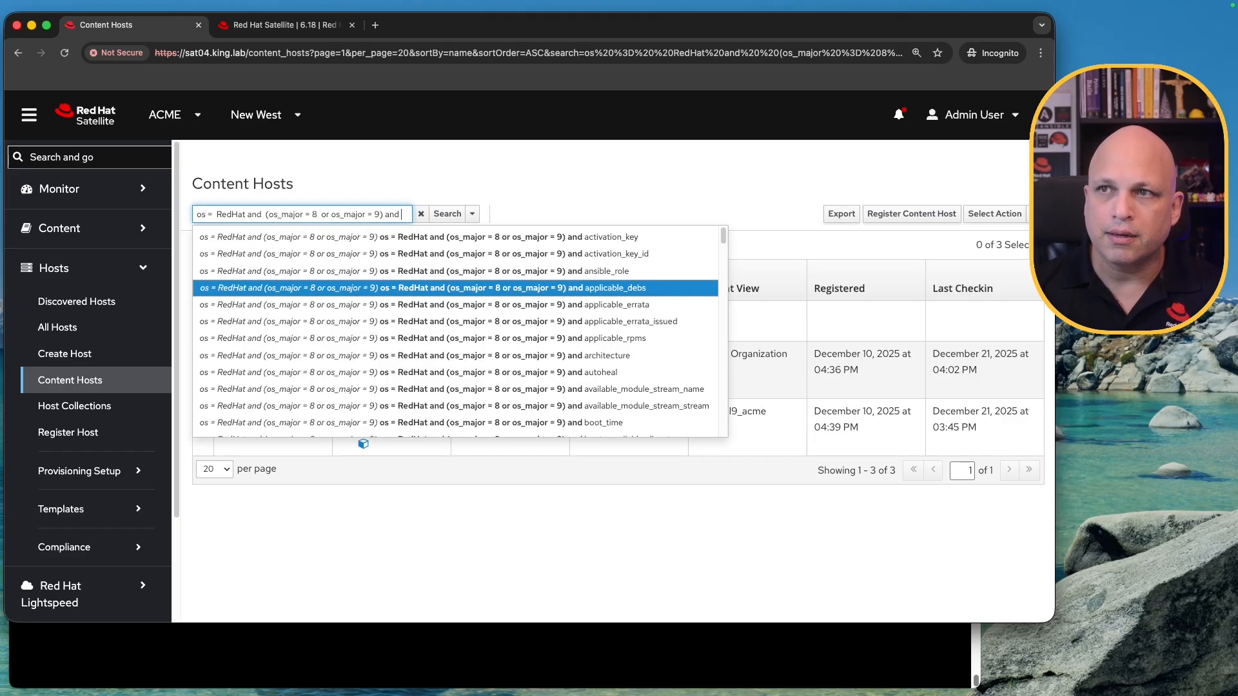
key("BackSpace")
key("BackSpace")
key("BackSpace")
key("BackSpace")
key("BackSpace")
type("and nam")
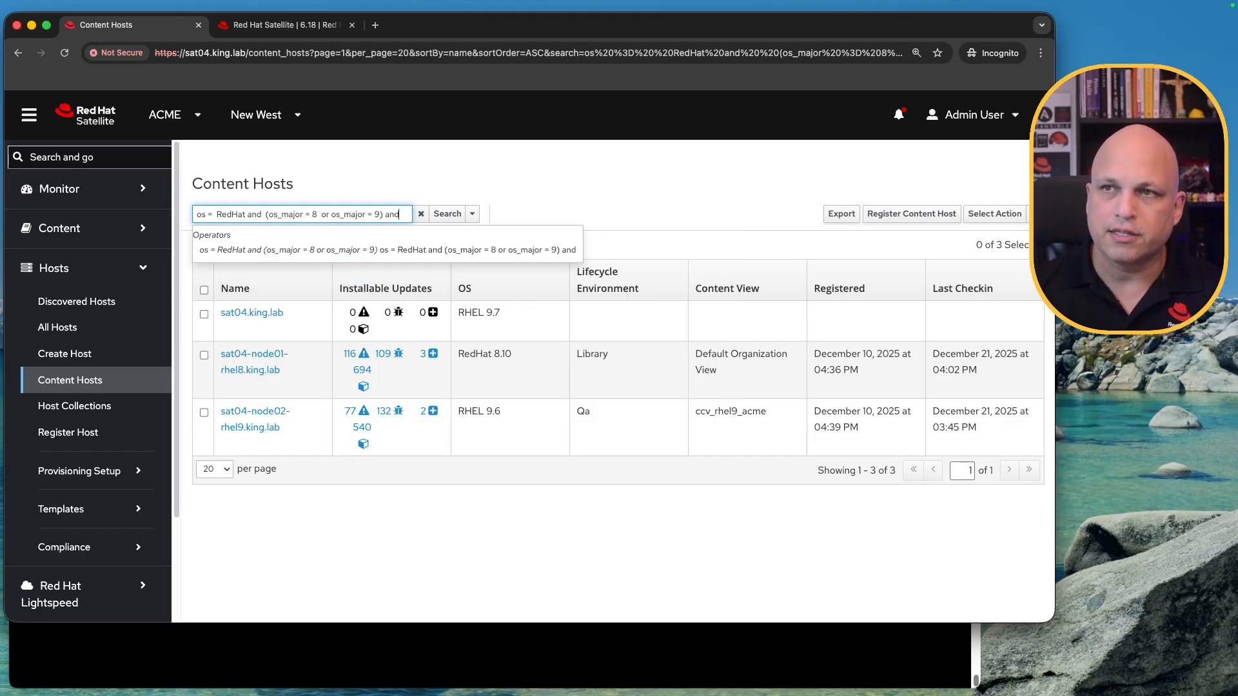
type("e =")
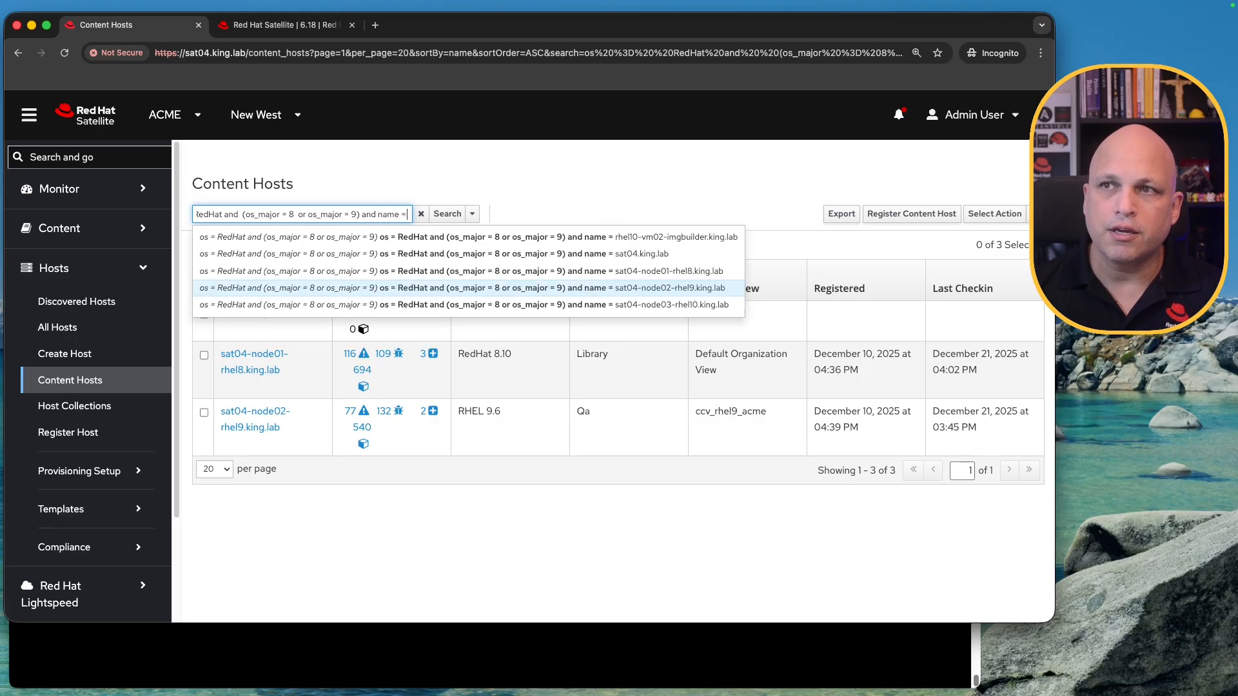
type(" sat04")
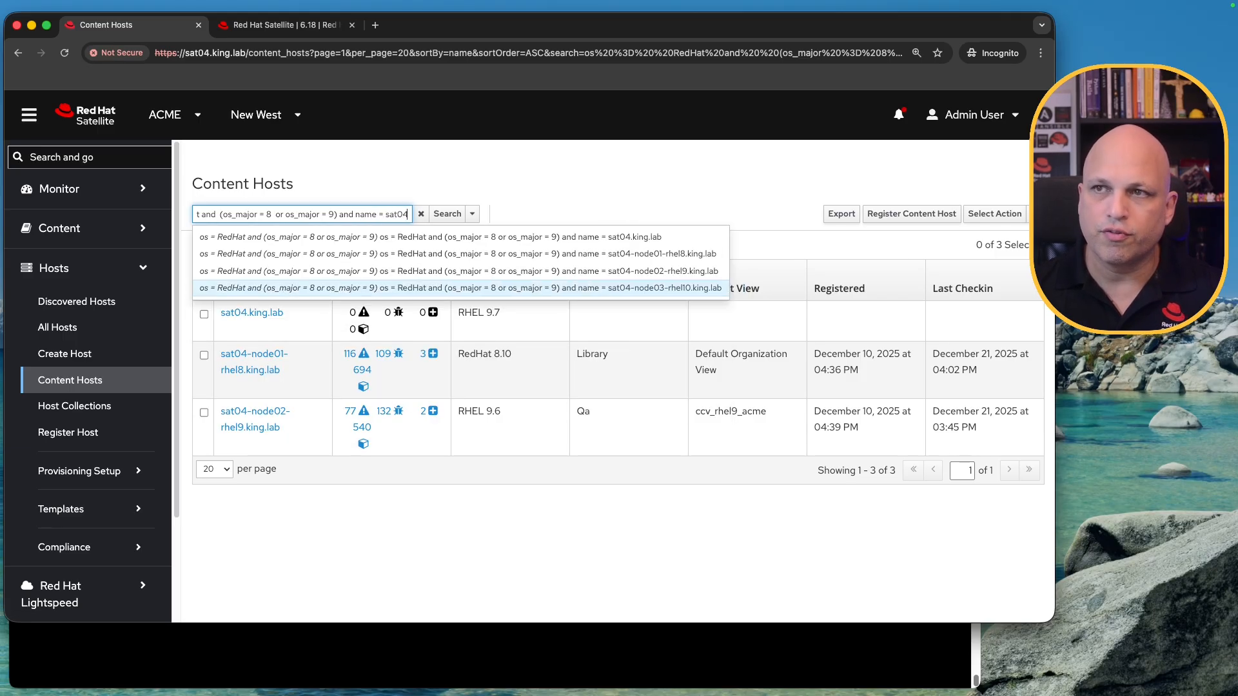
type(".lking.lab")
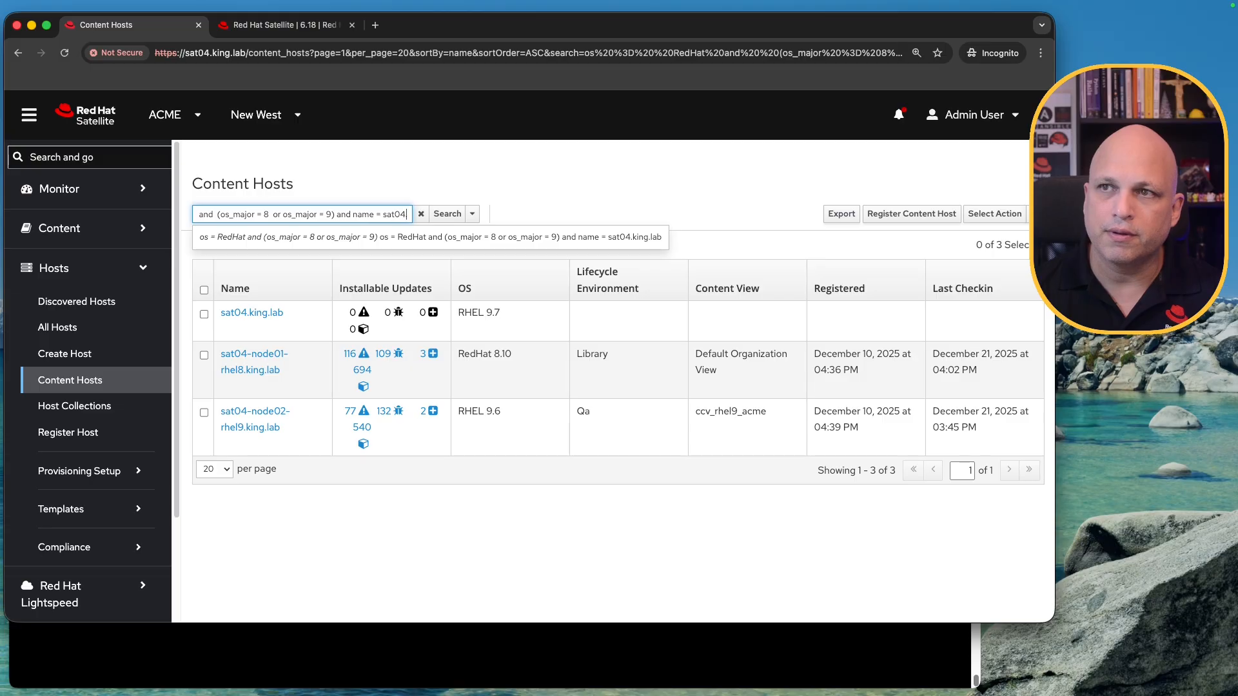
left_click(452, 214)
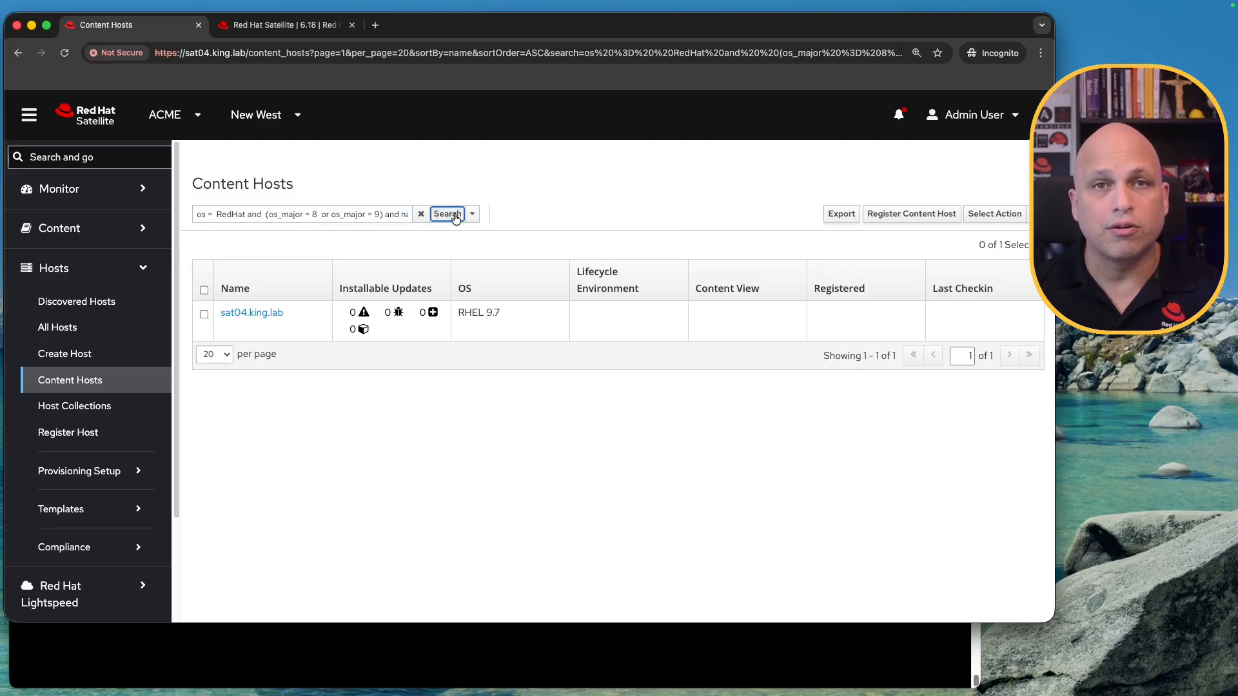
Step: Change the name condition in the content host query to name != sat04.king.lab and run the search
left_click(393, 217)
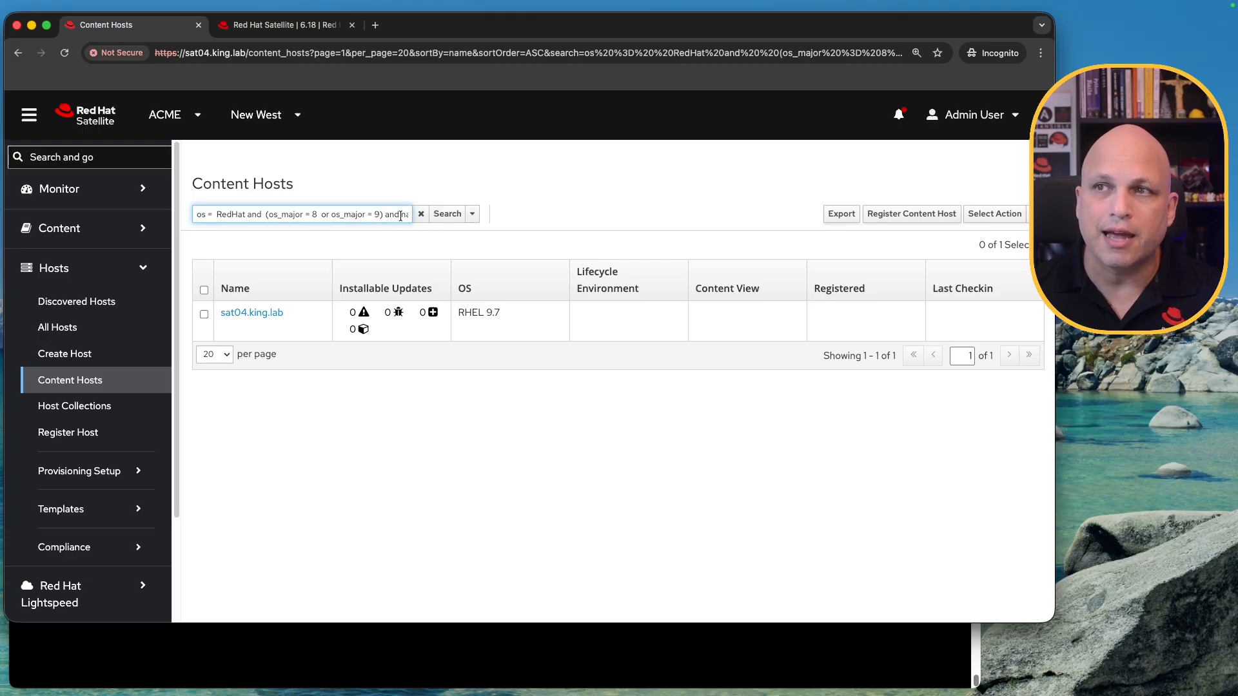
key("Right")
key("Right")
key("Right")
key("Right")
key("Right")
key("Right")
key("Right")
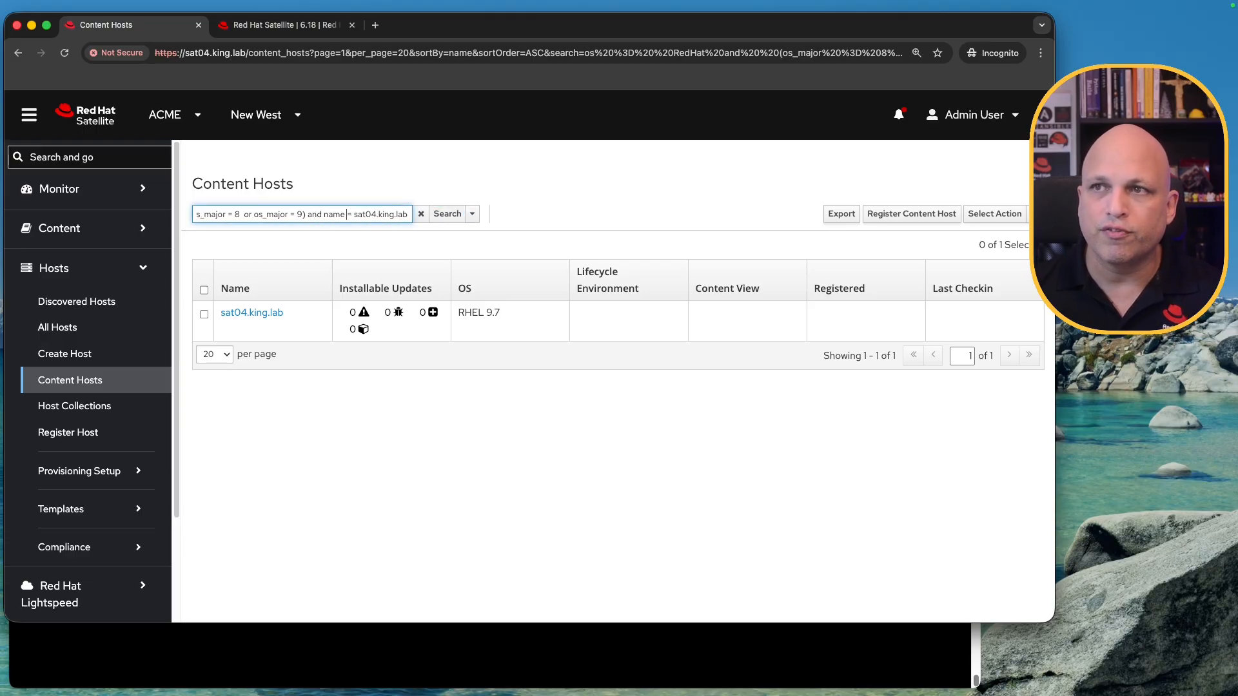
type("!")
key("Return")
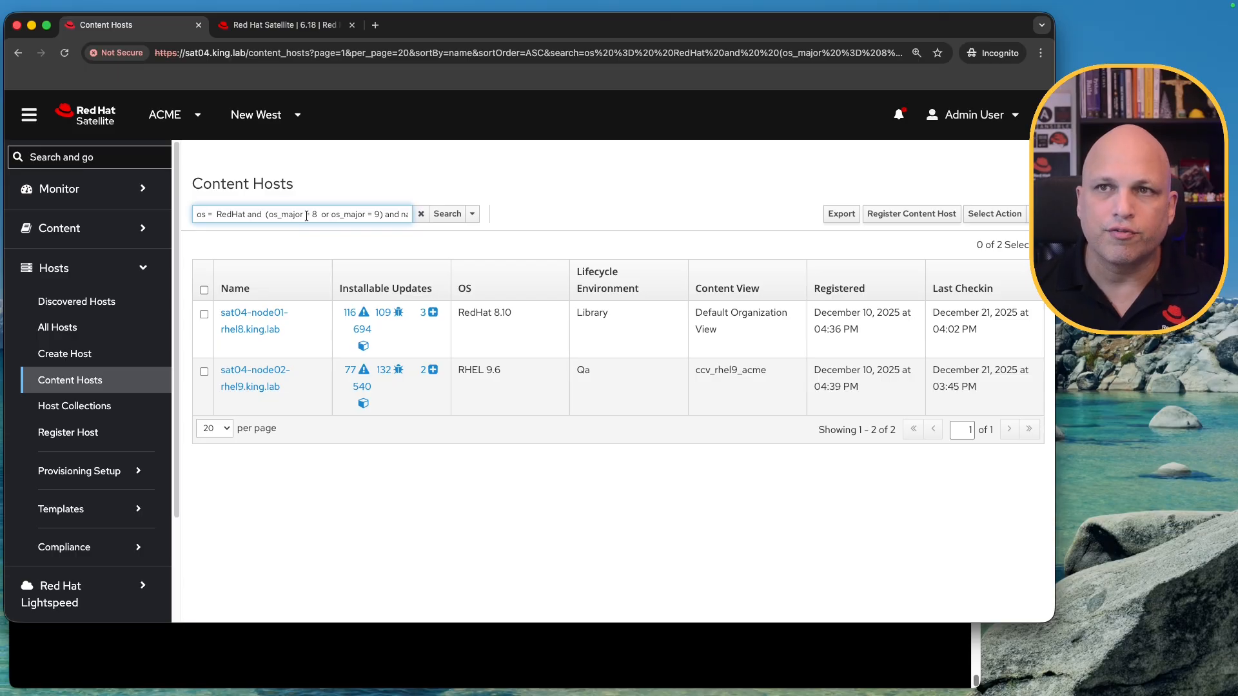
Step: Examine the content host query's parts: the RedHat condition, the parenthesized os_major group, and the name exclusion
left_click_drag(247, 216, 181, 220)
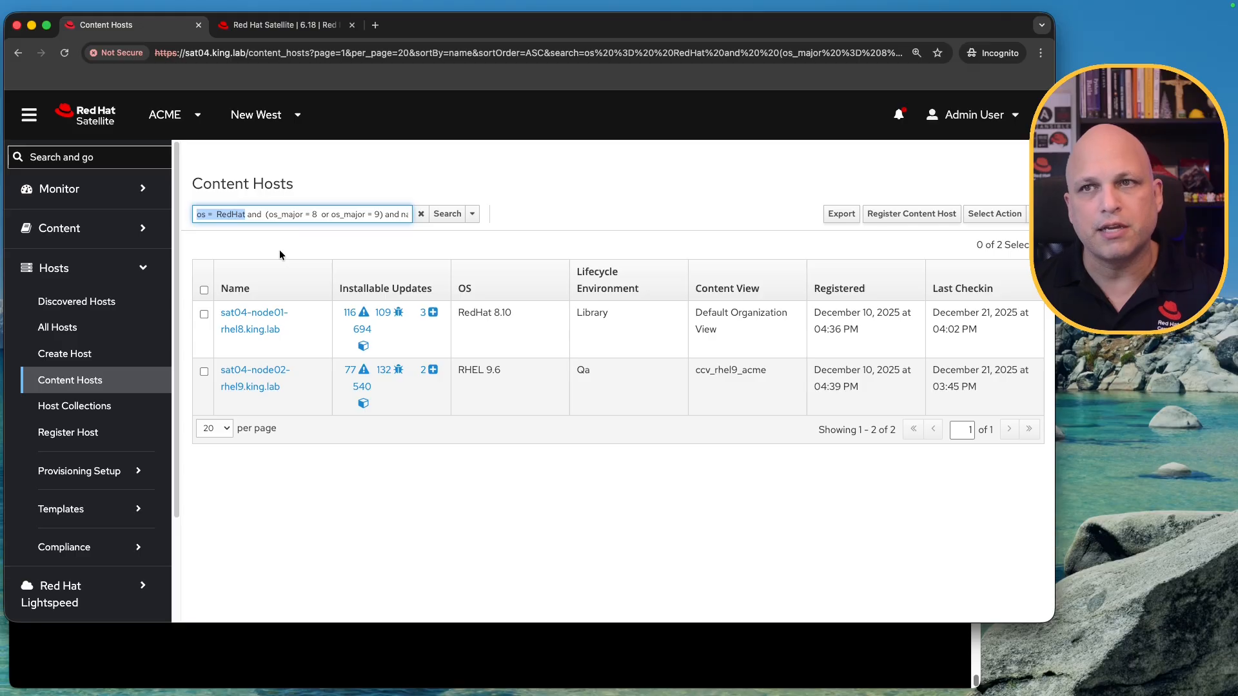
double_click(252, 214)
left_click(265, 214)
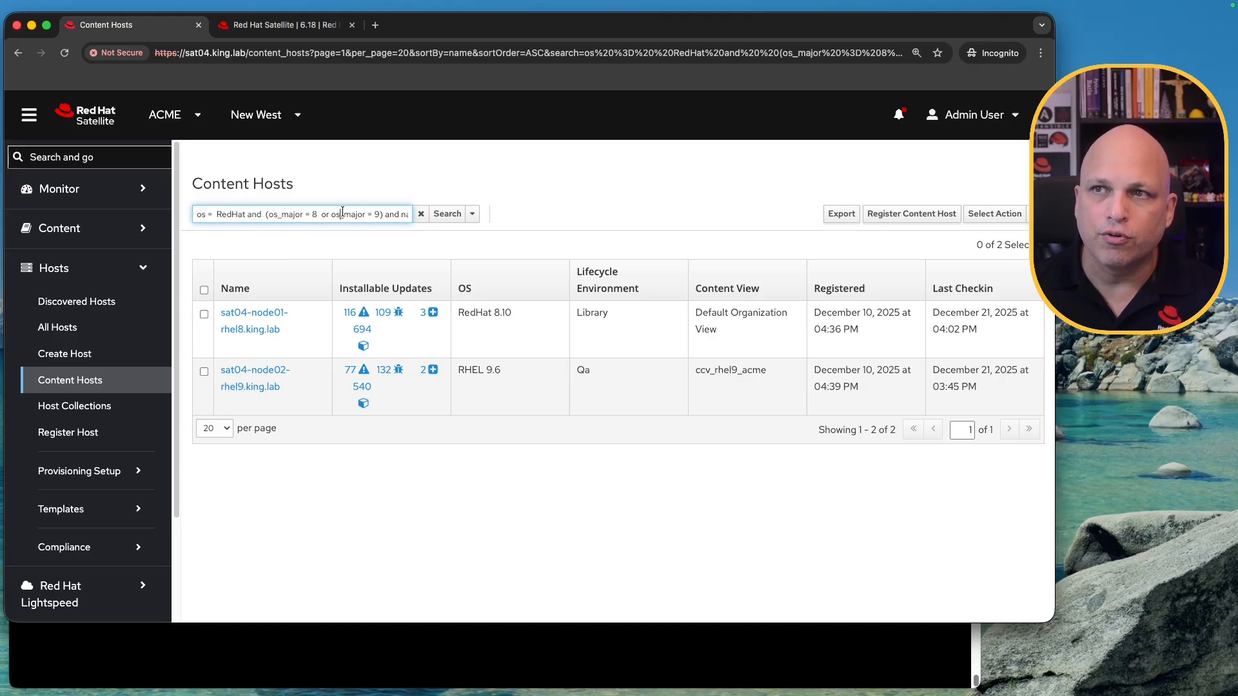
left_click_drag(383, 215, 264, 219)
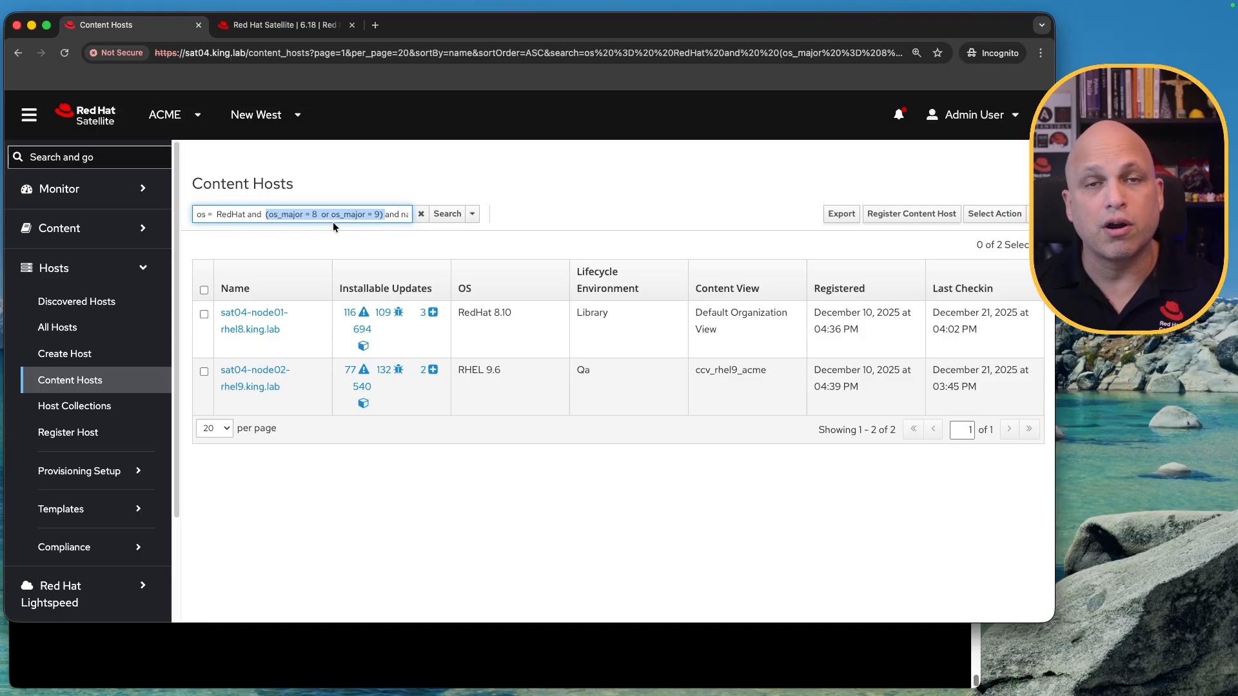
left_click(381, 214)
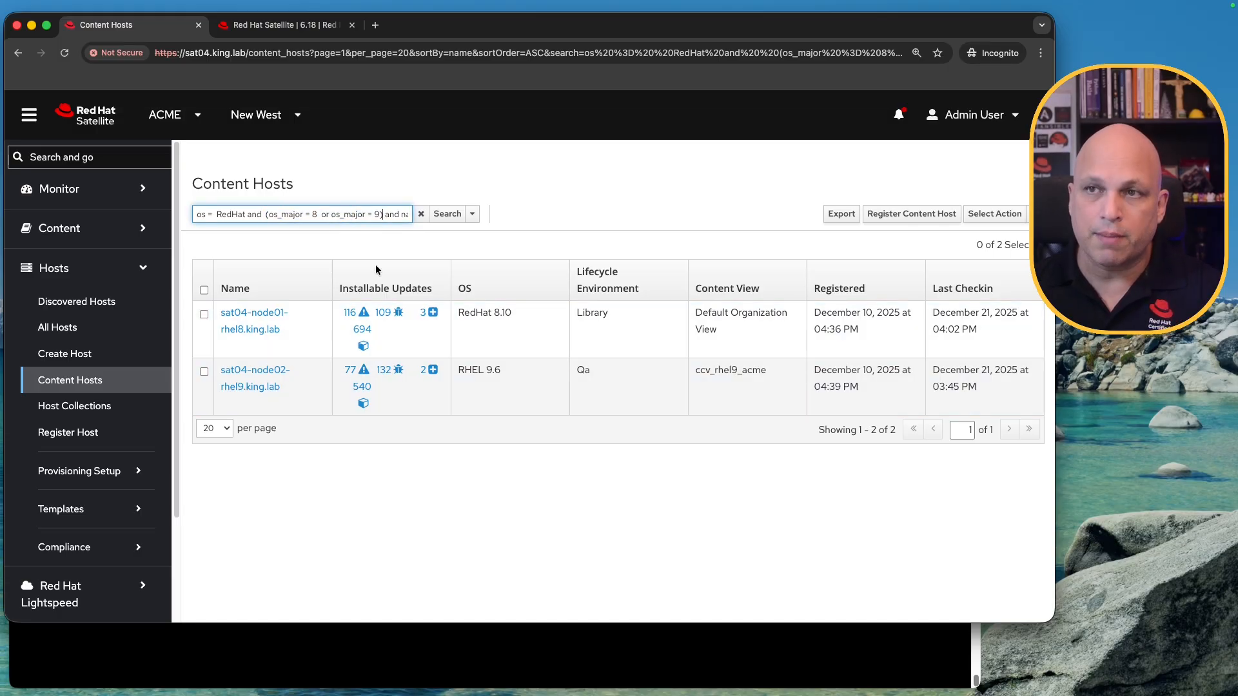
key("Right")
key("Right")
key("Right")
key("Right")
key("Right")
key("Right")
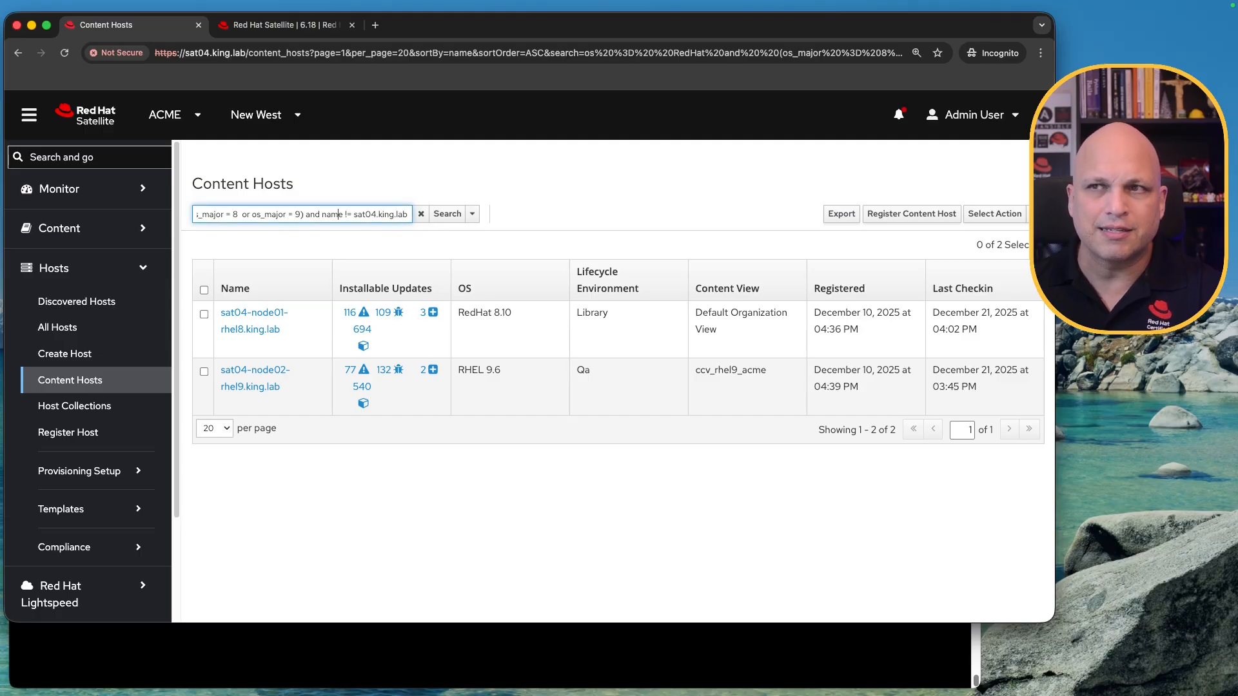
key("Right")
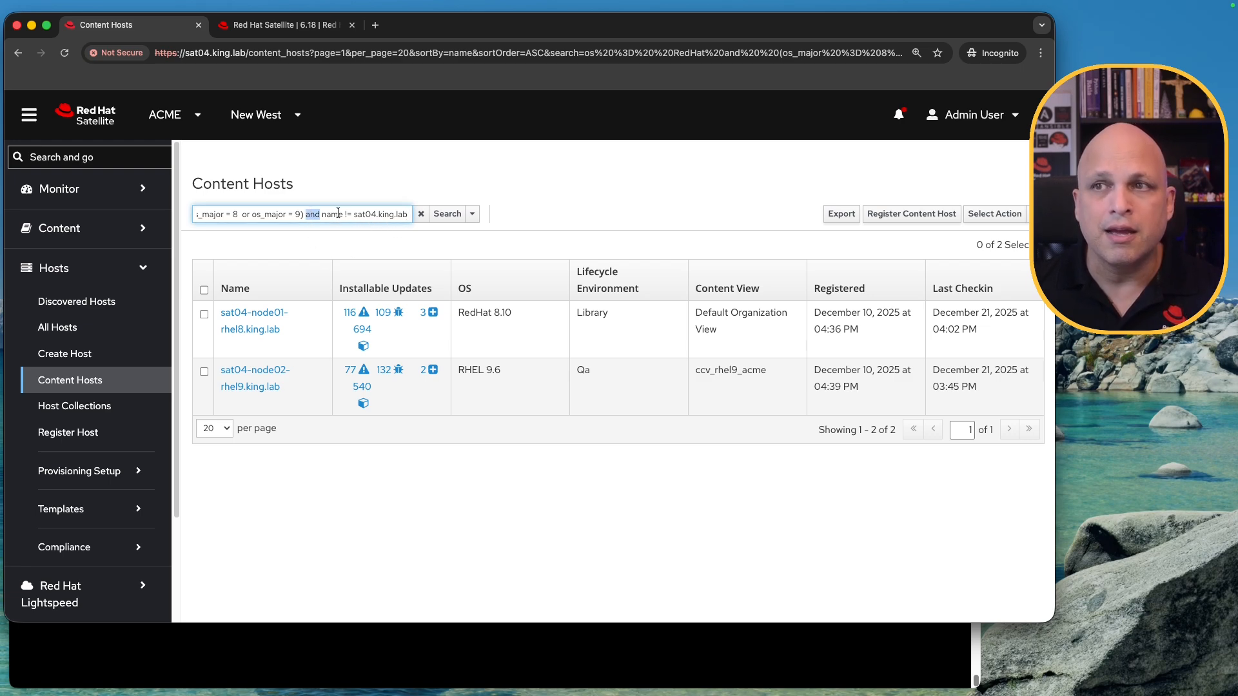
double_click(330, 215)
left_click_drag(354, 216, 410, 217)
left_click(483, 481)
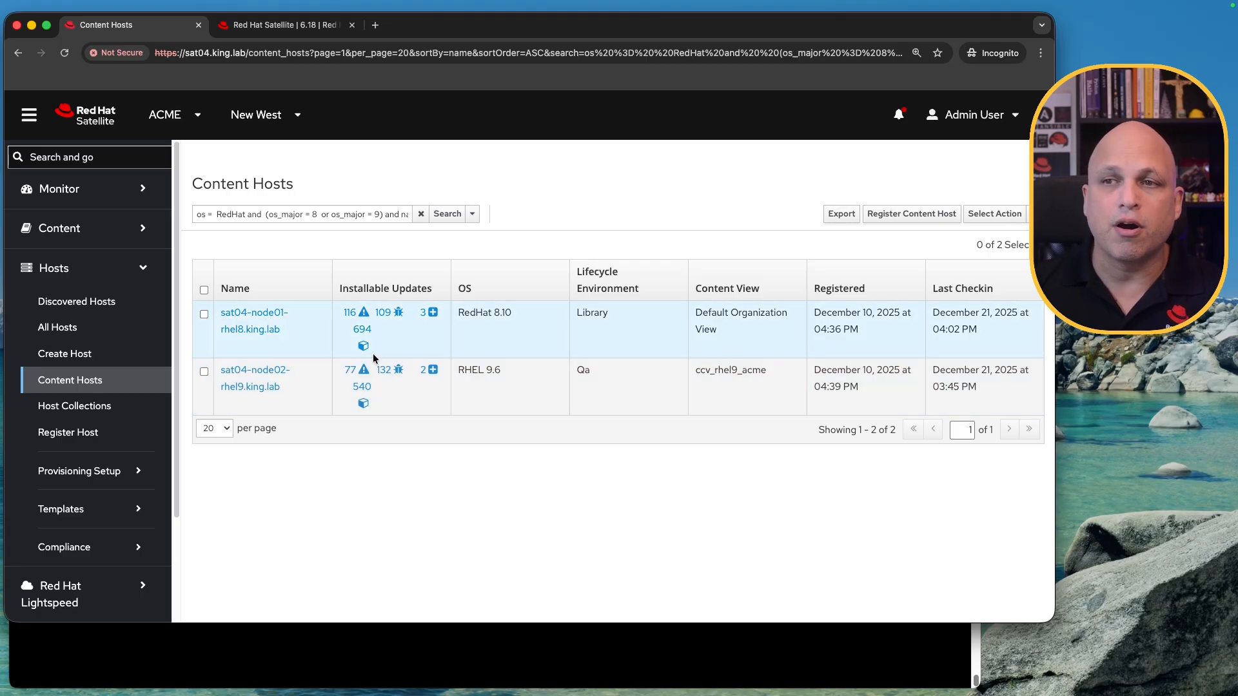
Step: Copy the whole content host query
triple_click(356, 214)
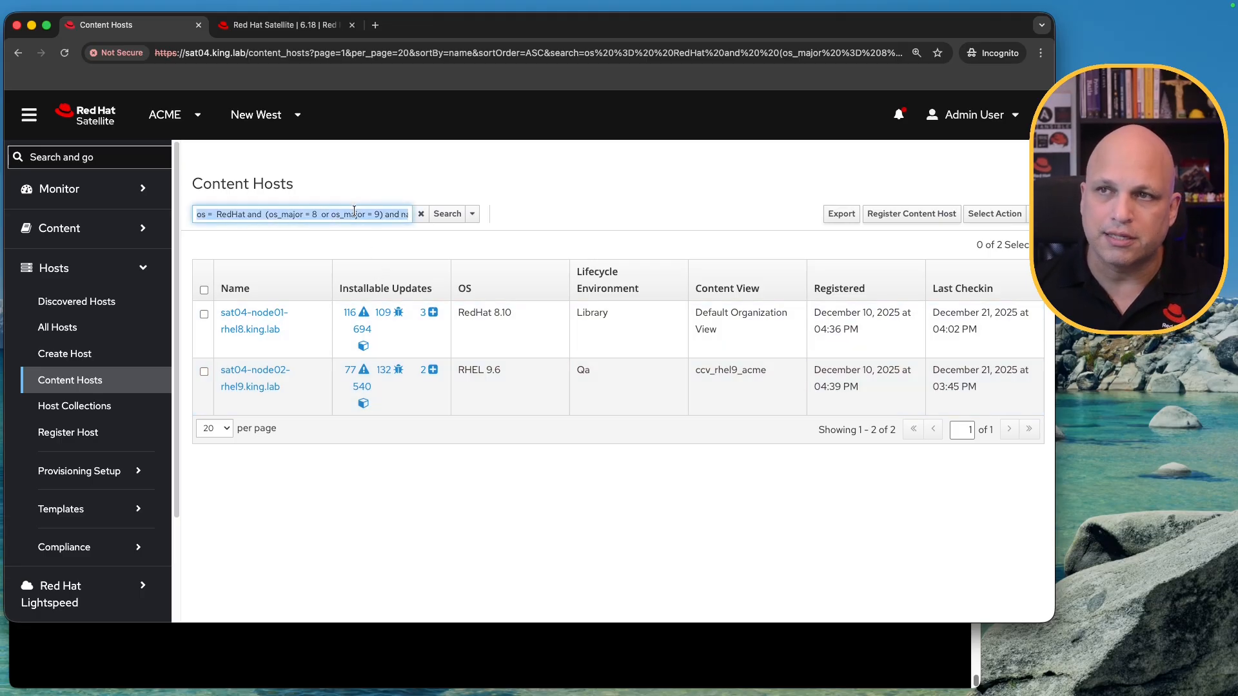
key("super+Tab")
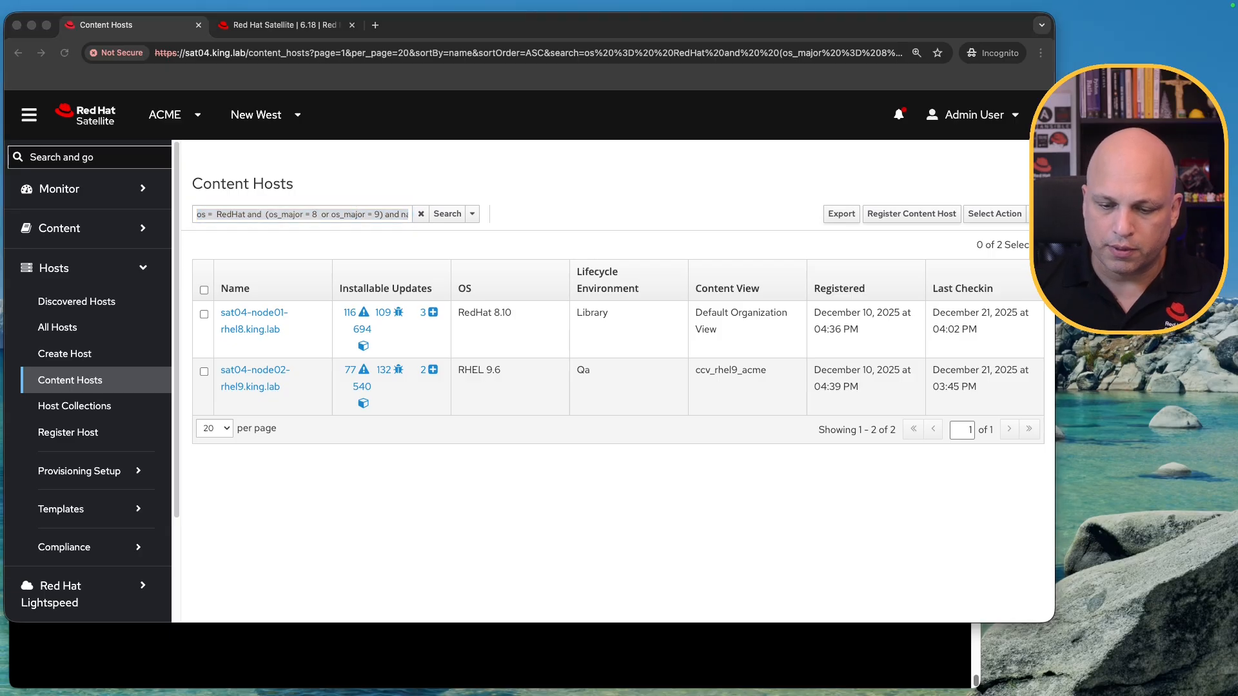
key("super+Tab")
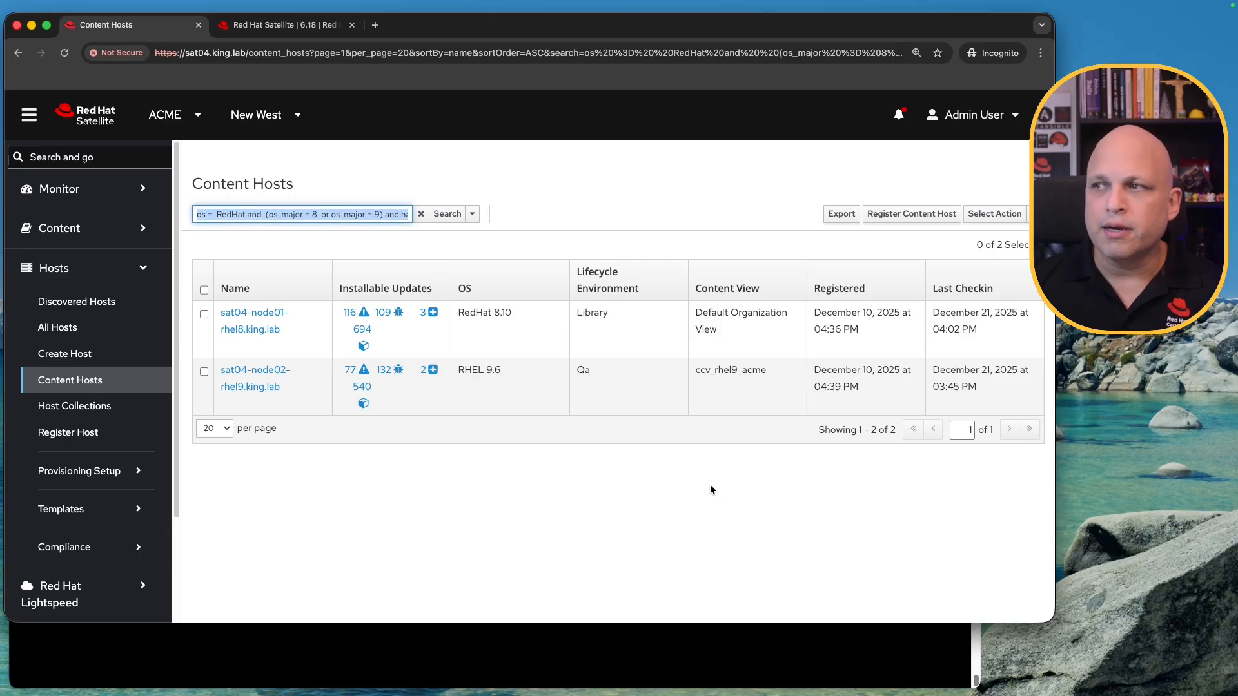
left_click(745, 564)
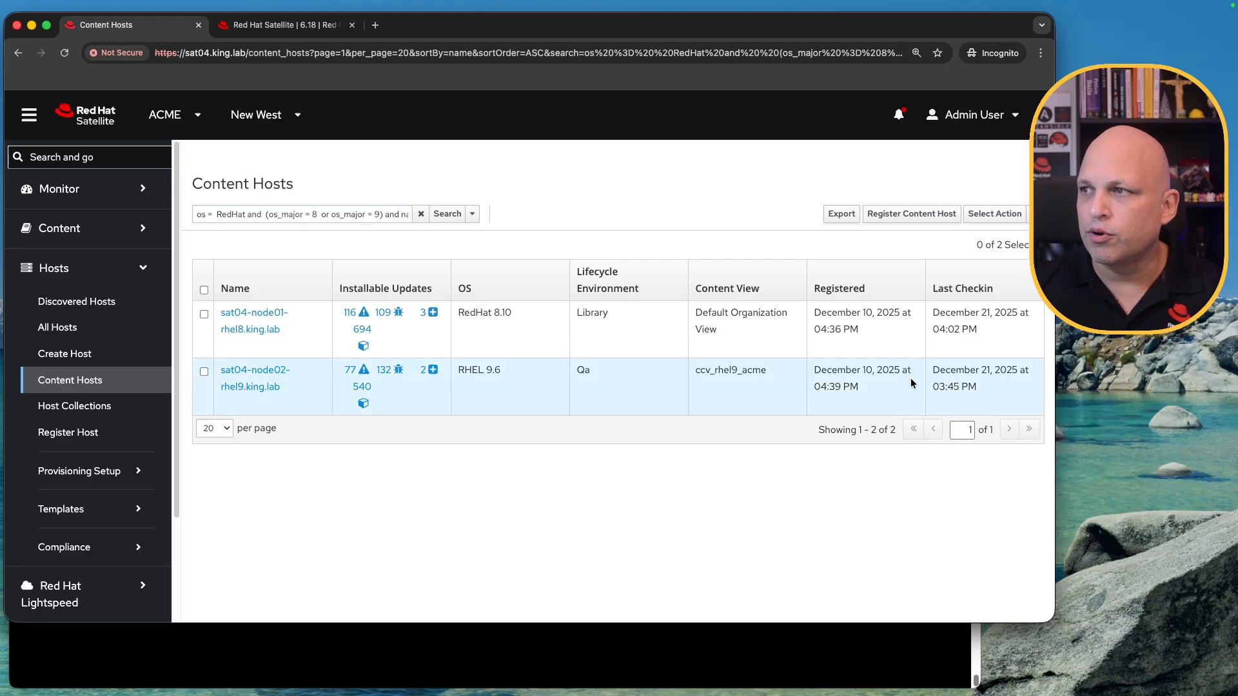
Step: Sort the filtered content hosts by Last Checkin in ascending order
left_click(997, 289)
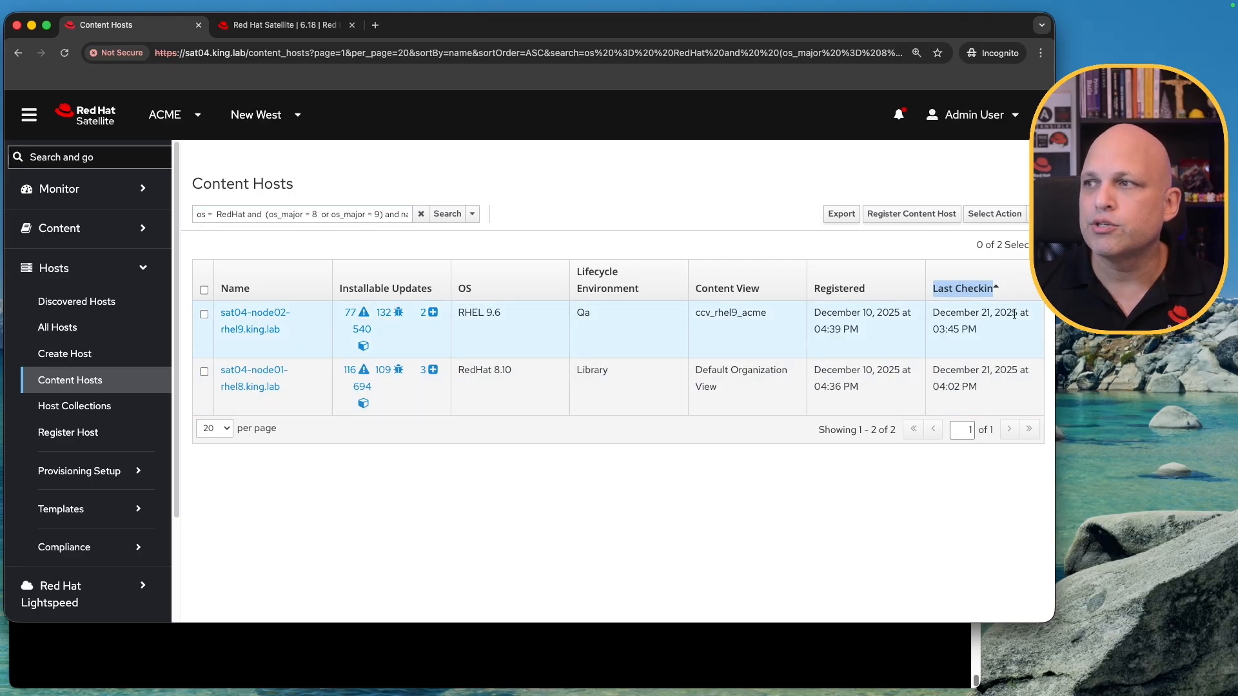
left_click(980, 291)
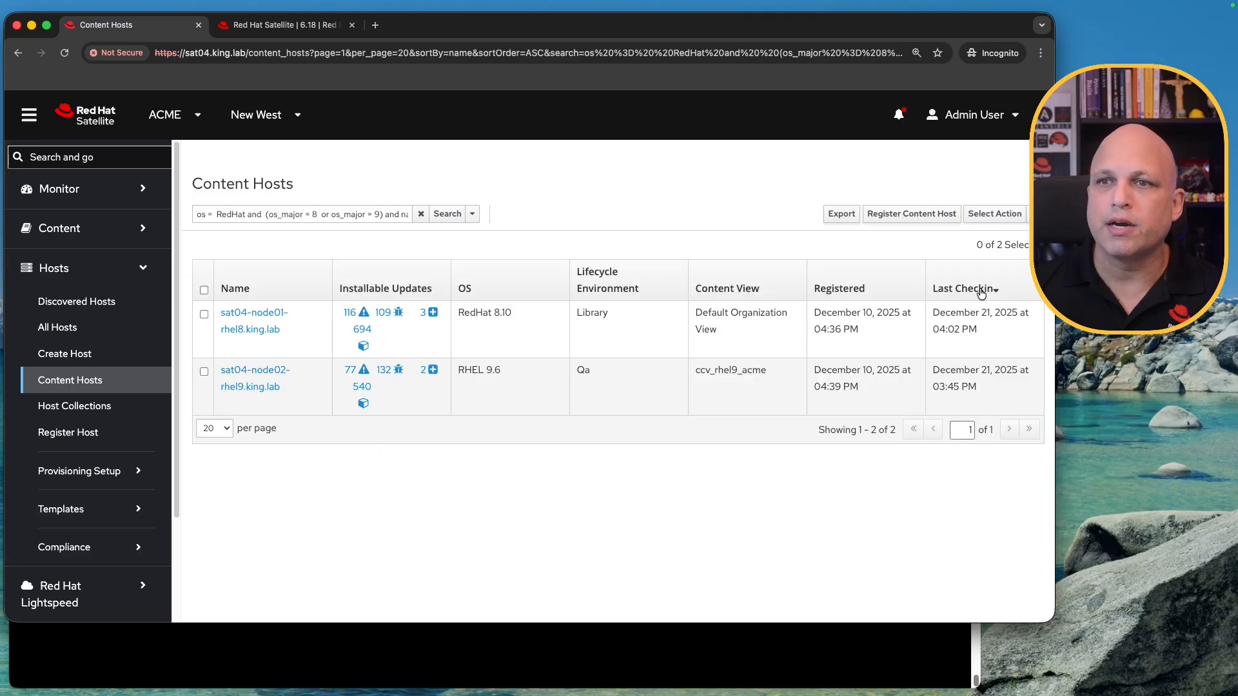
left_click(981, 291)
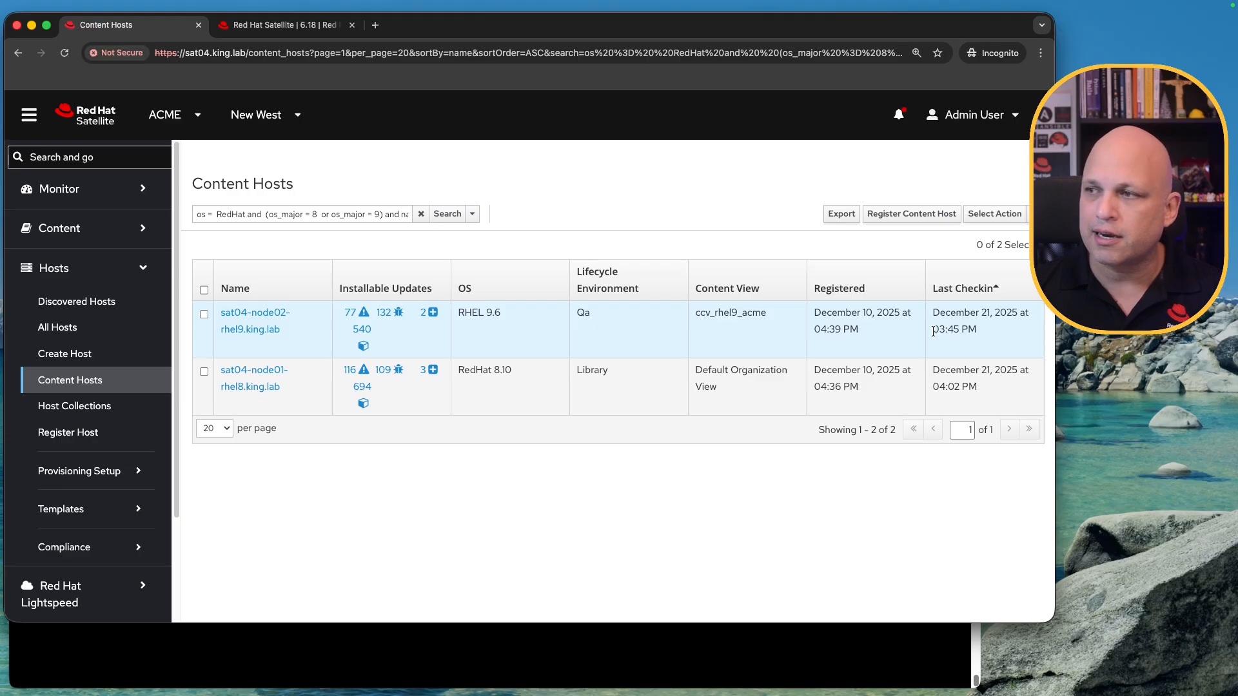
Step: Examine the last check-in time of sat04-node01-rhel8.king.lab
triple_click(985, 389)
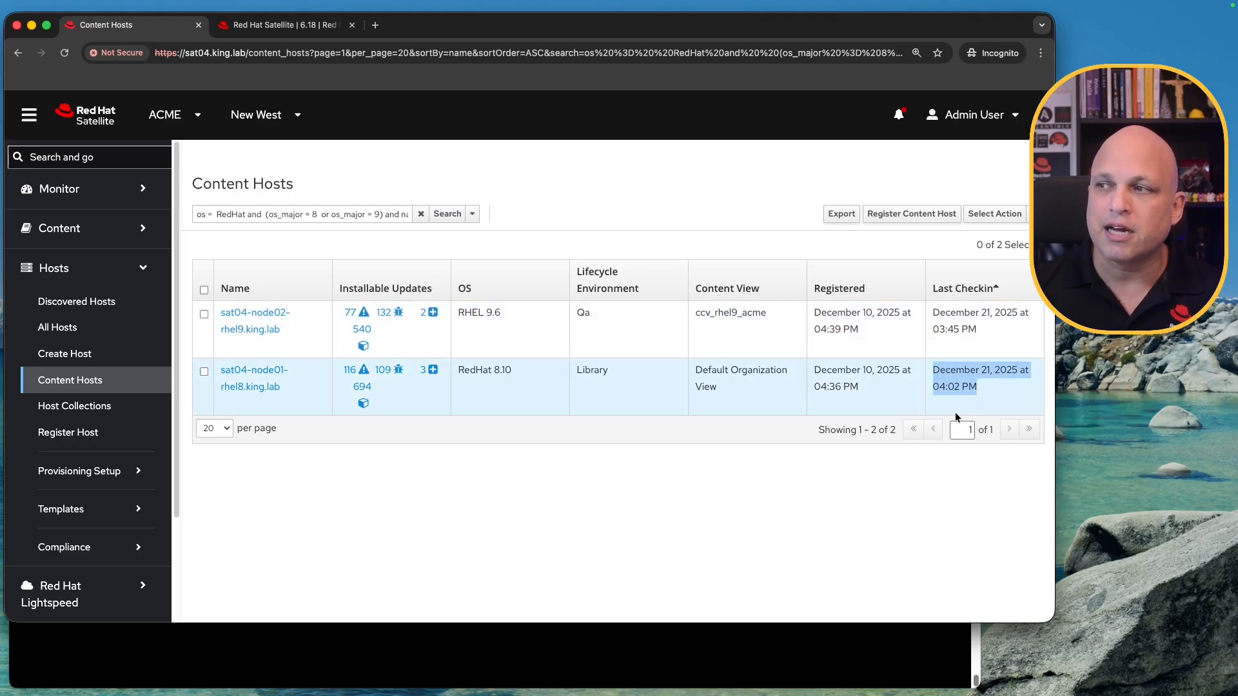
triple_click(993, 395)
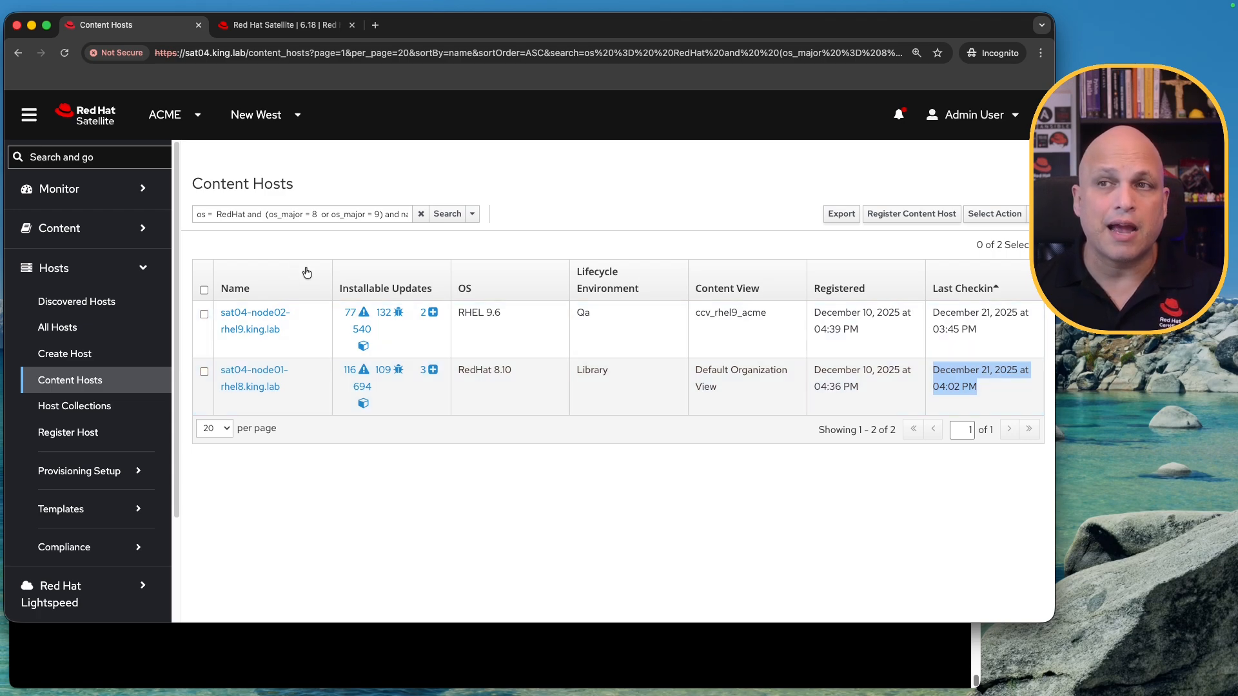
left_click(316, 214)
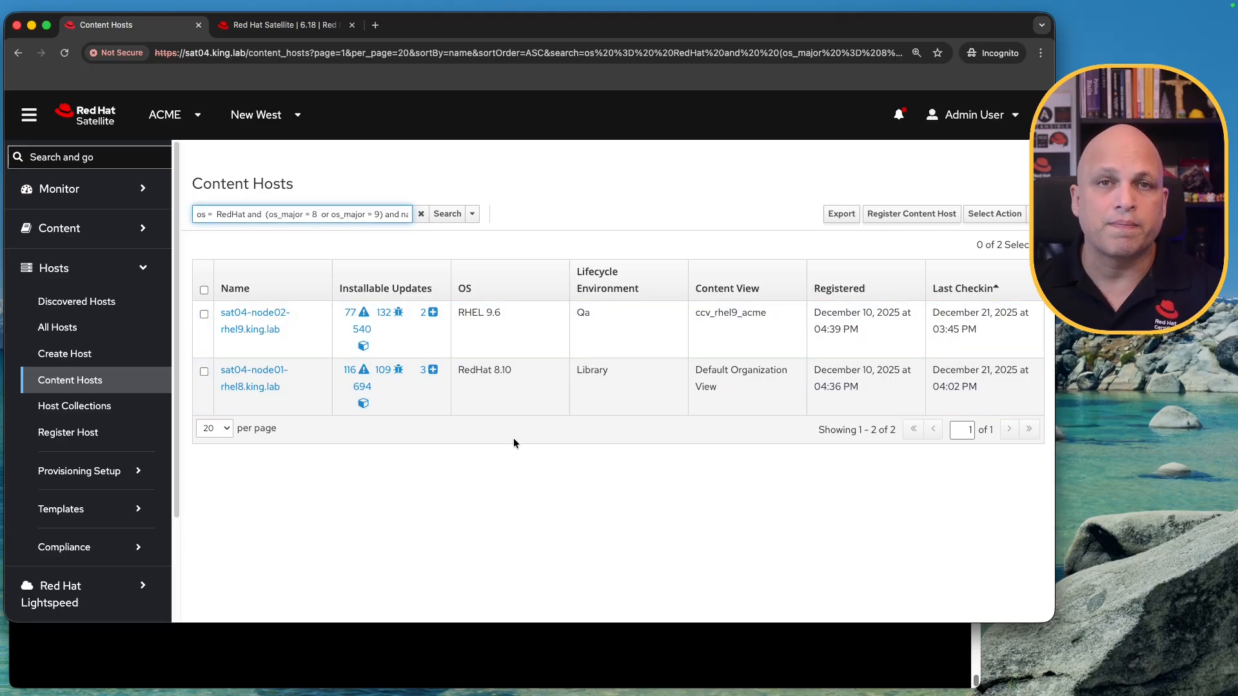
triple_click(986, 387)
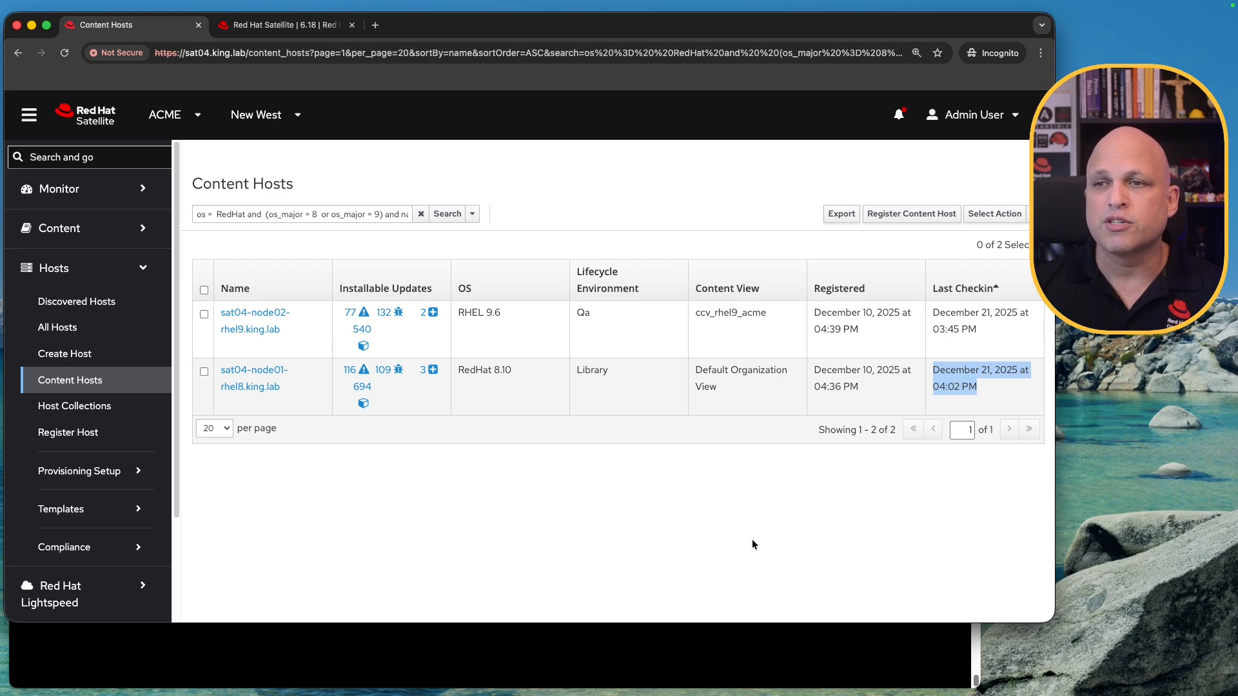
left_click(655, 502)
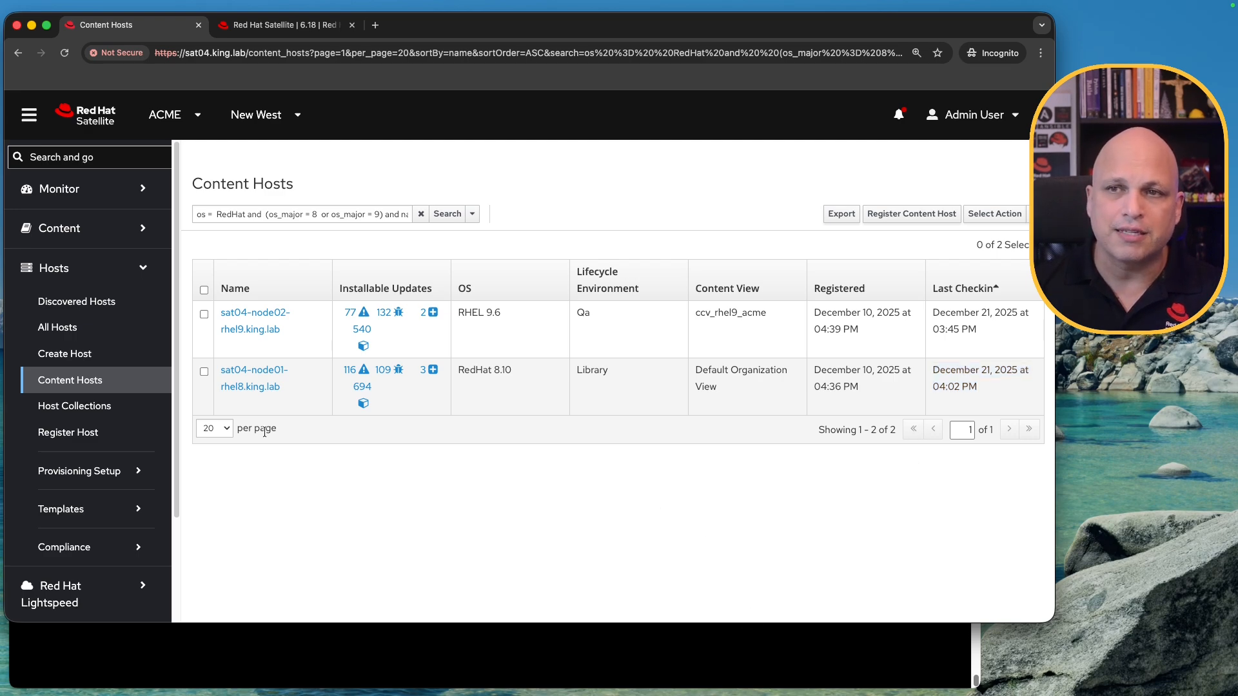
Step: Select both filtered content hosts and review the bulk actions available for them, without applying any
left_click(204, 372)
left_click(204, 314)
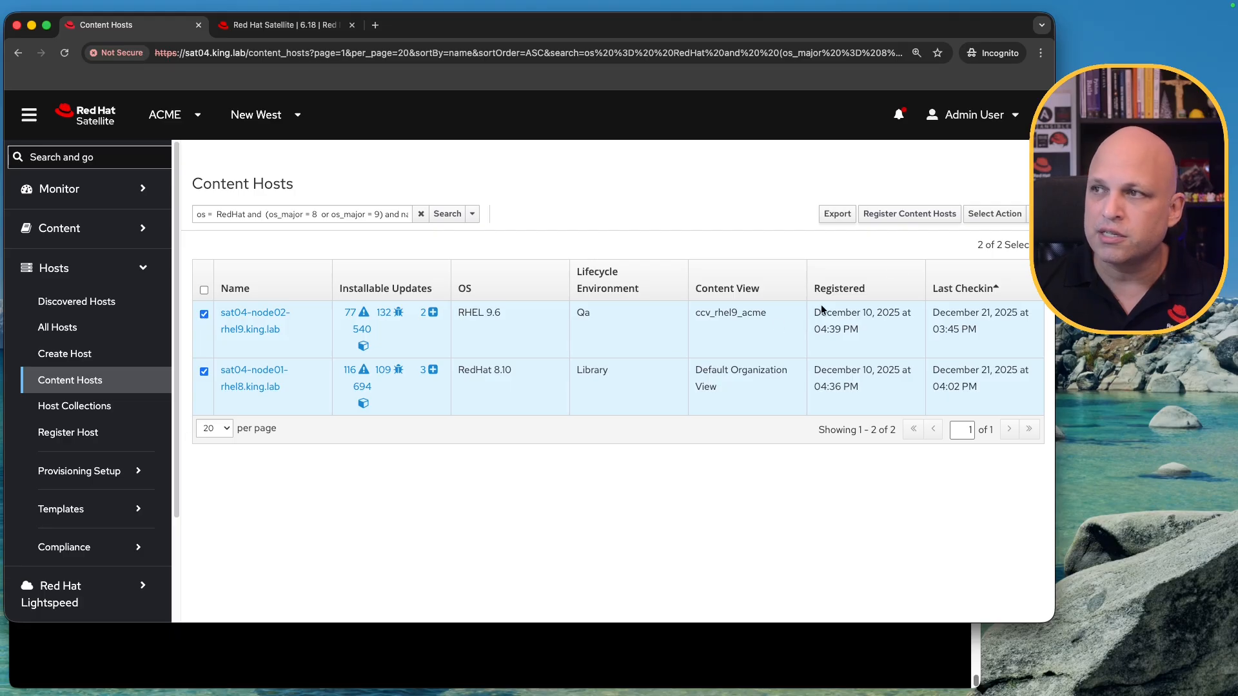
left_click(1035, 213)
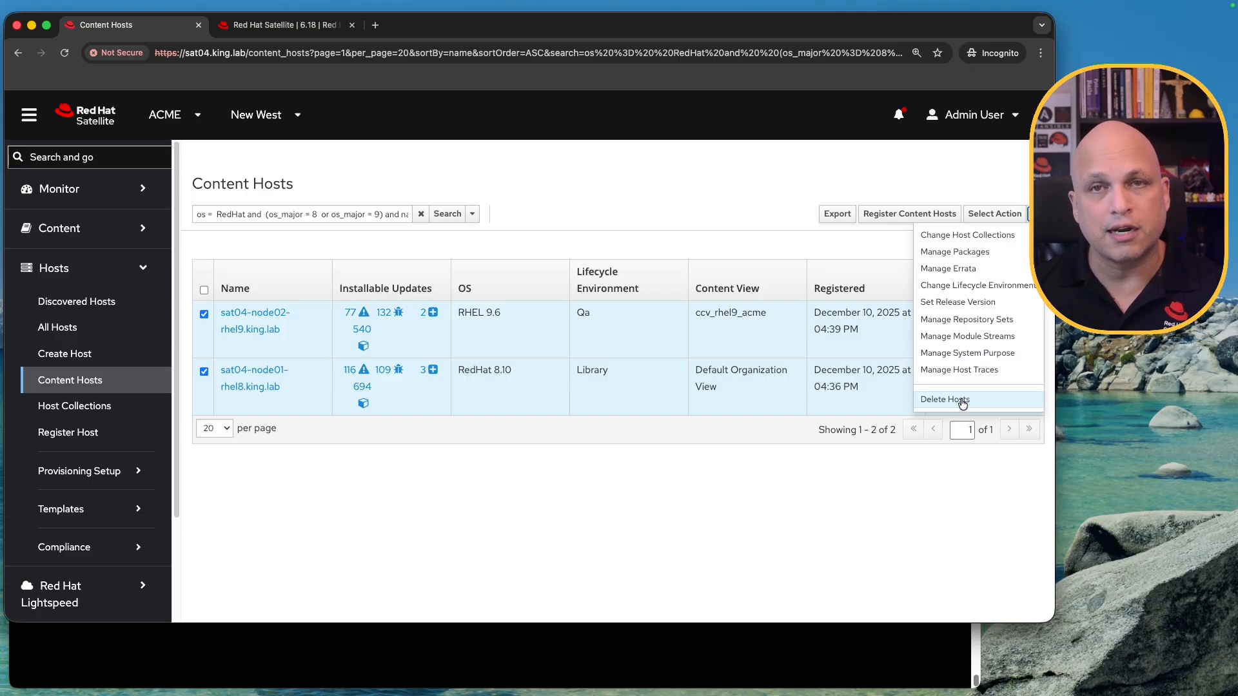
left_click(787, 512)
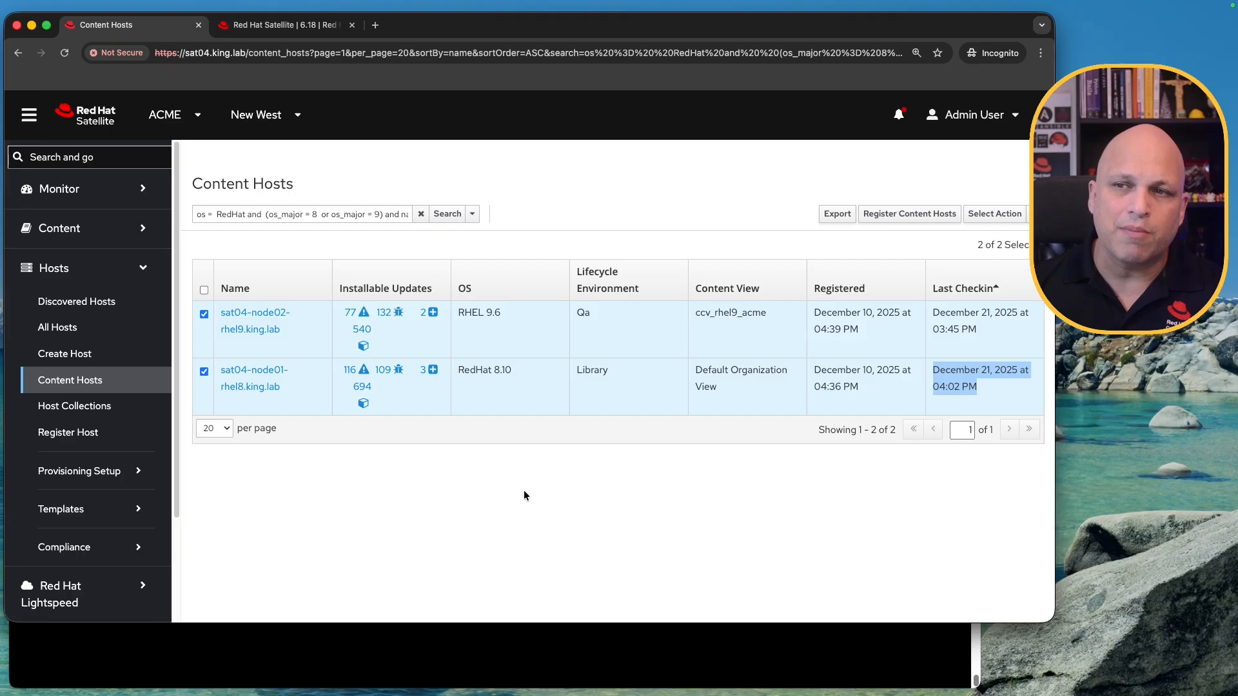
Step: Compare the registration and last check-in times of the RHEL 8 content host
left_click(992, 385)
left_click_drag(991, 386, 918, 364)
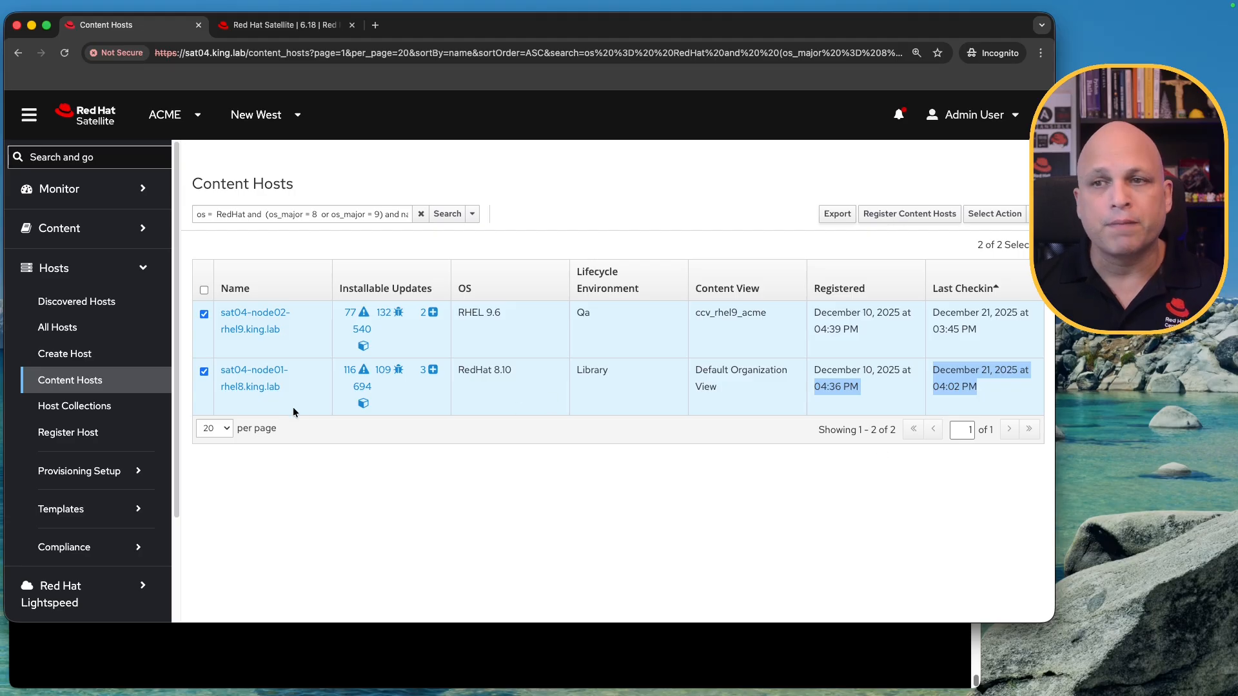
left_click(296, 389)
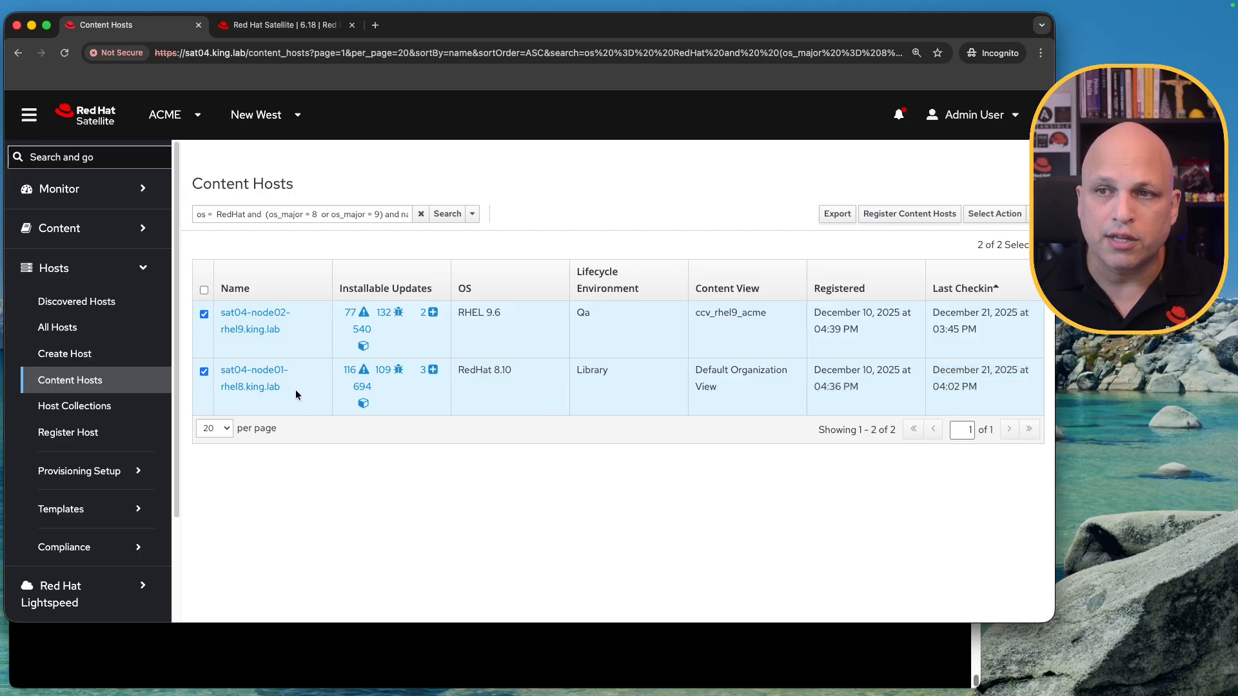
Step: Open the overview of sat04-node01-rhel8.king.lab and copy its IPv4 address
left_click(256, 382)
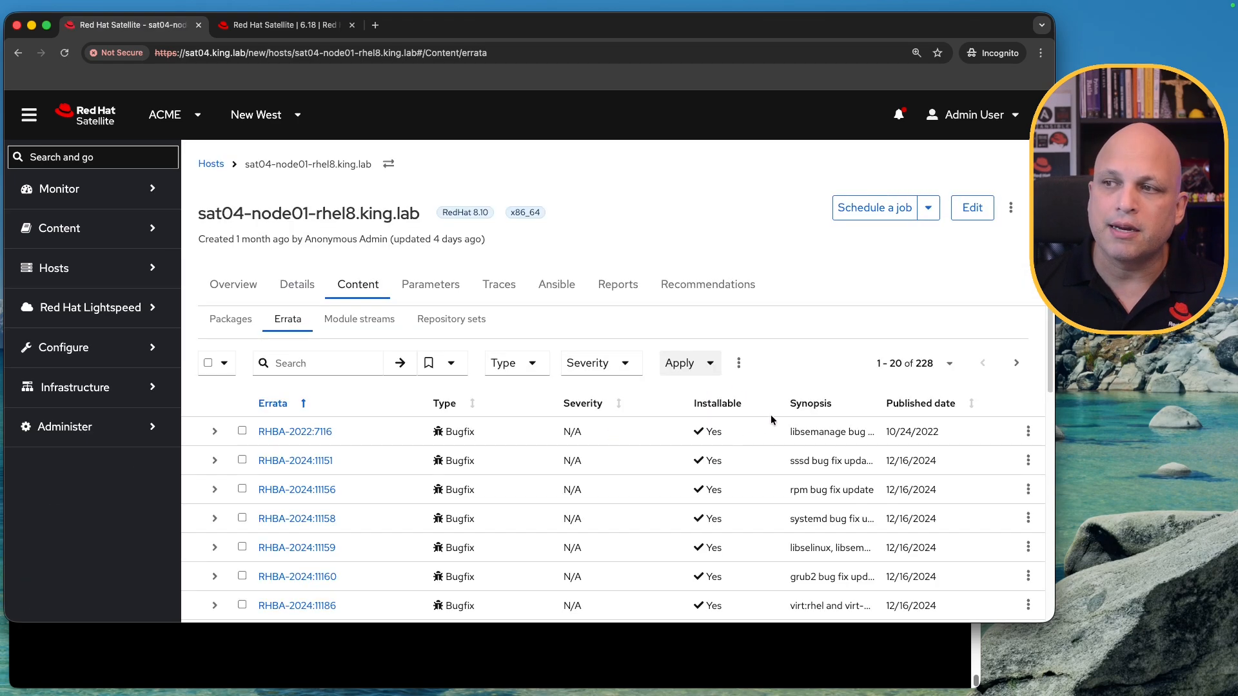
left_click(230, 286)
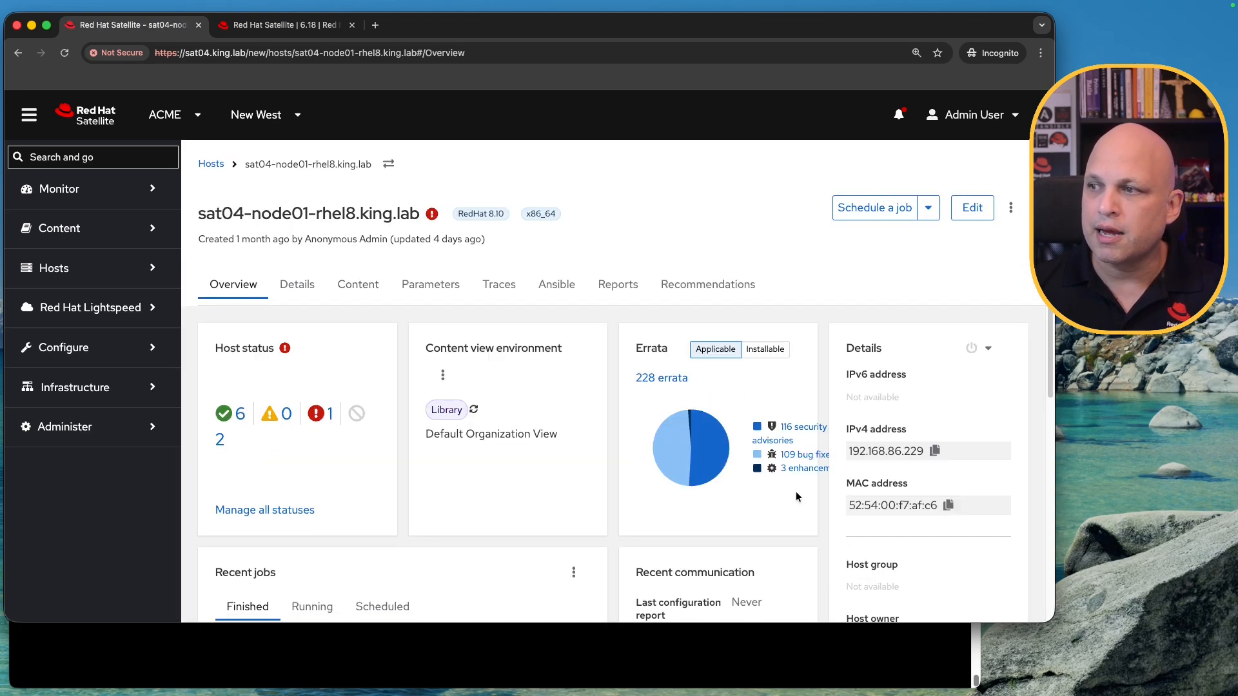
left_click(935, 452)
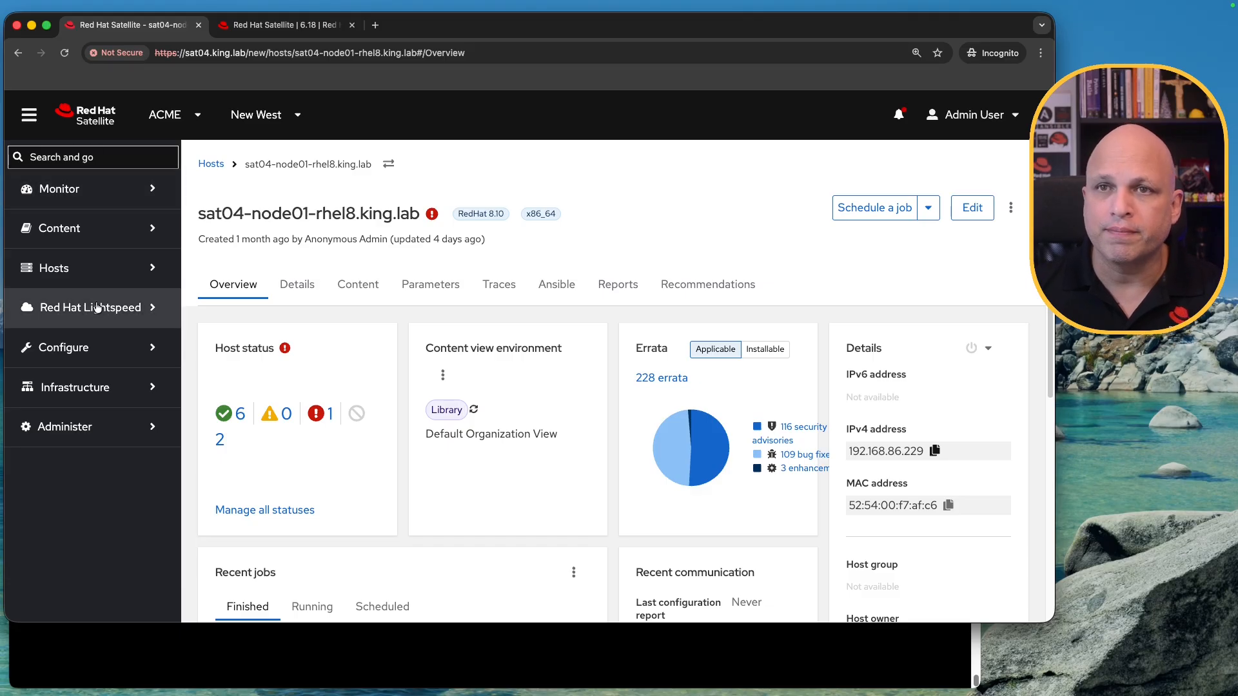
Step: Go to All Hosts and filter the list with the copied query that excludes sat04.king.lab
left_click(53, 268)
left_click(57, 327)
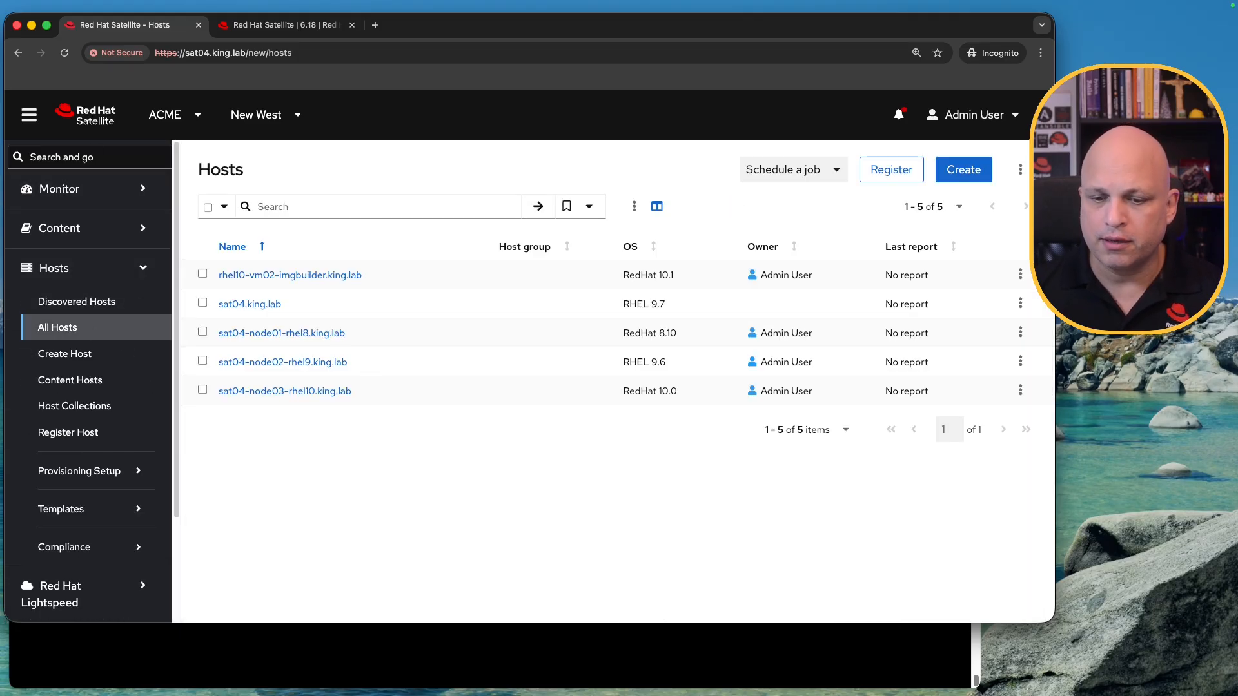
key("super+Tab")
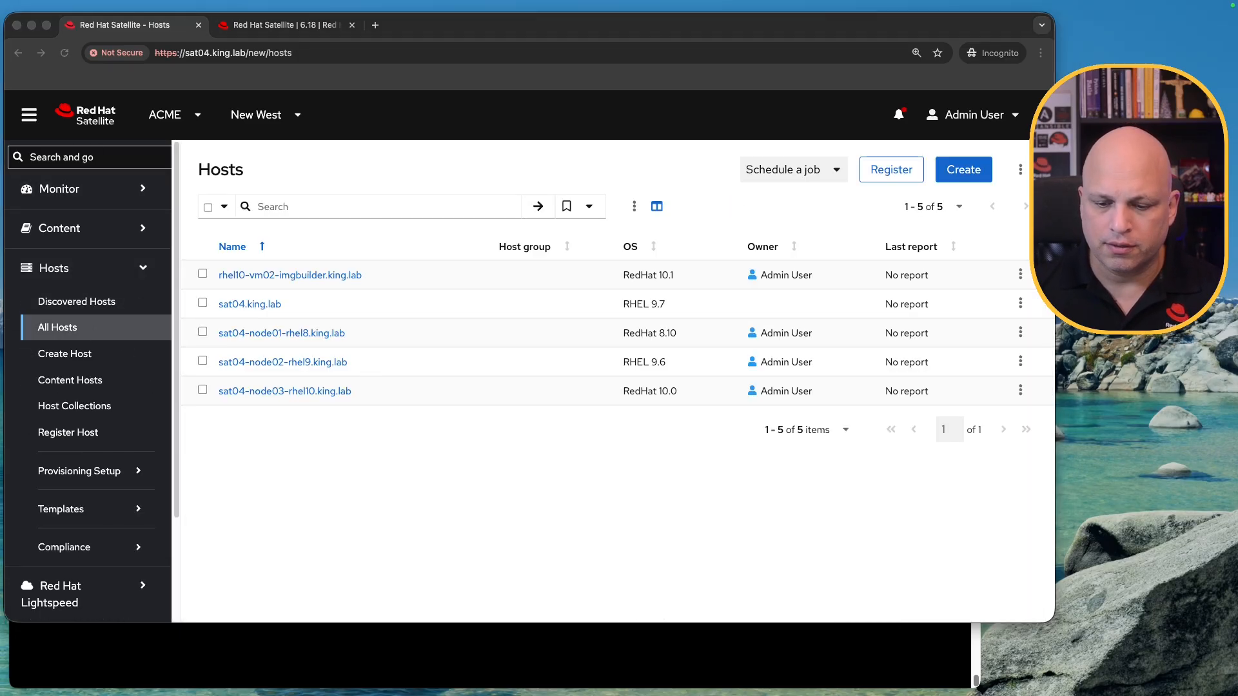
left_click(315, 205)
key("super+v")
key("Return")
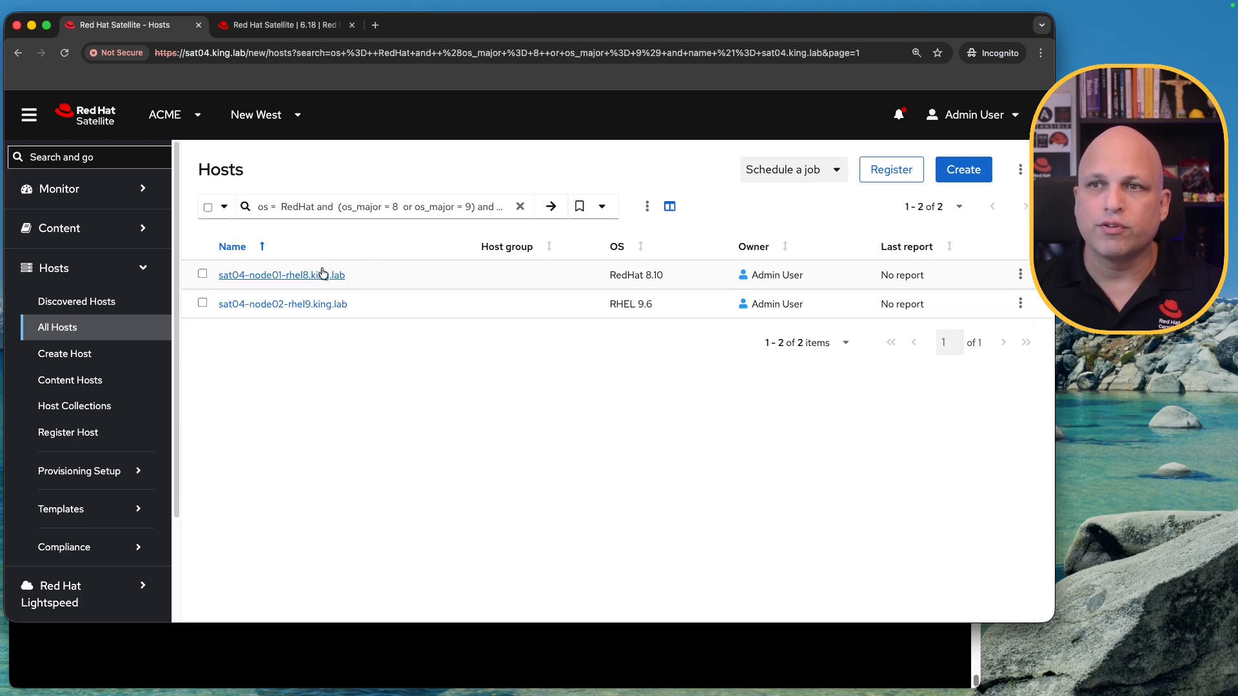
Step: Filter the Content Hosts list with the query os = RedHat and (os_major = 8 or os_major = 9) and name != sat04.king.lab
left_click(94, 385)
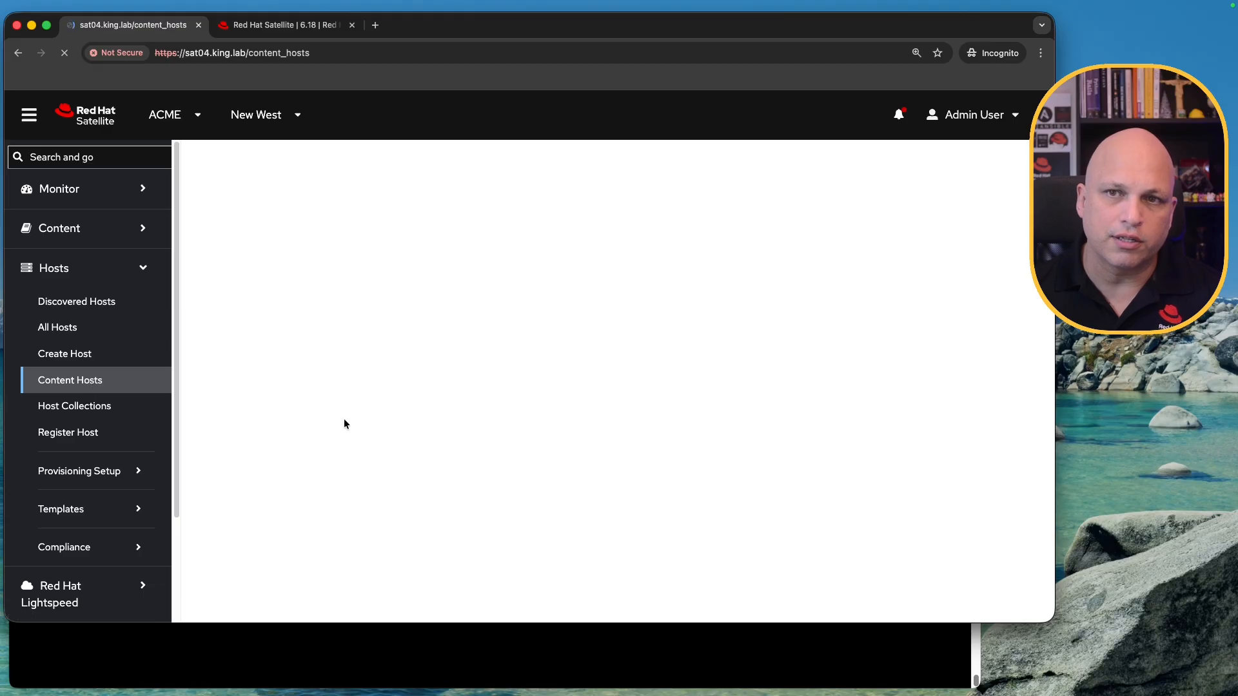
left_click(351, 216)
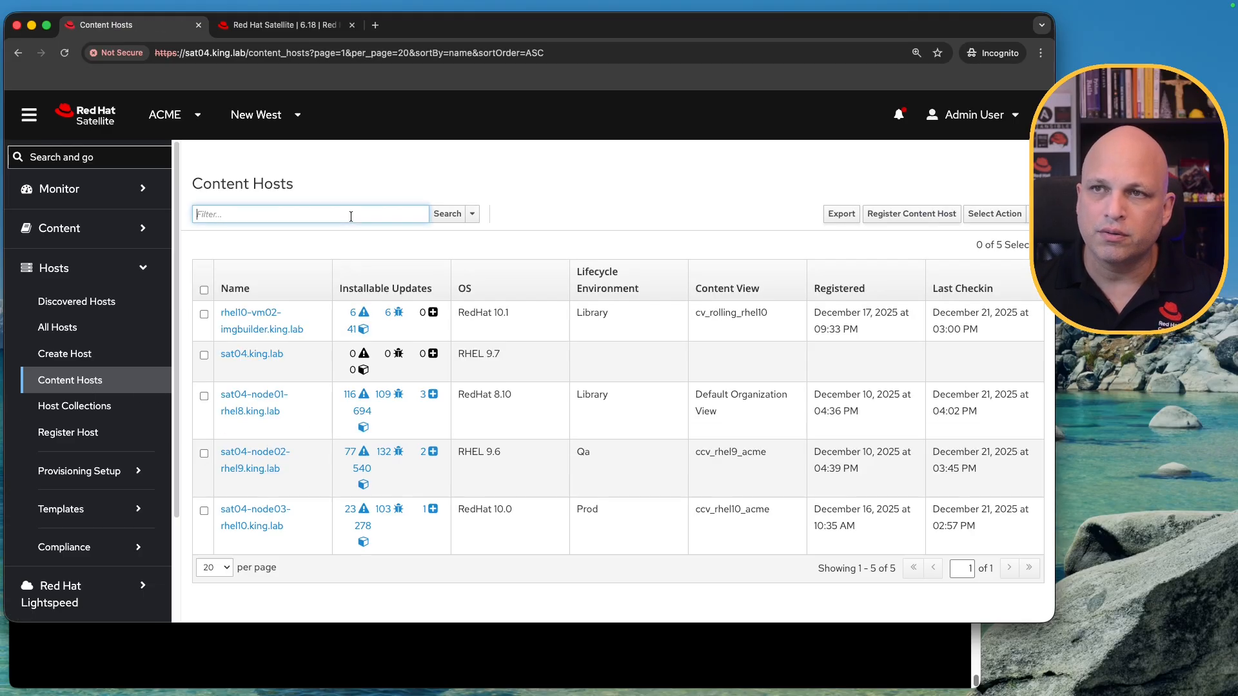
type("os = RedHat and  (os_major = 8  or os_major = 9) and name != sat04.king.lab")
left_click(447, 215)
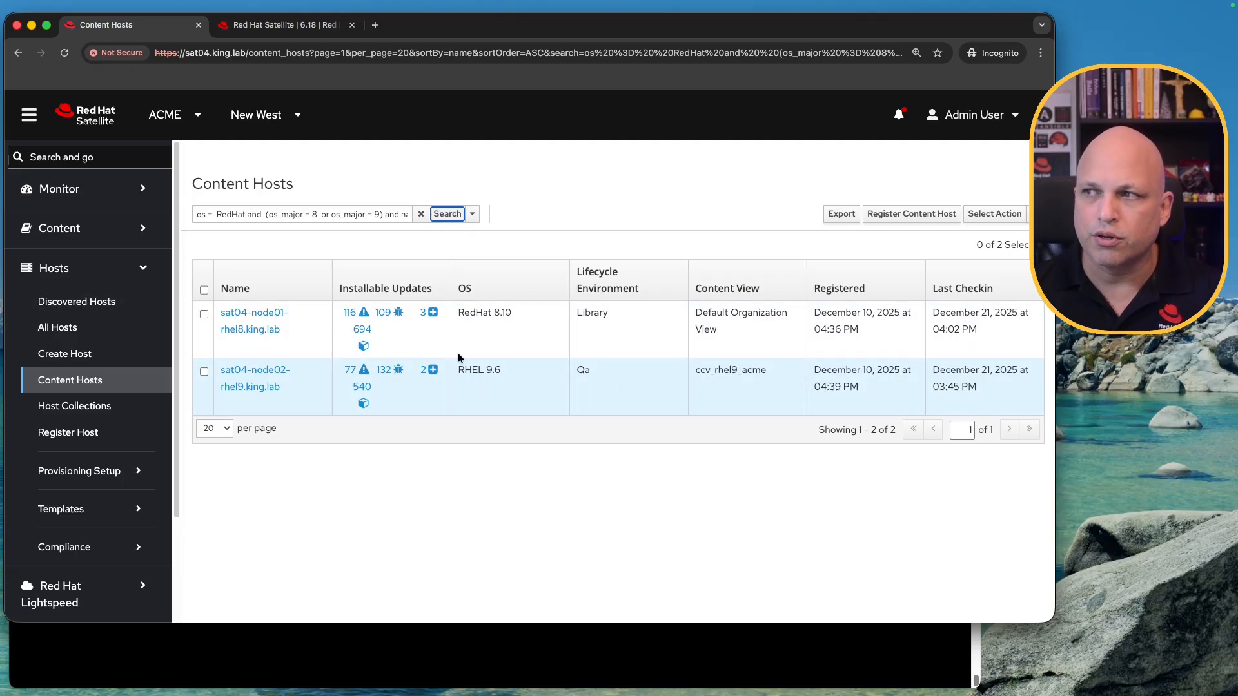
Step: Select both filtered content hosts, review the available bulk actions and each host's operating system without applying anything, and deselect them
left_click(204, 290)
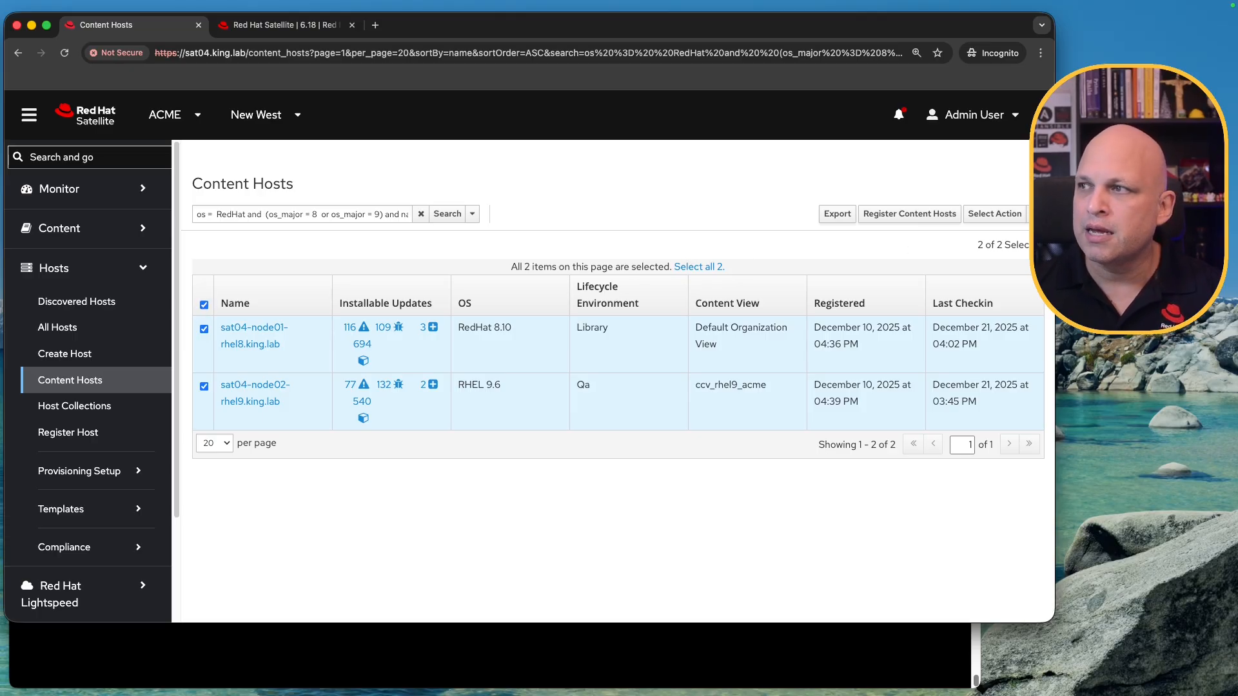
left_click(996, 214)
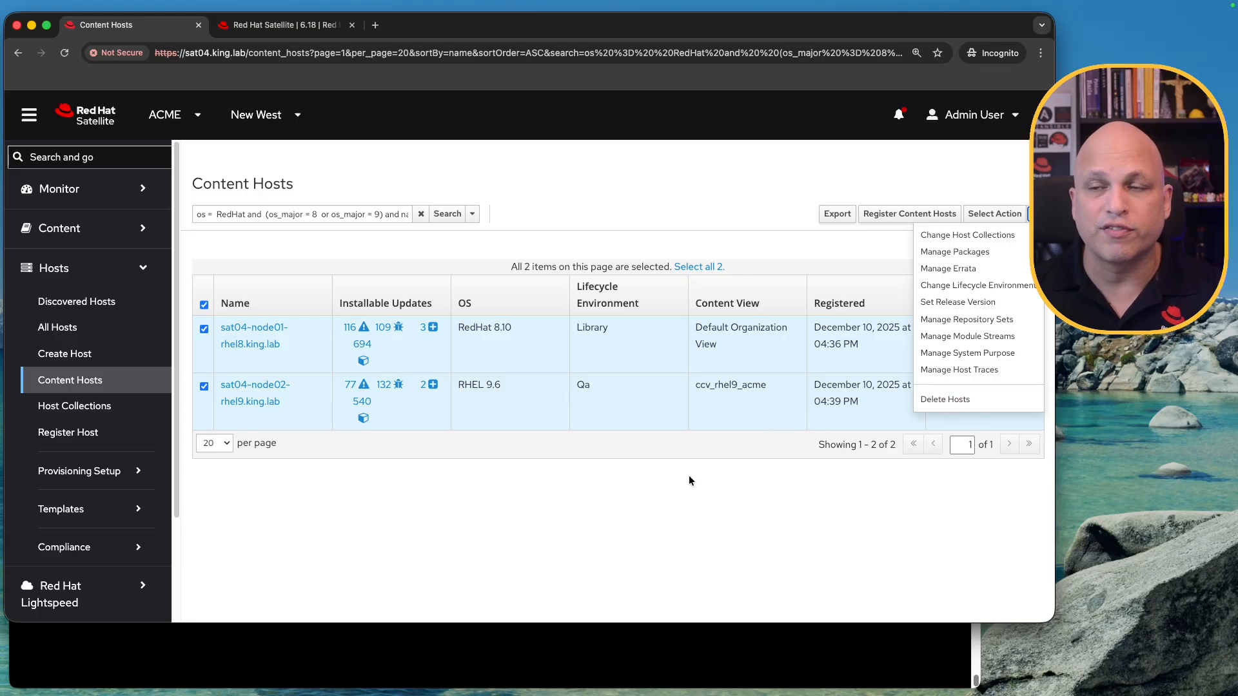
left_click(675, 485)
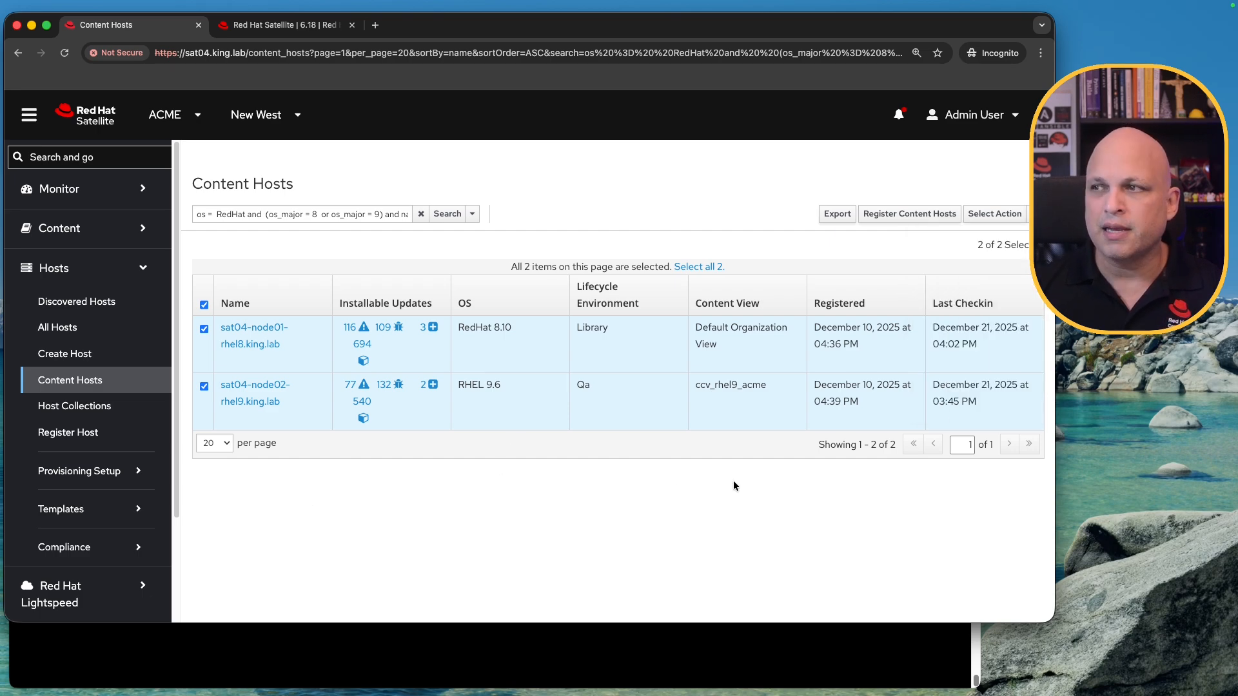
left_click_drag(516, 390, 455, 386)
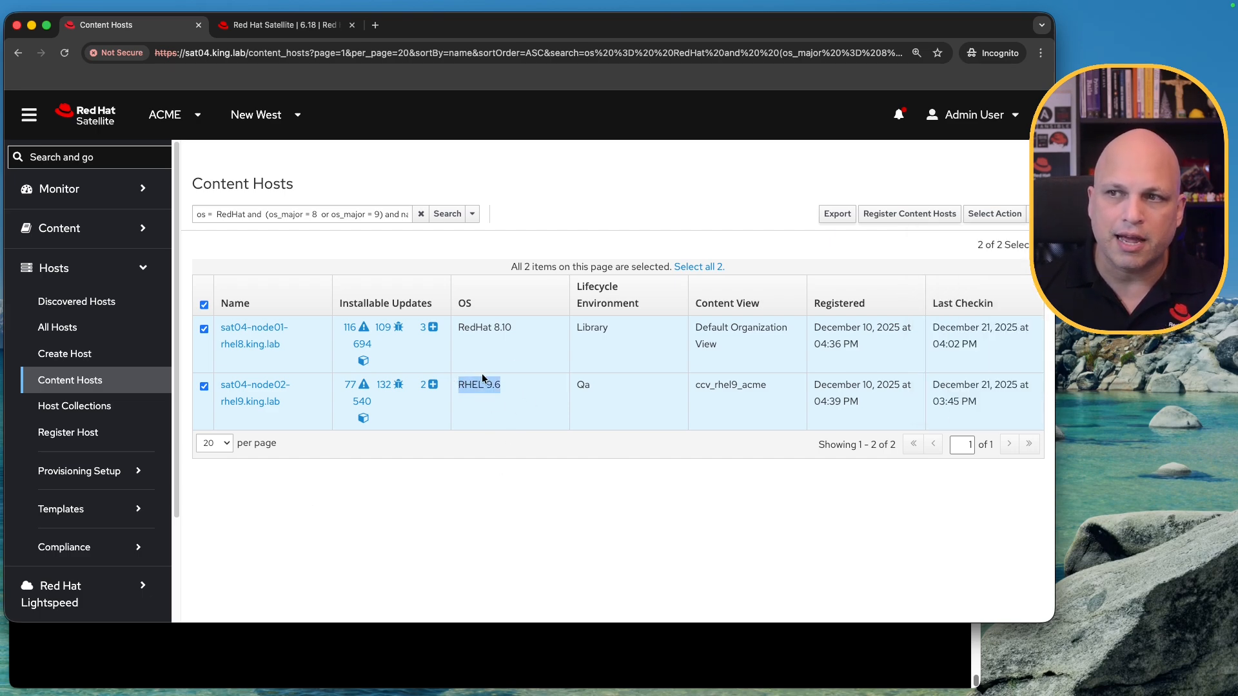
left_click_drag(521, 334, 465, 329)
left_click(204, 304)
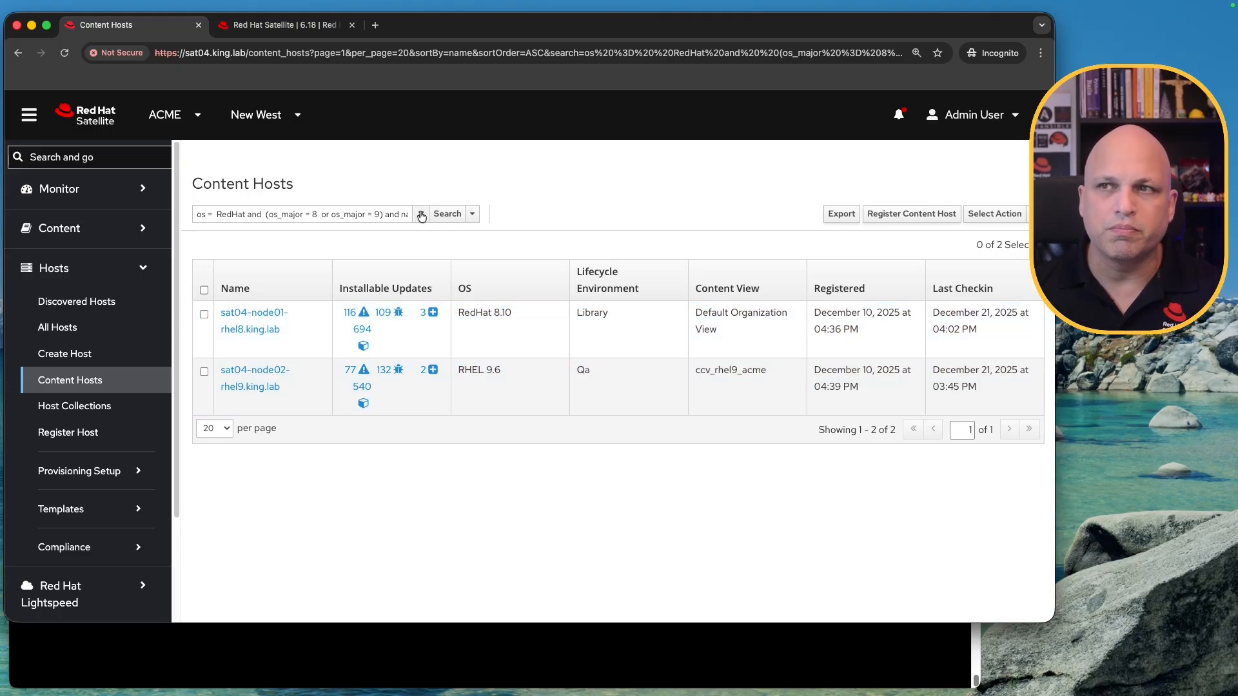
left_click(421, 214)
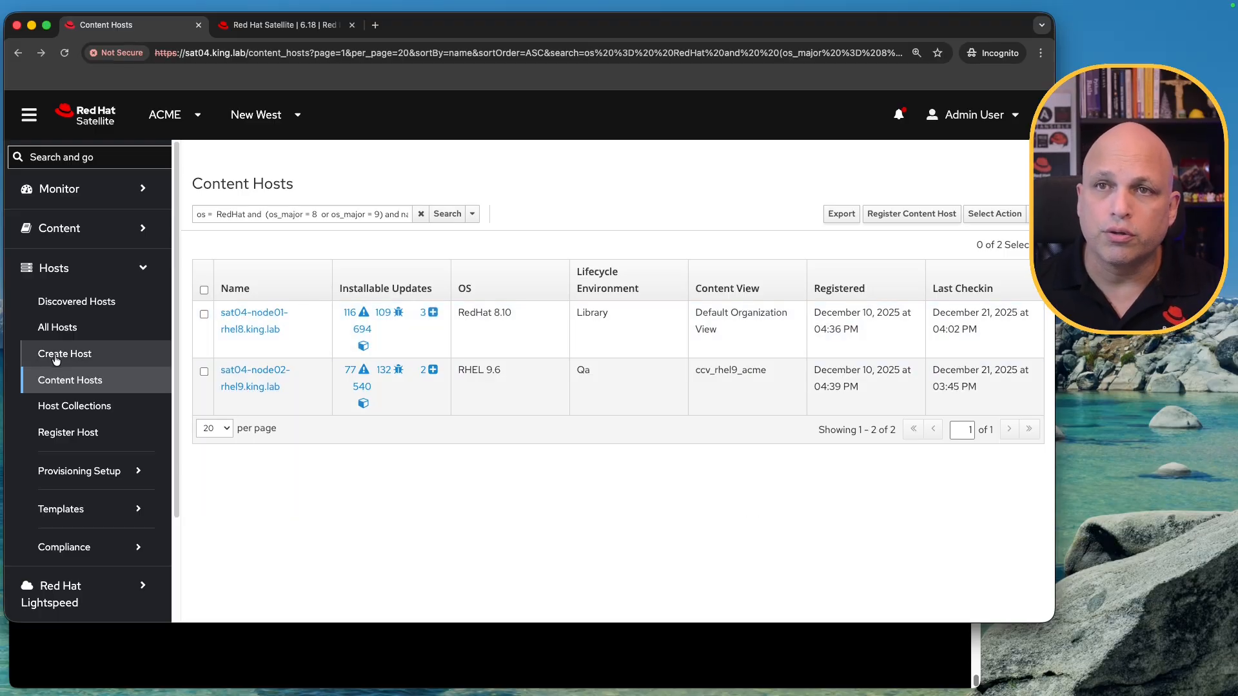
Step: Go to the content Sync Status page, expand all products to look over their repositories, and collapse them again
left_click(112, 237)
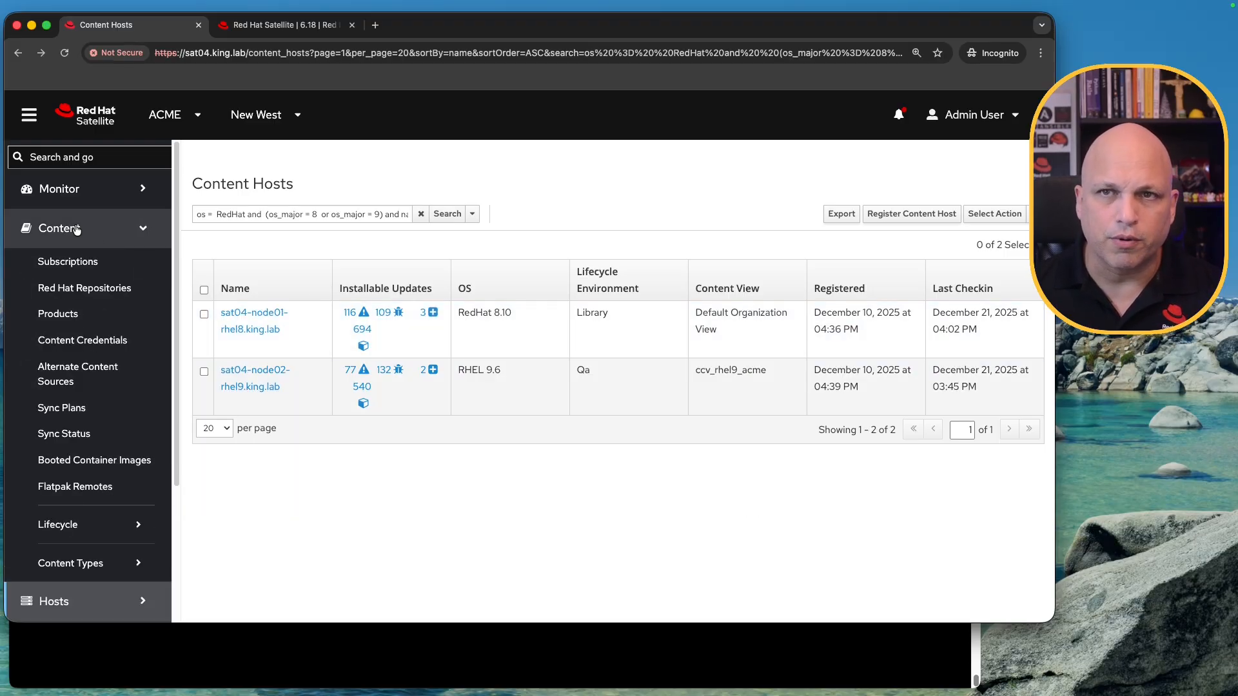
left_click(89, 436)
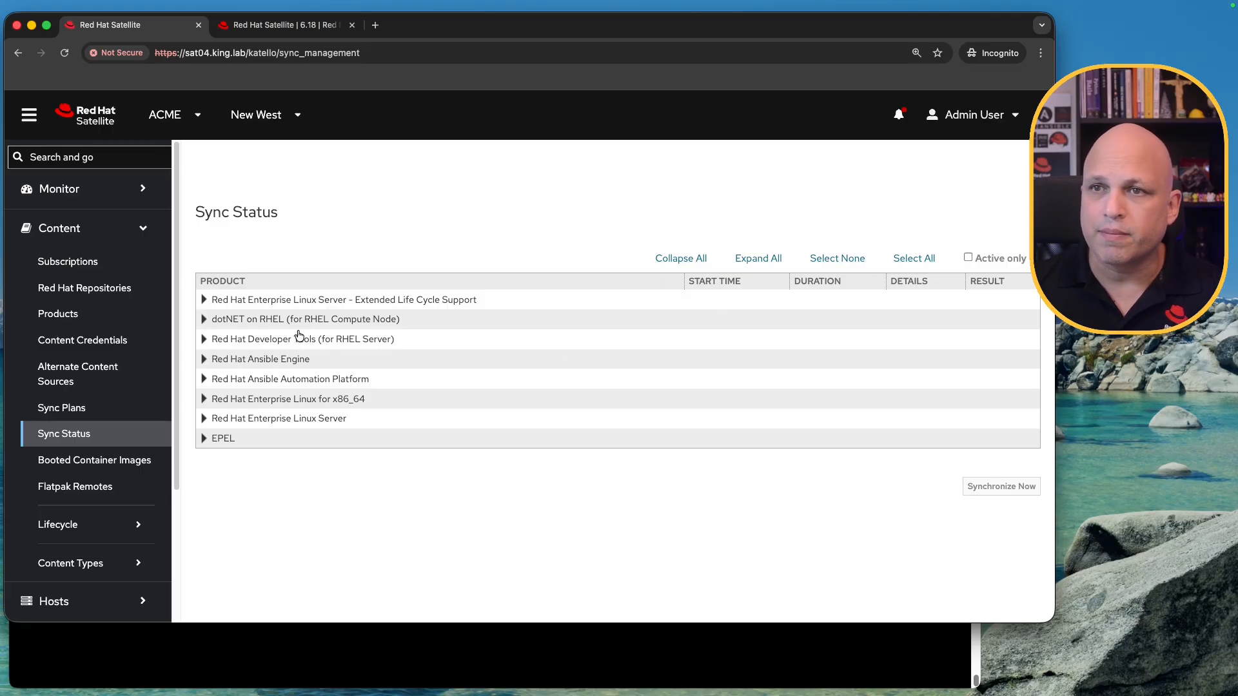
left_click(762, 259)
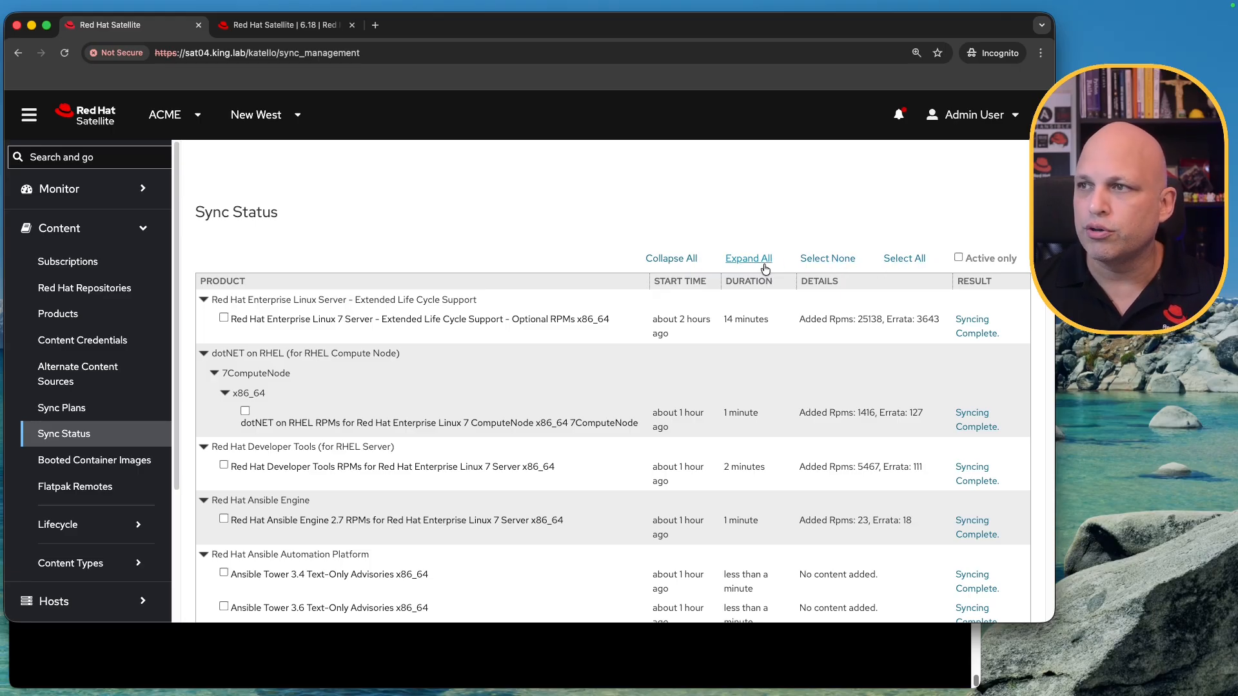
left_click(673, 260)
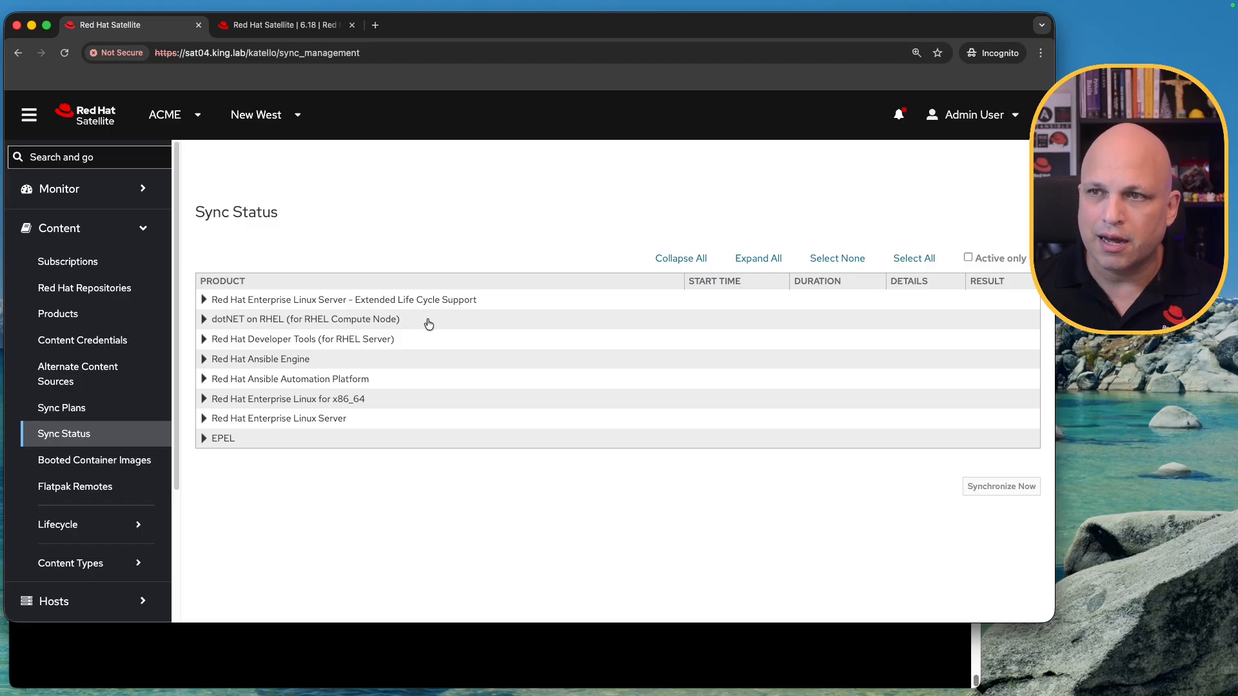
left_click_drag(467, 326, 213, 305)
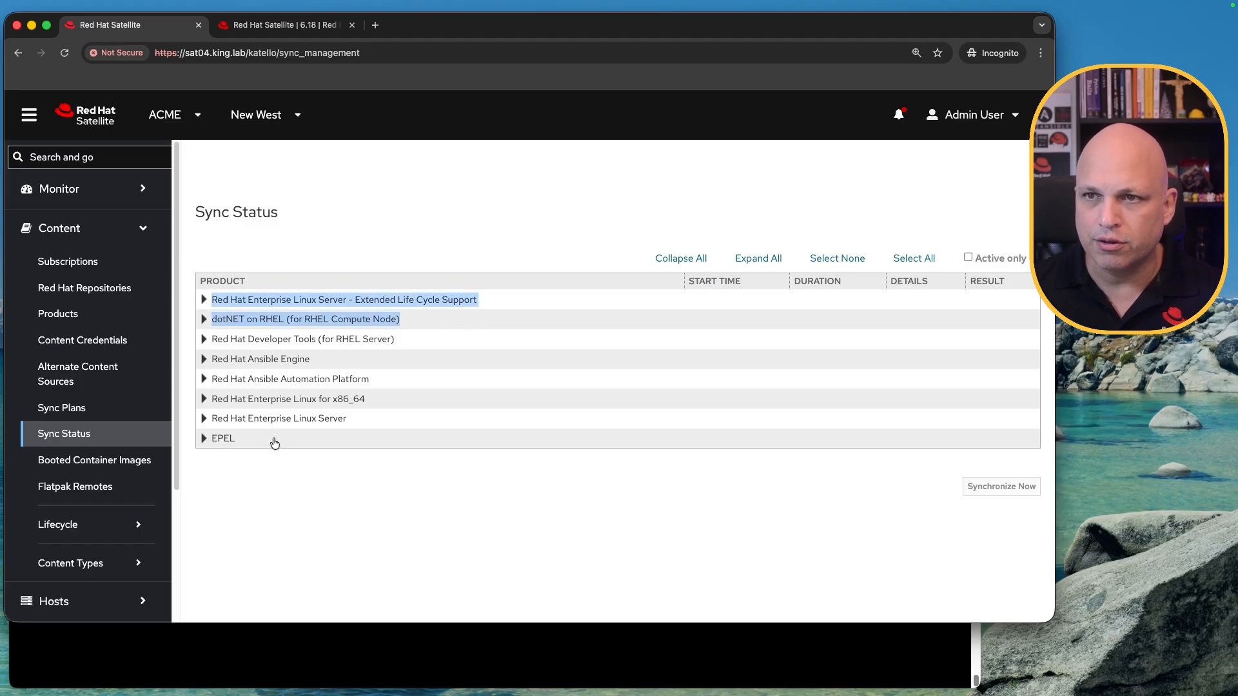
Step: Expand the EPEL and Red Hat Enterprise Linux Server products and review the EPEL and Satellite Utils 6.11 repositories
left_click(219, 443)
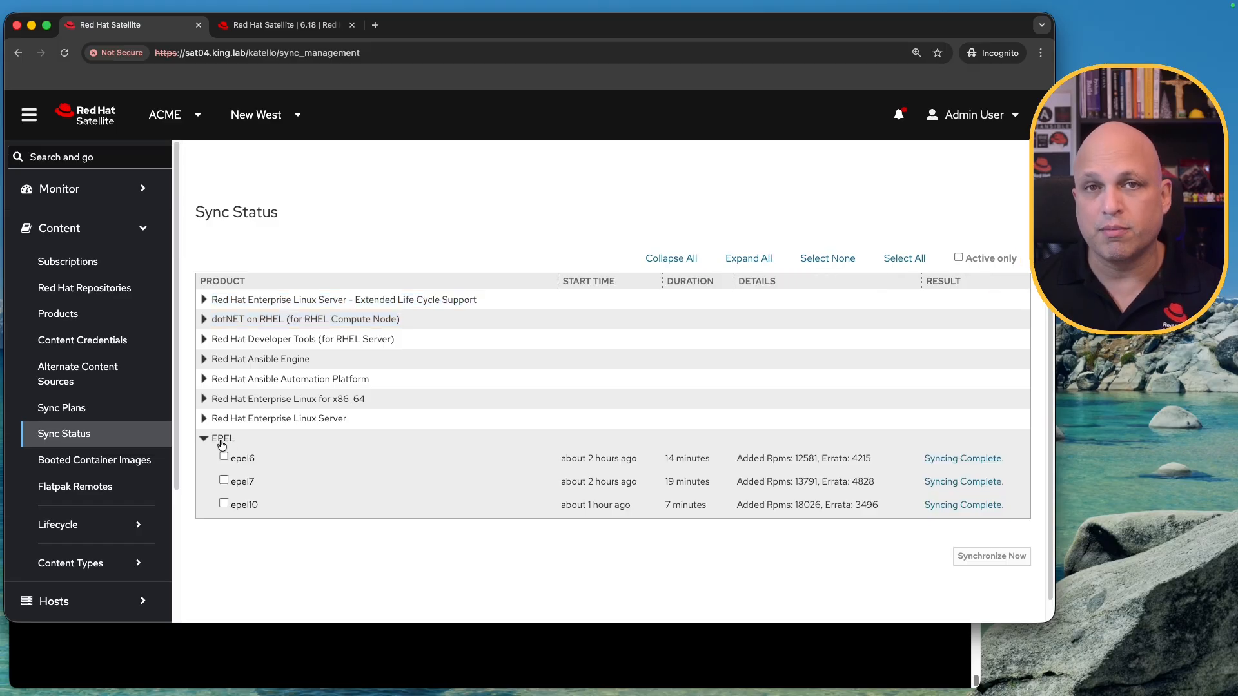
left_click(249, 420)
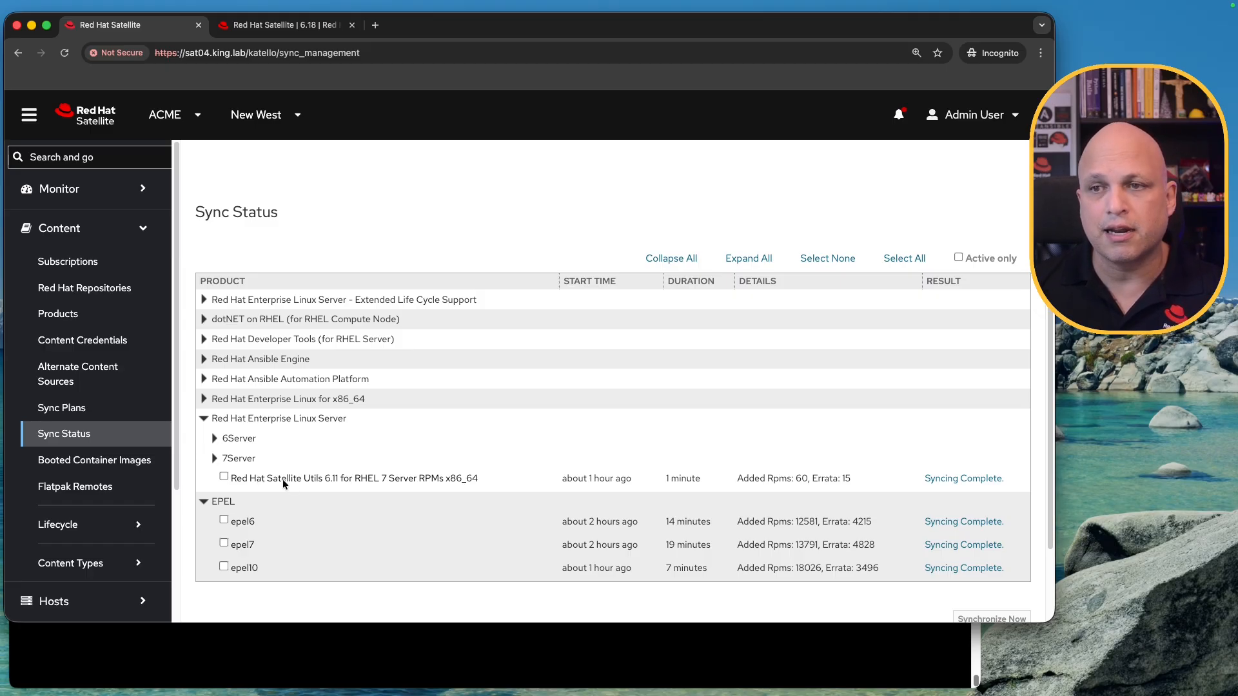
left_click_drag(249, 477, 435, 481)
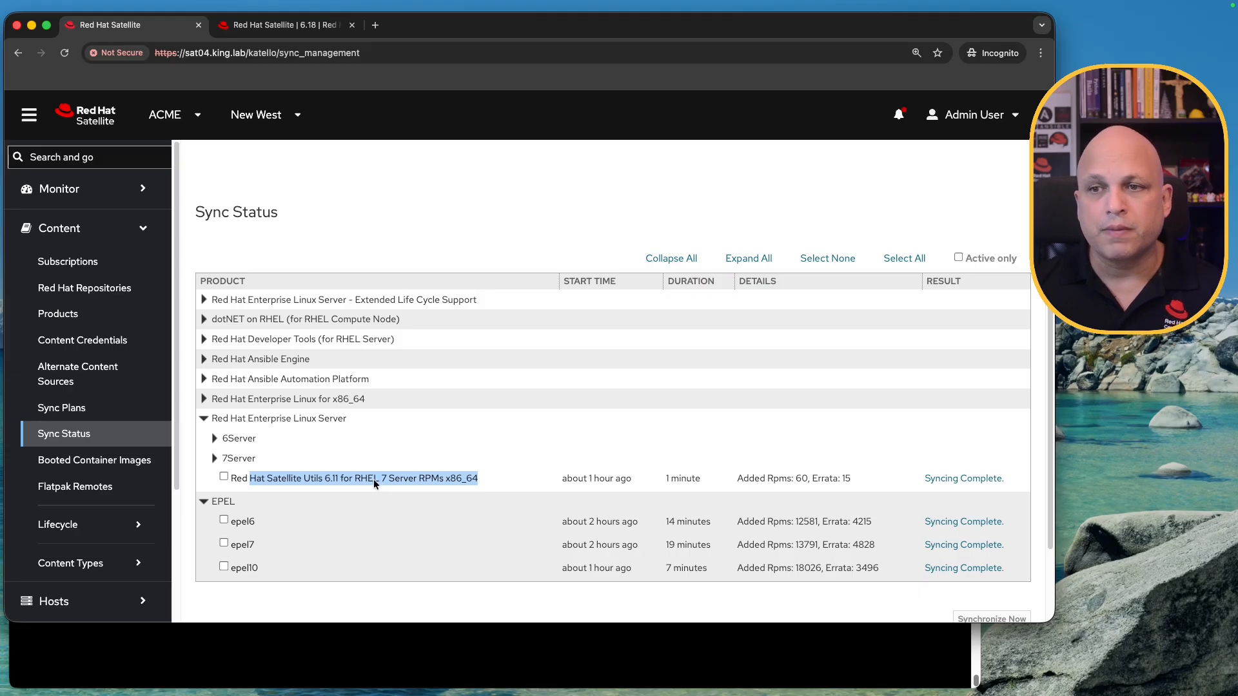
left_click_drag(278, 566, 230, 520)
left_click(267, 600)
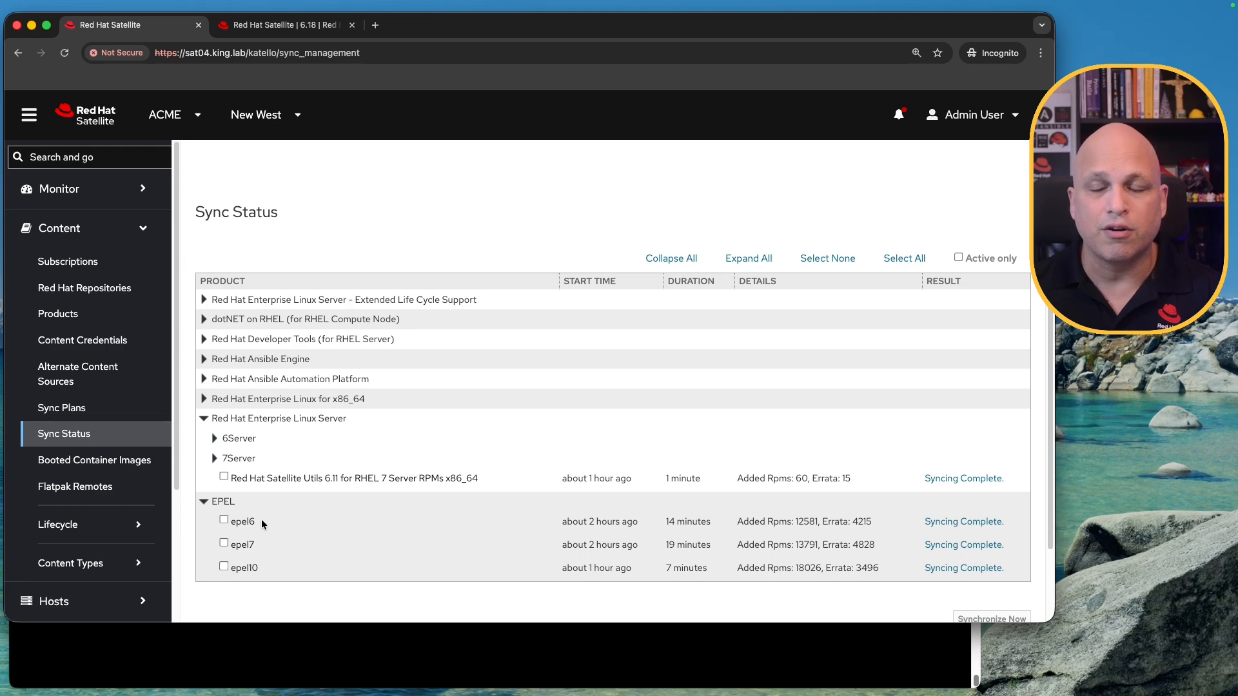
left_click_drag(240, 546, 248, 524)
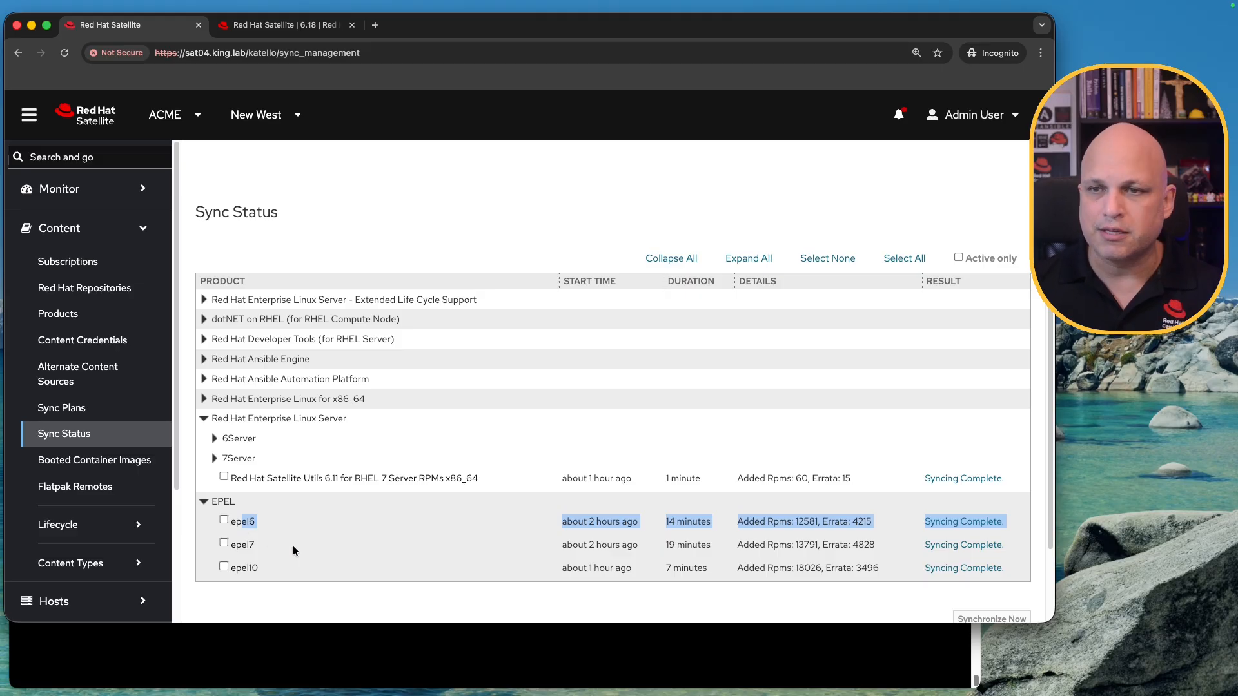
left_click(242, 526)
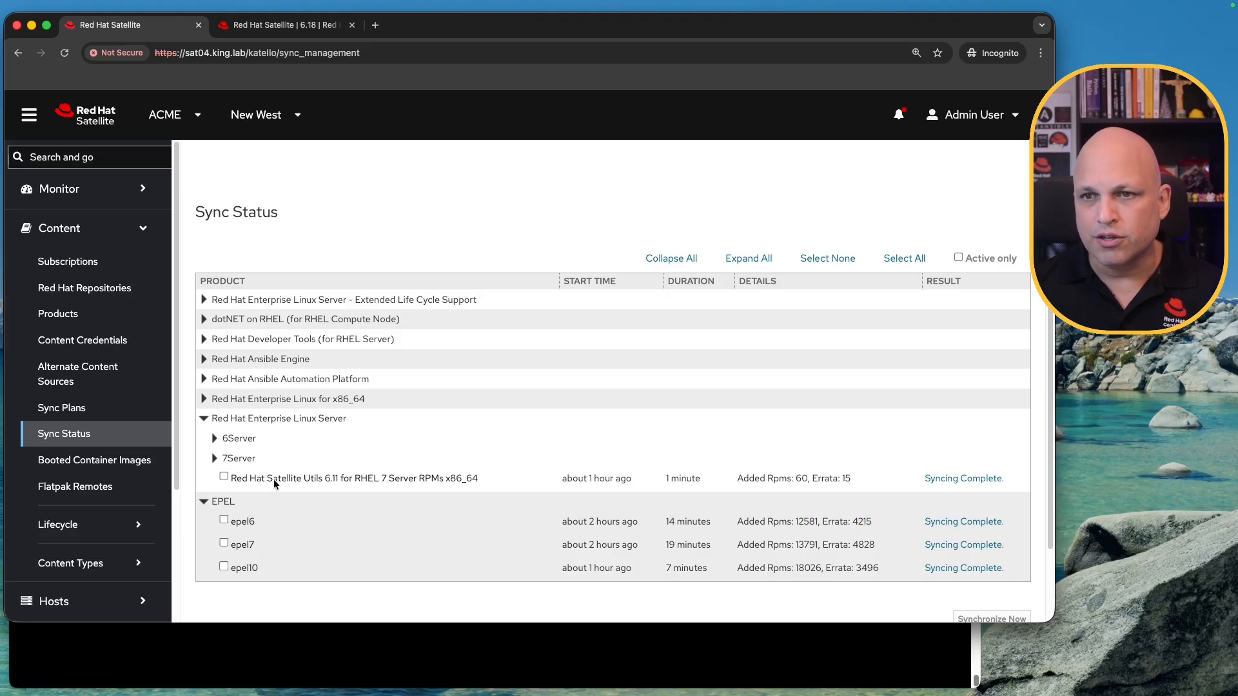
Step: Expand the 6Server and 7Server releases down to x86_64 and examine the sync status of their RHEL 6 and RHEL 7 repositories
left_click(215, 439)
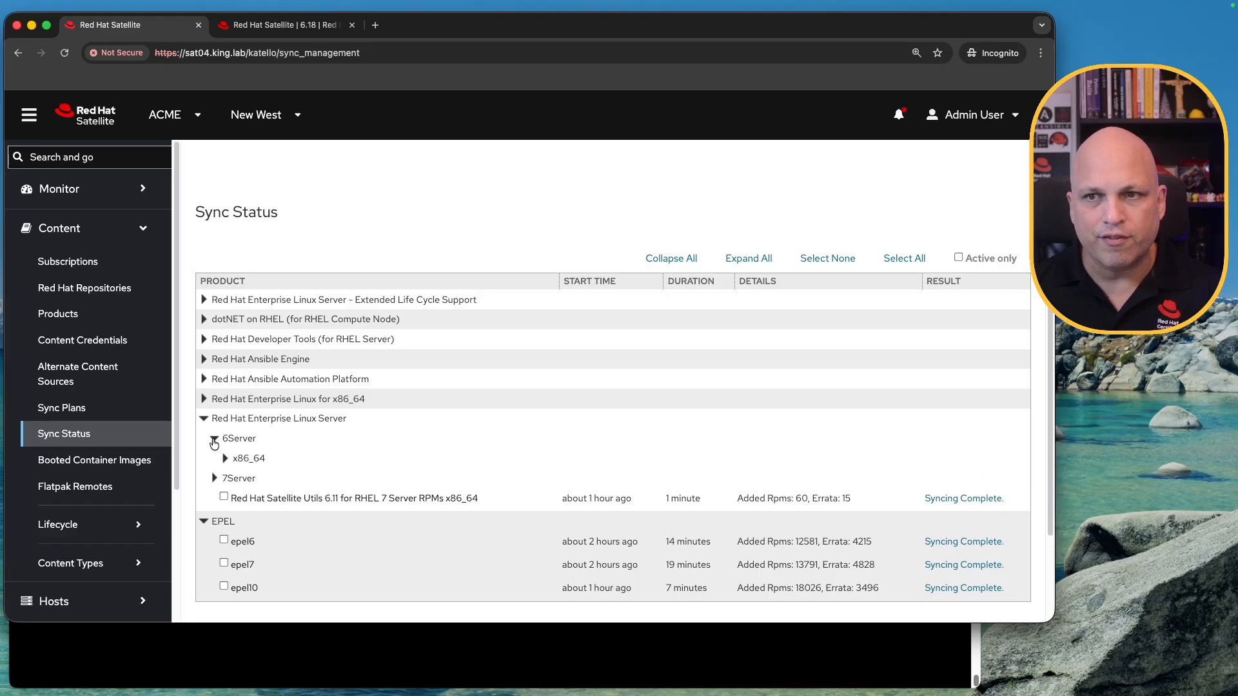
left_click(225, 460)
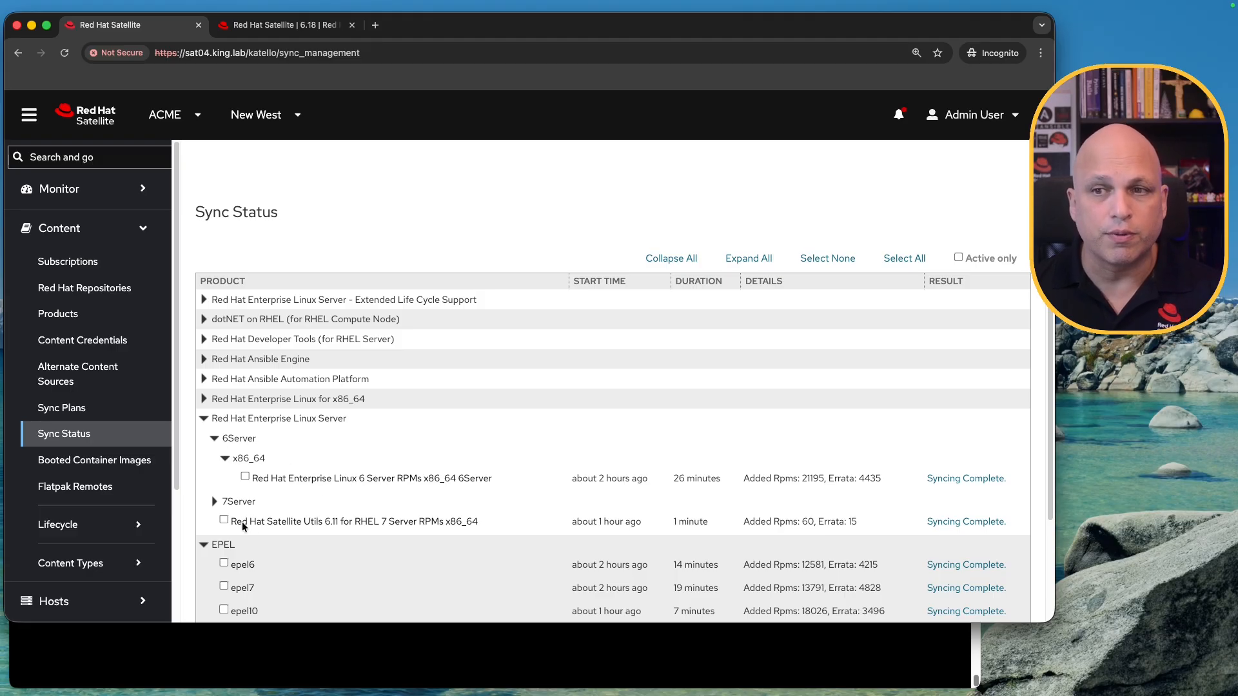
left_click(214, 501)
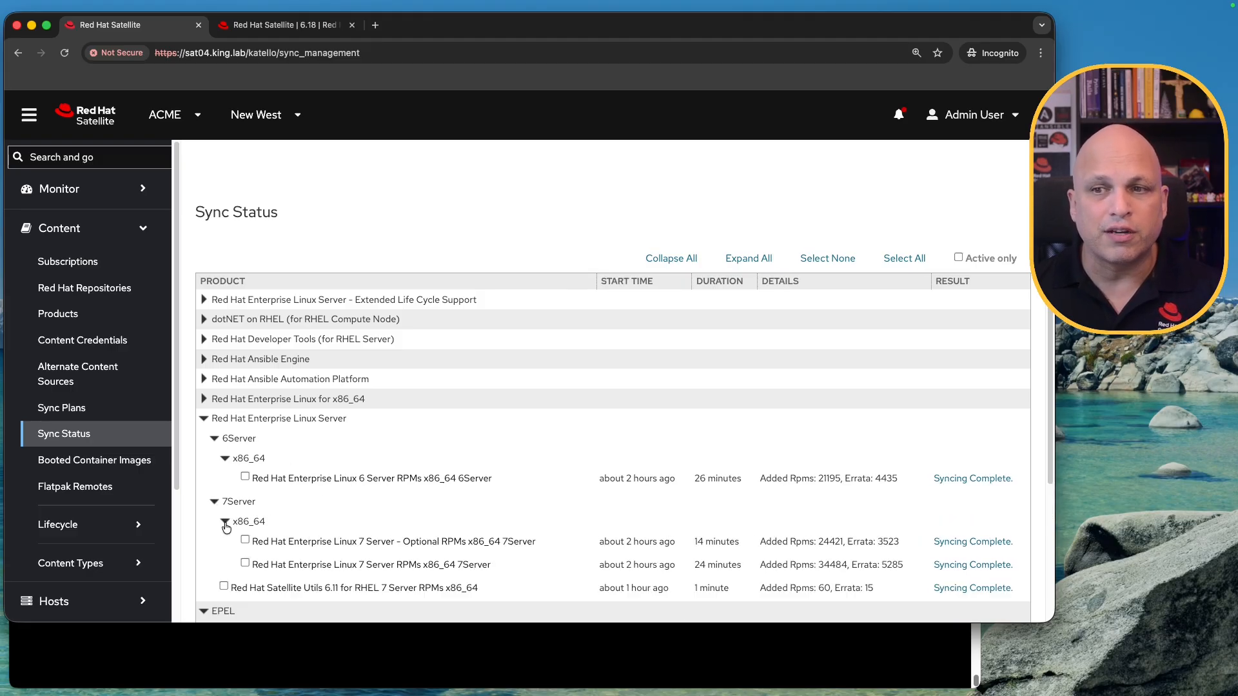
scroll(227, 525, "down", 2)
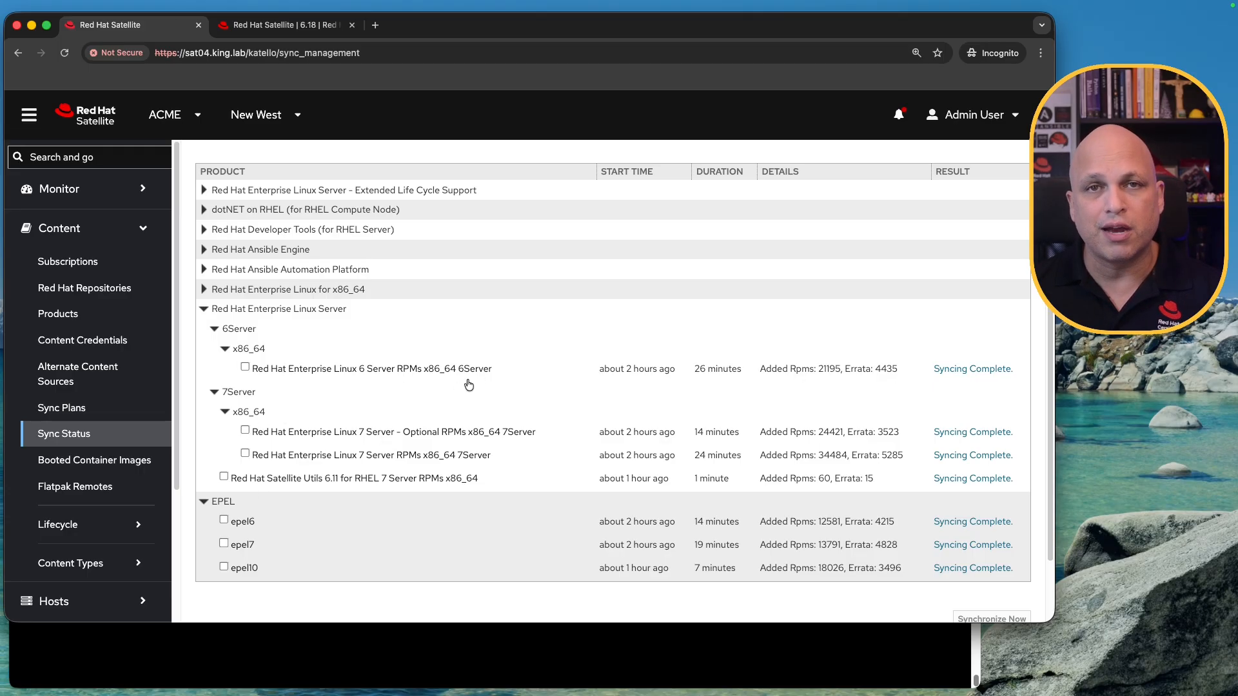
scroll(580, 323, "up", 3)
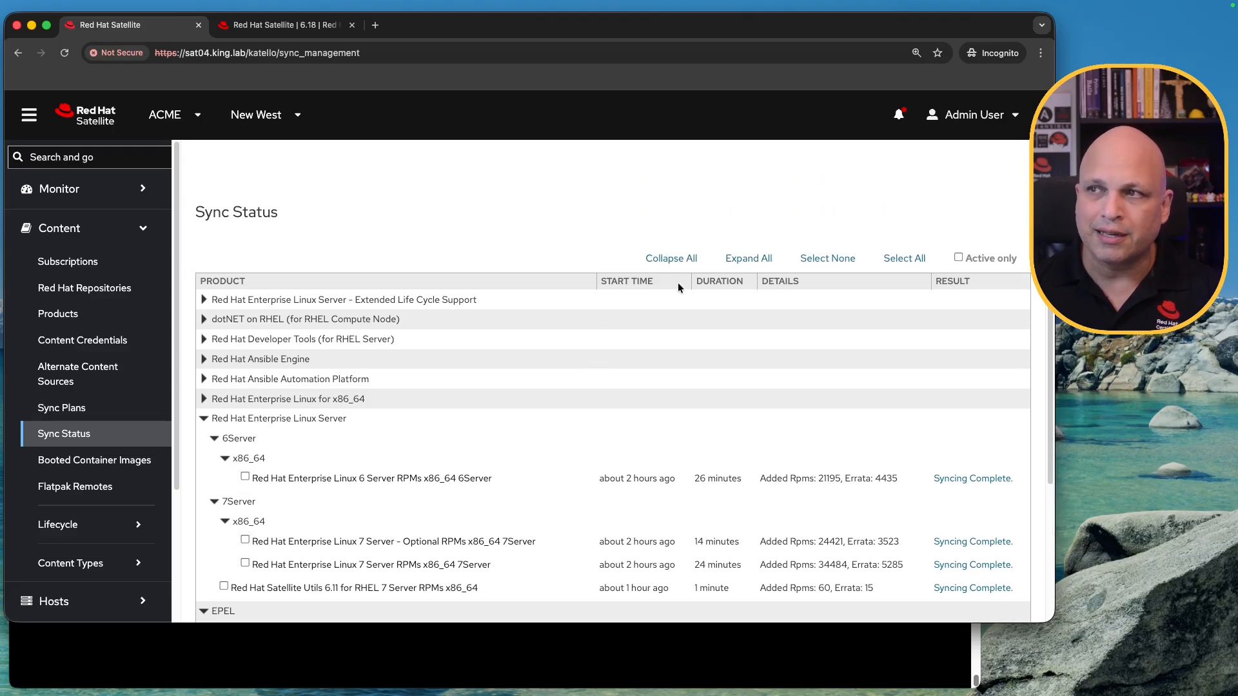
Step: Expand every product and examine the repositories for RHEL 7 Extended Life Cycle Support, Developer Tools, Ansible Engine and Ansible Automation Platform
left_click(750, 259)
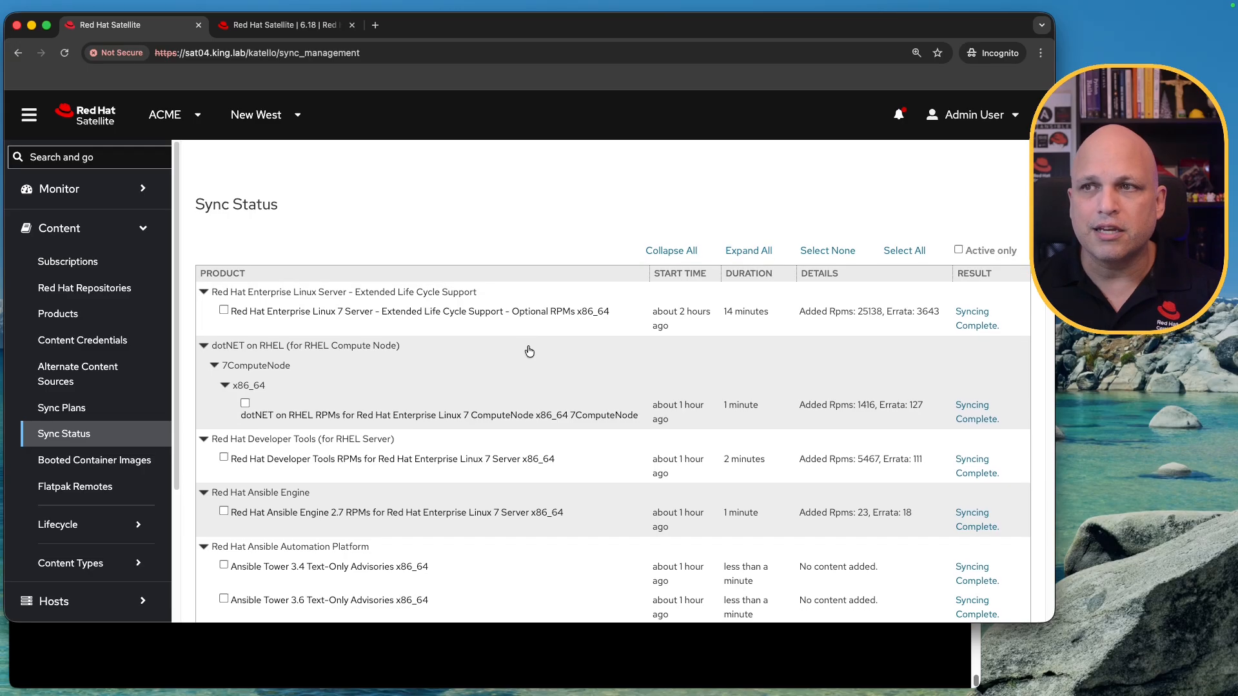
scroll(525, 350, "down", 2)
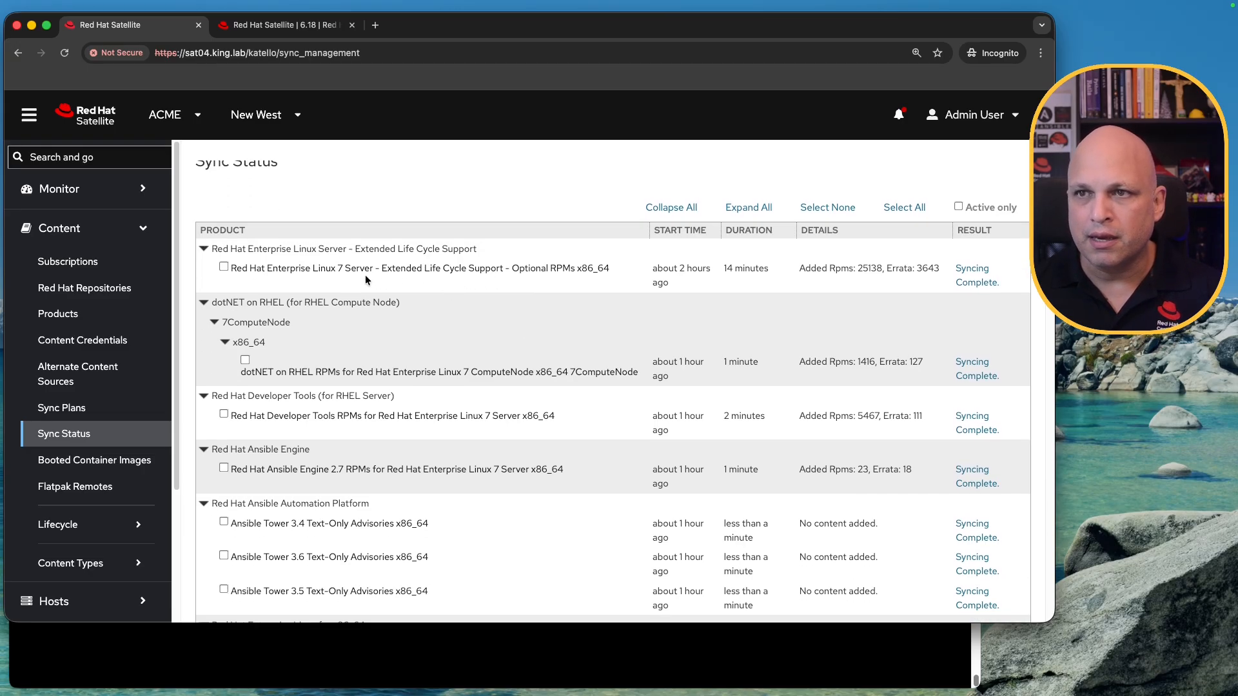
left_click_drag(423, 268, 295, 269)
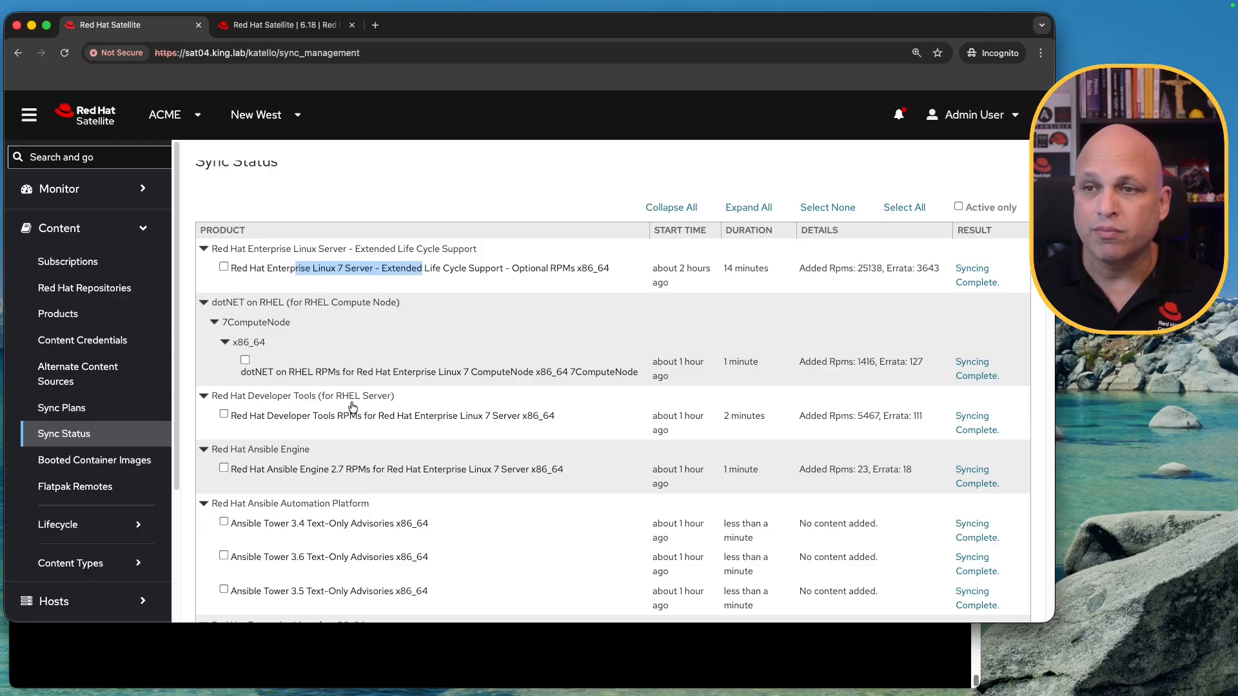
left_click_drag(518, 418, 230, 417)
scroll(473, 504, "down", 2)
left_click_drag(452, 467, 230, 298)
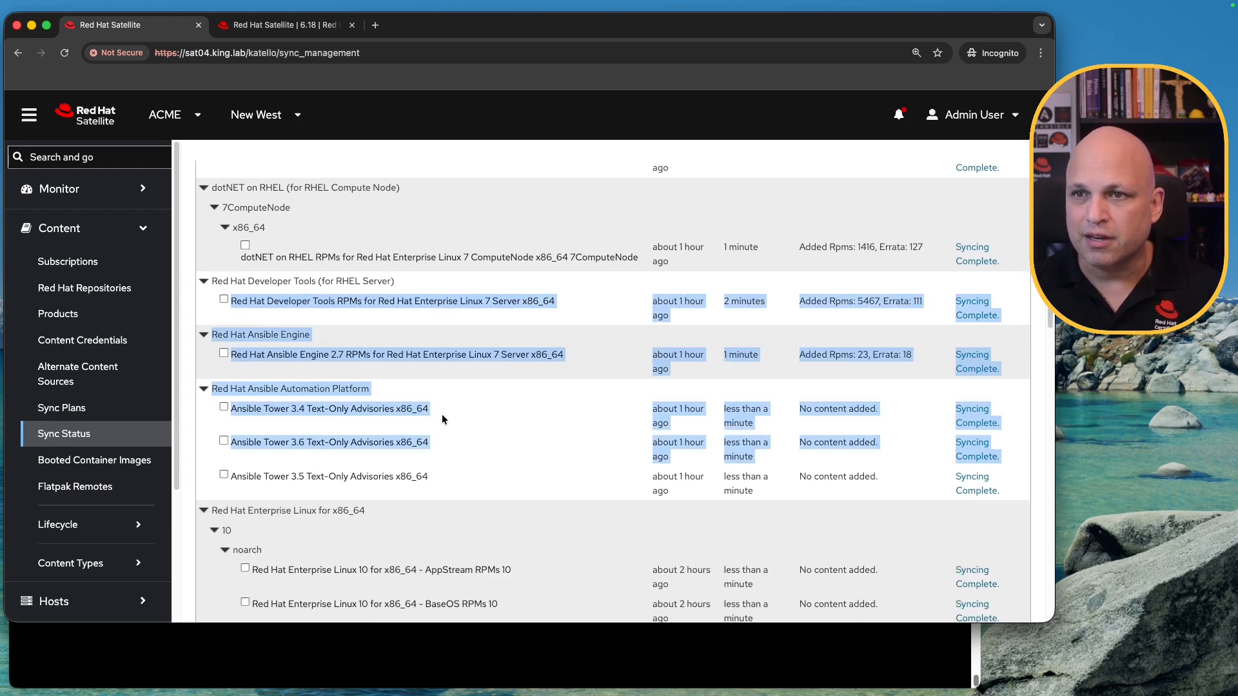
left_click(479, 431)
scroll(436, 409, "down", 4)
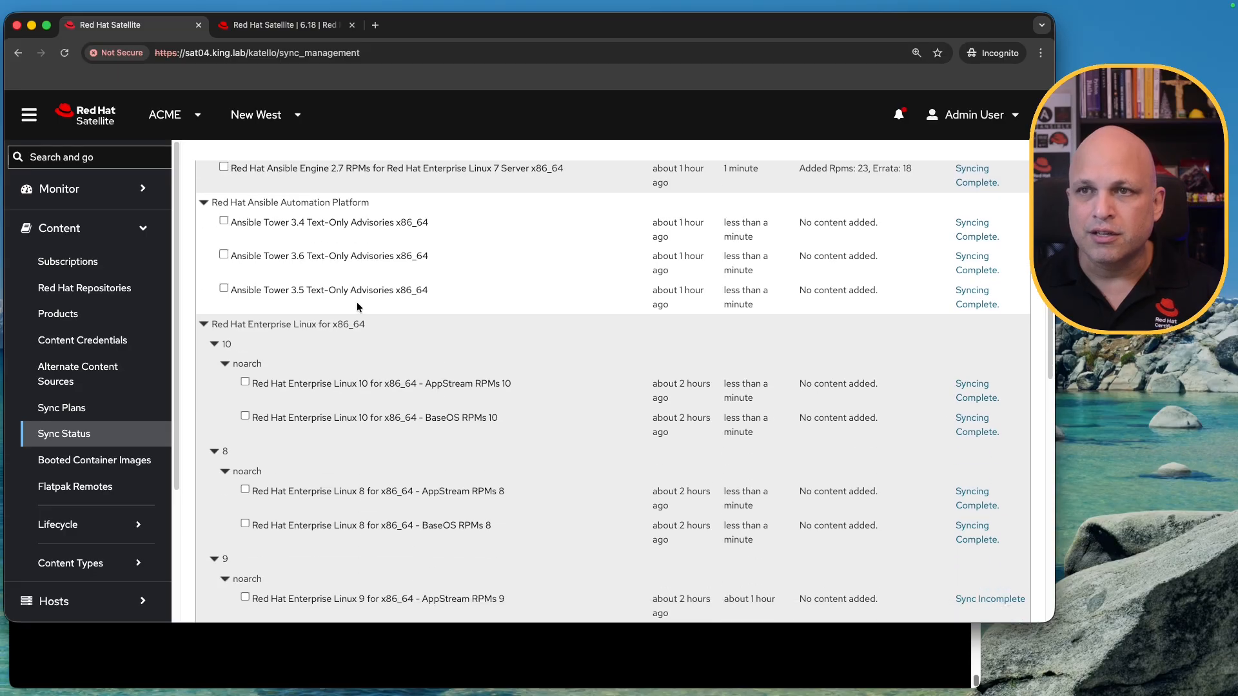
scroll(354, 304, "up", 5)
scroll(238, 445, "up", 1)
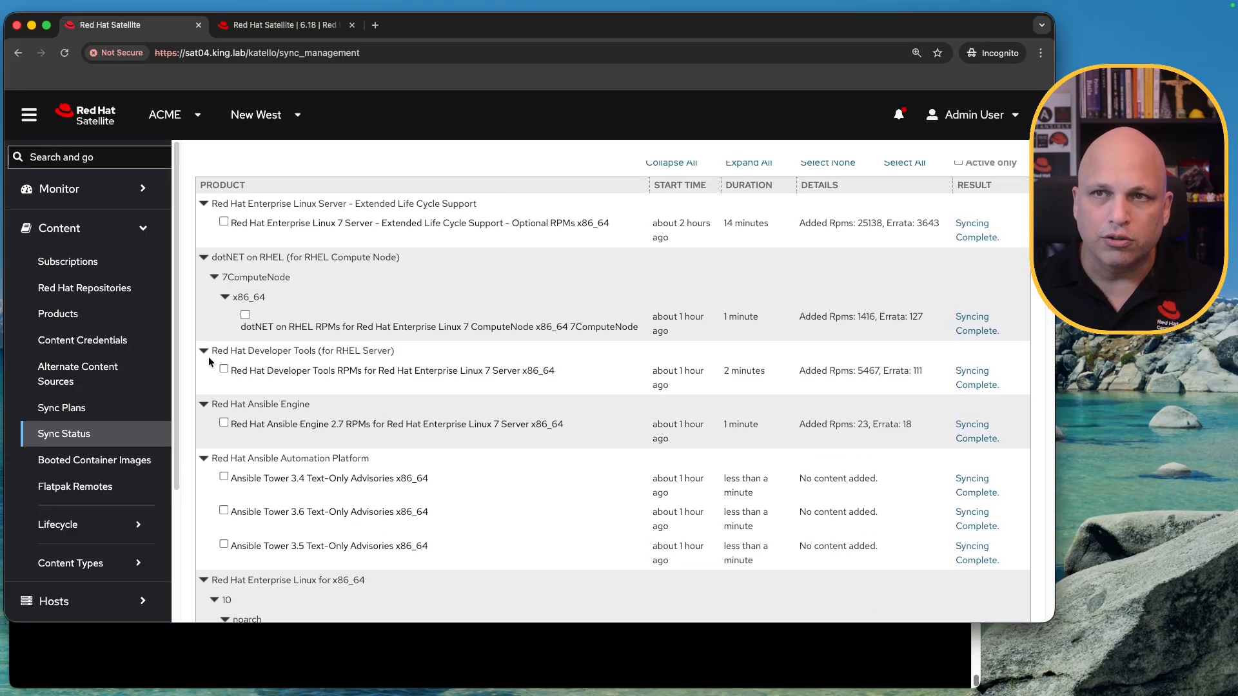
Step: Collapse the Extended Life Cycle Support, dotNET, Developer Tools and Ansible Engine products, and examine the Ansible Tower repositories under Ansible Automation Platform
left_click(204, 203)
left_click(203, 223)
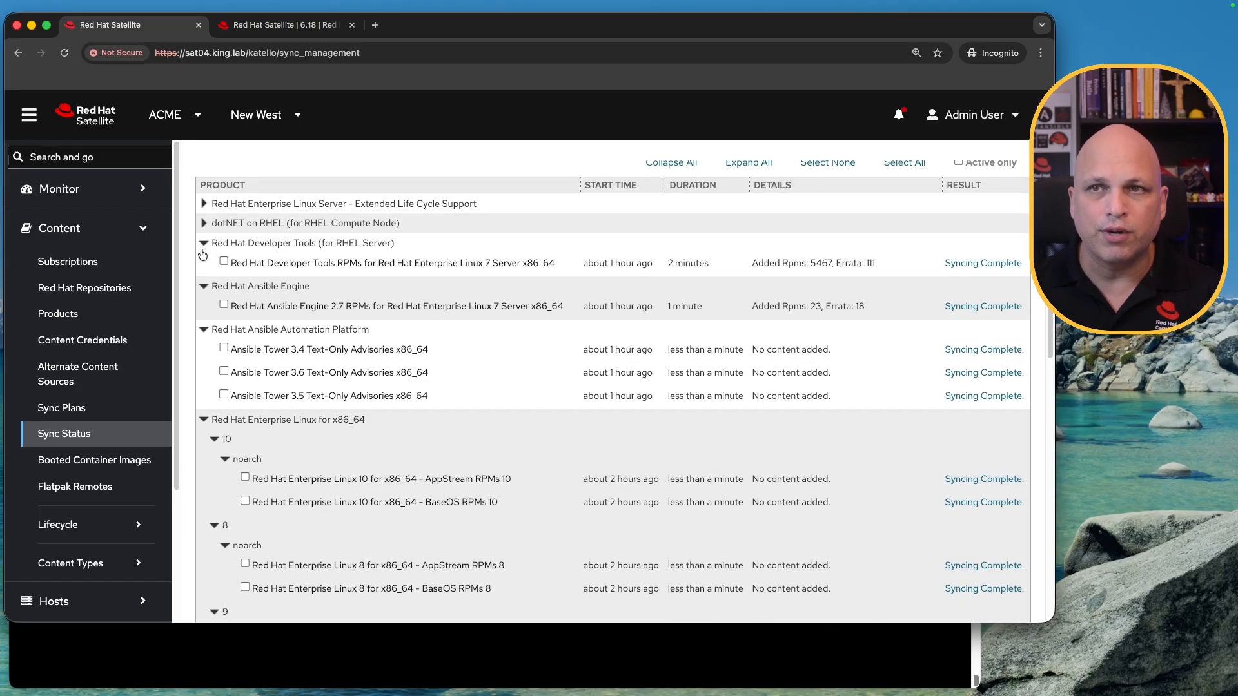
left_click(204, 243)
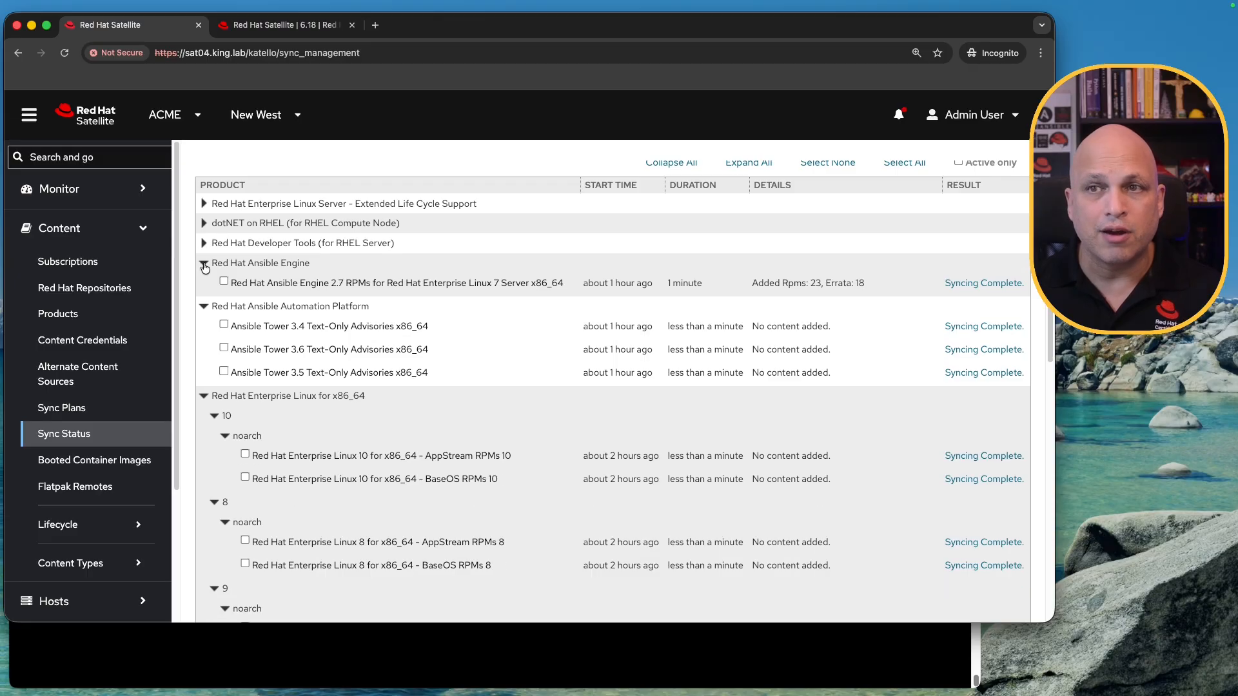
left_click(204, 264)
scroll(419, 274, "down", 1)
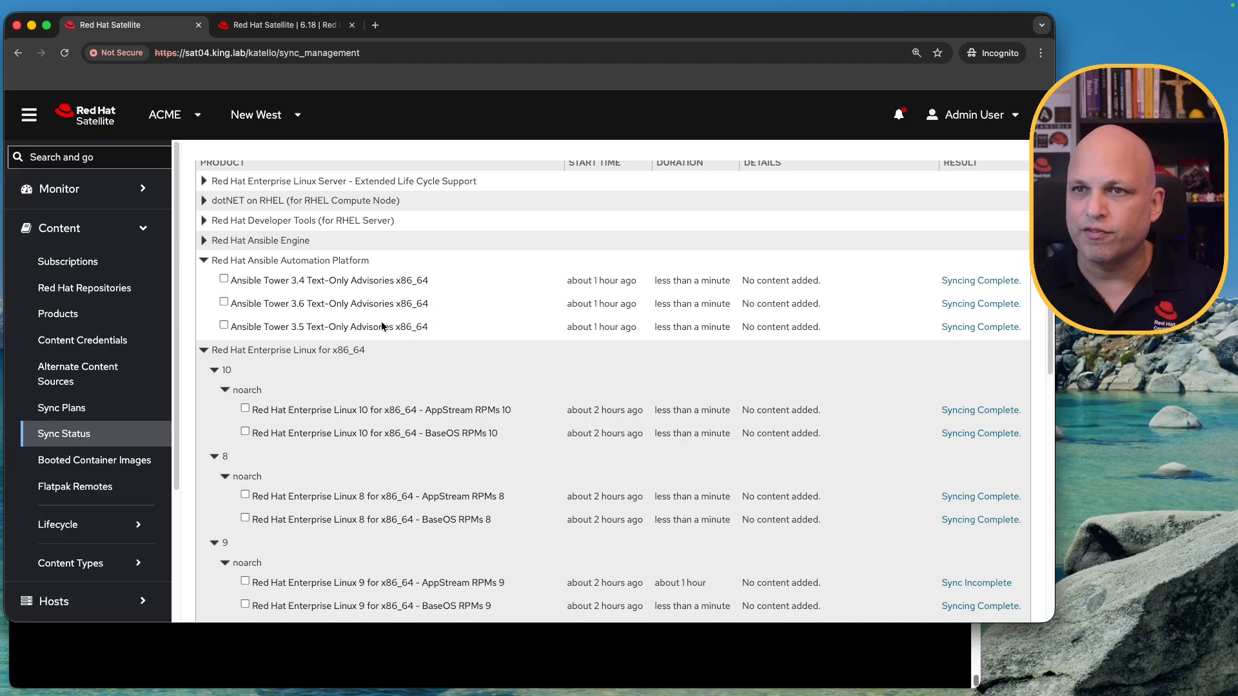
left_click_drag(443, 327, 205, 265)
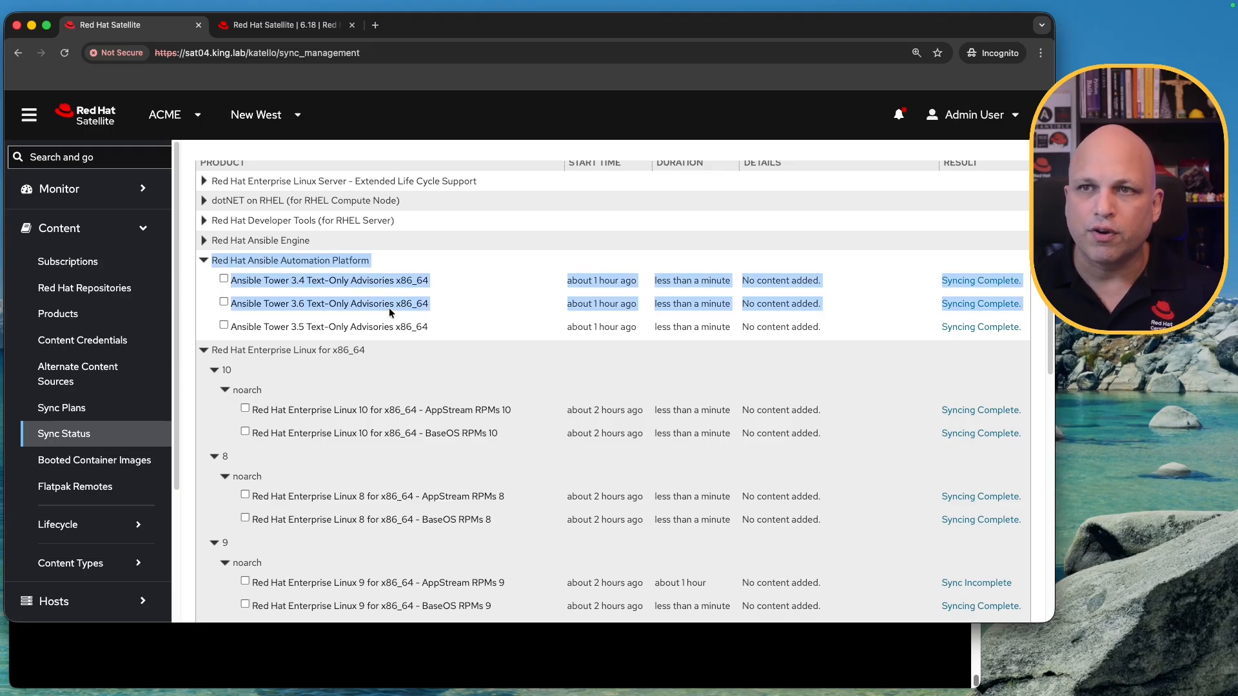
Step: Collapse the Red Hat Ansible Automation Platform product and releases 10, 8 and 9 under Red Hat Enterprise Linux for x86_64
left_click(204, 261)
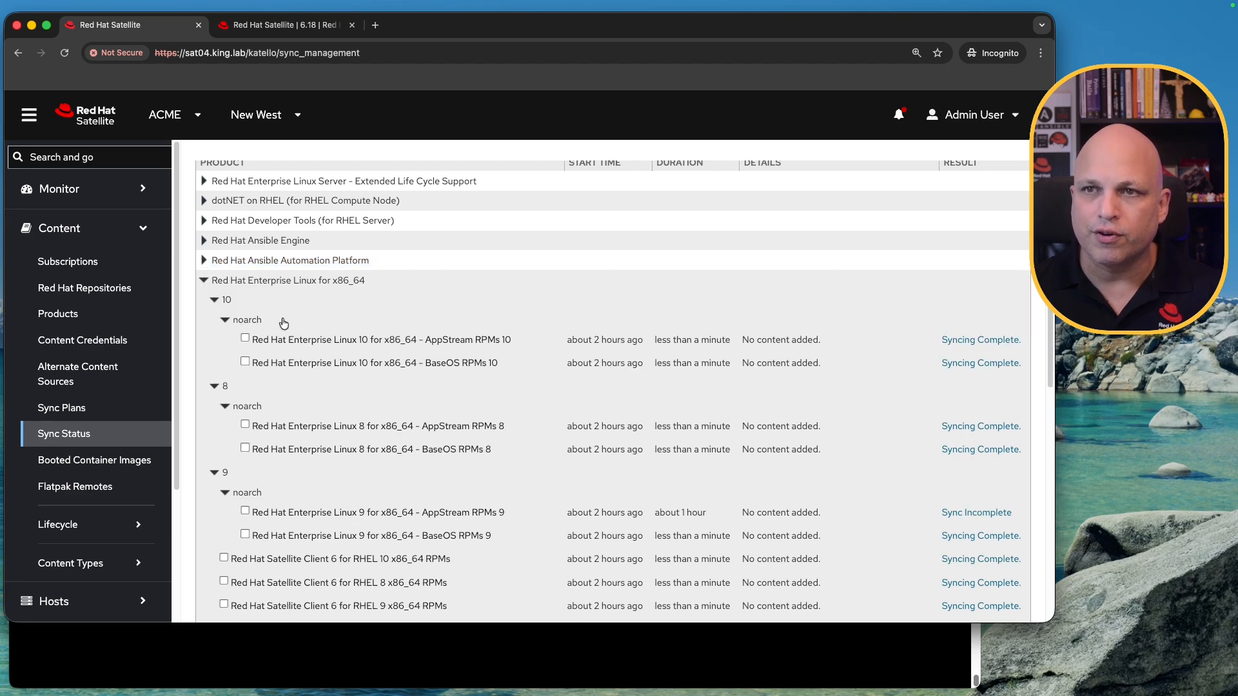
left_click(215, 300)
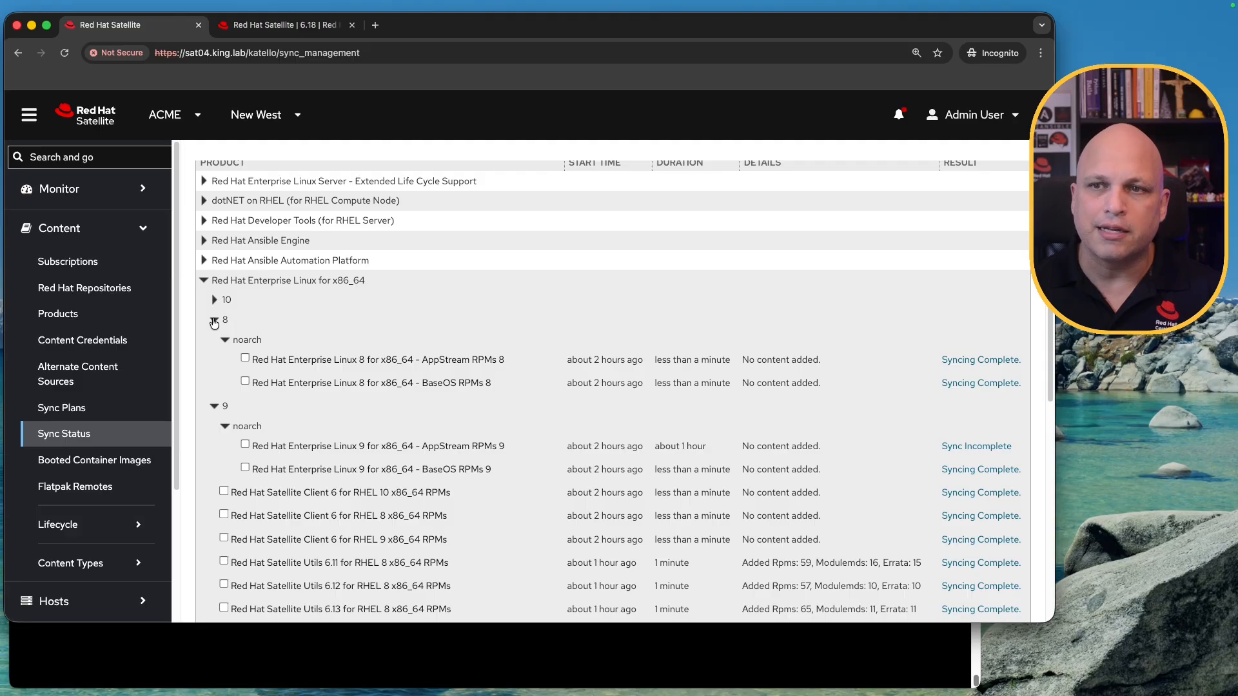
left_click(214, 320)
left_click(214, 340)
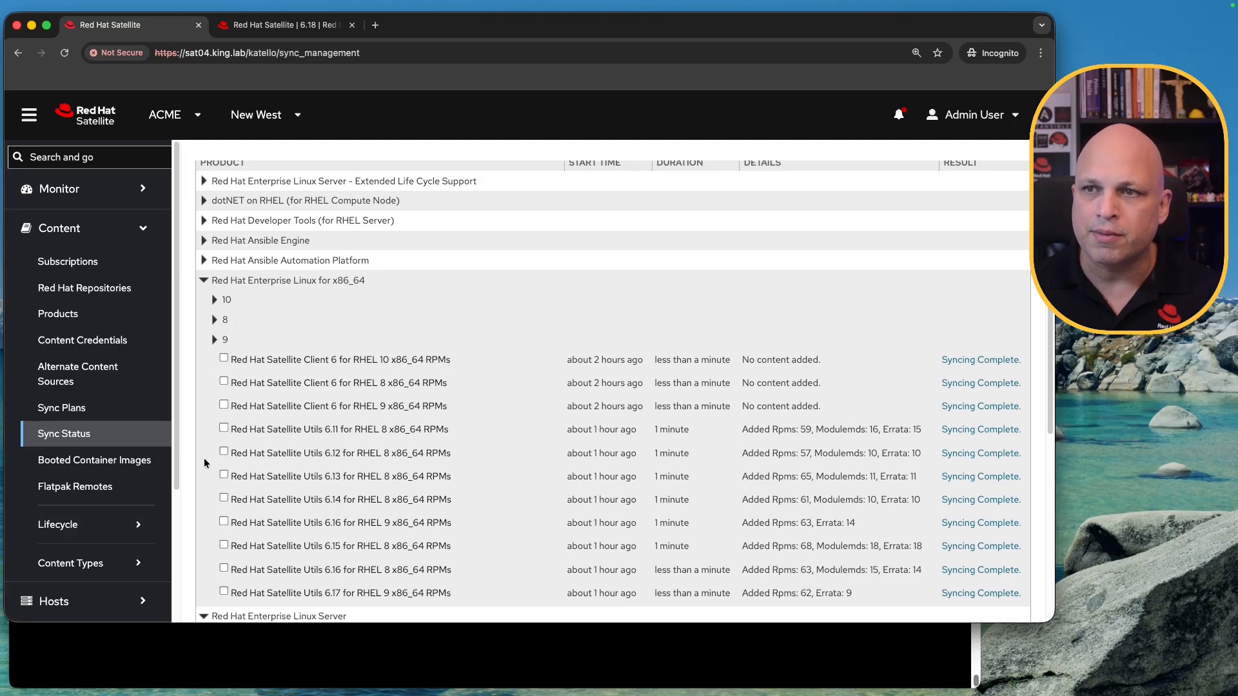
Step: Examine the Red Hat Satellite Utils 6.11 to 6.17 repositories under Red Hat Enterprise Linux for x86_64
scroll(403, 385, "down", 1)
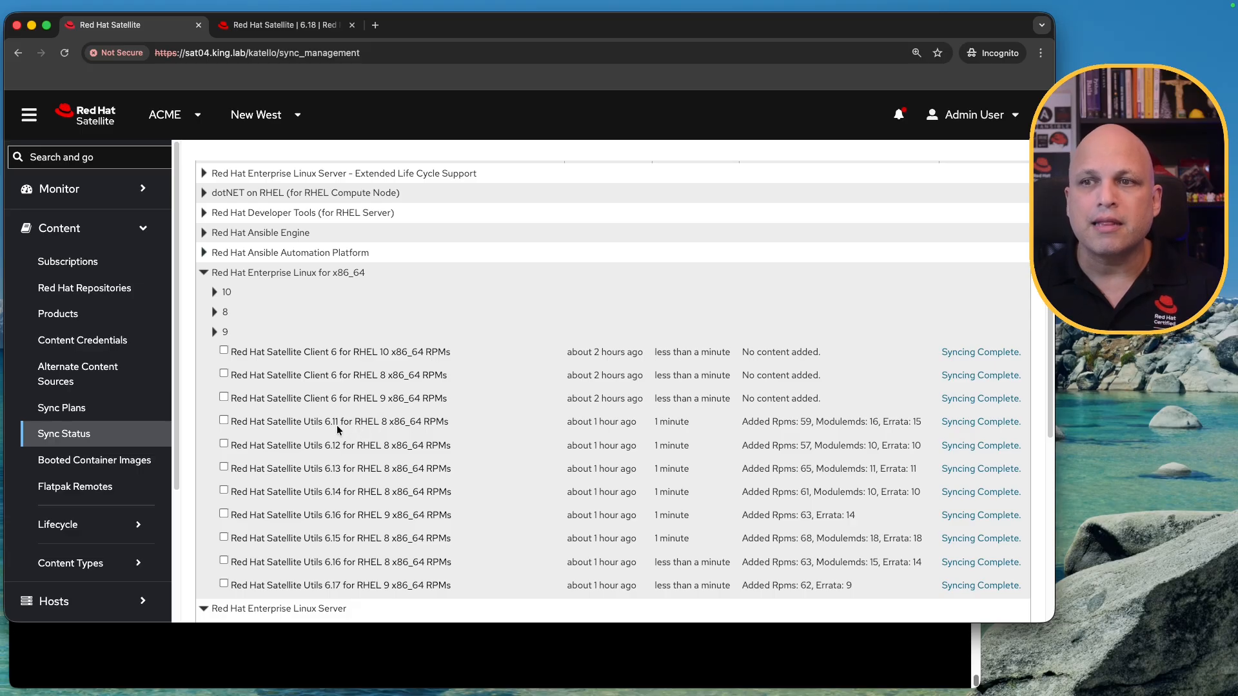
scroll(350, 439, "down", 2)
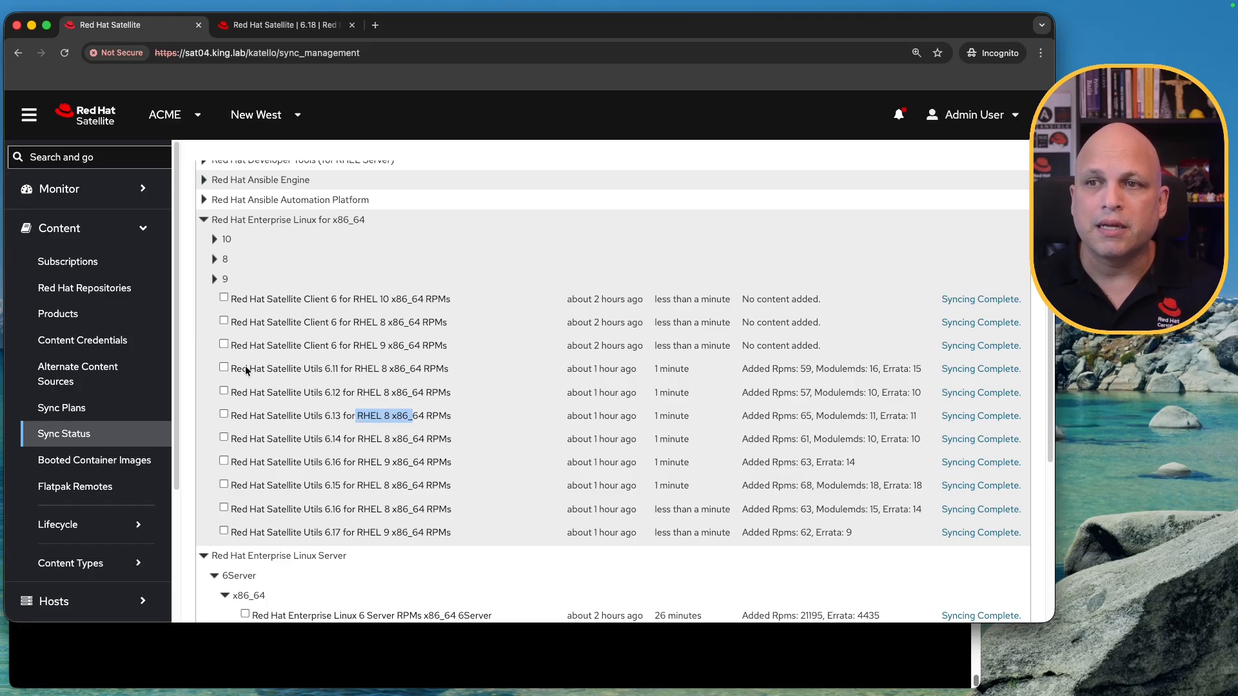
left_click_drag(343, 370, 331, 366)
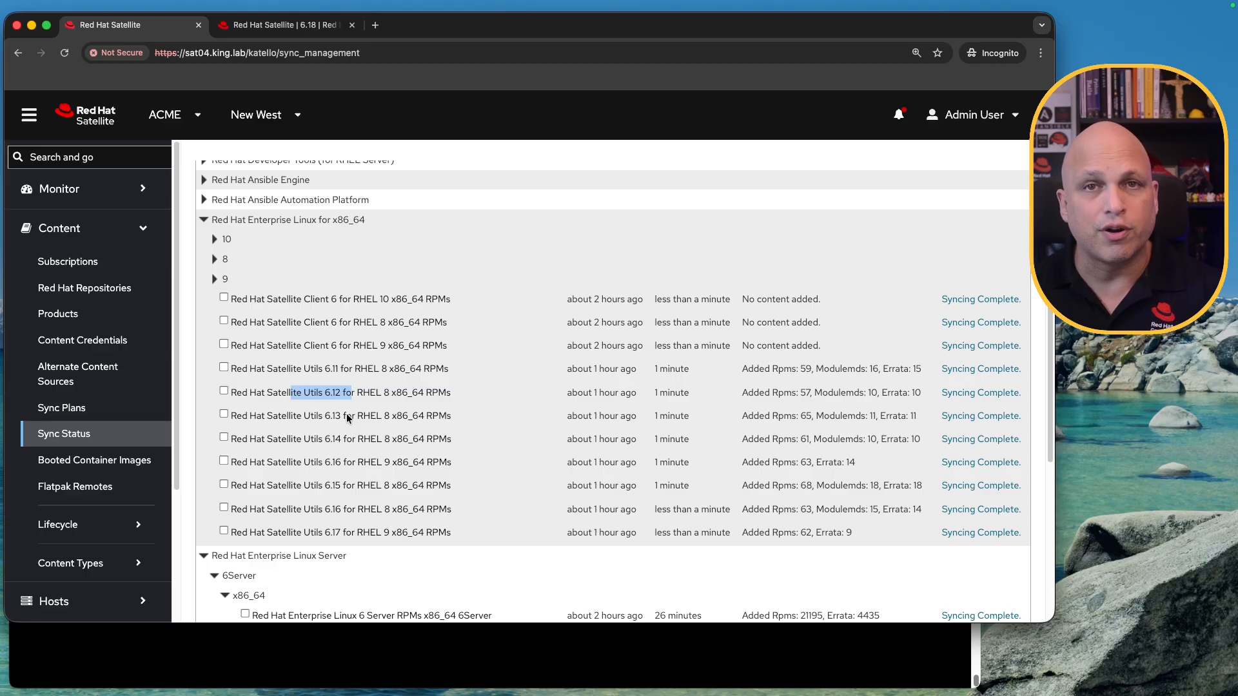
left_click_drag(355, 416, 299, 418)
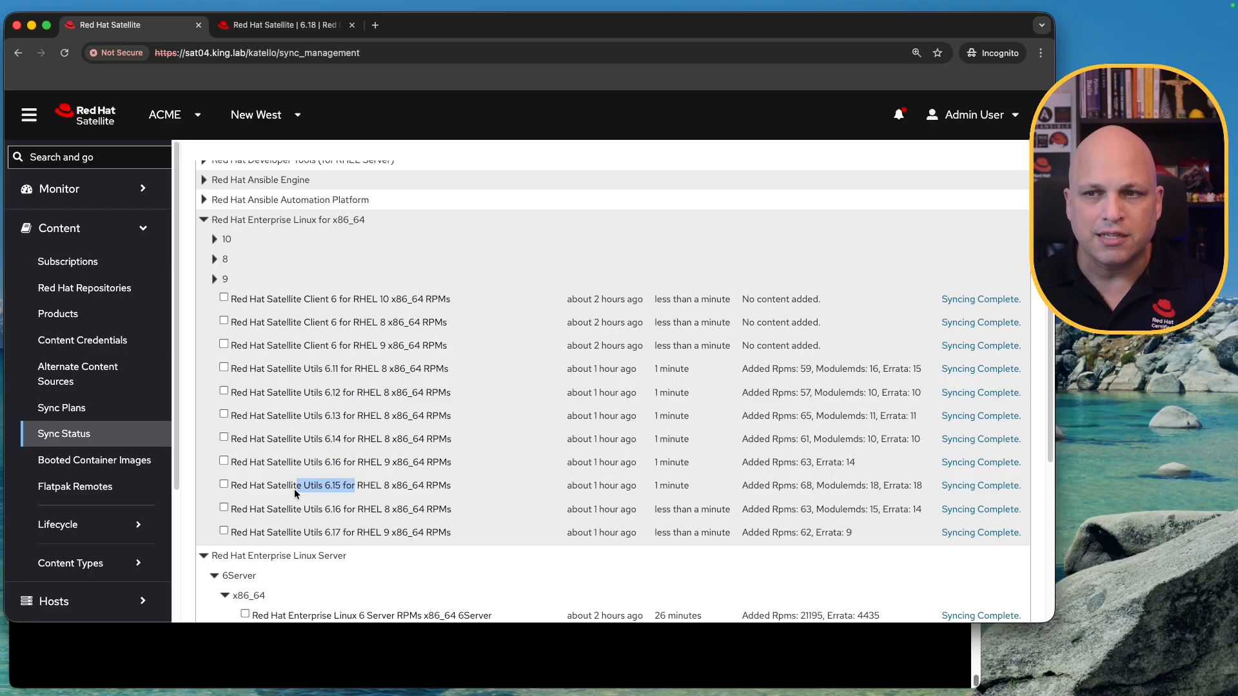
left_click_drag(356, 511, 269, 512)
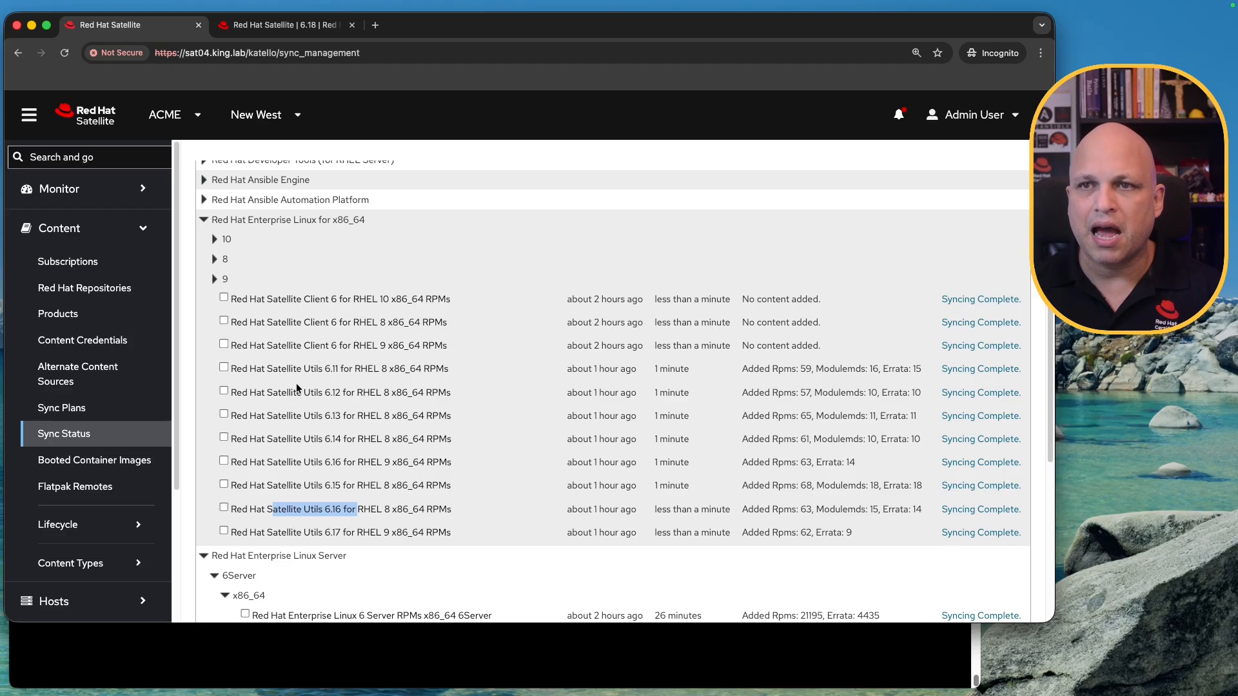
Step: Collapse both remaining Red Hat Enterprise Linux products, including 6Server and 7Server, and examine the Satellite Utils 6.11 repository for RHEL 7 Server
left_click(203, 221)
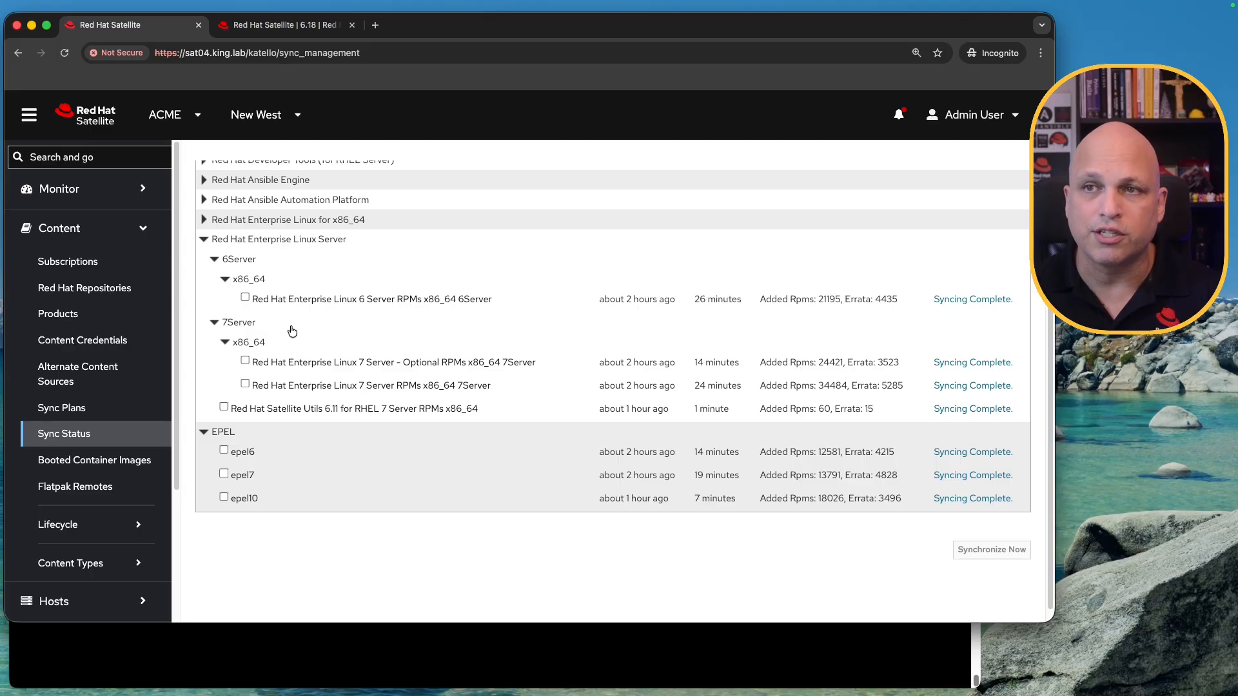
left_click(212, 258)
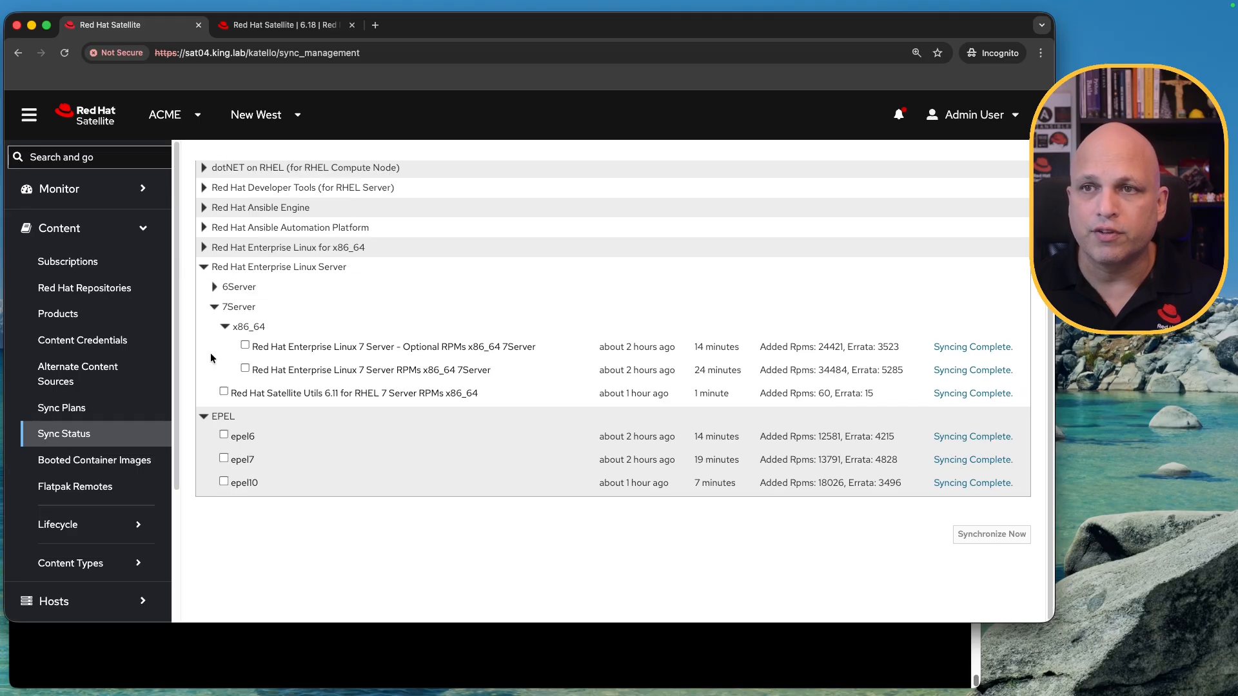
left_click(216, 312)
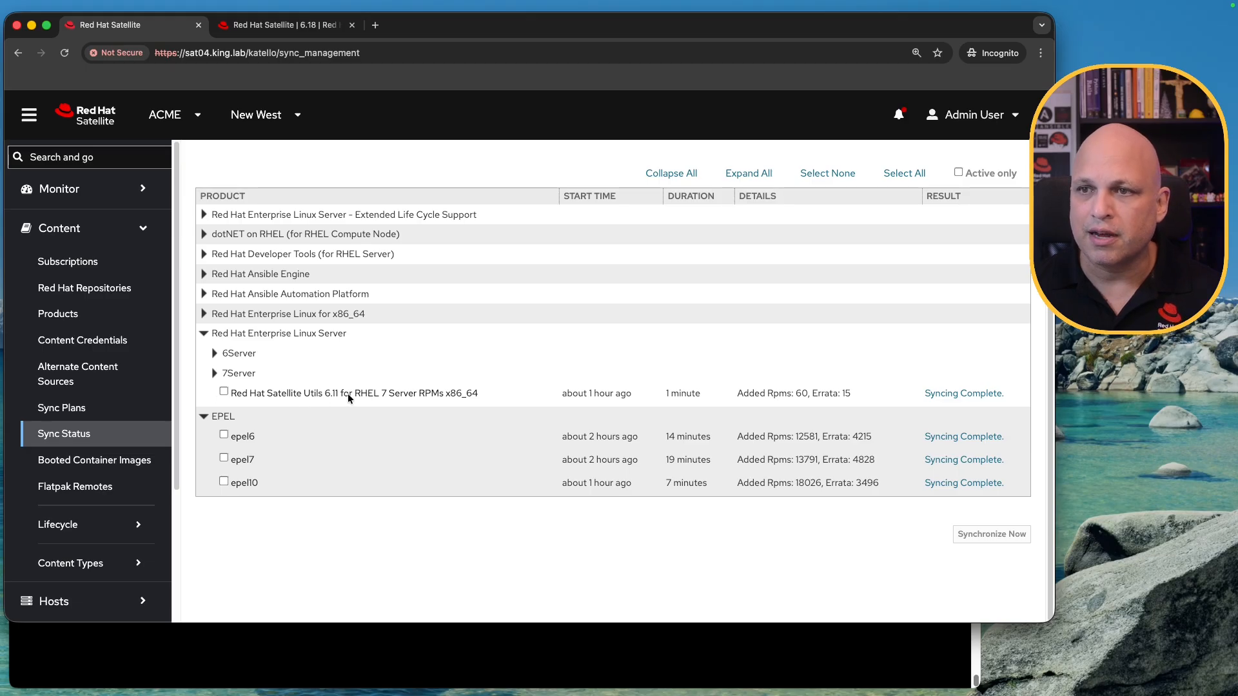
left_click_drag(430, 394, 347, 400)
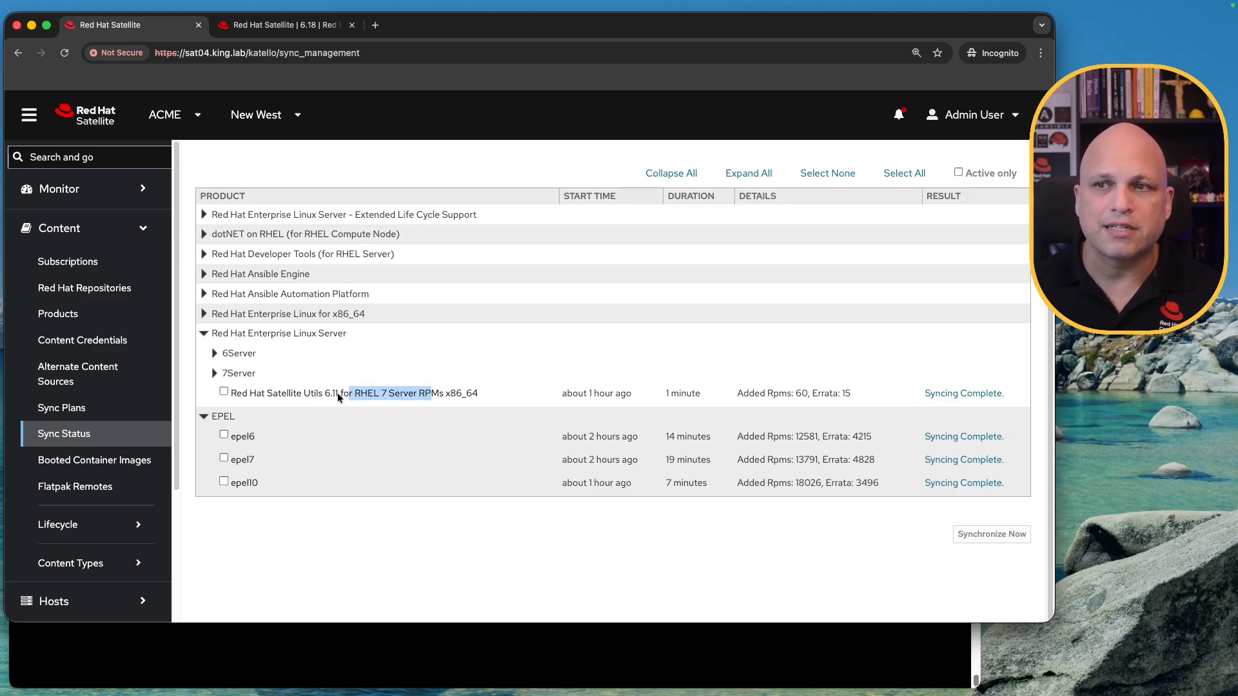
left_click(204, 334)
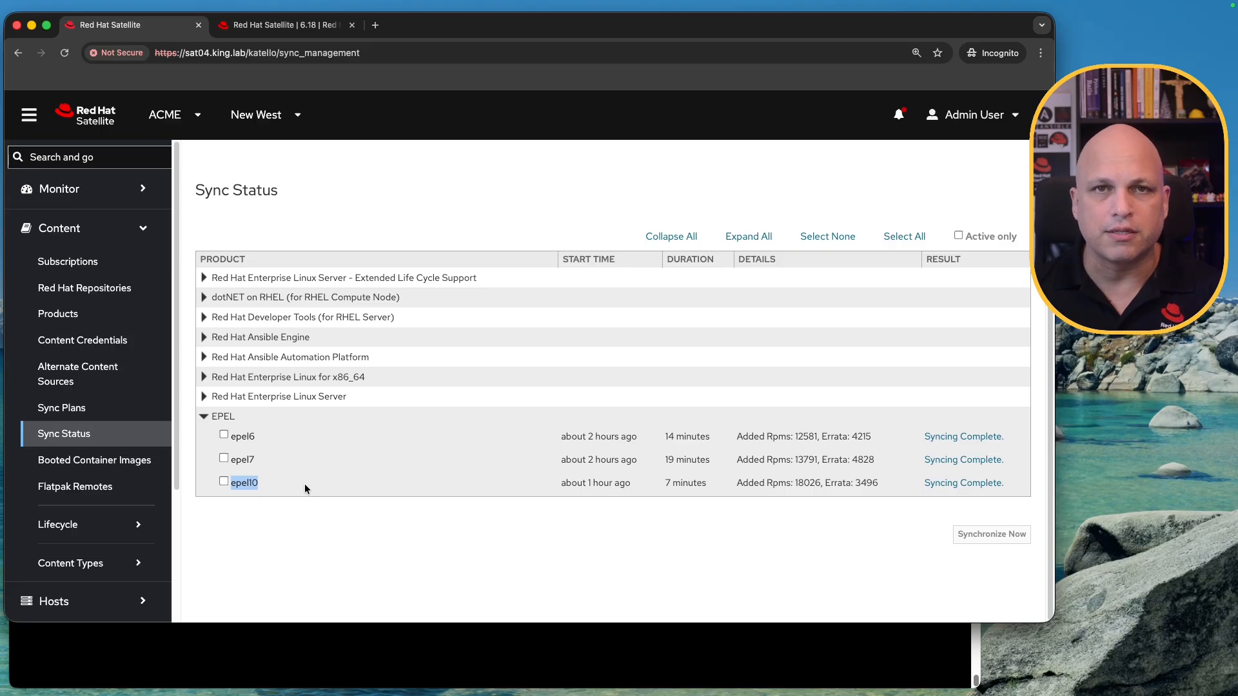
Step: Expand and collapse all products in the sync status list, and check which organizations are available
left_click(747, 237)
scroll(665, 203, "up", 5)
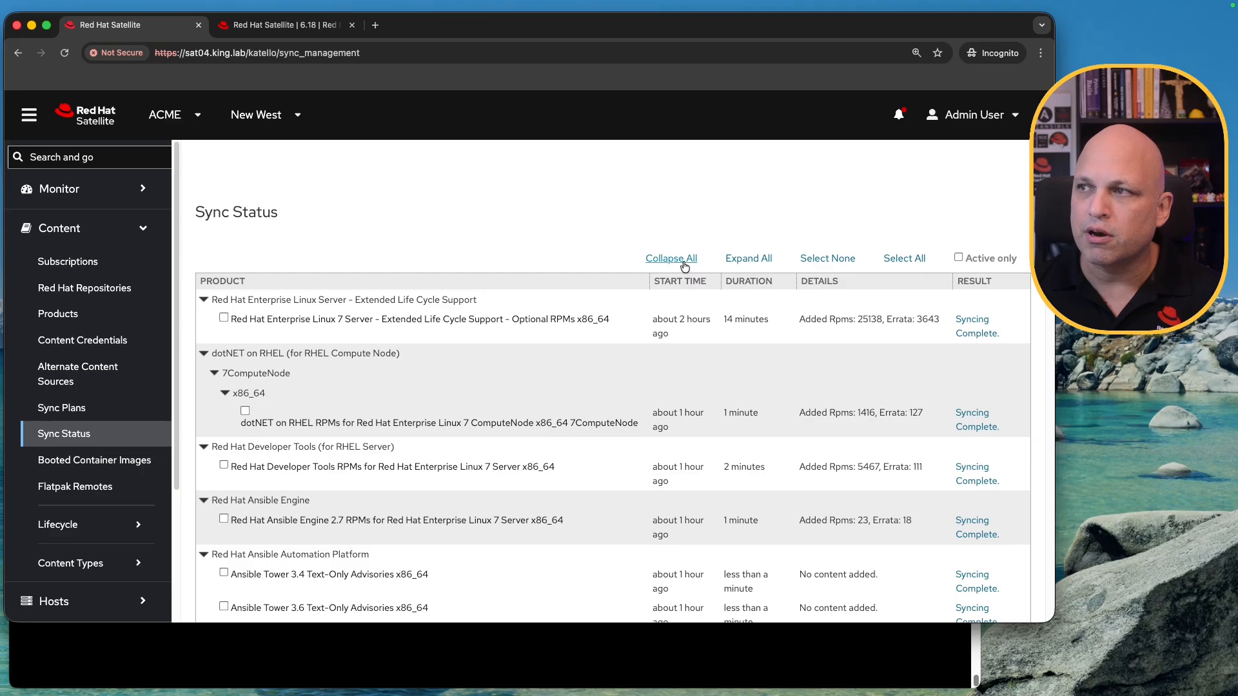
left_click(684, 257)
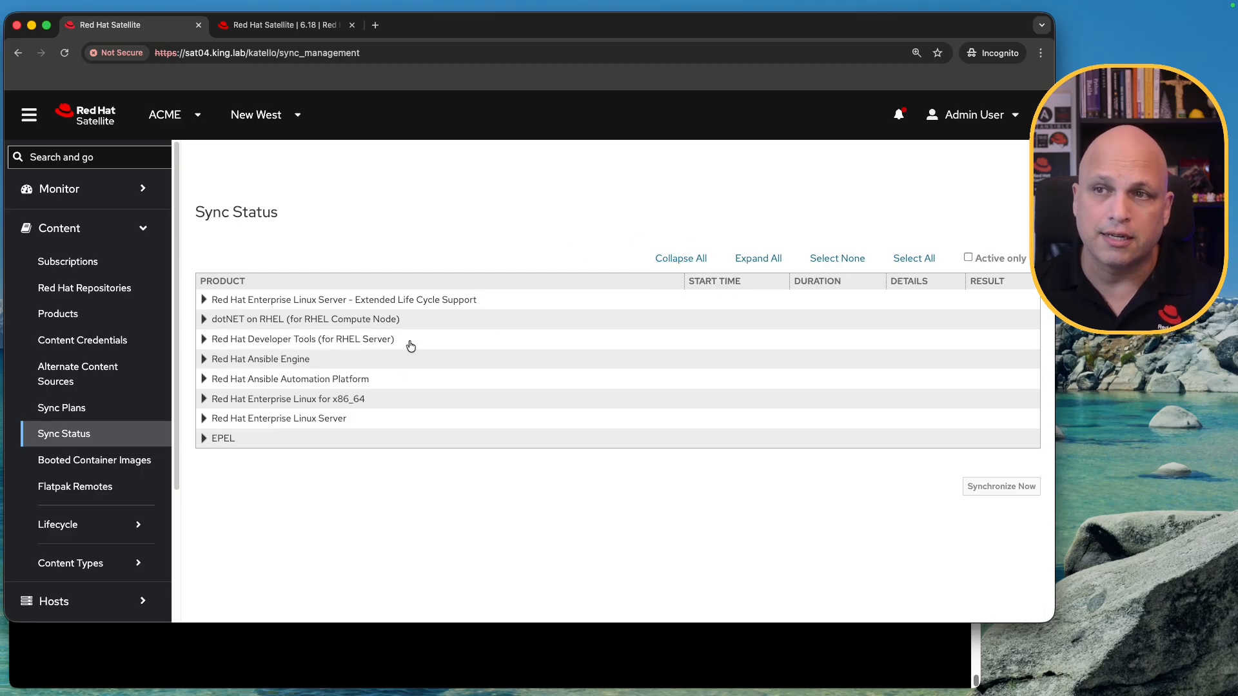
left_click(181, 115)
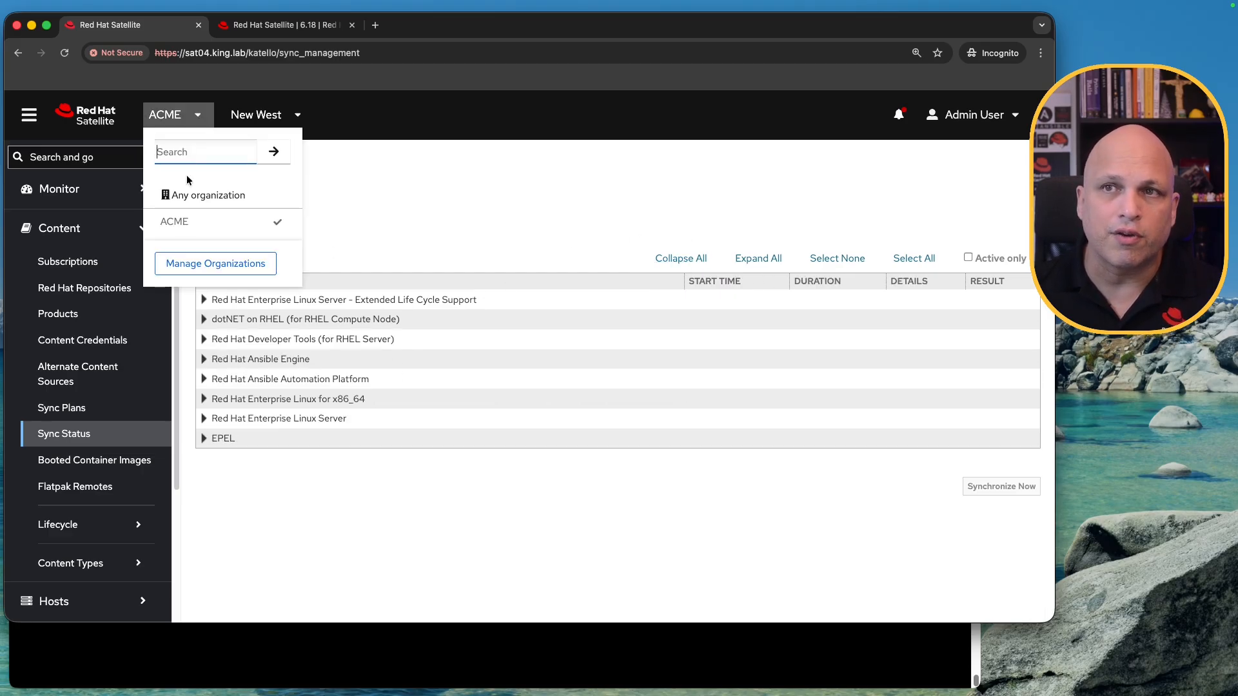
left_click(424, 227)
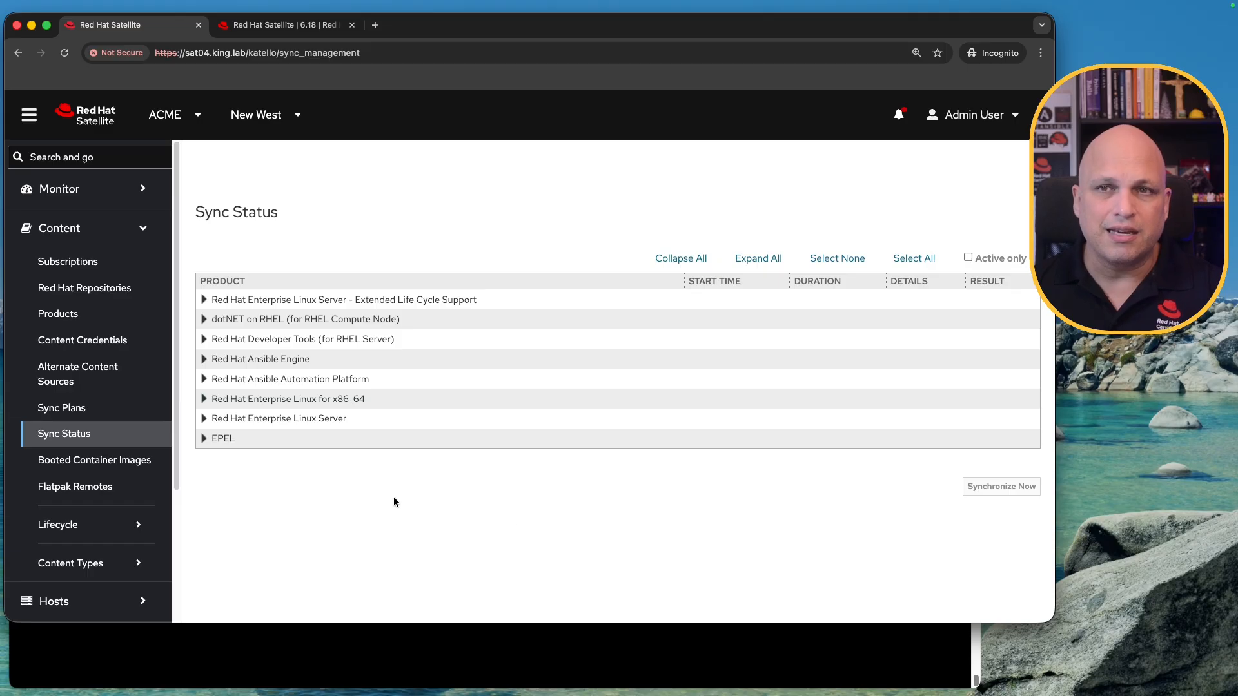
Step: Review the product list, the repositories of dotNET on RHEL and its product switcher, and return to the product list
left_click(108, 318)
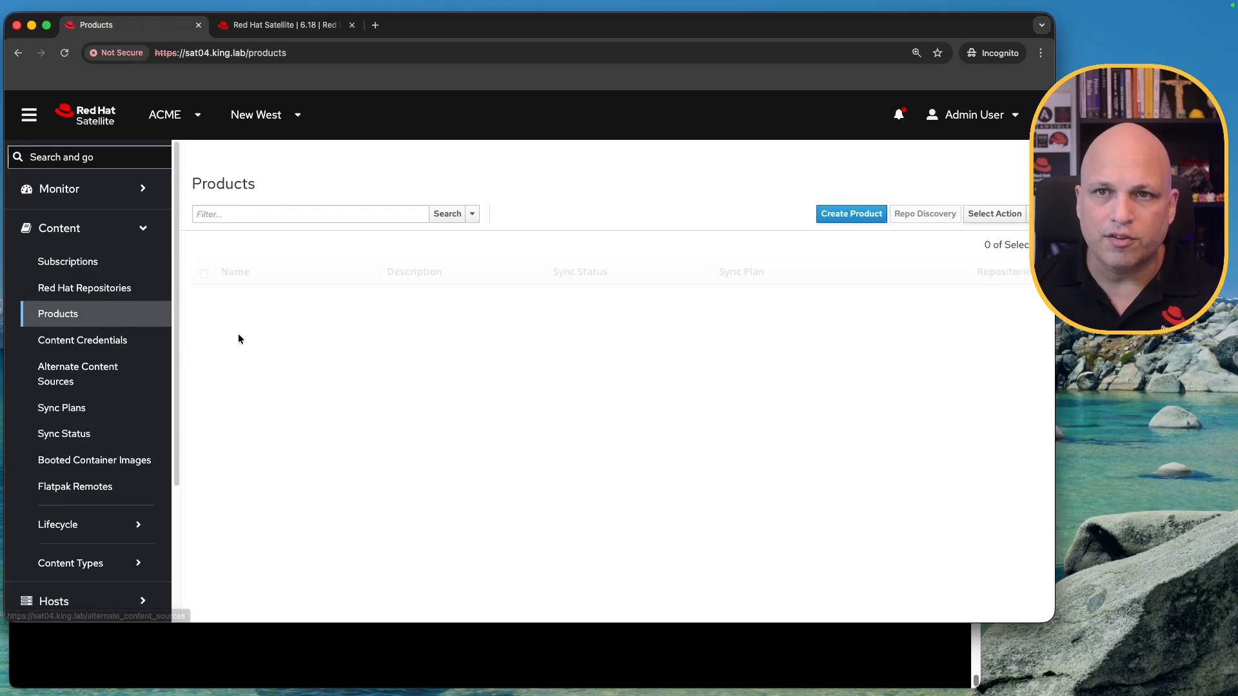
scroll(356, 389, "down", 2)
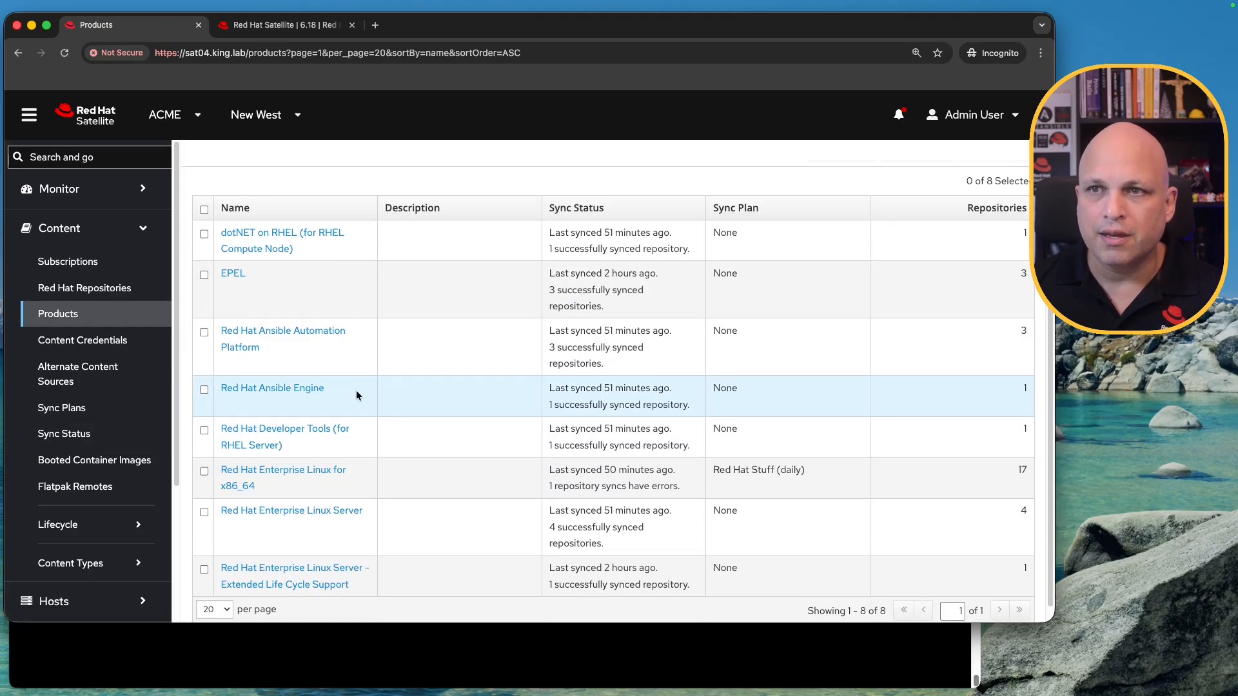
scroll(356, 394, "down", 1)
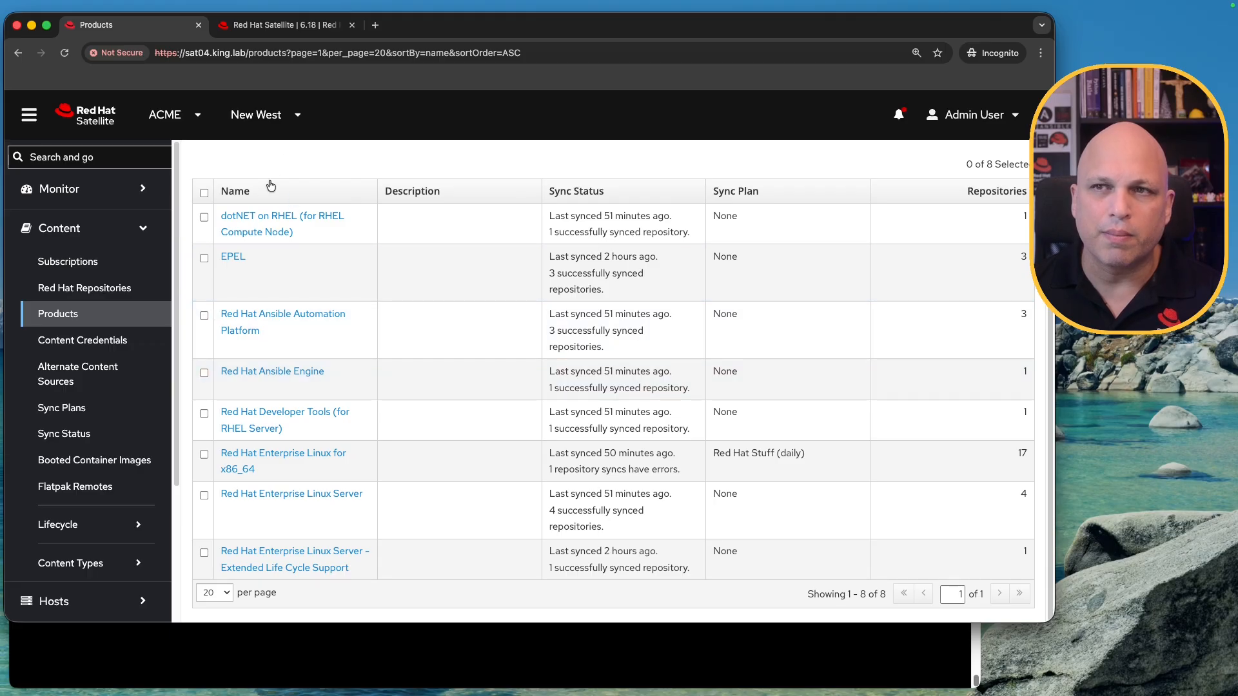
left_click(270, 220)
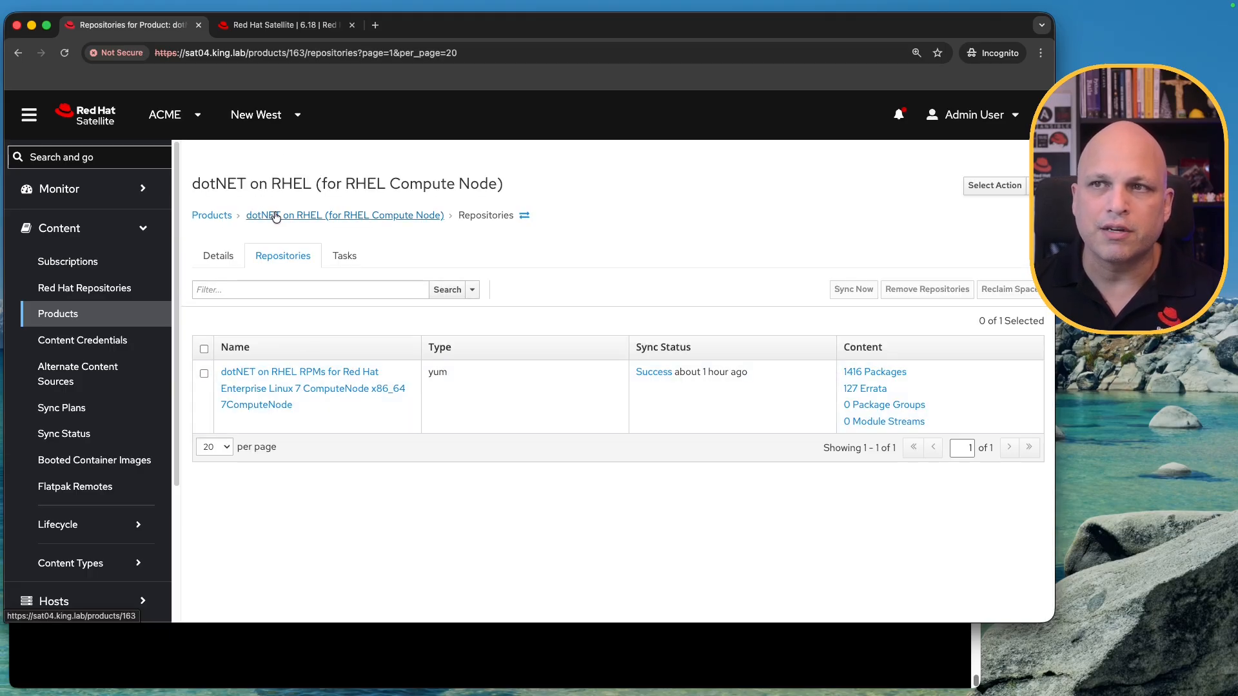
left_click(524, 216)
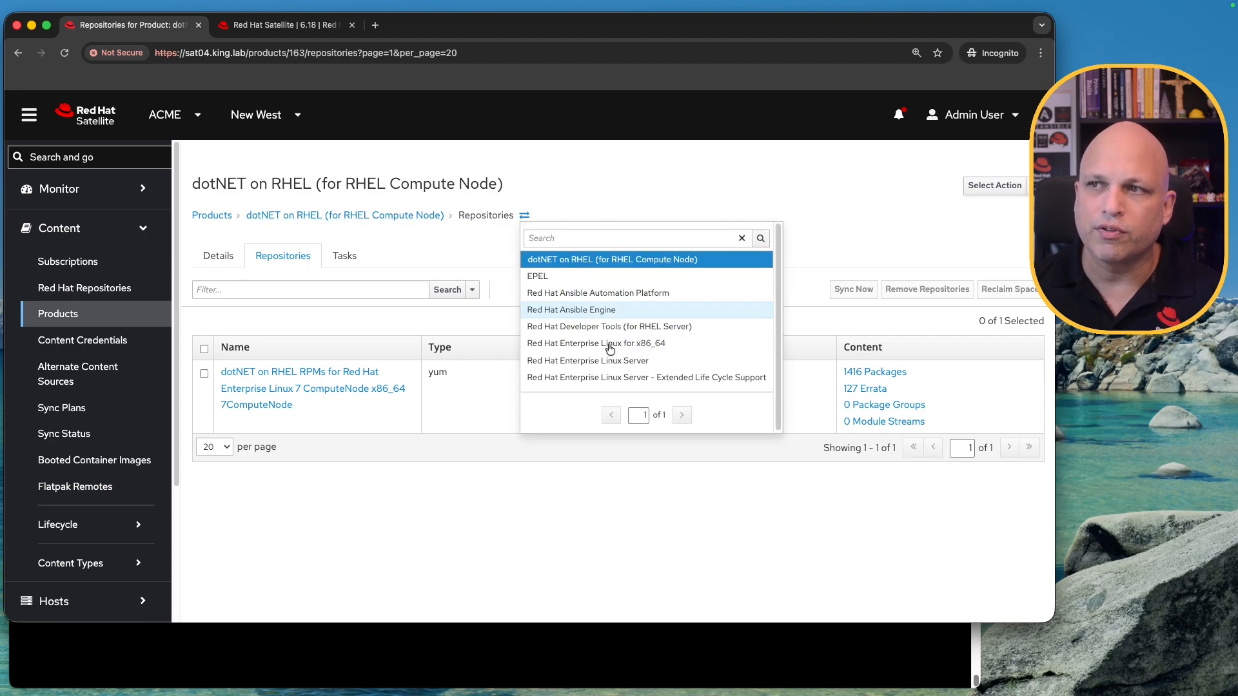
left_click(211, 215)
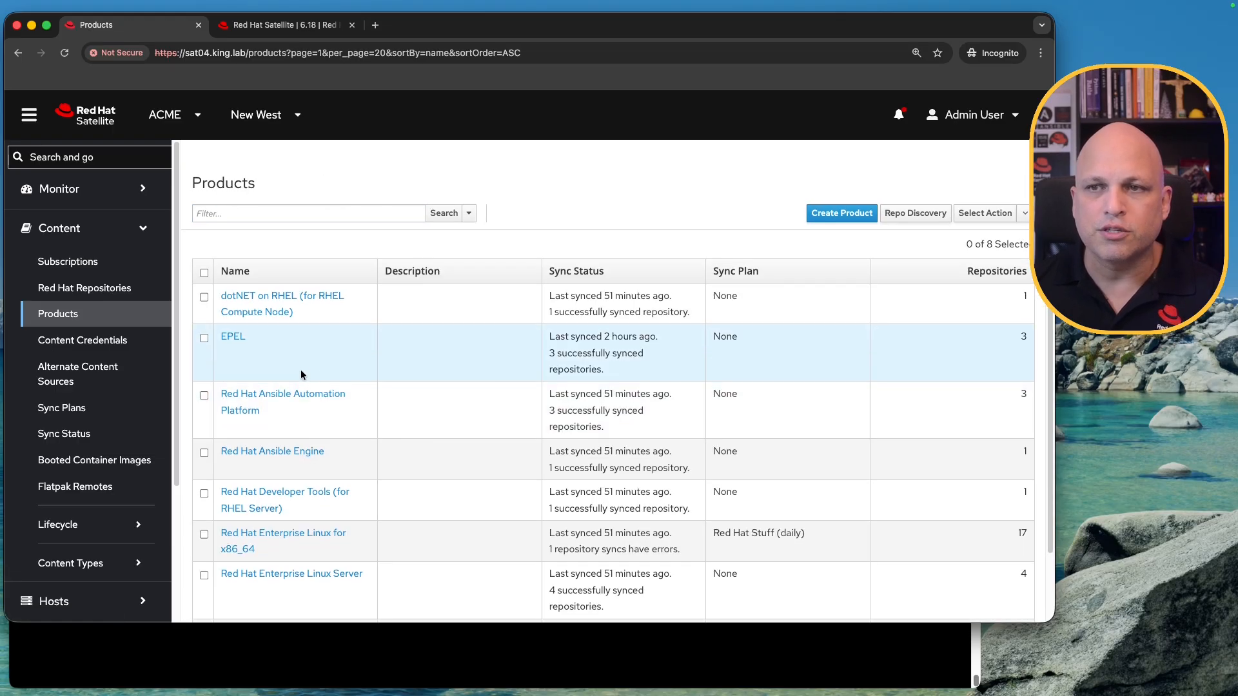
Step: Review the repositories of the EPEL product and select epel6 and epel7
scroll(301, 370, "down", 2)
left_click(239, 281)
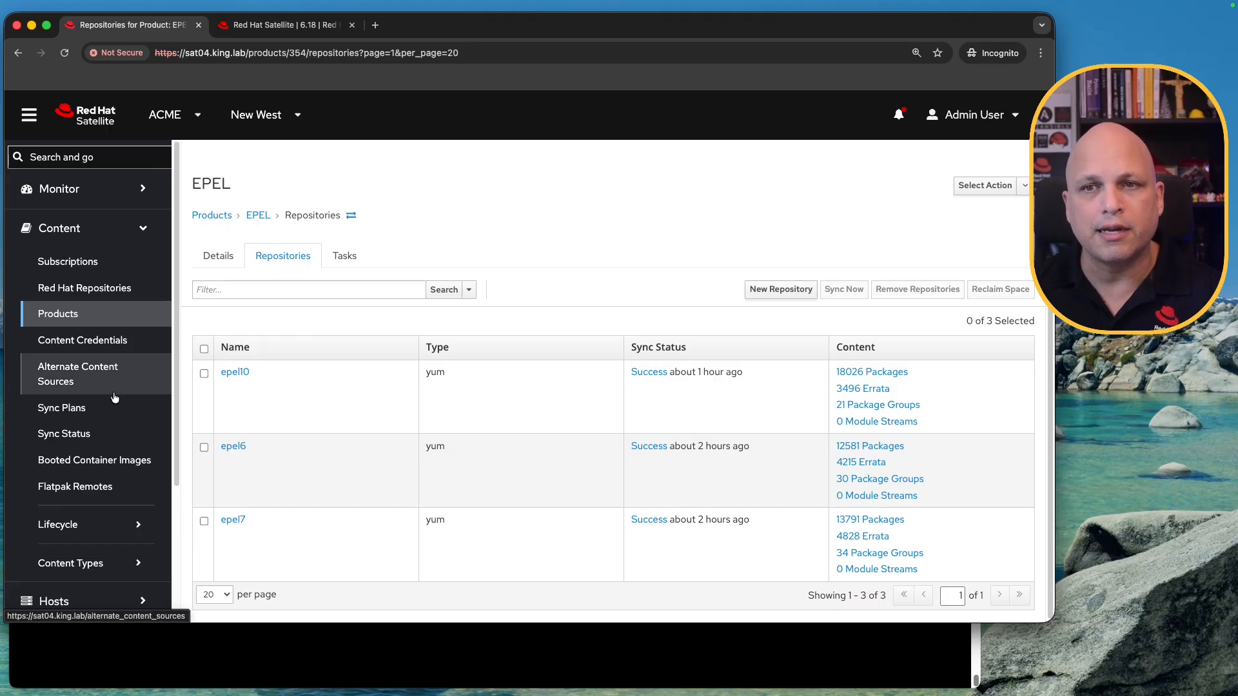
left_click(212, 216)
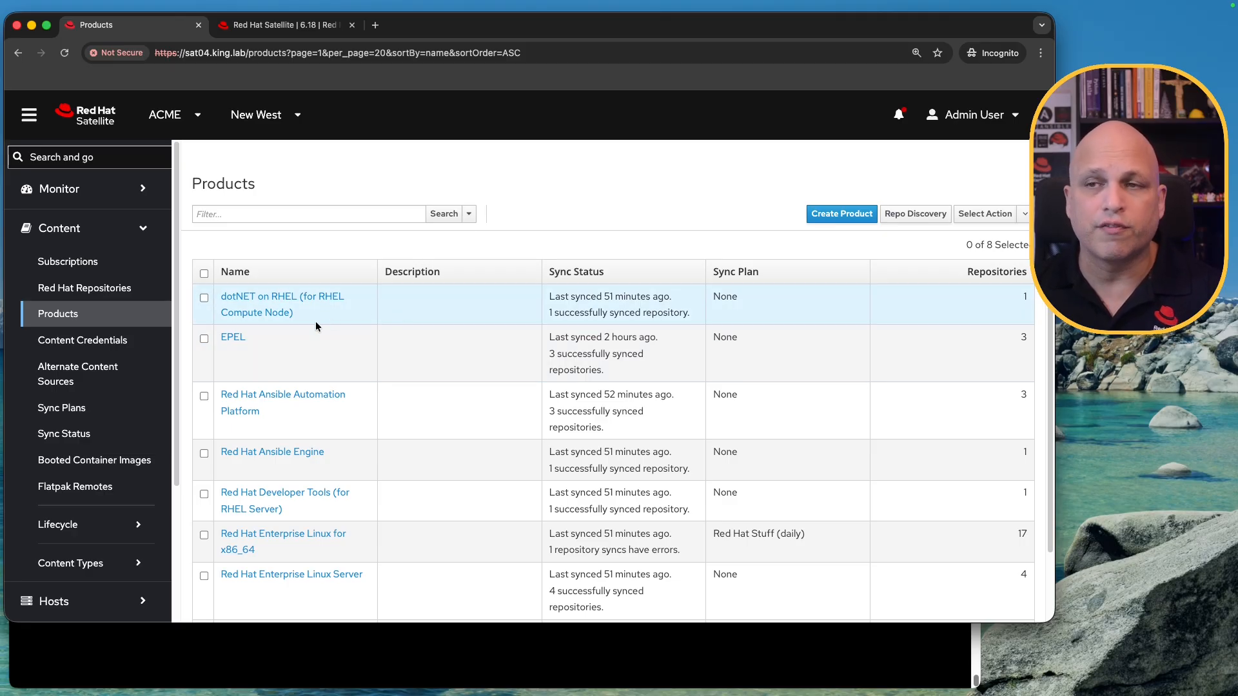
left_click(235, 337)
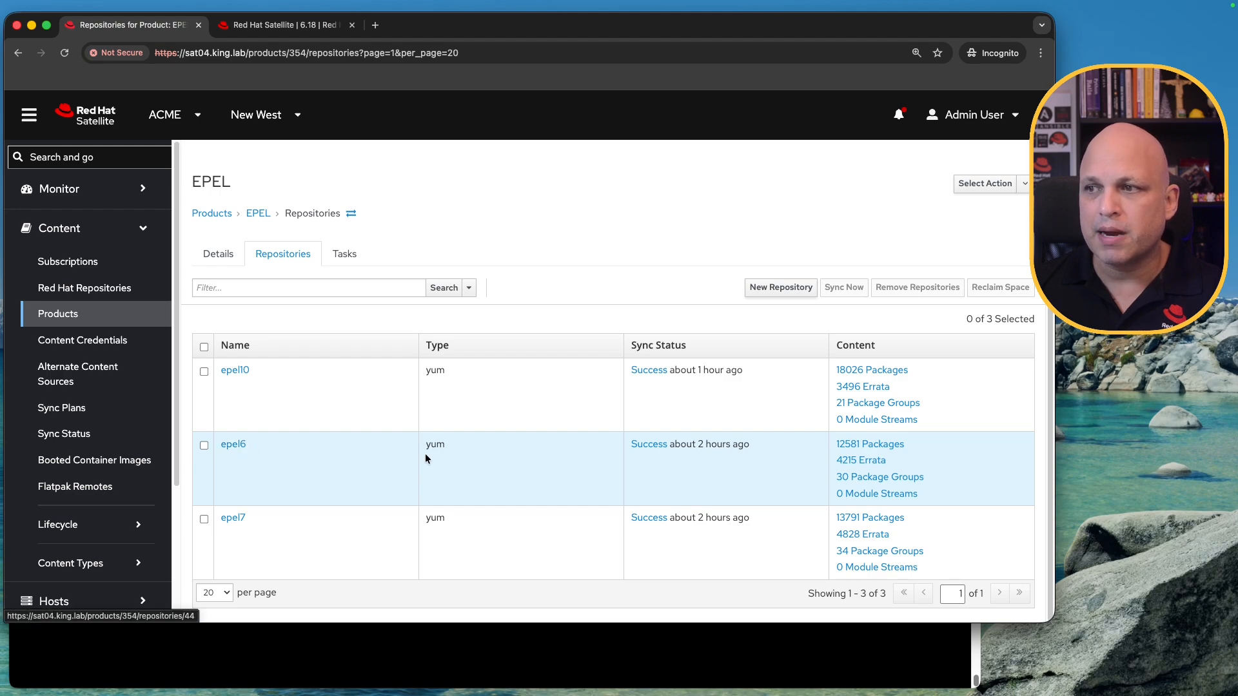
left_click(205, 445)
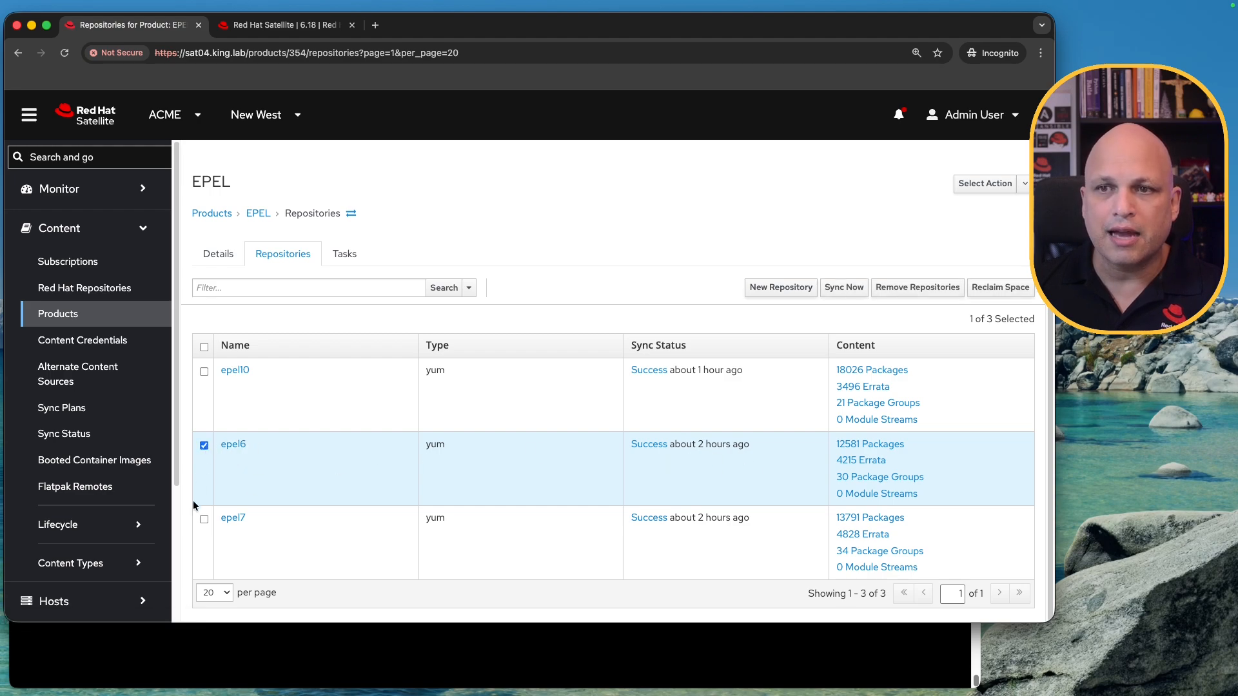
left_click(203, 519)
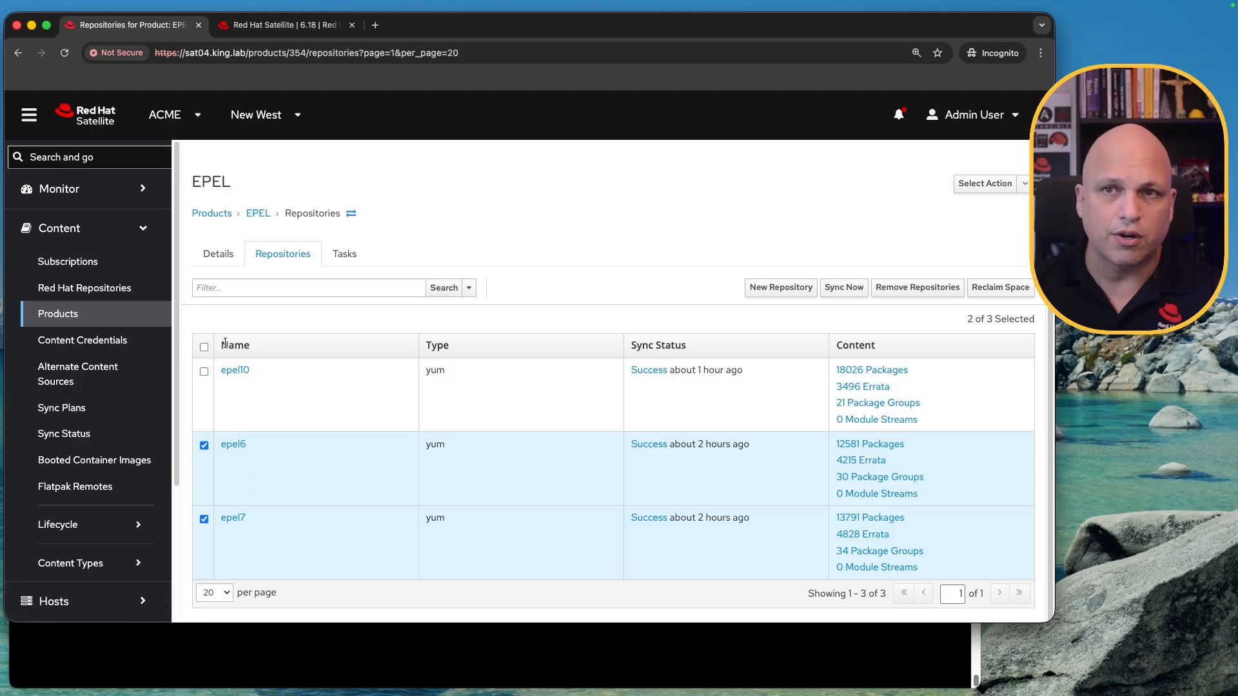
Step: Open the Red Hat Repositories page and show all enabled repositories on a single page
left_click(119, 288)
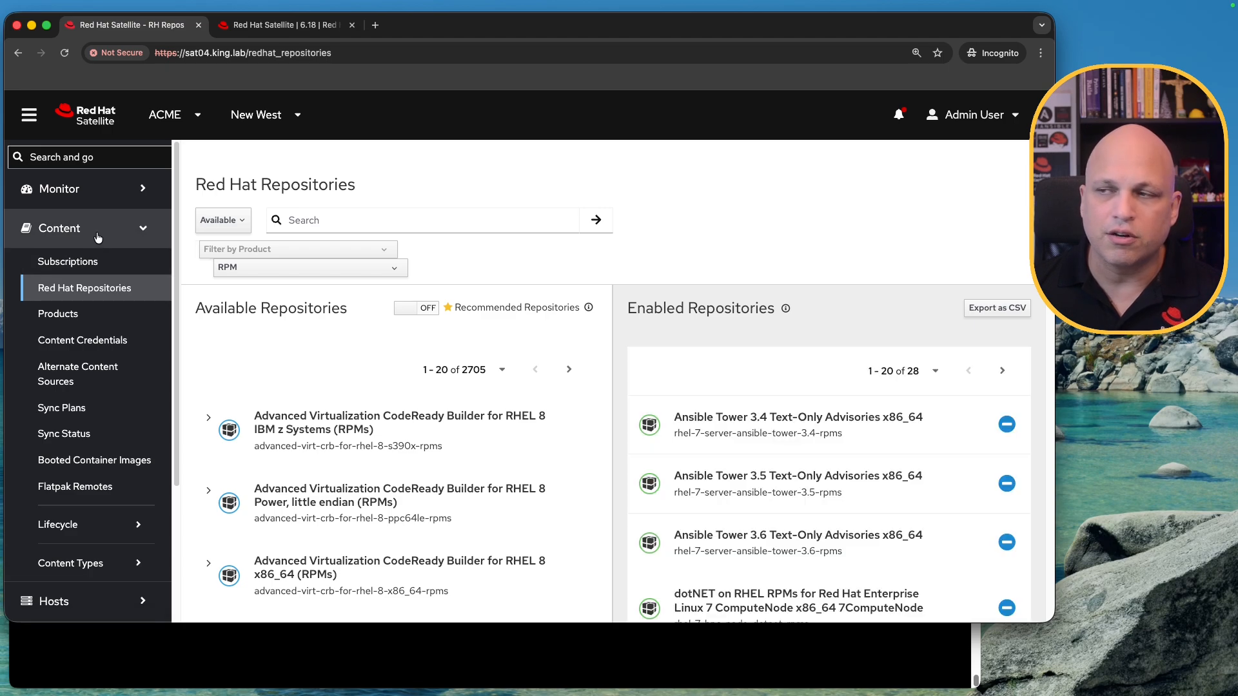
left_click(935, 370)
left_click(931, 330)
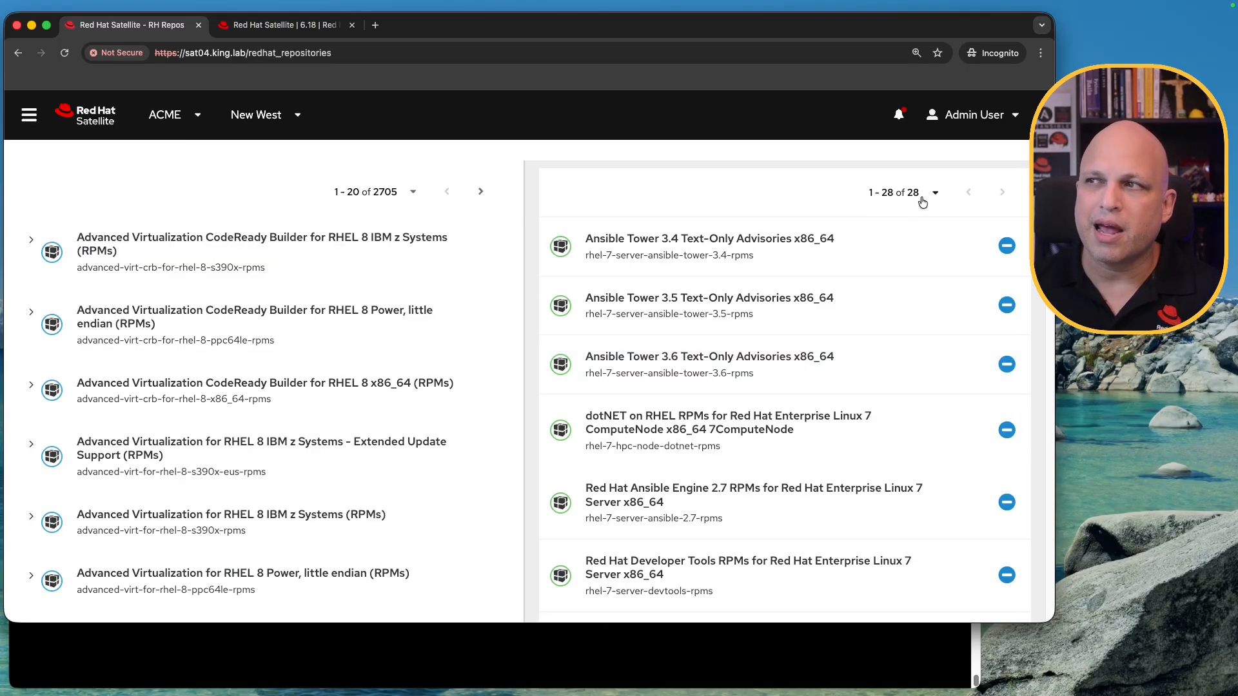
scroll(849, 236, "up", 1)
scroll(871, 238, "up", 1)
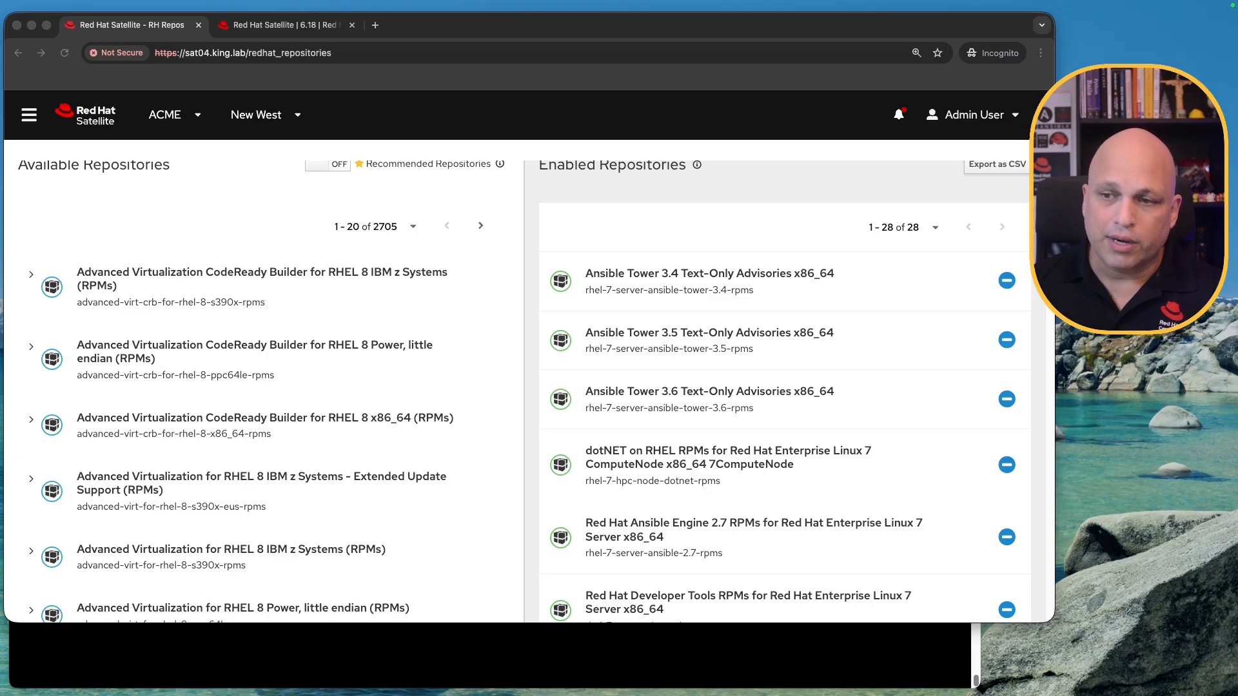
Step: Switch to the terminal and check the total disk usage of Pulp's artifacts with du -hs /var/lib/pulp/media/artifact/
left_click(533, 661)
type("du ")
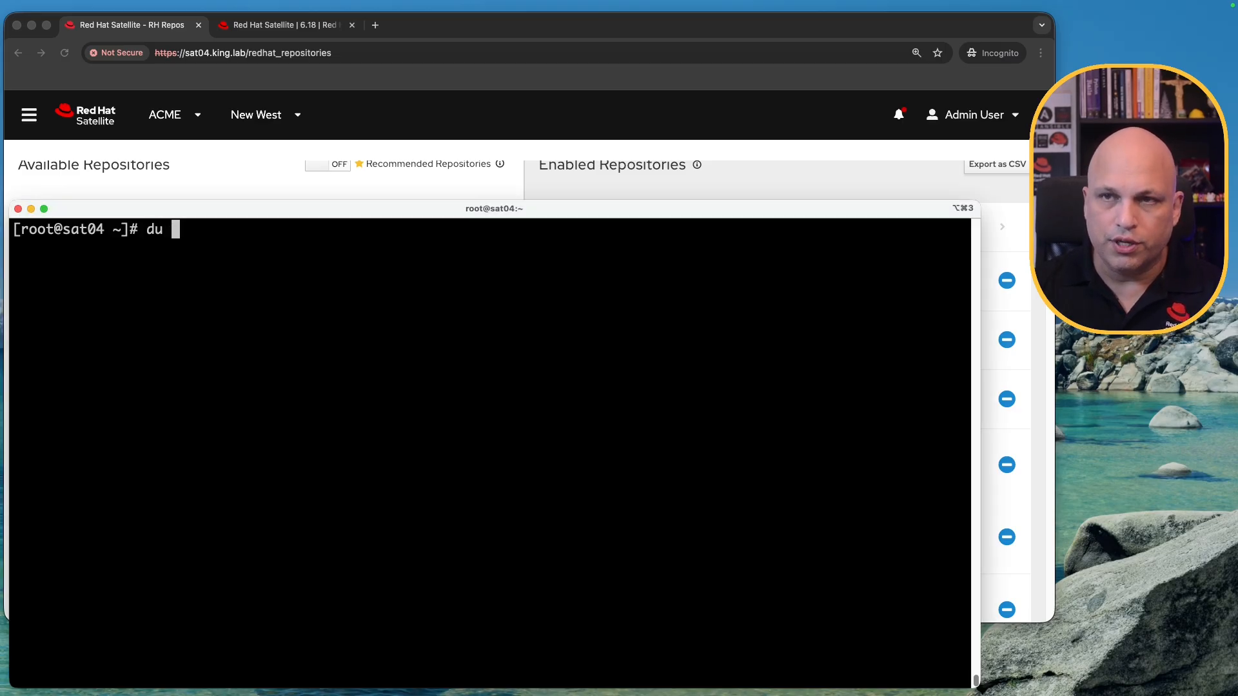
type("-hs /var/lib/pup")
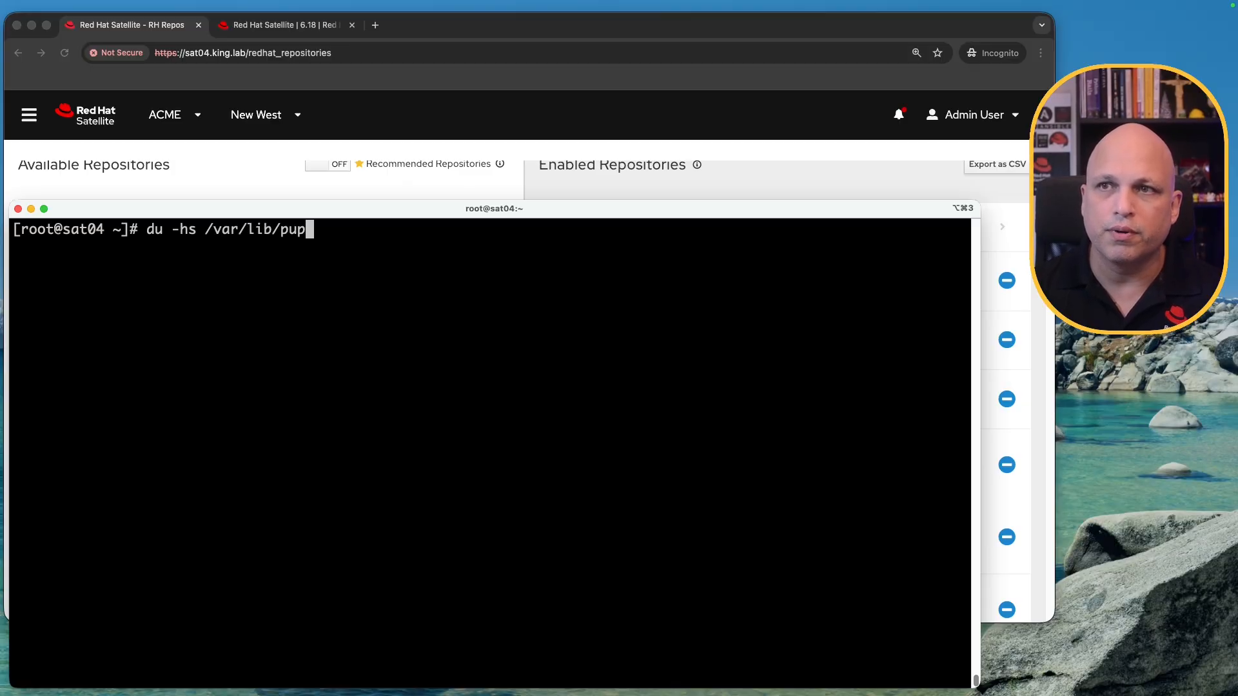
key("BackSpace")
type("lp/media/ar")
key("Tab")
key("Return")
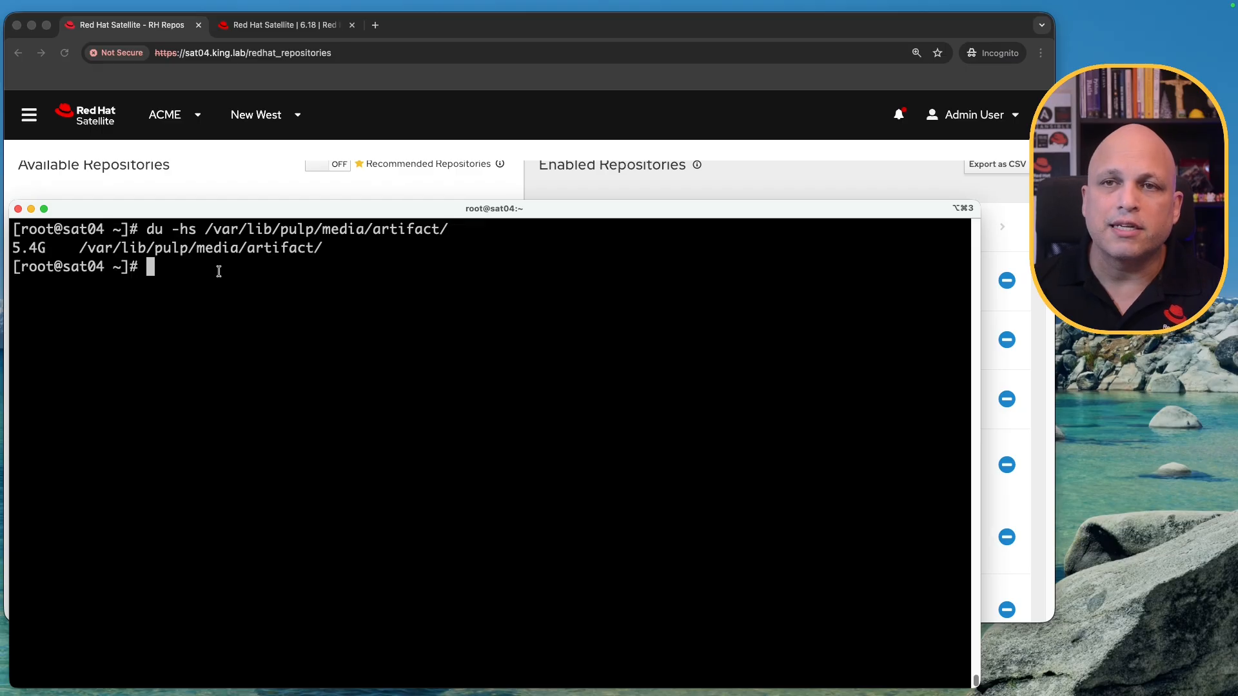
left_click_drag(324, 250, 116, 230)
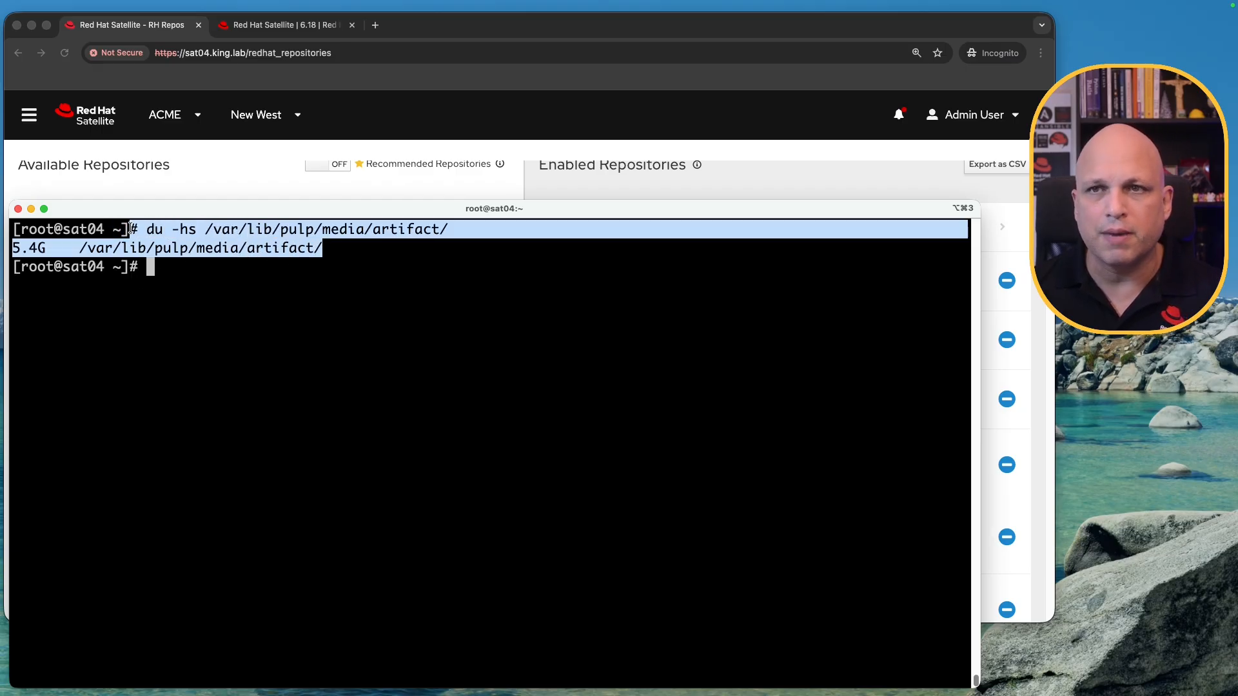
Step: Highlight the du command and its output for /var/lib/pulp/media/artifact/ in the terminal, and clear the highlight
left_click(294, 289)
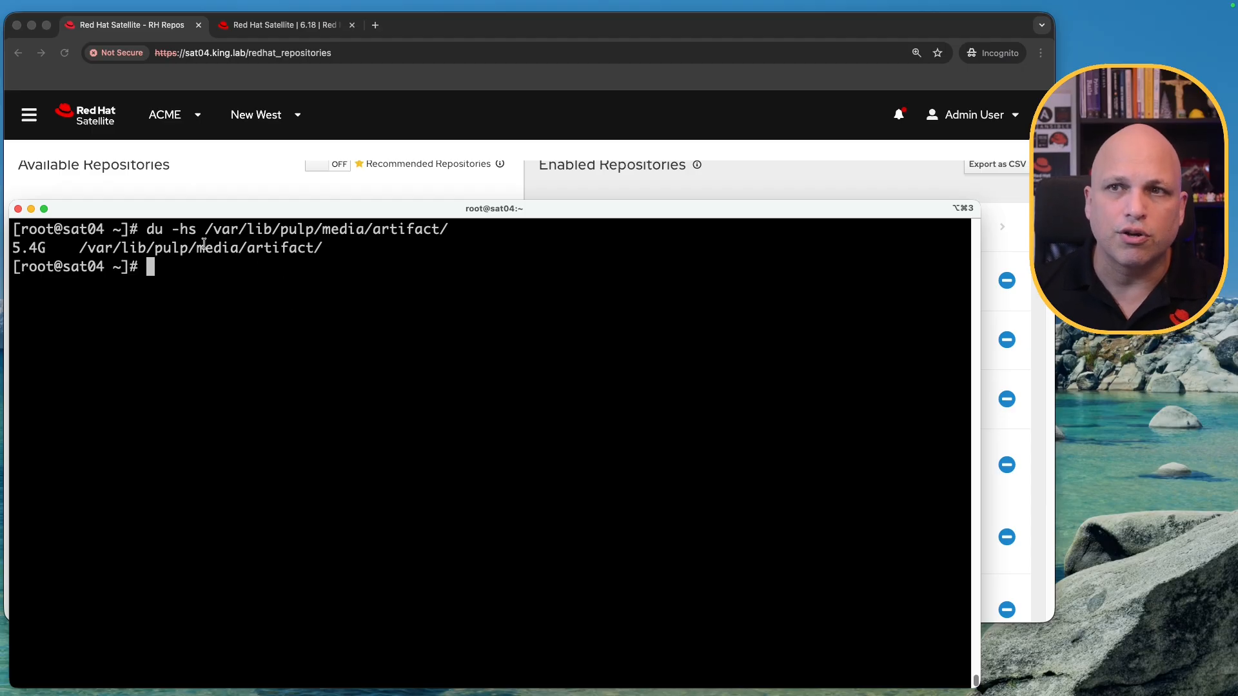
left_click_drag(131, 230, 321, 249)
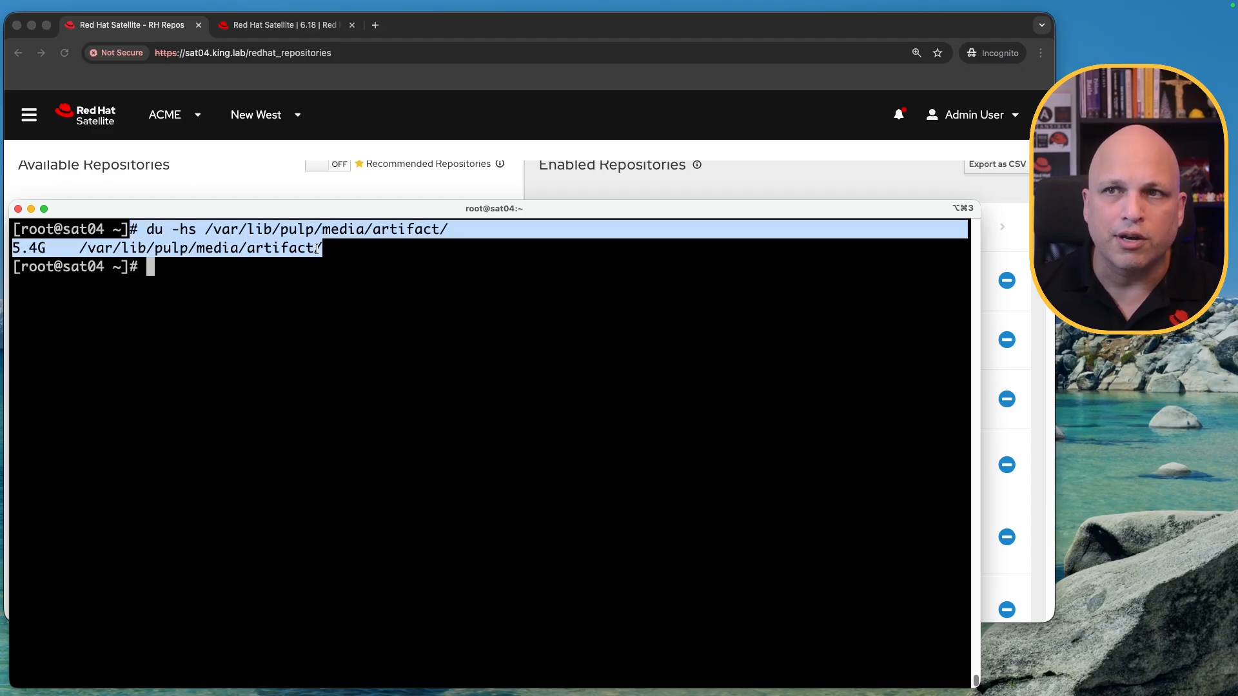
left_click(155, 268)
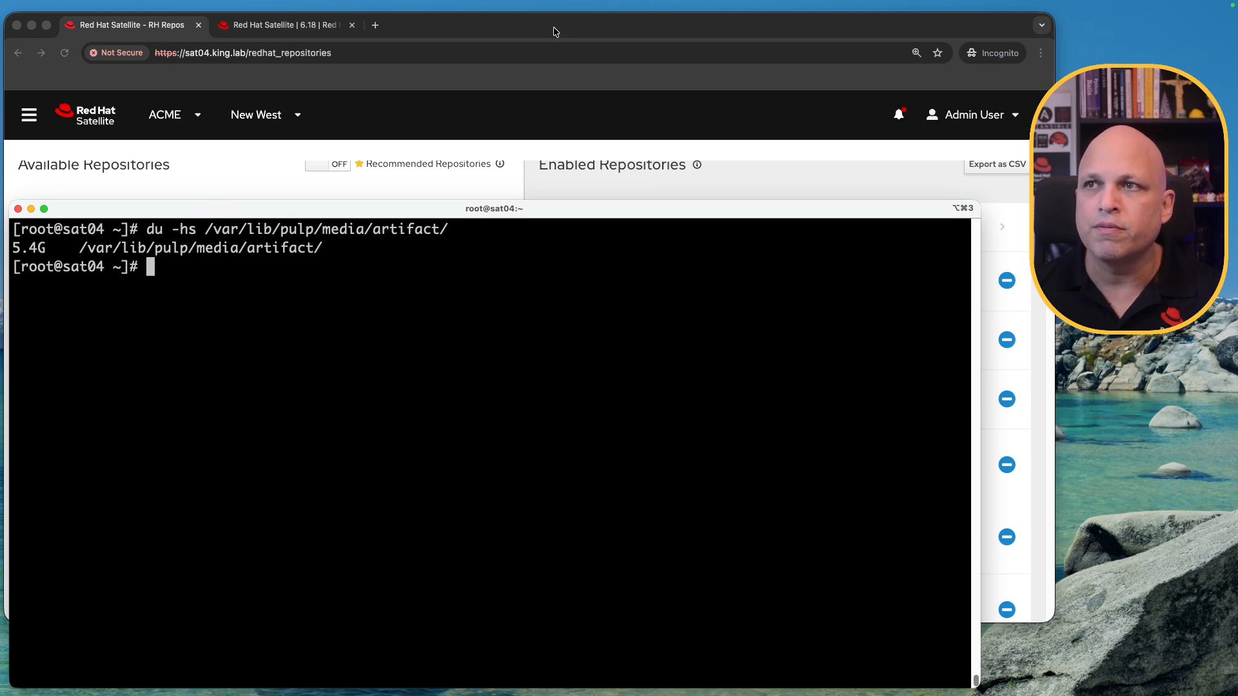
Step: Switch back to the browser and examine which of the enabled Red Hat repositories can be disabled
left_click(535, 114)
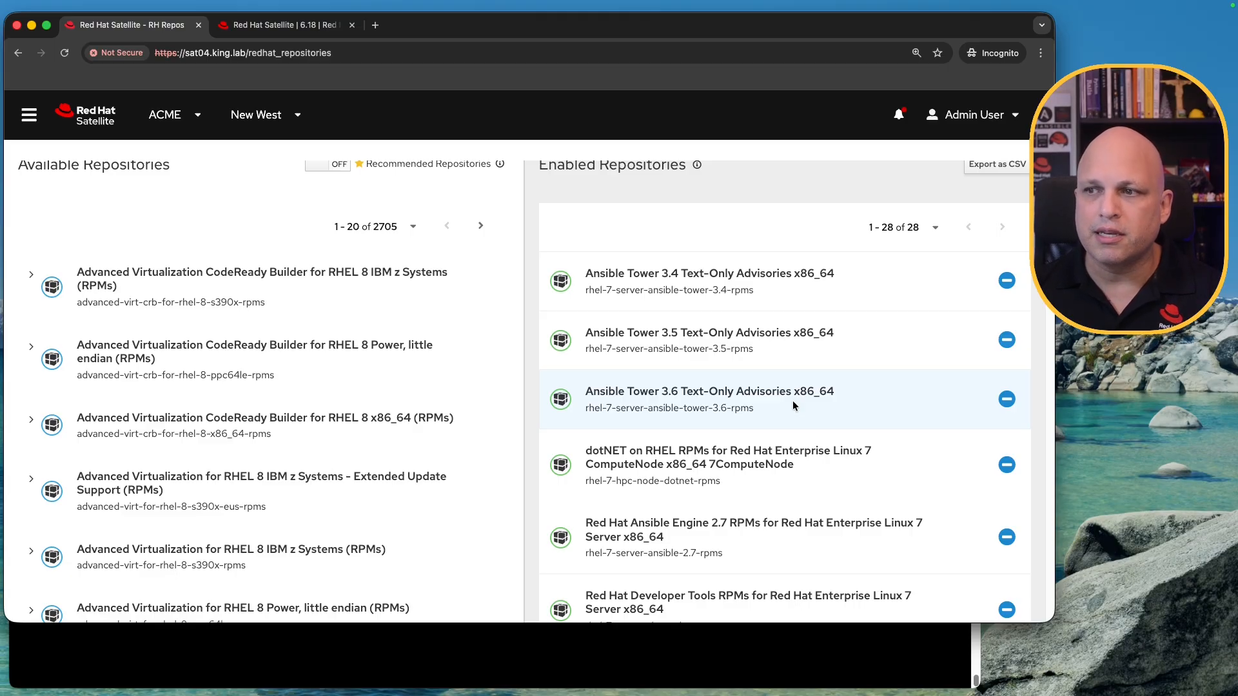
scroll(793, 405, "down", 1)
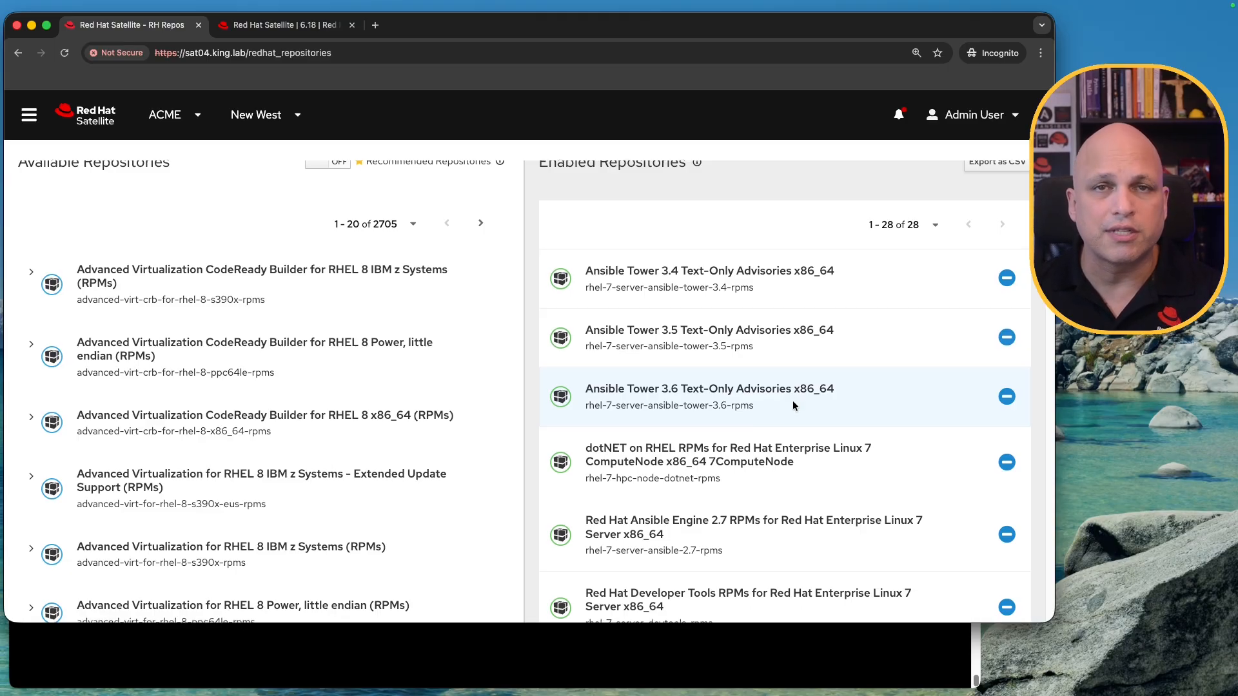
scroll(792, 405, "down", 1)
scroll(986, 322, "down", 5)
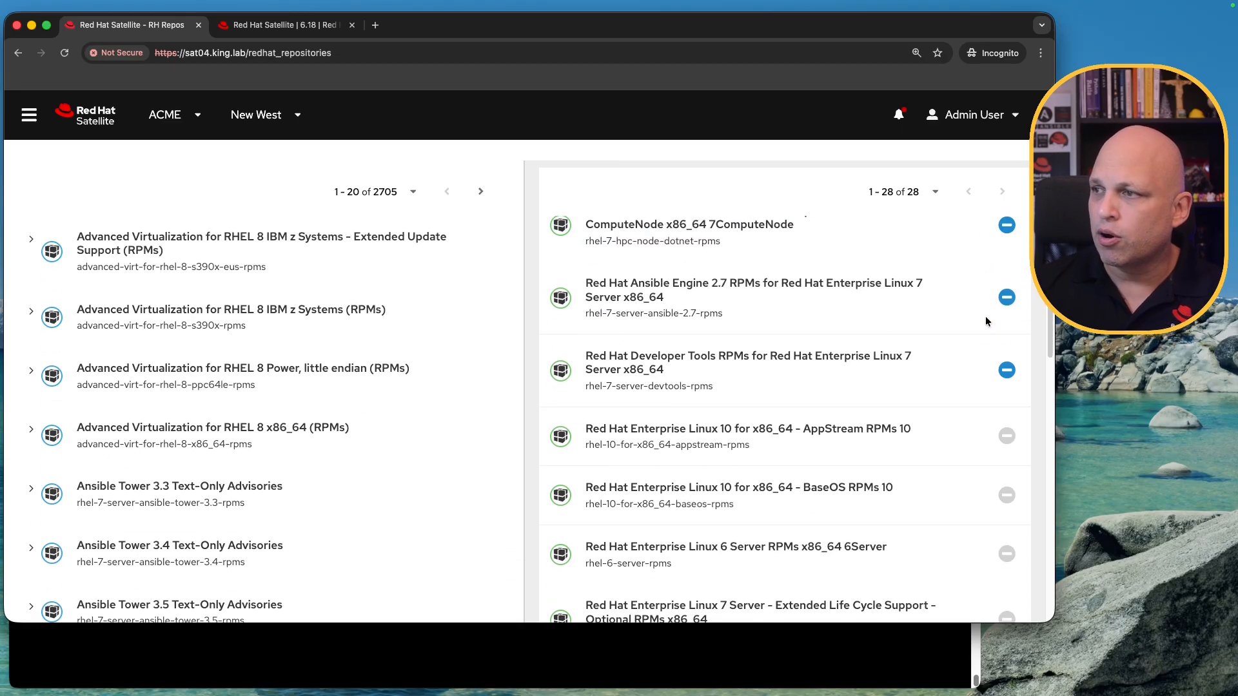
scroll(980, 332, "up", 4)
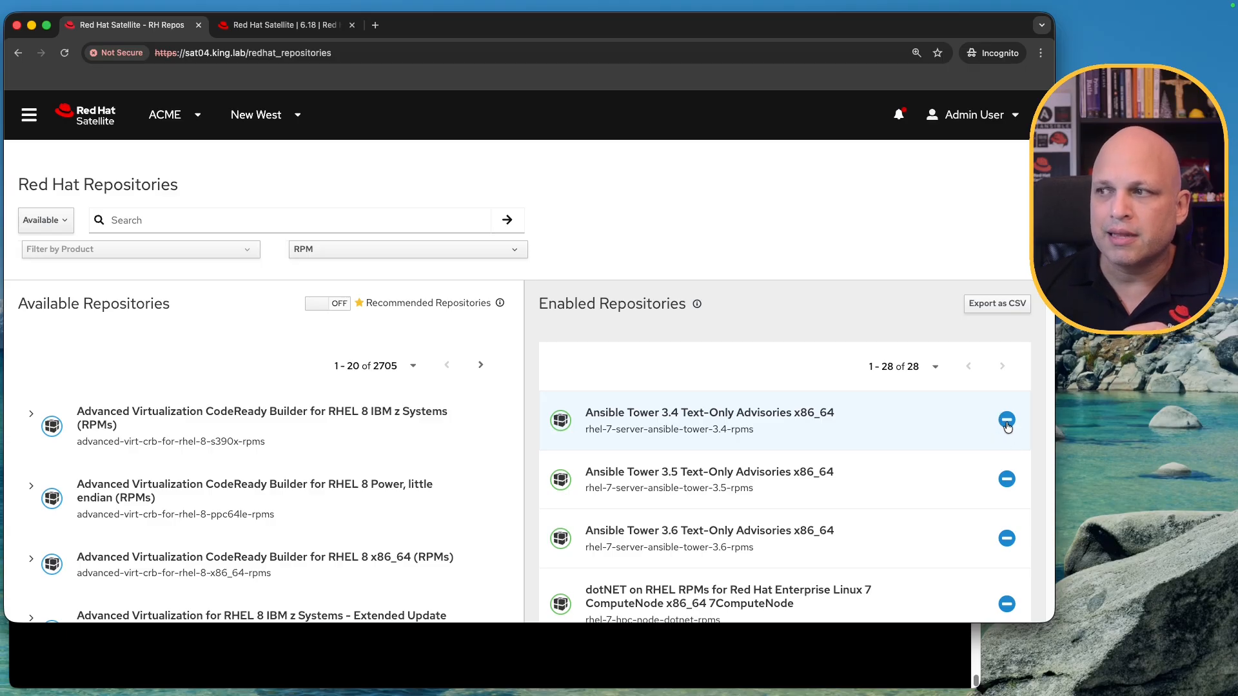
scroll(1006, 431, "down", 10)
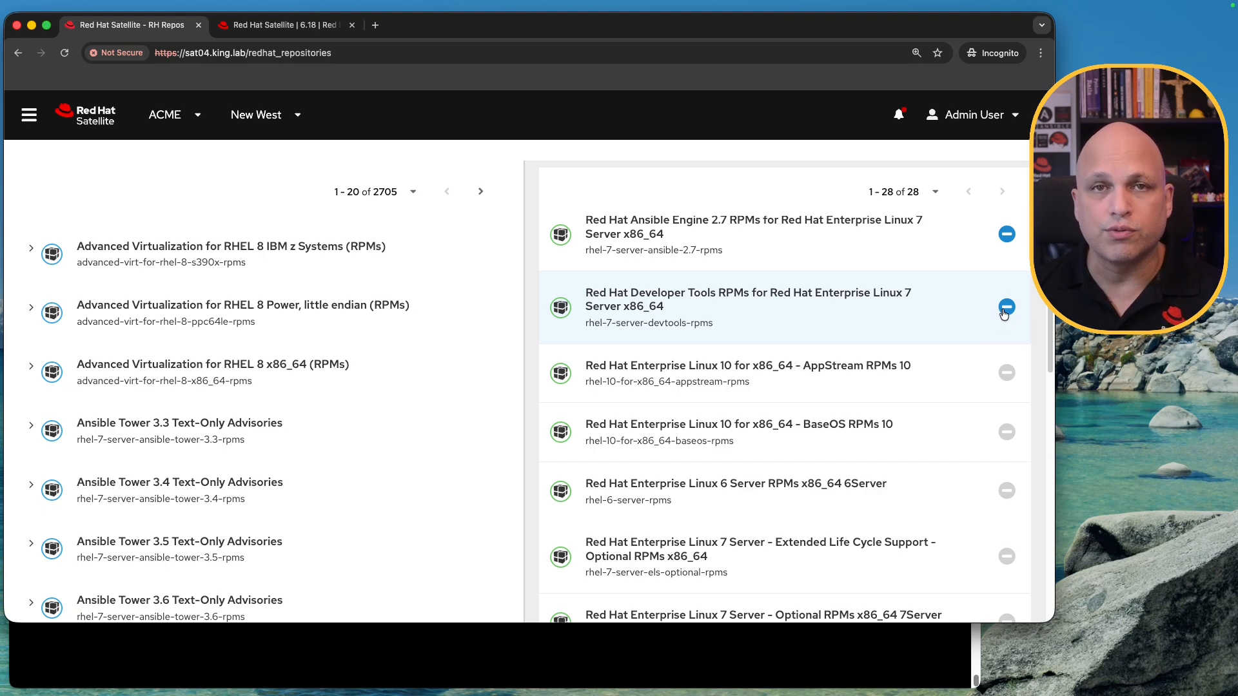
mouse_move(1004, 374)
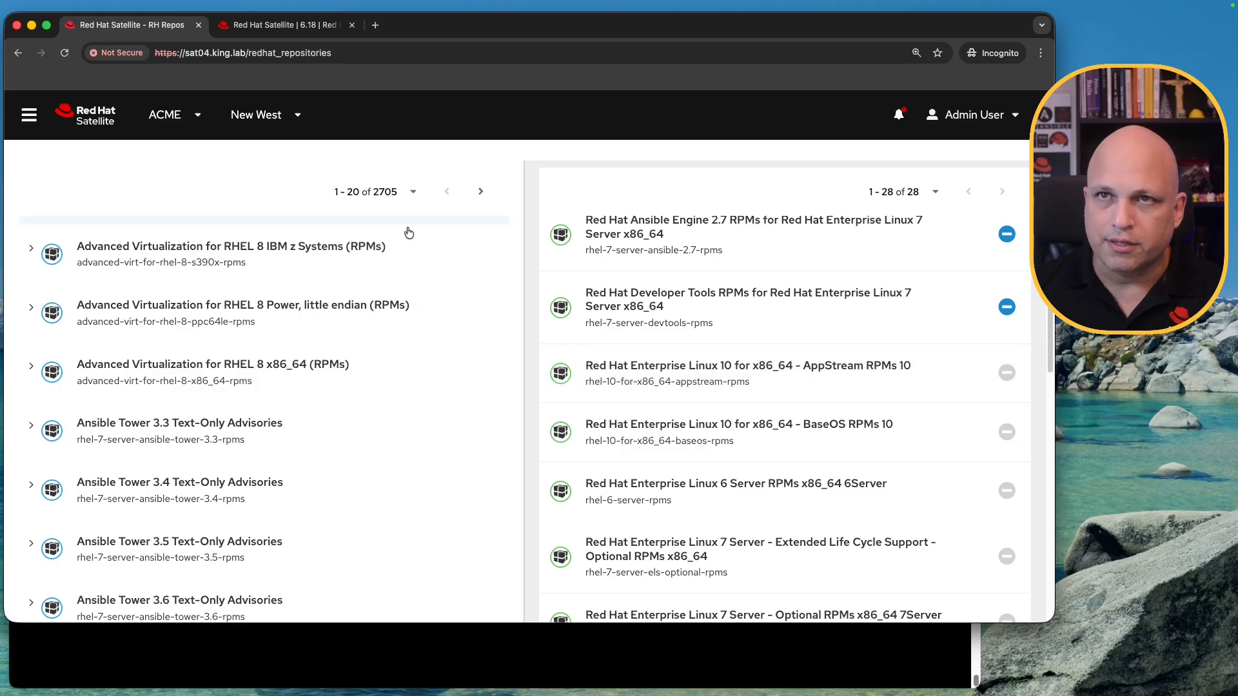
scroll(645, 300, "down", 10)
scroll(645, 300, "down", 5)
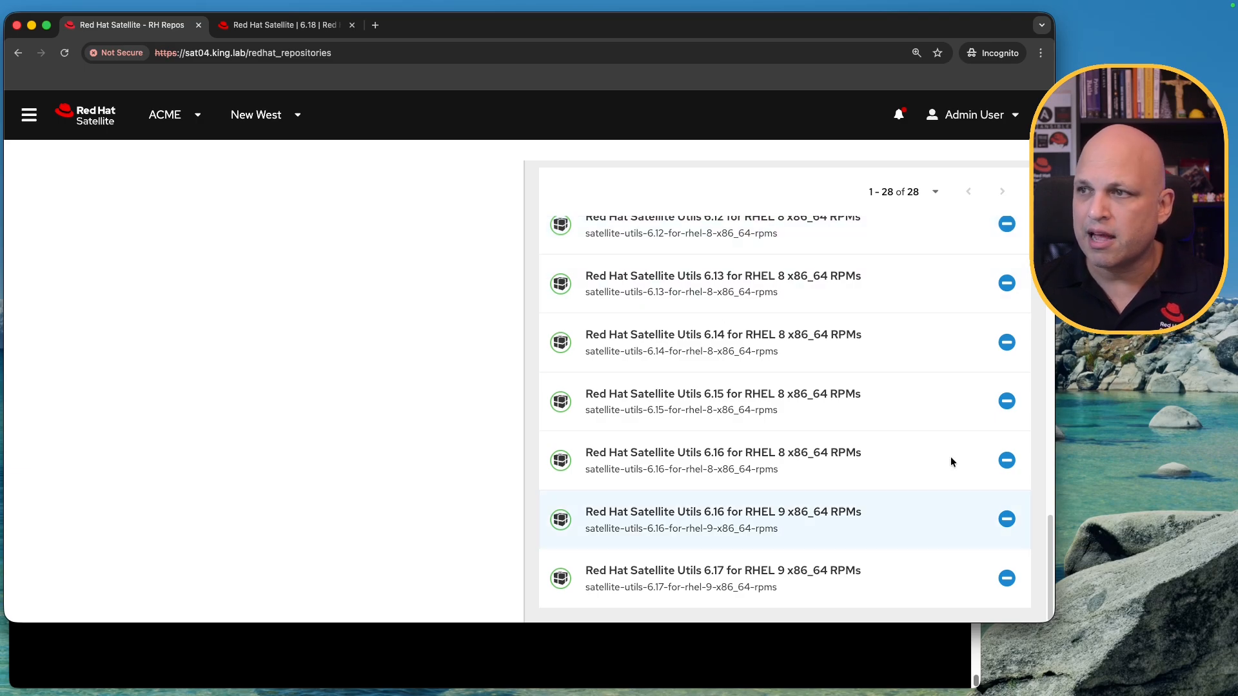
scroll(794, 347, "up", 4)
scroll(795, 346, "up", 3)
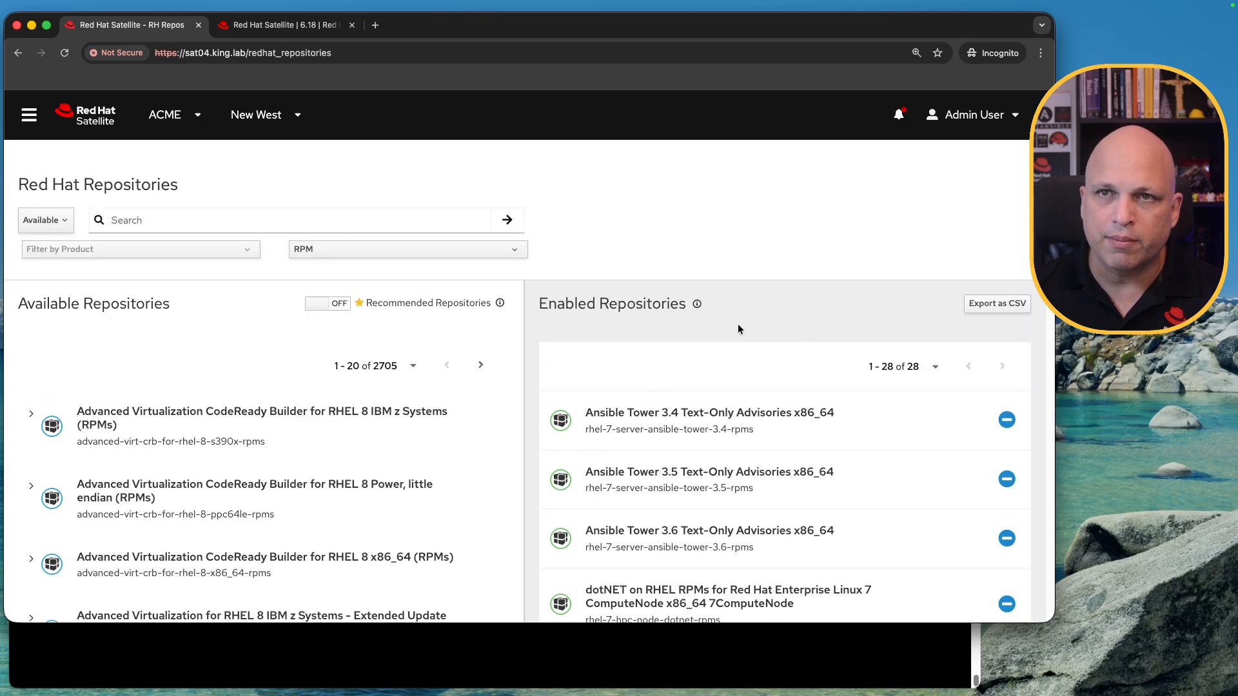
Step: Open the Activation Keys page and examine the content views assigned to the keys, including ccv_rhel10_acme and ccv_rhel6_acme
left_click(29, 115)
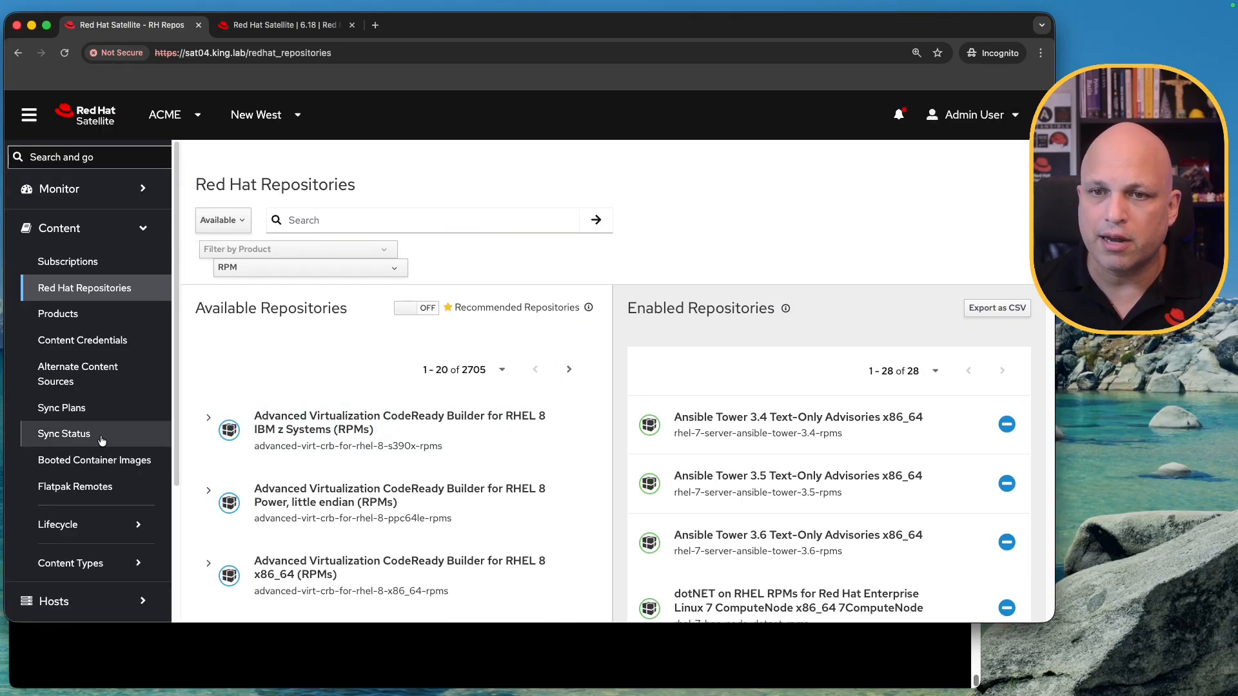
scroll(103, 433, "down", 3)
left_click(92, 338)
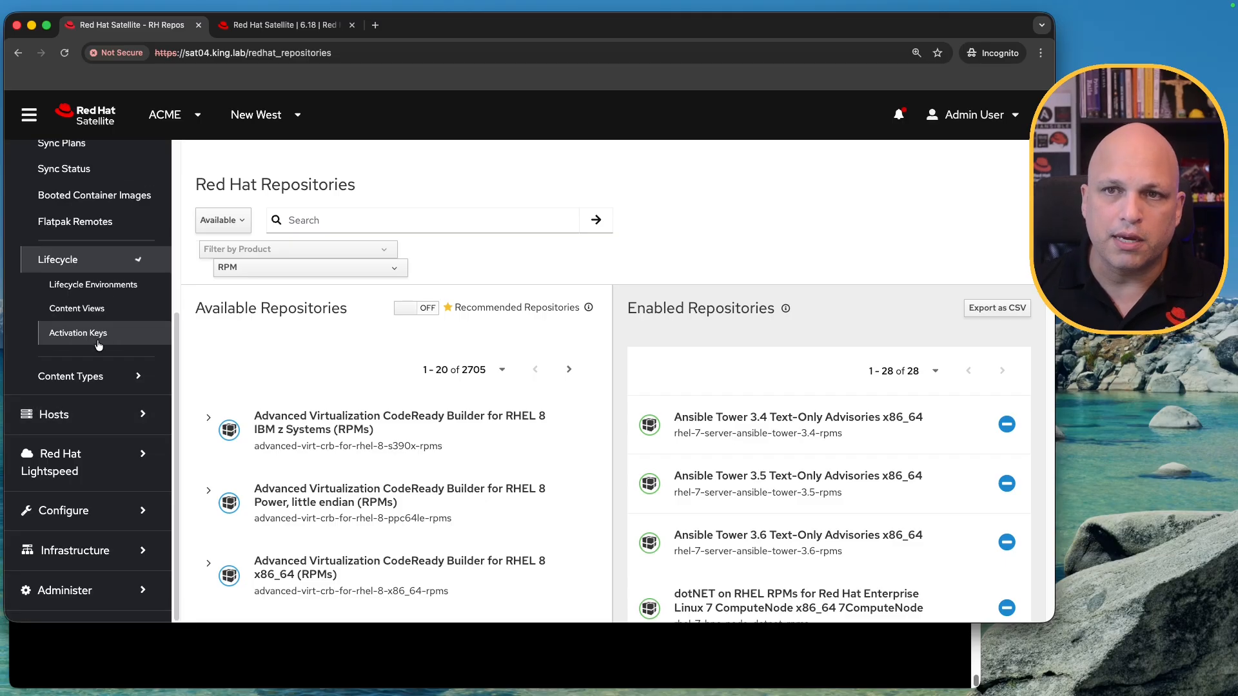
left_click(98, 334)
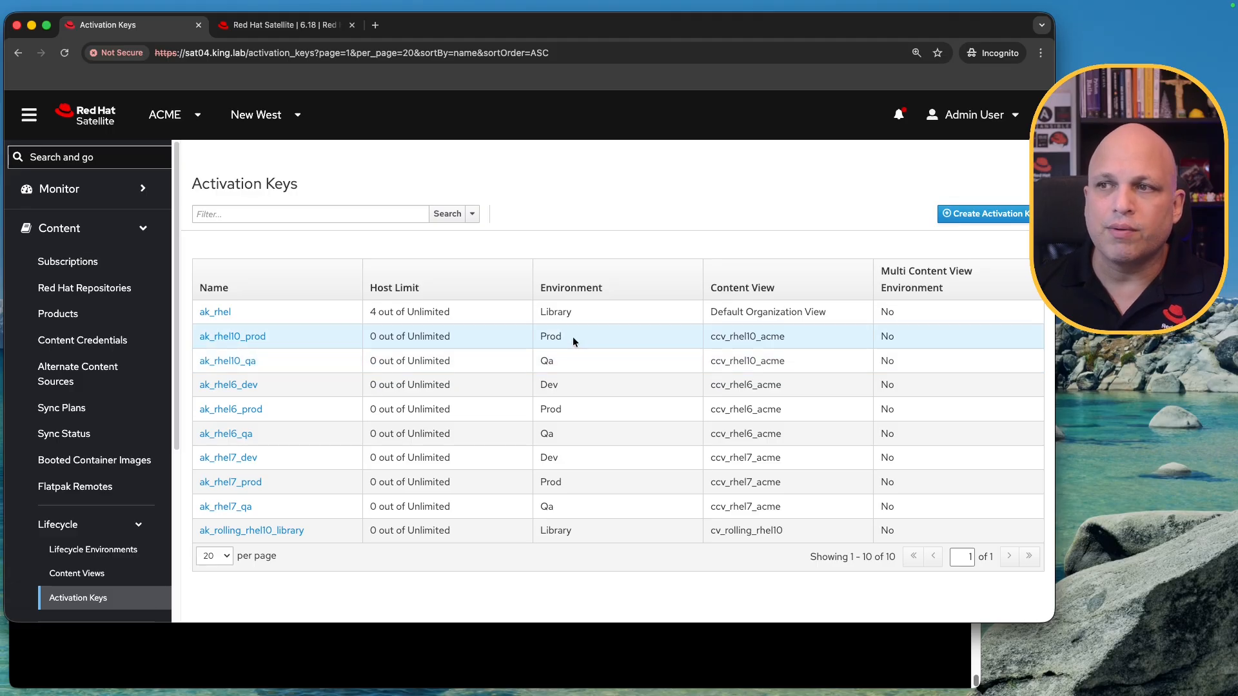
left_click_drag(788, 337, 708, 348)
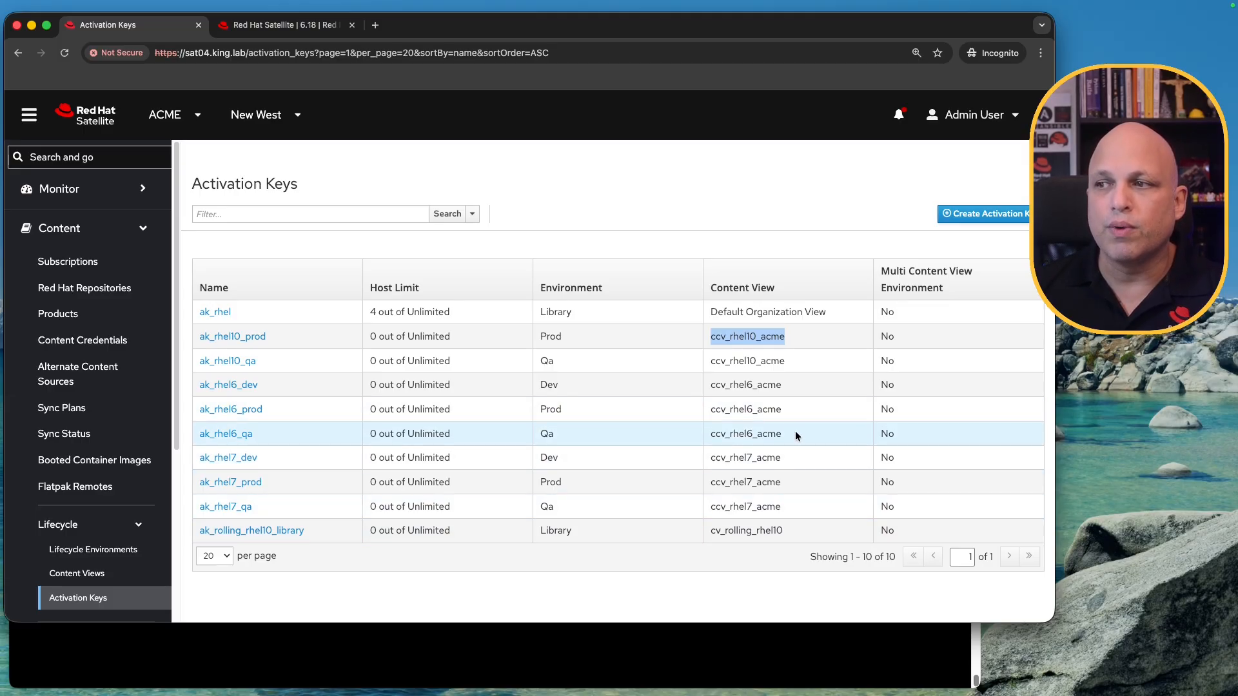
left_click_drag(795, 432, 639, 426)
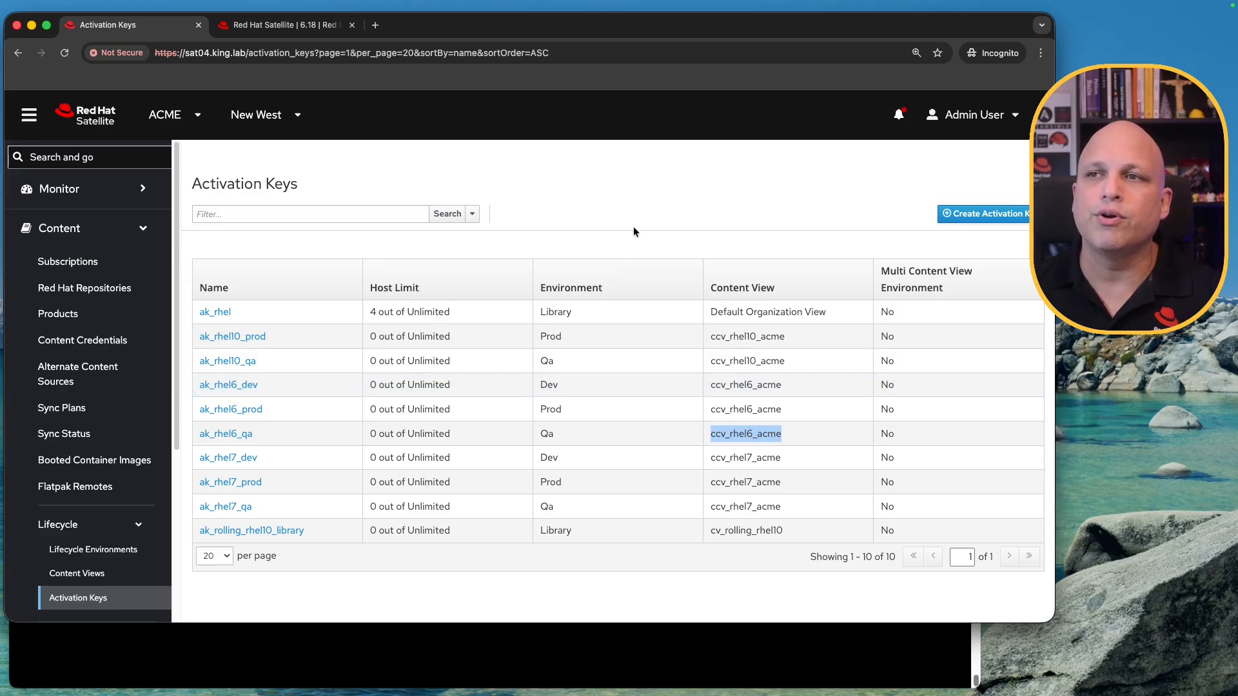
left_click(640, 202)
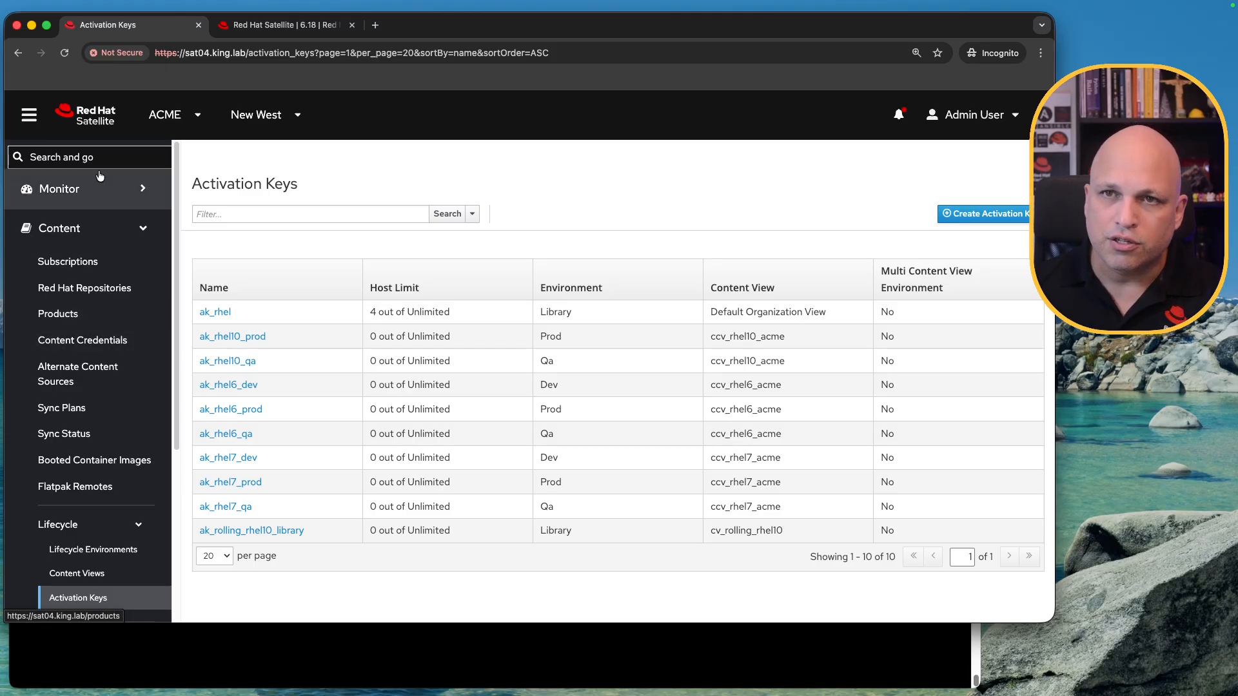
Step: Return to the Red Hat Repositories page and disable the Ansible Tower 3.4 Text-Only Advisories x86_64 repository
scroll(100, 446, "down", 2)
scroll(102, 441, "up", 2)
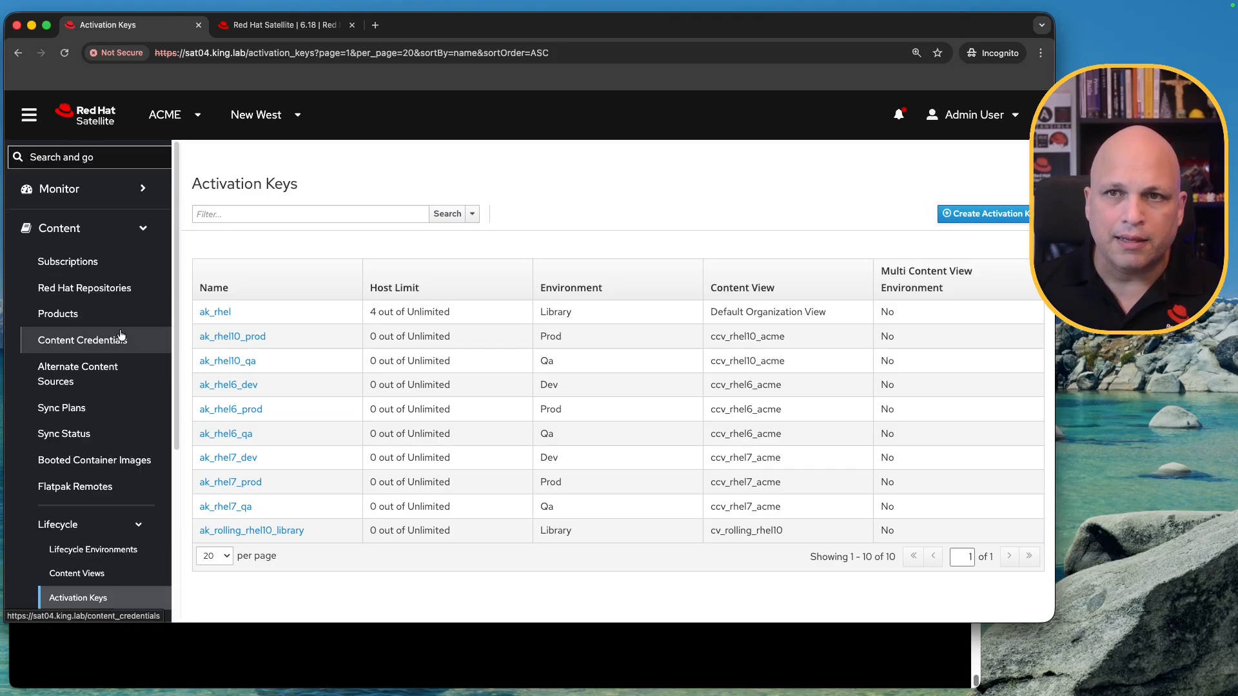
left_click(98, 292)
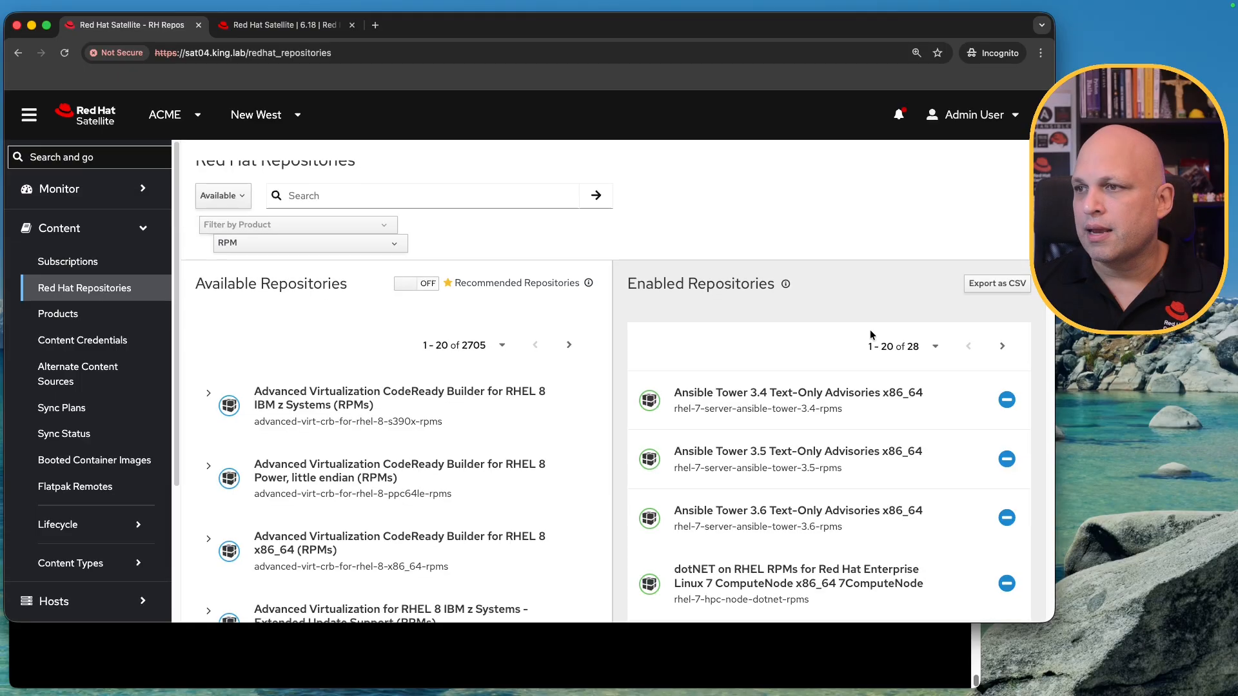
left_click(1008, 402)
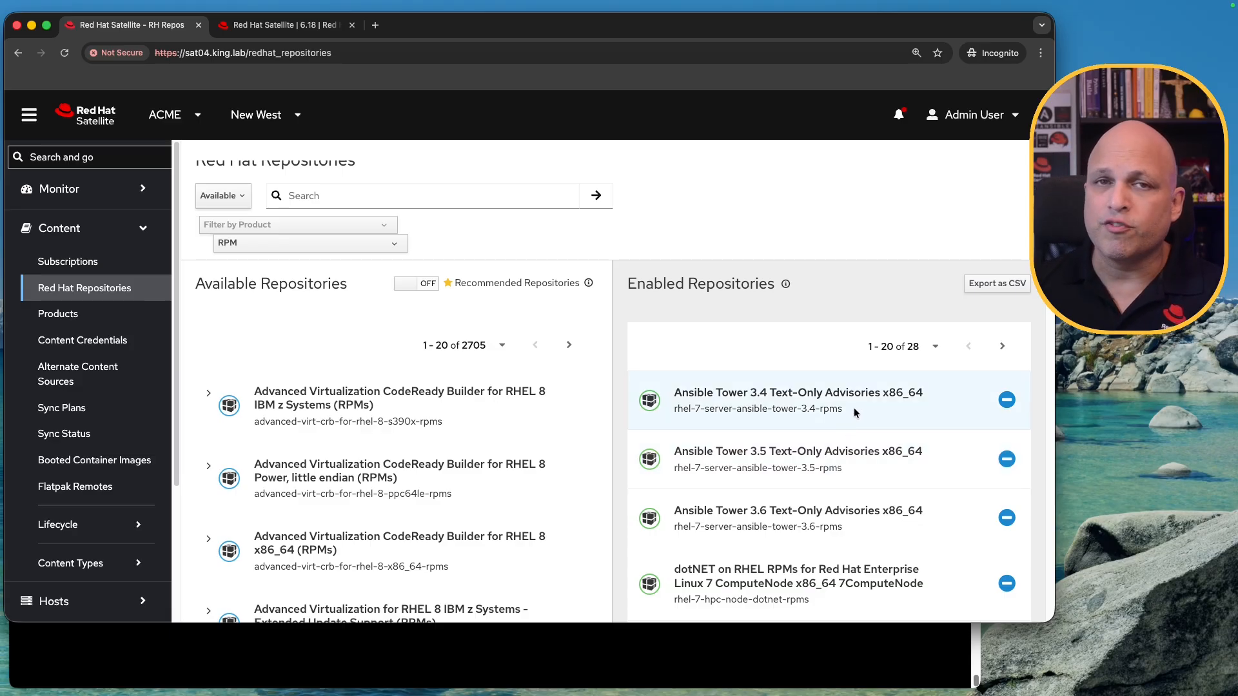
left_click_drag(705, 409, 672, 405)
left_click(699, 420)
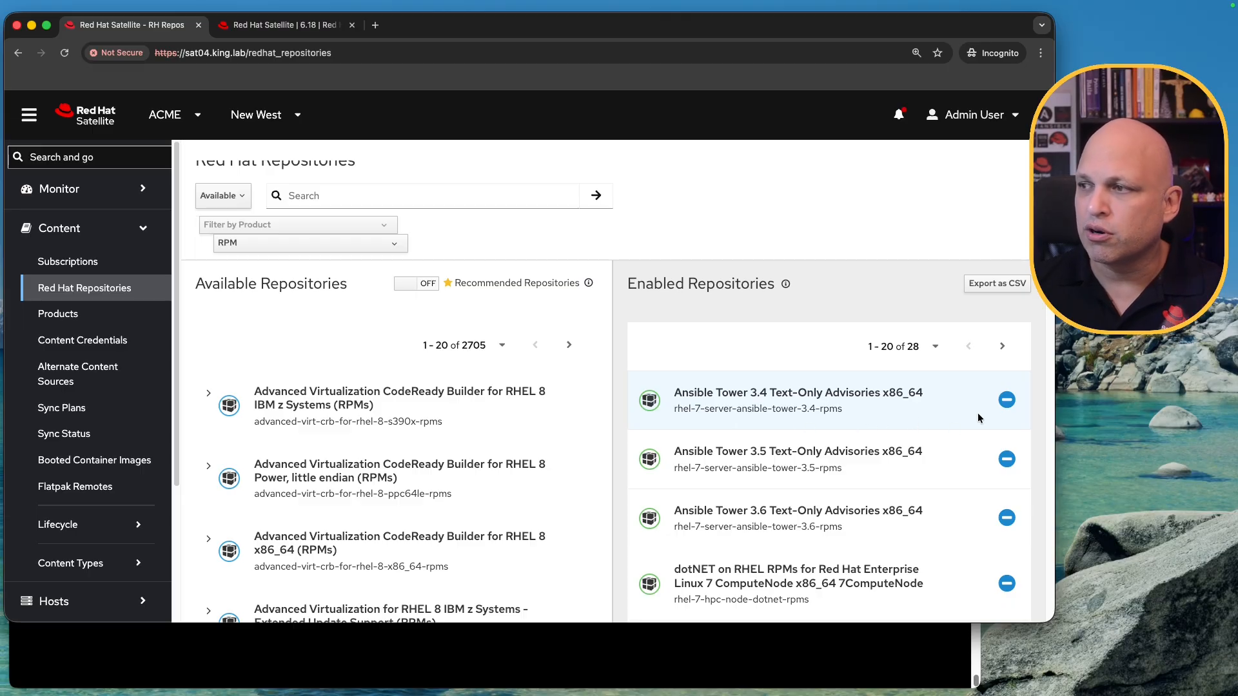
left_click(1007, 401)
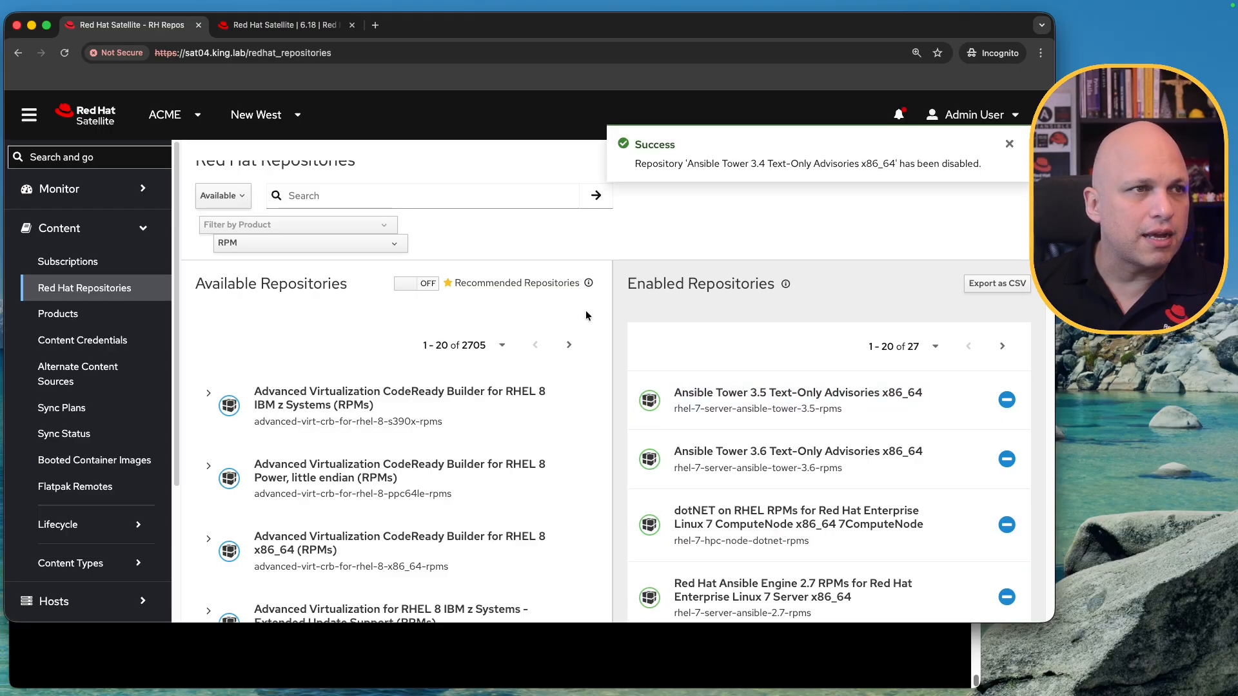
triple_click(682, 163)
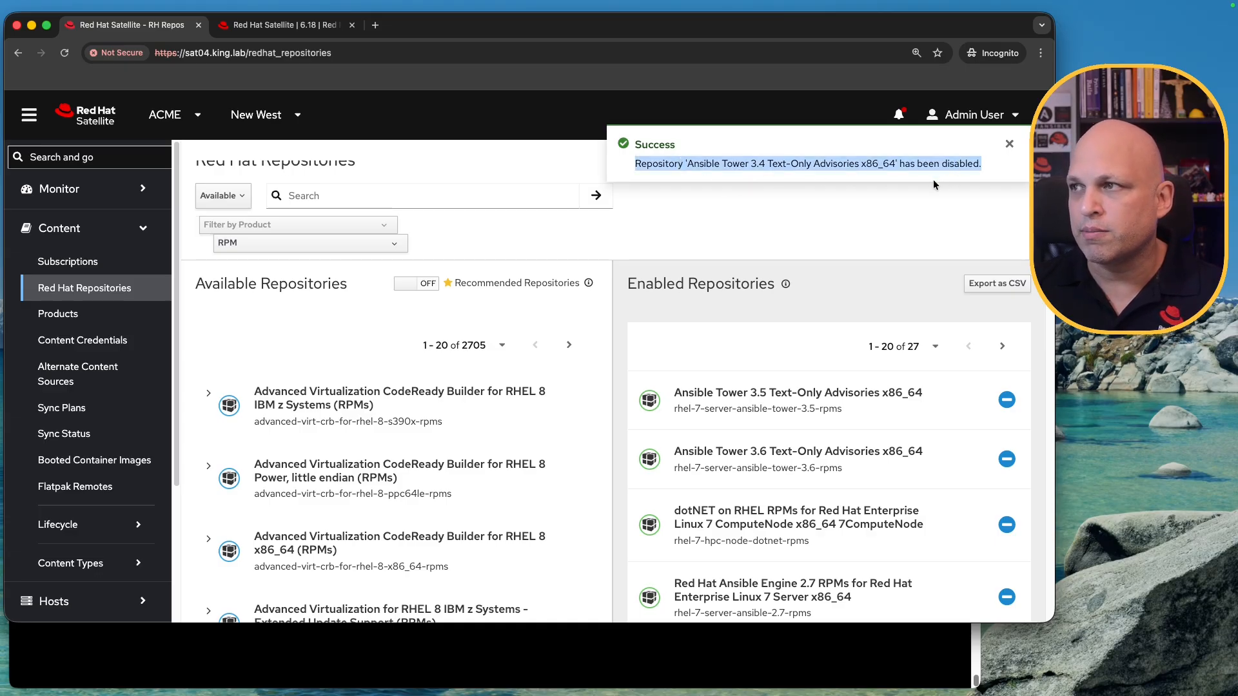
double_click(664, 145)
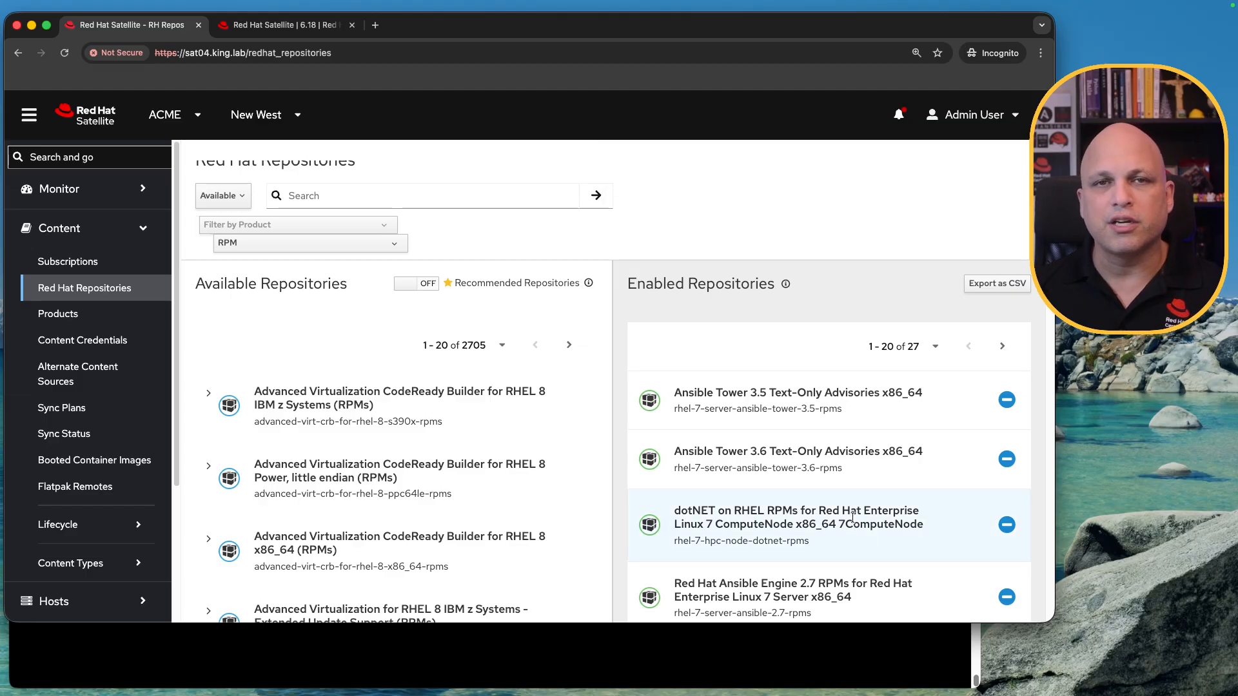
Step: Disable the Ansible Tower 3.5 and 3.6 Text-Only Advisories, dotNET on RHEL 7 ComputeNode, and Red Hat Ansible Engine 2.7 repositories
scroll(852, 516, "down", 3)
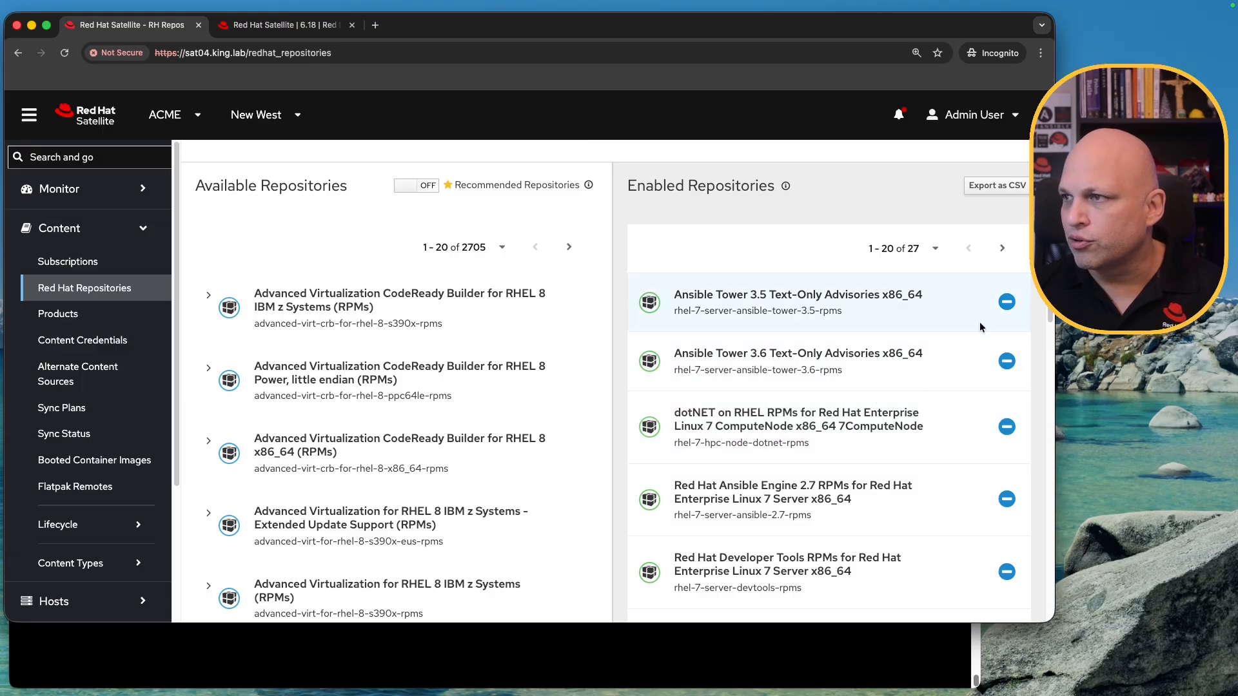
left_click(1007, 303)
left_click(1008, 361)
left_click(1007, 427)
left_click(1008, 499)
scroll(973, 400, "down", 3)
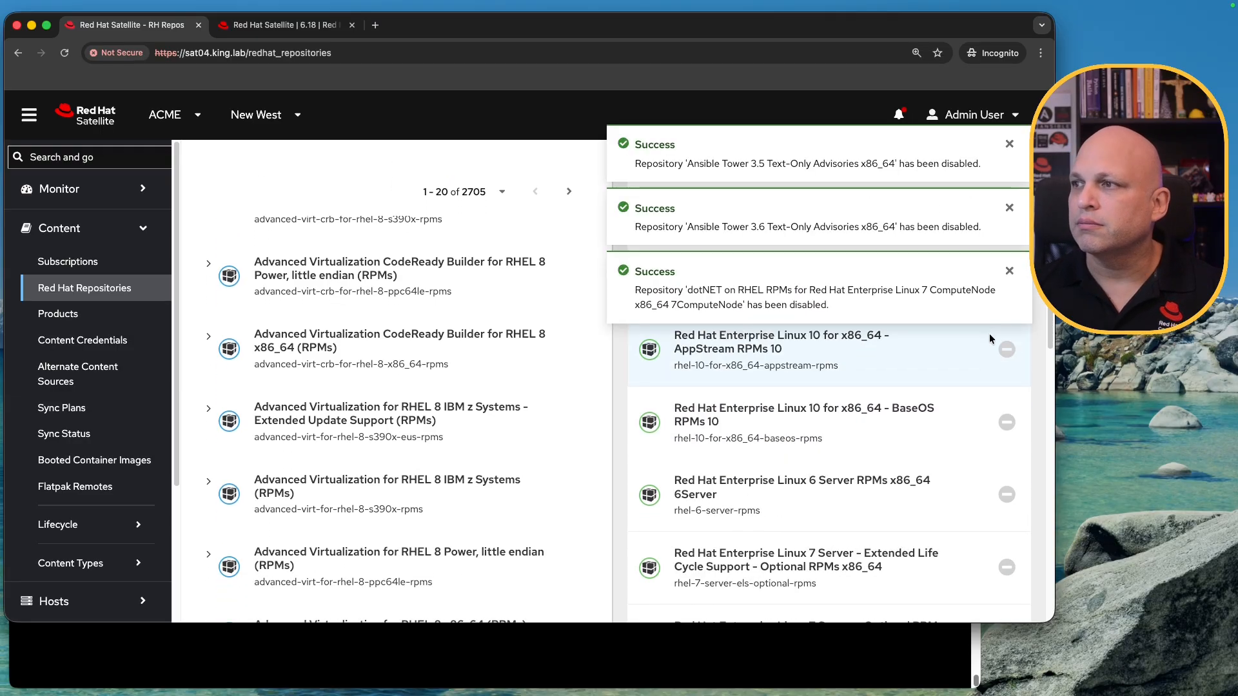
scroll(988, 370, "up", 5)
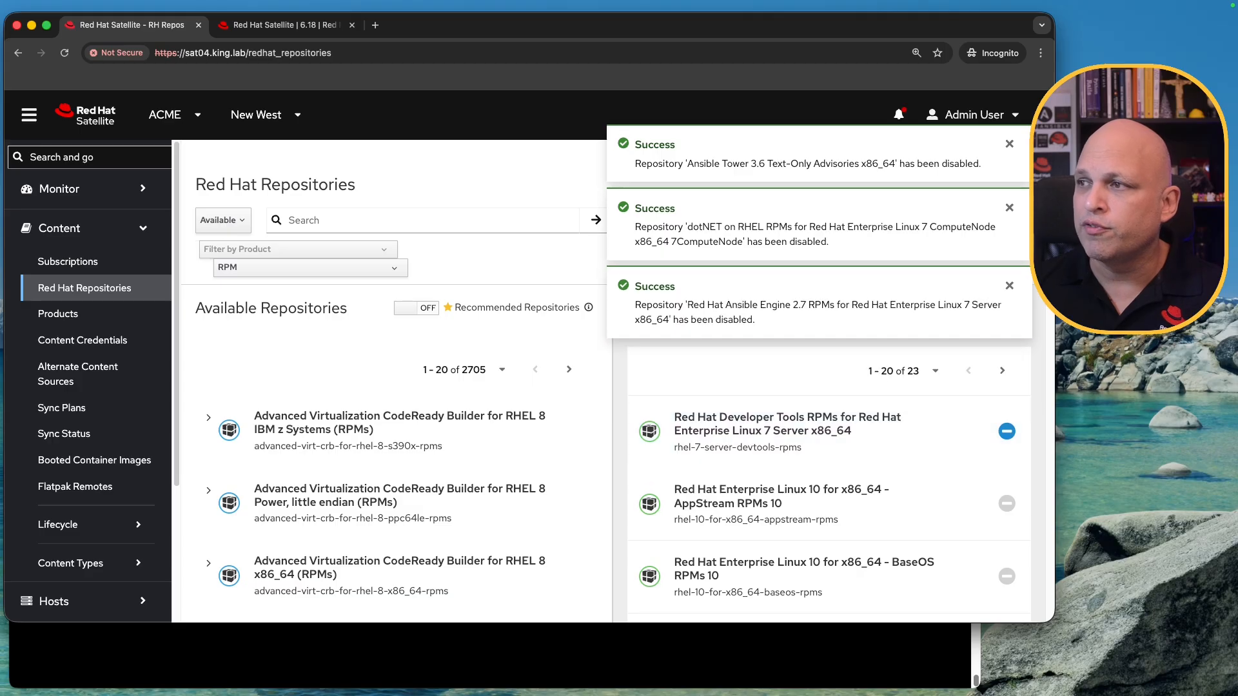
Step: Dismiss the success notifications and show all enabled repositories on a single page
left_click(1010, 287)
left_click(1009, 207)
left_click(1009, 144)
left_click(935, 370)
left_click(935, 333)
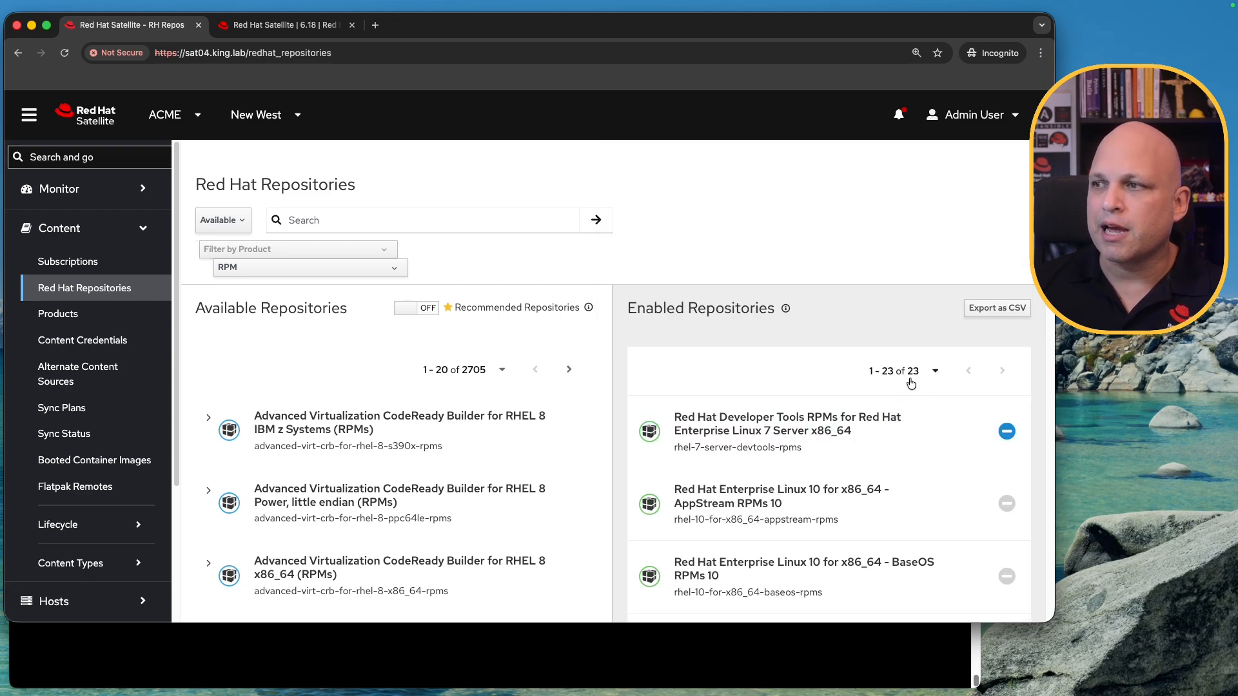
Step: Disable the Satellite Utils 6.17 and 6.16 repositories for RHEL 9 and 6.16, 6.15 and 6.14 for RHEL 8, and dismiss the notifications
scroll(864, 361, "down", 10)
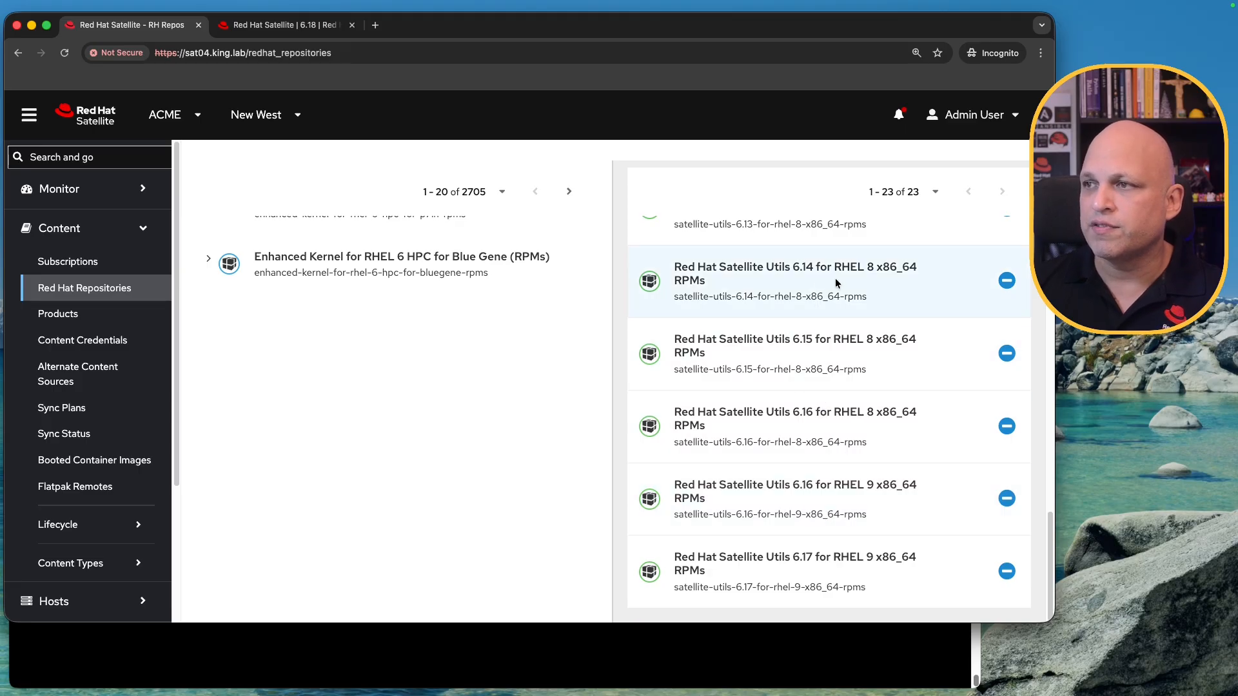
left_click(1007, 572)
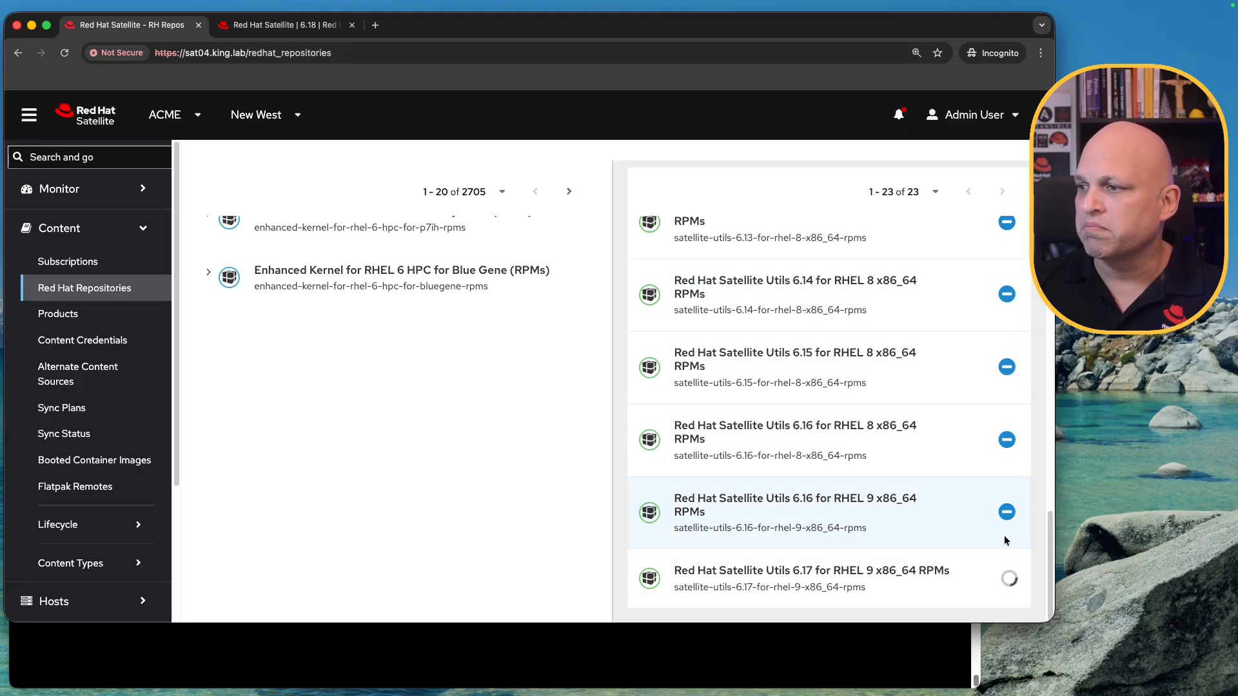
left_click(1007, 513)
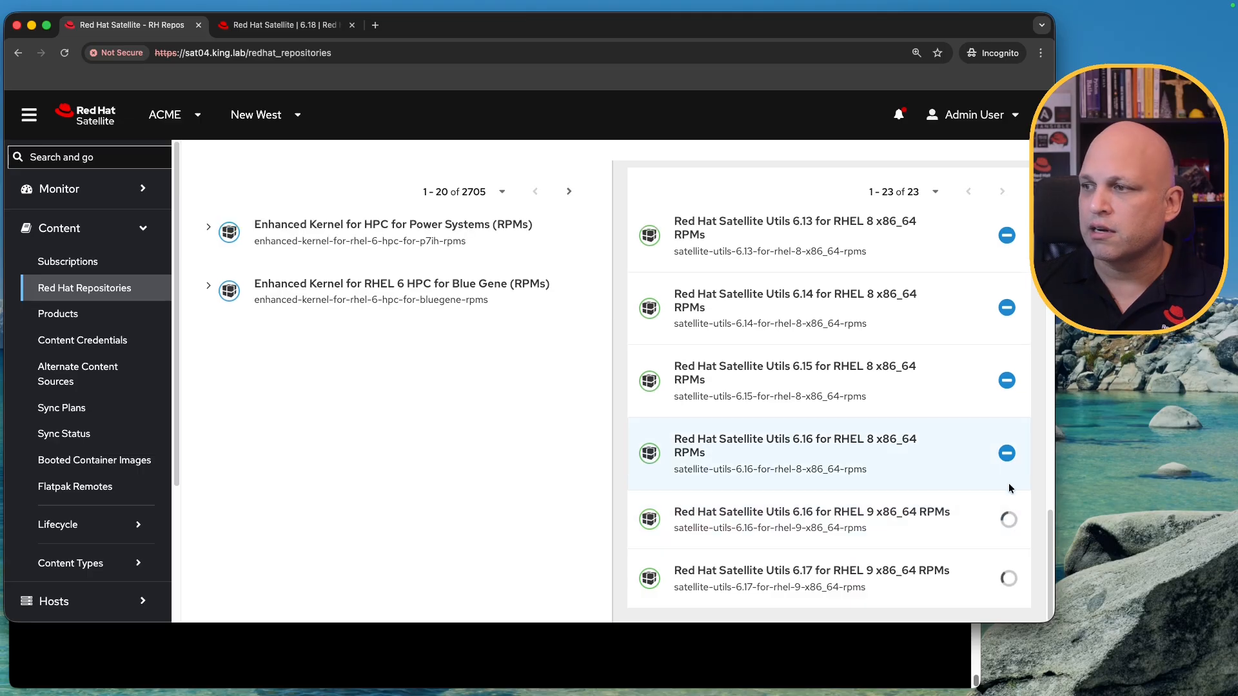
left_click(1006, 450)
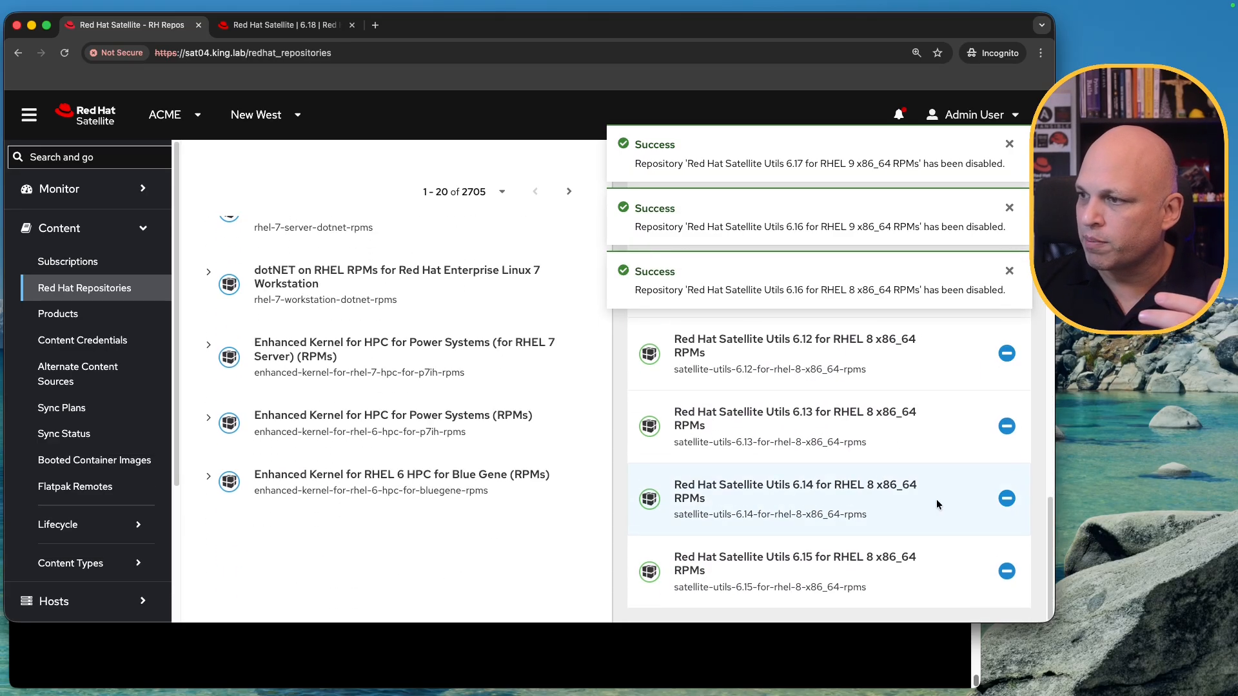
left_click(1007, 571)
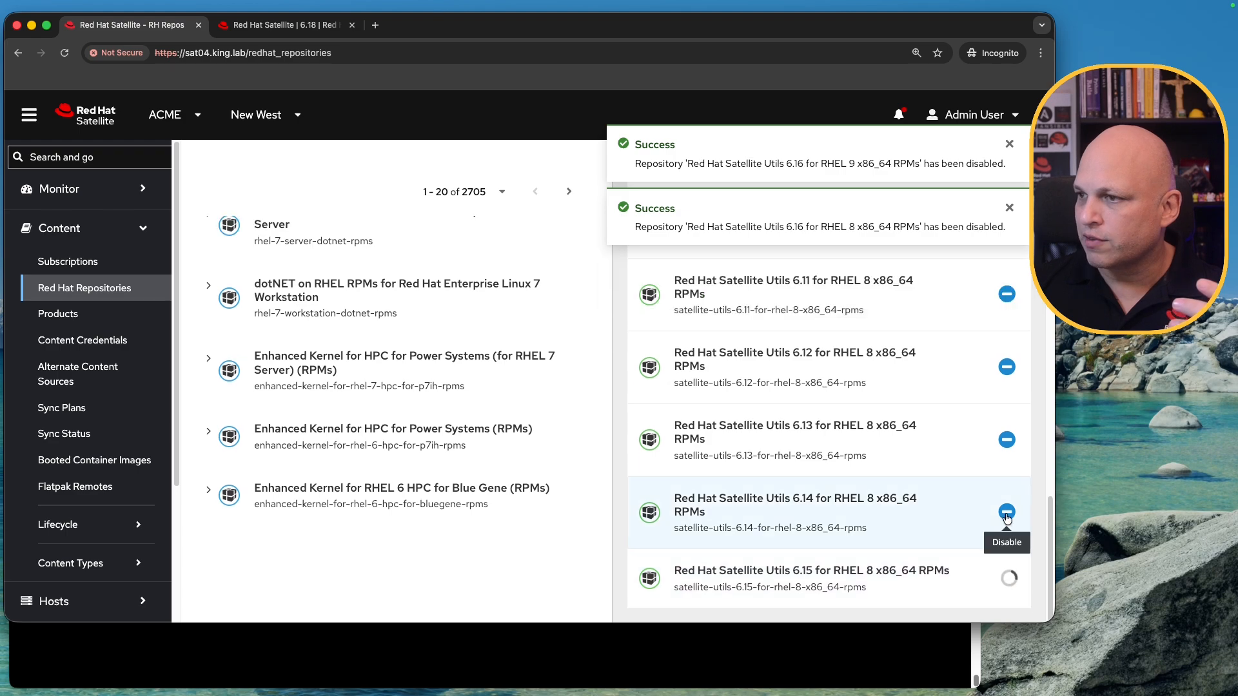
left_click(1004, 511)
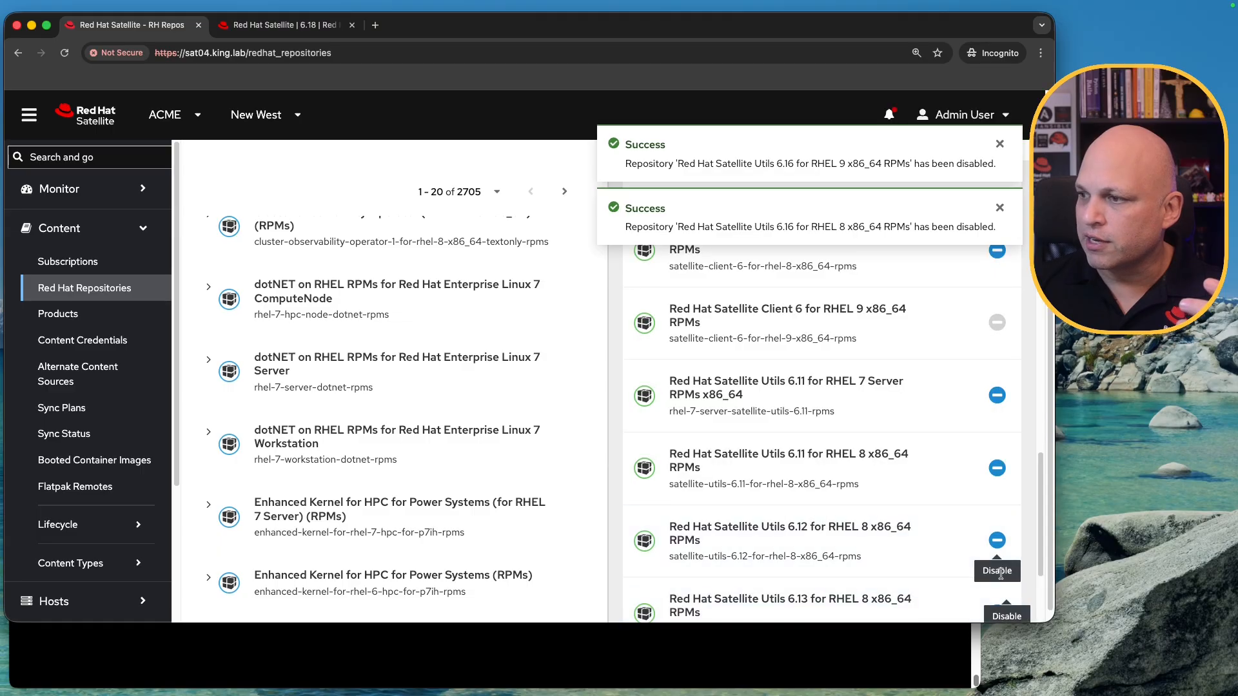
scroll(1030, 590, "down", 1)
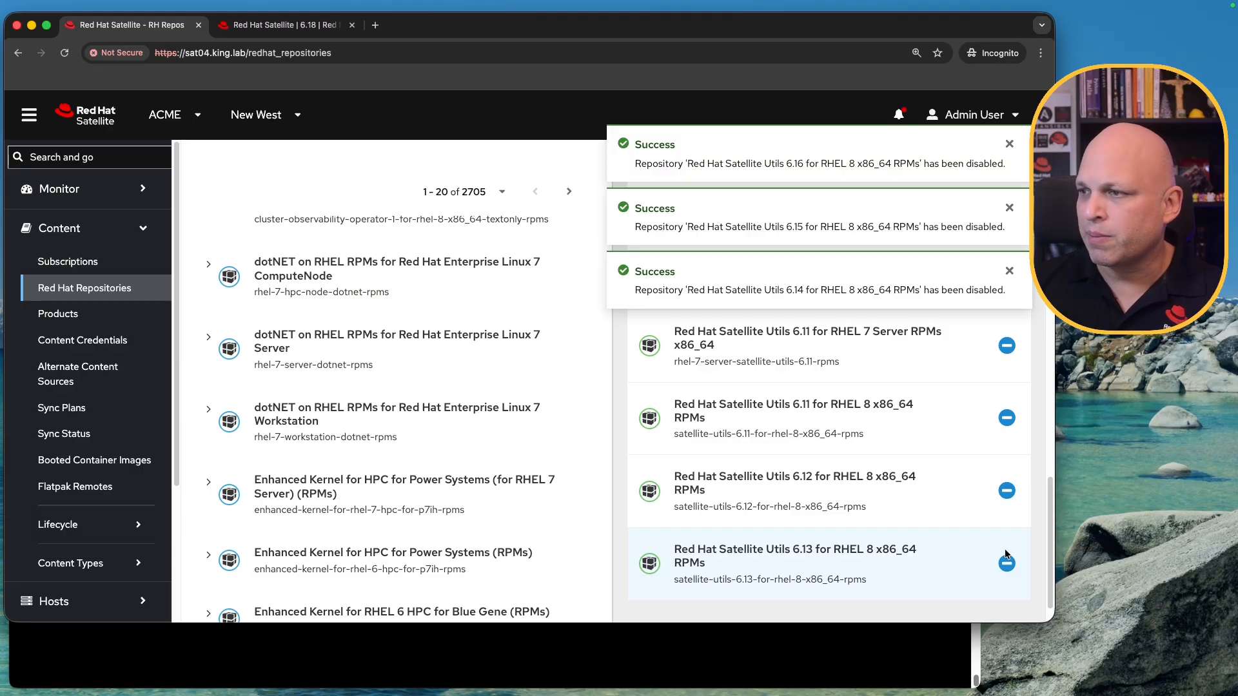
left_click(1009, 144)
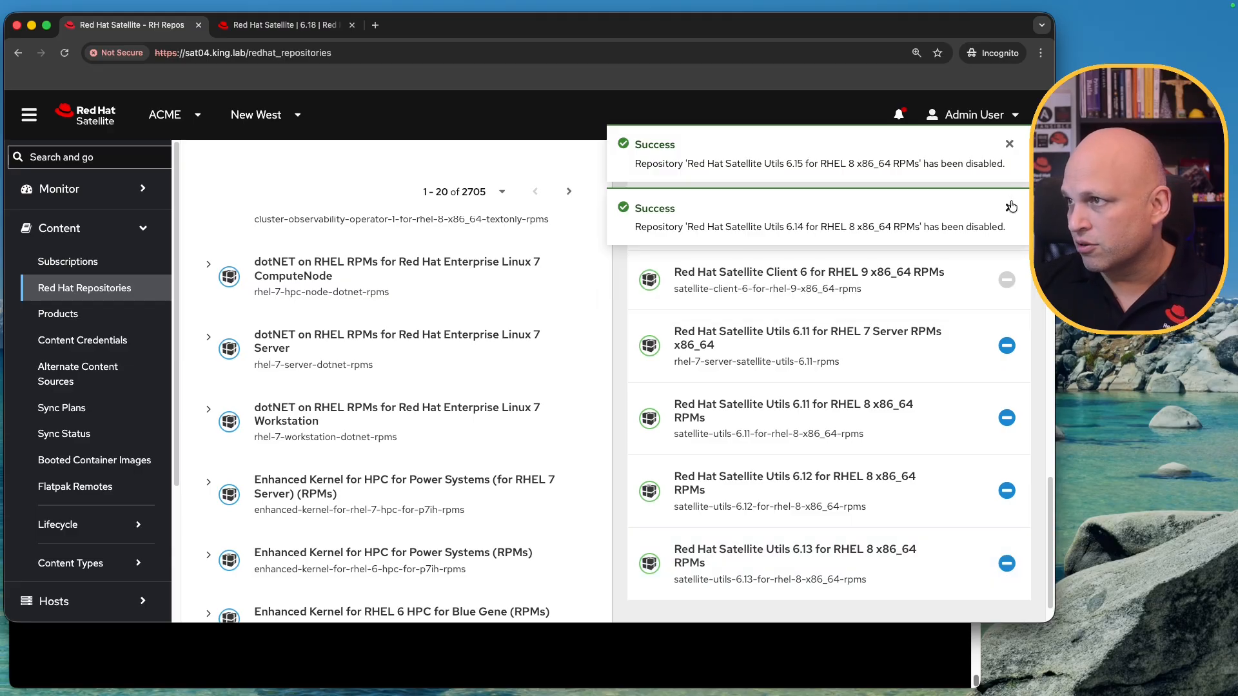
left_click(1011, 207)
left_click(1010, 144)
Step: Disable the Satellite Utils 6.13, 6.12 and 6.11 repositories for RHEL 8 and the 6.11 repository for RHEL 7 Server
scroll(825, 363, "down", 1)
scroll(857, 493, "down", 1)
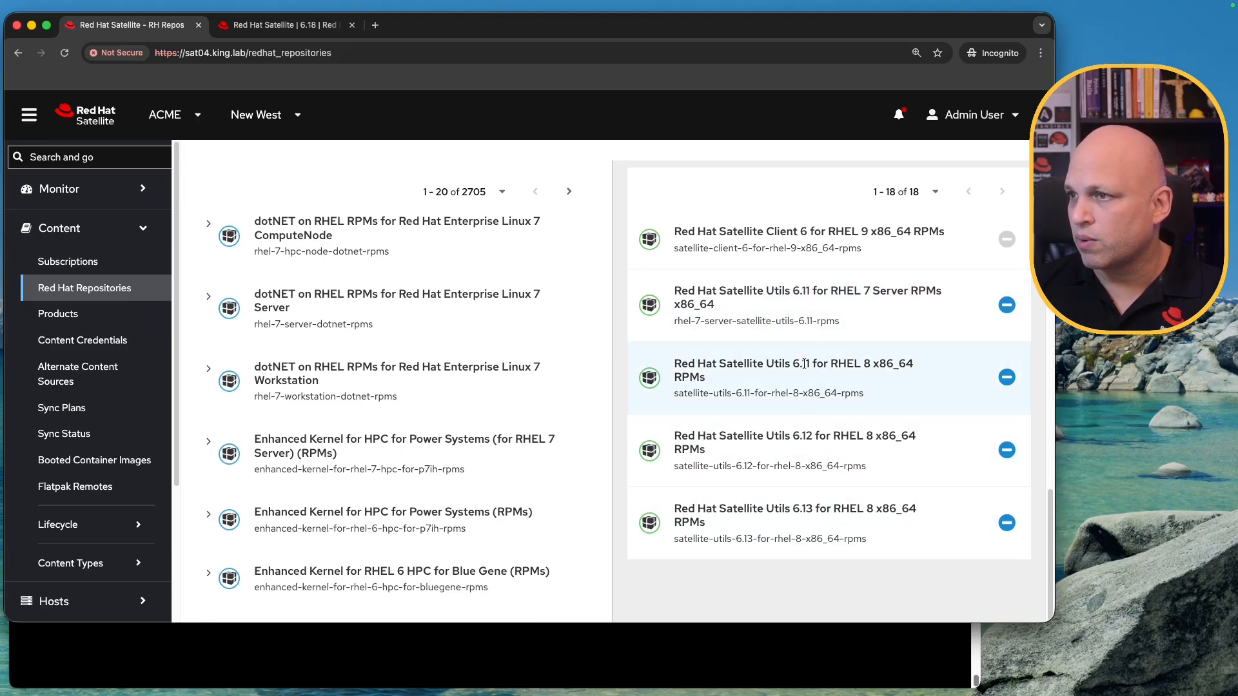
scroll(815, 374, "up", 1)
scroll(814, 378, "up", 2)
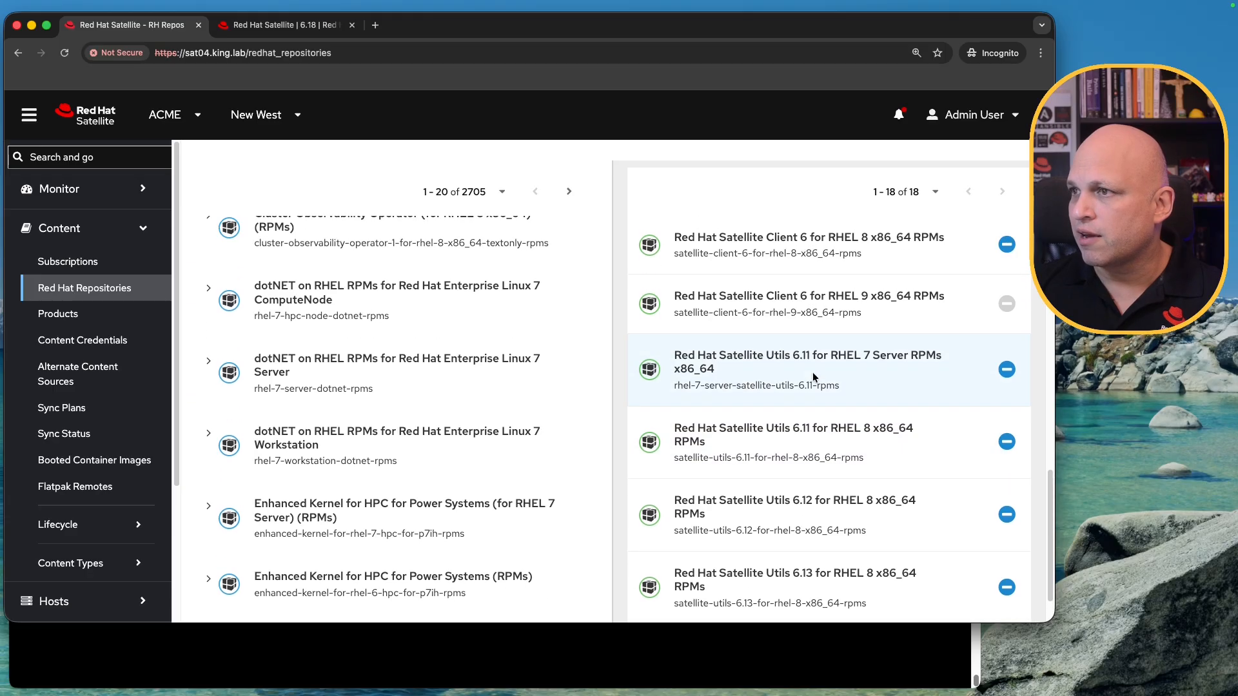
scroll(941, 471, "down", 2)
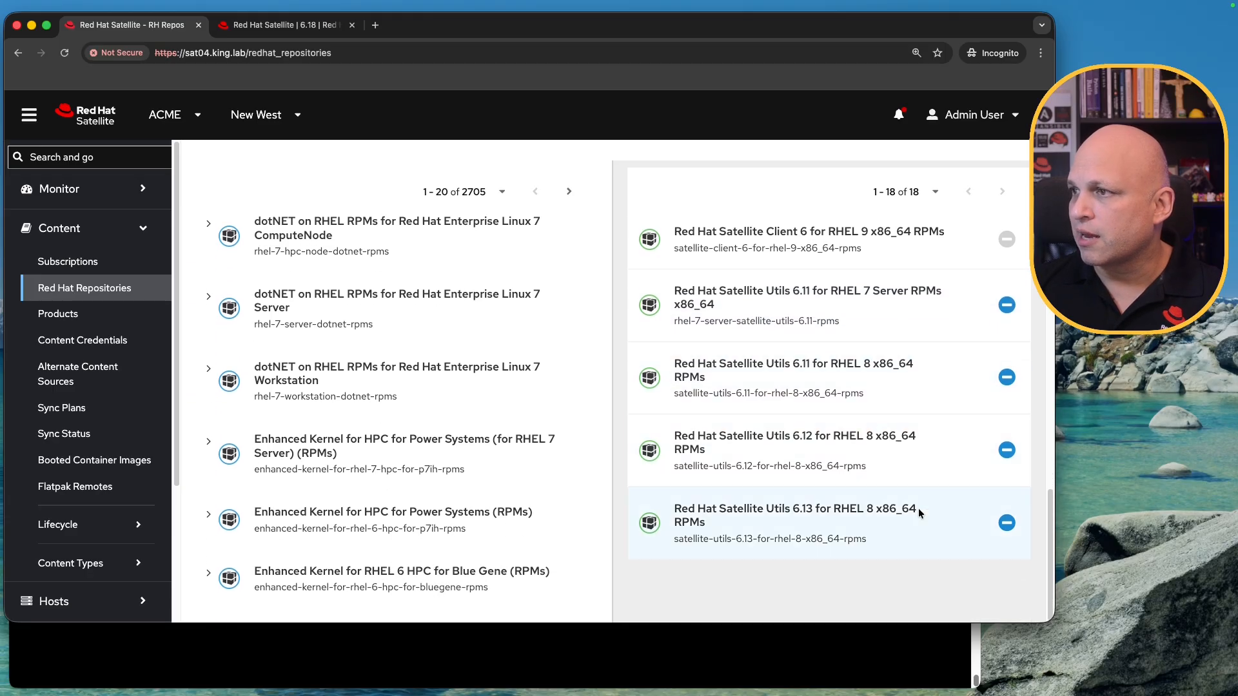
left_click(1006, 523)
left_click(1007, 448)
left_click(1009, 370)
left_click(1007, 305)
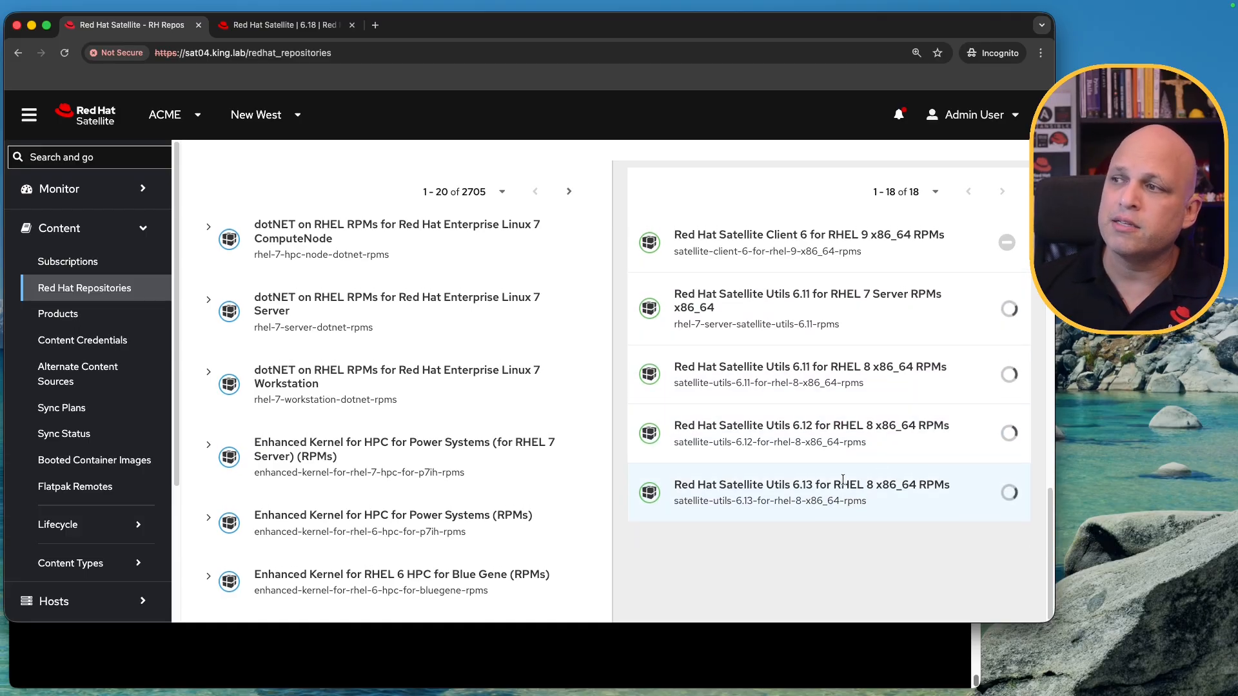
Step: Review the enabled Satellite Client 6 for RHEL 8 repository and the RHEL 8 AppStream and BaseOS repositories
scroll(844, 496, "up", 4)
scroll(869, 461, "up", 1)
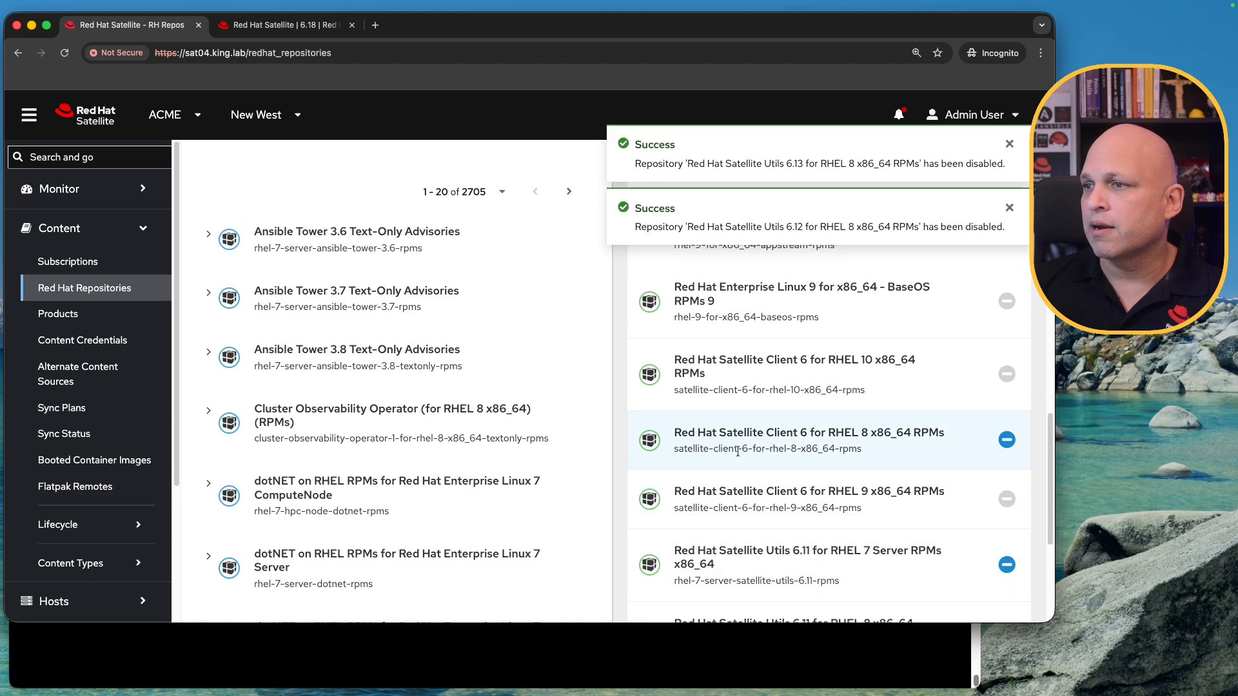
scroll(770, 449, "up", 2)
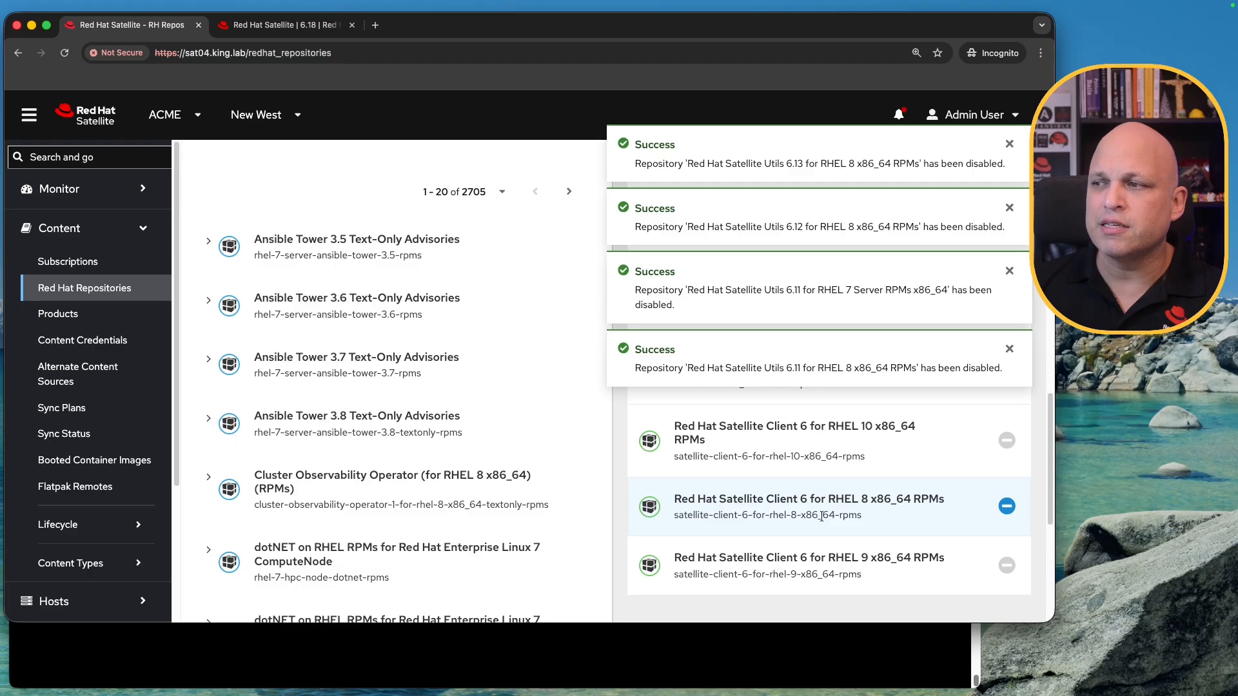
left_click_drag(870, 500, 802, 498)
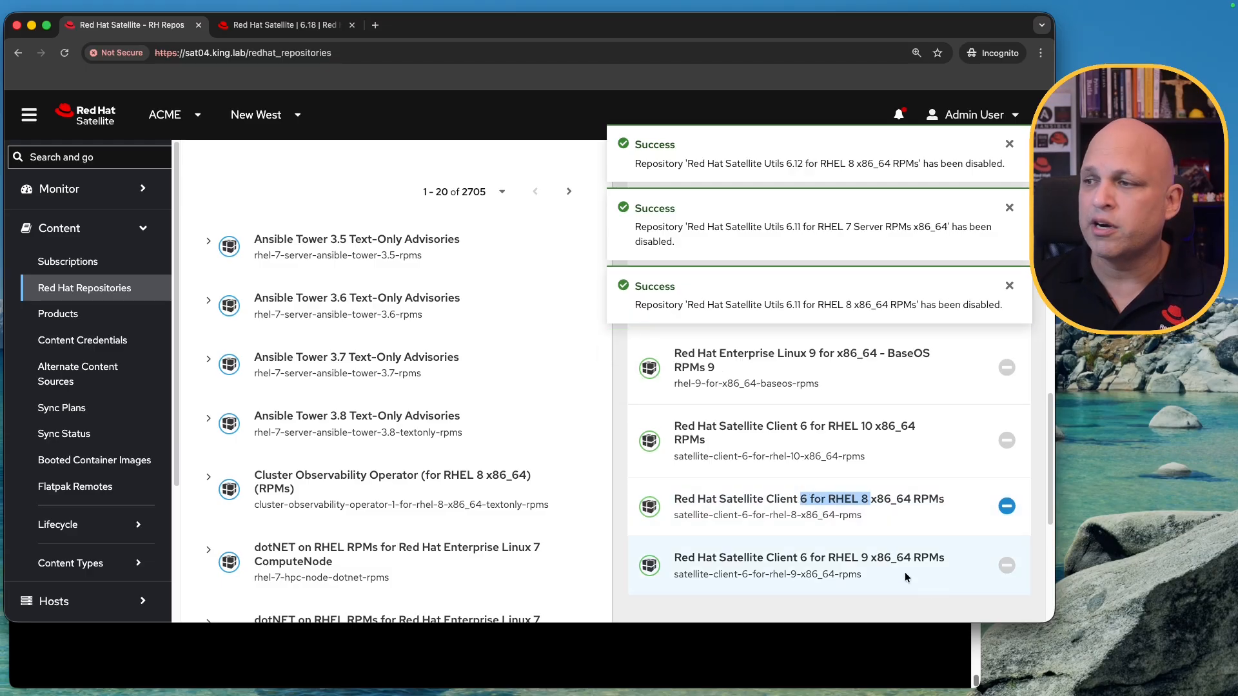
scroll(877, 501, "up", 5)
scroll(877, 501, "up", 2)
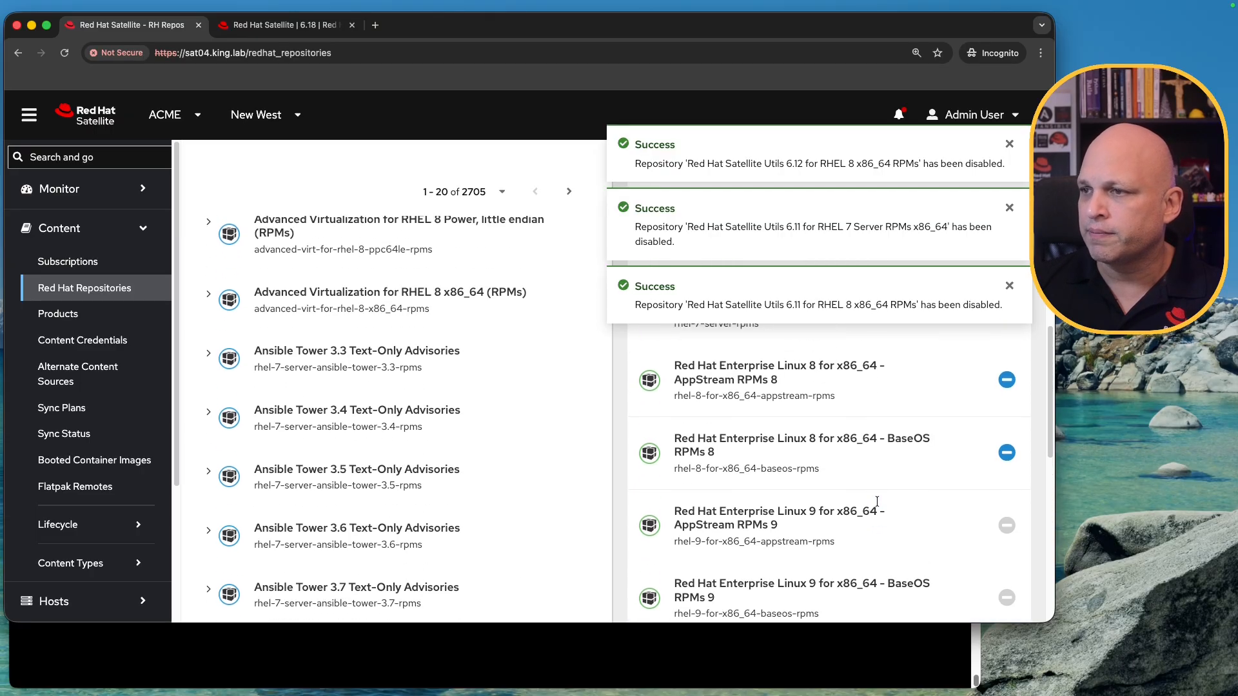
left_click_drag(857, 471, 812, 438)
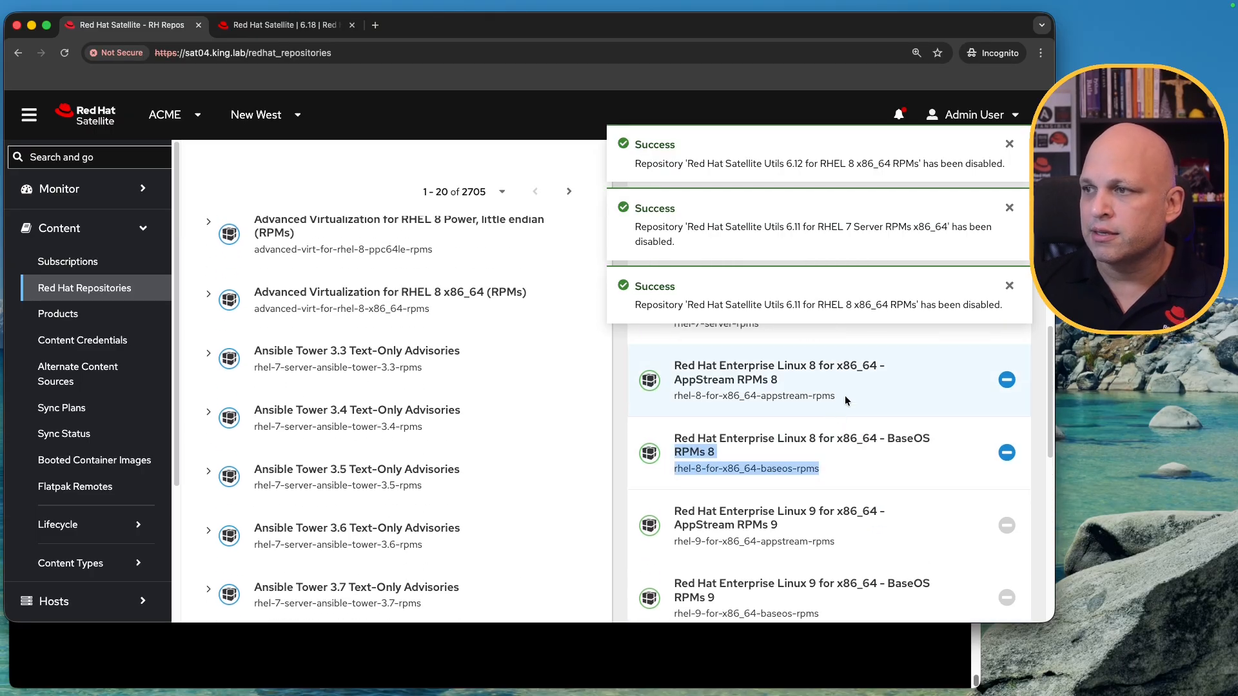
left_click_drag(845, 396, 712, 366)
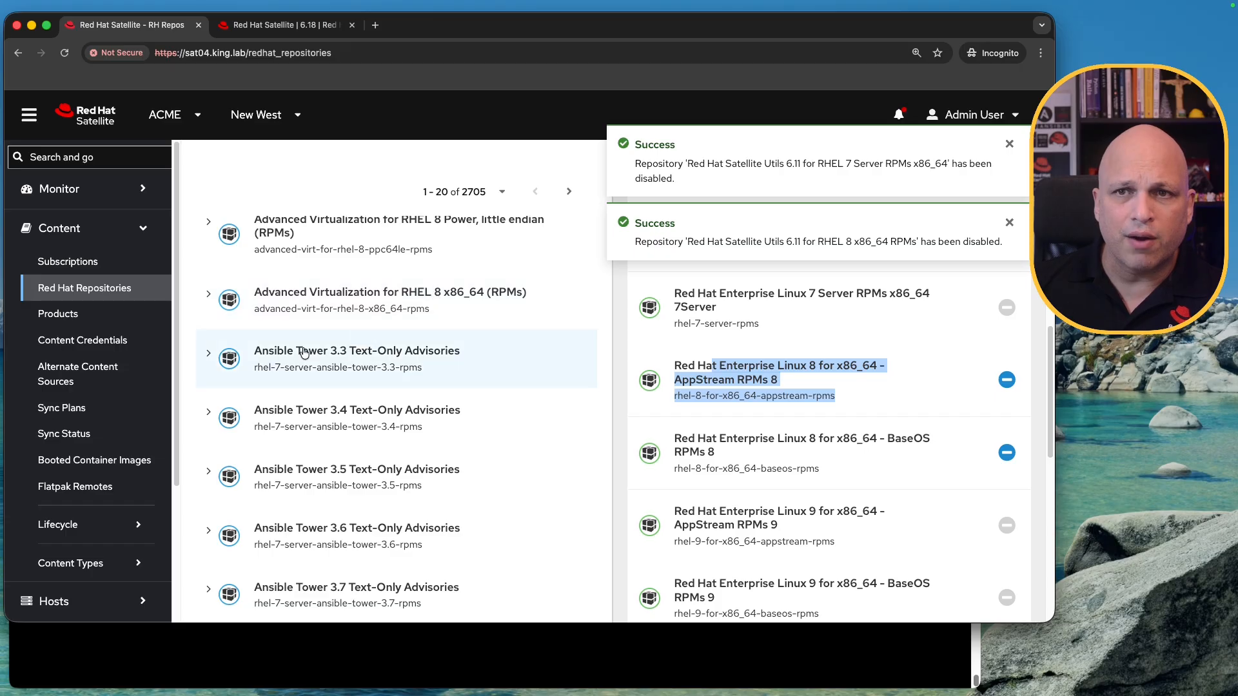
Step: Open the All Hosts page in a new browser tab and view the details of sat04-node01-rhel8.king.lab
scroll(97, 561, "down", 2)
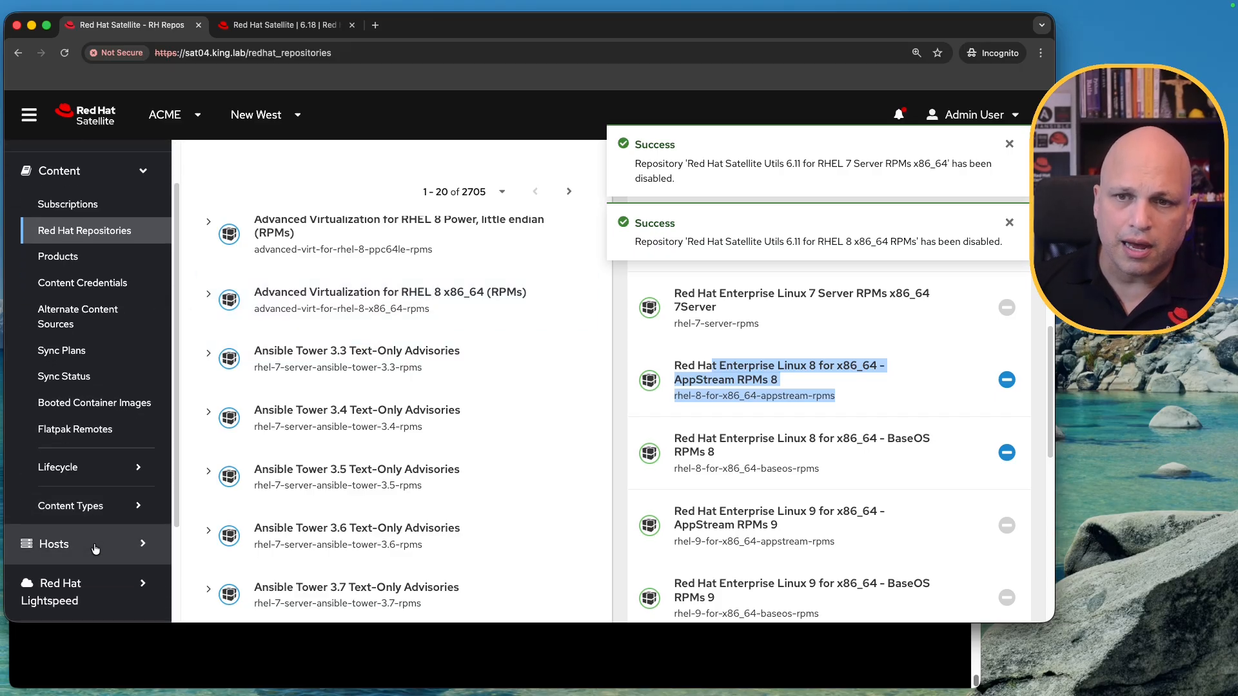
left_click(90, 545)
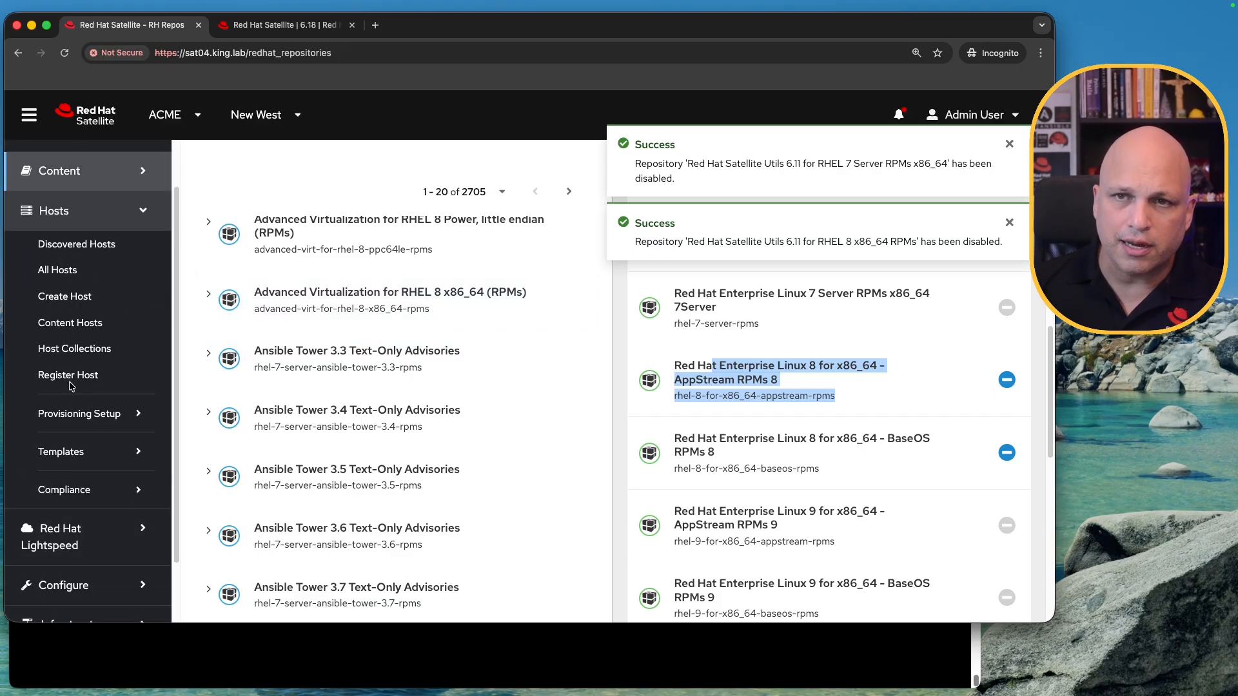
left_click(83, 271, "super")
left_click(293, 25)
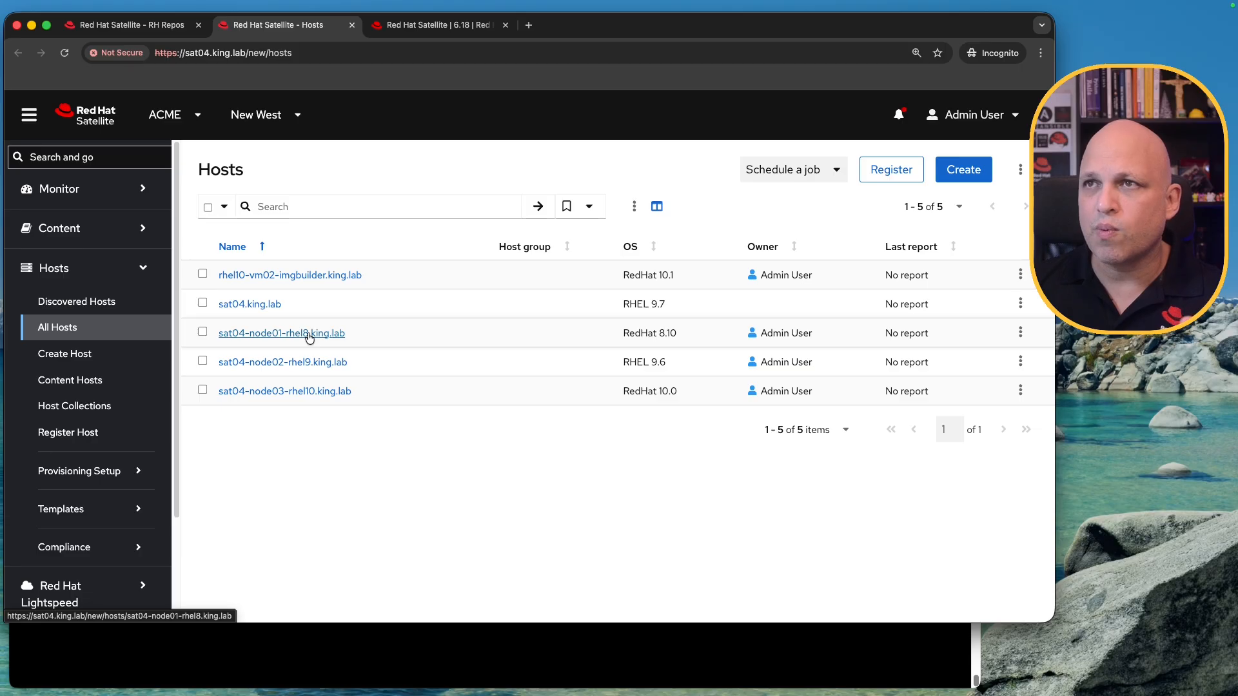
left_click(308, 335)
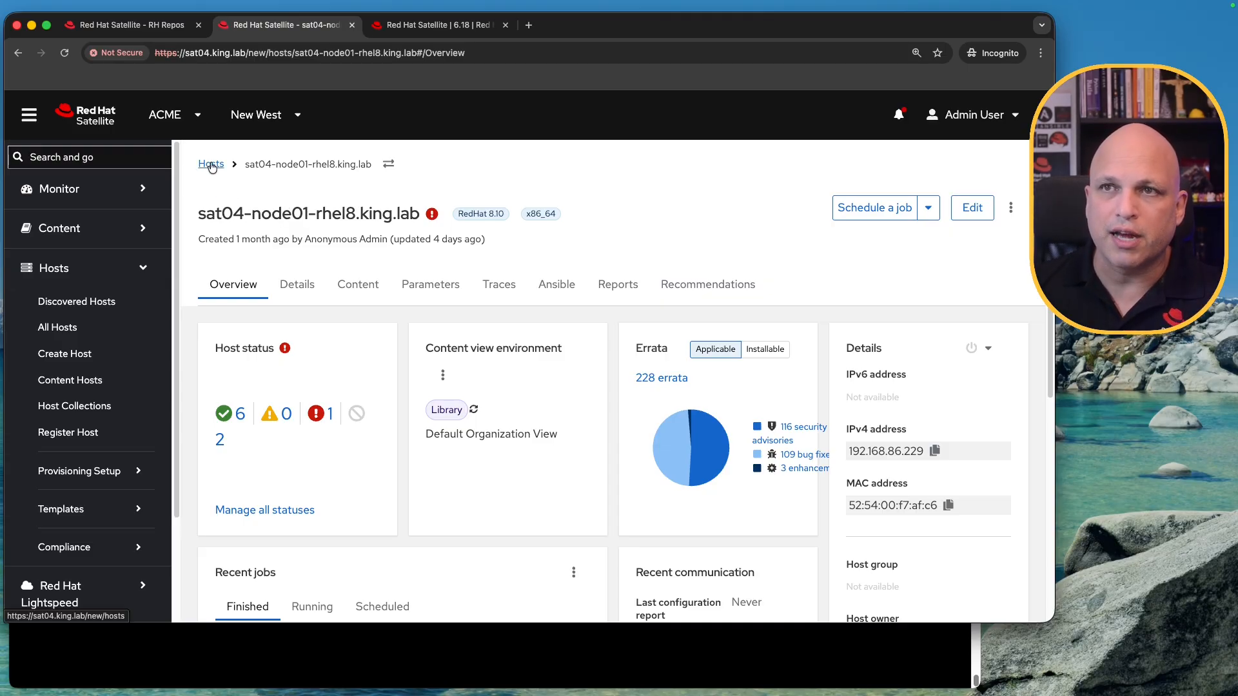
Step: Return to the Red Hat Repositories page, disable the Red Hat Developer Tools RPMs for RHEL 7 Server repository, and dismiss the notification
left_click(171, 28)
scroll(935, 469, "up", 1)
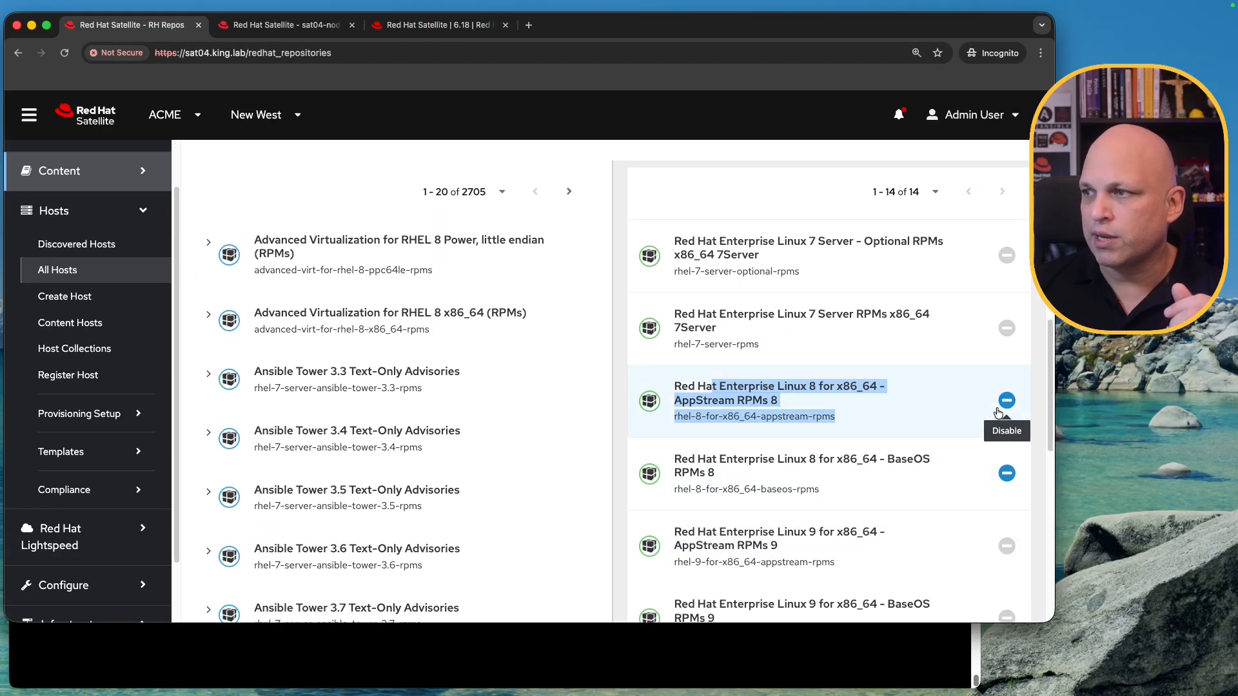
scroll(933, 454, "up", 10)
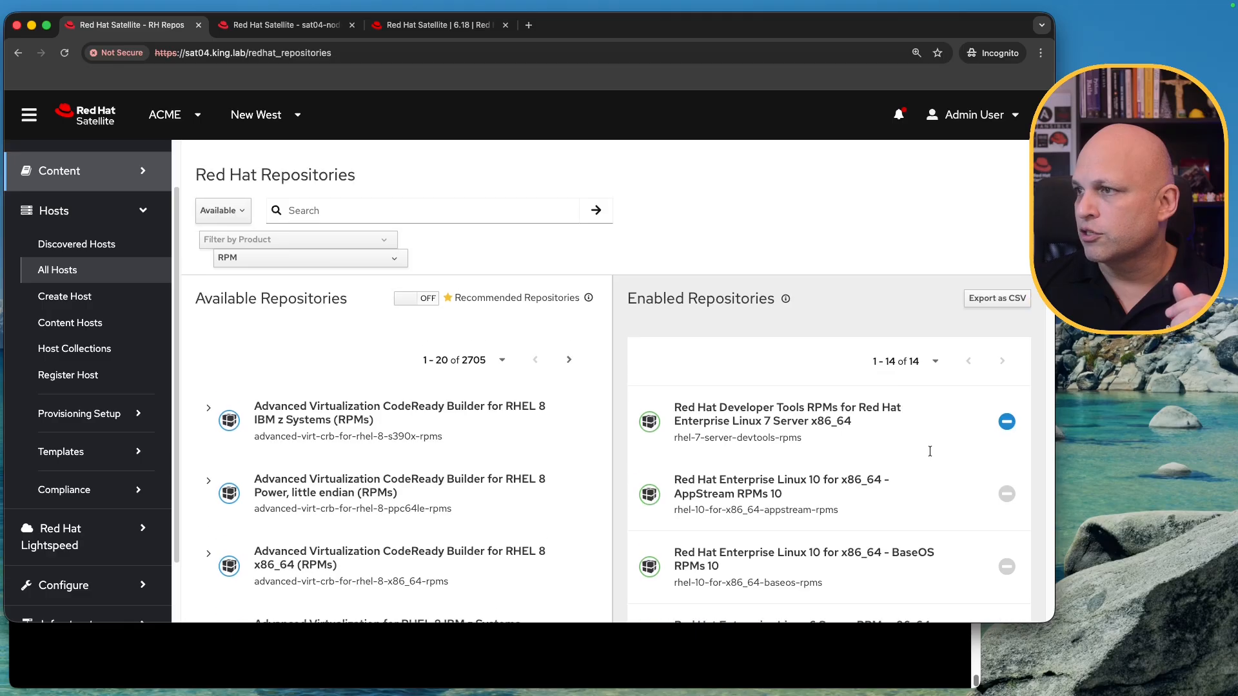
left_click(1005, 425)
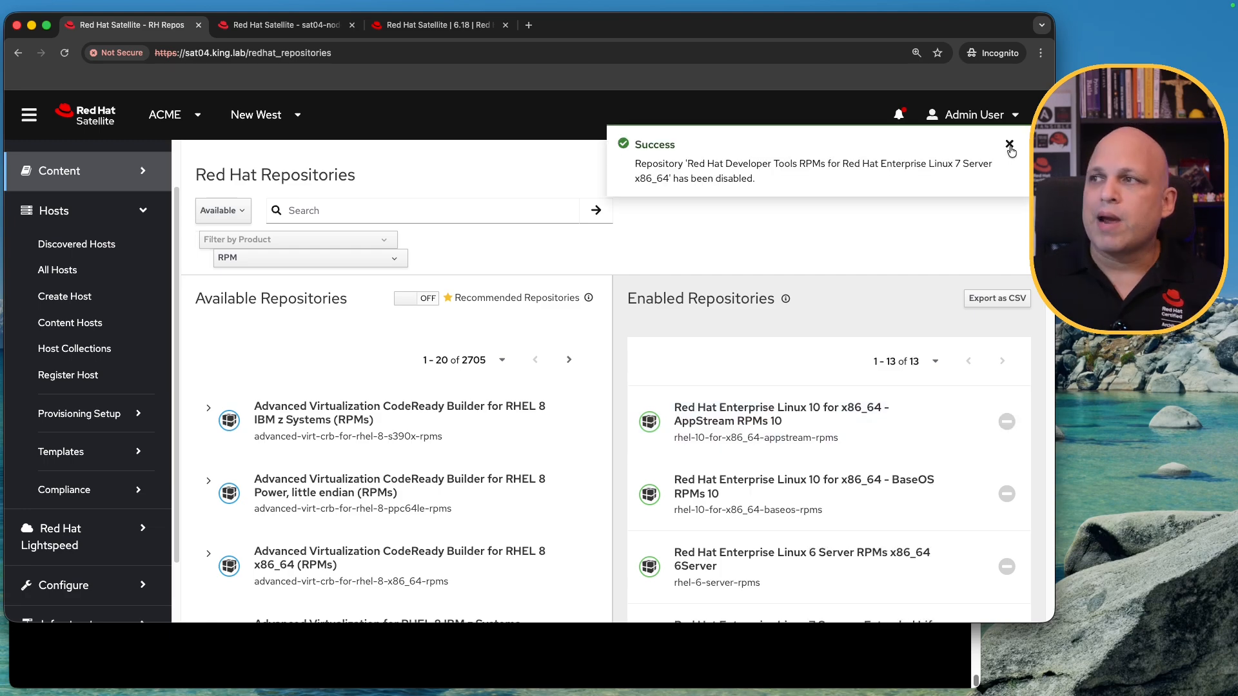
left_click(1010, 144)
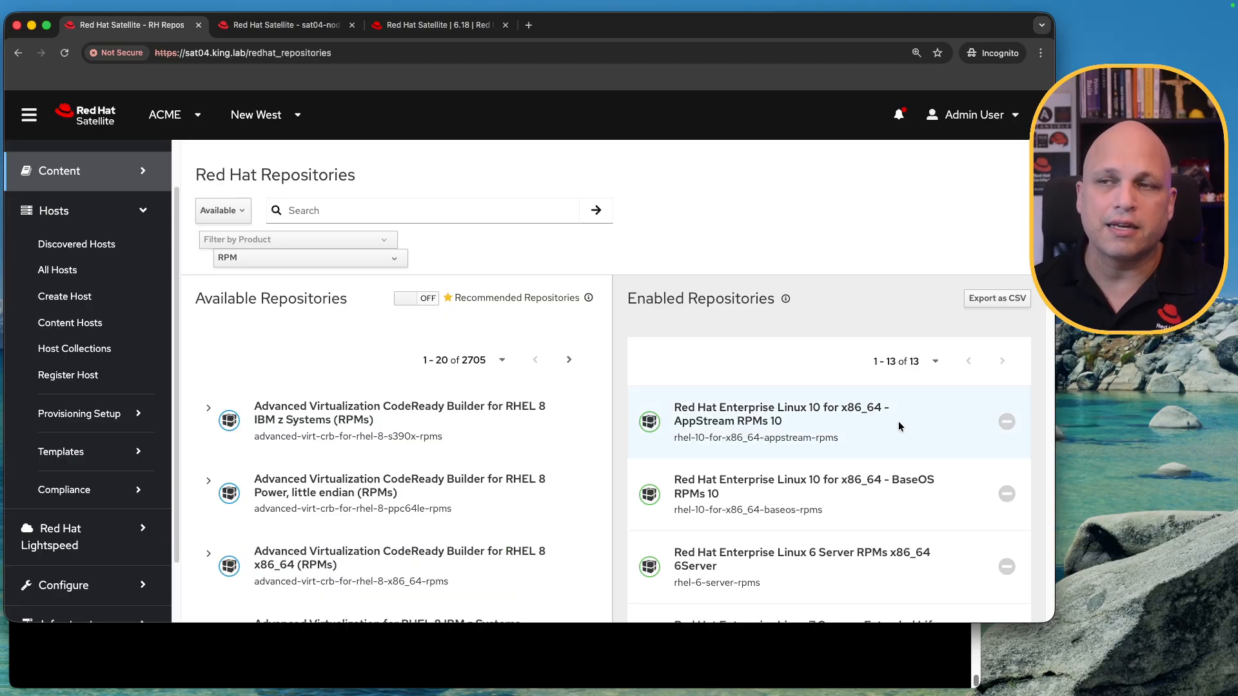
Step: Examine the remaining enabled repositories, including the Red Hat Enterprise Linux 6 Server RPMs, and check which ones can be disabled
scroll(896, 426, "down", 5)
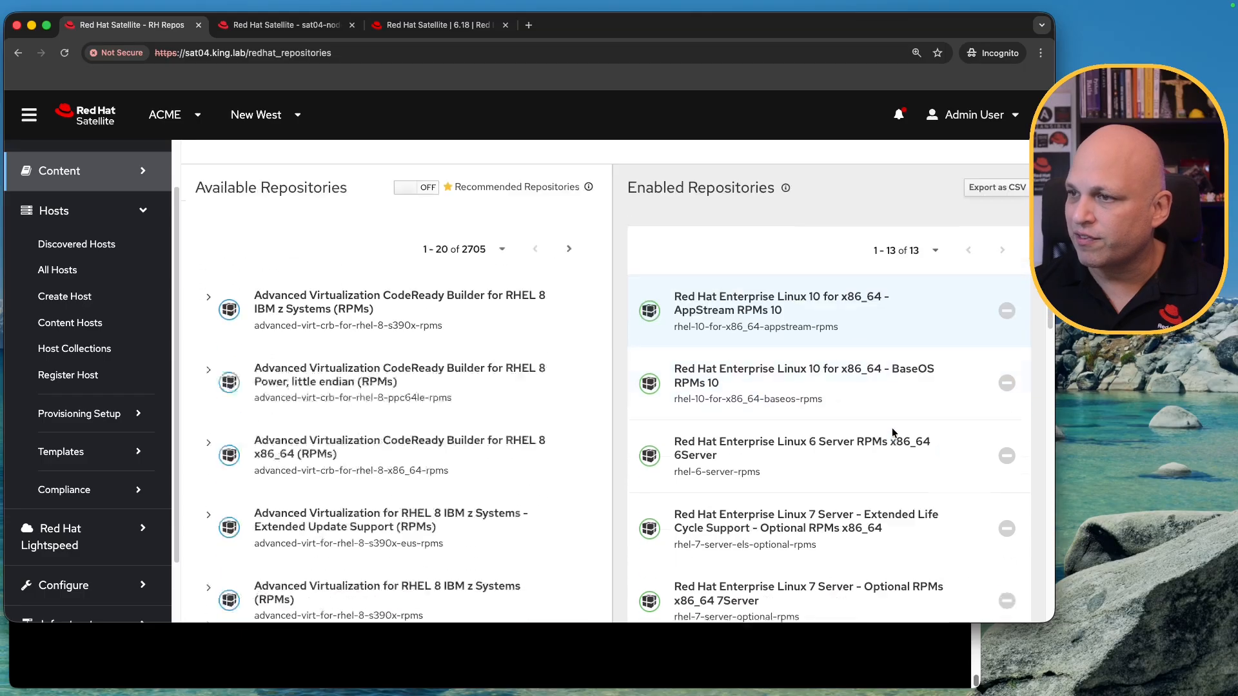
scroll(893, 433, "down", 1)
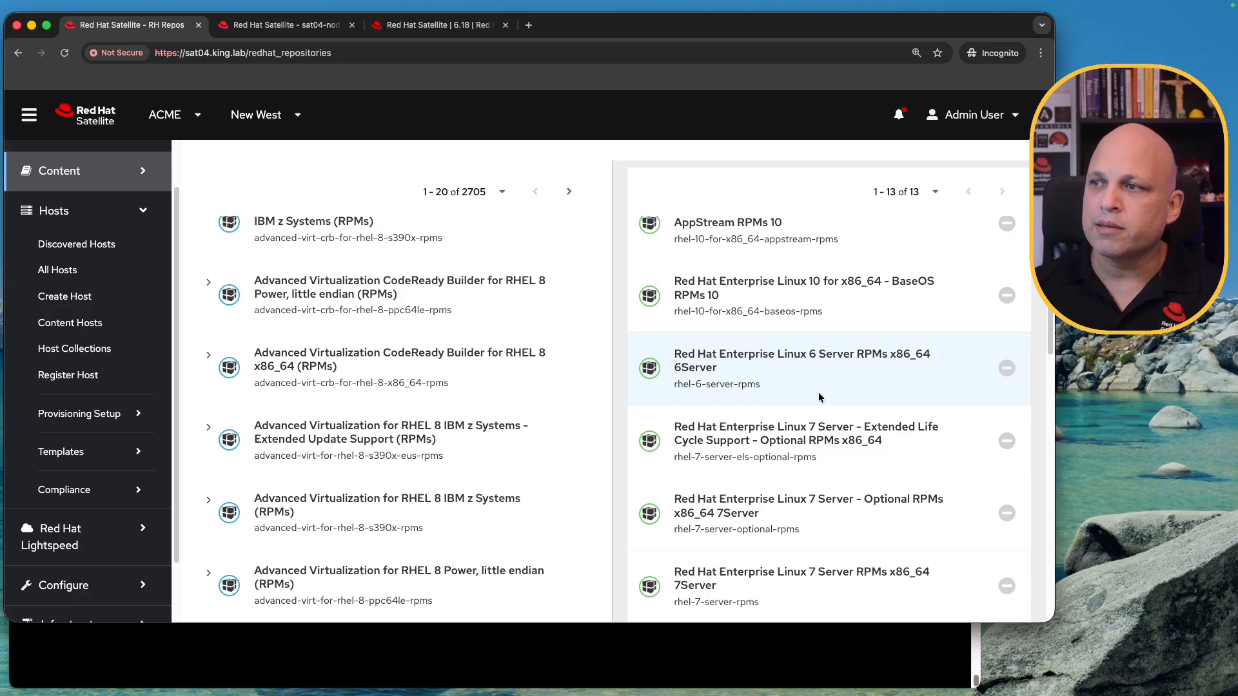
left_click_drag(762, 384, 674, 355)
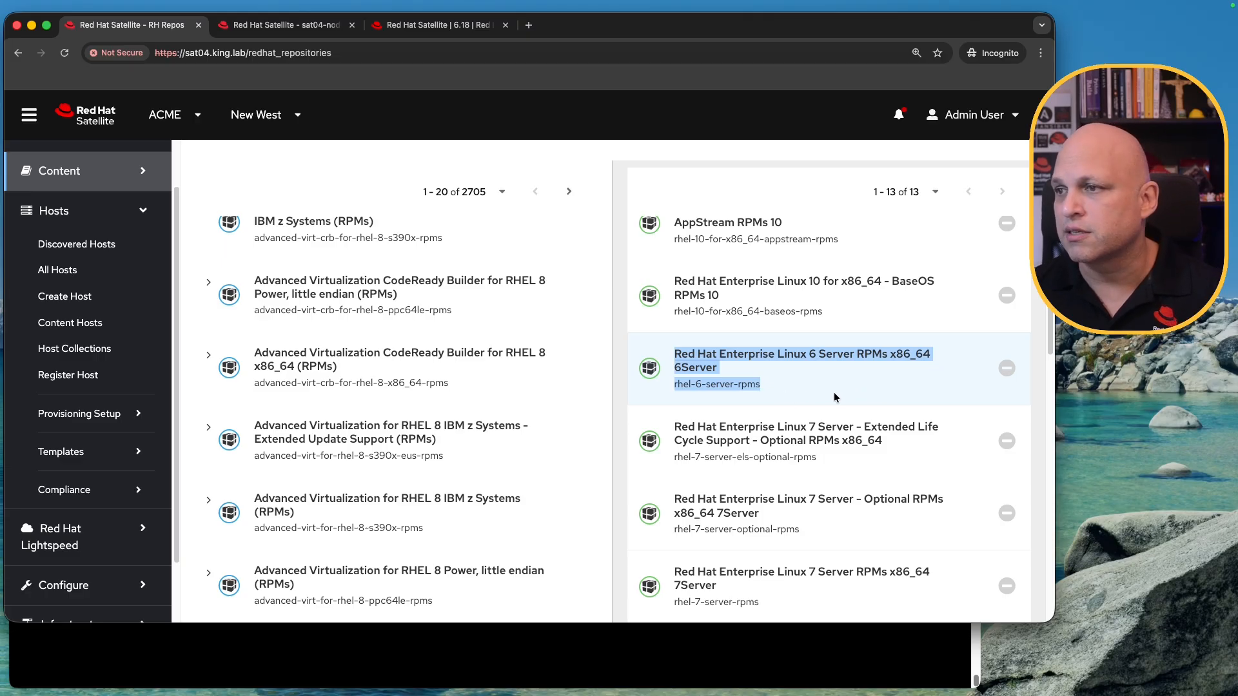
left_click(836, 375)
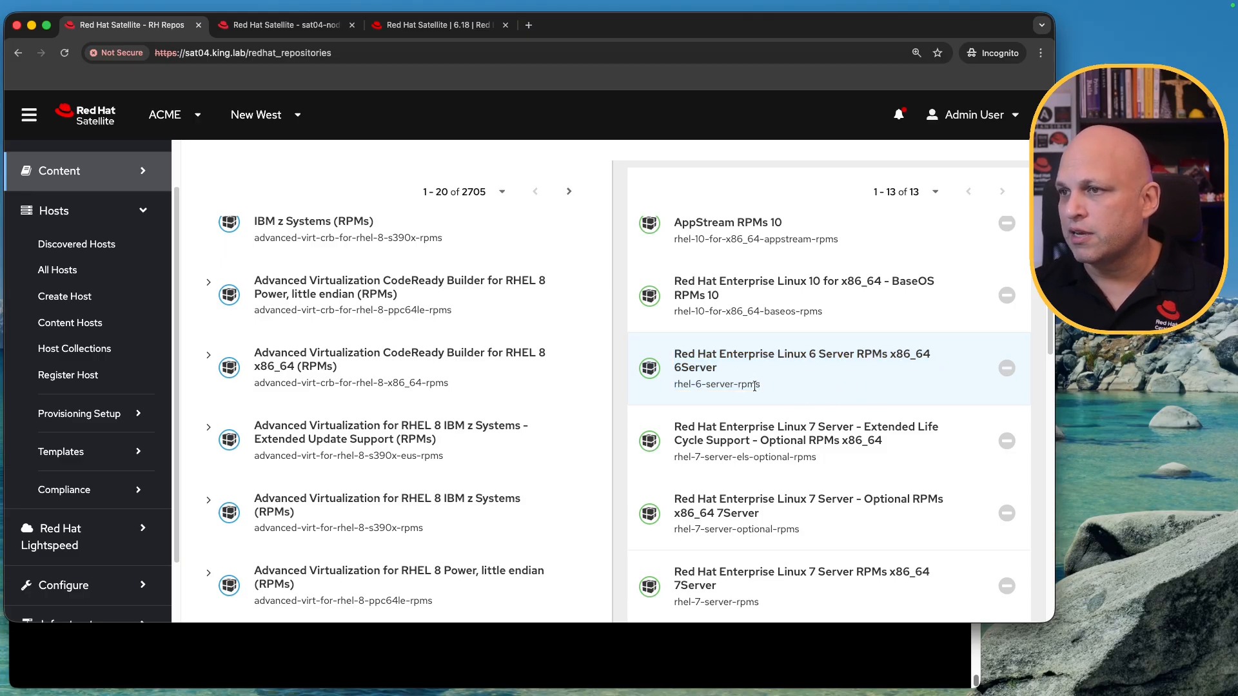
left_click_drag(757, 386, 635, 398)
scroll(760, 392, "down", 6)
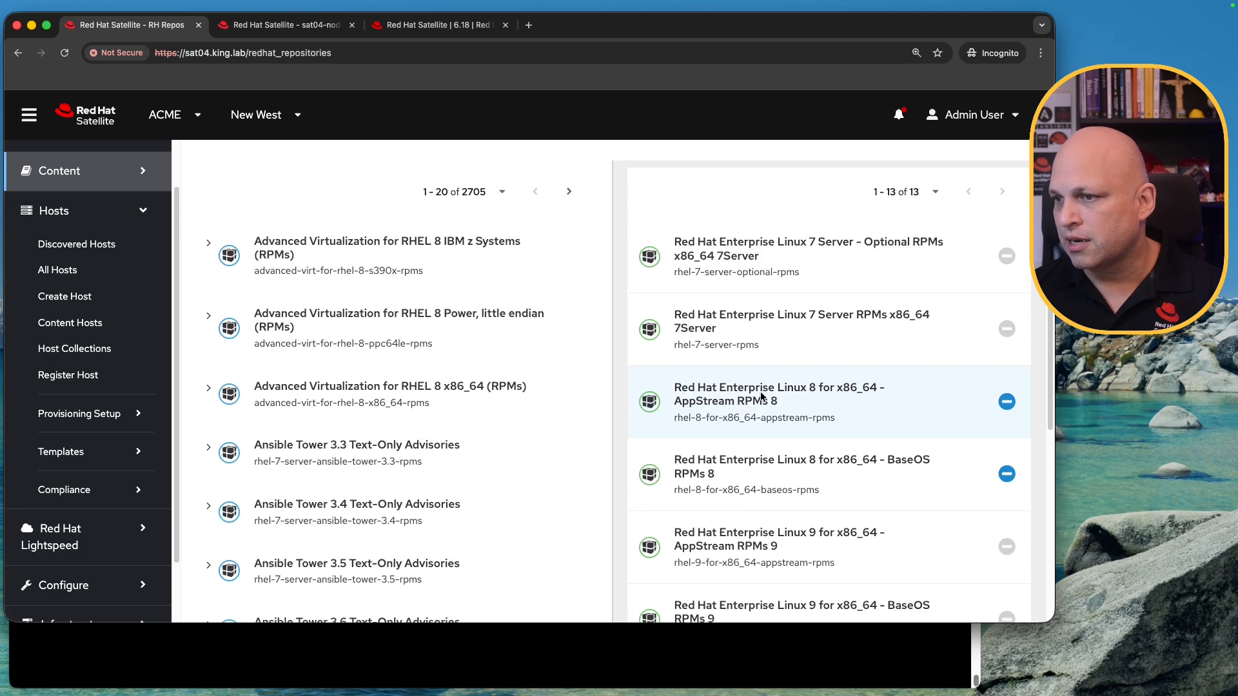
scroll(760, 392, "down", 3)
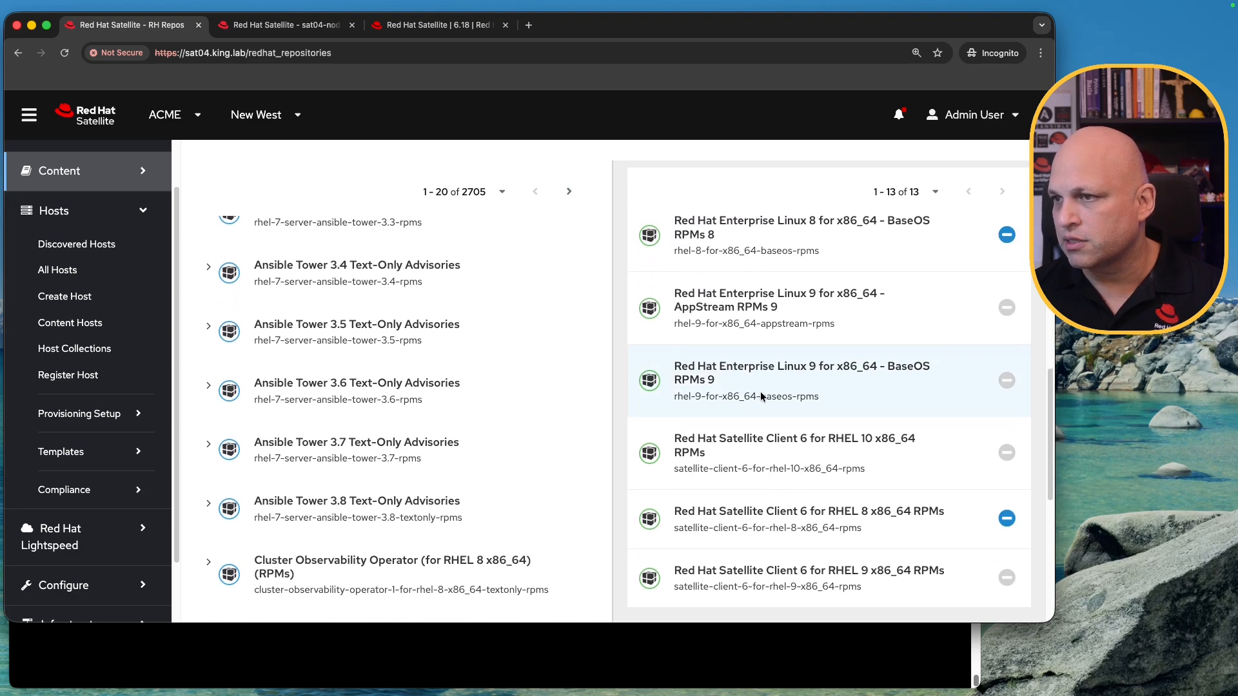
scroll(760, 392, "up", 5)
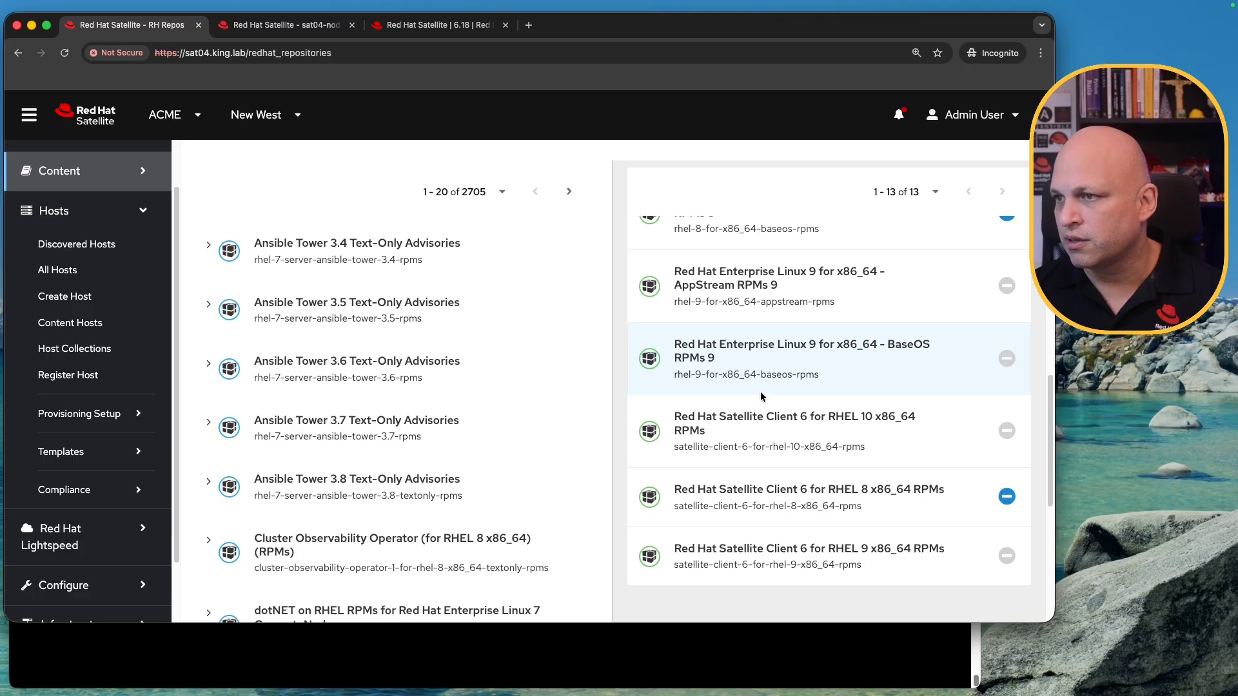
scroll(773, 435, "up", 10)
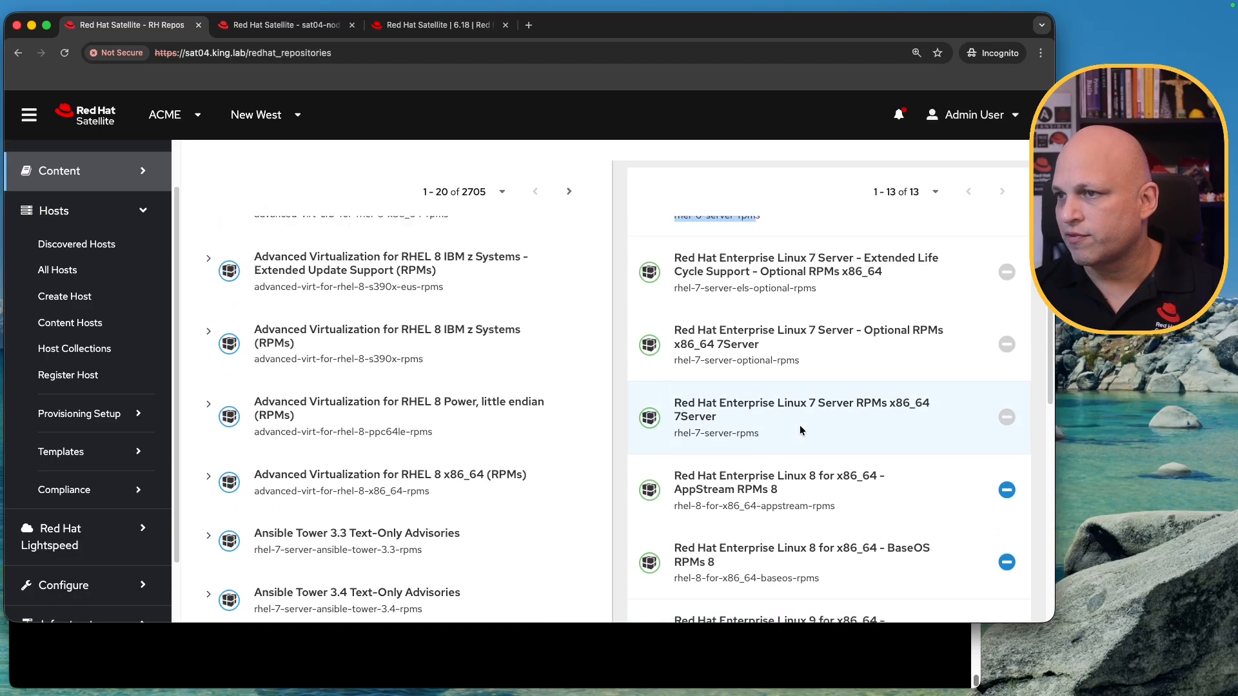
scroll(800, 428, "up", 3)
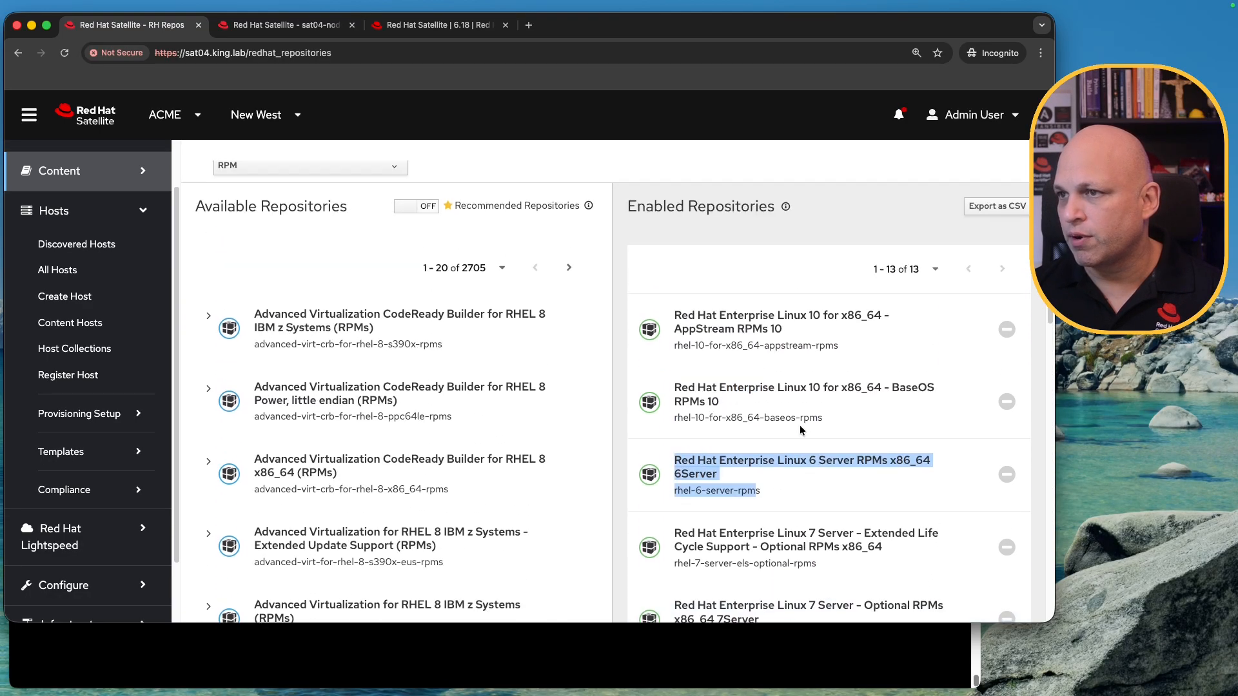
Step: Open the Satellite dashboard in a new browser tab beside the Red Hat Repositories tab and close the host details and documentation tabs
left_click(788, 494)
mouse_move(1021, 480)
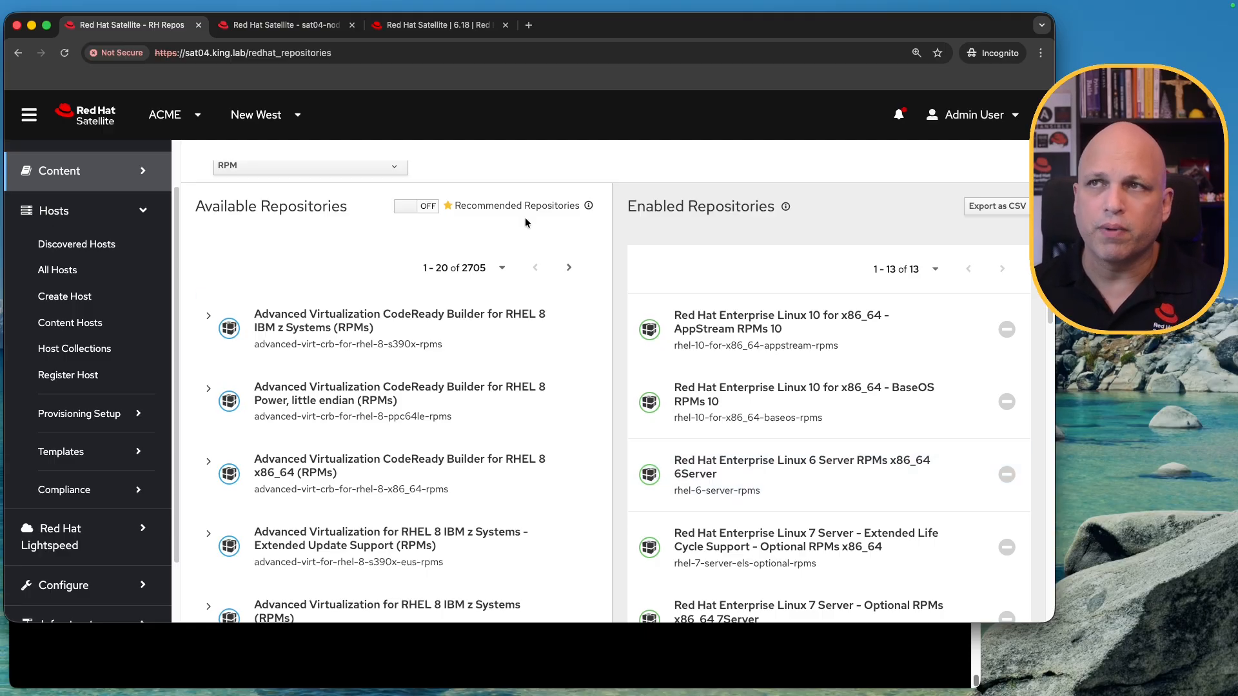
left_click(96, 123, "super")
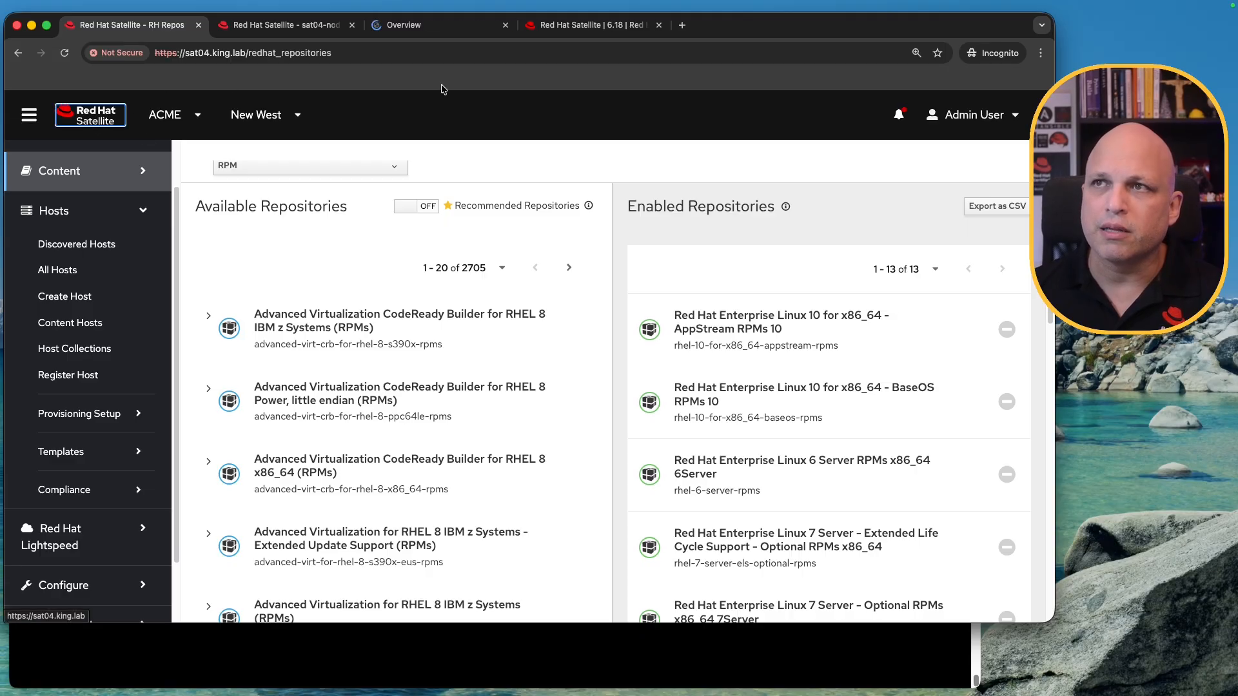
left_click_drag(432, 24, 308, 25)
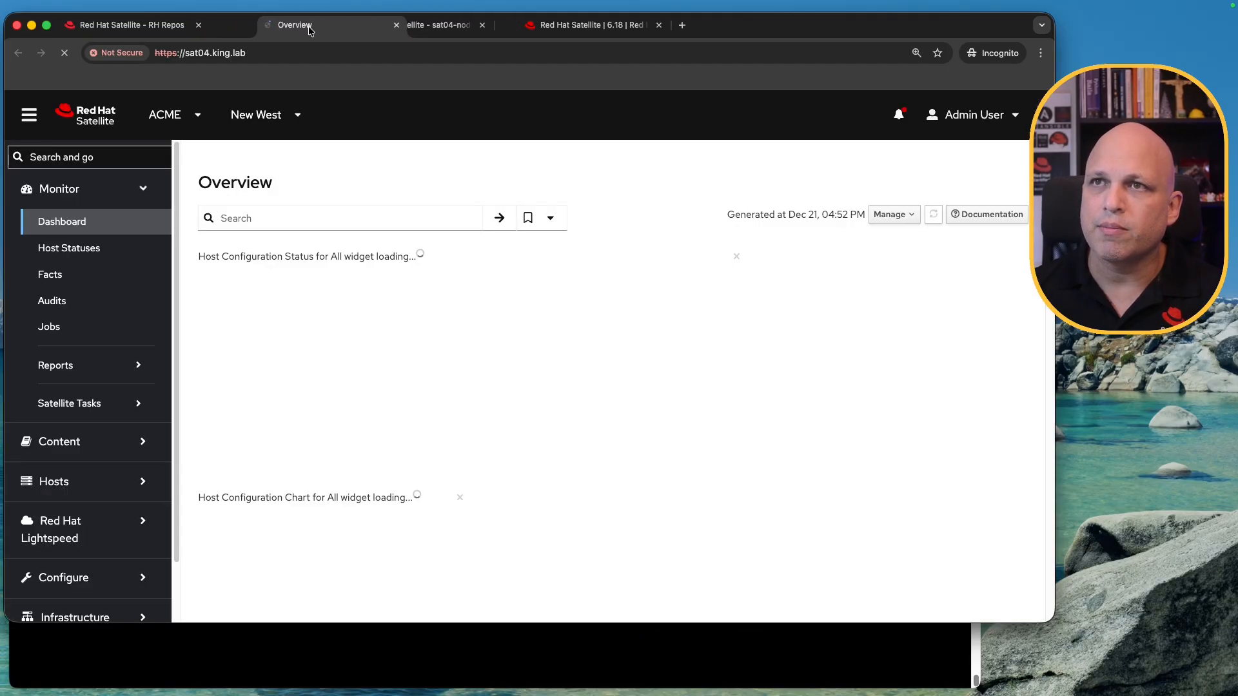
left_click(462, 24)
middle_click(457, 26)
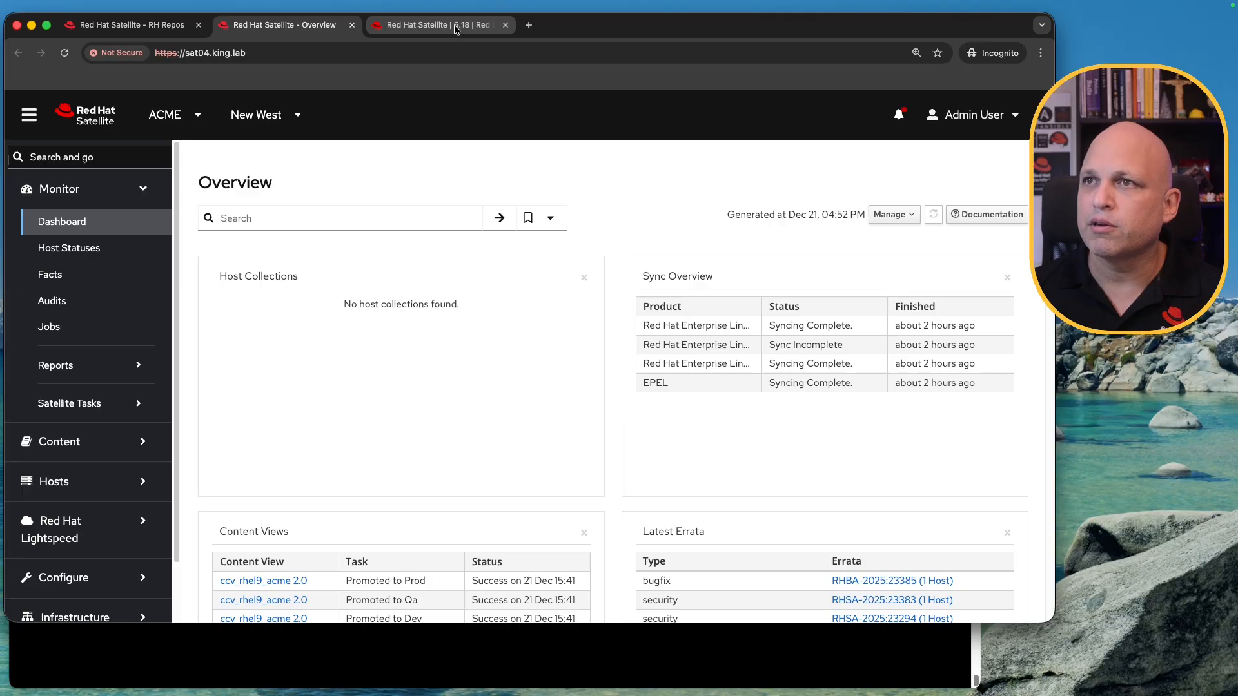
middle_click(457, 27)
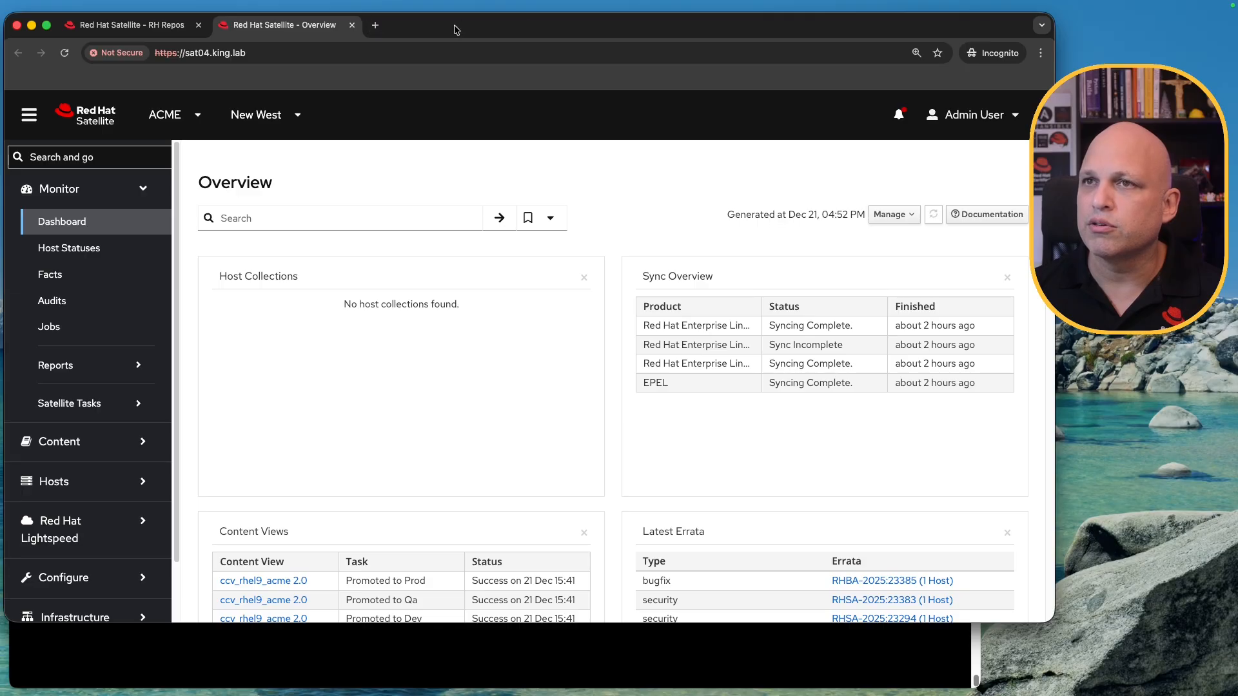
Step: Open the Content Views page and review the listed RHEL 6 content views, including cv_rhel6
left_click(111, 451)
left_click(90, 524)
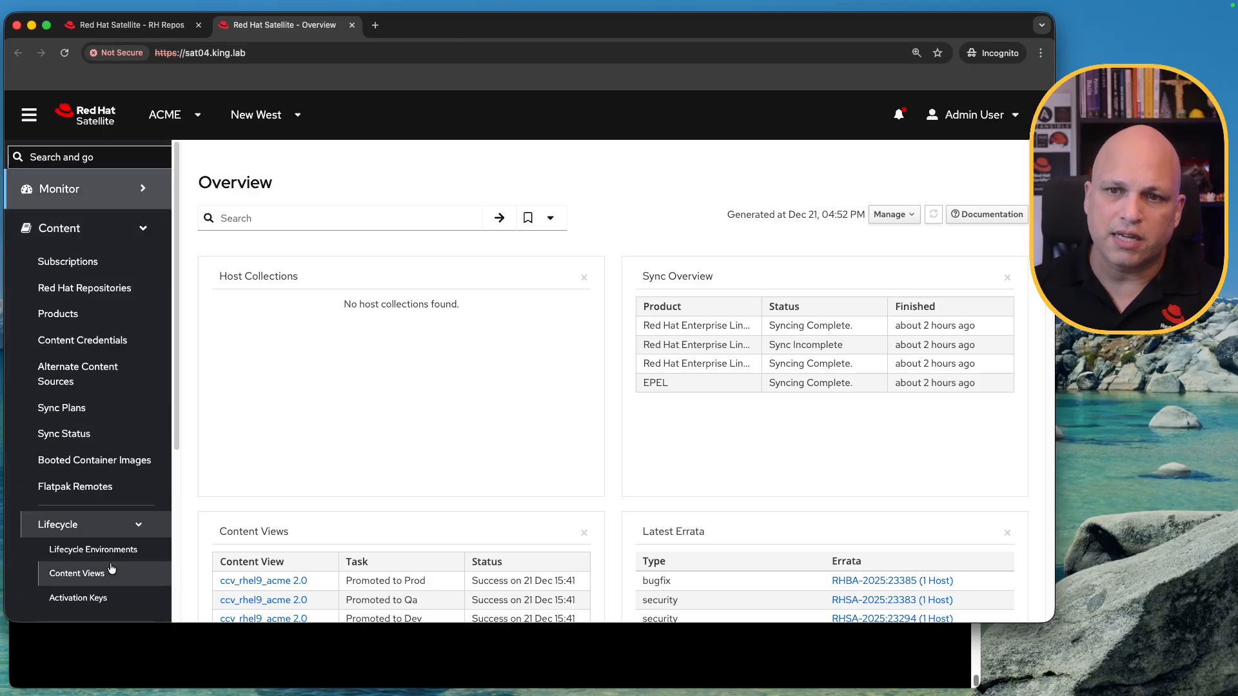
left_click(112, 567)
scroll(566, 312, "down", 5)
scroll(565, 307, "down", 3)
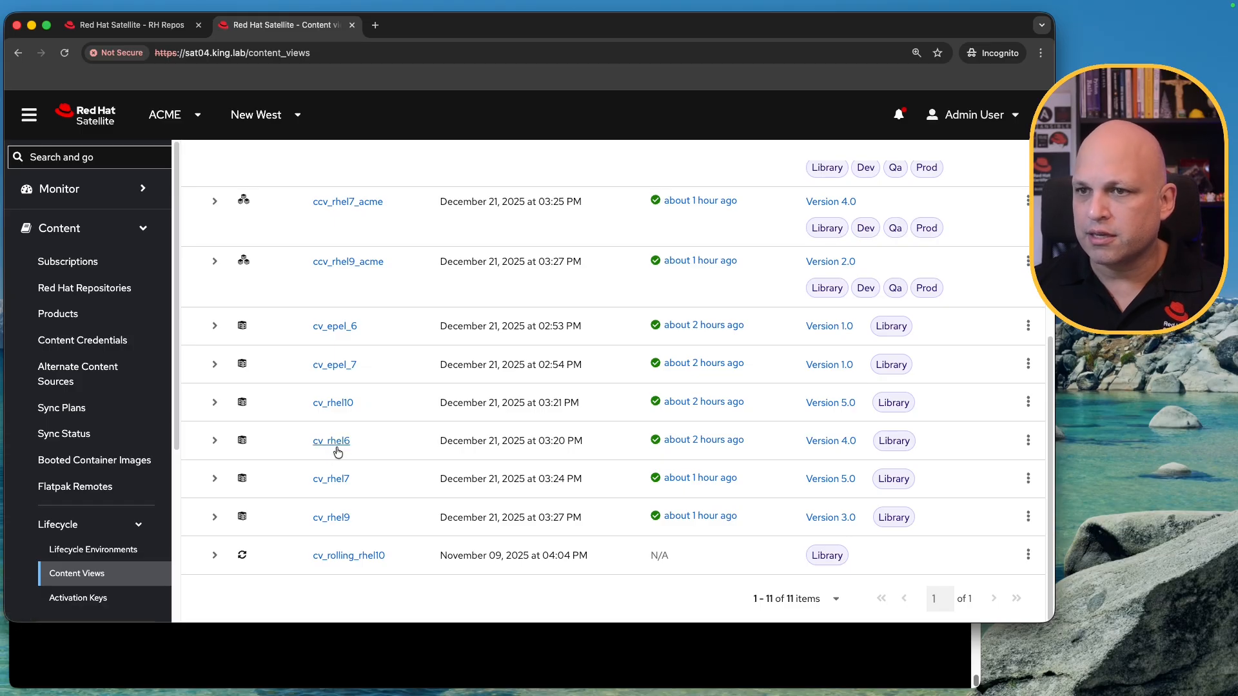
left_click_drag(363, 445, 301, 441)
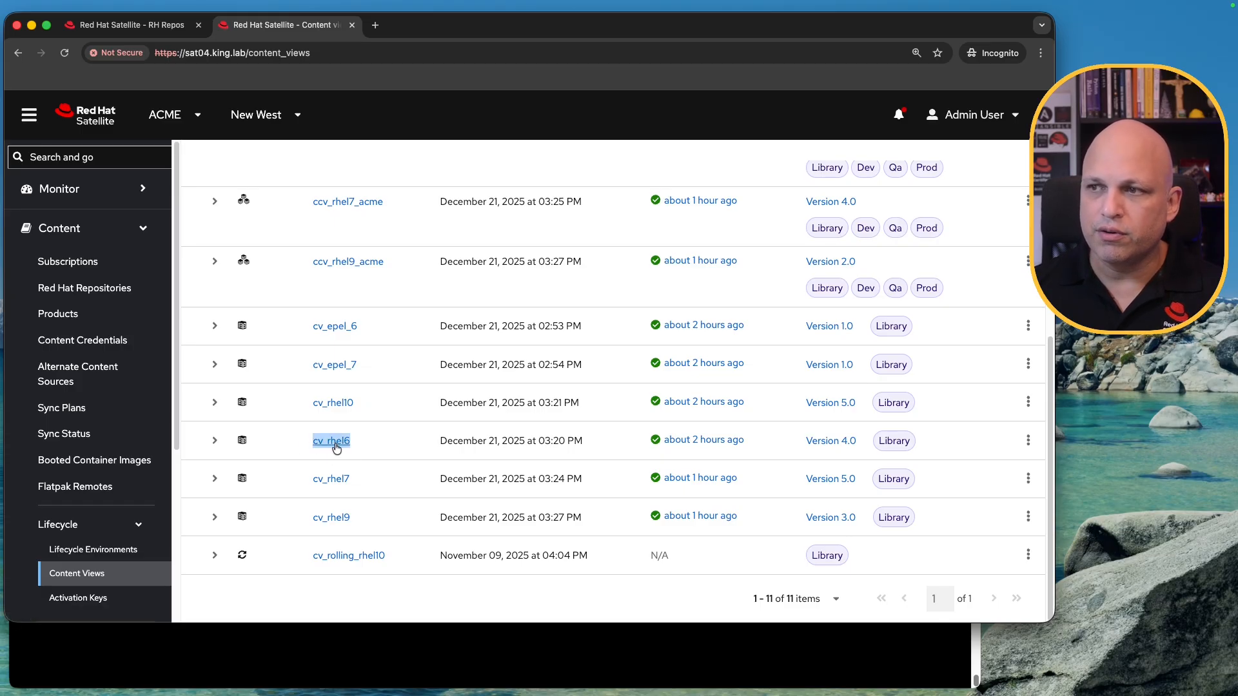
scroll(352, 438, "up", 5)
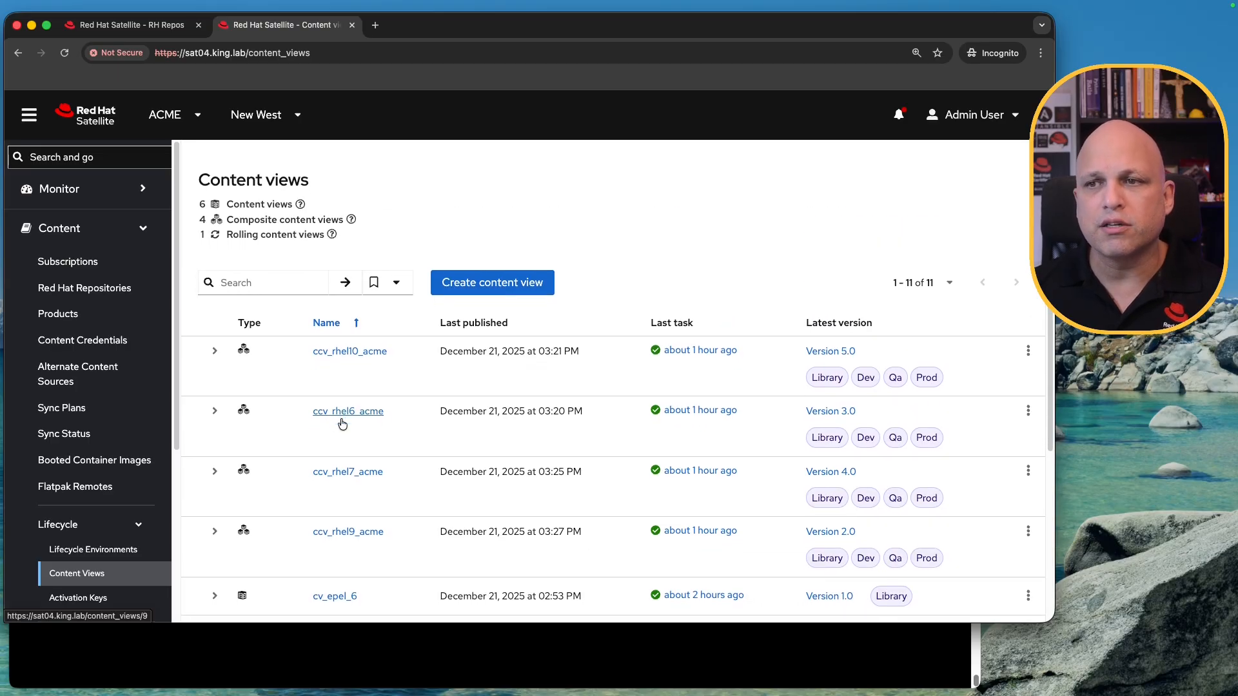
Step: View the ccv_rhel6_acme composite content view in a new browser tab and examine the components of its Version 3.0 in another
left_click(347, 414, "super")
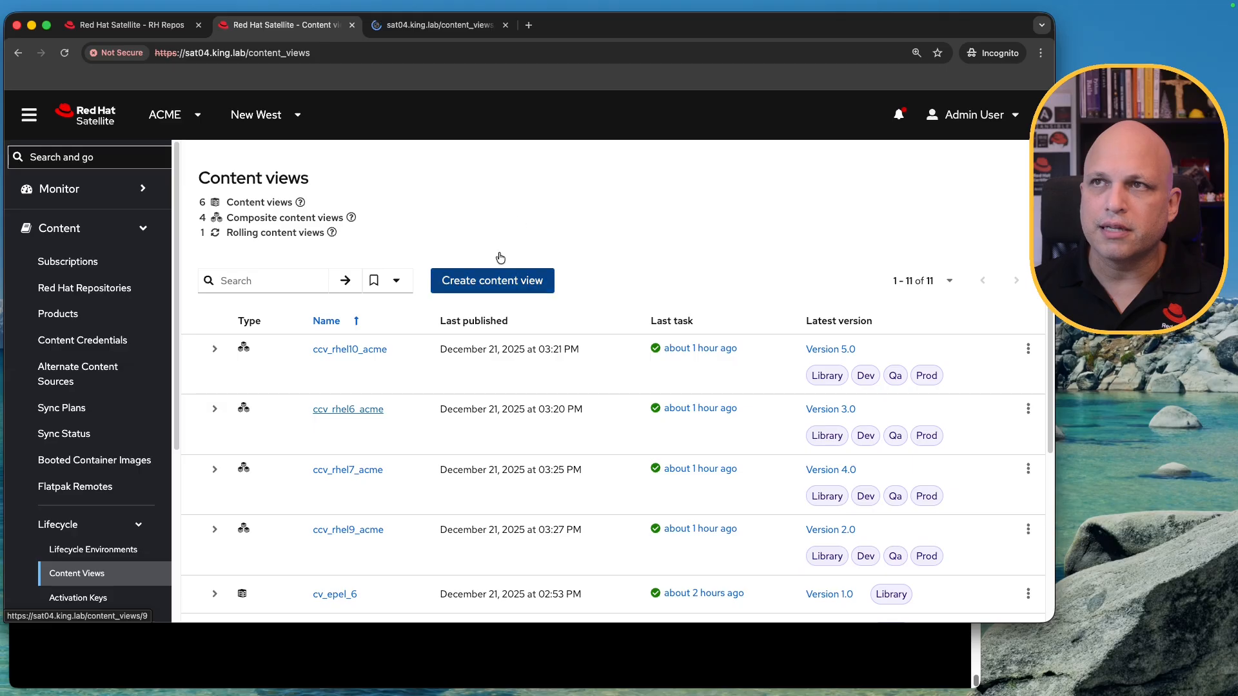
left_click(449, 26)
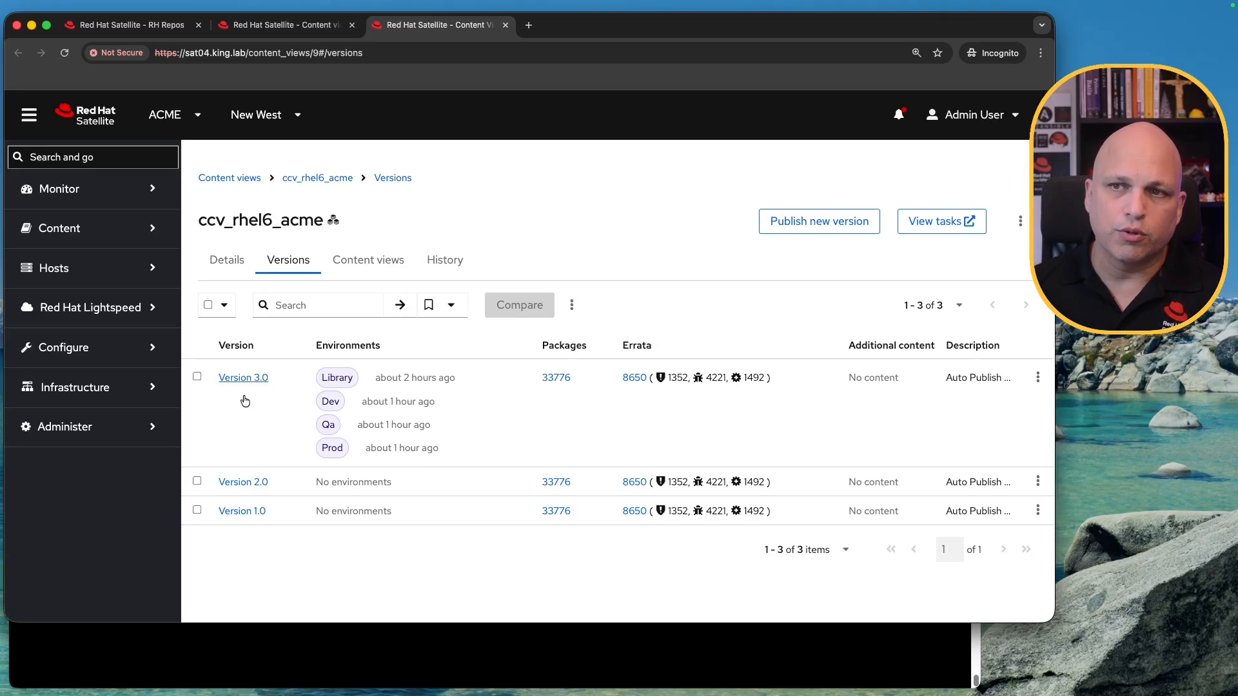
left_click(243, 379, "super")
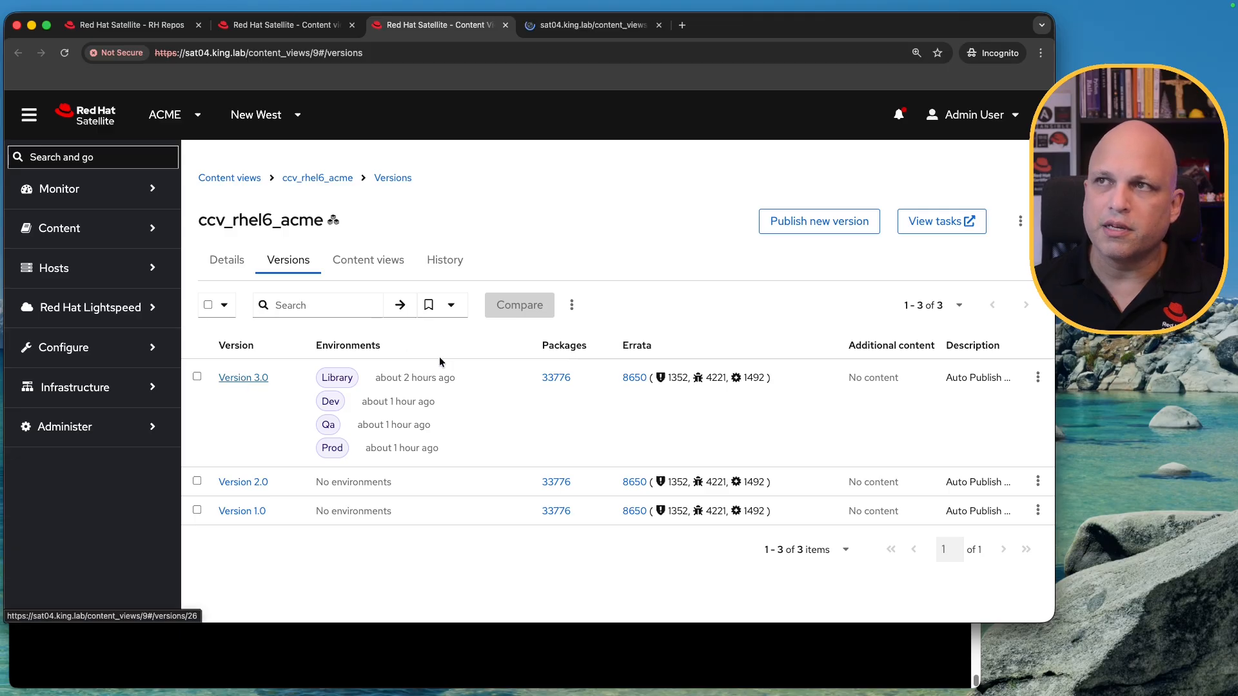
left_click(599, 31)
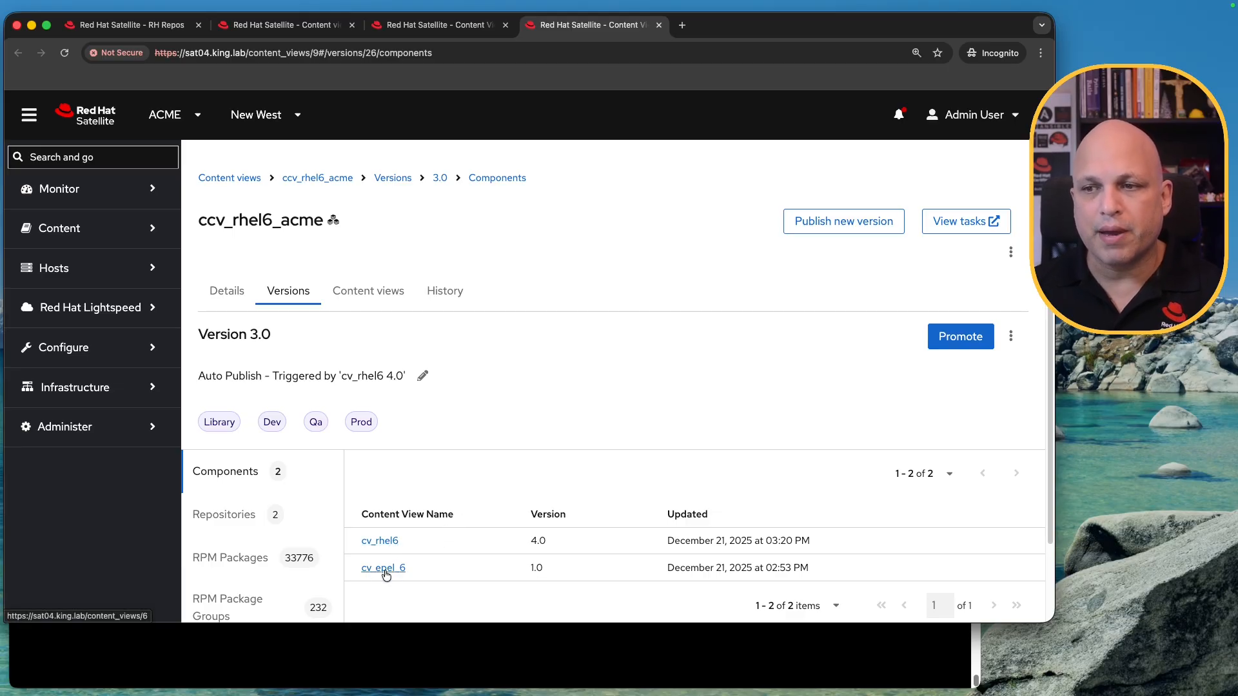
scroll(475, 488, "down", 1)
scroll(476, 488, "down", 2)
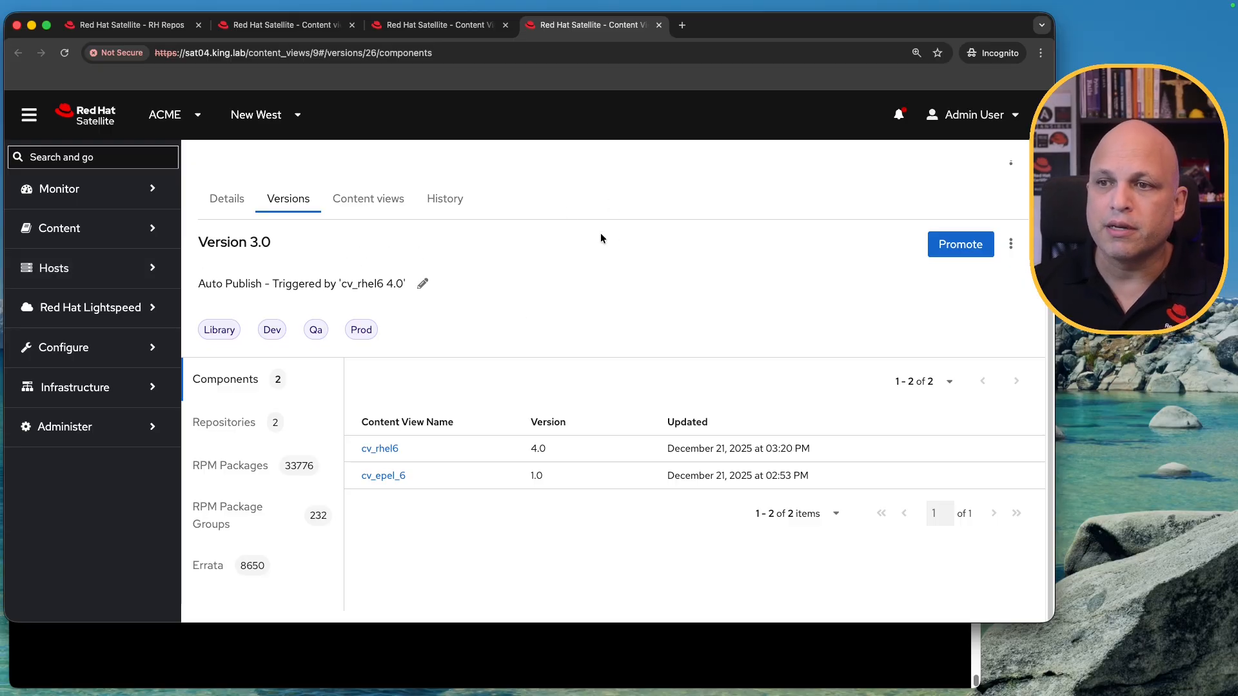
Step: In a new browser tab, go to the EPEL product's repositories and open the details of the epel6 repository
left_click(95, 116, "super")
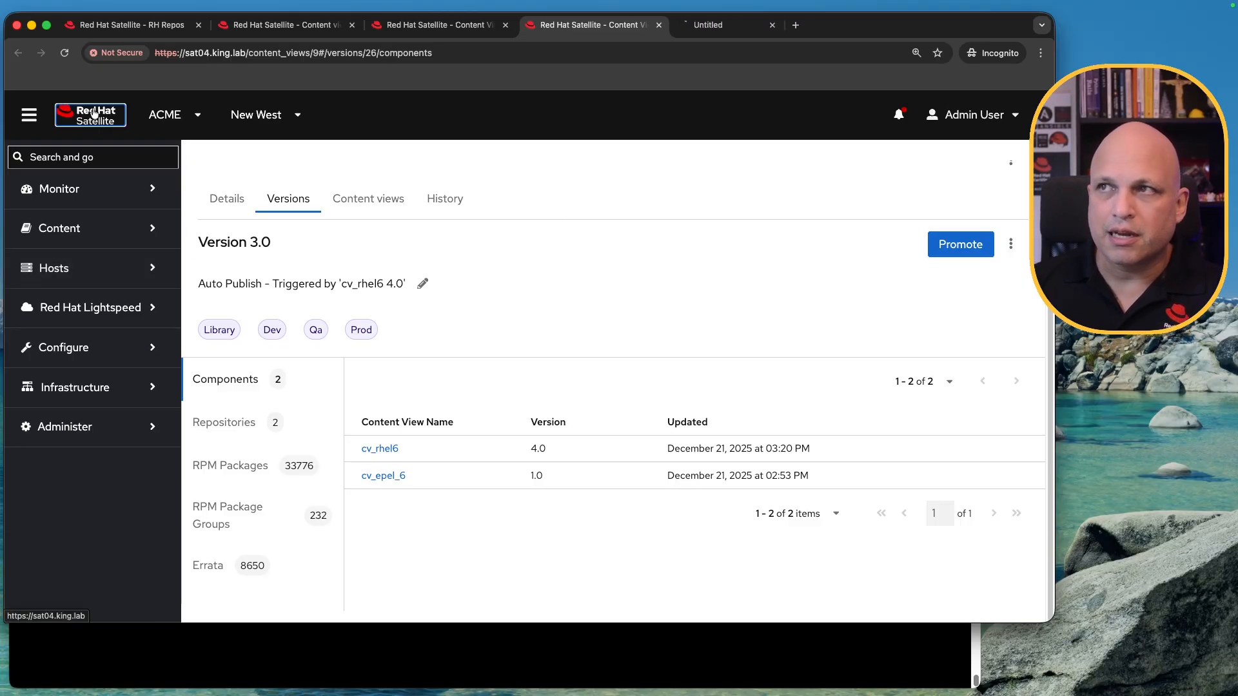
left_click(744, 26)
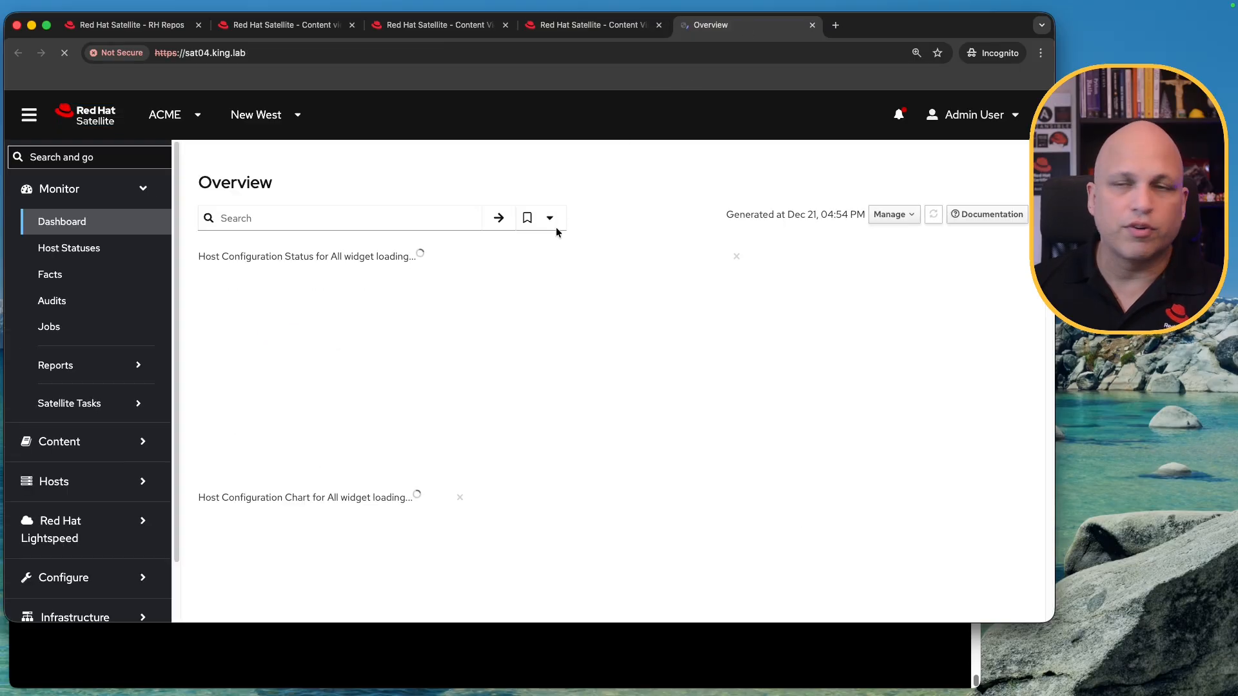
left_click(88, 448)
left_click(76, 316)
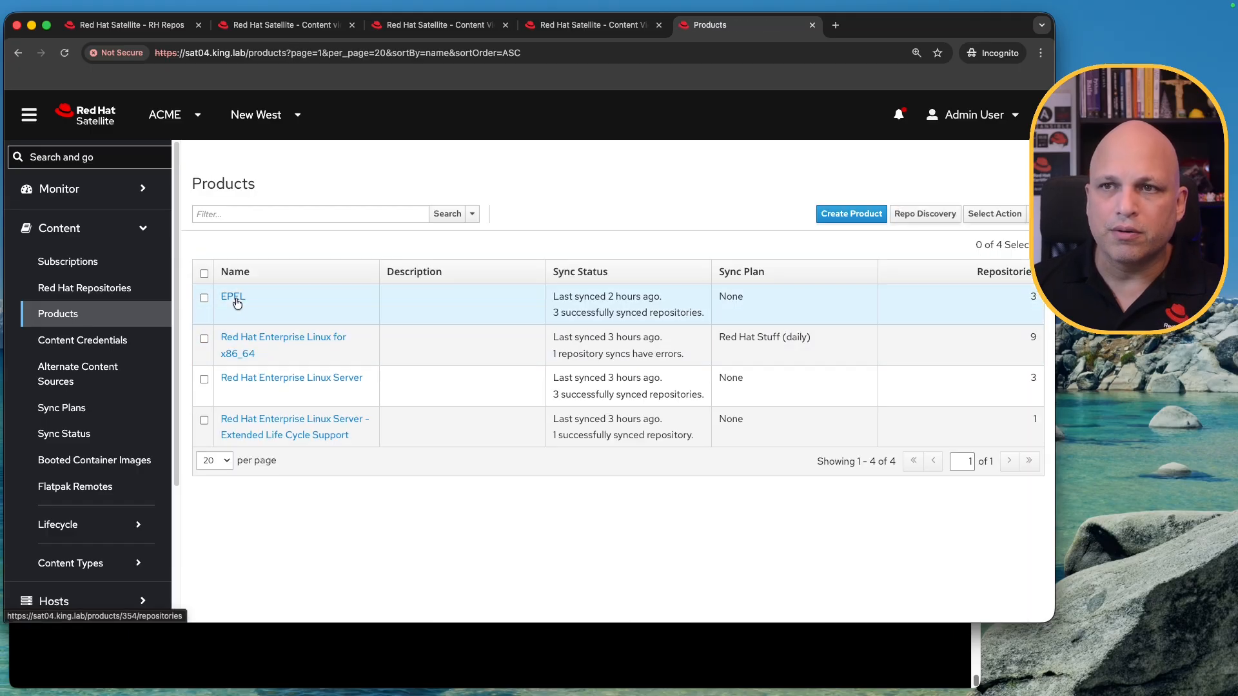
left_click(235, 298)
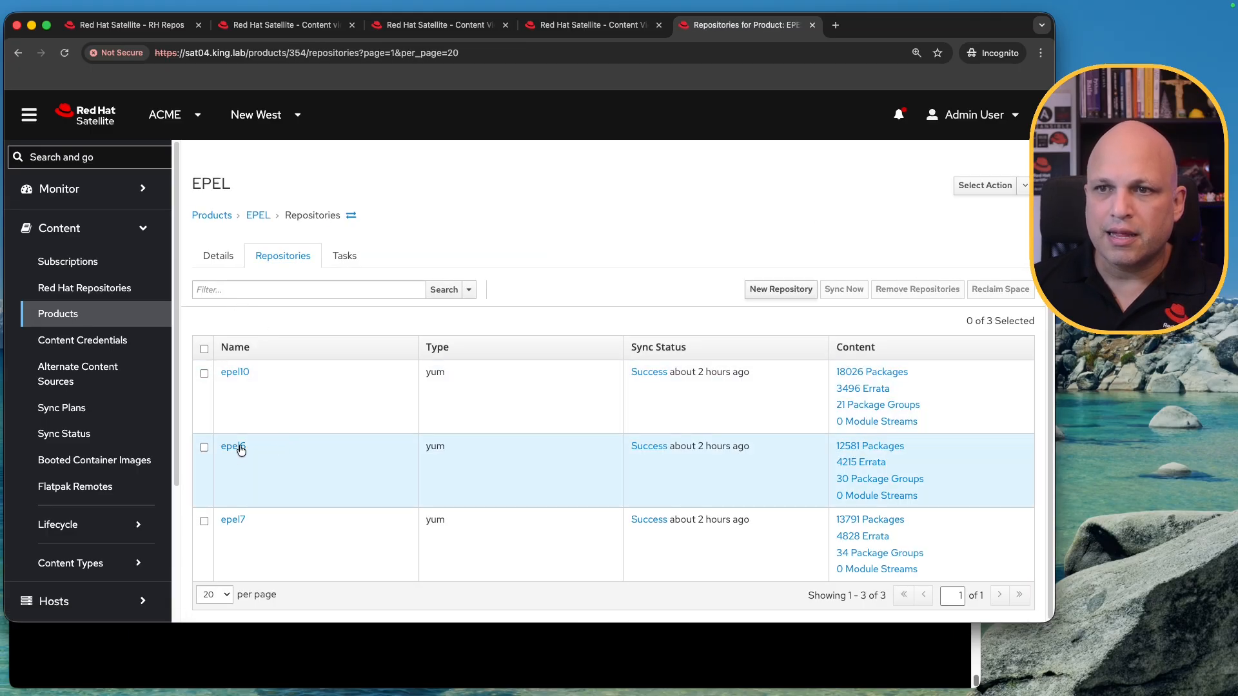
left_click(204, 448)
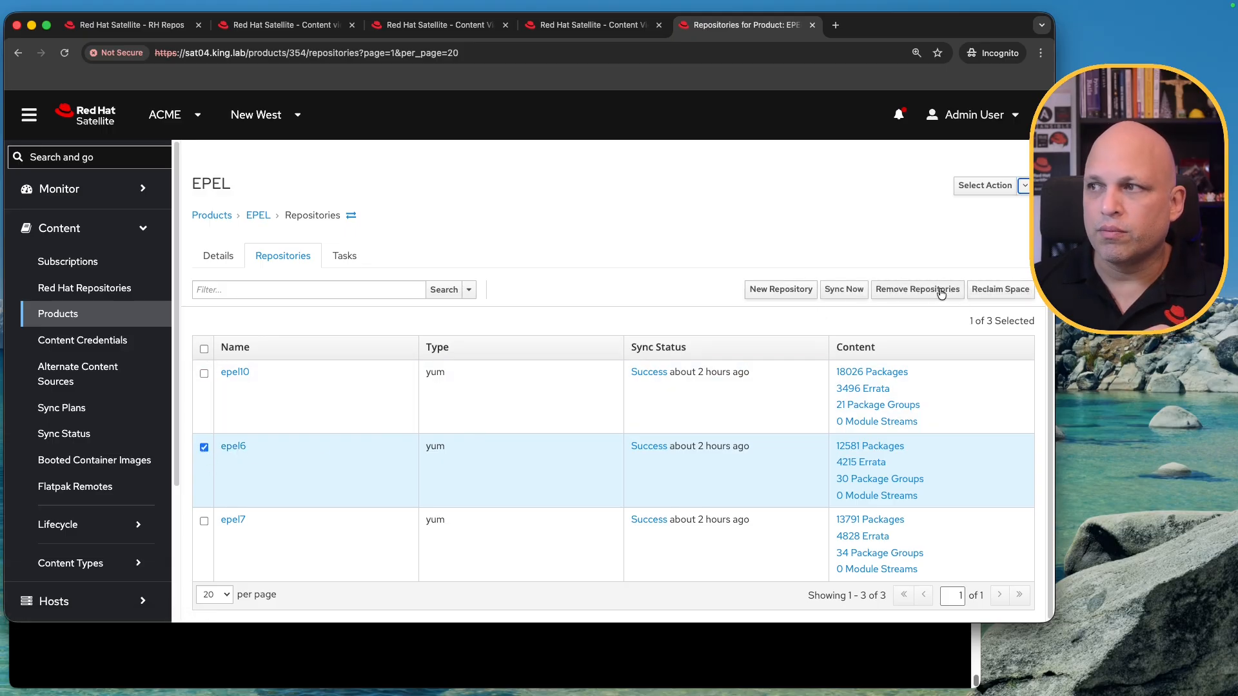
left_click(234, 447)
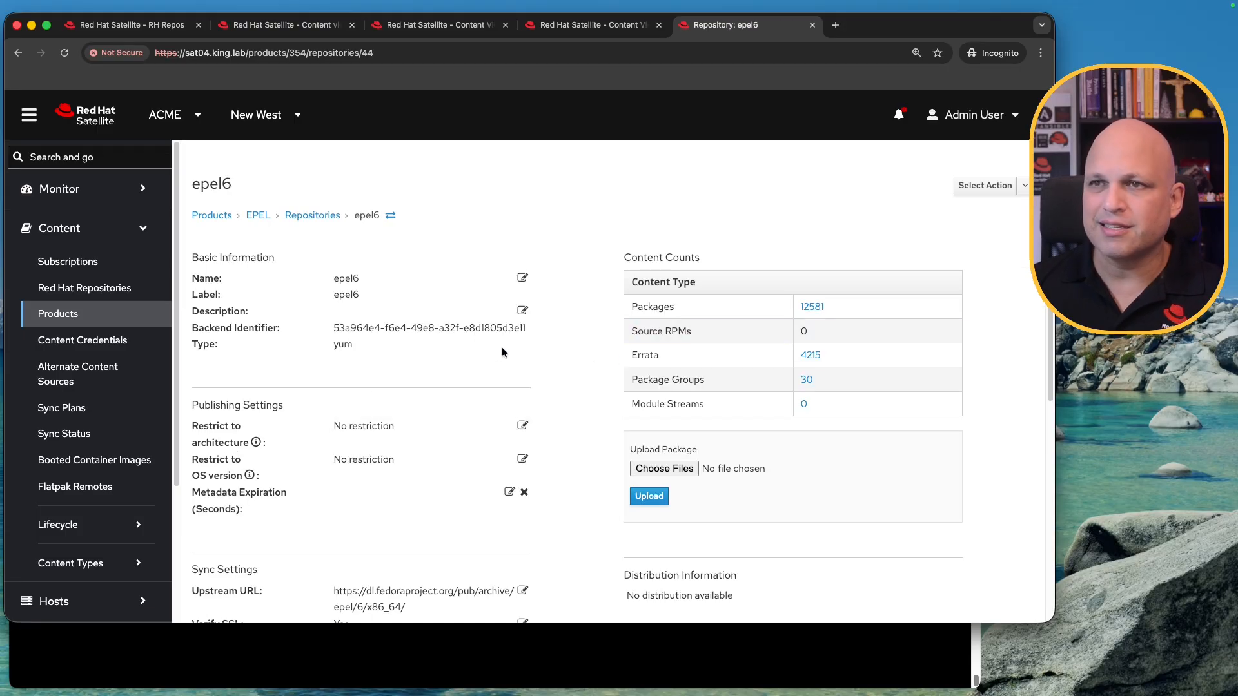
Step: Remove the epel6 repository after reviewing the affected content view versions, confirming its removal from all content views
left_click(1024, 186)
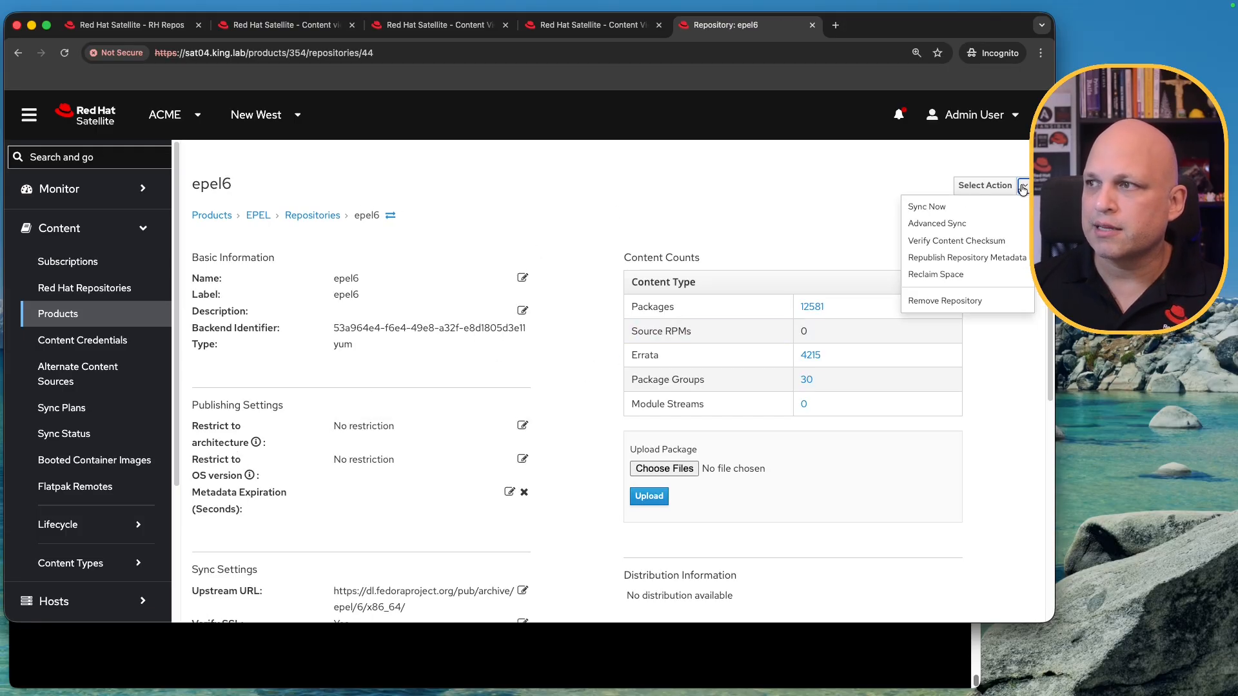
left_click(969, 304)
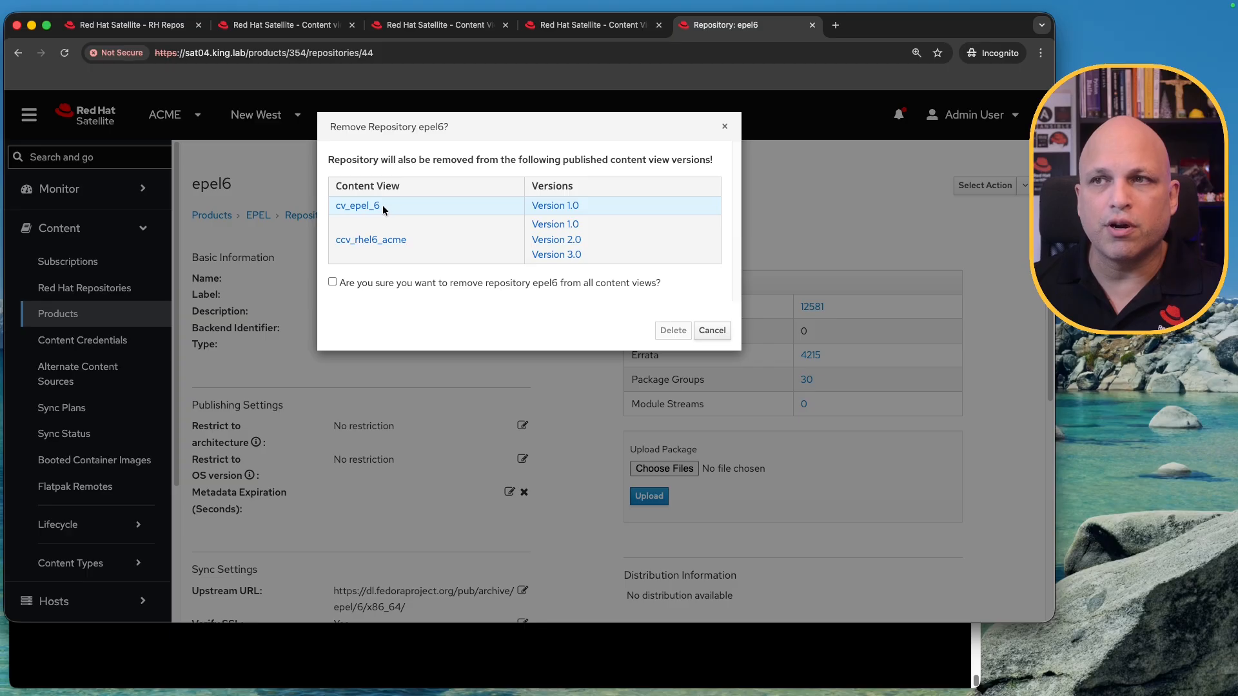
left_click_drag(387, 205, 335, 205)
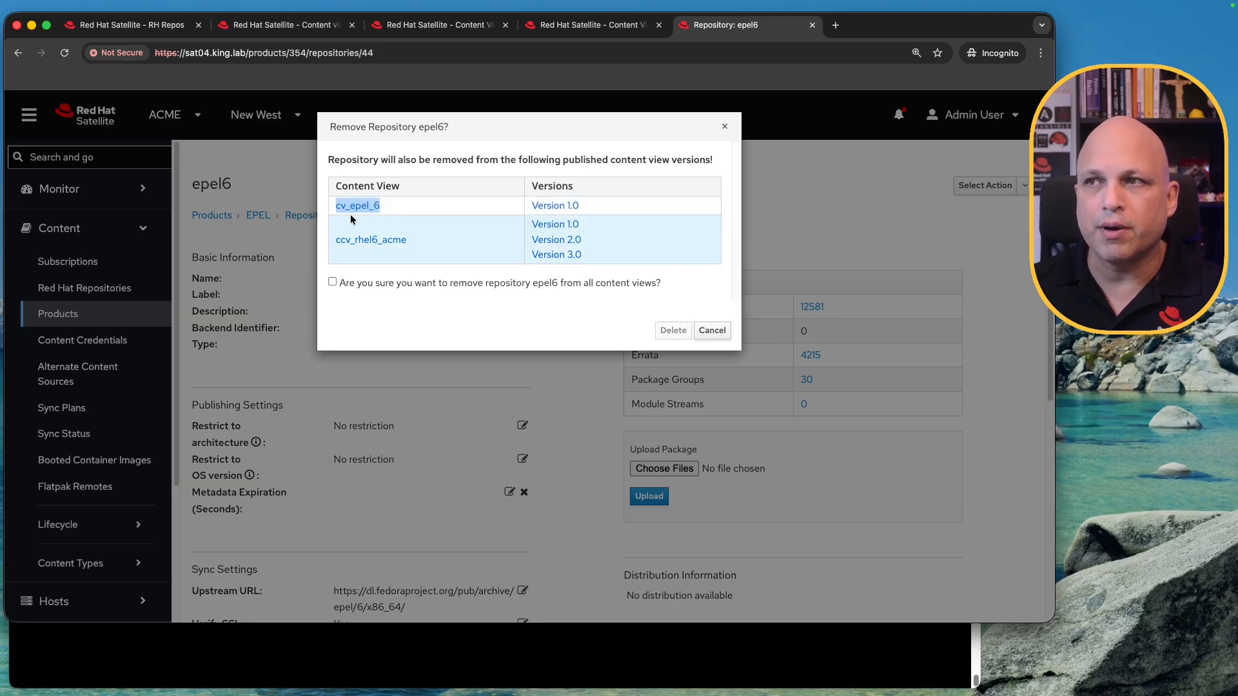
left_click_drag(584, 206, 545, 216)
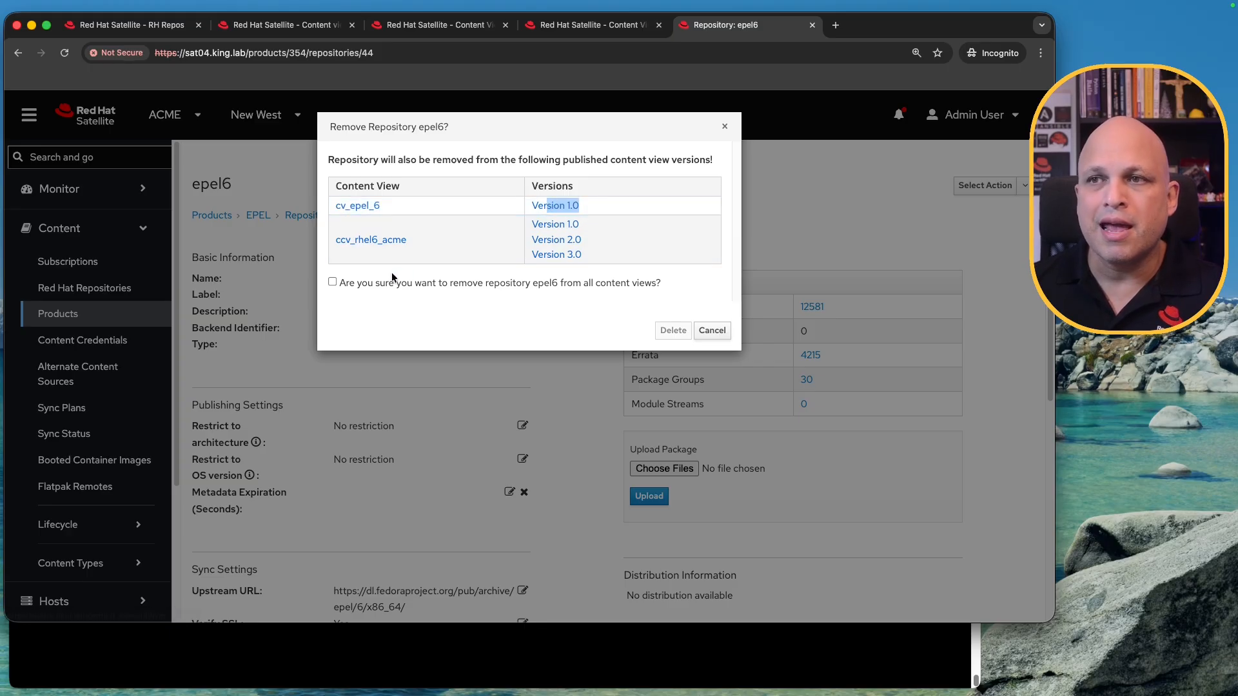
left_click_drag(412, 245, 333, 241)
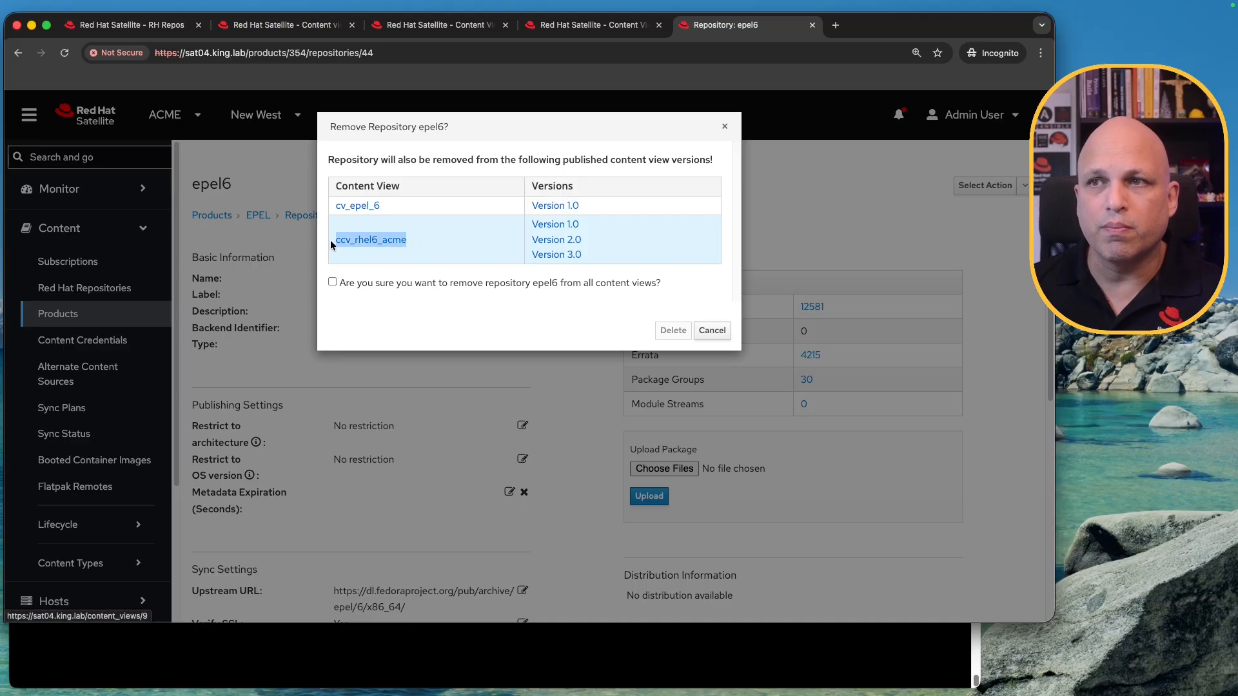
left_click_drag(598, 260, 538, 223)
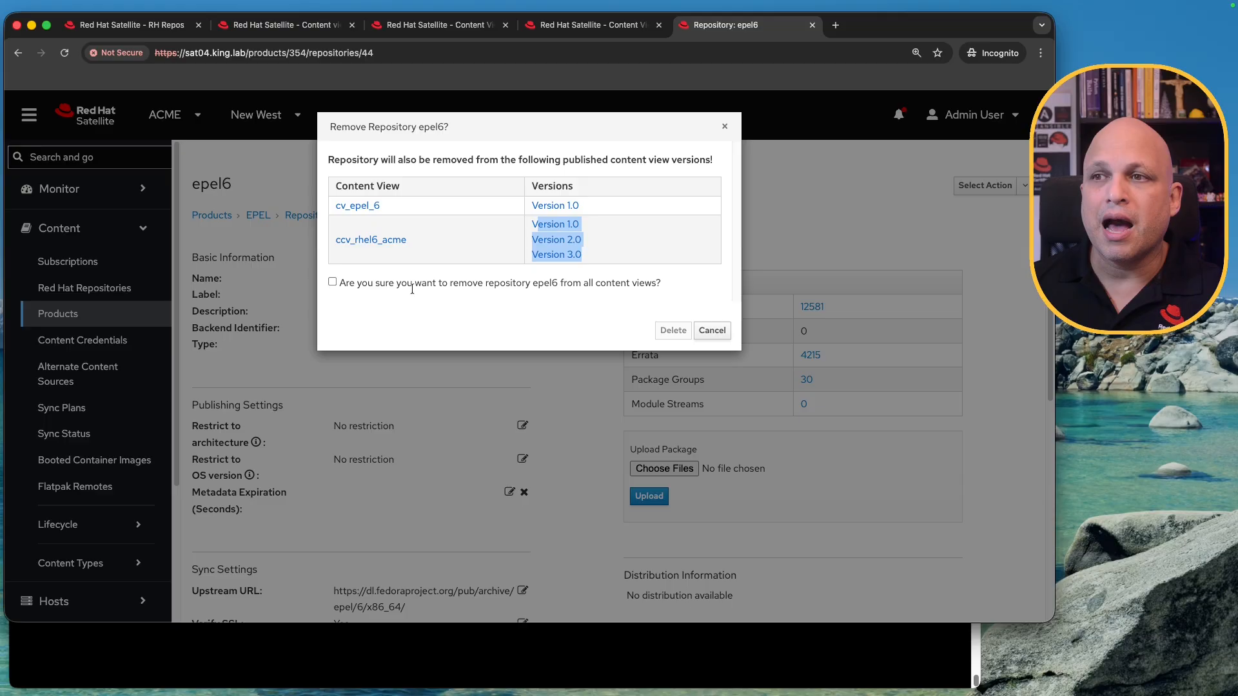
left_click(332, 283)
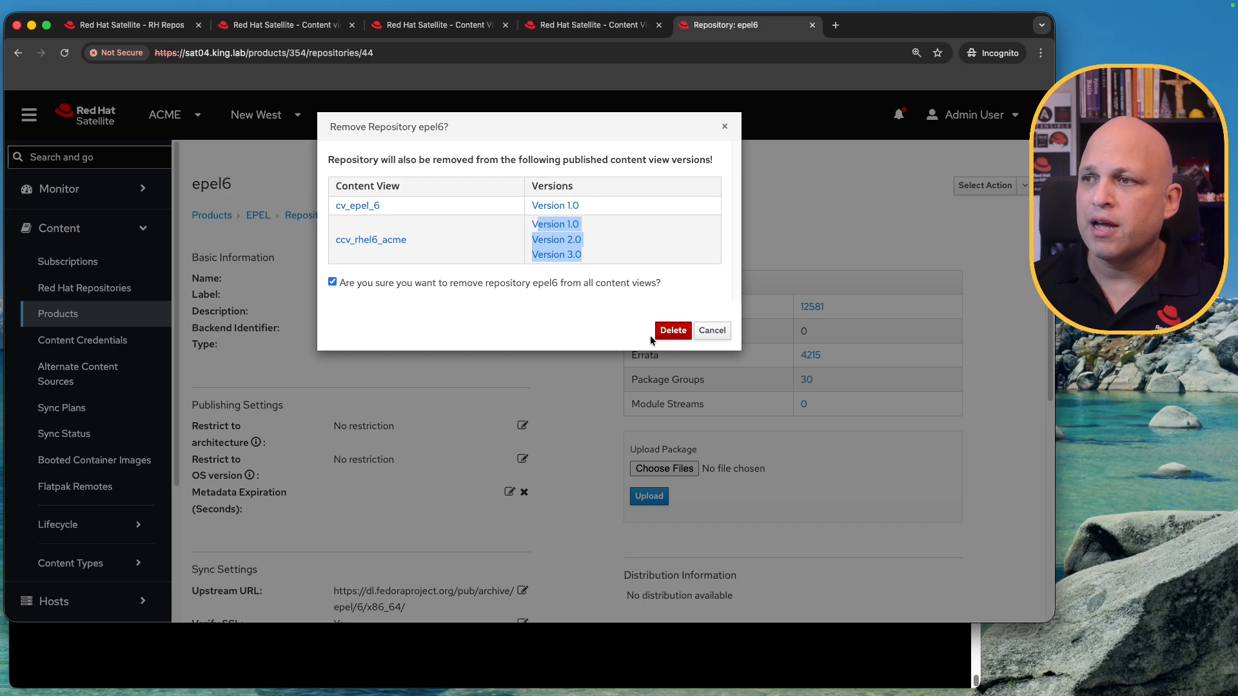
left_click(672, 332)
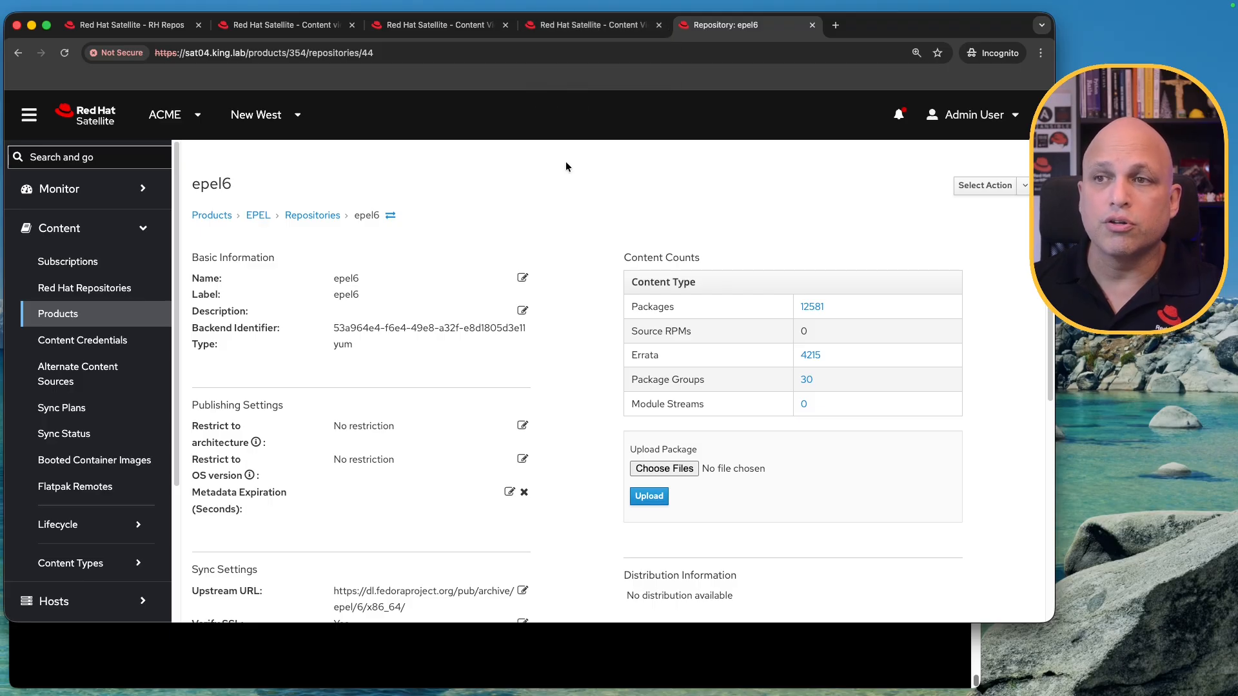
Step: Reload the components page of ccv_rhel6_acme Version 3.0 and check the content view's versions list in a new browser tab
left_click(592, 26)
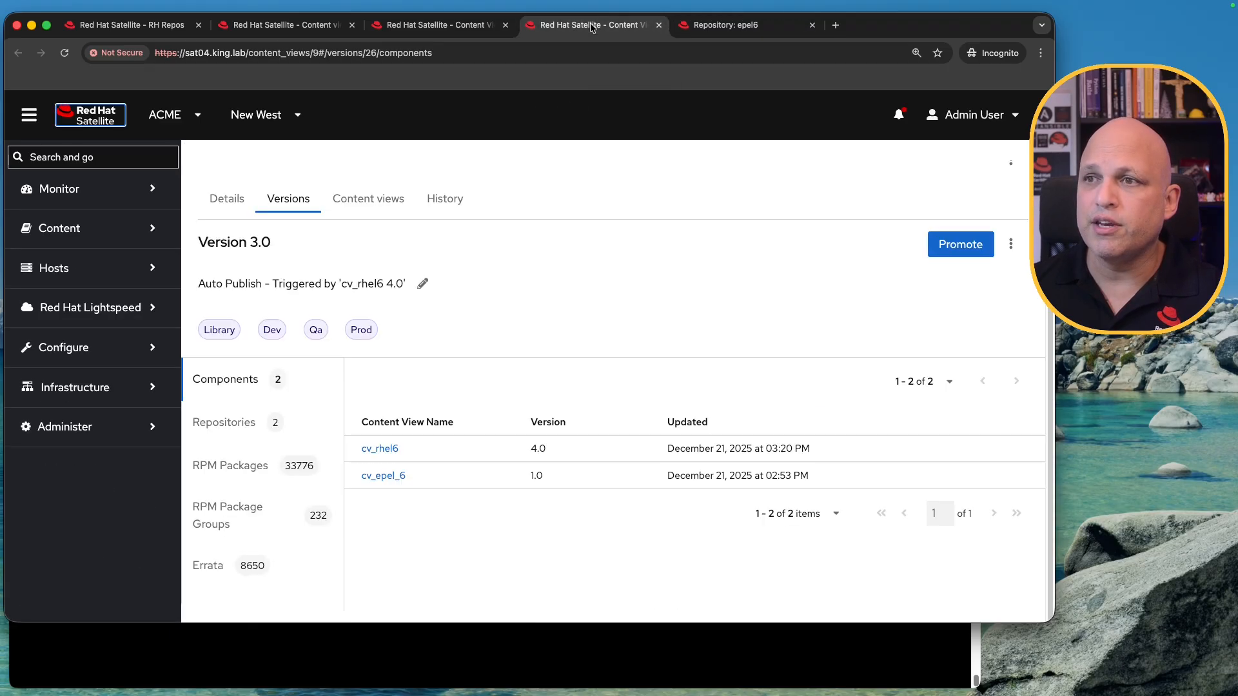
key("super+r")
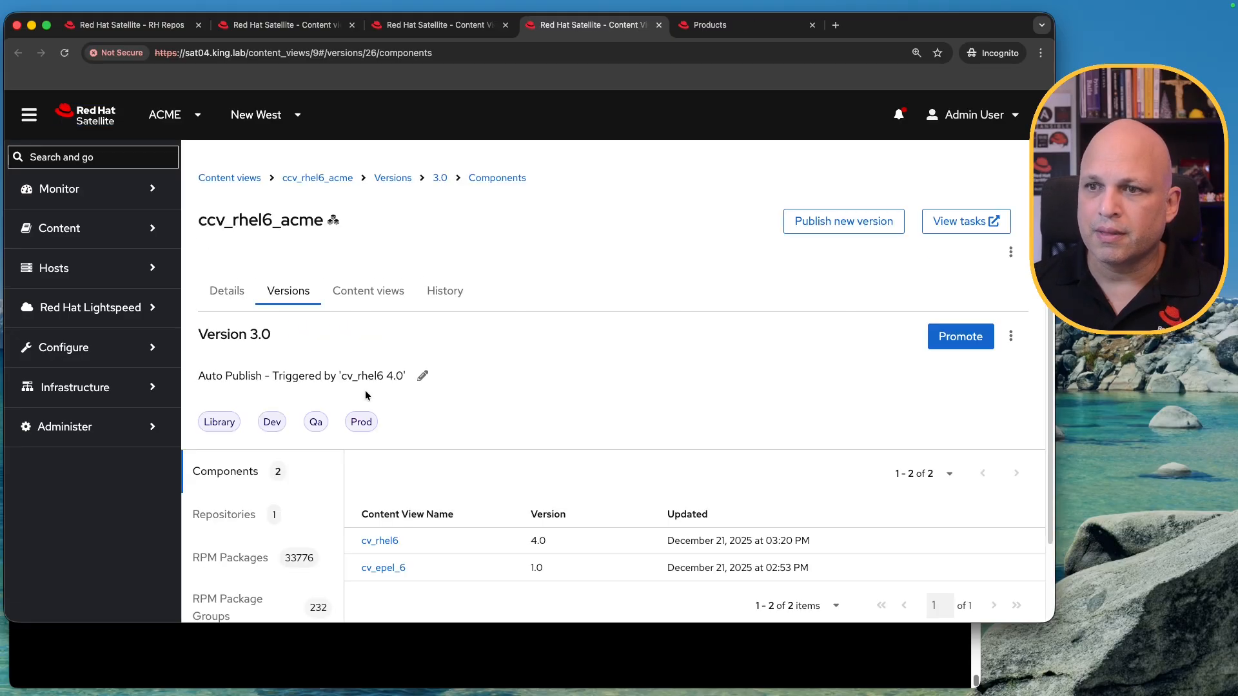
left_click(392, 178, "super")
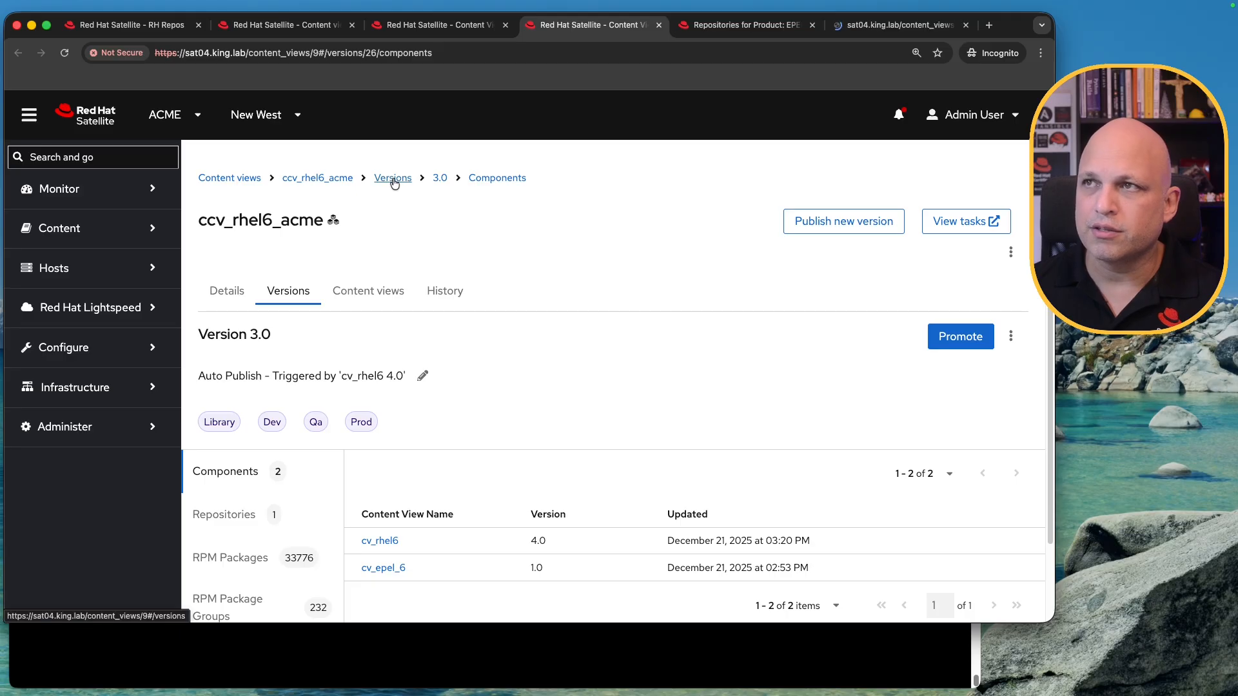
left_click(898, 25)
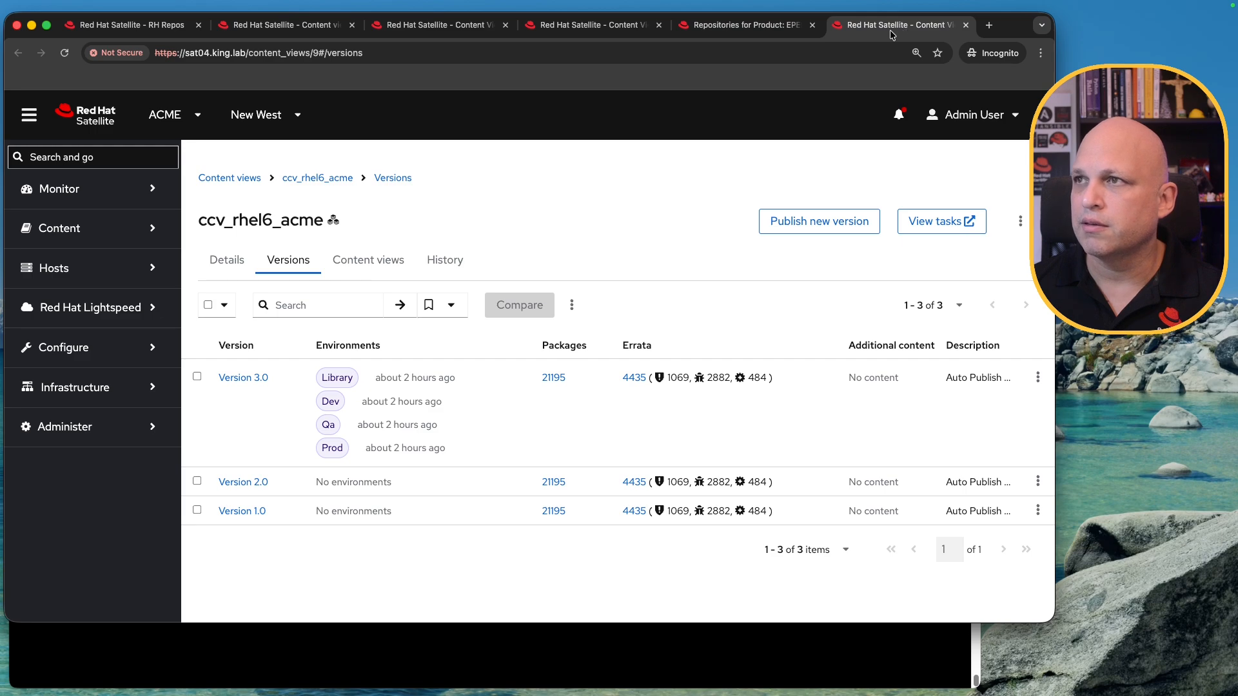
Step: Open the content views list in a new browser tab and view the versions of cv_rhel6
left_click(249, 179)
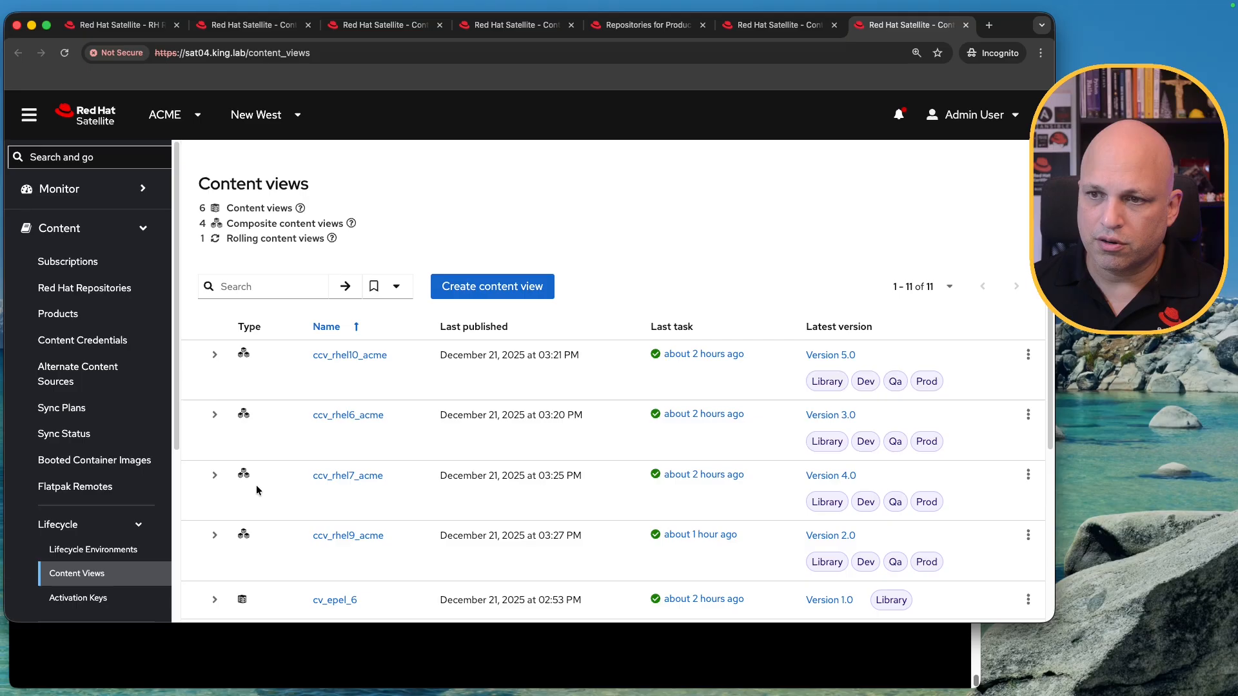
scroll(257, 484, "down", 3)
scroll(332, 541, "down", 5)
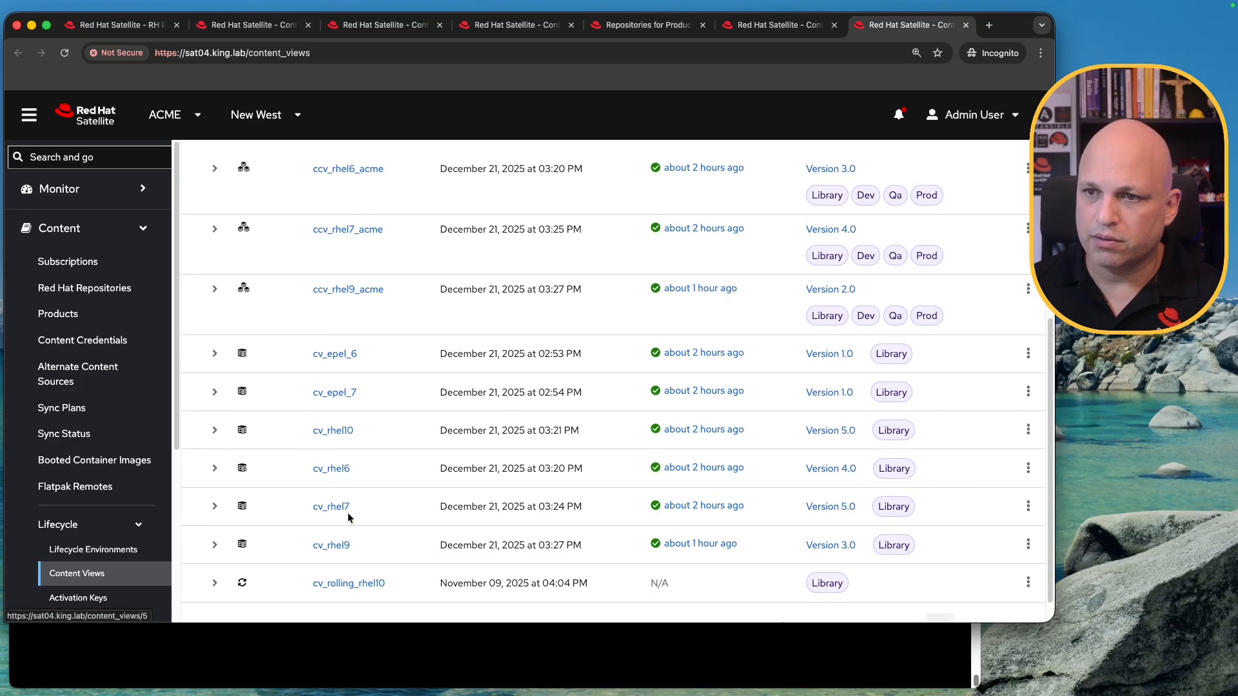
left_click(333, 470)
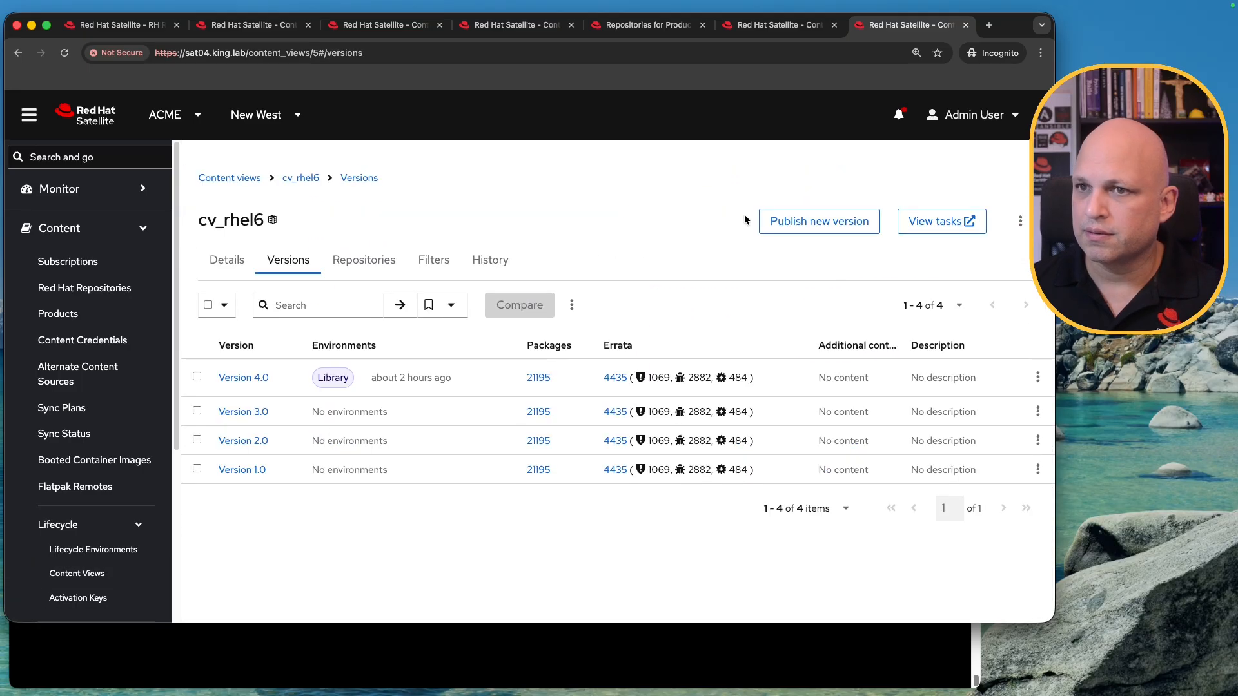
Step: Recheck the EPEL repositories and reloaded ccv_rhel6_acme versions list, and open the repositories of cv_rhel6 Version 4.0
left_click(665, 26)
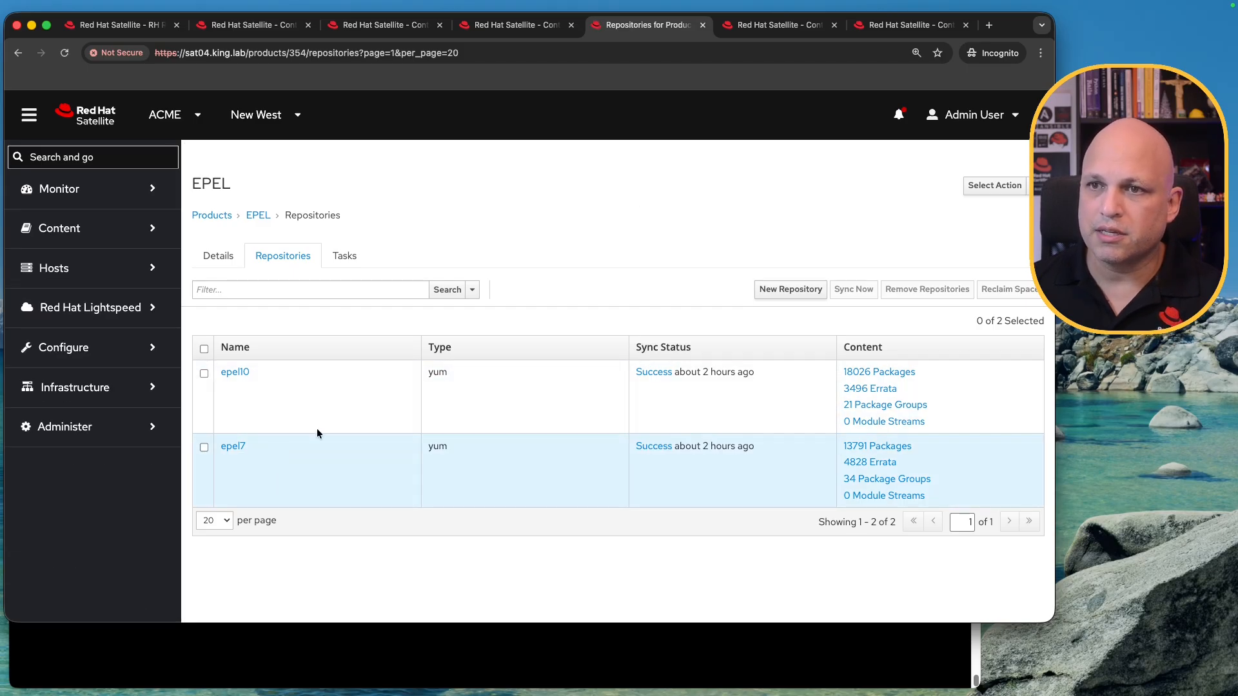
left_click(778, 26)
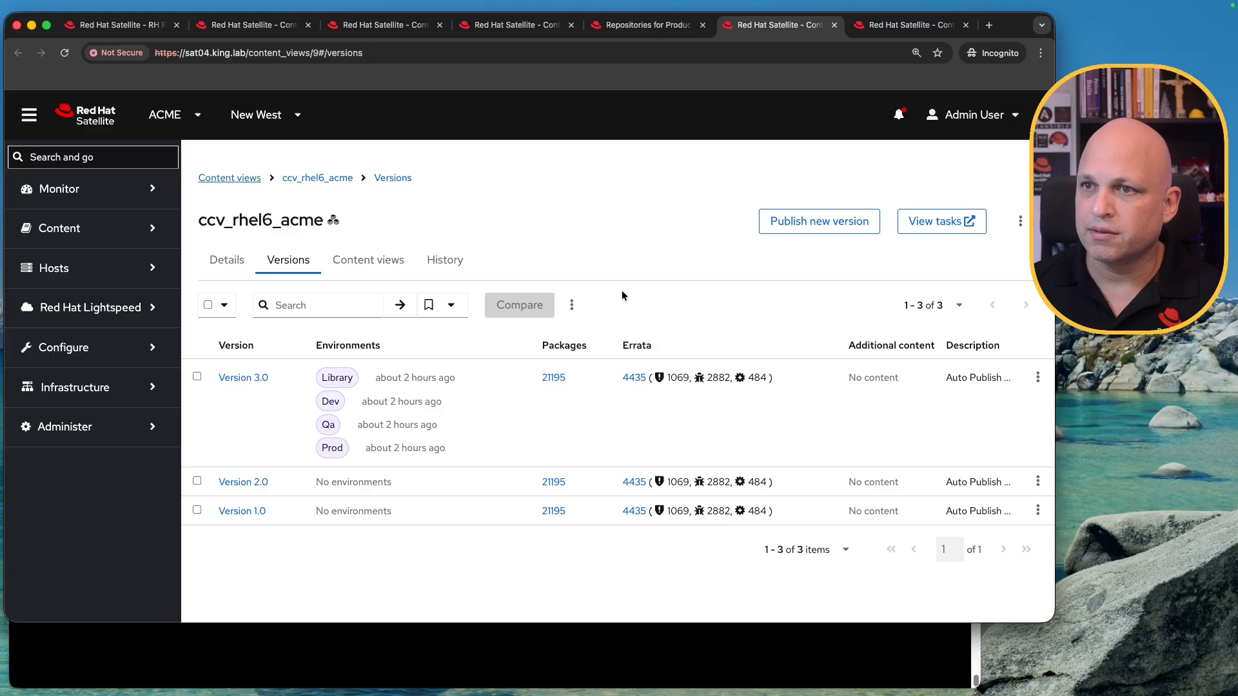
key("super+r")
key("ctrl+Tab")
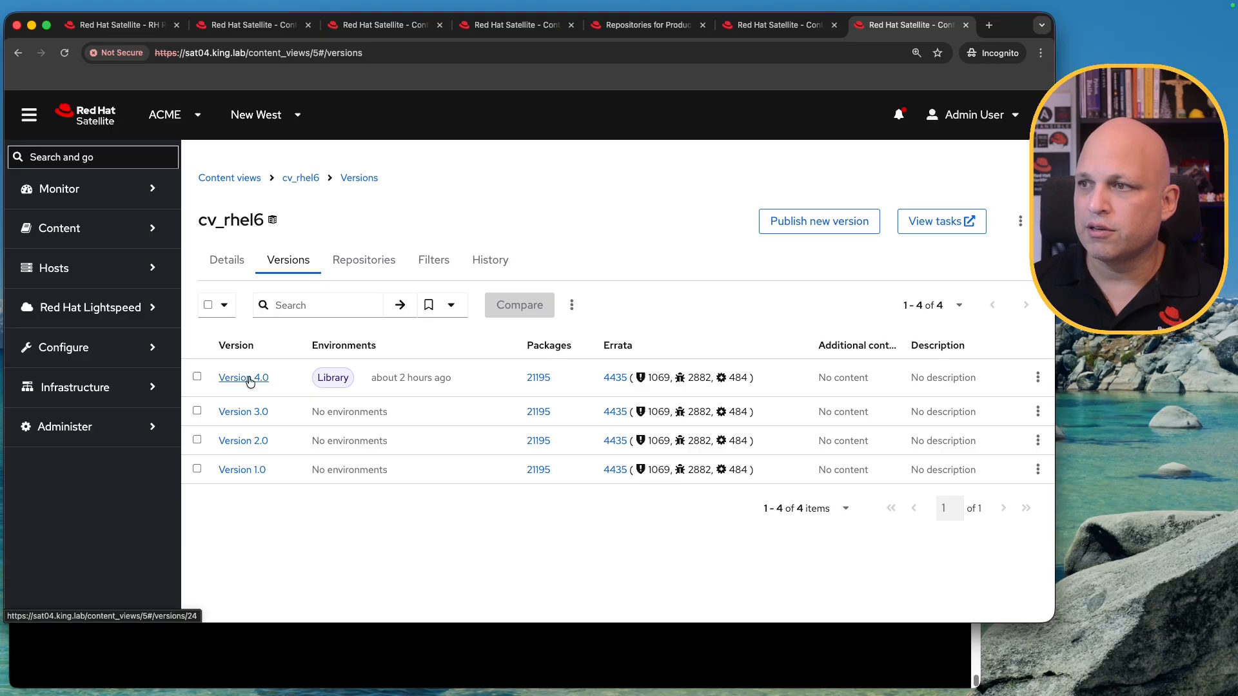
left_click(250, 379)
scroll(594, 521, "down", 2)
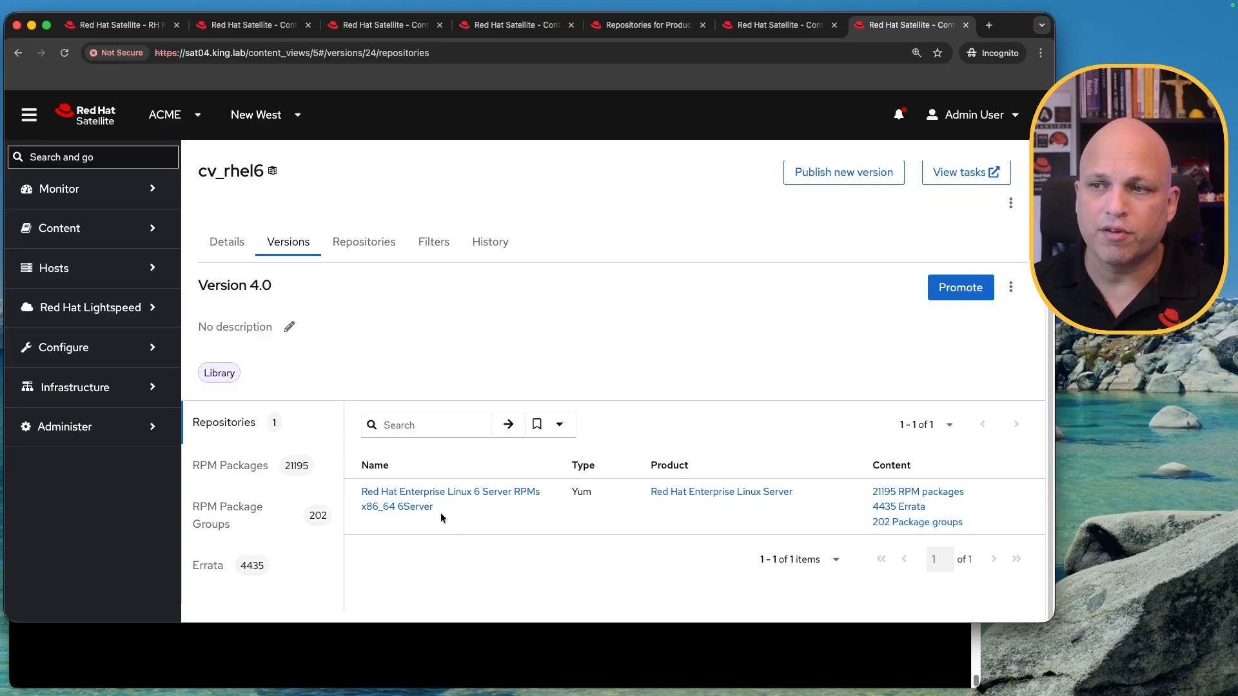
Step: Open the components of ccv_rhel6_acme Version 3.0 and compare them with the cv_rhel6 Version 4.0 and EPEL repositories
left_click(777, 26)
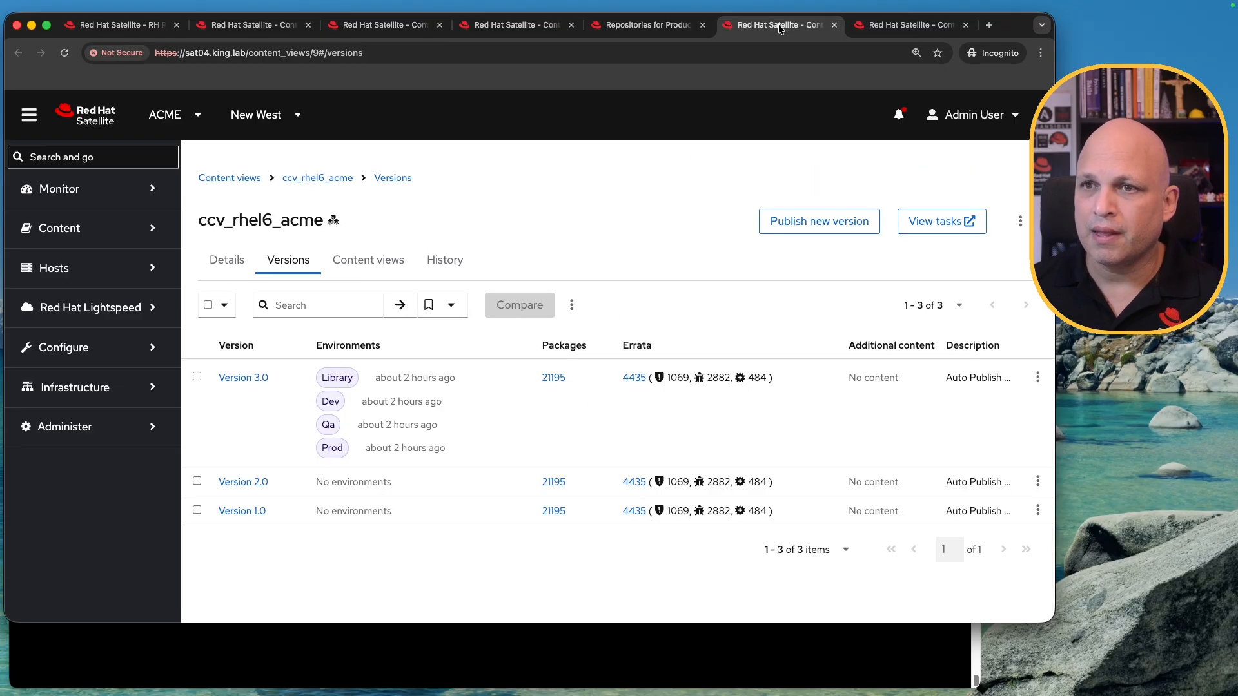
left_click(250, 379)
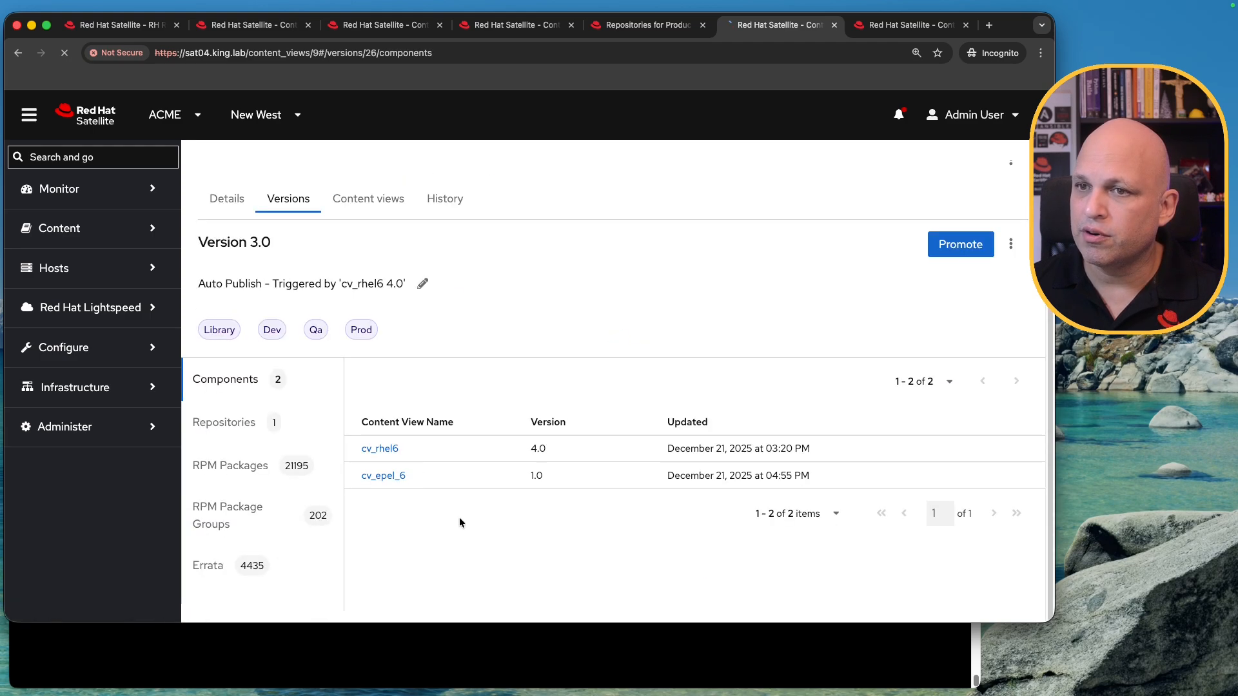
scroll(715, 290, "up", 3)
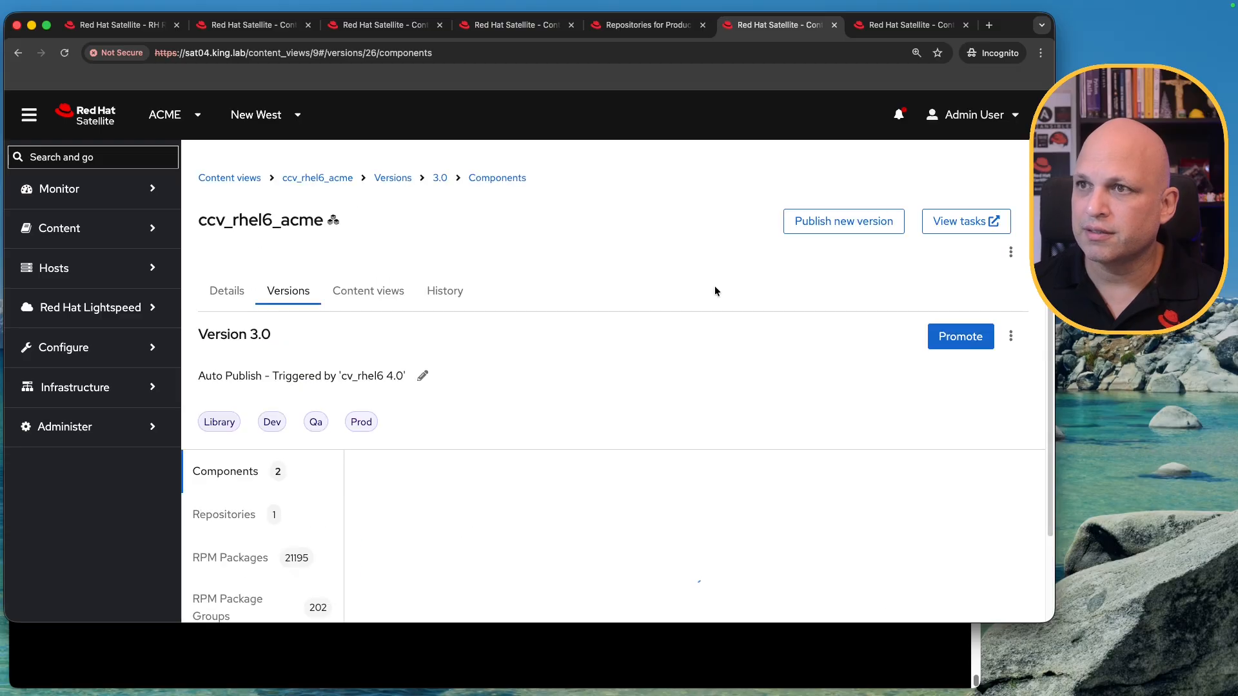
left_click(906, 21)
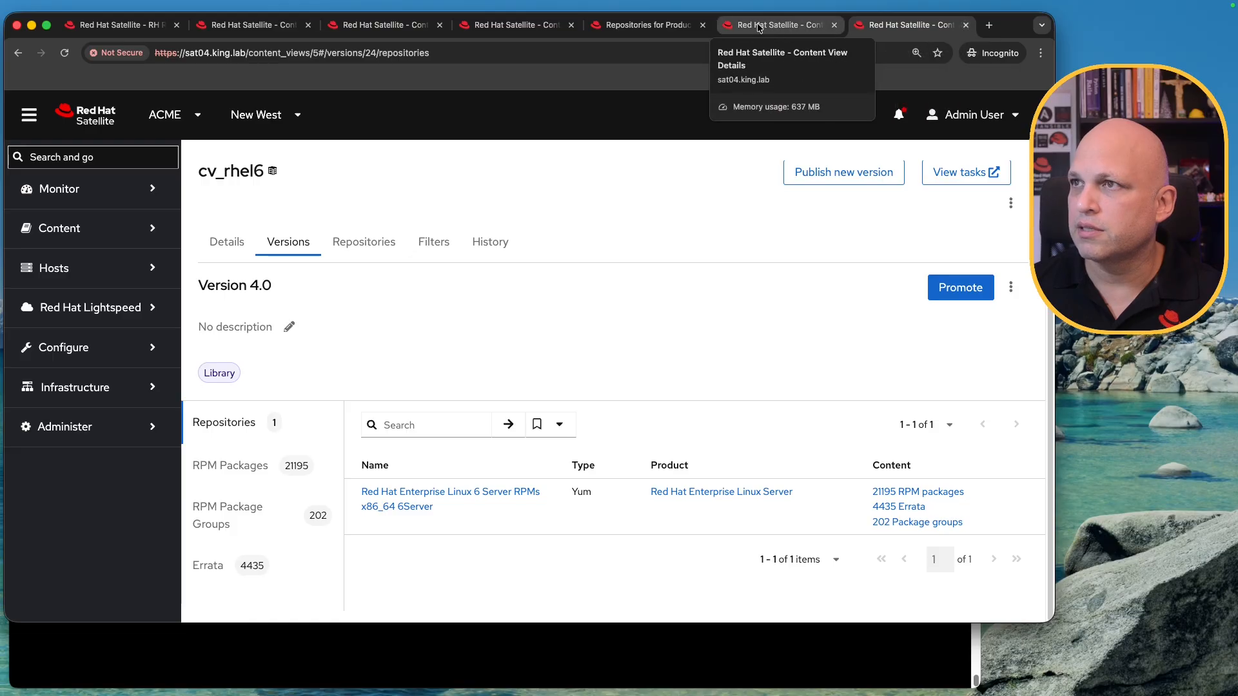
left_click(644, 24)
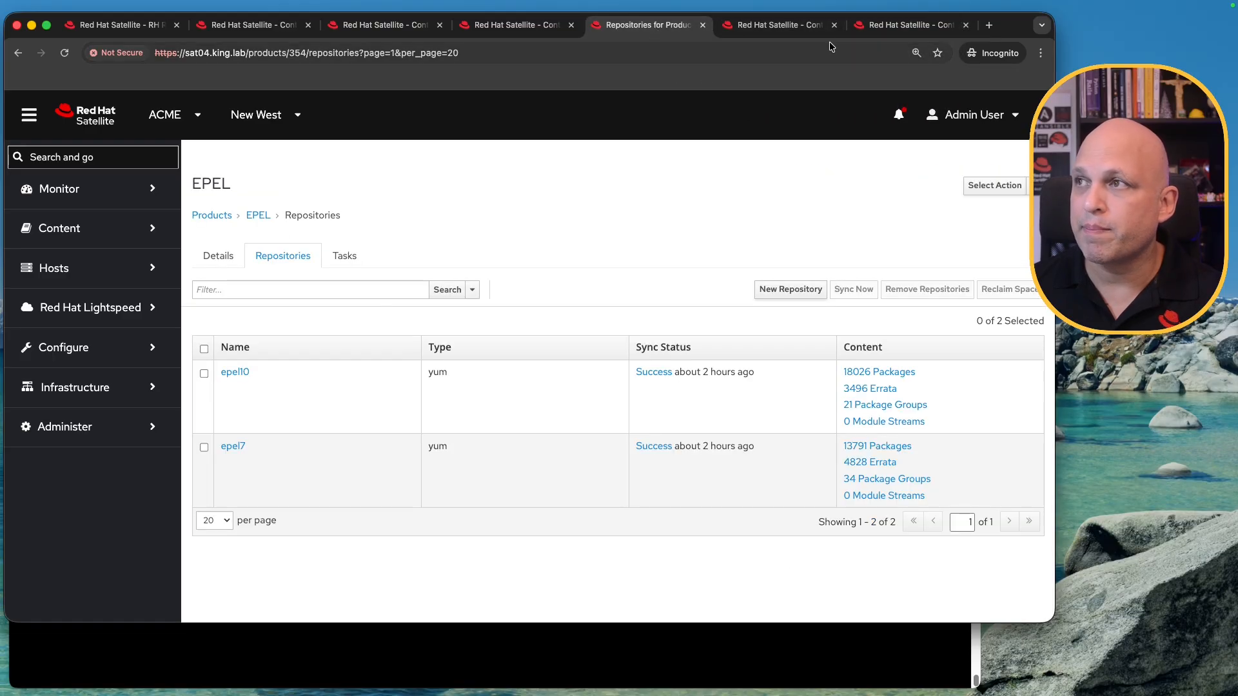
Step: Open the content views list in a new browser tab and view the versions of cv_epel_6
left_click(905, 24)
left_click(97, 118, "super")
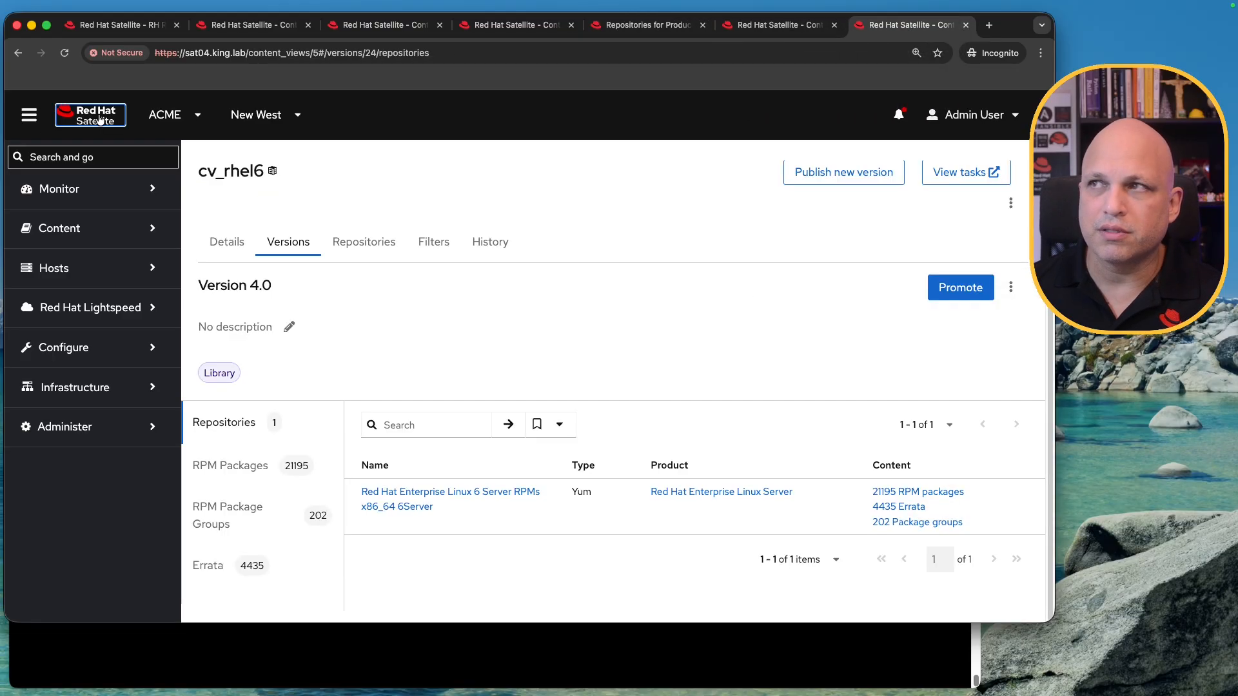
left_click(911, 27)
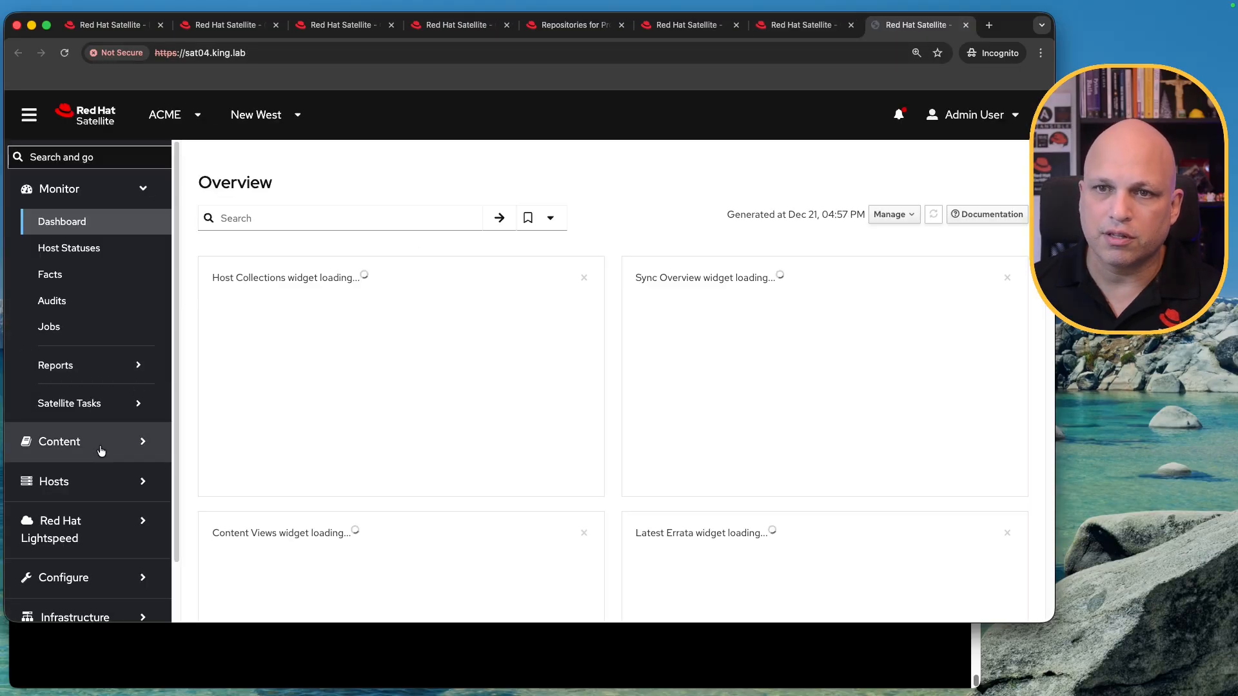
left_click(100, 447)
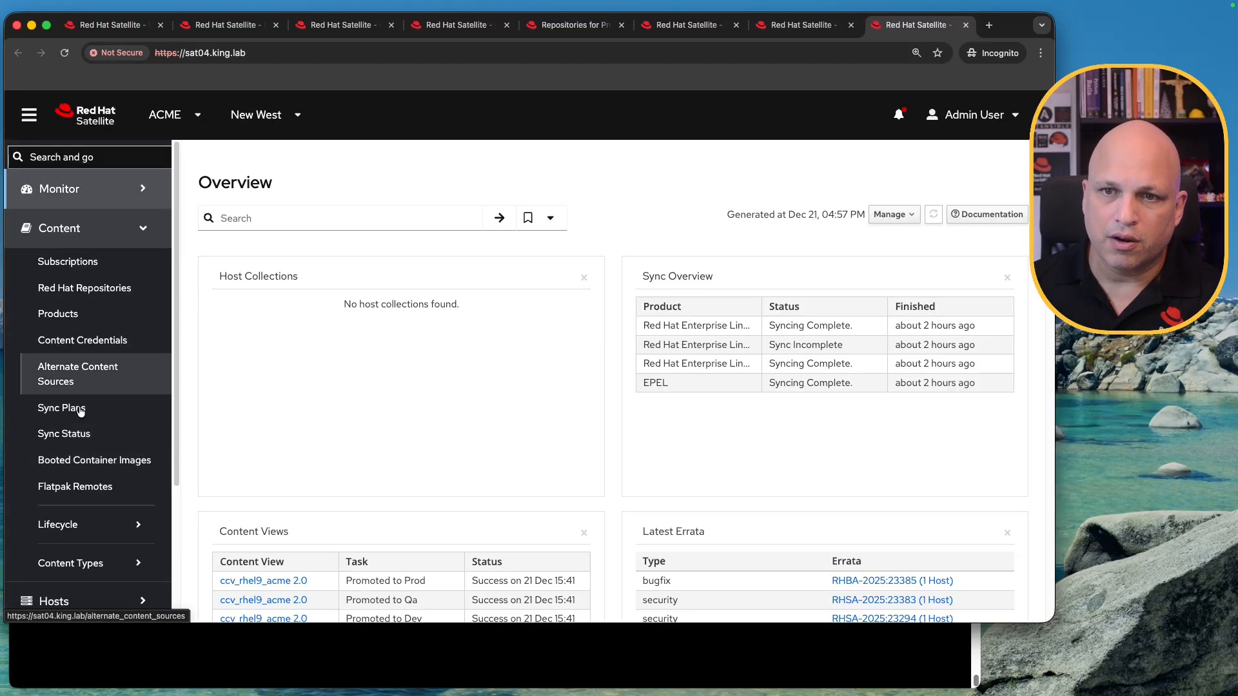
left_click(86, 524)
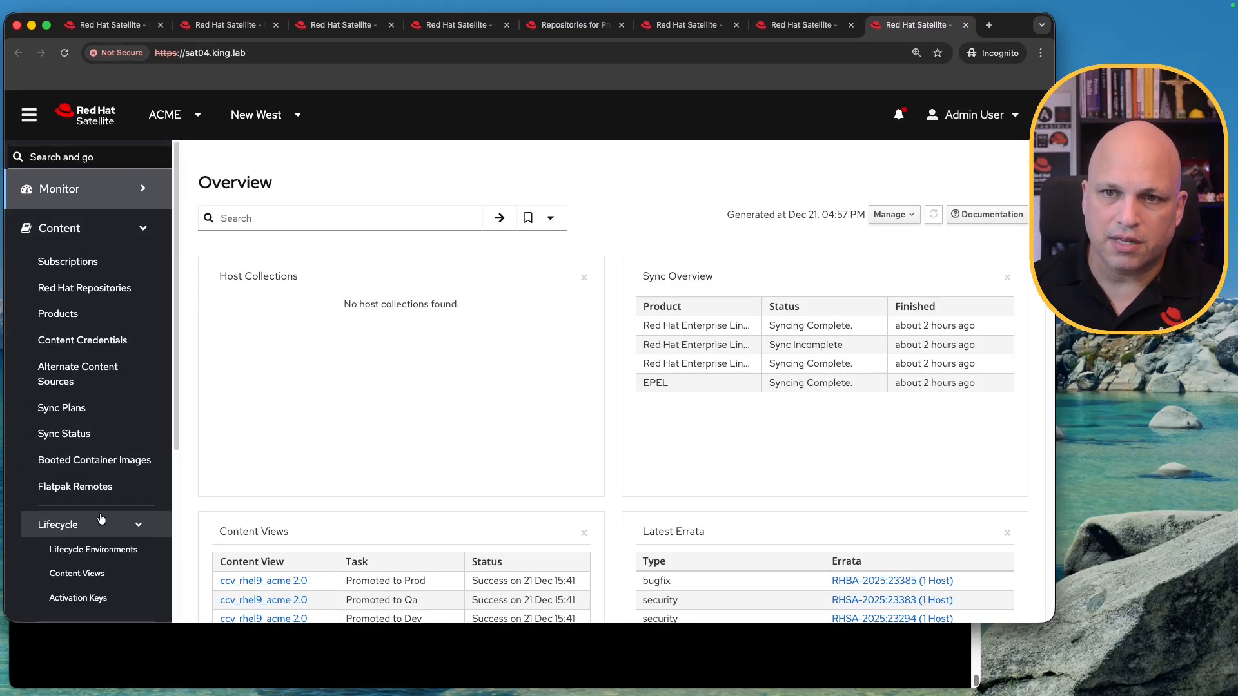
left_click(81, 574)
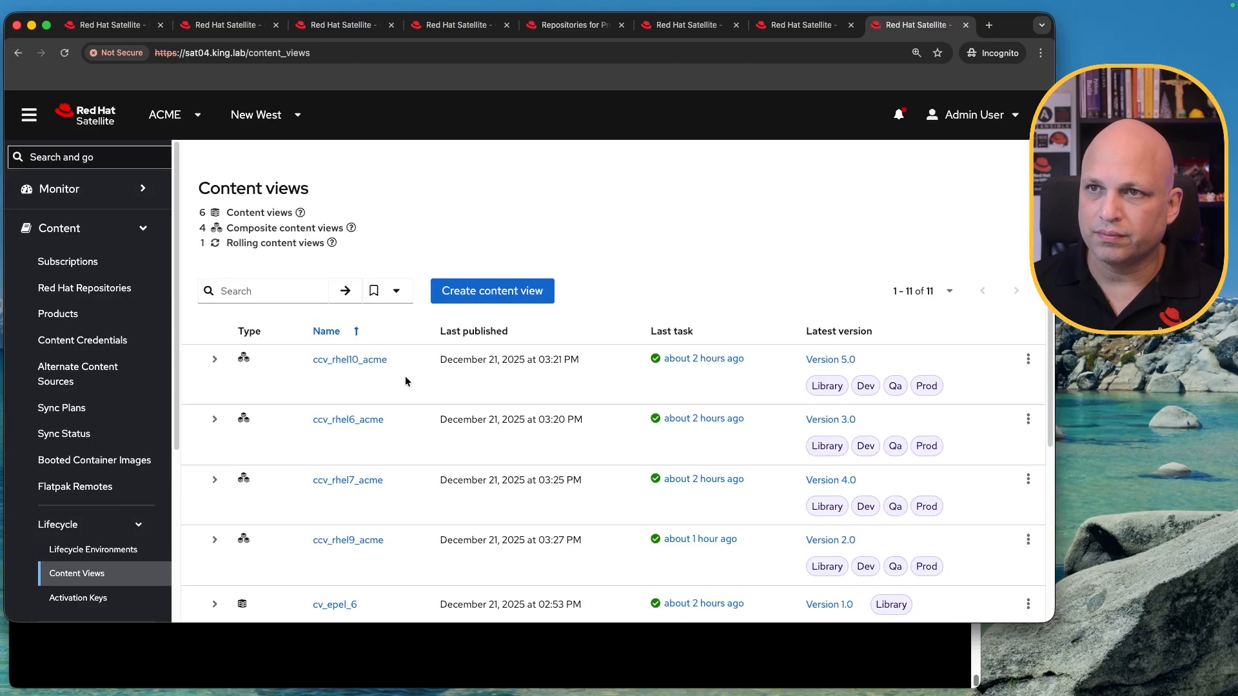
scroll(405, 381, "down", 5)
left_click(341, 337)
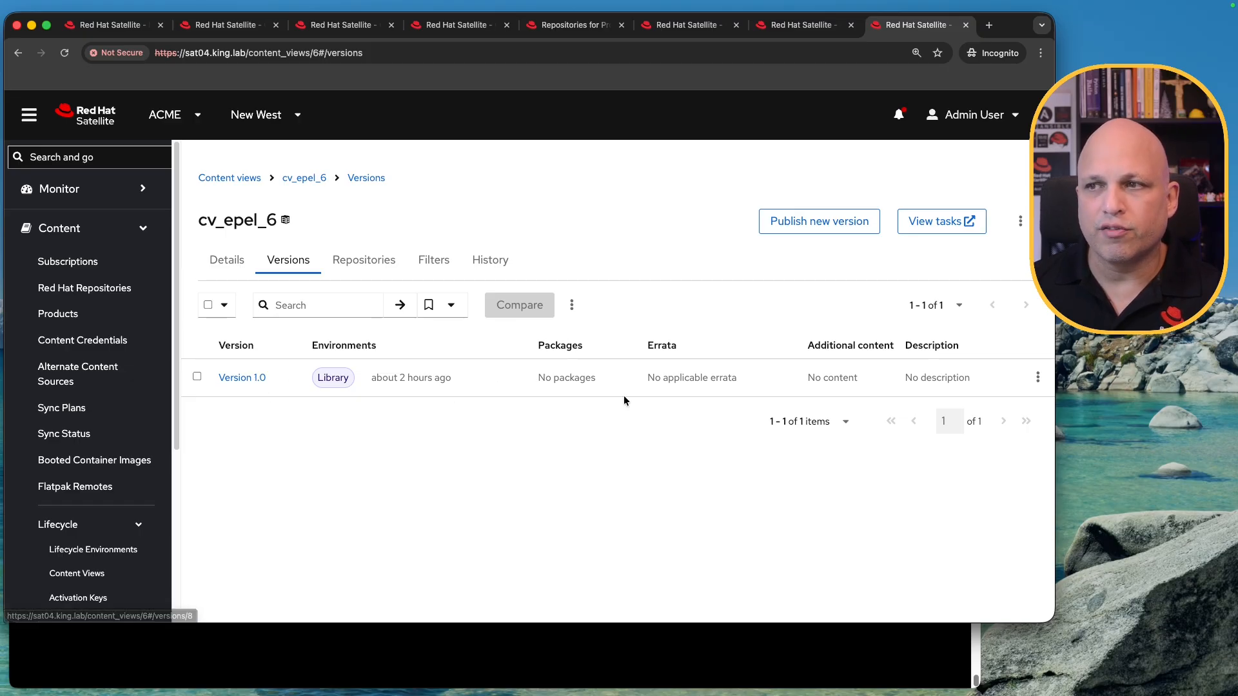
Step: Examine the packages and errata listed for Version 1.0 of cv_epel_6
double_click(581, 379)
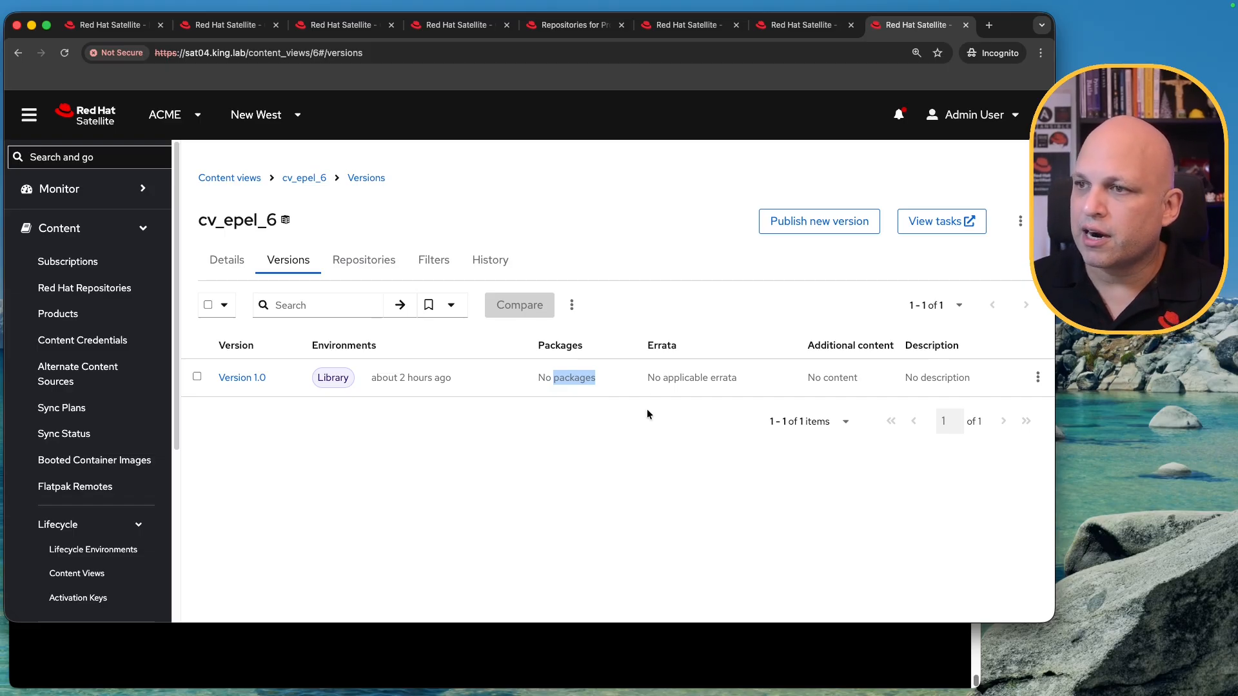
triple_click(690, 378)
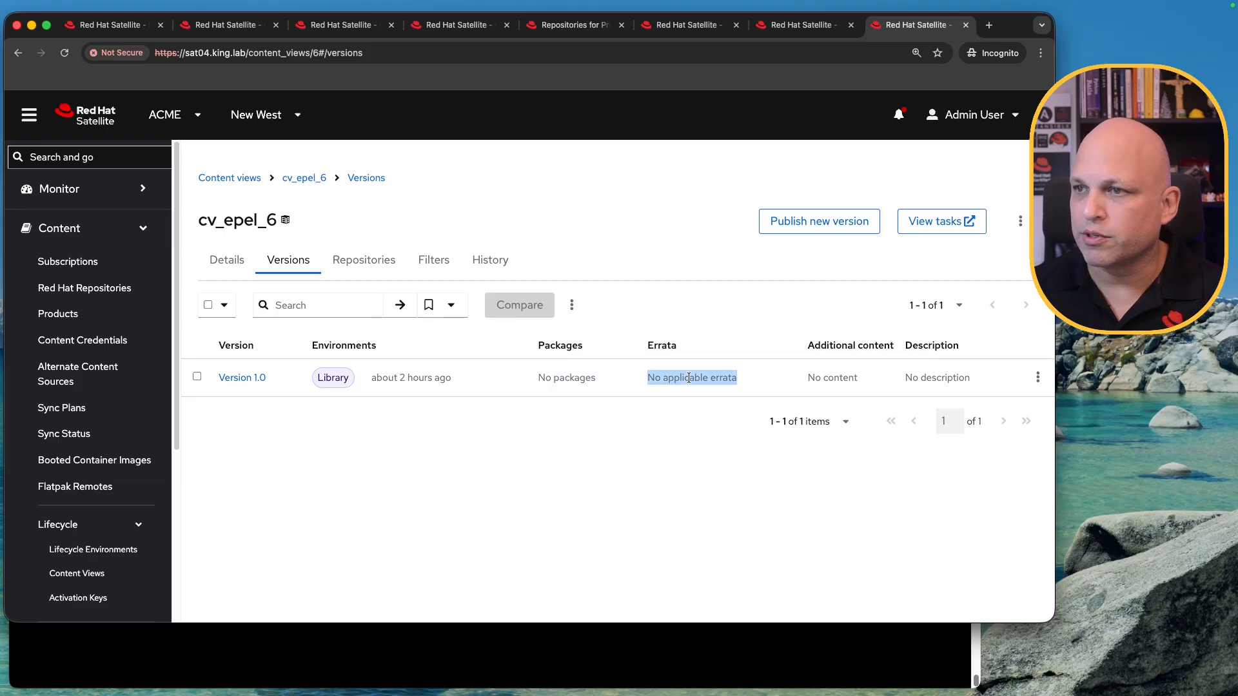
double_click(564, 375)
left_click(707, 376)
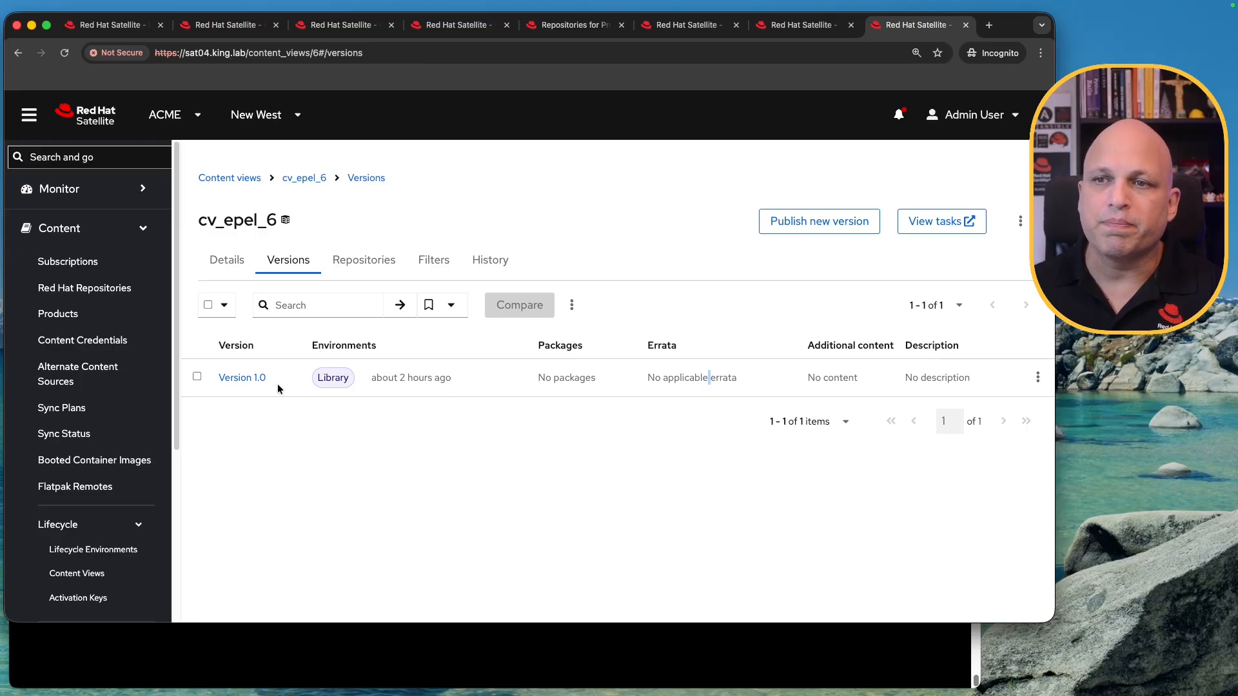
left_click_drag(280, 377, 218, 381)
left_click(574, 436)
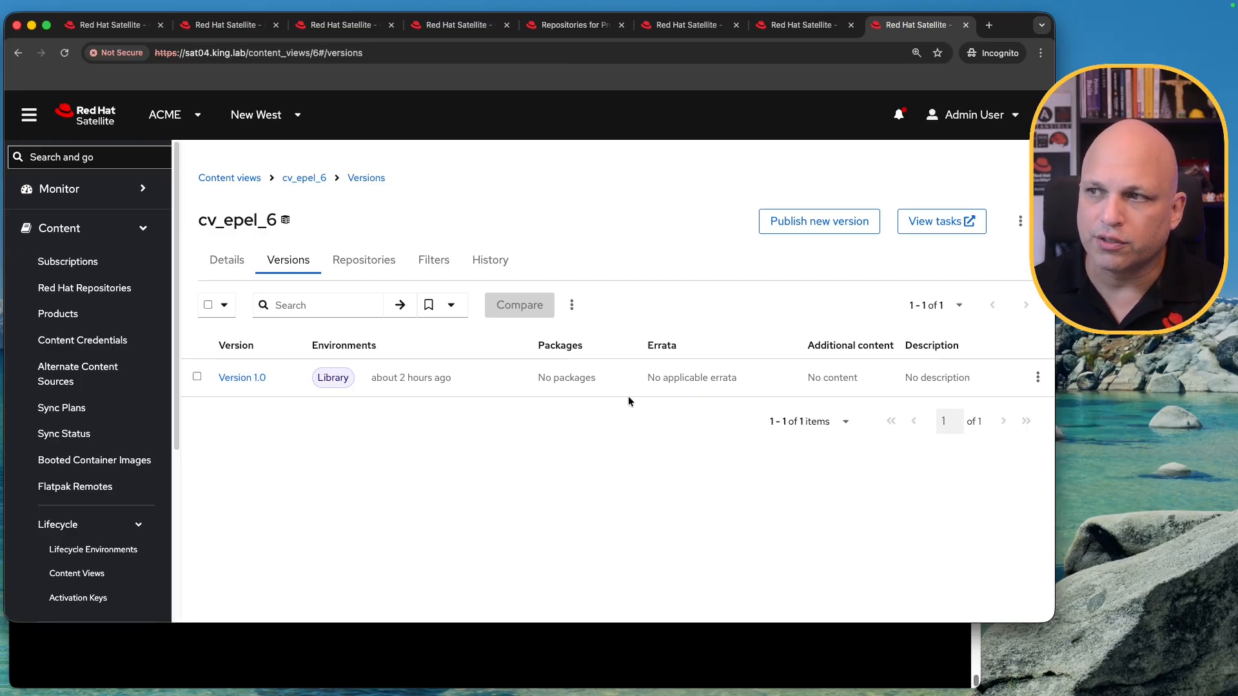
Step: Open the Version 1.0 details of cv_epel_6 and check the content view's repositories and history
left_click(252, 380)
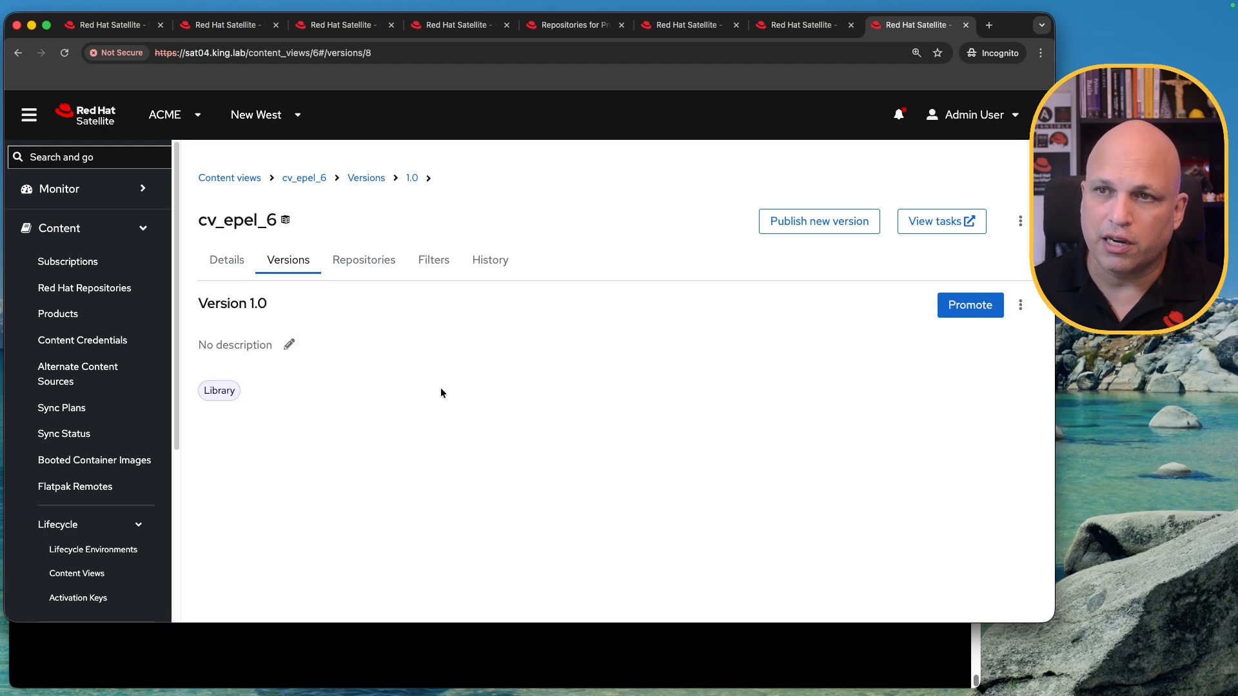
left_click(363, 263)
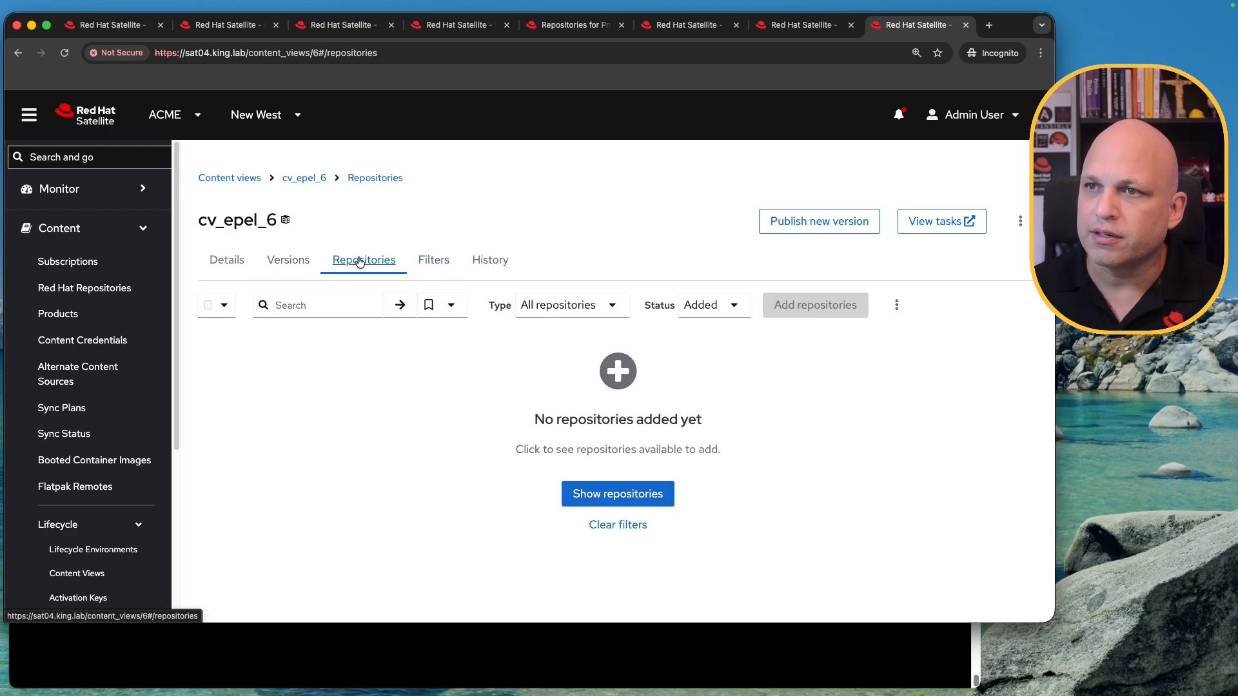
left_click(493, 260)
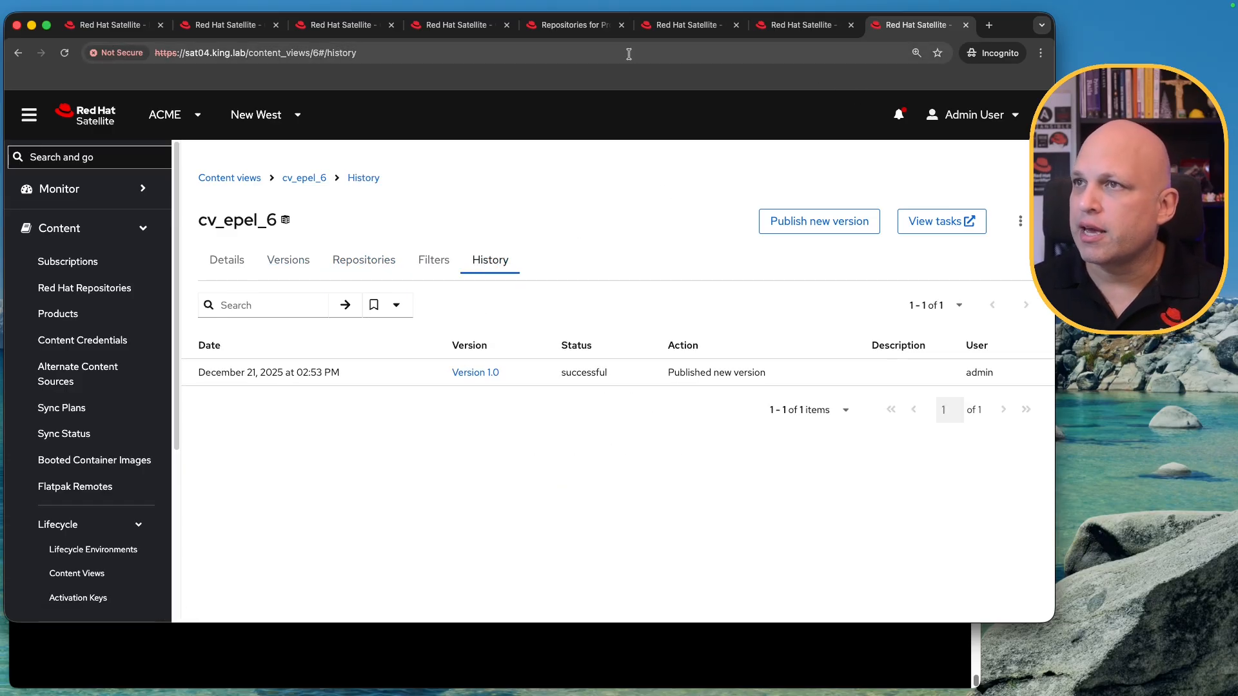
Step: Review the EPEL product's repository list, including epel7, and return to the components of ccv_rhel6_acme Version 3.0
left_click(570, 27)
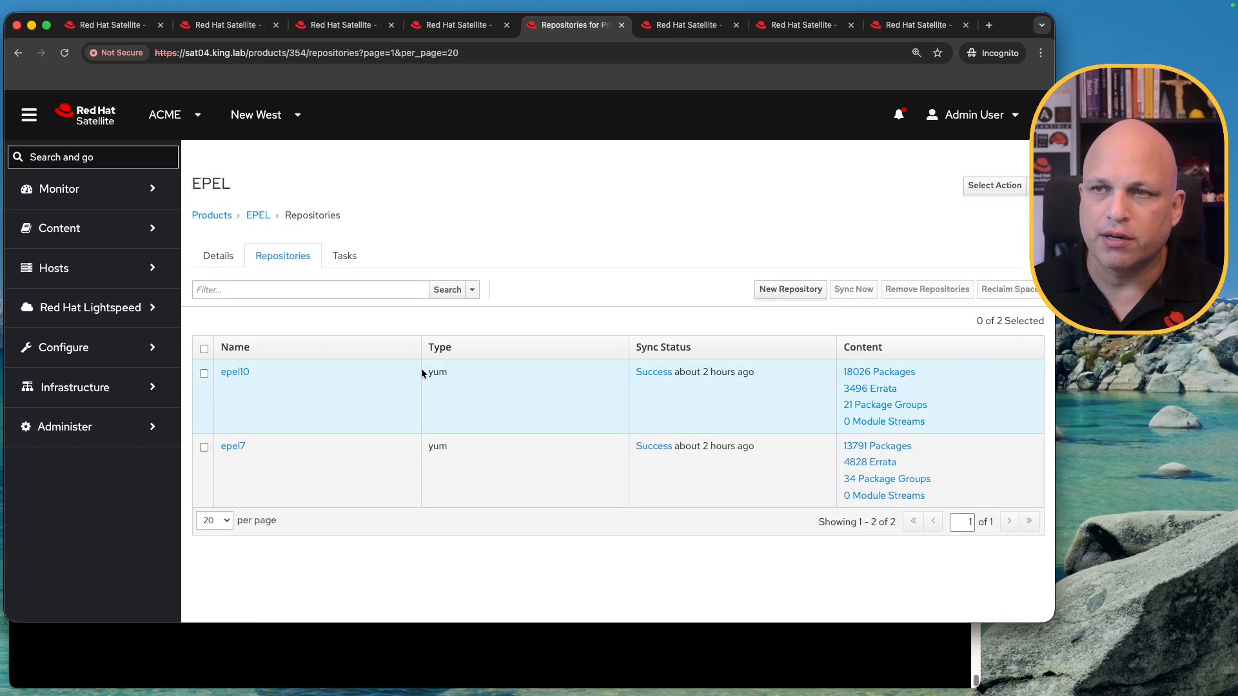
left_click_drag(263, 450, 223, 453)
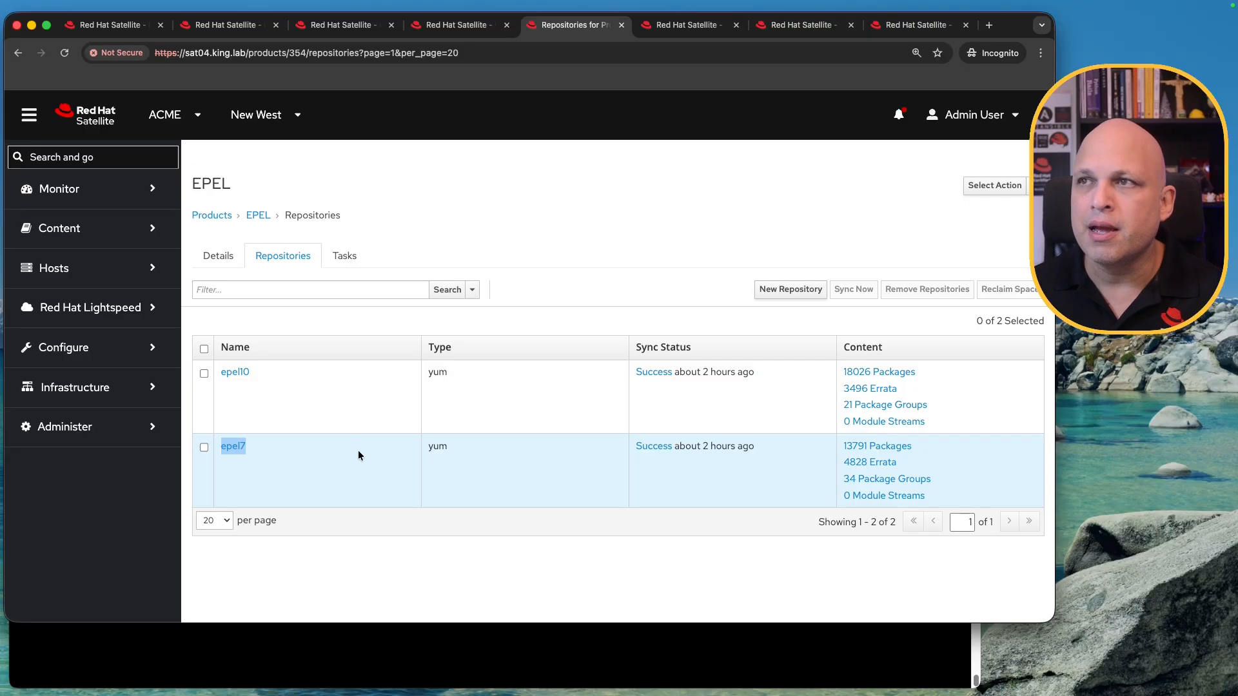
left_click(708, 216)
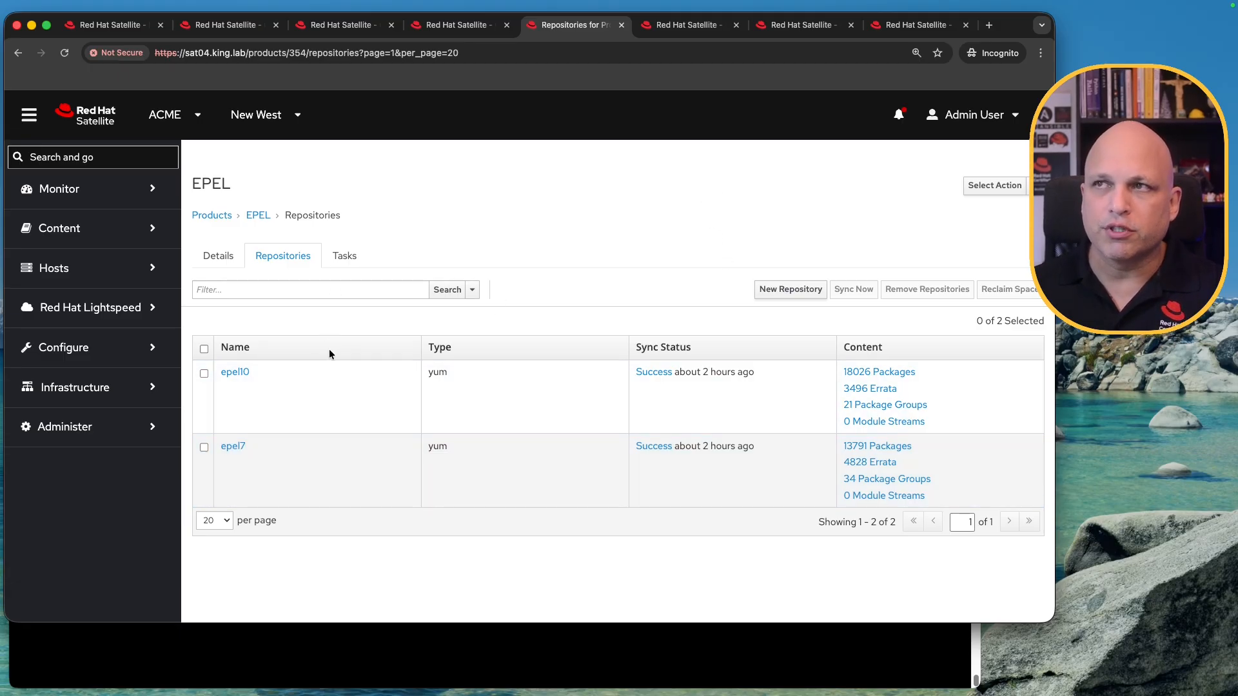
left_click(698, 30)
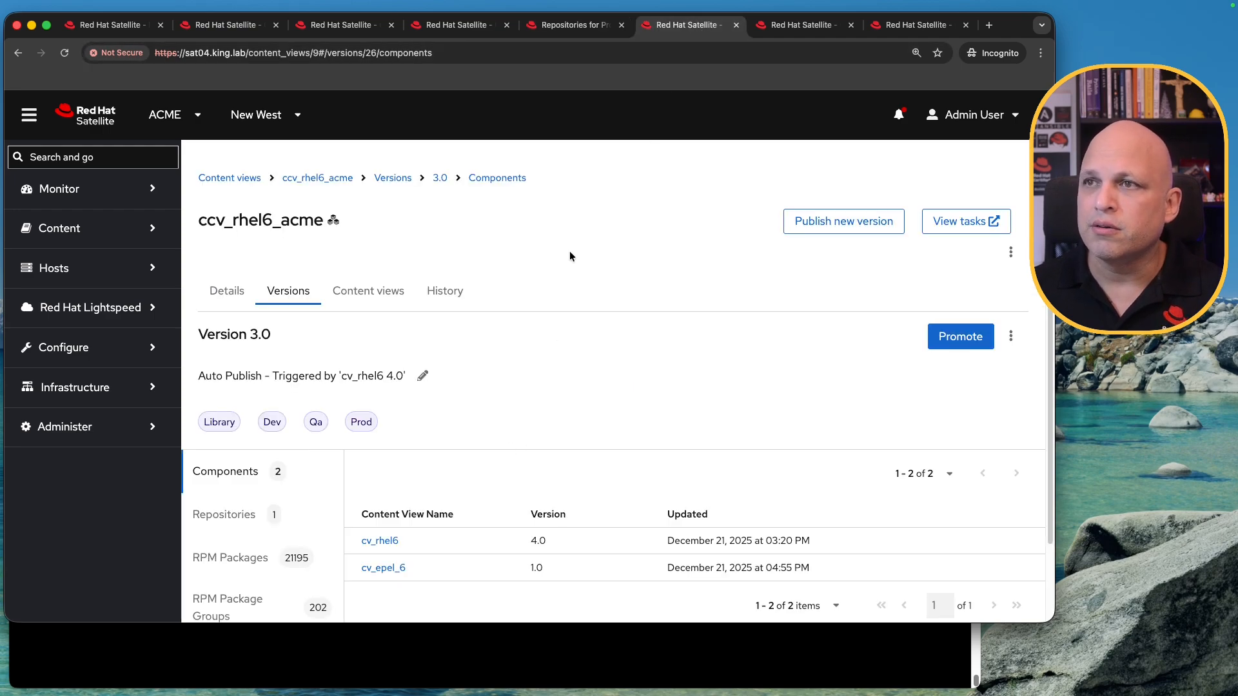
left_click(574, 25)
left_click(658, 29)
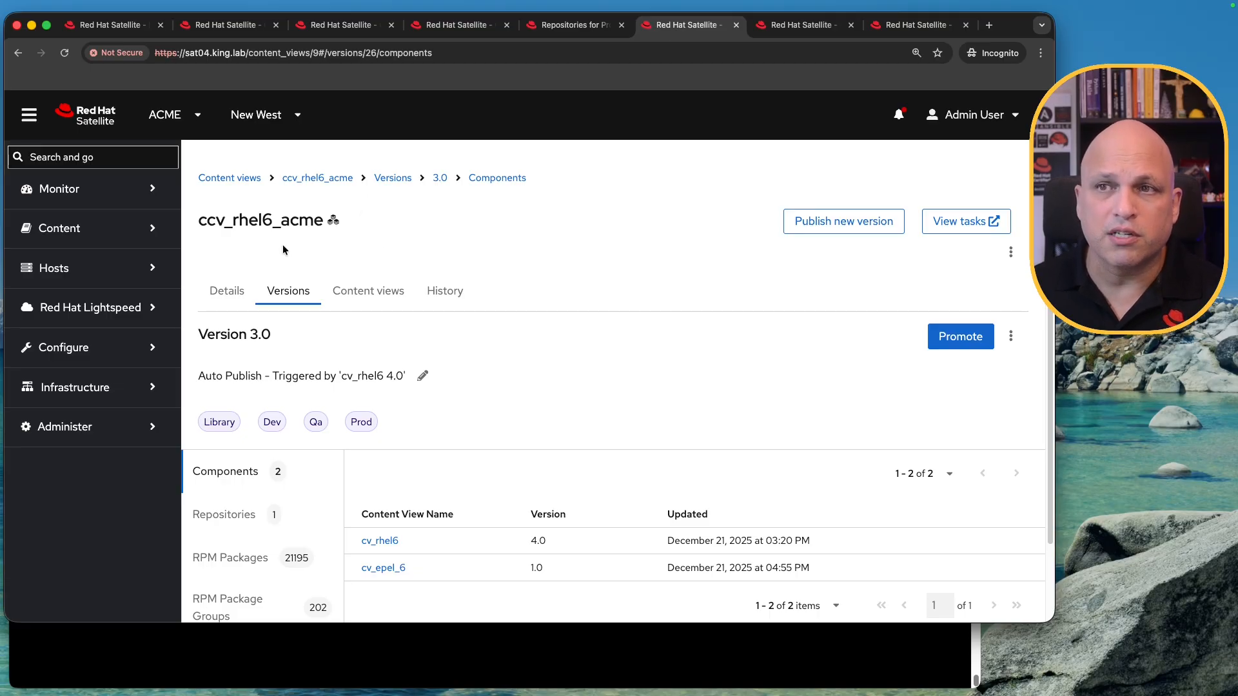
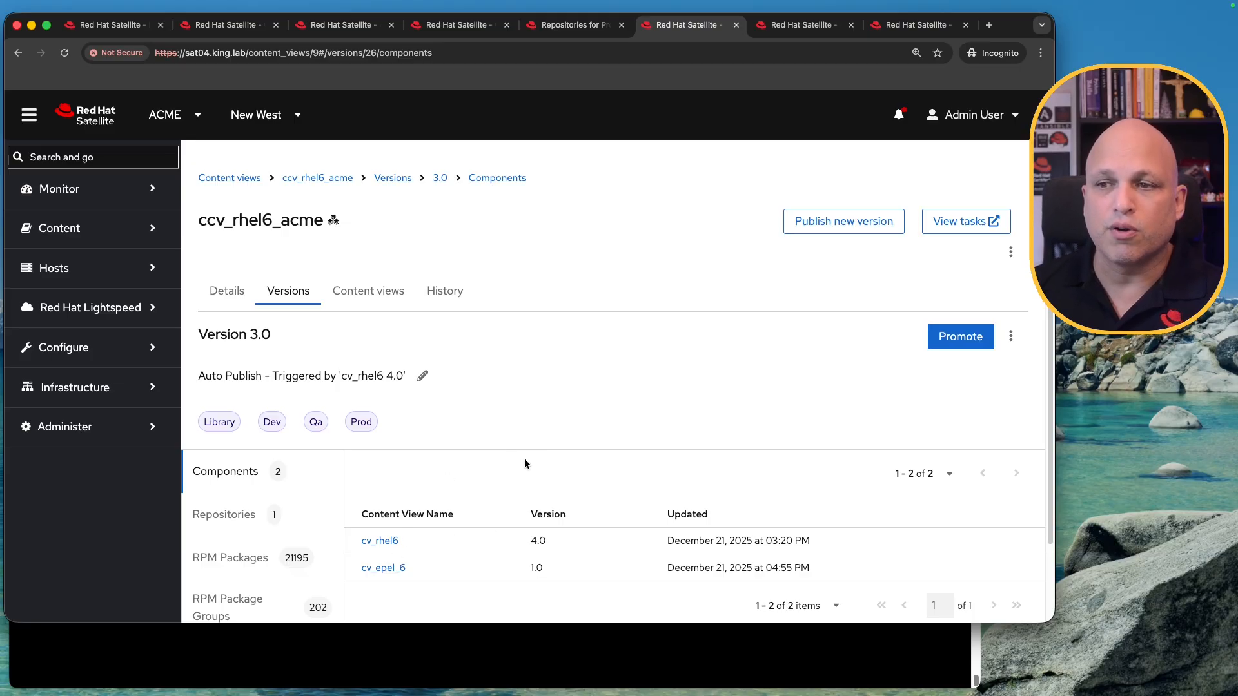
Step: Return from the cv_rhel6 version page to the list of all content views and locate cv_epel_6
left_click(811, 27)
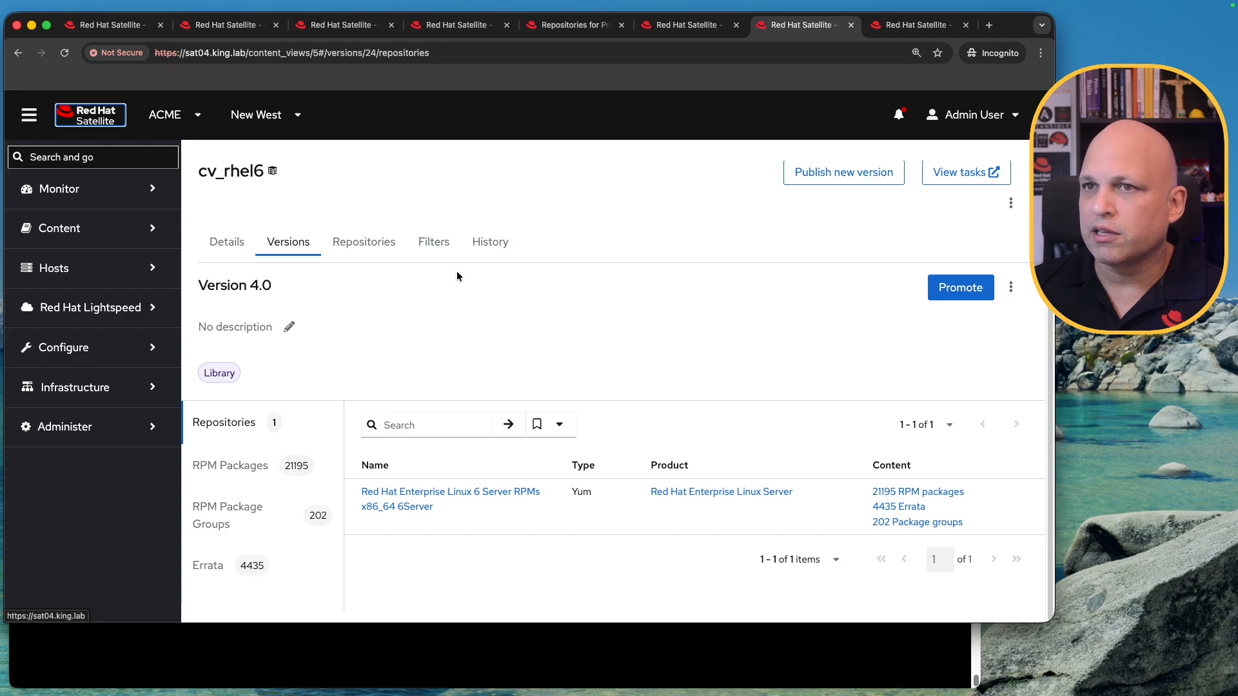
scroll(612, 295, "up", 2)
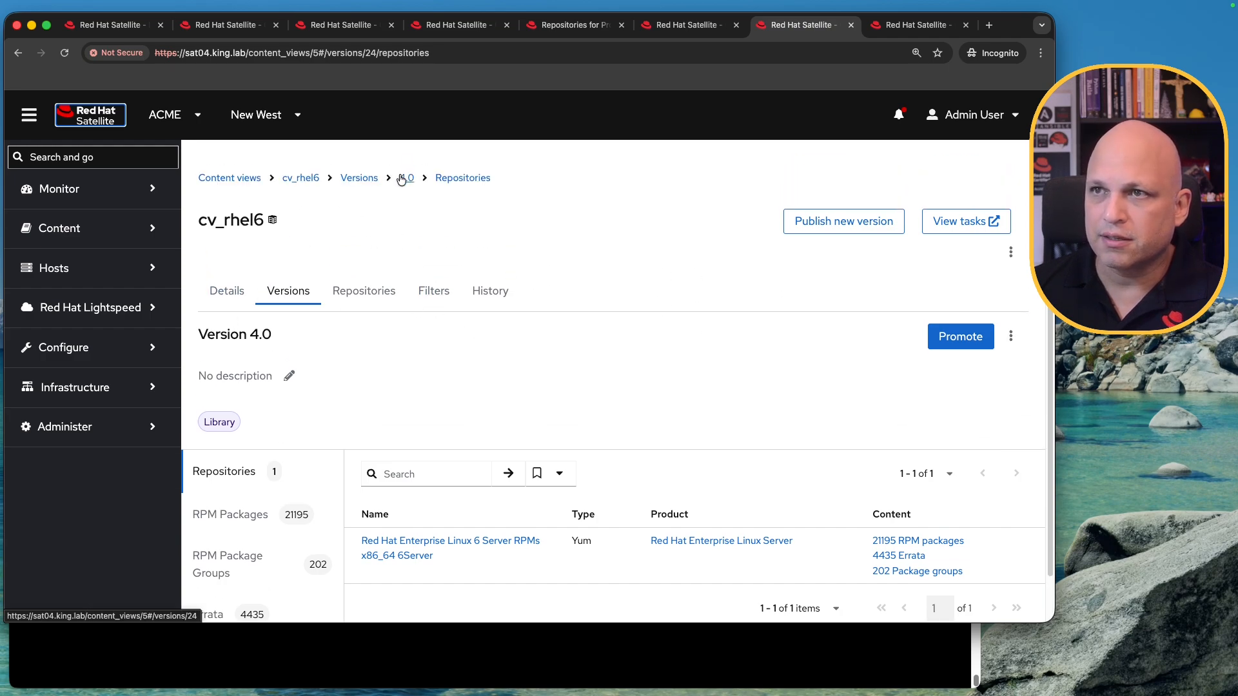
left_click(306, 180)
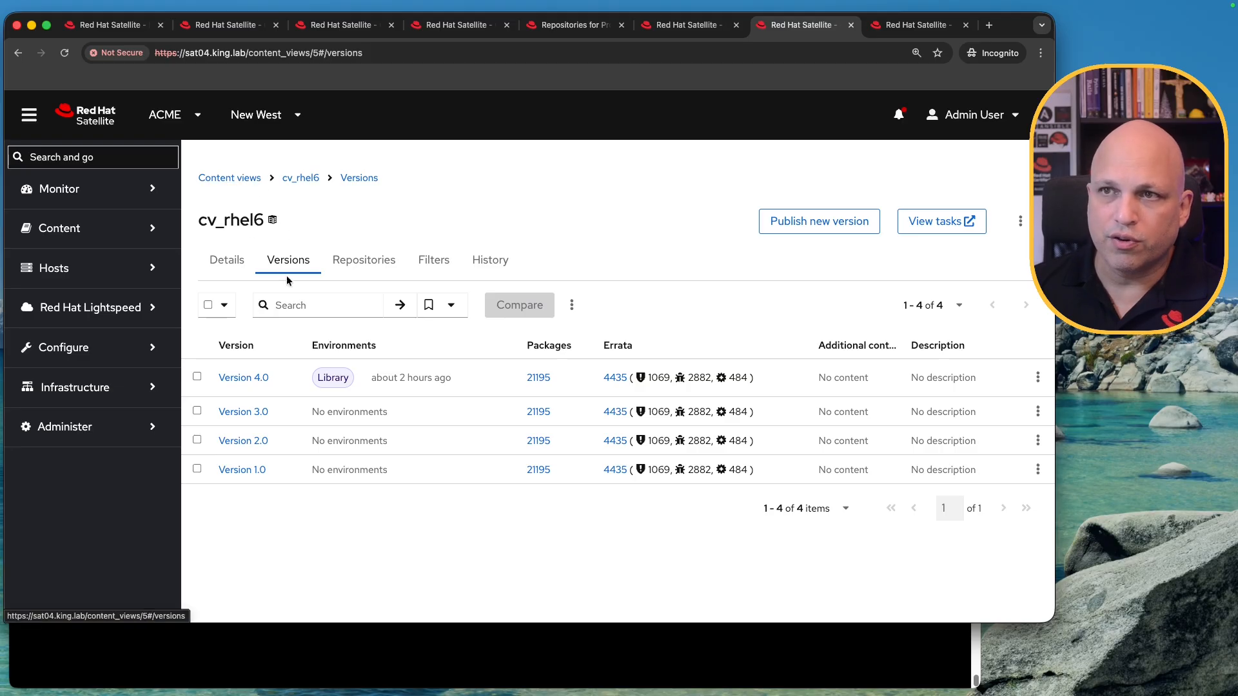
left_click(243, 178)
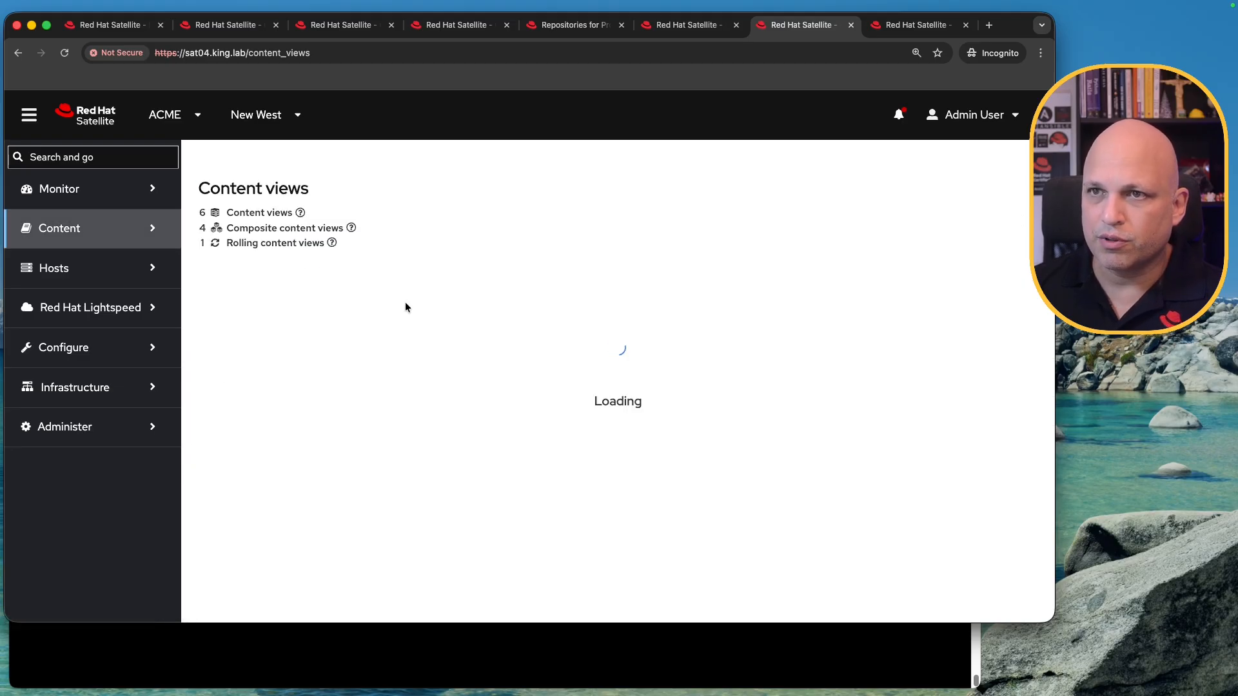
scroll(395, 342, "down", 5)
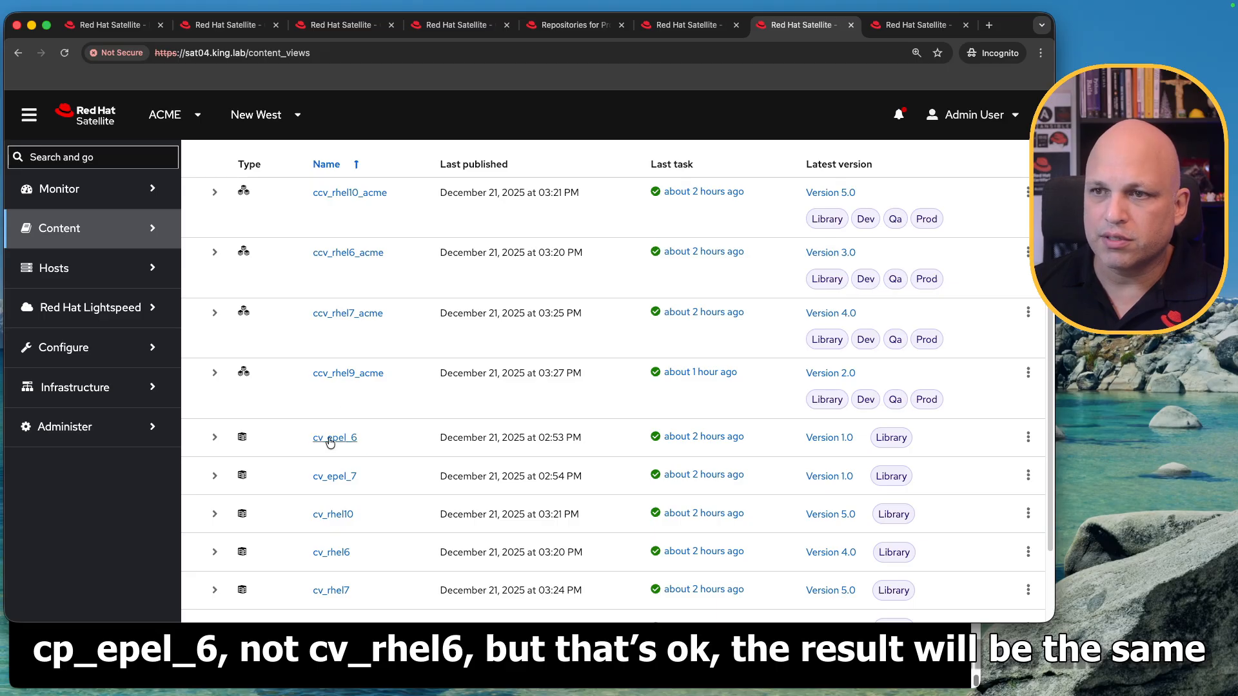
Step: Try to delete the content view cv_epel_6, checking the environments, hosts and activation keys of its version 1.0
left_click(1028, 437)
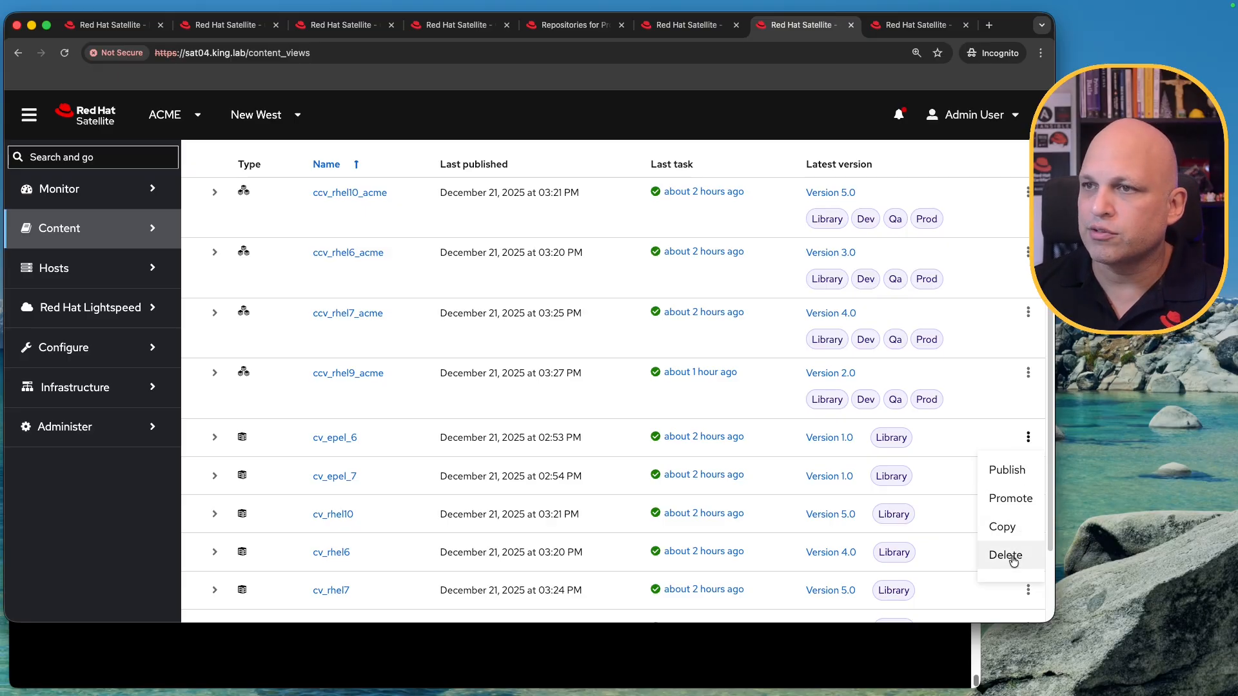
left_click(1011, 556)
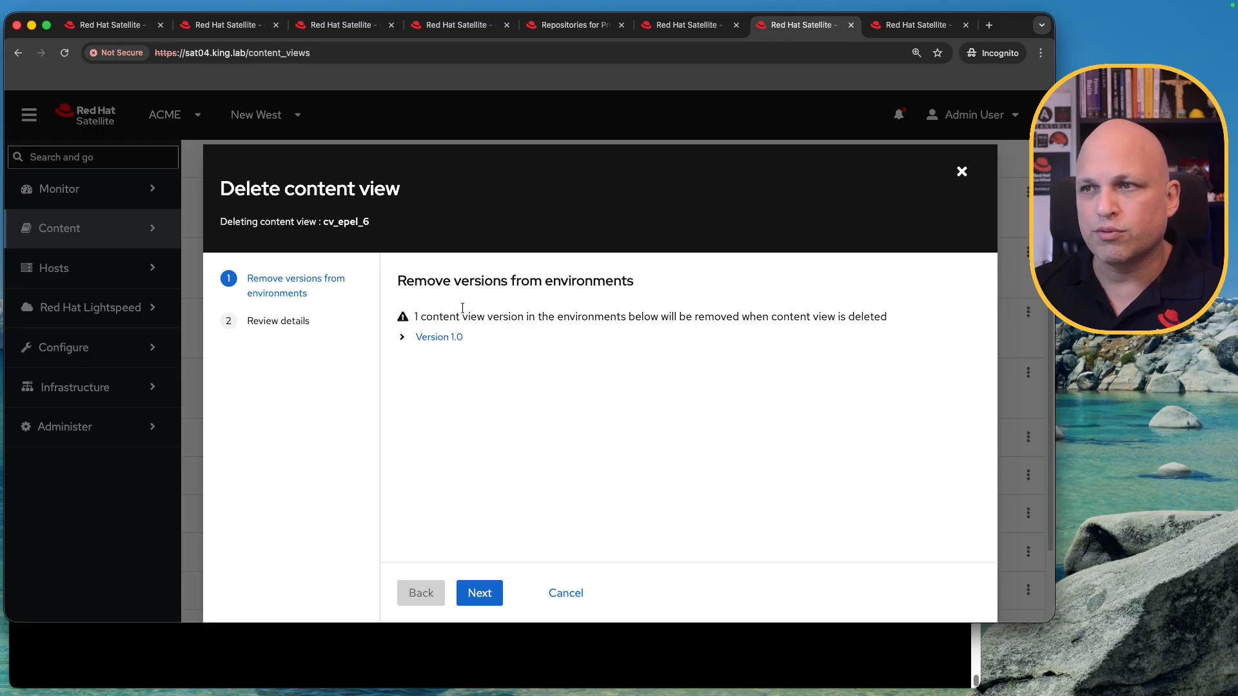
left_click(427, 335)
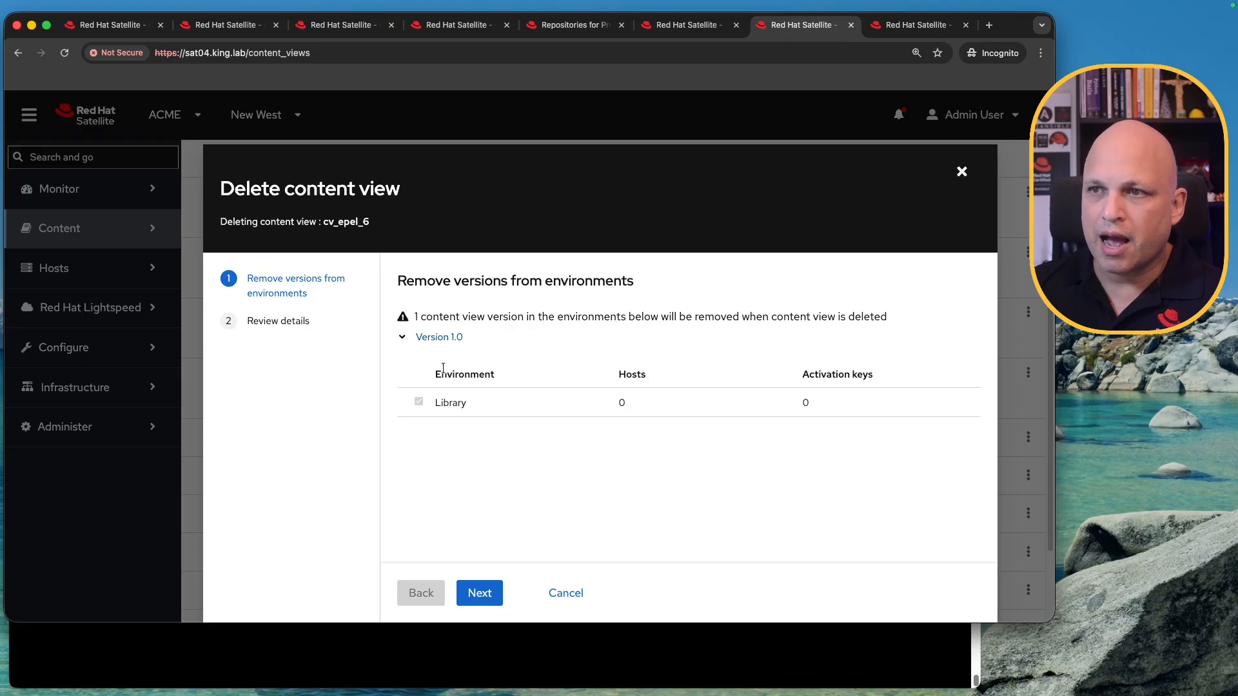
left_click_drag(626, 403, 609, 406)
left_click_drag(834, 401, 754, 414)
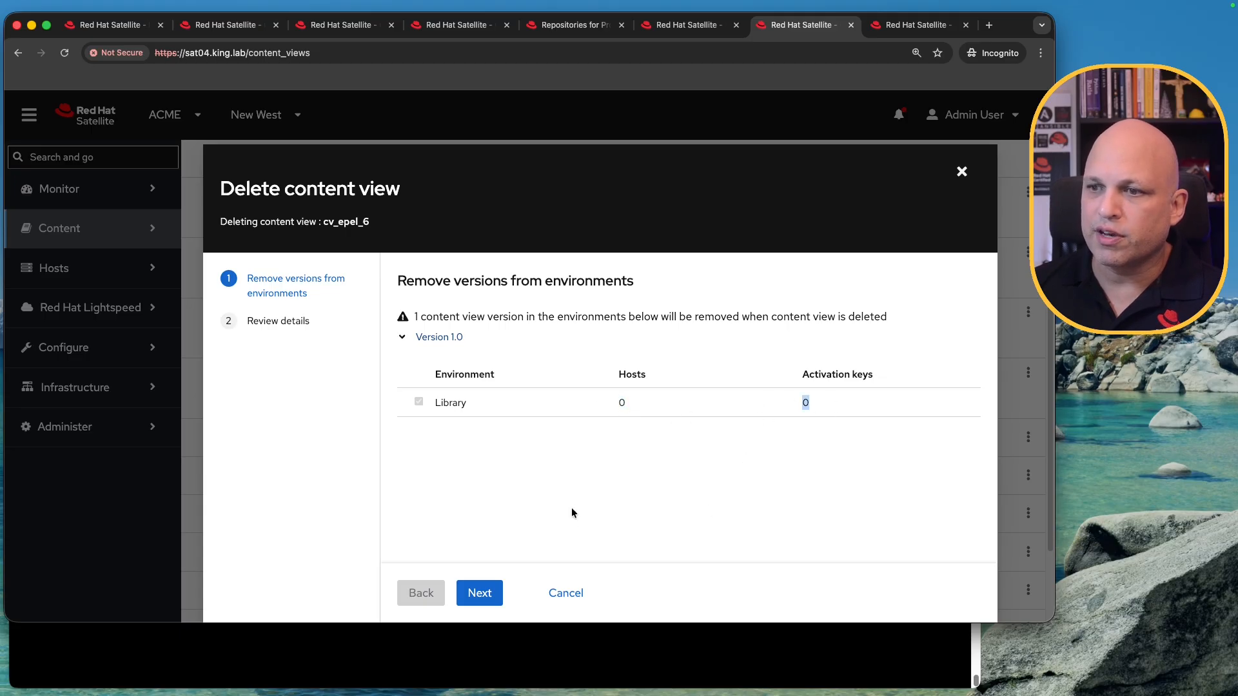
left_click(490, 592)
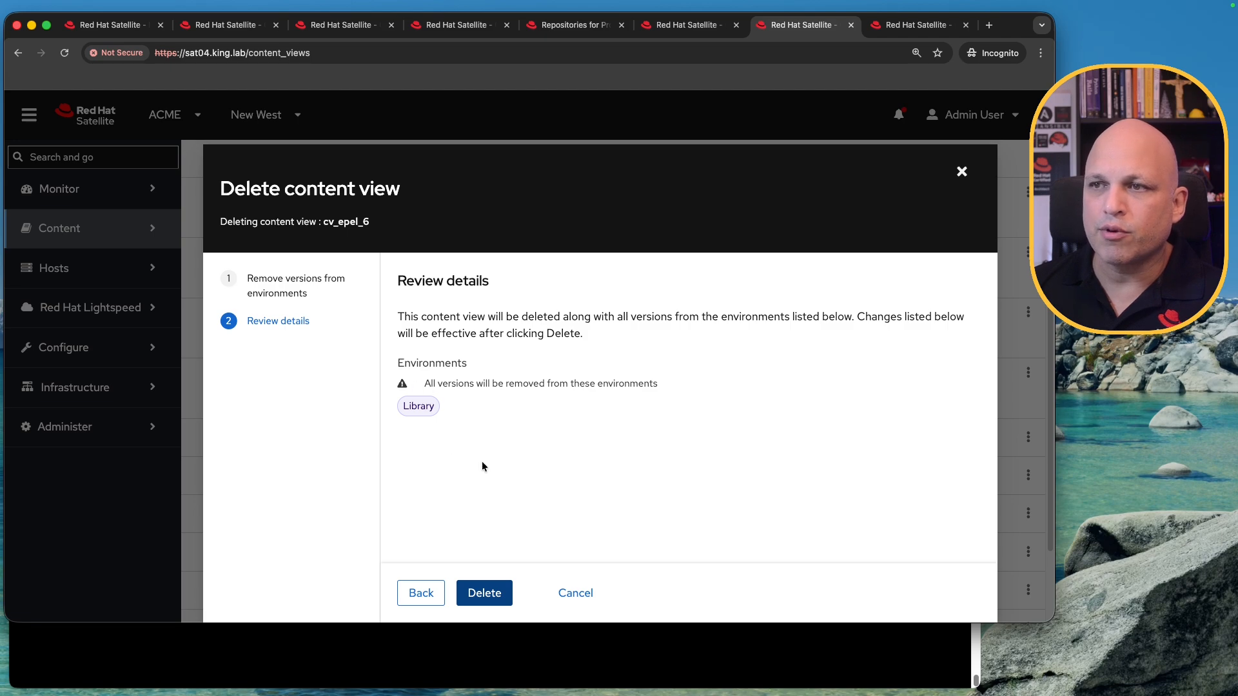
left_click(490, 594)
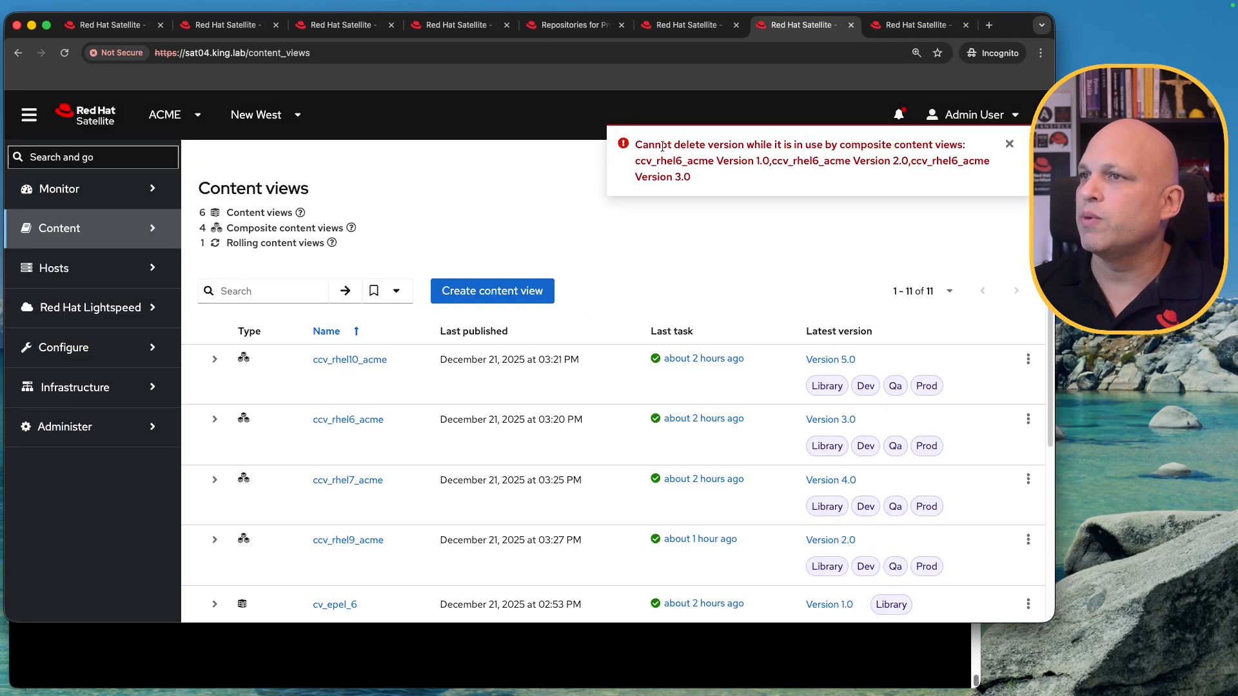
Step: Read the deletion error notification to identify which composite content view versions still use the content view
left_click_drag(637, 144, 969, 147)
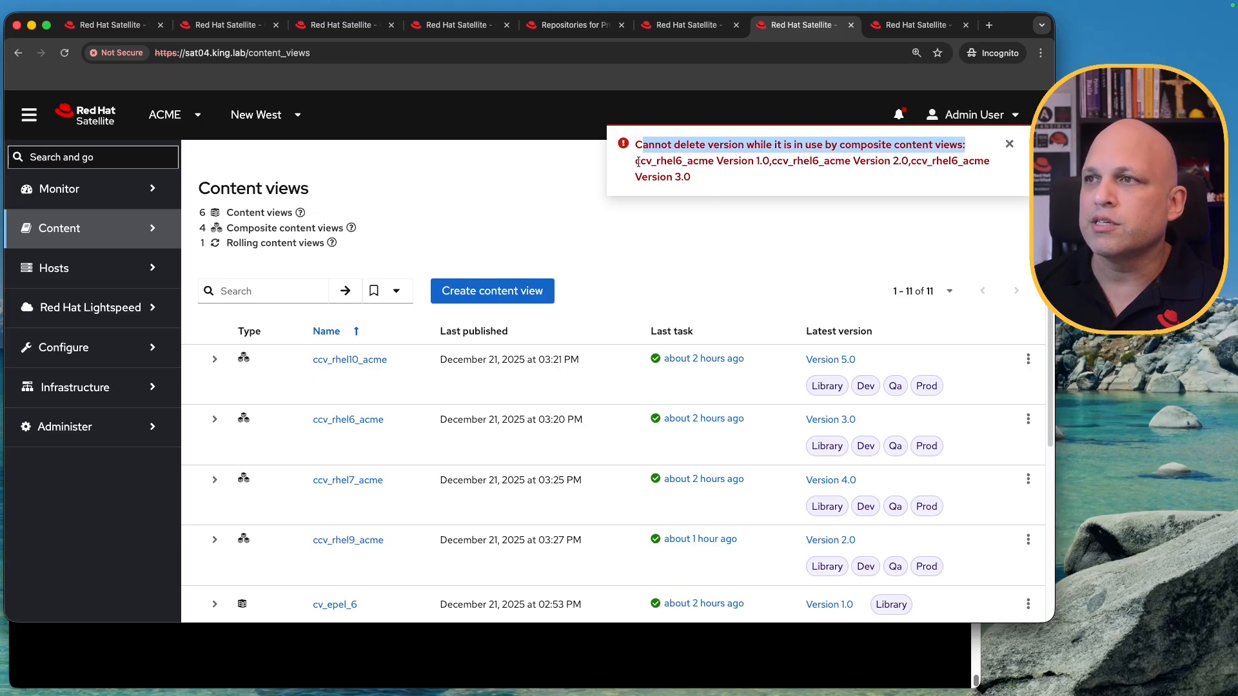
left_click_drag(637, 162, 715, 160)
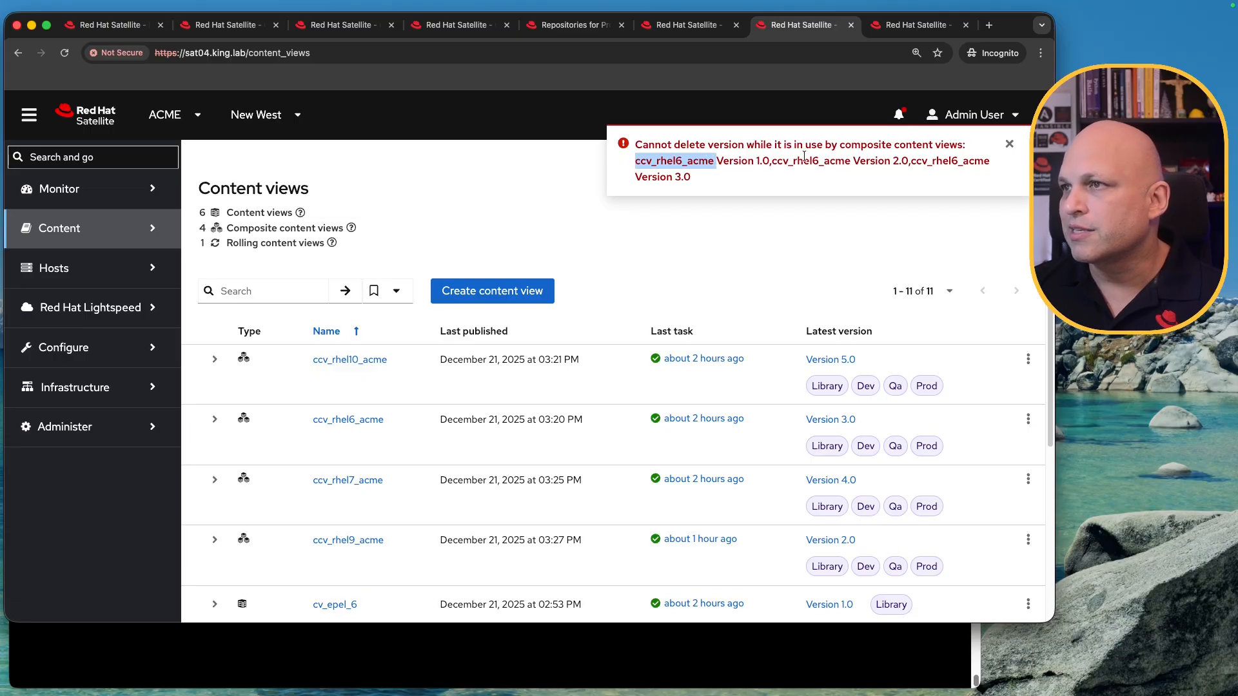
left_click_drag(772, 165, 988, 160)
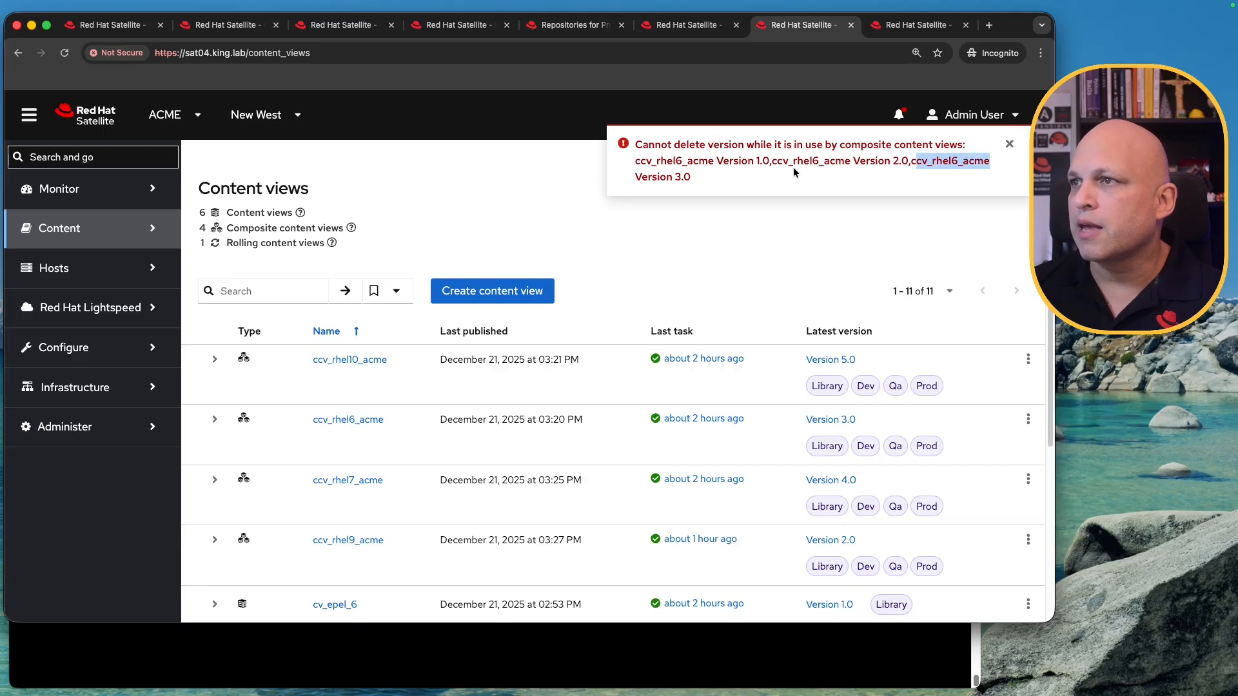
left_click_drag(756, 161, 774, 162)
left_click_drag(892, 161, 912, 162)
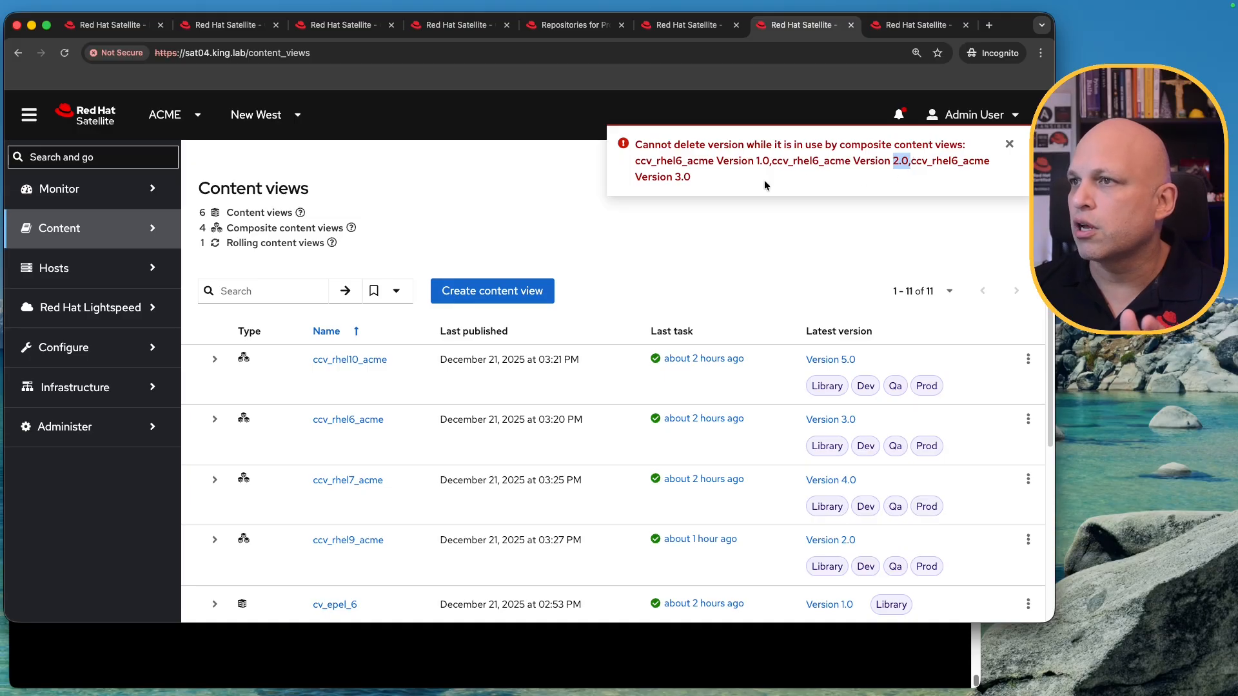
left_click_drag(674, 177, 694, 177)
Step: Select all versions of the composite content view ccv_rhel6_acme and check the available bulk actions
left_click(677, 25)
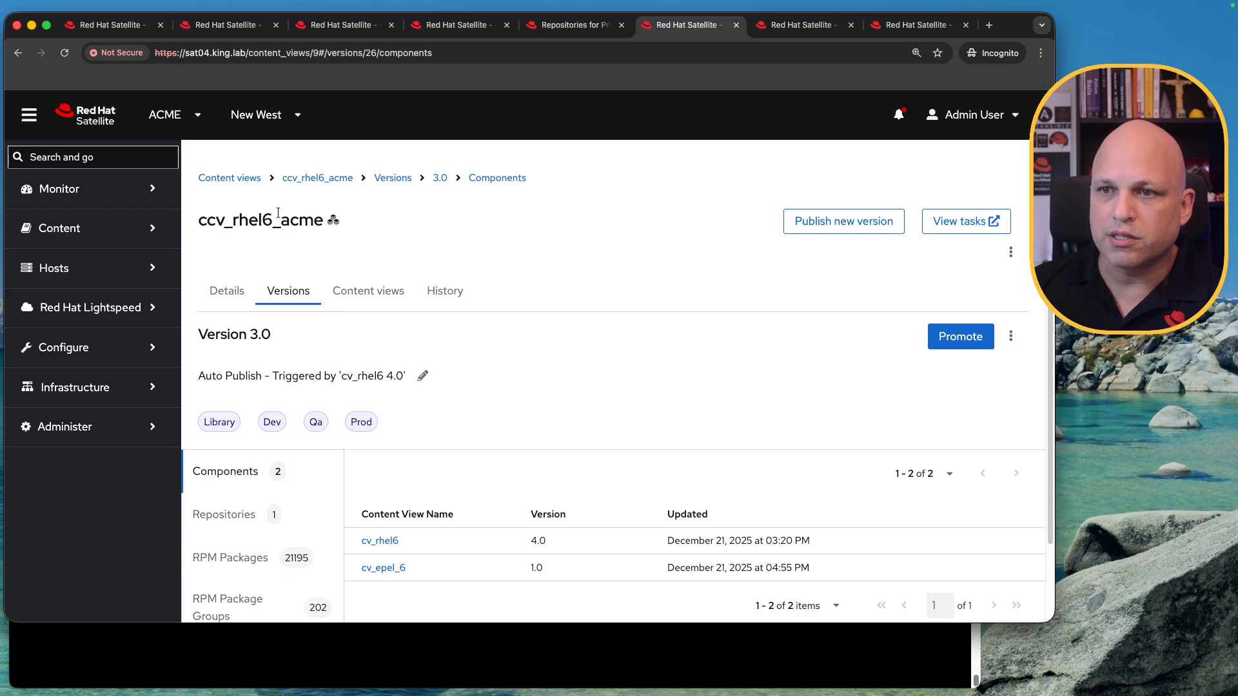
left_click(288, 290)
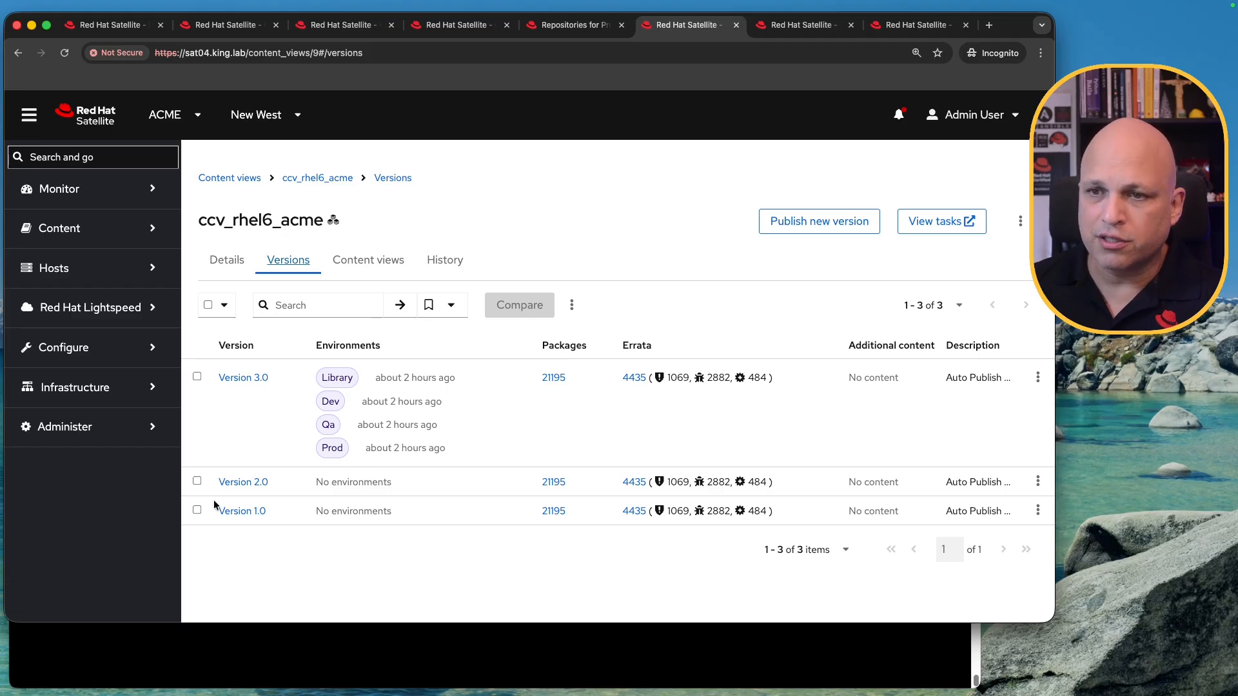
left_click(207, 305)
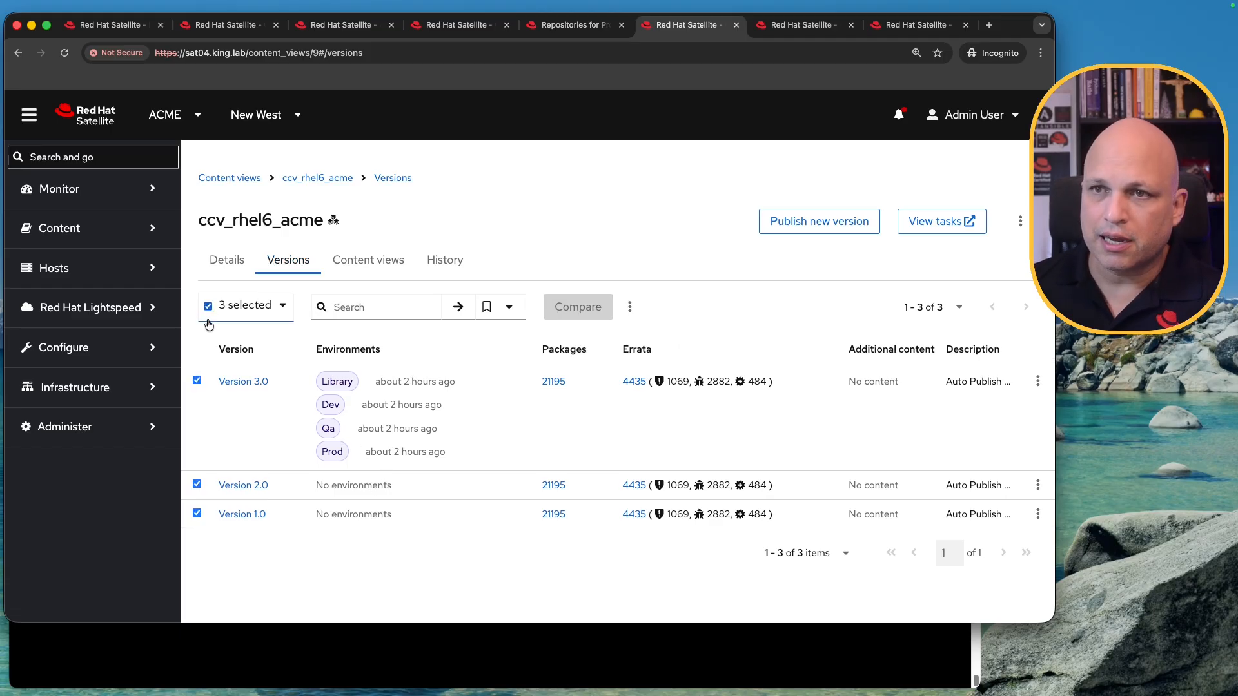
left_click(630, 307)
left_click(657, 262)
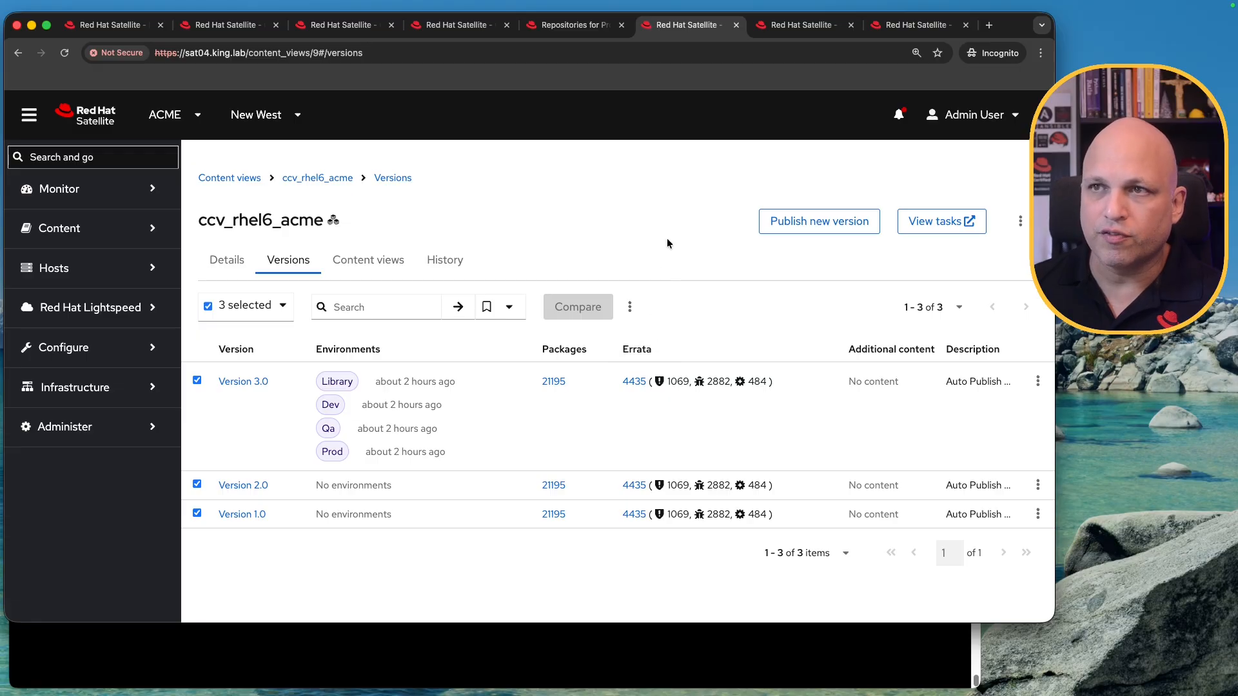
Step: Start deleting the composite content view ccv_rhel6_acme and review the environments, hosts and activation keys of versions 3.0, 2.0 and 1.0
left_click(233, 180)
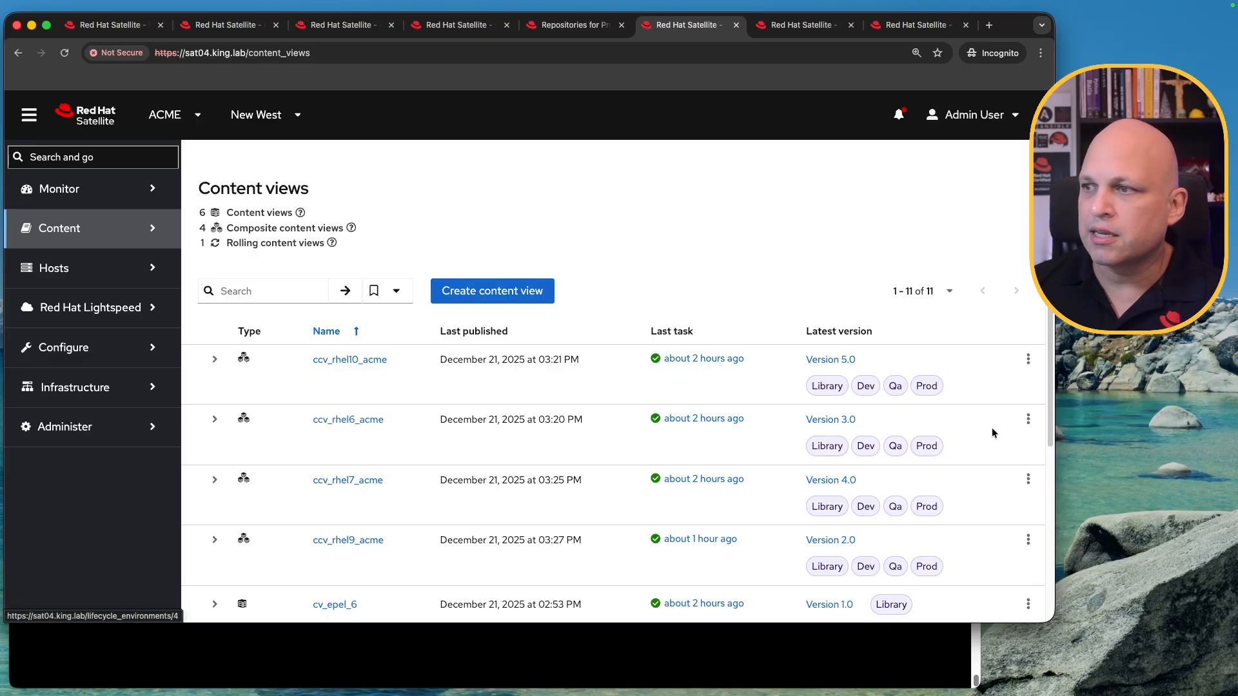
left_click(1027, 420)
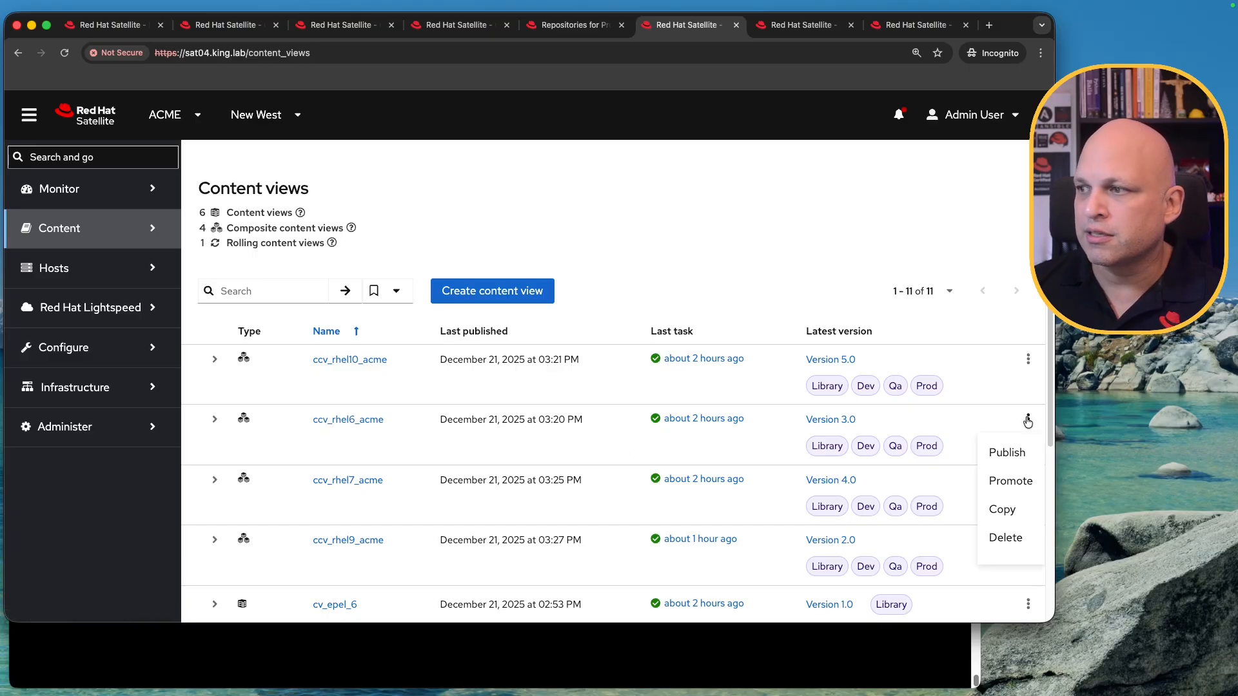
left_click(1007, 537)
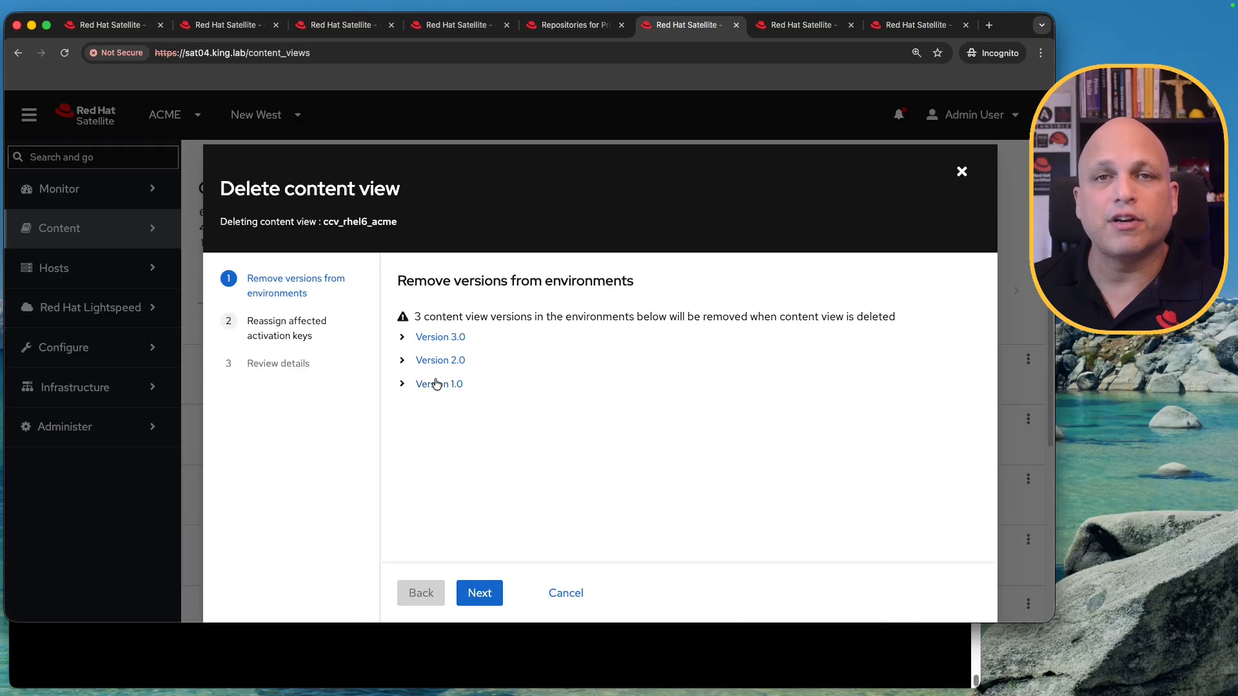
left_click(402, 385)
left_click(401, 361)
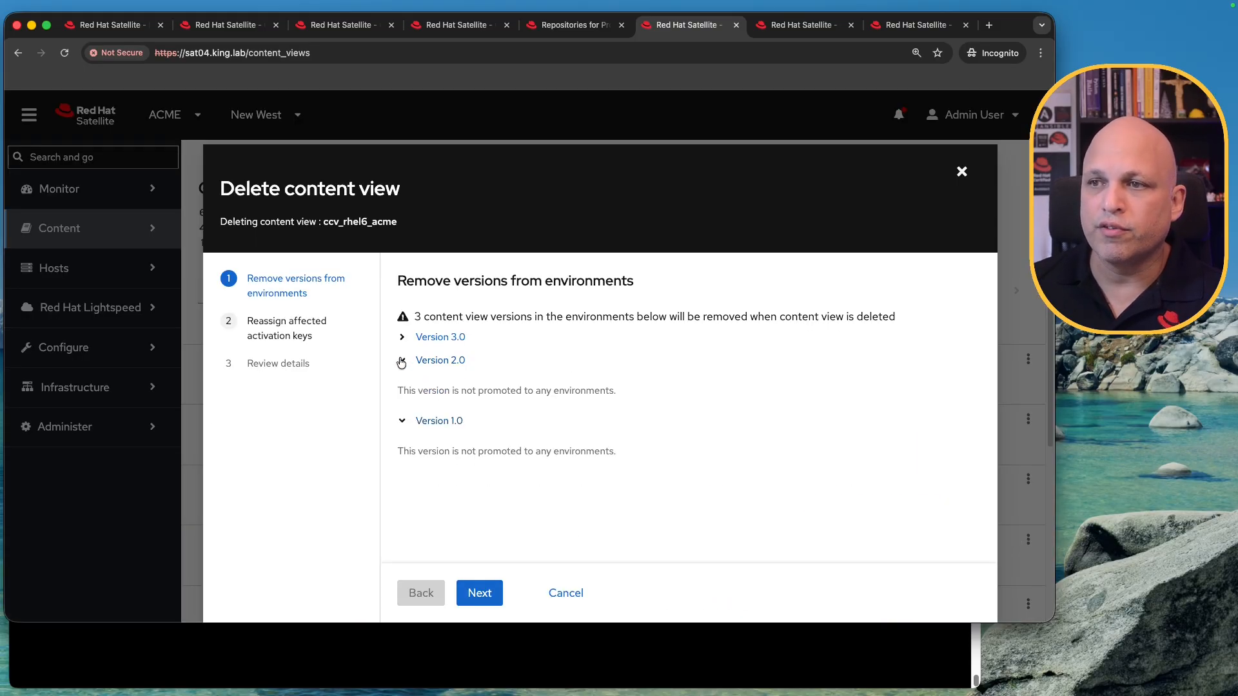
left_click(403, 338)
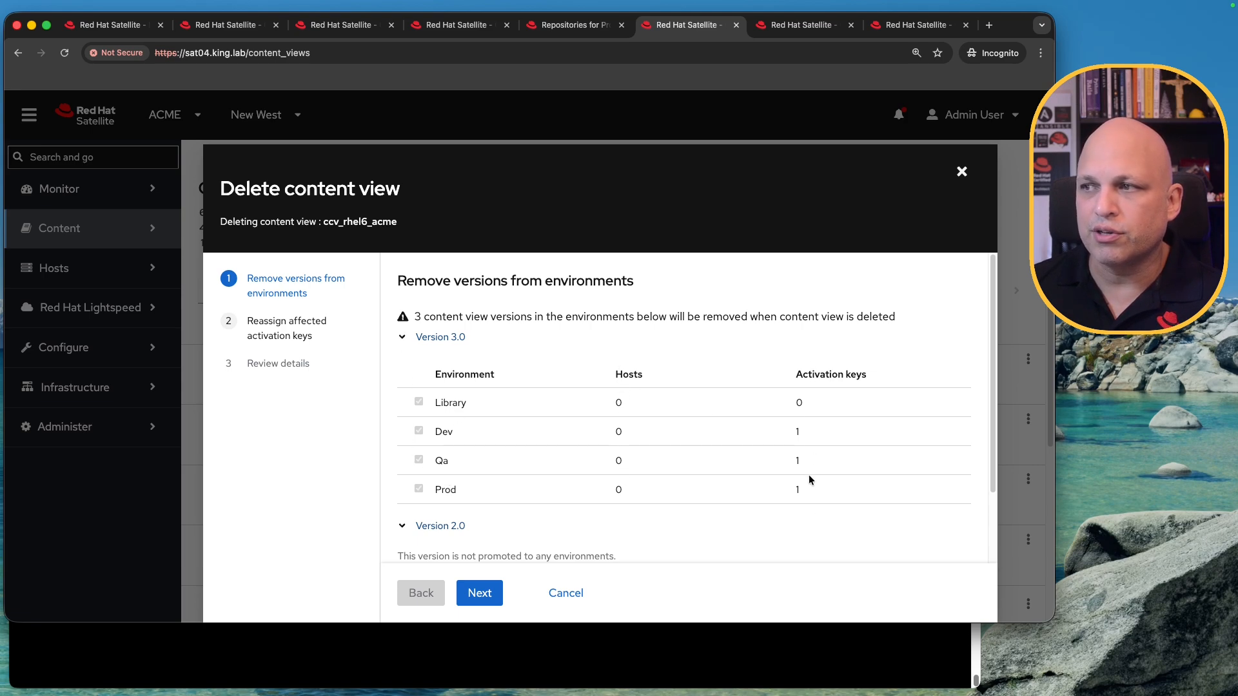
double_click(619, 460)
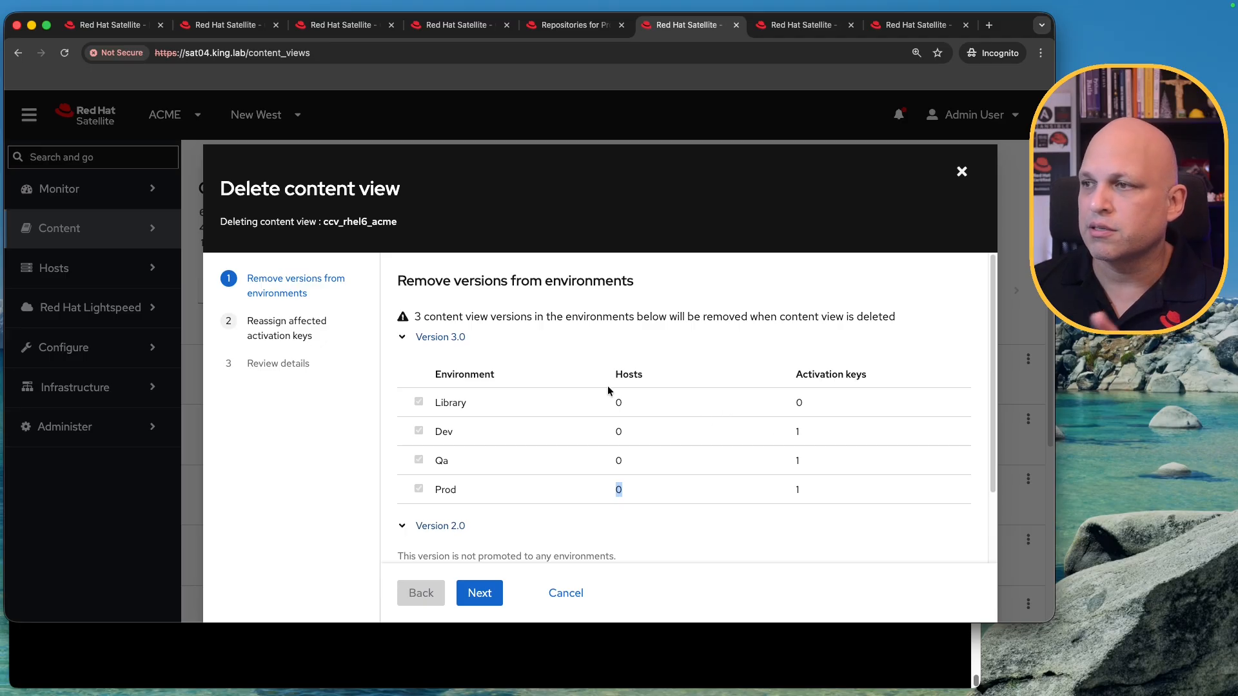
scroll(606, 385, "down", 3)
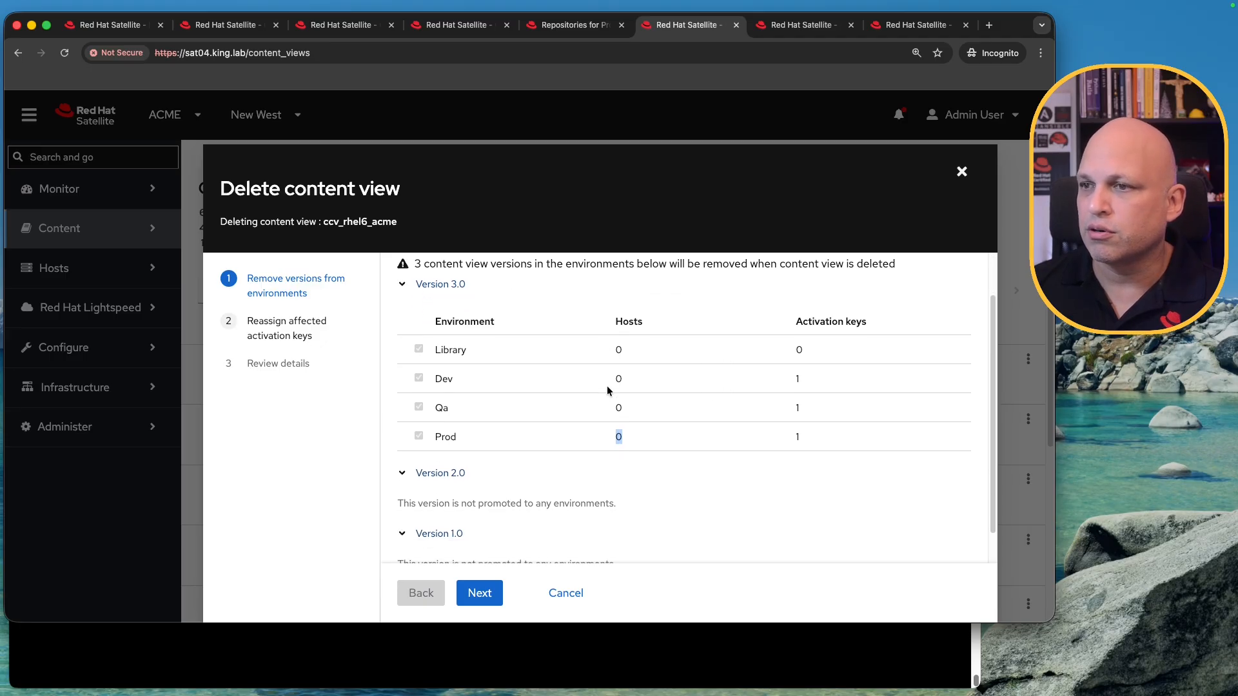
left_click(480, 594)
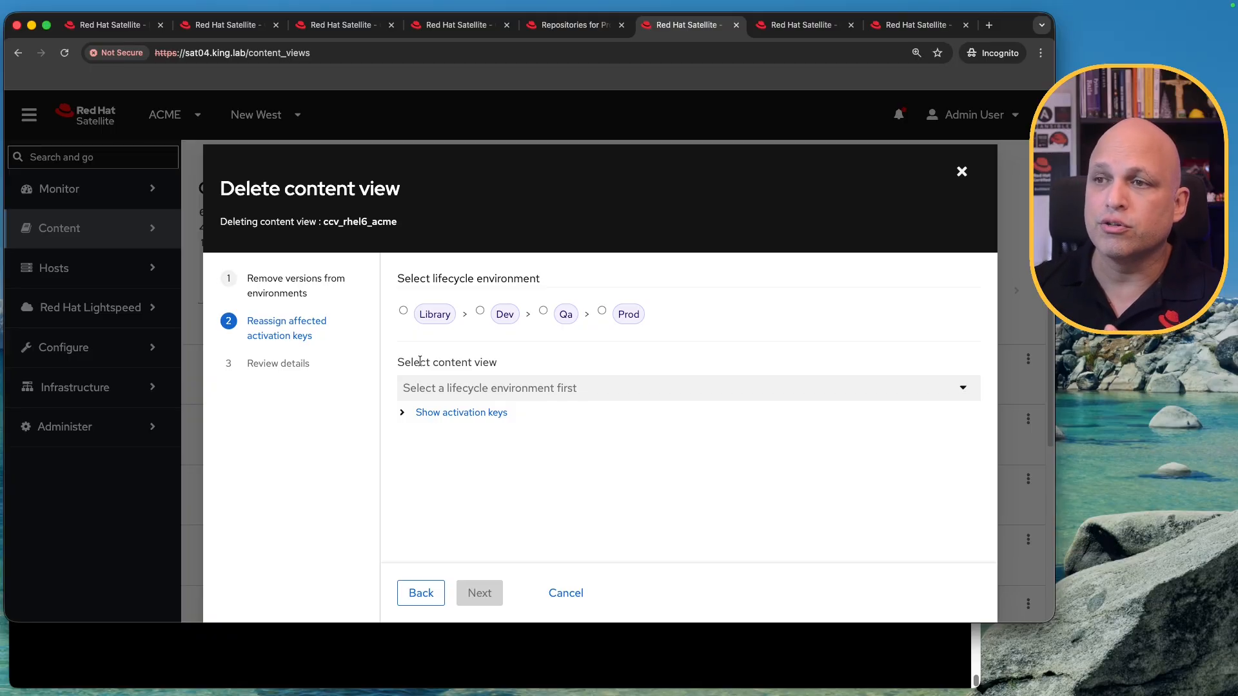
Step: Reassign the affected activation keys to the Library lifecycle environment and the Default Organization View
left_click(403, 311)
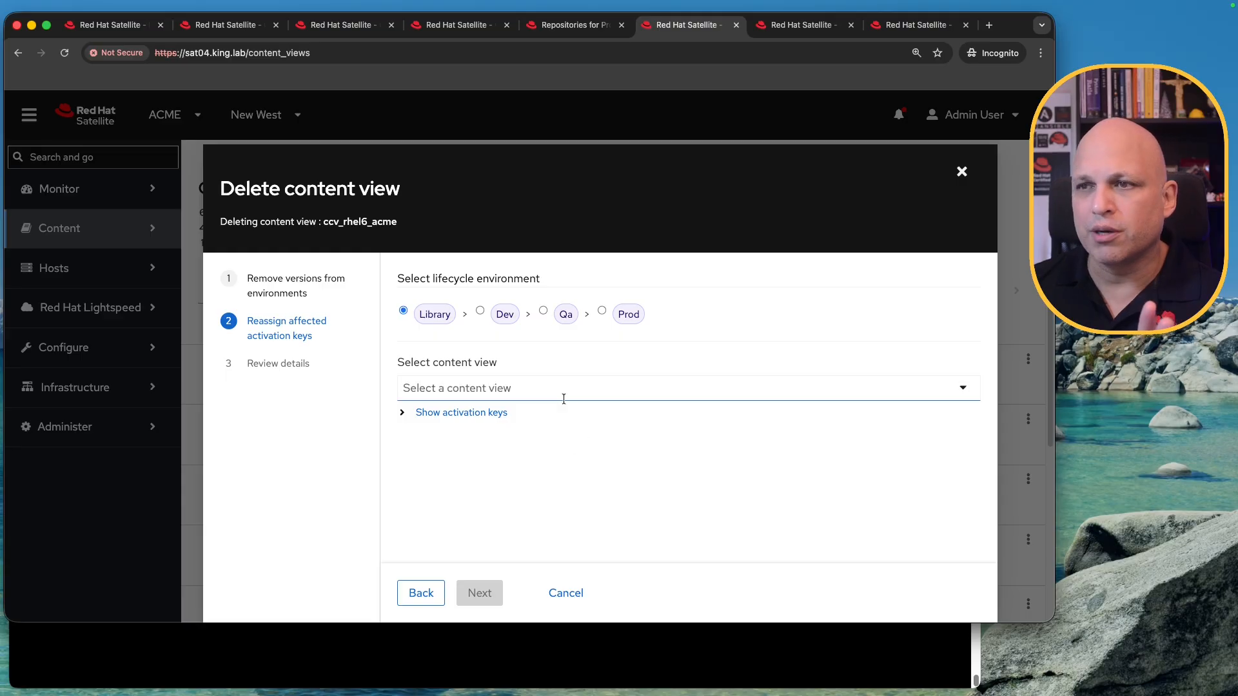
left_click(583, 391)
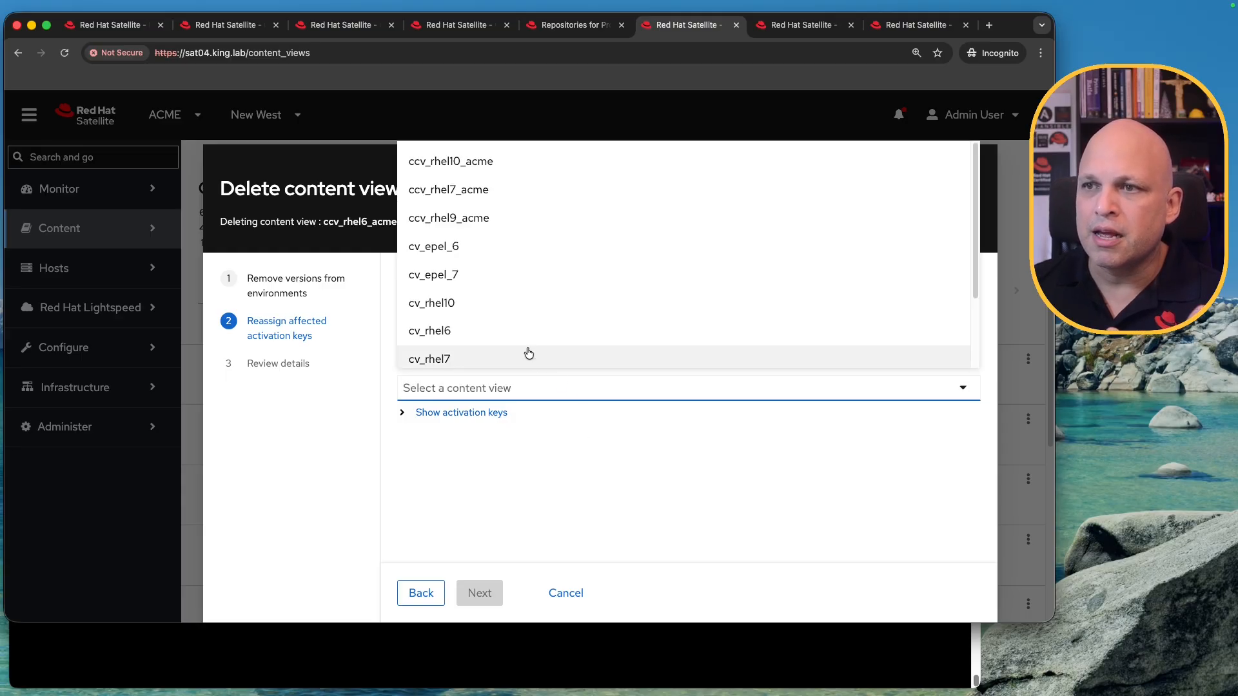
scroll(550, 306, "down", 3)
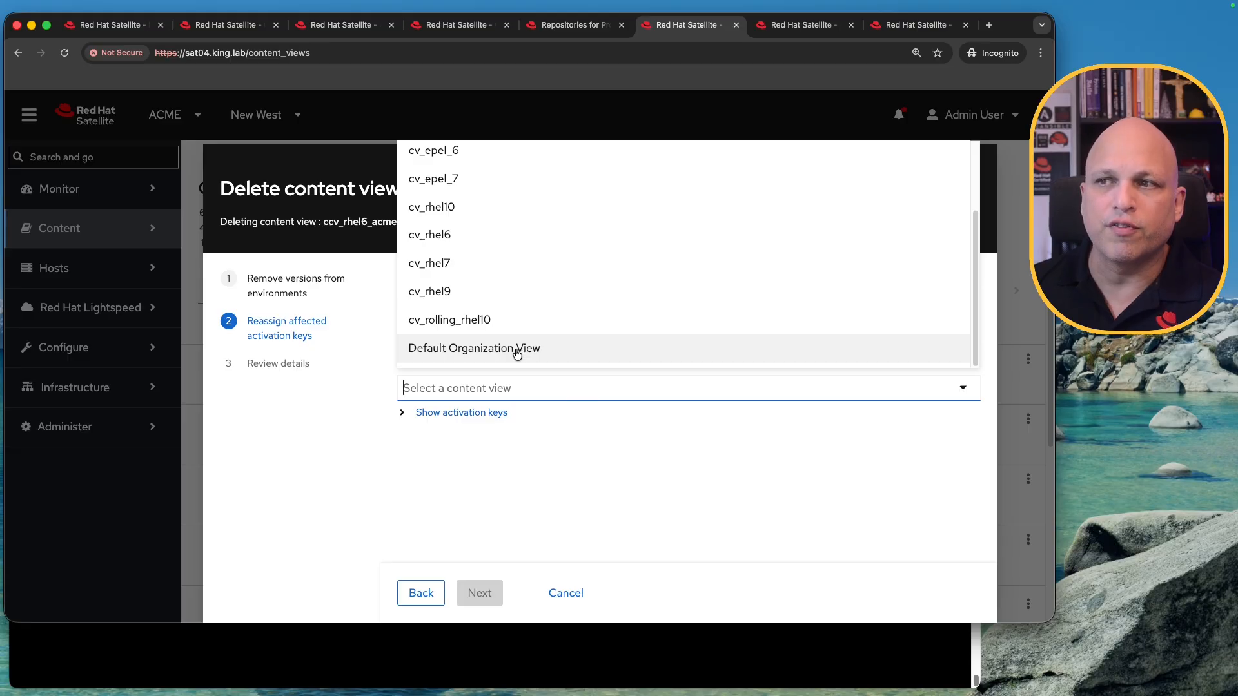
left_click(516, 351)
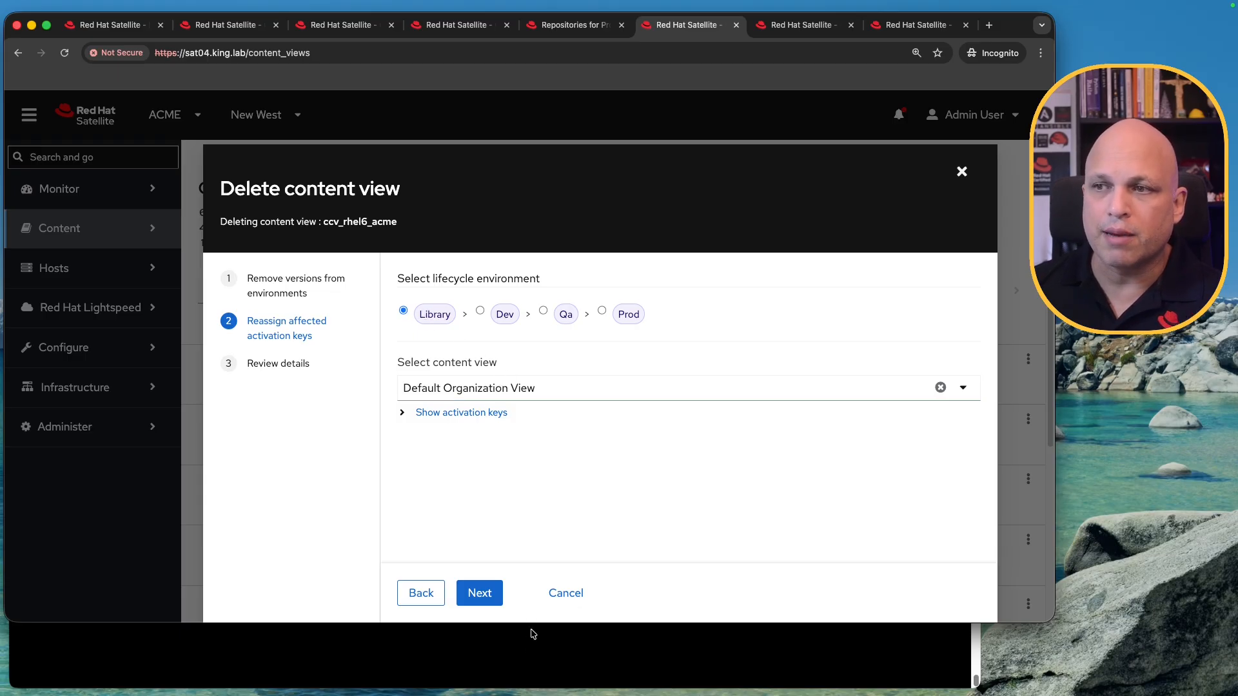
Step: Check the list of affected activation keys, proceed to the final review, and read the environment removals and activation key reassignment
left_click(461, 412)
scroll(619, 482, "down", 3)
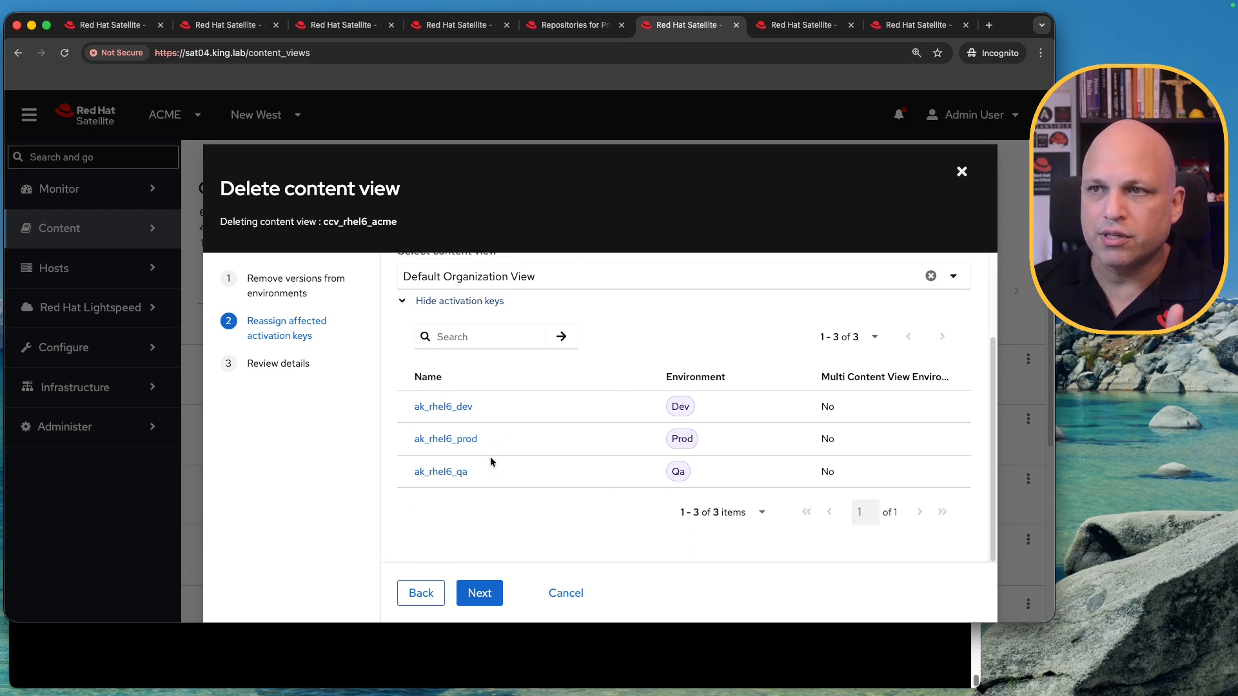
scroll(490, 460, "up", 3)
left_click(483, 594)
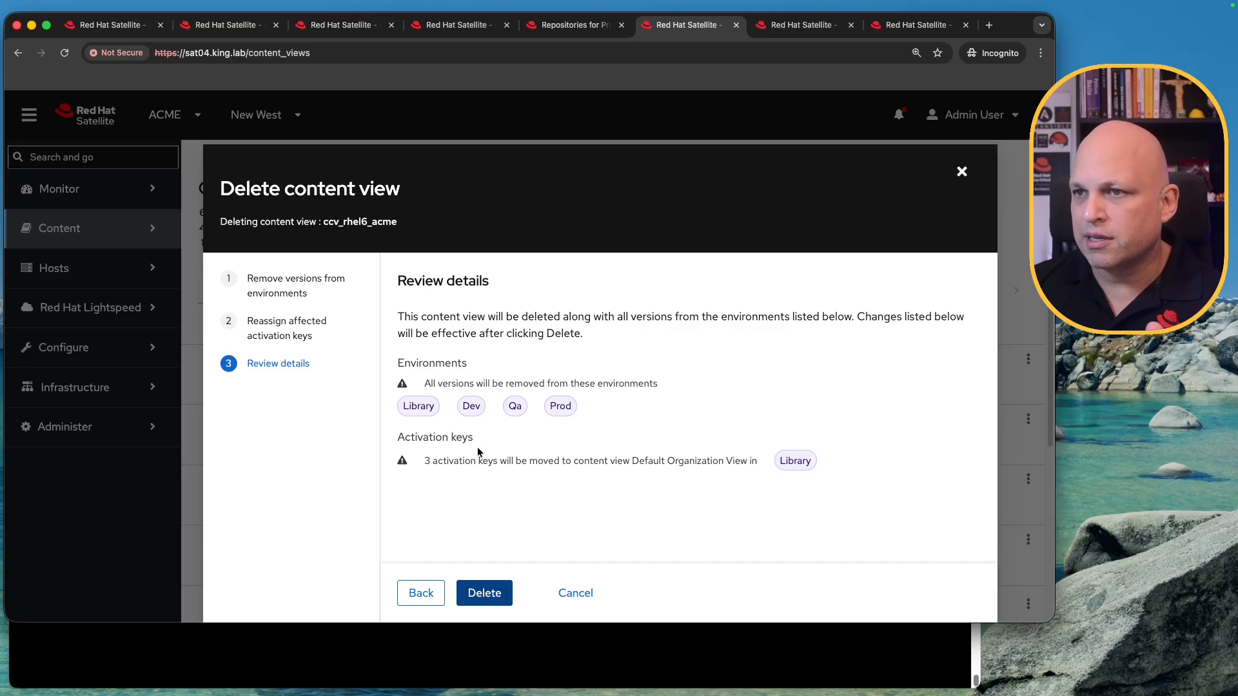
left_click_drag(449, 384, 655, 383)
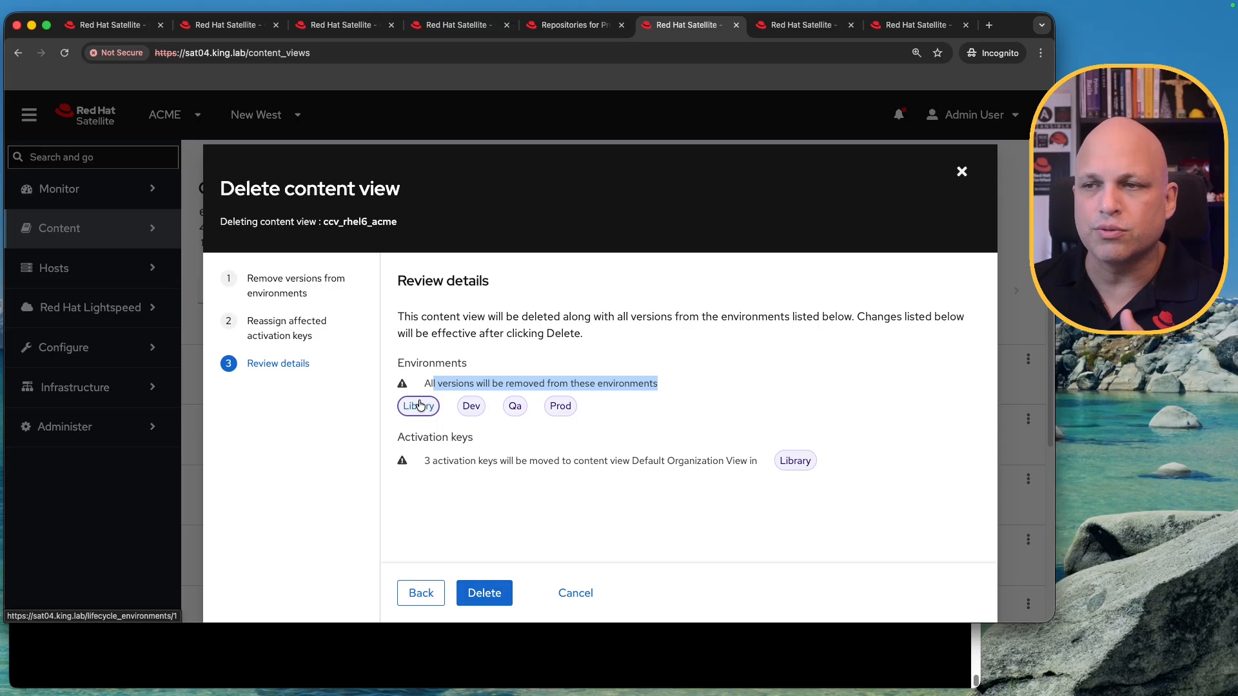
left_click_drag(424, 462, 744, 466)
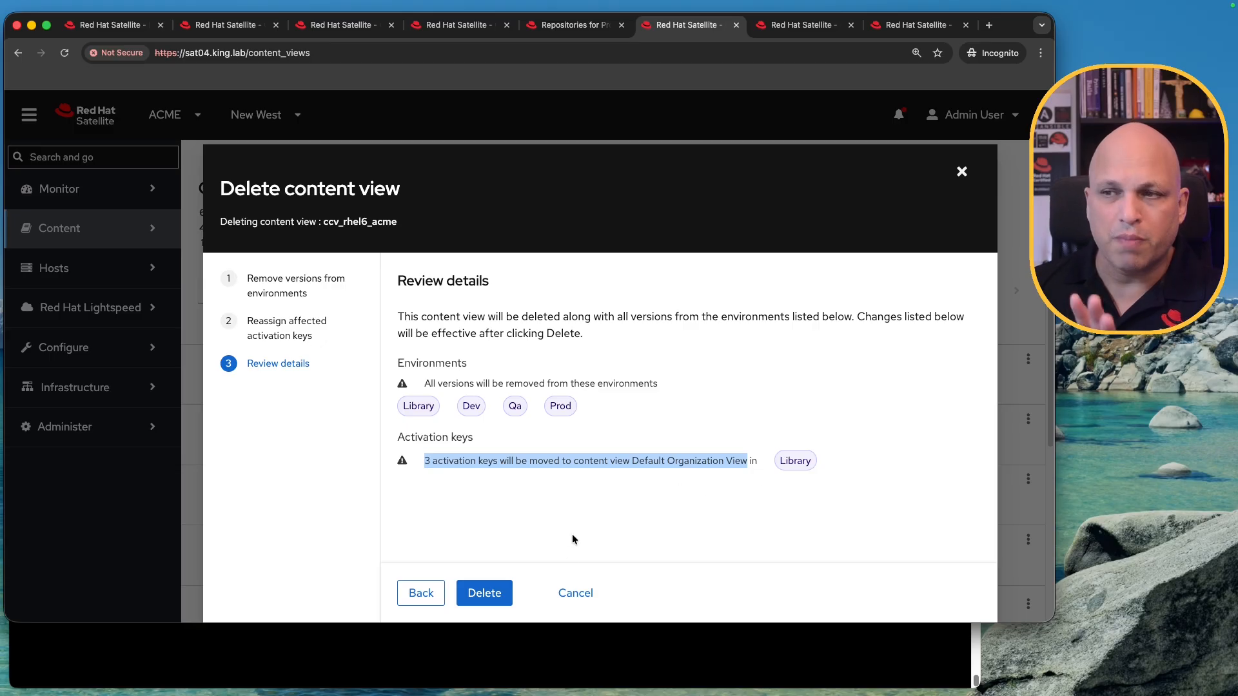
Step: Confirm the deletion of composite content view ccv_rhel6_acme and locate its former component views in the content views list
left_click(495, 595)
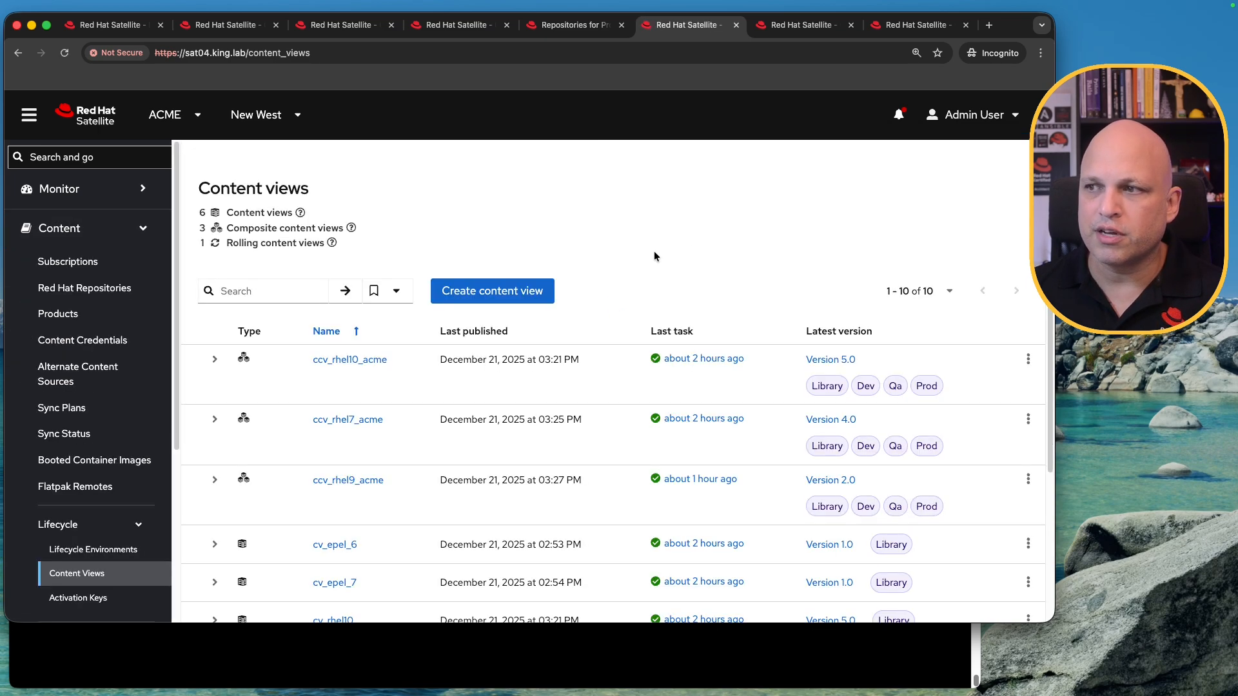
scroll(513, 441, "down", 2)
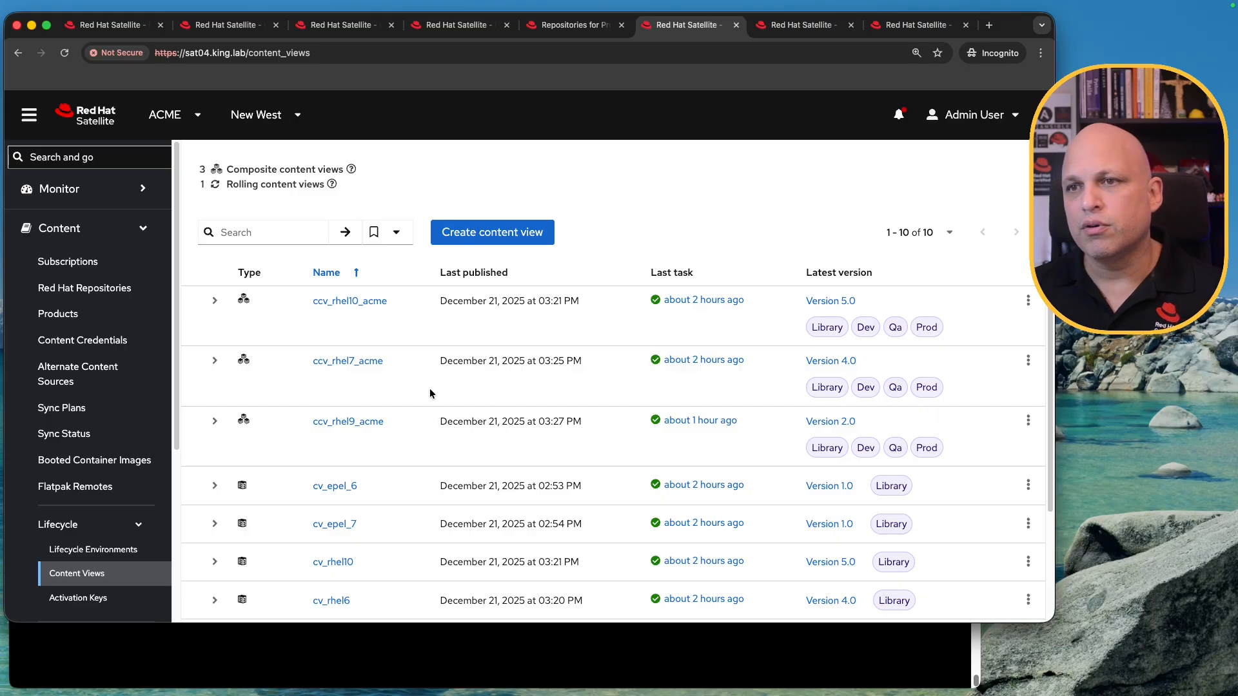
scroll(380, 374, "down", 3)
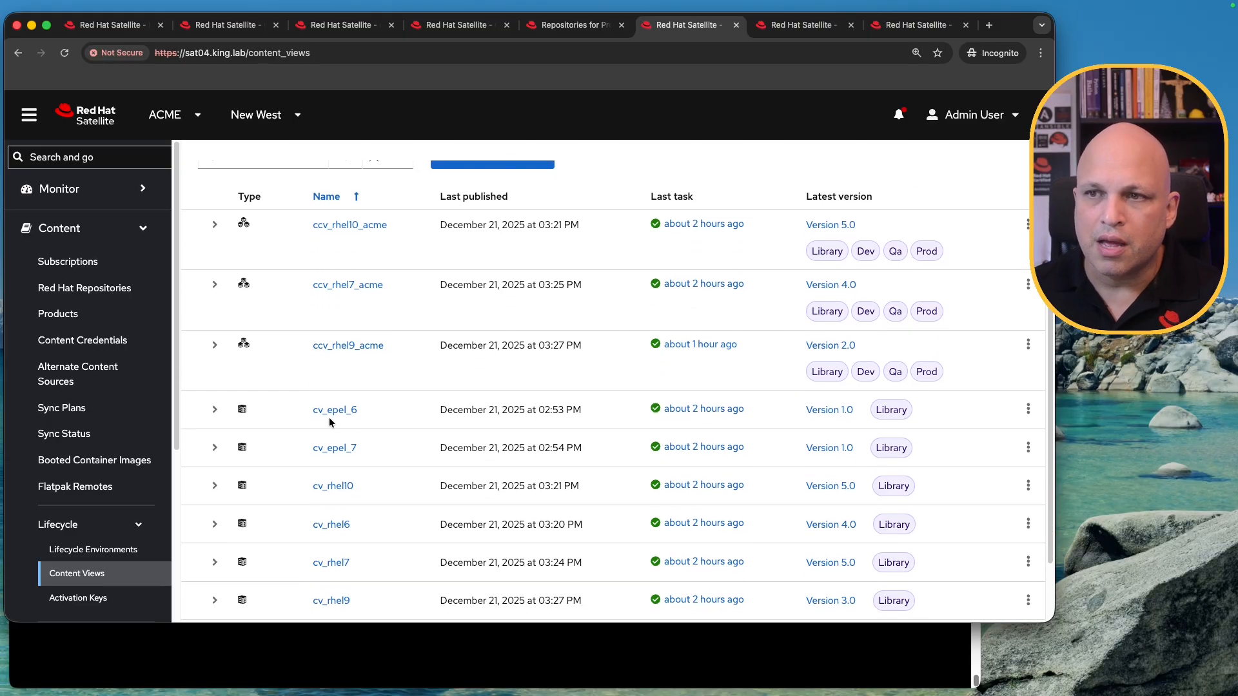
left_click_drag(367, 413, 311, 416)
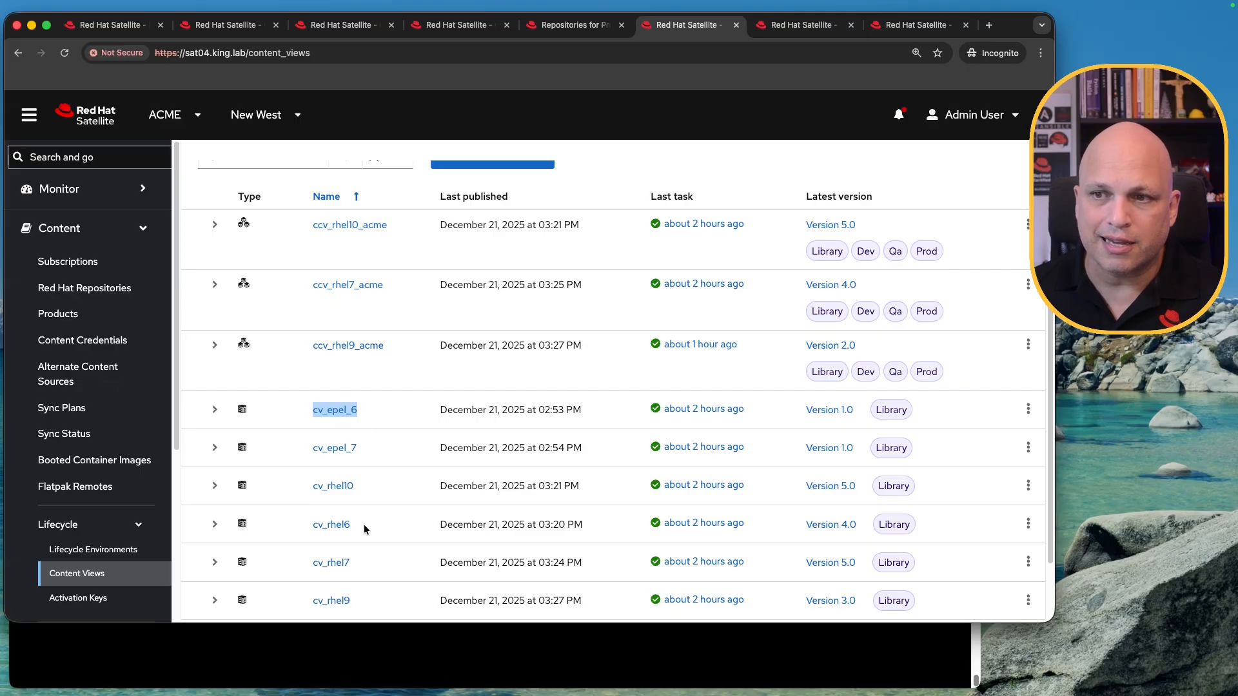
Step: Delete the content view cv_rhel6 together with all its versions from the Library environment
left_click_drag(365, 525, 311, 522)
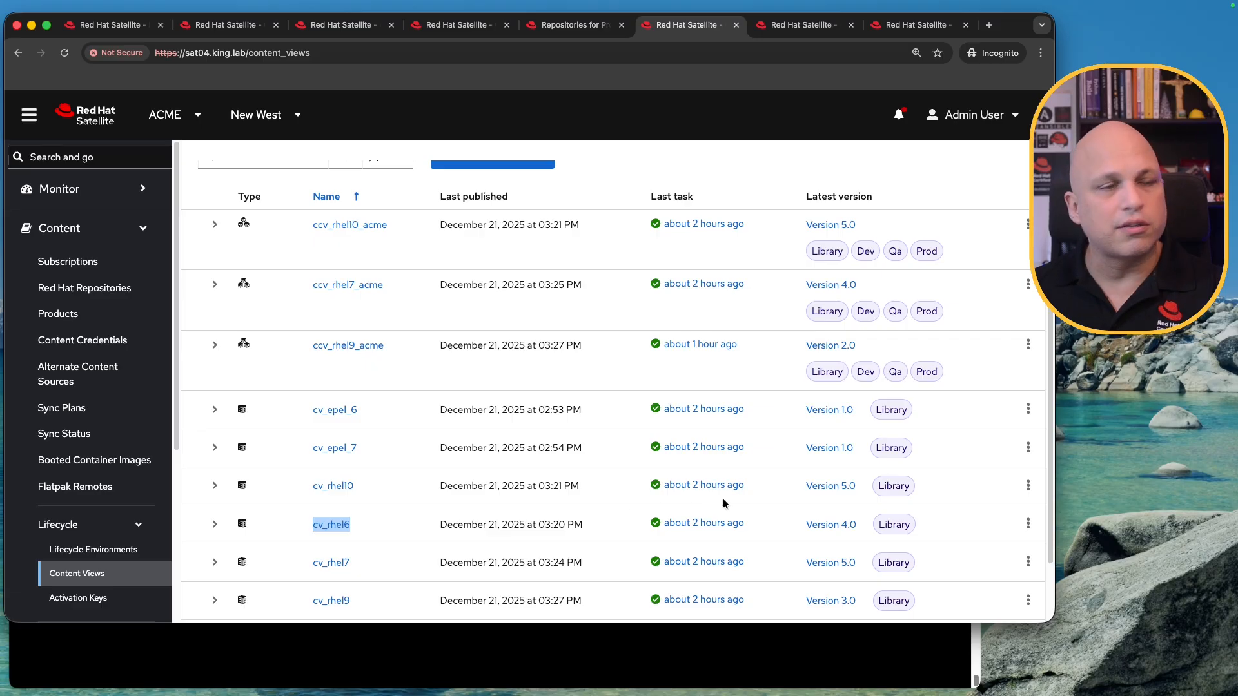
left_click(1028, 524)
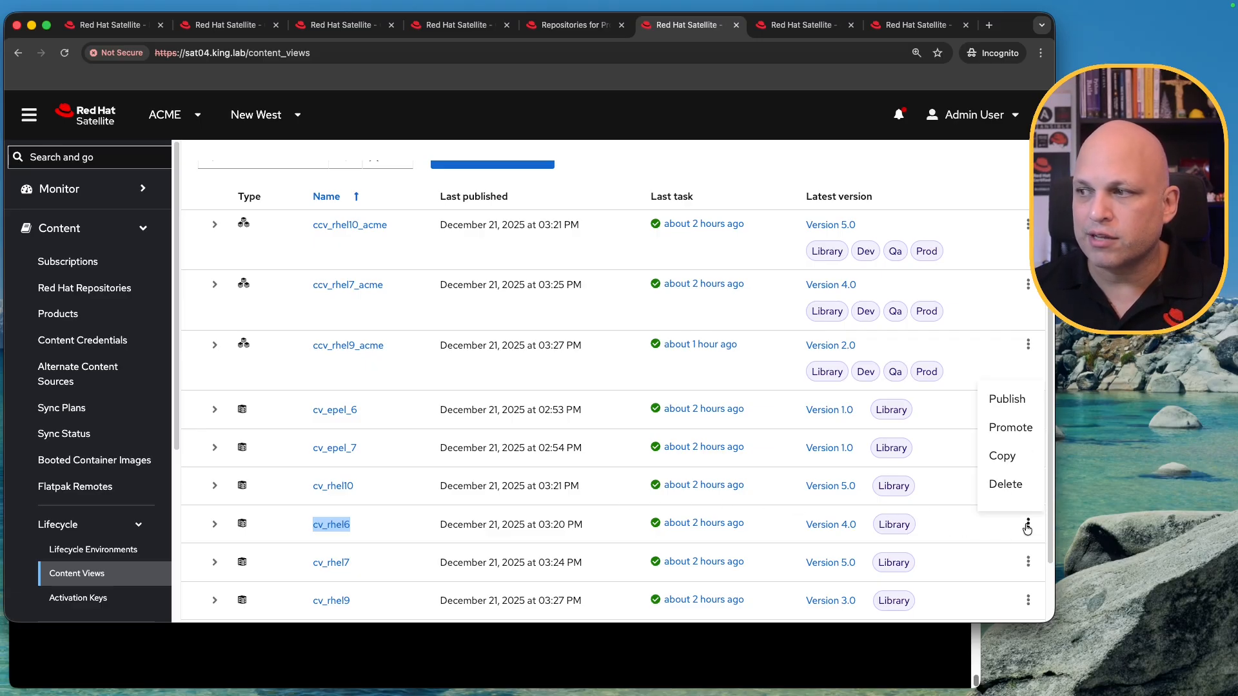
left_click(1006, 485)
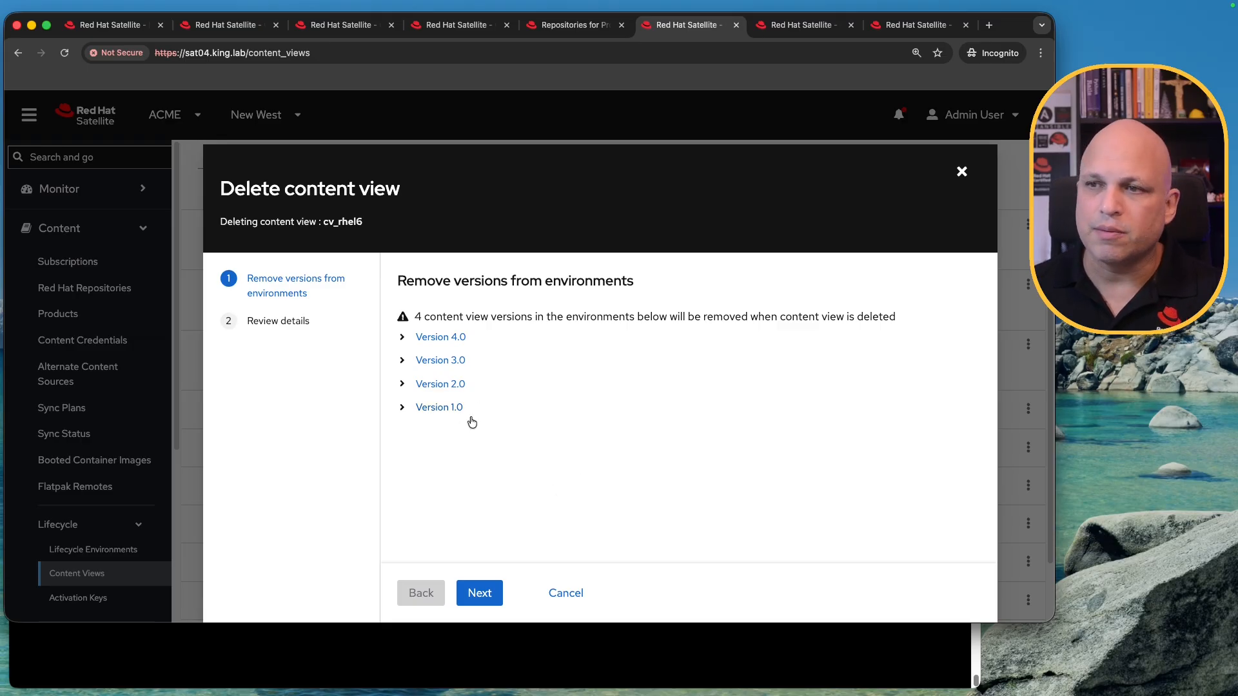
left_click(485, 596)
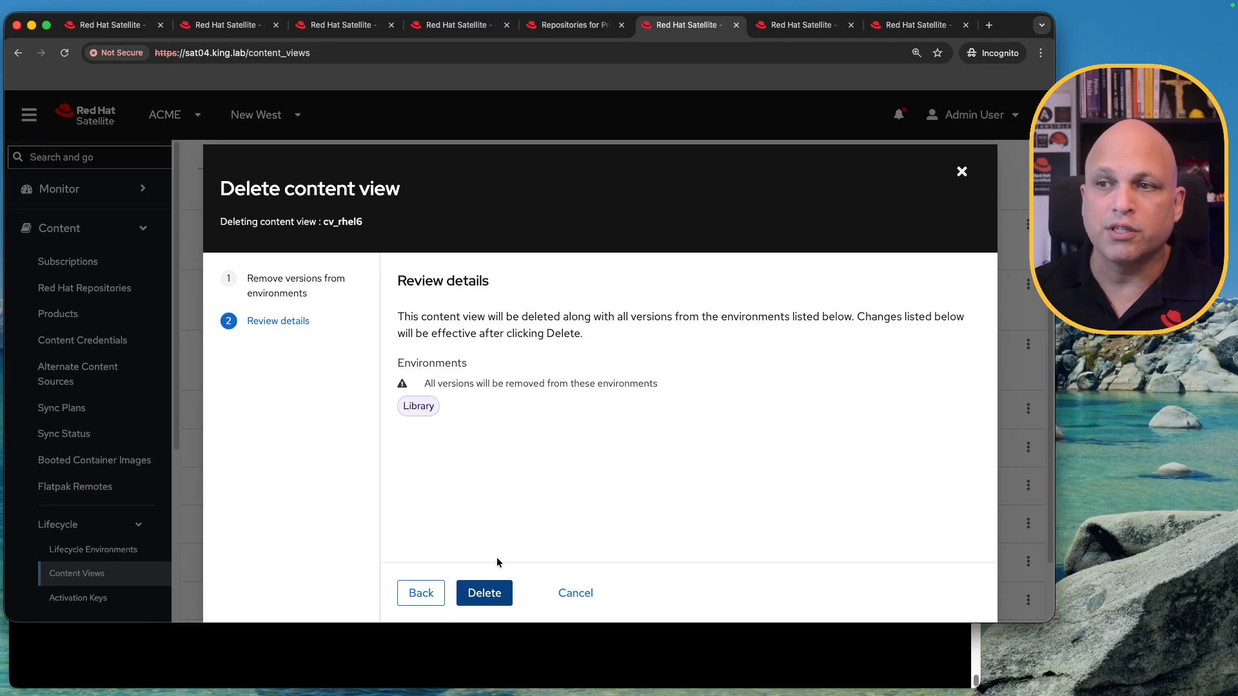
left_click(494, 598)
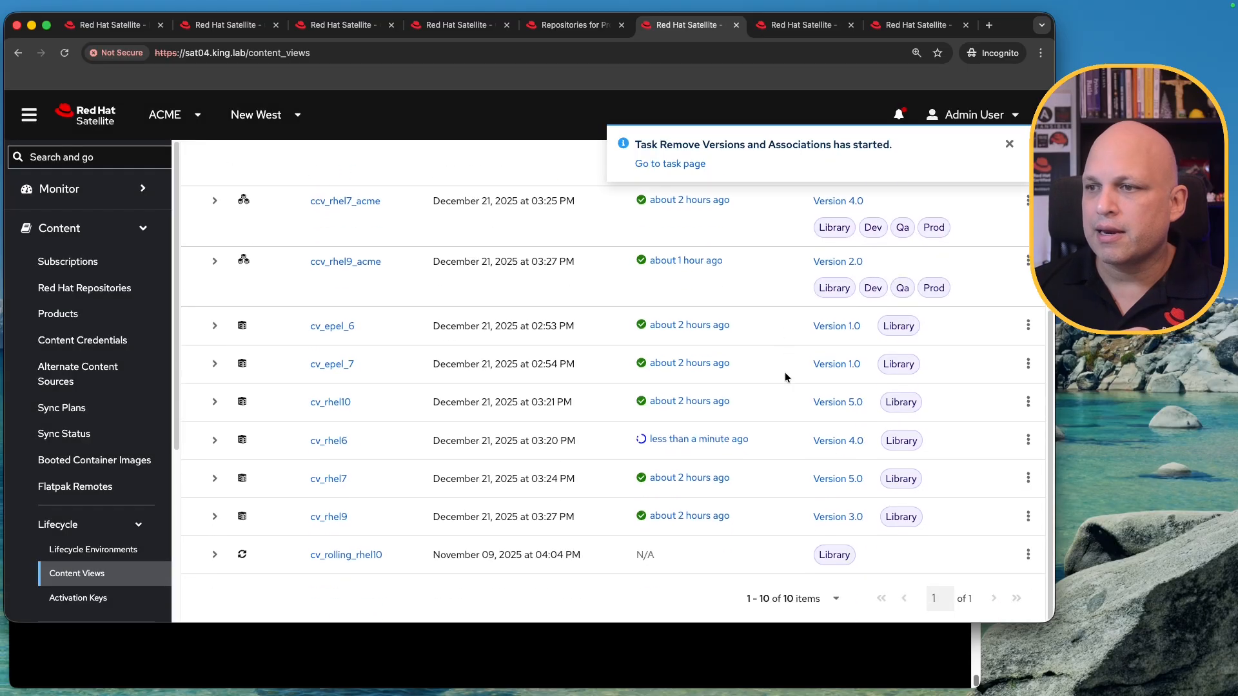
Step: Check the task status of the cv_rhel6 removal, reload the page and look through the content views list
left_click_drag(770, 441, 648, 441)
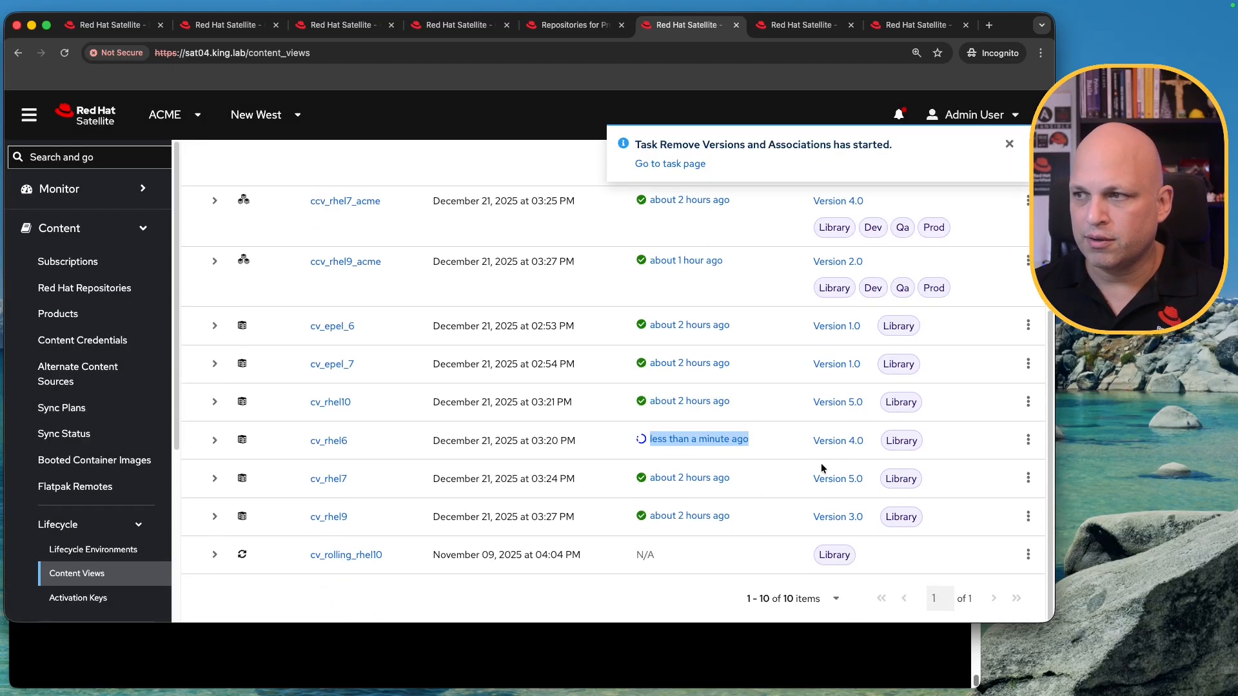
key("super+r")
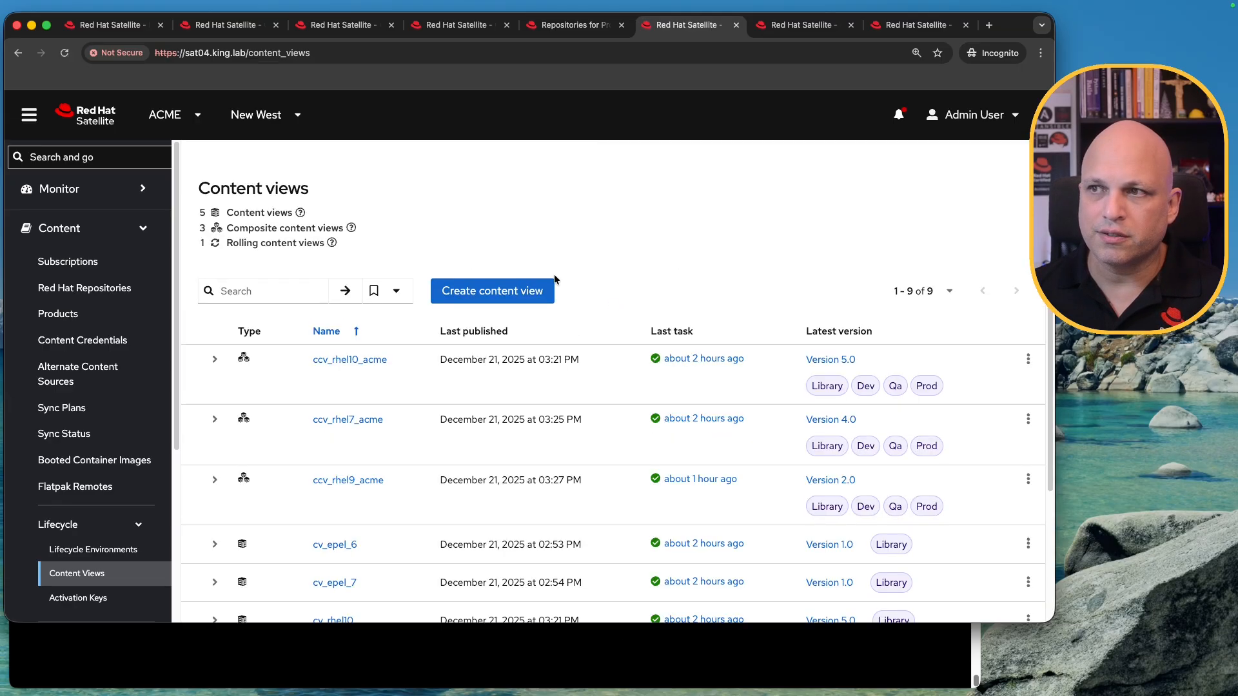
scroll(528, 349, "down", 3)
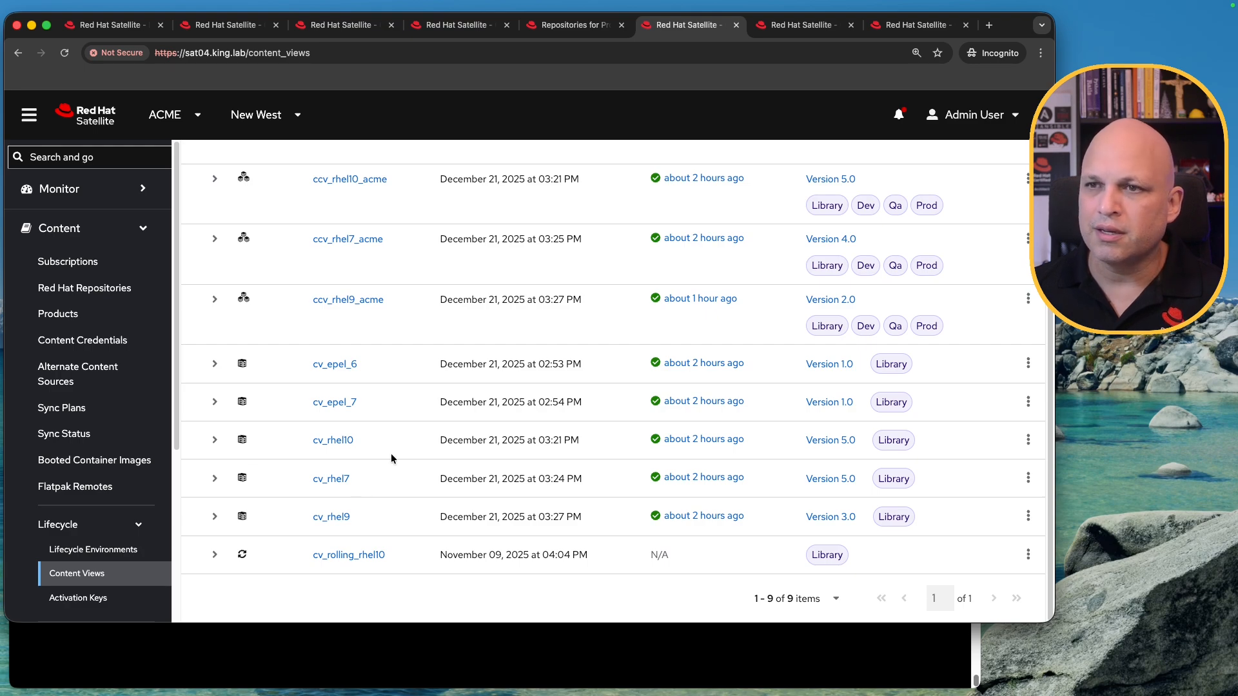
Step: Delete the content view cv_epel_6, reviewing the environments, hosts and activation keys of Version 1.0 before confirming
left_click_drag(370, 362, 296, 361)
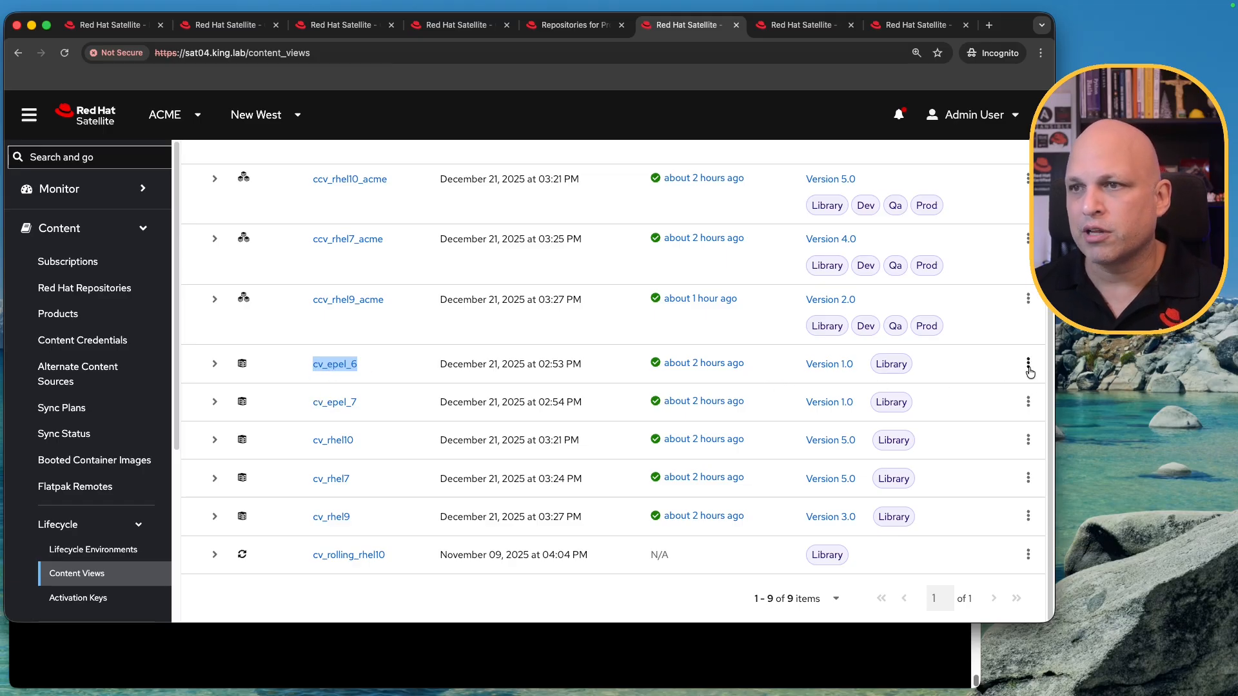
left_click_drag(864, 372, 813, 367)
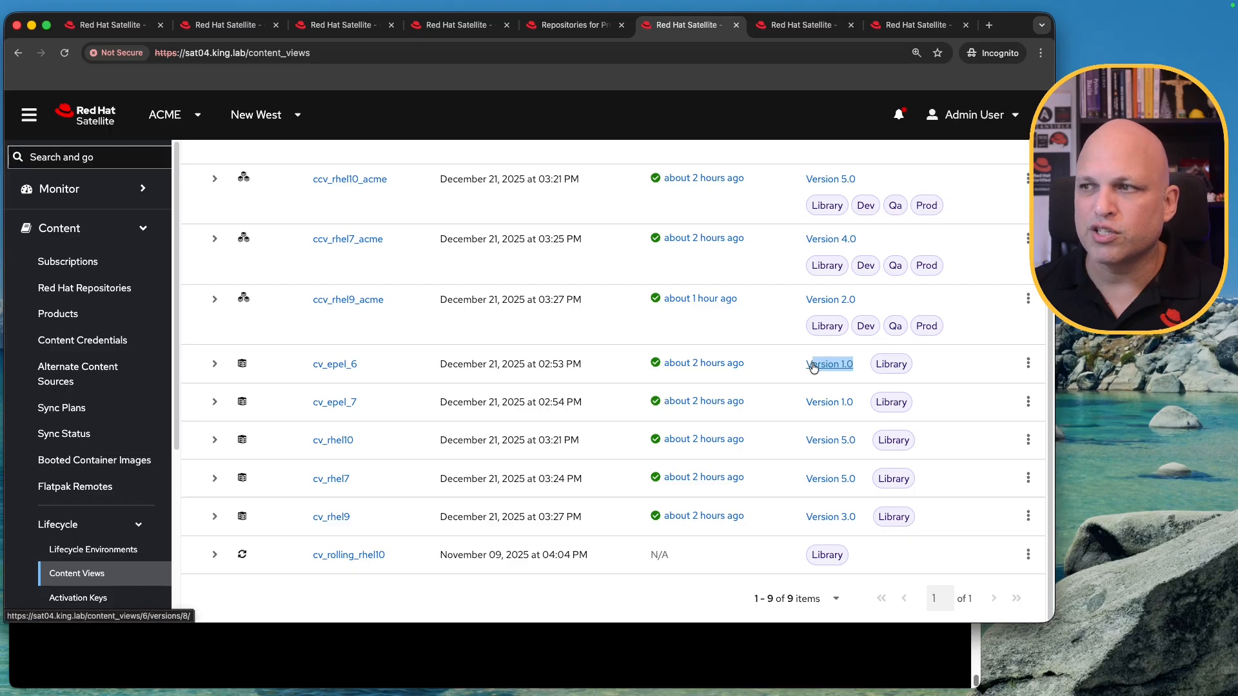
left_click(1028, 363)
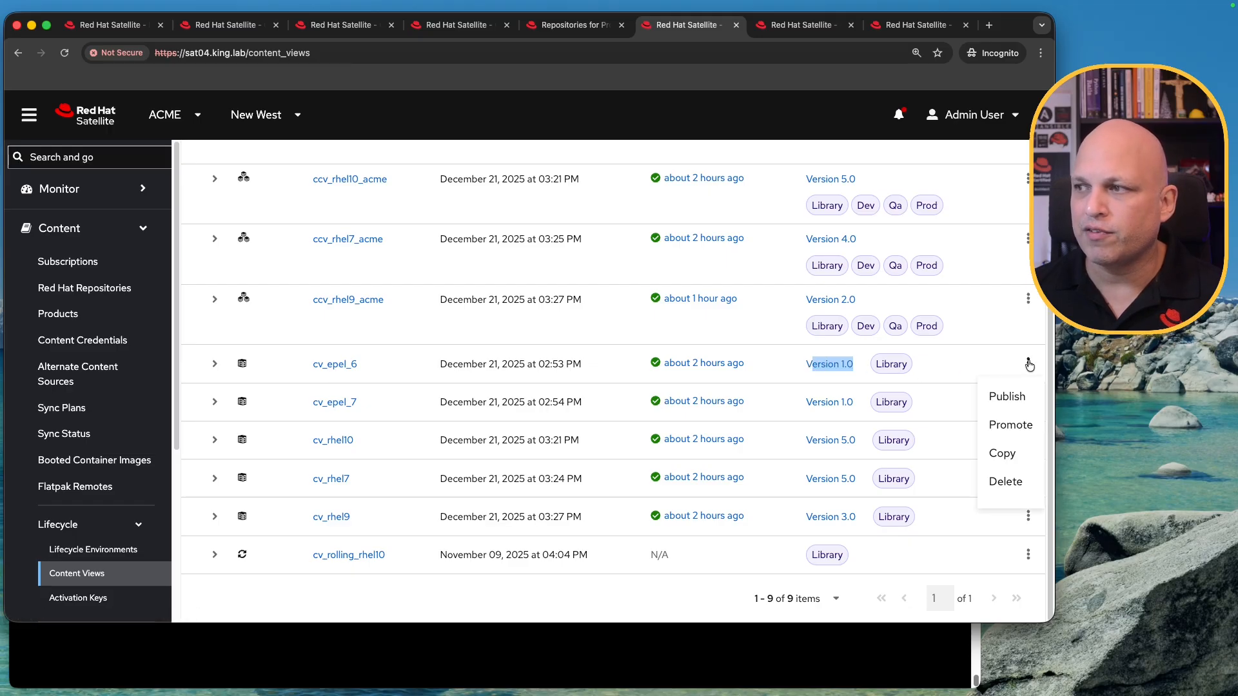
left_click(1002, 482)
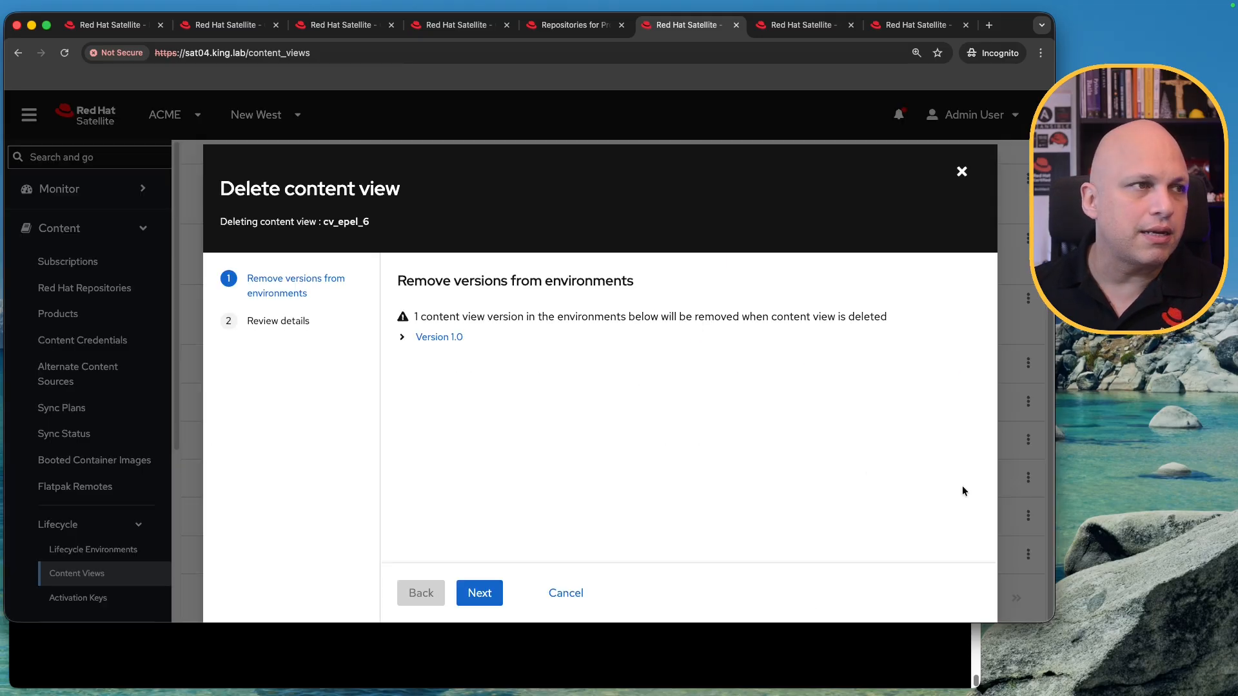
left_click(403, 338)
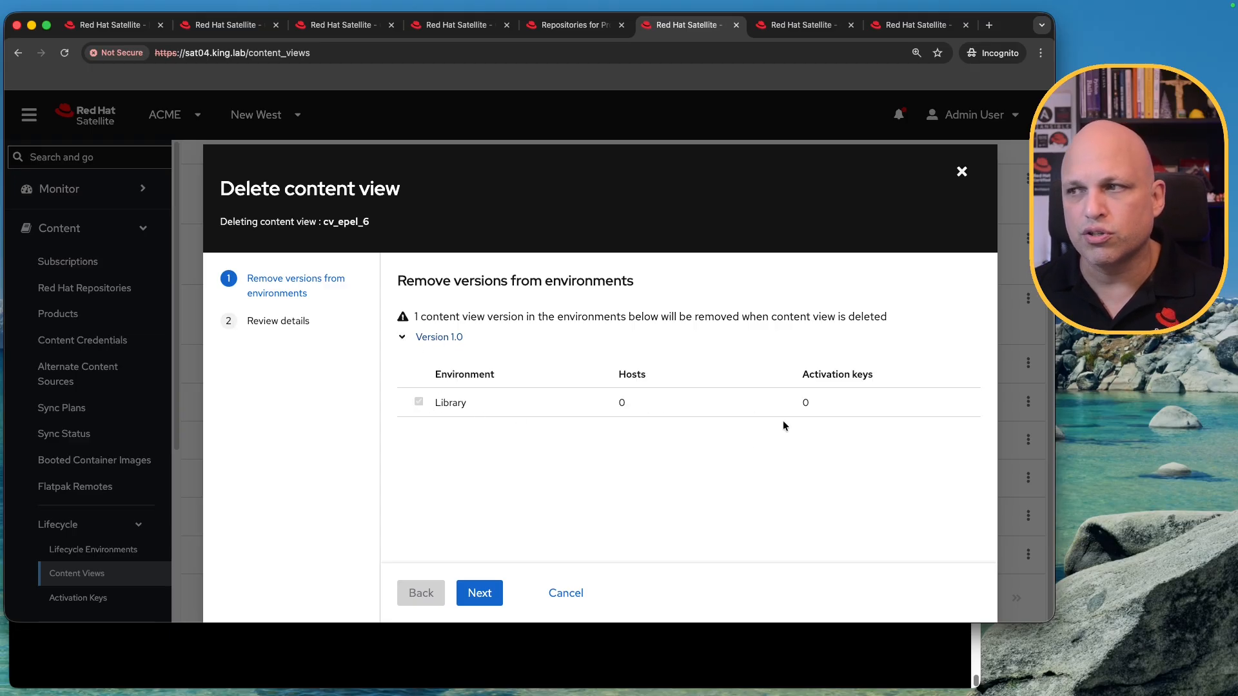
left_click(481, 593)
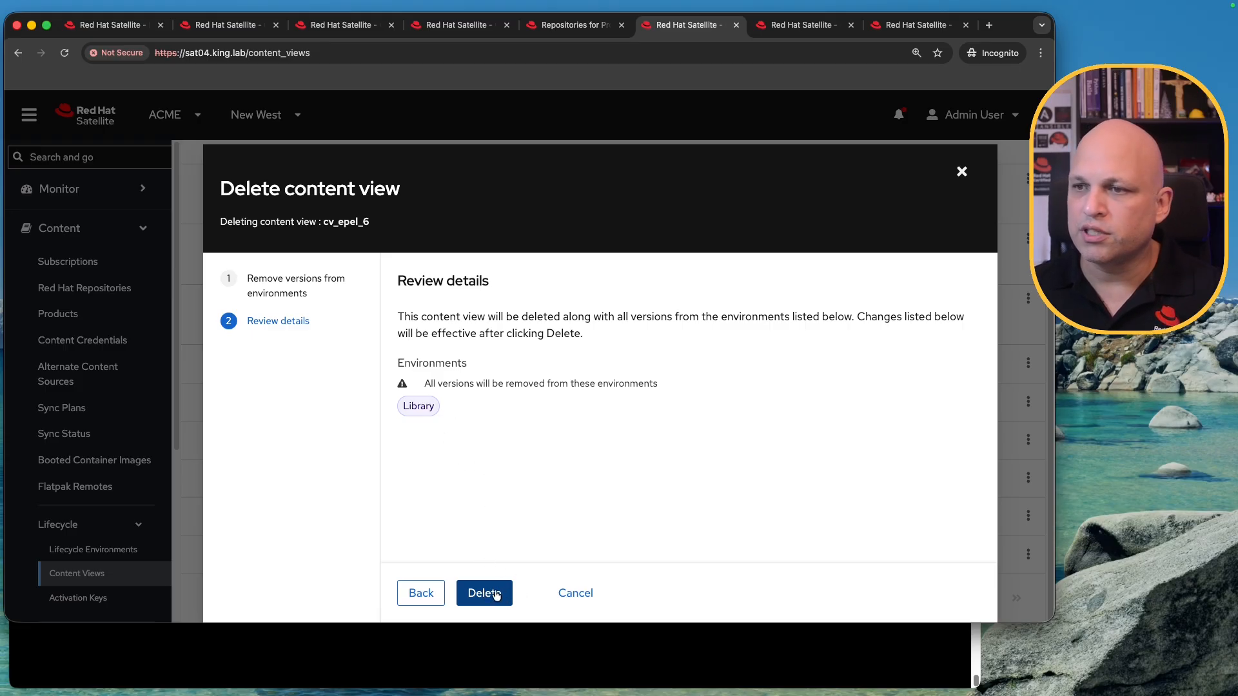
left_click(494, 594)
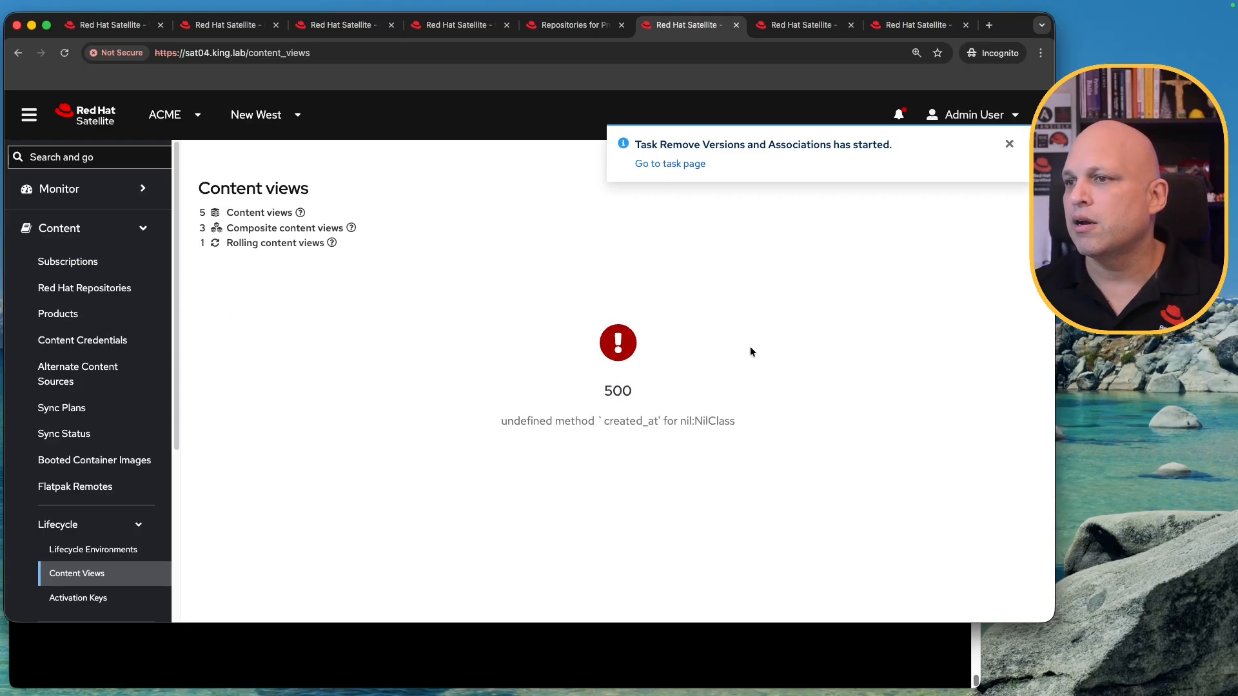
Step: View the cv_epel_6 removal task's details, return to the content views list, reload it and check the remaining views
left_click(677, 164)
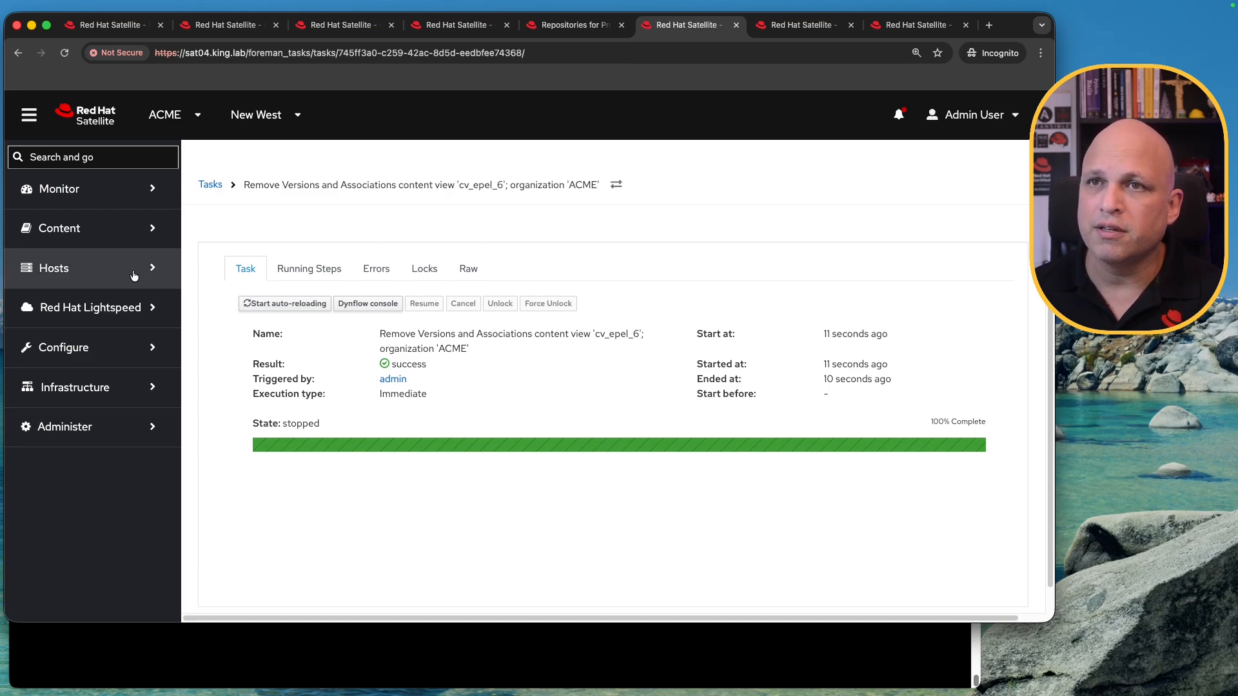
left_click(139, 240)
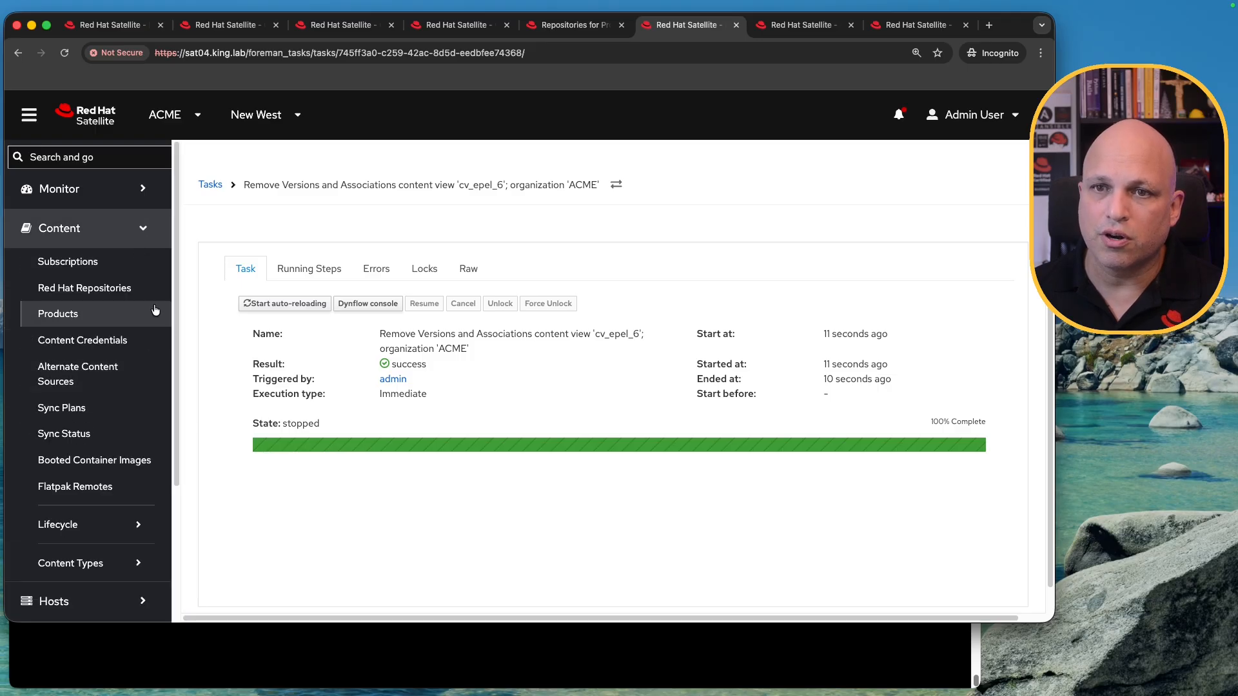
left_click(108, 536)
left_click(76, 573)
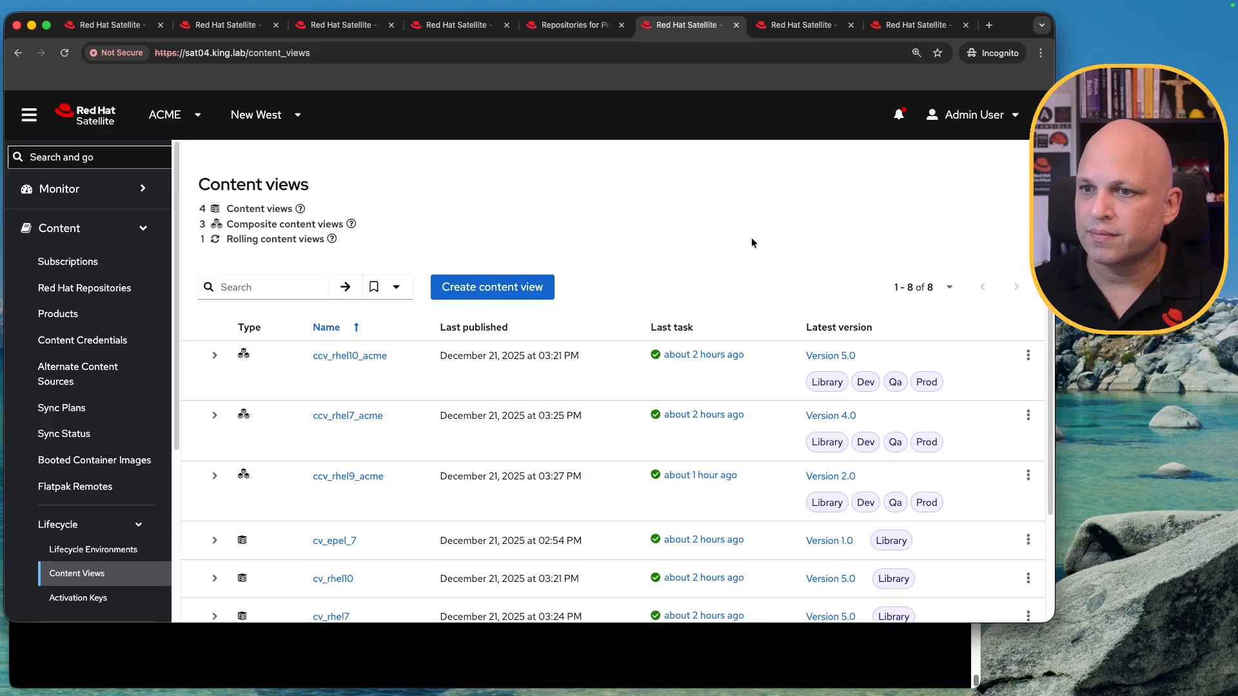
scroll(751, 239, "down", 3)
key("super+r")
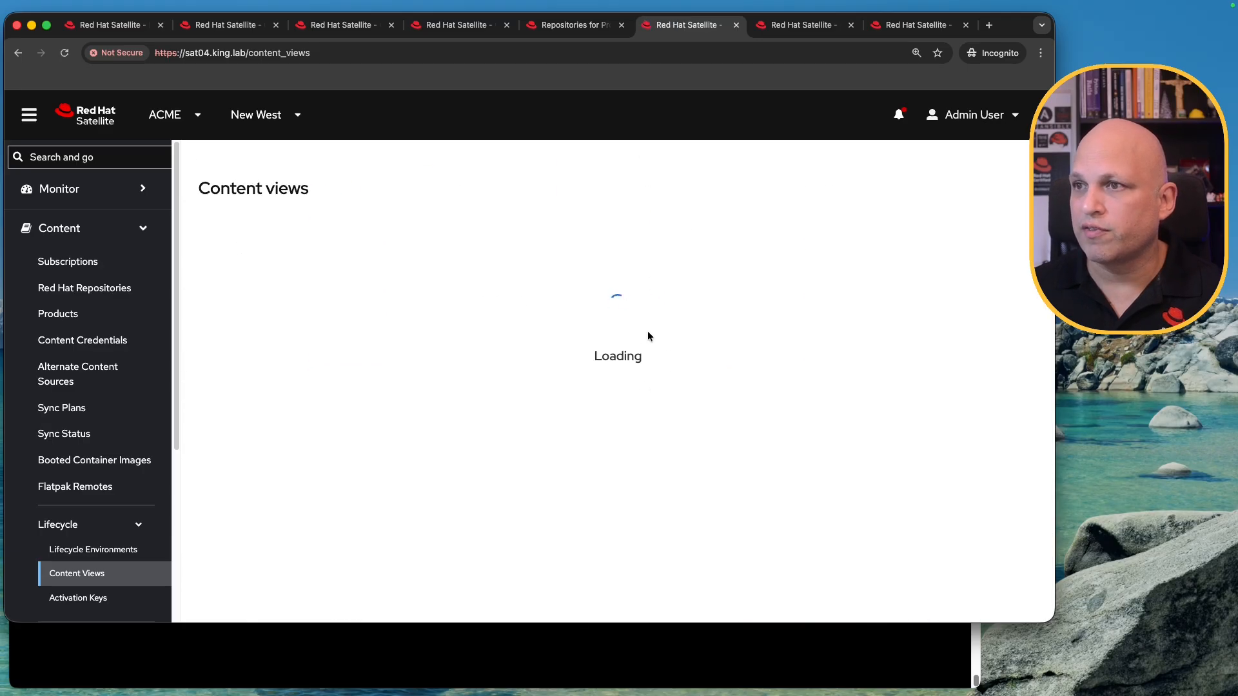
scroll(643, 354, "down", 3)
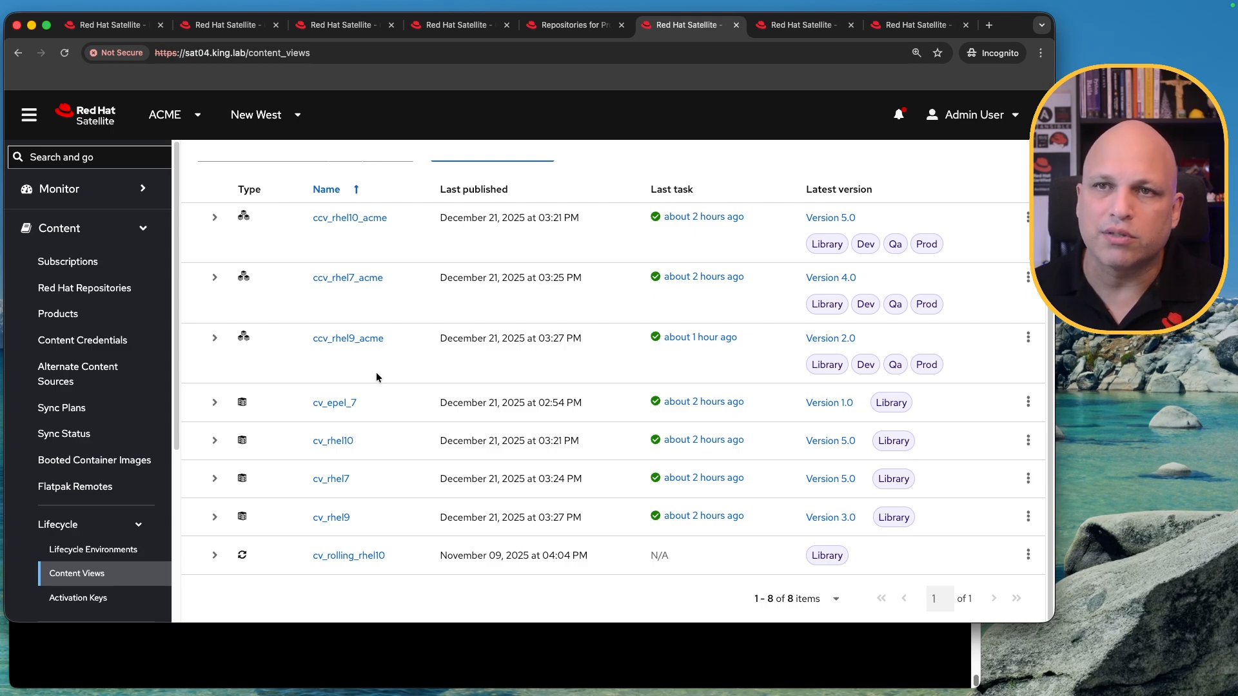
Step: Disable the repository Red Hat Enterprise Linux 6 Server RPMs x86_64 6Server and dismiss the notification after reading it
left_click(107, 293)
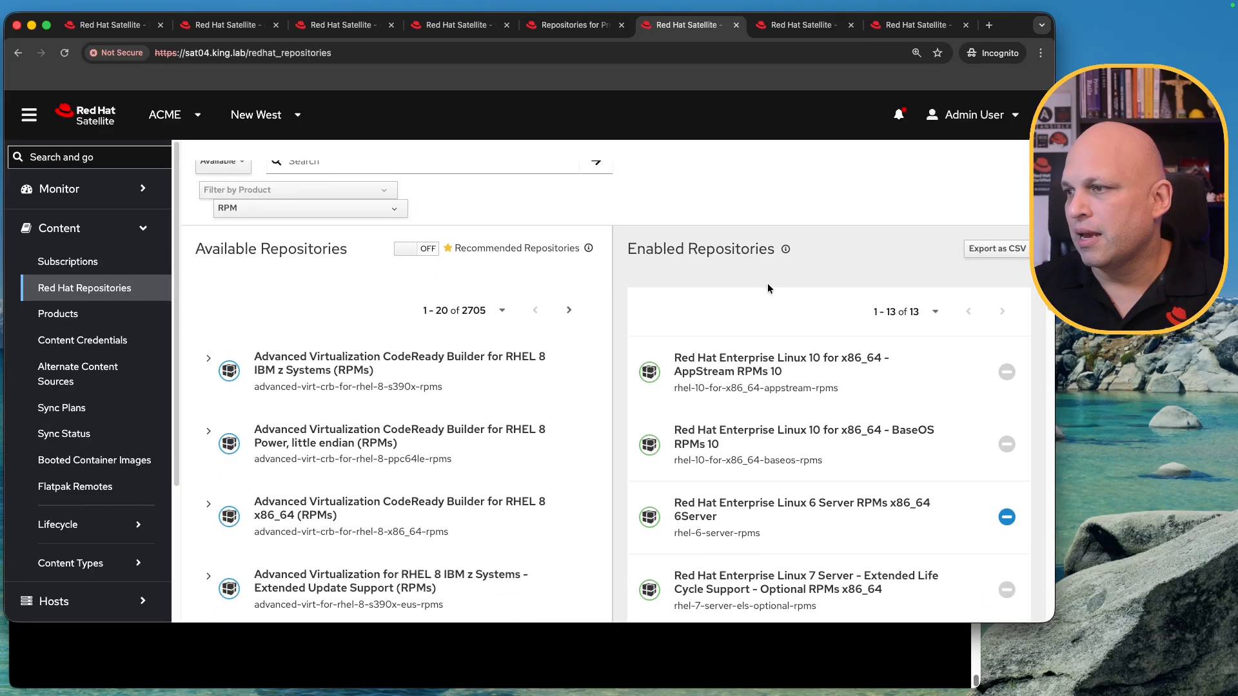
scroll(767, 288, "down", 3)
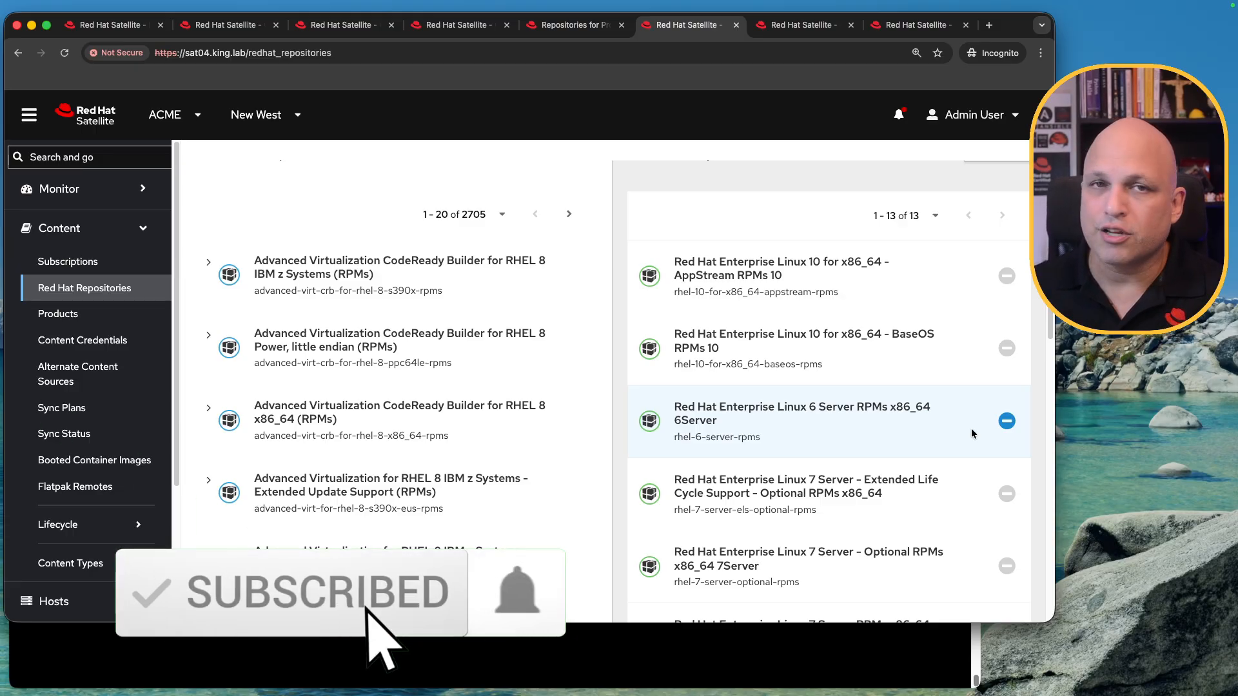
left_click(1008, 426)
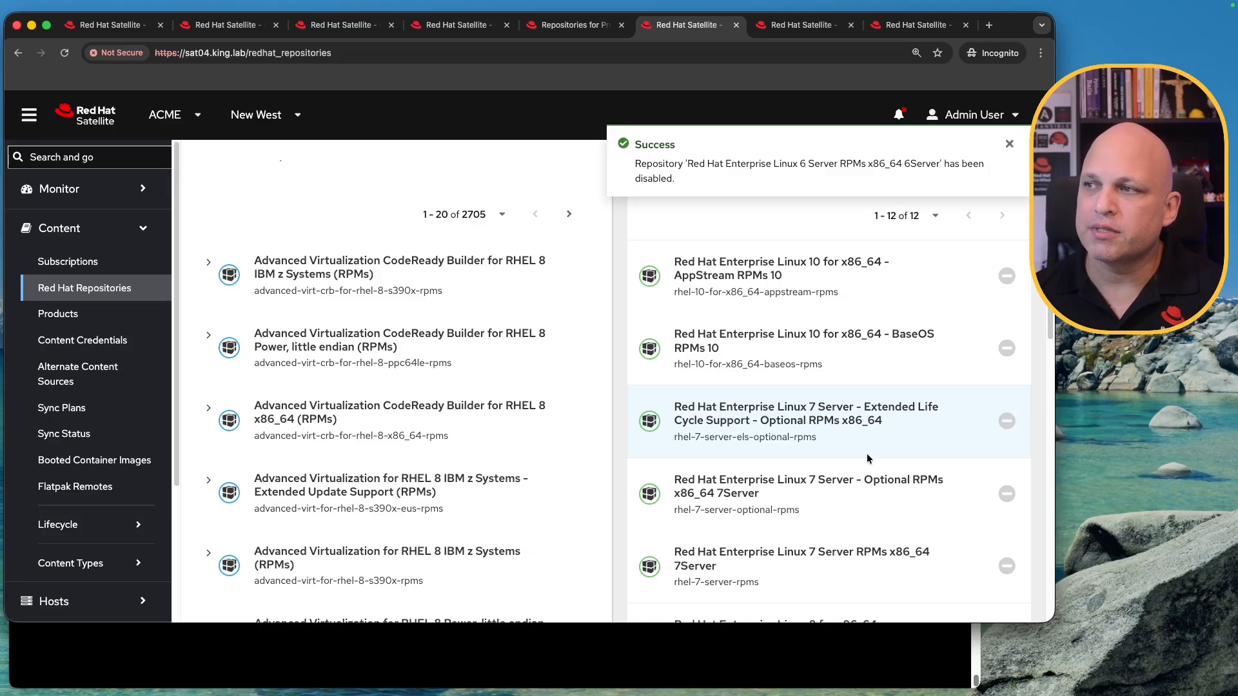
triple_click(678, 160)
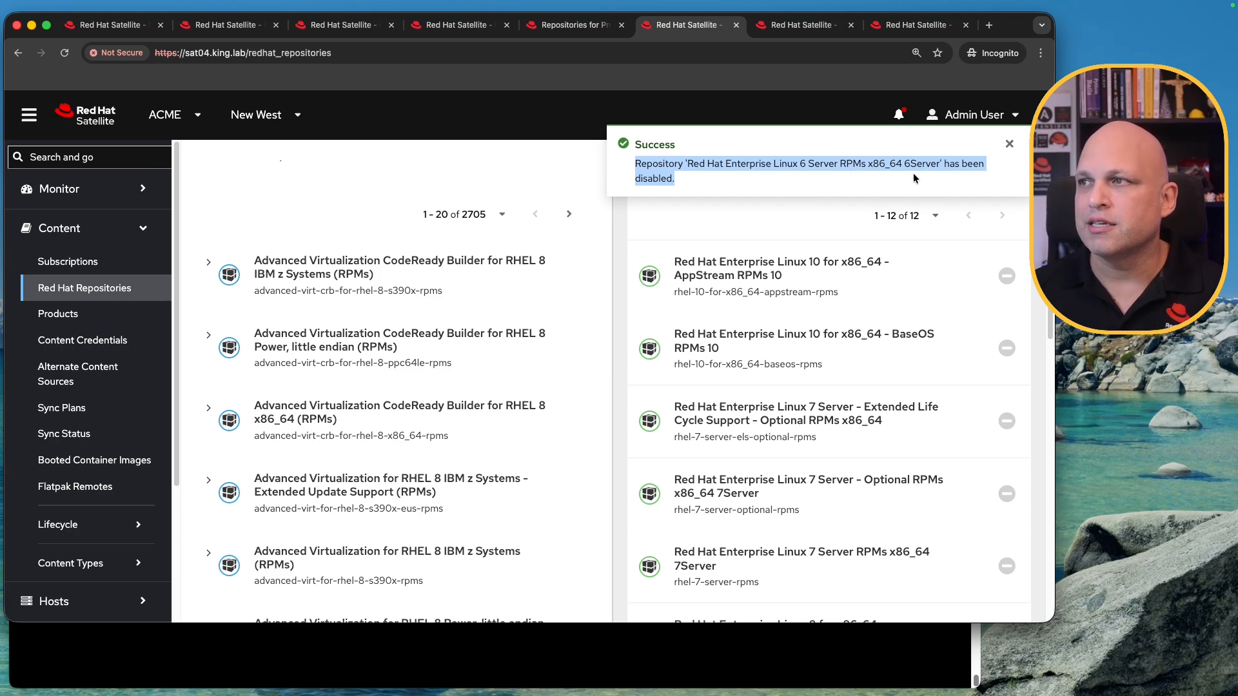
triple_click(688, 181)
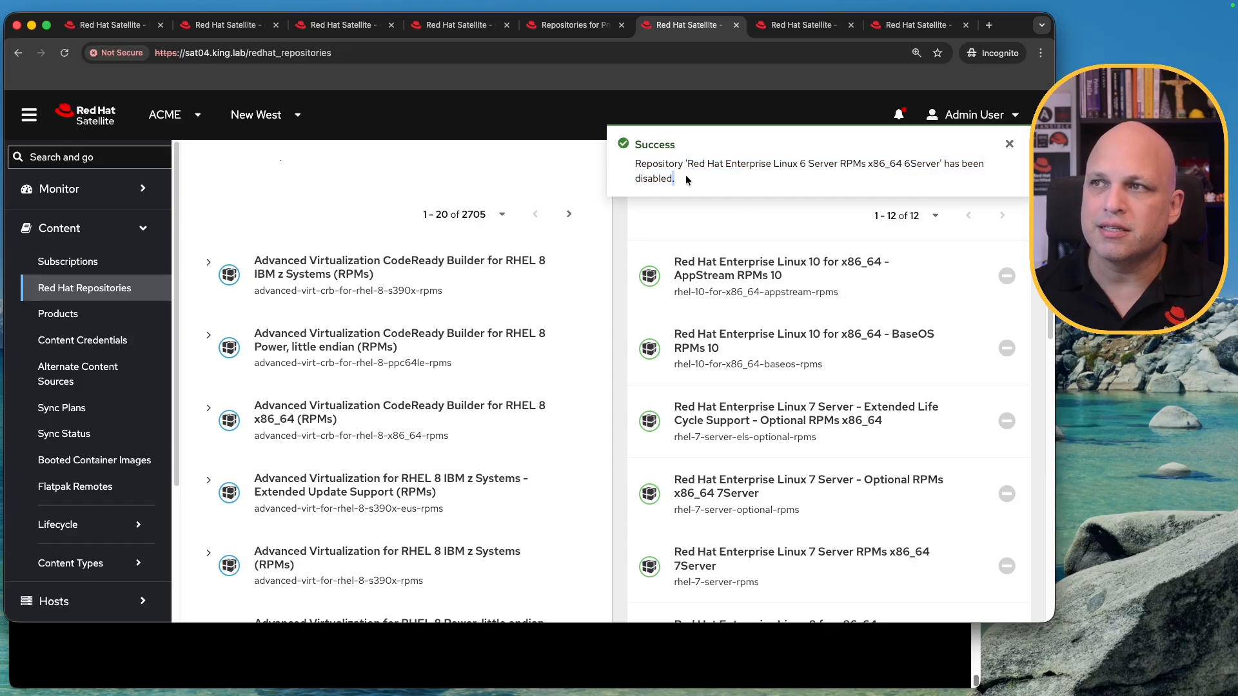
double_click(667, 145)
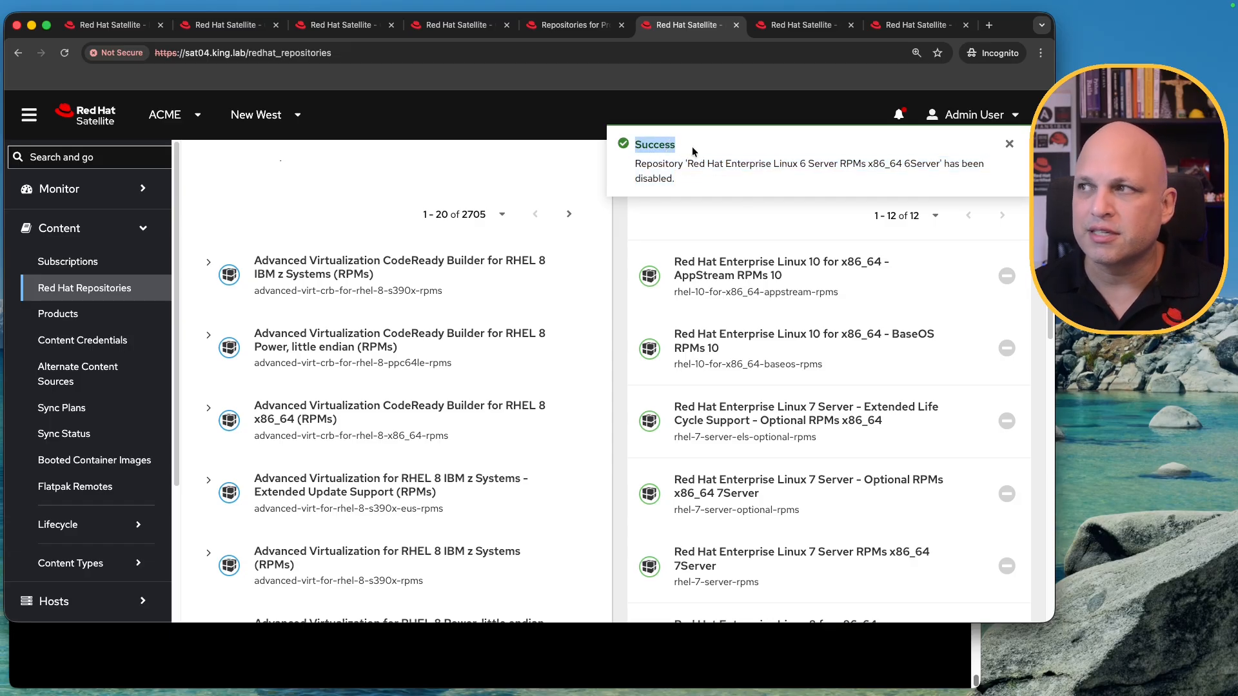
left_click(1009, 144)
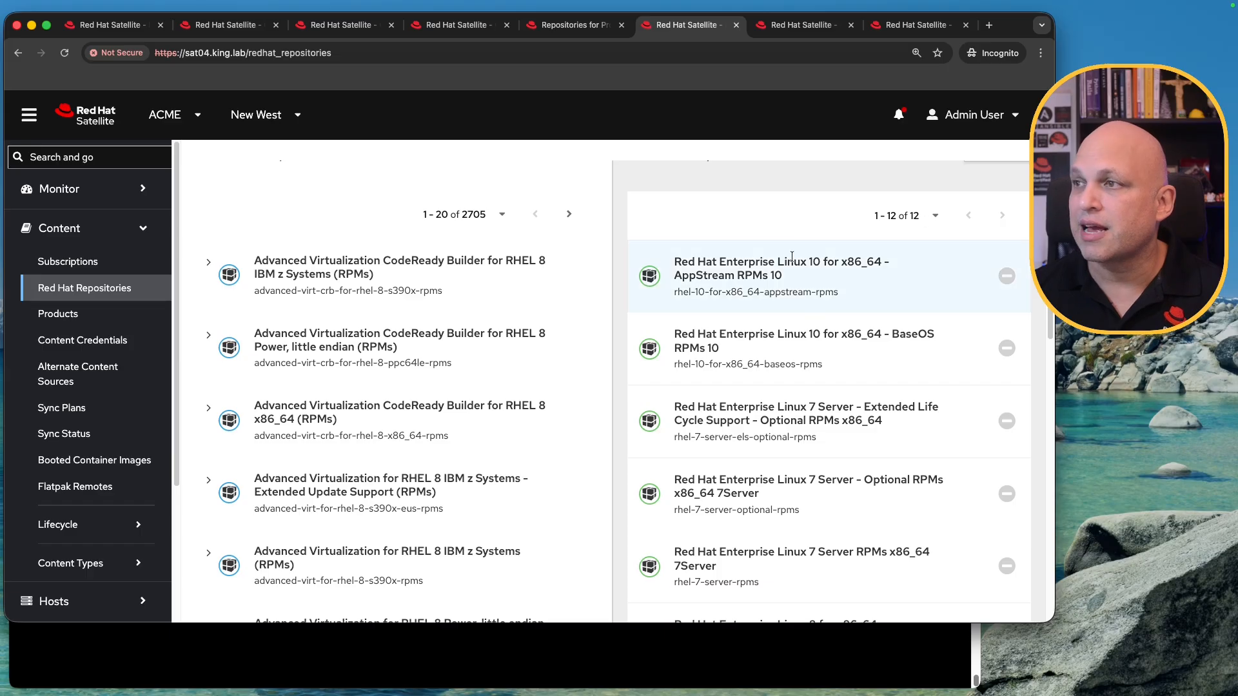
Step: Look through the remaining enabled Red Hat repositories
scroll(746, 227, "down", 4)
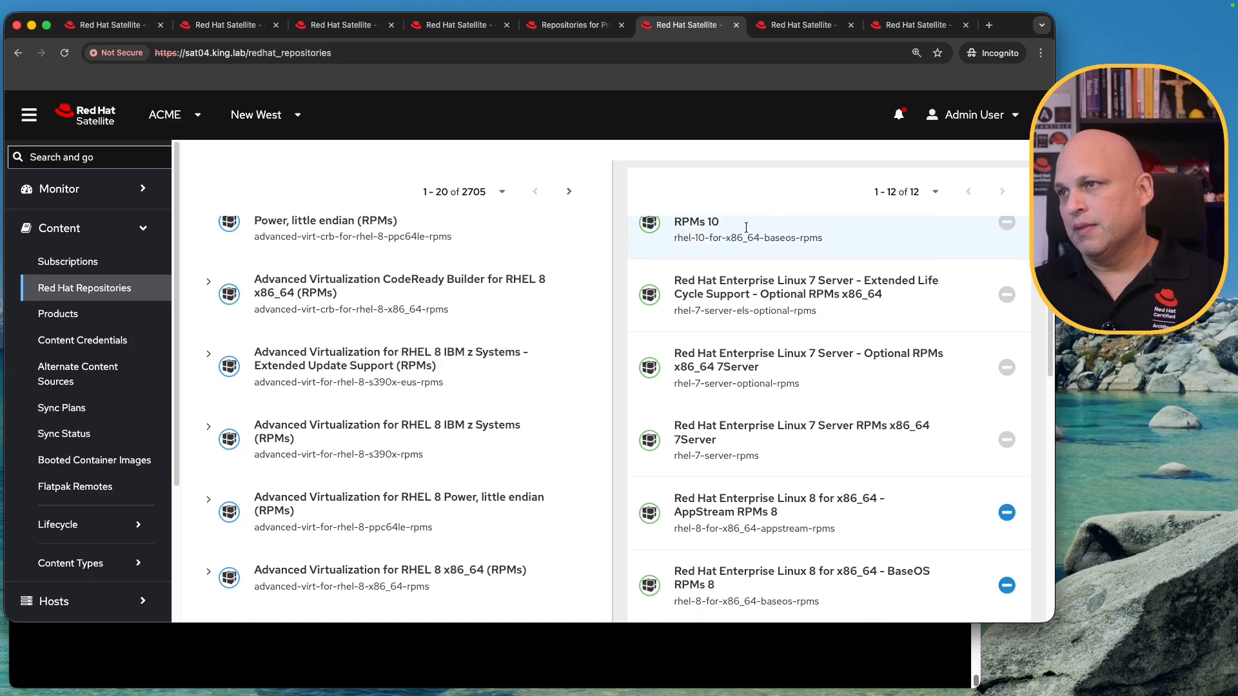
scroll(764, 288, "down", 8)
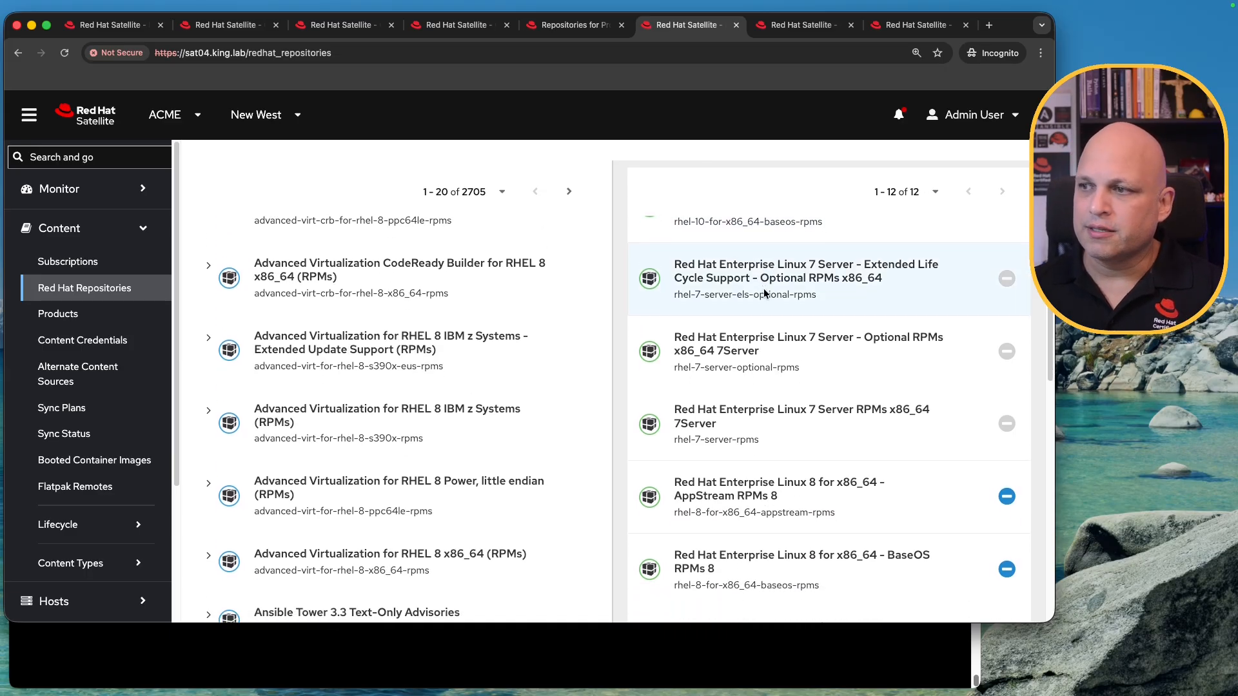
scroll(763, 288, "up", 12)
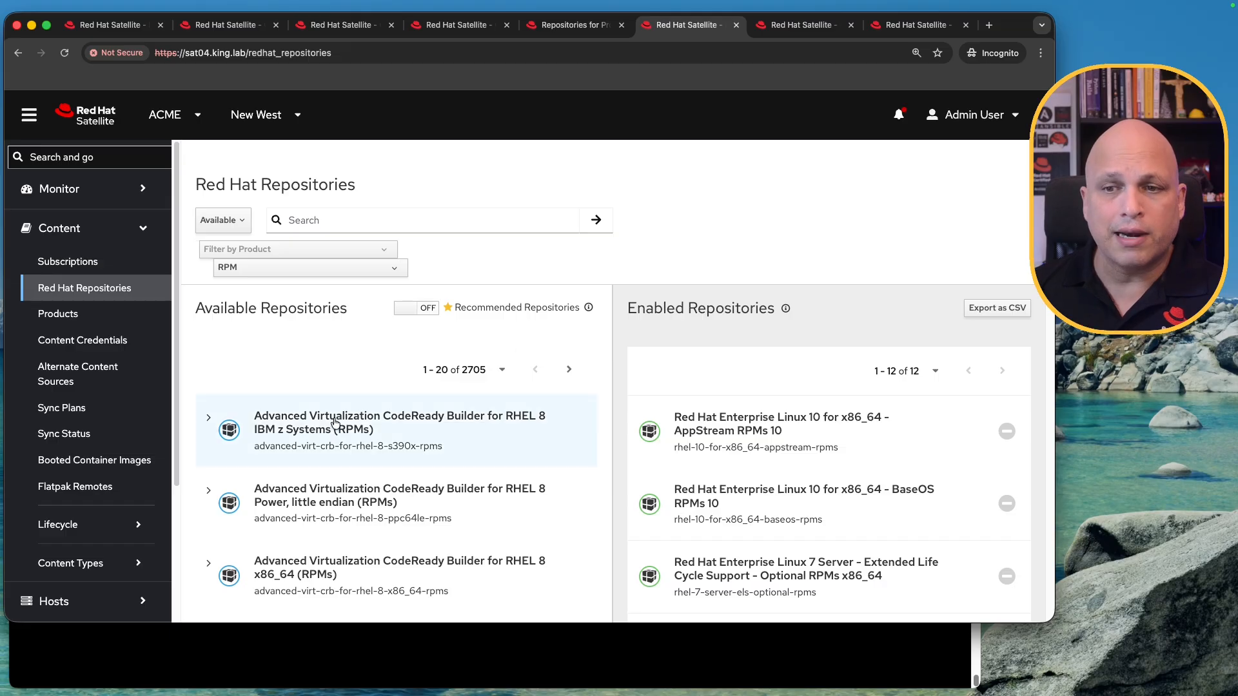
scroll(100, 493, "down", 1)
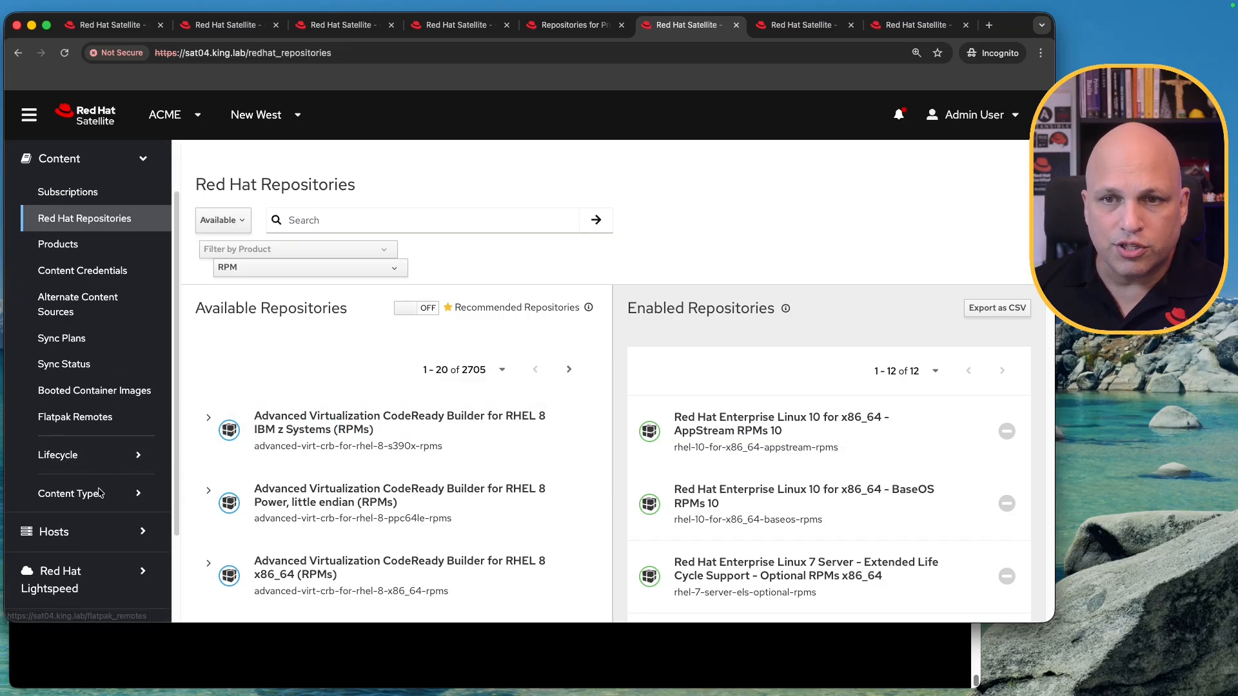
Step: Open the activation keys list and review the lifecycle environment and content view assigned to ak_rhel6_dev
left_click(98, 455)
left_click(98, 455)
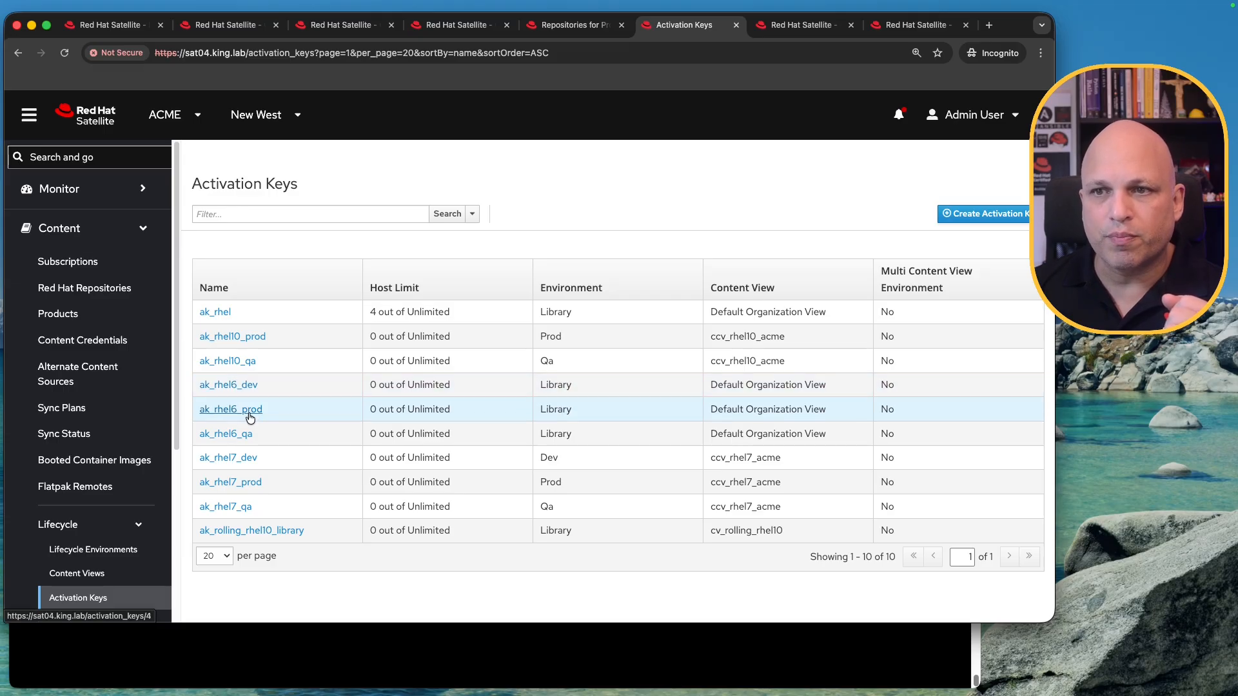
left_click_drag(557, 384, 540, 385)
left_click_drag(829, 385, 709, 385)
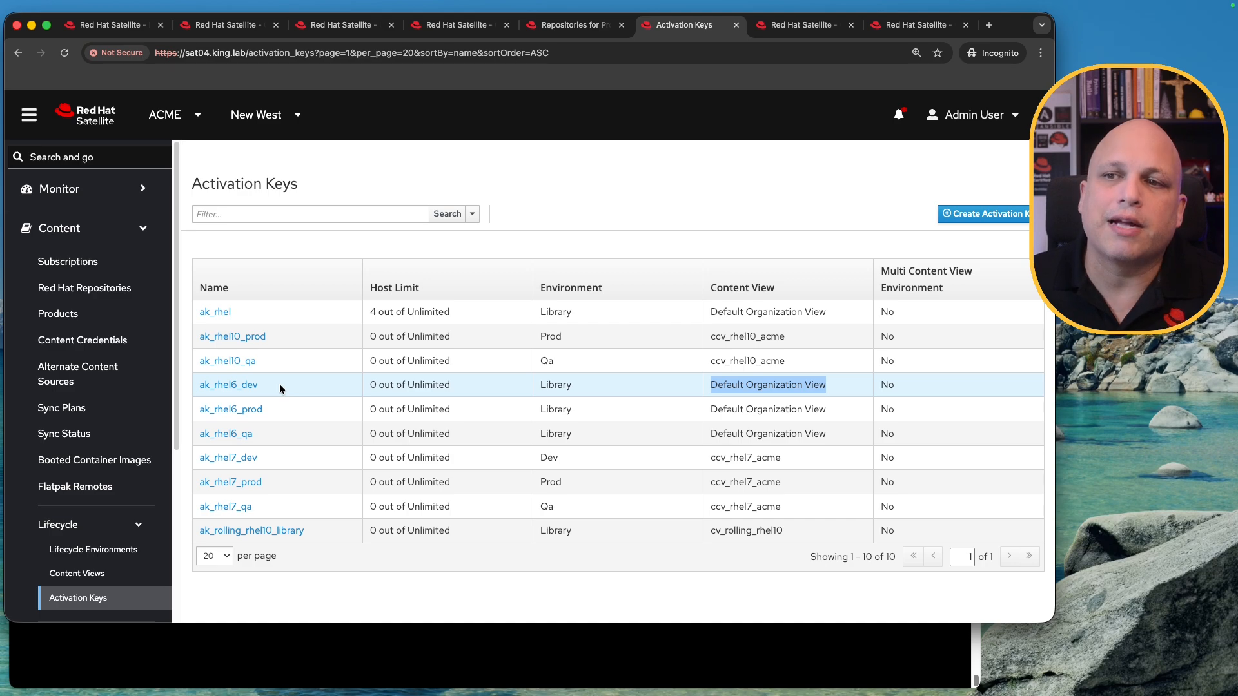
left_click_drag(278, 384, 194, 385)
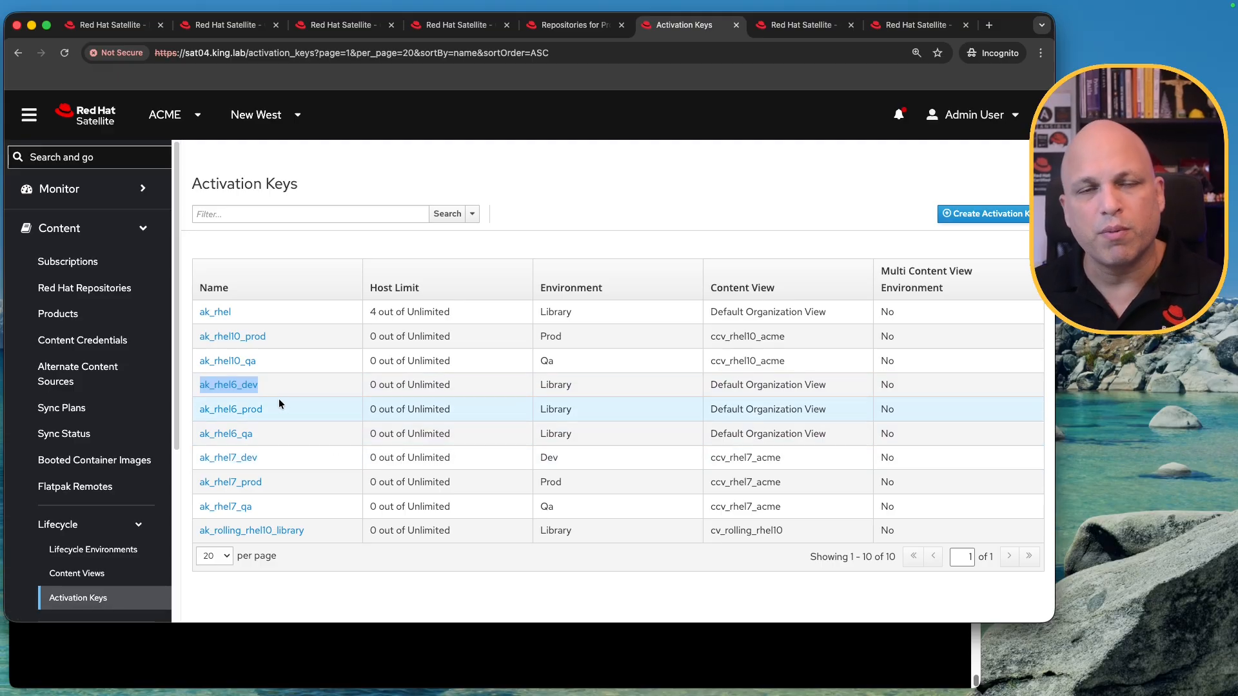
left_click(288, 384)
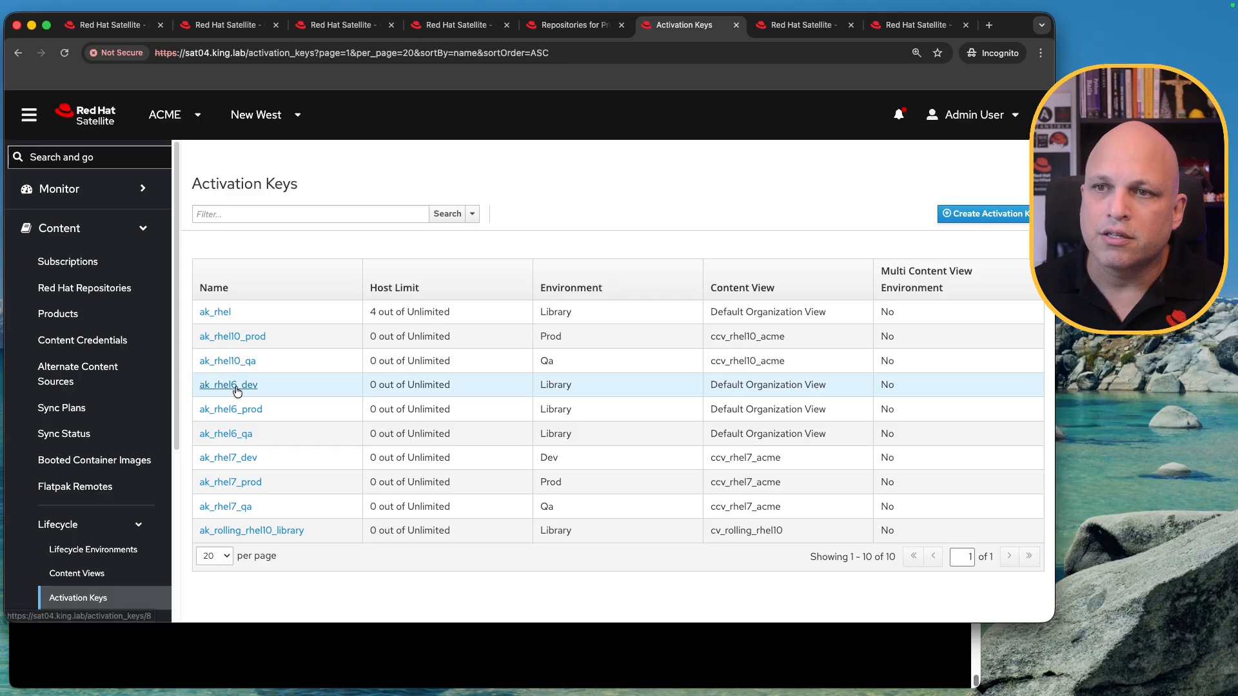
Step: Remove the activation key ak_rhel6_dev and confirm the deletion
left_click(236, 386)
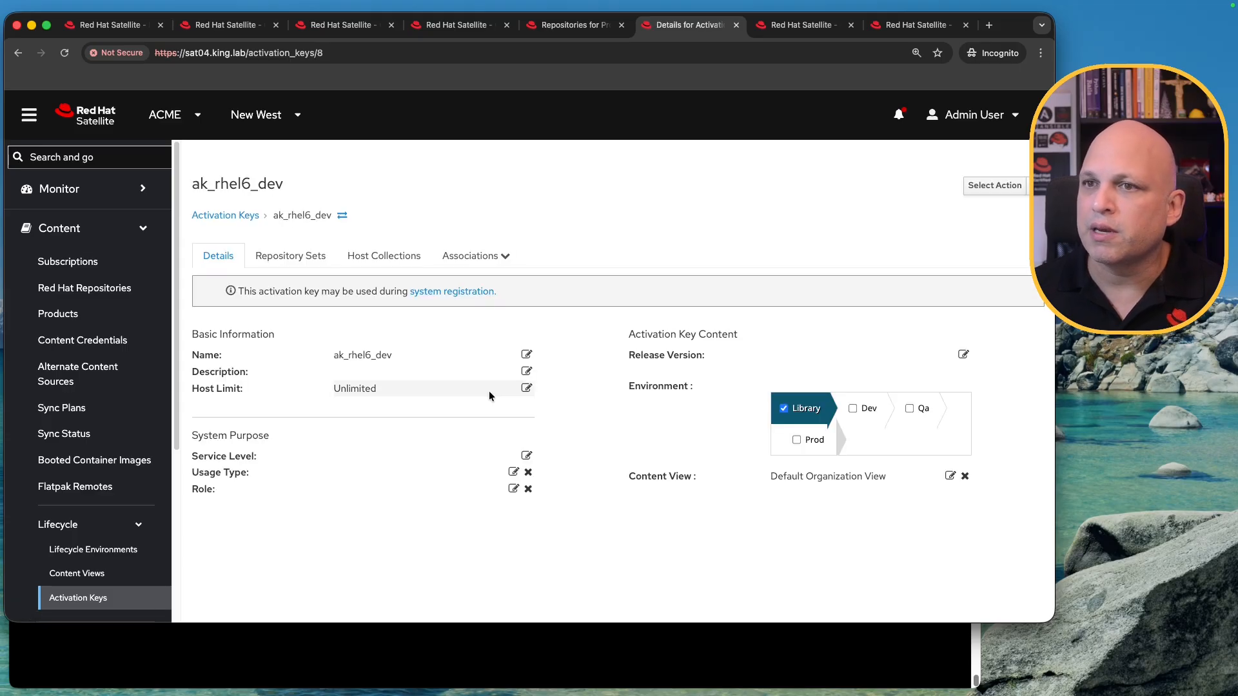
left_click(1035, 185)
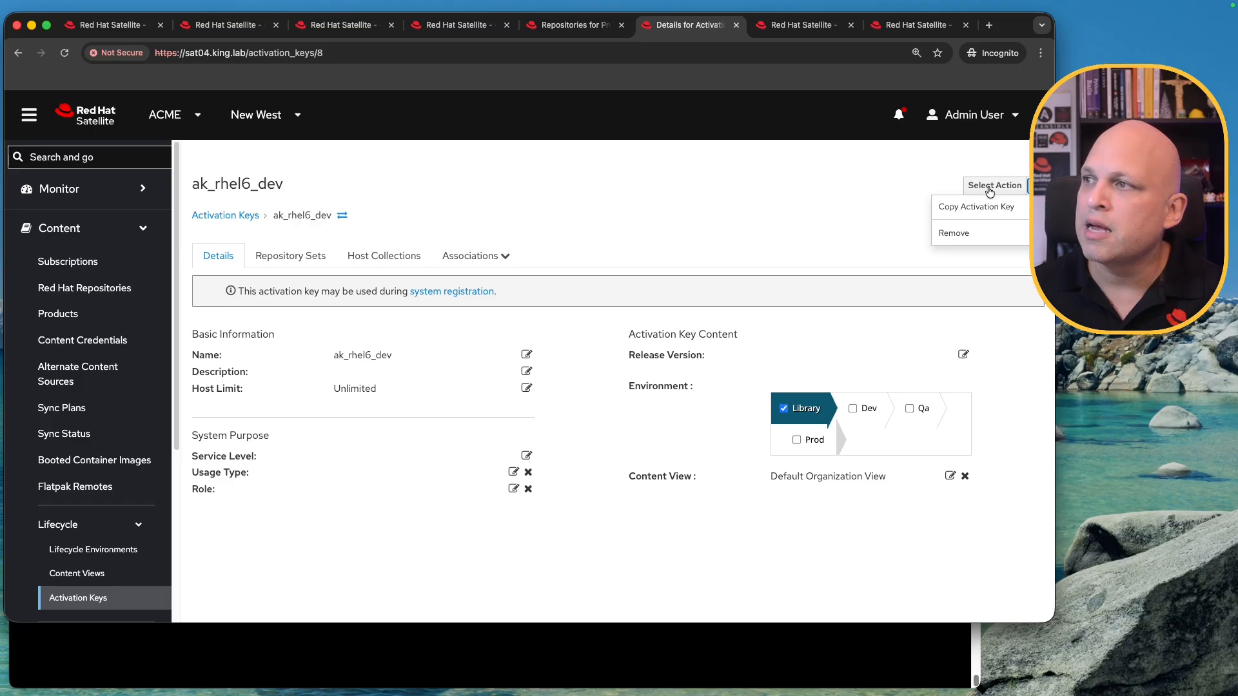
left_click(960, 231)
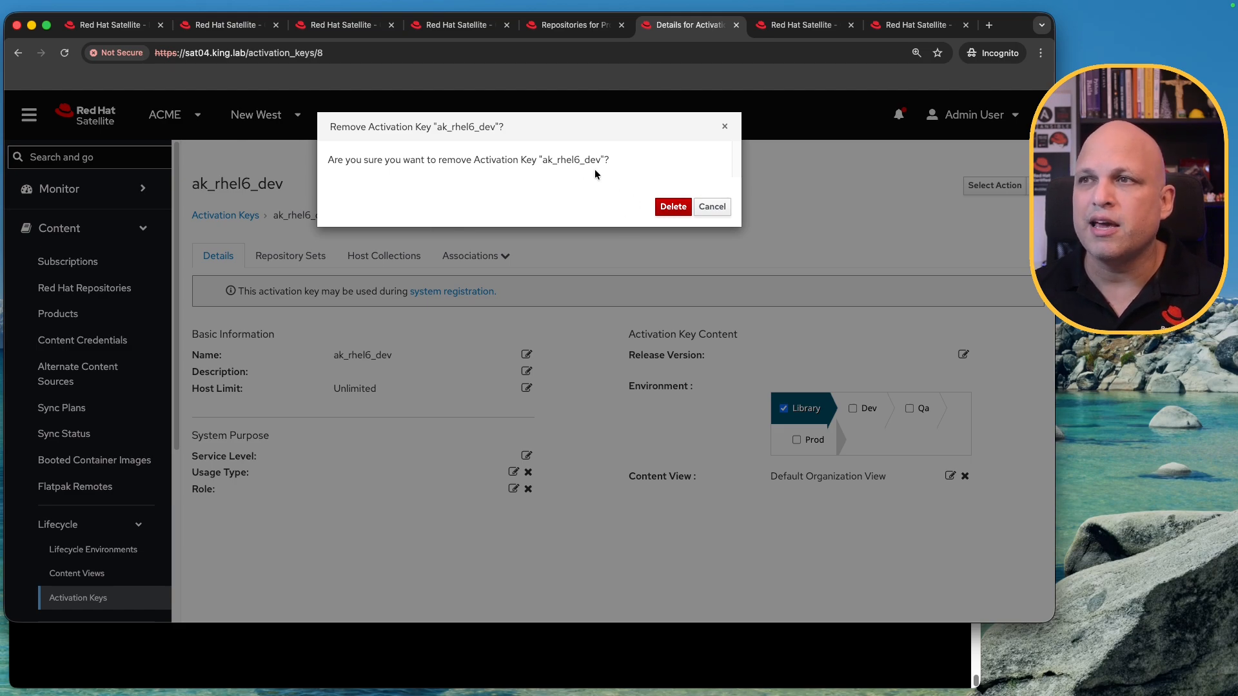
left_click(671, 207)
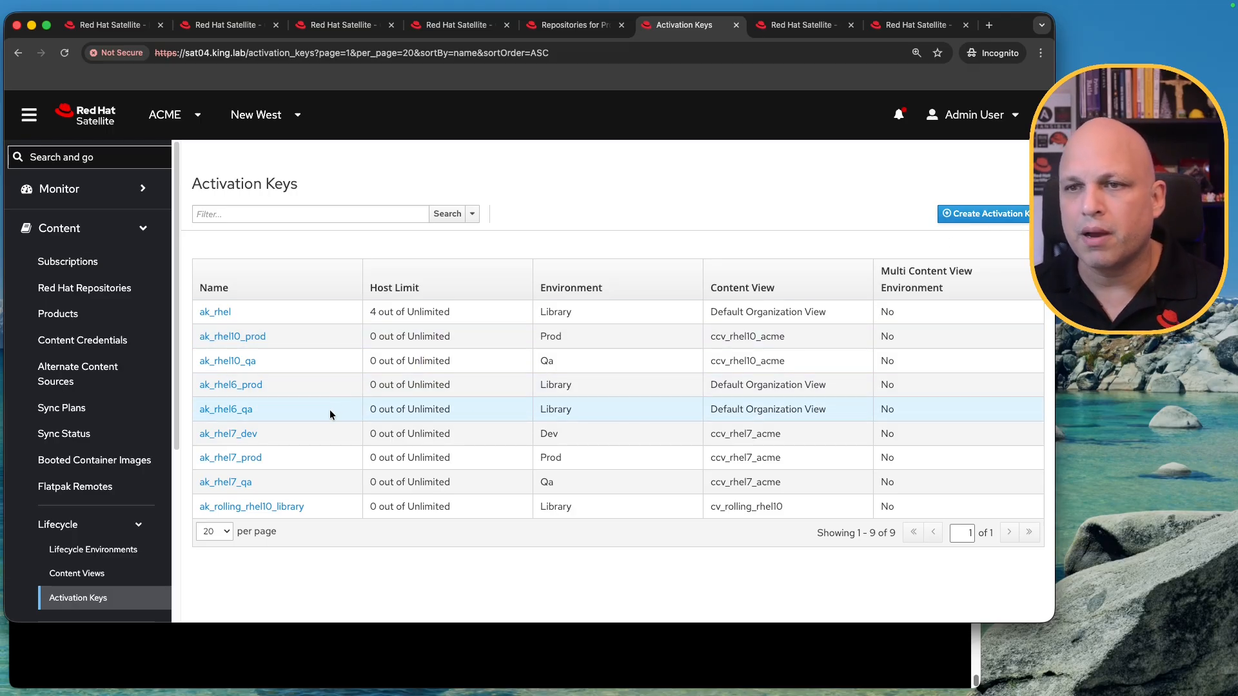
Step: Remove the activation key ak_rhel6_prod and confirm the deletion
left_click(239, 386)
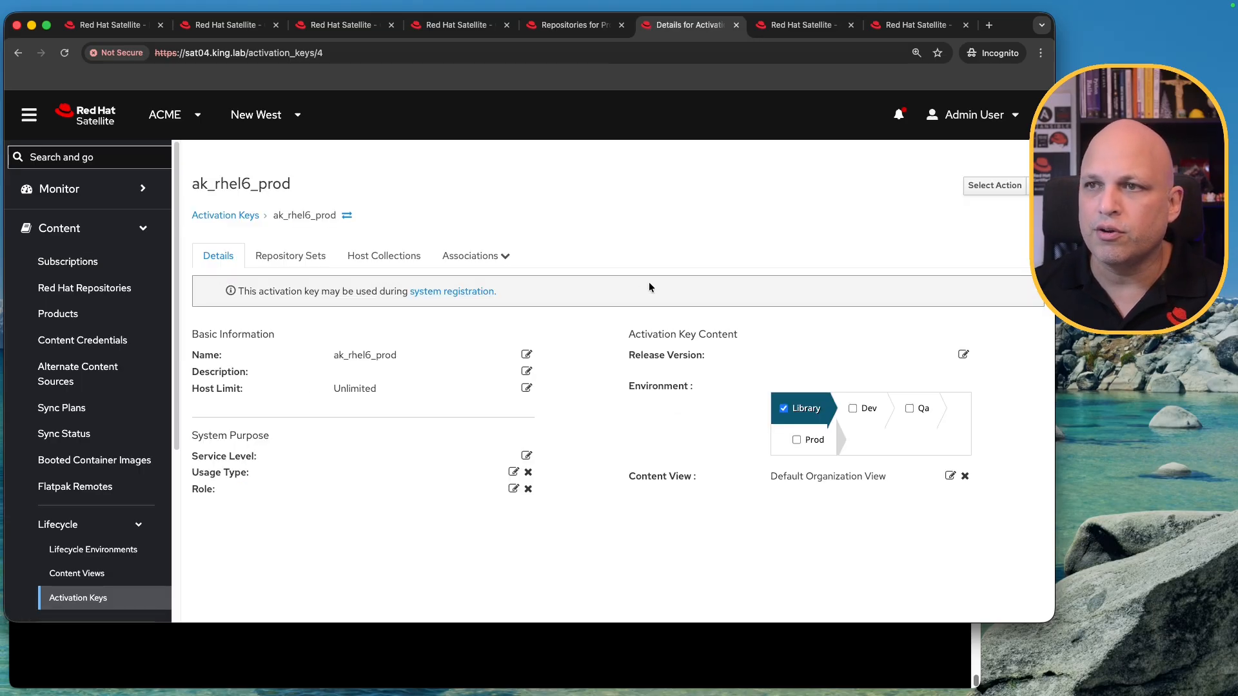
left_click(995, 185)
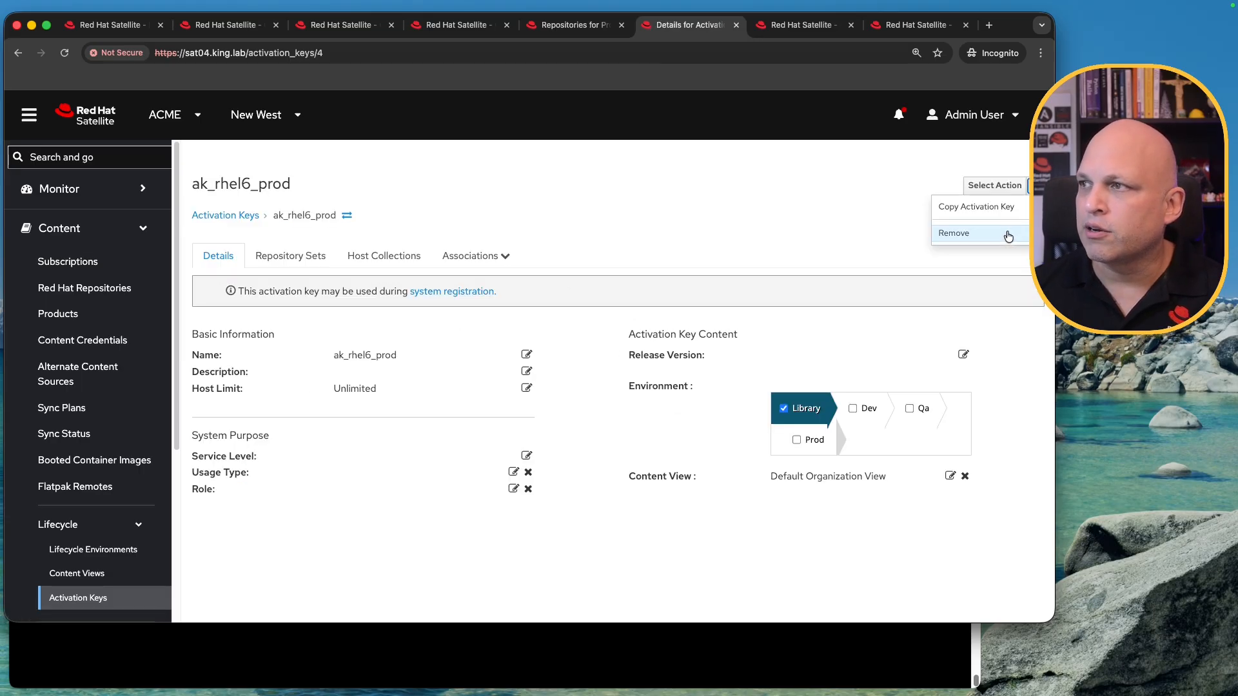
left_click(953, 234)
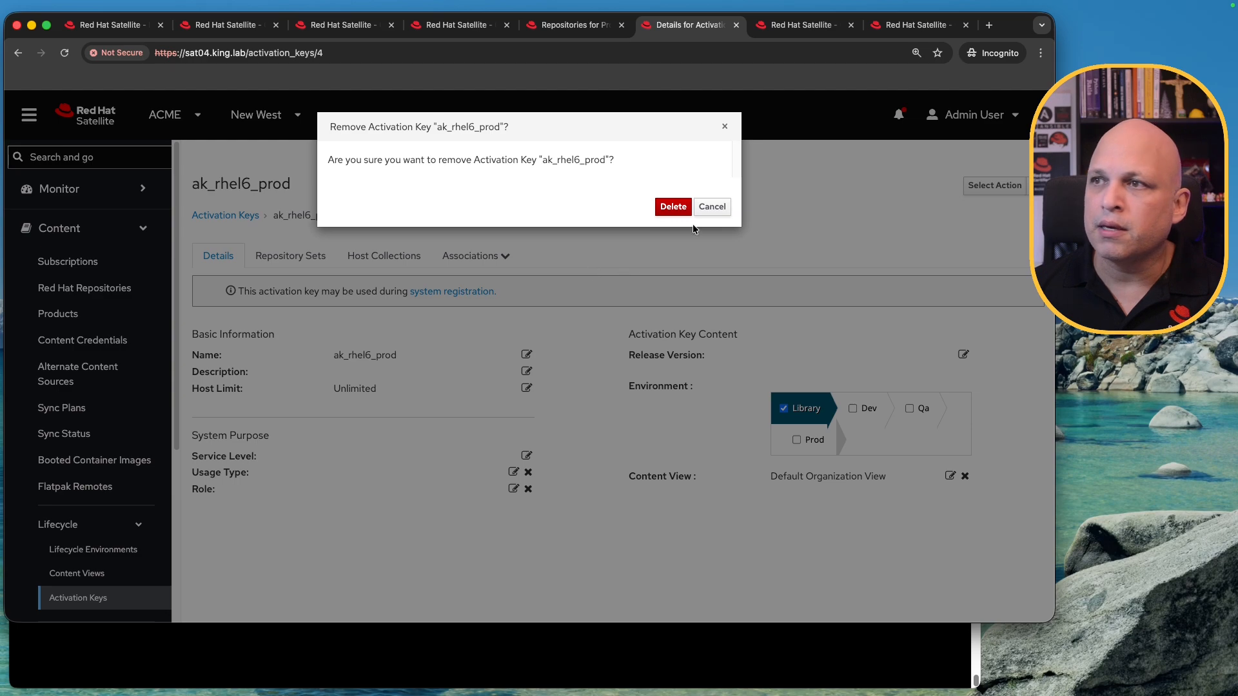
left_click(674, 203)
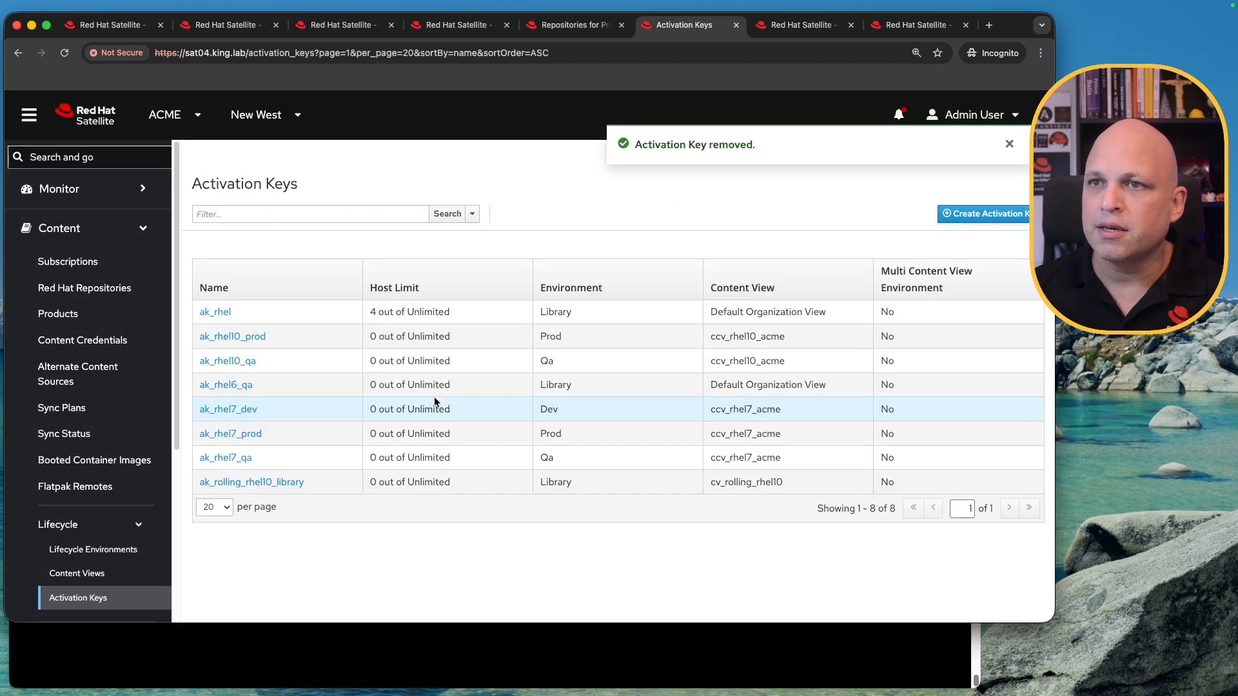
Step: Remove the activation key ak_rhel6_qa and confirm the deletion
left_click(227, 385)
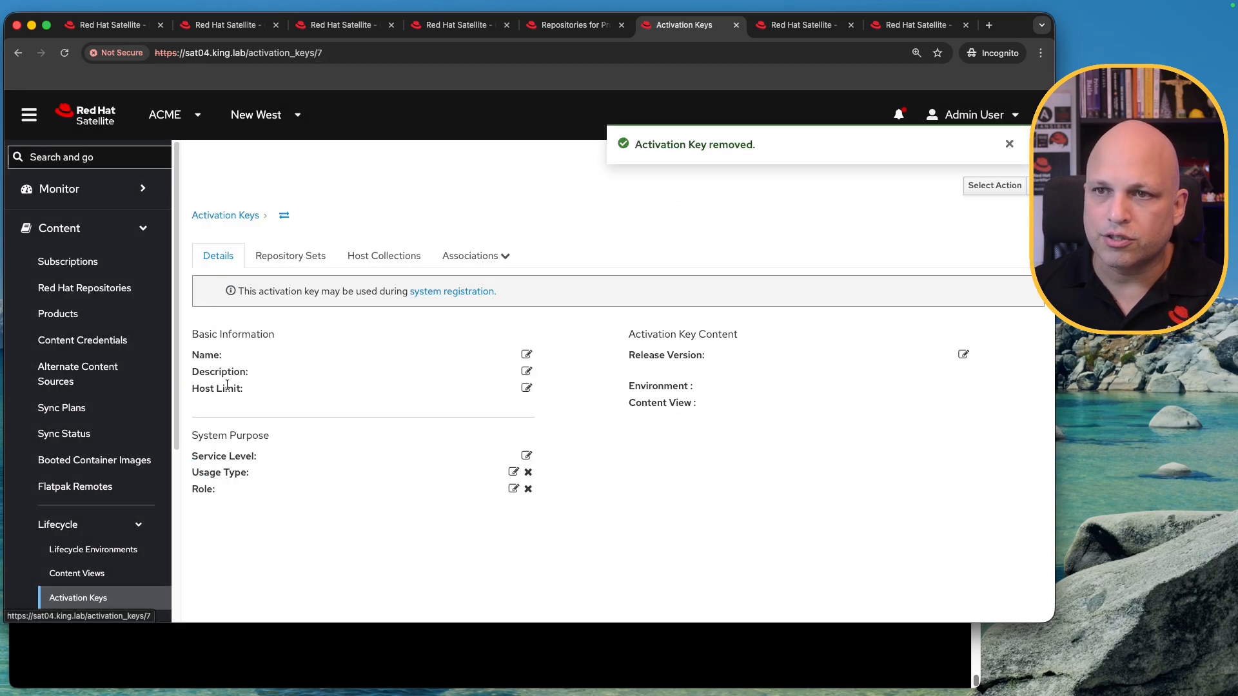
left_click(1004, 187)
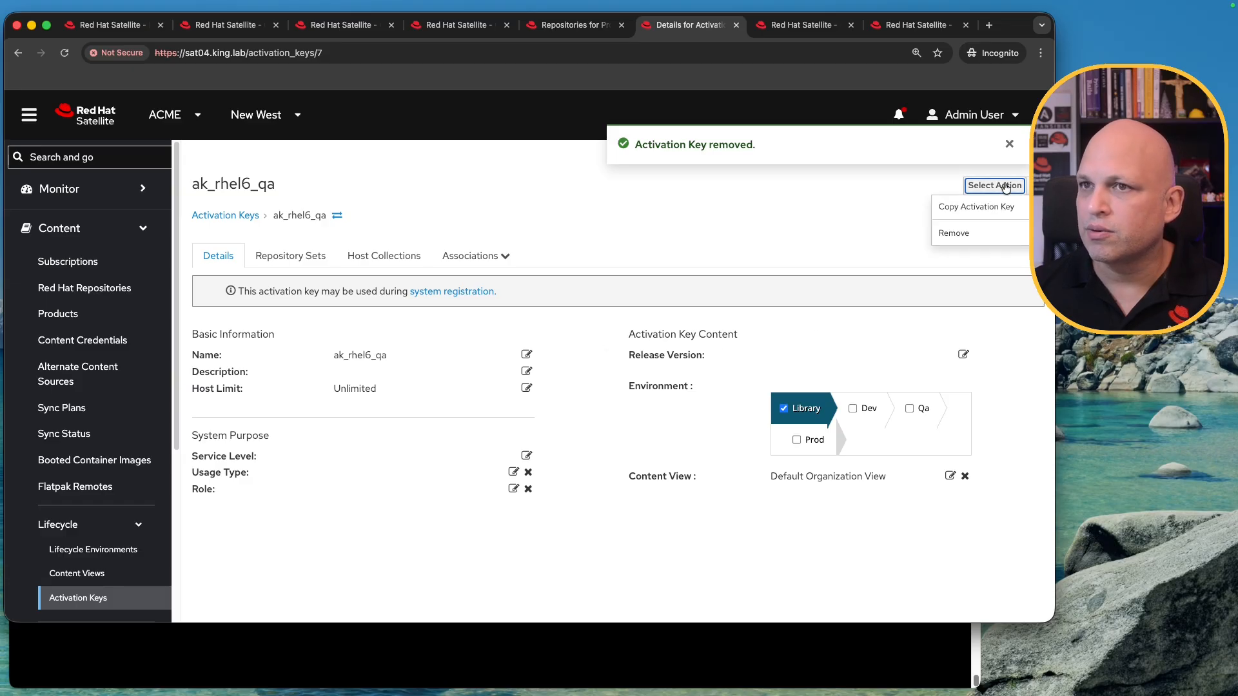
left_click(985, 235)
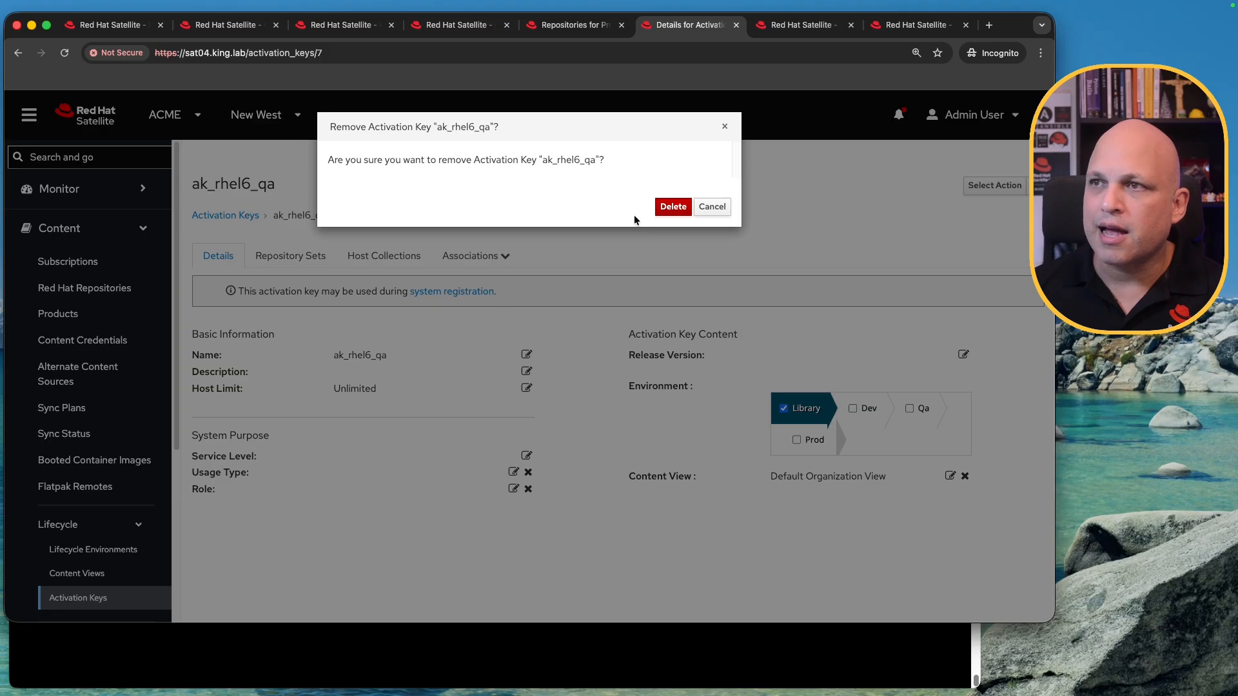
left_click(668, 207)
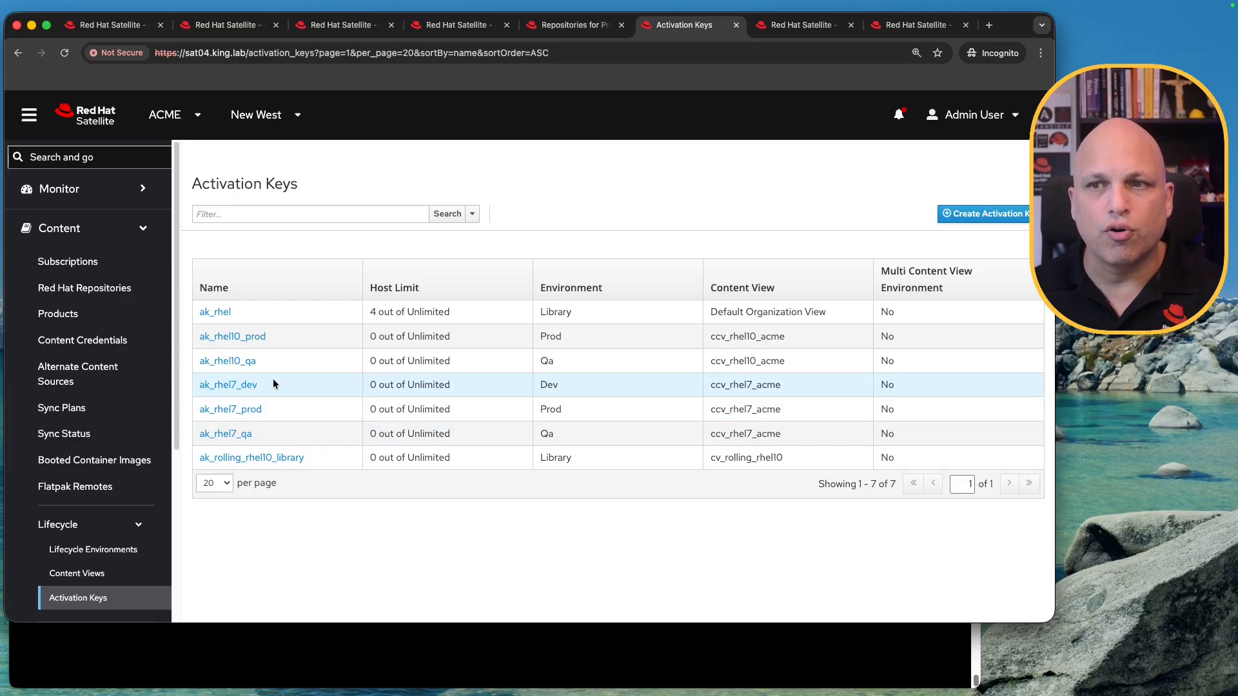
Step: Check the EPEL product's repositories and review the remaining composite and component content views
left_click(101, 315)
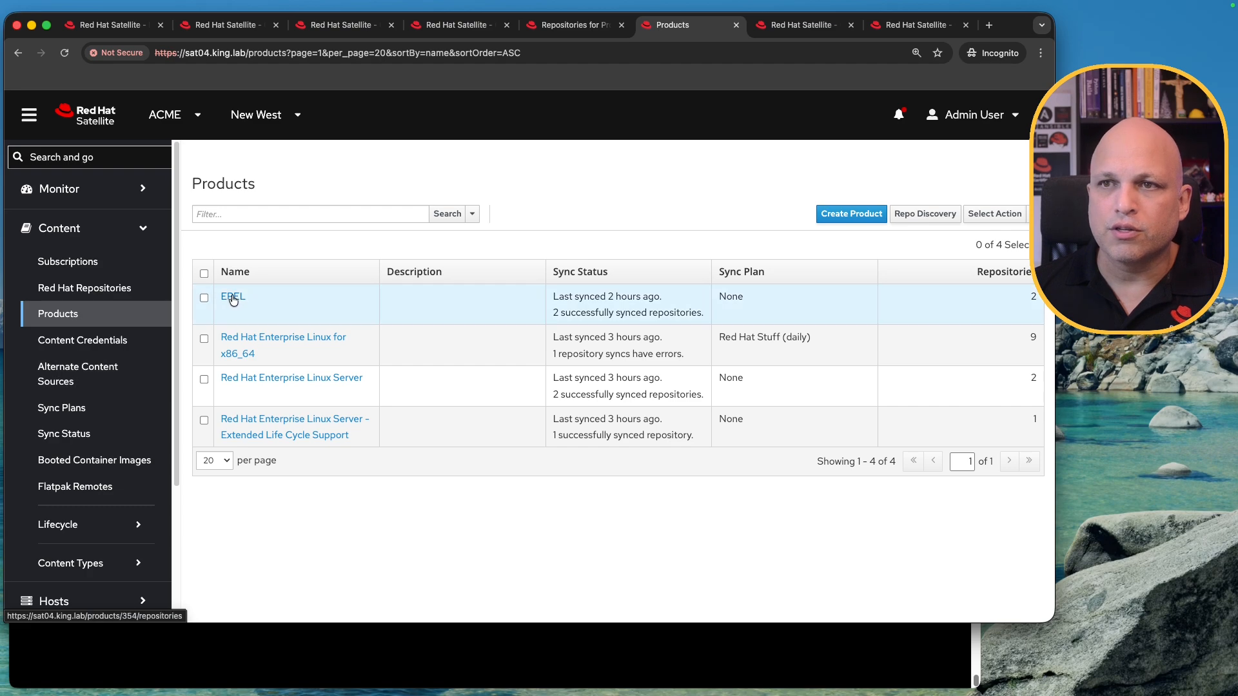
left_click(232, 295)
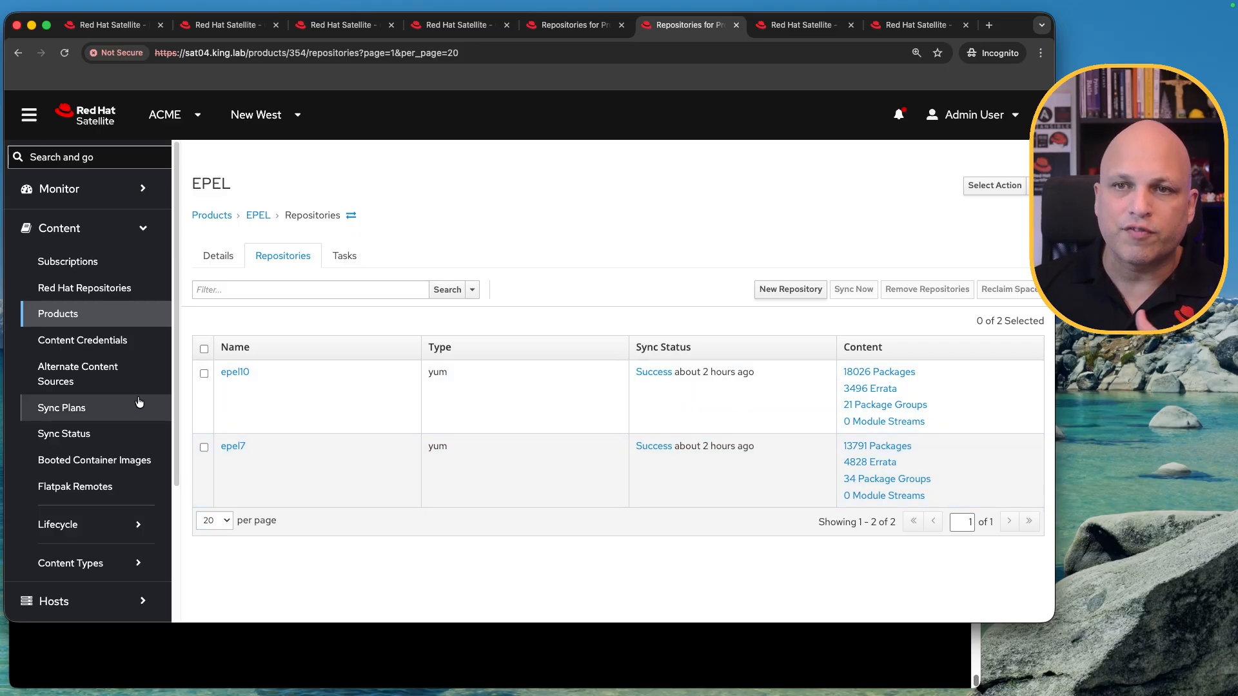
left_click(119, 524)
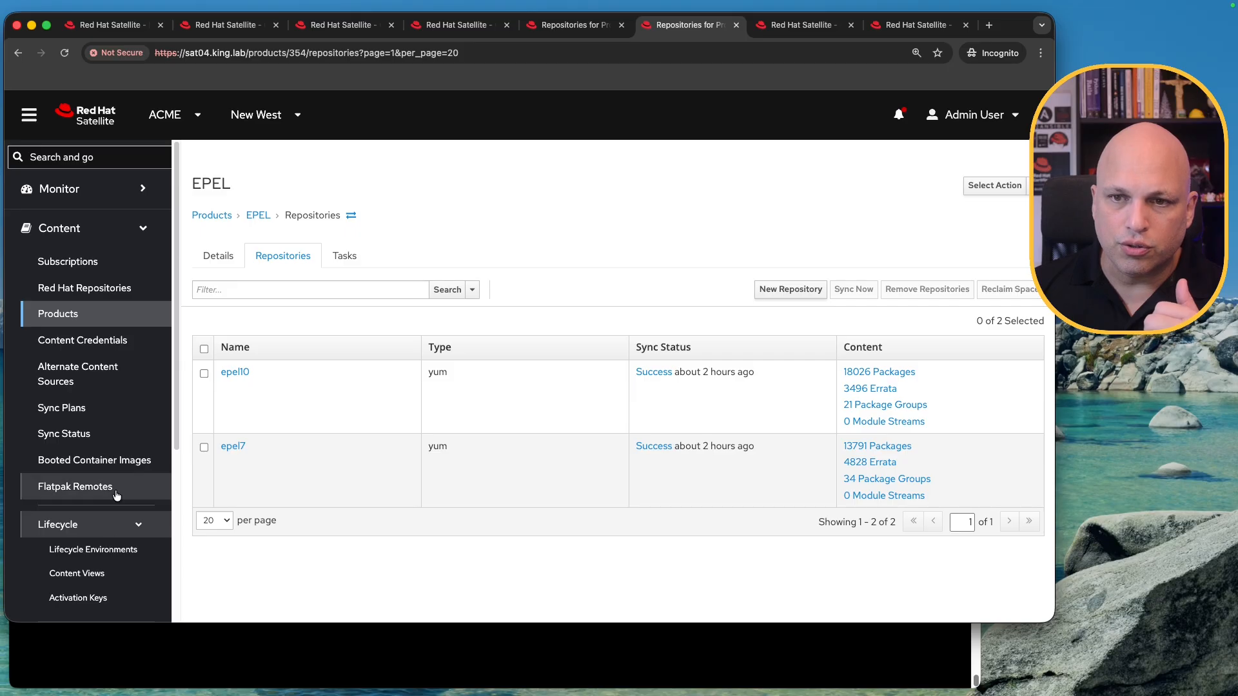
scroll(113, 493, "down", 3)
left_click(105, 402)
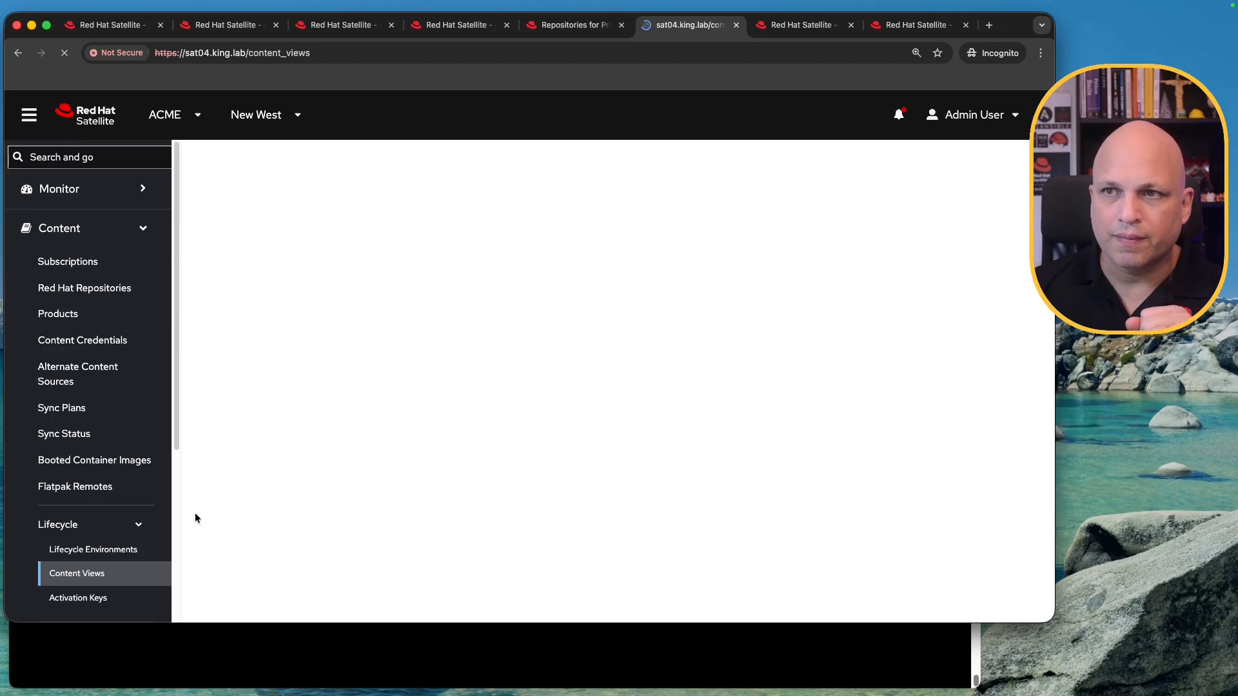
scroll(408, 405, "down", 2)
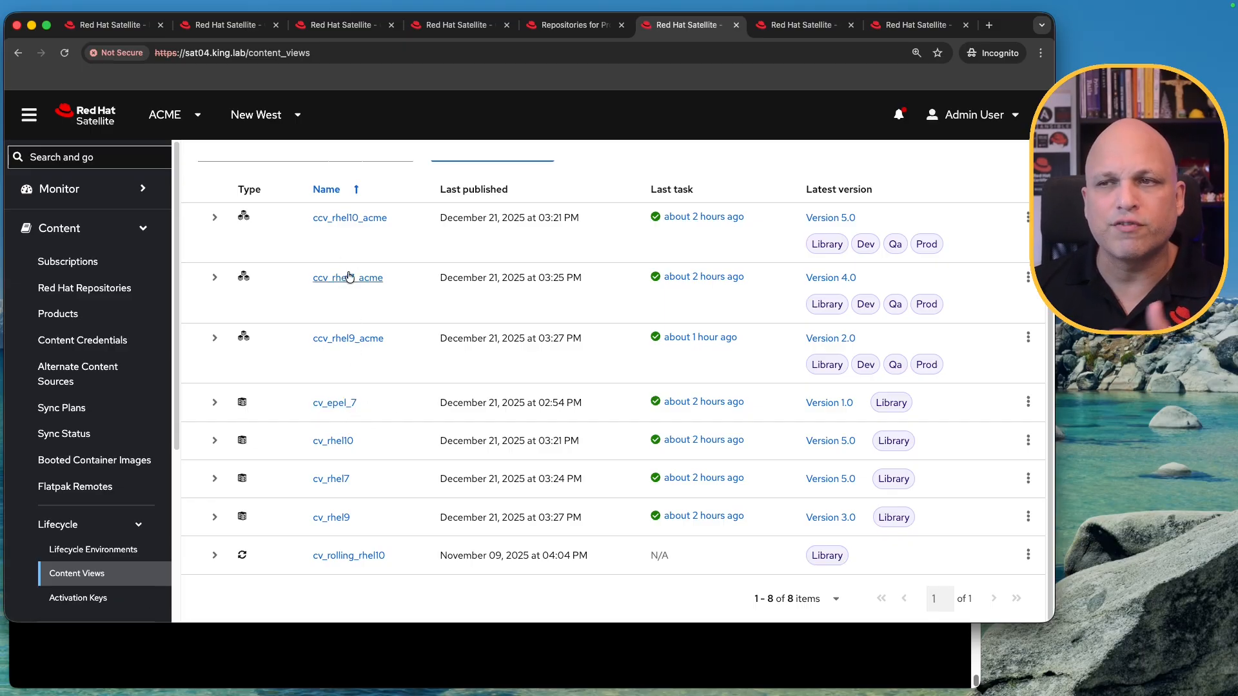
left_click_drag(379, 520, 289, 415)
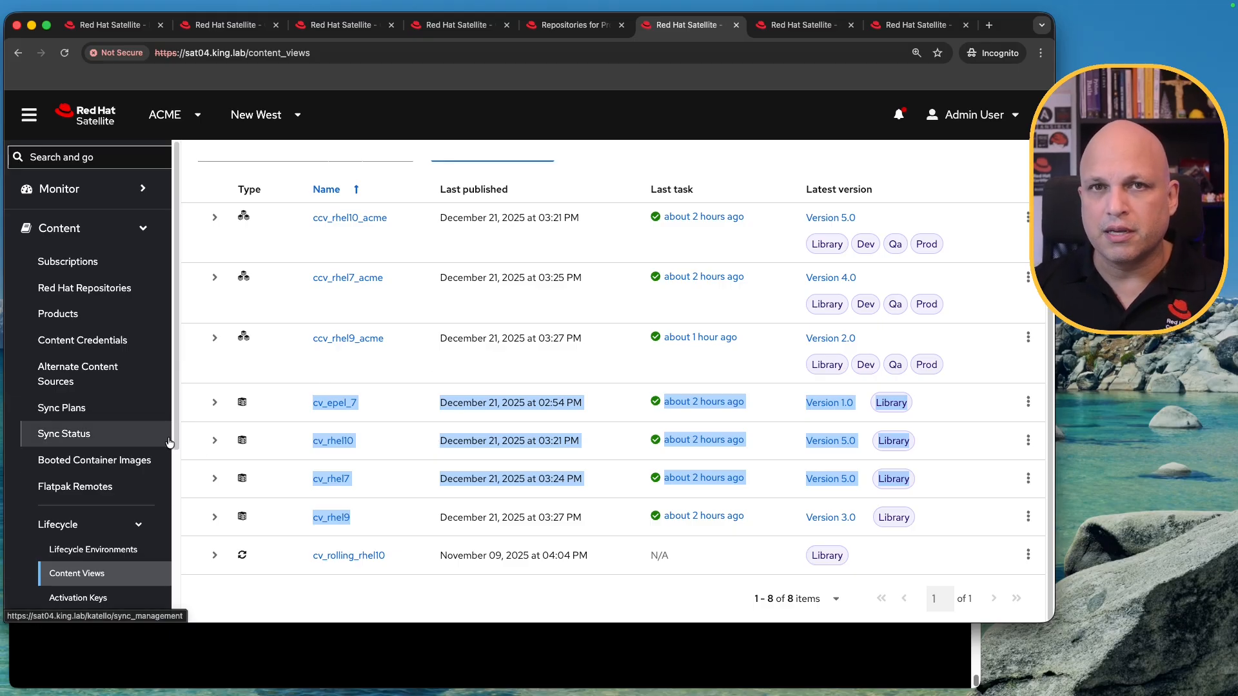
Step: Return to the activation keys list and delete the activation key ak_rhel7_dev
left_click(105, 598)
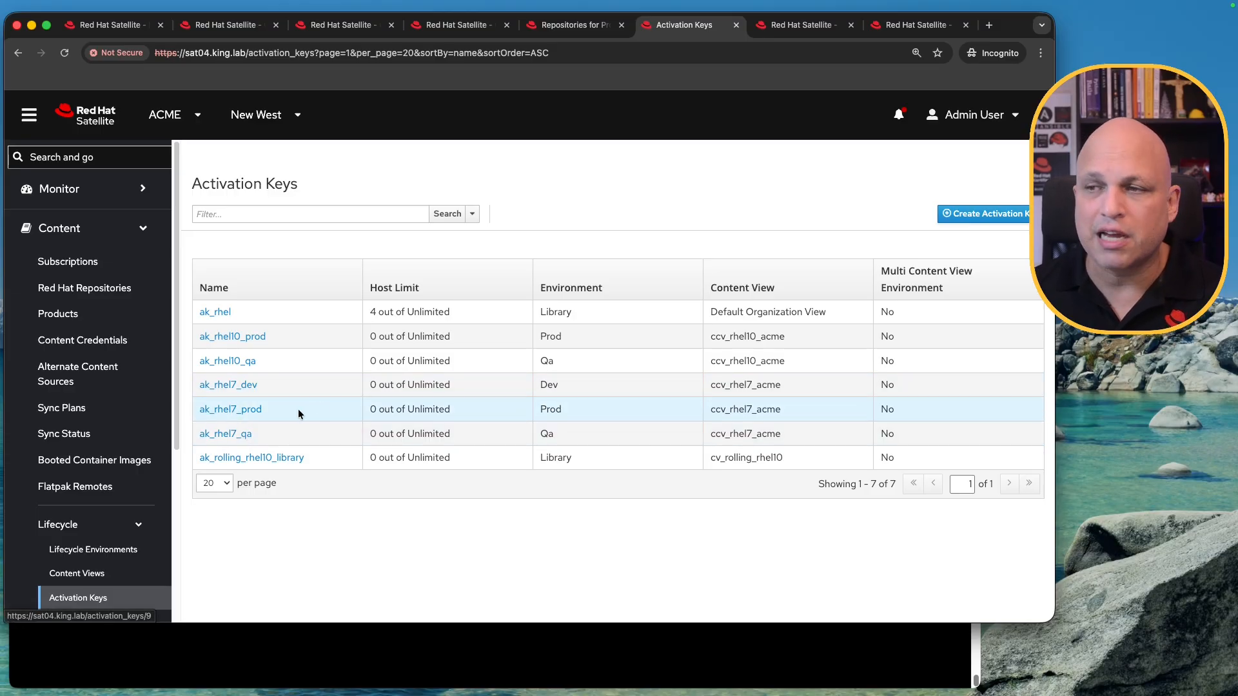
left_click(245, 384)
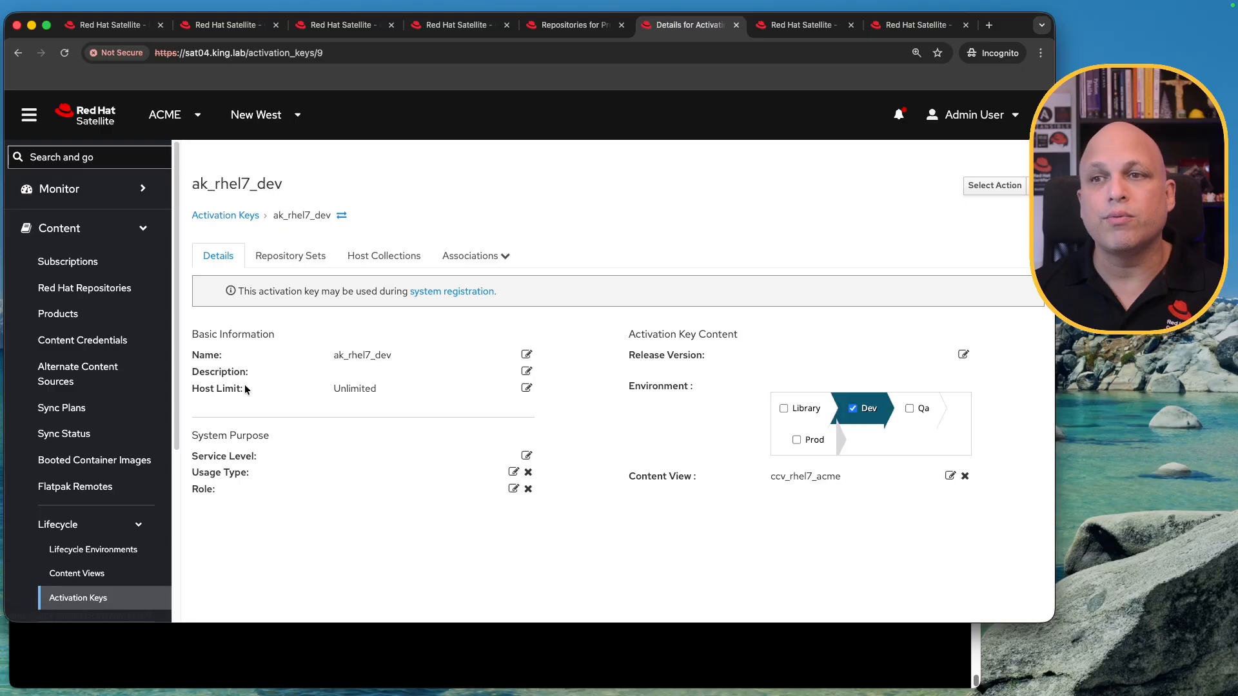
left_click(995, 185)
left_click(998, 233)
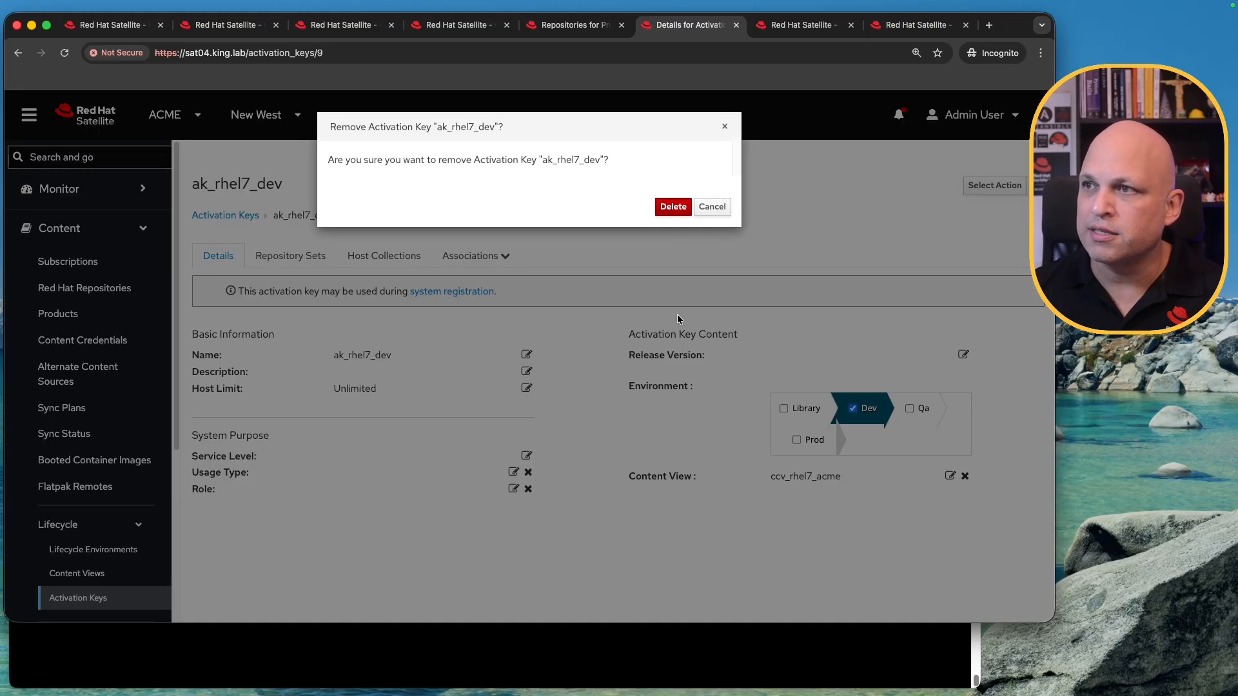
left_click(673, 206)
Step: Delete the activation key ak_rhel7_prod, confirming its removal
left_click(245, 387)
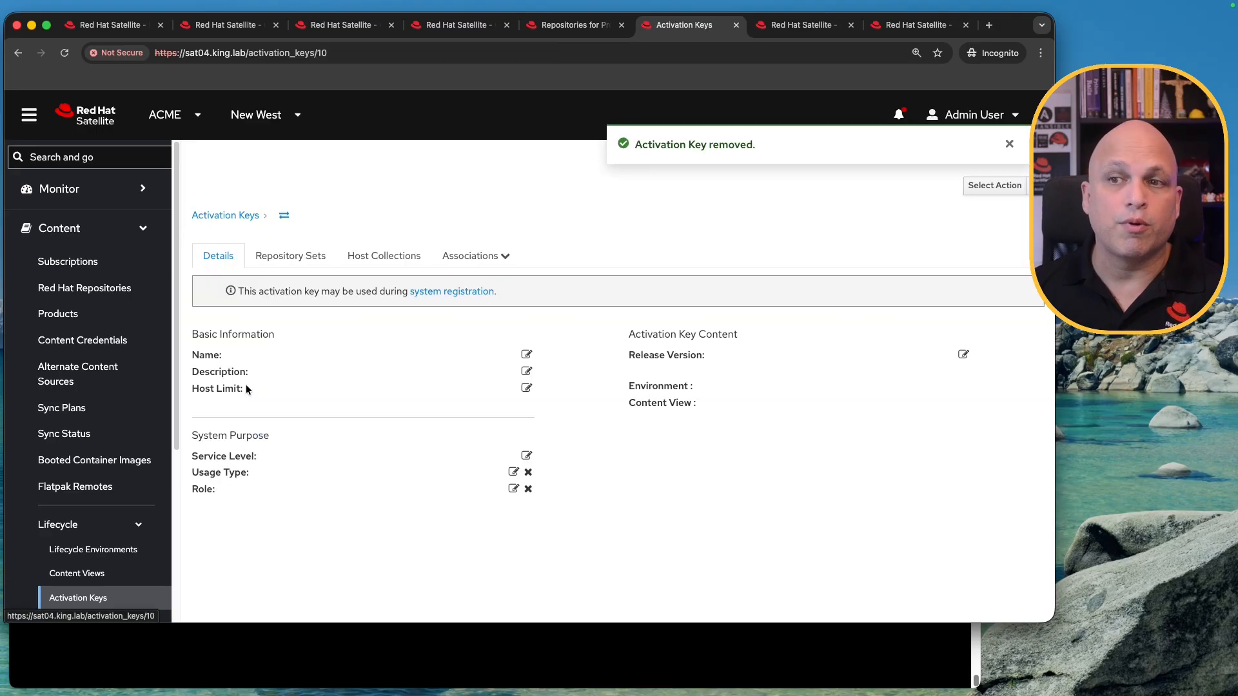
left_click(1028, 187)
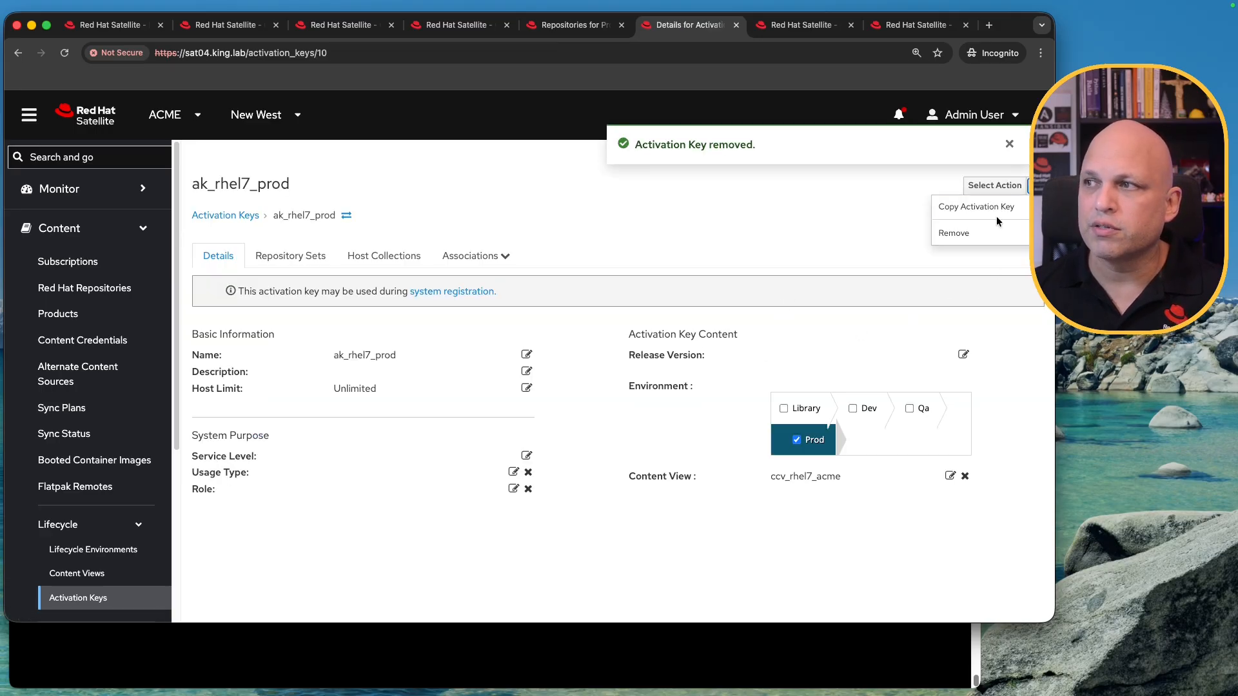
left_click(970, 234)
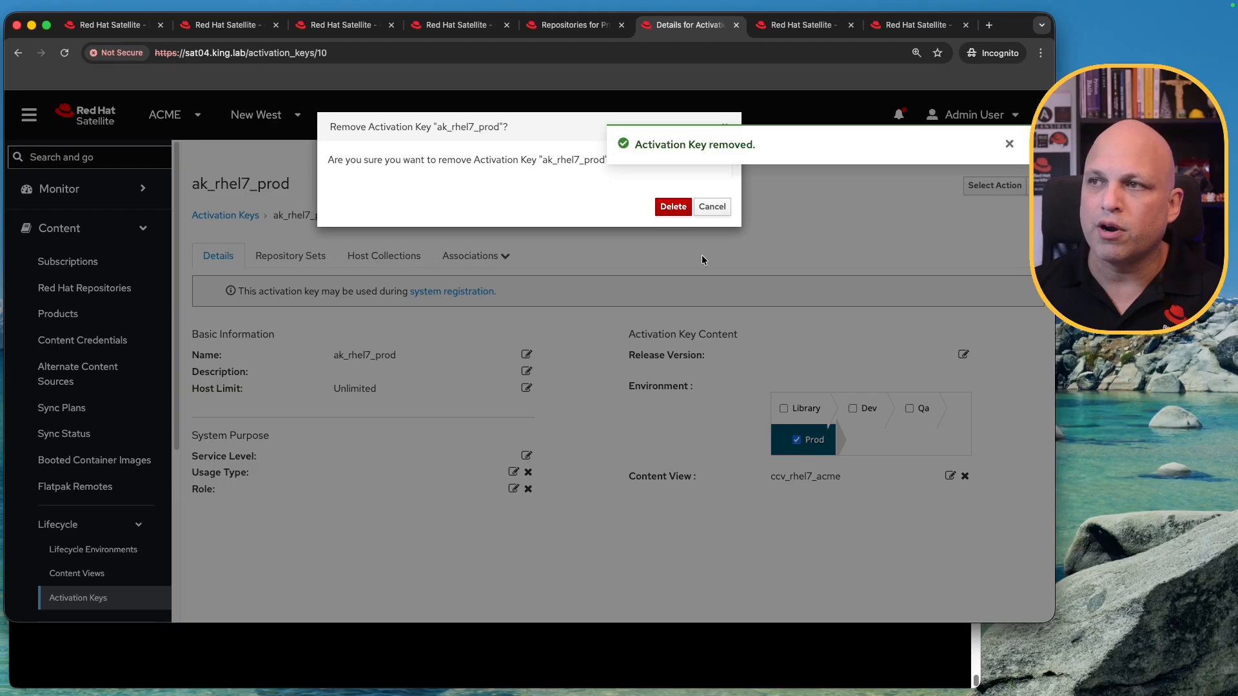
left_click(673, 206)
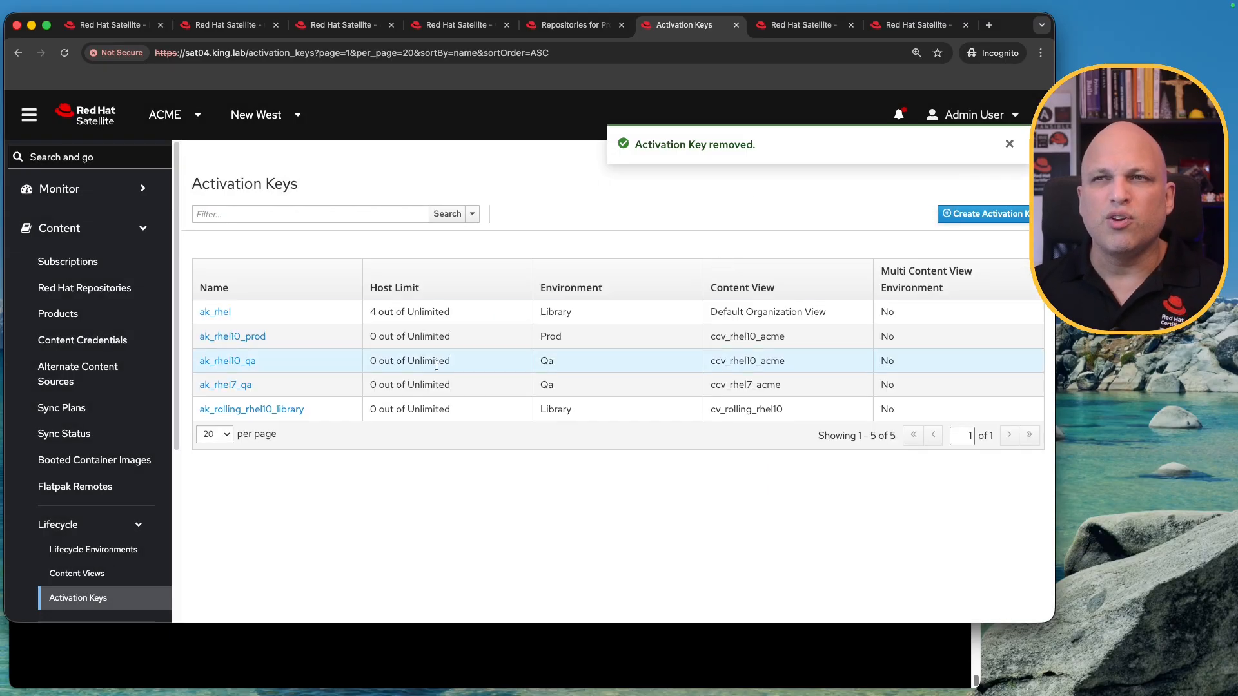
Step: Delete the activation key ak_rhel7_qa, confirming its removal
left_click(238, 386)
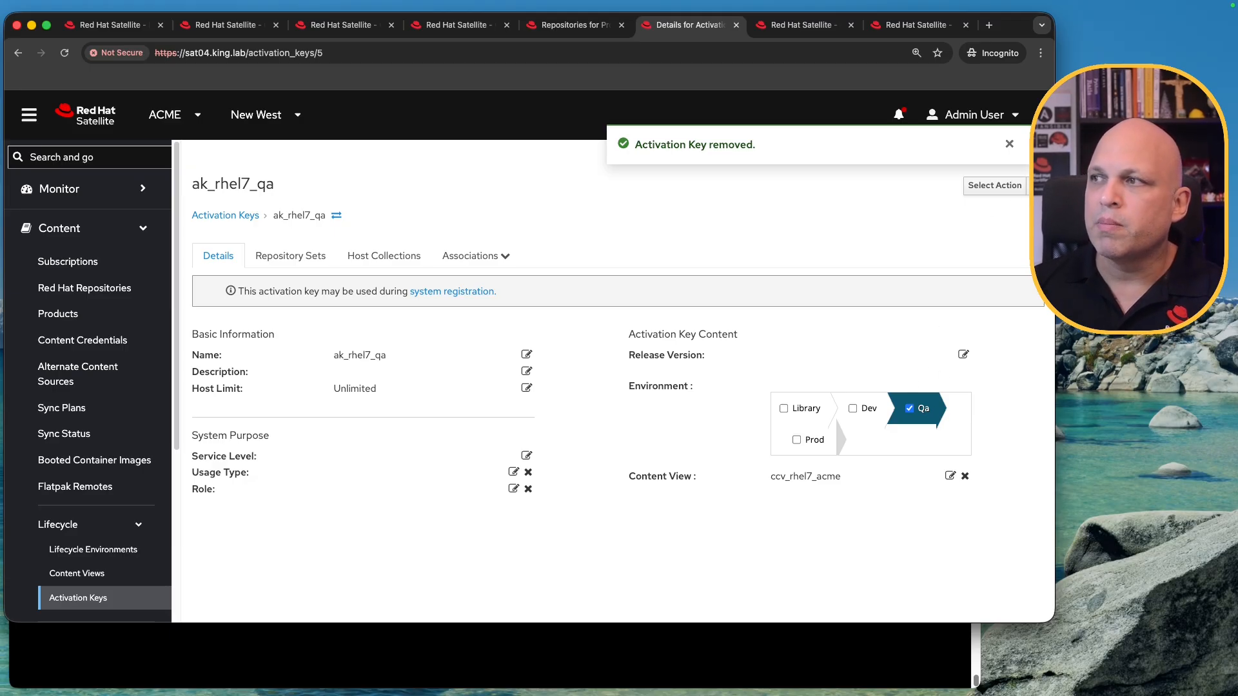
left_click(995, 185)
left_click(977, 235)
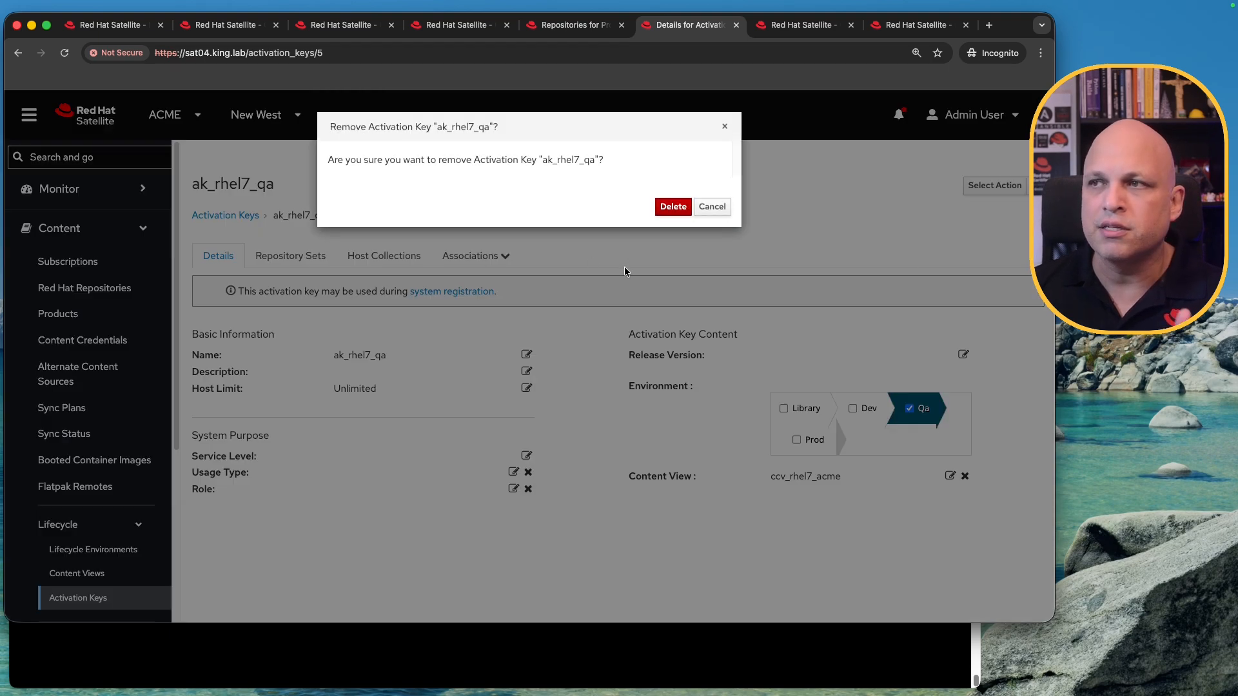
left_click(671, 208)
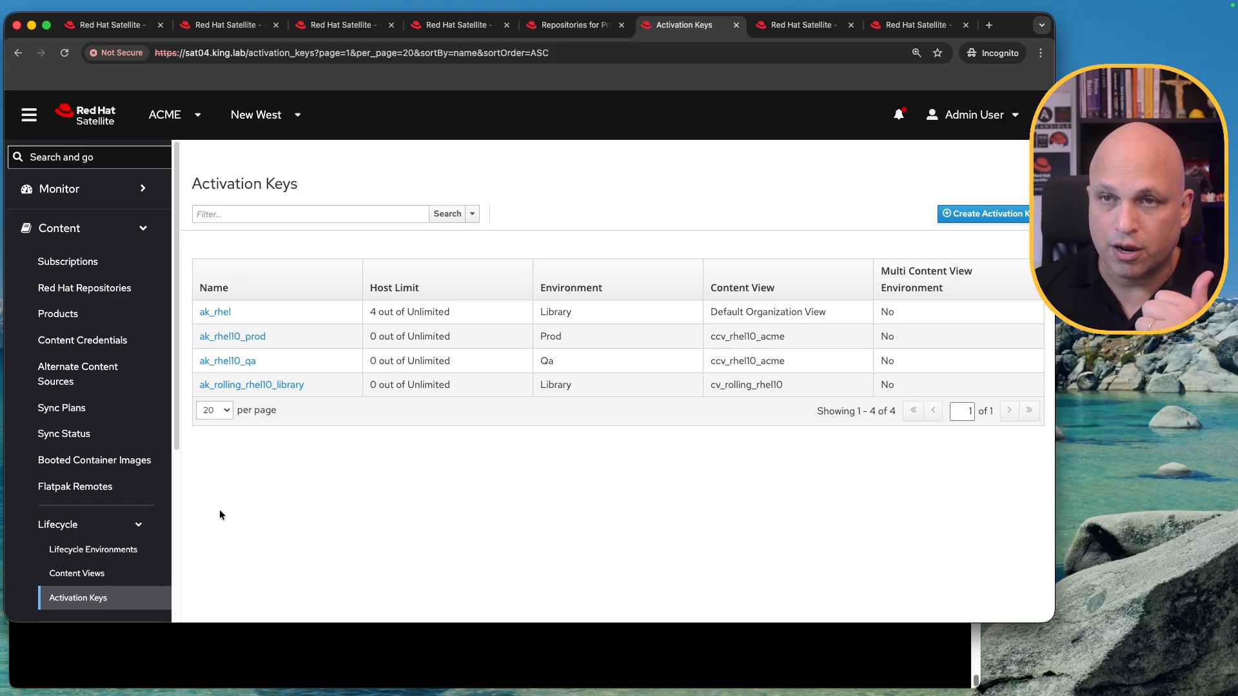
Step: Find the enabled RHEL 7 Server repositories and check whether the Extended Life Cycle Support - Optional RPMs x86_64 repository can be disabled
left_click(123, 291)
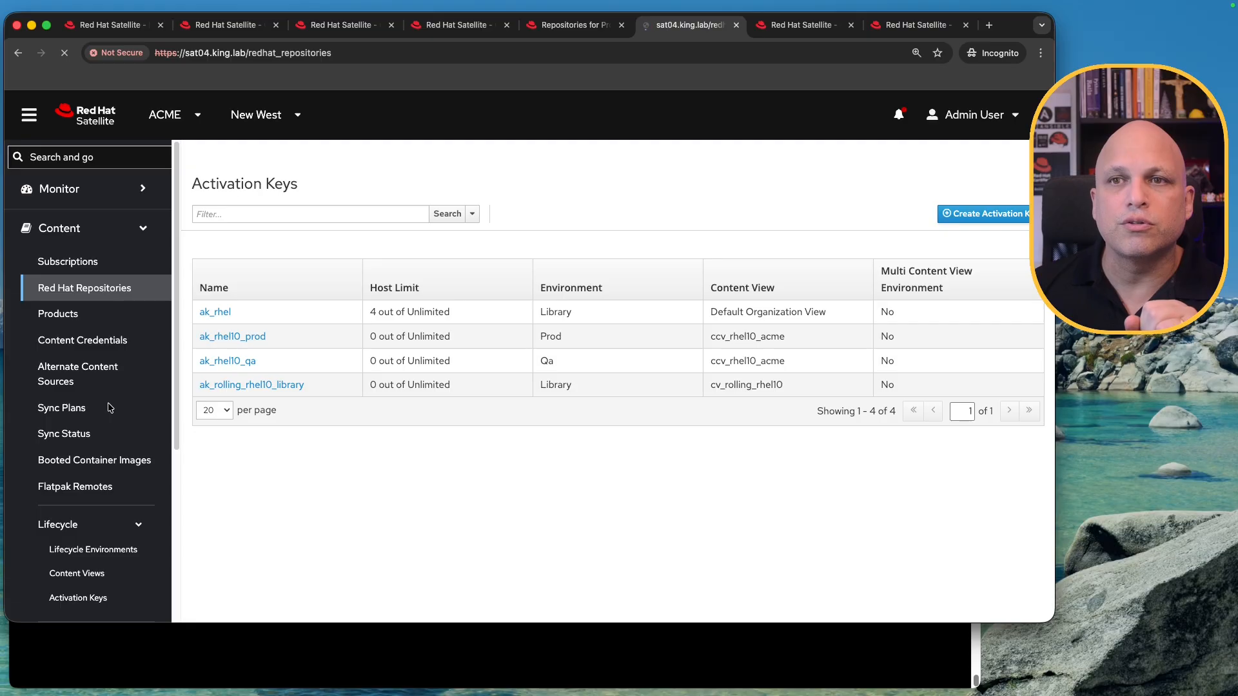
scroll(857, 387, "down", 2)
scroll(858, 383, "down", 3)
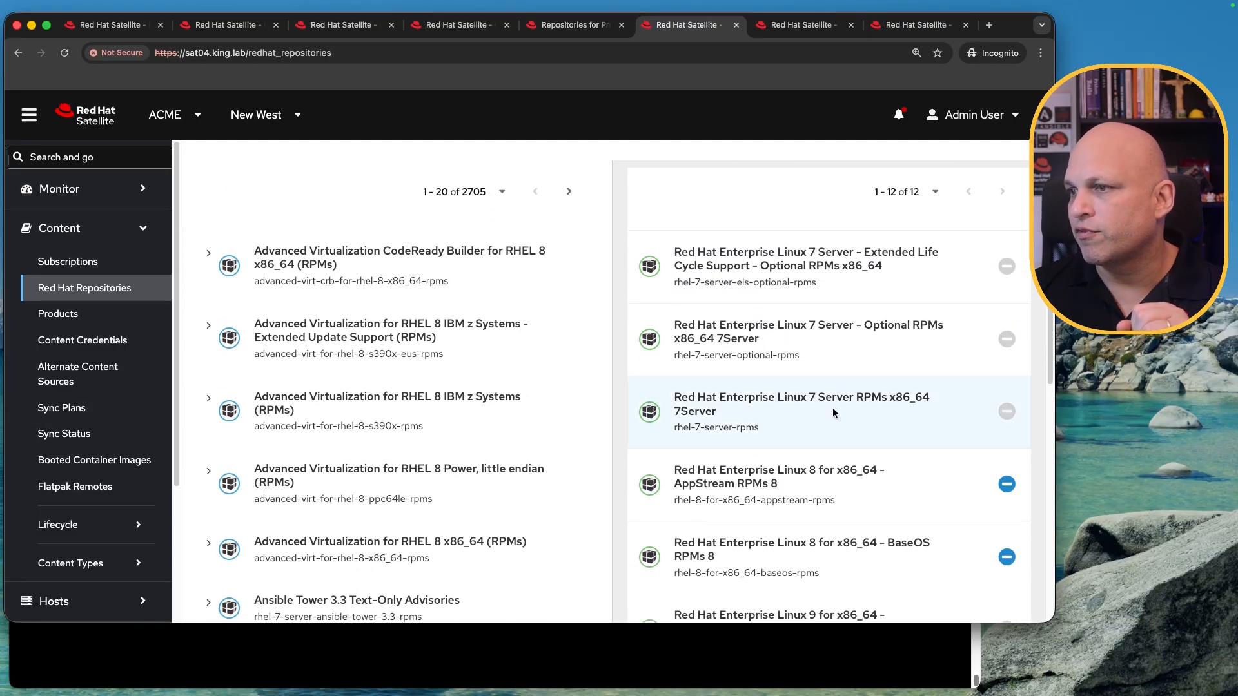
left_click_drag(857, 296, 652, 250)
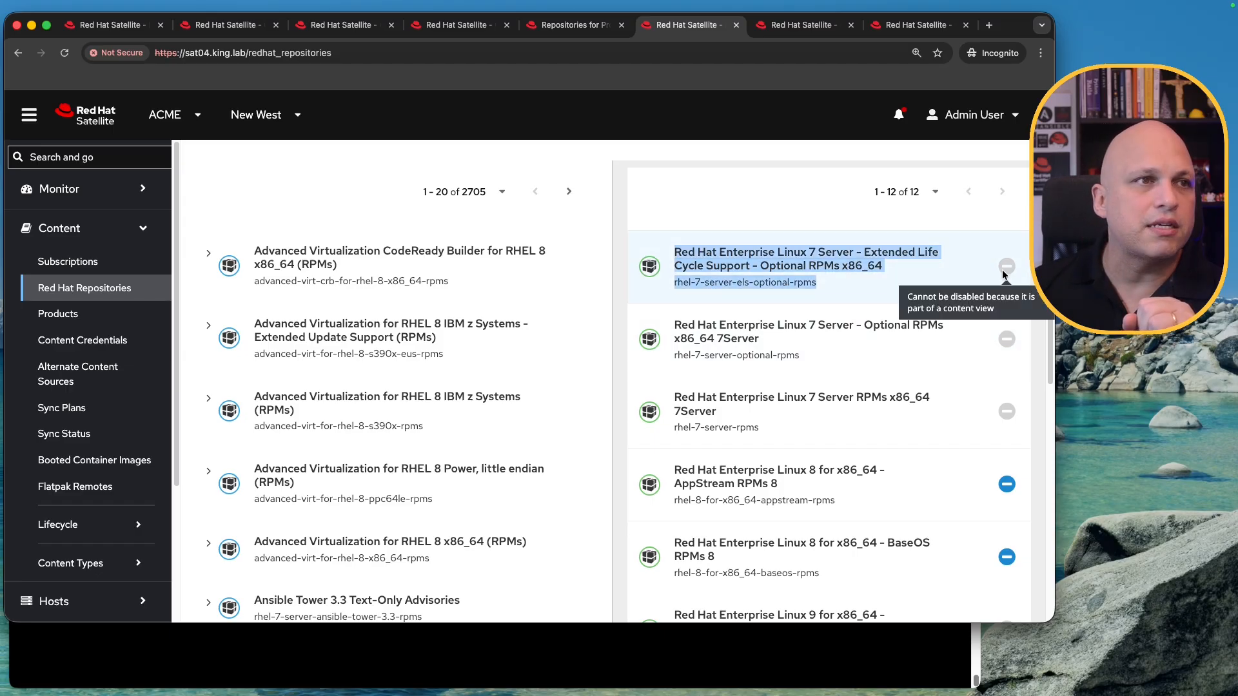
Step: Check whether the enabled RHEL 7 Server Optional RPMs and RHEL 7 Server RPMs repositories can be disabled, and review the remaining enabled repositories
left_click_drag(799, 359, 664, 313)
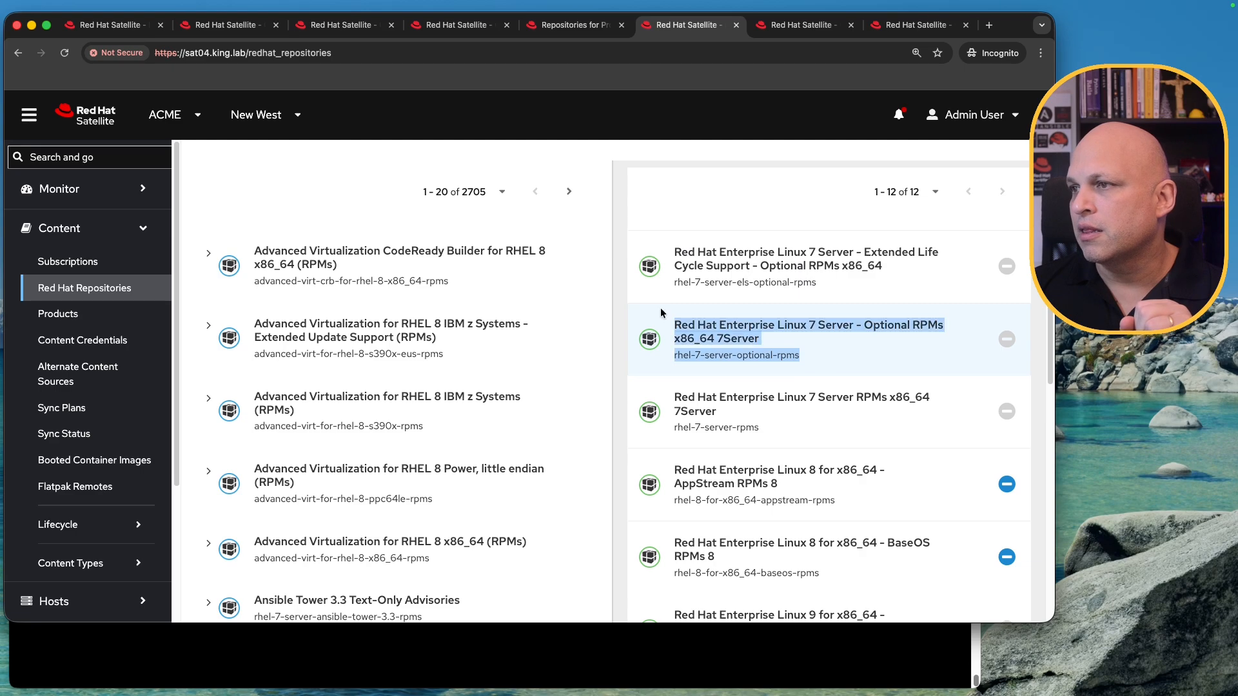
left_click_drag(869, 439, 660, 389)
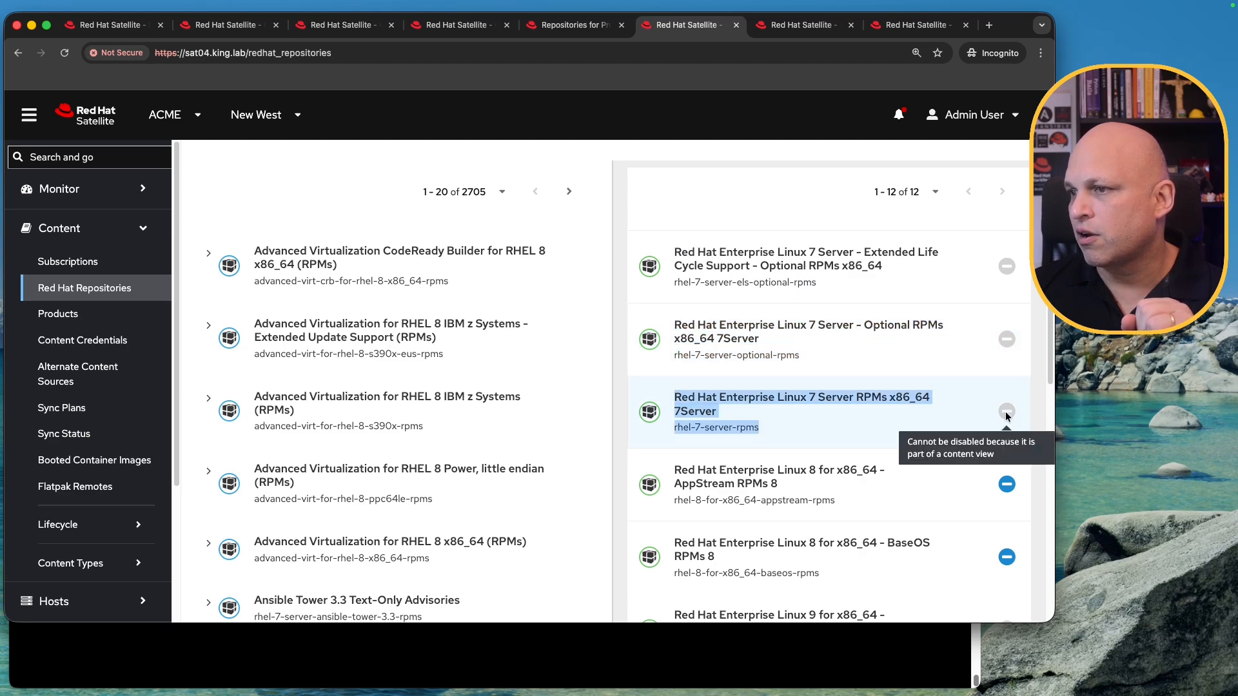
scroll(856, 512, "down", 5)
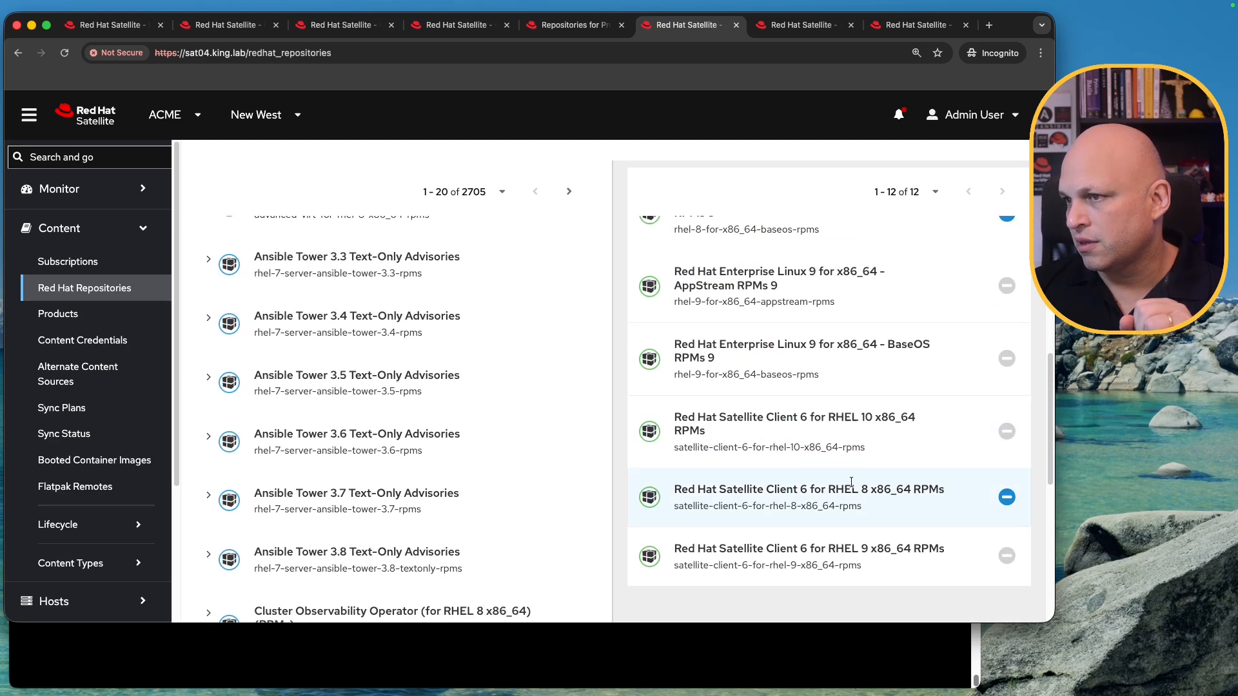
scroll(856, 513, "up", 5)
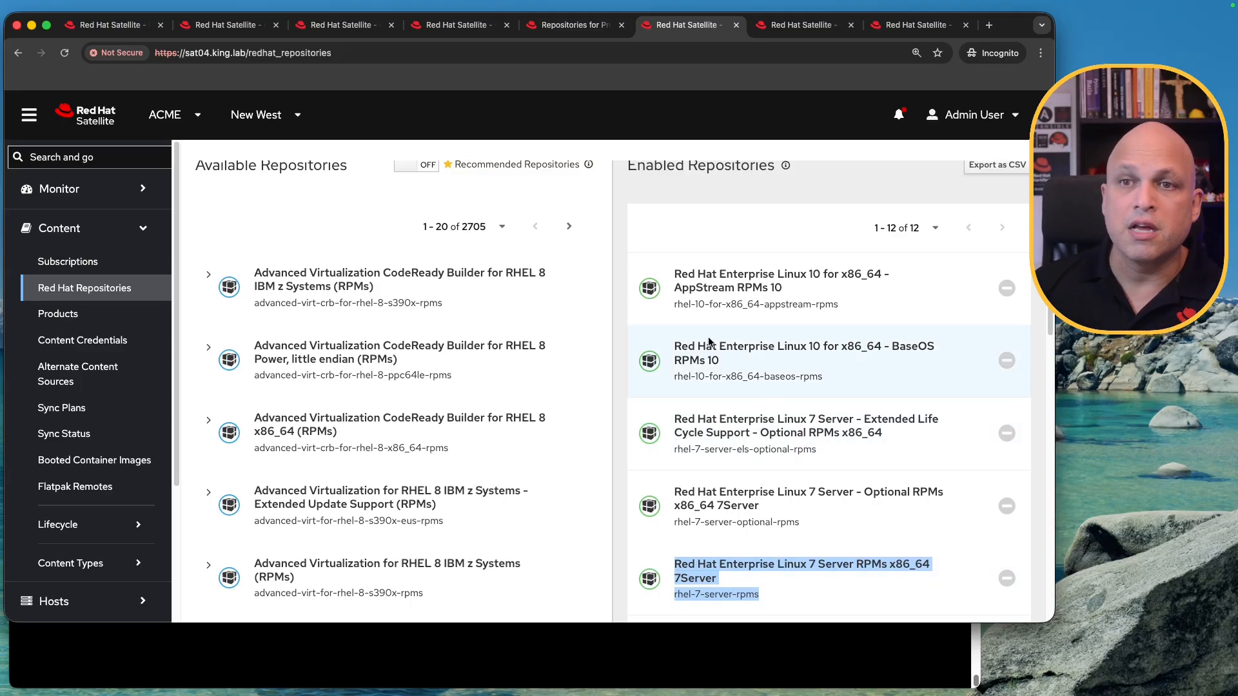
Step: Open the content views list and close all the other browser tabs
left_click(105, 525)
left_click(94, 574)
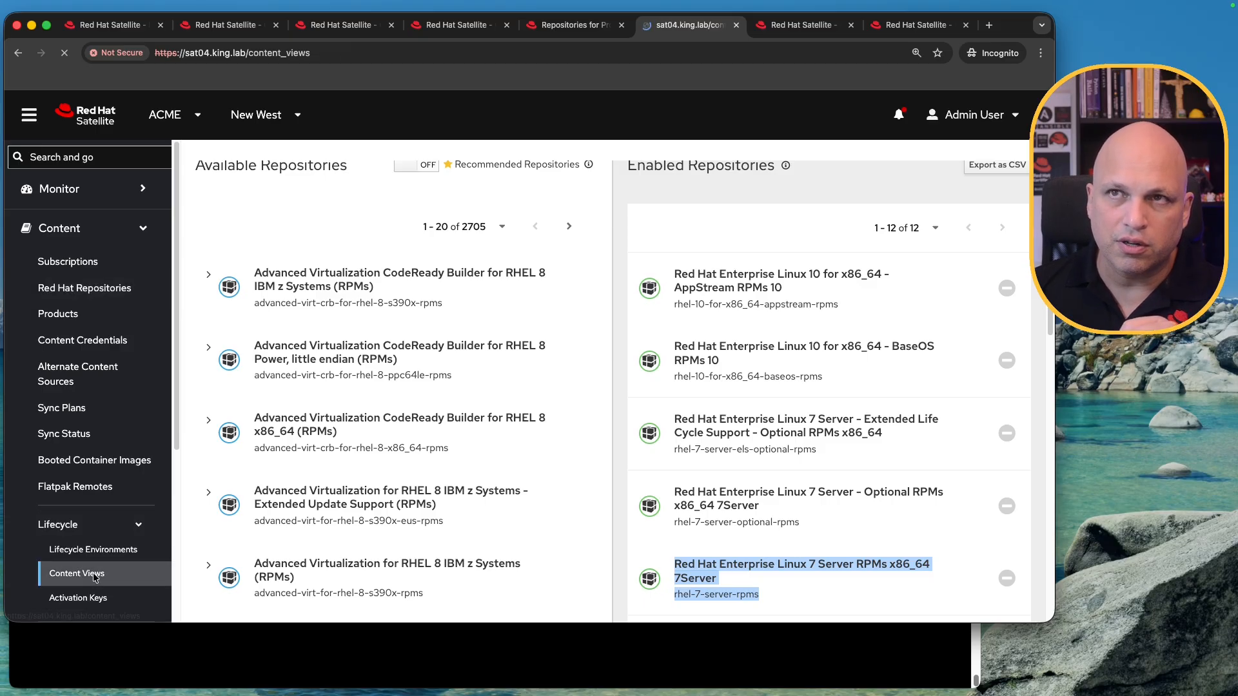
left_click(118, 24)
key("super+w")
key("super+w")
key("super+w")
key("super+w")
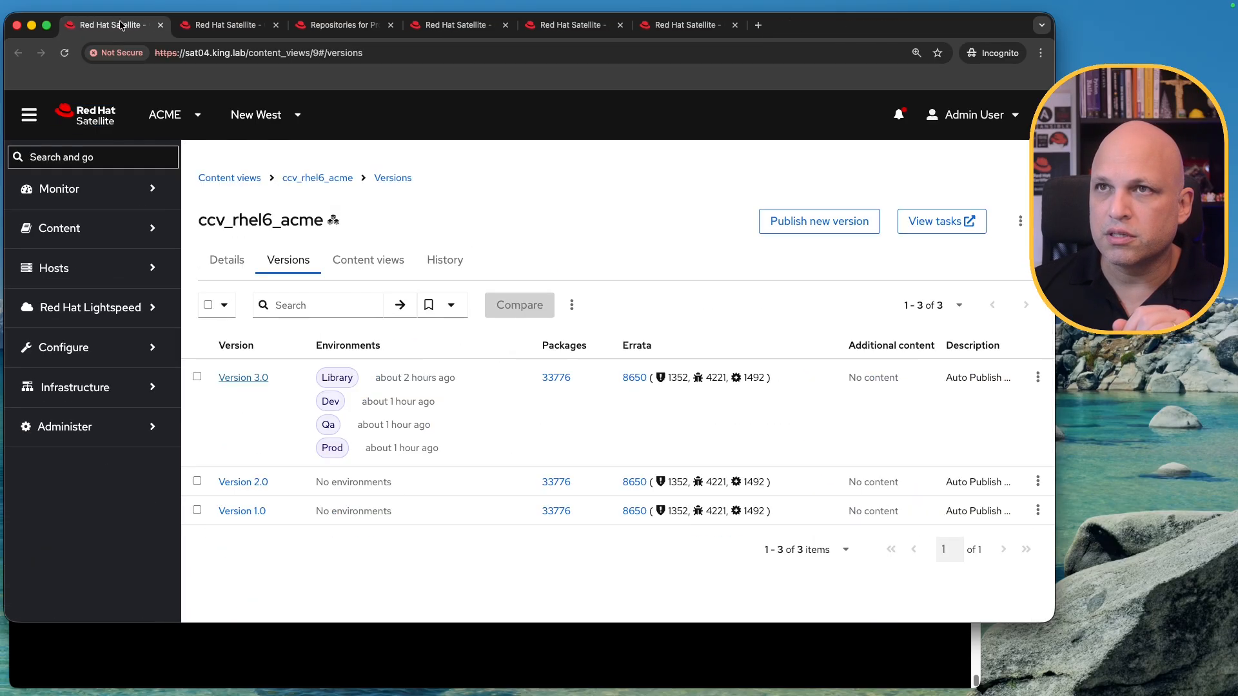
key("super+w")
left_click(256, 26)
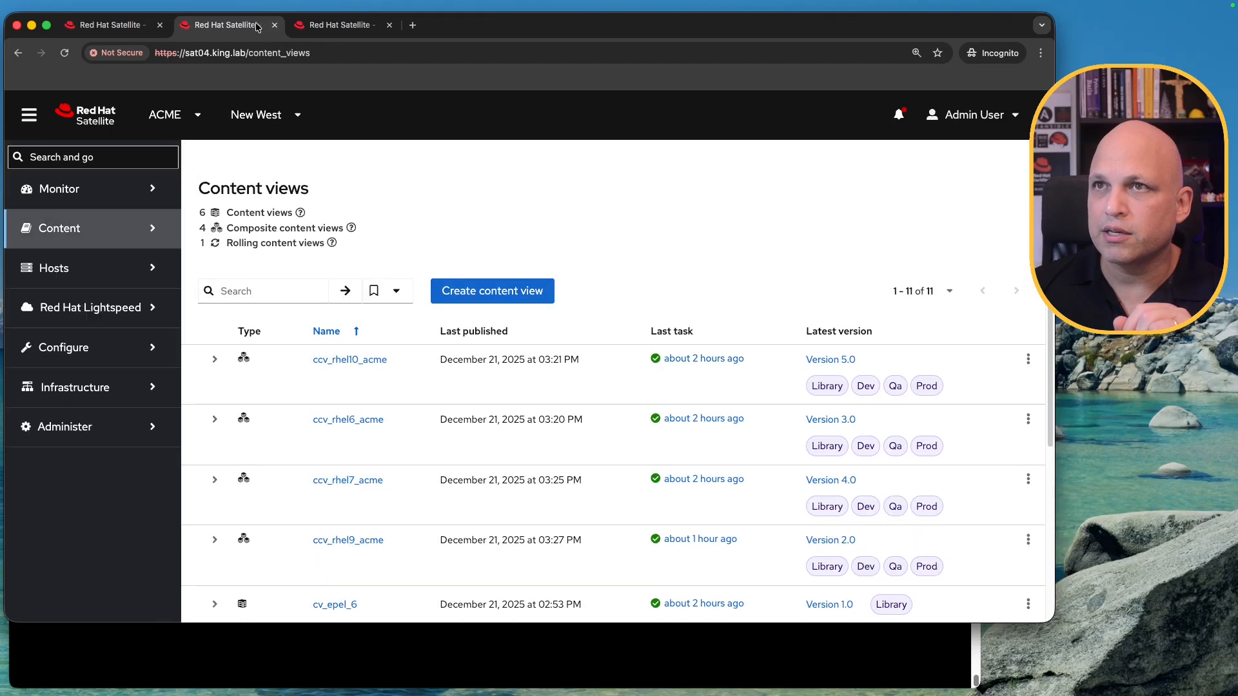
key("super+w")
key("super+w")
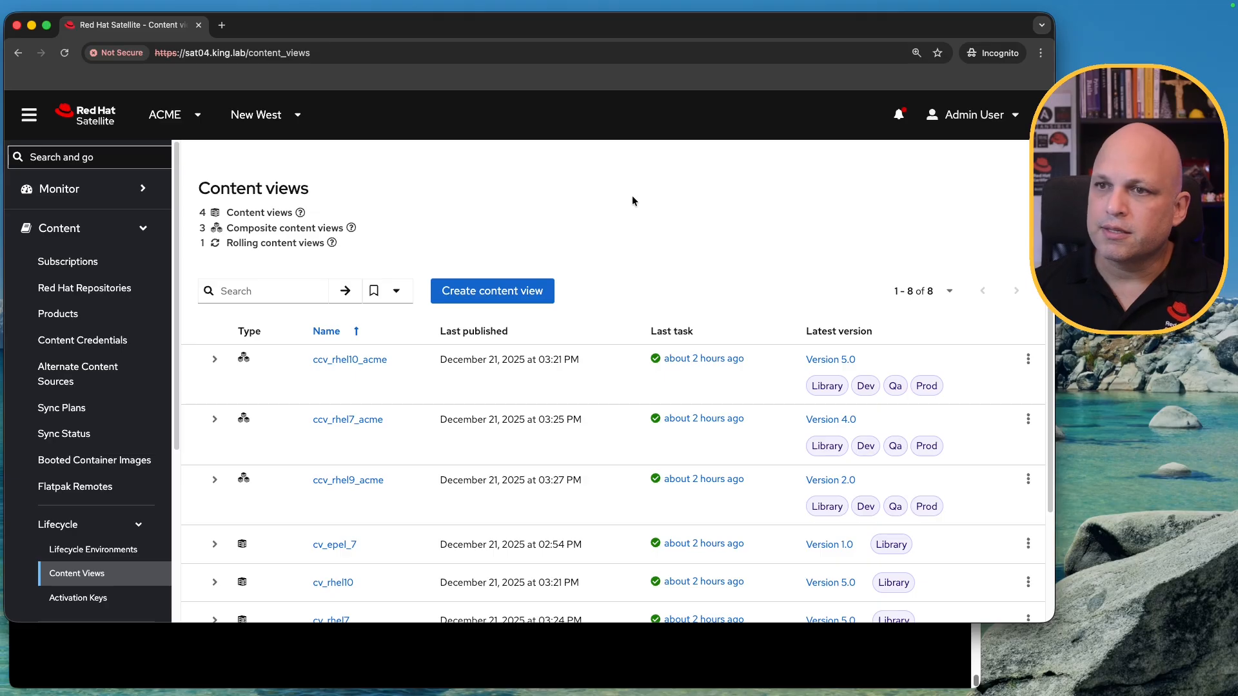
Step: Examine the content views list for the remaining RHEL 7 related composite and component content views
scroll(632, 195, "down", 3)
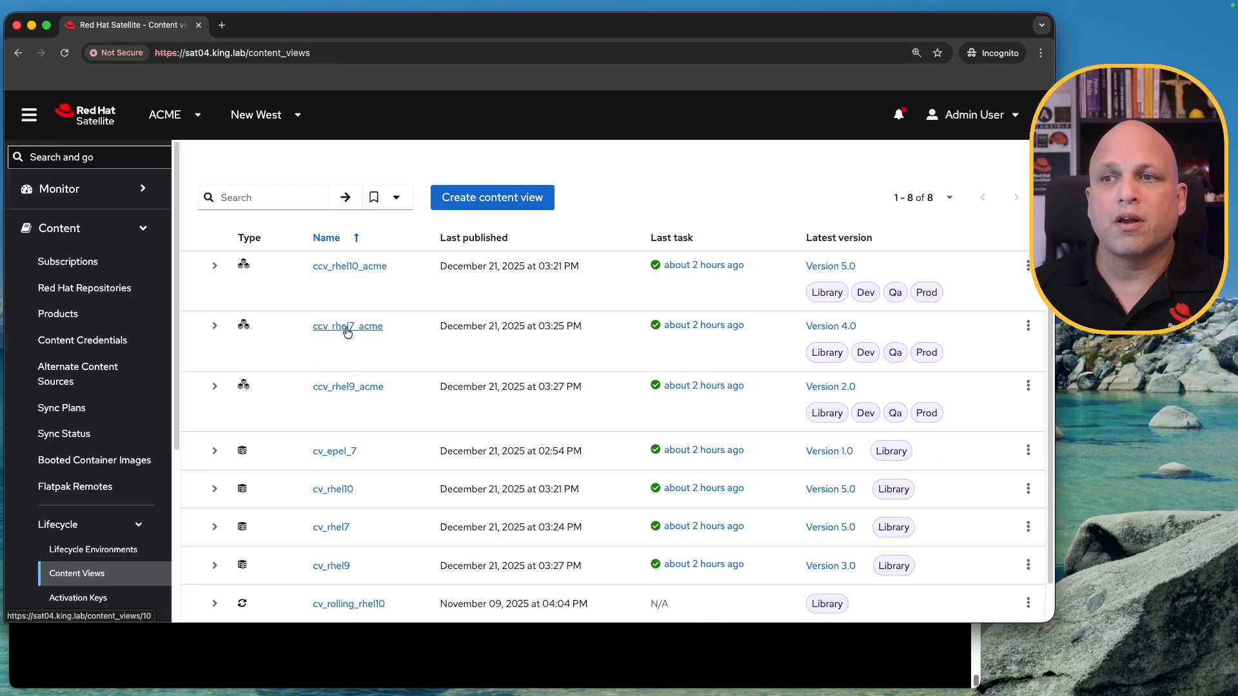
scroll(334, 451, "down", 1)
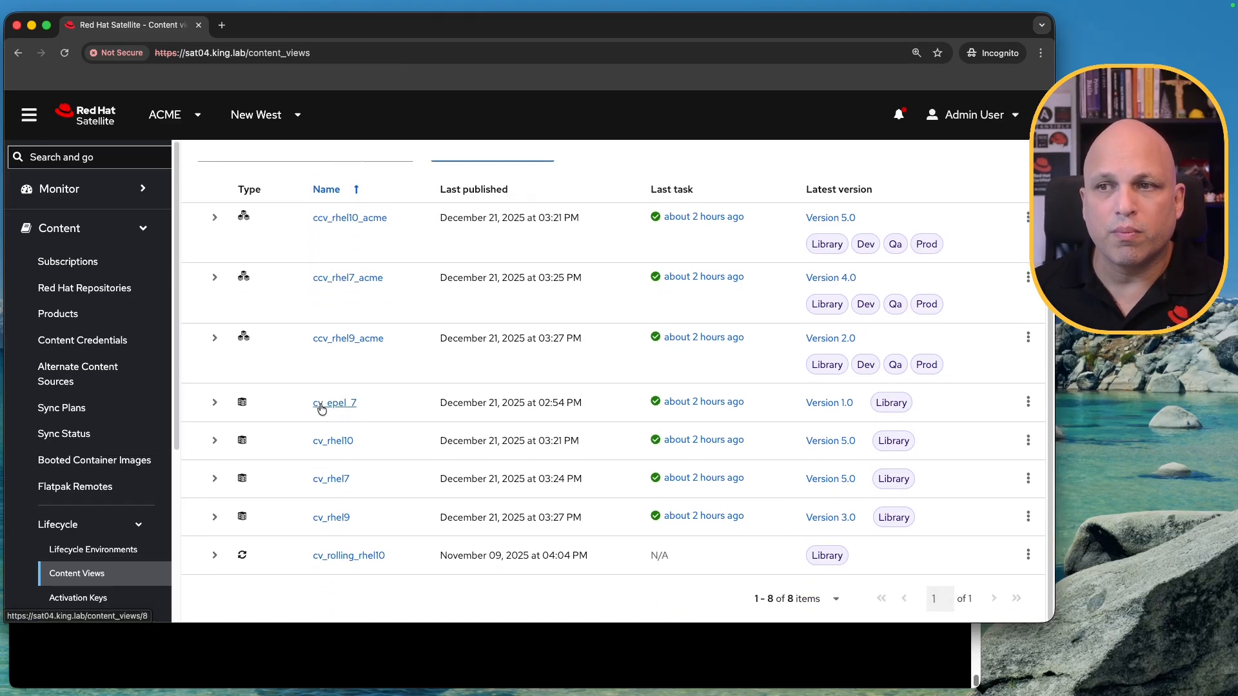
left_click_drag(385, 408, 300, 409)
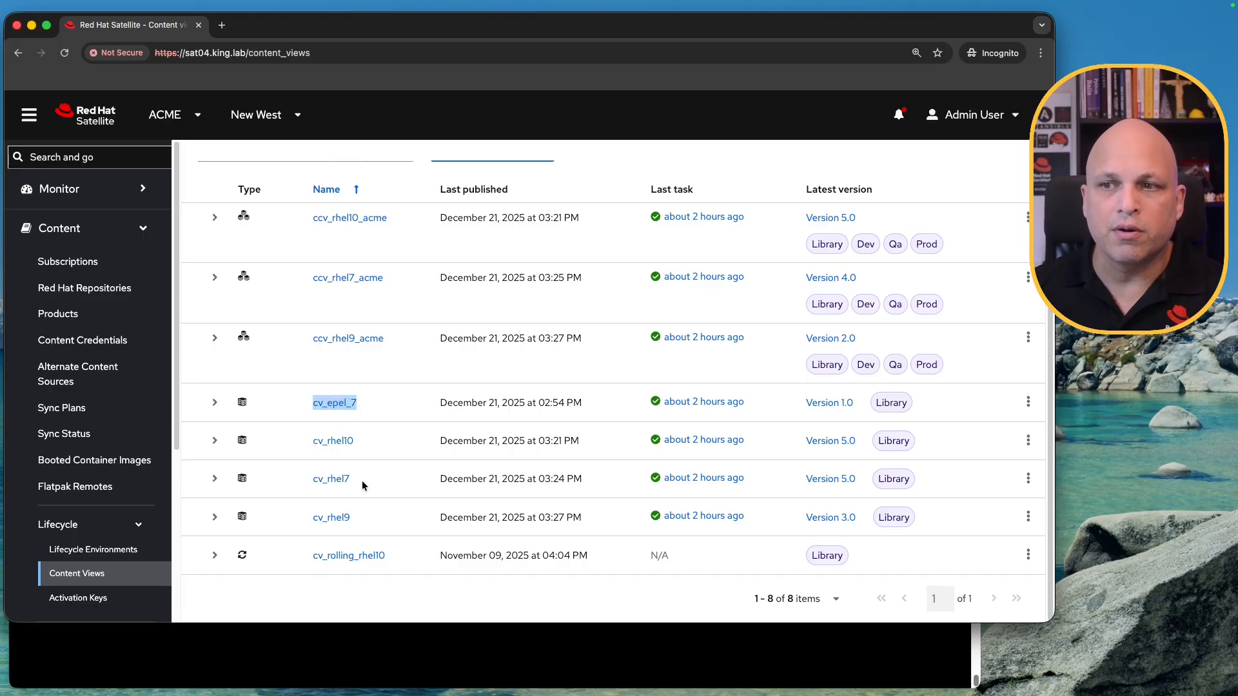
left_click_drag(363, 480, 301, 479)
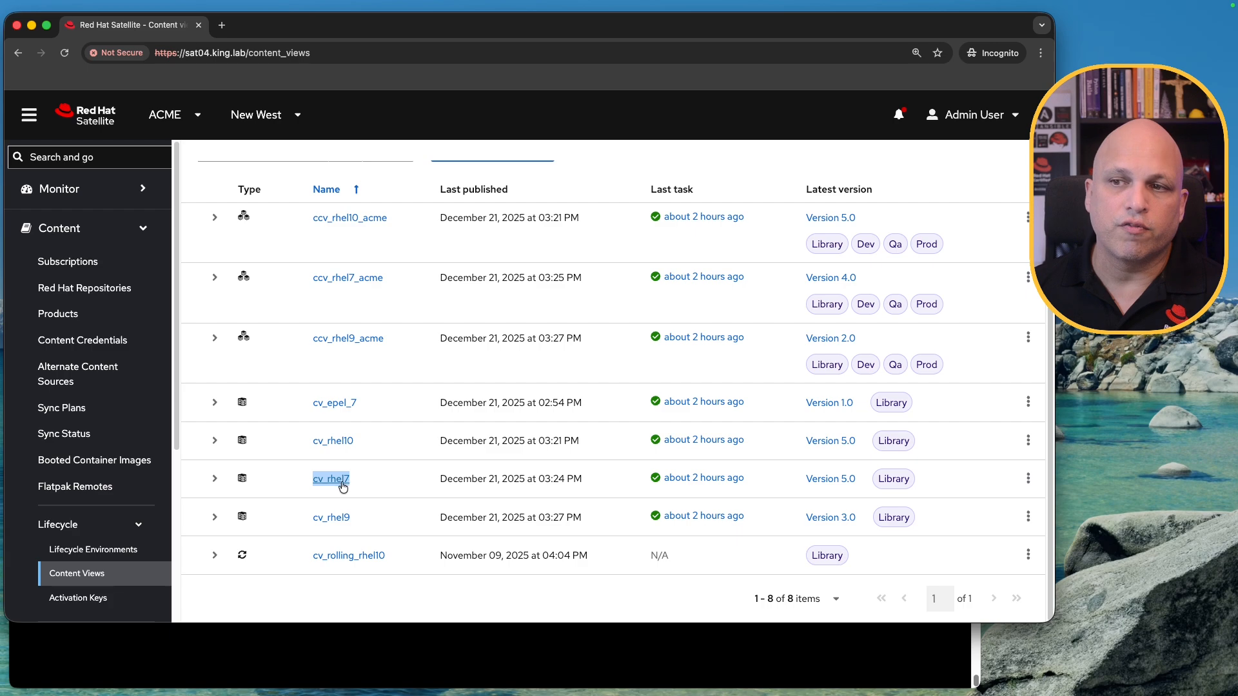
scroll(354, 477, "up", 3)
left_click(383, 489)
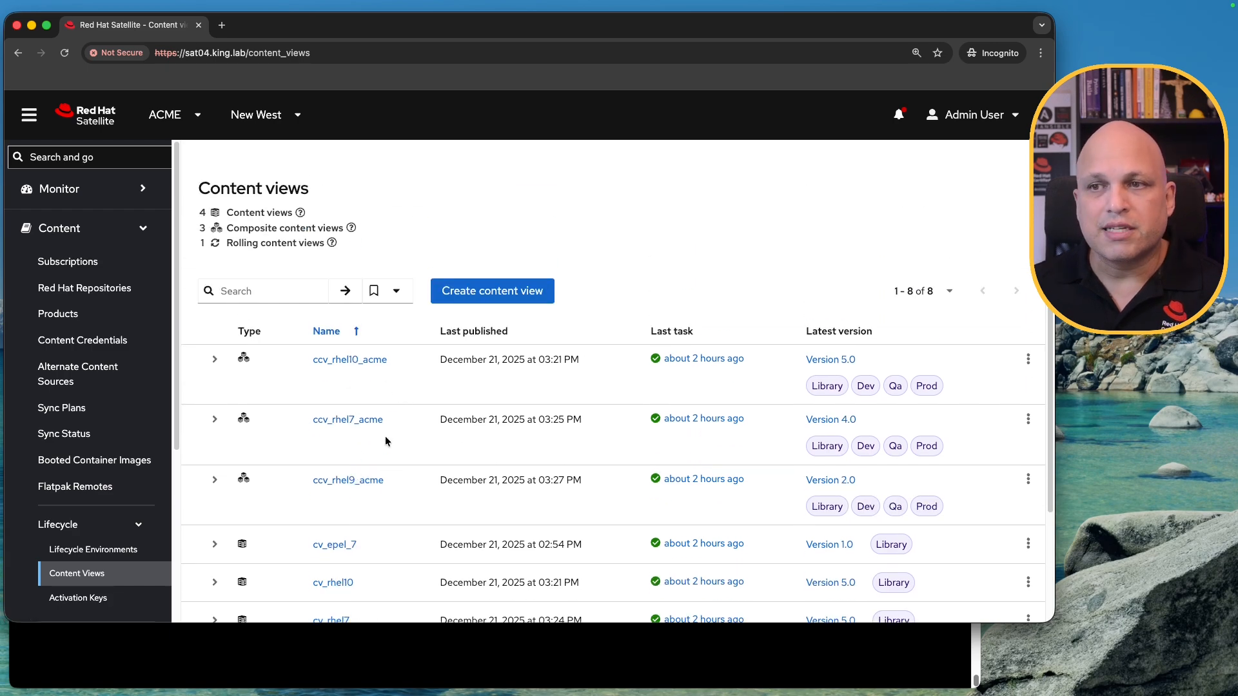
scroll(387, 439, "down", 2)
left_click_drag(400, 346, 307, 342)
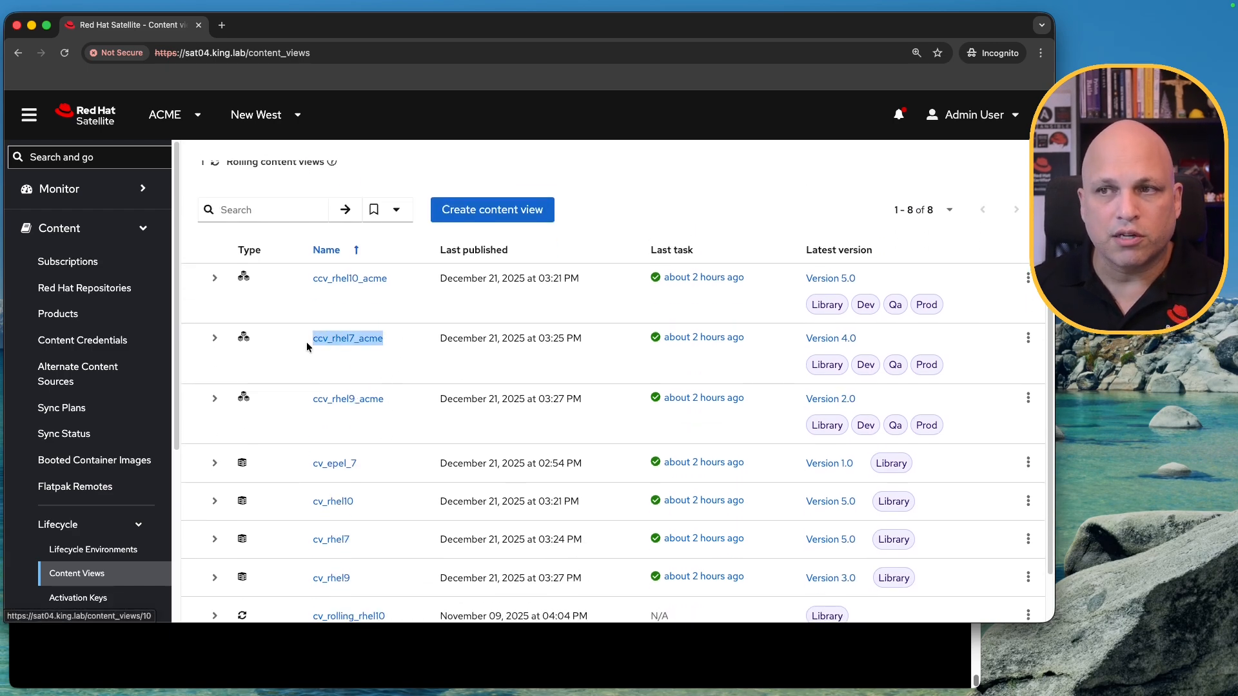
scroll(364, 391, "down", 2)
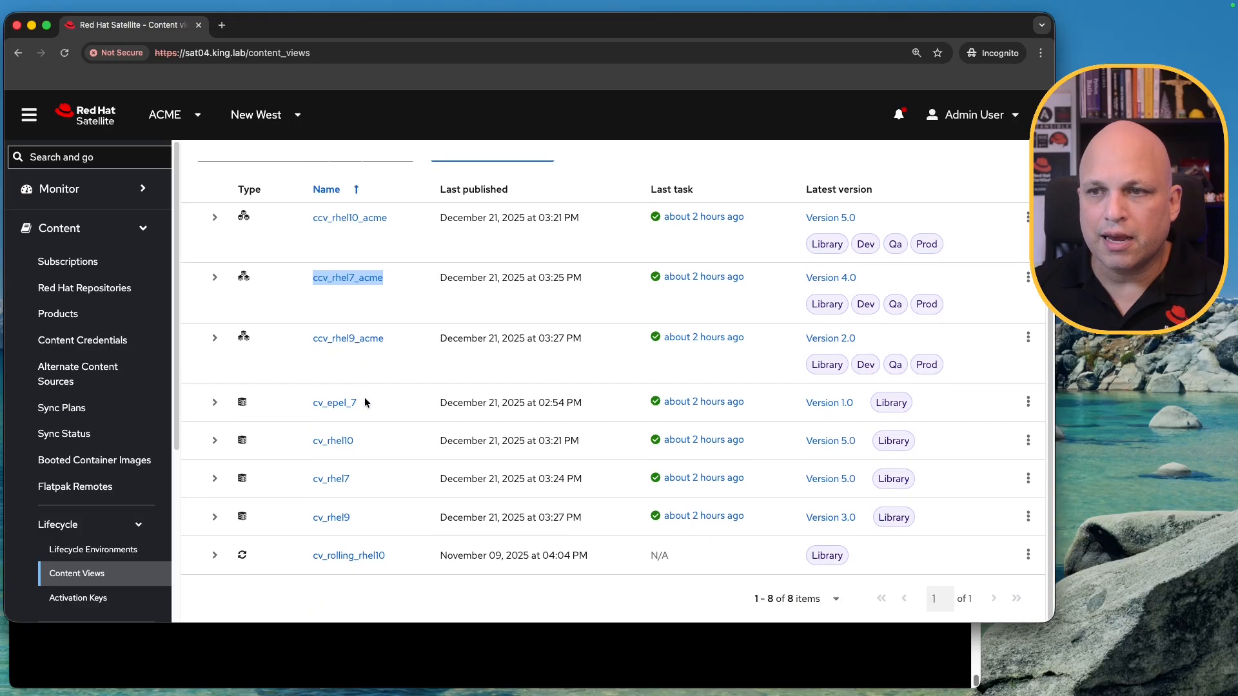
left_click(365, 404)
left_click_drag(365, 403, 292, 402)
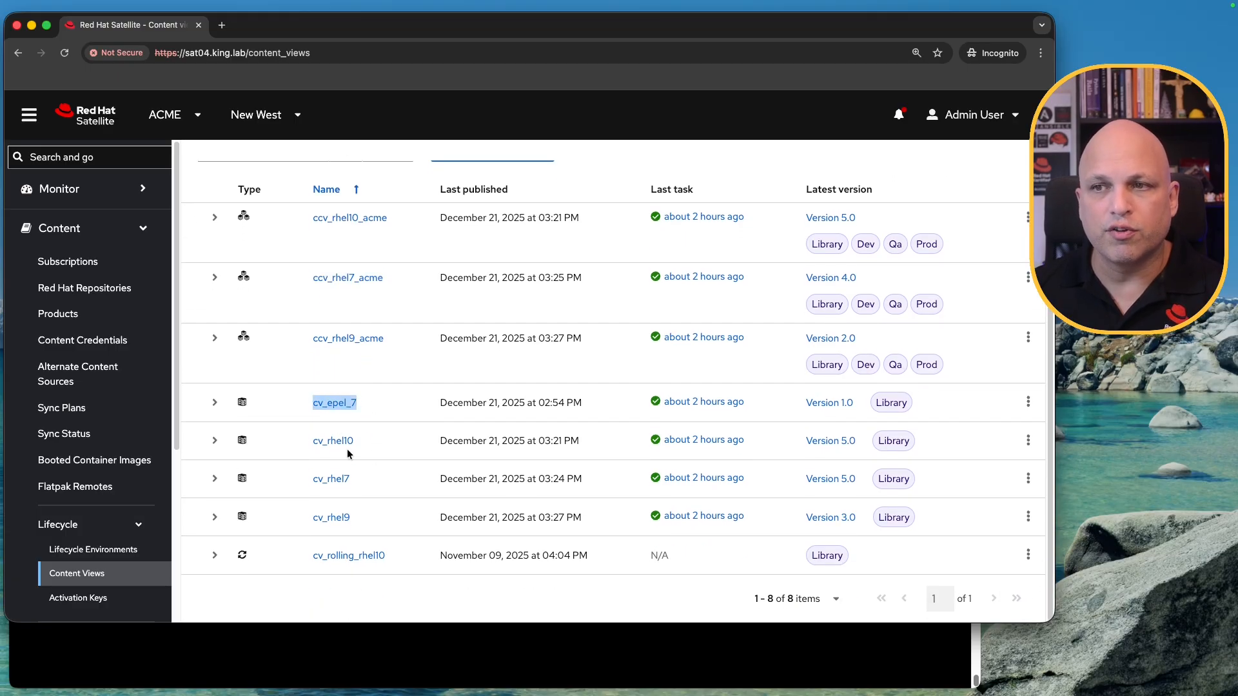
left_click_drag(368, 482, 290, 480)
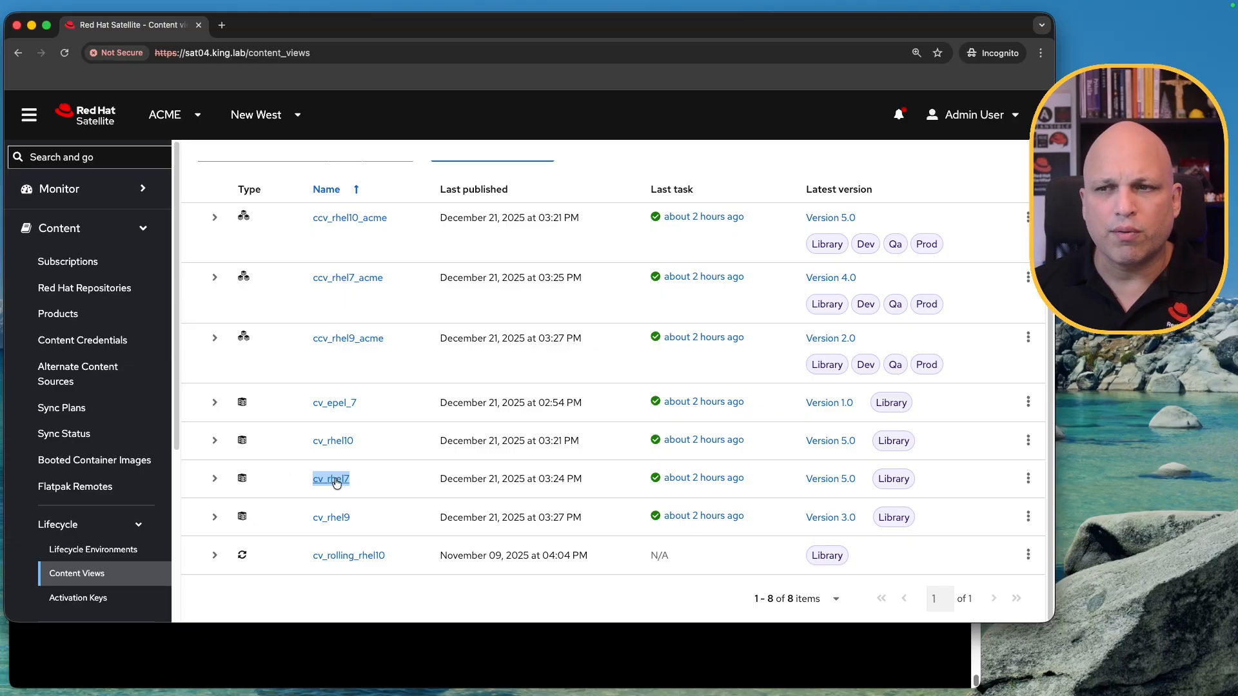
scroll(370, 477, "up", 5)
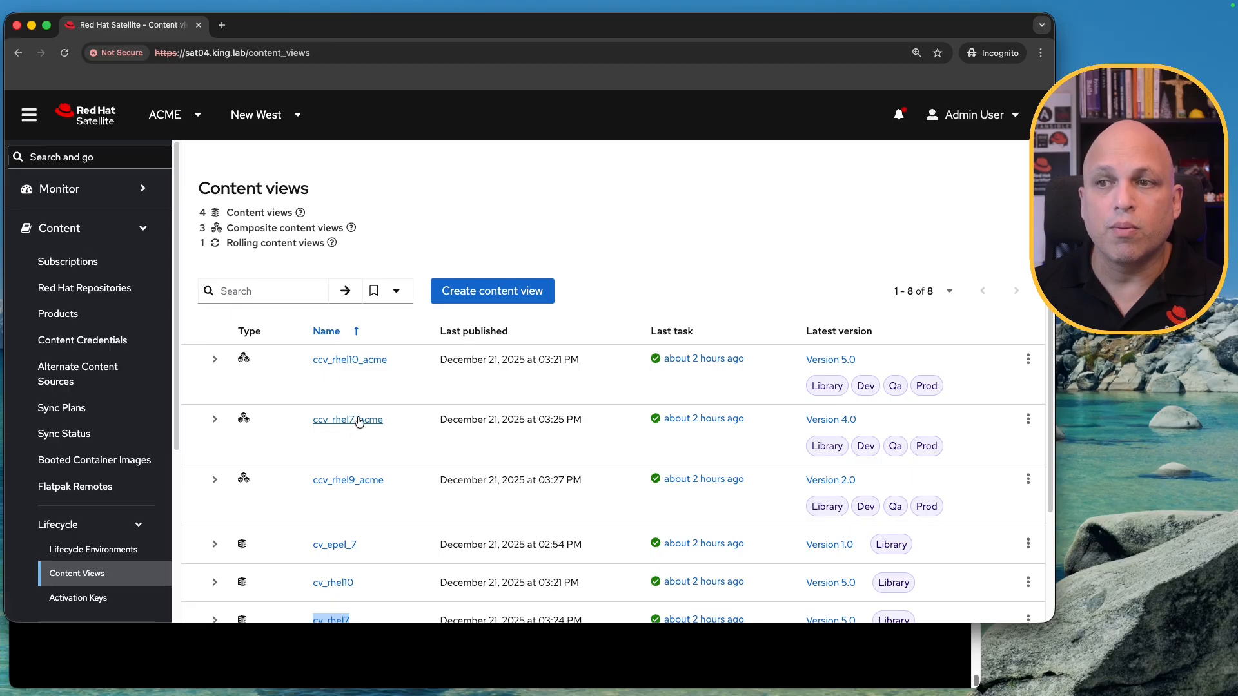
left_click(1028, 419)
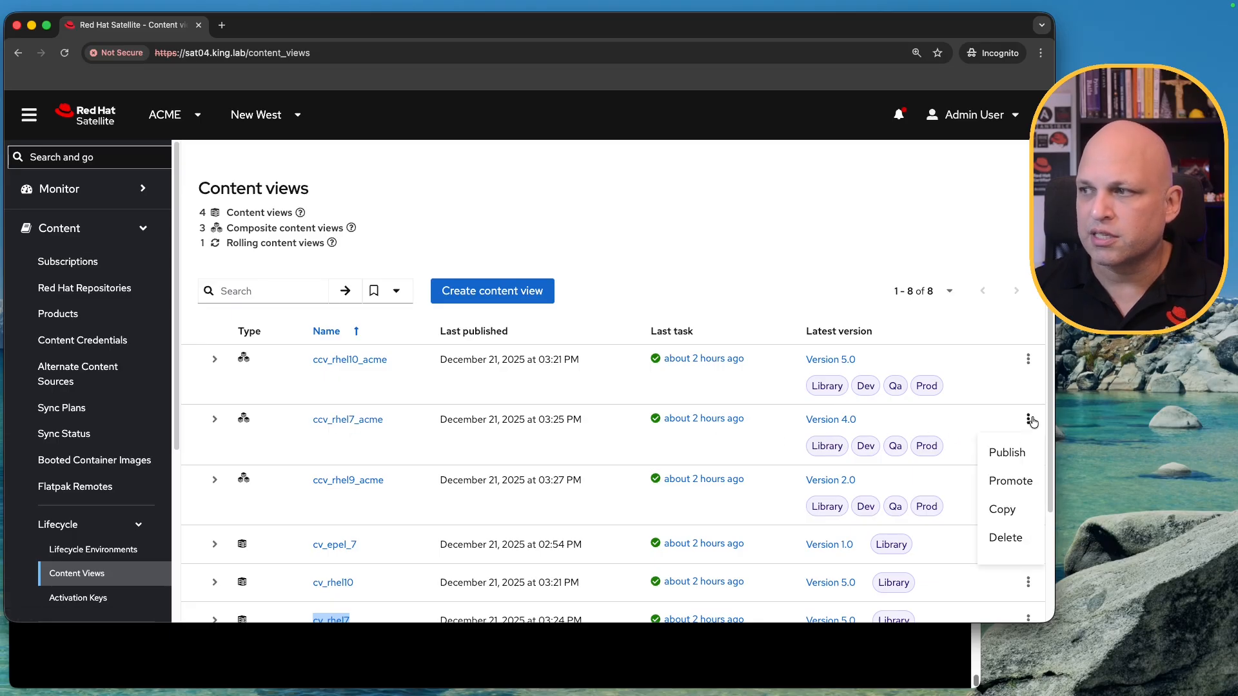
left_click(1006, 538)
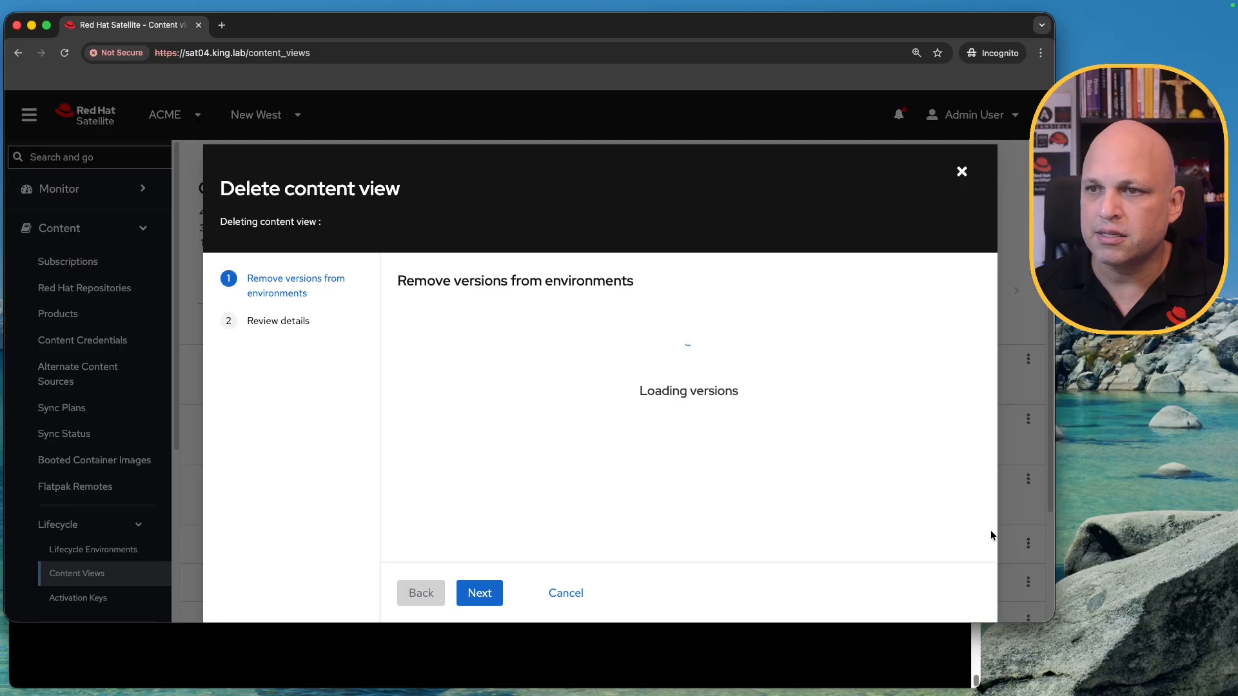
left_click(481, 593)
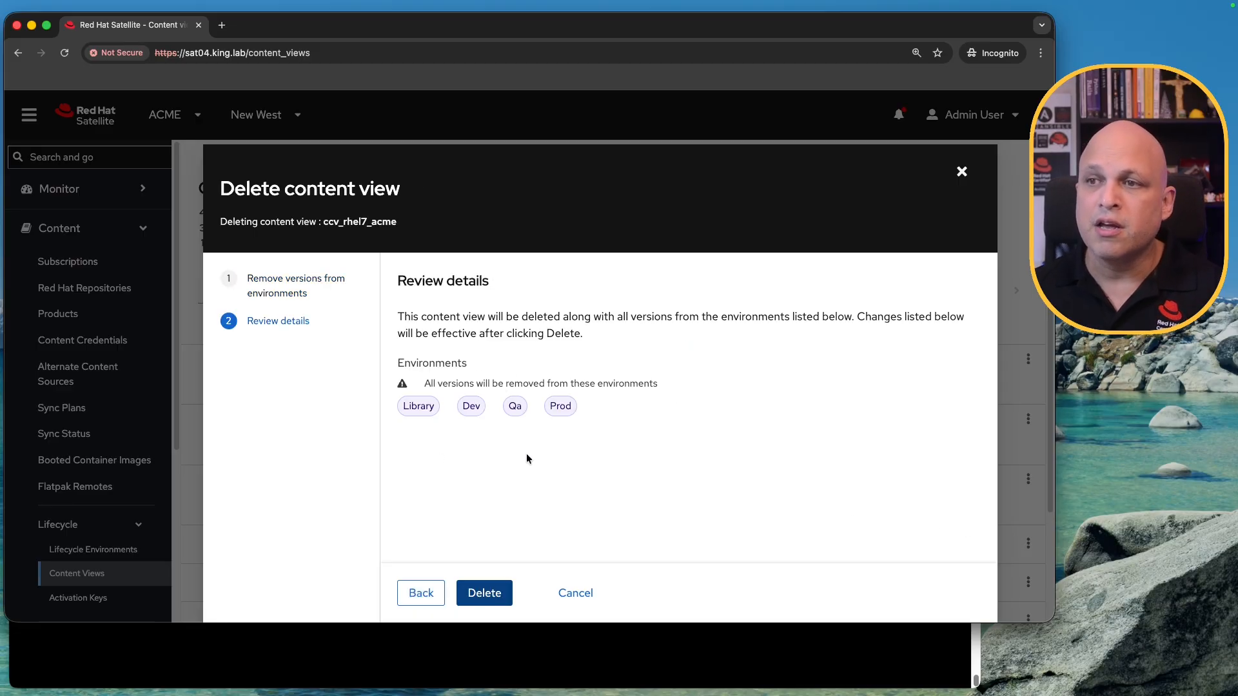
left_click(577, 593)
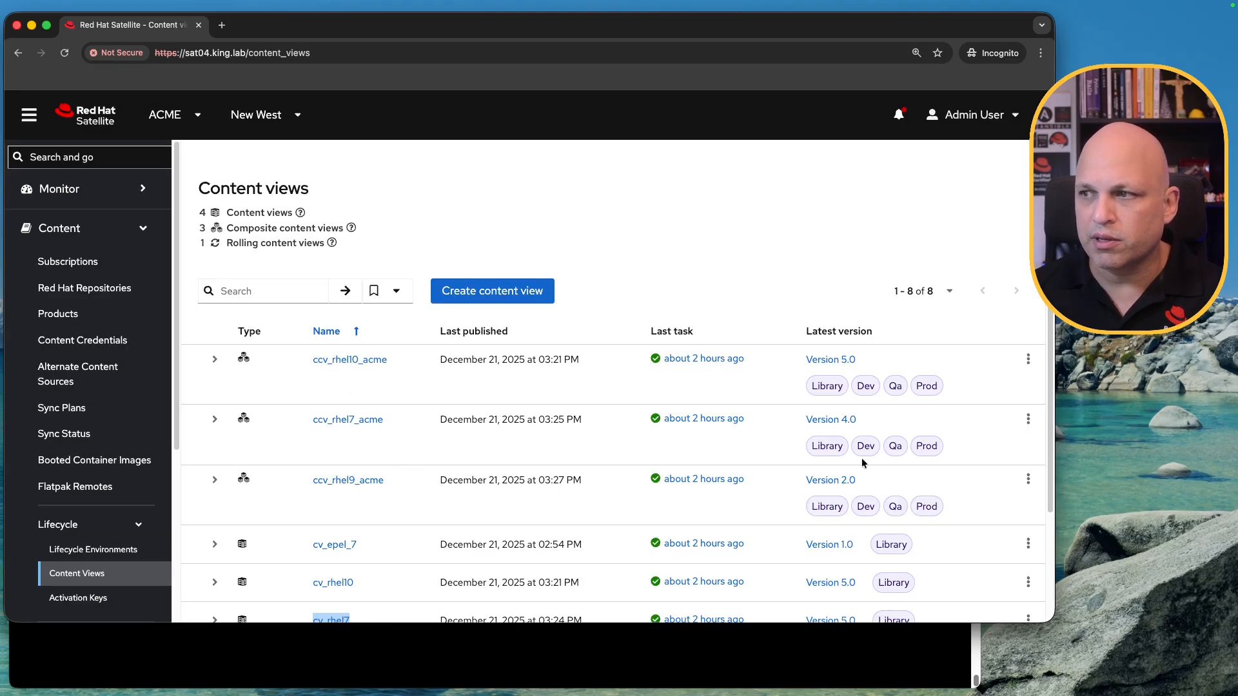
left_click_drag(948, 456, 805, 419)
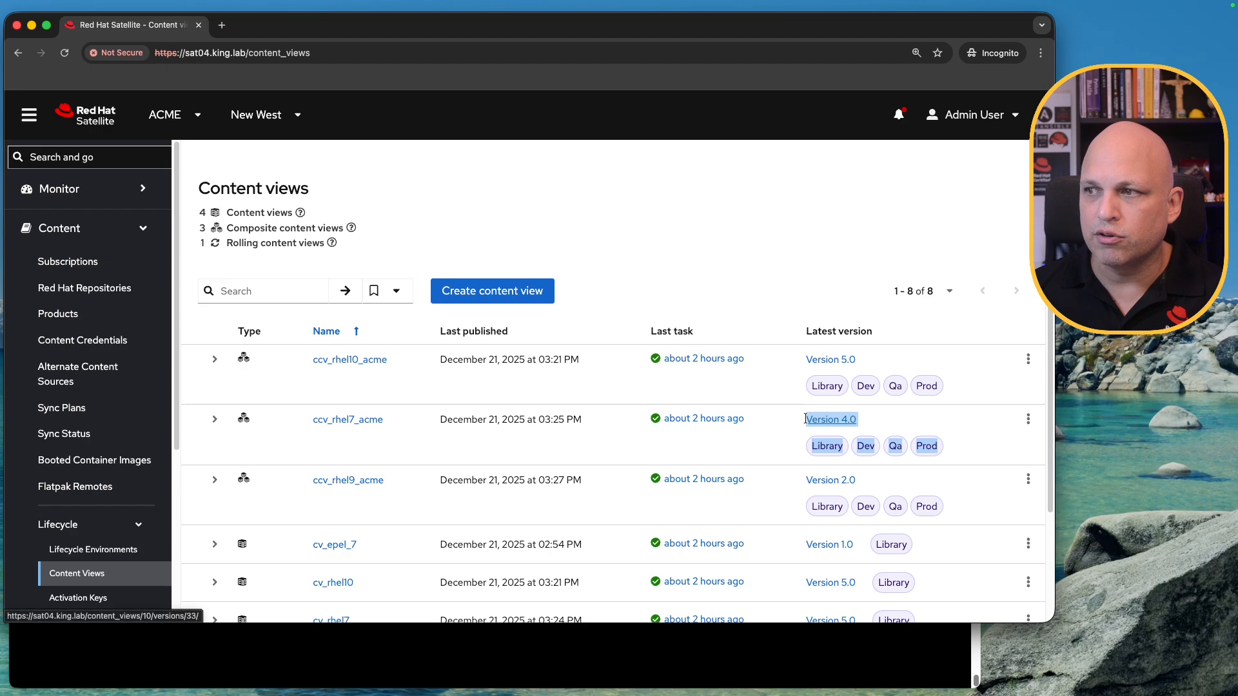
left_click(993, 453)
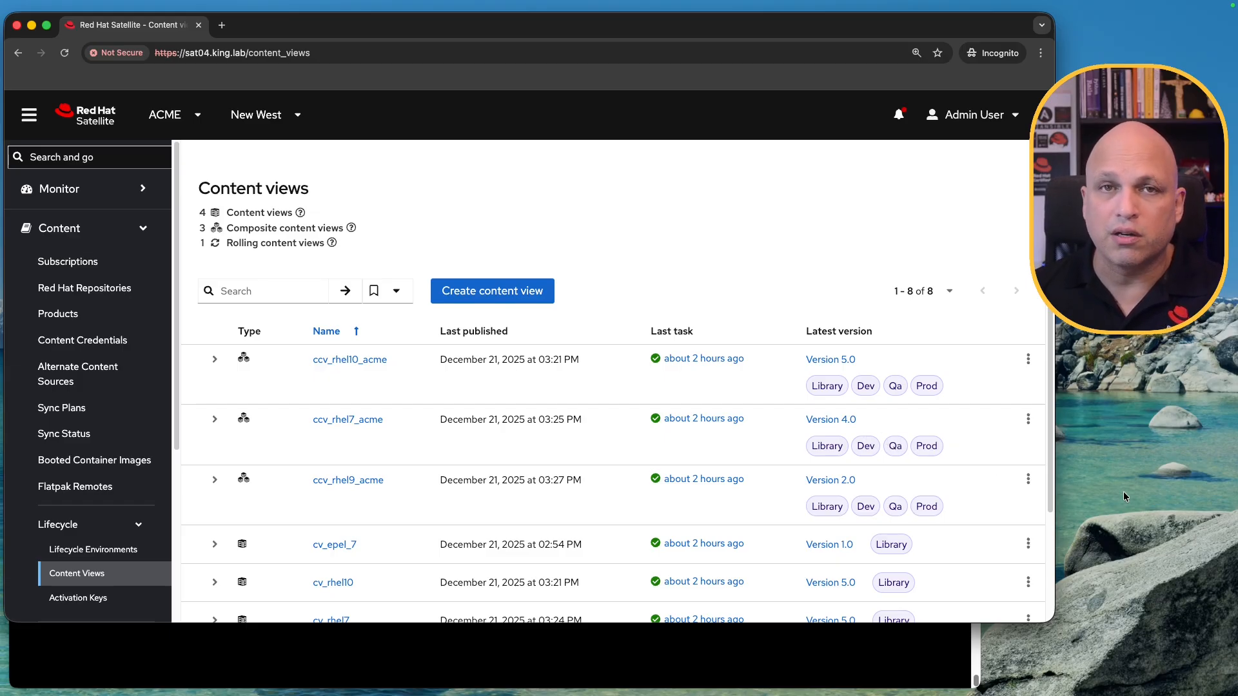
Step: Start deleting the content view ccv_rhel7_acme and expand versions 4.0, 3.0, 2.0 and 1.0 to review their environments, hosts and activation keys
left_click(1028, 420)
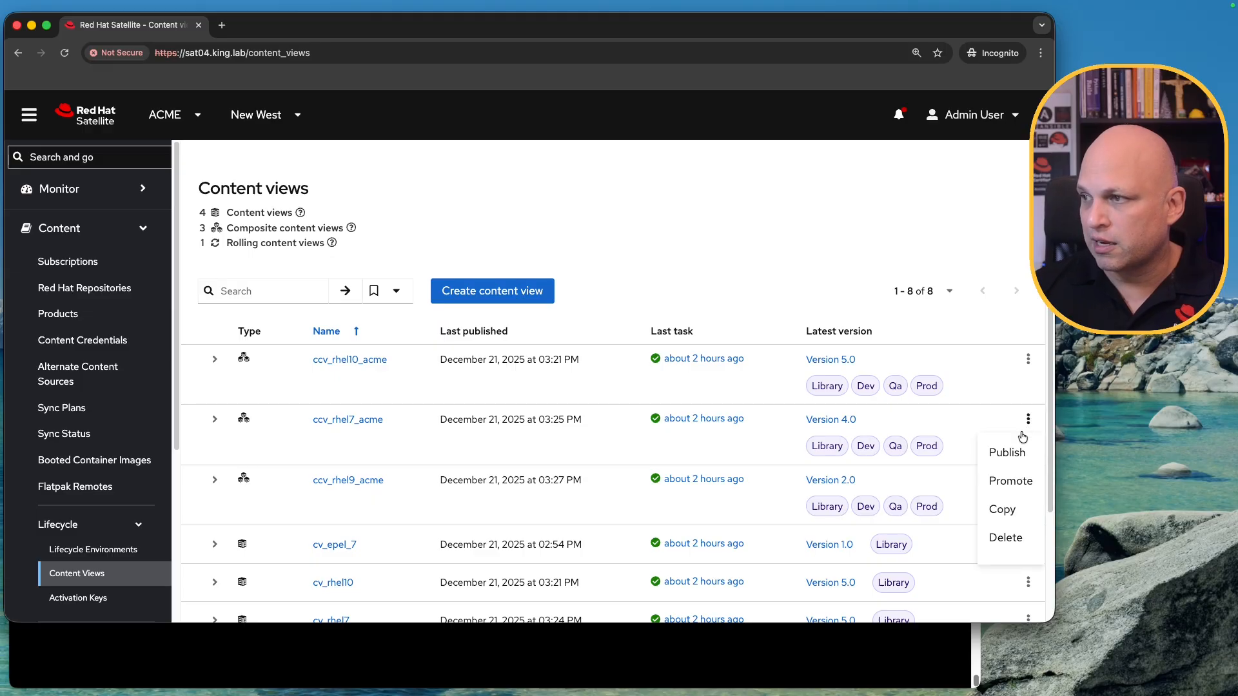
left_click(1010, 542)
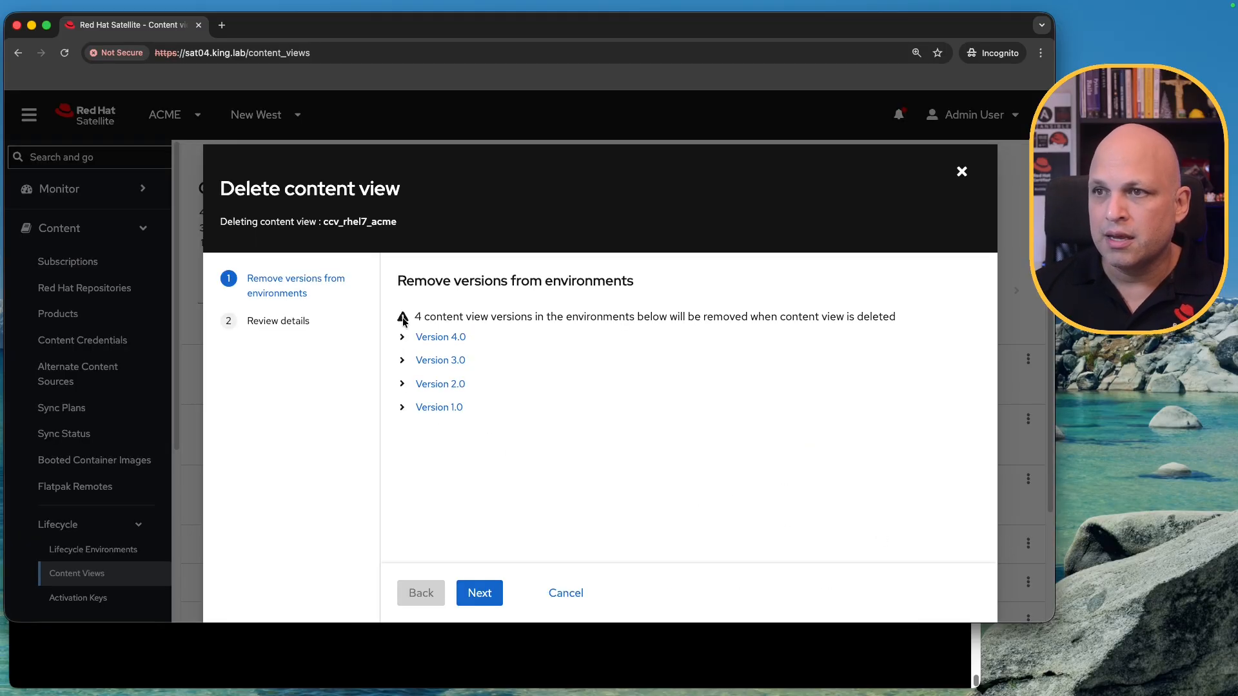
left_click(402, 337)
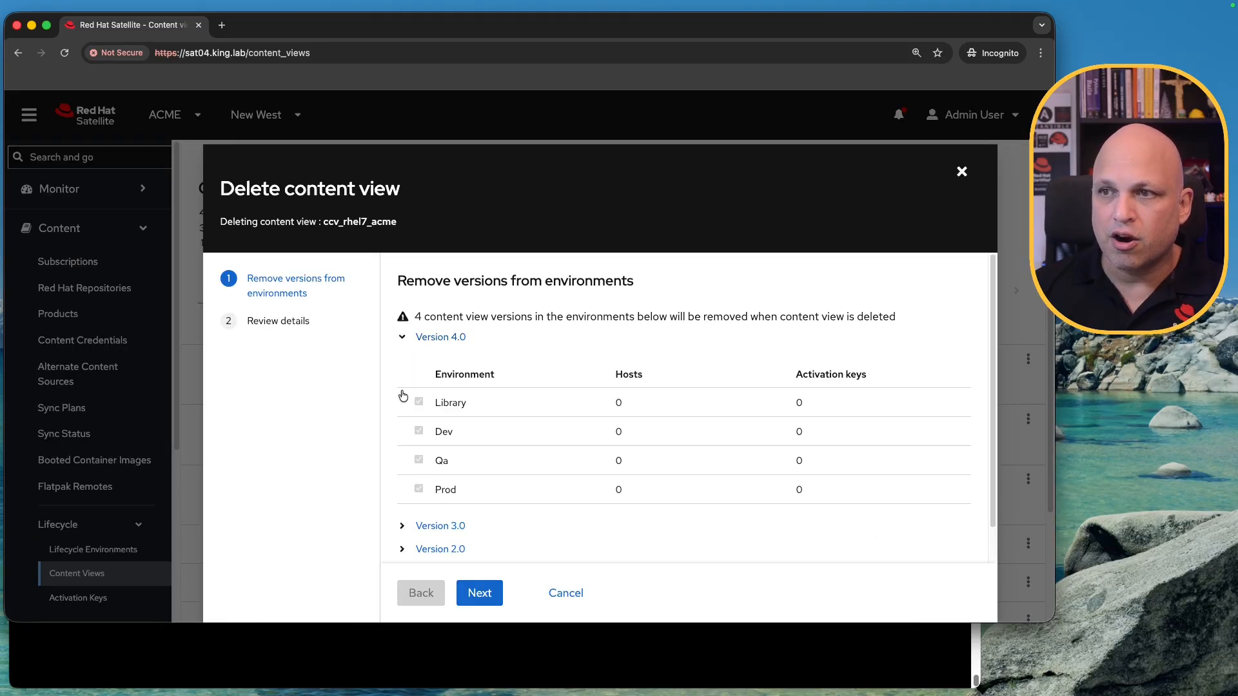
left_click(403, 529)
scroll(412, 519, "down", 2)
left_click(423, 511)
scroll(423, 512, "down", 1)
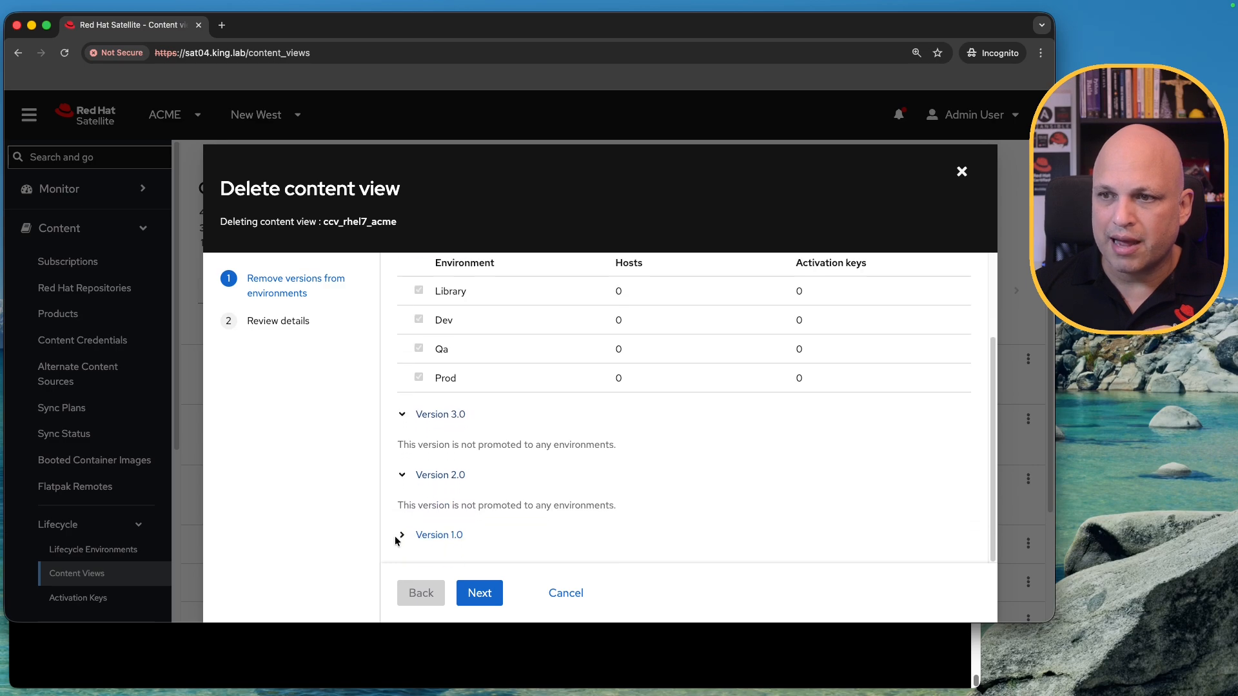
left_click(402, 537)
scroll(464, 502, "down", 1)
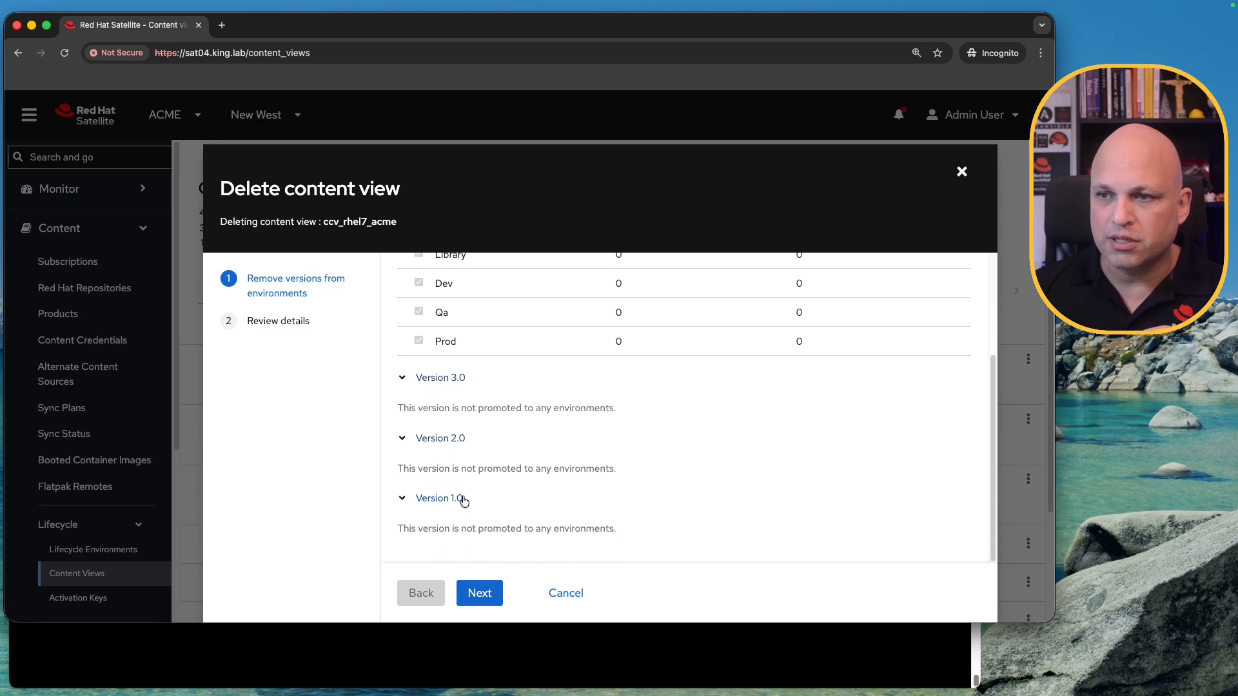
scroll(473, 431, "up", 1)
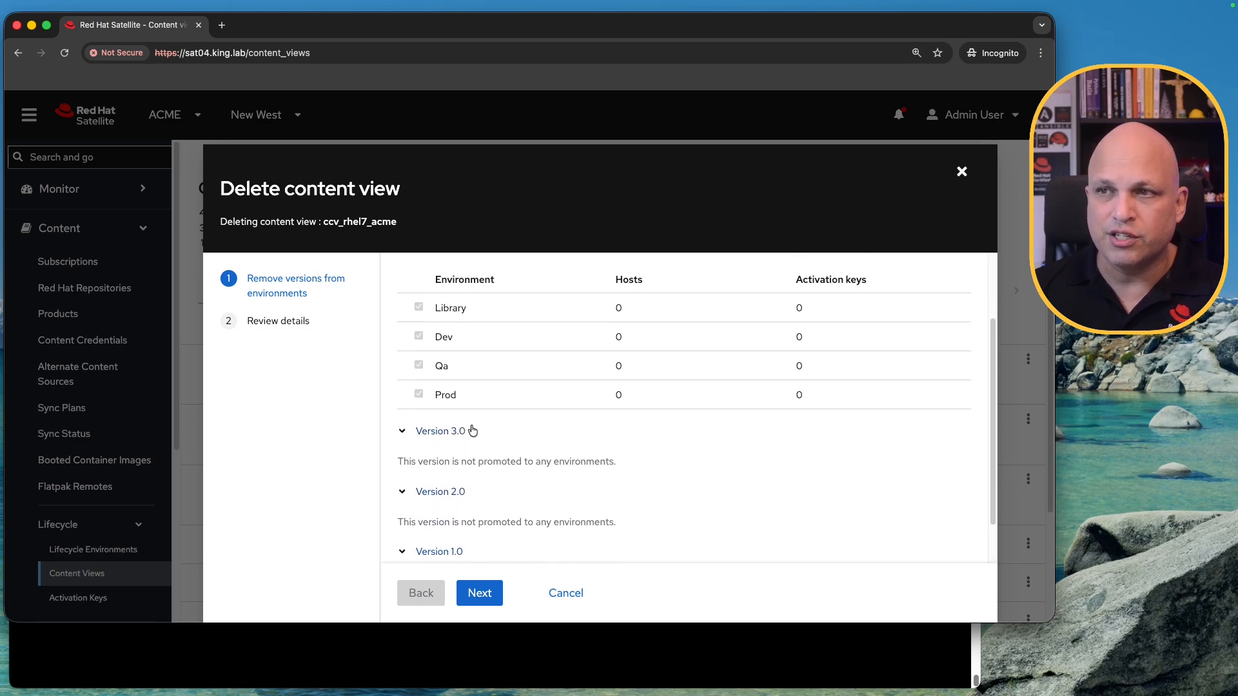
scroll(472, 431, "up", 3)
Step: Confirm deleting ccv_rhel7_acme with all its versions from Library, Dev, Qa and Prod, and dismiss the task notification
left_click(479, 593)
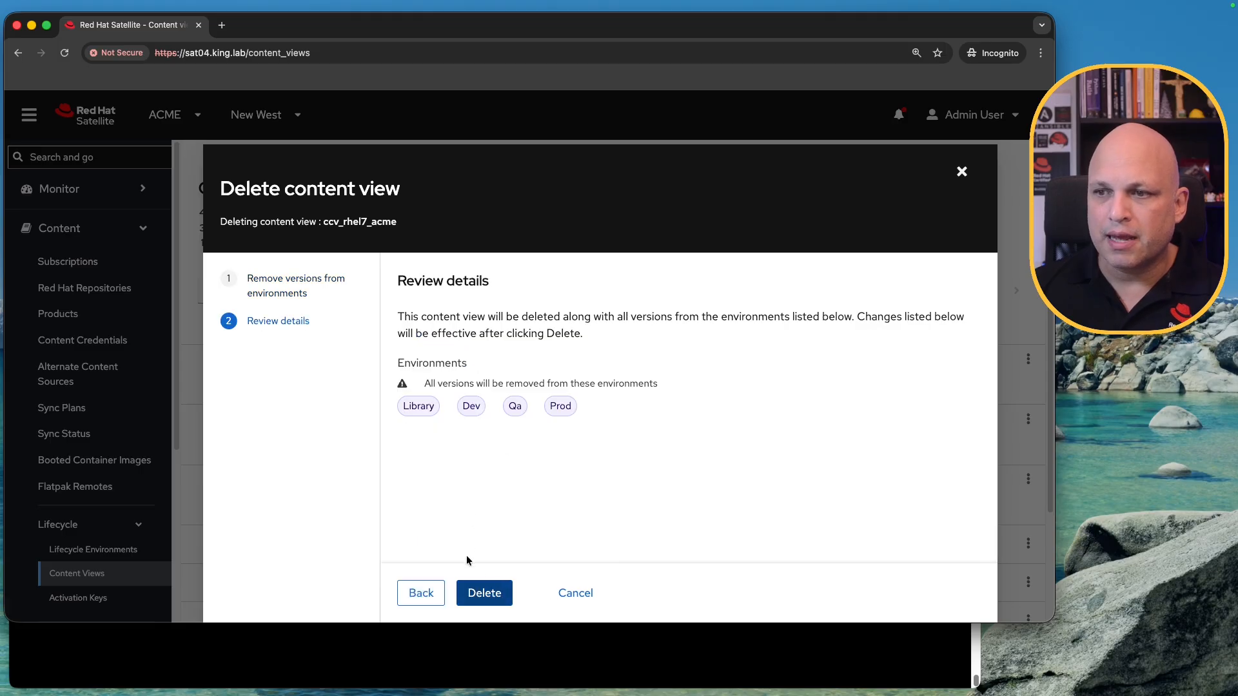
left_click(492, 596)
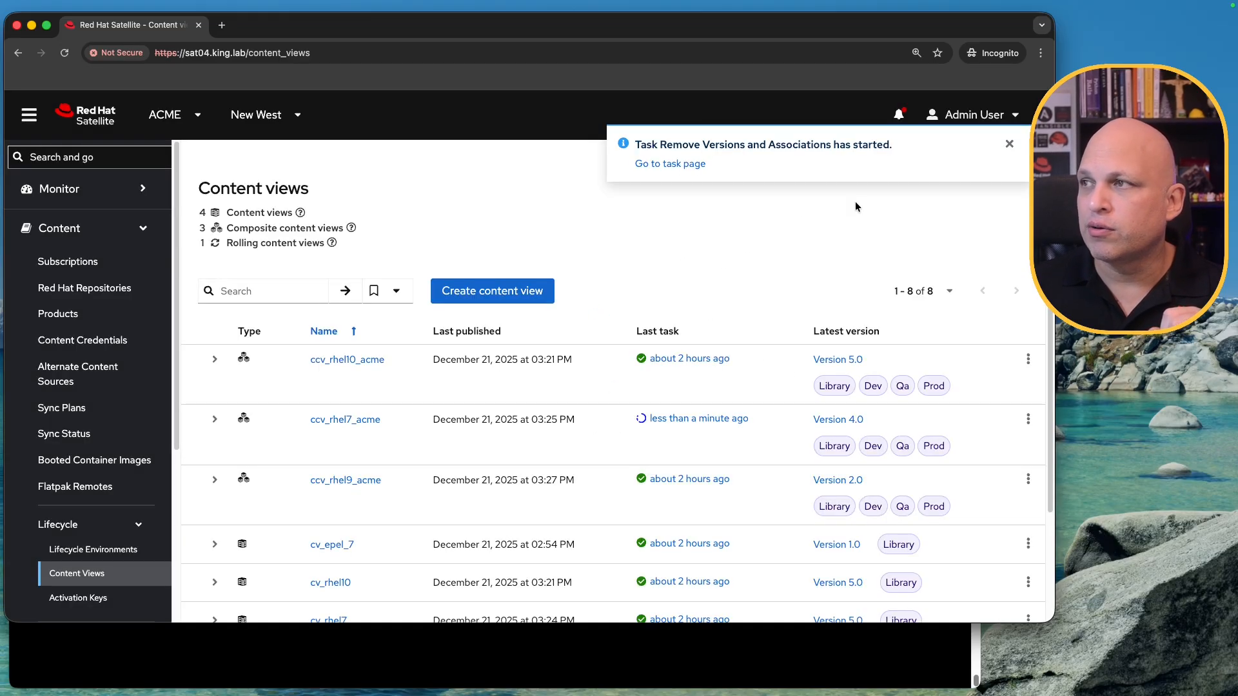
left_click(1010, 144)
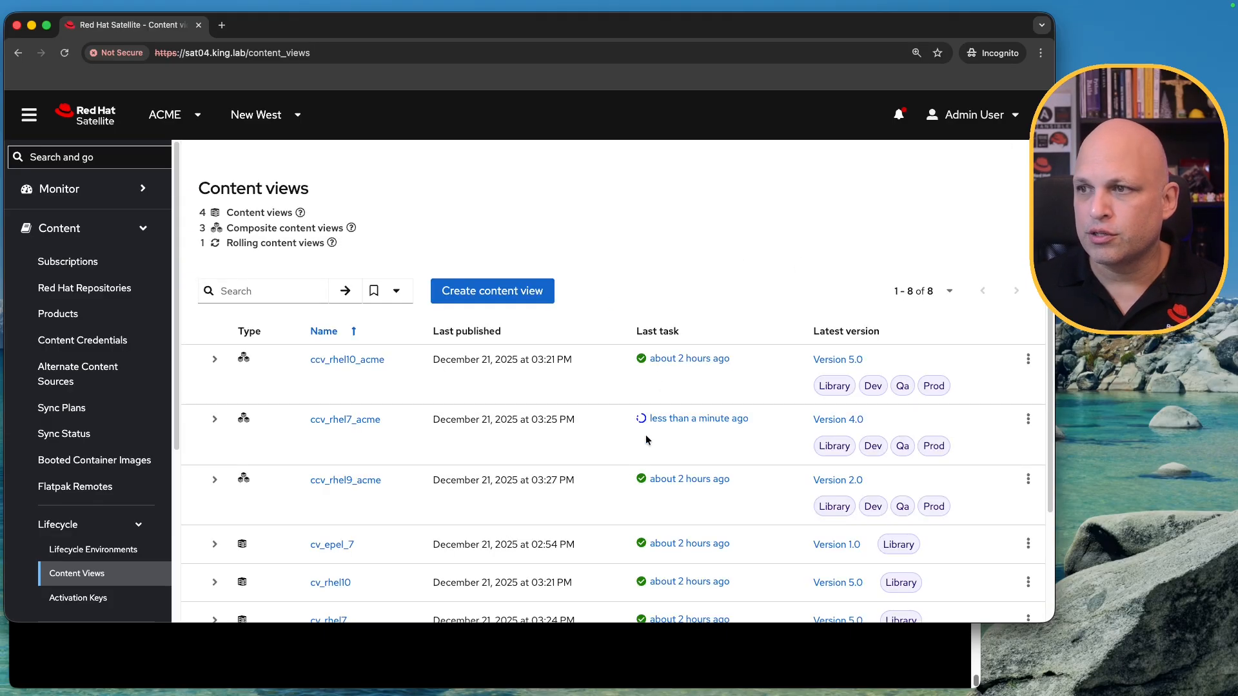
Step: Switch to the sat04 terminal and monitor the running processes with top -d1 -c
left_click(669, 644)
type("top -d1 -c")
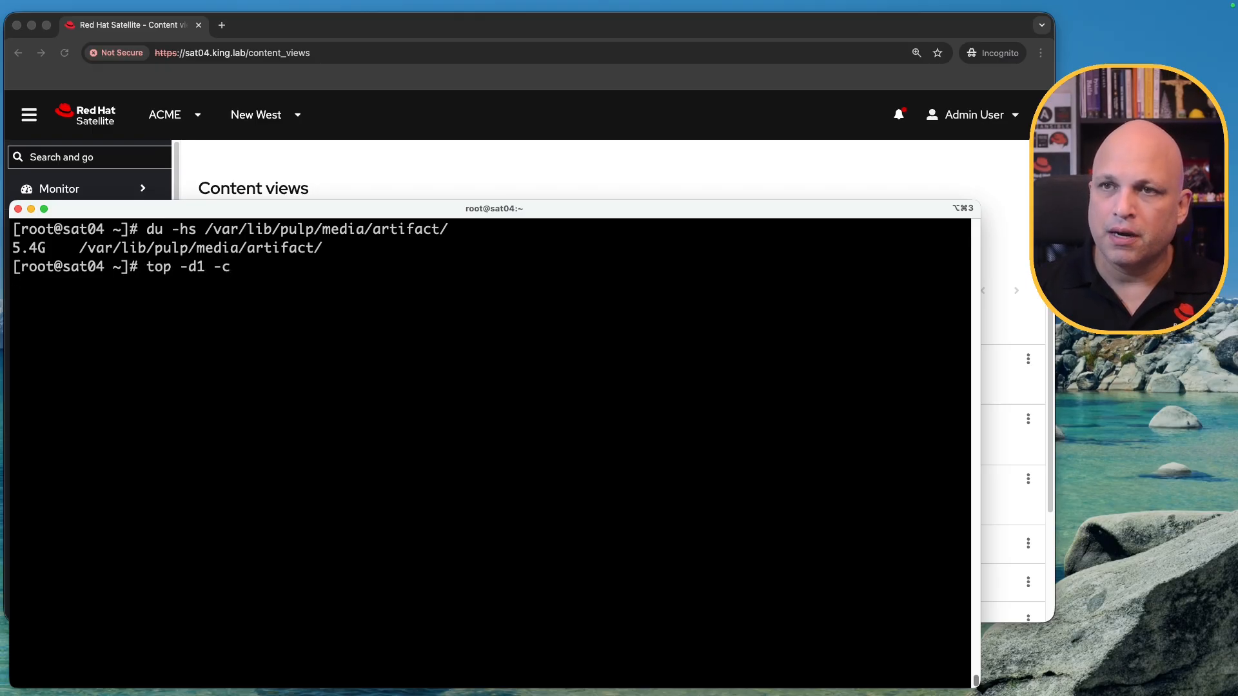
key("Return")
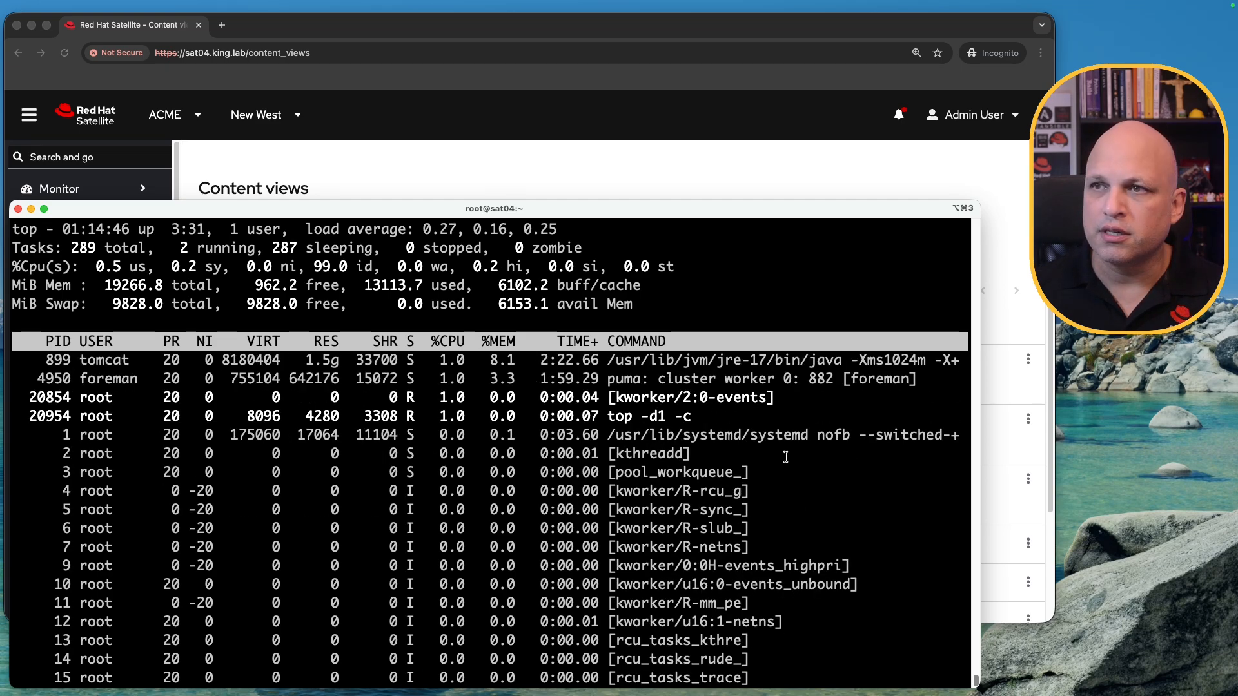
Step: Switch back to Satellite in the browser, reload the content views list, and review cv_epel_7's activation keys, hosts and related composite content views
left_click(737, 131)
key("super+r")
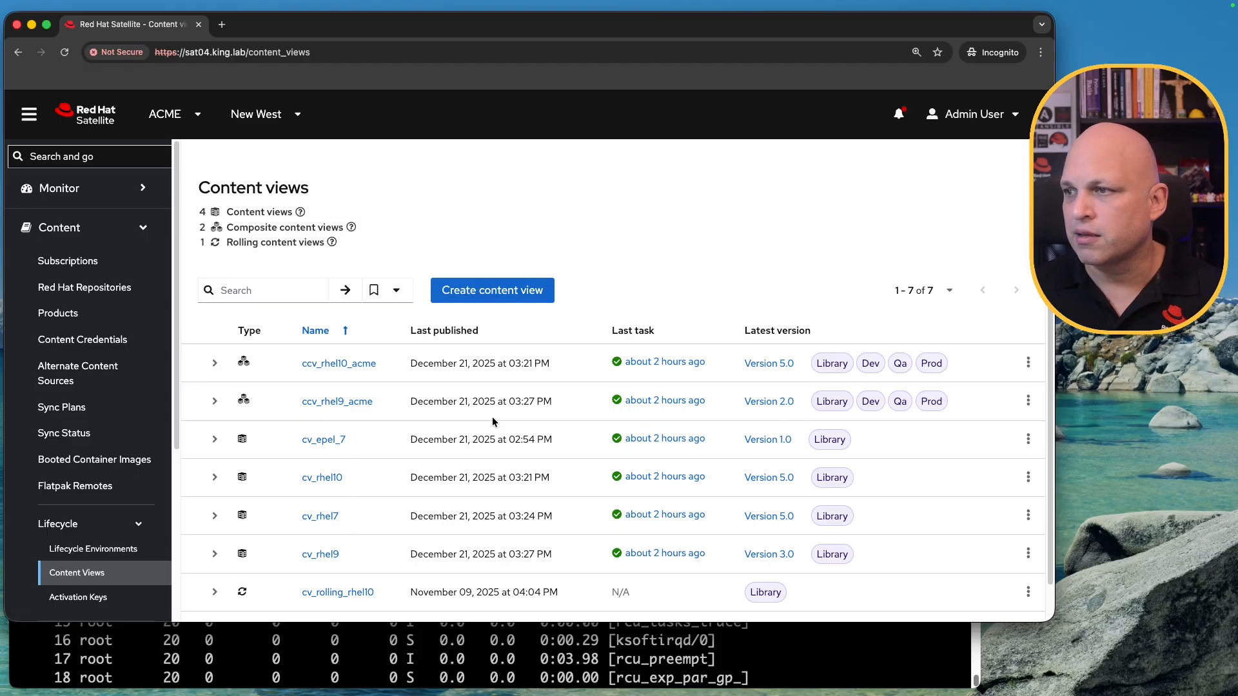
scroll(300, 445, "down", 1)
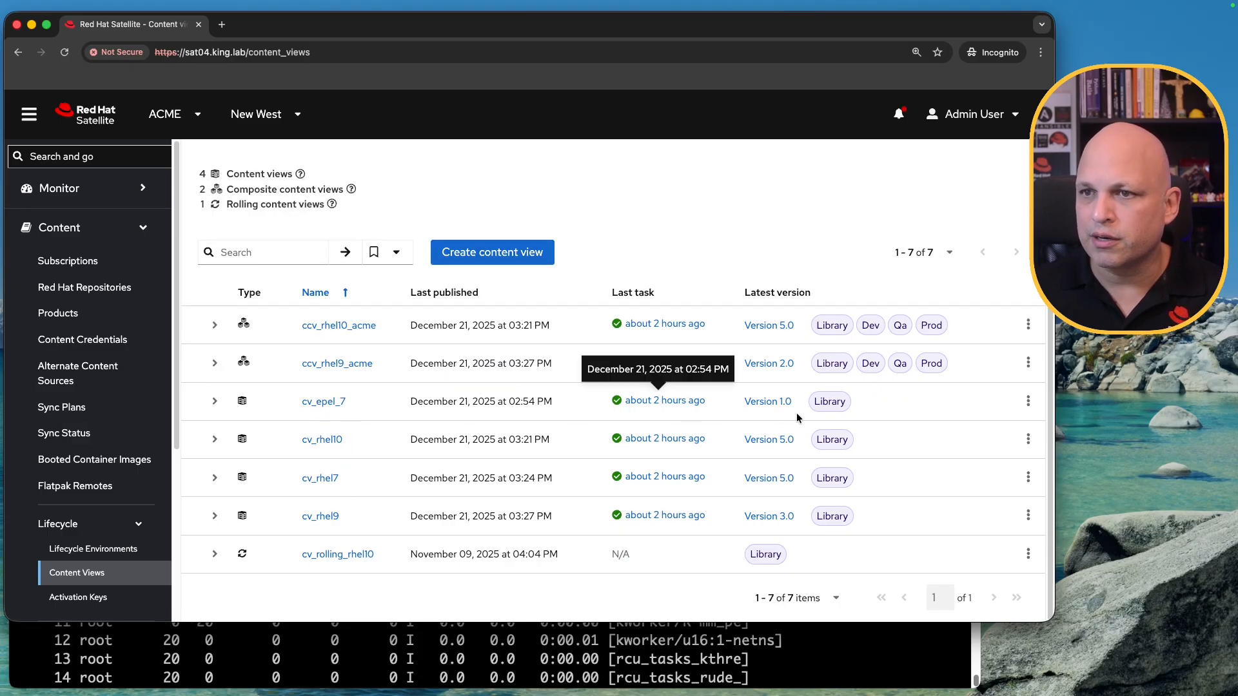
left_click(214, 404)
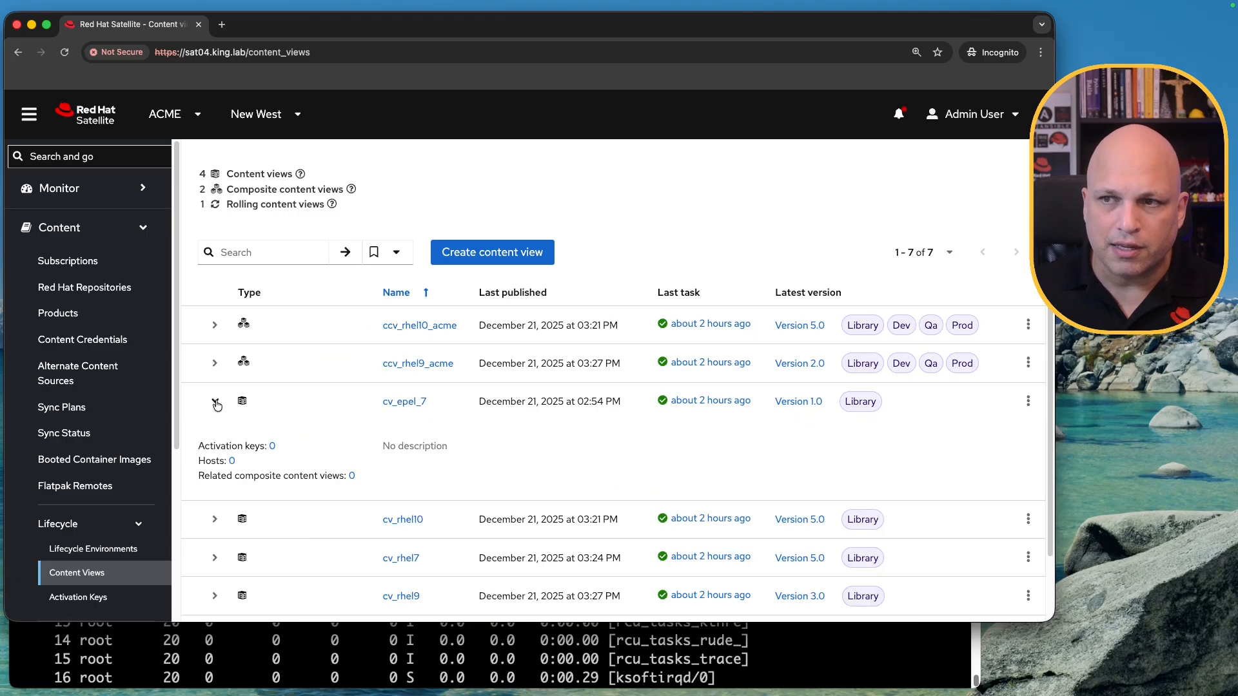
left_click(214, 403)
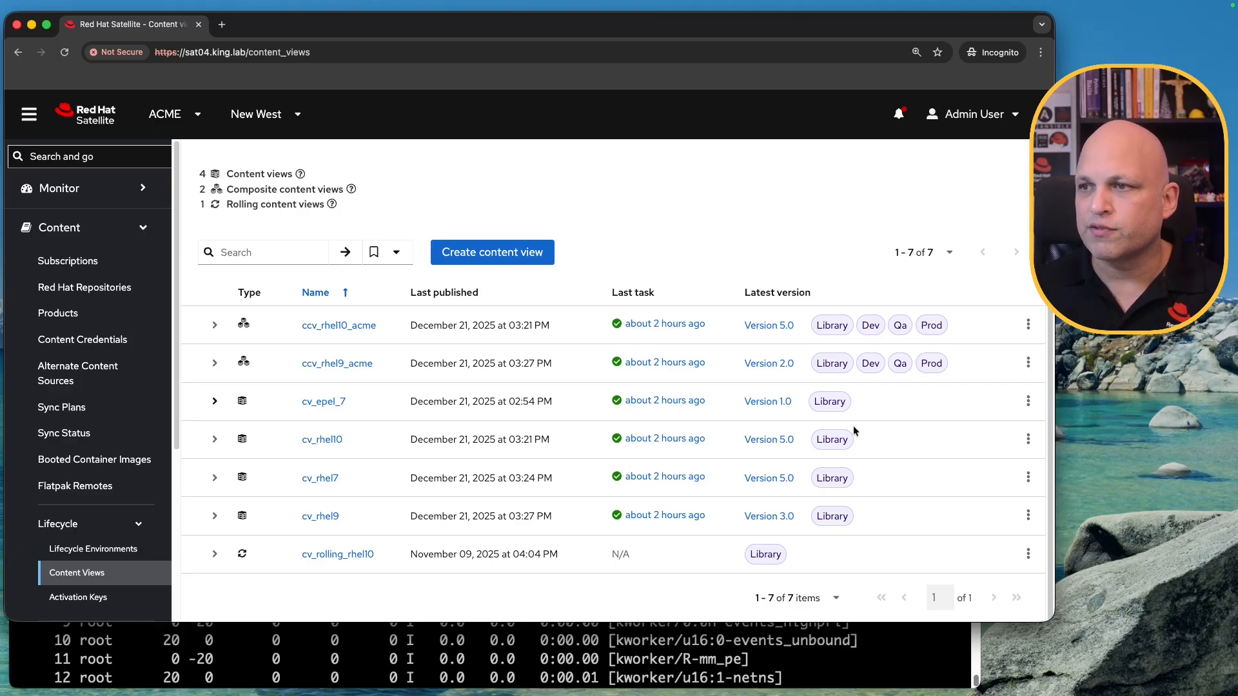
double_click(347, 408)
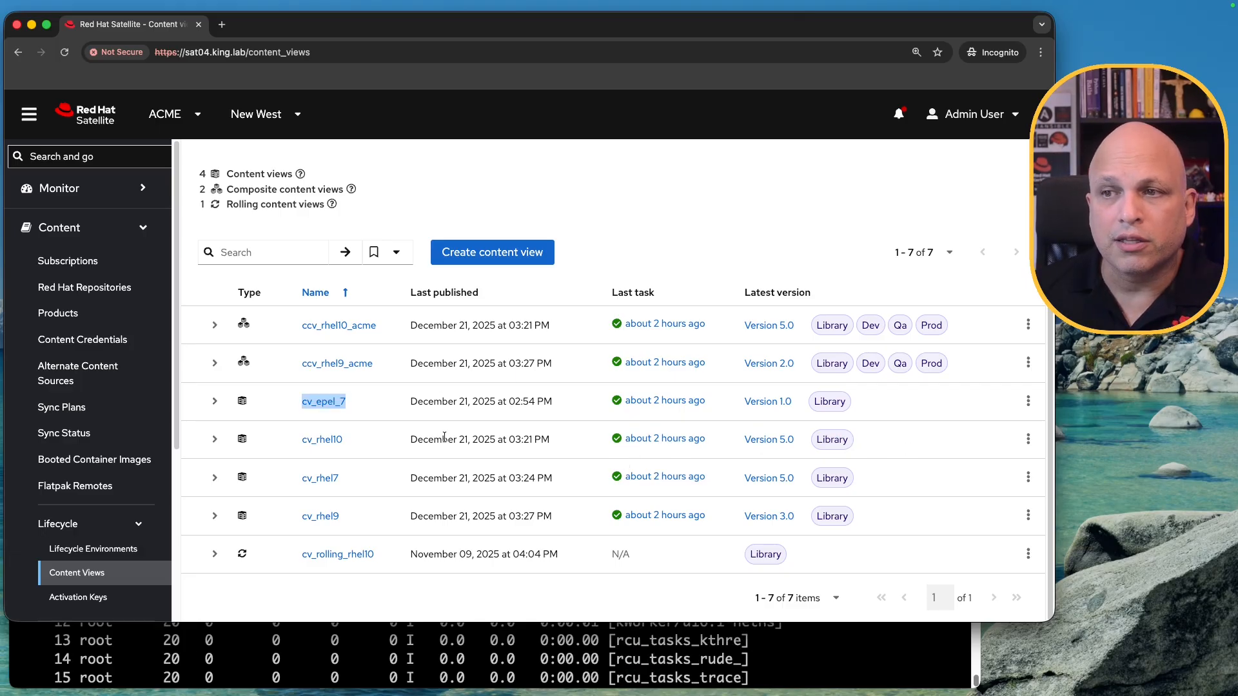
Step: Delete the content view cv_epel_7 with all its versions from the Library environment
left_click(1029, 403)
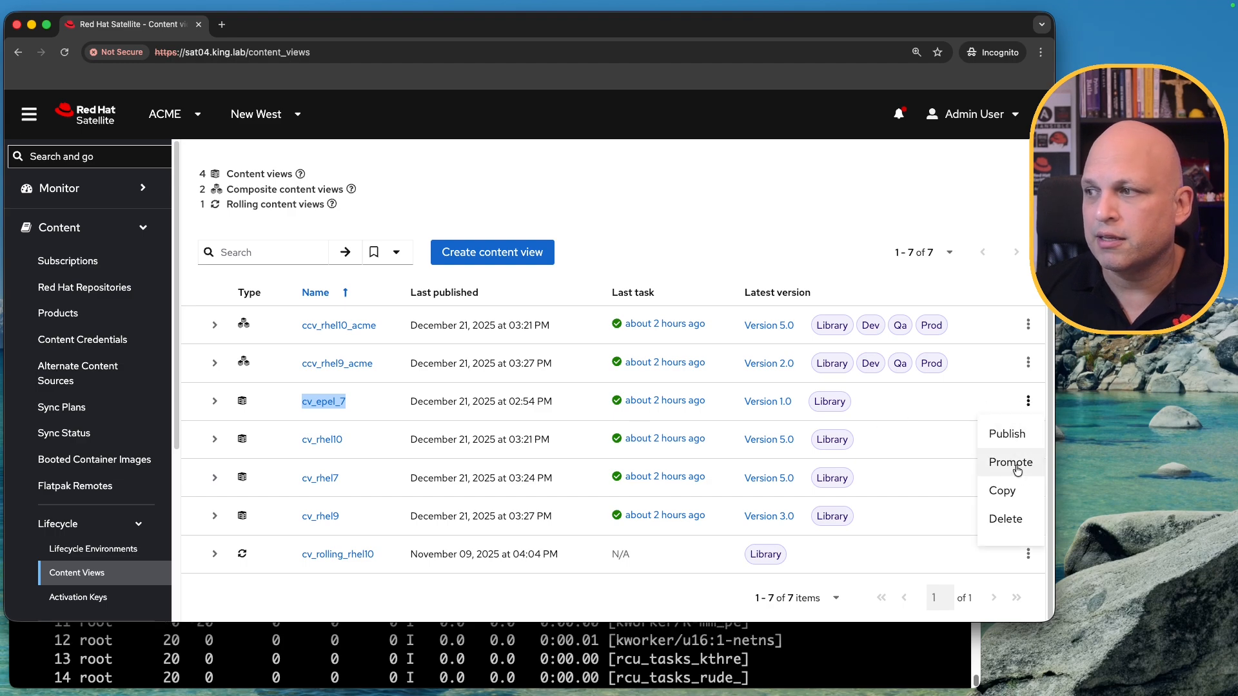
left_click(1005, 521)
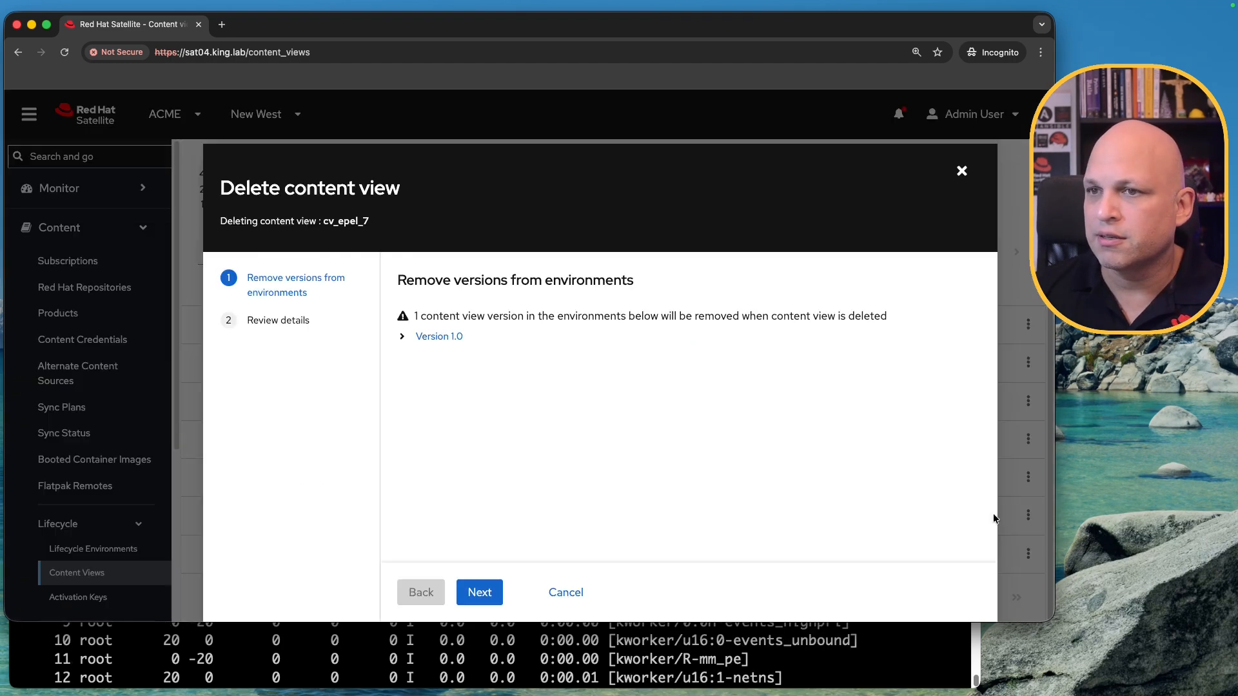
left_click(480, 593)
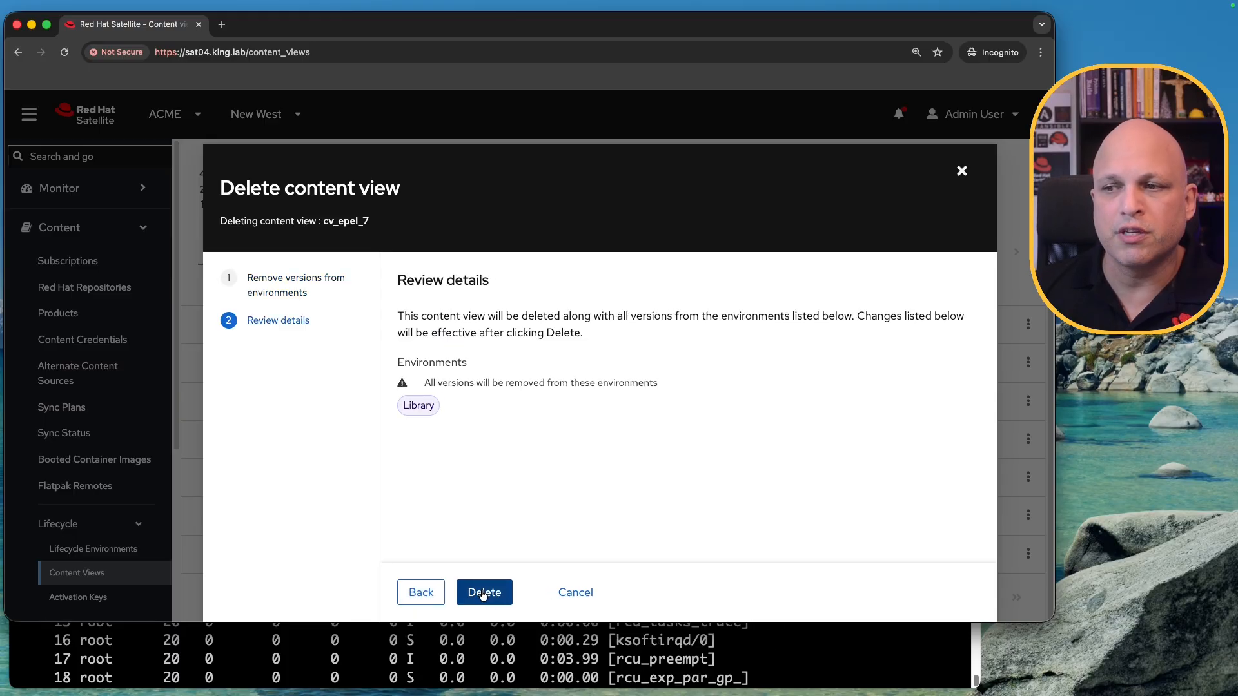
left_click(483, 593)
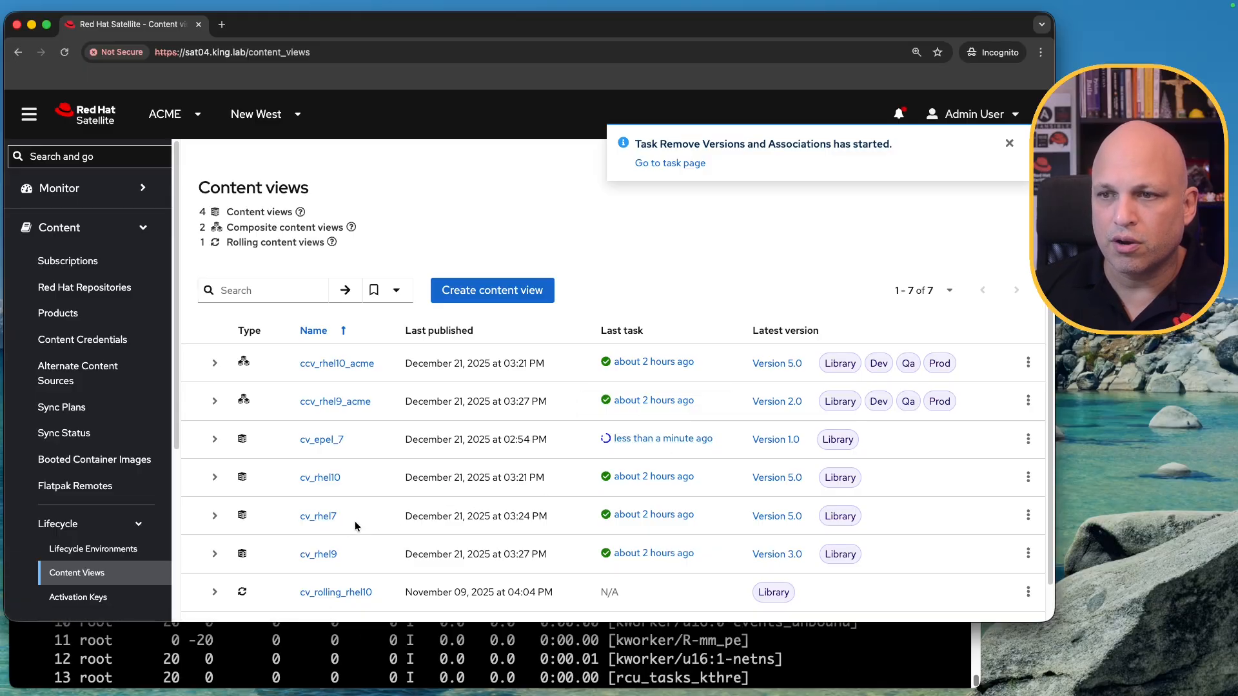
Step: Delete the content view cv_rhel7 with all its versions from Library, reviewing the environments, hosts and activation keys of versions 5.0 through 2.0
left_click(1029, 516)
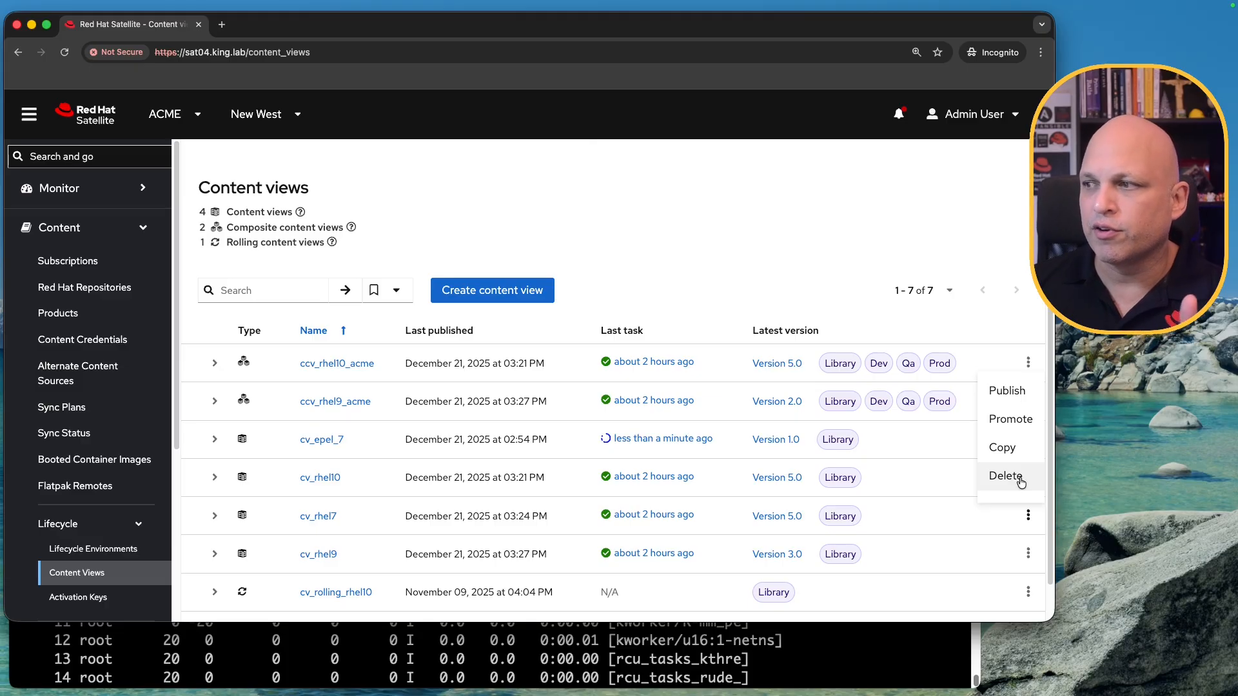
left_click(1005, 475)
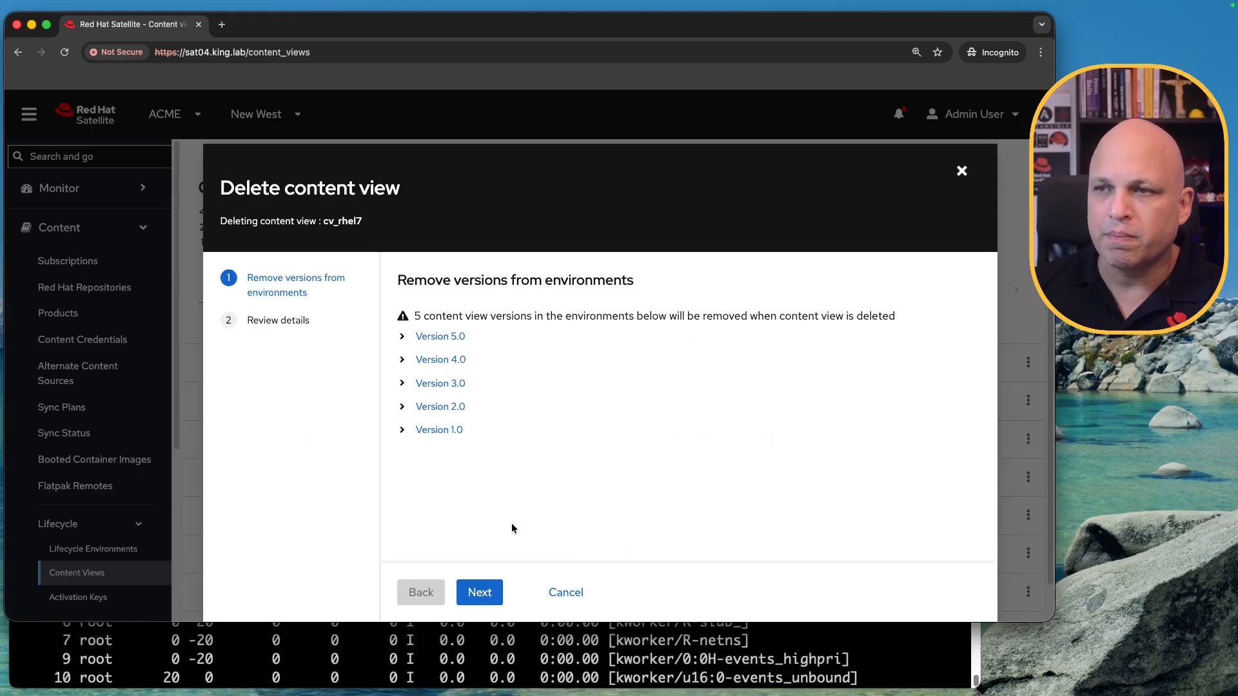
left_click(403, 336)
left_click(402, 439)
left_click(402, 498)
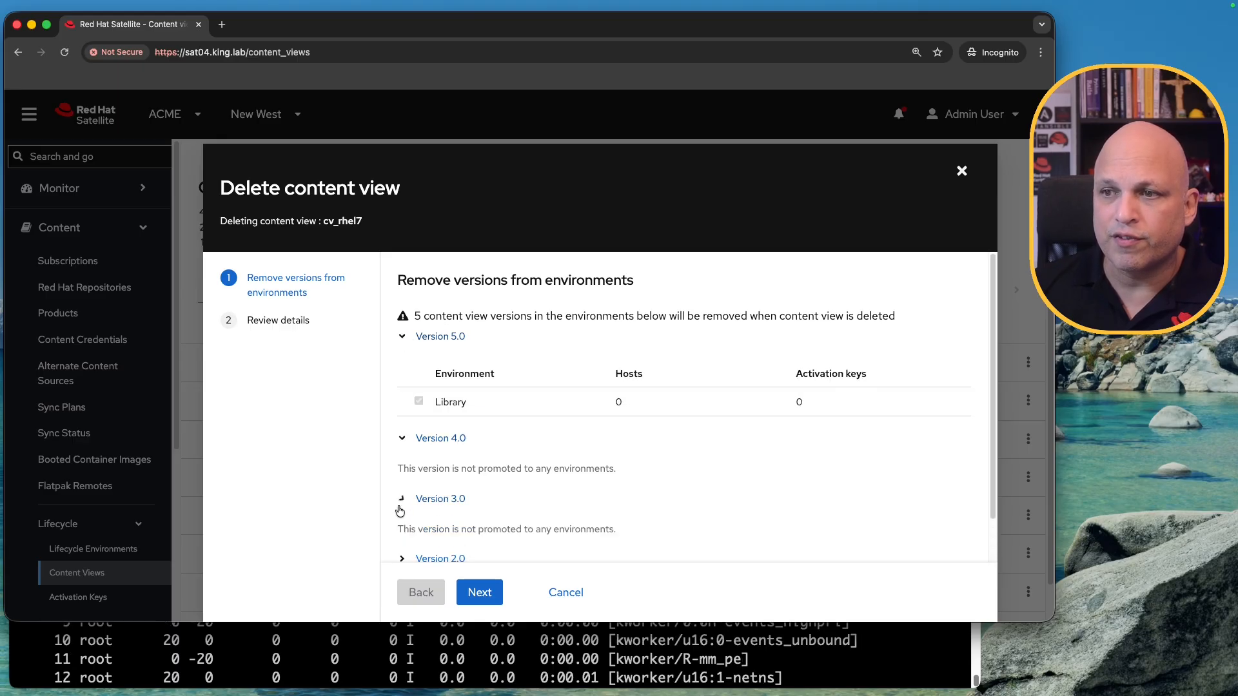
left_click(402, 558)
scroll(480, 497, "down", 3)
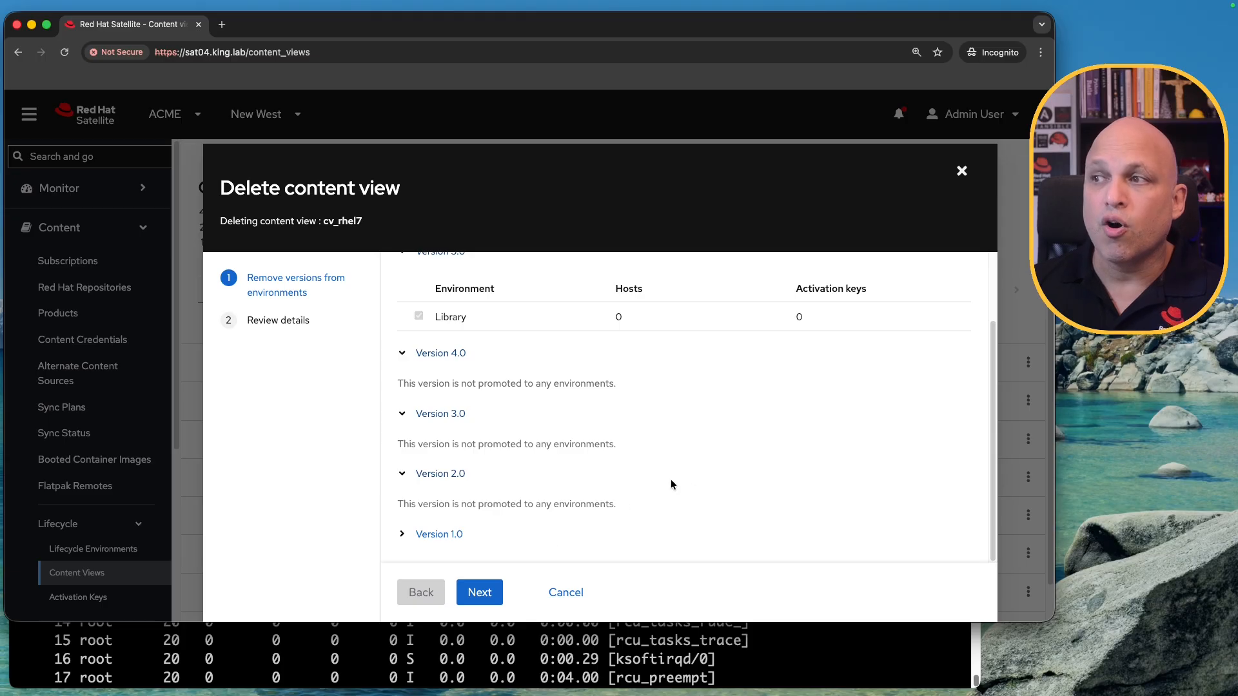
left_click_drag(811, 318, 710, 324)
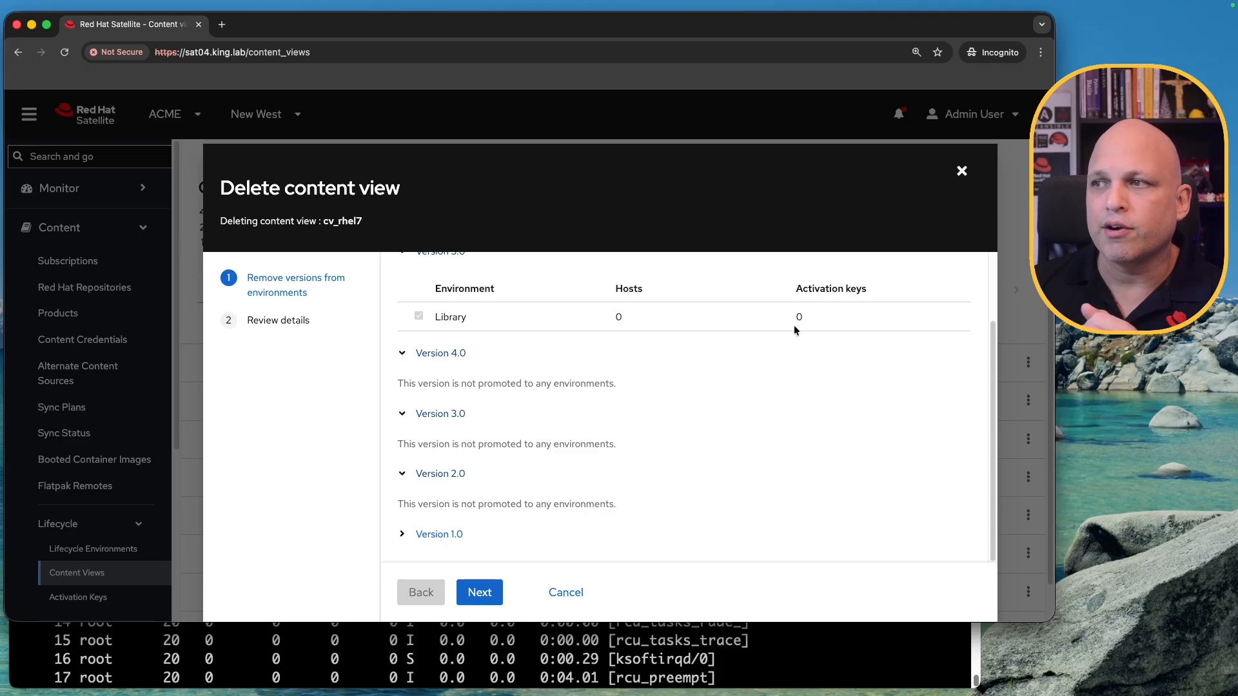
left_click(489, 598)
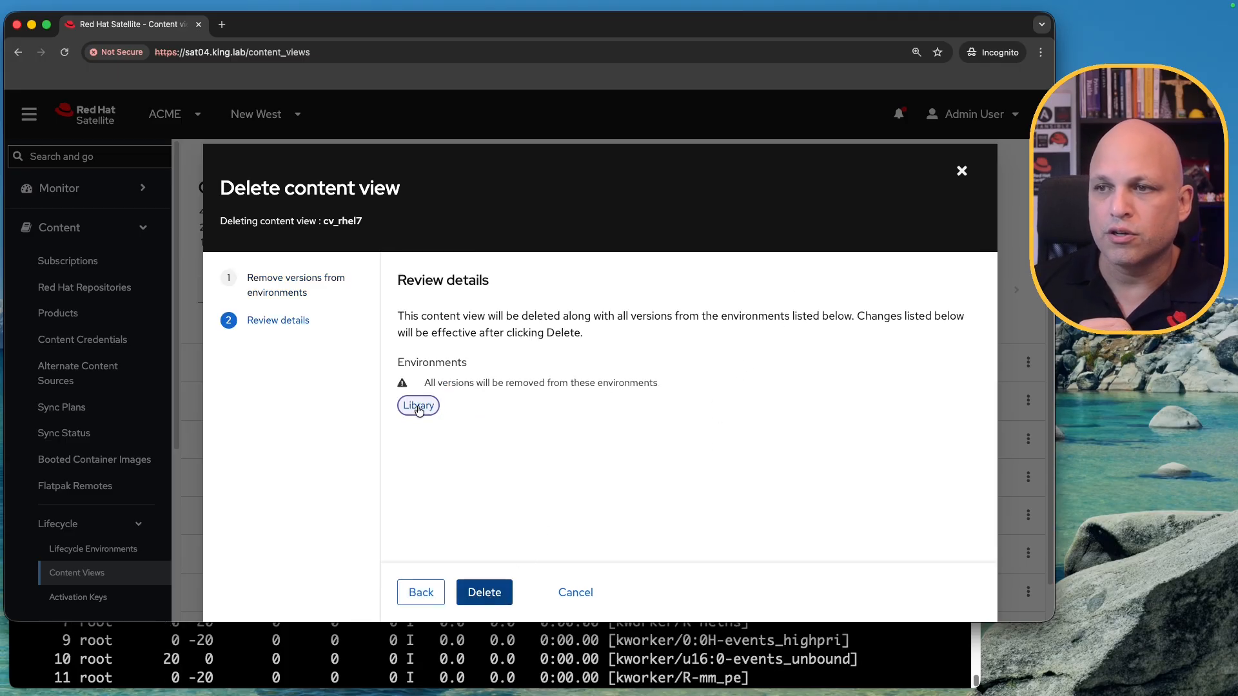
left_click(484, 593)
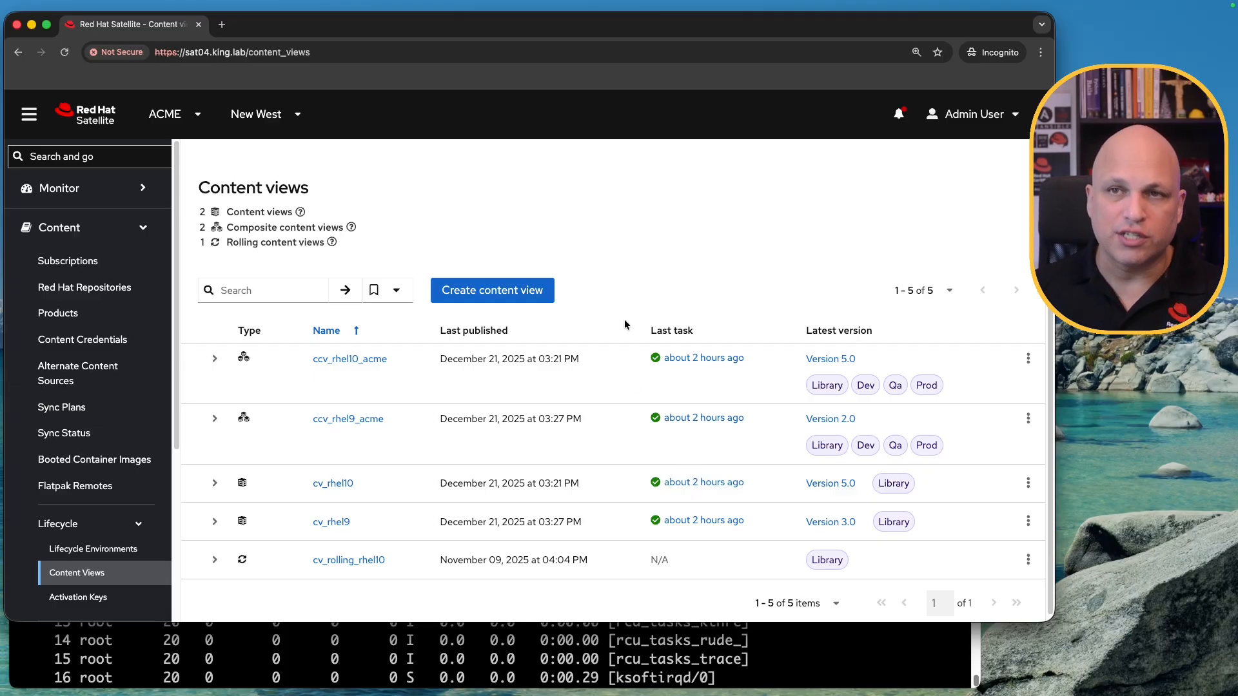
Step: Open Red Hat Repositories and examine the enabled RHEL 7 Server repositories: ELS Optional, Optional and the base RPMs
left_click(111, 291)
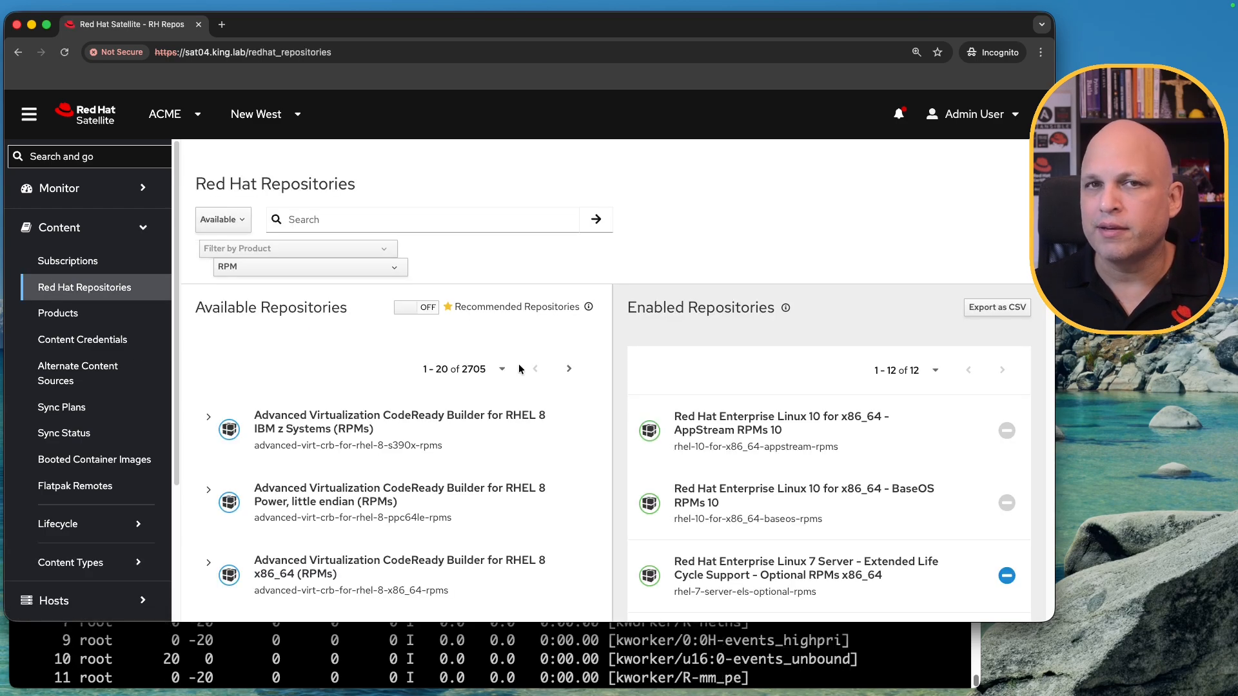
scroll(847, 312, "down", 5)
scroll(847, 312, "up", 1)
left_click_drag(836, 294, 690, 271)
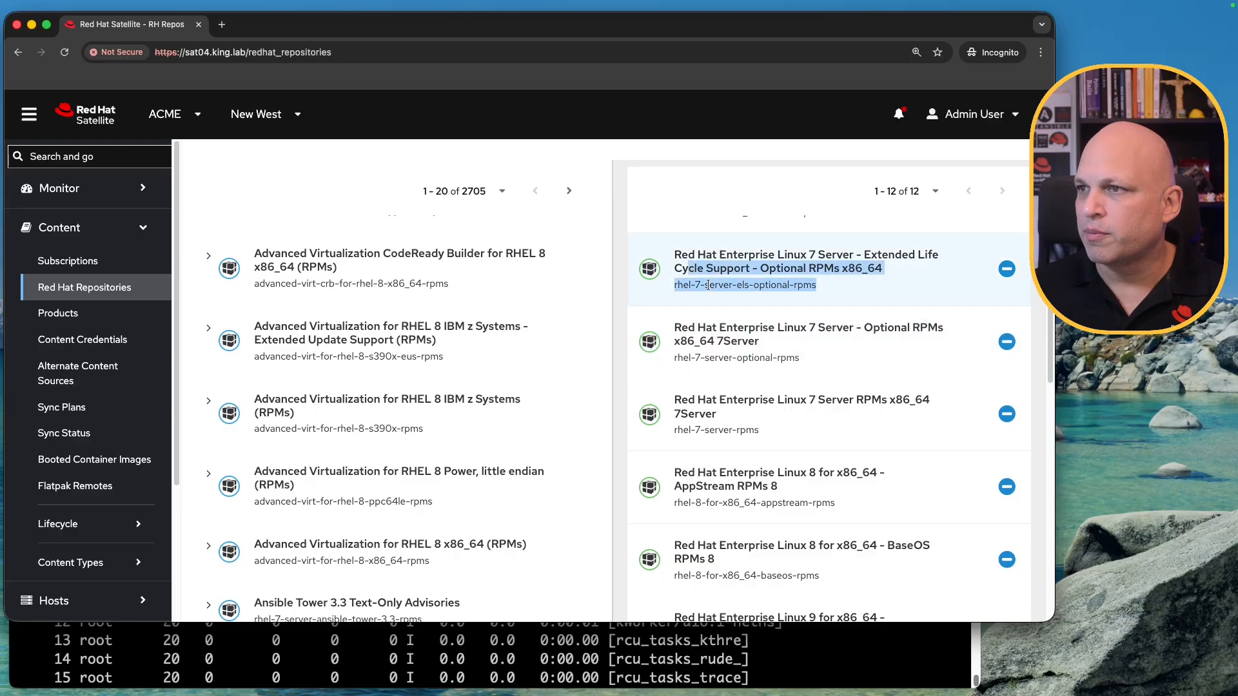
left_click_drag(812, 360, 674, 352)
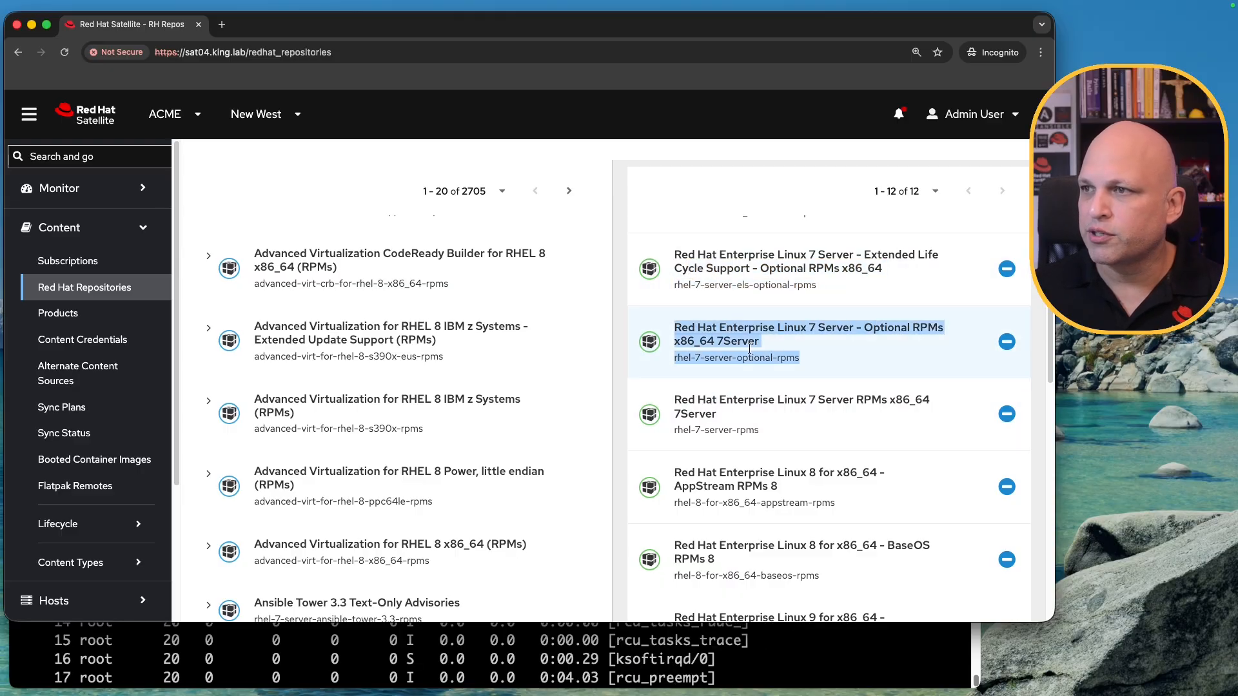
left_click_drag(777, 285, 709, 285)
left_click_drag(800, 359, 732, 358)
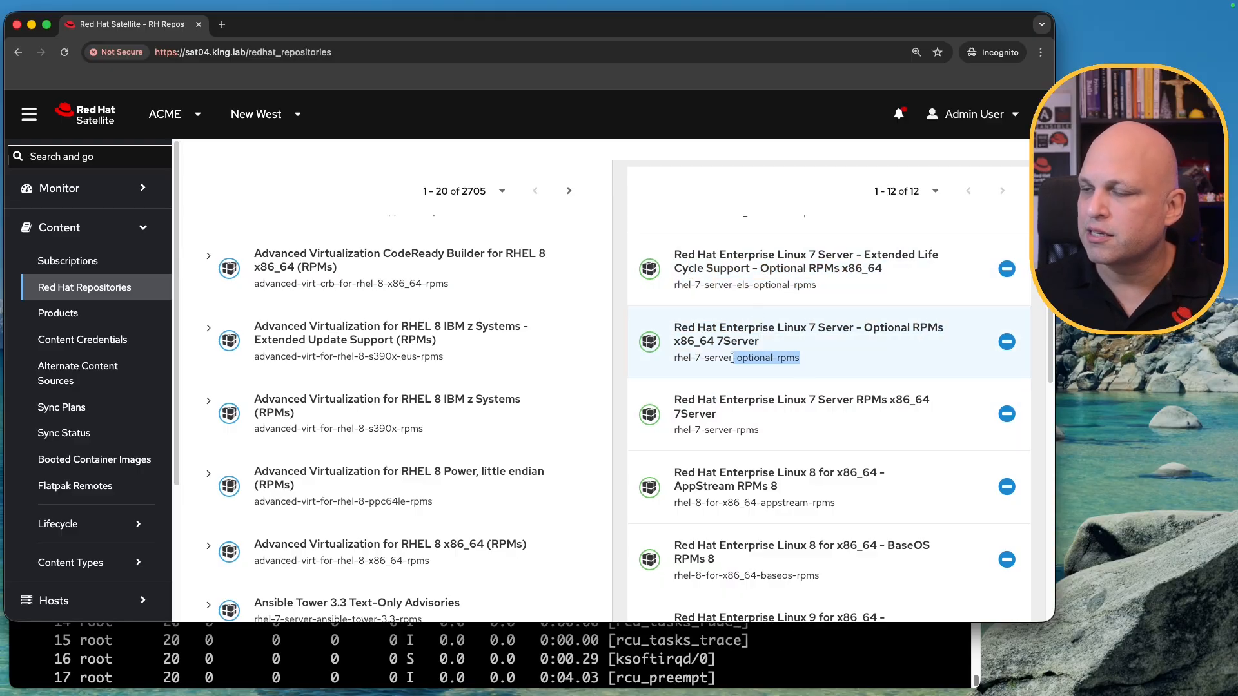
left_click_drag(779, 435, 673, 399)
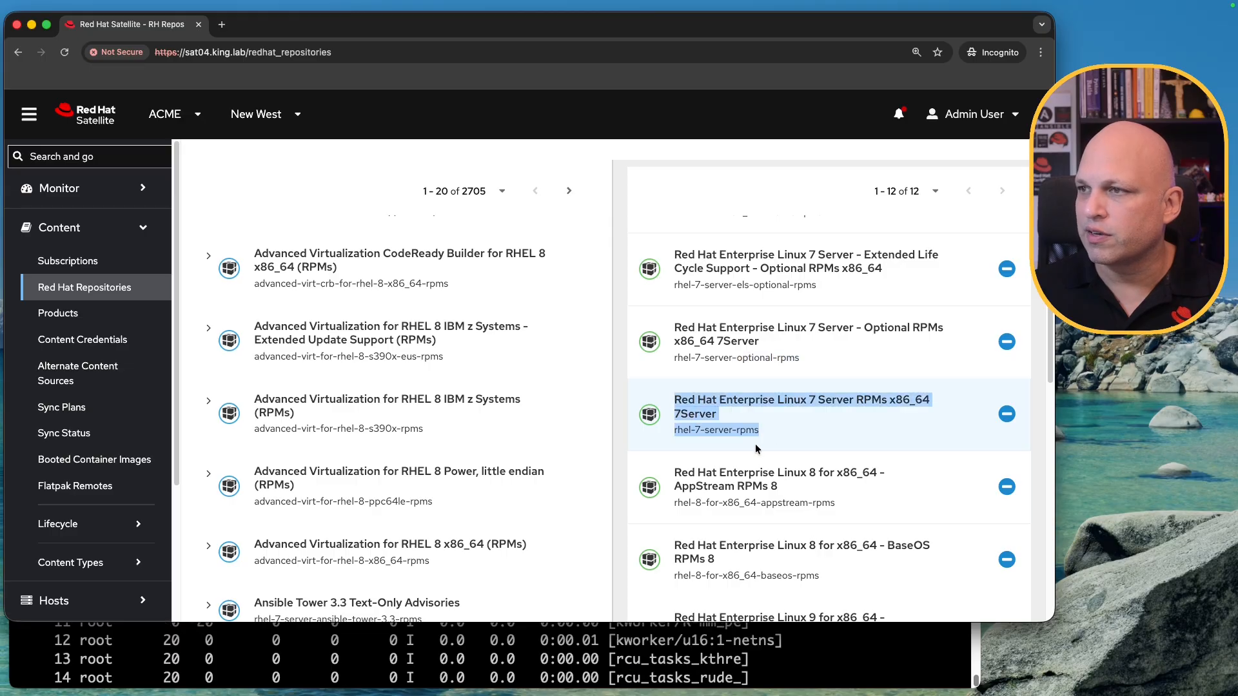
Step: Disable the enabled repositories rhel-7-server-els-optional-rpms, rhel-7-server-optional-rpms and rhel-7-server-rpms
left_click(1007, 271)
left_click(1007, 343)
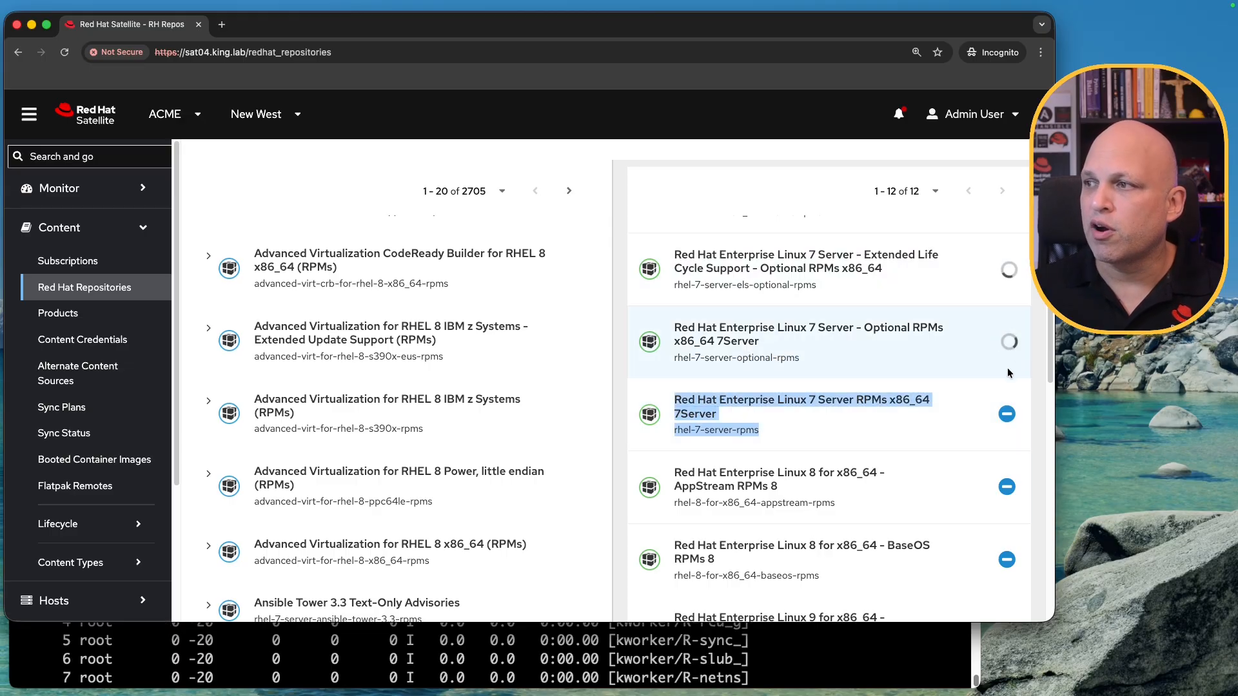
left_click(1007, 415)
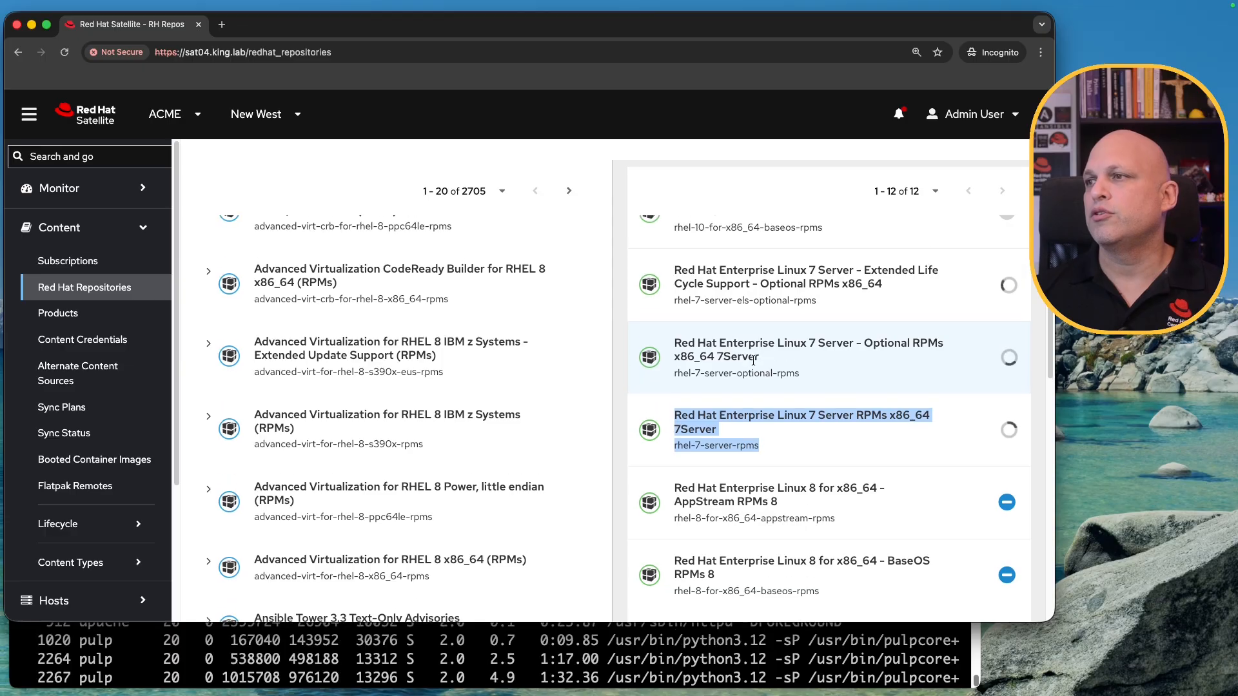
scroll(806, 350, "up", 2)
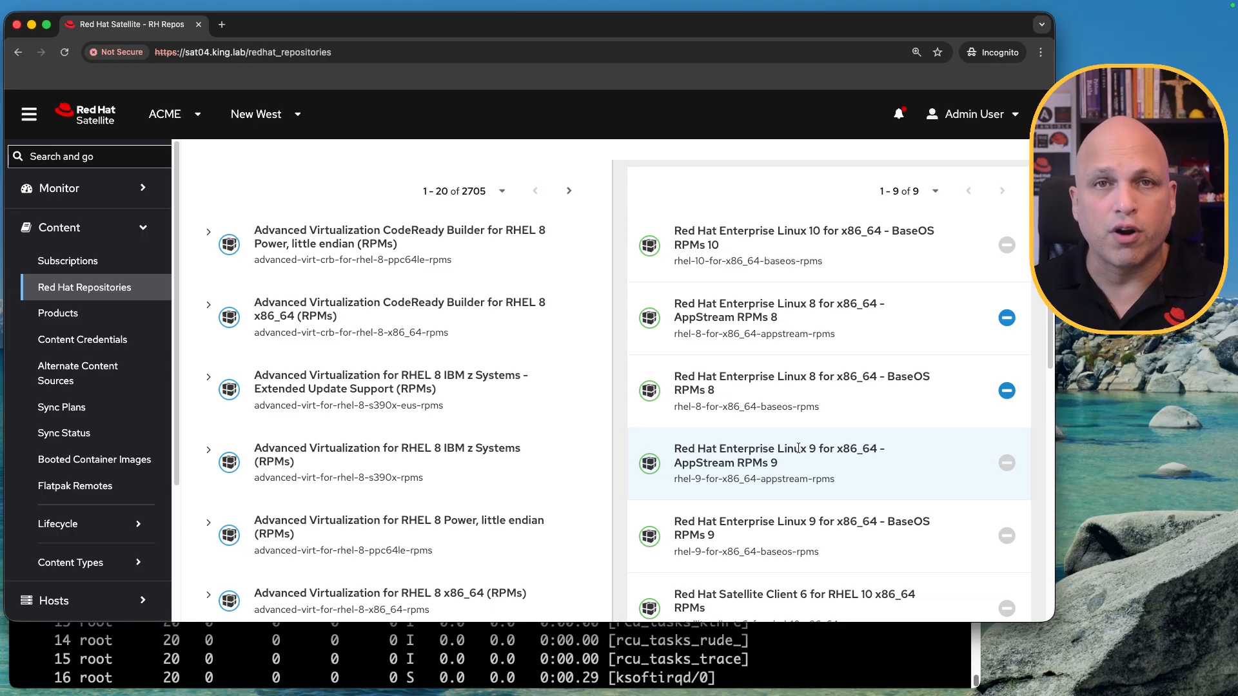
scroll(530, 334, "up", 5)
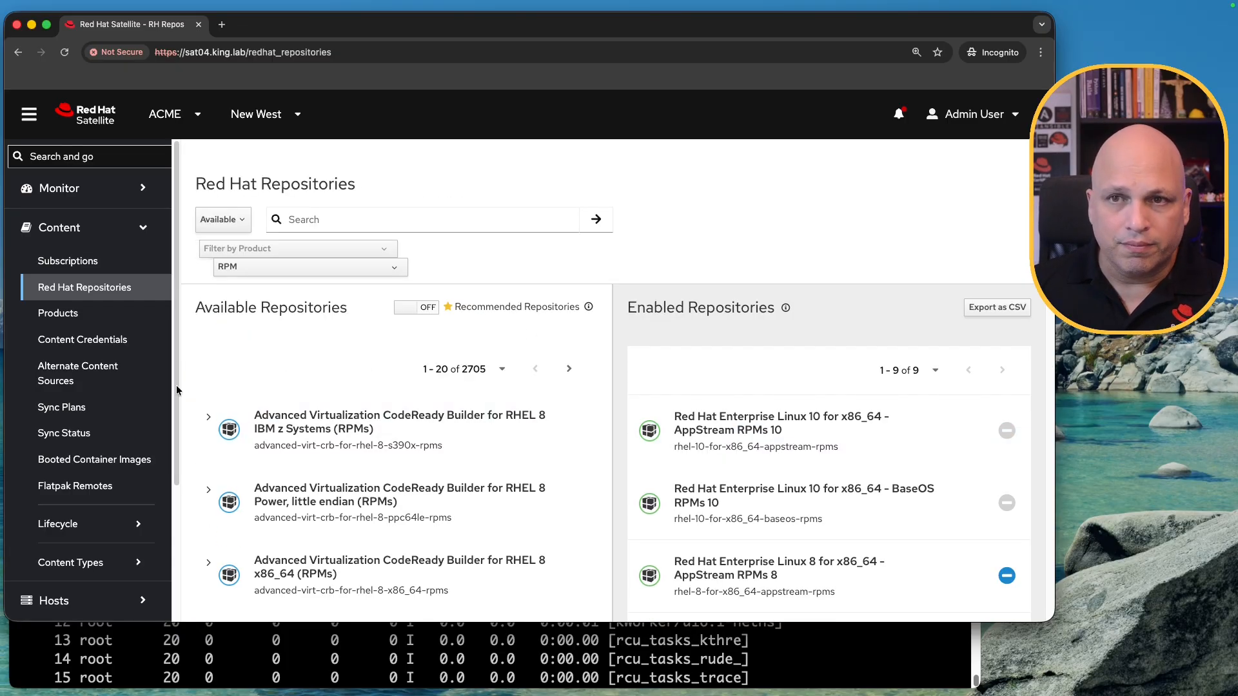
Step: Return to the content views list and review the remaining RHEL 9, RHEL 10, composite and rolling content views
left_click(114, 526)
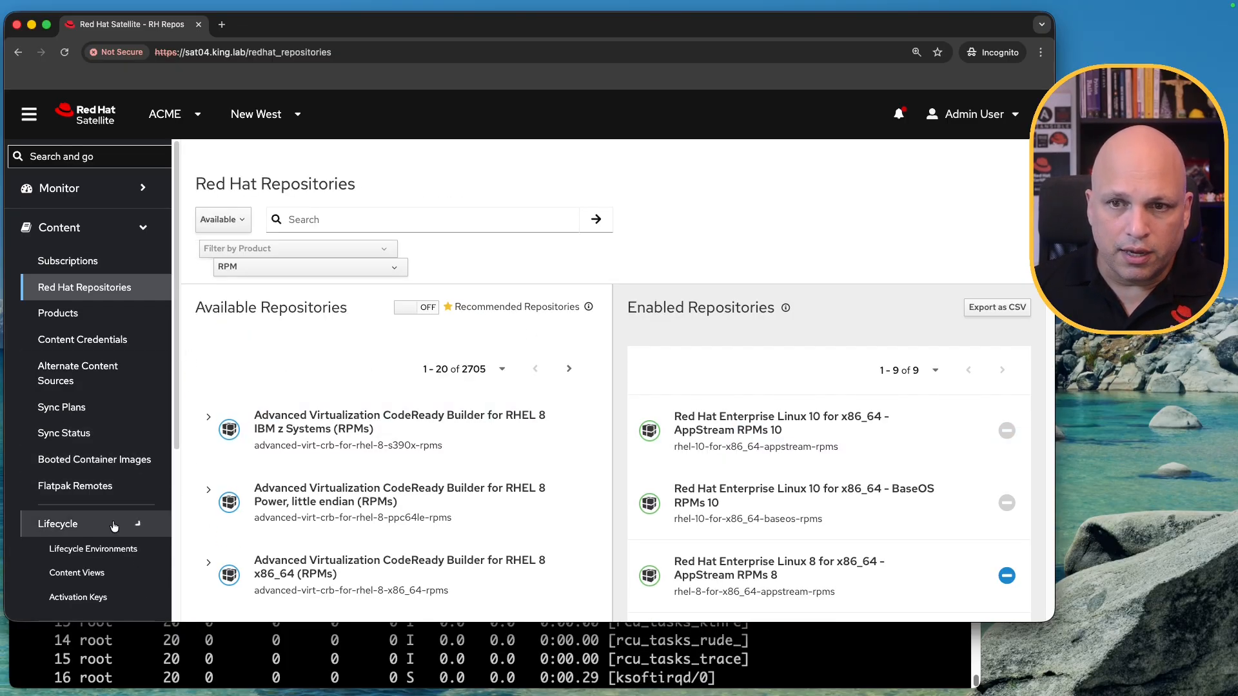
left_click(97, 573)
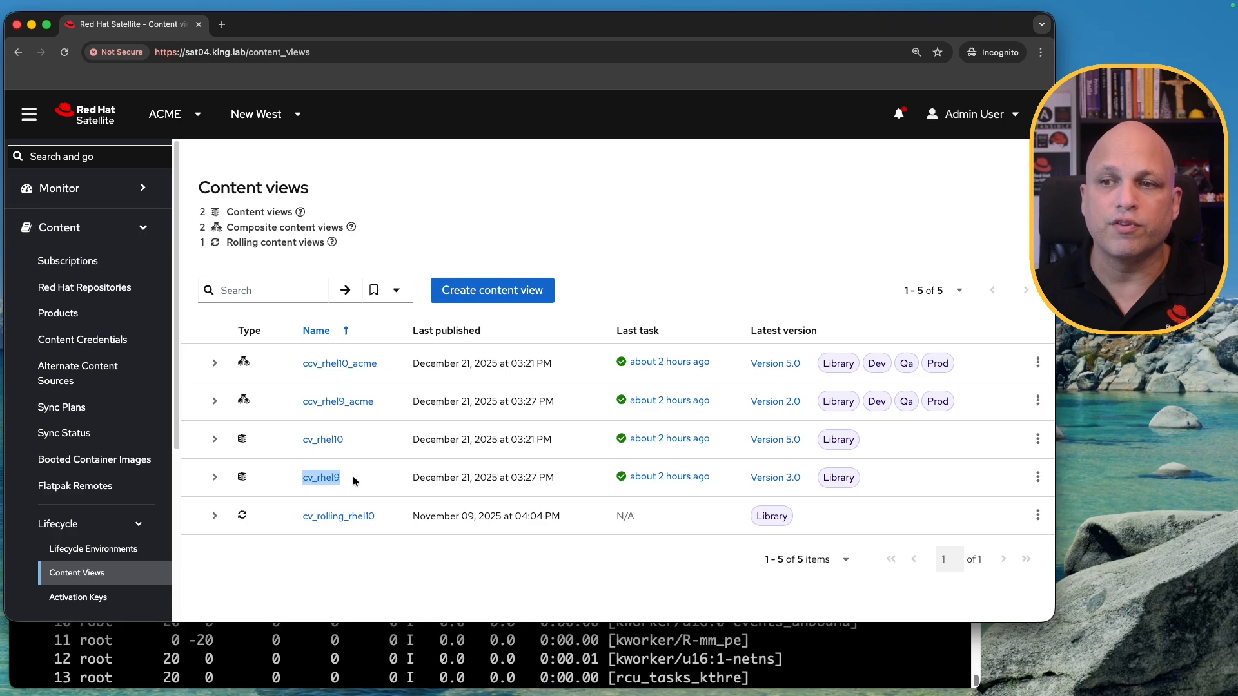
double_click(349, 442)
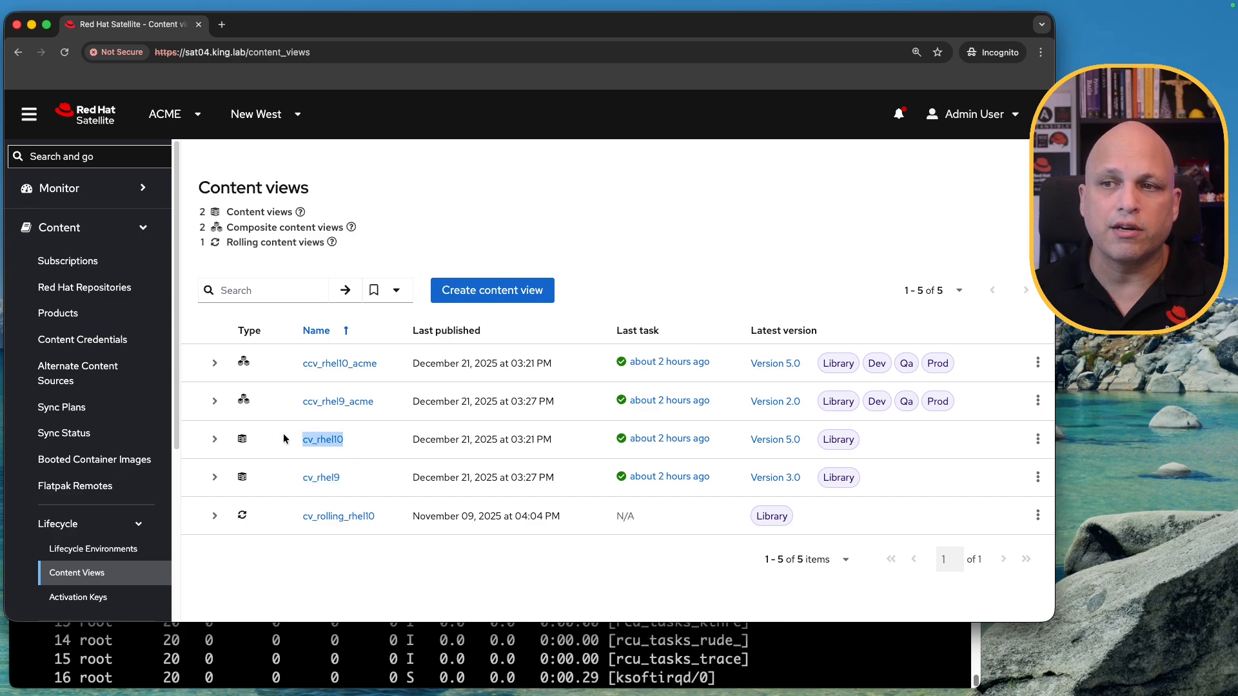
double_click(385, 404)
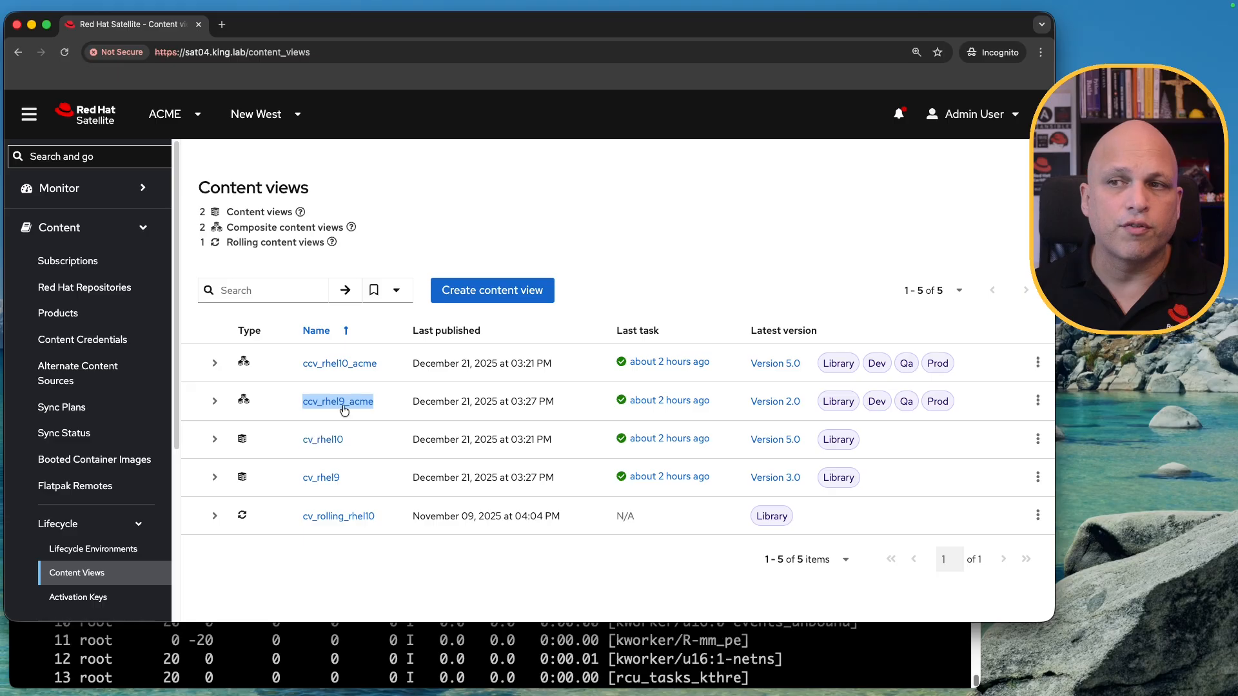
left_click_drag(380, 365, 284, 365)
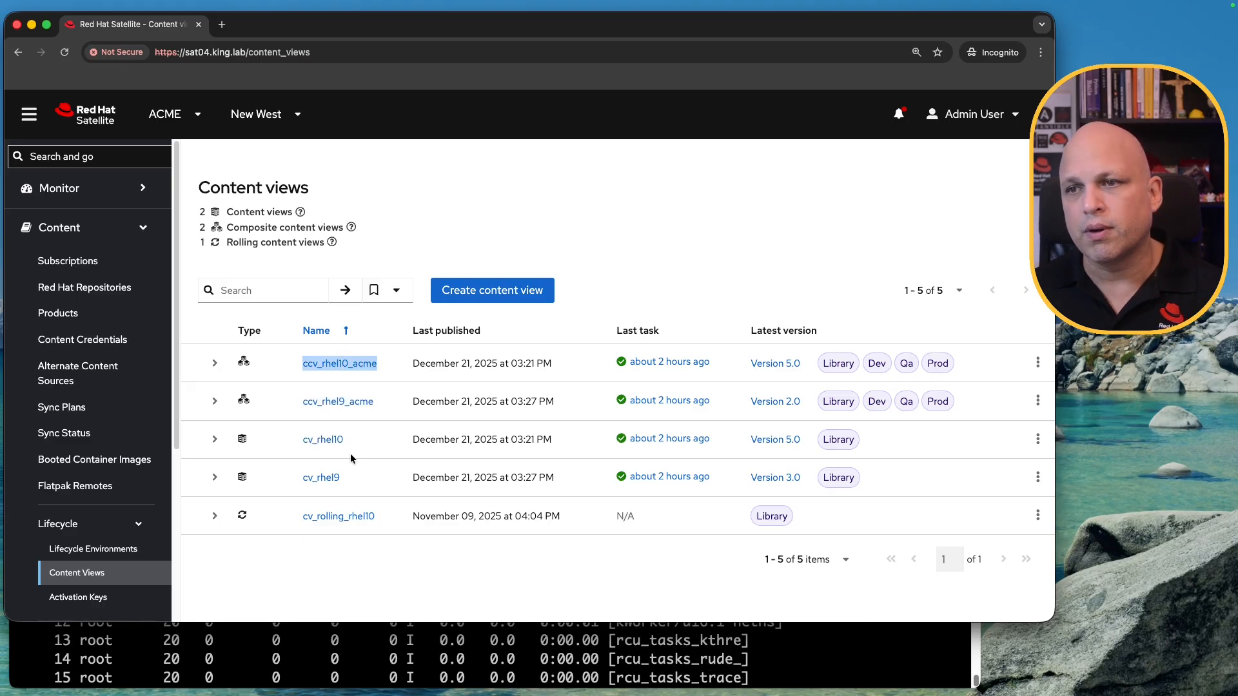
left_click_drag(388, 516, 298, 516)
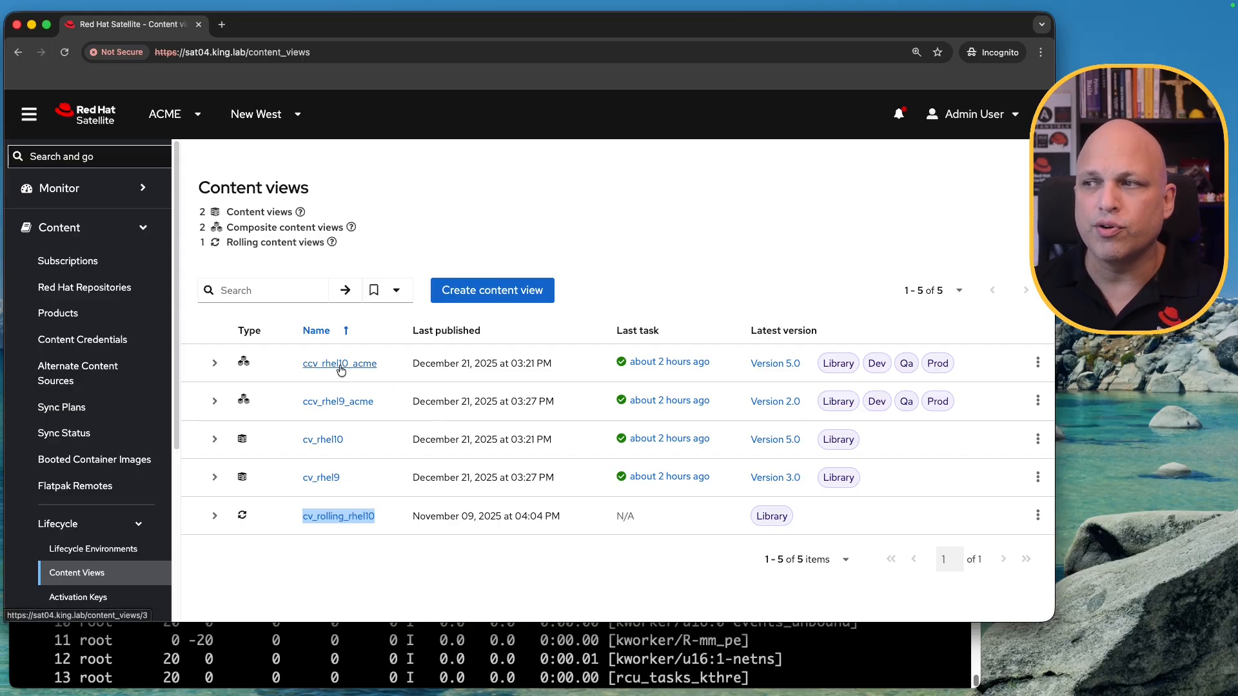
Step: Examine the components of ccv_rhel10_acme Version 5.0 and open its component content view cv_rhel10 in a new browser tab
left_click(340, 365)
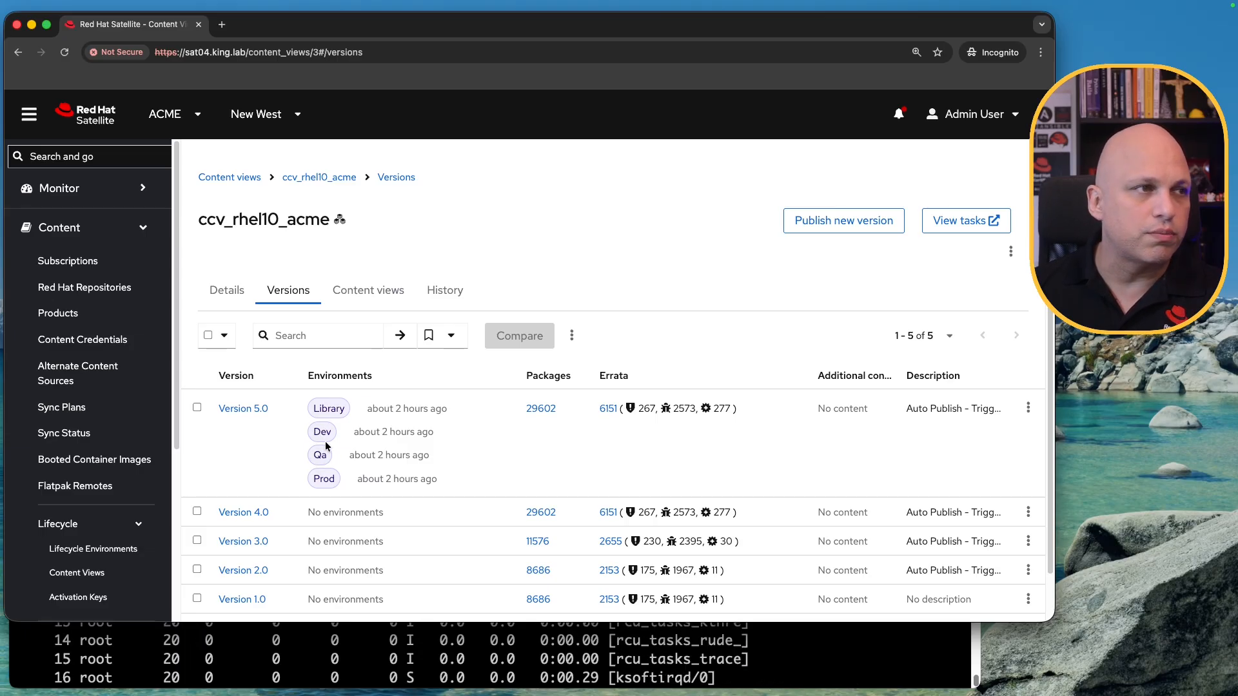
left_click(243, 411)
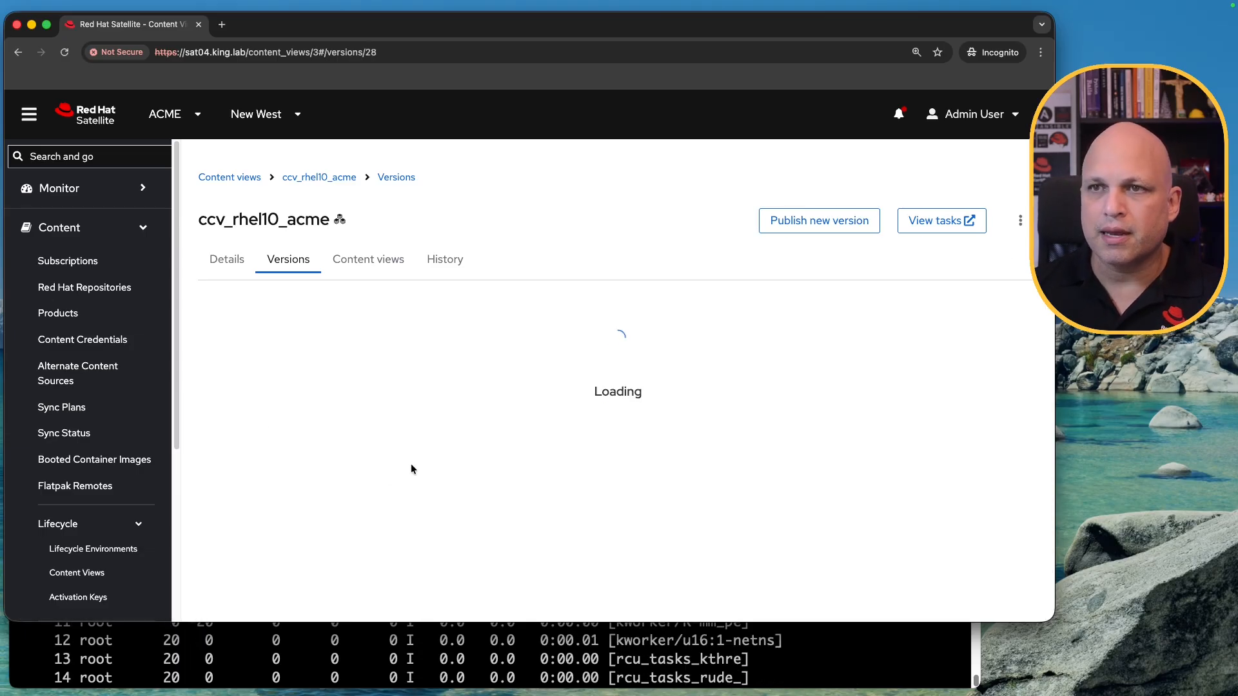
scroll(473, 395, "down", 1)
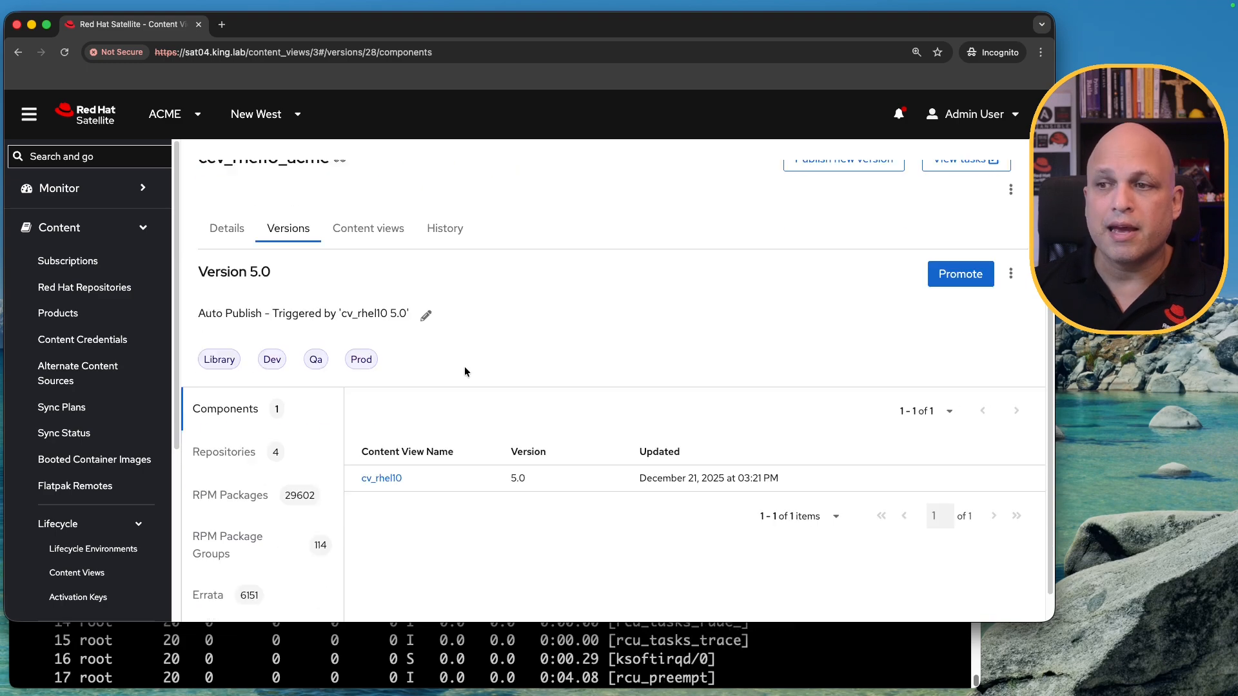
left_click(385, 479, "super")
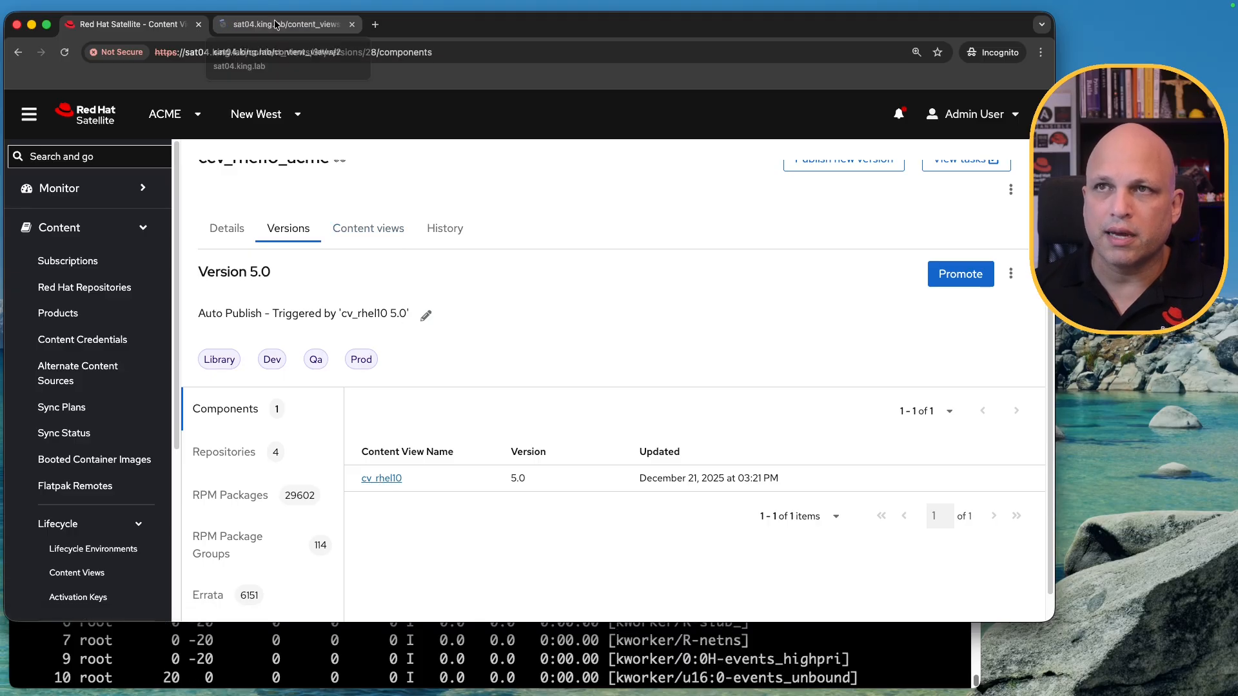
Step: Open Version 5.0 of cv_rhel10 in its separate browser tab and examine the repositories it contains, including epel10
left_click(276, 25)
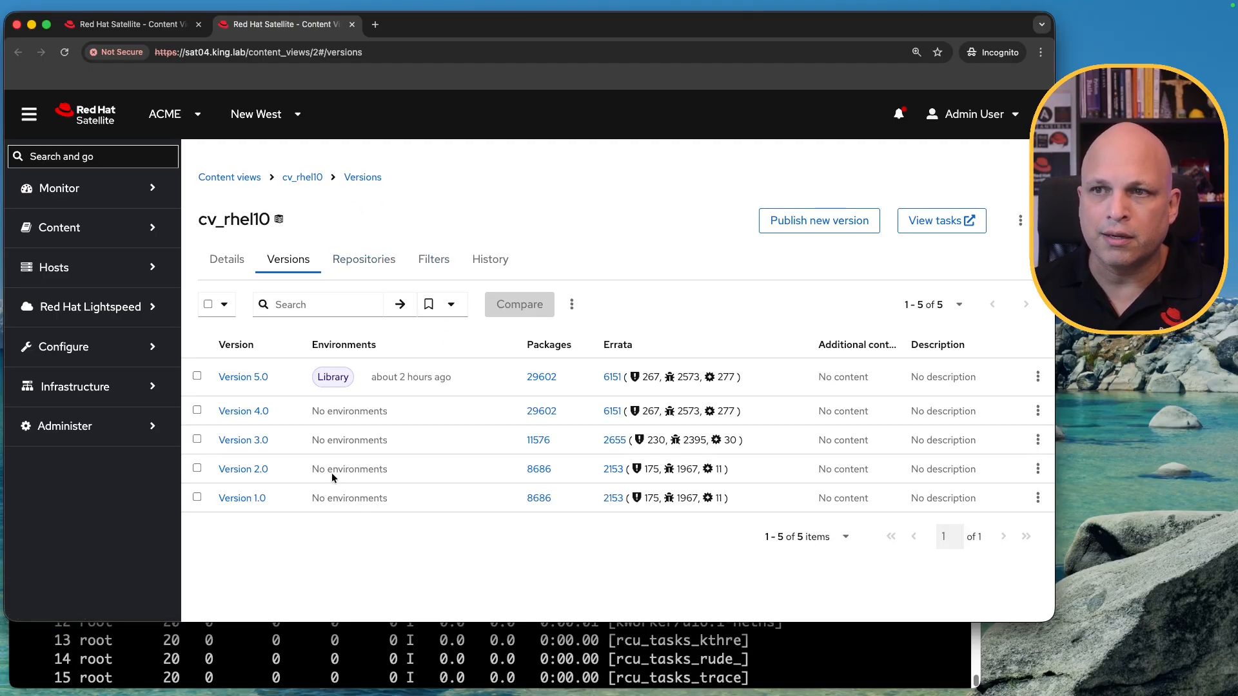
left_click(240, 378)
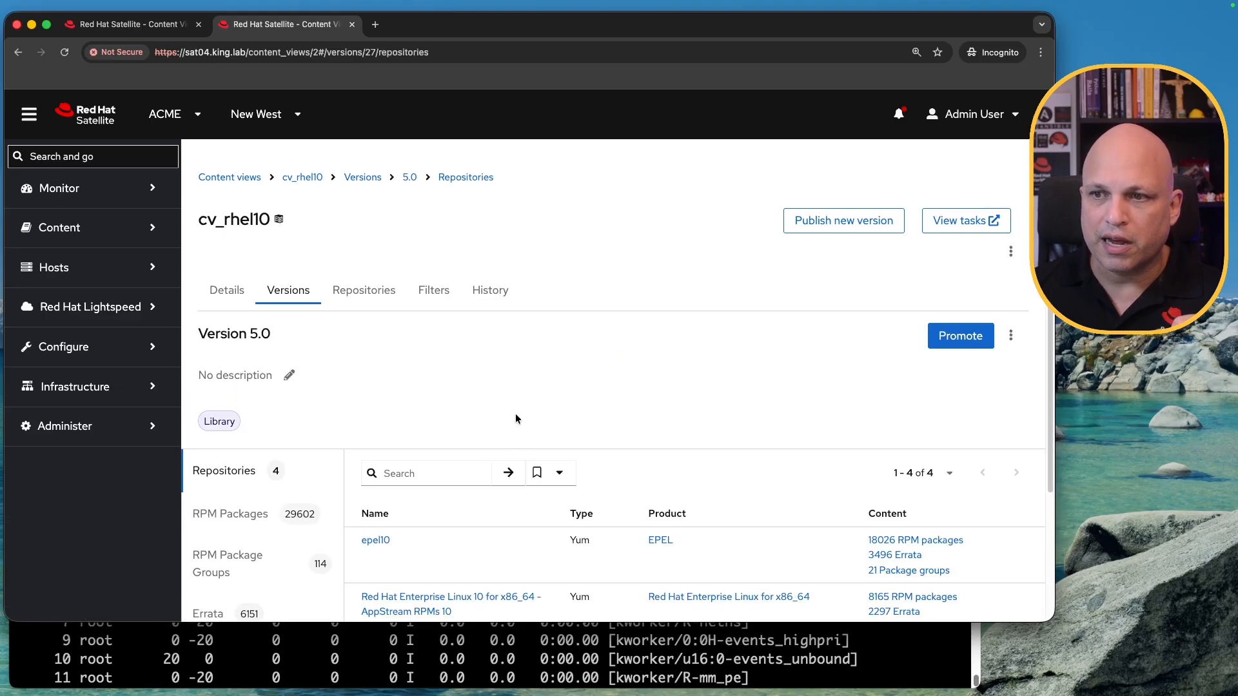
scroll(516, 416, "down", 3)
left_click_drag(409, 363, 353, 362)
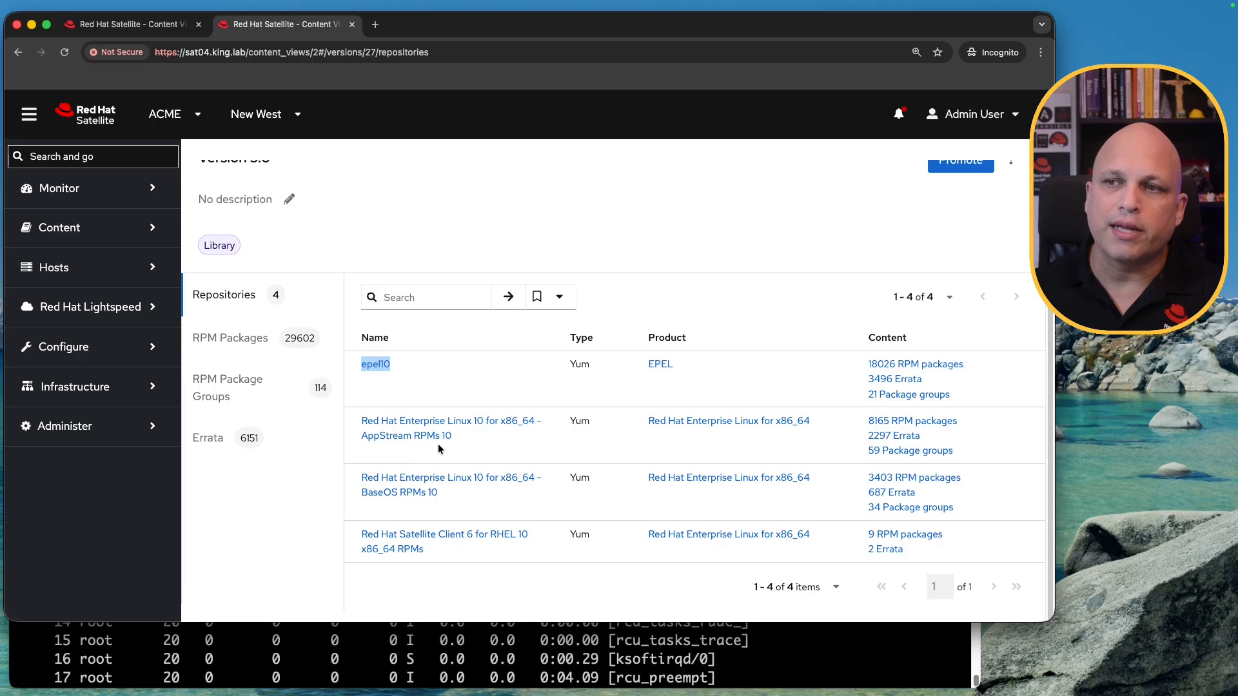
scroll(459, 322, "up", 3)
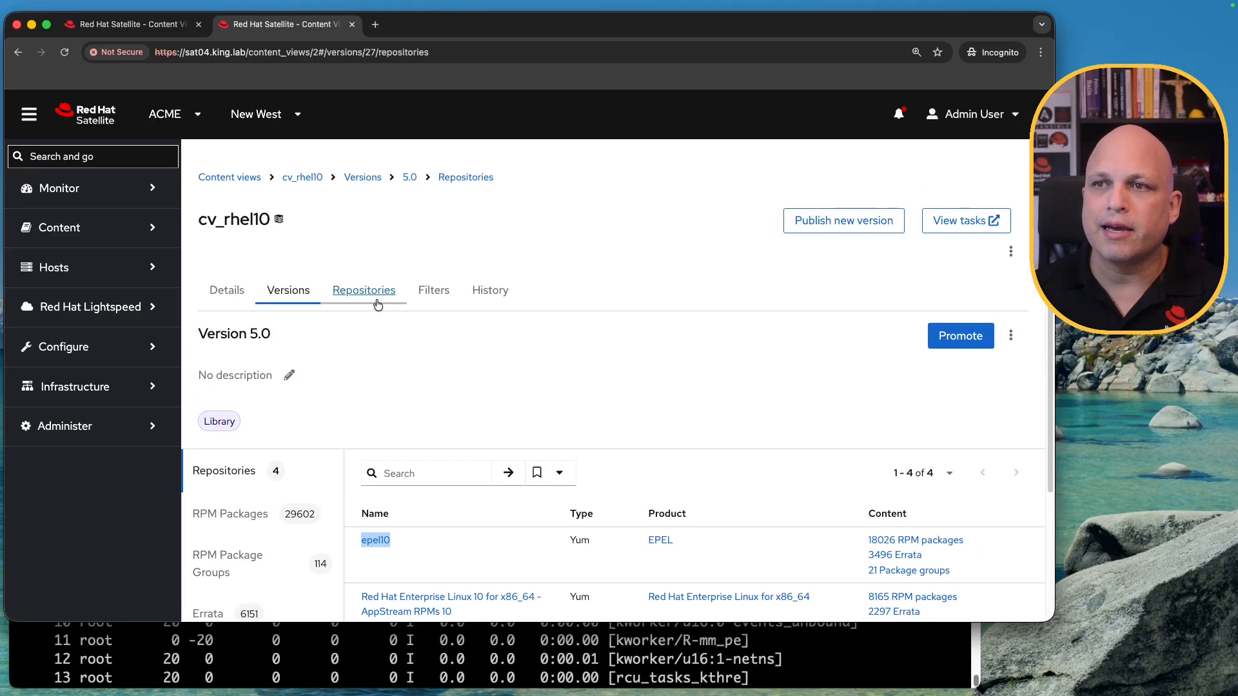
Step: View the repositories assigned to the cv_rhel10 content view and check the actions available for epel10
left_click(375, 297)
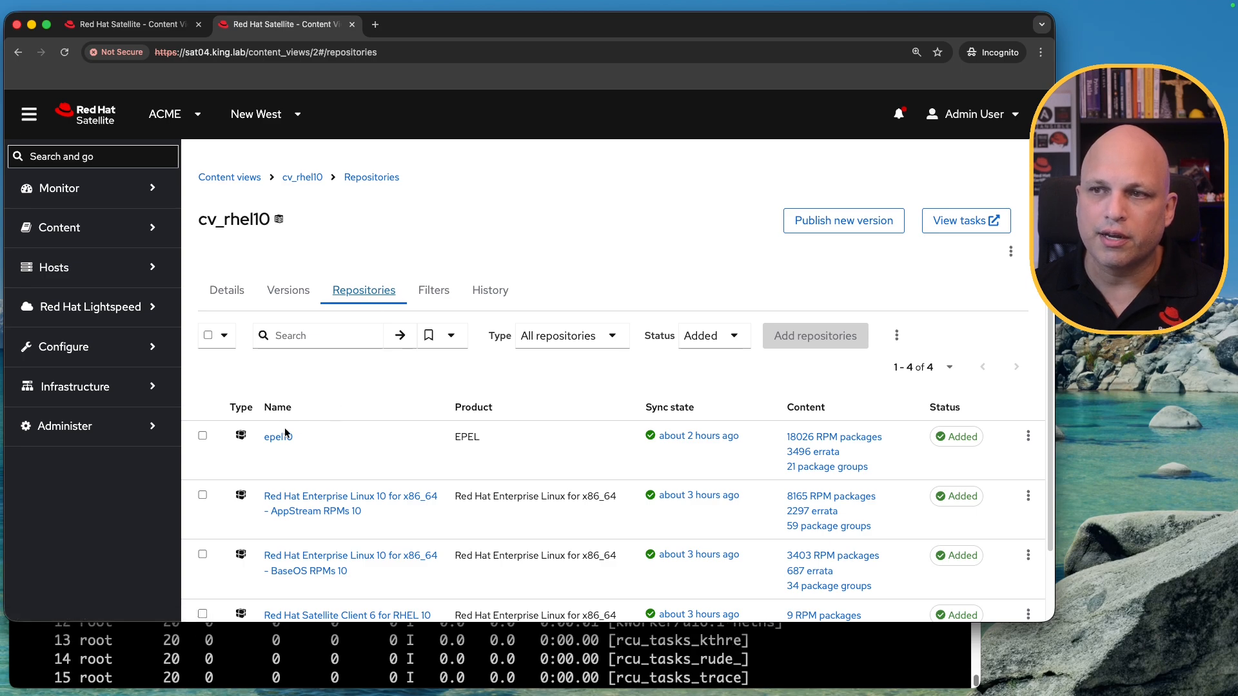
left_click(1028, 436)
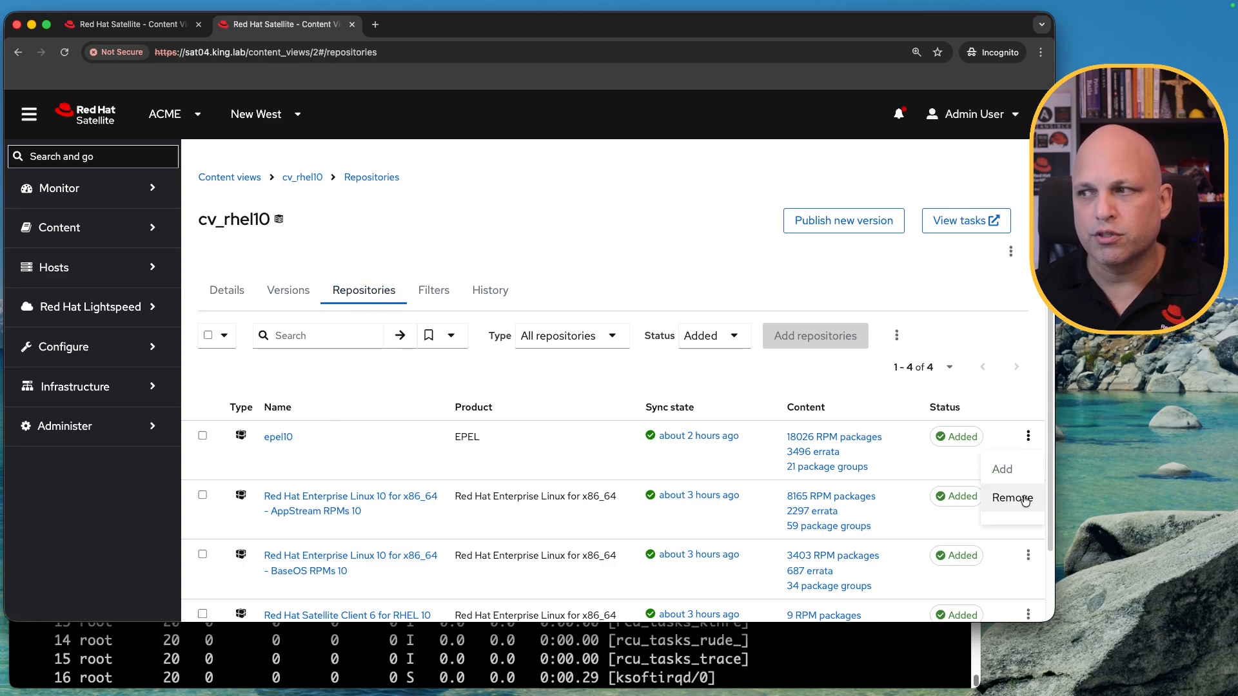
left_click(531, 198)
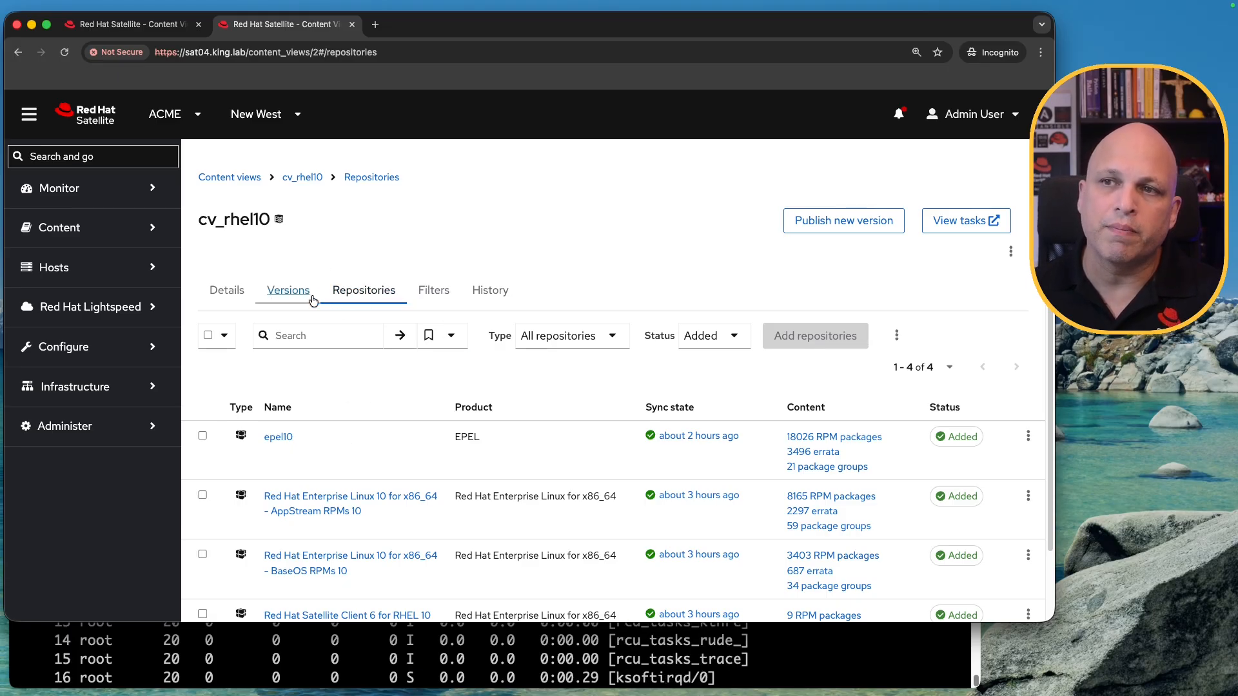
Step: Return to Version 5.0 of cv_rhel10 and examine its repository list, especially Red Hat Satellite Client 6 for RHEL 10 and epel10
left_click(306, 179)
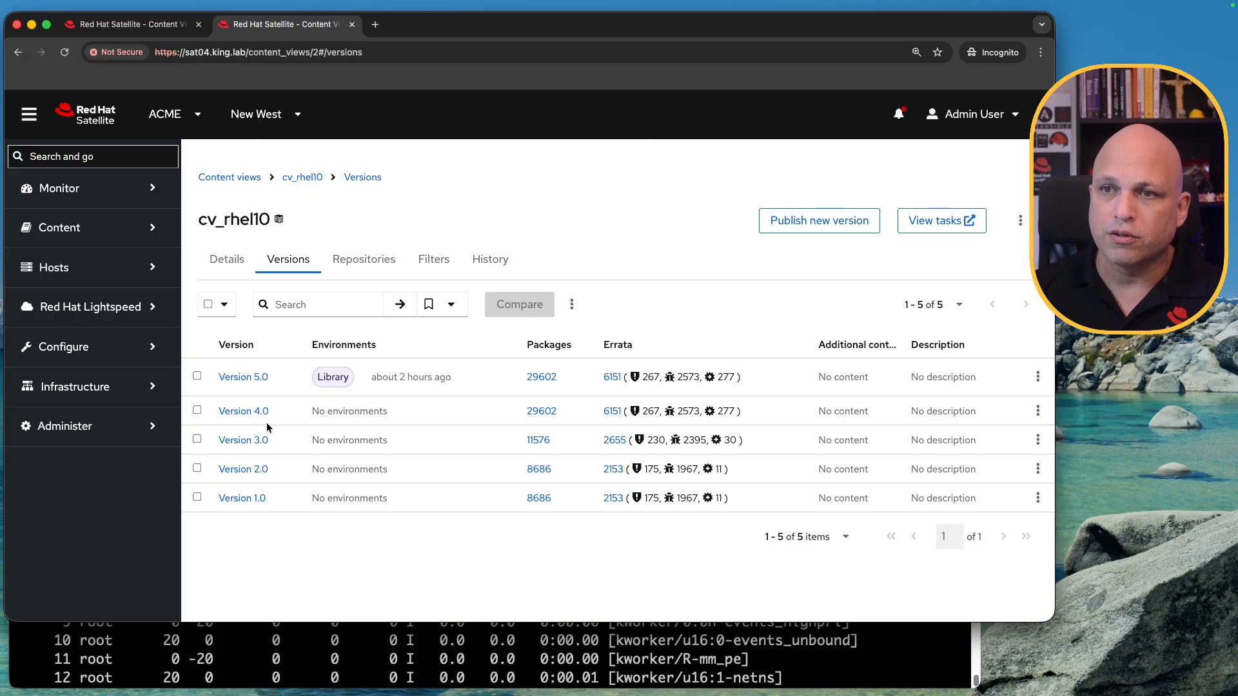
left_click(251, 383)
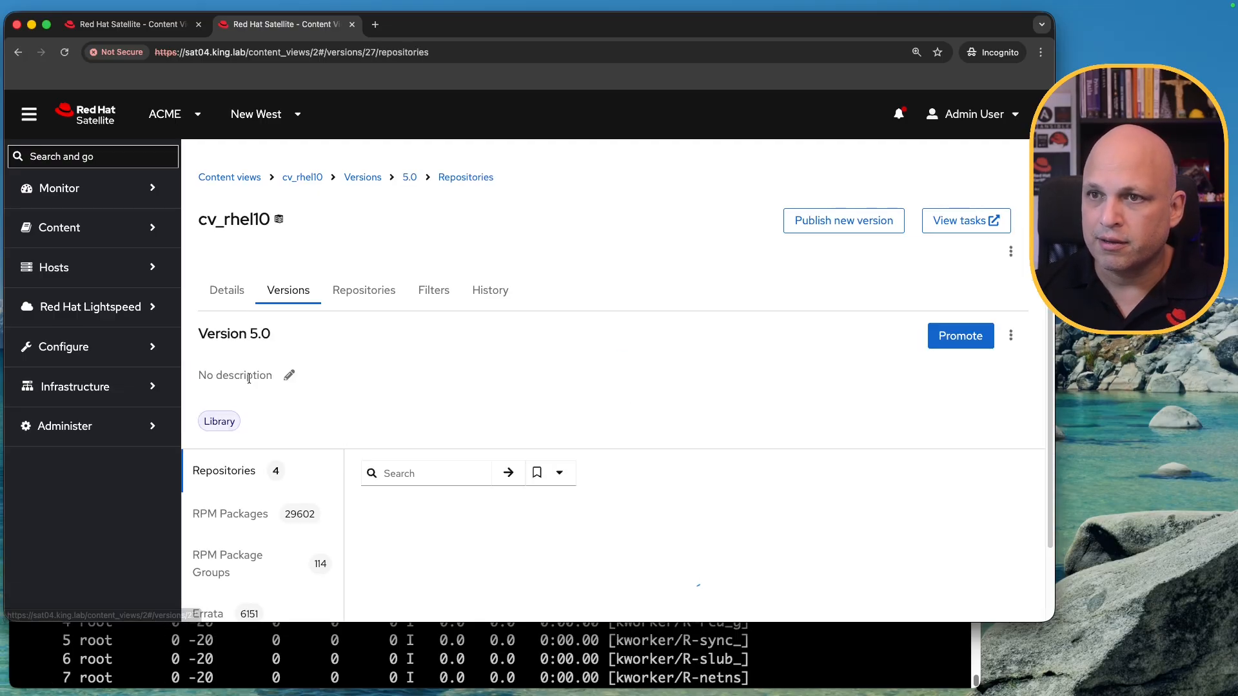
scroll(584, 400, "down", 3)
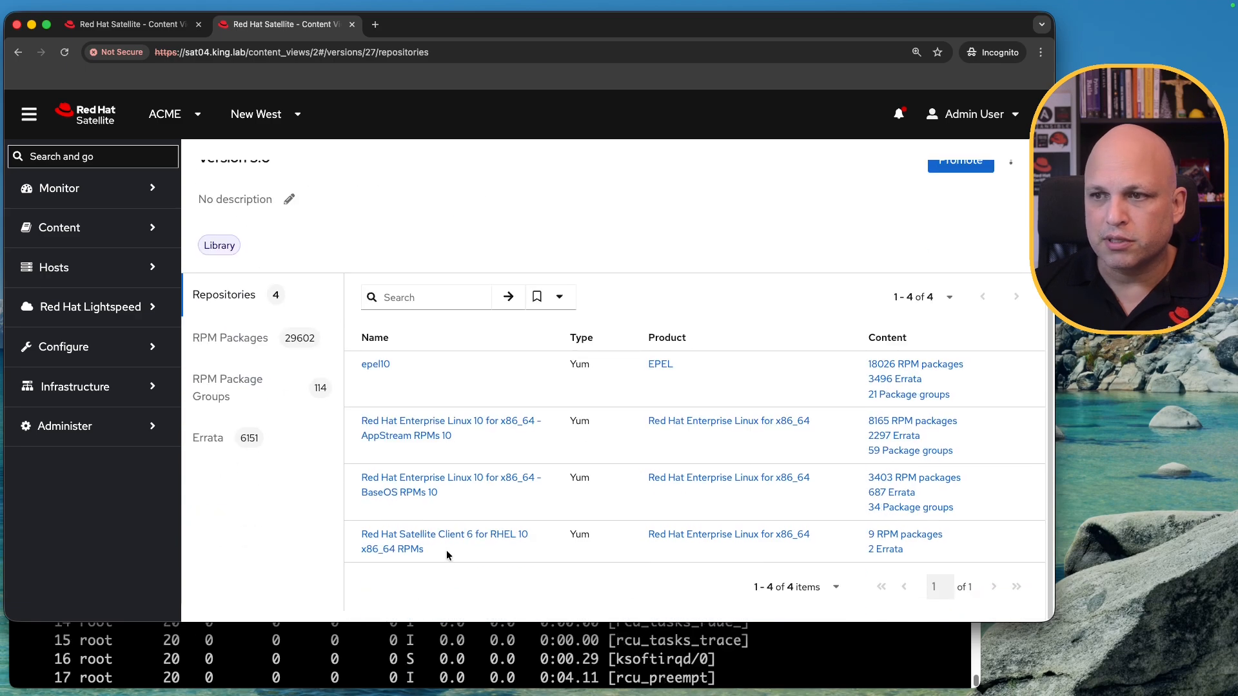
left_click_drag(450, 551, 361, 535)
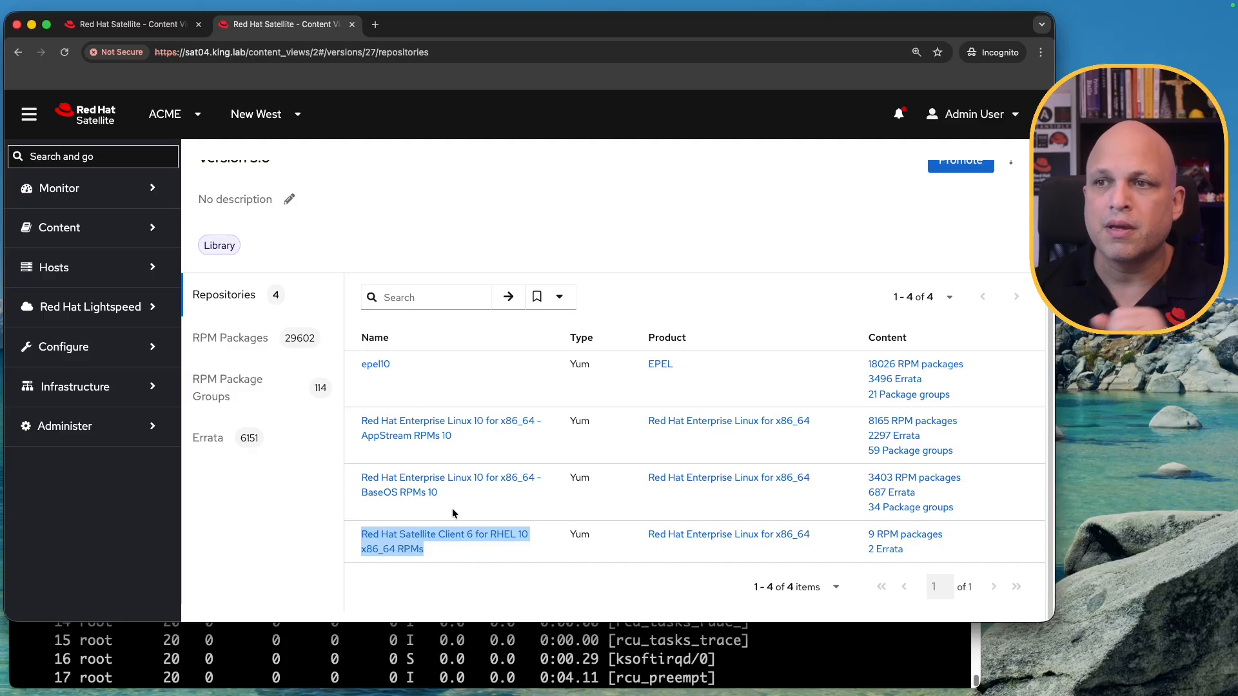
left_click(426, 373)
double_click(395, 364)
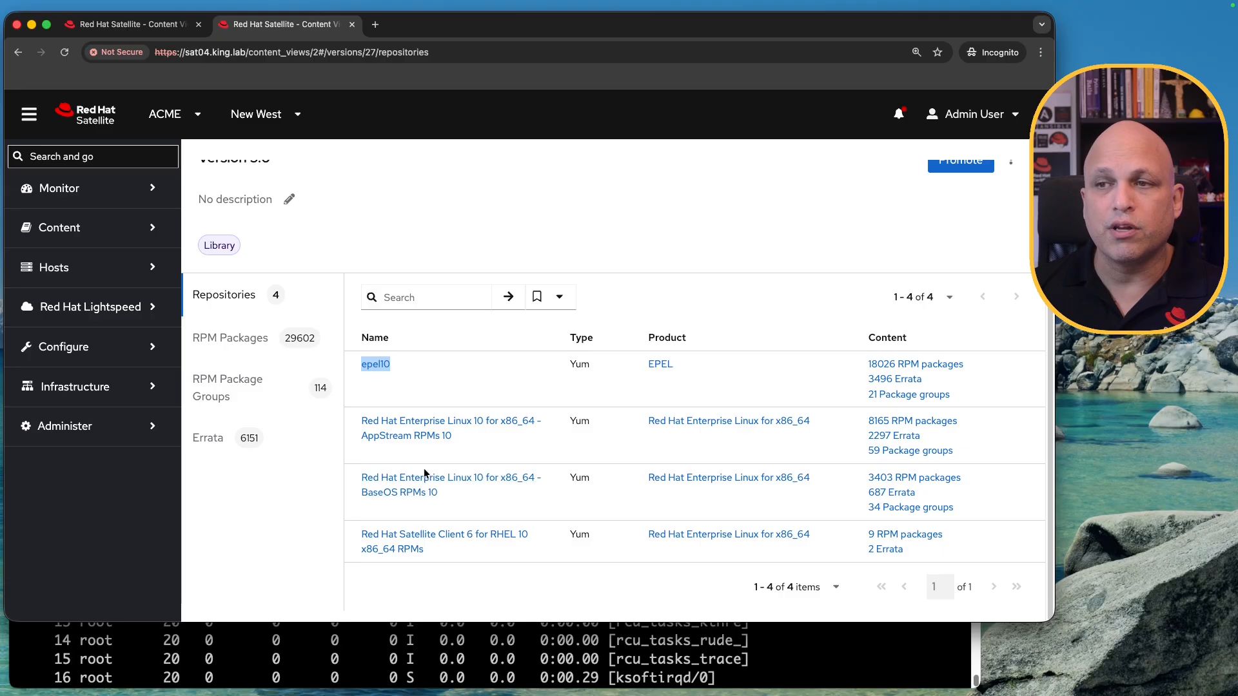
left_click(503, 578)
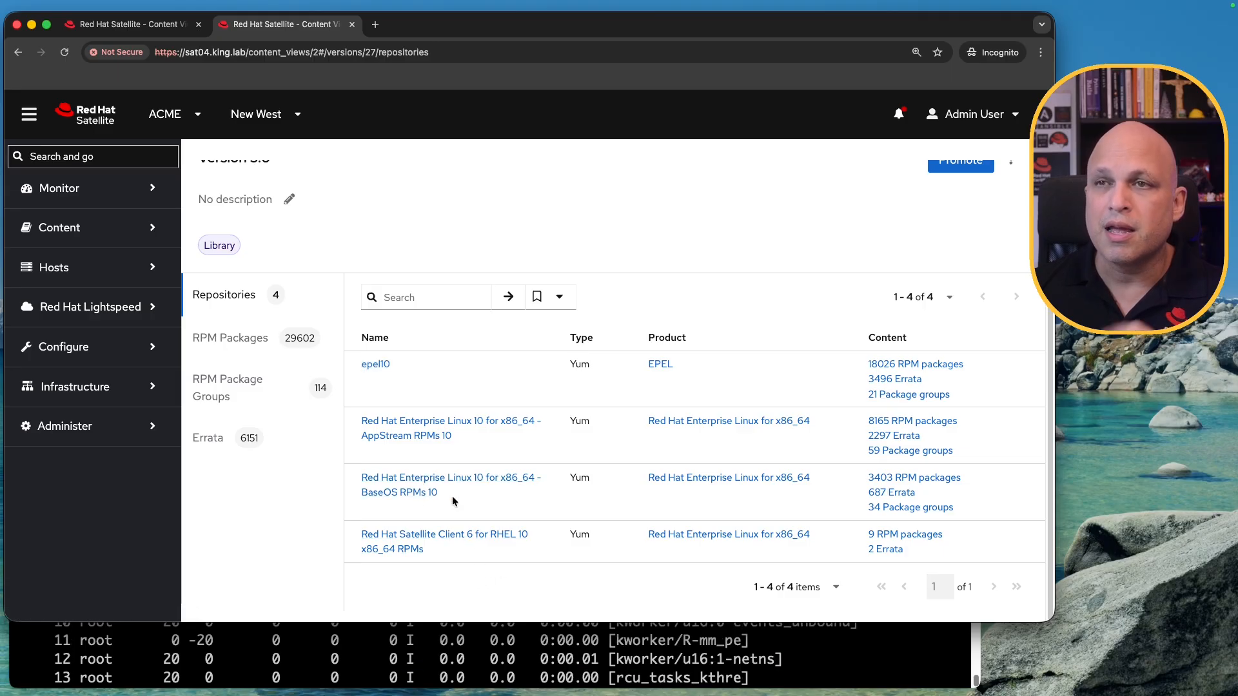
left_click_drag(401, 359, 361, 365)
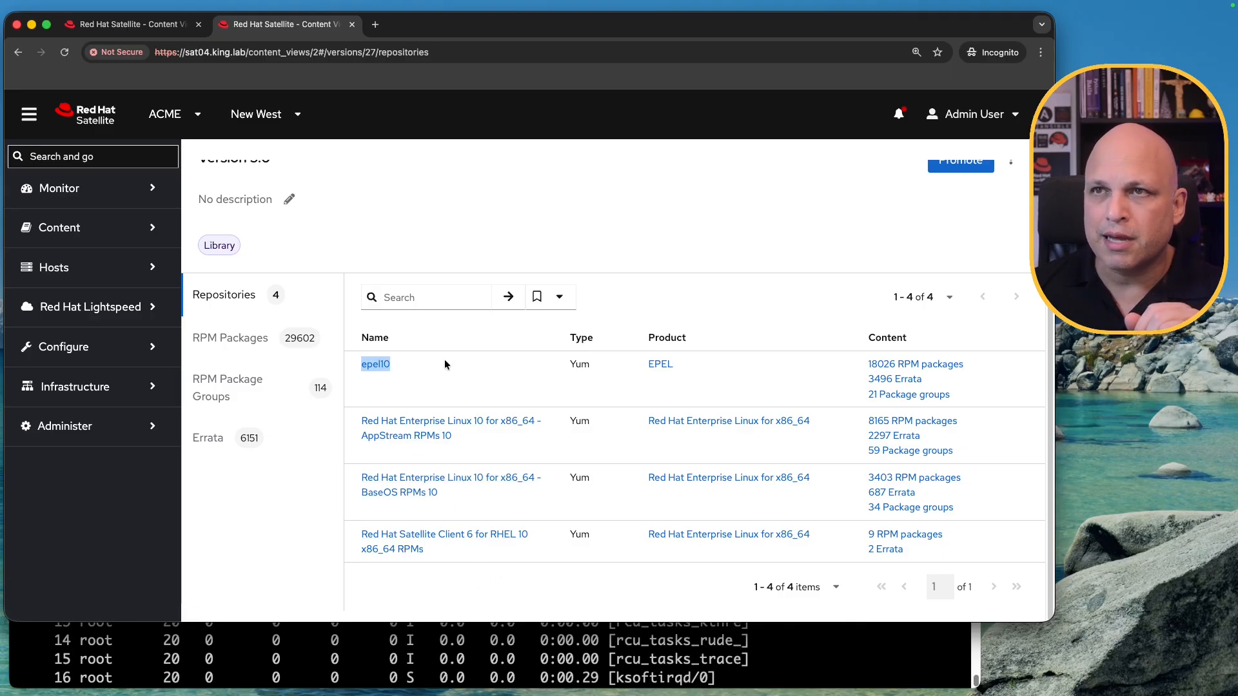
Step: Open Satellite in a new browser tab and display the repositories of the EPEL product
left_click(92, 111, "super")
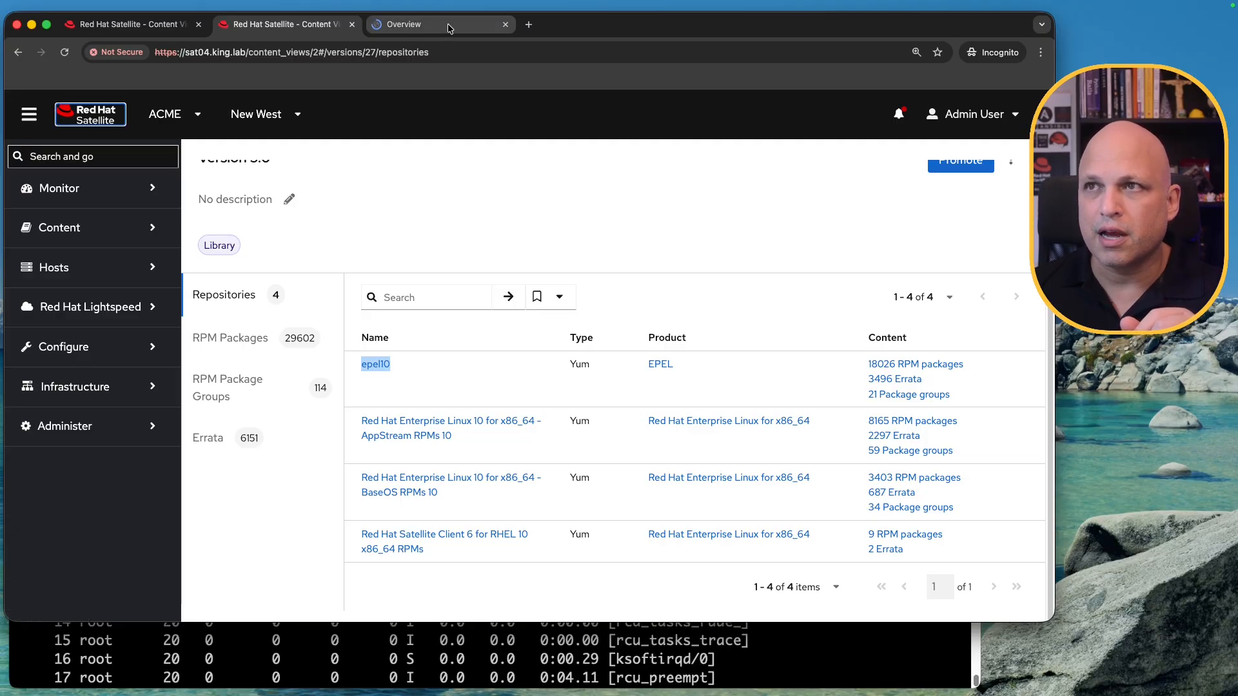
left_click(448, 23)
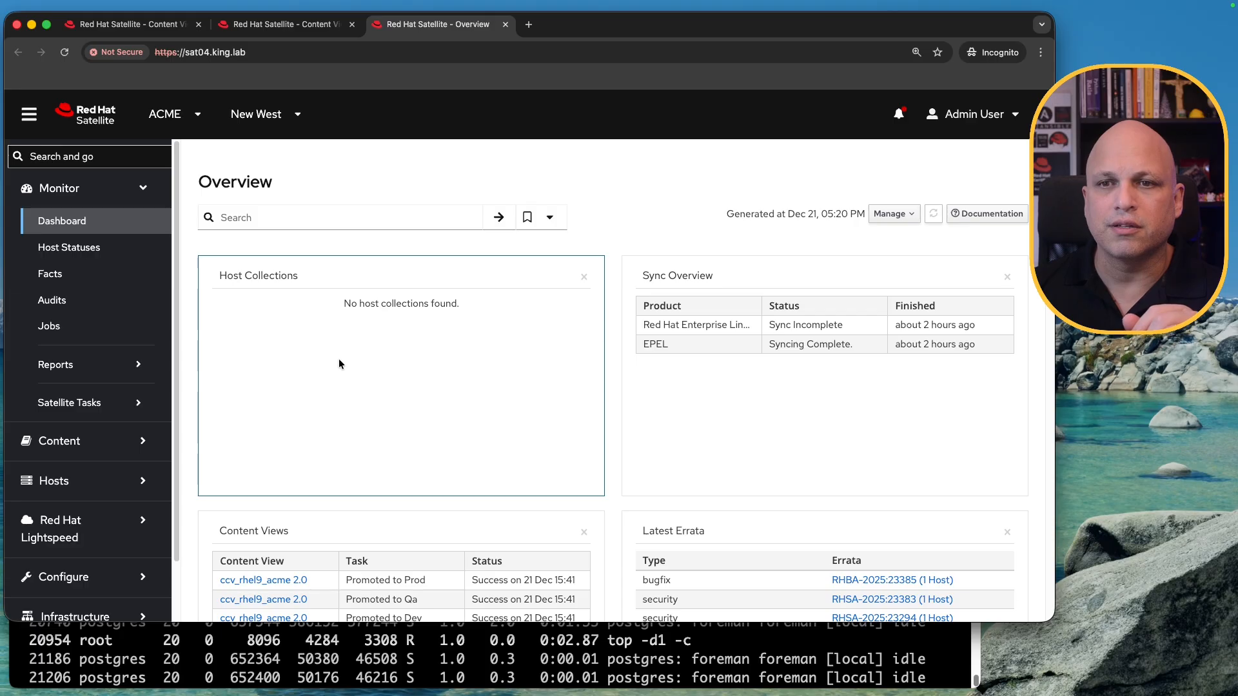
left_click(92, 438)
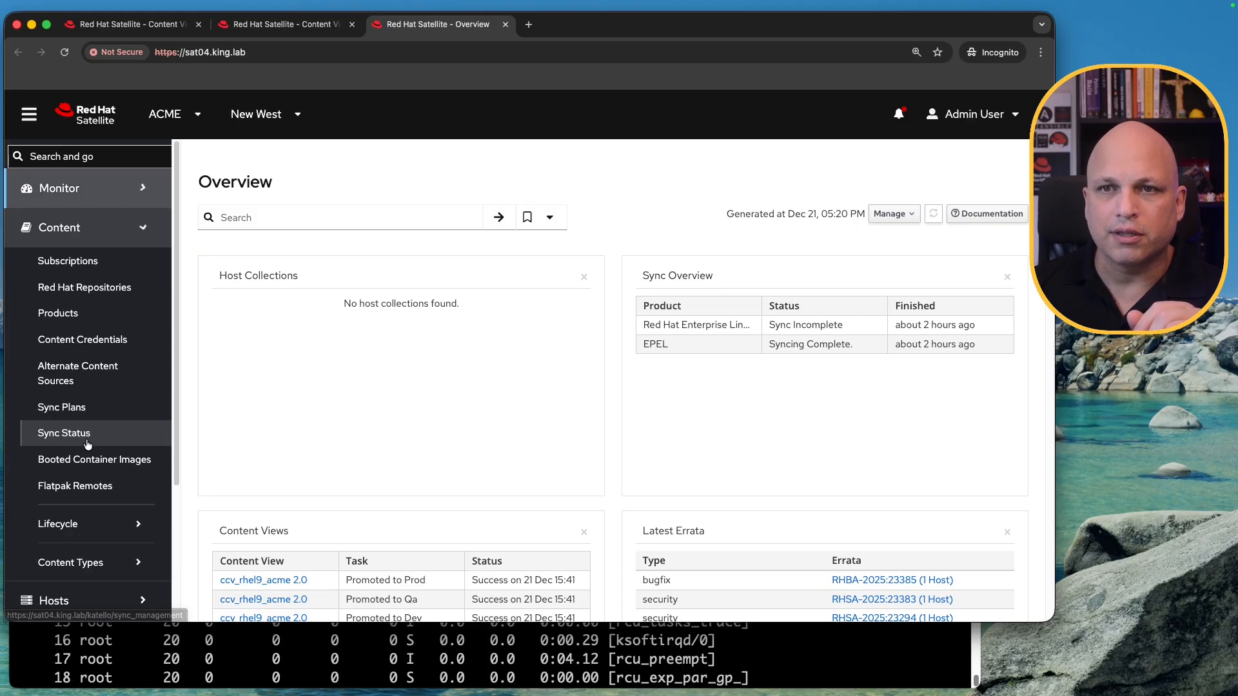
left_click(95, 313)
left_click(237, 300)
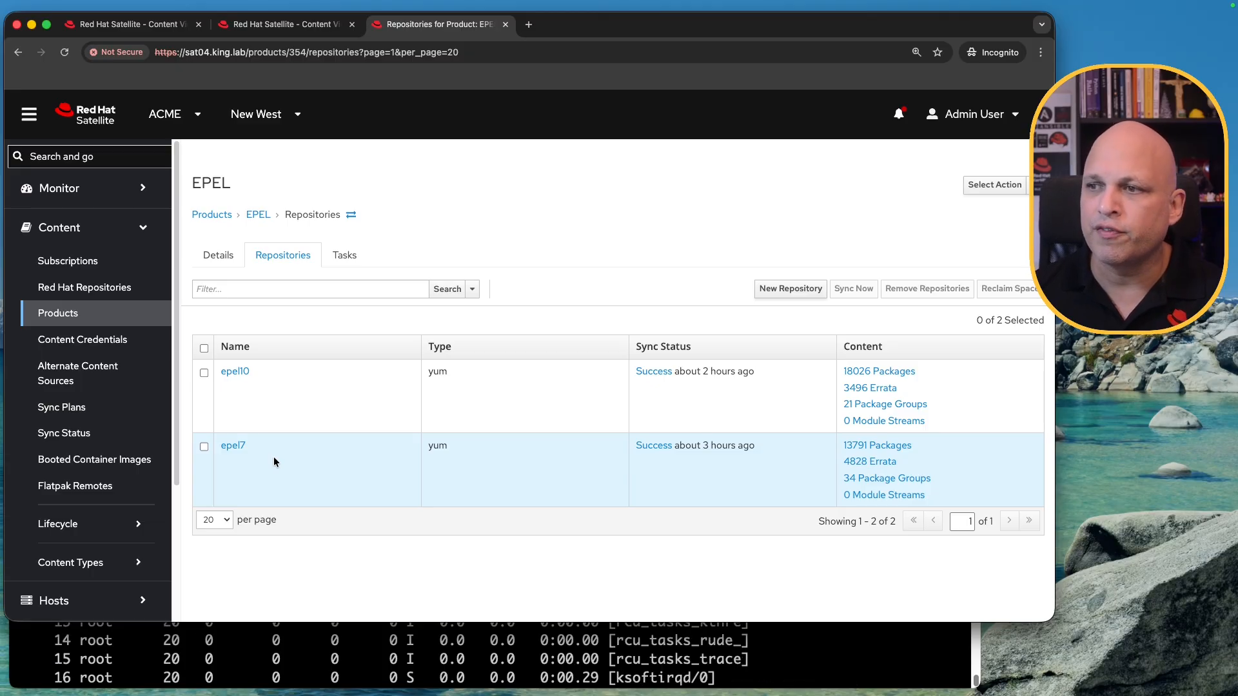
Step: Remove the epel7 repository from the EPEL product and reopen the product's repository list
left_click(203, 448)
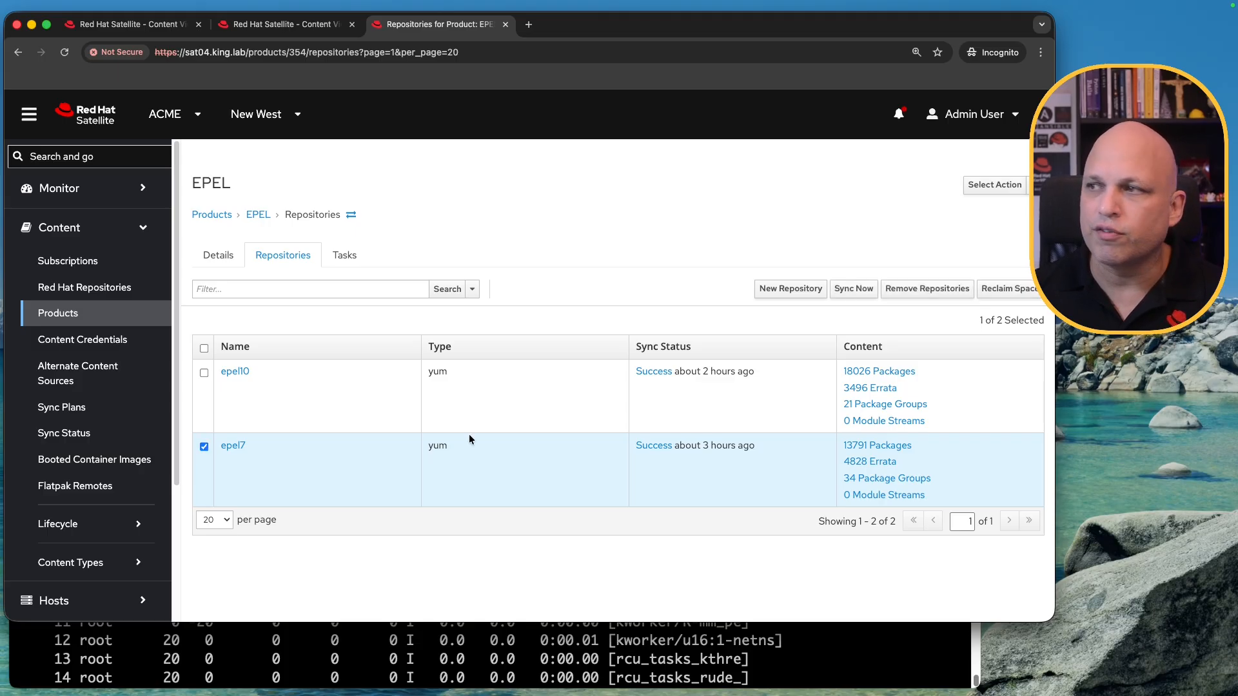
left_click(929, 288)
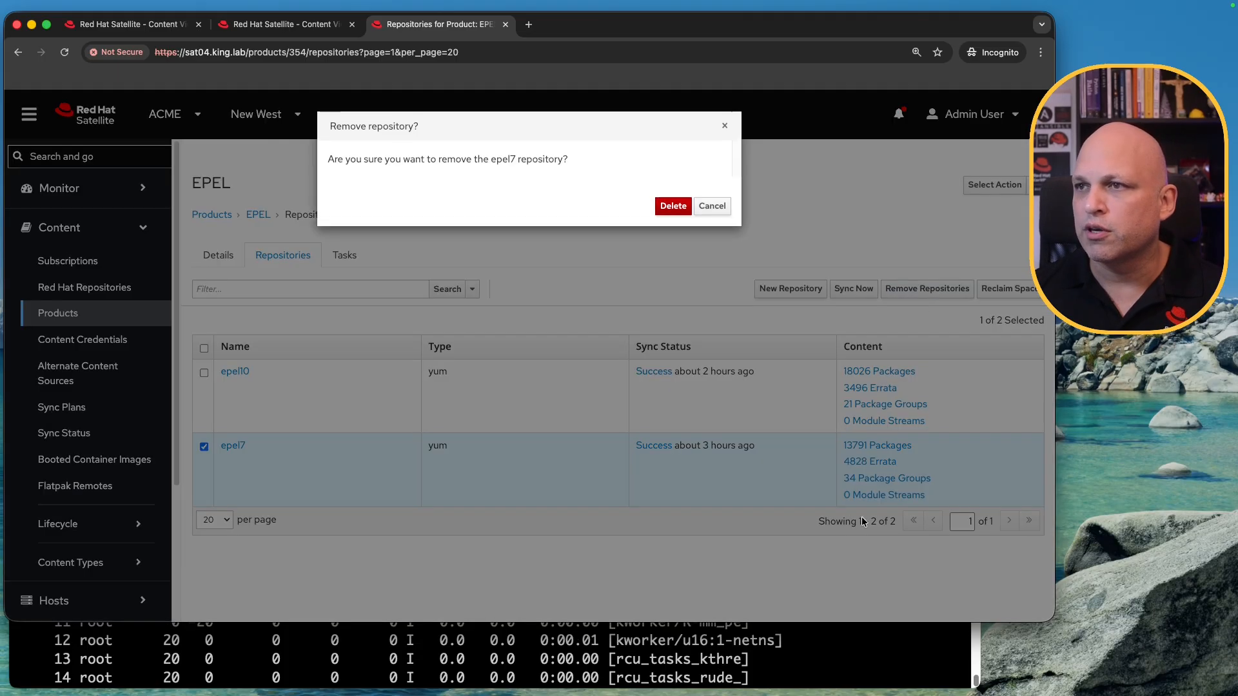
left_click(673, 205)
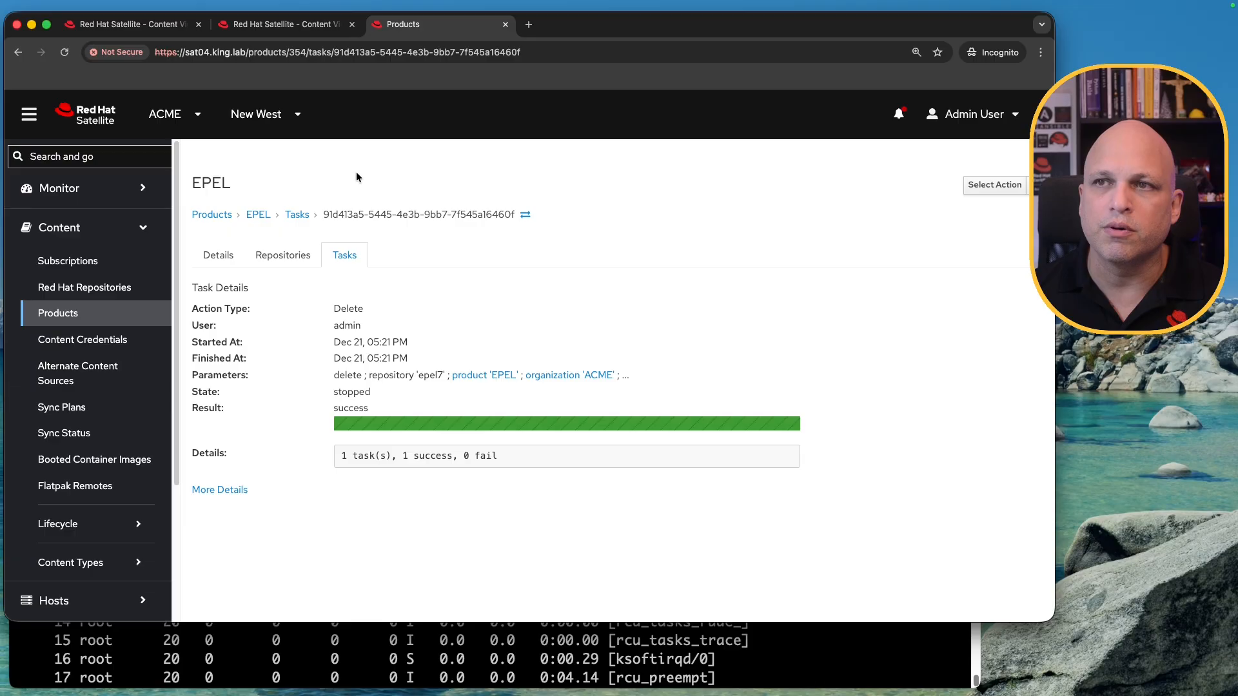
left_click(259, 219)
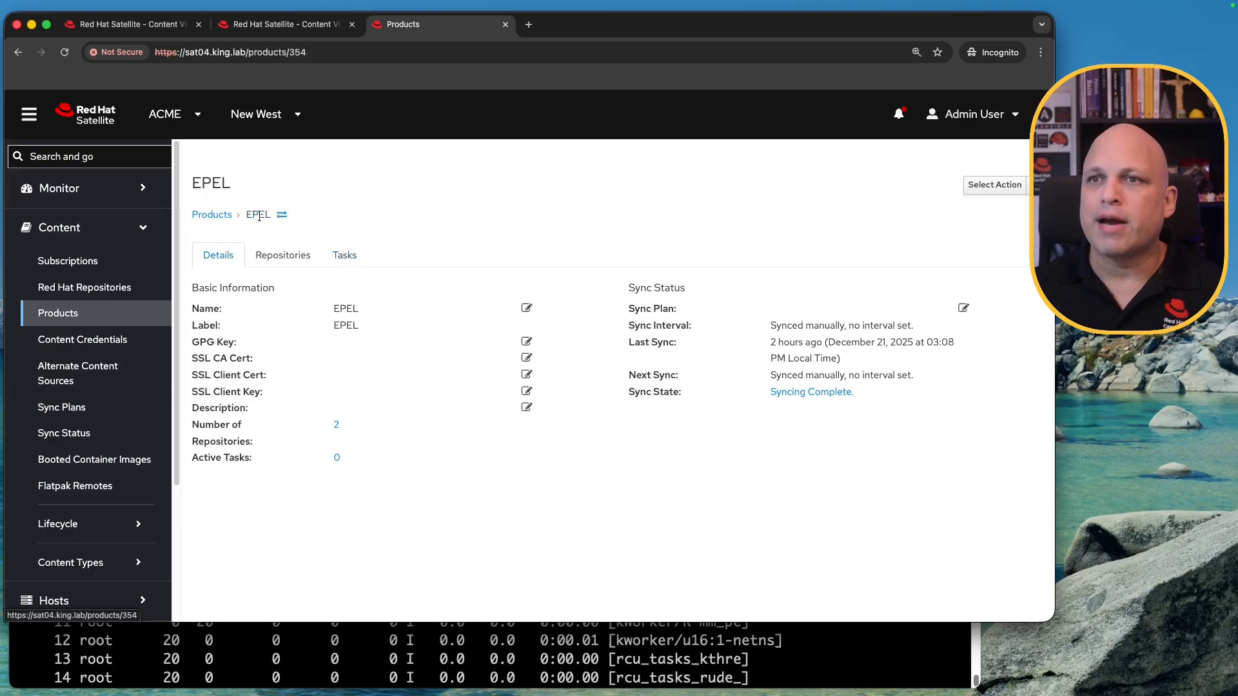
left_click(288, 255)
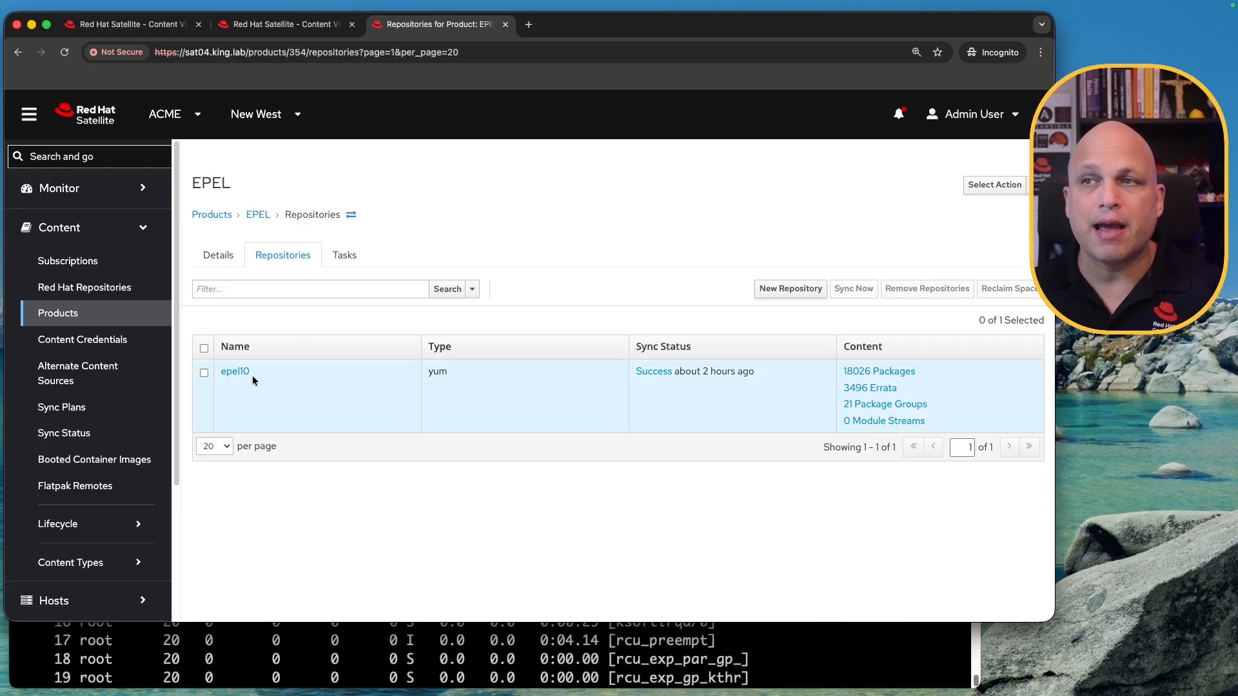
Step: Close the EPEL and cv_rhel10 browser tabs and return to the content views list
key("super+w")
left_click(516, 198)
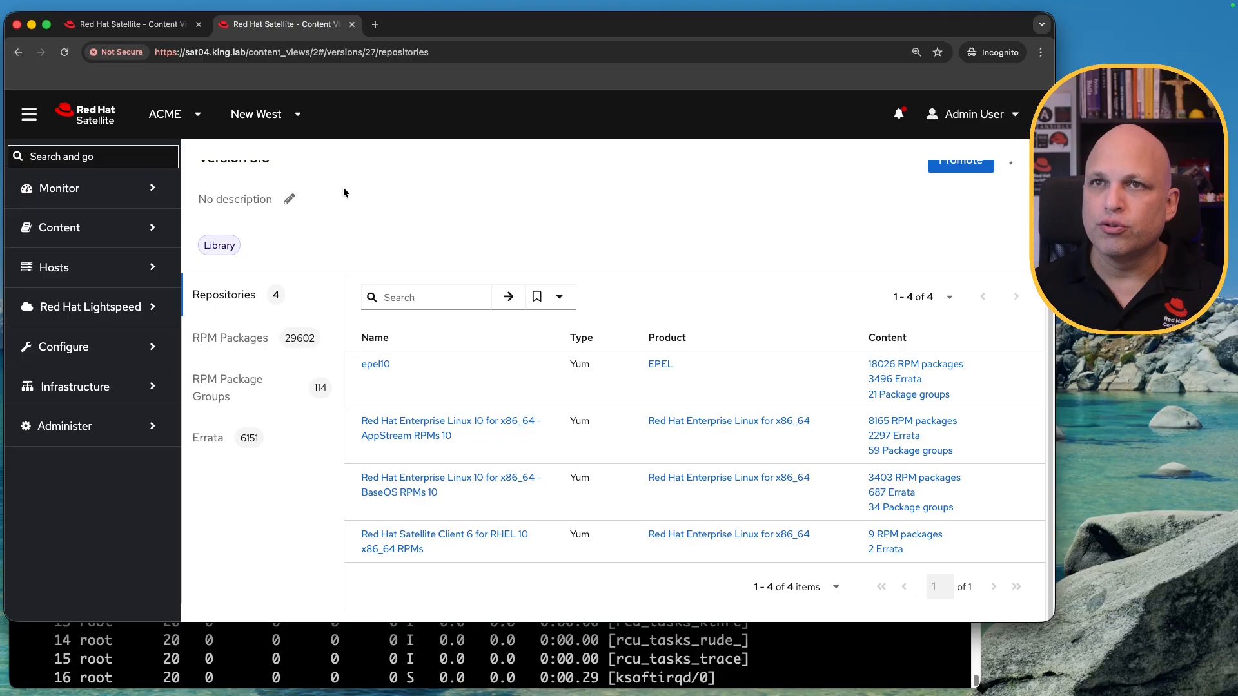
left_click(352, 25)
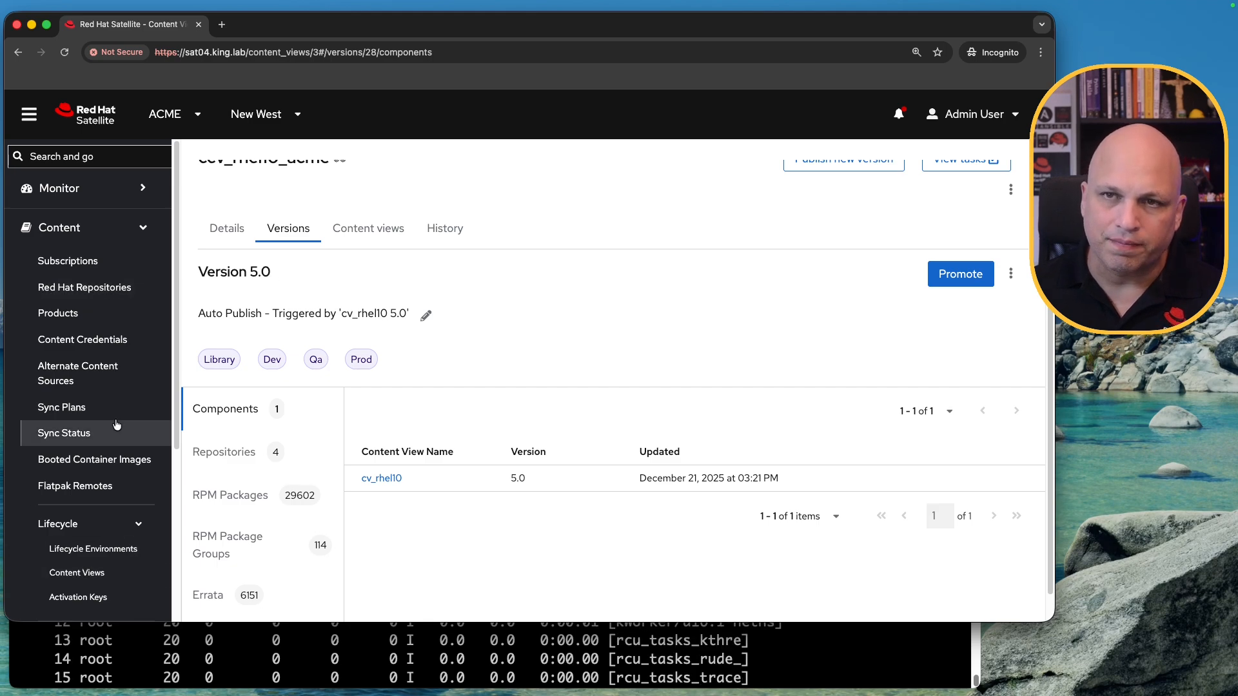
left_click(76, 572)
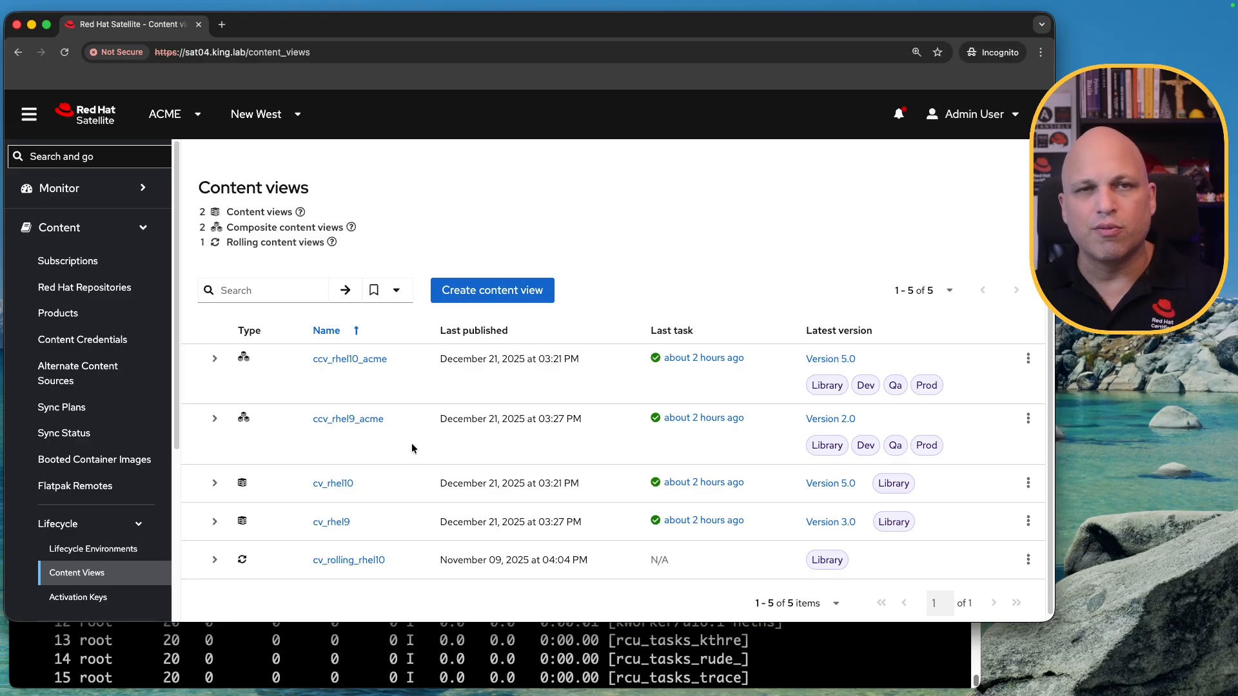
Step: Open ccv_rhel10_acme Version 5.0 in a new browser tab and its component content view cv_rhel10 in another
left_click(341, 363)
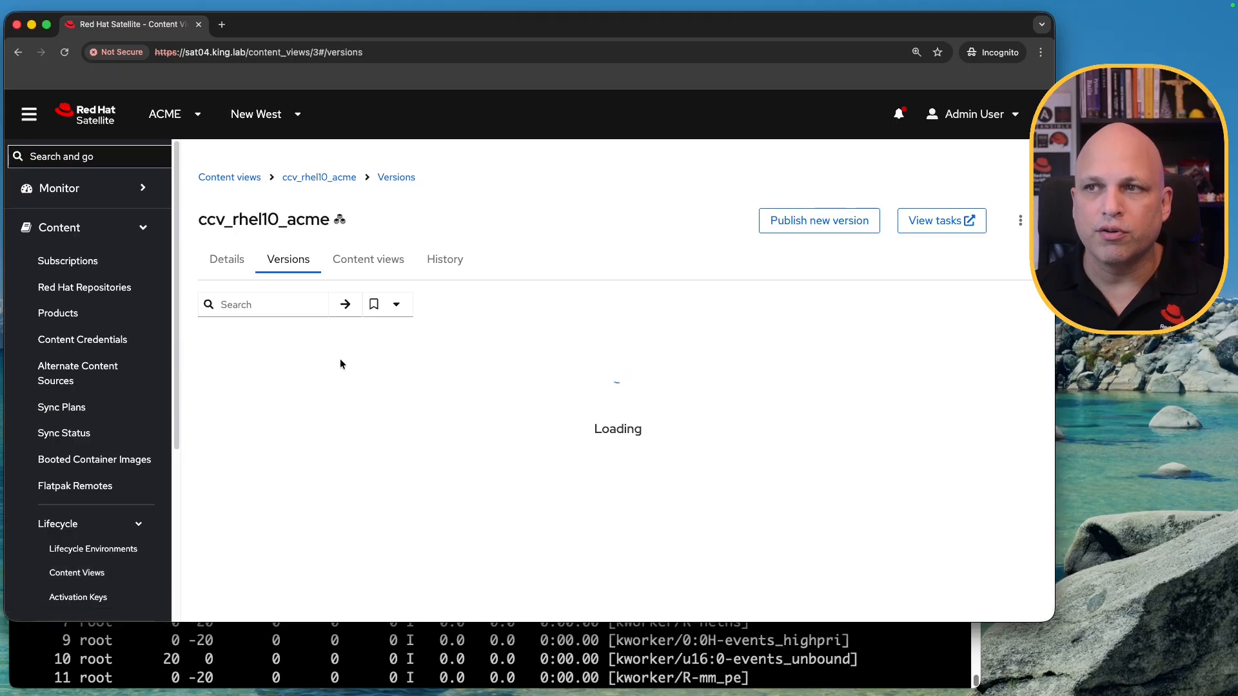
left_click(242, 409, "super")
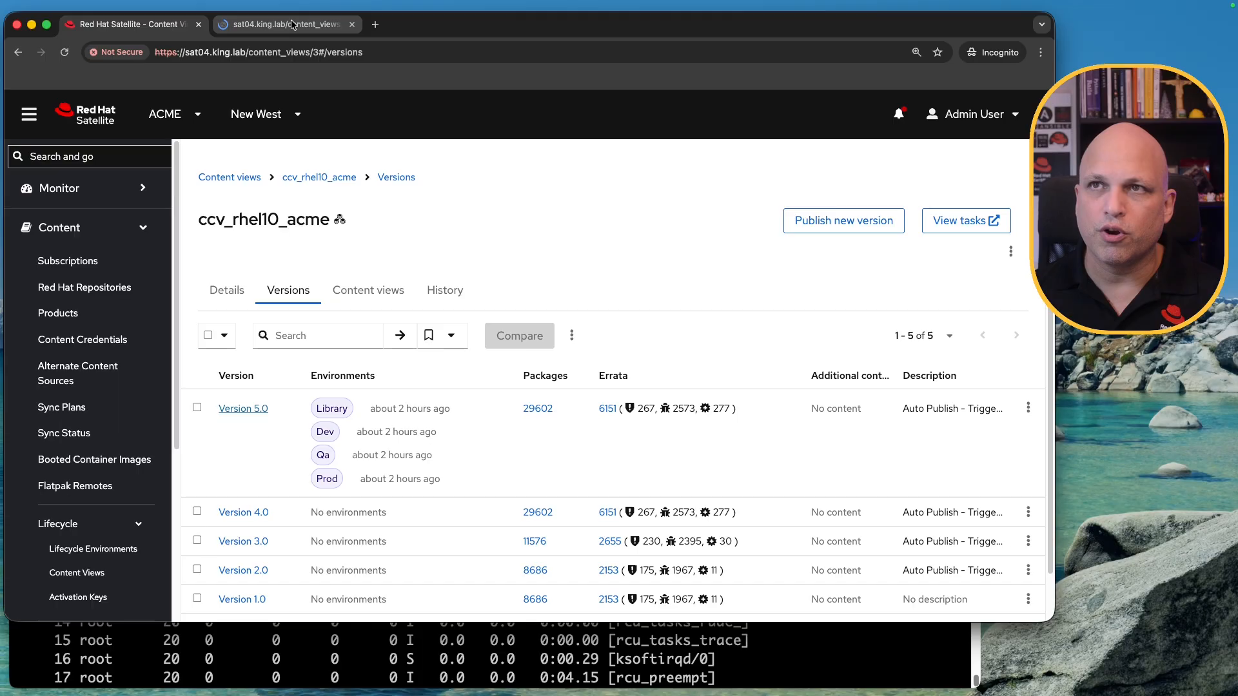
left_click(292, 25)
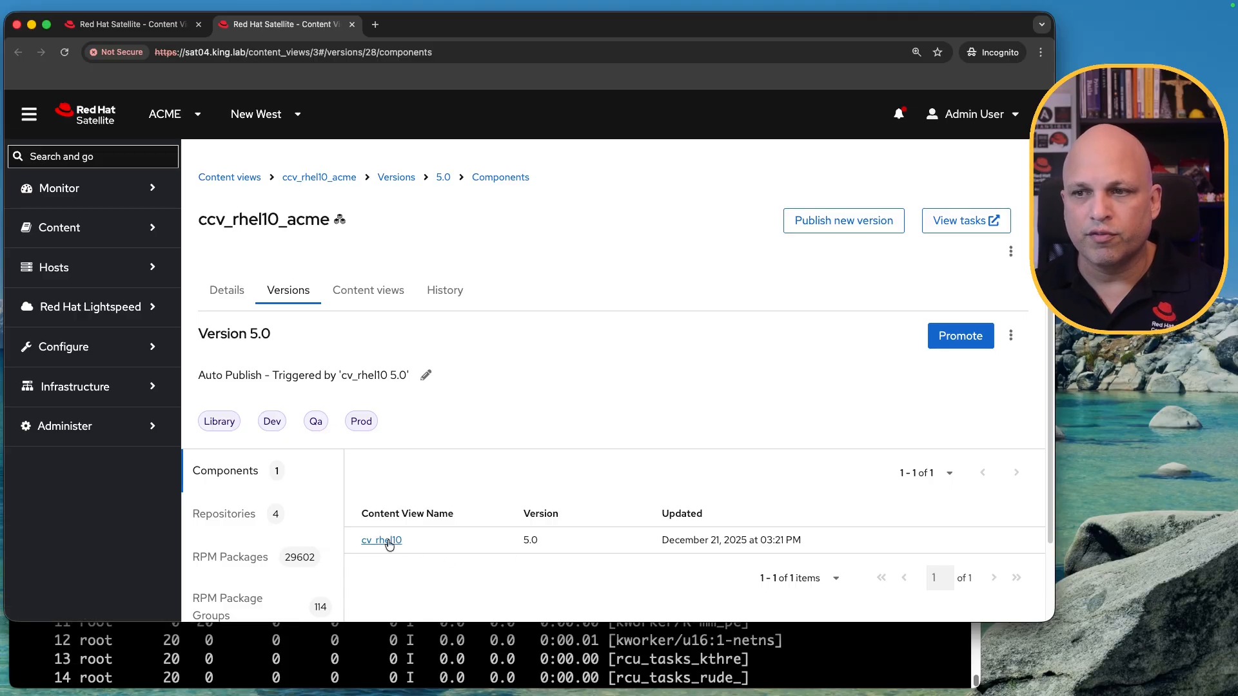
left_click(390, 542, "super")
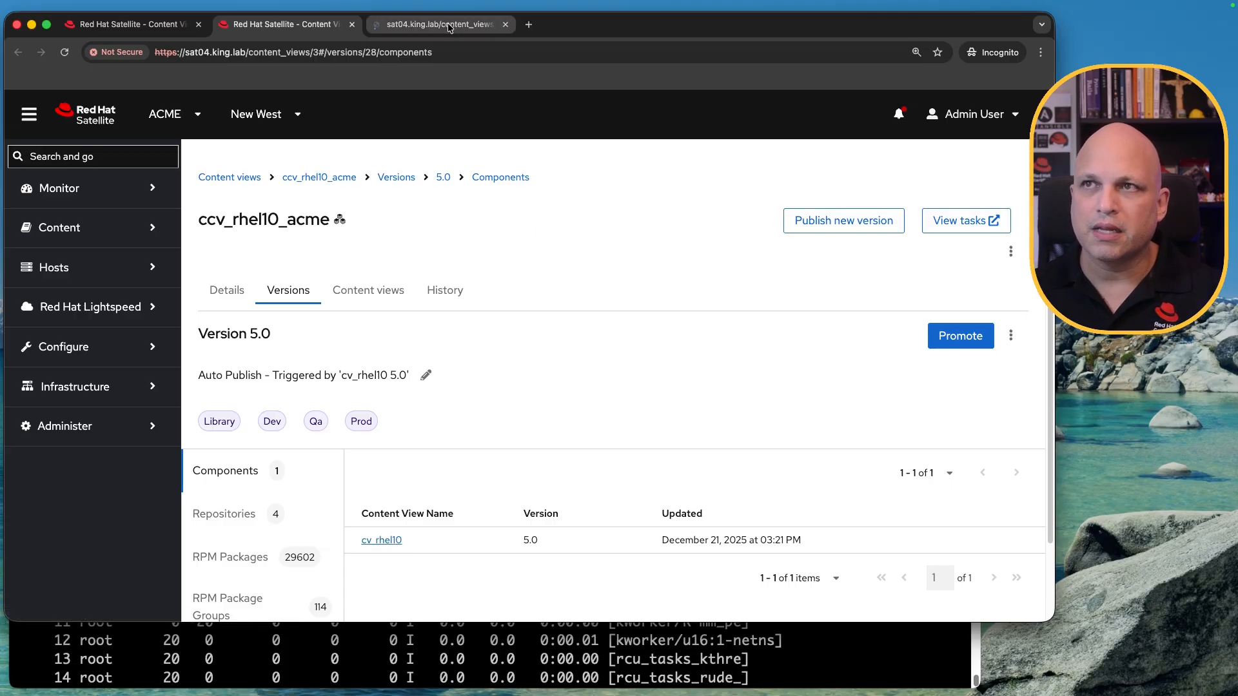
left_click(450, 25)
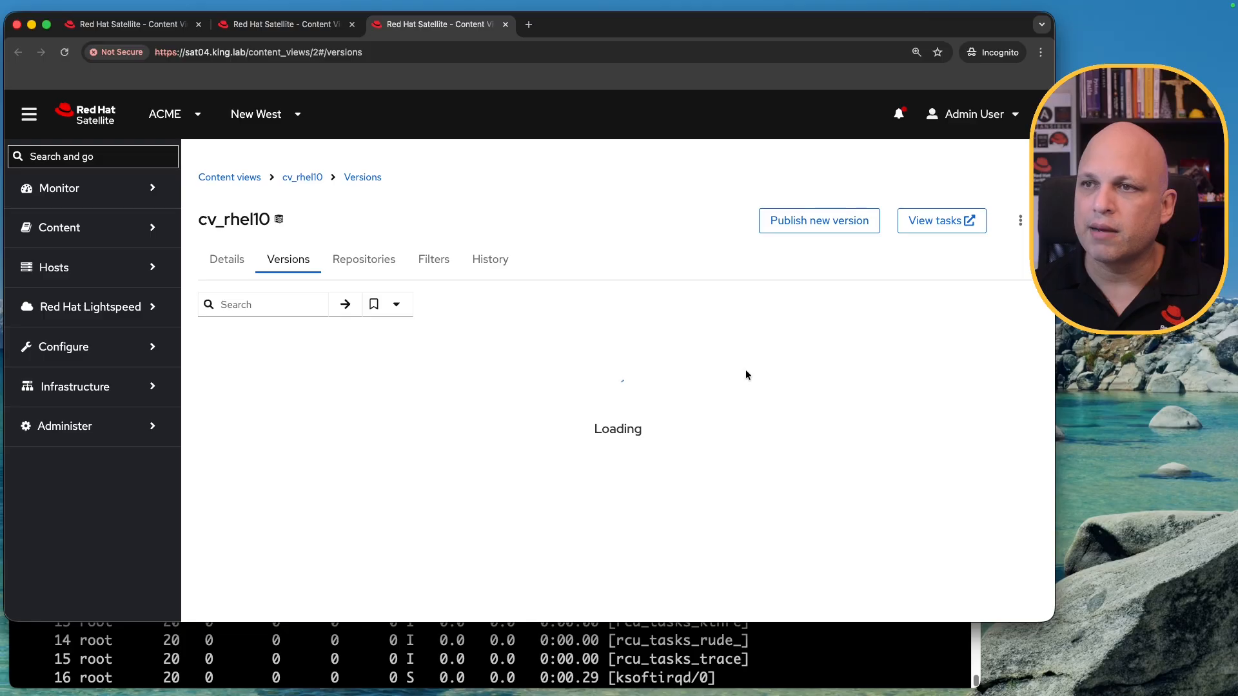
Step: Switch to the terminal, quit the running top process monitor and clear the screen
left_click(636, 649)
key("q")
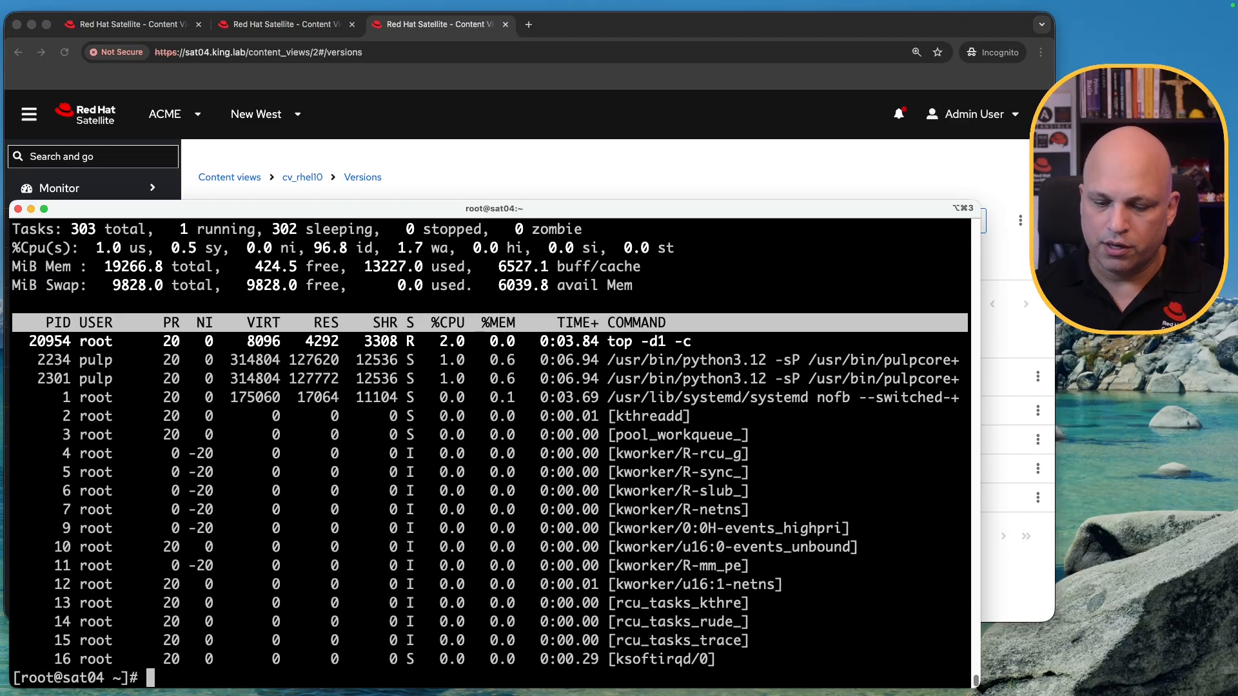
key("ctrl+l")
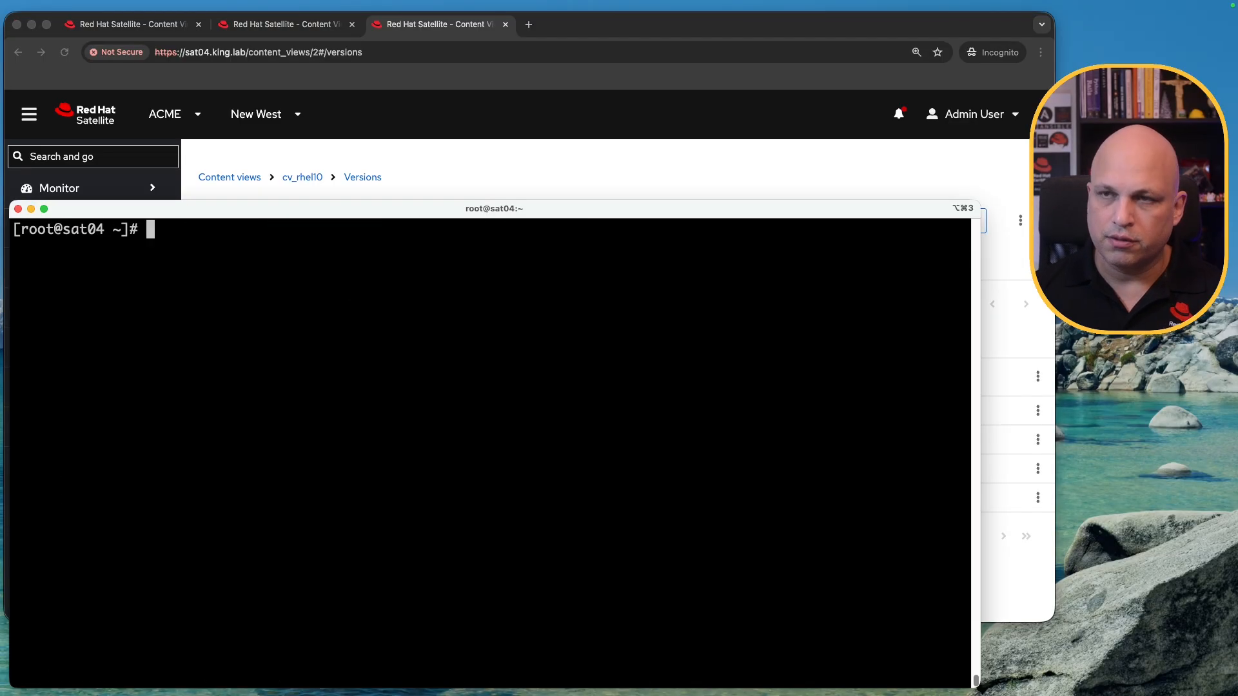
Step: Switch to the browser and open Version 5.0 of cv_rhel10 in a new tab to review its repositories
left_click(584, 101)
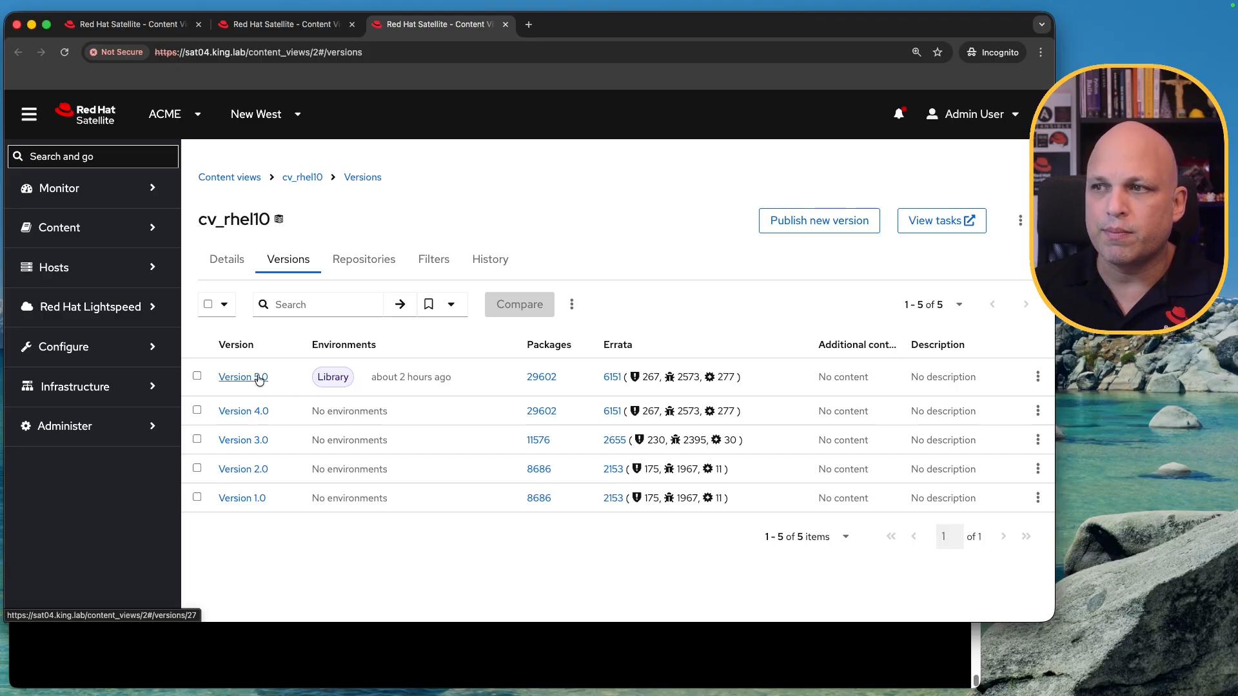
left_click(237, 379, "super")
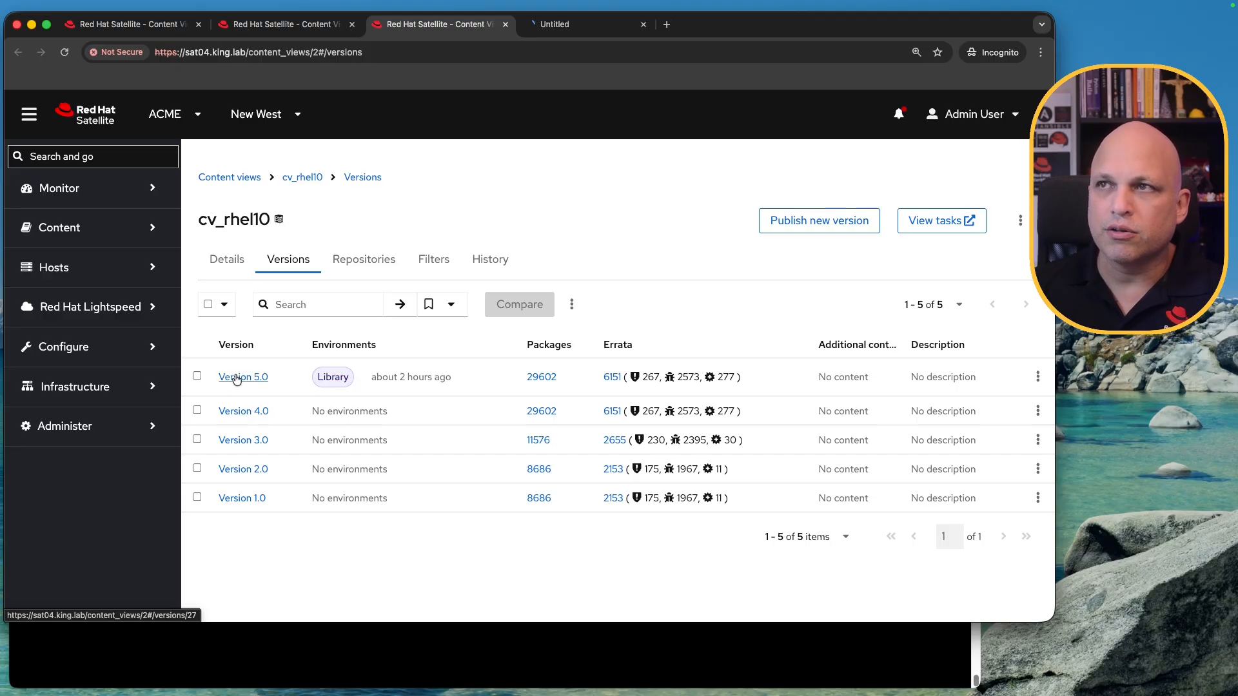
left_click(587, 22)
scroll(645, 284, "down", 3)
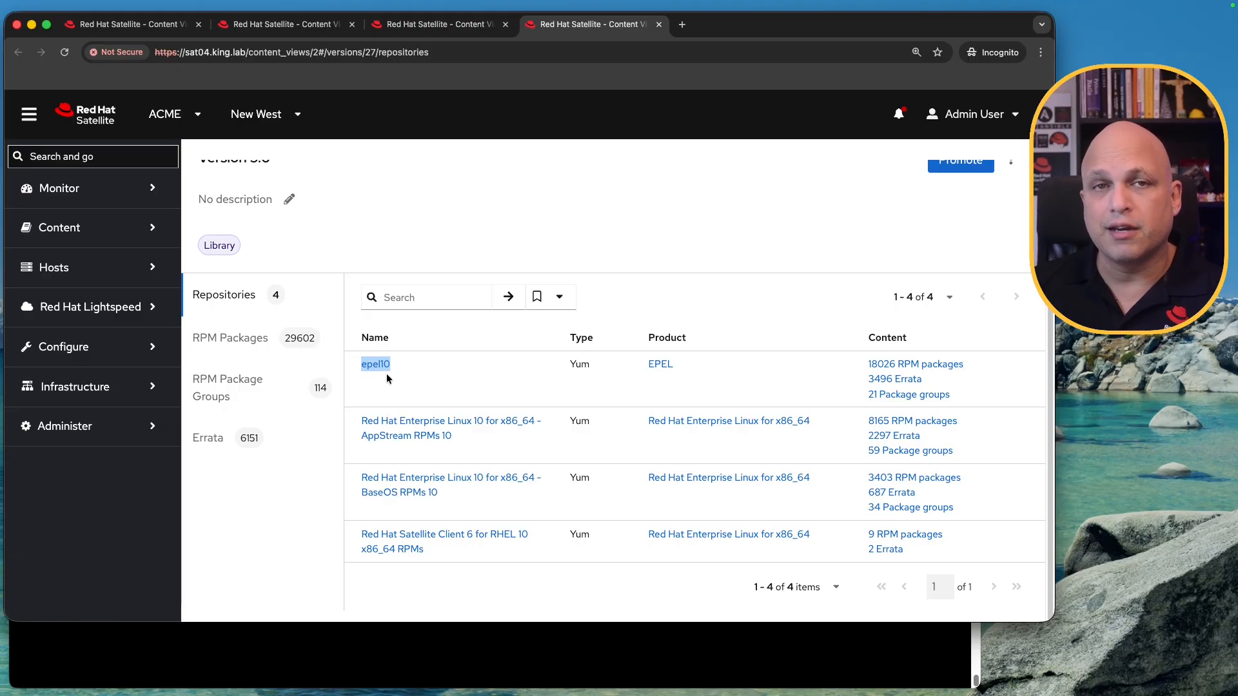
scroll(449, 436, "up", 3)
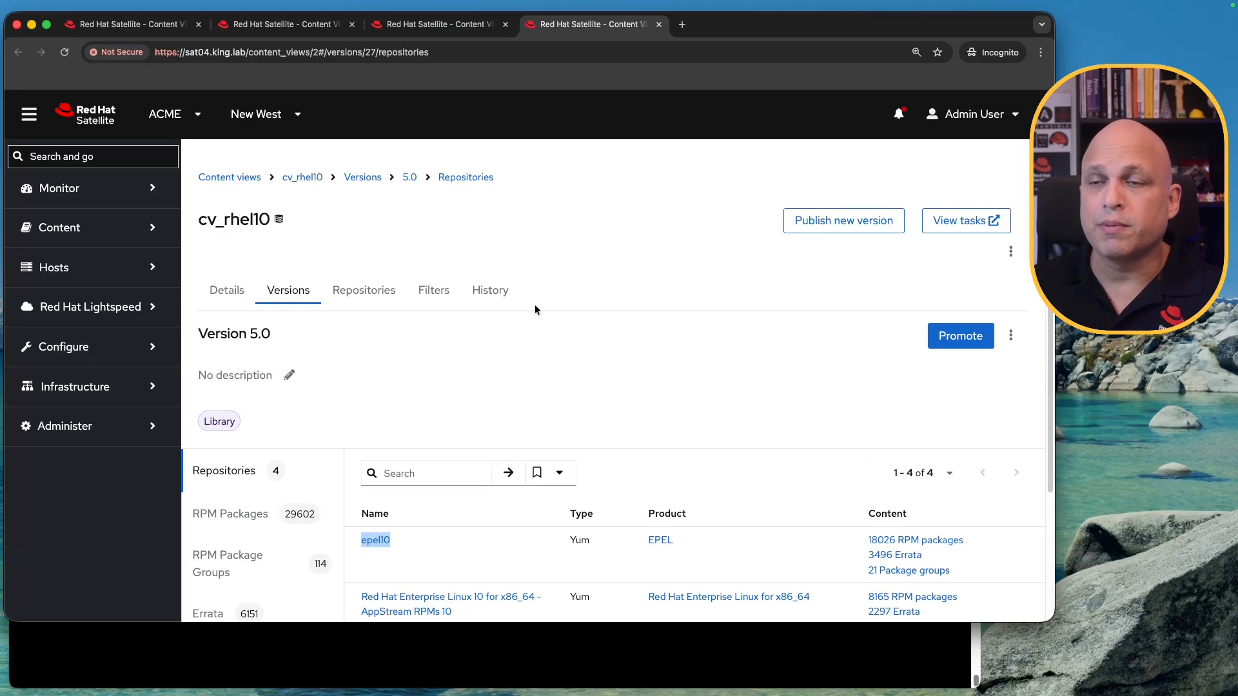
Step: Open the EPEL product's repository list in another new browser tab
left_click(97, 116, "super")
left_click(741, 25)
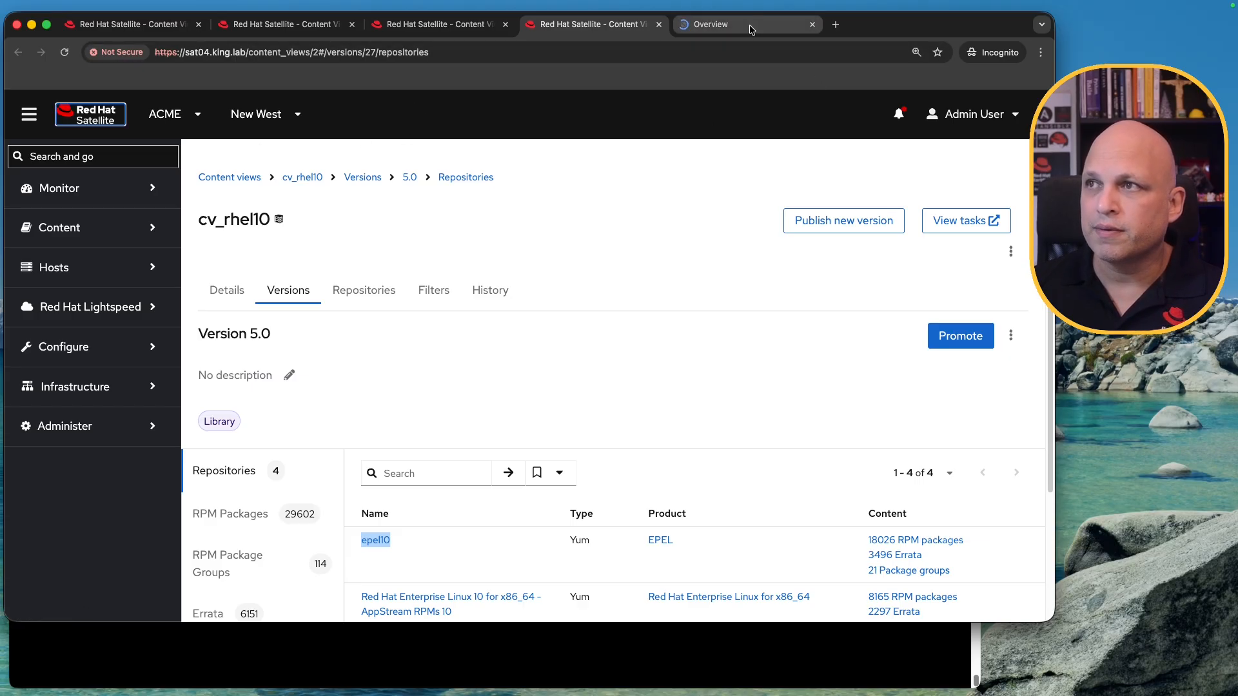
left_click(632, 26)
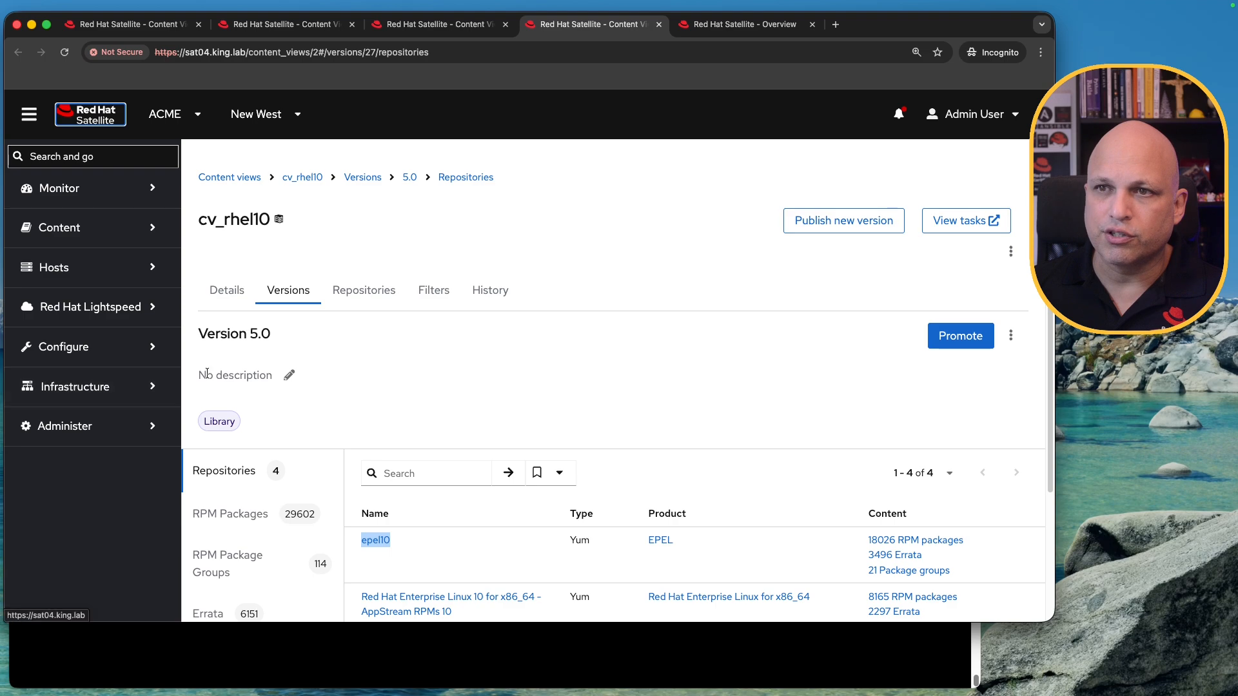
key("ctrl+Tab")
left_click(108, 443)
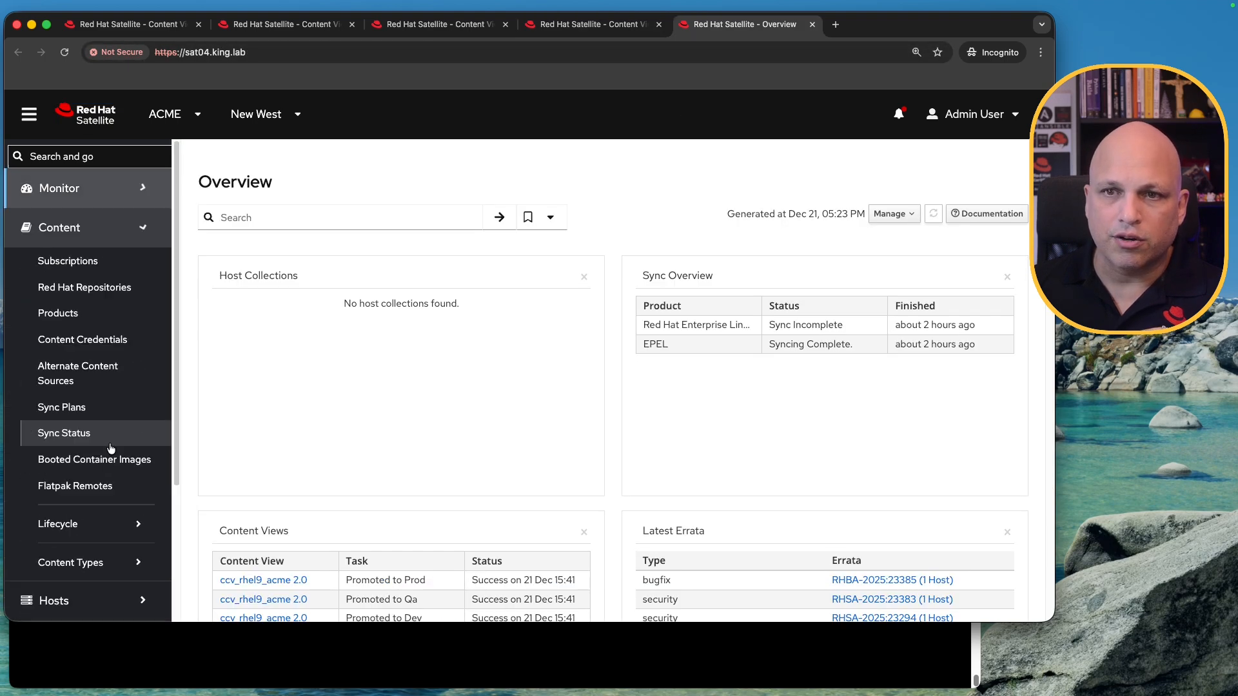
left_click(101, 313)
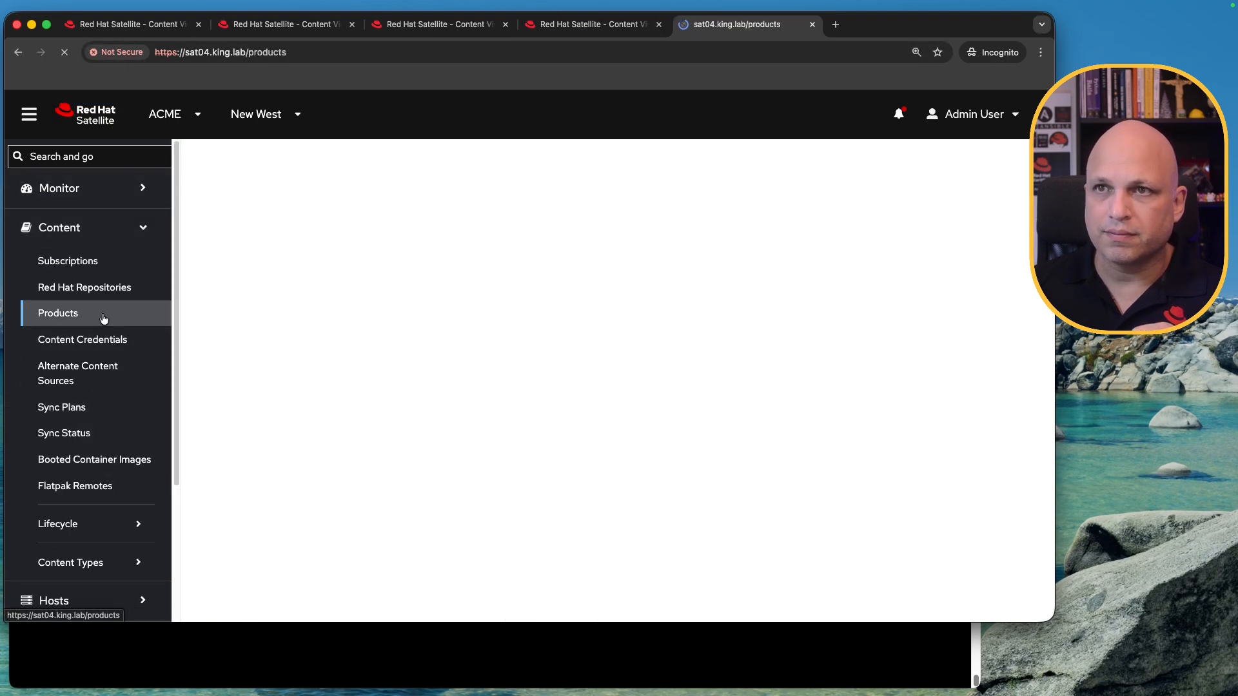
left_click(233, 295)
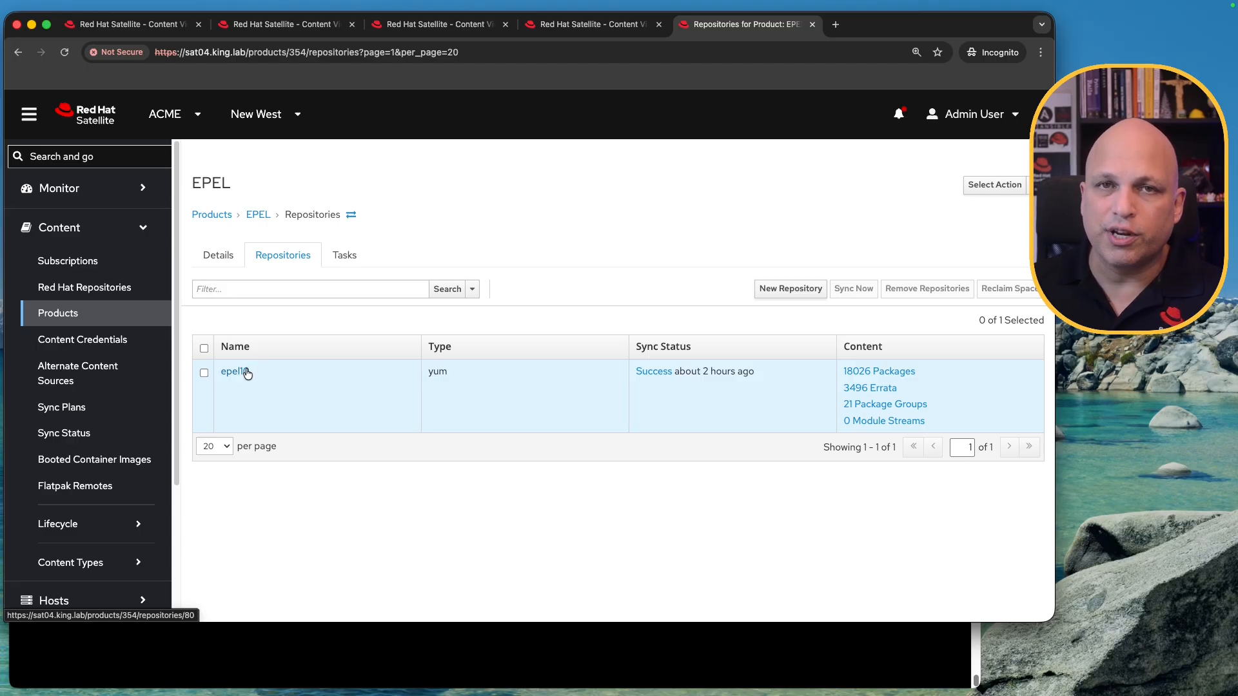
Step: Remove the epel10 repository from the EPEL product and confirm the deletion
left_click(204, 374)
left_click(933, 291)
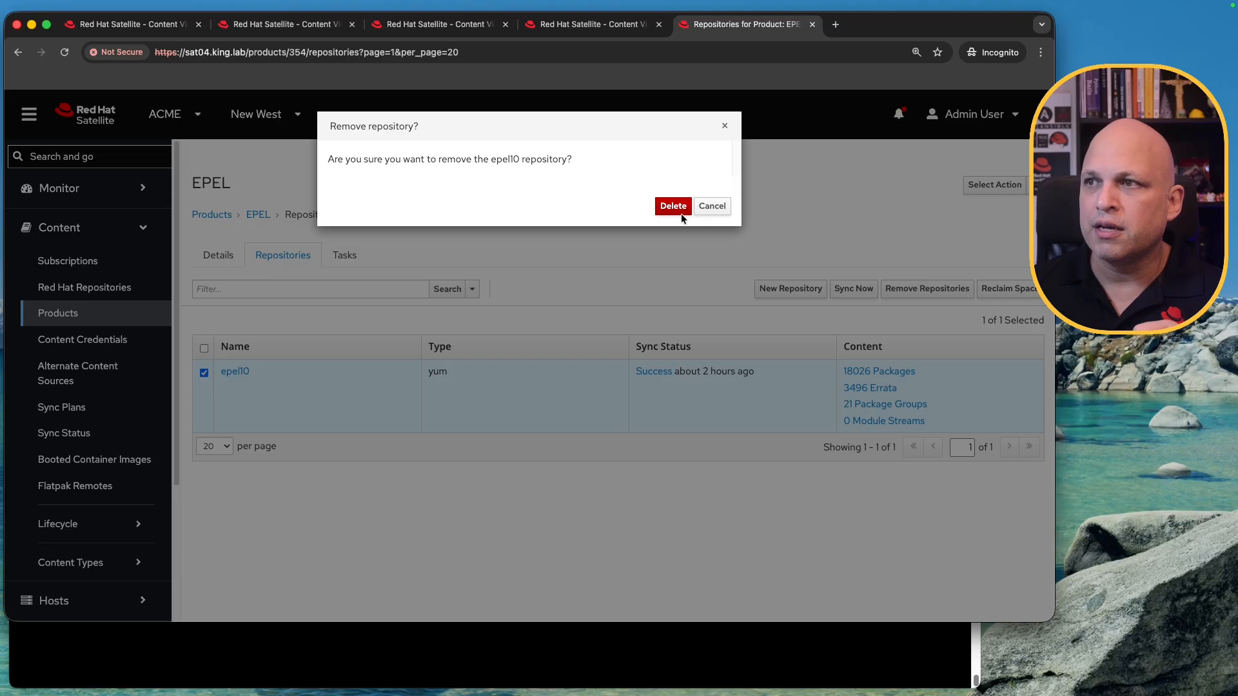
left_click(678, 210)
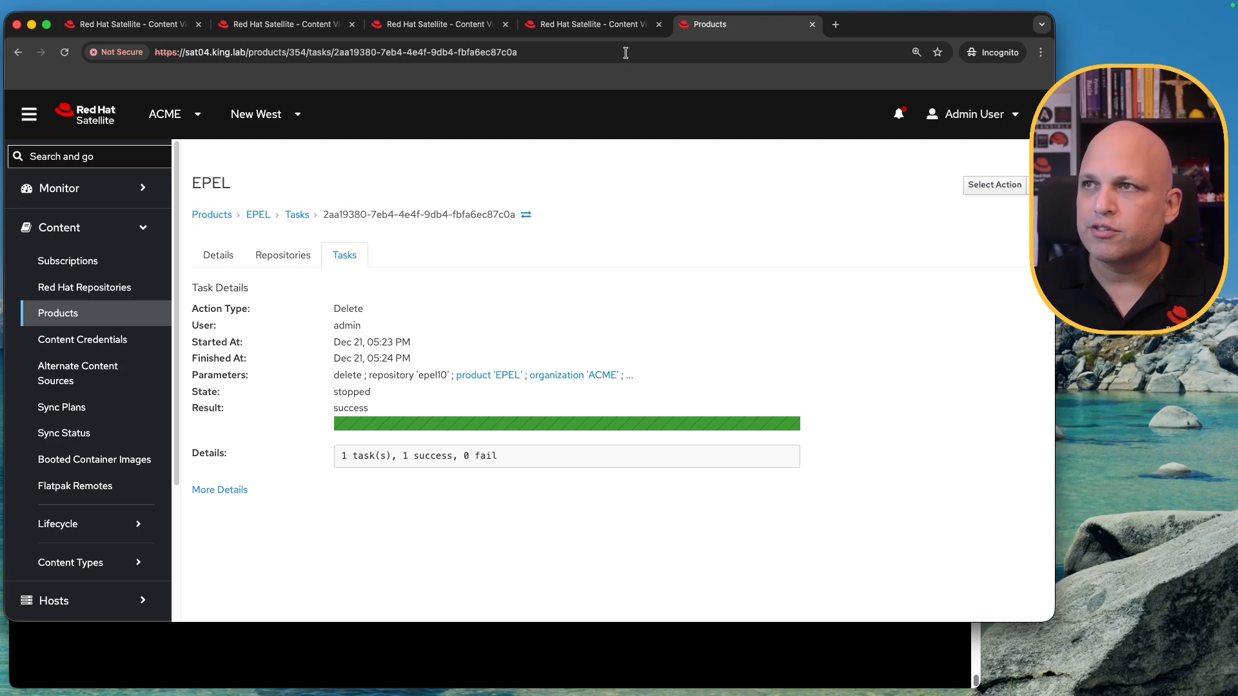
Step: Reload the cv_rhel10 Version 5.0 repository list and compare it with the epel10 deletion task
left_click(595, 24)
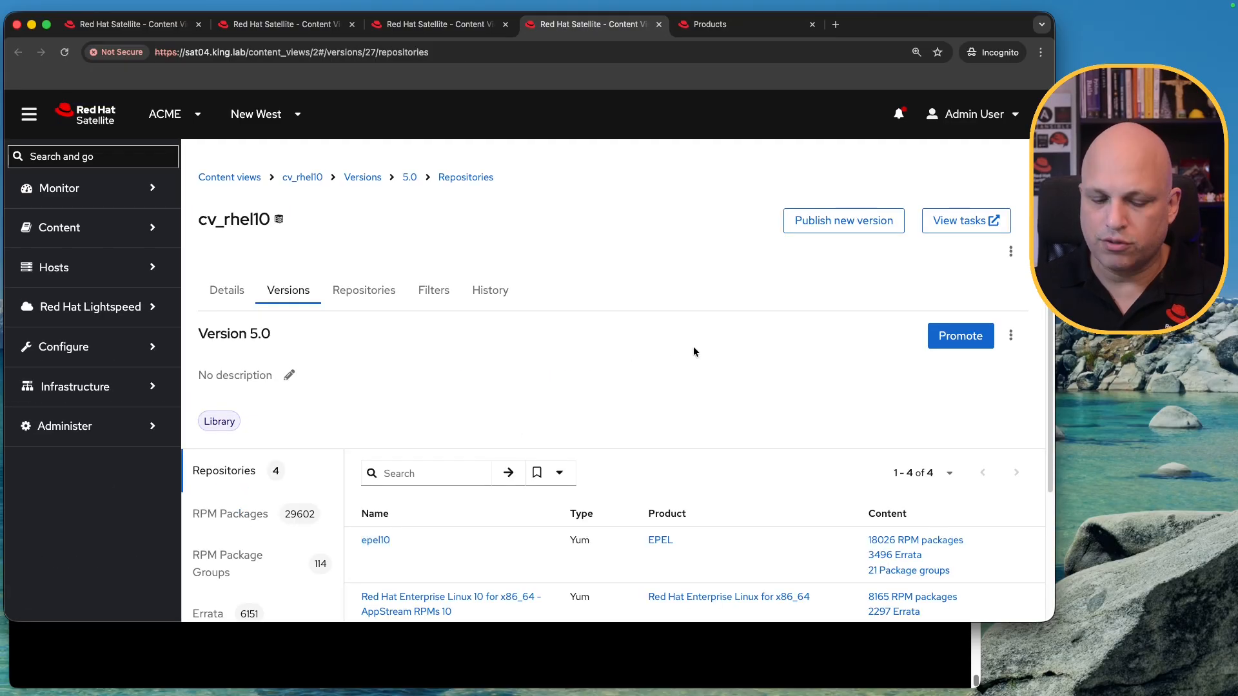
key("super+r")
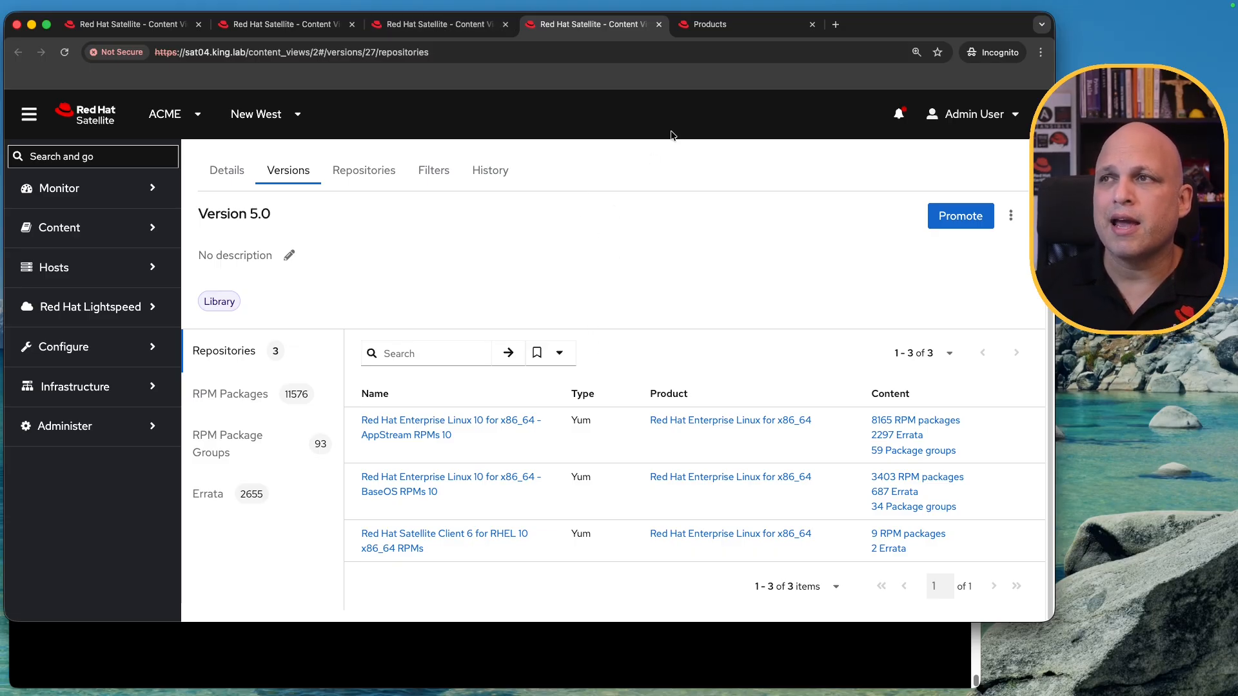
left_click(724, 25)
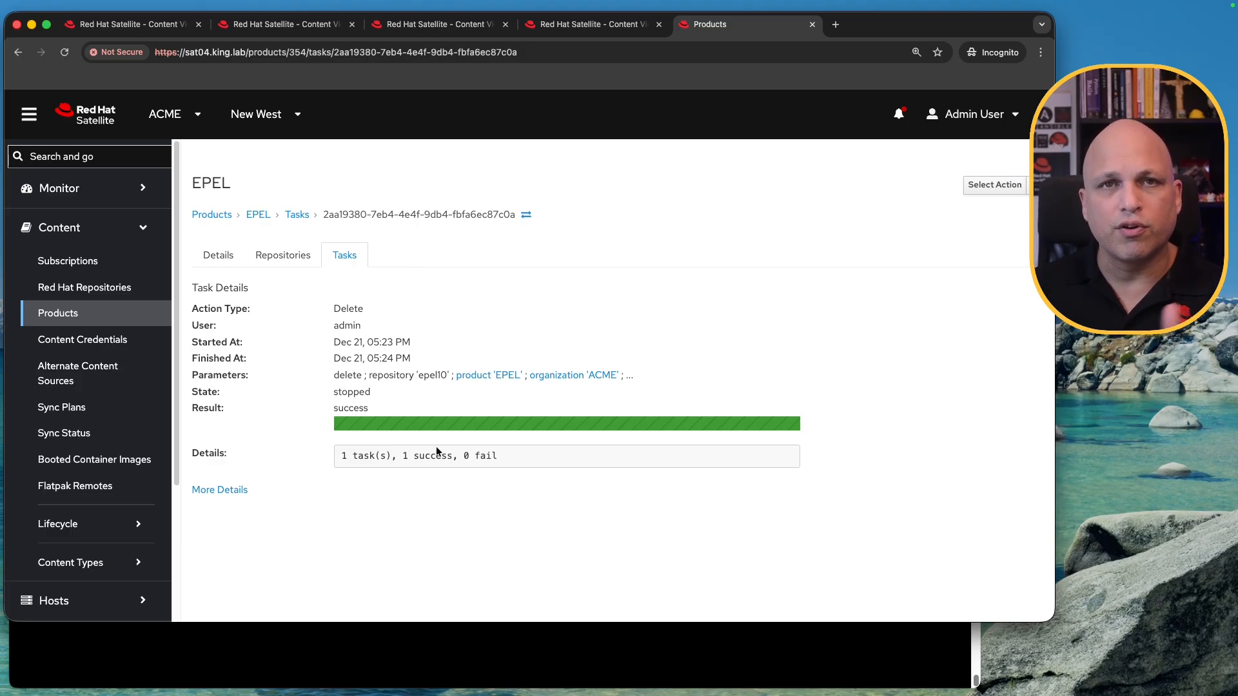
left_click(584, 26)
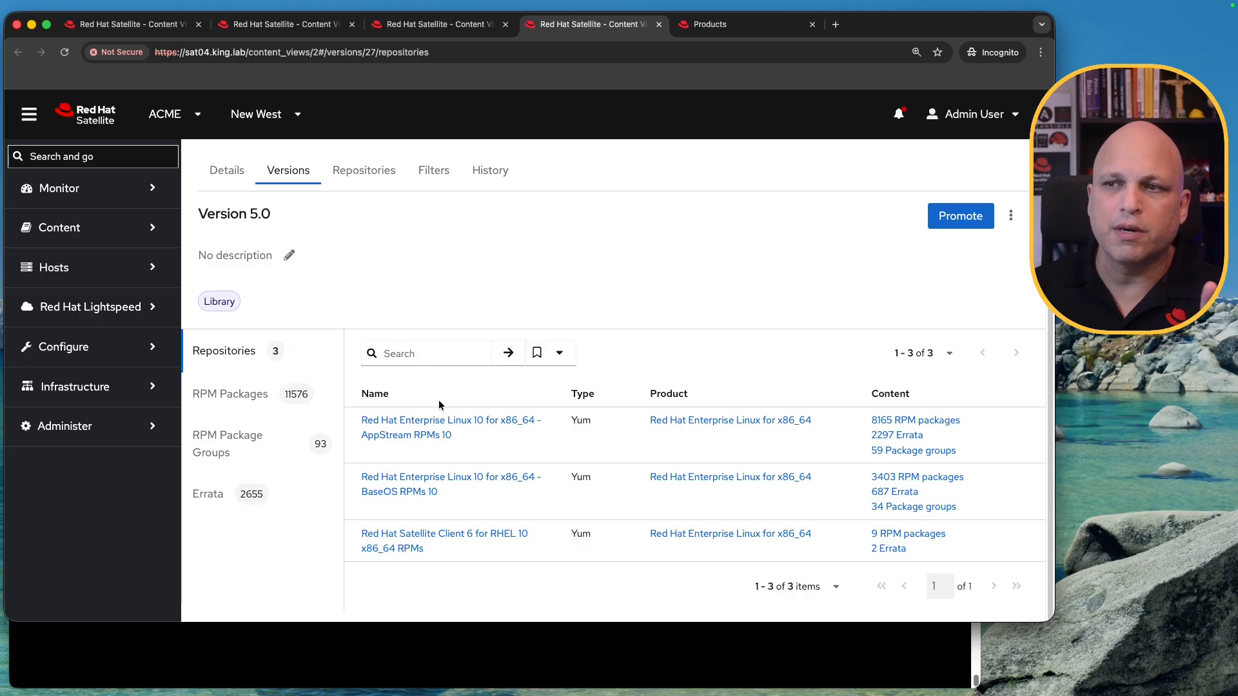
mouse_move(274, 213)
left_mouse_down()
mouse_move(242, 211)
mouse_move(254, 214)
left_mouse_up()
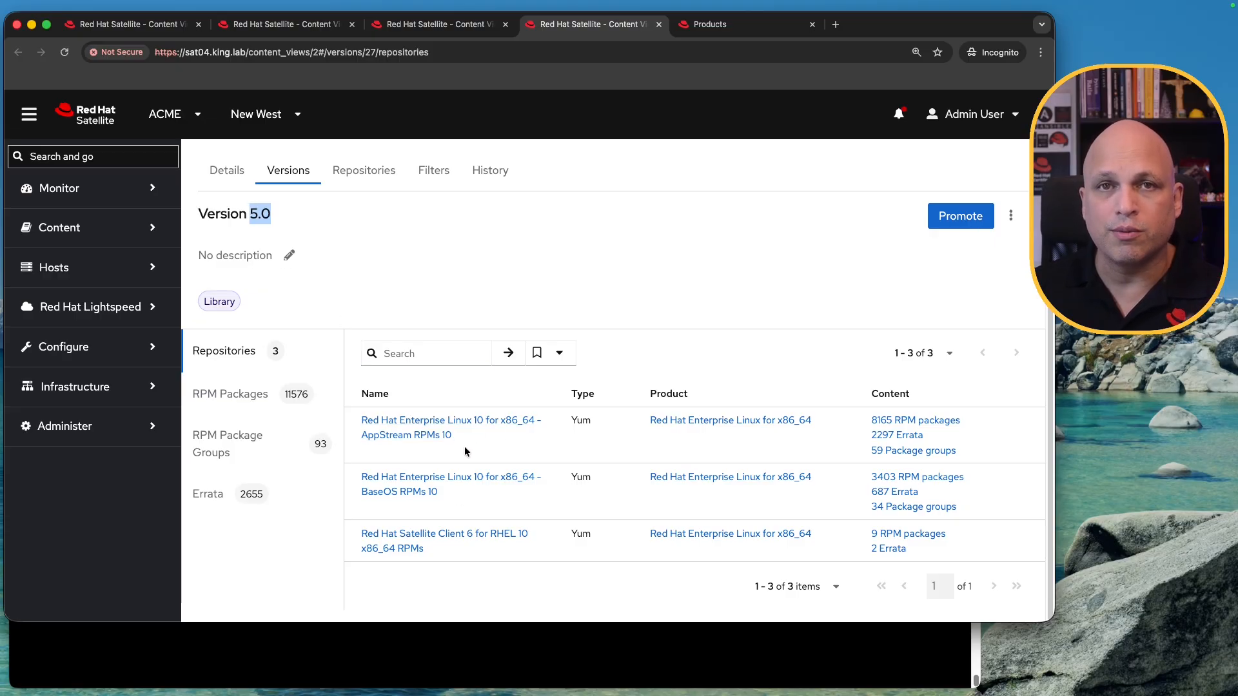
Step: Reload the cv_rhel10 versions list, check Version 5.0's package count and return to that version's repositories
left_click(466, 25)
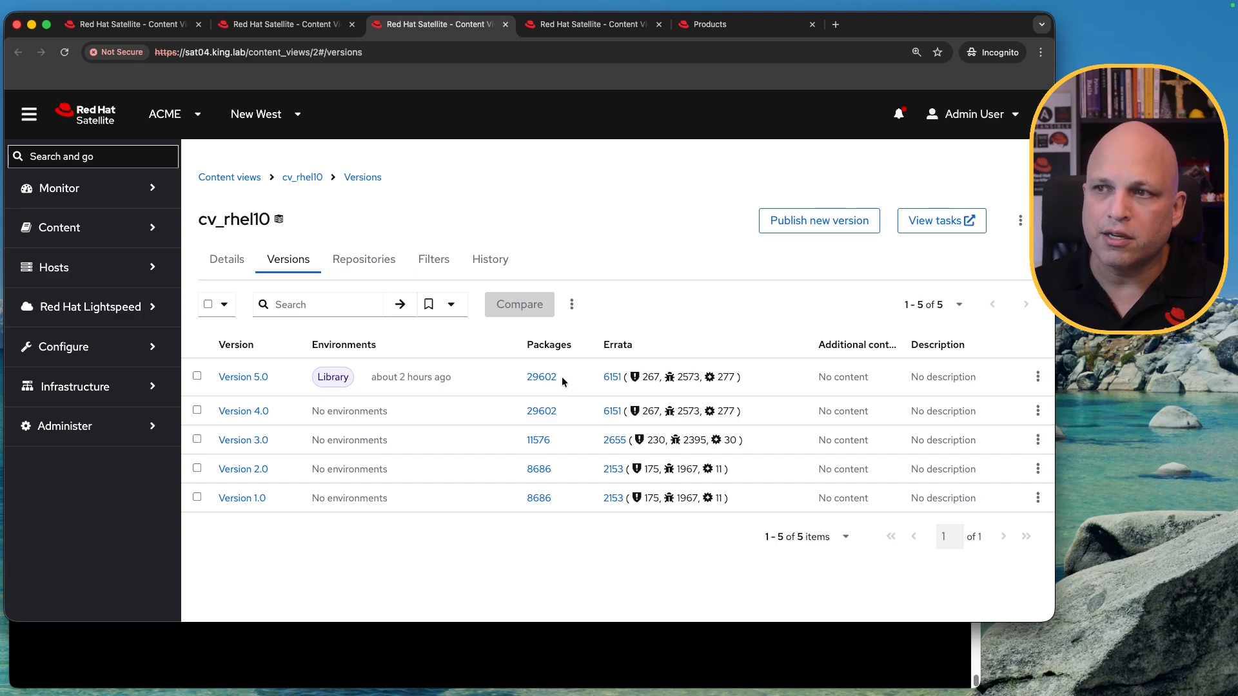
left_click_drag(567, 376, 526, 378)
key("super+r")
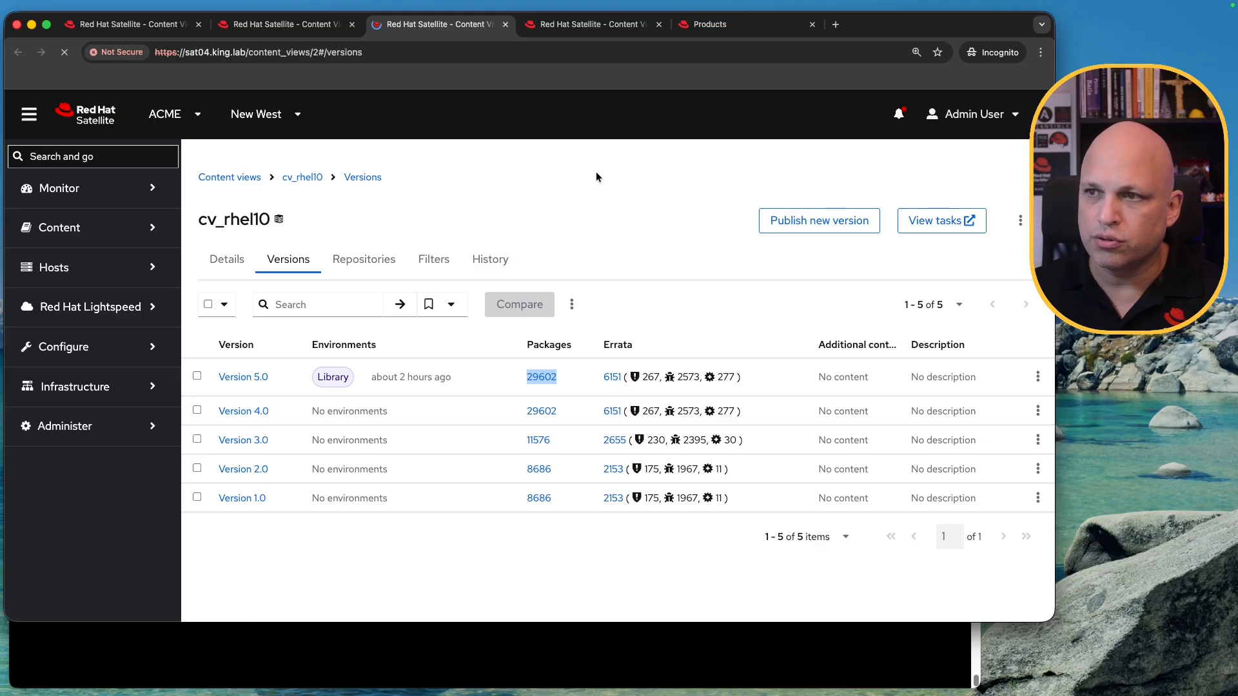
left_click_drag(562, 380, 524, 377)
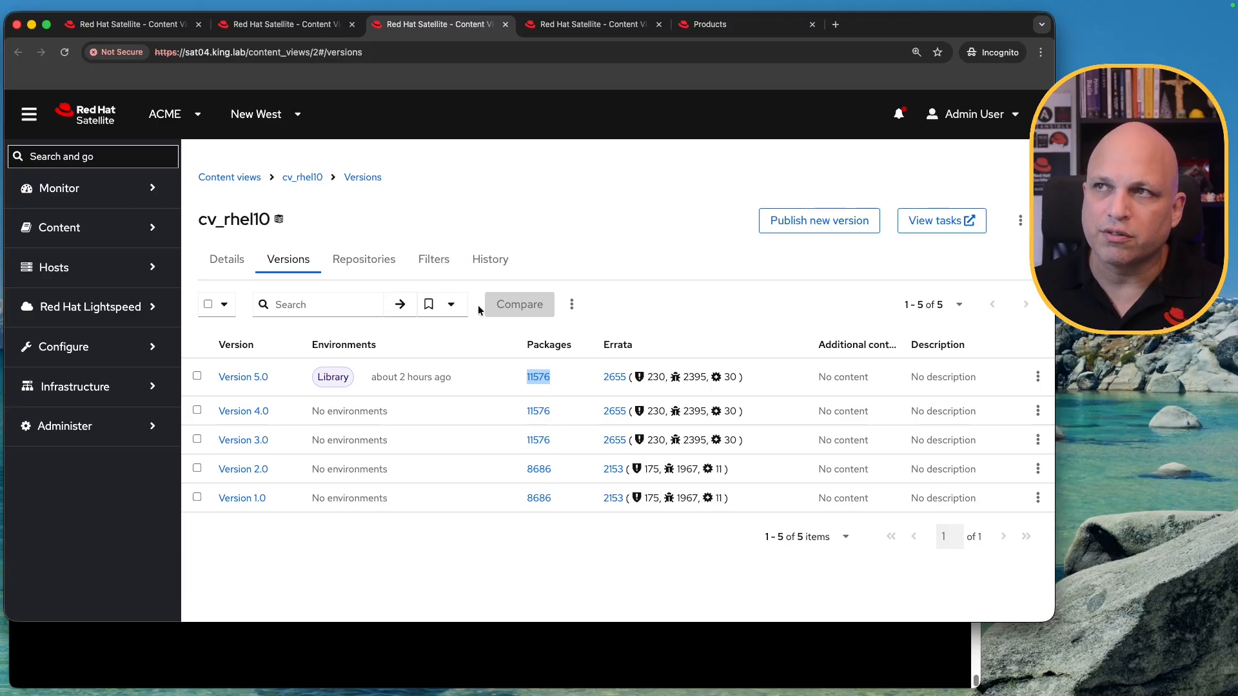
left_click(590, 28)
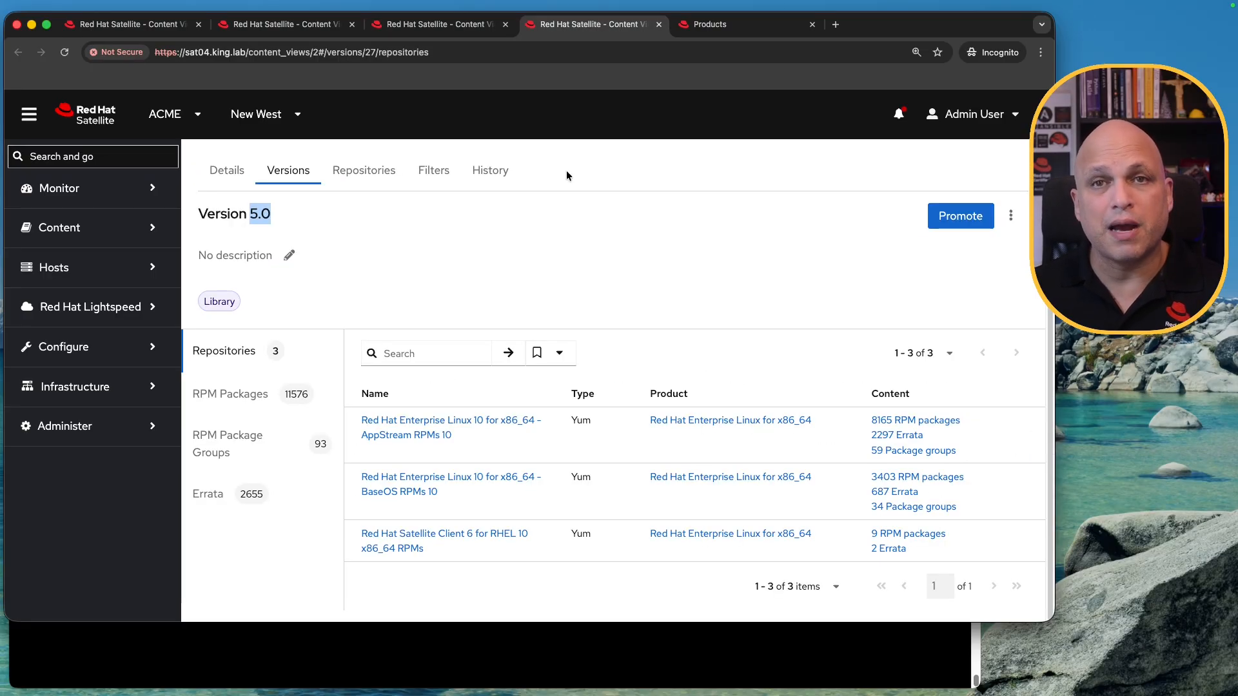
Step: Go back to the EPEL product and check its repository list
key("ctrl+Tab")
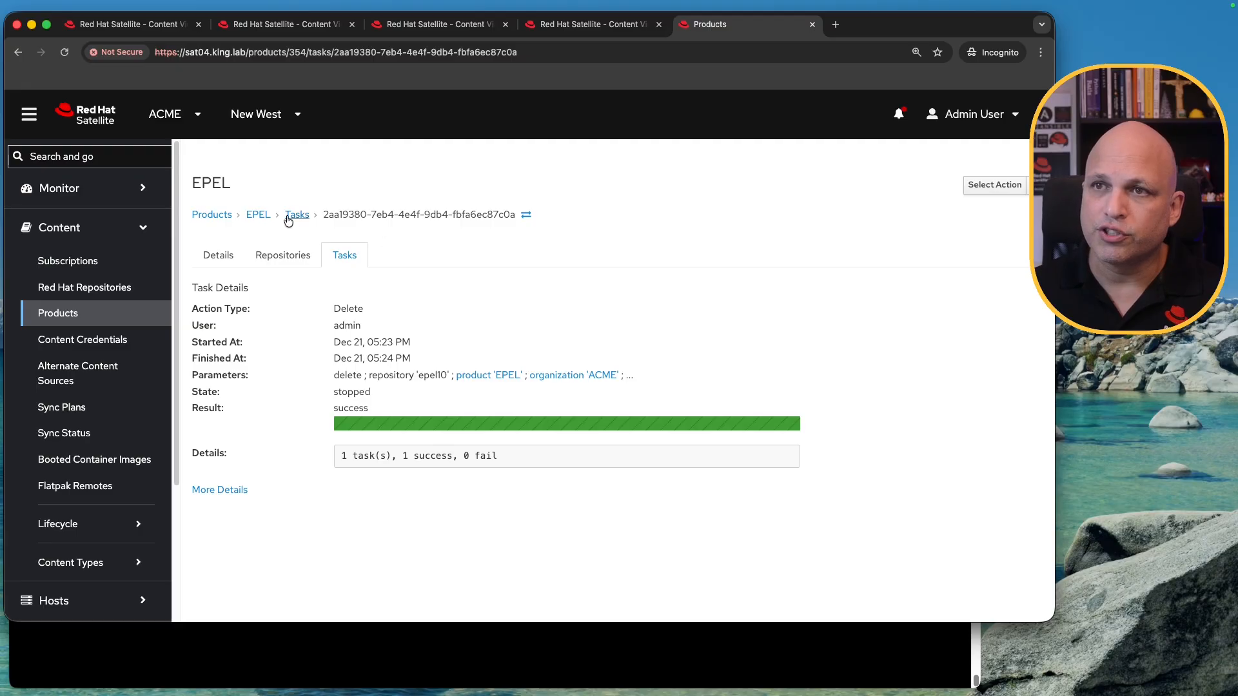
left_click(258, 214)
left_click(284, 255)
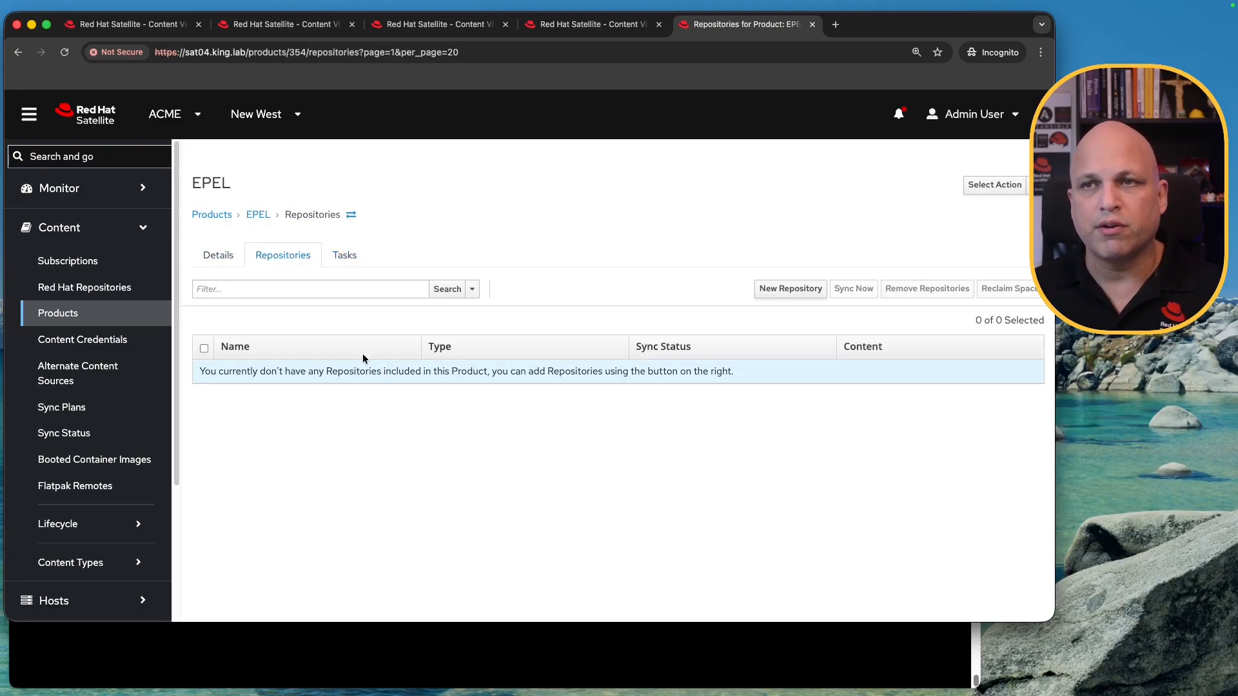
Step: Remove the EPEL product from the products list and reload the list
left_click(209, 214)
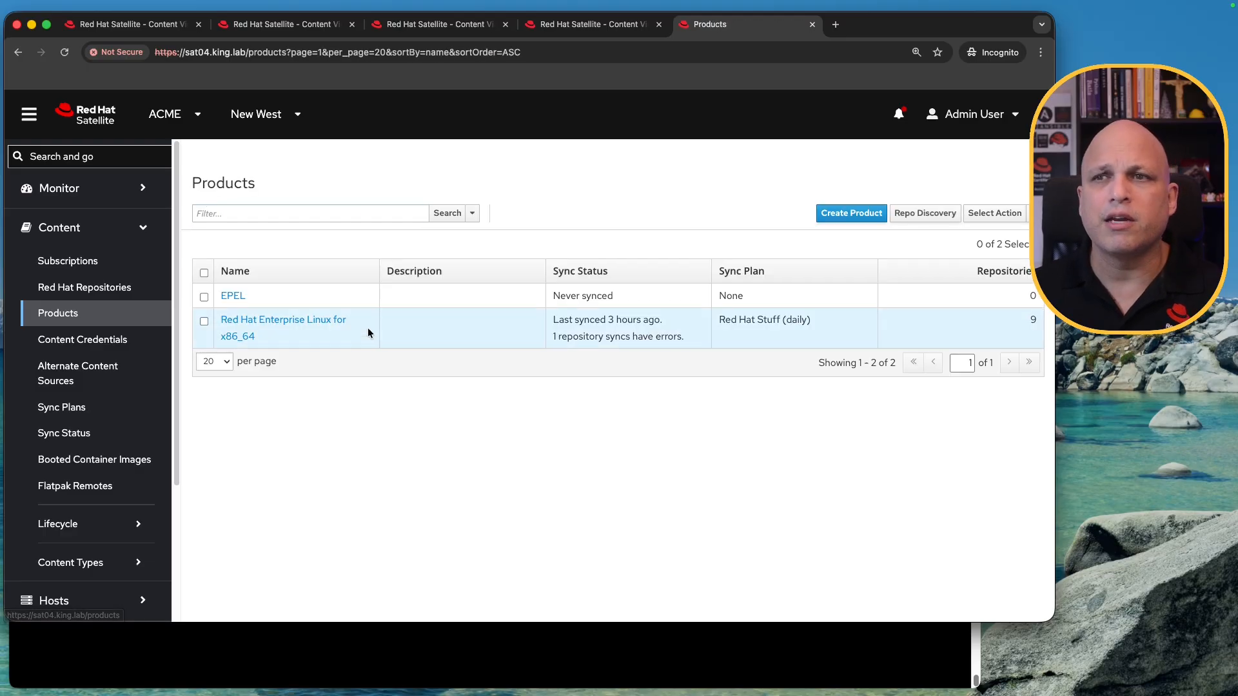
left_click(204, 297)
left_click(1033, 213)
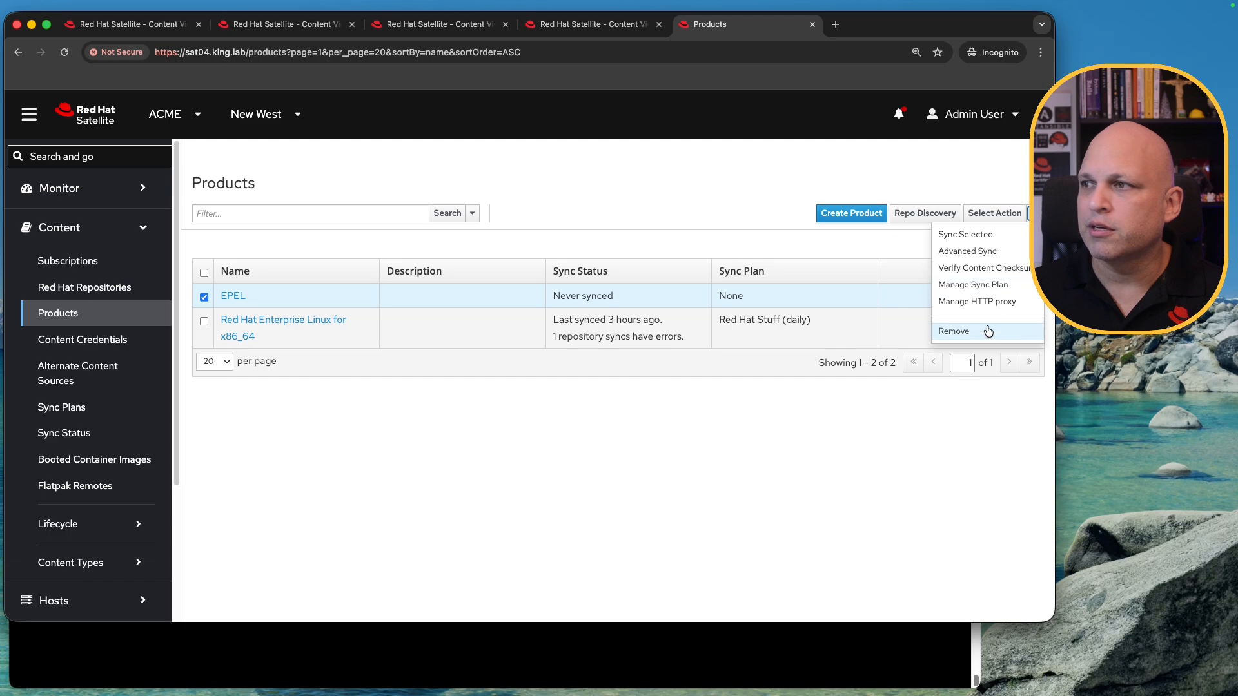
left_click(961, 330)
left_click(671, 206)
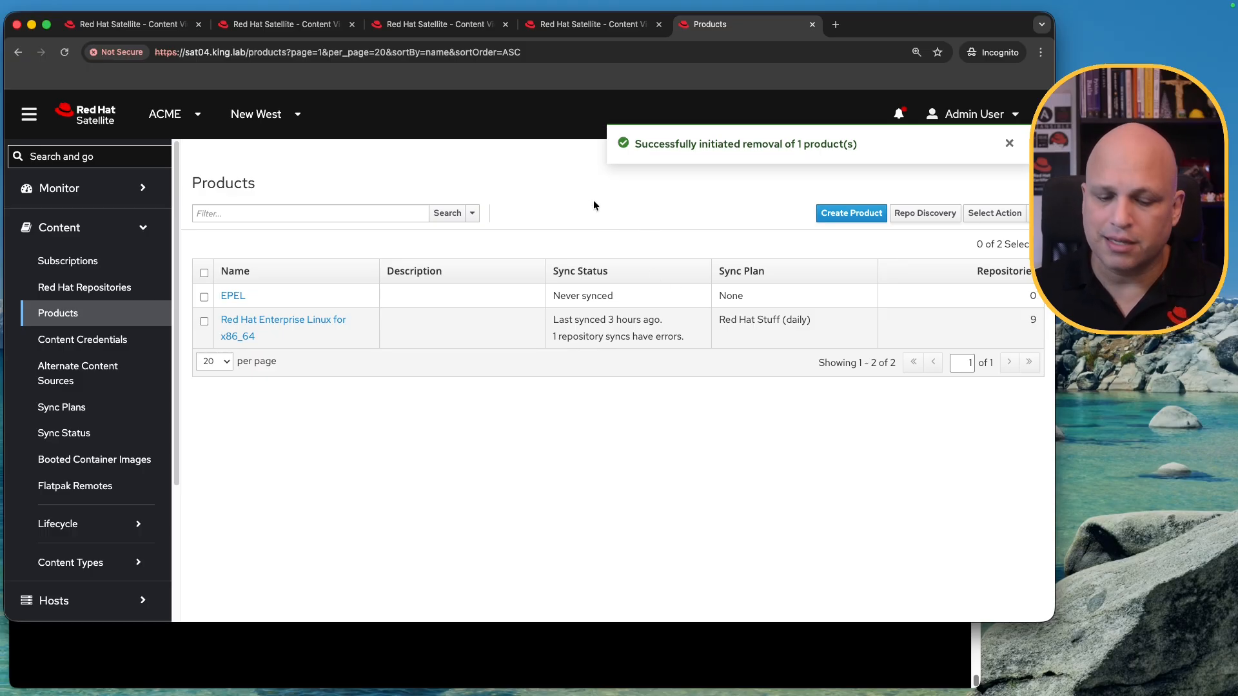
triple_click(652, 143)
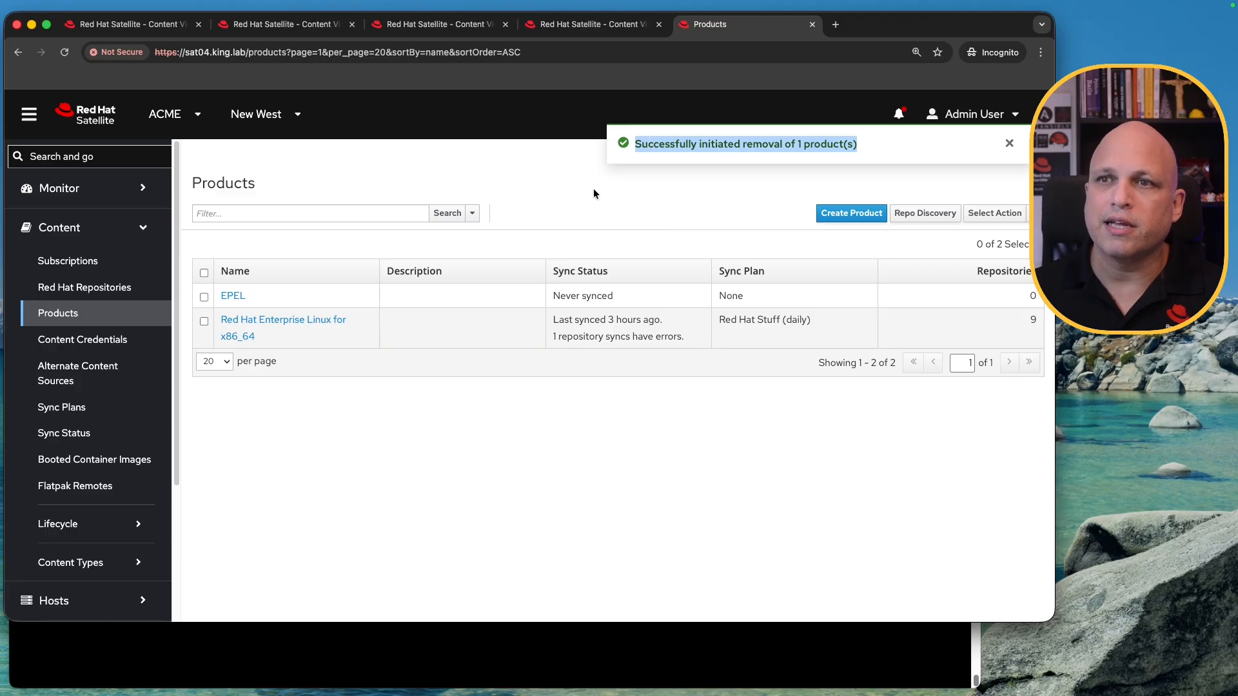
left_click(557, 175)
key("super+r")
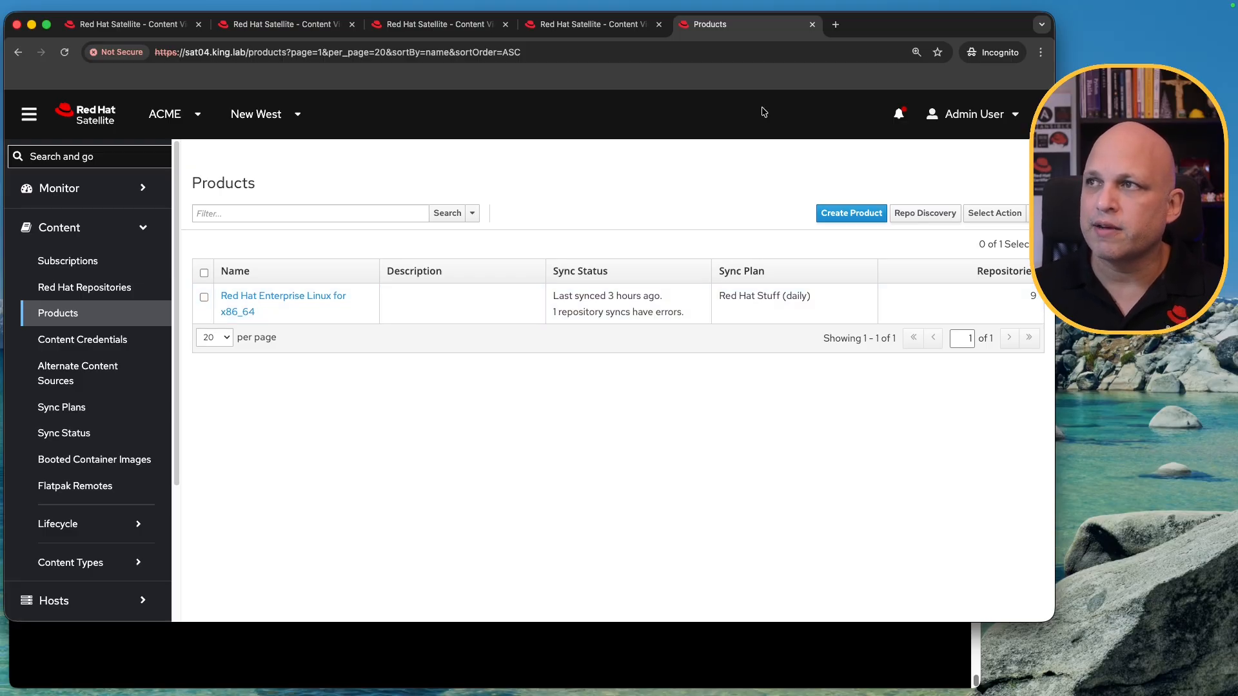
Step: Find the Red Hat Satellite Client 6 for RHEL 10 repository from cv_rhel10 Version 5.0 among the enabled Red Hat repositories
left_click(609, 24)
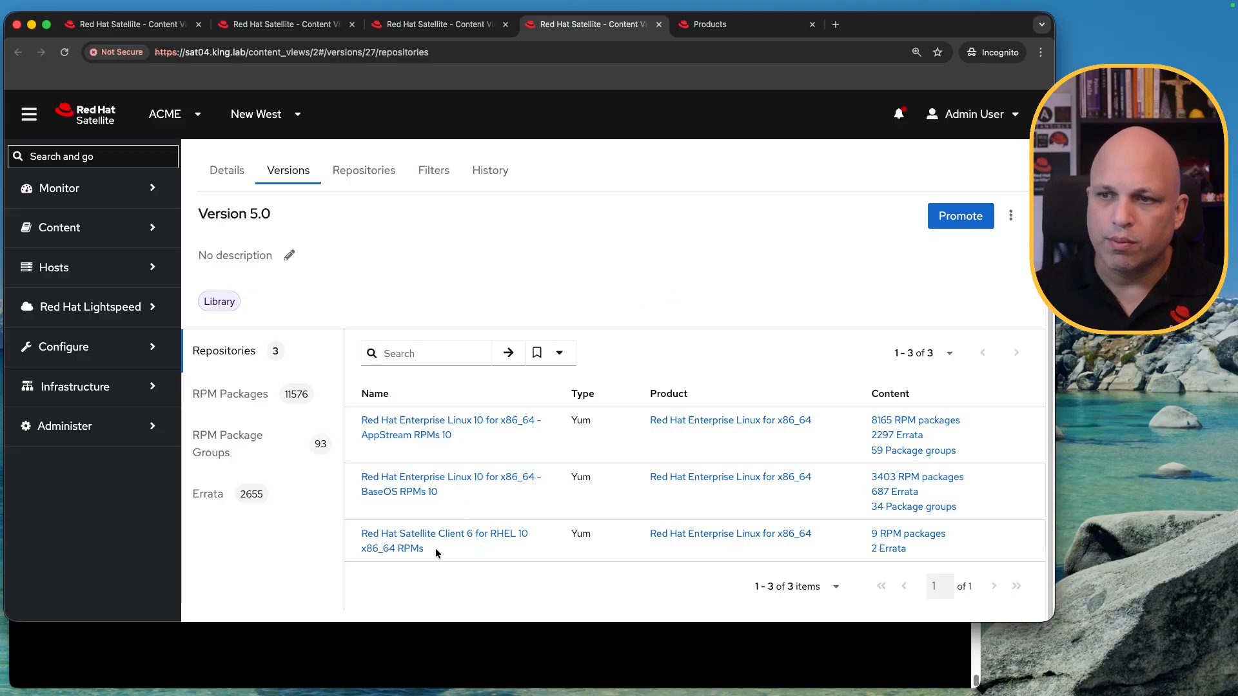
left_click_drag(438, 555, 355, 532)
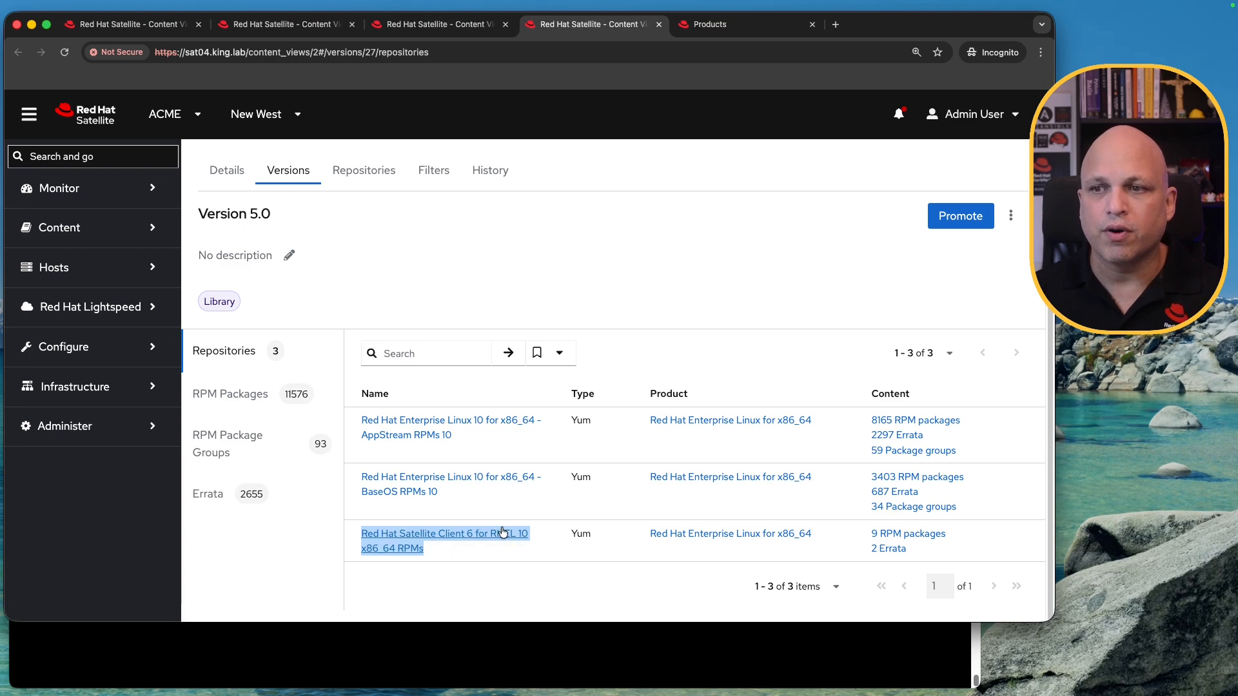
left_click(710, 24)
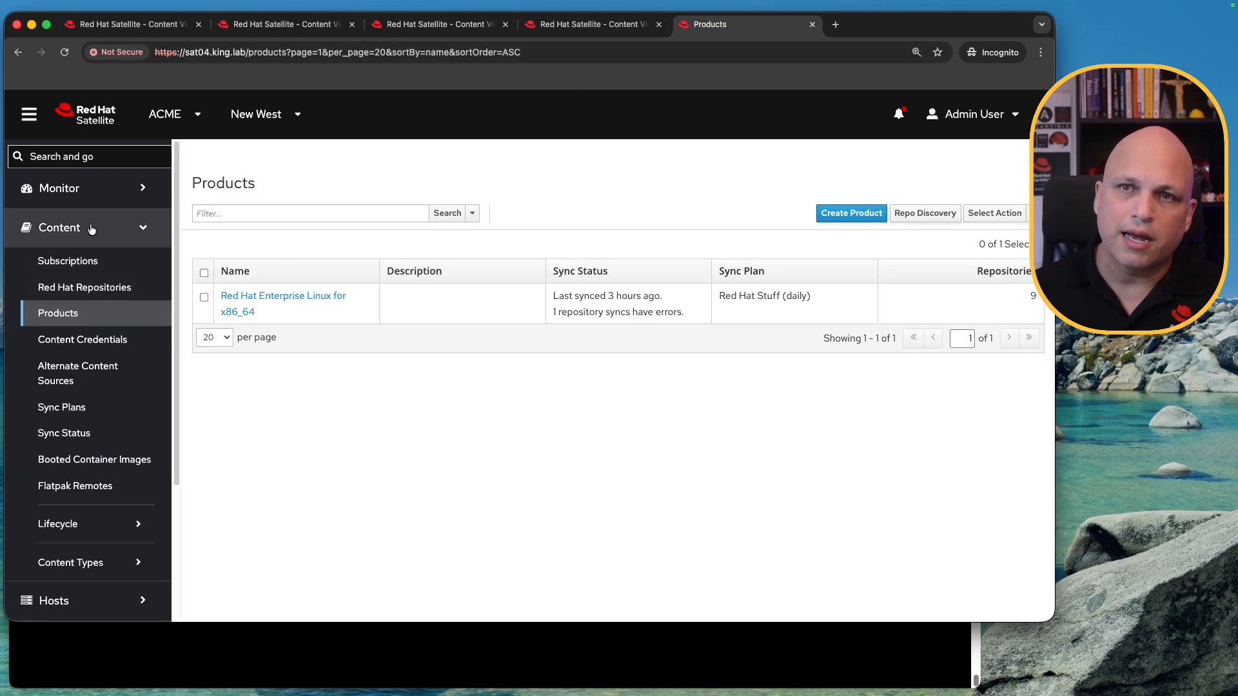
left_click(113, 292)
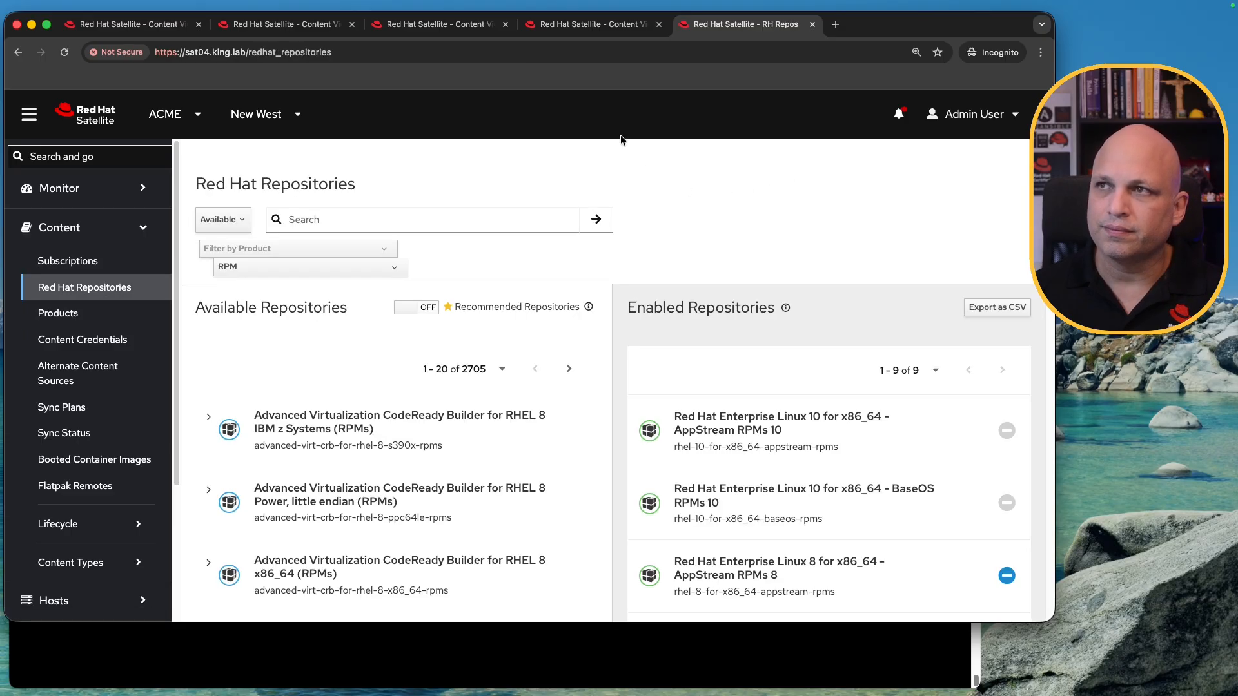
left_click(592, 25)
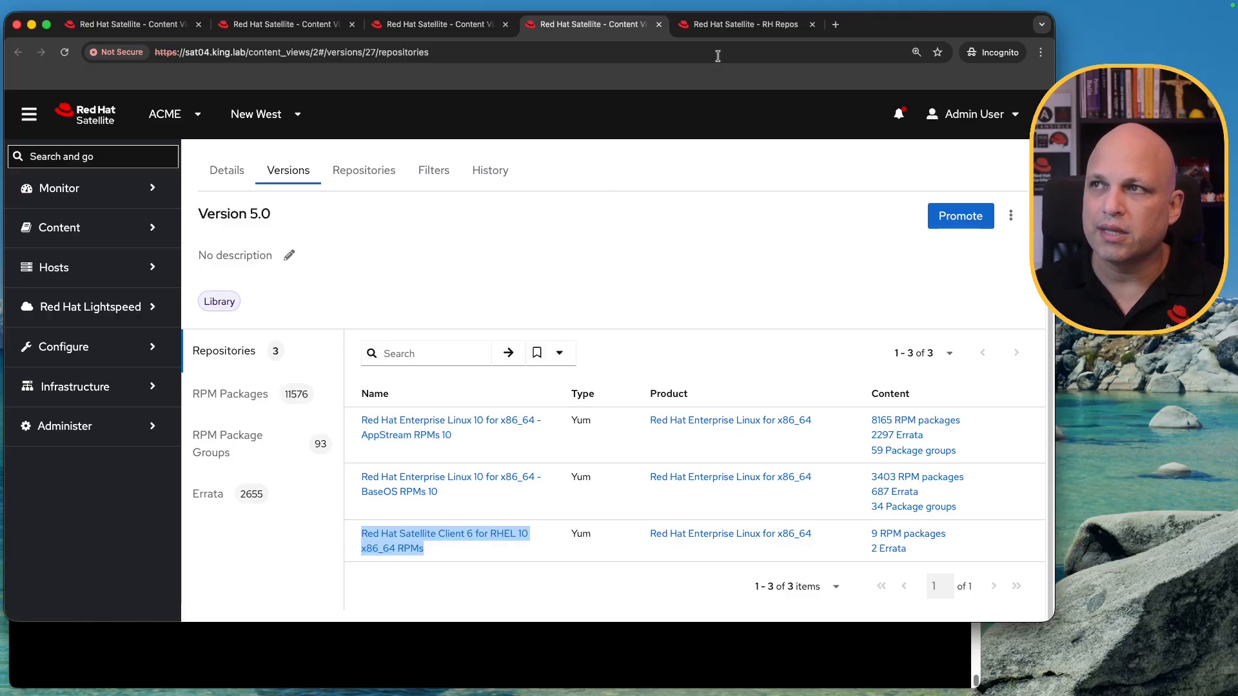
left_click(726, 24)
scroll(787, 379, "down", 5)
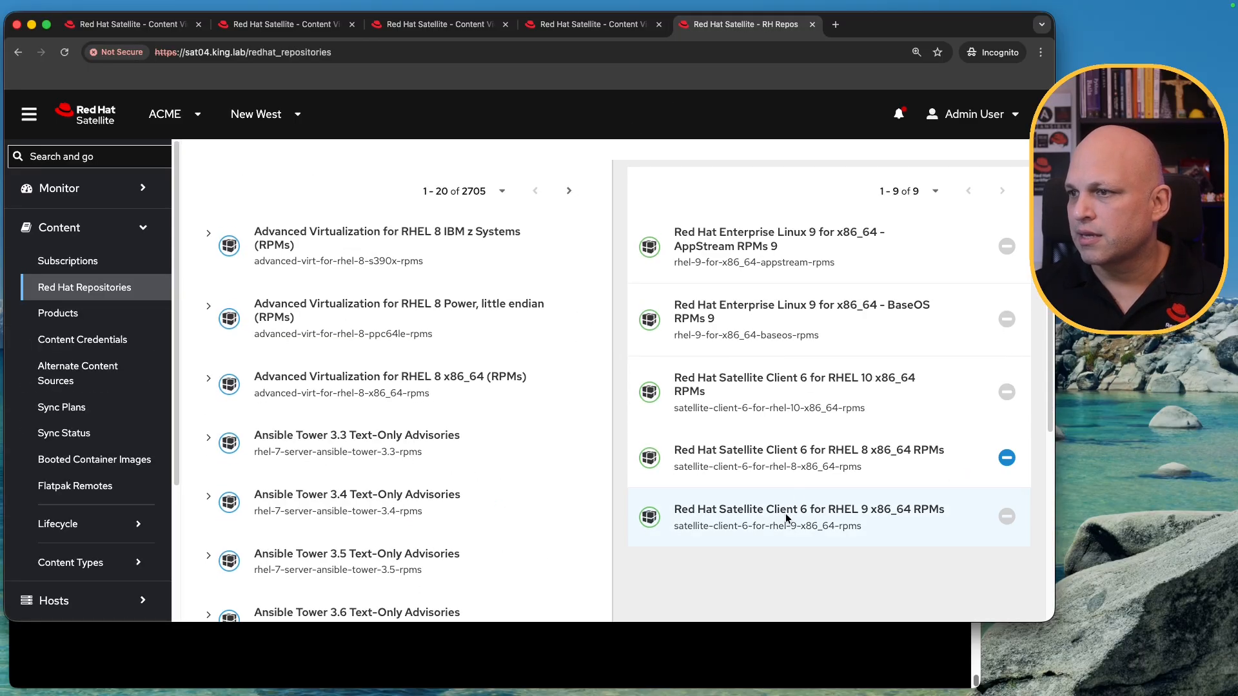
left_click_drag(872, 413, 670, 405)
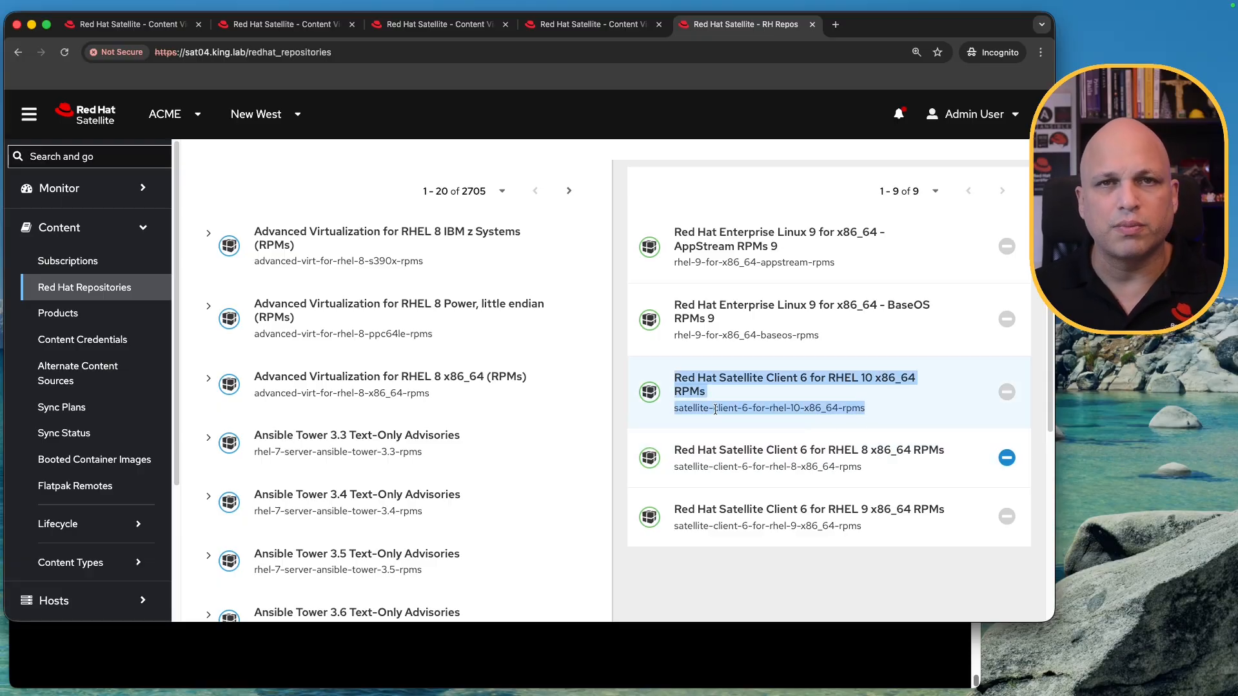
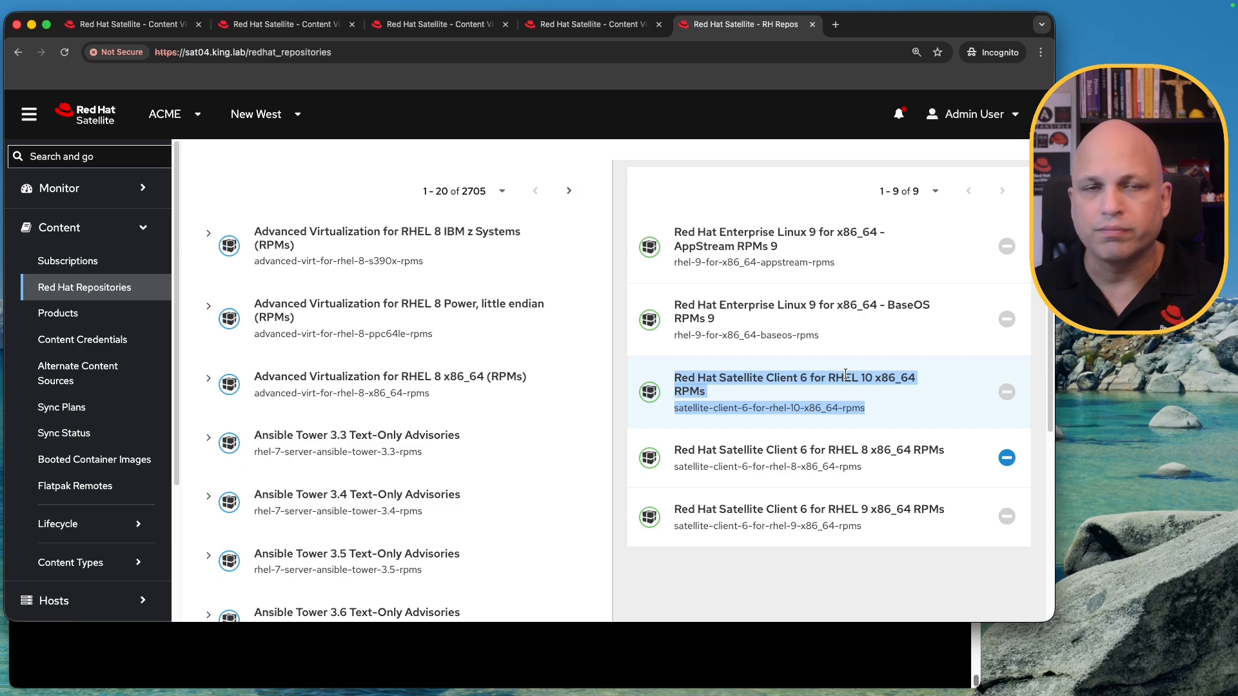
Step: Compare the published Version 5.0 pages of the cv_rhel10 content view and the ccv_rhel10_acme composite content view
left_click(593, 24)
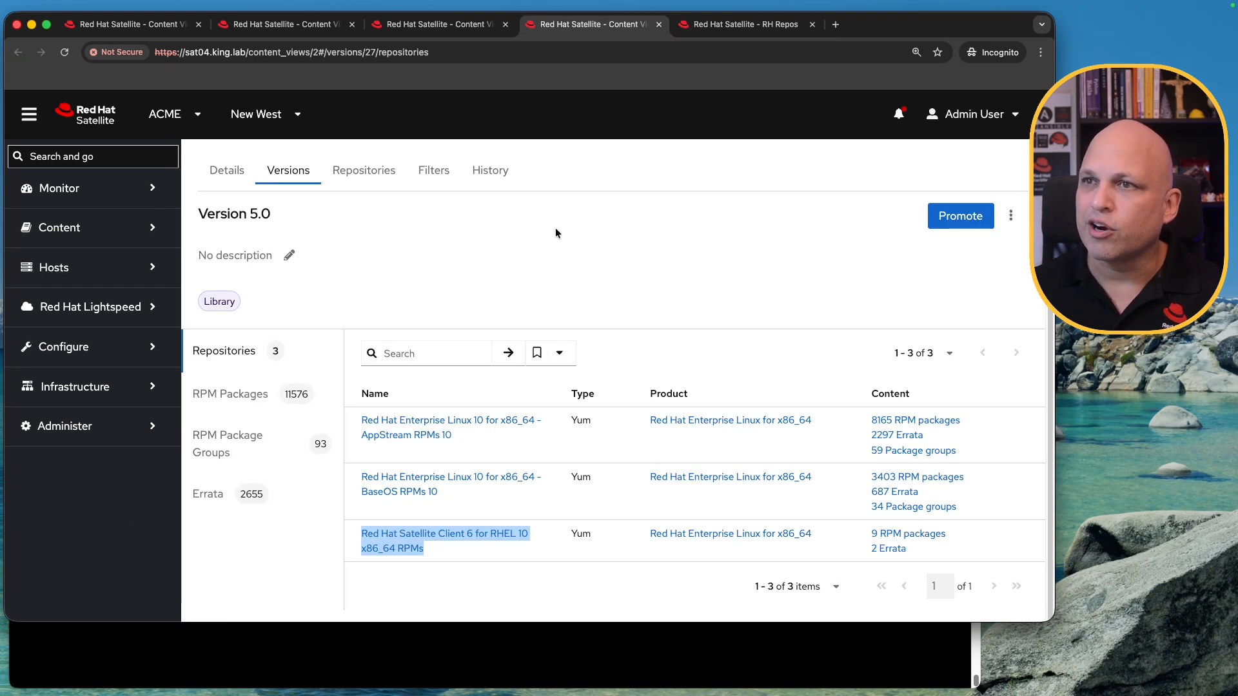
left_click(350, 230)
scroll(347, 242, "up", 3)
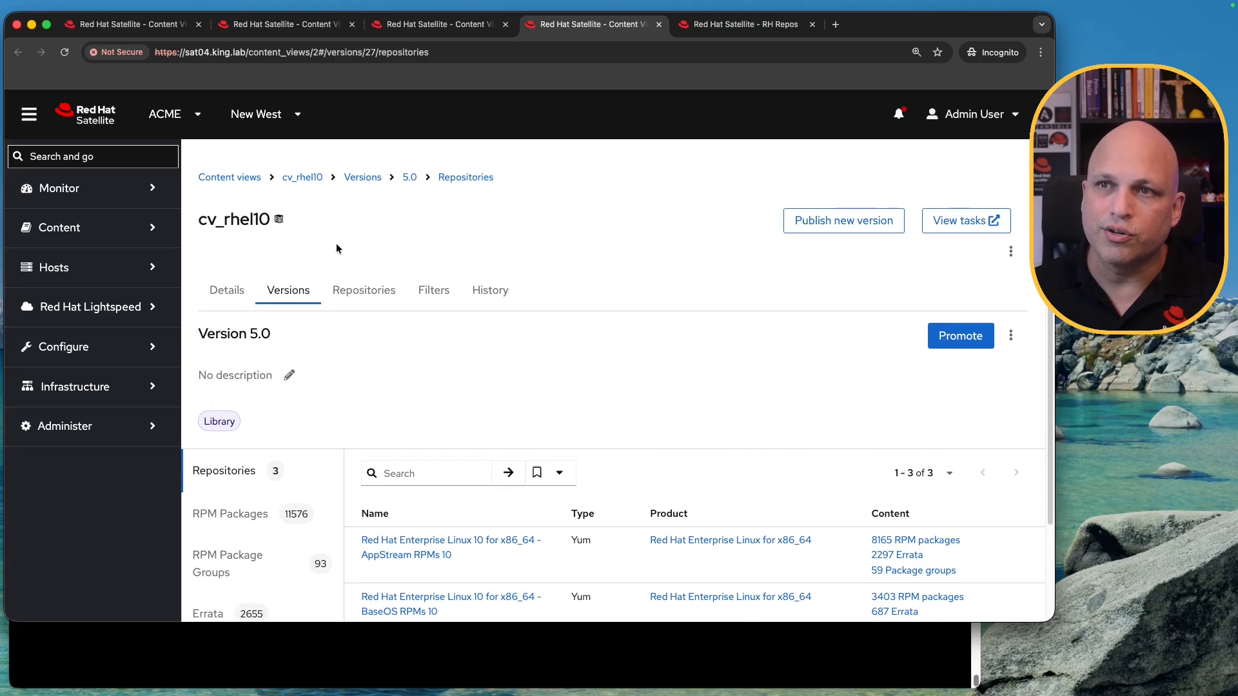
double_click(251, 219)
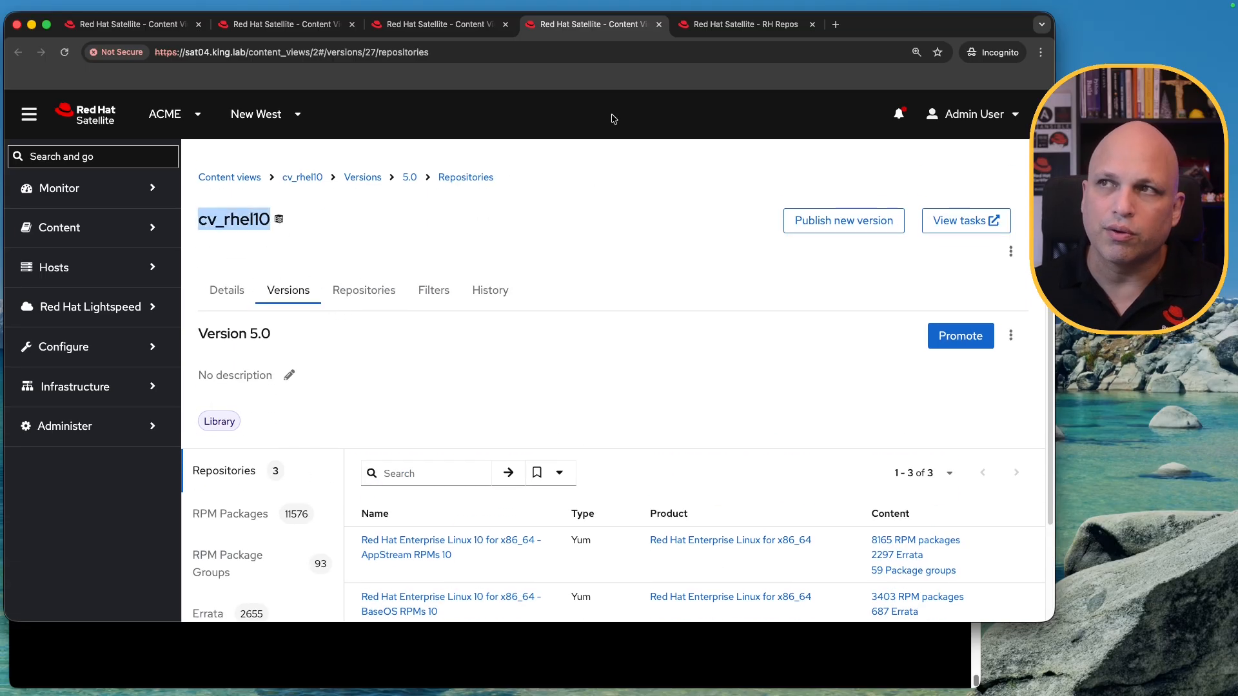
left_click(448, 25)
left_click(303, 25)
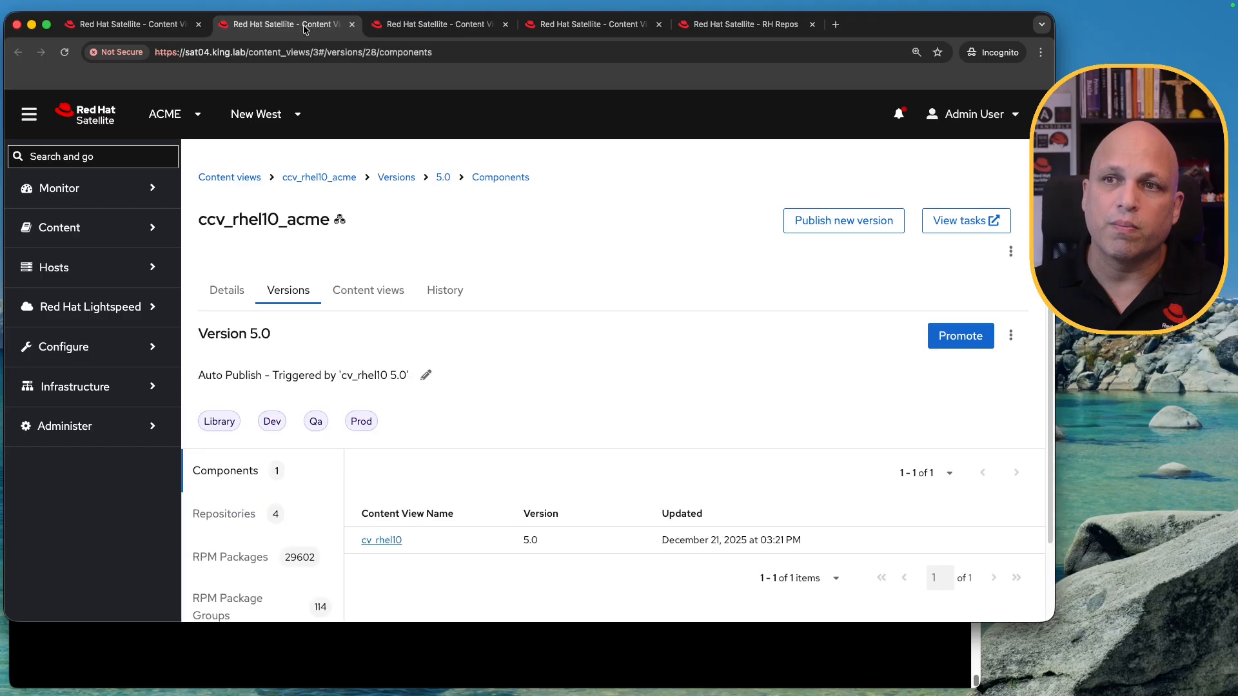
double_click(264, 216)
left_click(603, 251)
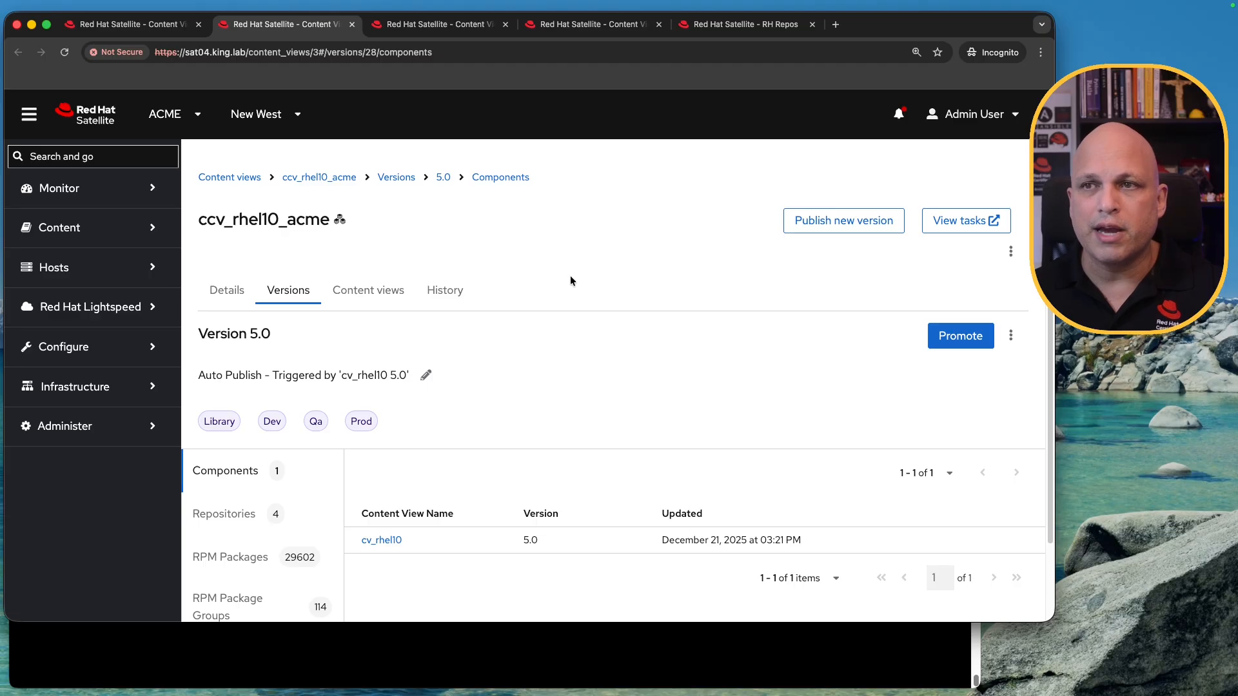
Step: Remove the Red Hat Satellite Client 6 for RHEL 10 x86_64 RPMs repository from the cv_rhel10 content view
left_click(617, 25)
scroll(675, 389, "down", 2)
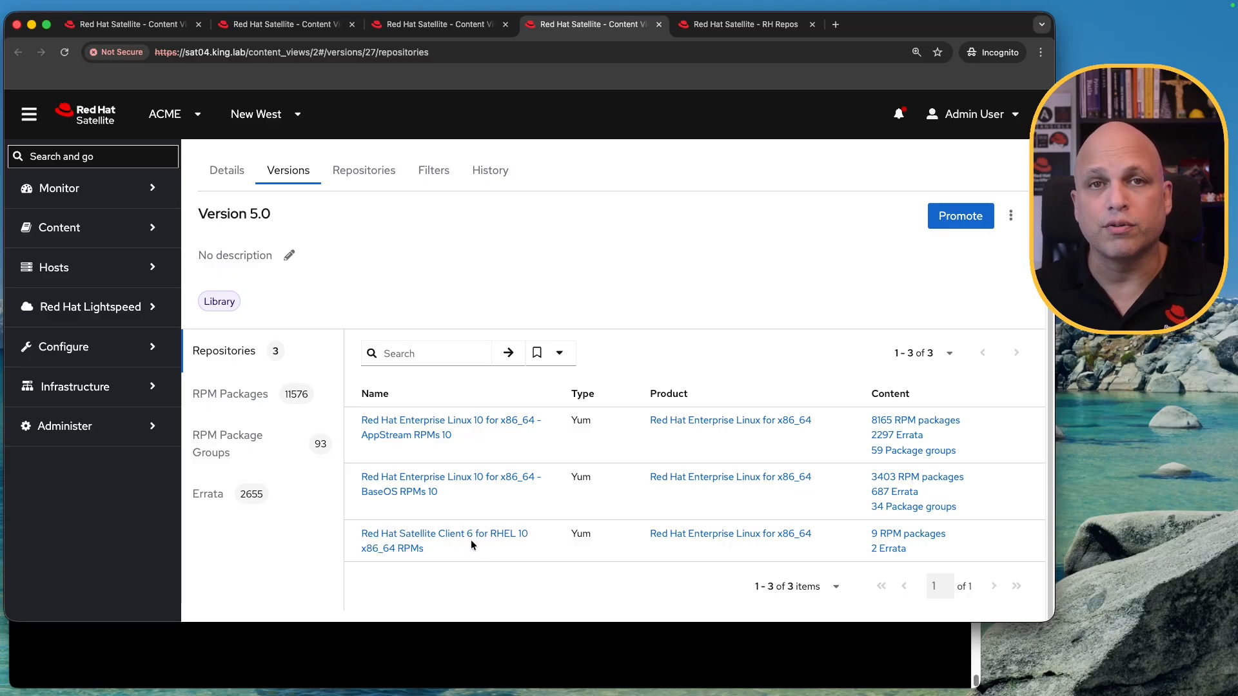
left_click(365, 171)
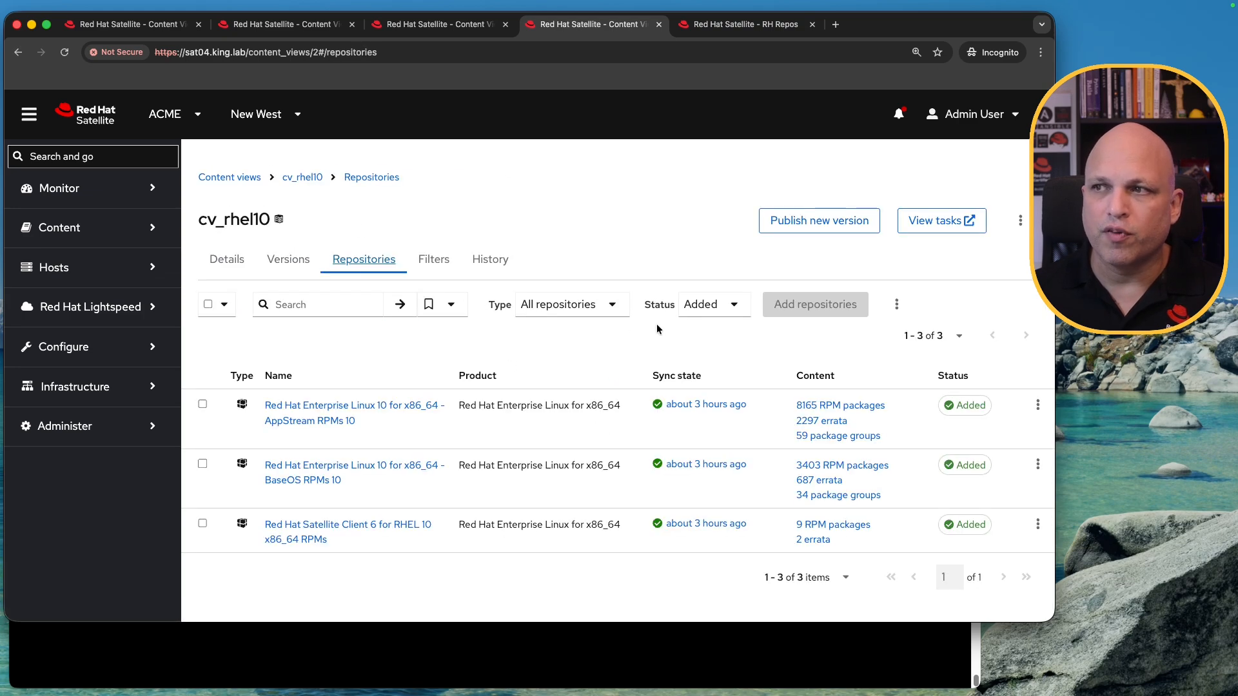
left_click(739, 307)
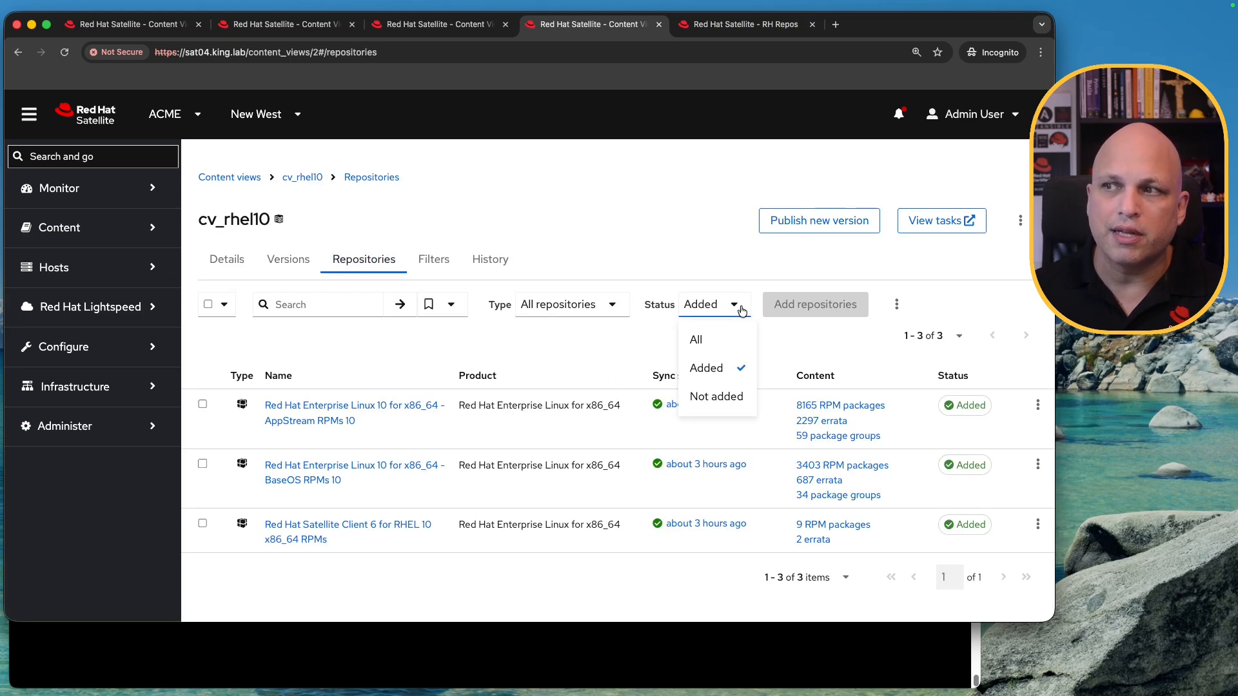
left_click(714, 241)
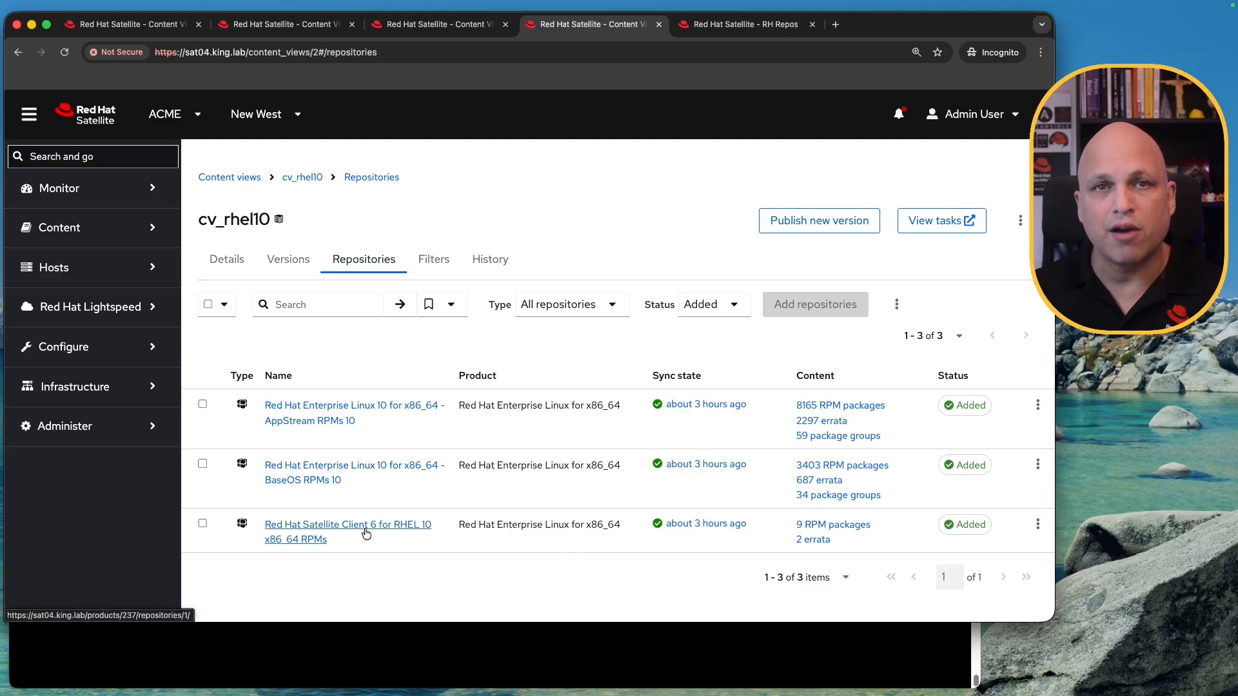
left_click(202, 525)
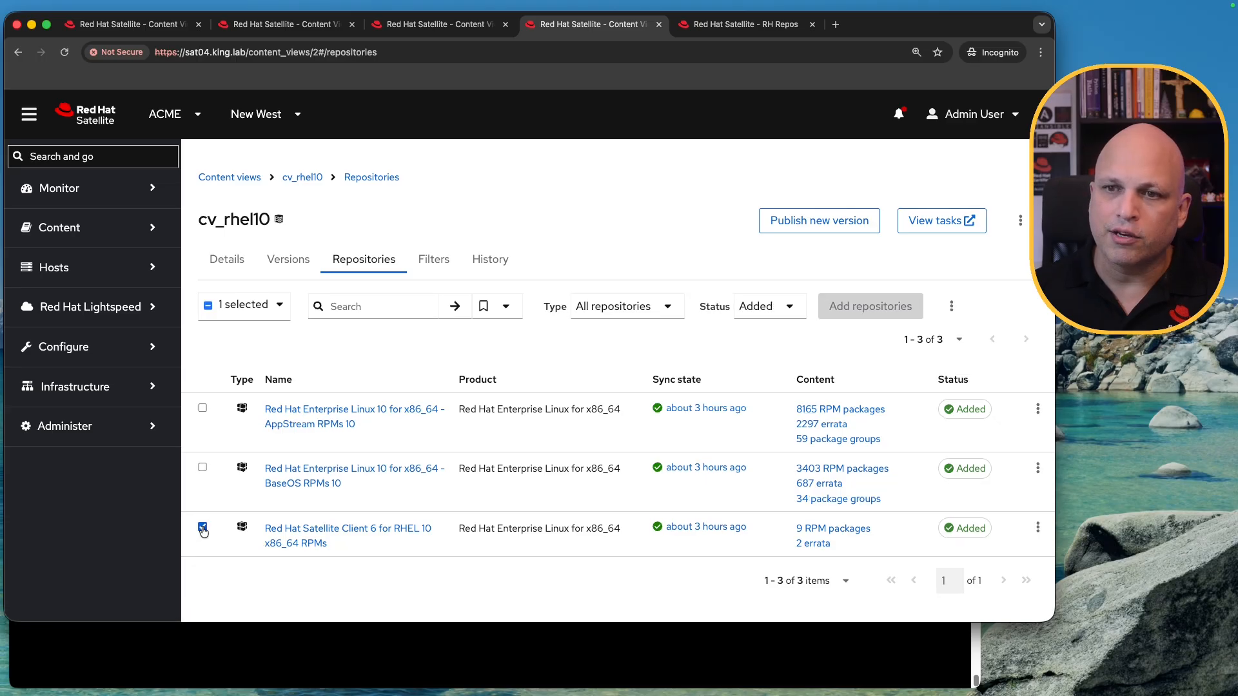
left_click(951, 306)
left_click(895, 264)
left_click(203, 527)
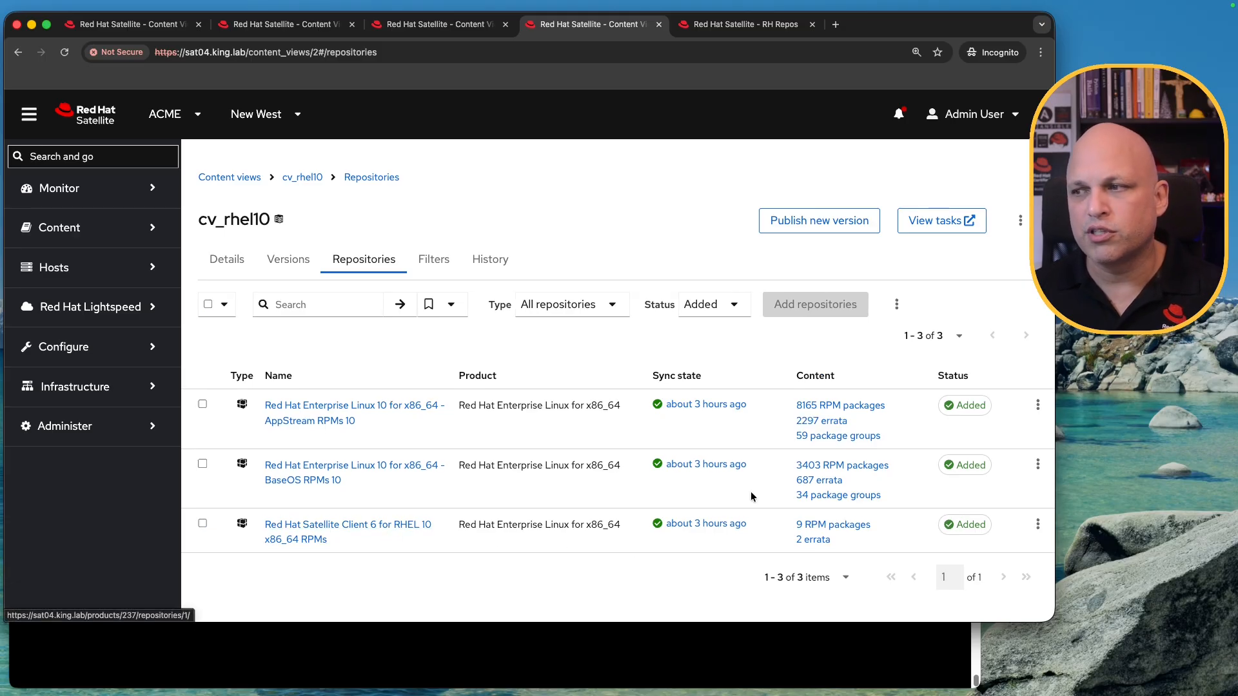
left_click(1037, 525)
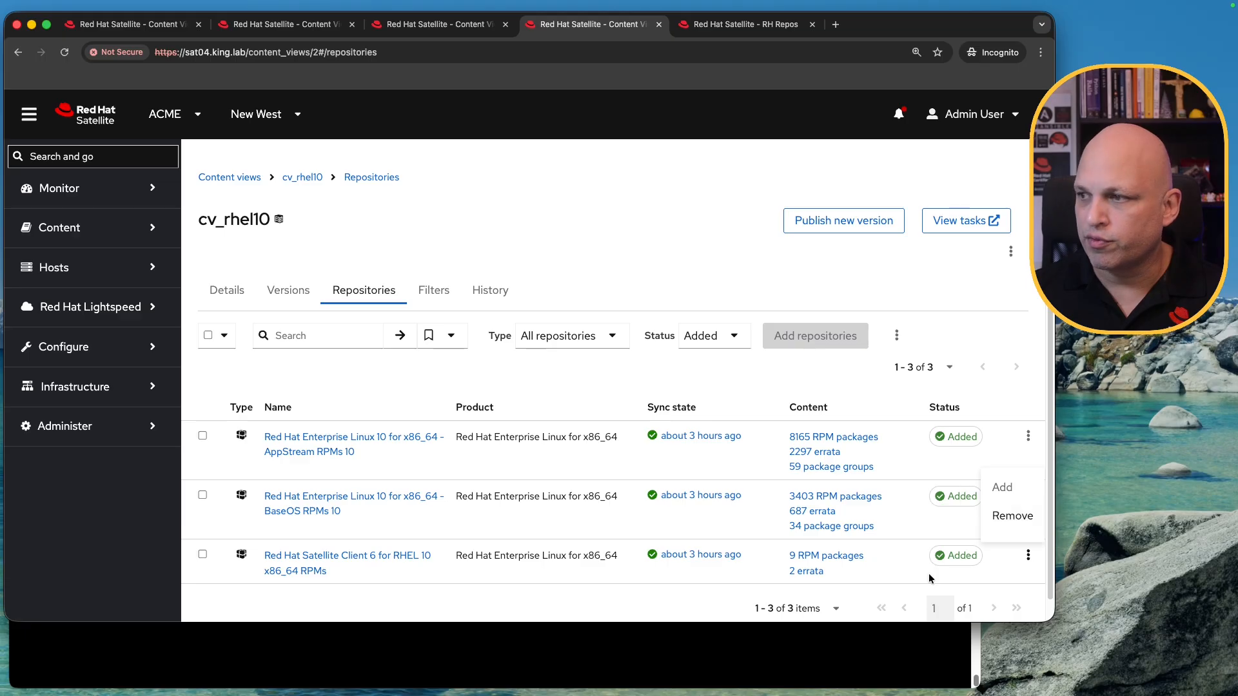
left_click(1009, 518)
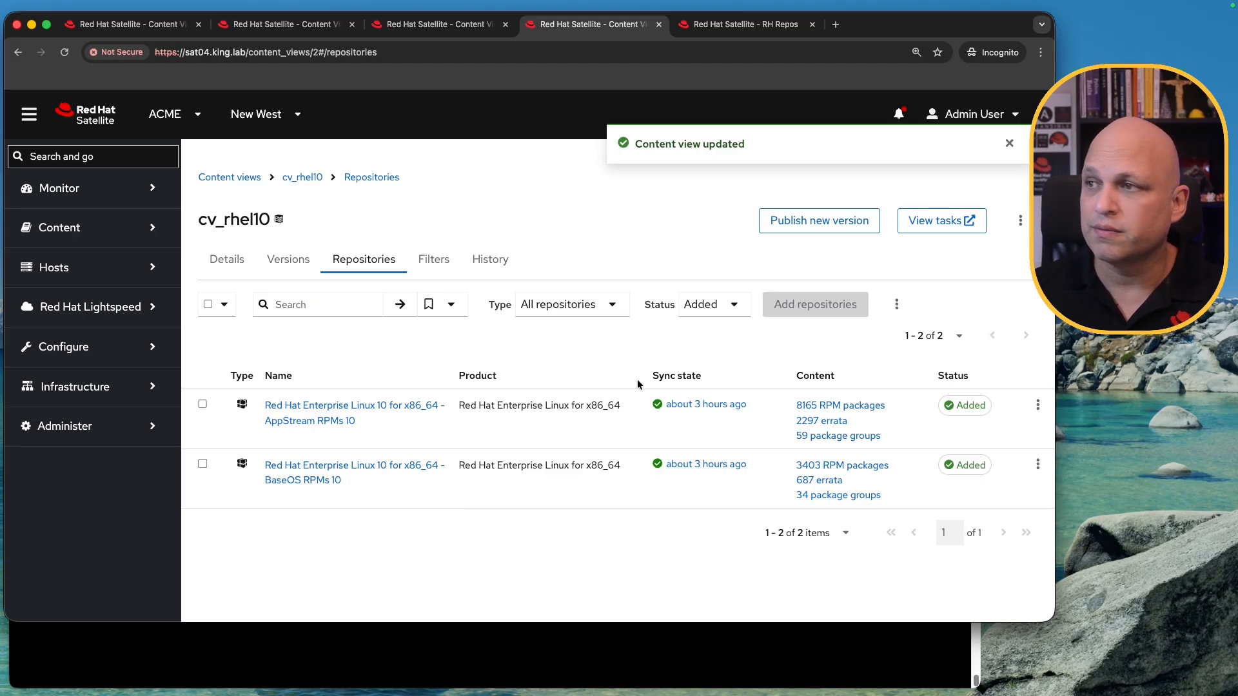
Step: Publish Version 6.0 of cv_rhel10 without a description or extra promotion, and review its repositories
left_click(797, 228)
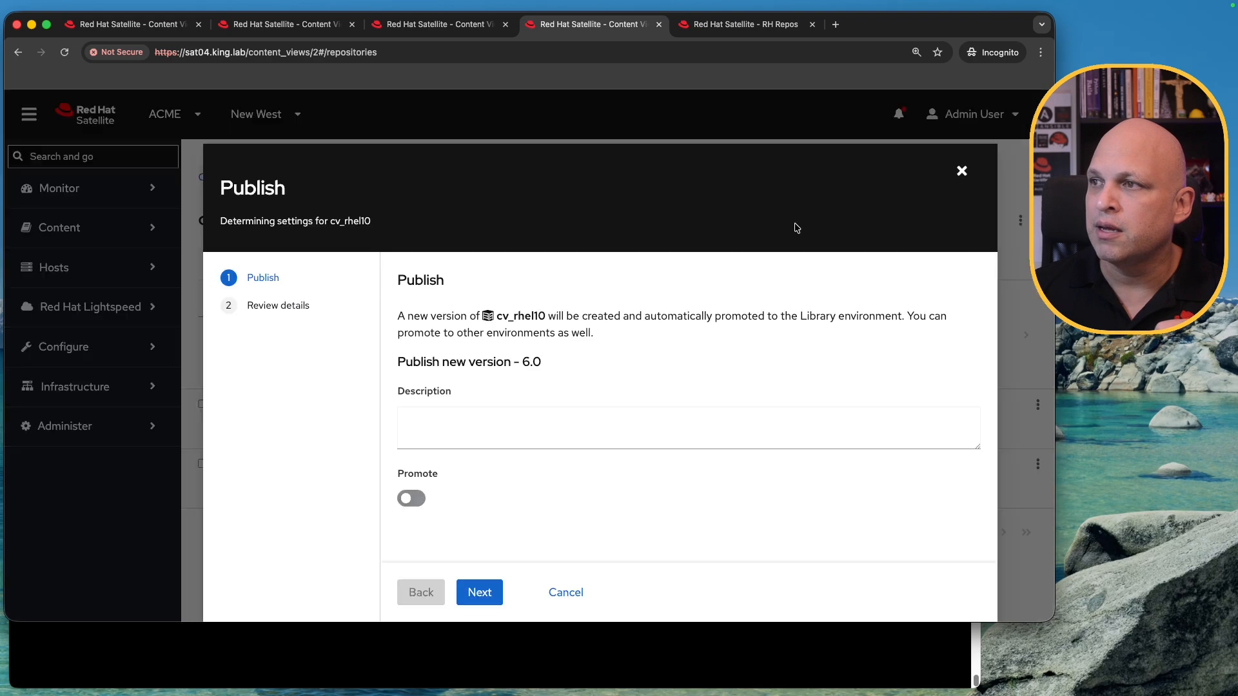
left_click(485, 594)
left_click(485, 592)
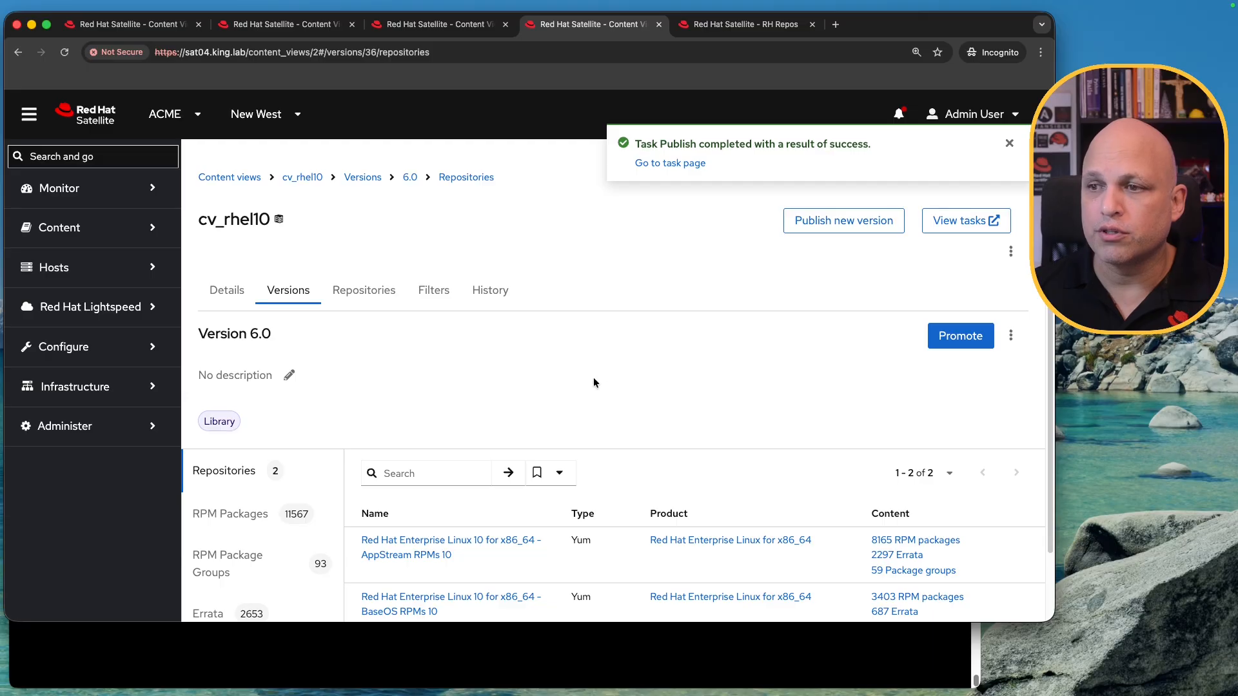
scroll(610, 355, "down", 2)
left_click_drag(277, 257, 233, 256)
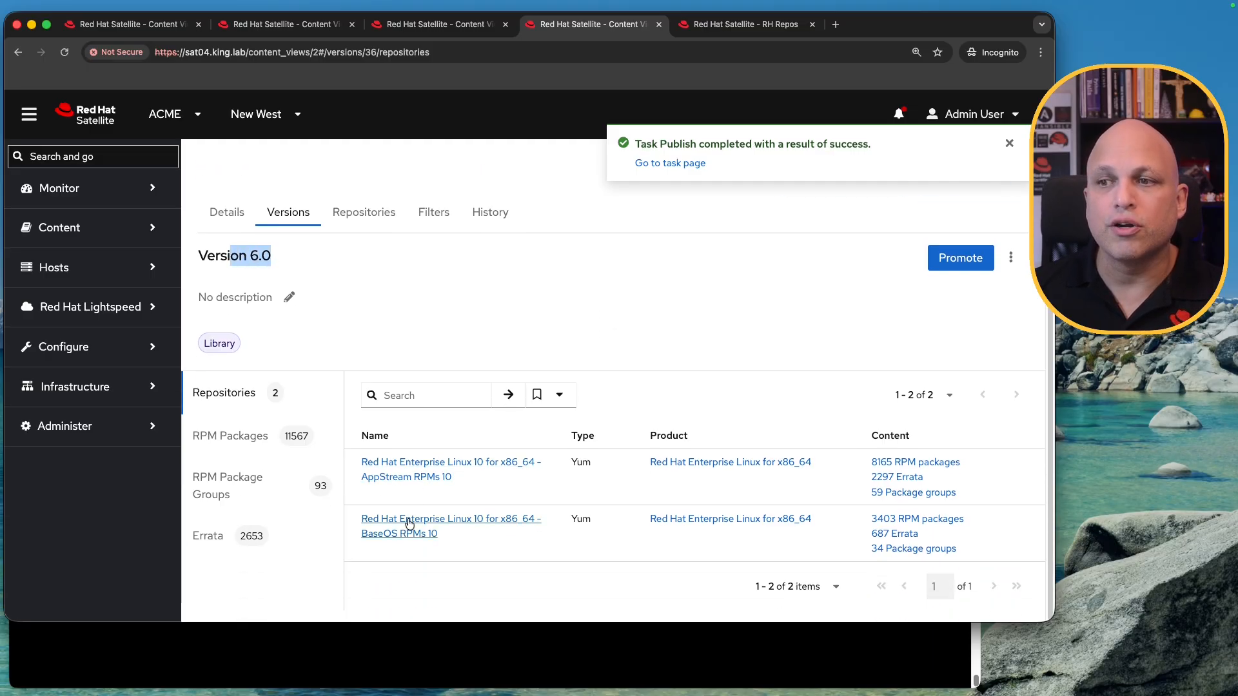
scroll(483, 345, "up", 2)
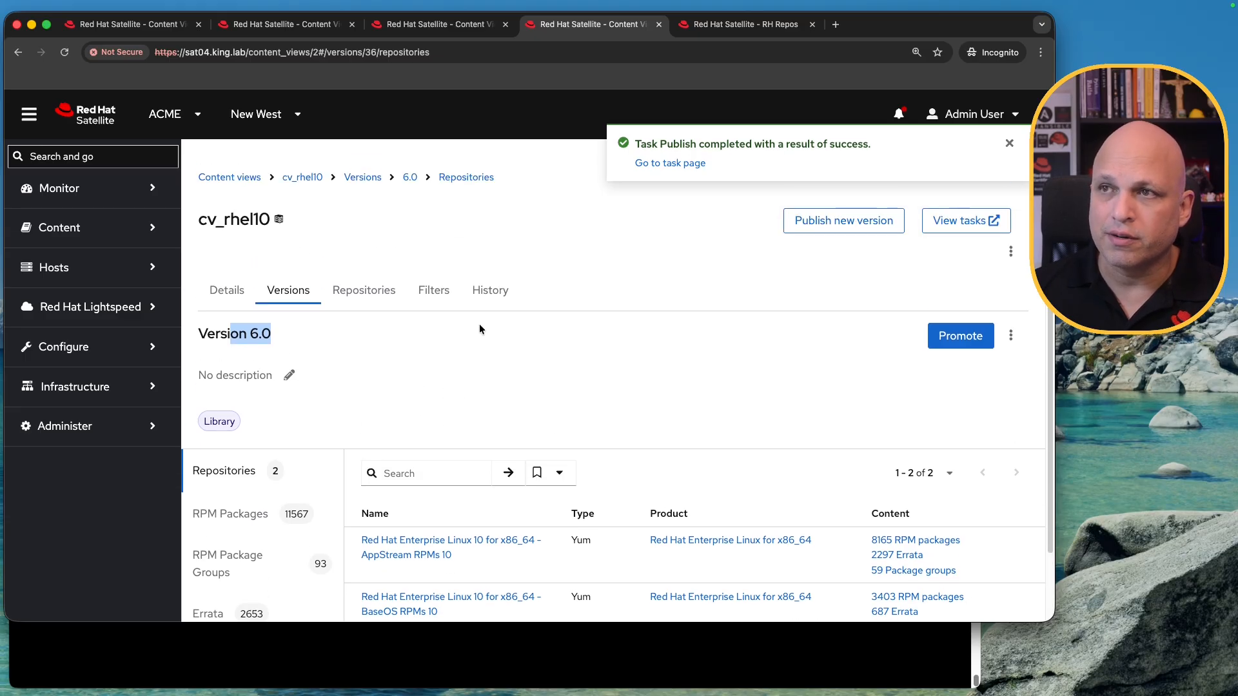
Step: Check the cv_rhel10 versions list and whether the Satellite Client 6 for RHEL 10 repository can be disabled in Red Hat Repositories
left_click(362, 178)
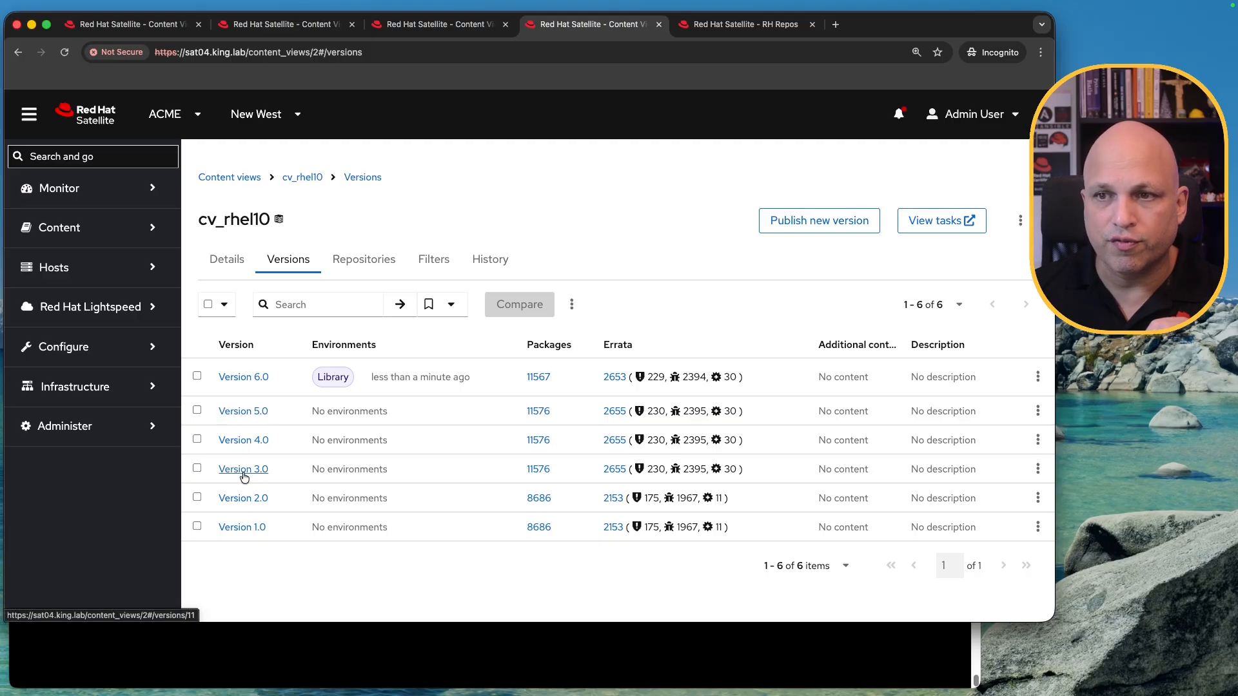
left_click(753, 28)
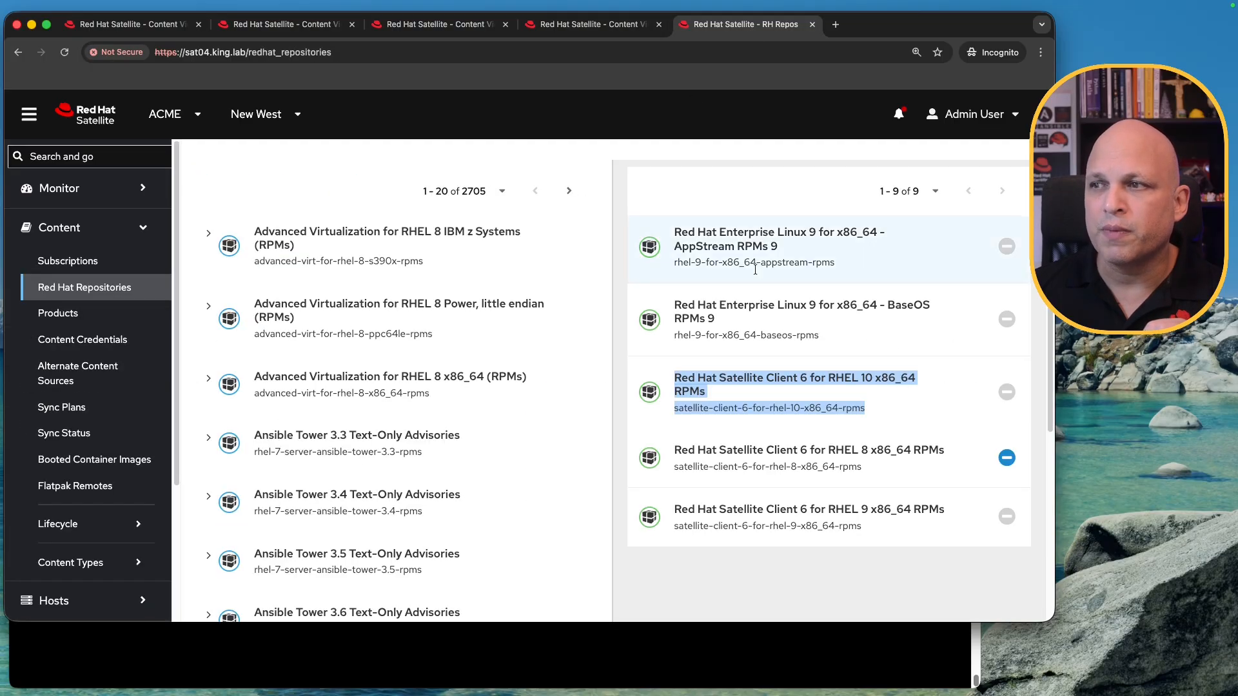
left_click(773, 564)
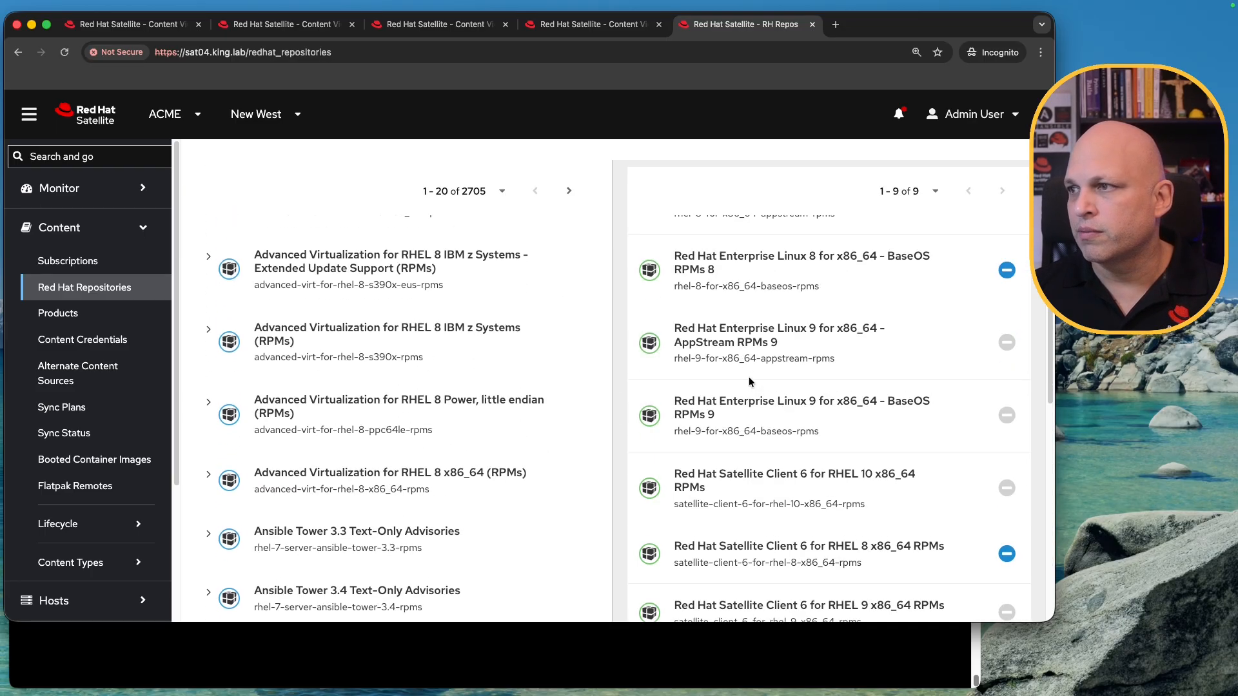
scroll(806, 419, "down", 1)
left_click_drag(867, 458, 677, 452)
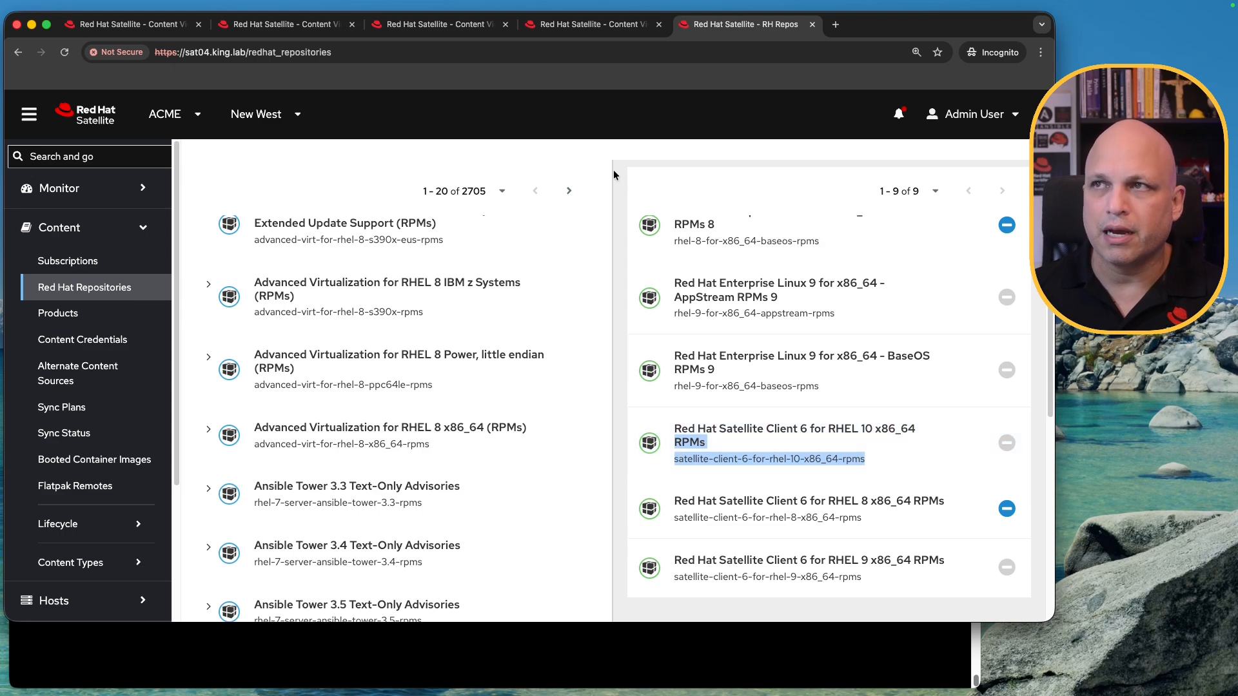
Step: Check cv_rhel10 Version 5.0 in a separate tab for the Satellite Client 6 for RHEL 10 repository and return to the versions list
left_click(582, 26)
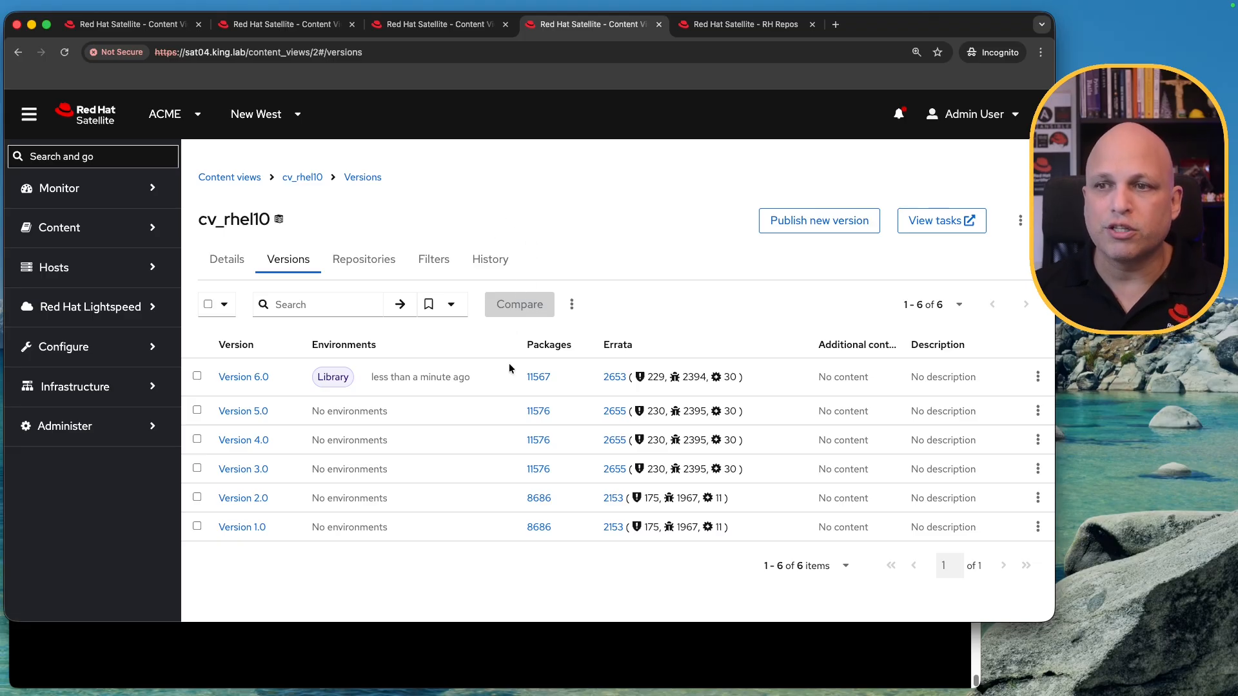
left_click(247, 415, "super")
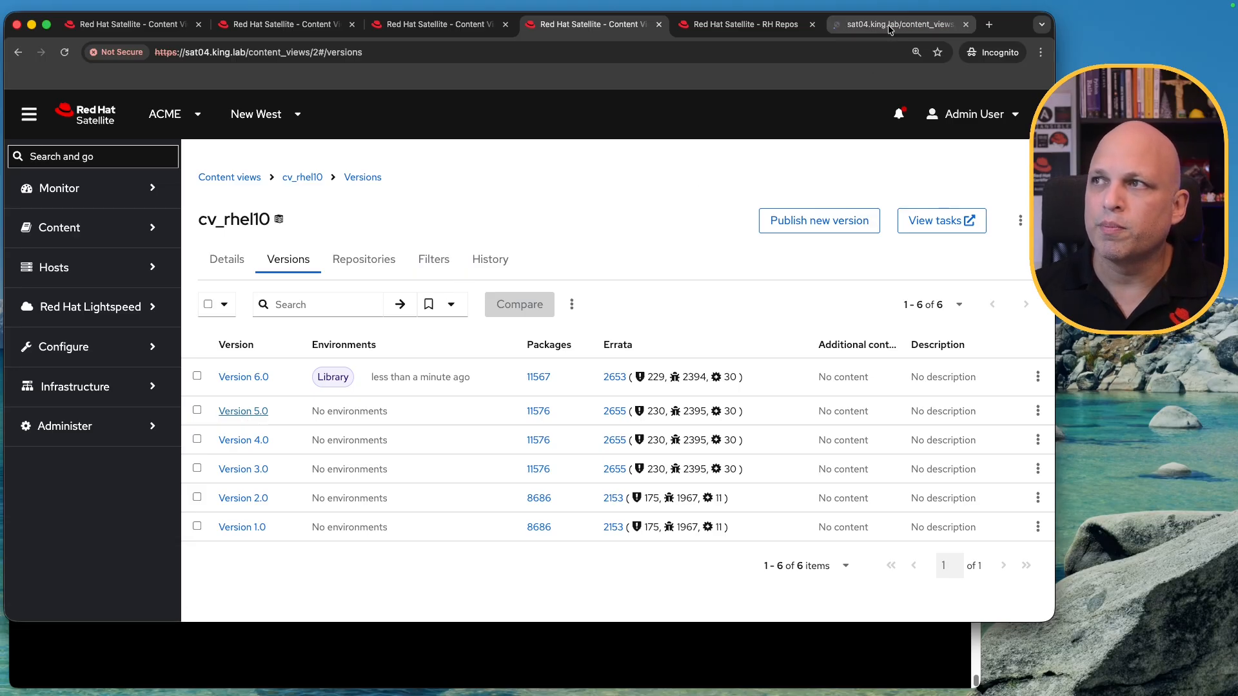
left_click(891, 26)
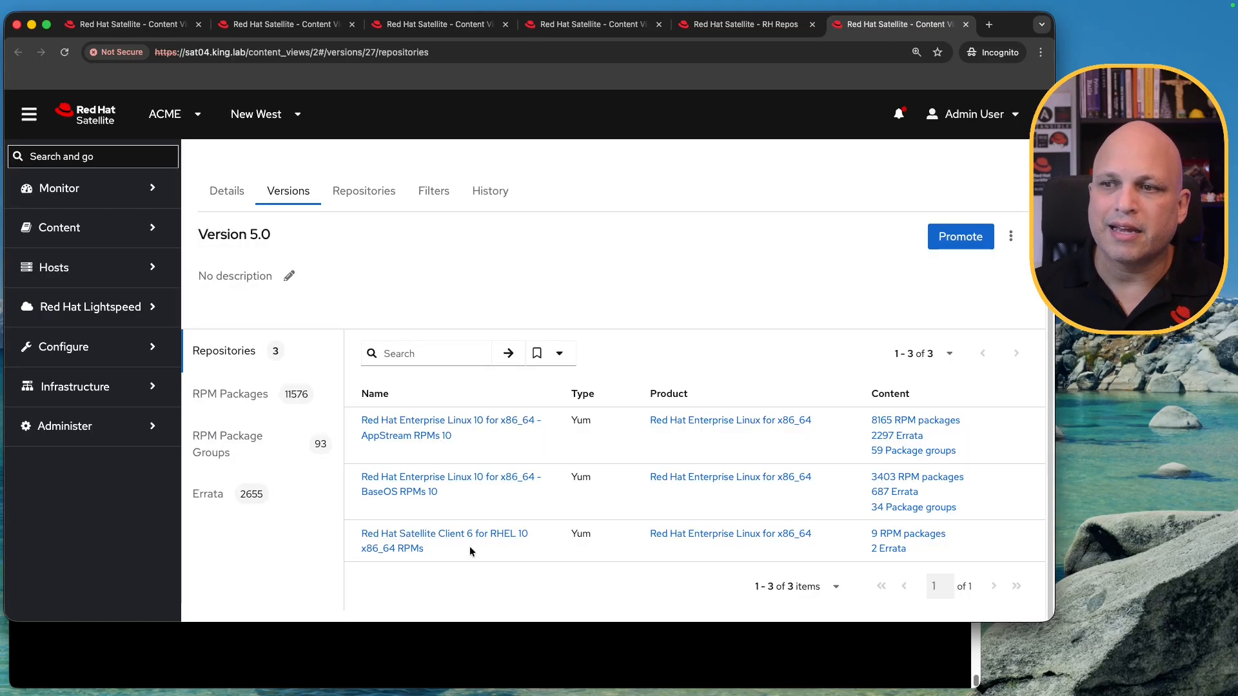
left_click_drag(458, 550, 374, 527)
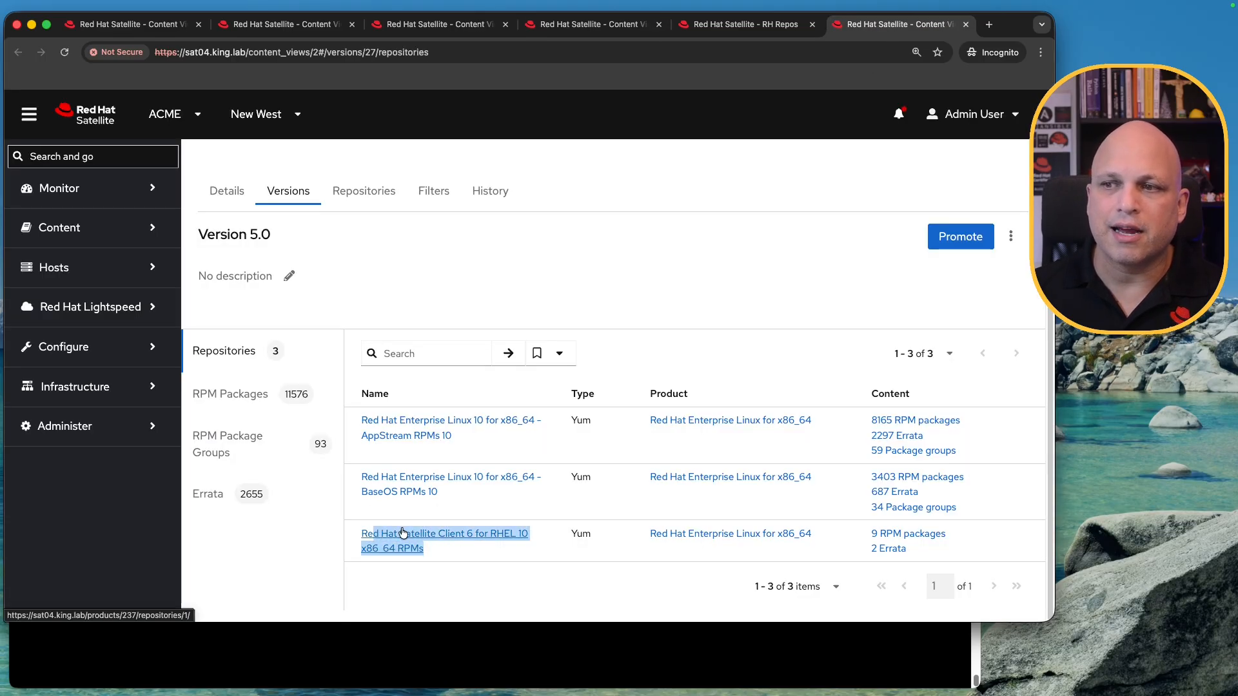
left_click(965, 24)
left_click(631, 26)
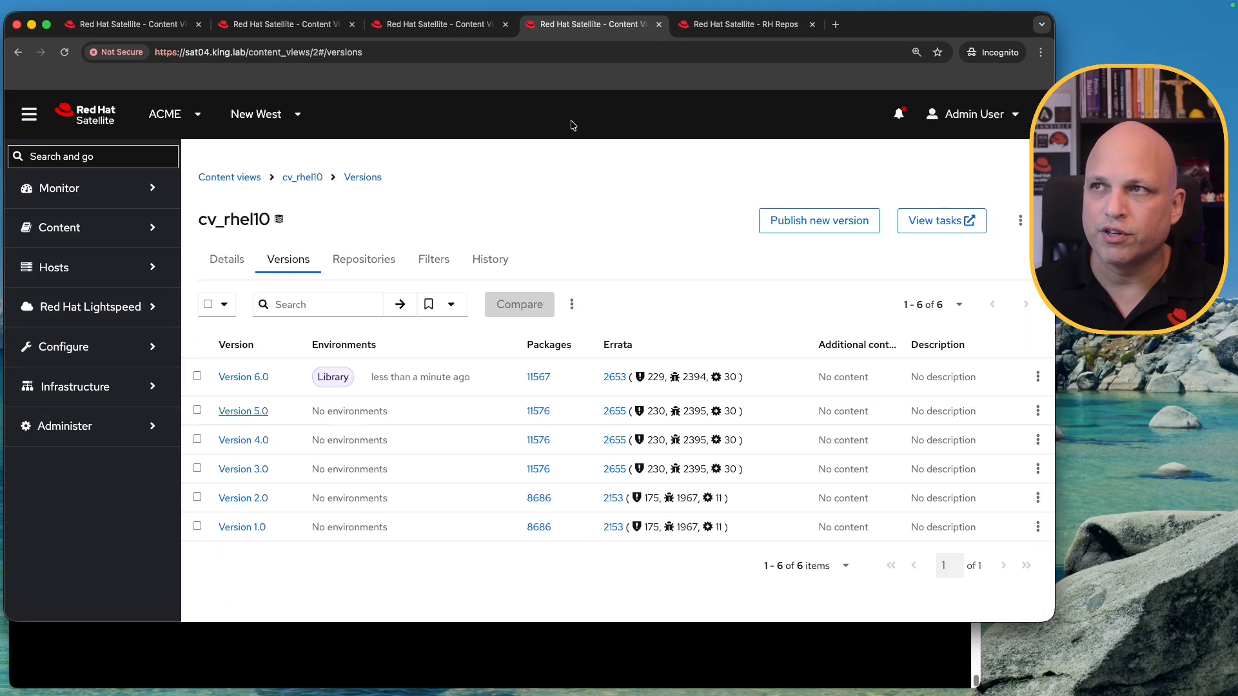
Step: Check which repositories cv_rhel10 Version 4.0 contains in a separate tab, and close that tab
left_click(250, 444, "super")
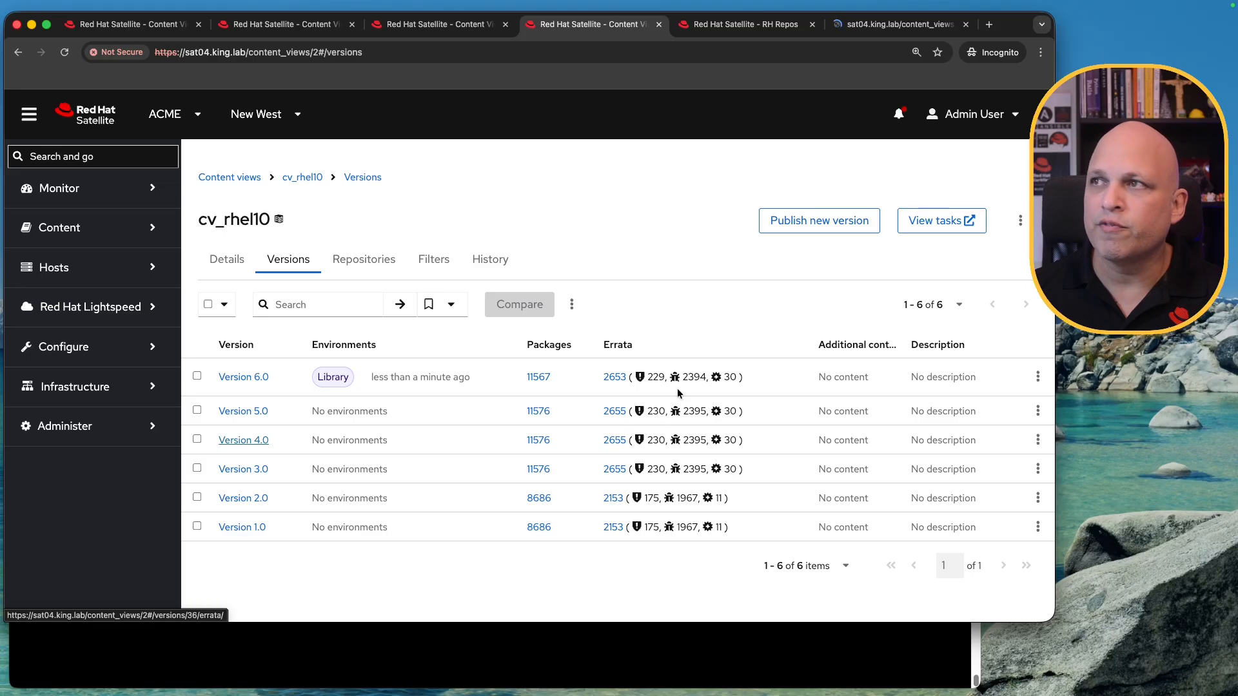
left_click(889, 25)
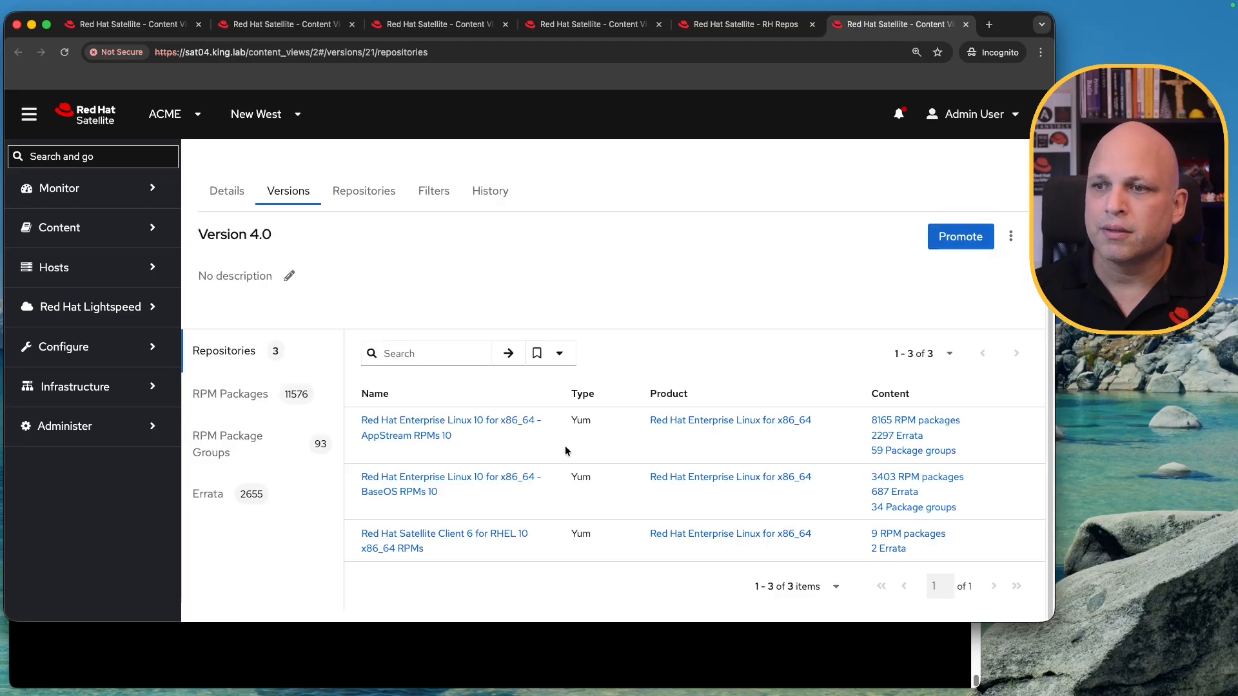
left_click(966, 25)
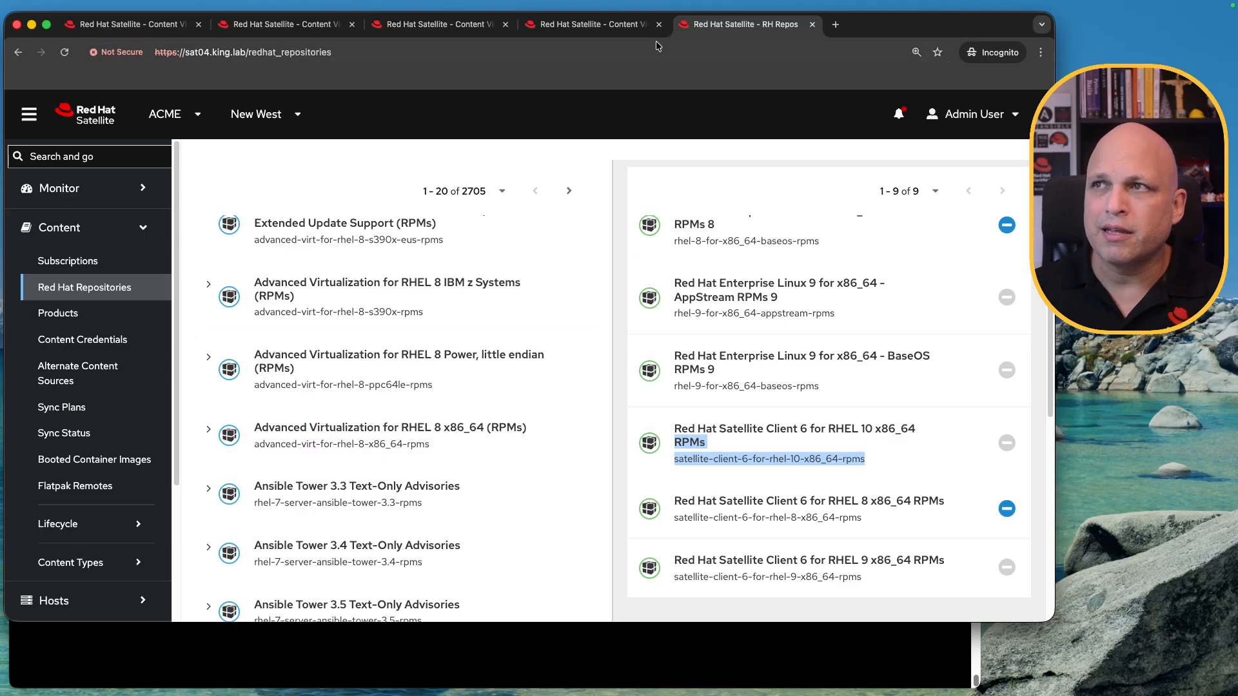
Step: Move the cv_rhel10 versions tab to the end and check Version 3.0's repositories in a separate tab
left_click_drag(602, 23, 742, 30)
left_click(243, 470, "super")
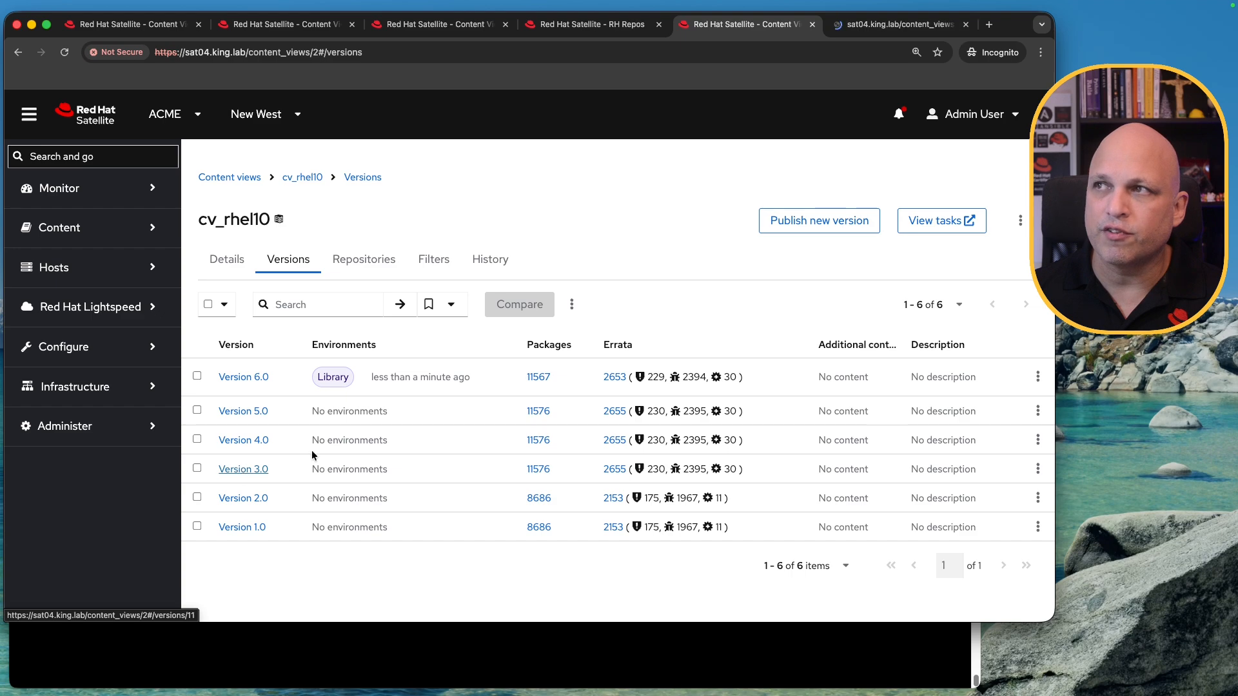
left_click(881, 29)
scroll(598, 433, "down", 2)
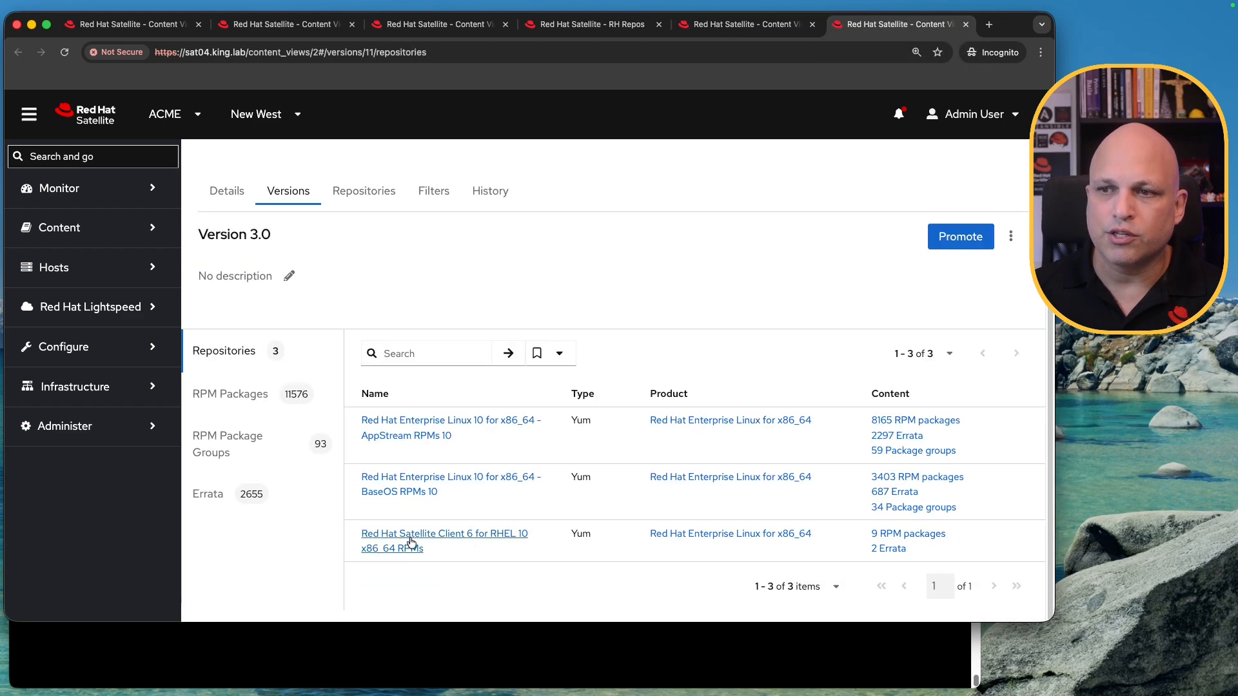
left_click(965, 25)
Step: Check cv_rhel10 Version 2.0's repositories in a separate tab for the Satellite Client 6 entry, and close that tab
left_click(243, 498, "super")
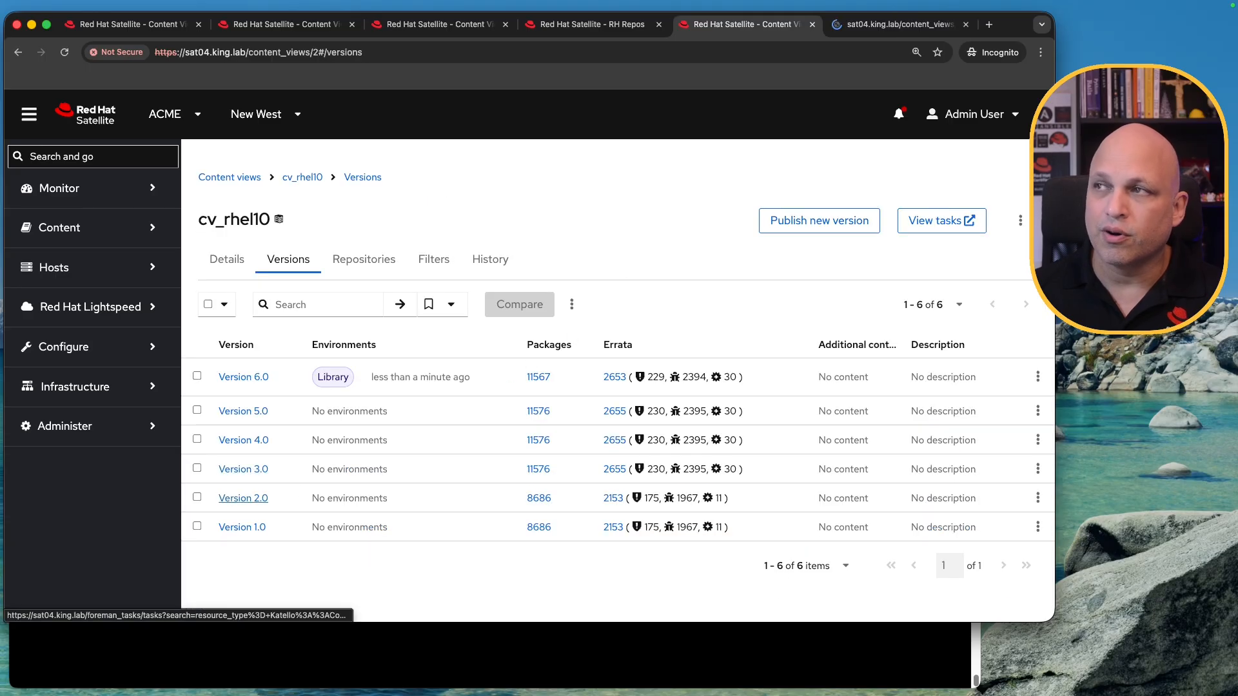
left_click(884, 24)
scroll(693, 432, "down", 2)
triple_click(441, 541)
left_click(965, 24)
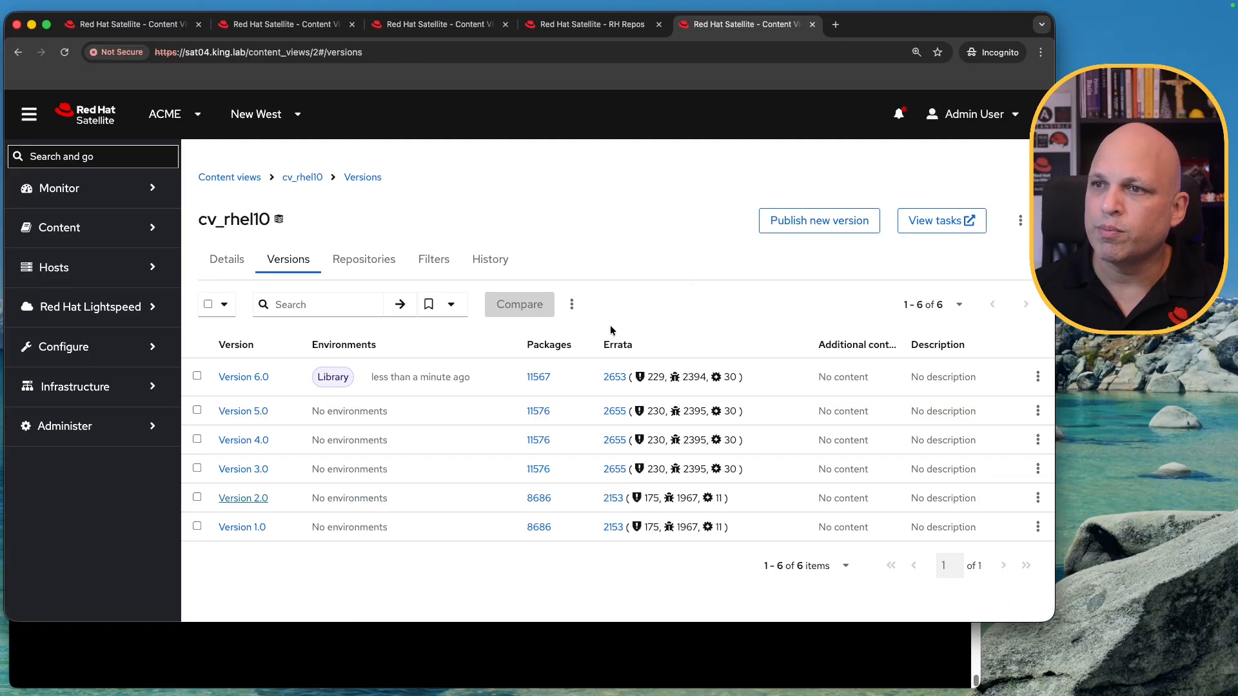
Step: Check cv_rhel10 Version 1.0's repositories and reopen the cv_rhel10 versions list from the content views
left_click(242, 526)
scroll(400, 541, "down", 2)
triple_click(398, 543)
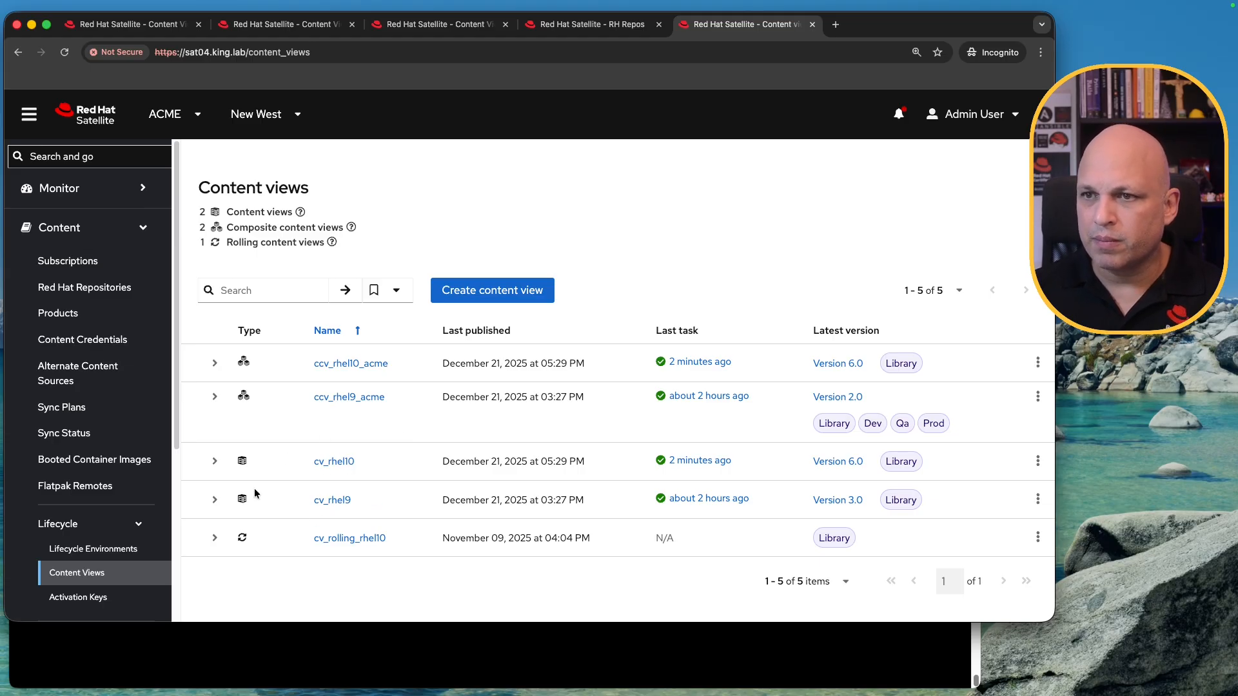
left_click(336, 462)
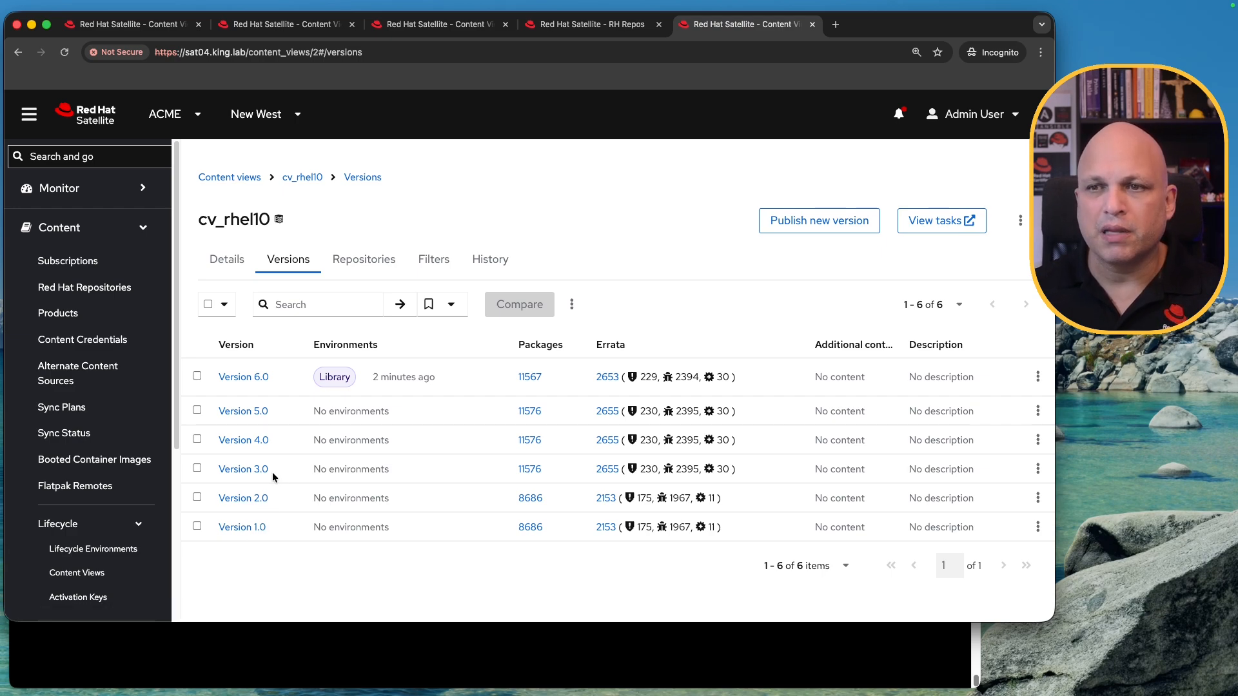
left_click(196, 410)
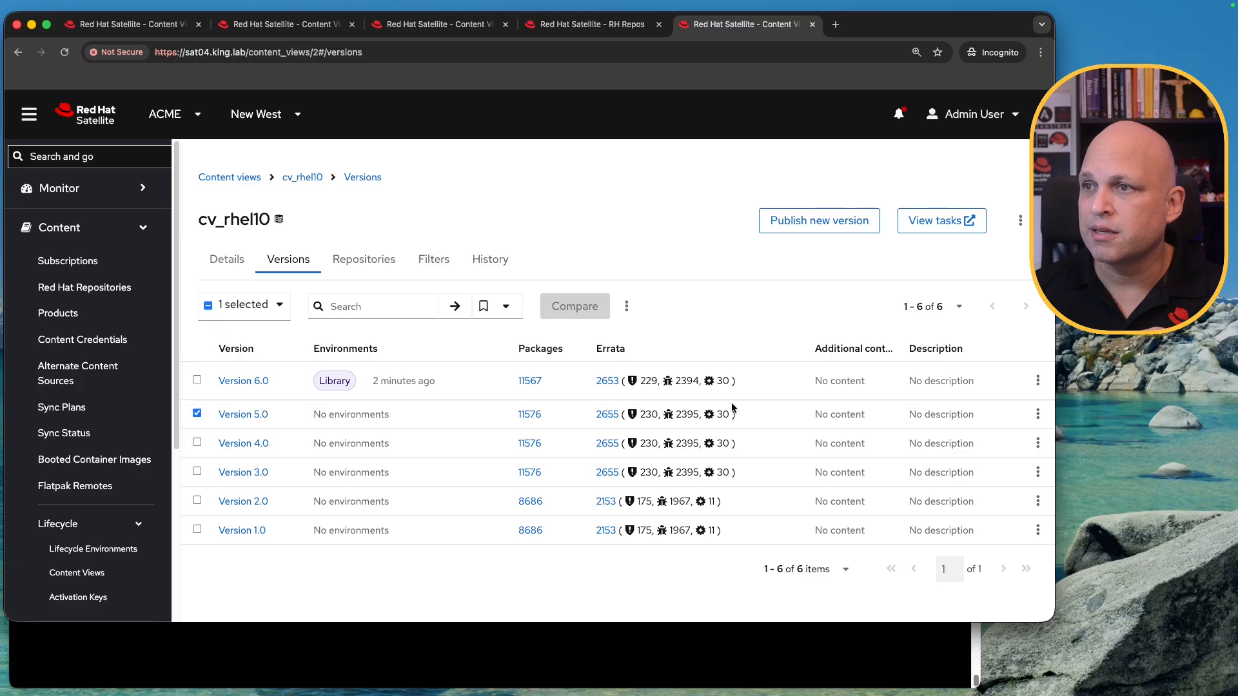
left_click(627, 306)
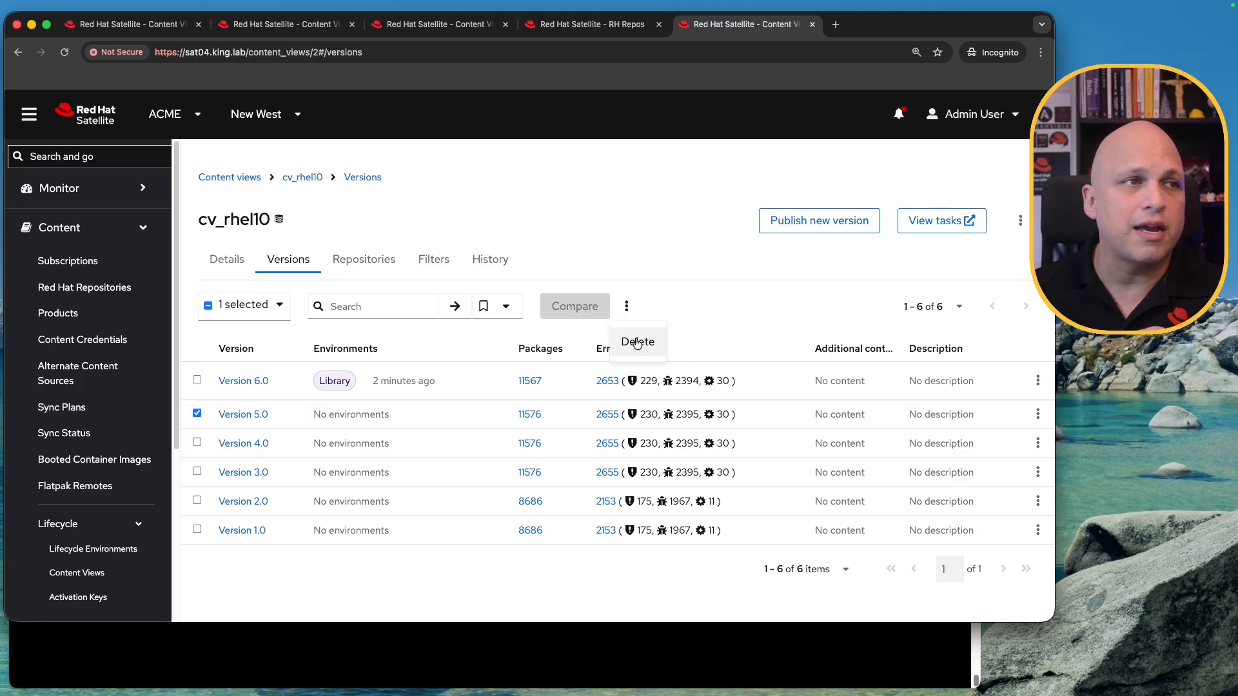
left_click(197, 411)
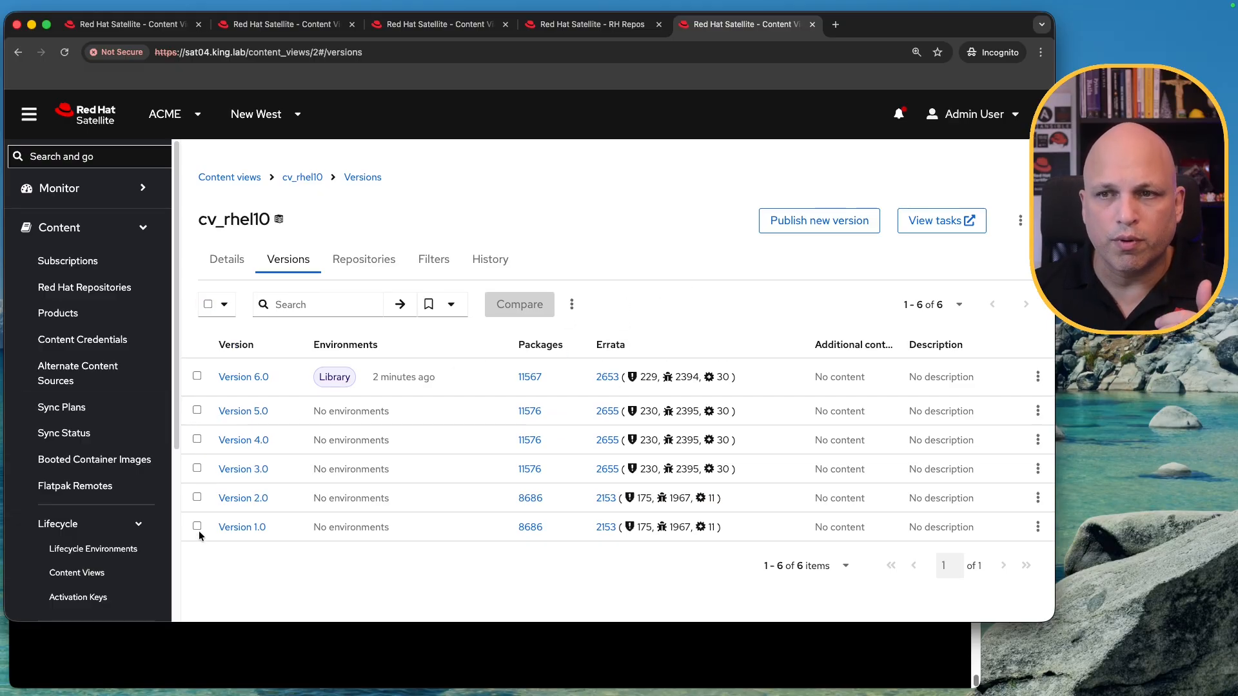
Step: Try to delete cv_rhel10 Version 5.0 and read the error for the composite content view using it
left_click(1038, 412)
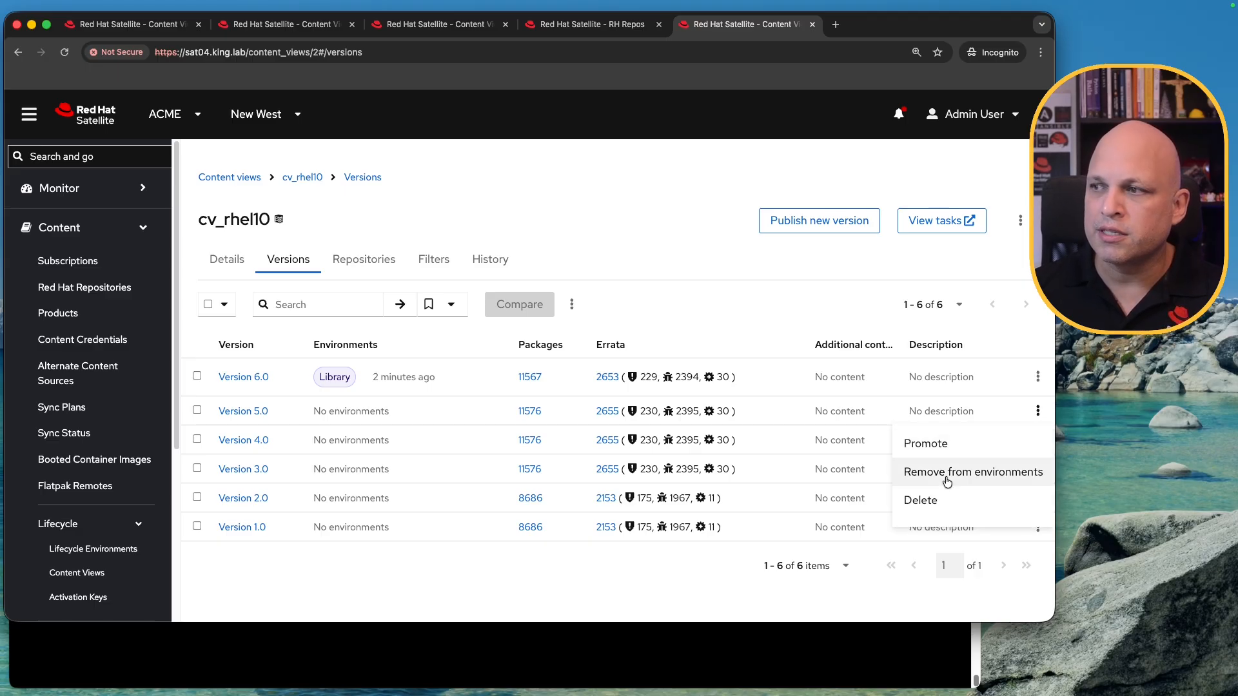
left_click(922, 501)
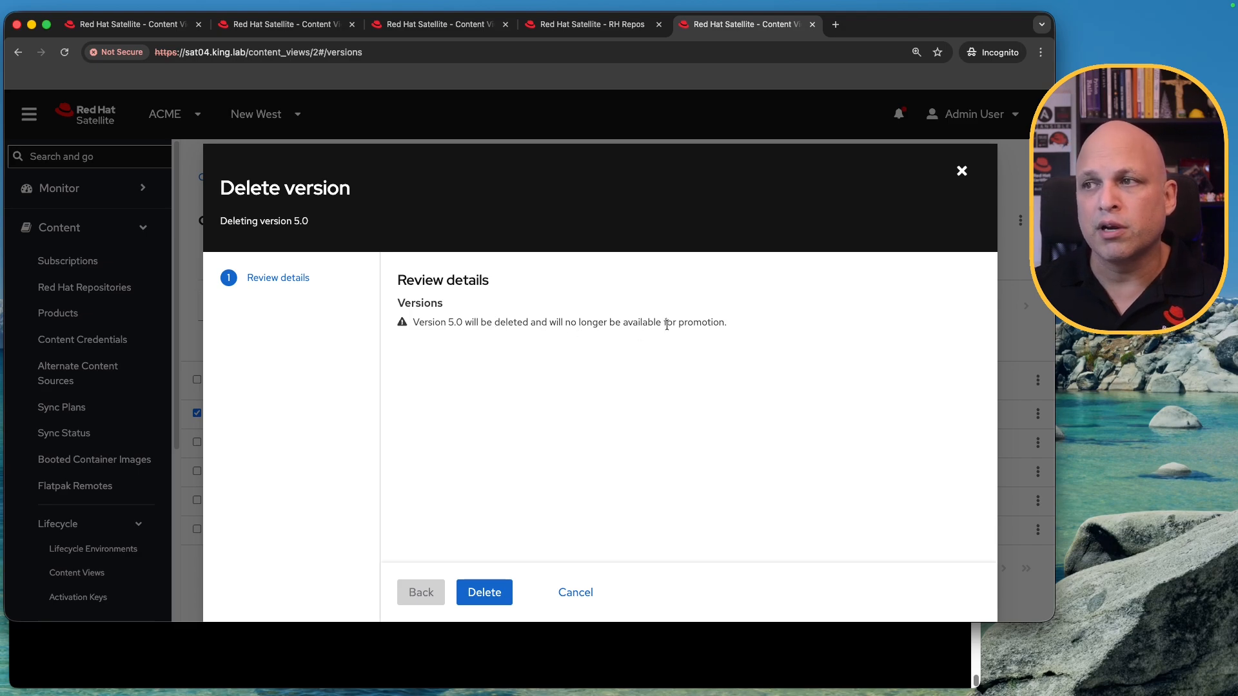
left_click(485, 592)
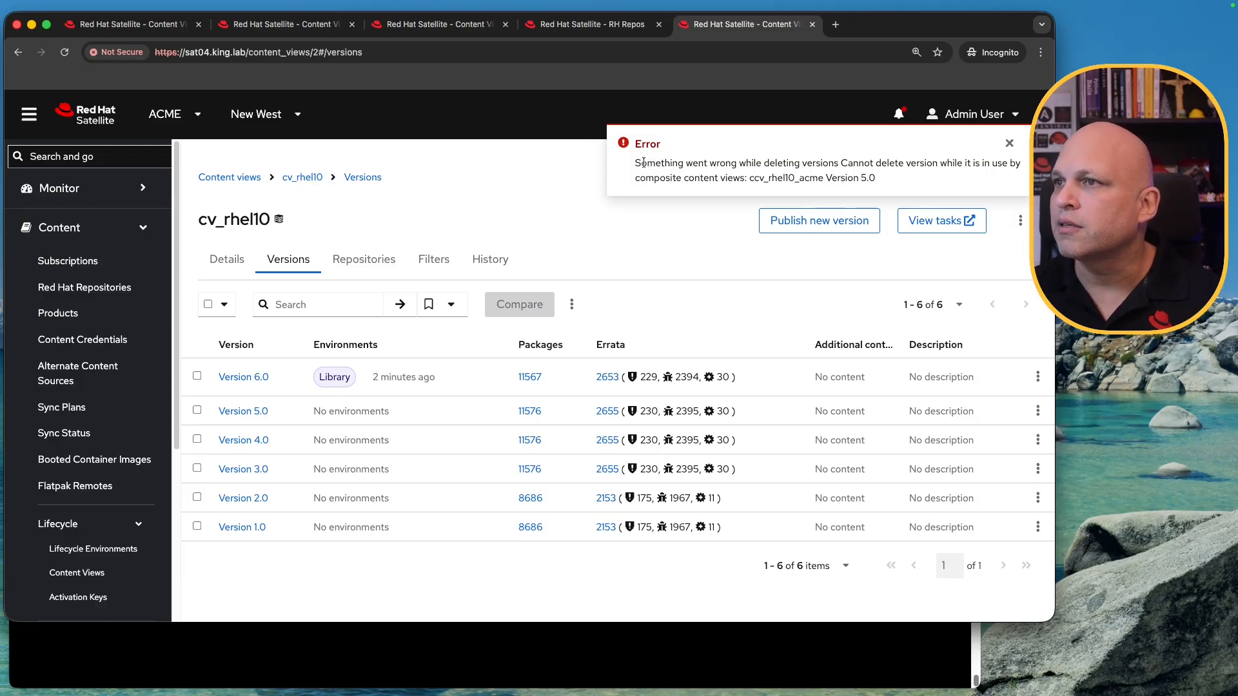
left_click_drag(650, 162, 844, 165)
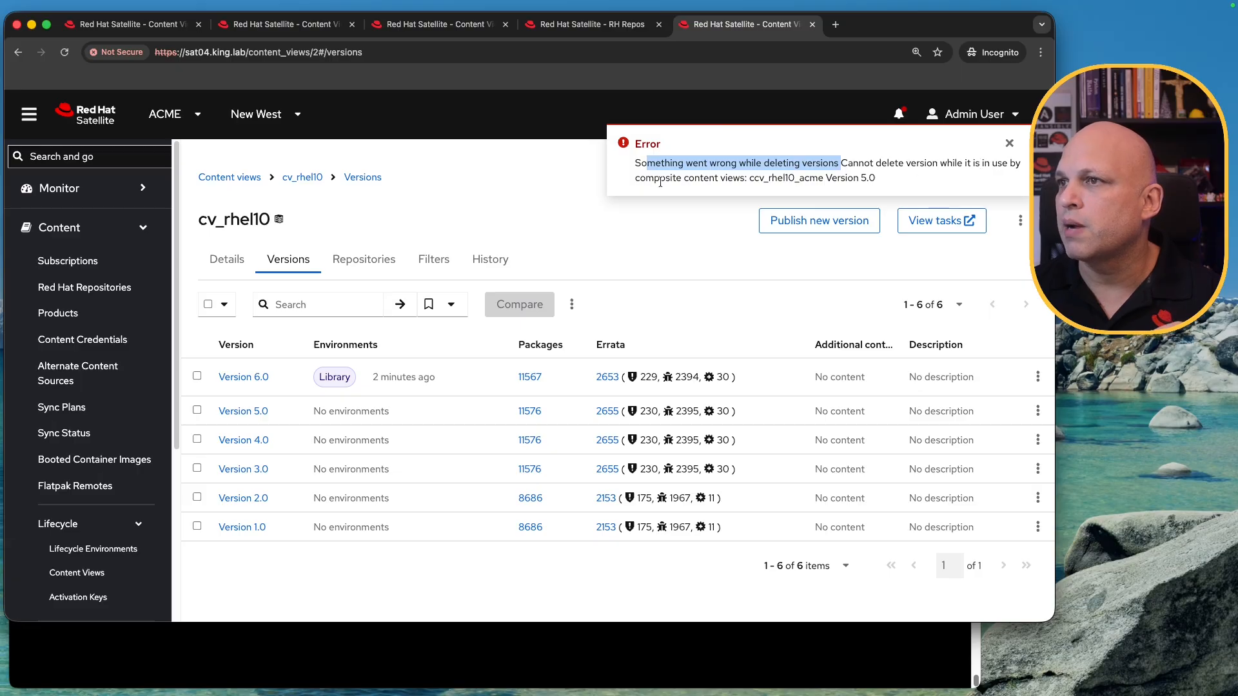
left_click_drag(768, 179, 818, 184)
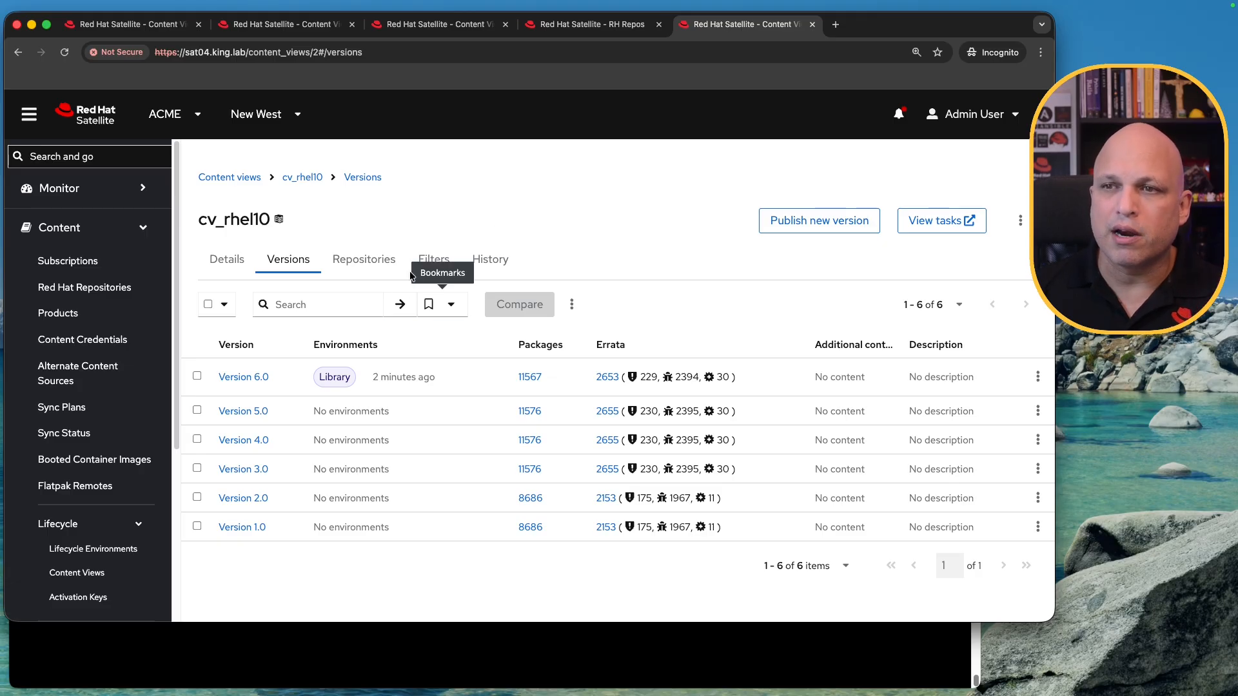
Step: Open the content views list in a separate tab and close all other tabs except the cv_rhel10 versions
left_click(236, 177, "super")
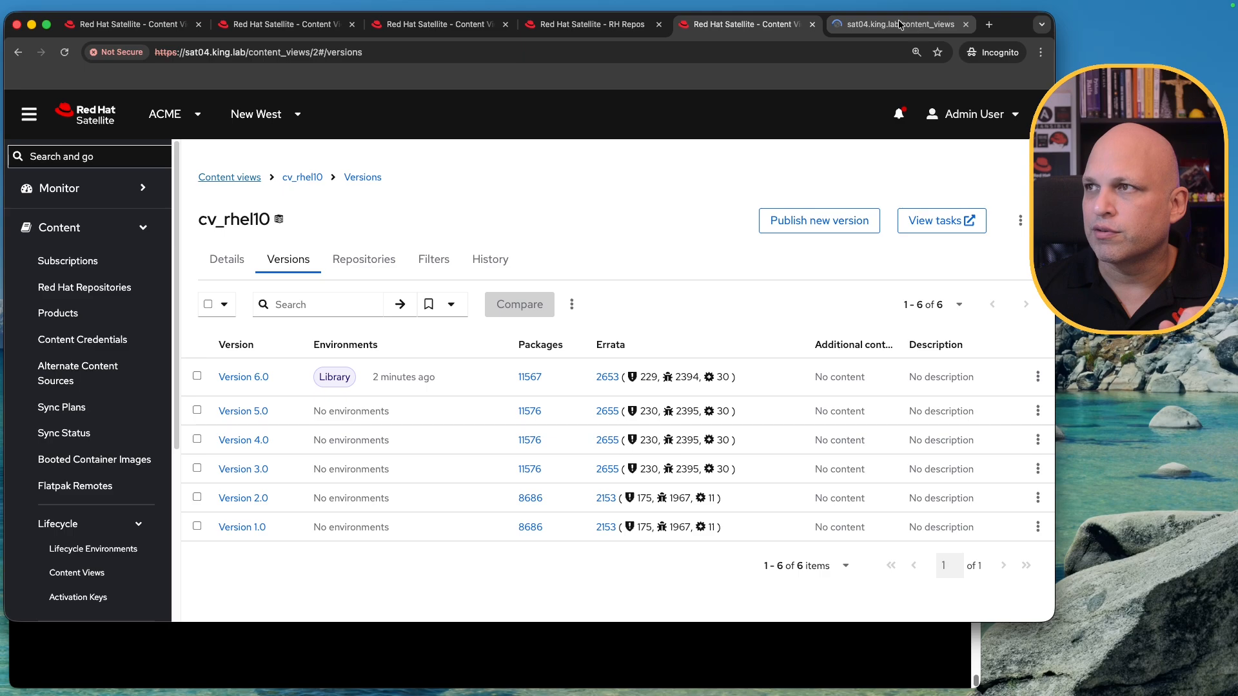
left_click(151, 26)
key("super+w")
key("super+w")
key("super+w")
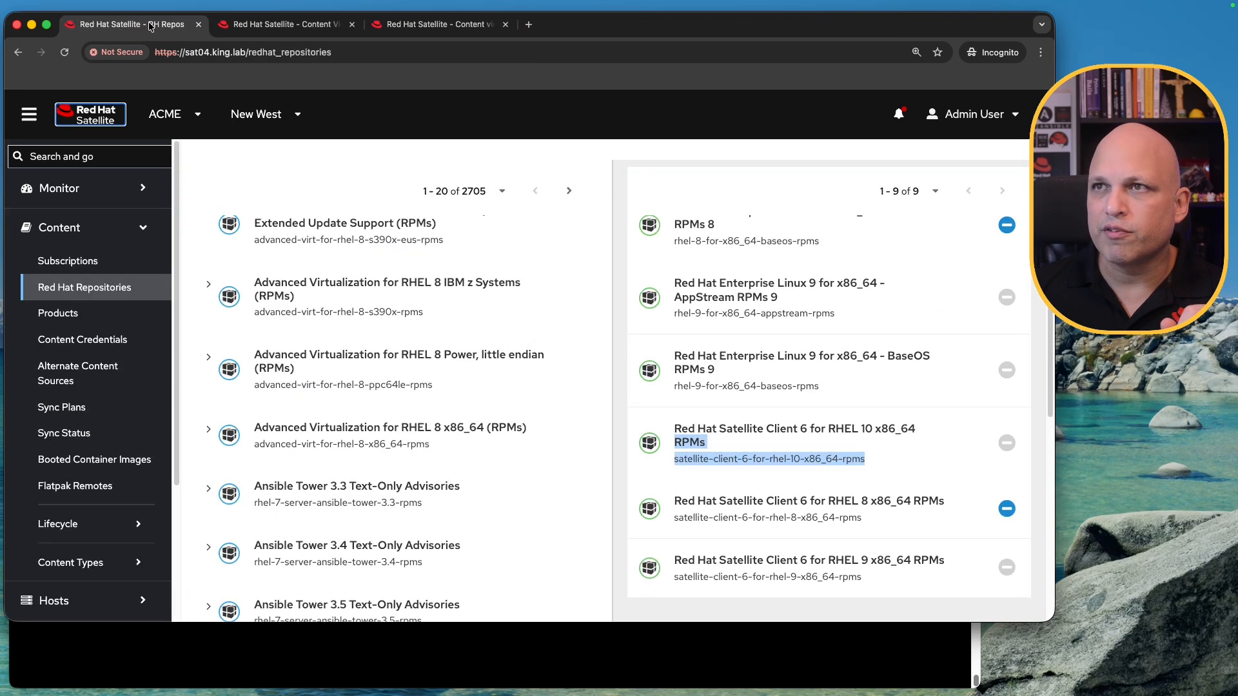
key("super+w")
left_click(299, 31)
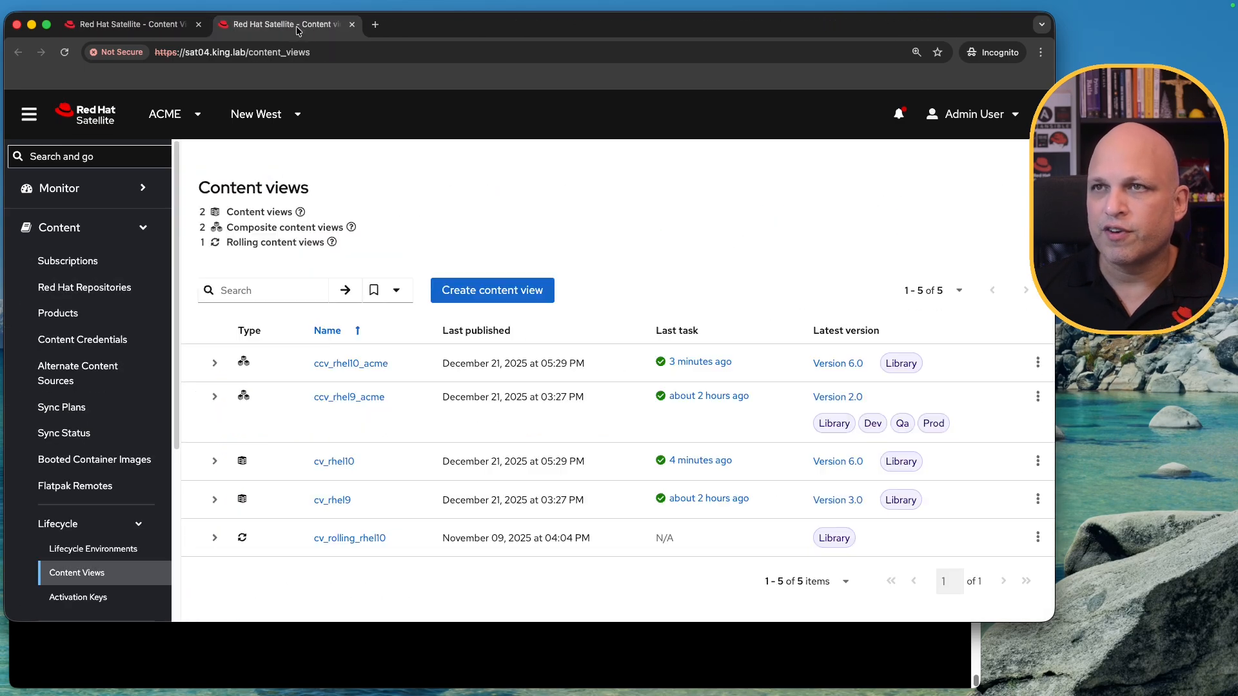
Step: Open the composite content view ccv_rhel10_acme and check its Version 6.0 components in a separate tab
left_click(344, 365)
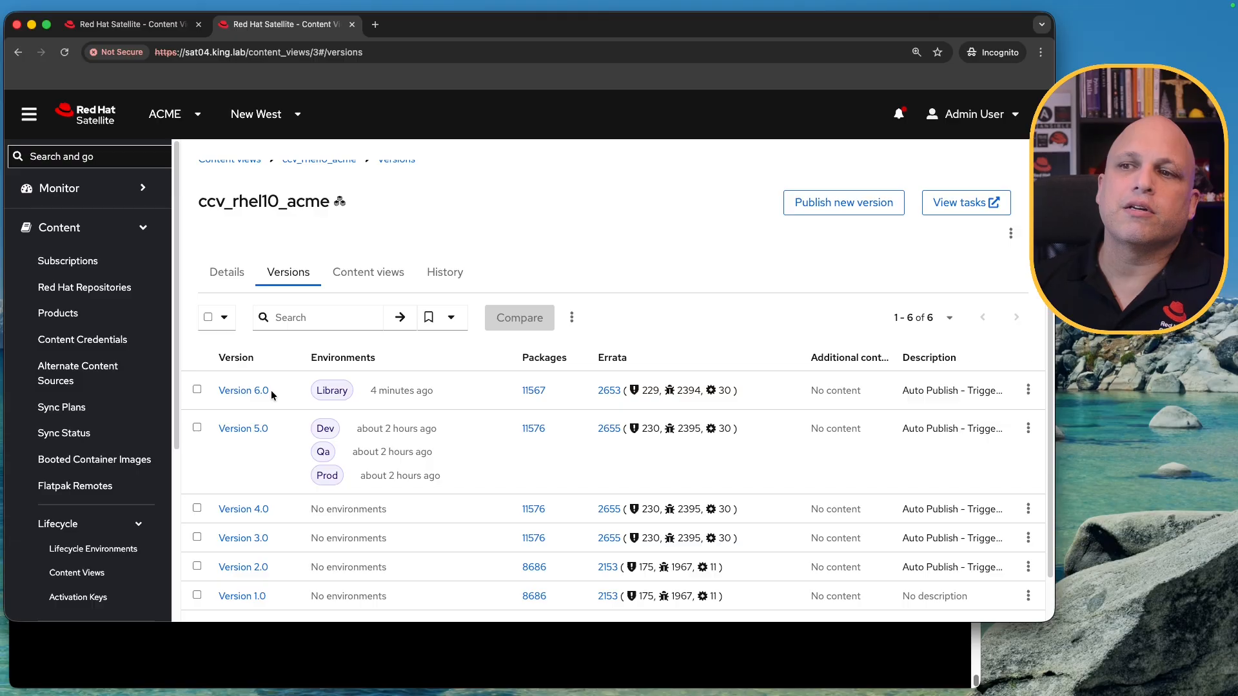
left_click(242, 391, "super")
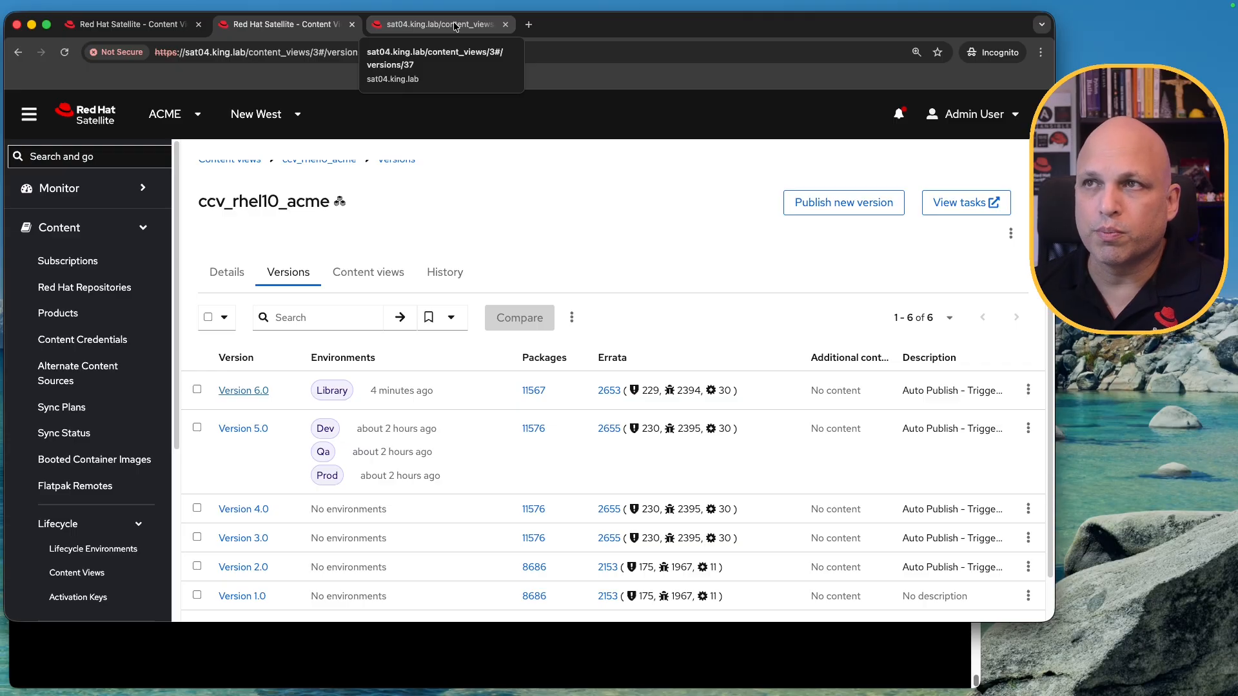
left_click(455, 26)
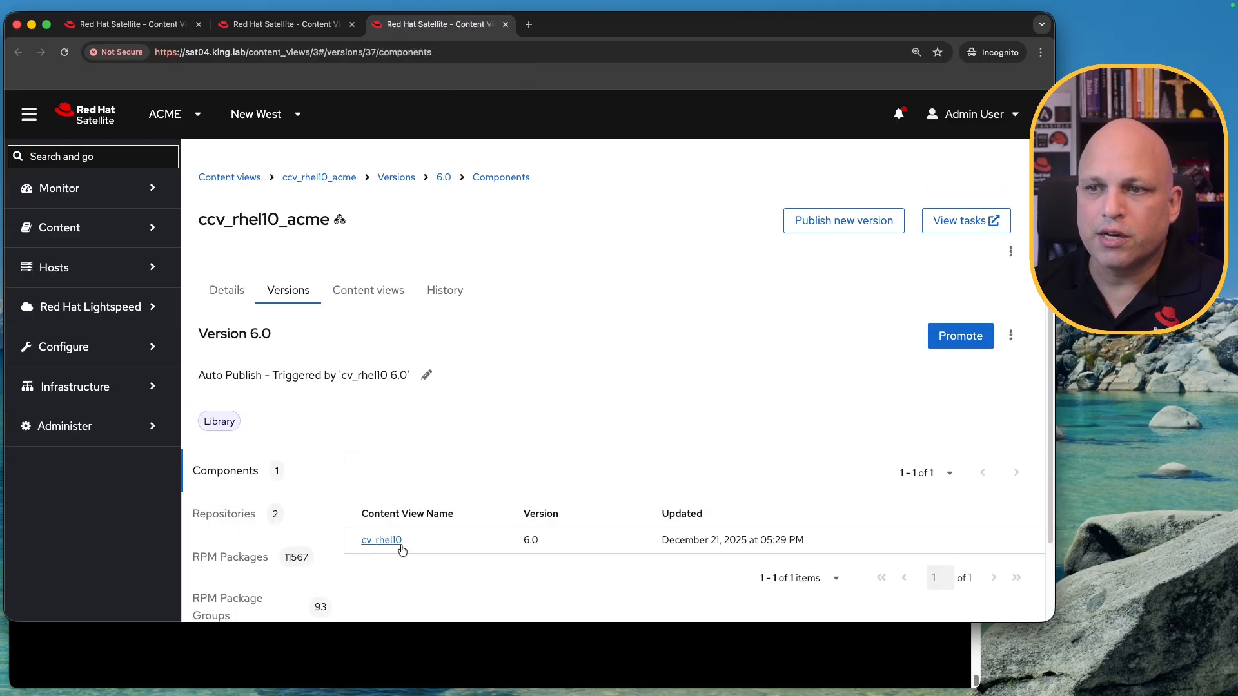
left_click_drag(547, 545, 492, 544)
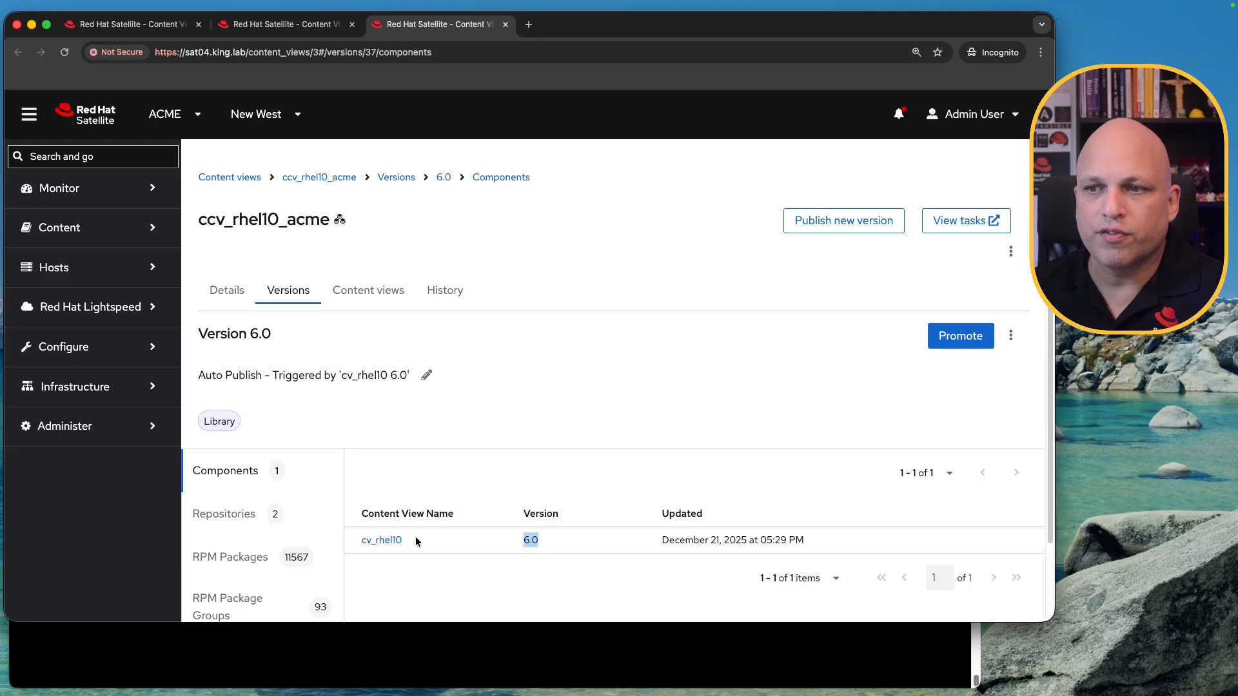
left_click_drag(412, 542, 360, 541)
Step: Check cv_rhel10 Version 6.0's repositories in a separate tab, and return to the ccv_rhel10_acme versions list
left_click(159, 27)
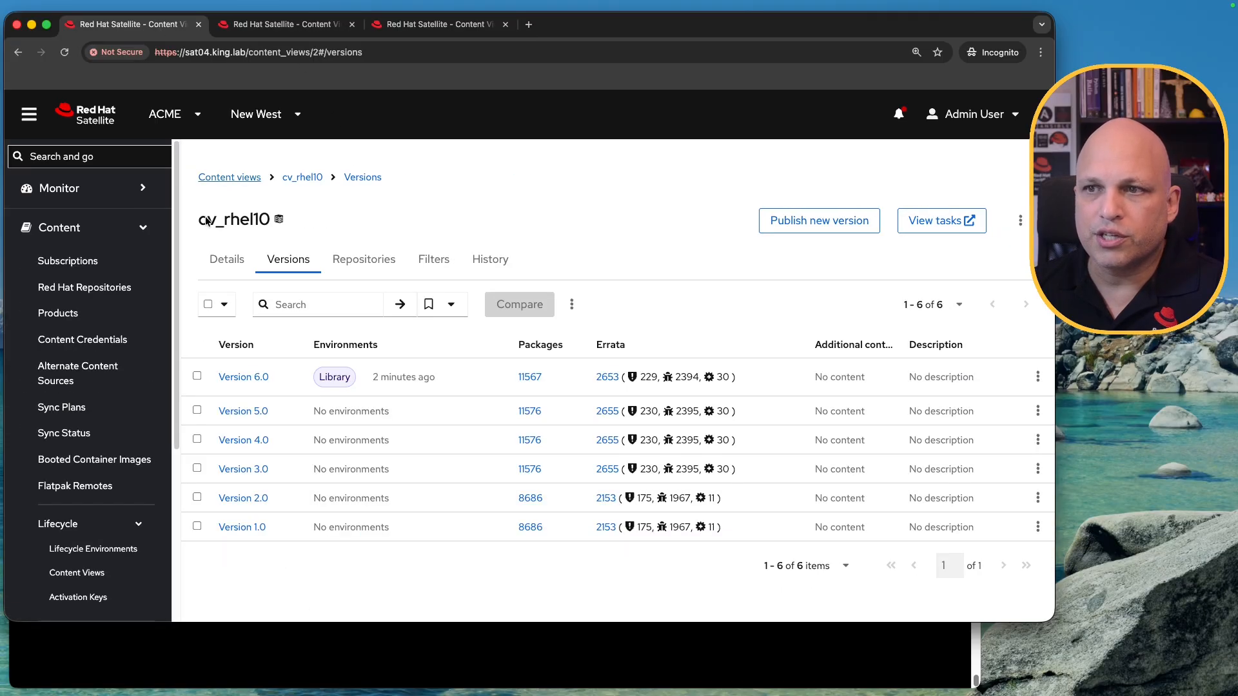
left_click(252, 377, "super")
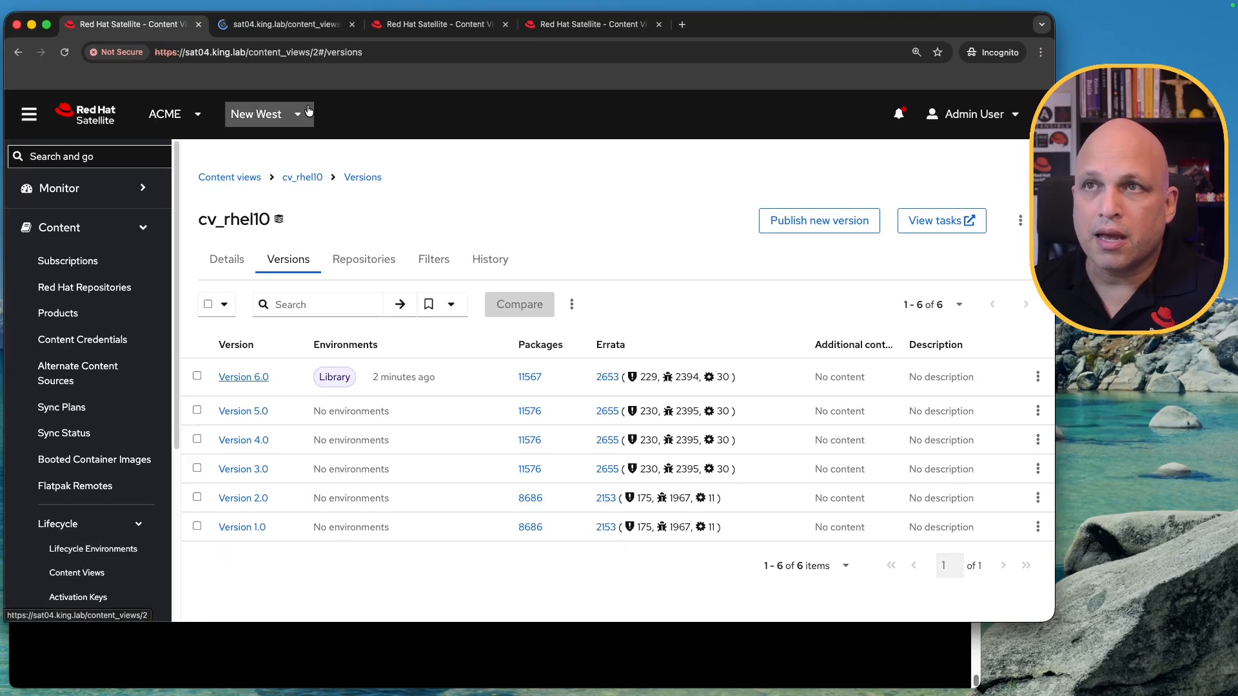
left_click(298, 23)
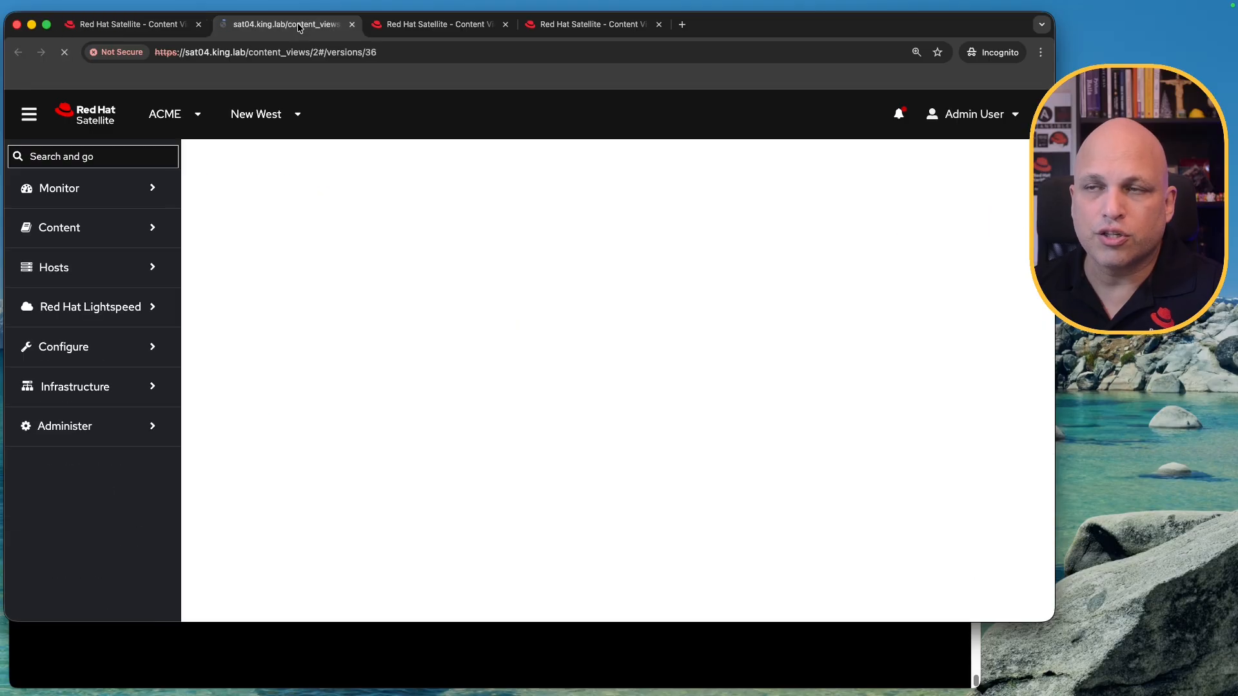
scroll(503, 471, "down", 2)
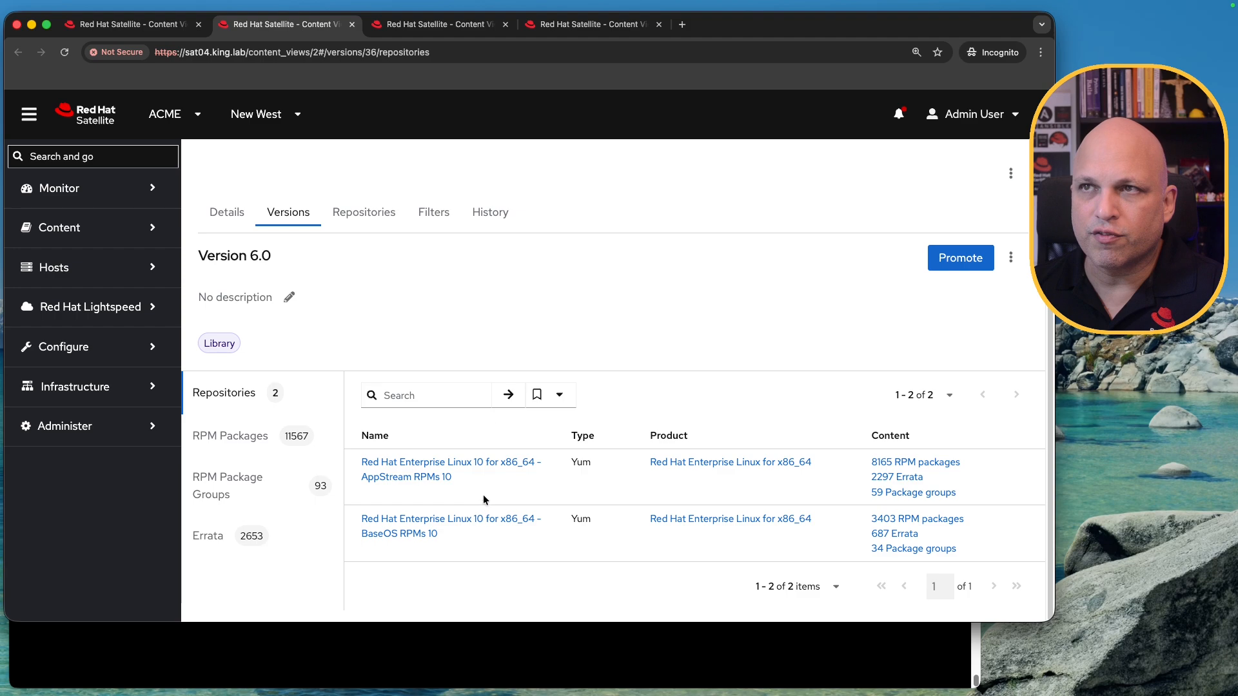
left_click(424, 27)
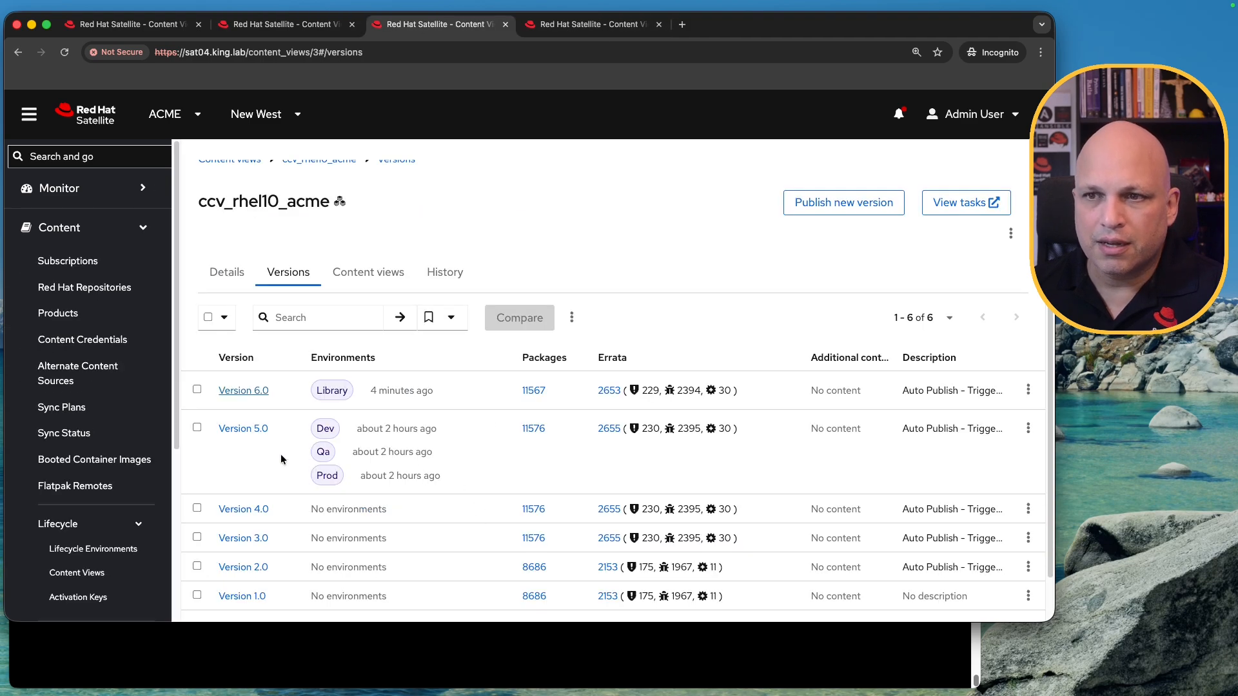
Step: Open version 5.0 of ccv_rhel10_acme in a separate tab and check its component content view
left_click_drag(274, 431, 214, 431)
left_click(245, 431, "super")
left_click(589, 25)
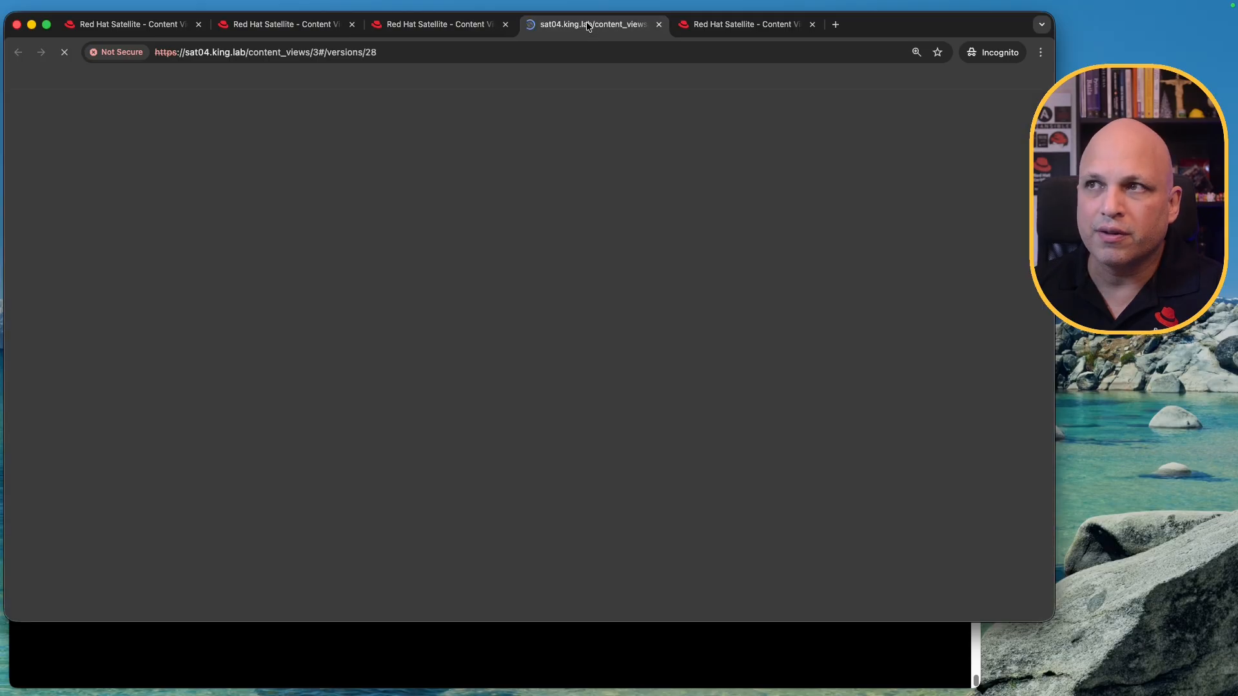
left_click_drag(419, 447, 357, 447)
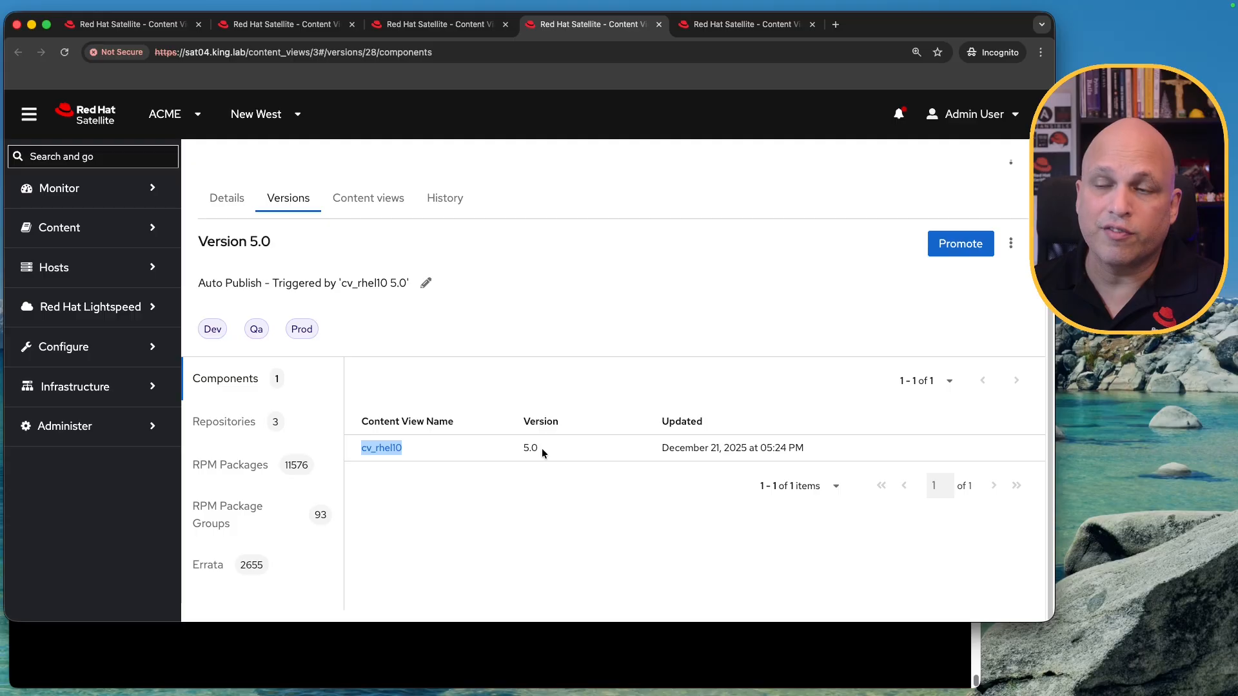
Step: Open version 5.0 of the cv_rhel10 component to review its repositories, and close both extra tabs
left_click(381, 448, "super")
left_click(748, 26)
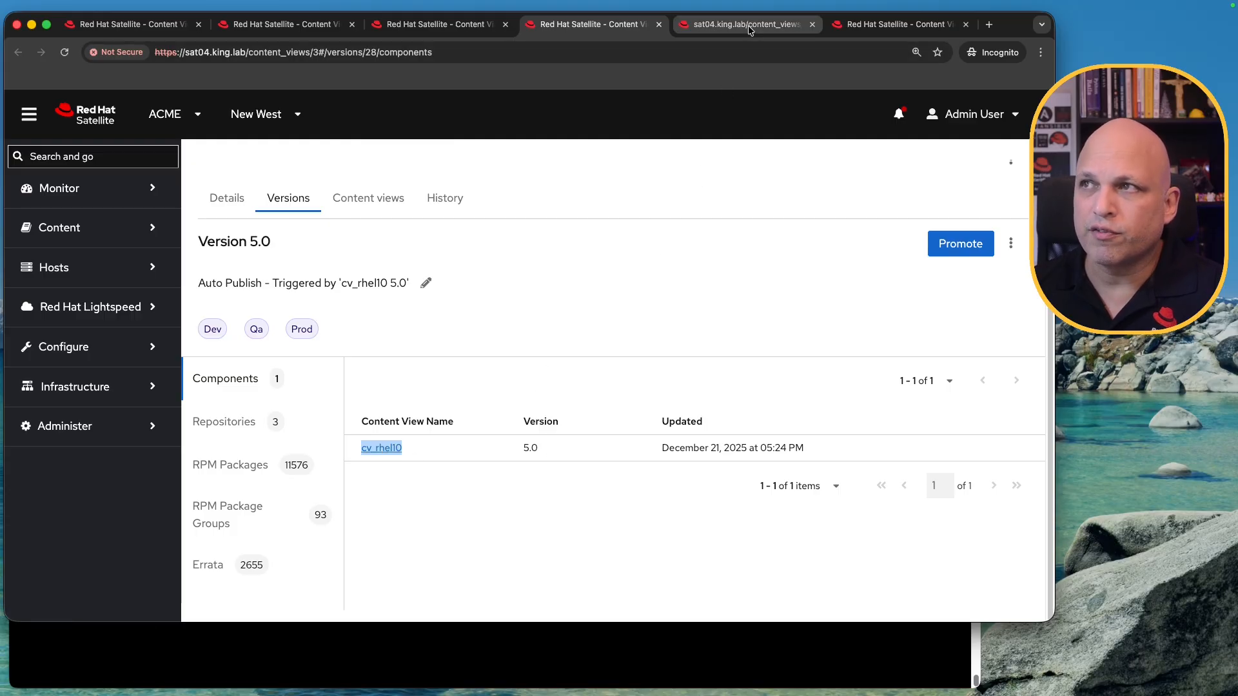
left_click(253, 413)
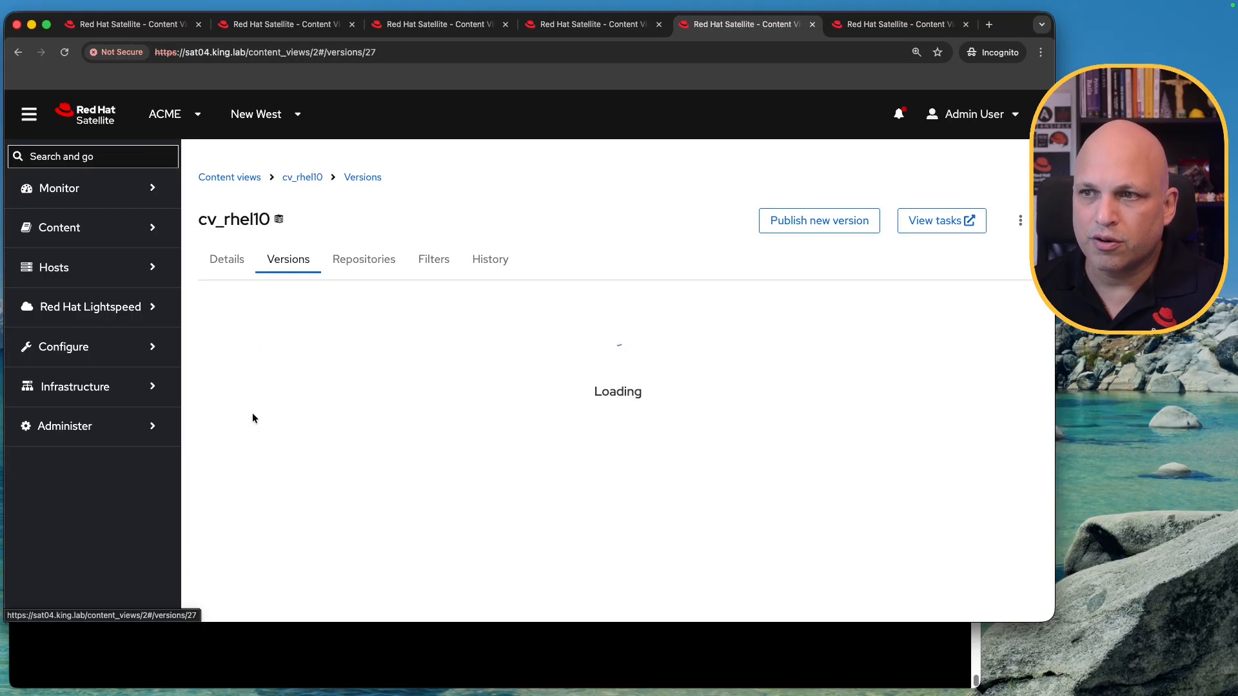
left_click_drag(450, 553, 361, 534)
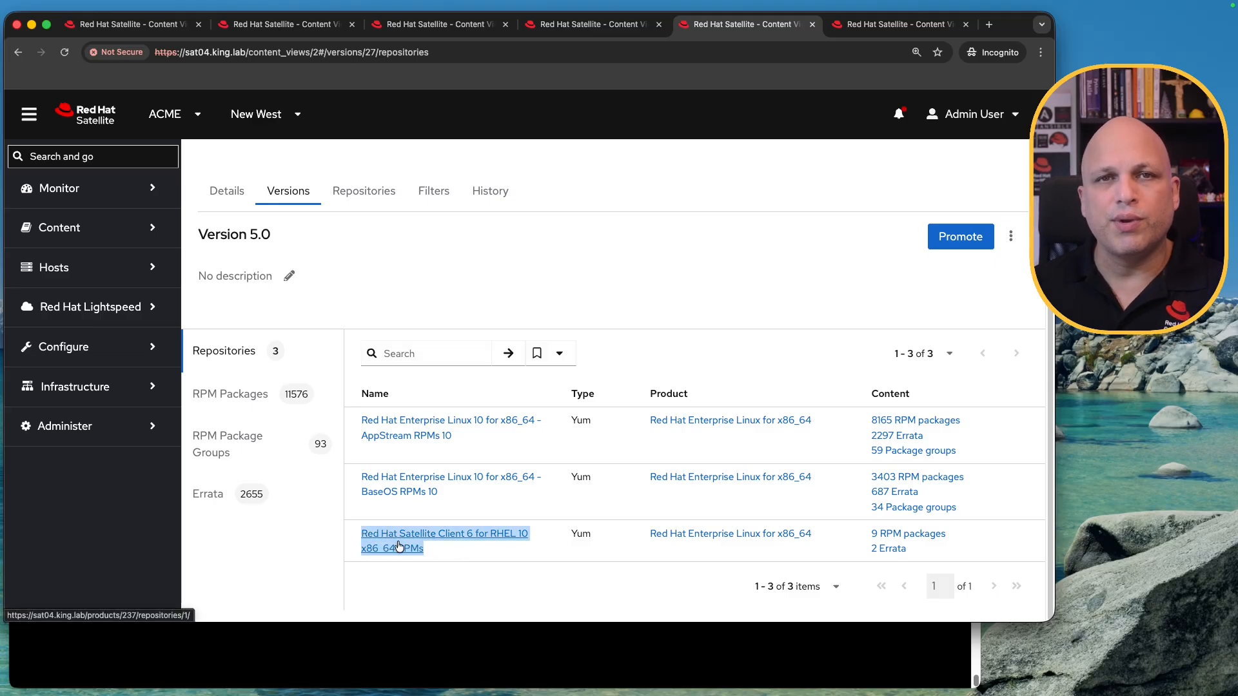
left_click(813, 24)
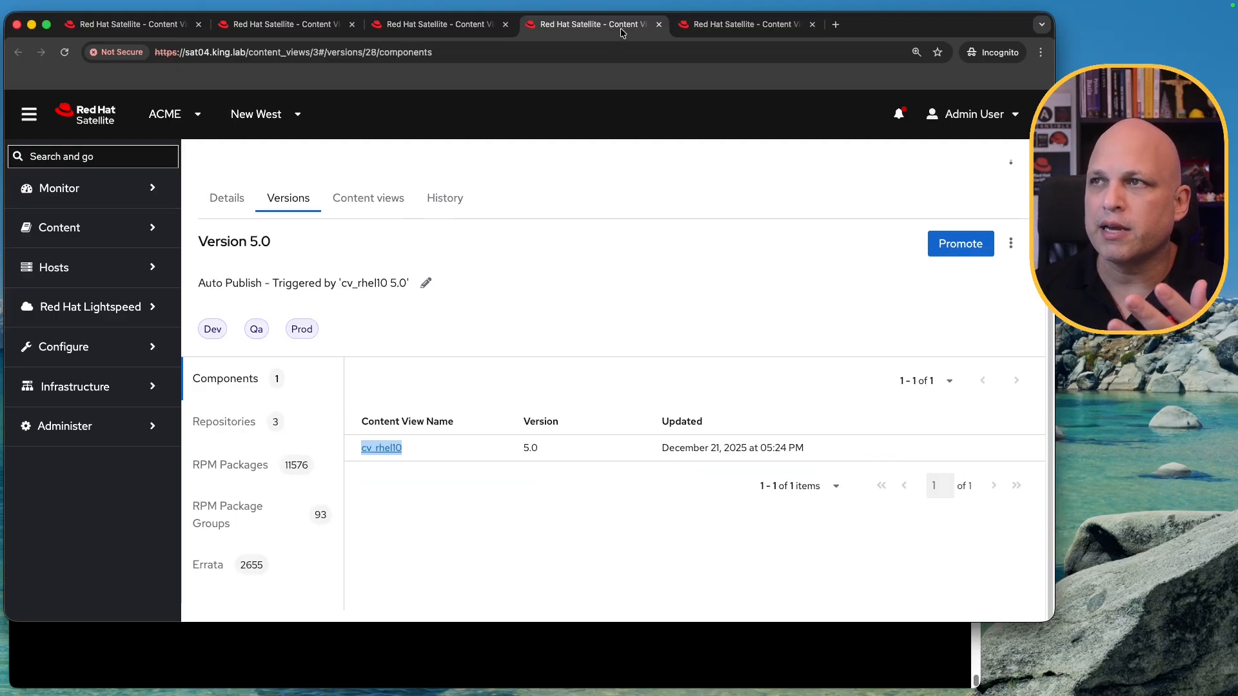
left_click(658, 25)
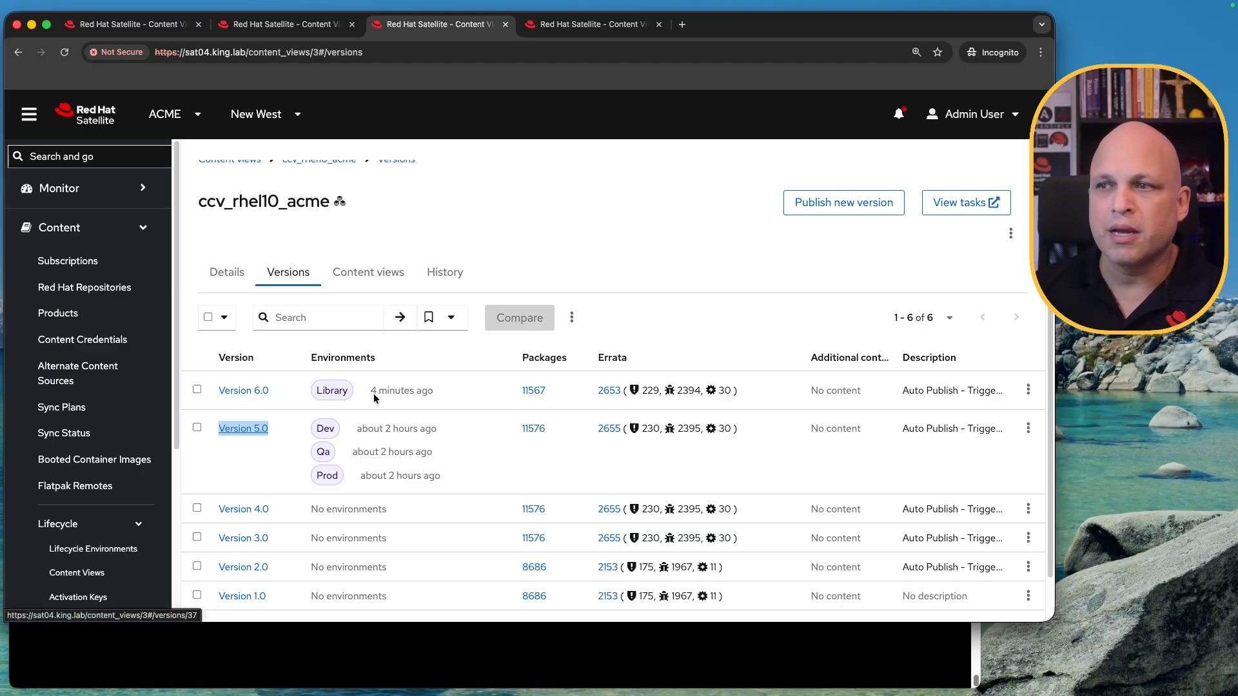
Step: Review the version 6.0 description, the Autopublish setting and the component content views of ccv_rhel10_acme, and return to its version list
left_click_drag(908, 391, 966, 390)
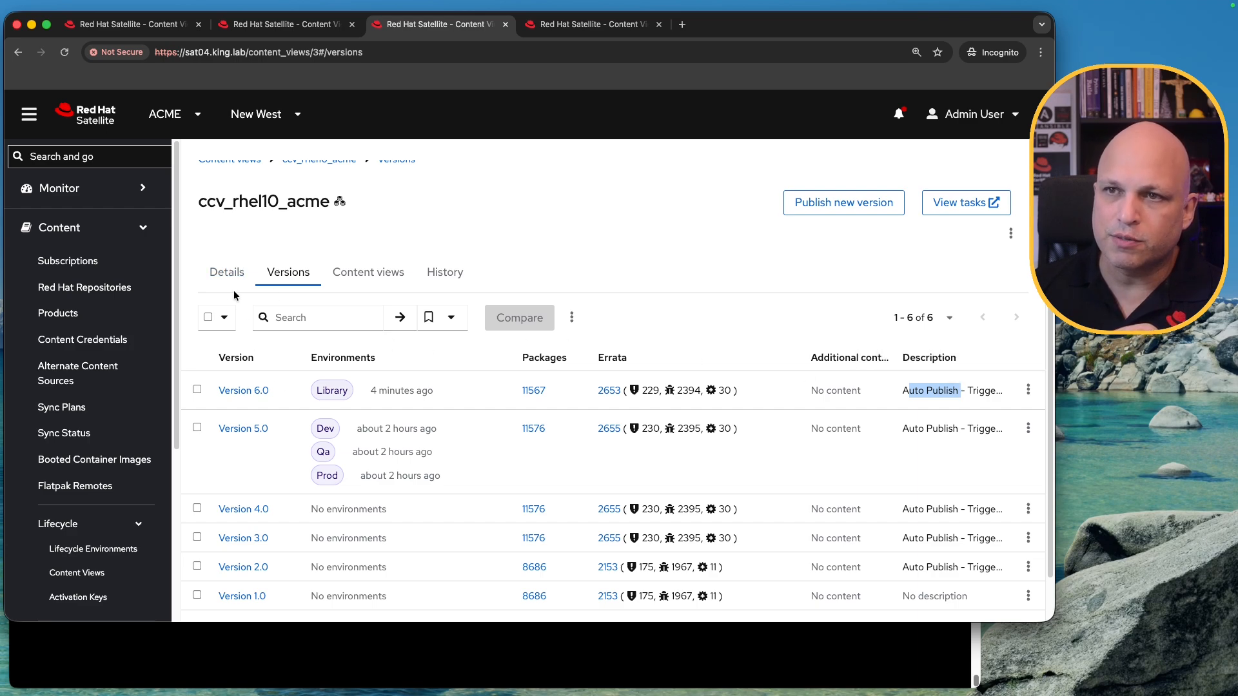
left_click(227, 273)
double_click(228, 462)
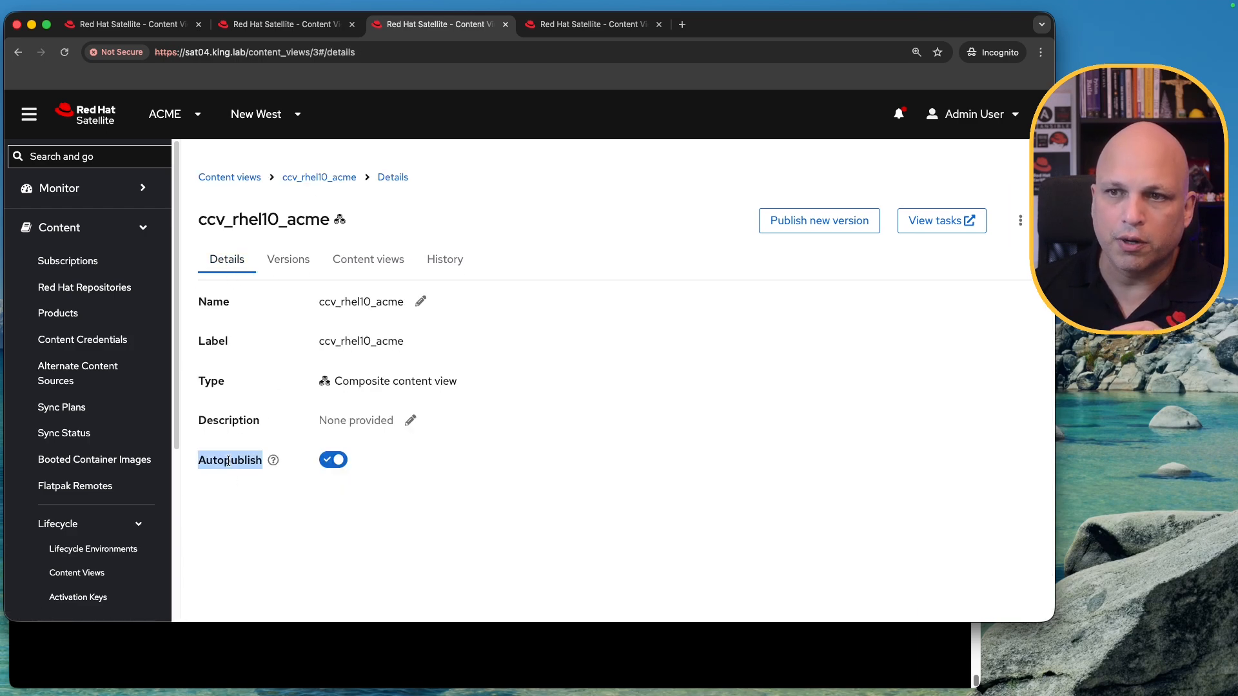
left_click(289, 261)
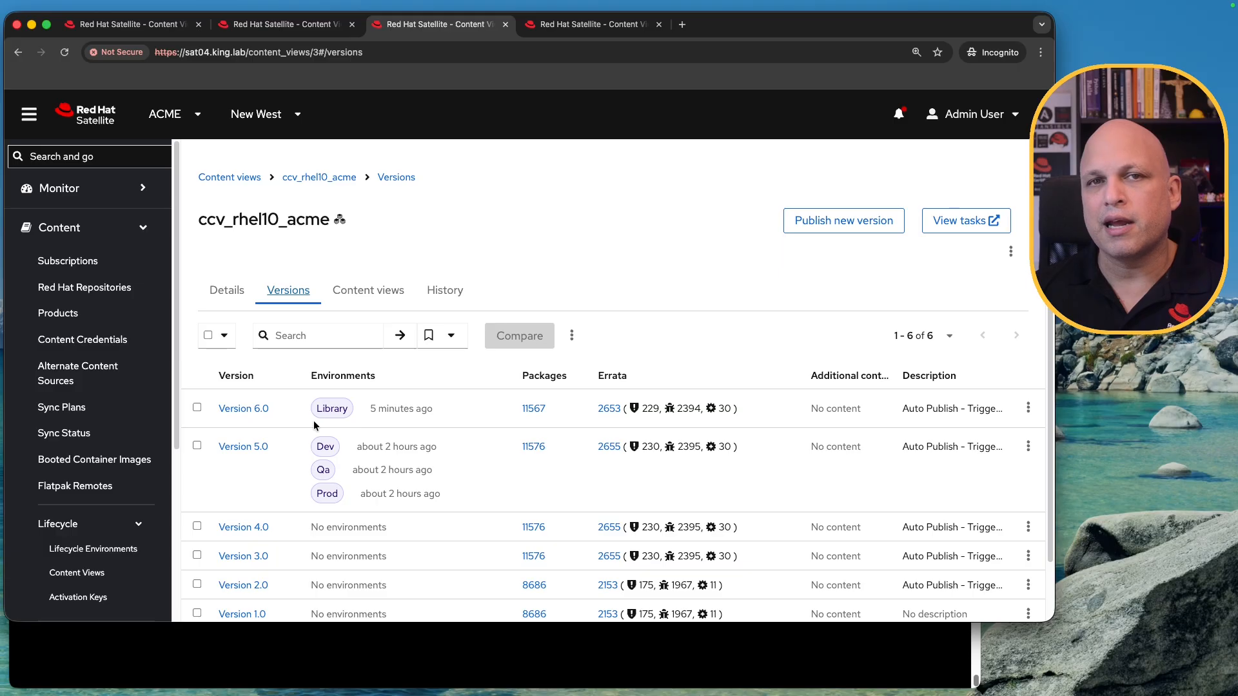
left_click(372, 303)
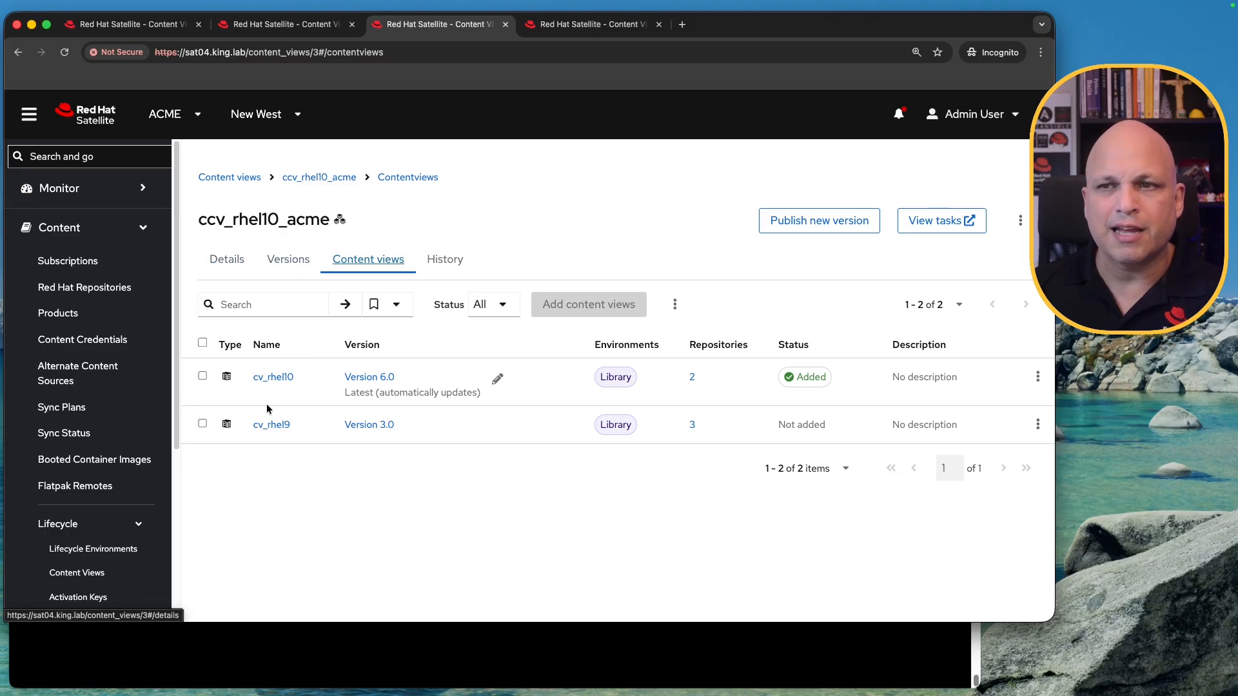
left_click(236, 263)
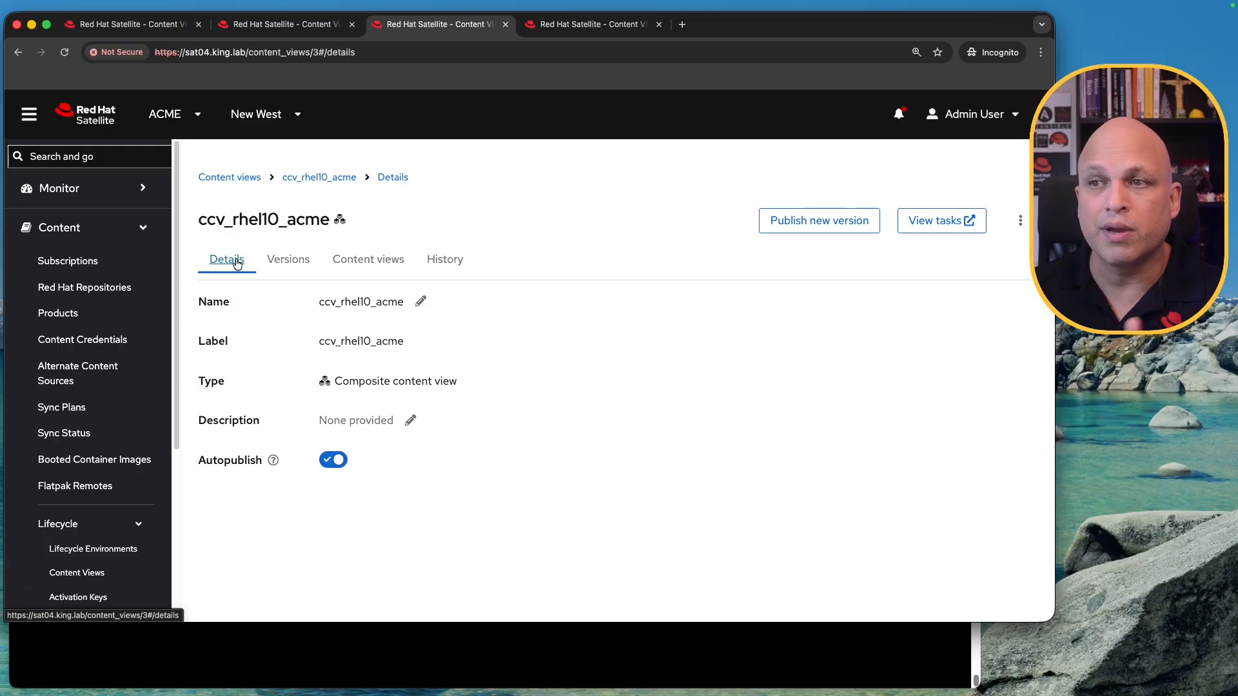
left_click(294, 265)
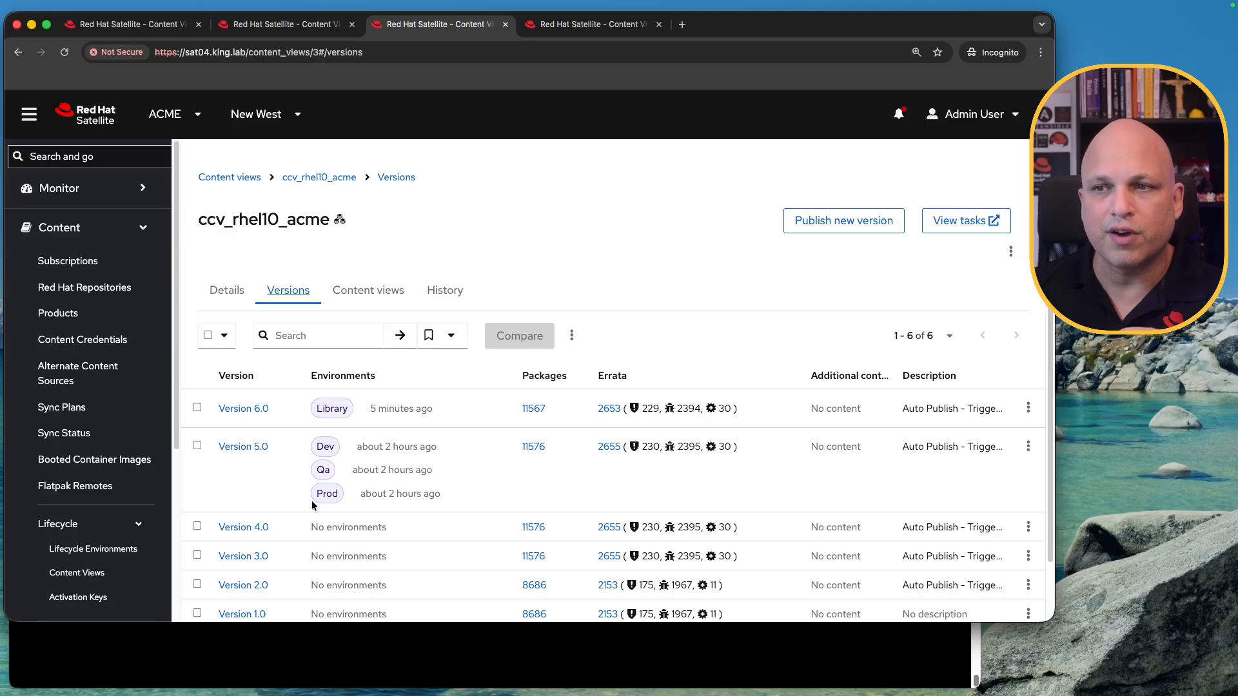
Step: Promote version 6.0 of ccv_rhel10_acme to the Dev, Qa and Prod lifecycle environments
left_click(1027, 407)
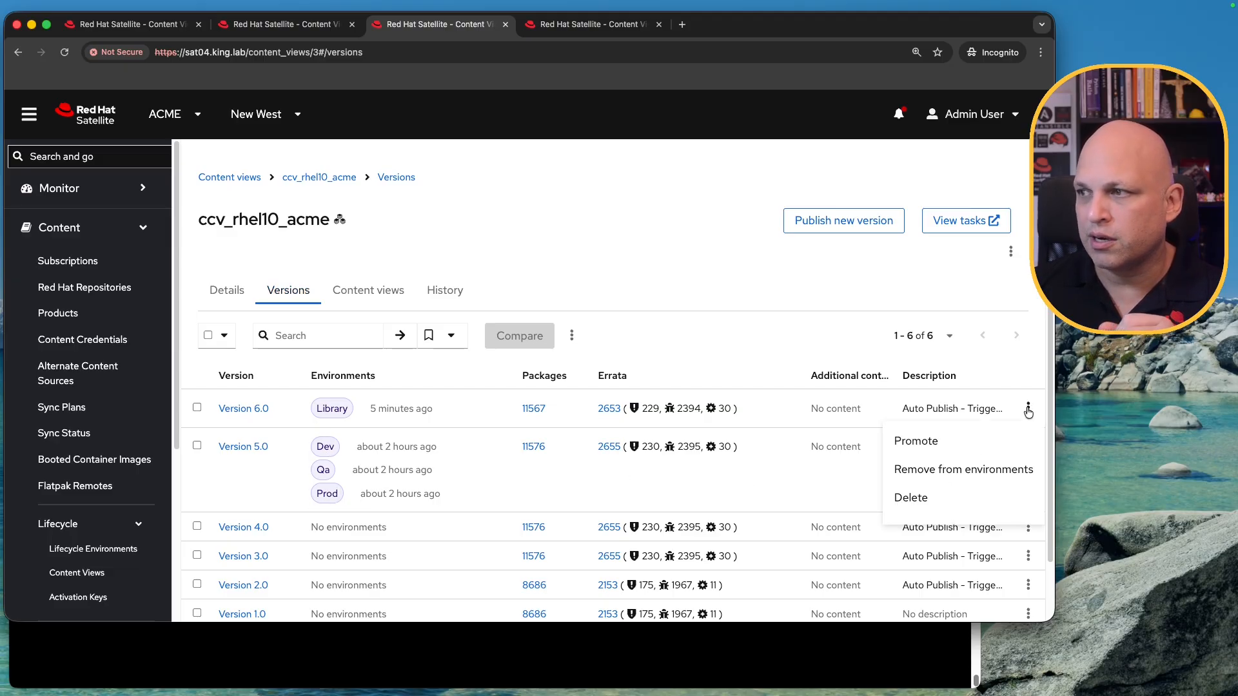
left_click(954, 444)
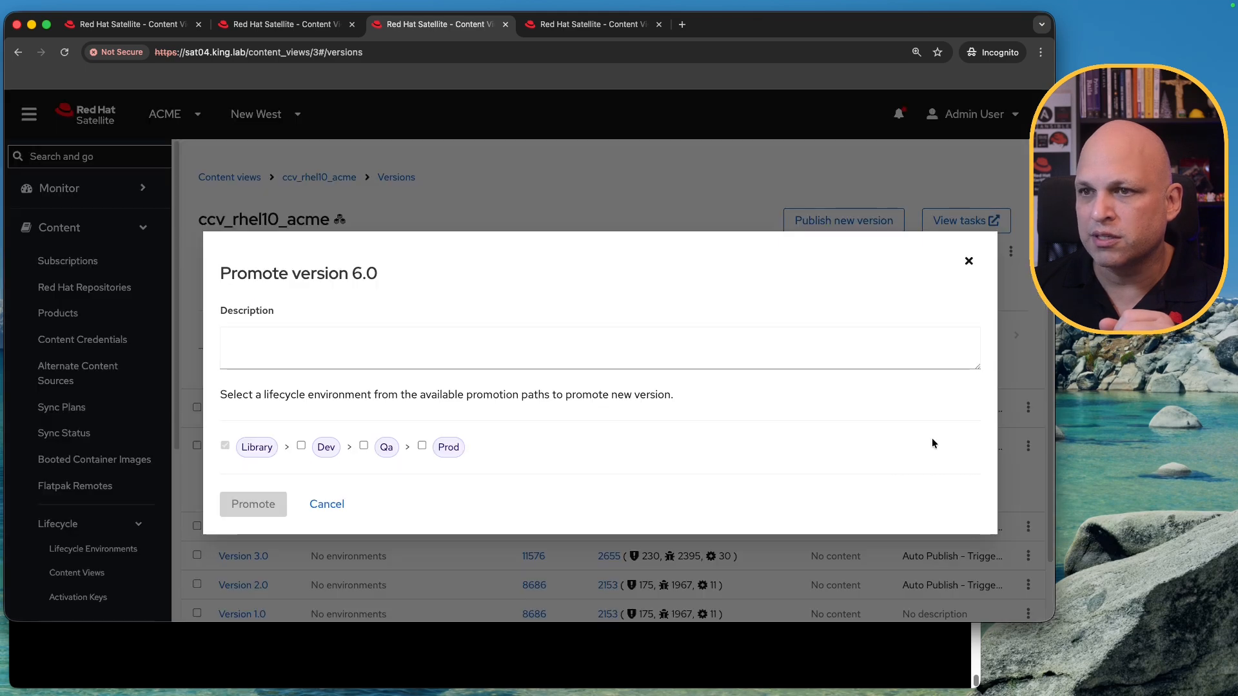
left_click(301, 446)
left_click(363, 445)
left_click(422, 447)
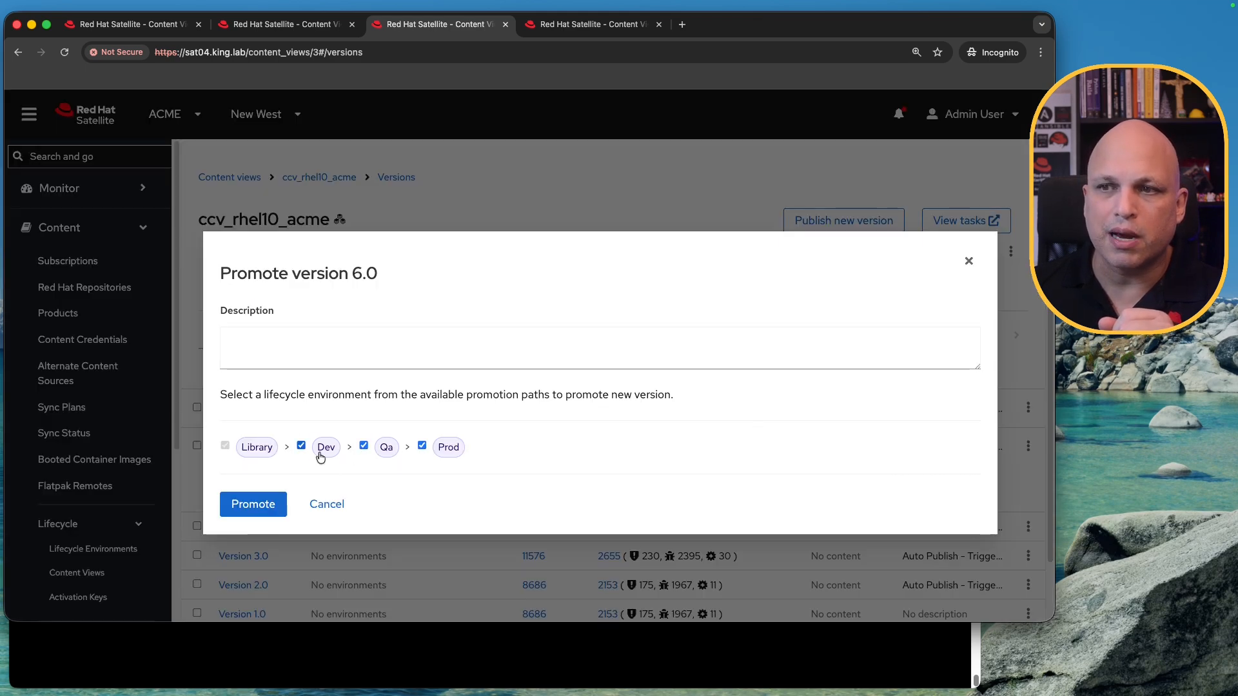
left_click(253, 505)
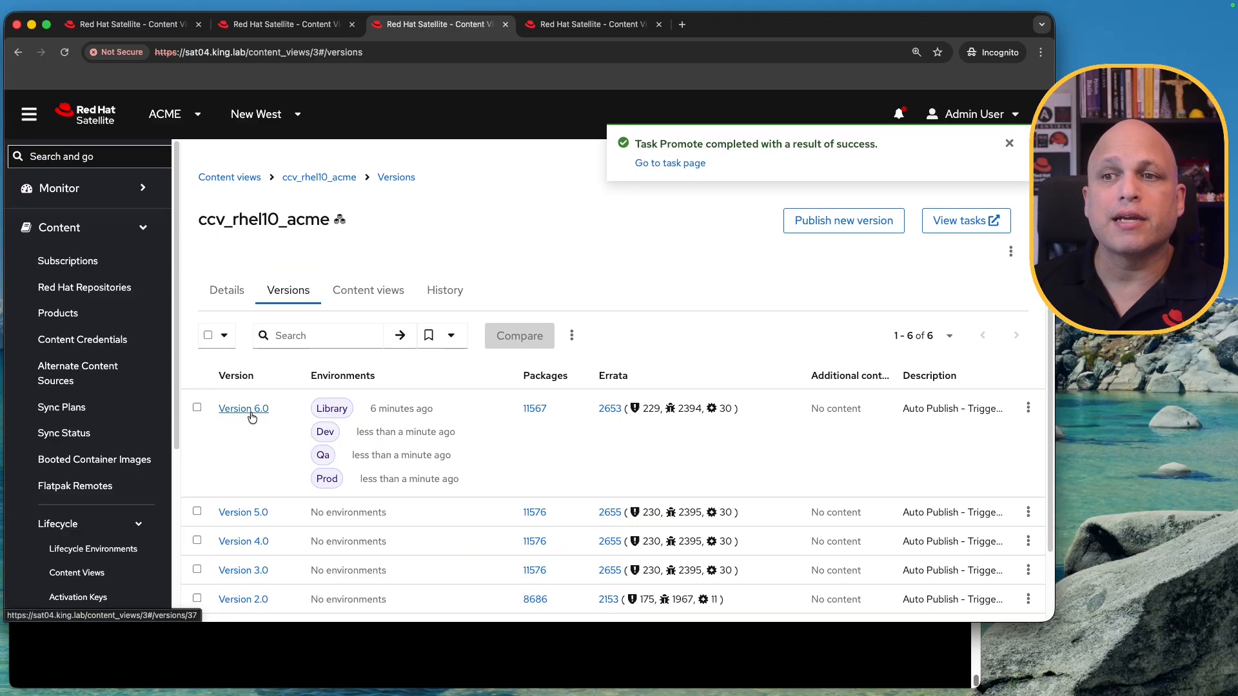
Step: Open the promoted version 6.0 in a separate tab, check its cv_rhel10 component version, and close the extra tabs
left_click(252, 416, "super")
left_click(251, 416, "super")
left_click(738, 22)
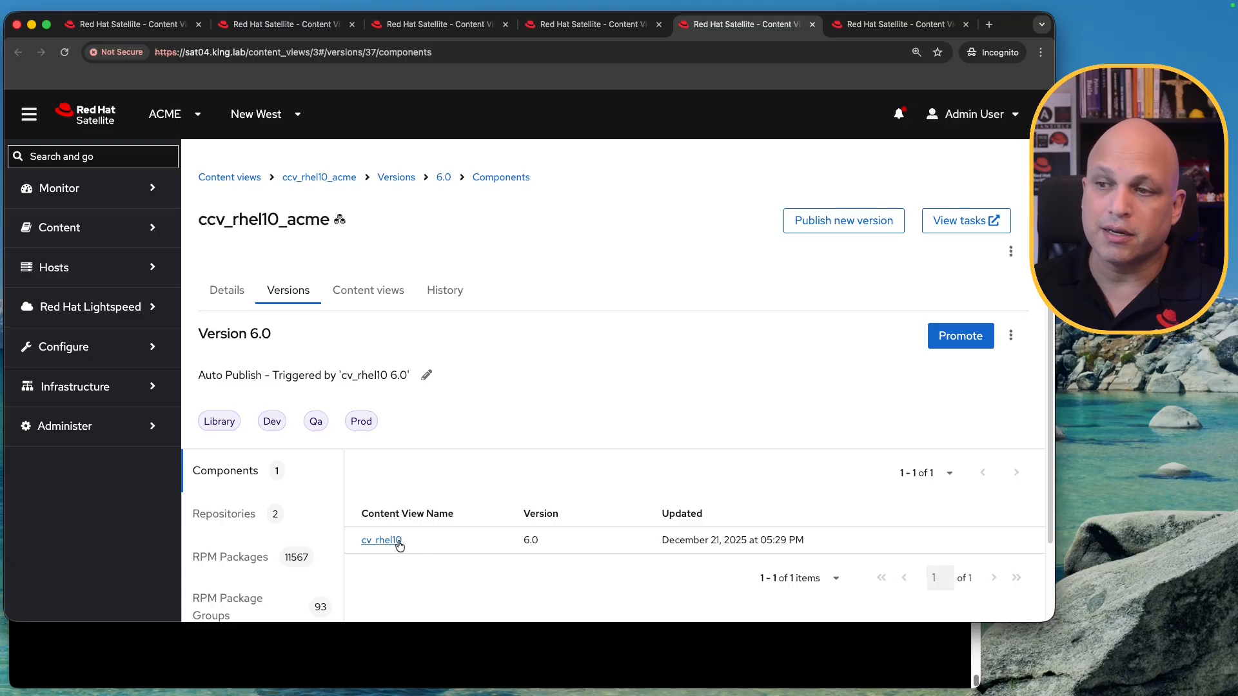
left_click_drag(548, 544, 502, 546)
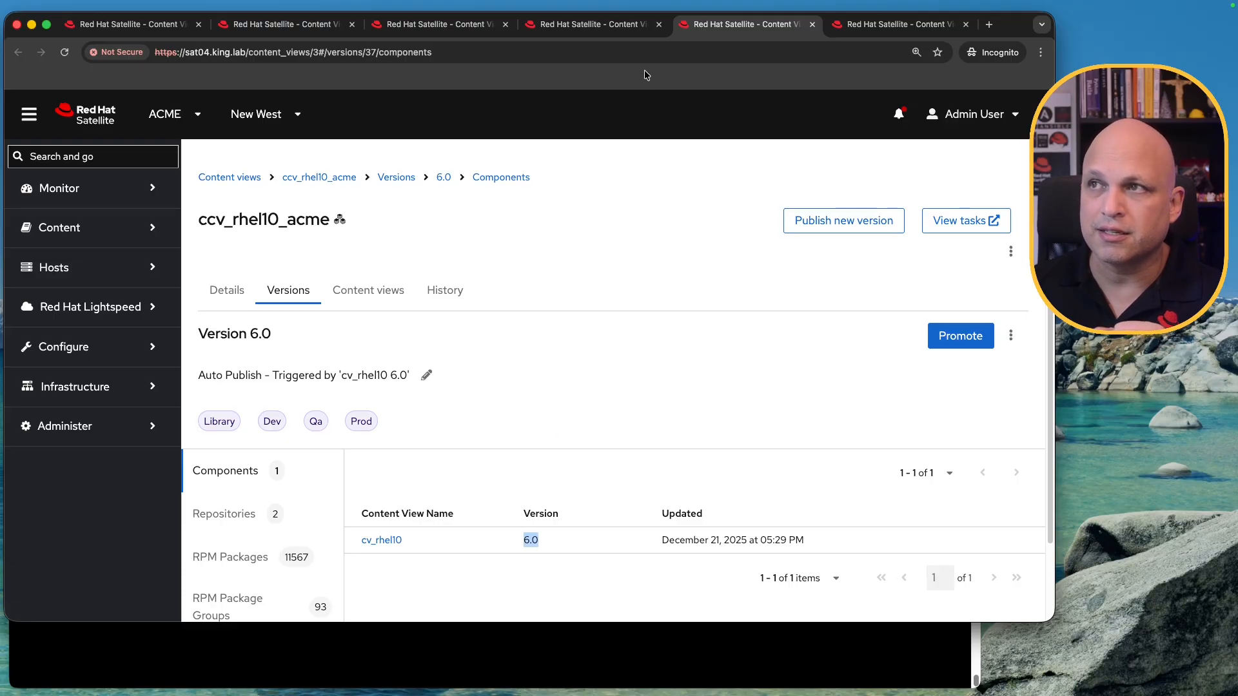
left_click(659, 24)
left_click(658, 24)
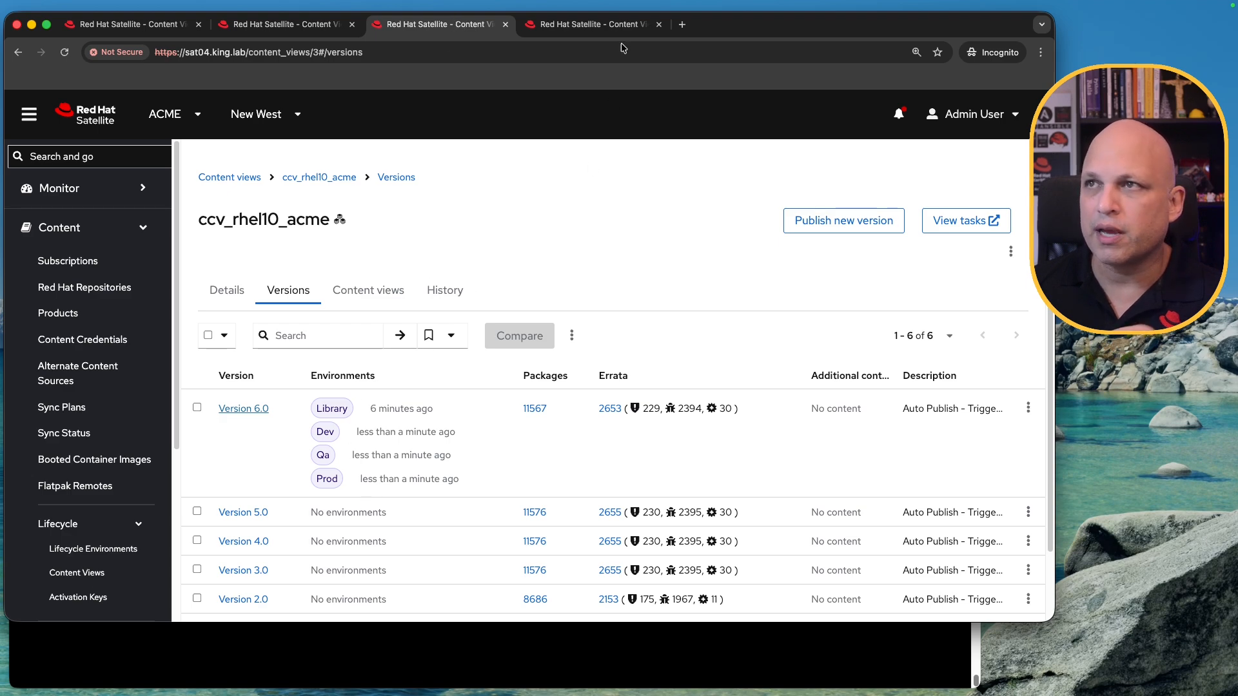
Step: Close the leftover browser tabs so that only the ccv_rhel10_acme version list stays open
left_click(599, 26)
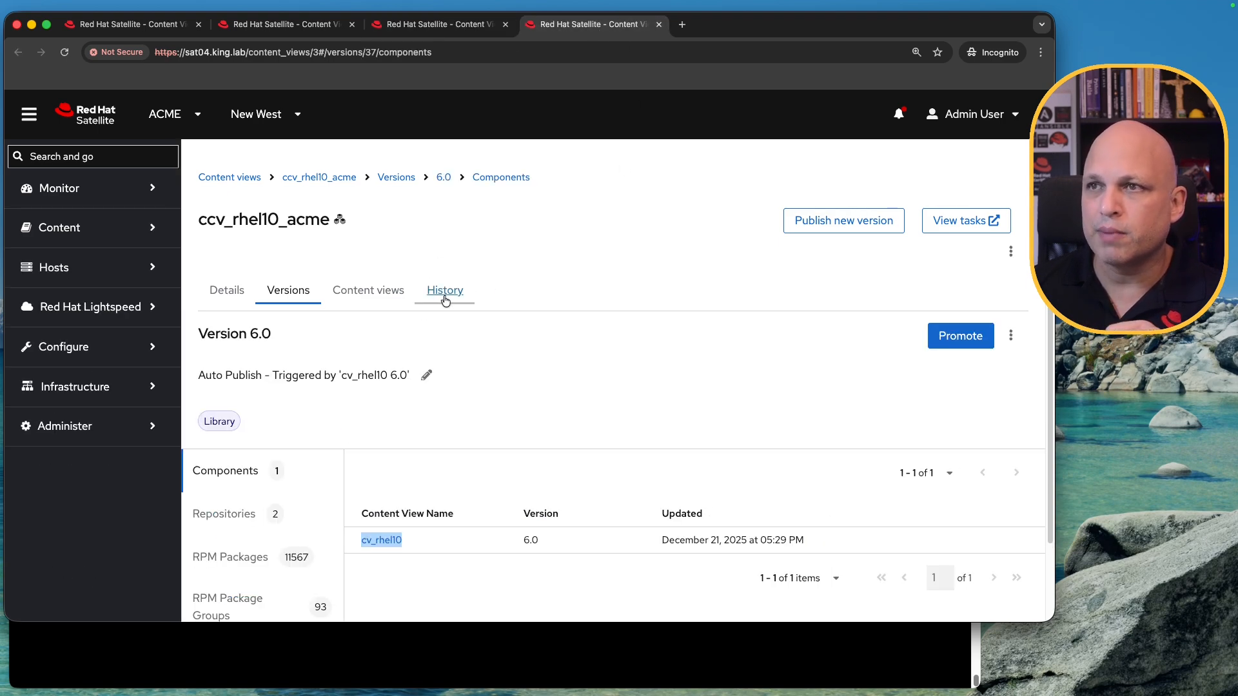
left_click(657, 26)
left_click(269, 27)
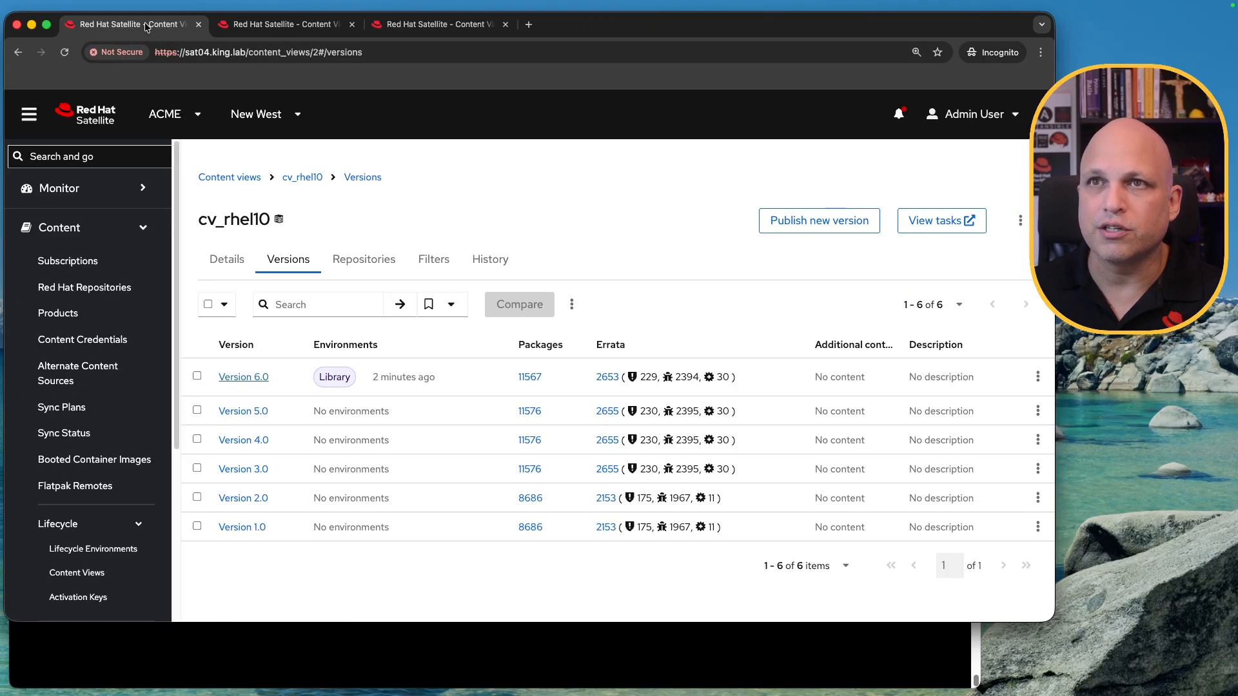
left_click(269, 30)
key("super+w")
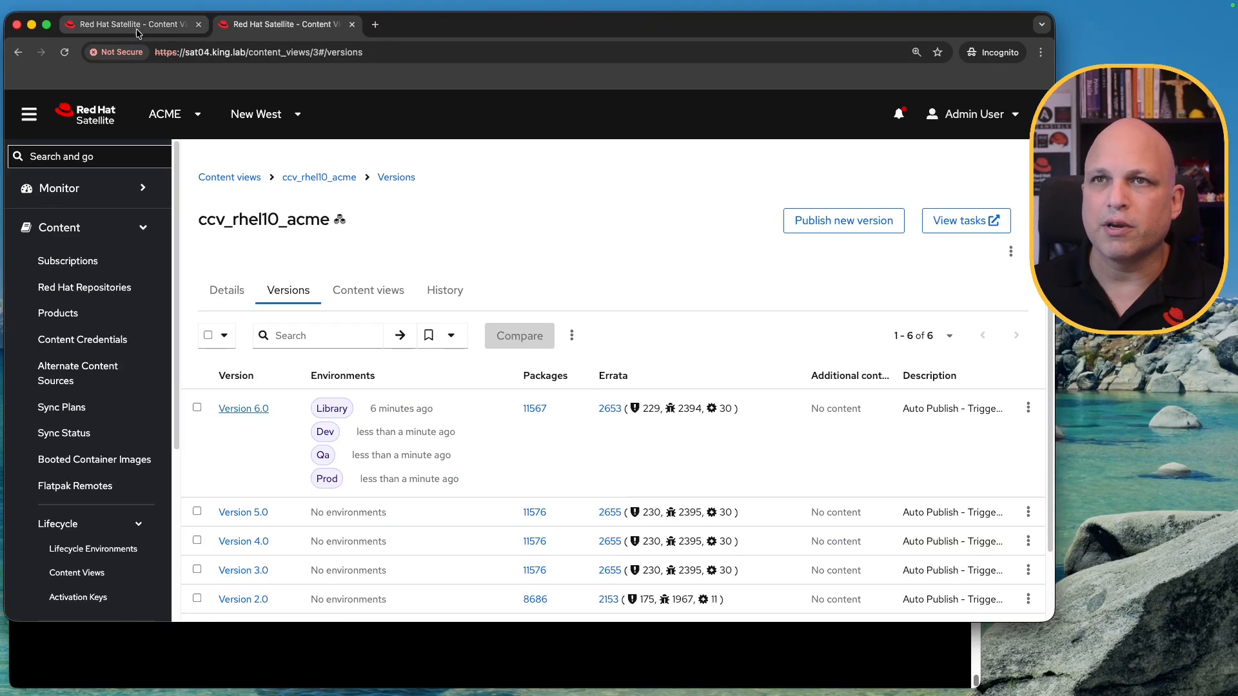
left_click(154, 29)
left_click(199, 24)
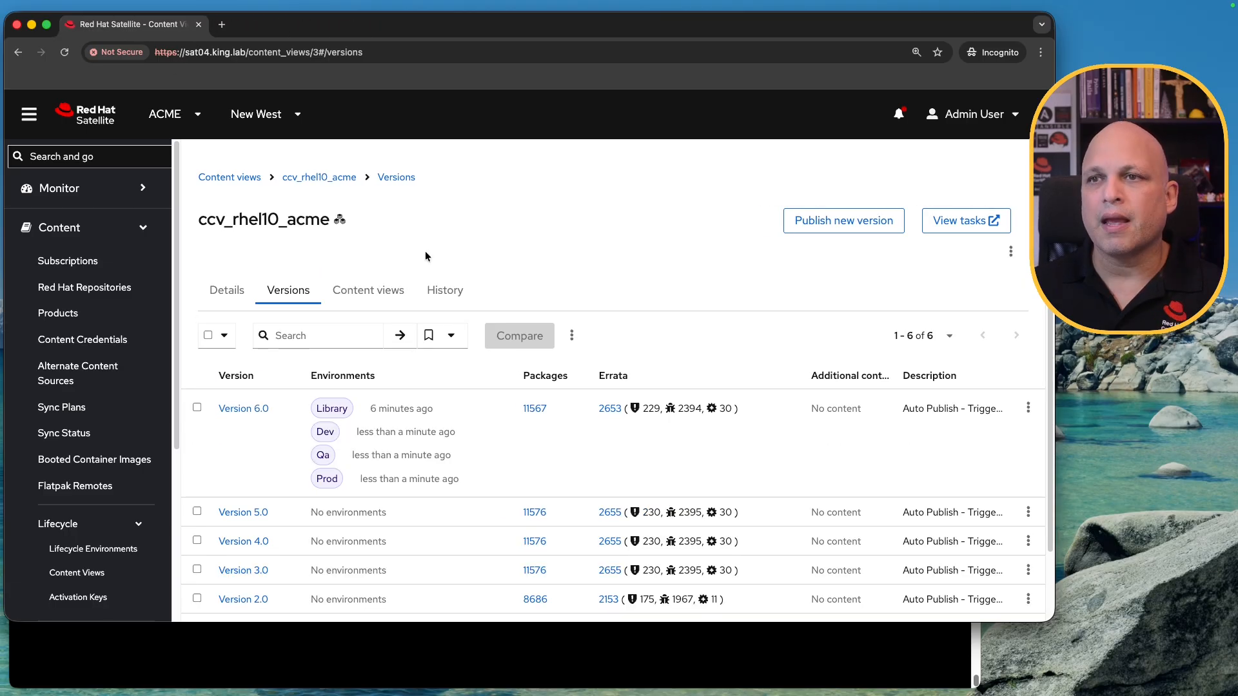
Step: Try to delete version 5.0 of the cv_rhel10 content view from its version list in a separate tab
left_click(227, 177)
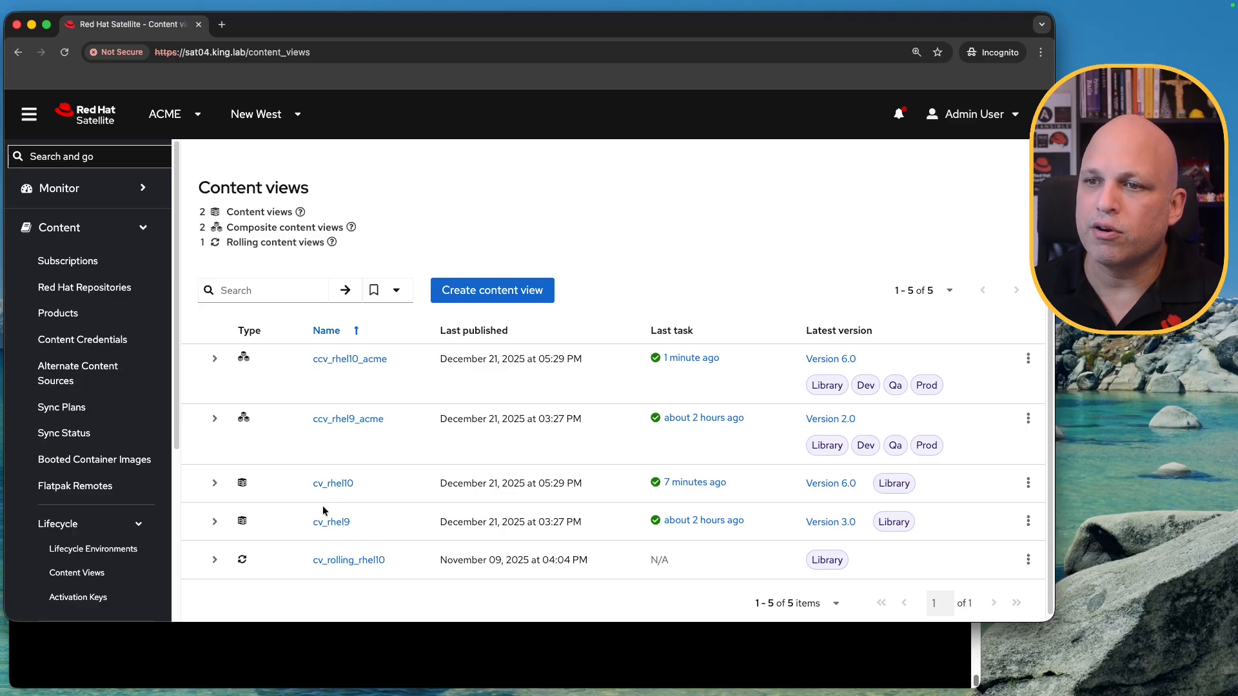
left_click(334, 484, "super")
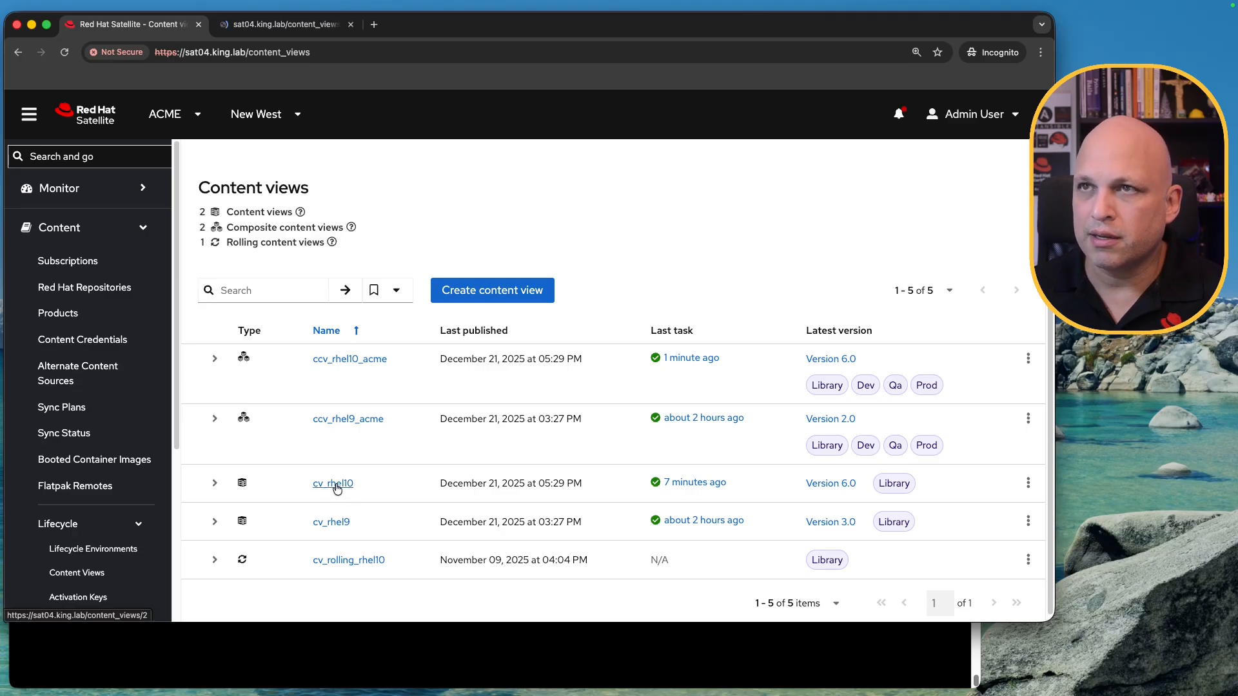
left_click(298, 26)
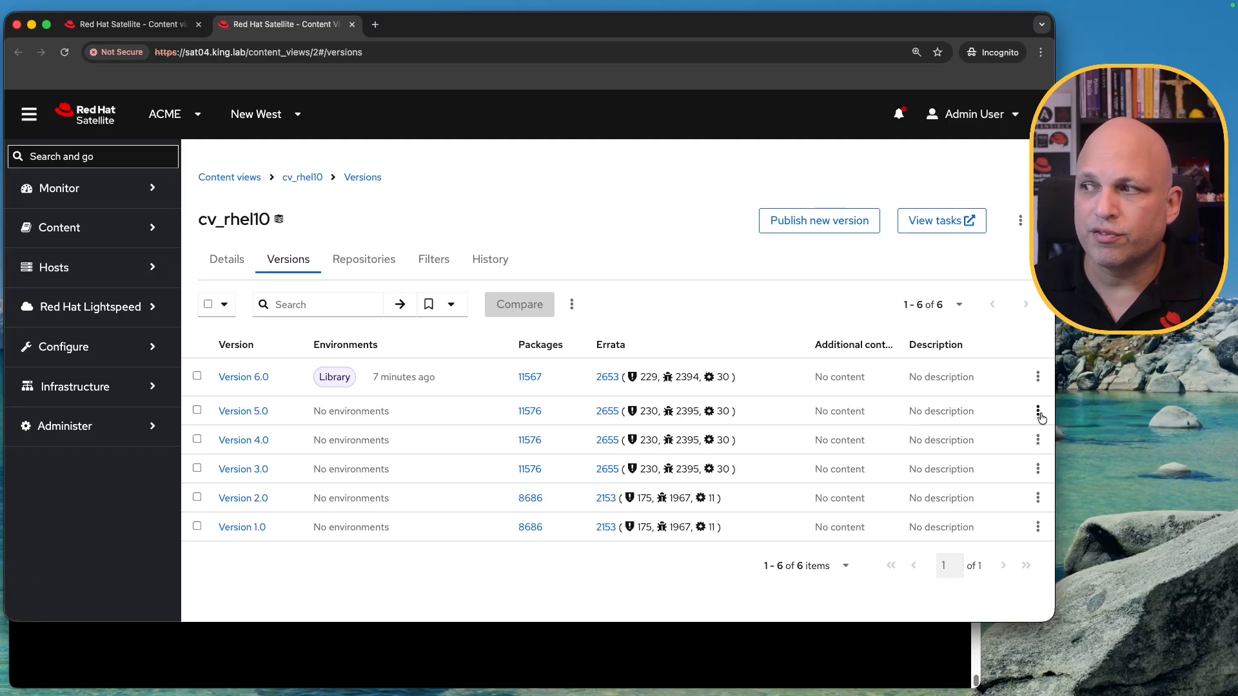
left_click(1038, 411)
left_click(959, 502)
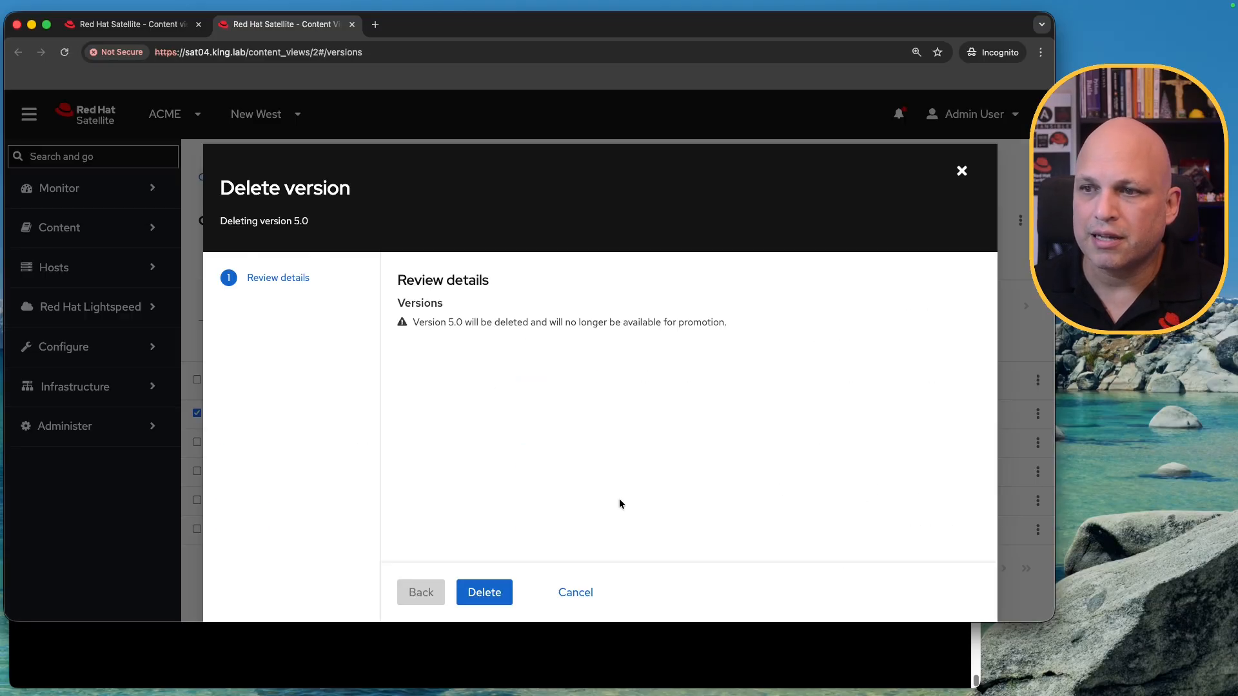
left_click(484, 594)
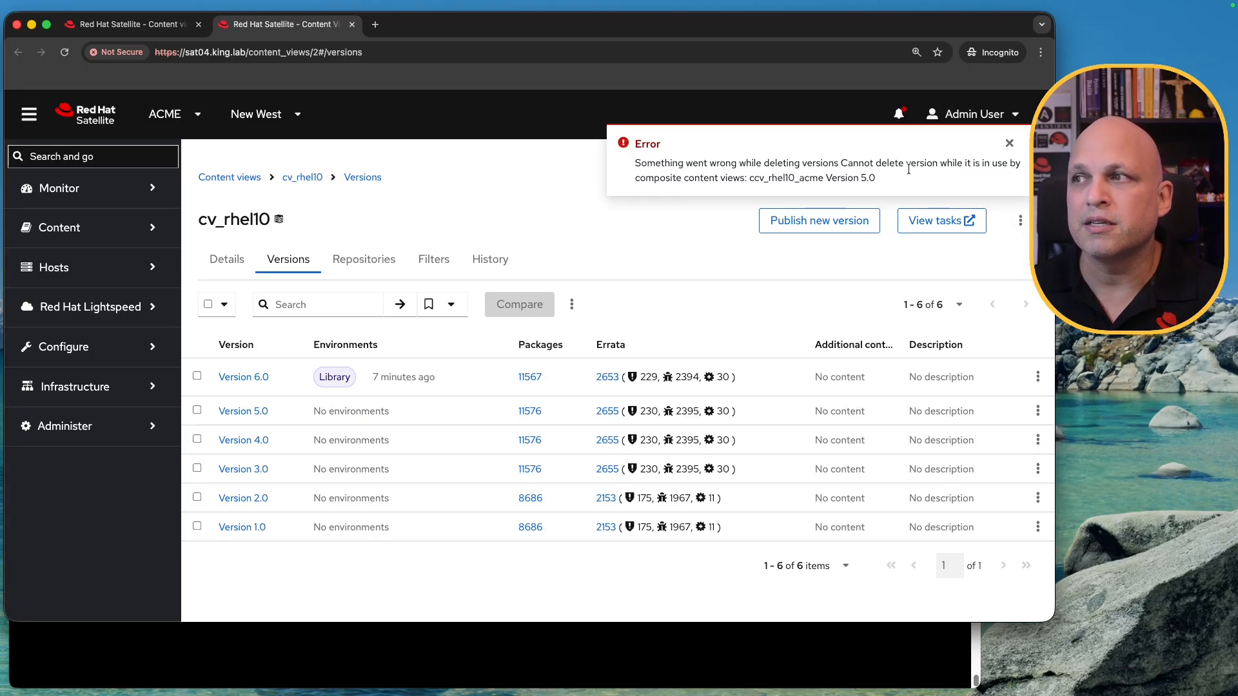
left_click_drag(826, 178, 878, 181)
left_click_drag(751, 180, 818, 181)
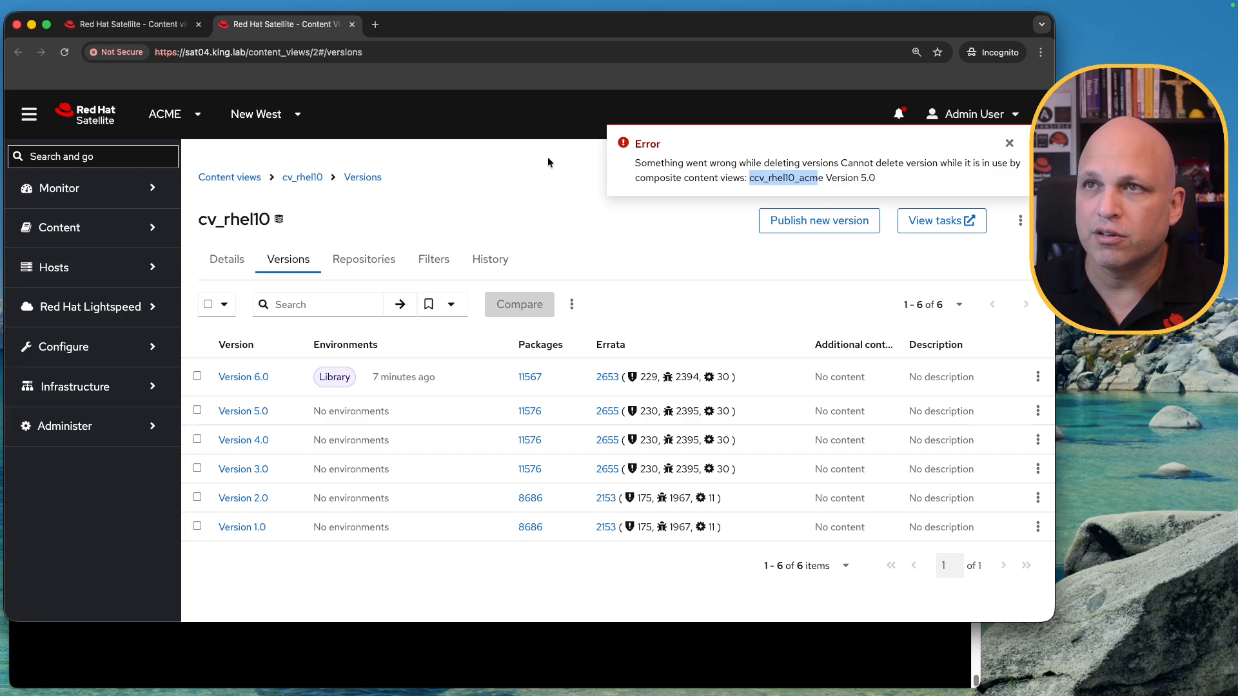
Step: Return to the content view list and open version 1.0 of ccv_rhel10_acme to check its component content view
left_click(136, 26)
left_click(350, 358)
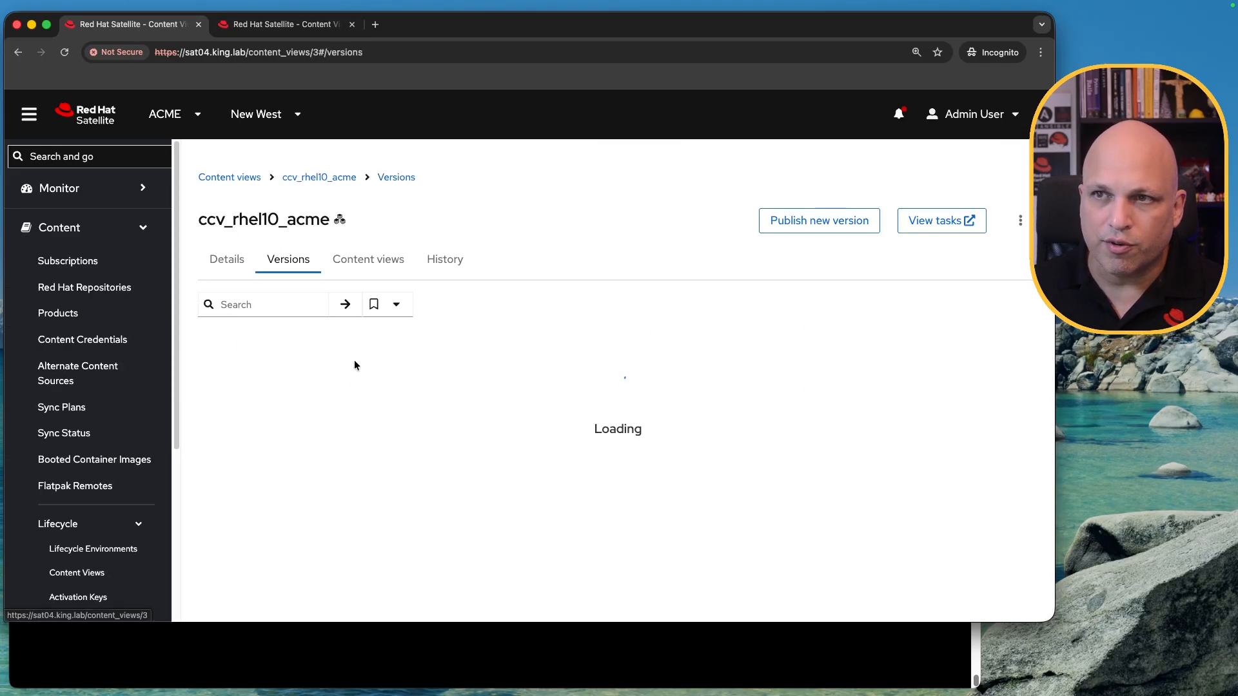
scroll(272, 463, "down", 2)
scroll(272, 463, "down", 1)
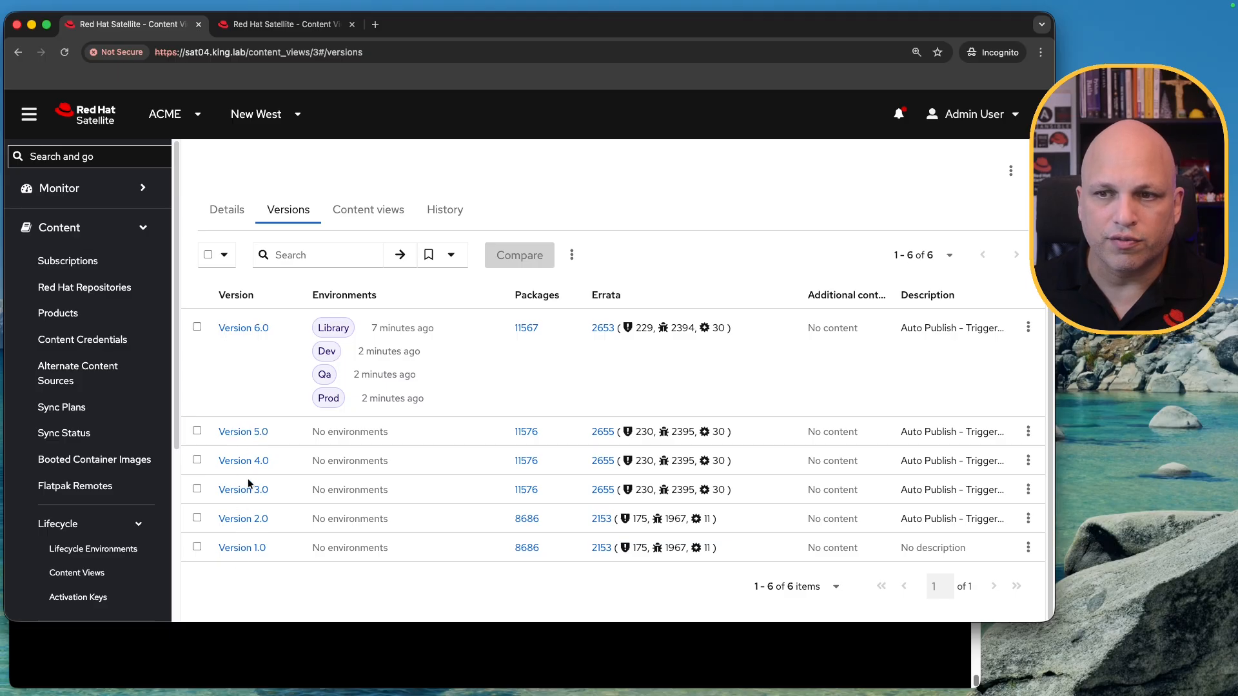
left_click(239, 549)
scroll(450, 392, "down", 2)
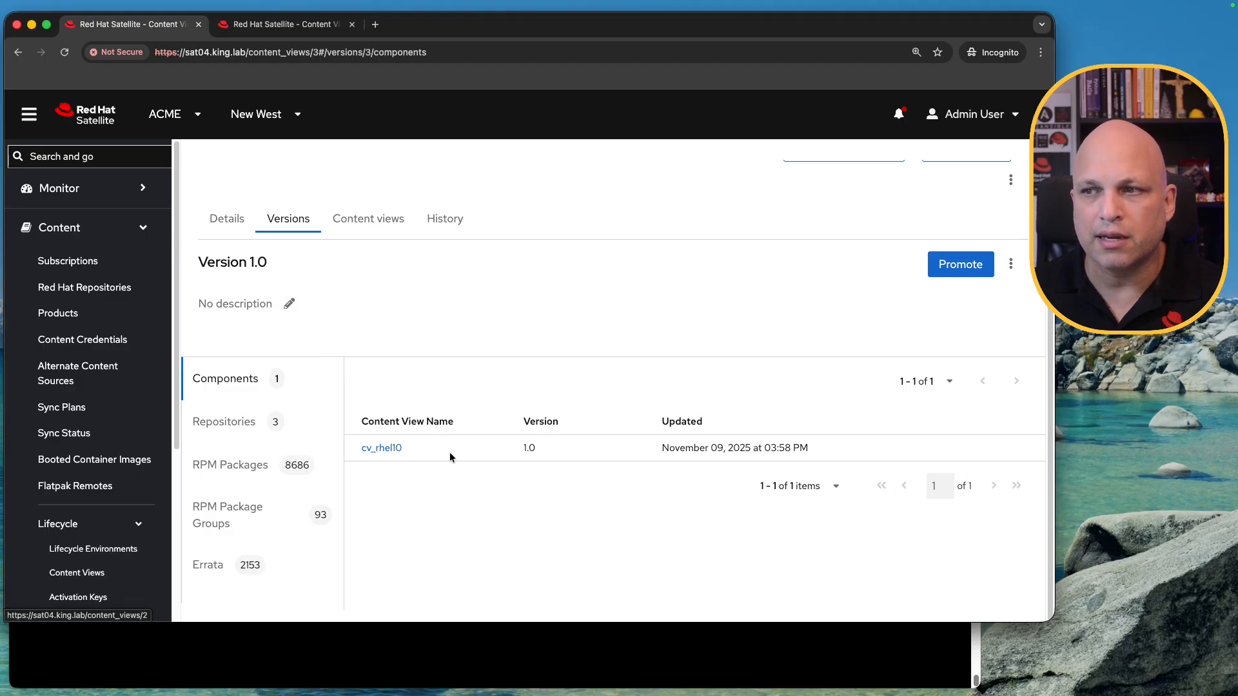
Step: Open cv_rhel10 in a separate tab, check the repositories in its version 1.0, and close that tab
left_click(387, 448, "super")
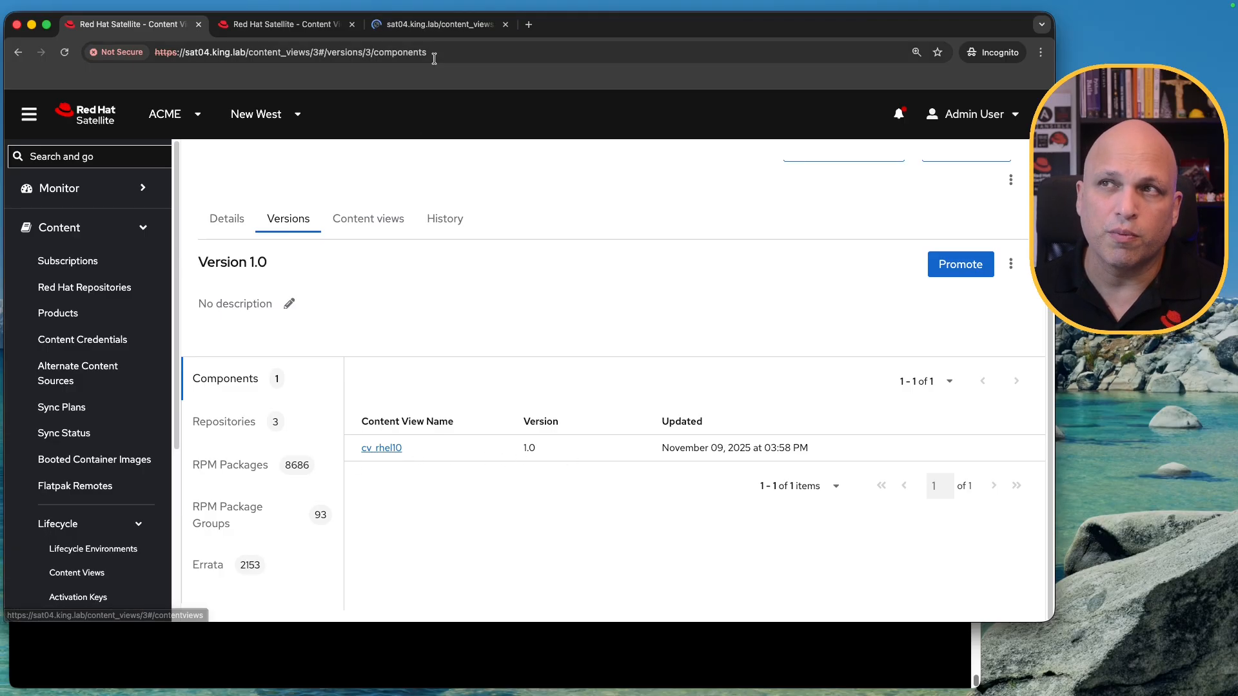
left_click(452, 25)
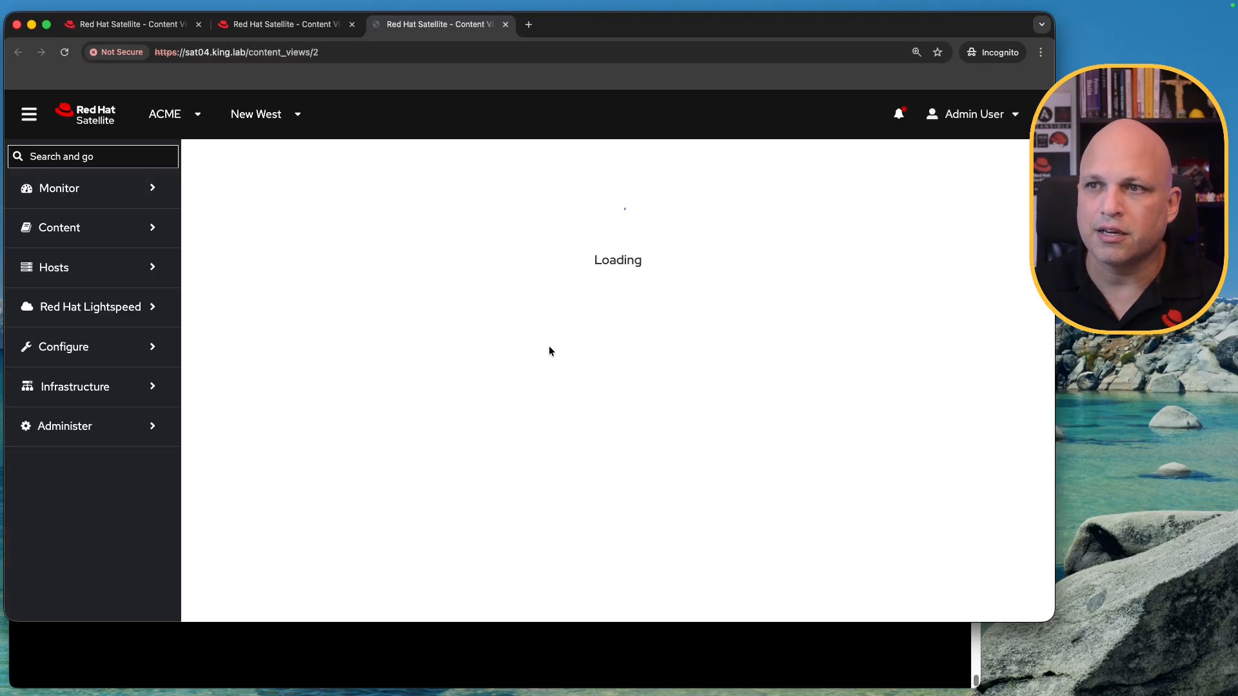
left_click(248, 527)
scroll(368, 514, "down", 2)
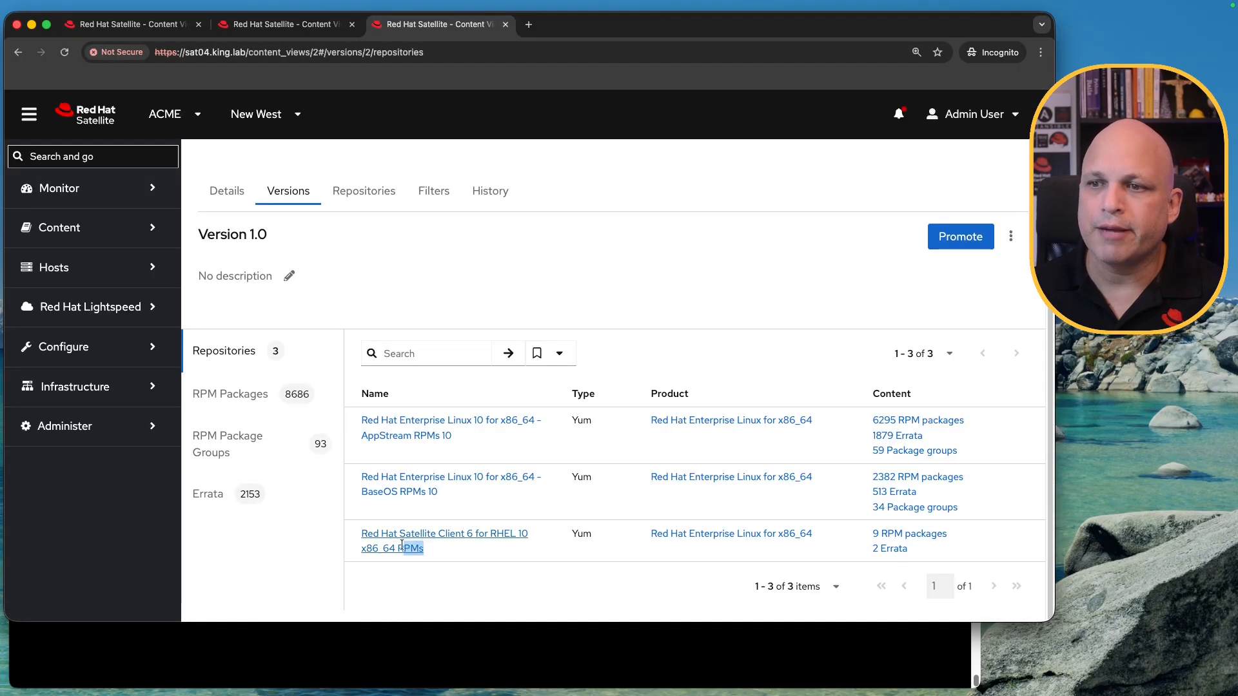
left_click_drag(425, 549, 361, 533)
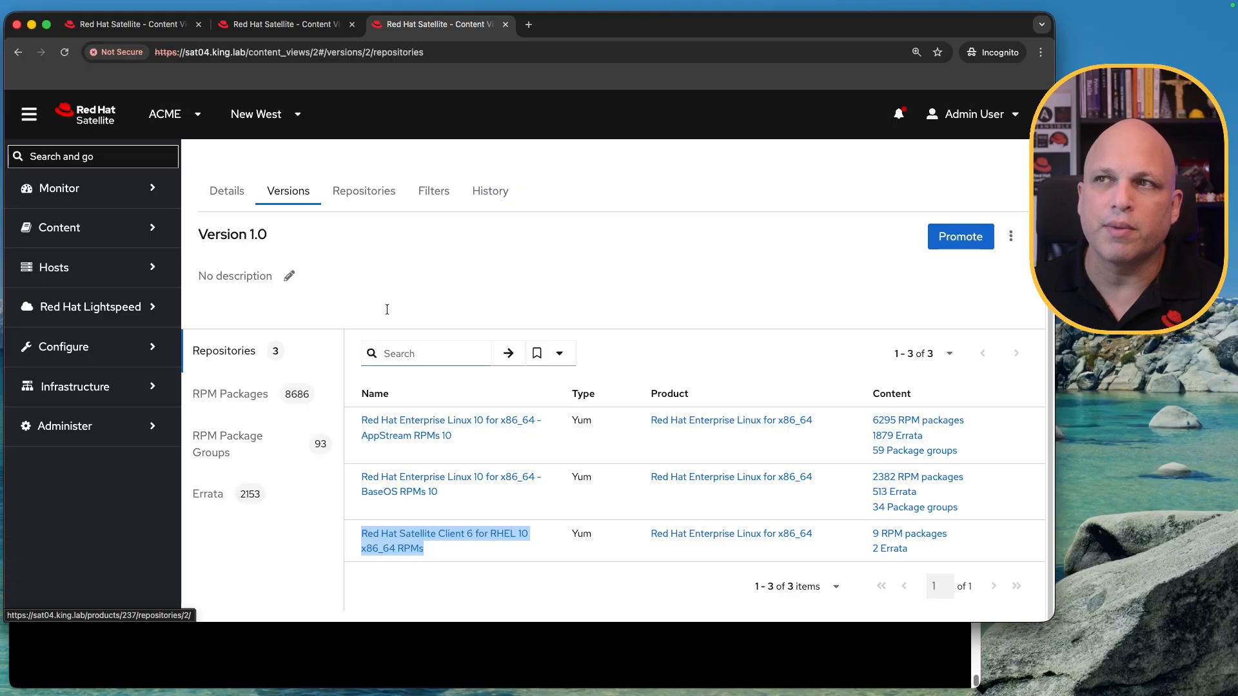
left_click(506, 24)
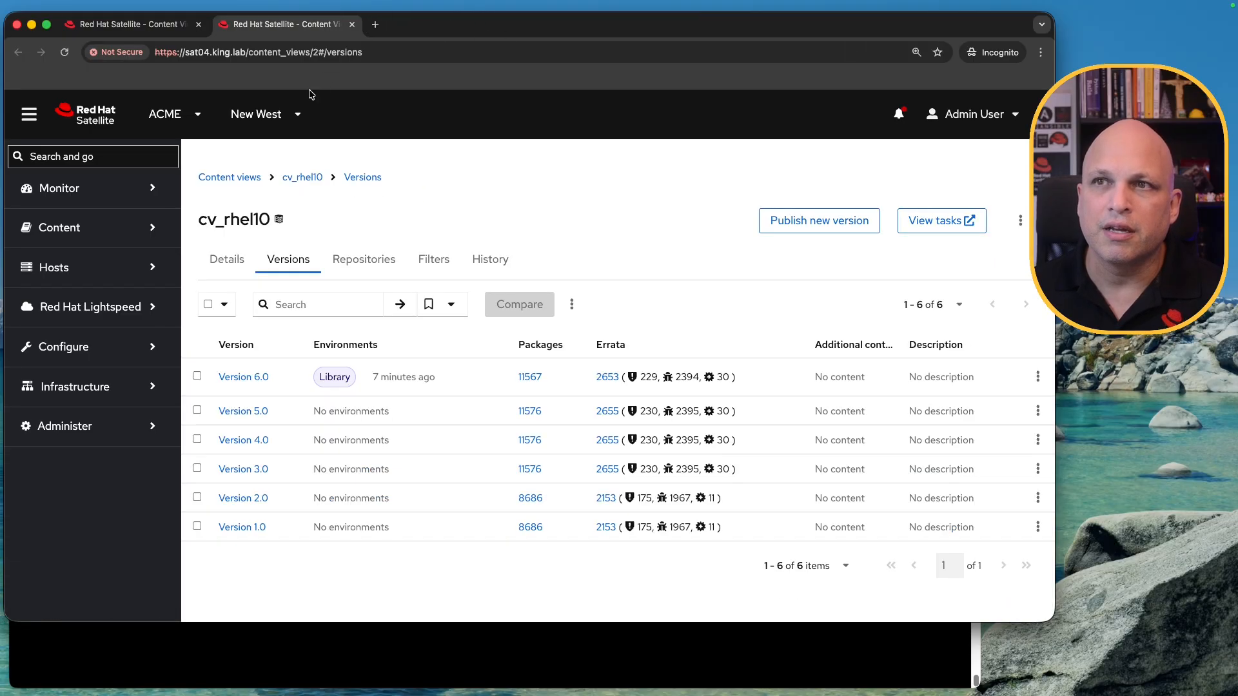
Step: Return to the version list of the composite content view ccv_rhel10_acme
left_click(145, 24)
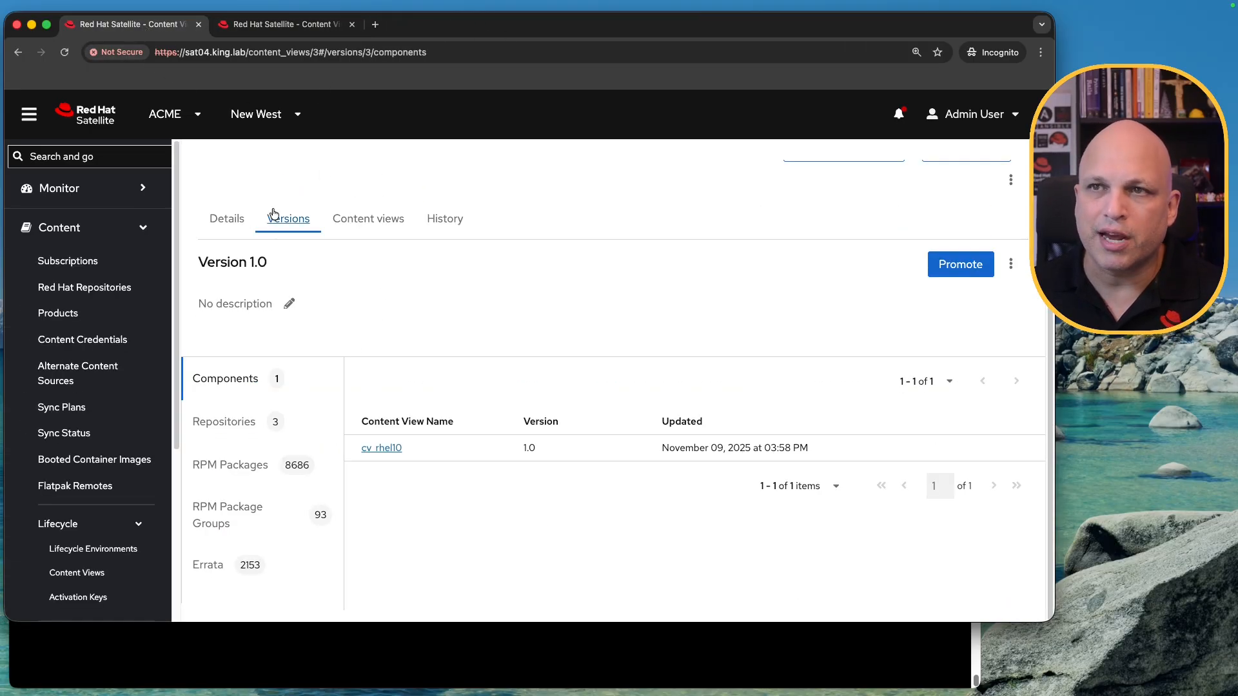
scroll(299, 263, "up", 2)
left_click(327, 179)
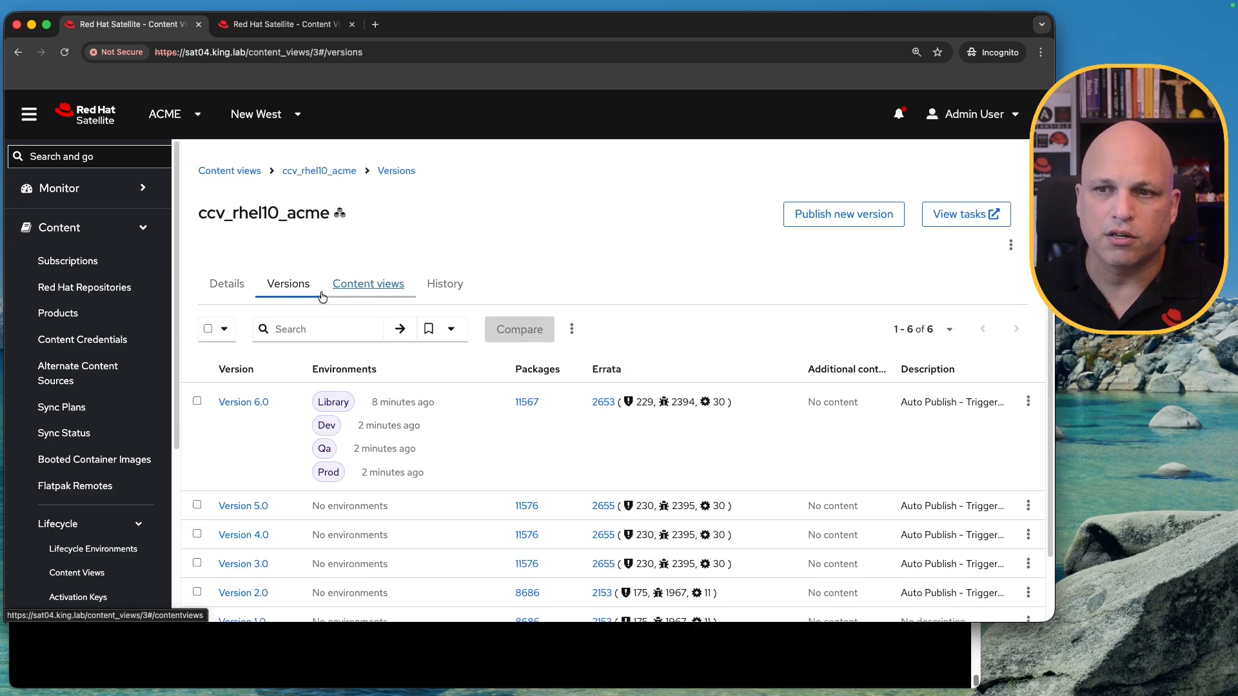
scroll(316, 310, "down", 2)
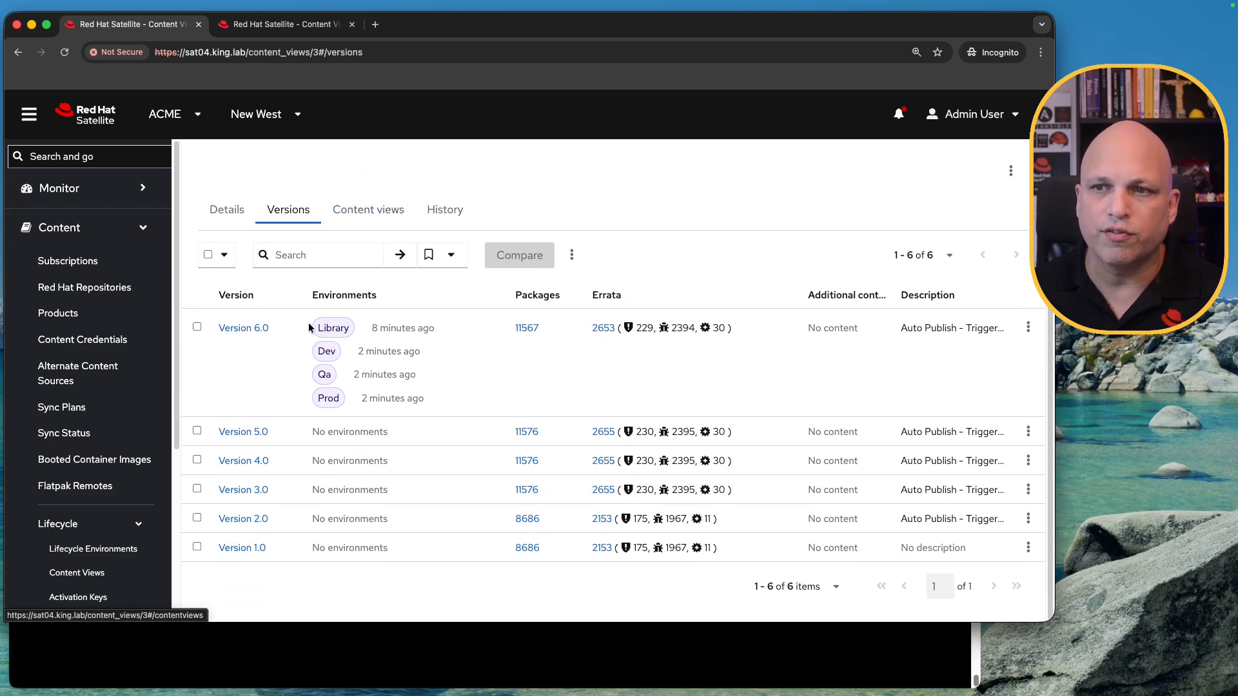
left_click(197, 431)
left_click(196, 463)
left_click(196, 492)
left_click(197, 521)
left_click(197, 550)
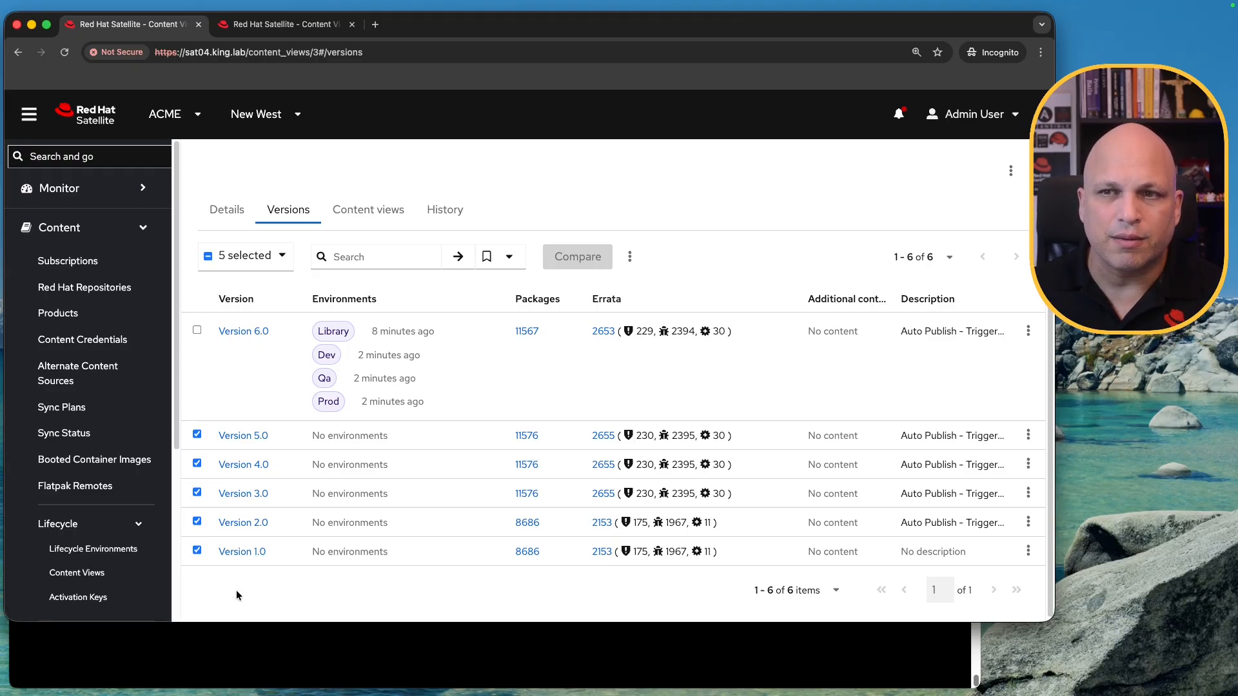
left_click(208, 256)
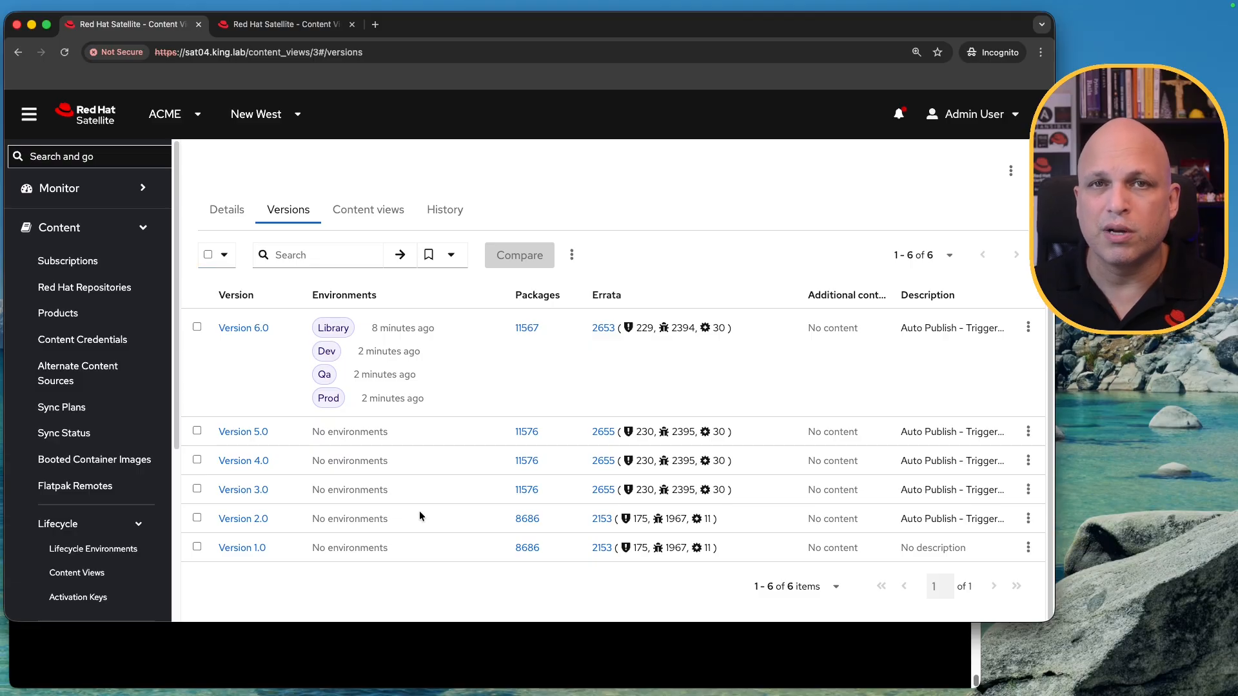
Step: Delete version 5.0 of the ccv_rhel10_acme composite content view
left_click(1028, 432)
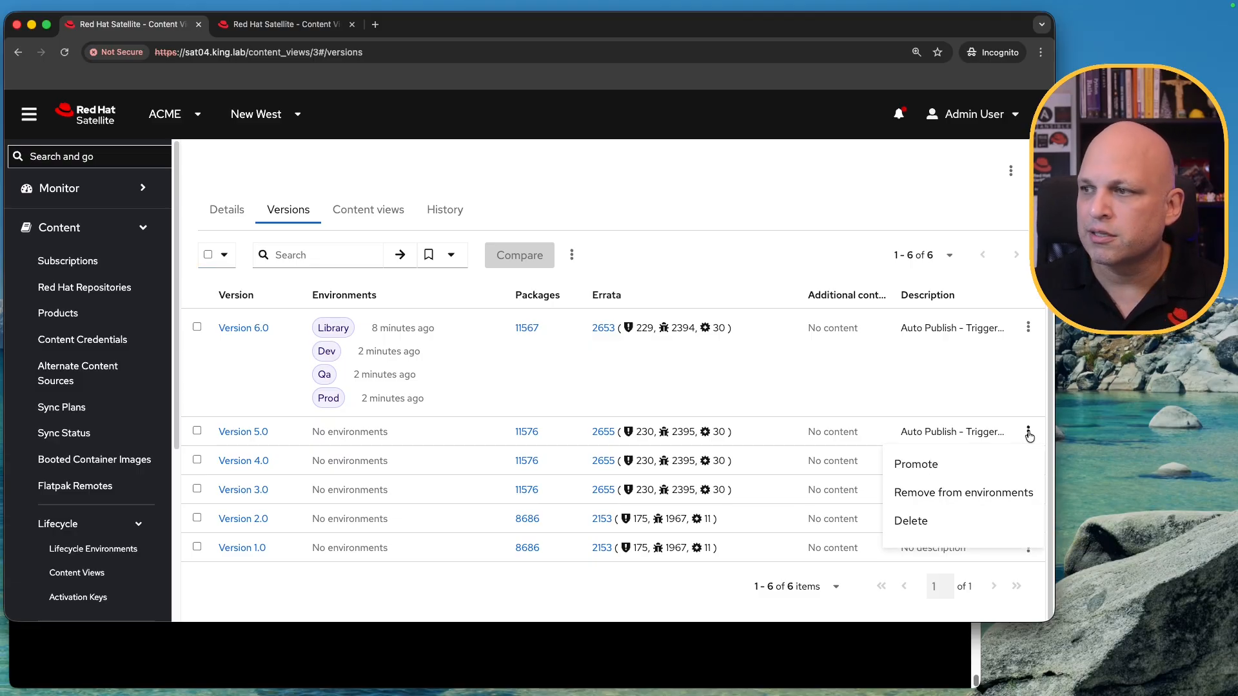
left_click(947, 519)
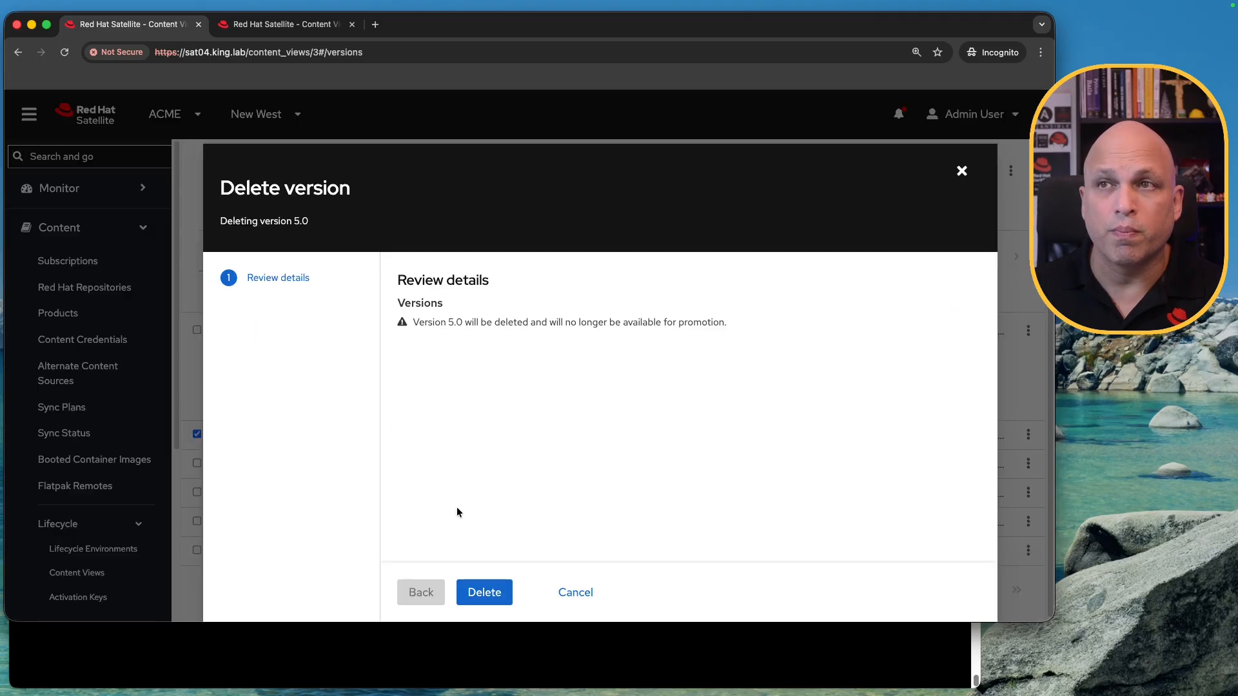
left_click(487, 593)
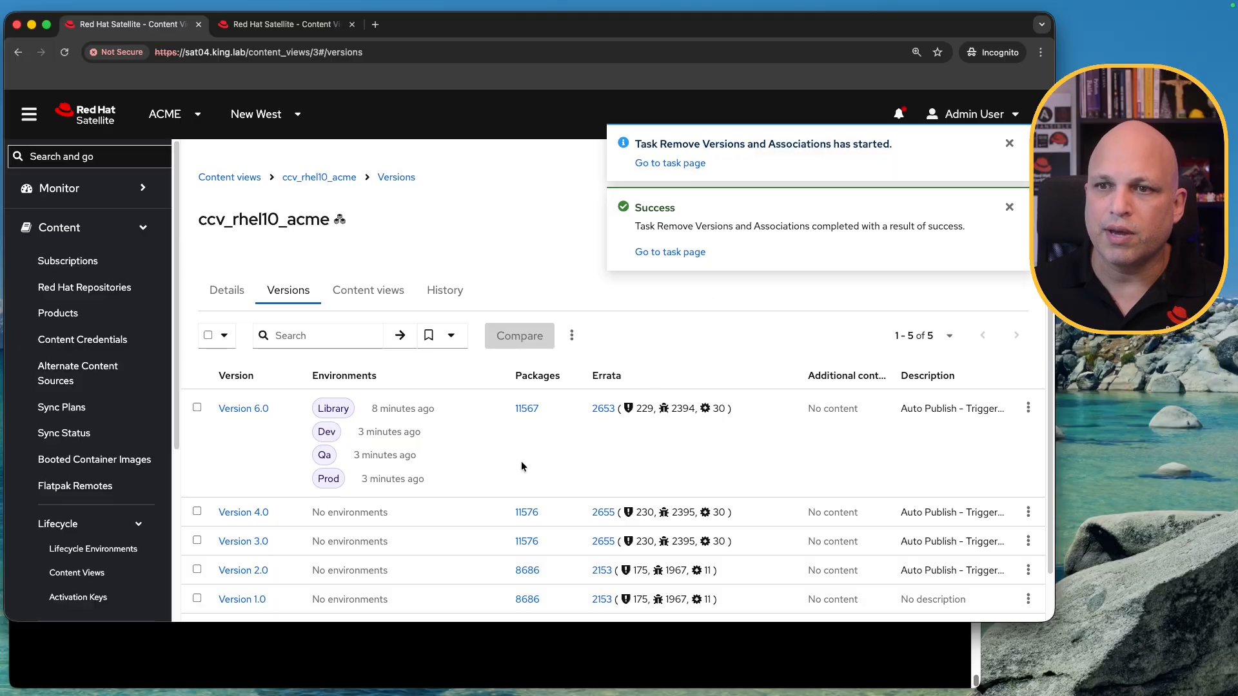
Step: Bulk-delete versions 4.0, 3.0, 2.0 and 1.0 of ccv_rhel10_acme, keeping version 6.0
scroll(553, 216, "down", 2)
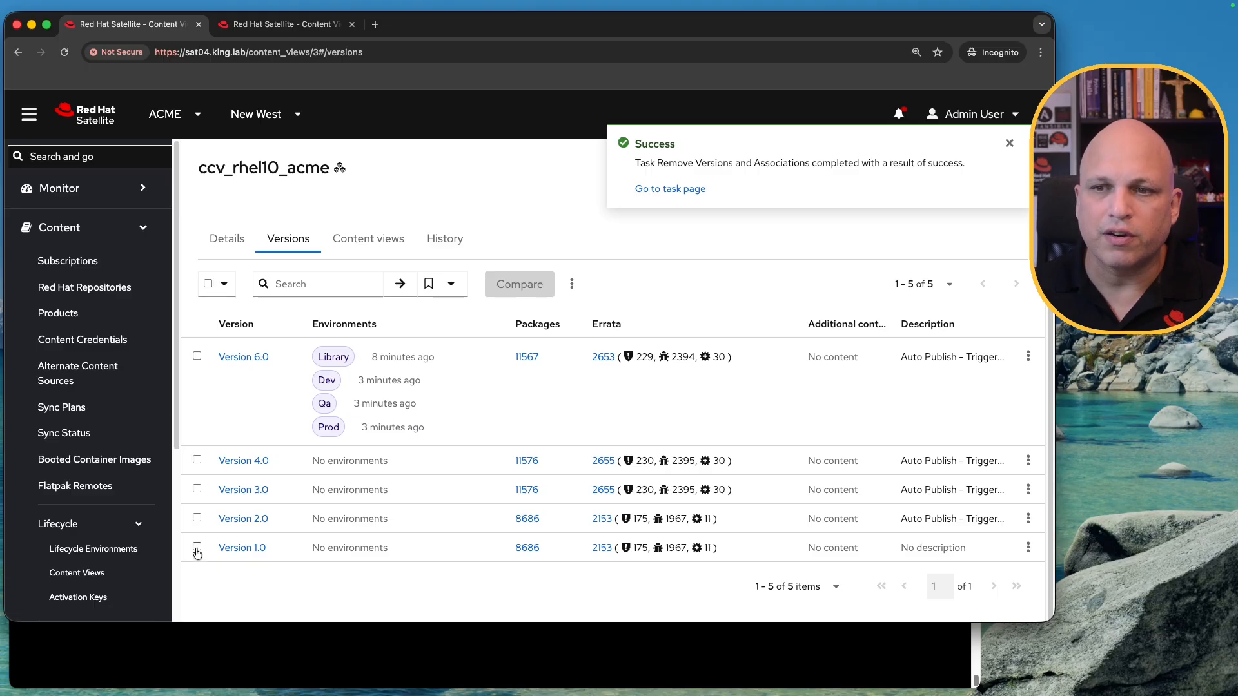
left_click(208, 283)
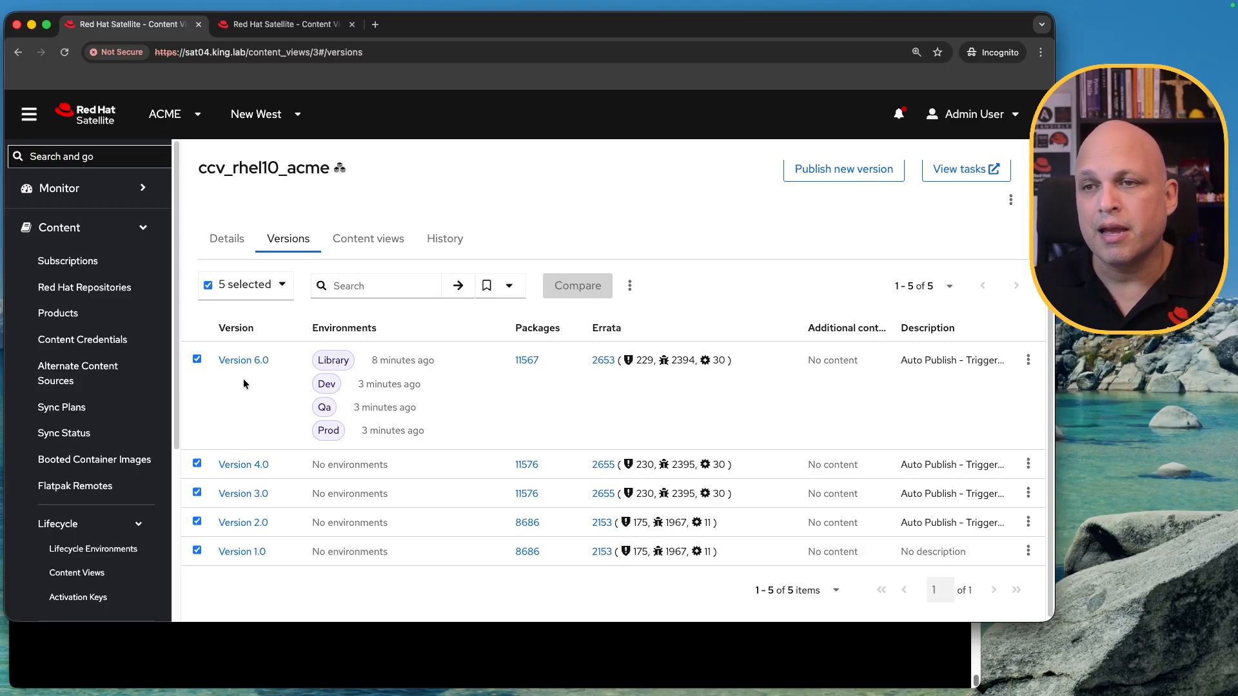
left_click(197, 360)
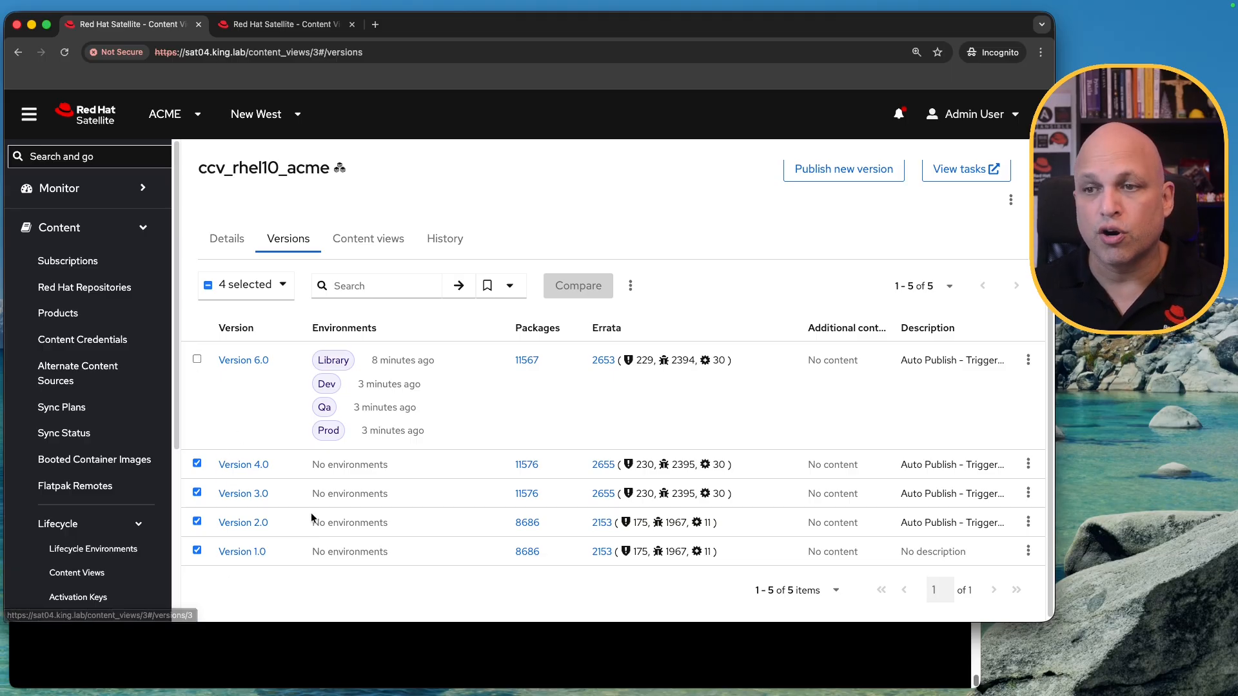
left_click(631, 286)
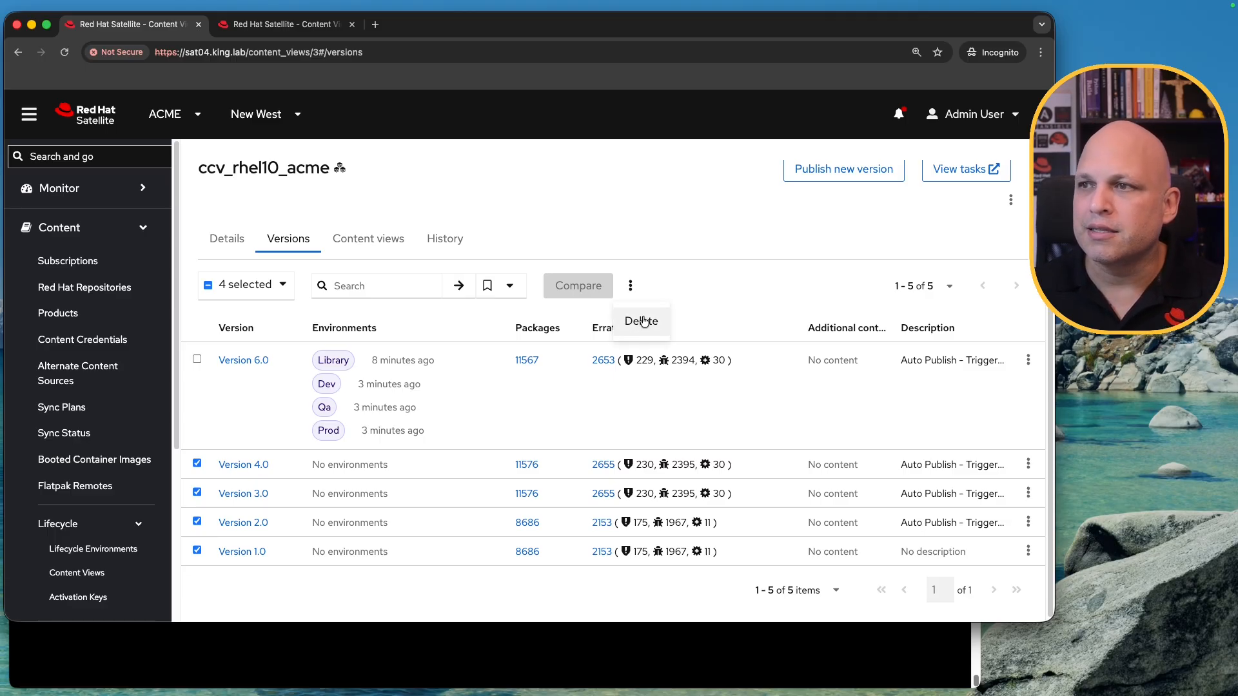
left_click(643, 321)
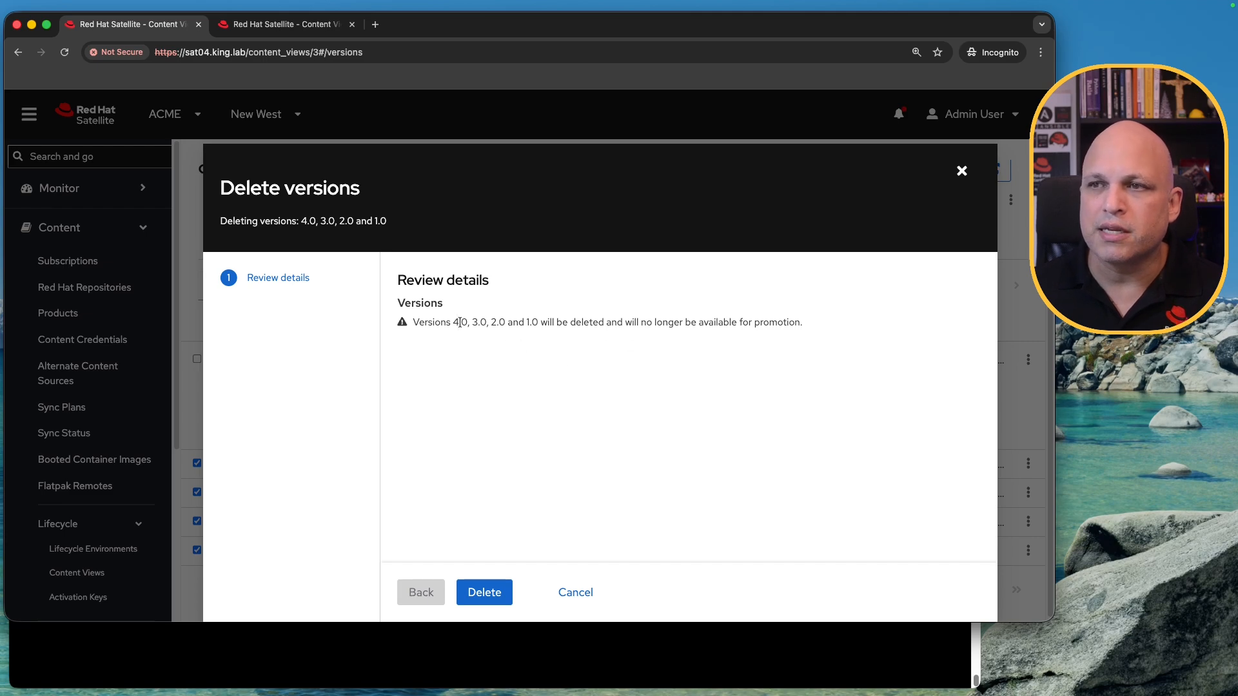
left_click_drag(452, 321, 475, 324)
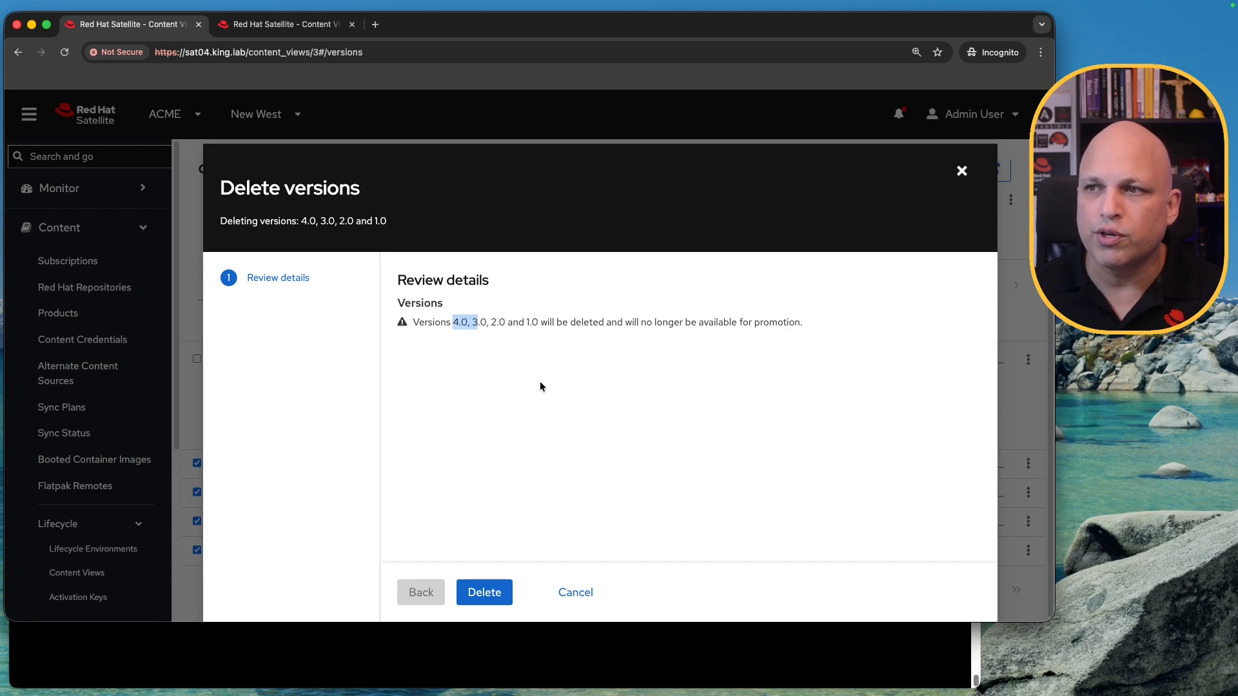
left_click(484, 592)
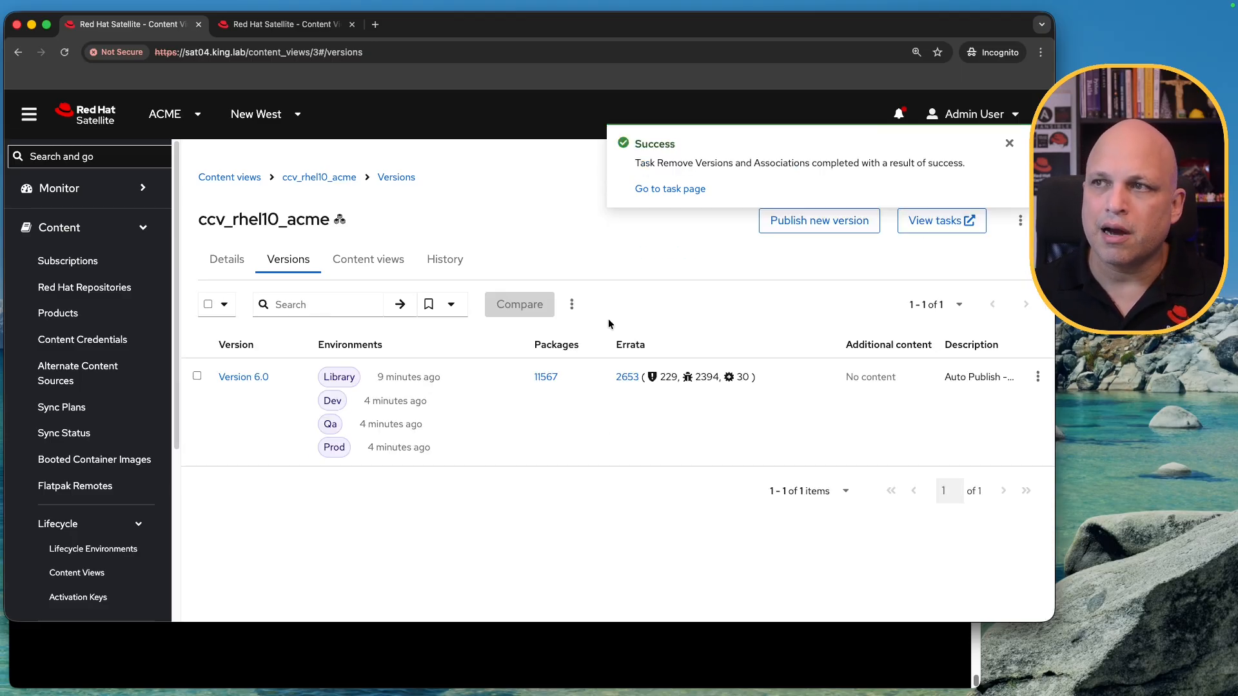
Step: Switch to the cv_rhel10 version list and delete version 5.0
left_click(302, 24)
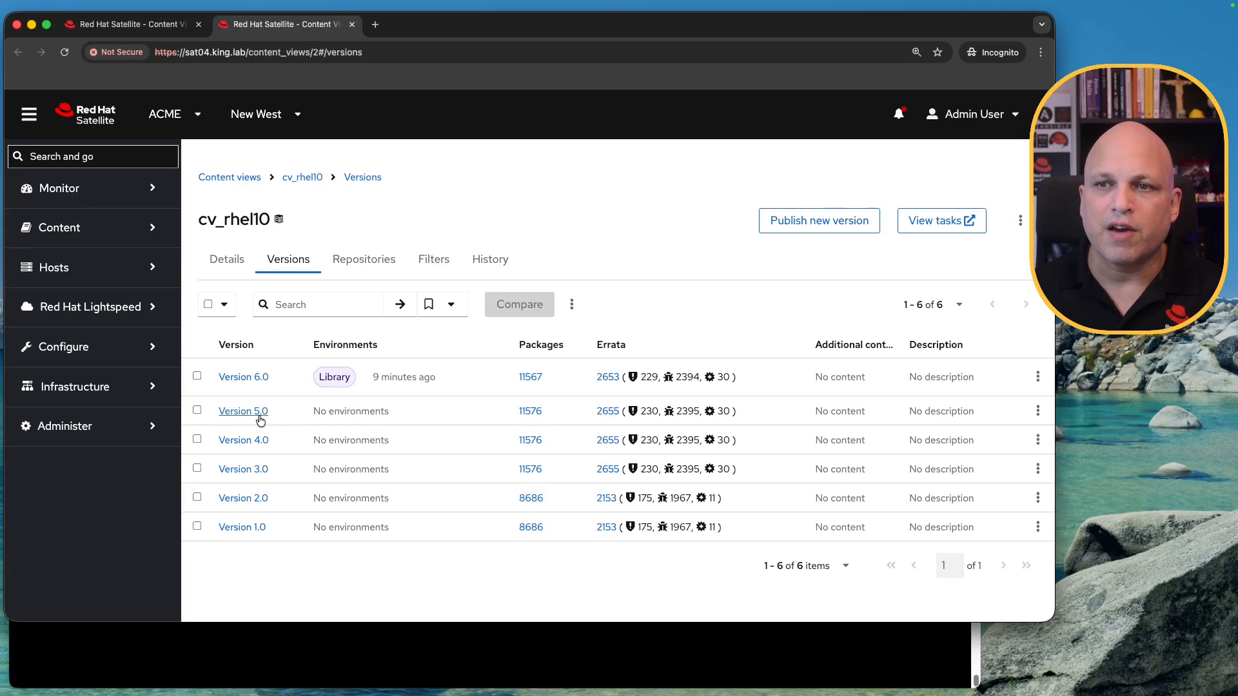
left_click(1037, 413)
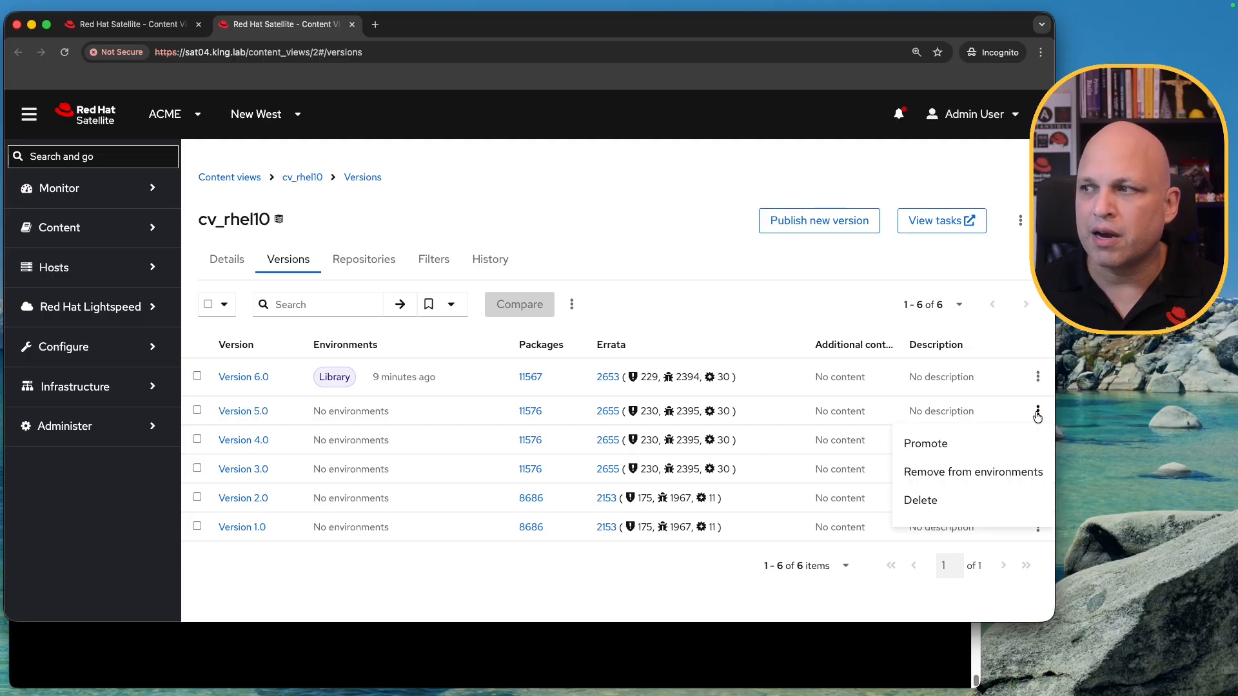
left_click(947, 499)
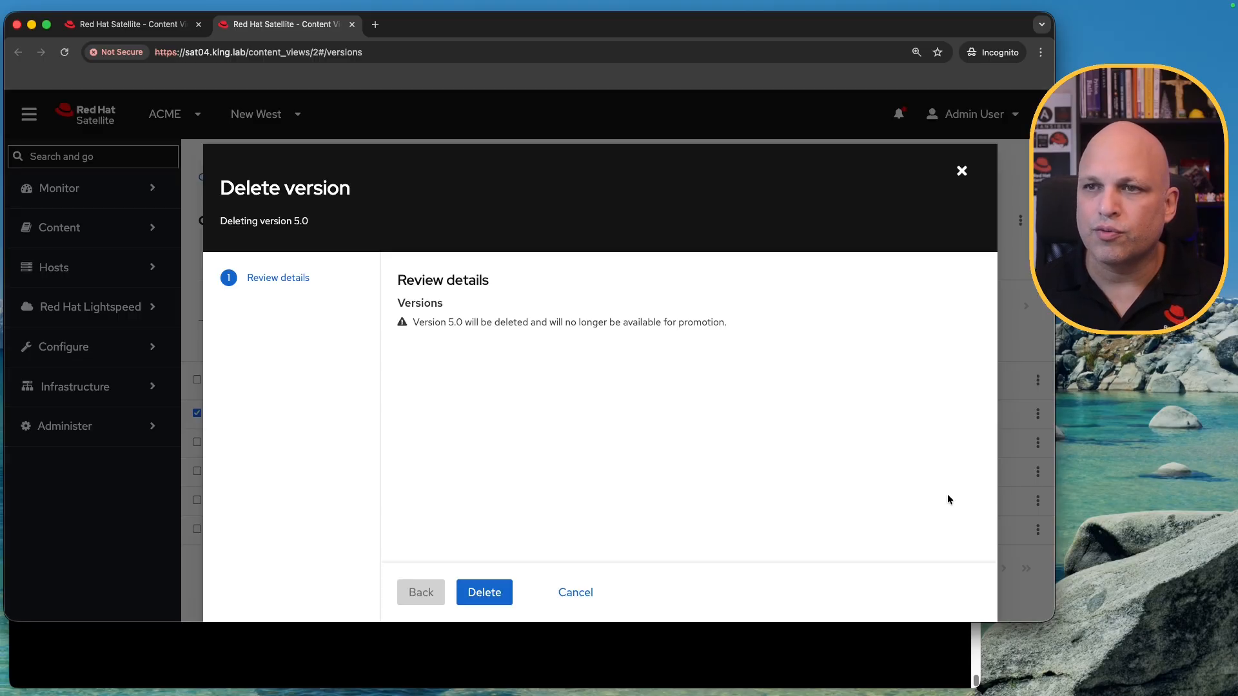
left_click(485, 591)
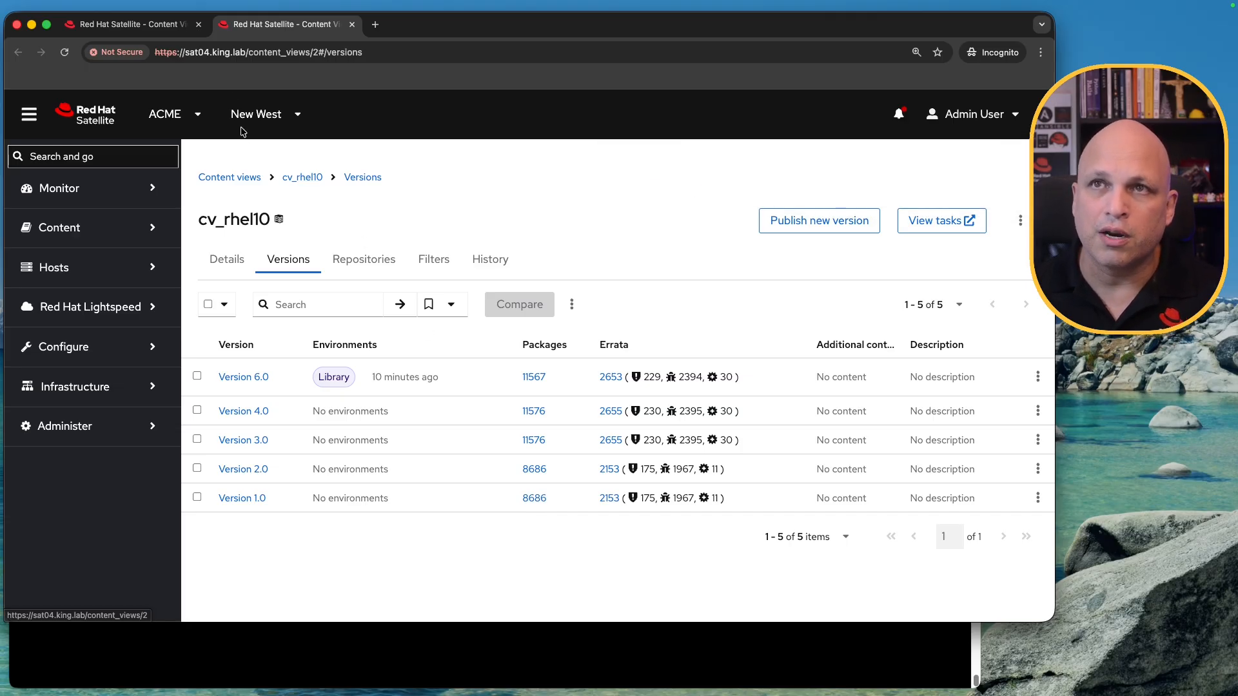
Step: Recheck the remaining ccv_rhel10_acme version, and select versions 4.0, 3.0, 2.0 and 1.0 of cv_rhel10
left_click(129, 24)
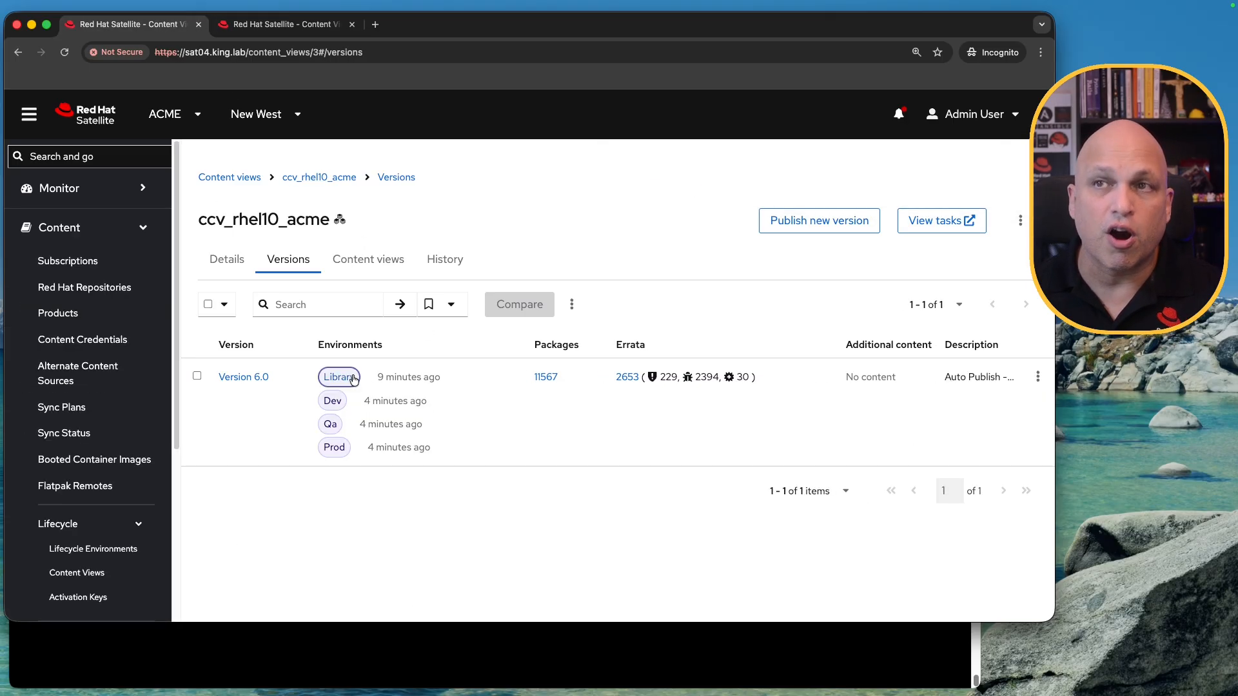
left_click(288, 25)
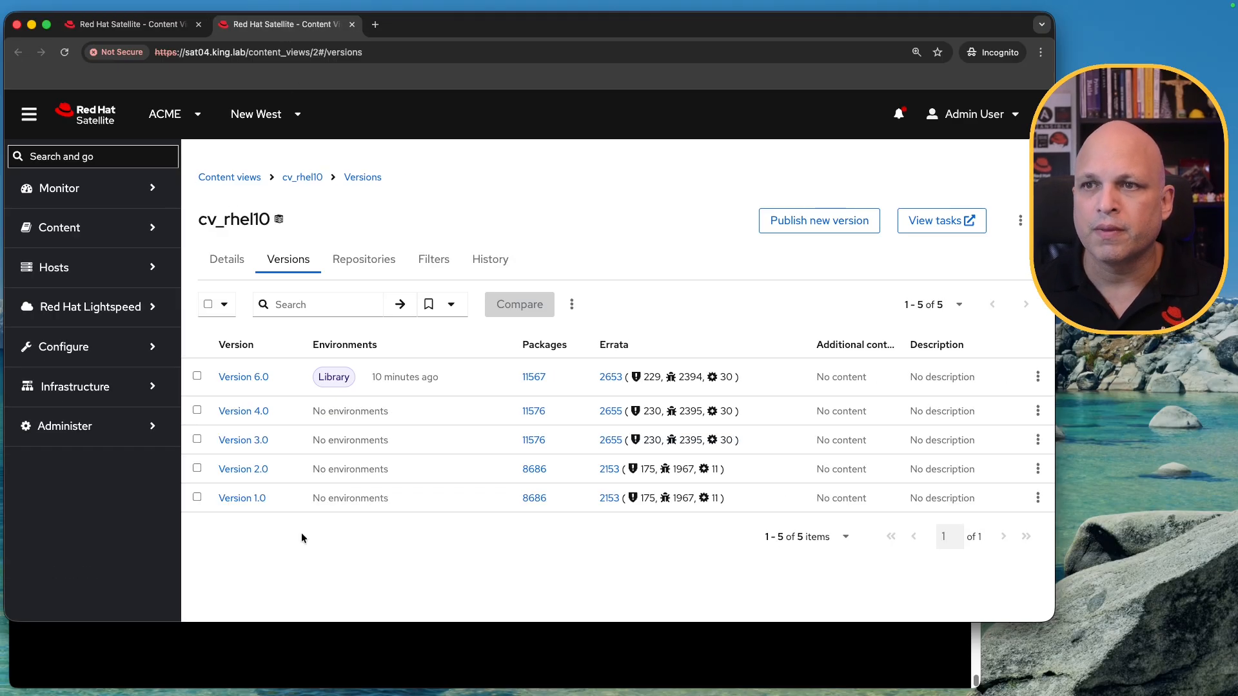
left_click(208, 304)
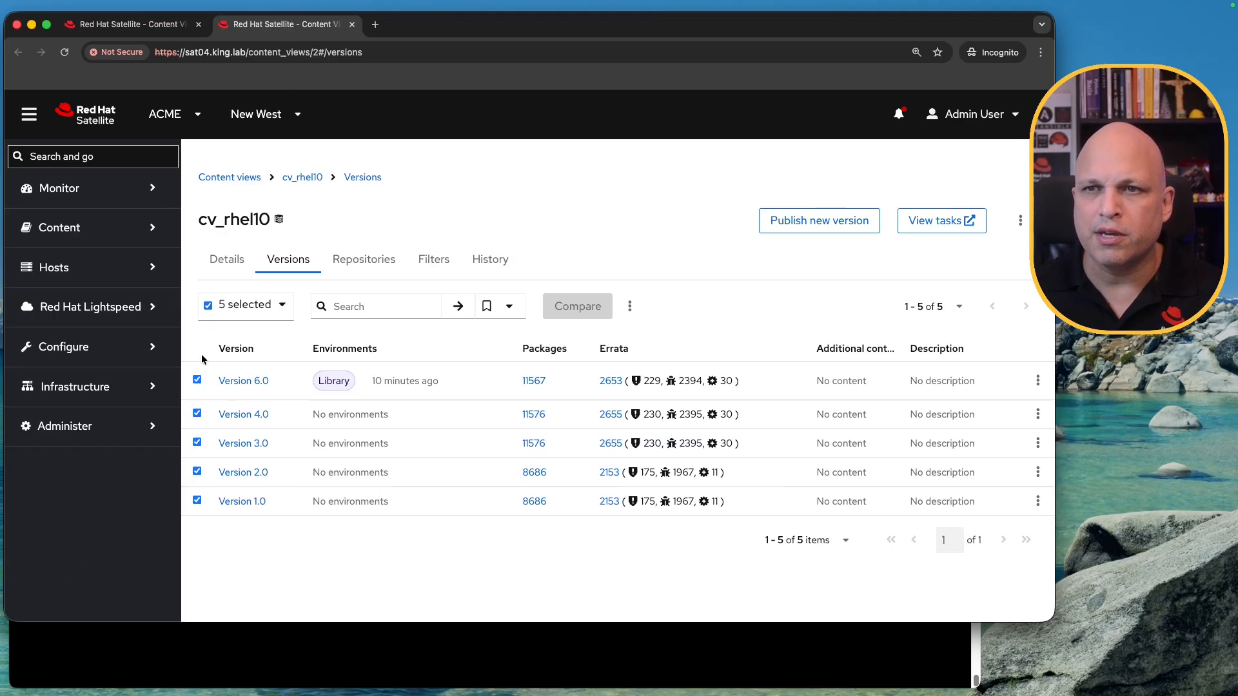
left_click(197, 379)
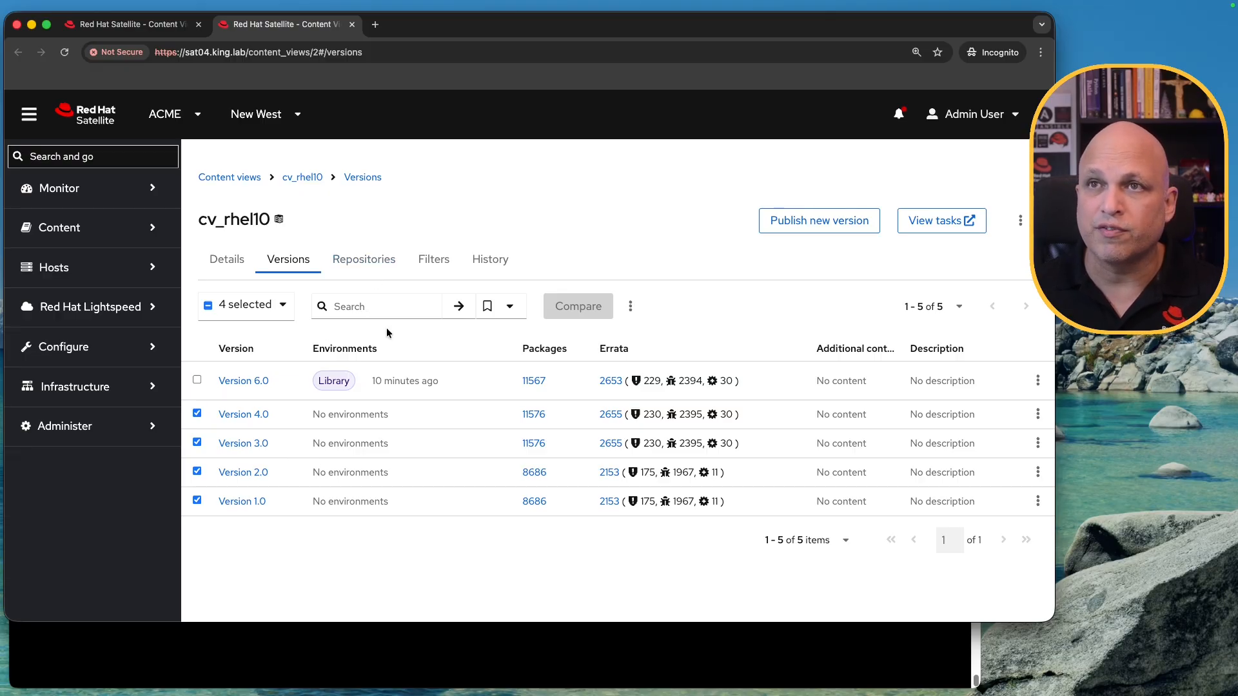
Step: Open the Red Hat Repositories page in a separate browser tab
left_click(90, 115, "super")
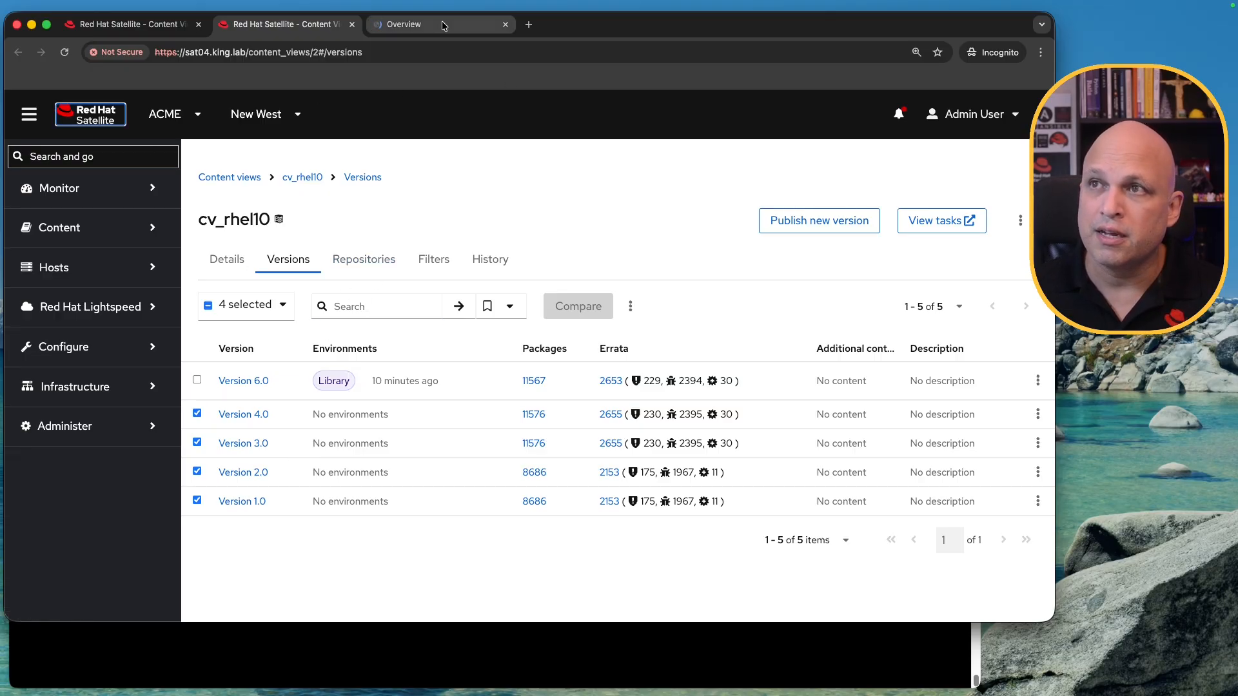
left_click(445, 24)
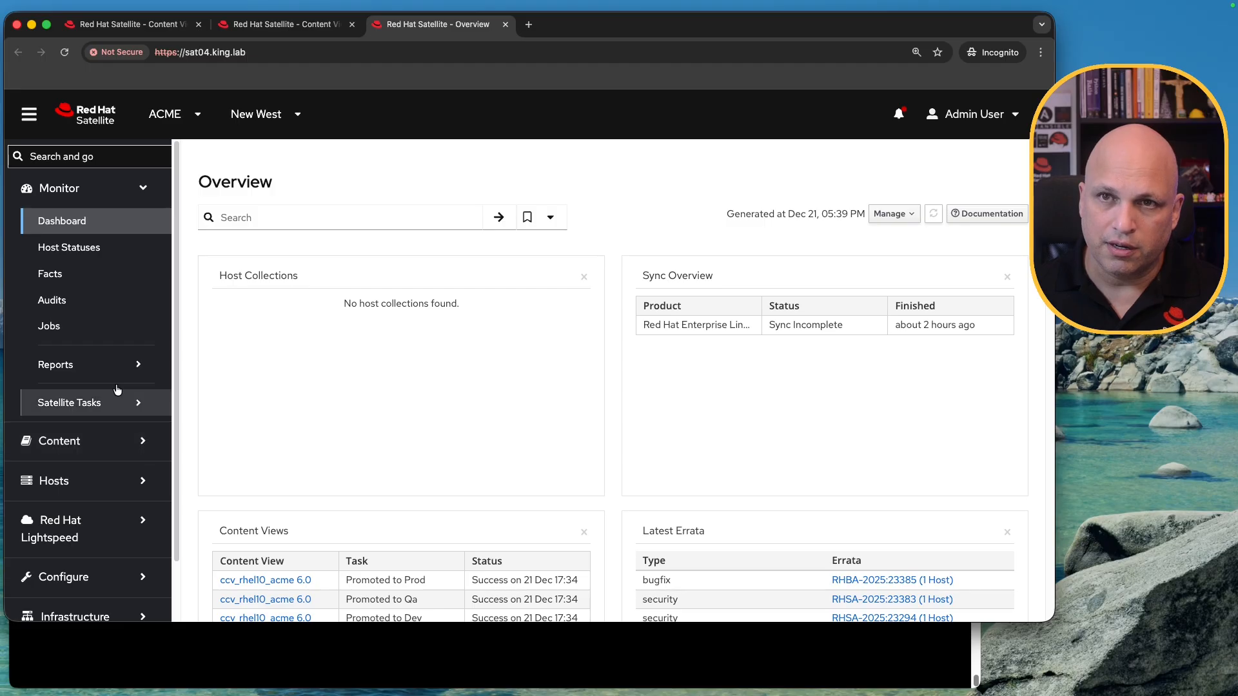
left_click(114, 442)
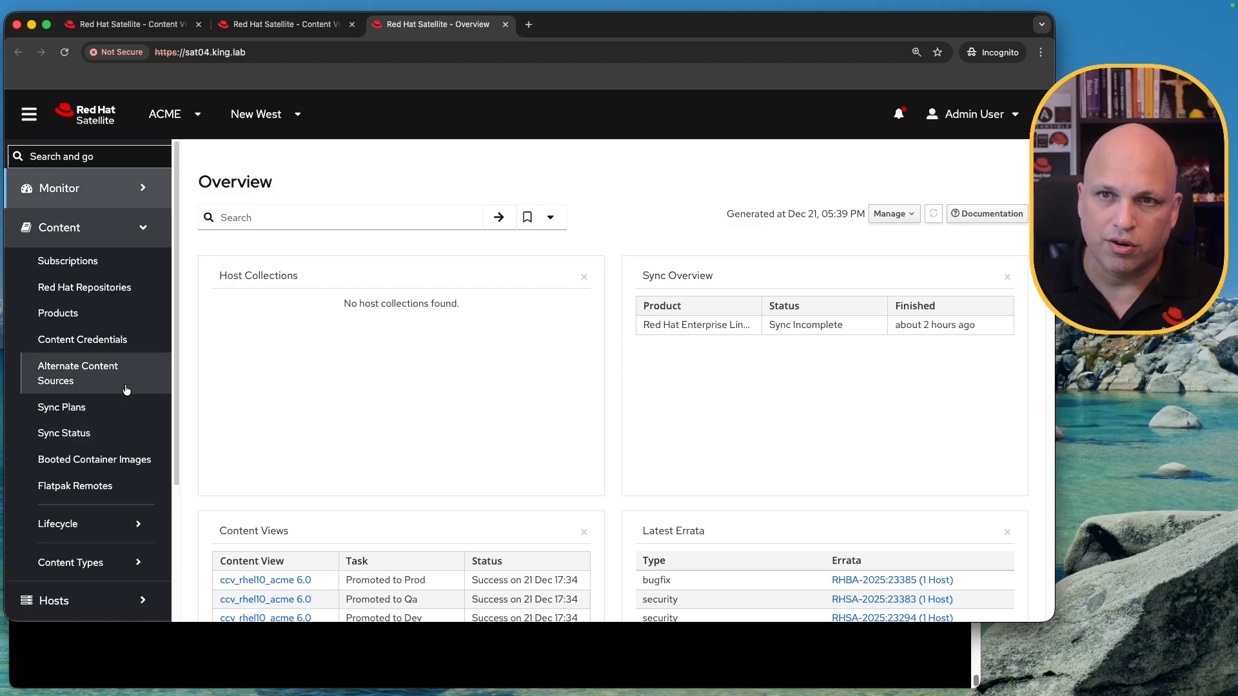
left_click(111, 294)
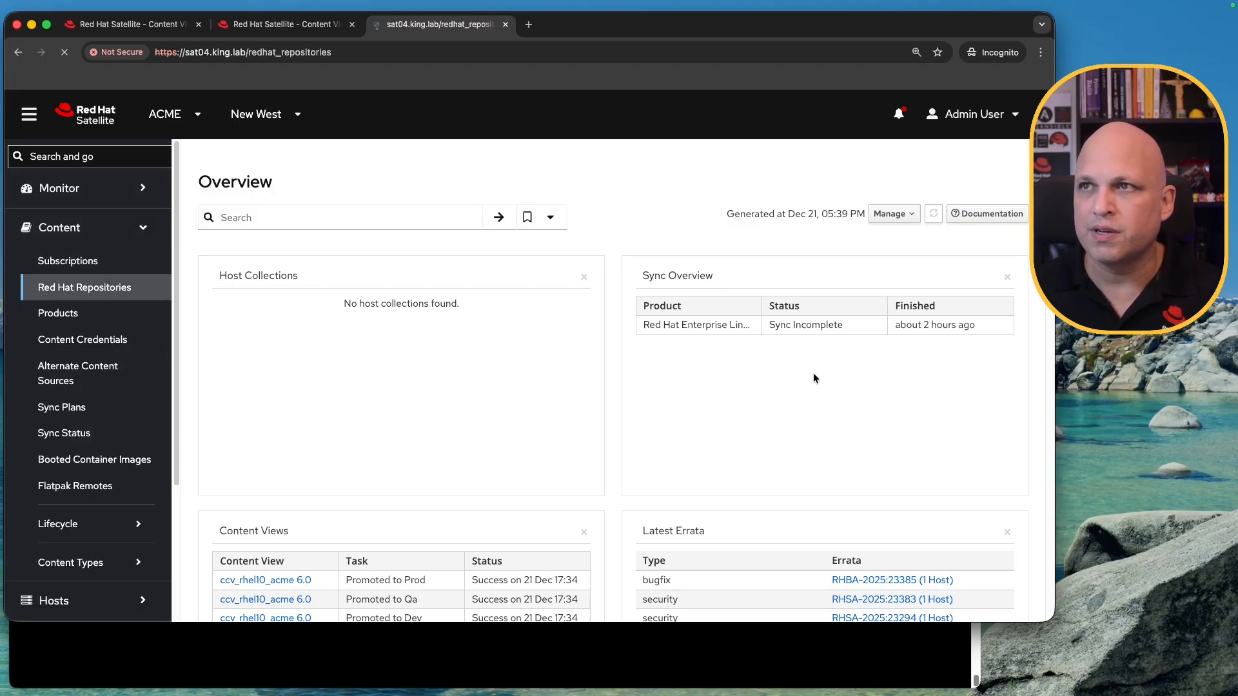
Step: Examine the enabled Red Hat Satellite Client 6 for RHEL 10 x86_64 RPMs repository, and return to the cv_rhel10 version list
scroll(854, 320, "down", 6)
scroll(837, 466, "down", 3)
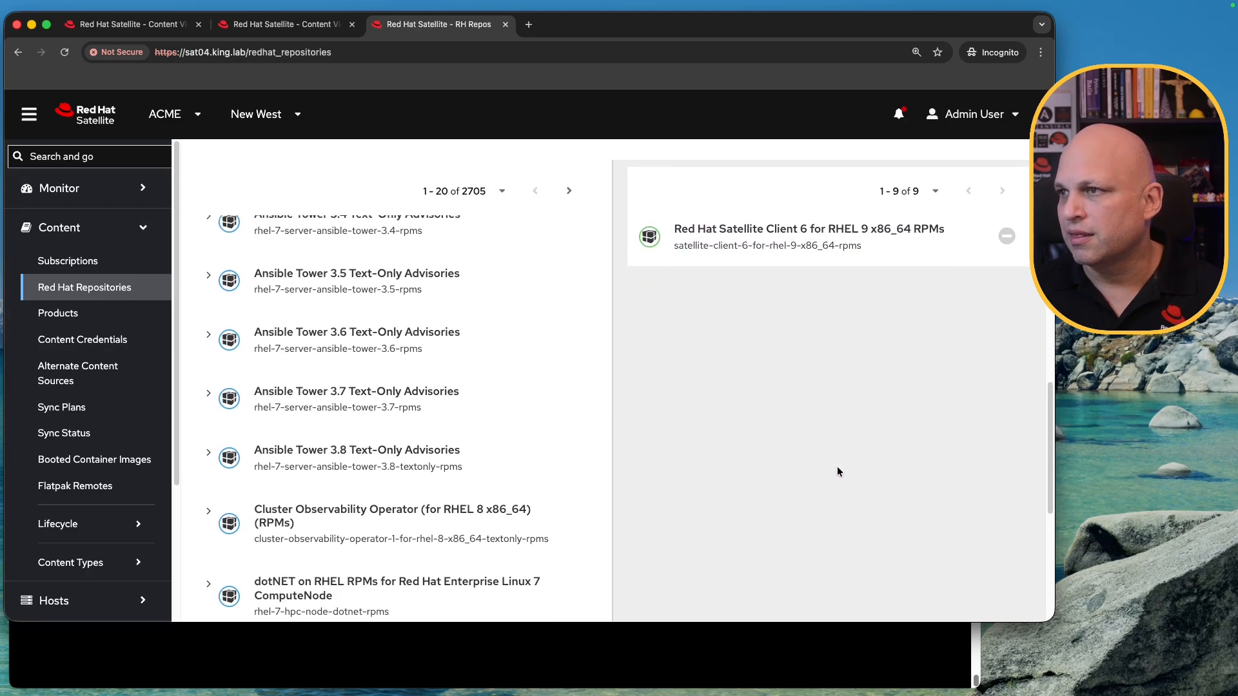
scroll(837, 466, "up", 4)
left_click_drag(878, 340, 645, 310)
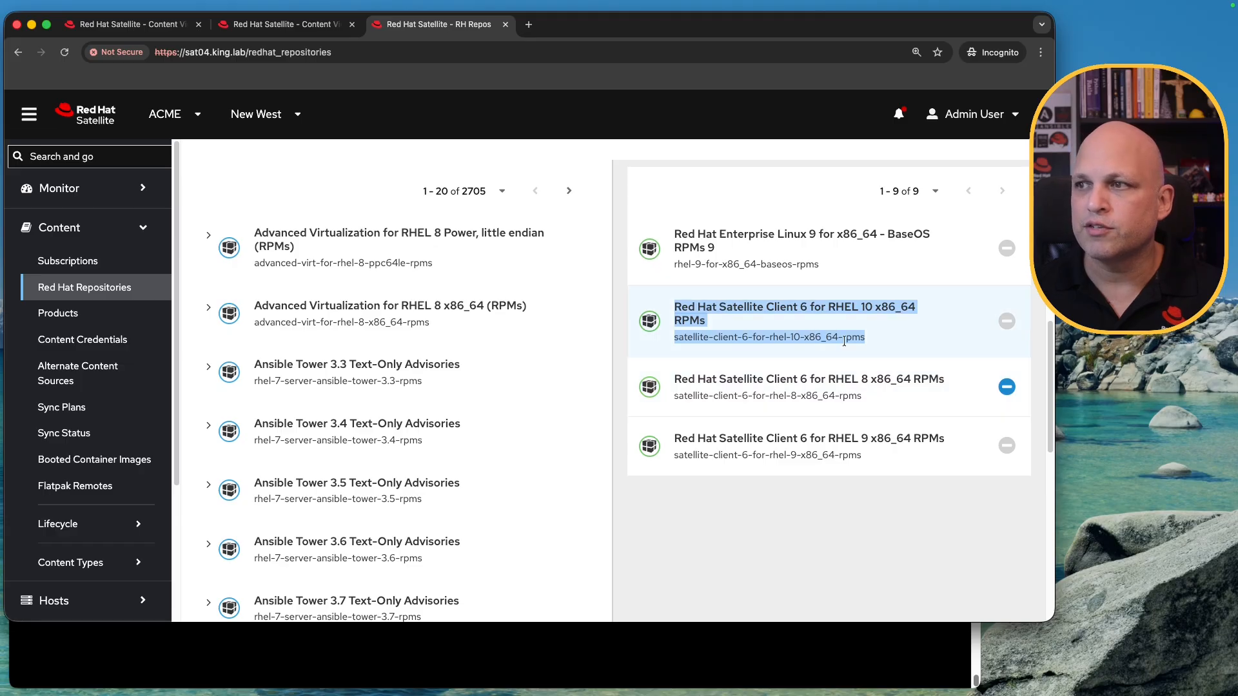
mouse_move(1004, 326)
left_click(865, 584)
left_click(284, 24)
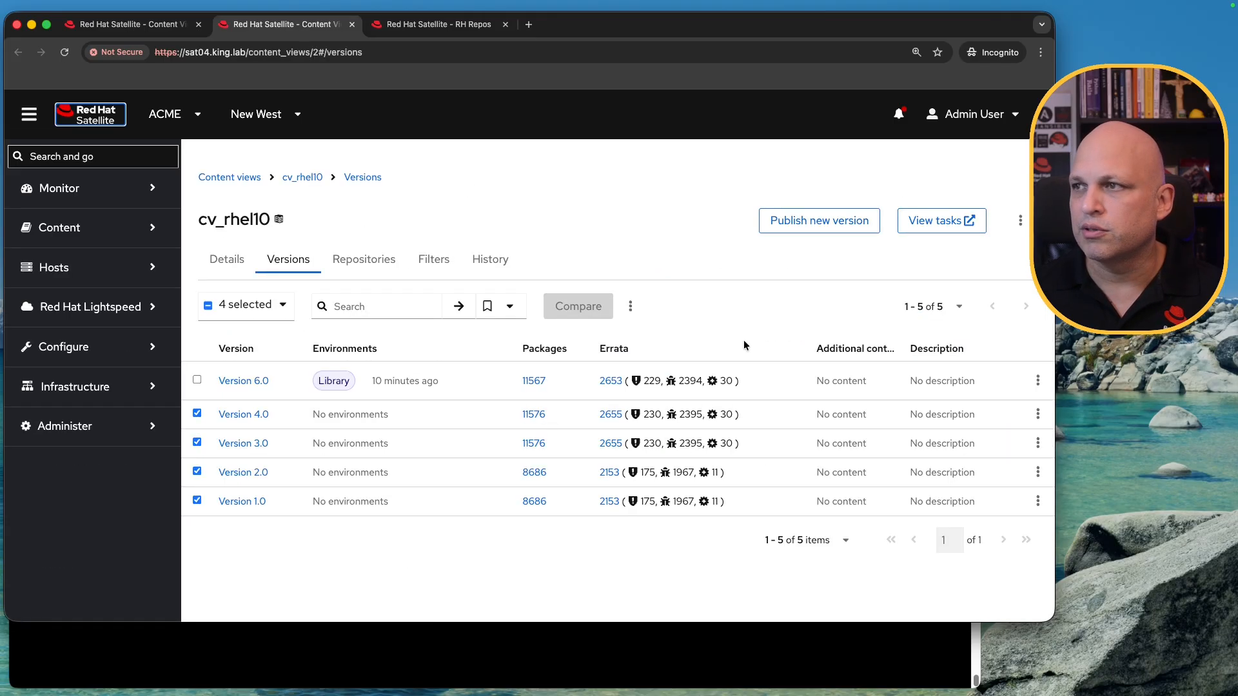
Step: Delete the selected versions 4.0, 3.0, 2.0 and 1.0 of cv_rhel10
left_click(631, 306)
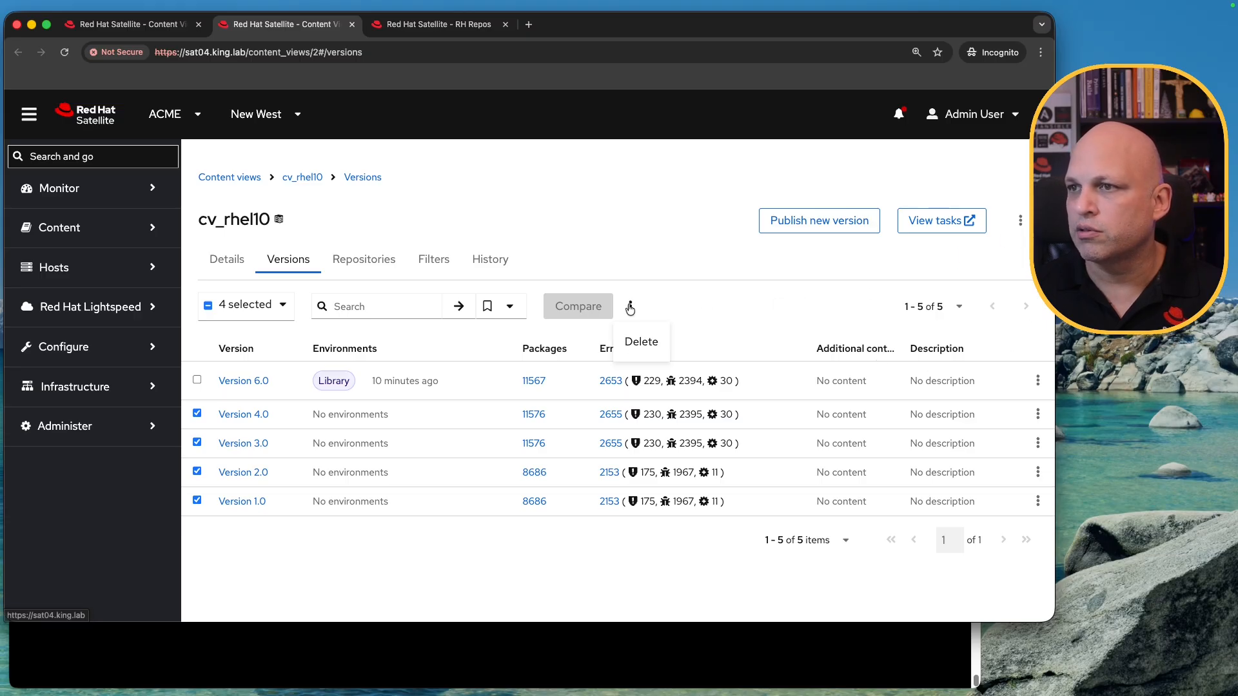
left_click(642, 343)
left_click(484, 592)
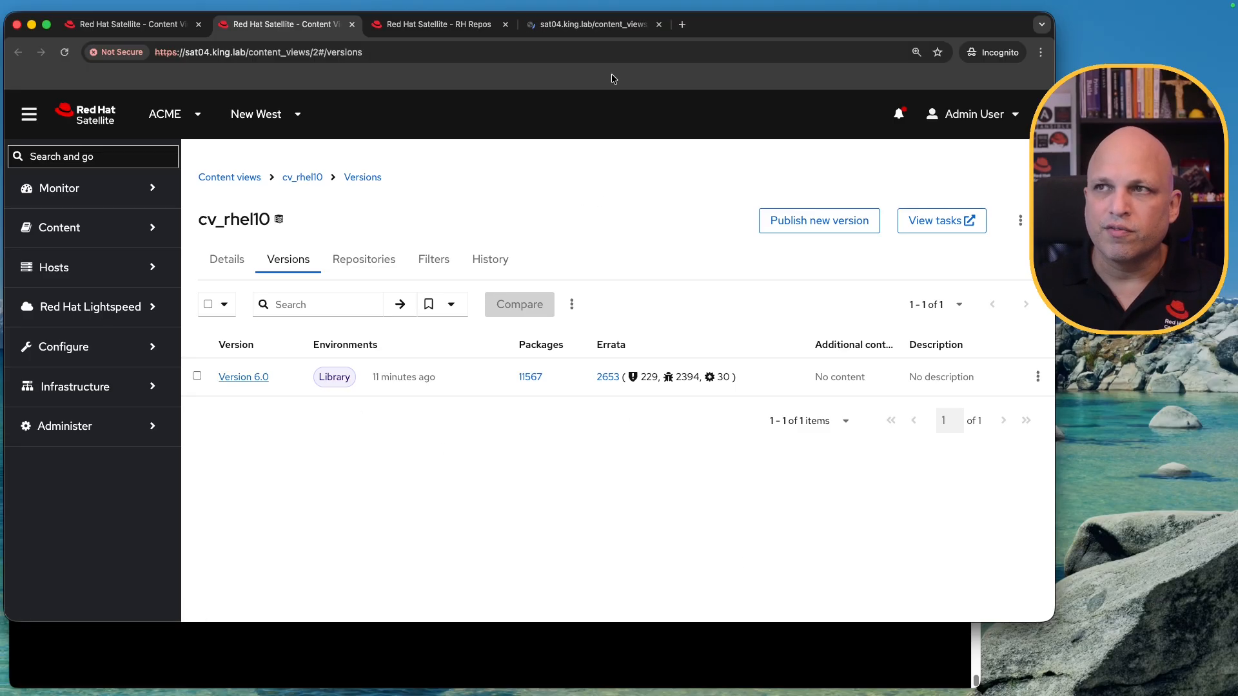
Step: Check which repositories cv_rhel10 Version 6.0 contains in its separate browser tab, close that tab and return to the cv_rhel10 version list
left_click(606, 23)
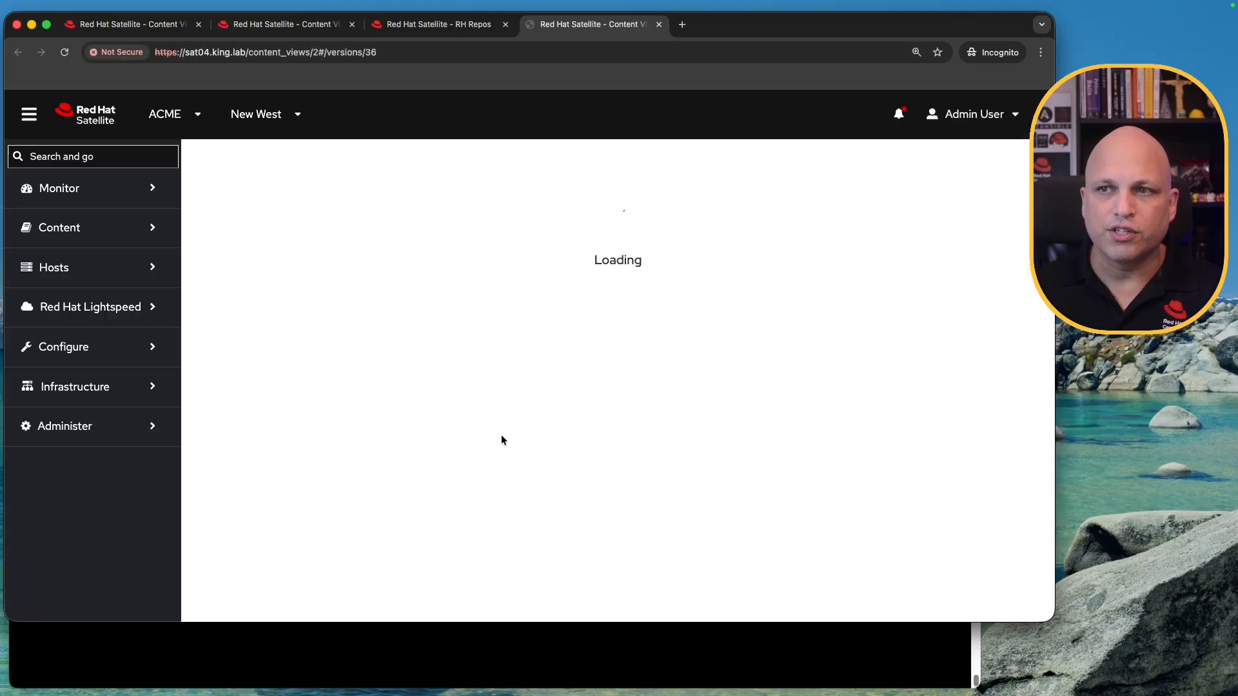
scroll(461, 401, "down", 2)
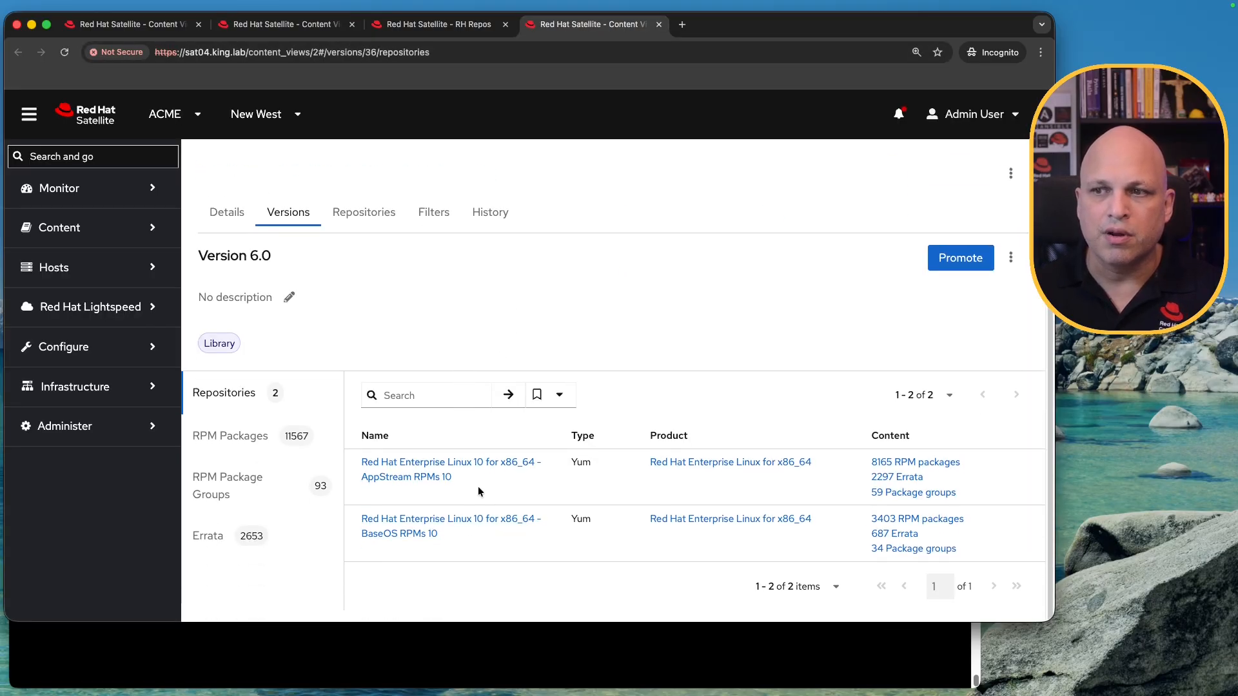
left_click(659, 24)
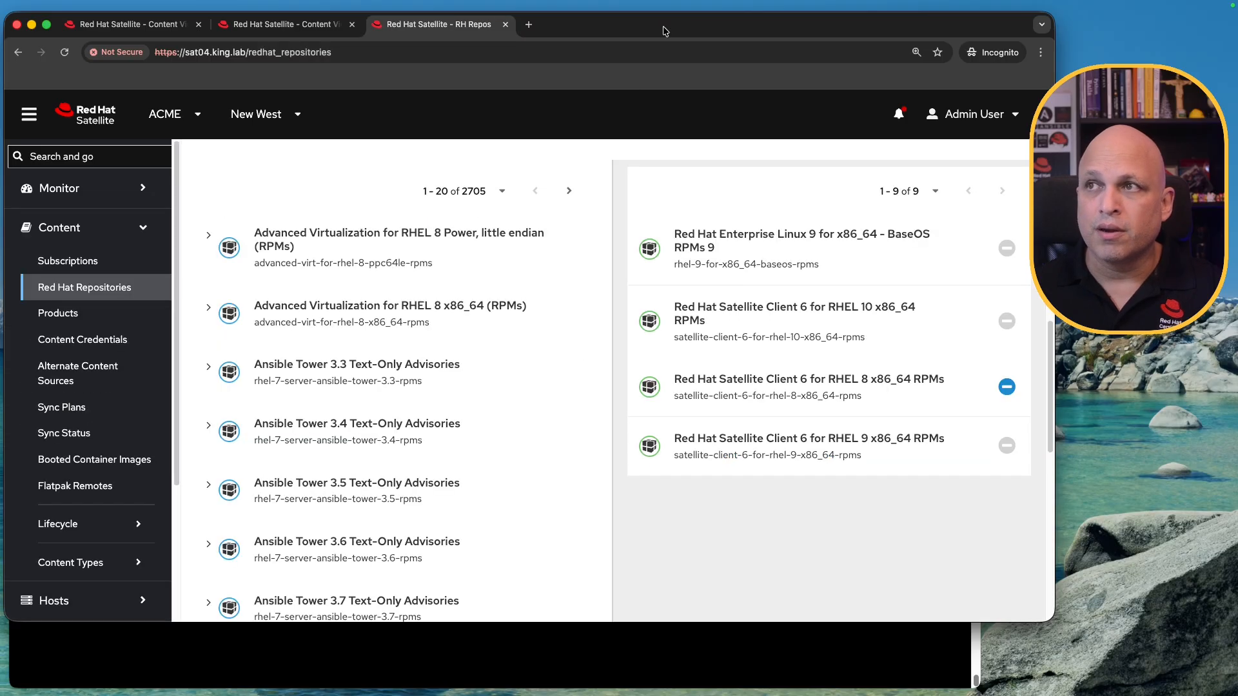
left_click(316, 27)
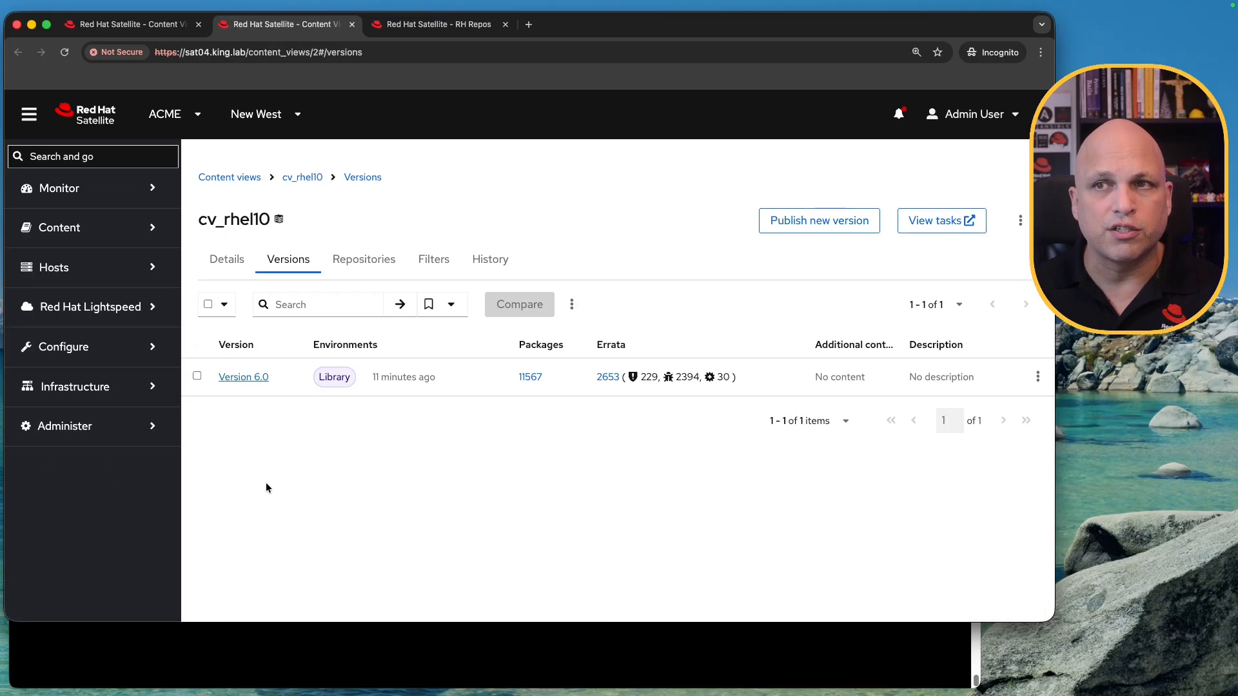
Step: Recheck the enabled Red Hat repositories and the cv_rhel10 and ccv_rhel10_acme version lists with refreshed pages
left_click(161, 25)
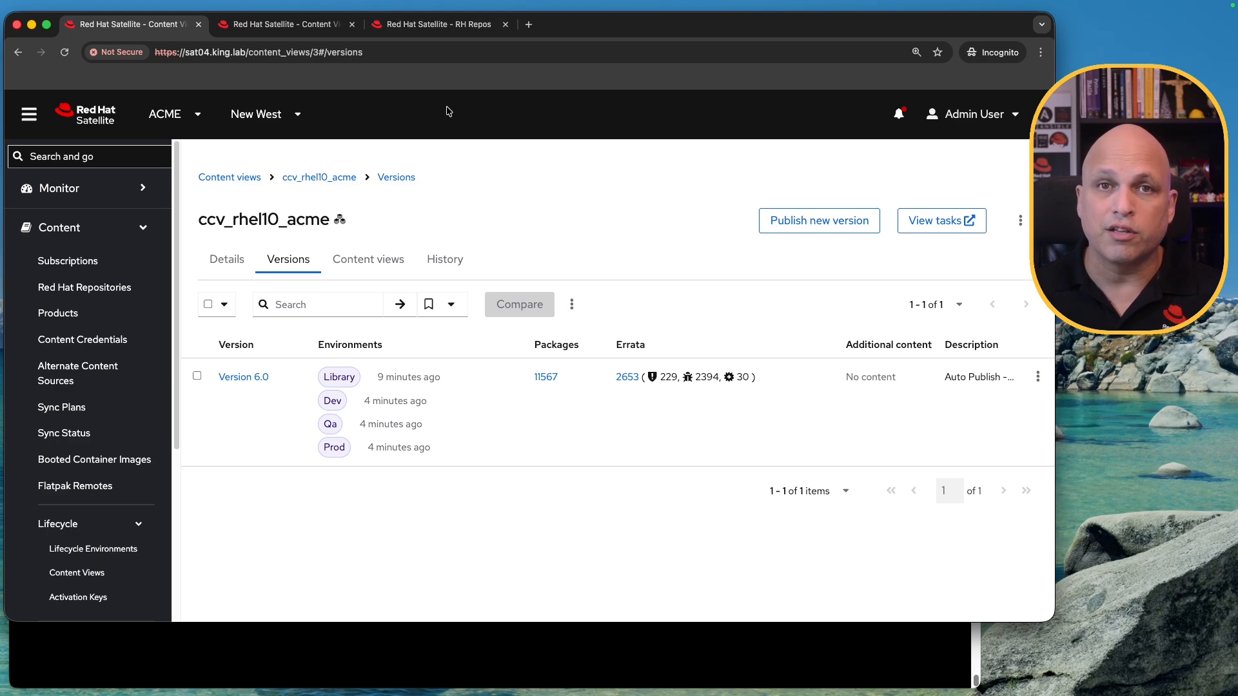
key("super+3")
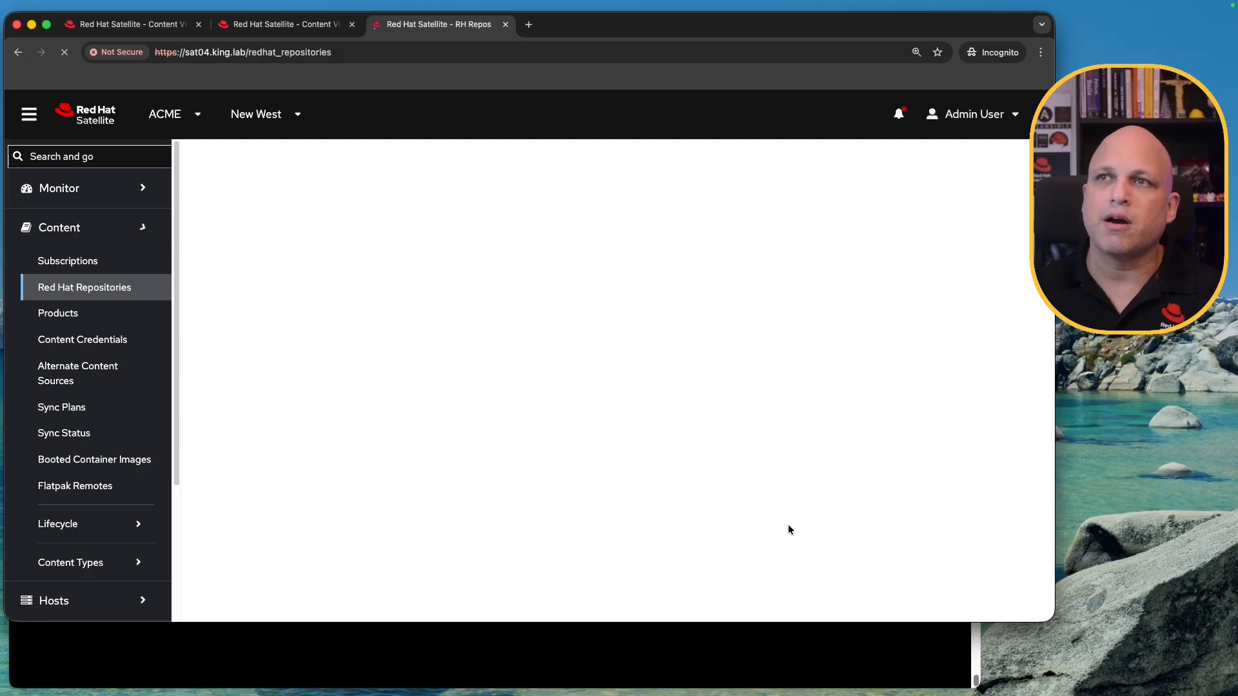
scroll(770, 468, "down", 3)
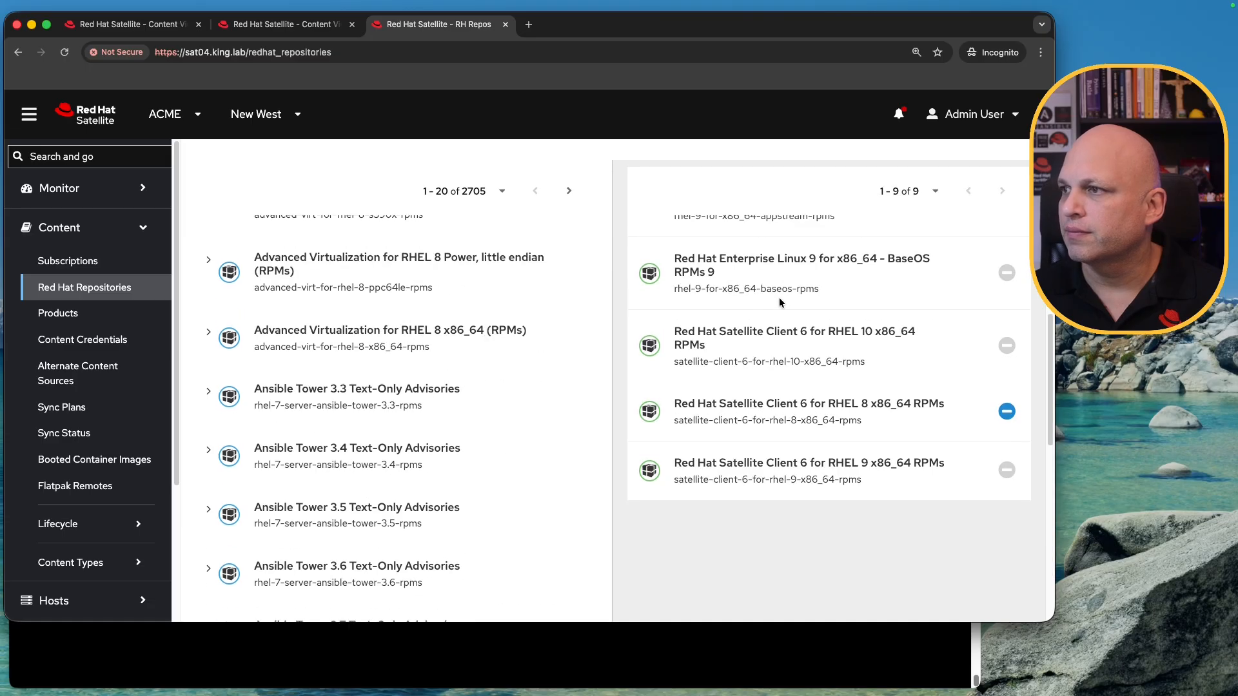
left_click(284, 23)
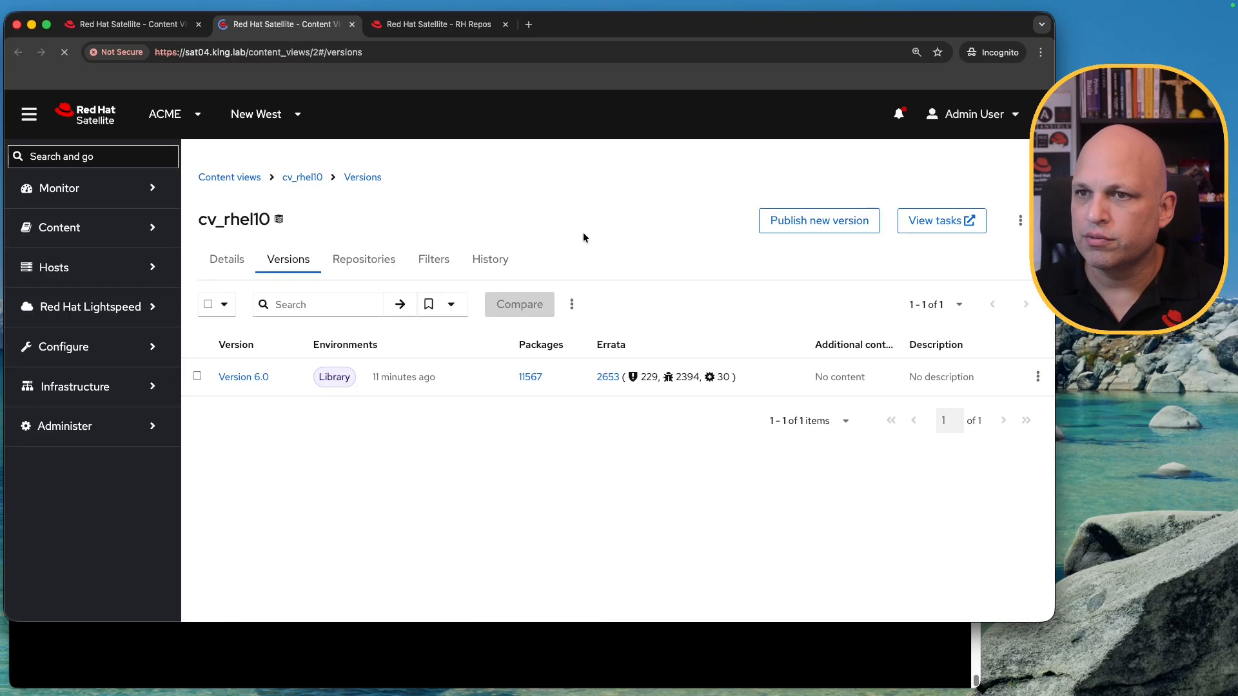
left_click(160, 29)
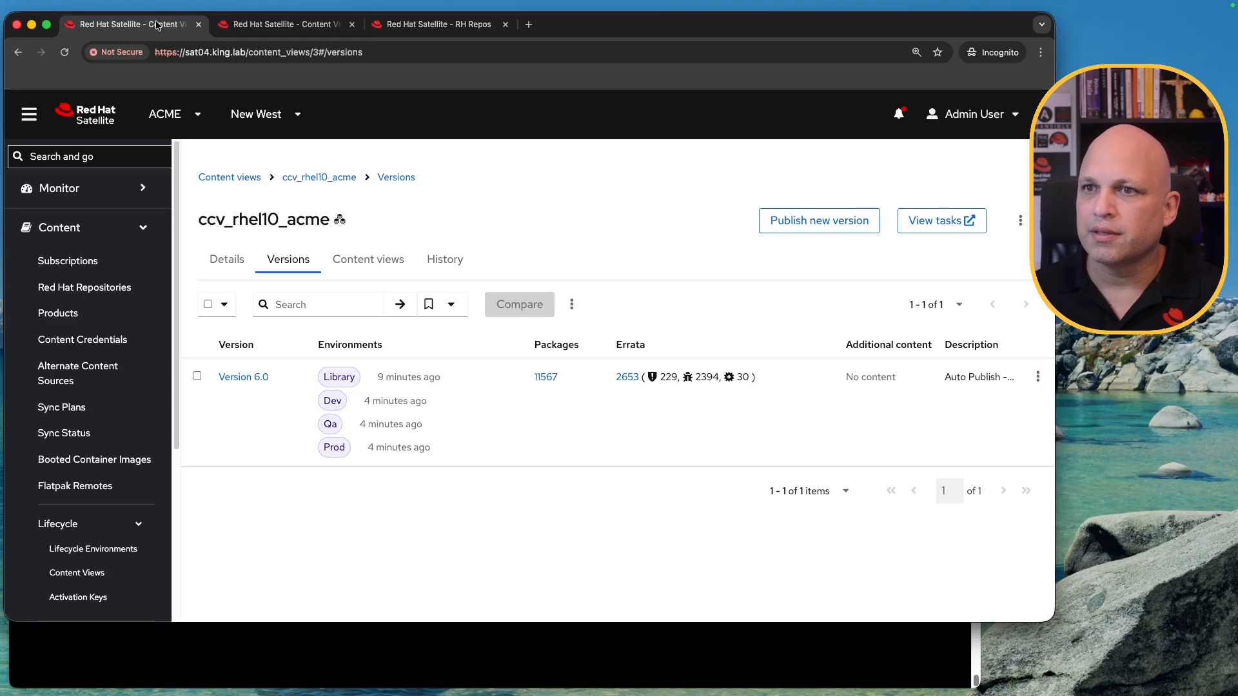
key("super+r")
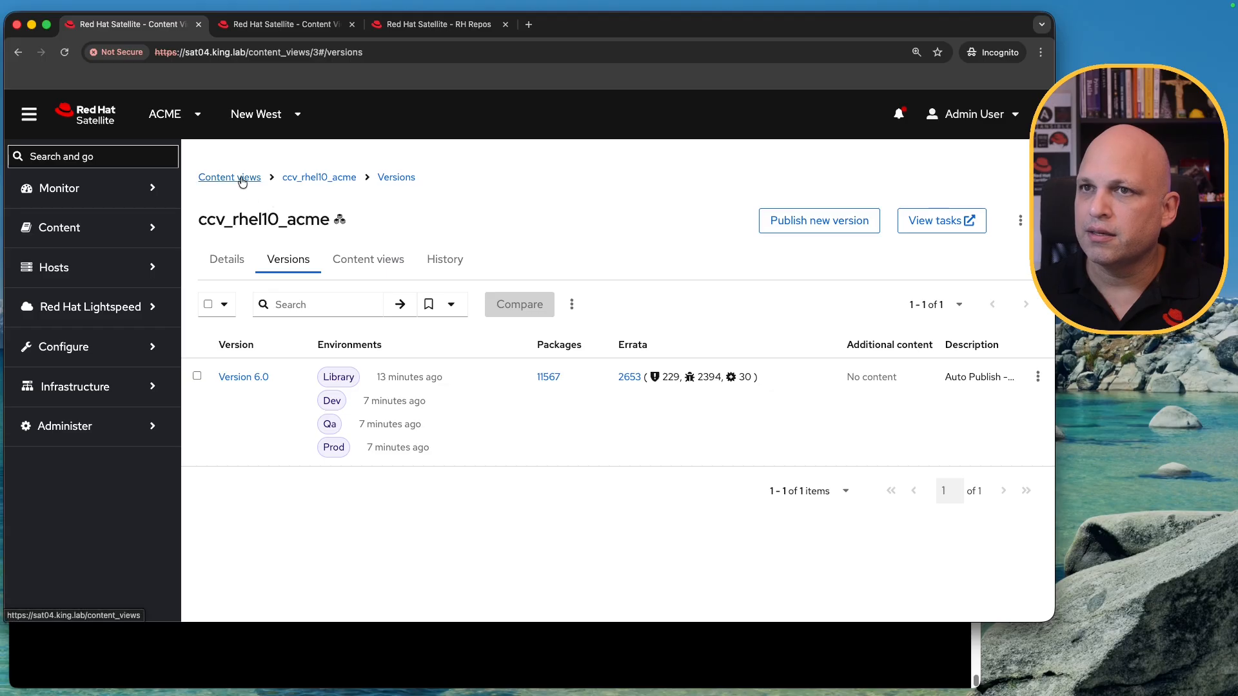
Step: Remove the Red Hat Satellite Client 6 for RHEL 10 x86_64 RPMs repository from the rolling content view cv_rolling_rhel10
left_click(242, 181)
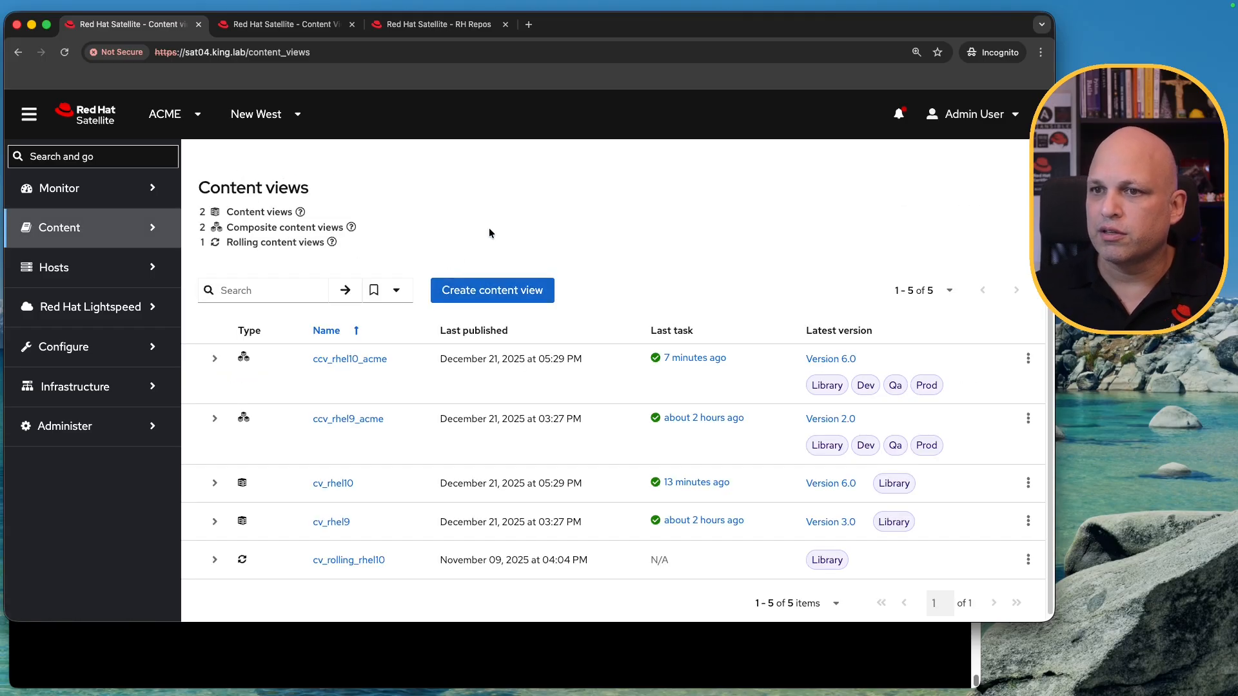
left_click(356, 559)
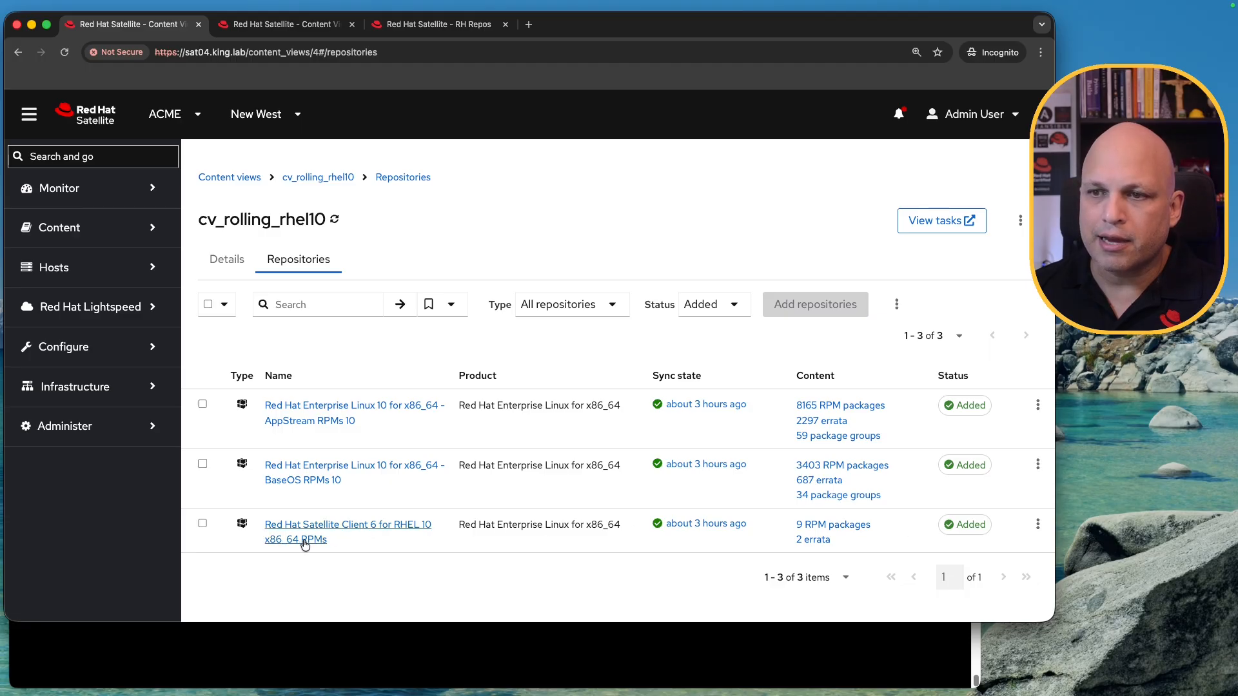
left_click_drag(351, 546, 263, 524)
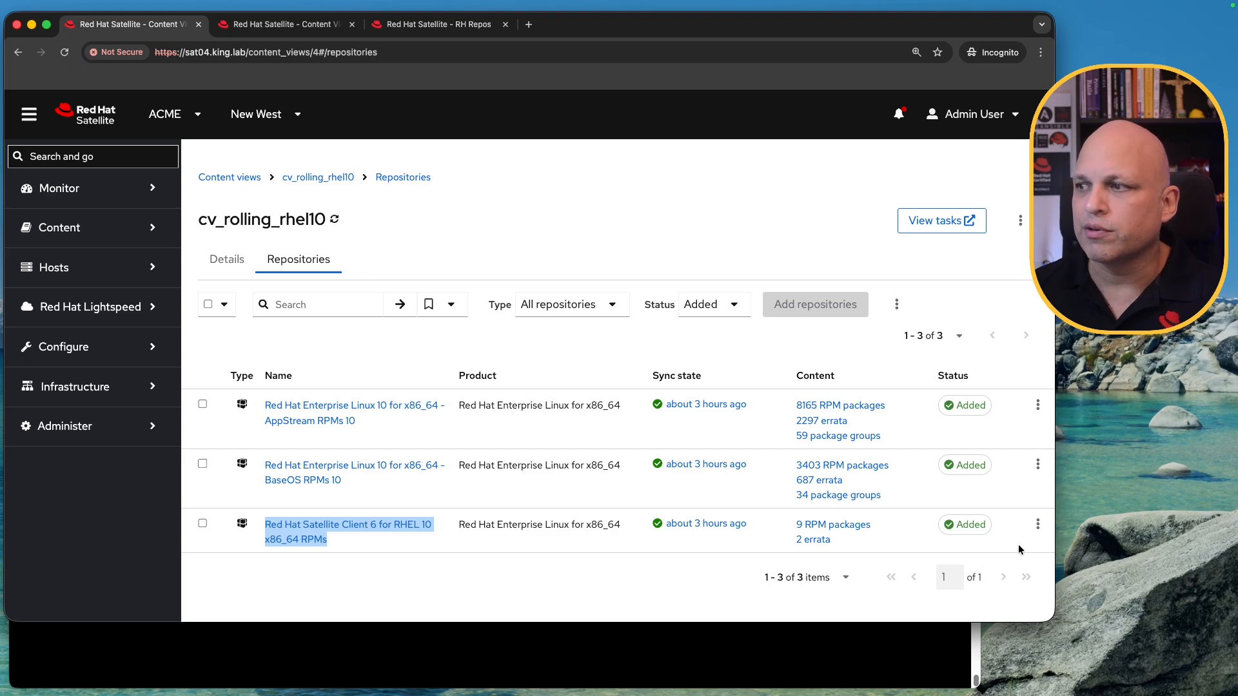
left_click(1038, 526)
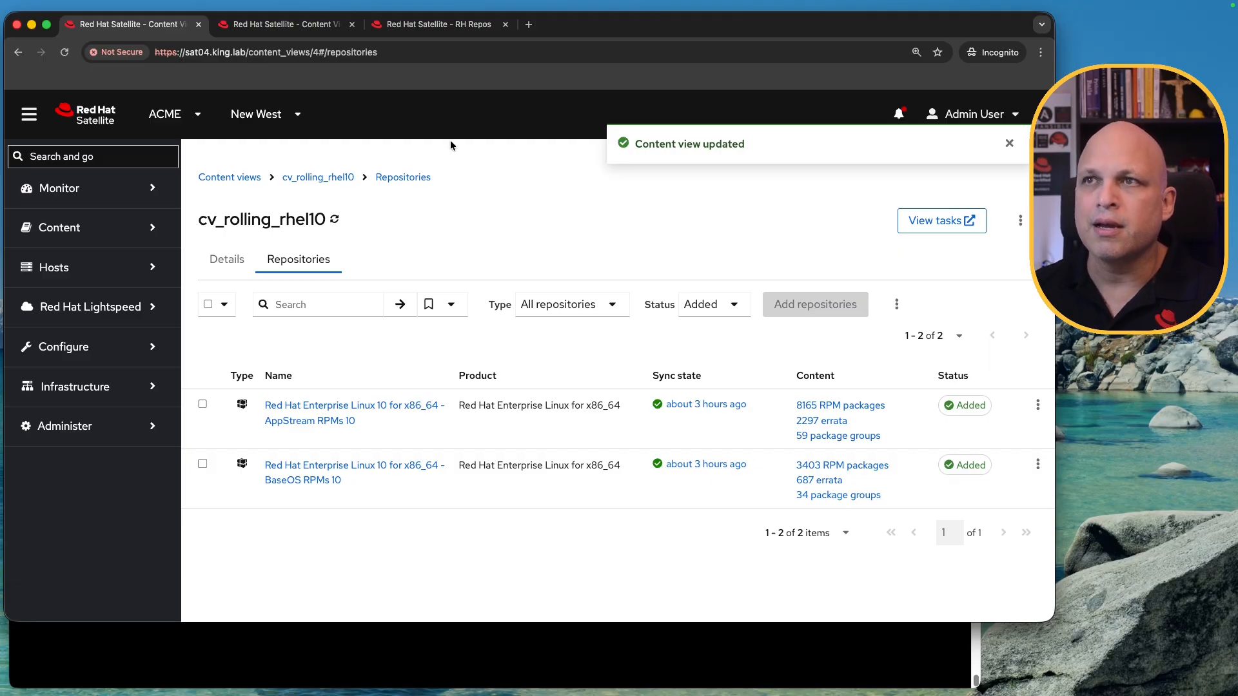
Step: Disable the Red Hat Satellite Client 6 for RHEL 10 x86_64 RPMs repository on the Red Hat Repositories page
left_click(445, 26)
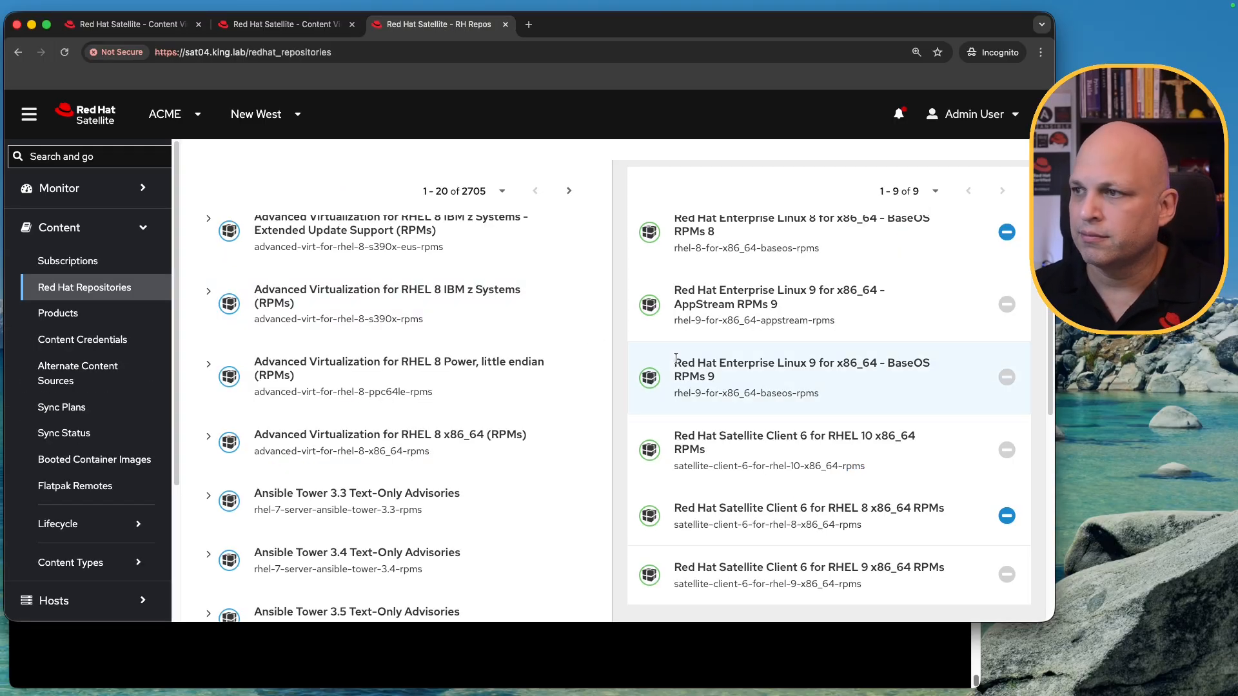
scroll(792, 283, "up", 8)
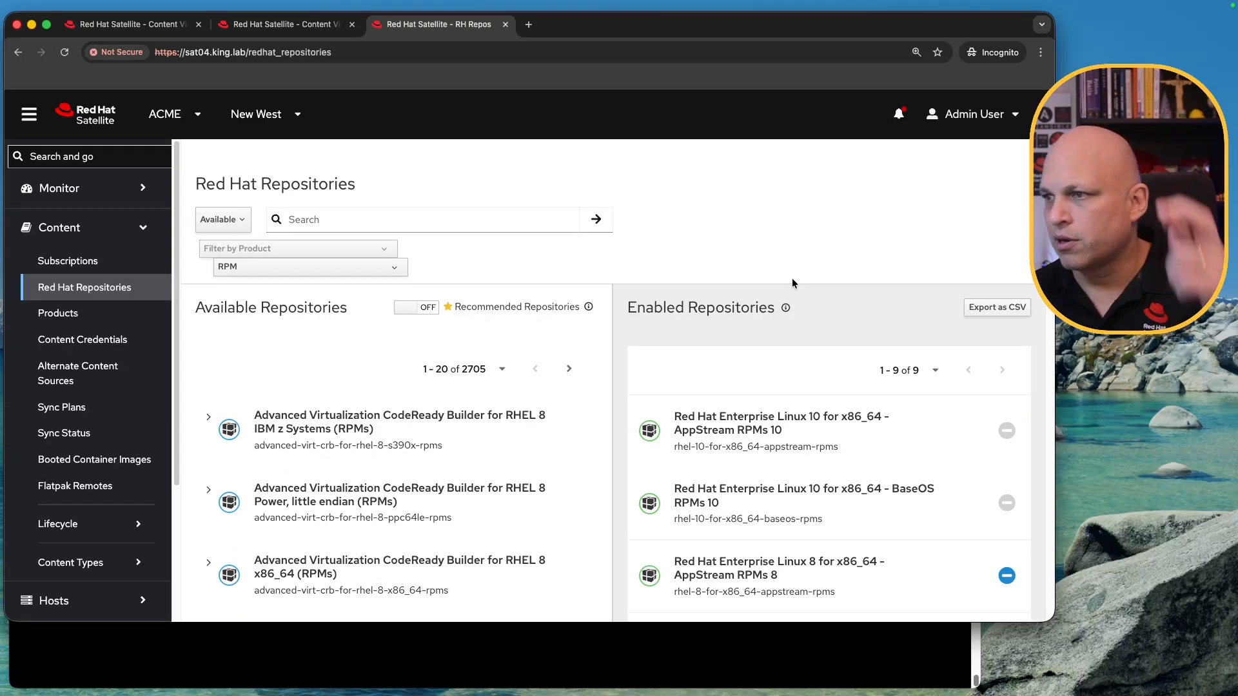
scroll(794, 281, "down", 7)
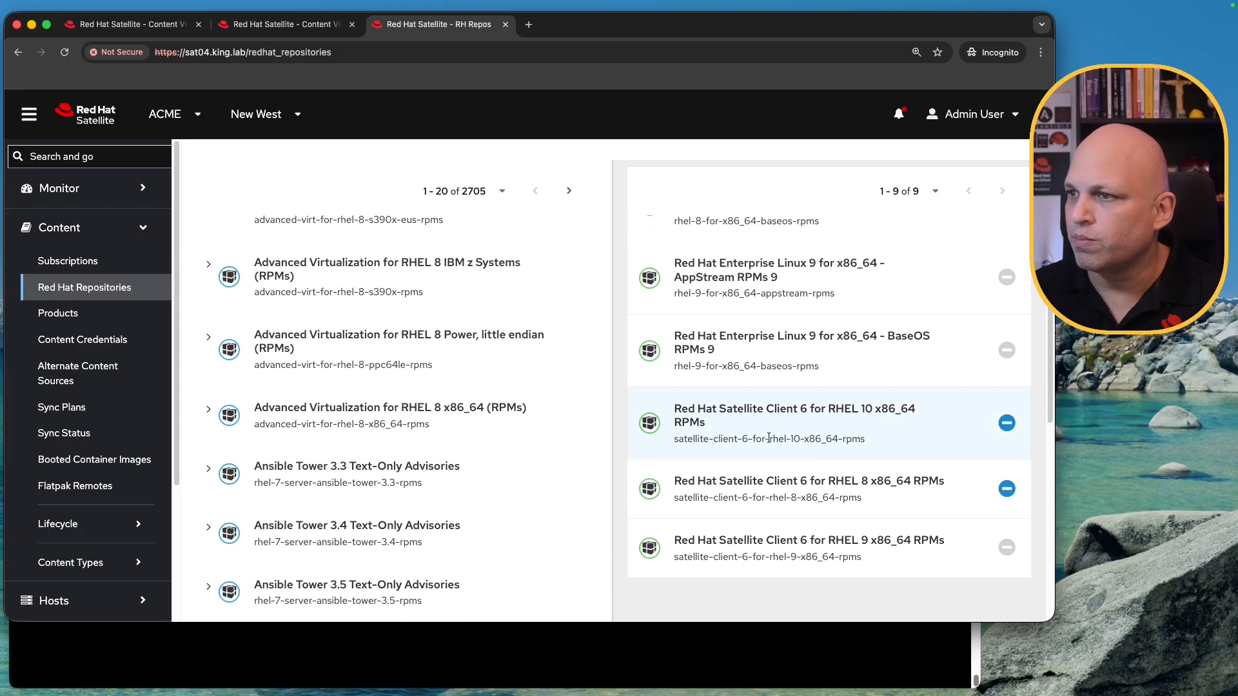
left_click_drag(866, 445, 716, 411)
left_click(911, 426)
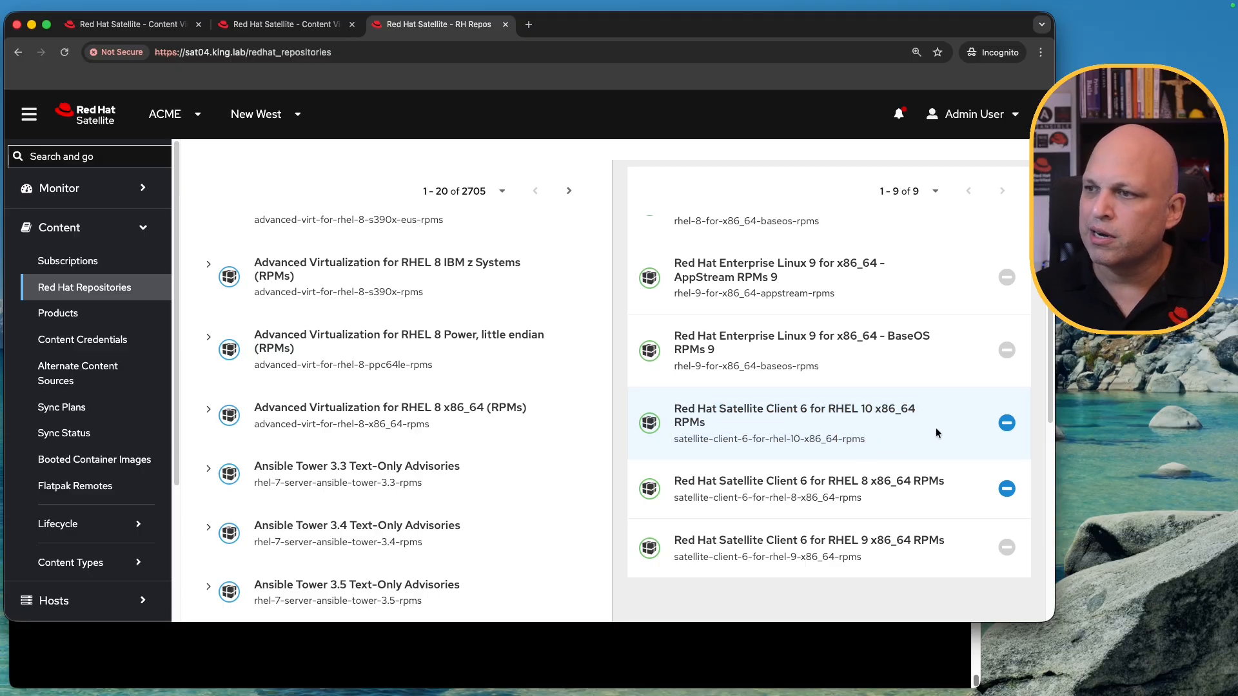
left_click(1007, 423)
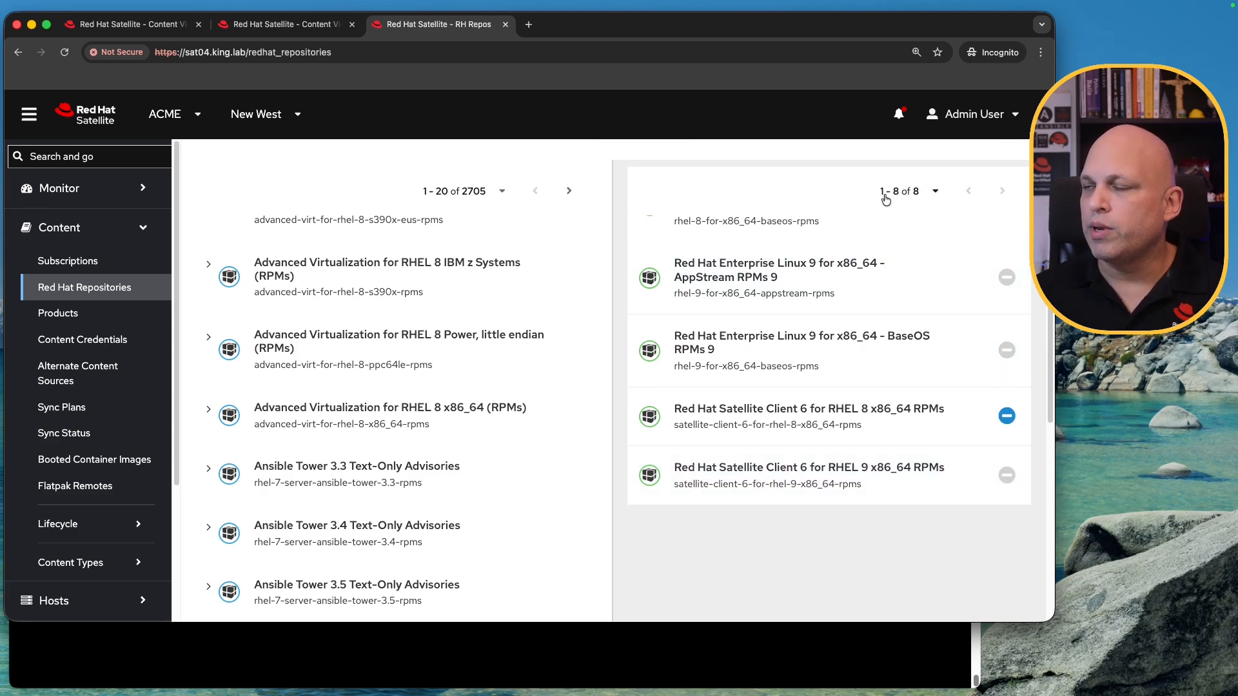
Step: Review the count and full list of the remaining enabled Red Hat repositories
left_click_drag(875, 192, 920, 193)
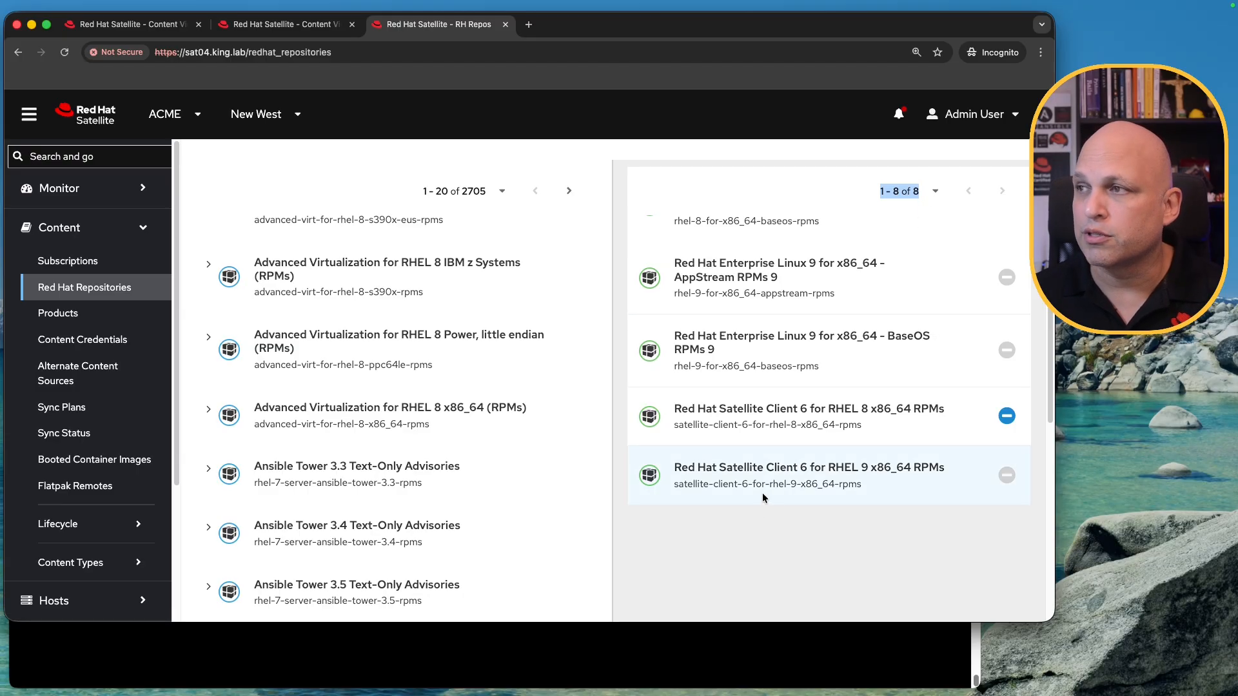
scroll(741, 527, "up", 10)
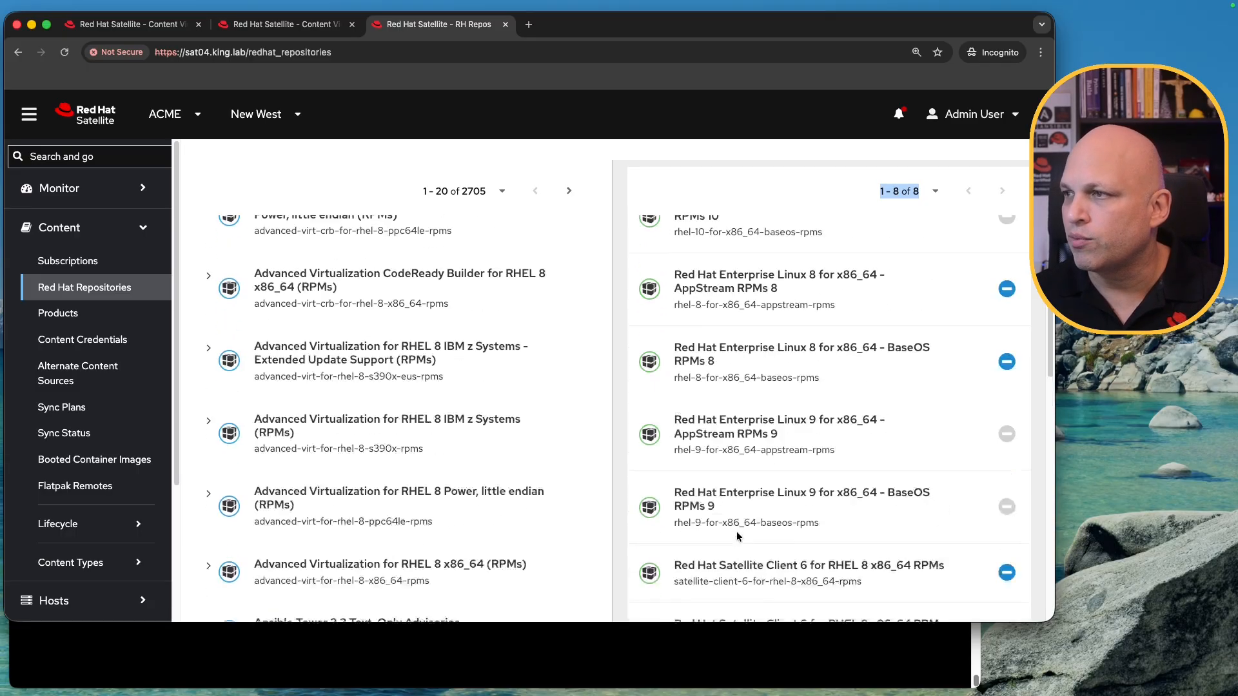
scroll(738, 535, "down", 7)
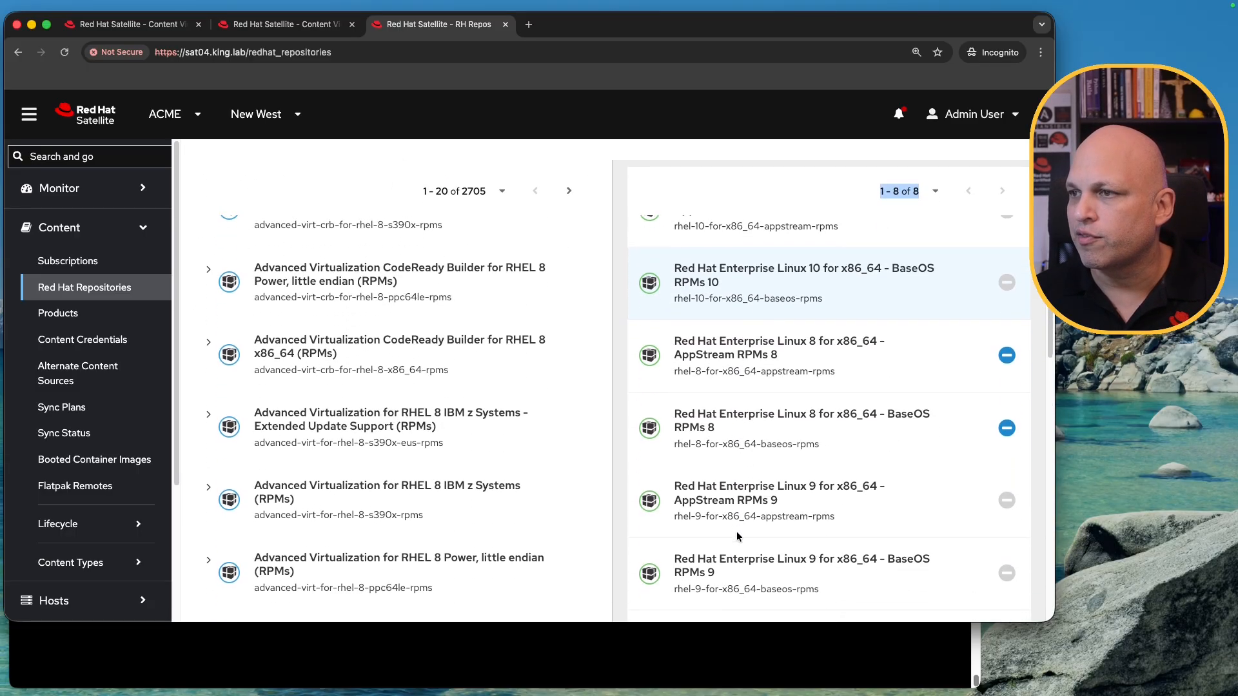
scroll(740, 534, "up", 8)
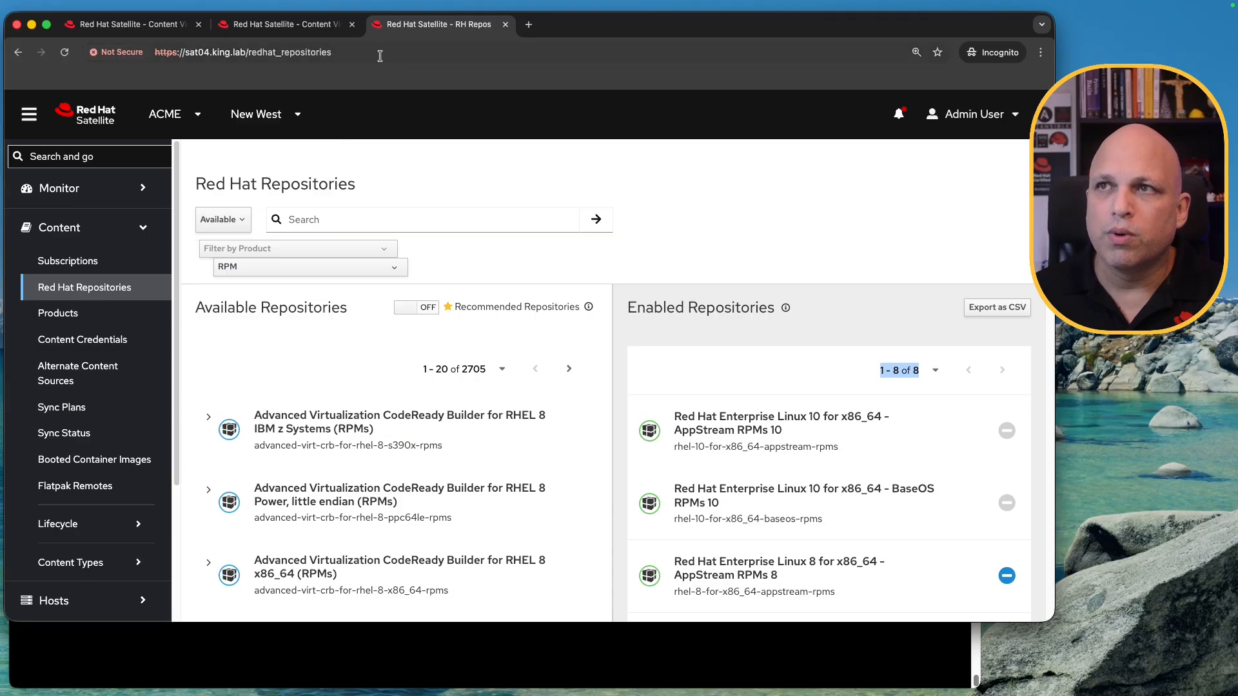
Step: Close the Red Hat Repositories and cv_rhel10 browser tabs, and return to the overview of all content views
left_click(505, 25)
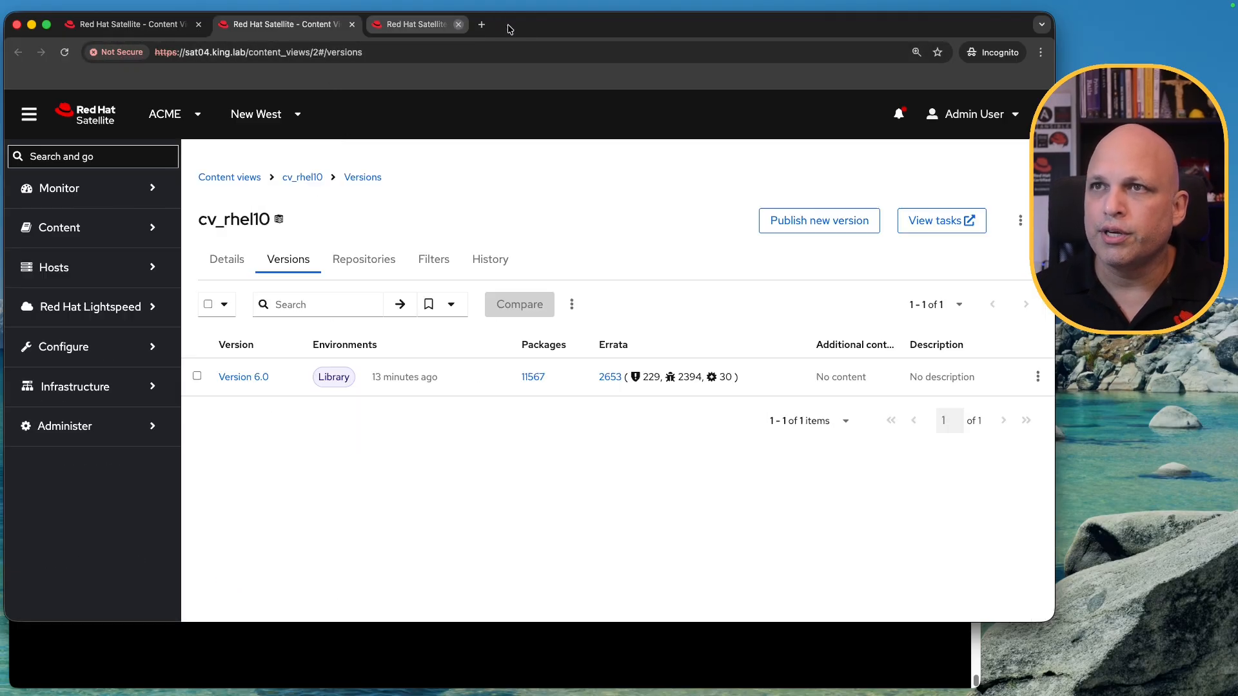
left_click(352, 25)
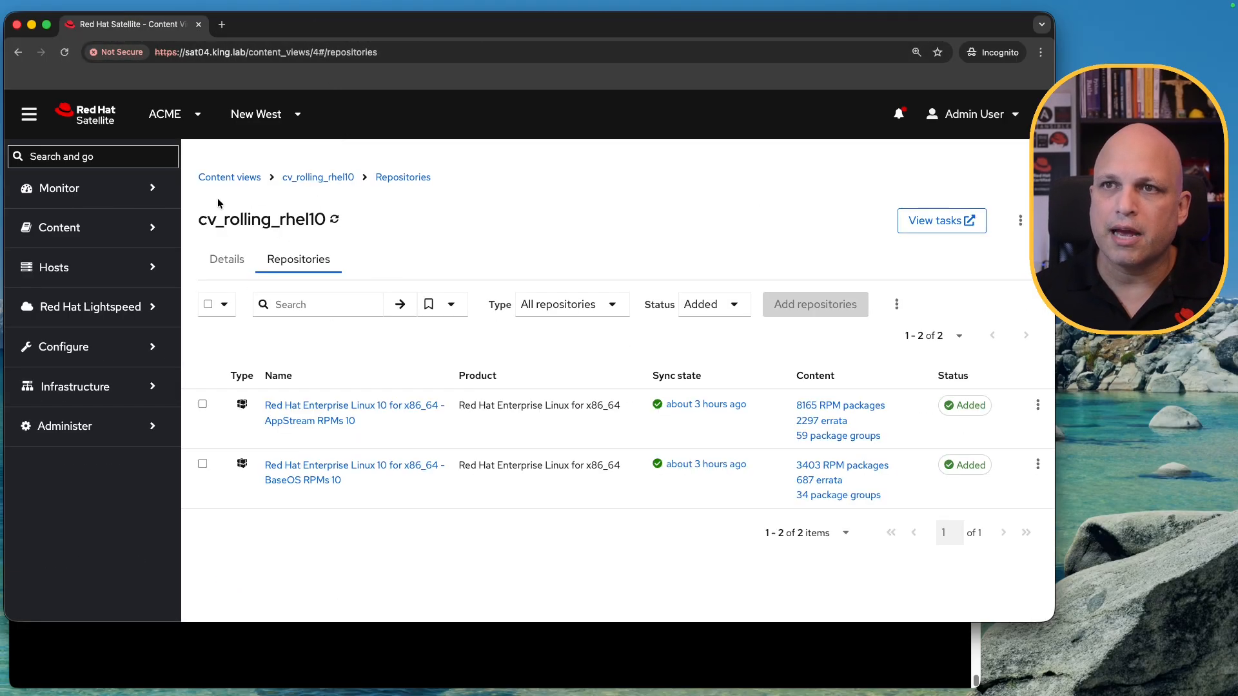
left_click(239, 176)
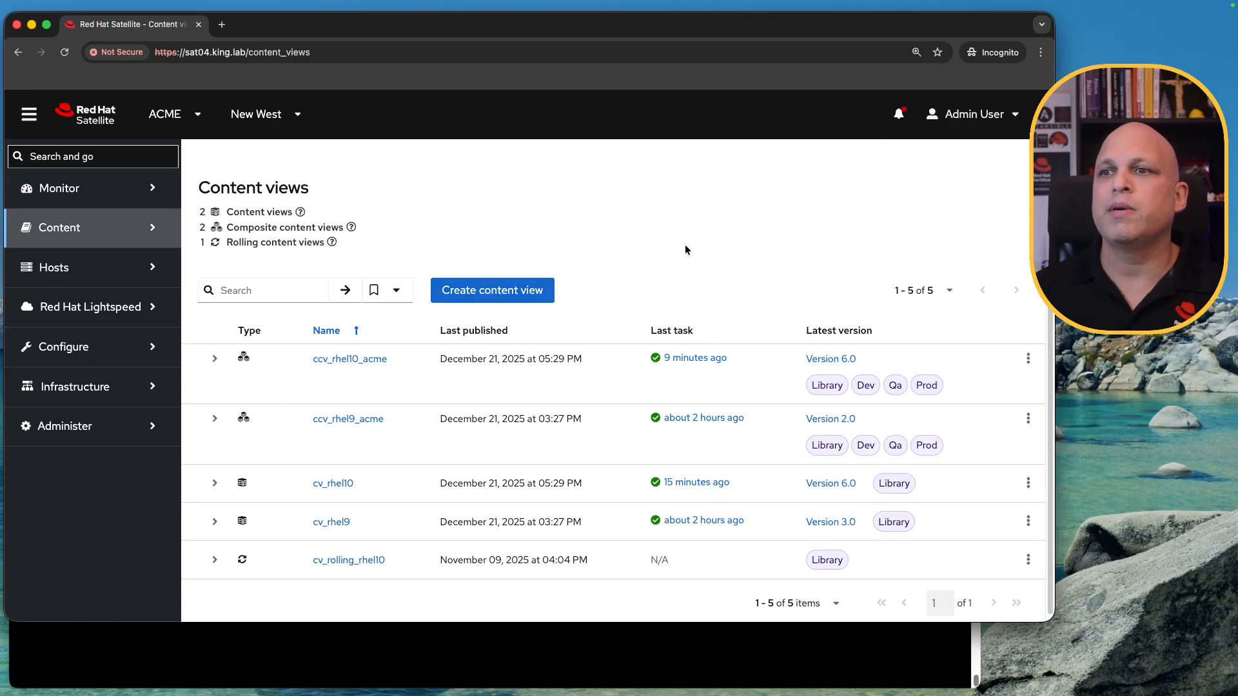
Step: Examine the RHEL 9 and RHEL 10 content views and their composite content views in the overview
scroll(686, 284, "down", 1)
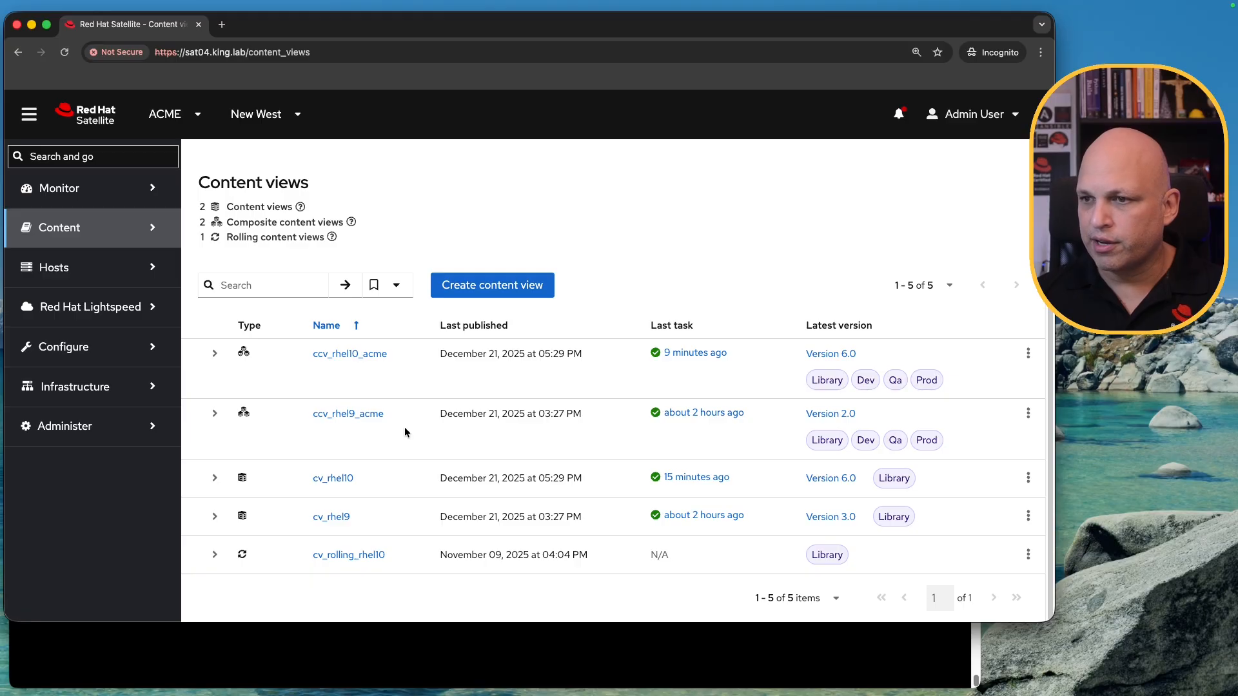
left_click_drag(365, 520, 325, 497)
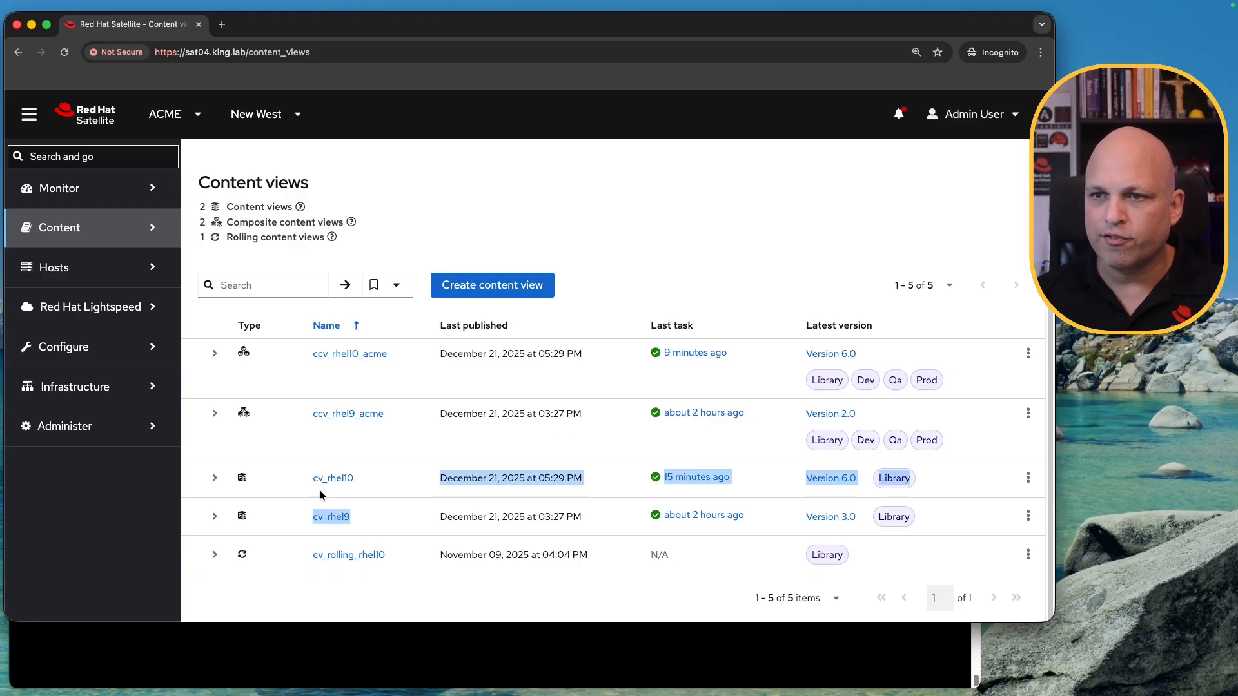
left_click(377, 455)
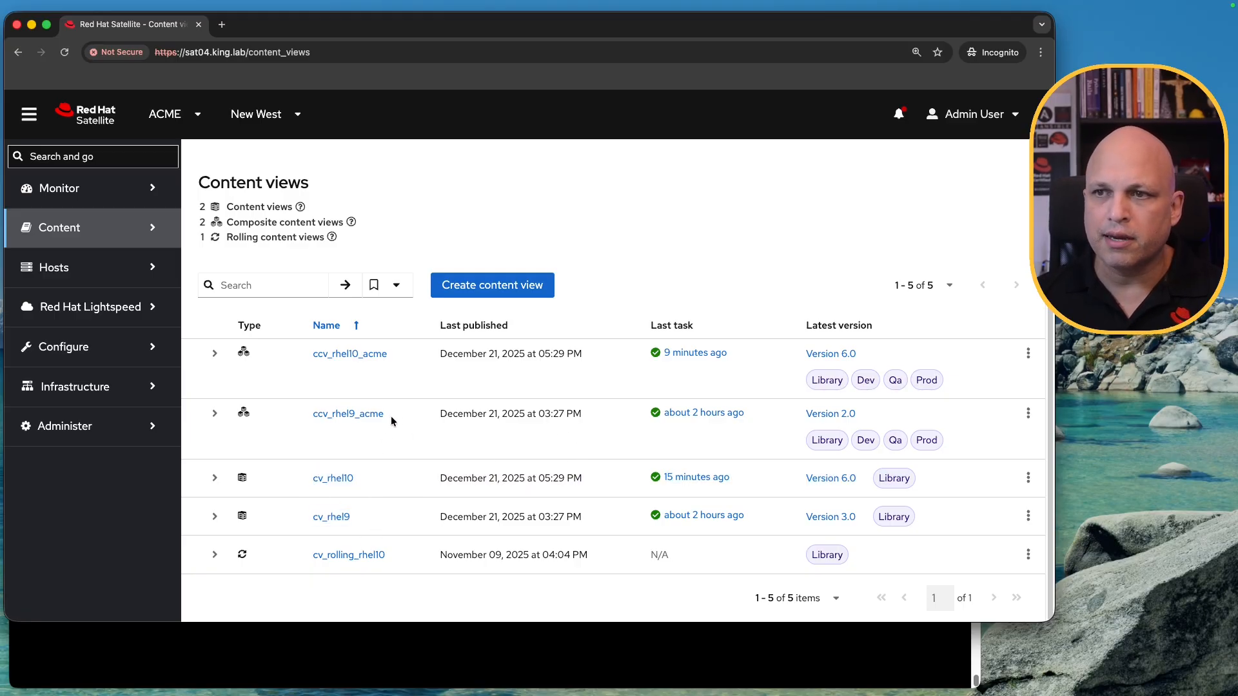
left_click_drag(390, 413, 355, 414)
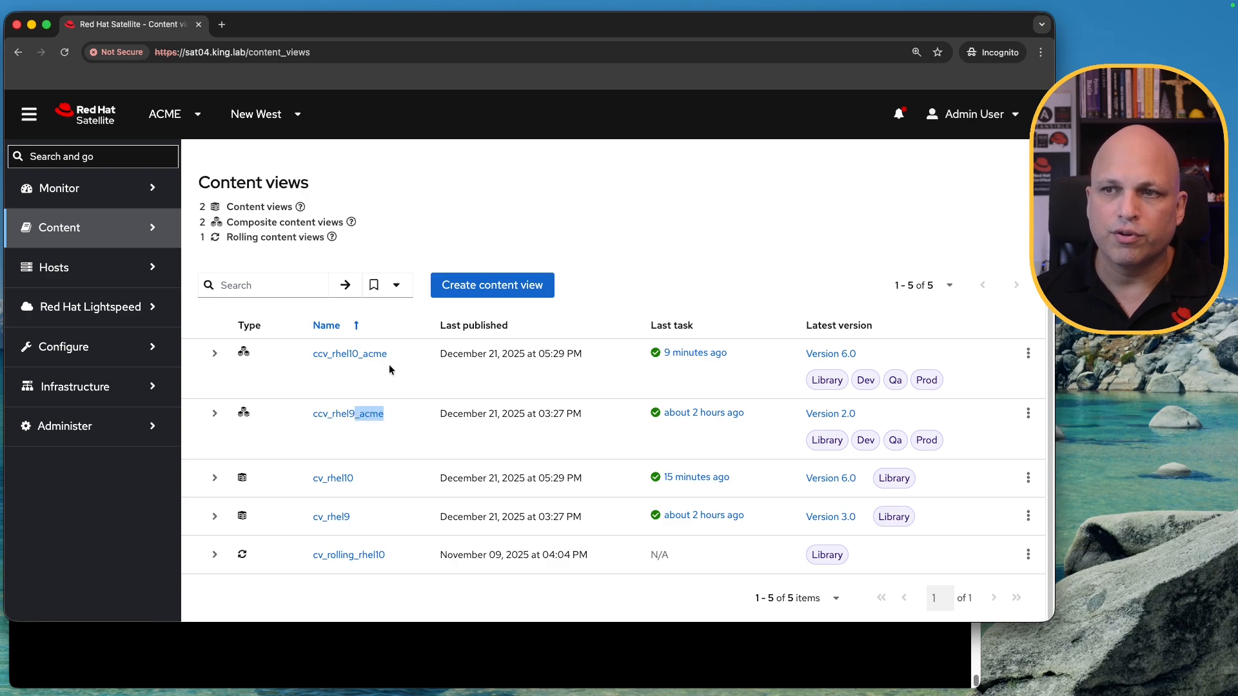
left_click_drag(388, 355, 334, 356)
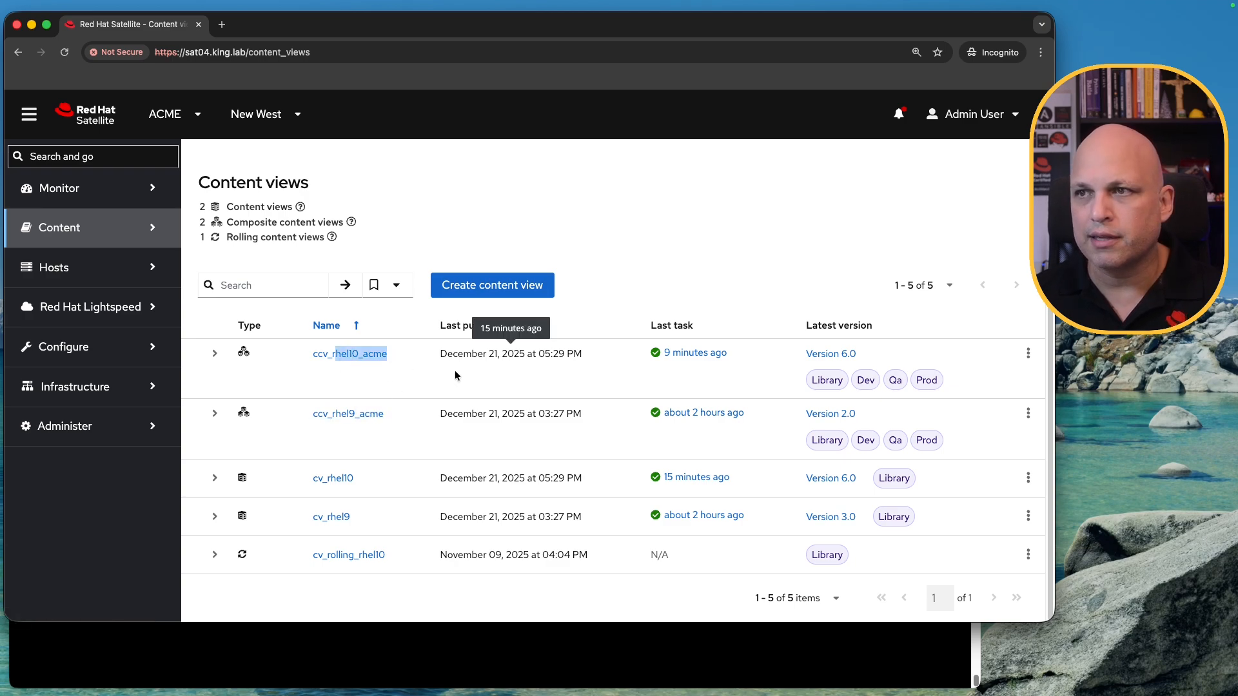
left_click(688, 229)
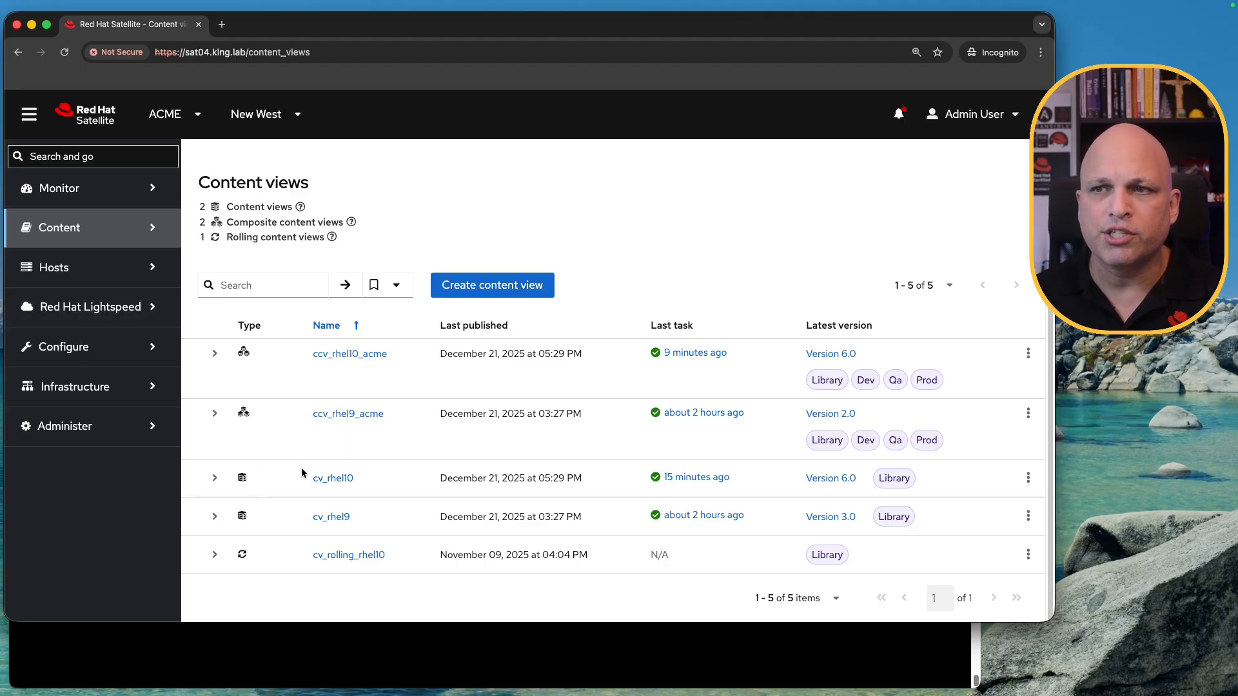
Step: Open the Content Hosts list and check which content view the RHEL 9 host sat04-node02-rhel9 uses
left_click(106, 272)
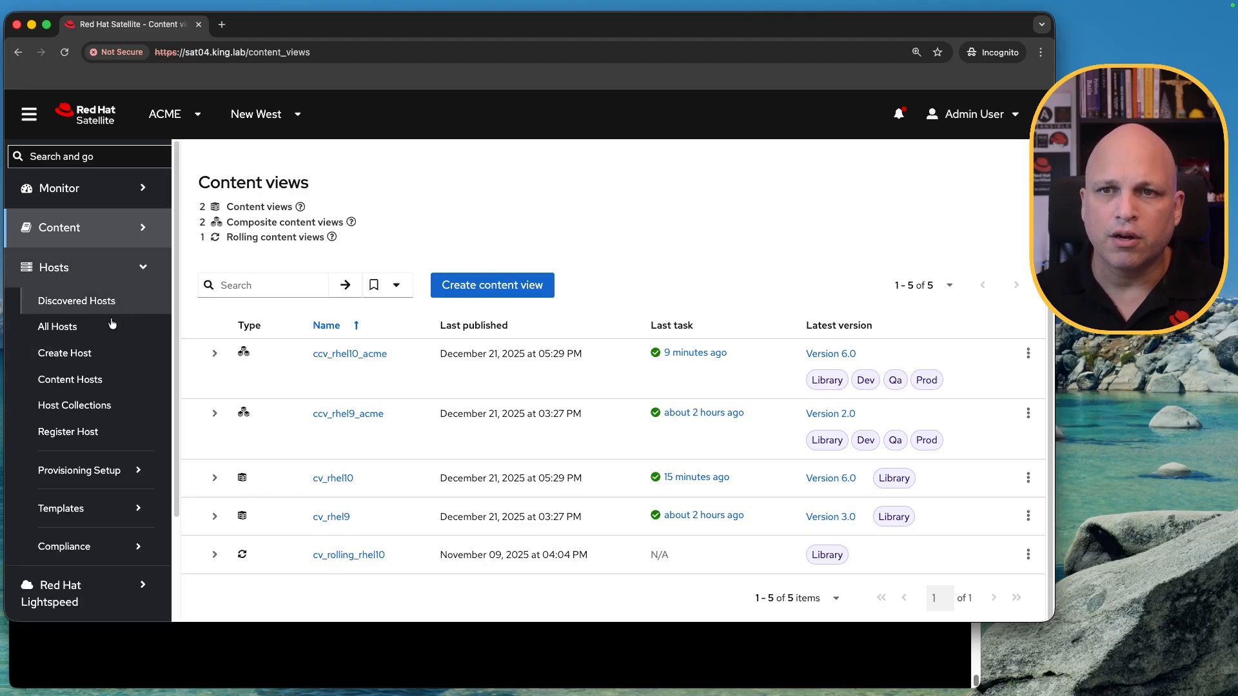
left_click(101, 381)
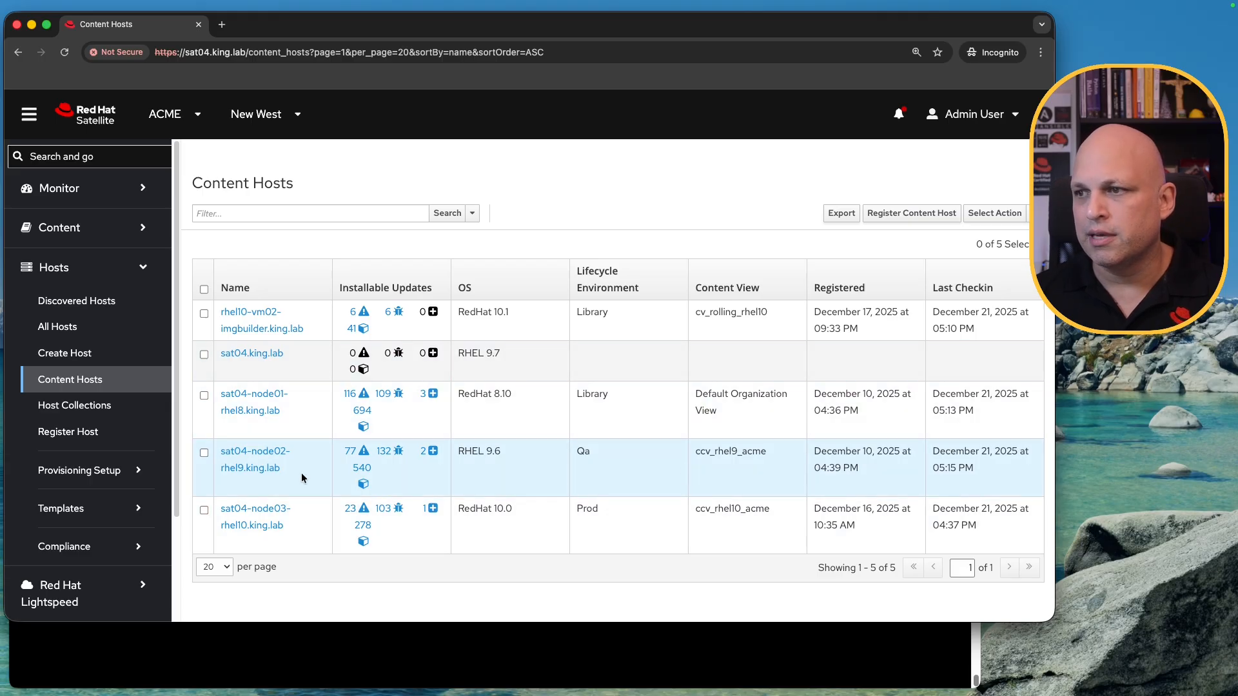
left_click_drag(280, 460, 225, 452)
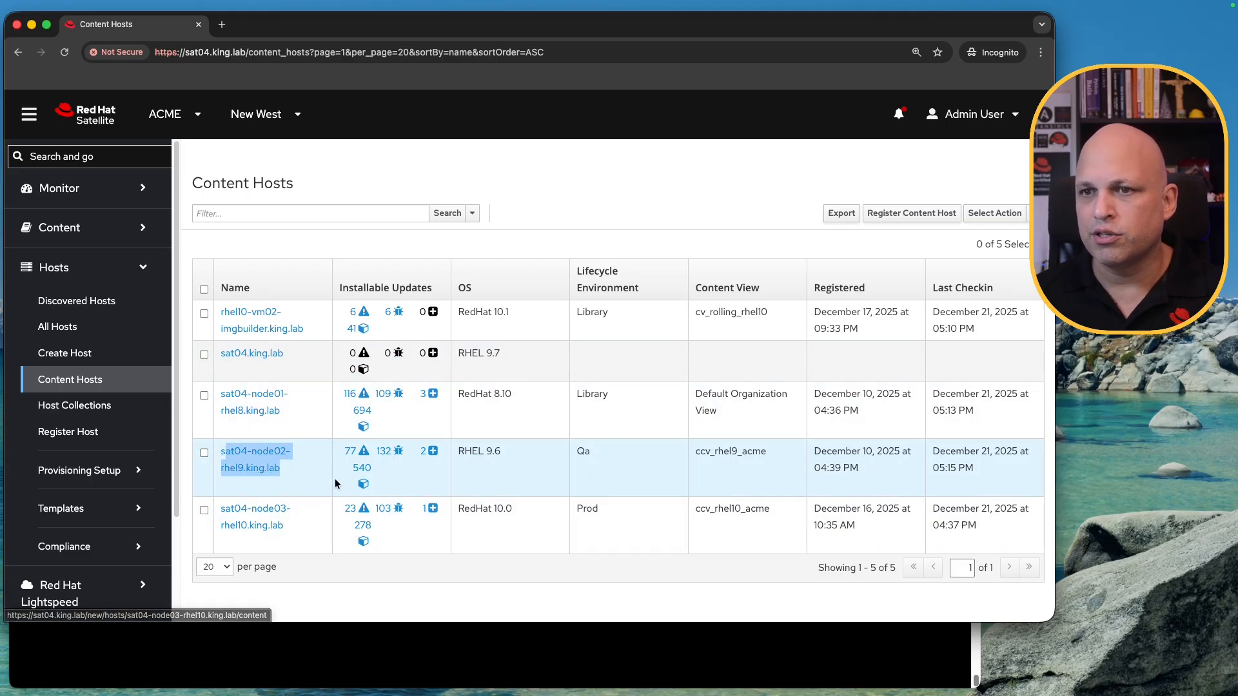
left_click_drag(767, 451, 695, 451)
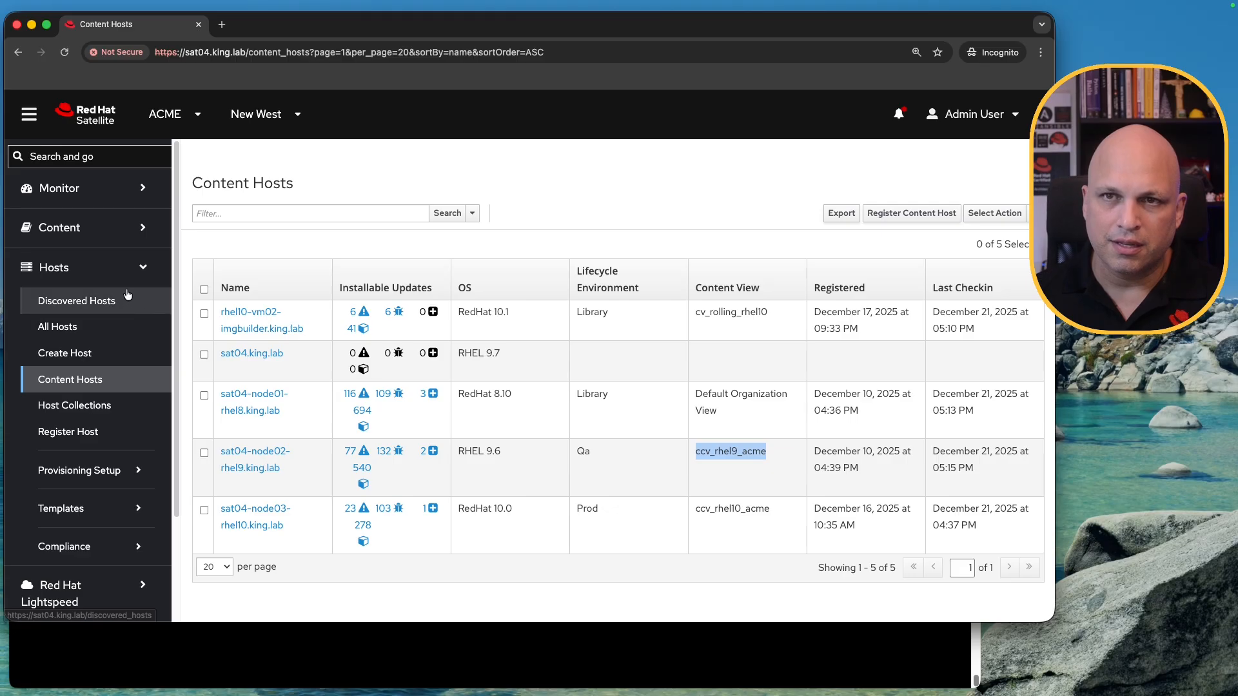
Step: Open the Content Views overview in a separate browser tab and switch to it, keeping the Content Hosts list open
scroll(118, 529, "down", 5)
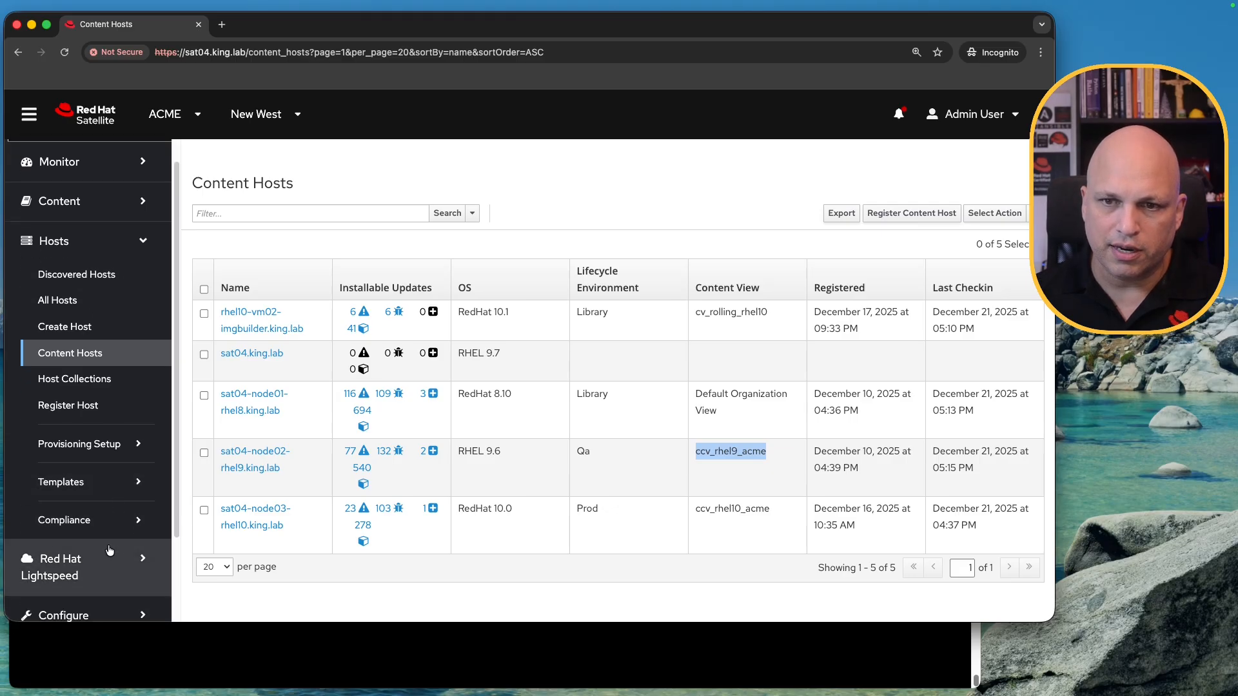
scroll(122, 322, "up", 5)
left_click(125, 236)
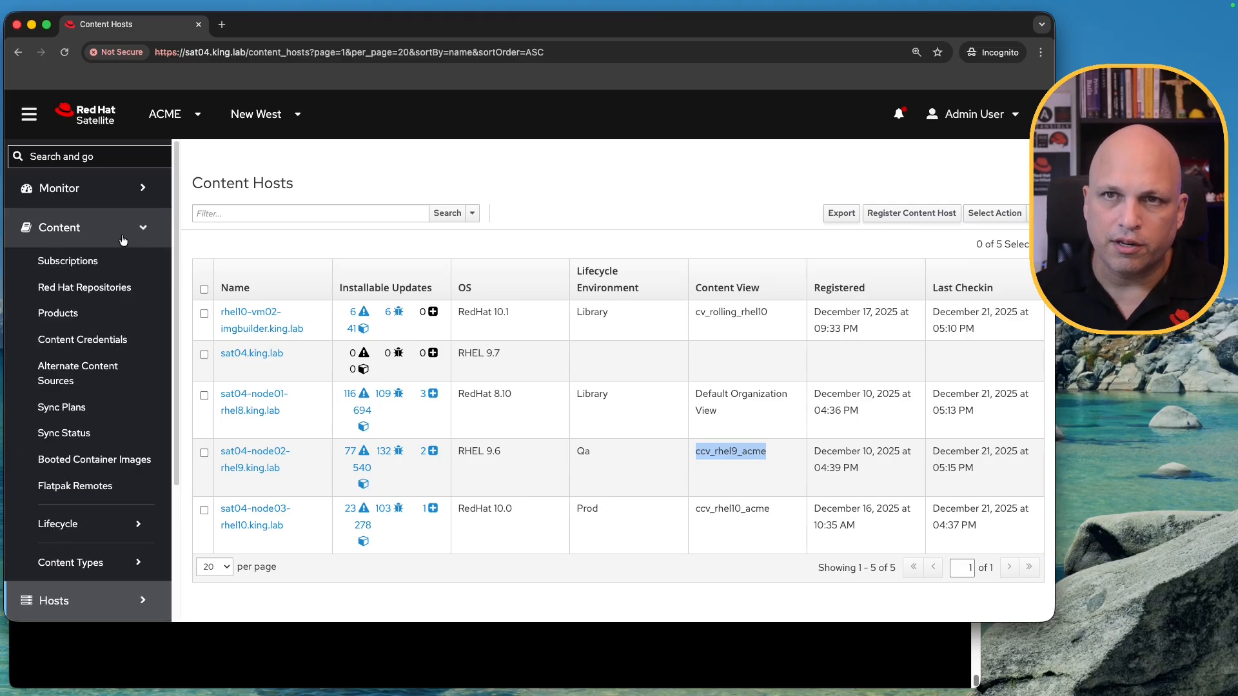
left_click(109, 523)
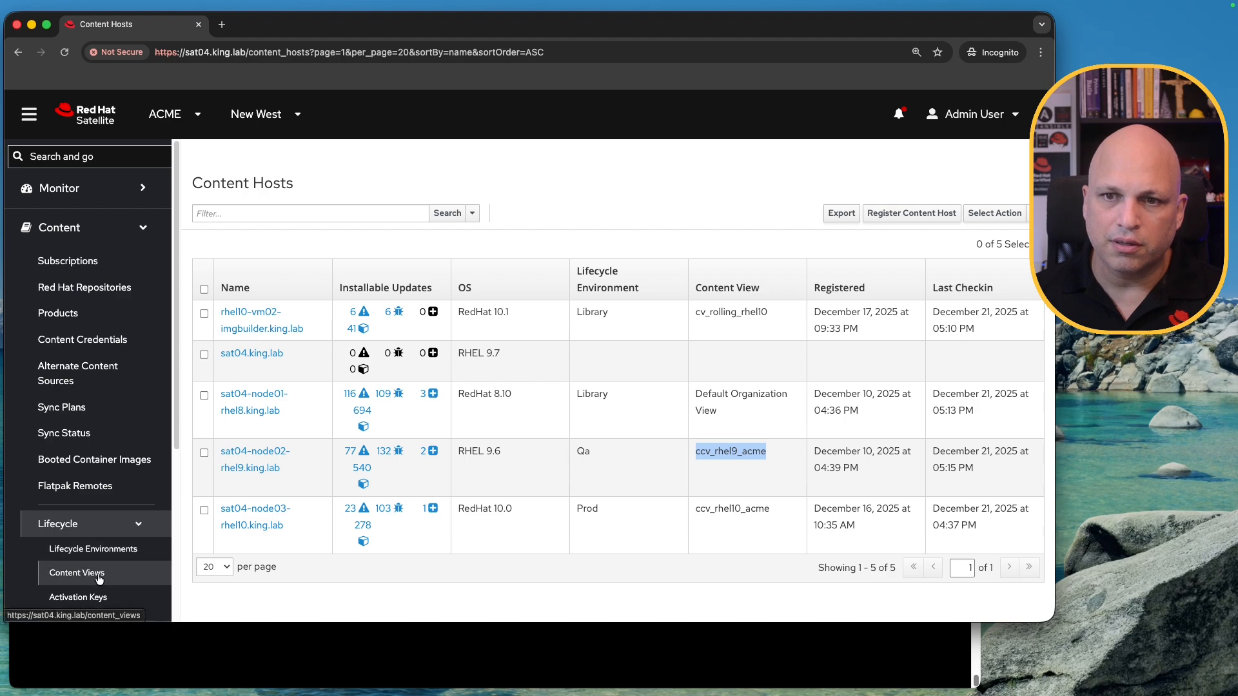
left_click(96, 573, "super")
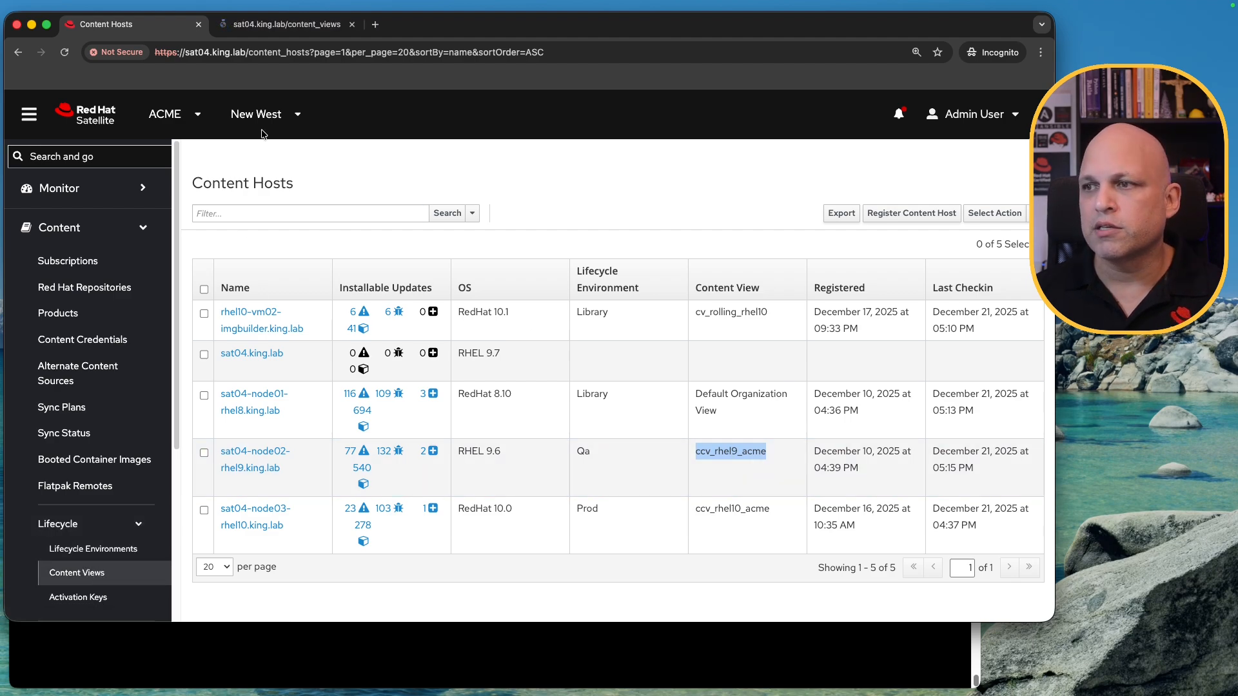
left_click(290, 25)
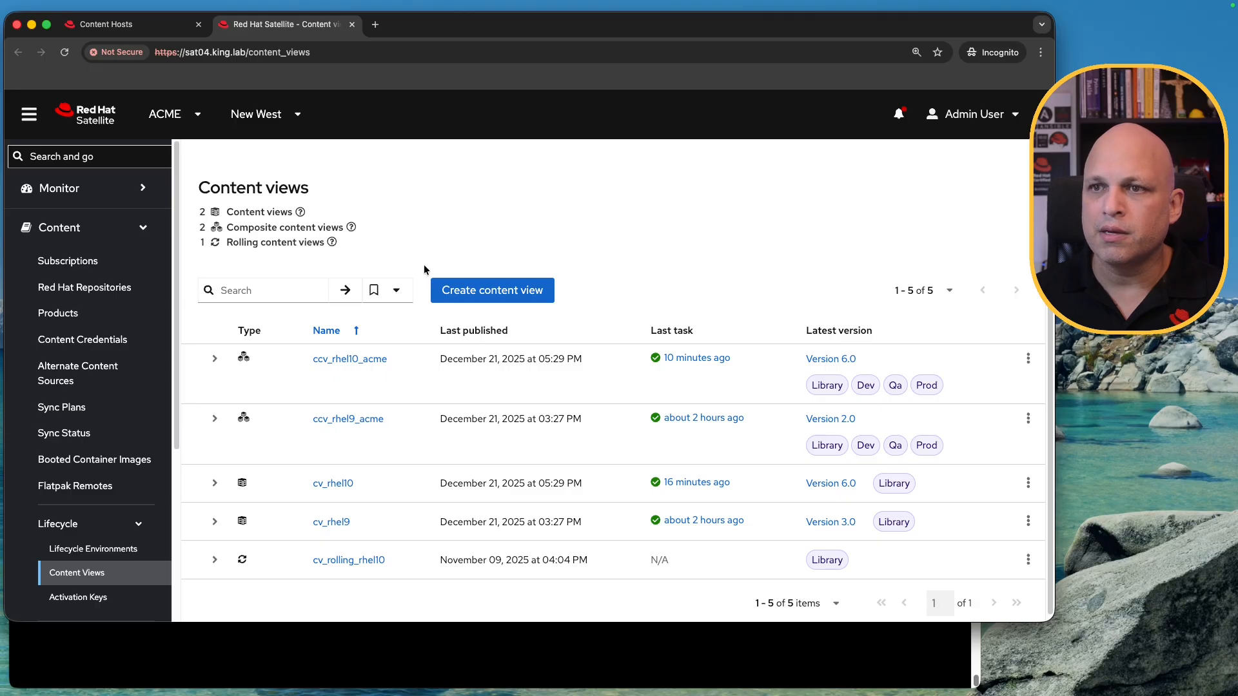
Step: Expand the details of every content view, from ccv_rhel10_acme to cv_rolling_rhel10, to review their activation keys, hosts and related views
left_click(215, 359)
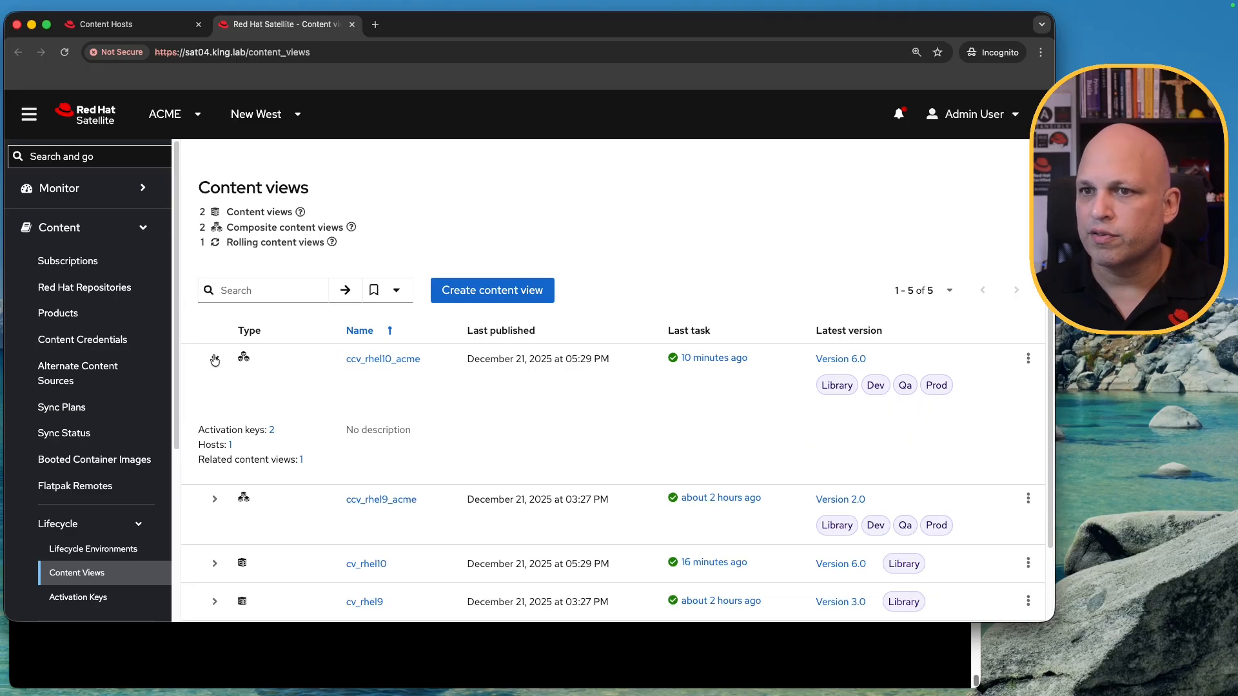
scroll(296, 302, "down", 2)
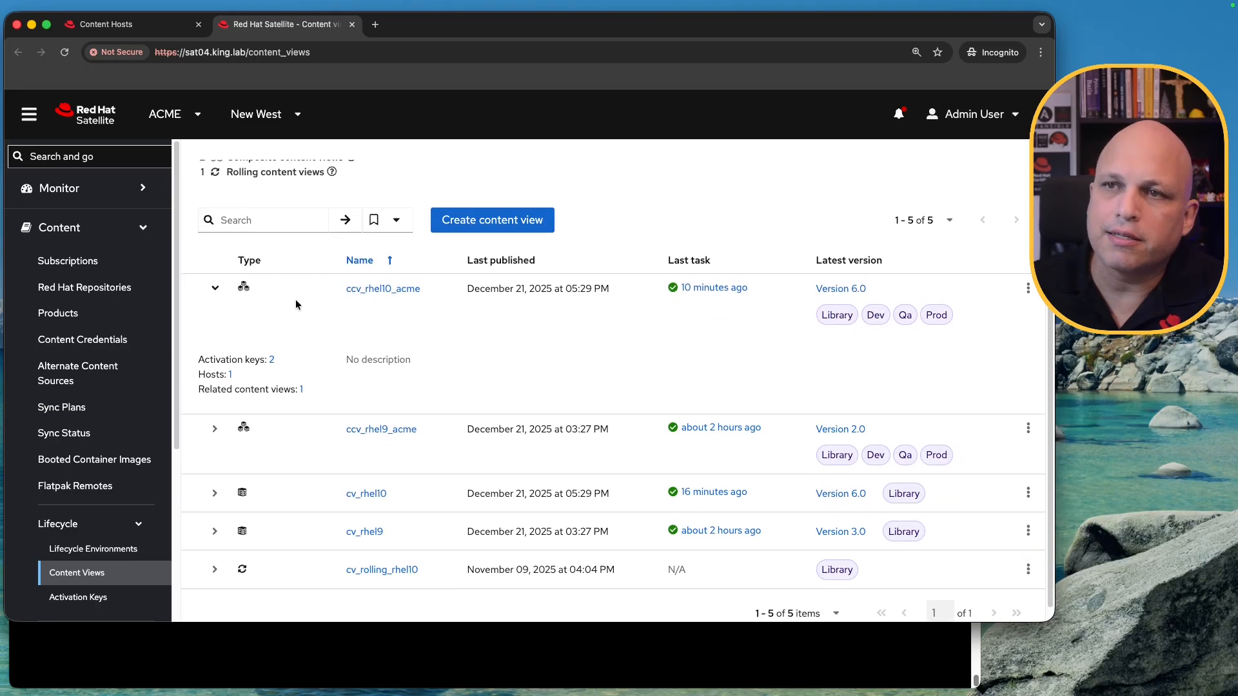
scroll(296, 301, "down", 1)
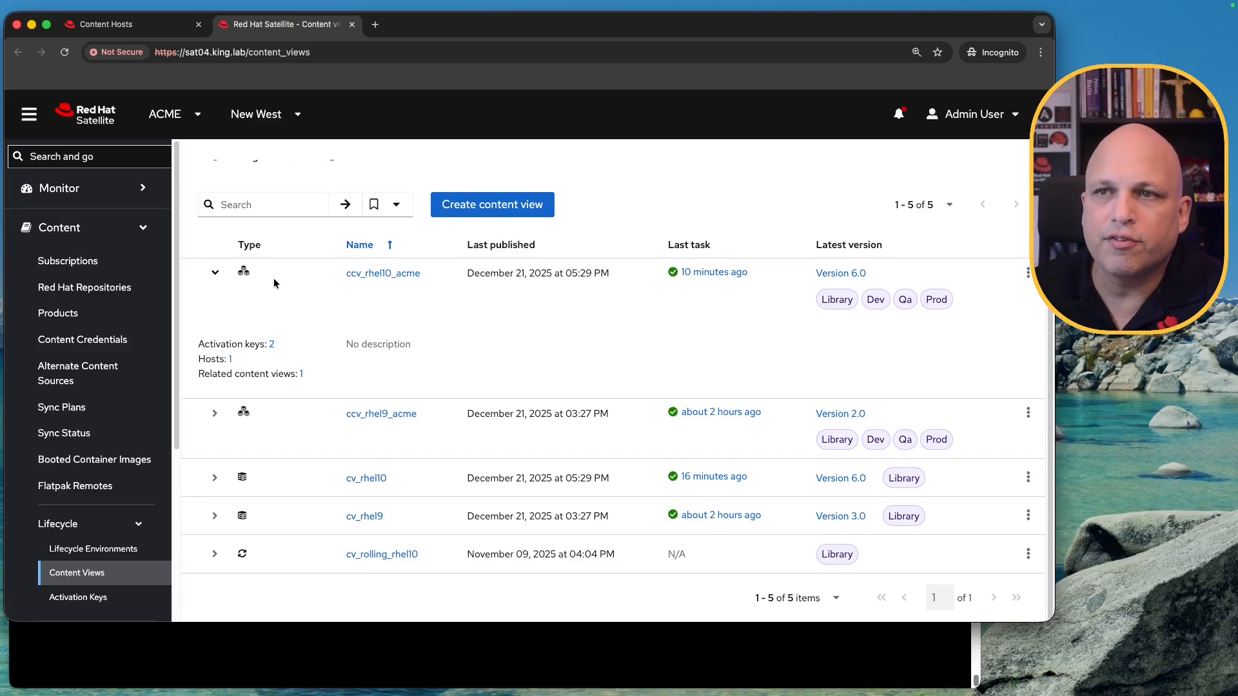
left_click(214, 414)
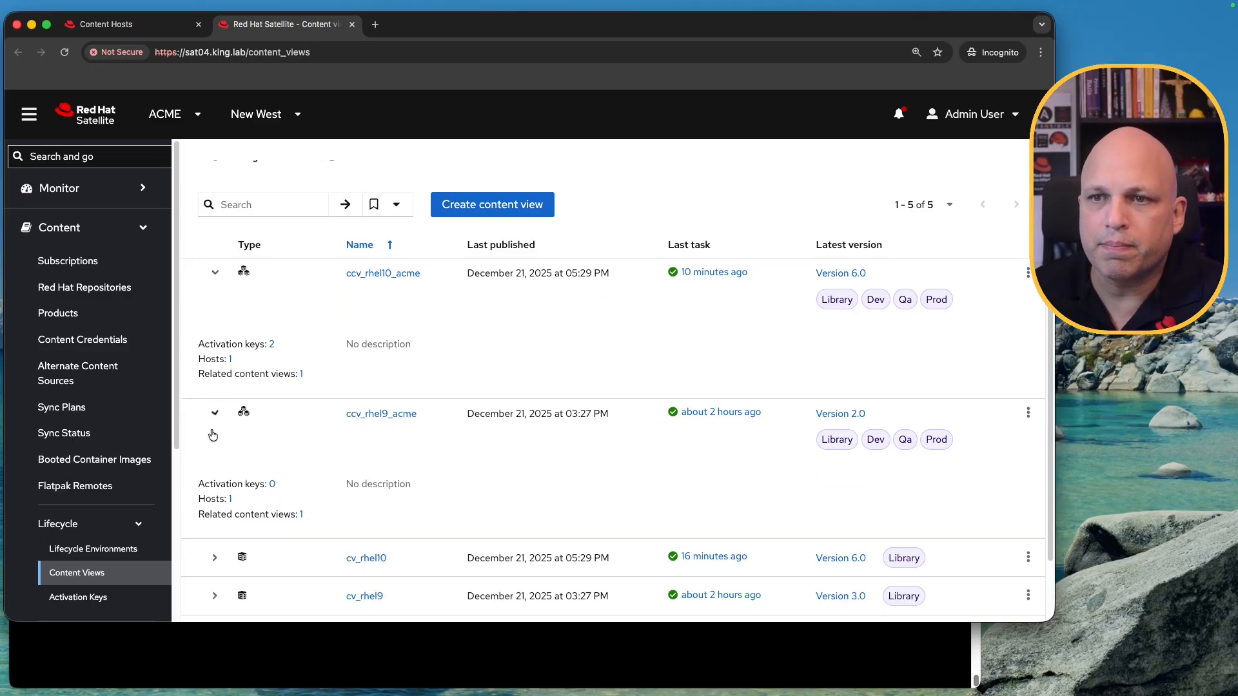
left_click(214, 558)
scroll(273, 424, "down", 5)
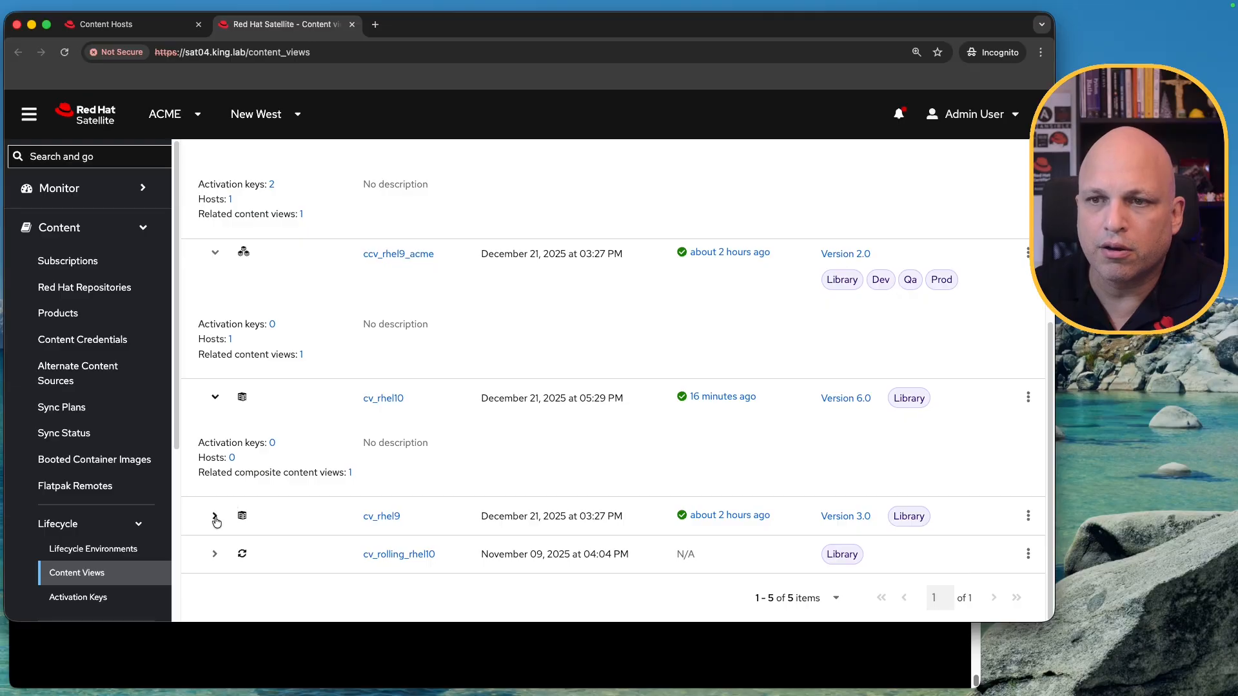
left_click(214, 516)
scroll(260, 412, "down", 3)
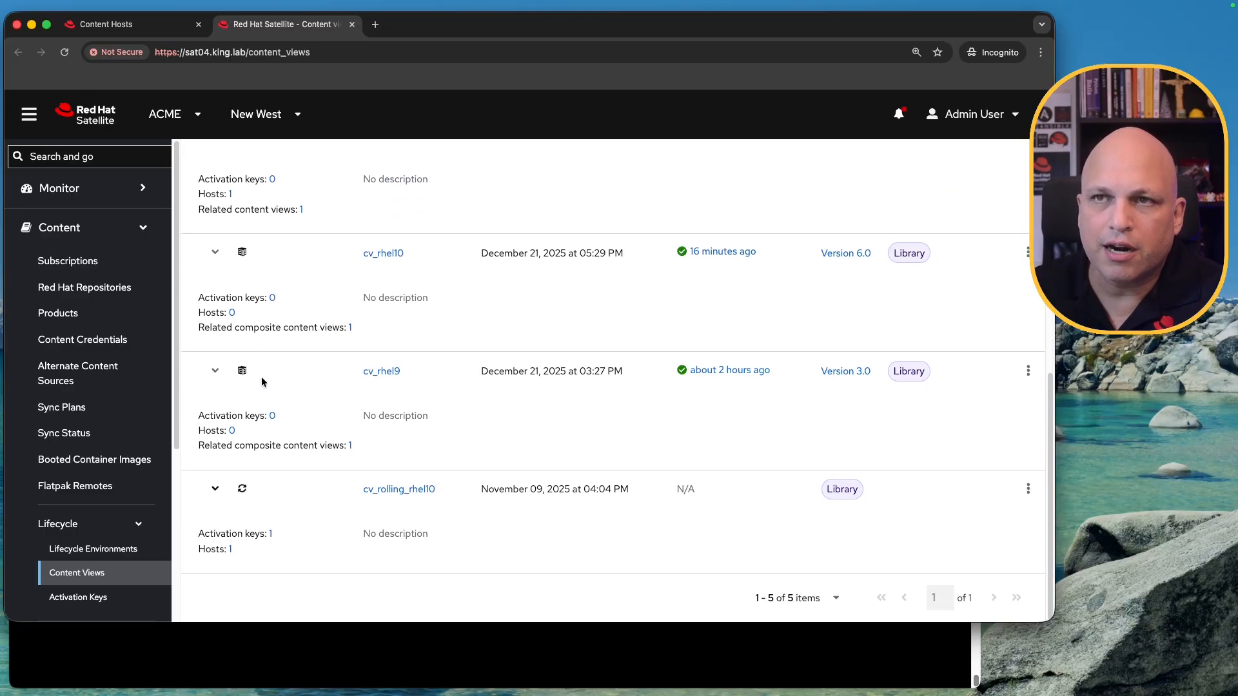
scroll(264, 382, "up", 5)
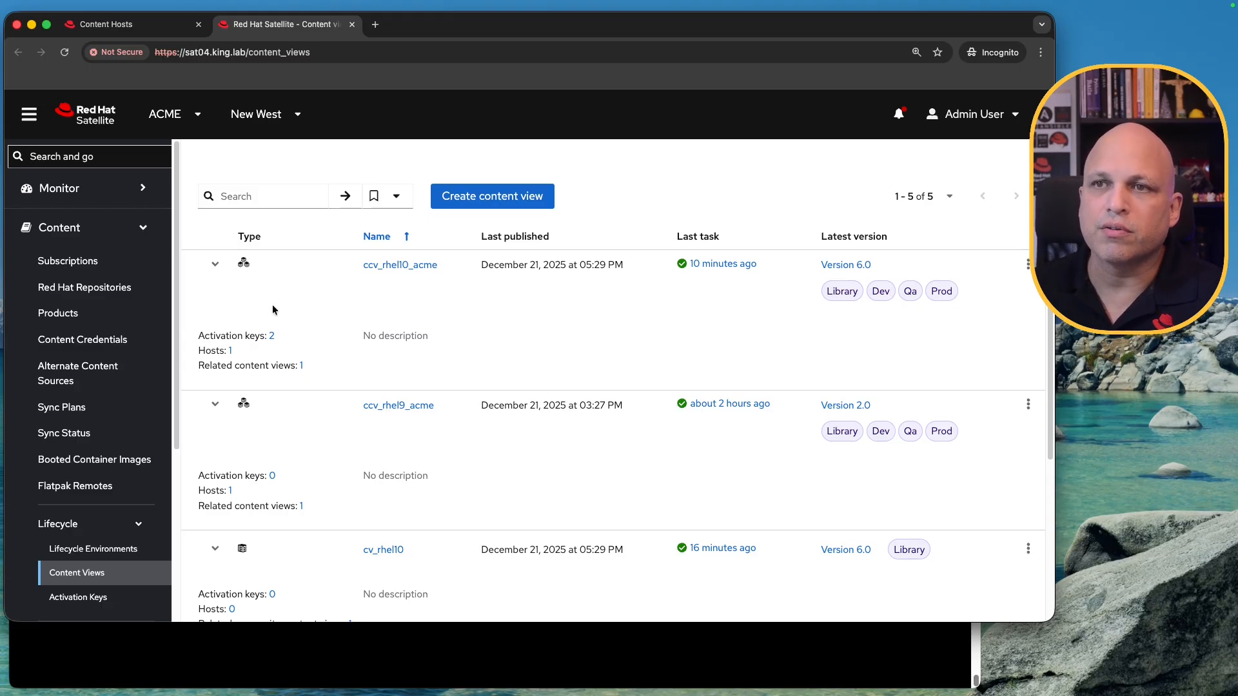
Step: View the hosts assigned to ccv_rhel10_acme in a separate browser tab, and close that tab
left_click(231, 351, "super")
left_click(450, 26)
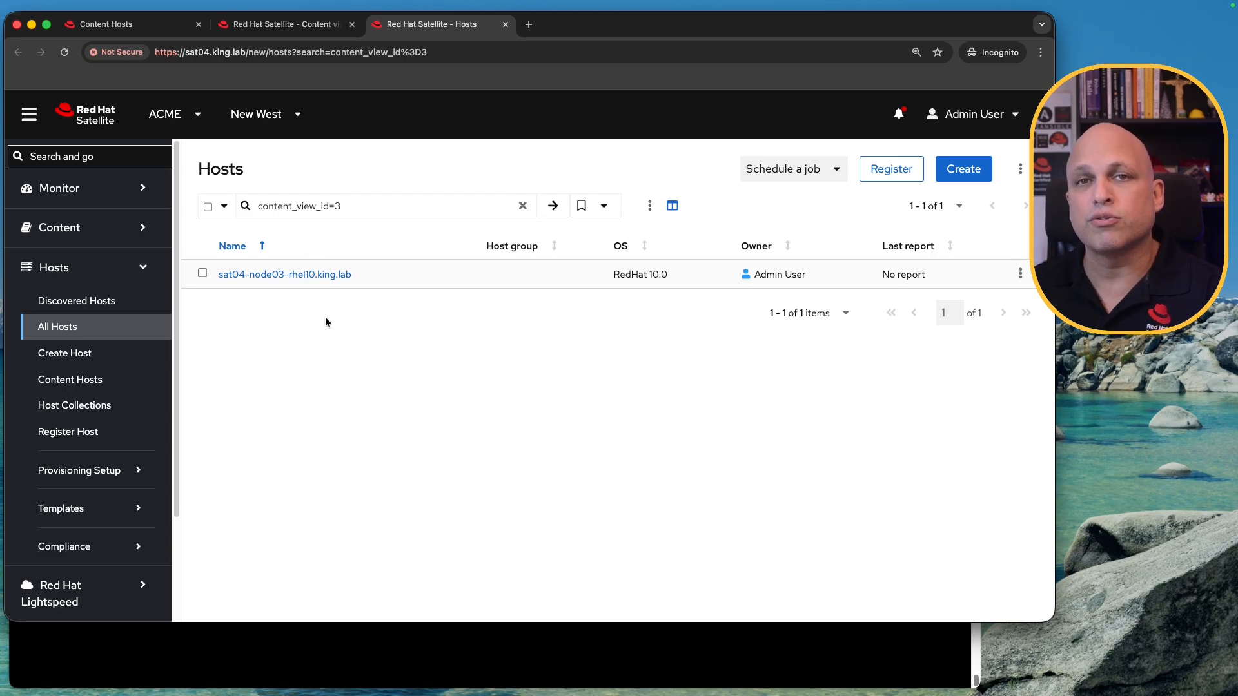
left_click(505, 25)
Step: Inspect the host assigned to ccv_rhel9_acme and its content view environment in a separate browser tab, and close that tab
left_click(230, 441, "super")
left_click(438, 24)
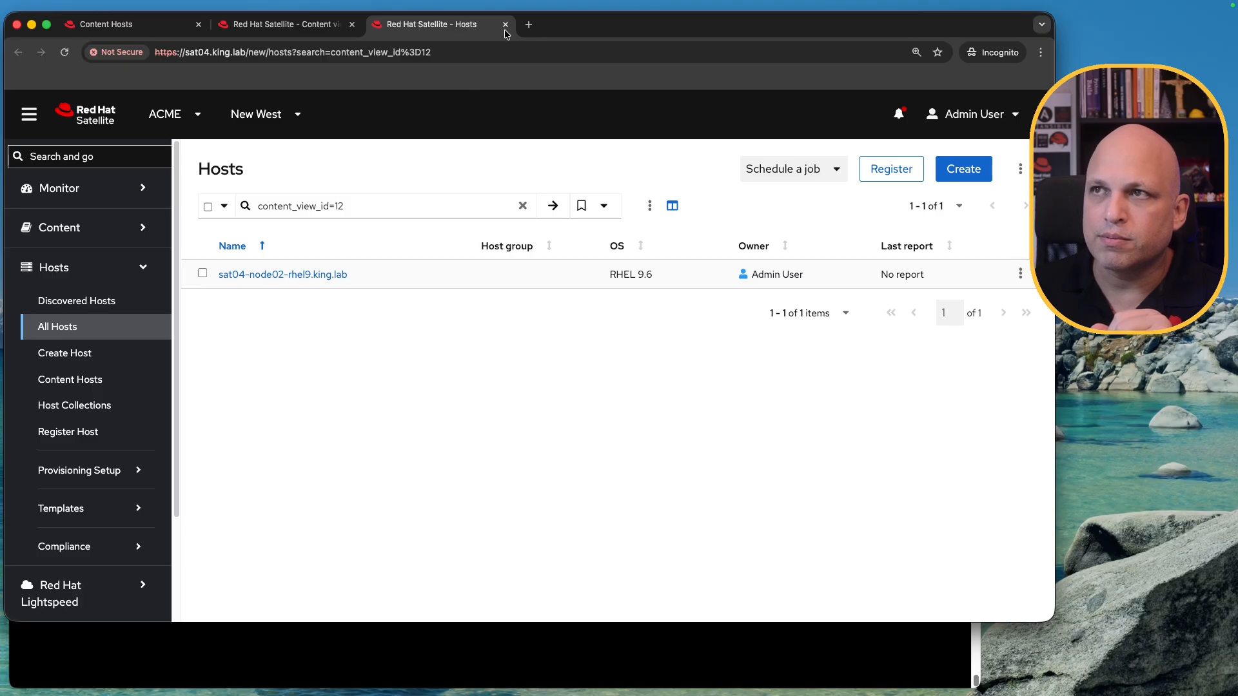
left_click(284, 275)
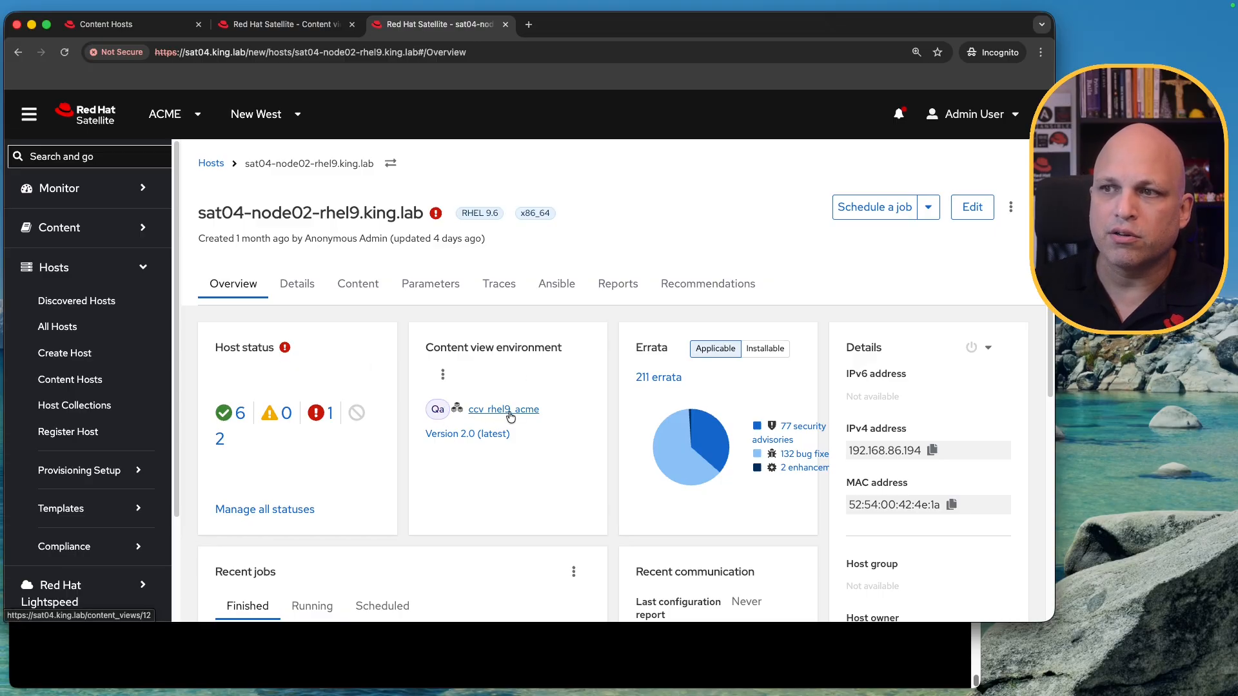
key("super+alt+Left")
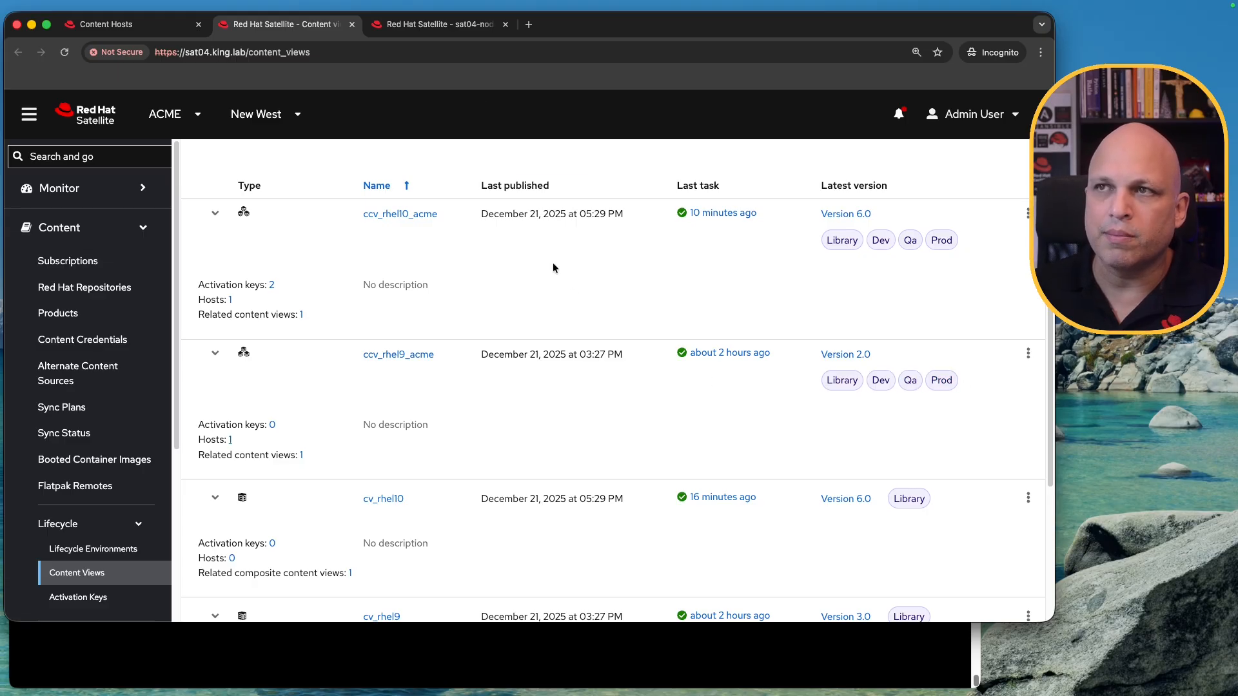
left_click(452, 26)
left_click(504, 24)
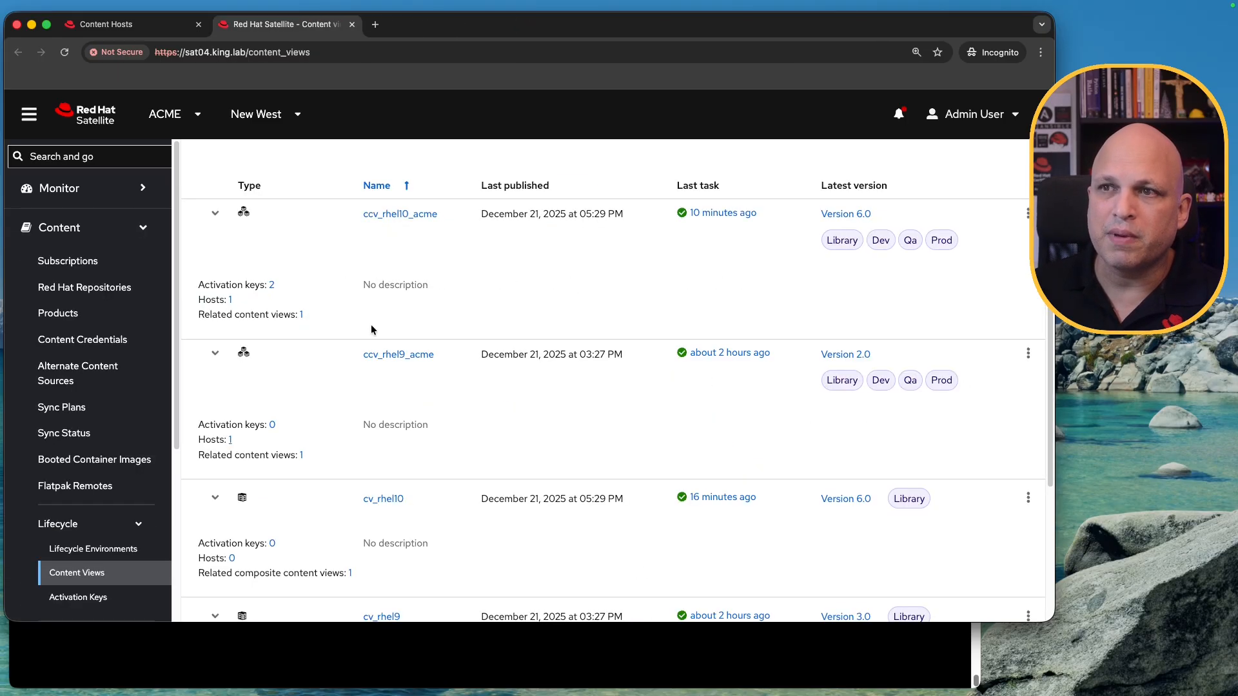
Step: Compare the host and activation key assignments of cv_rhel10 and cv_rhel9 with those of the composite and rolling content views
scroll(321, 447, "down", 2)
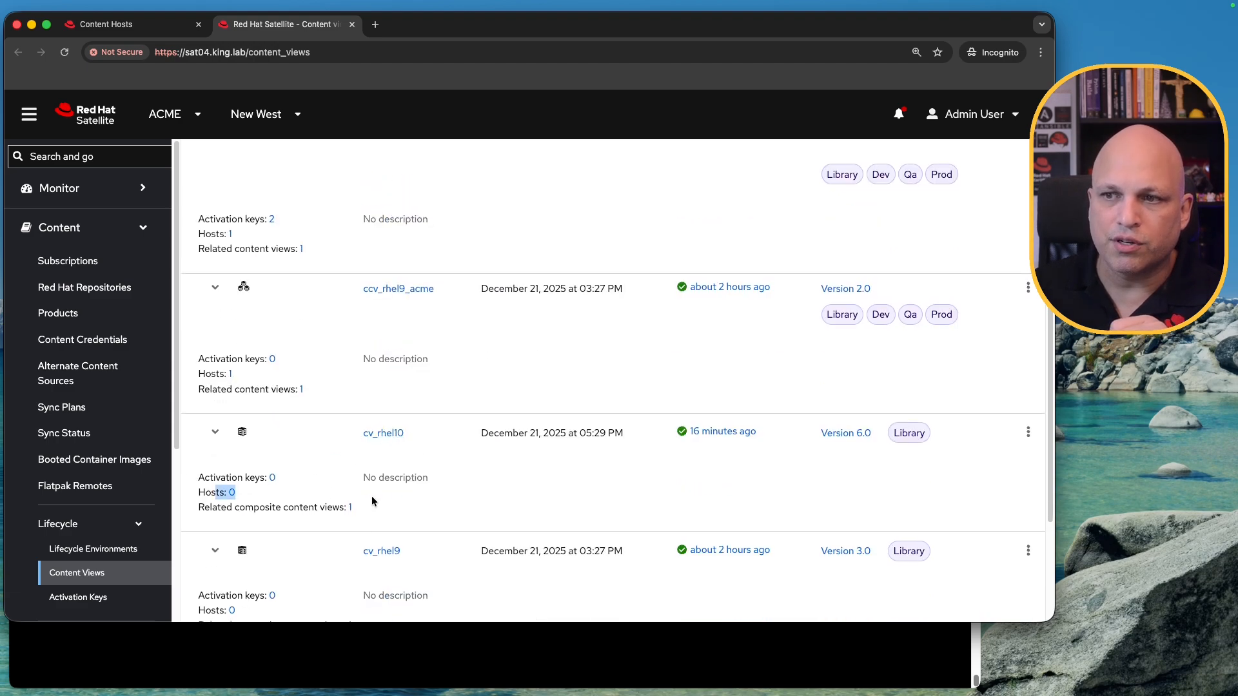
scroll(372, 502, "down", 5)
left_click_drag(243, 430, 220, 431)
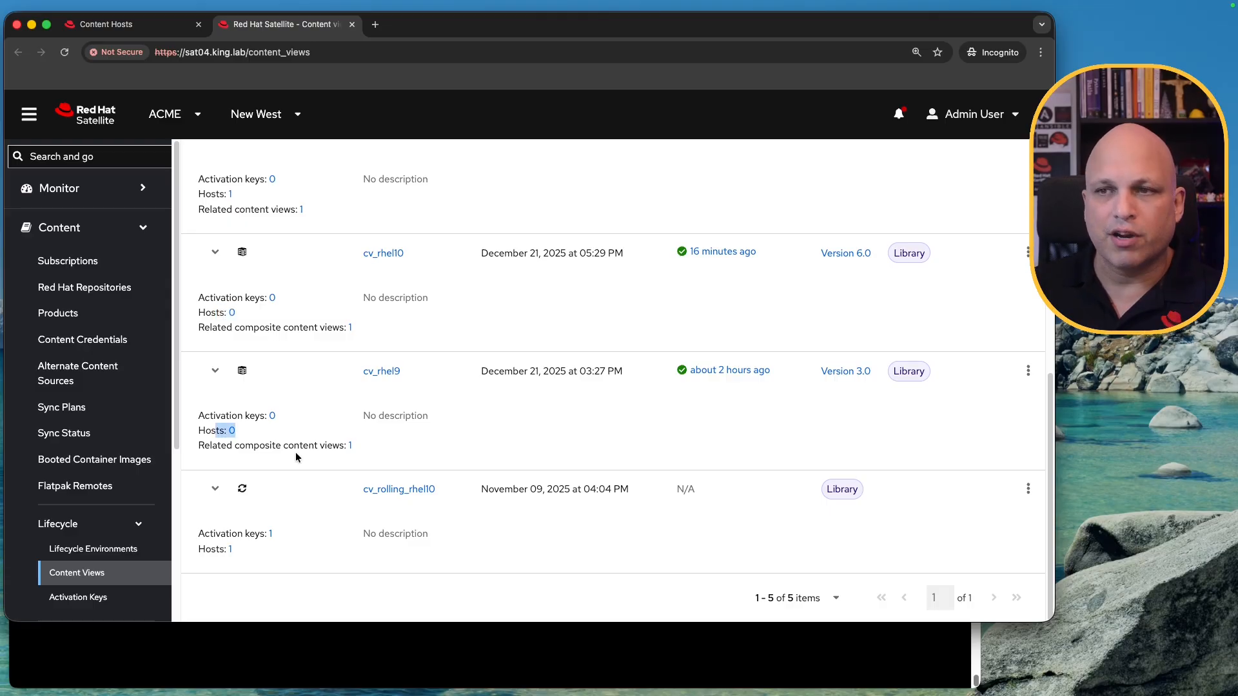
scroll(362, 451, "up", 6)
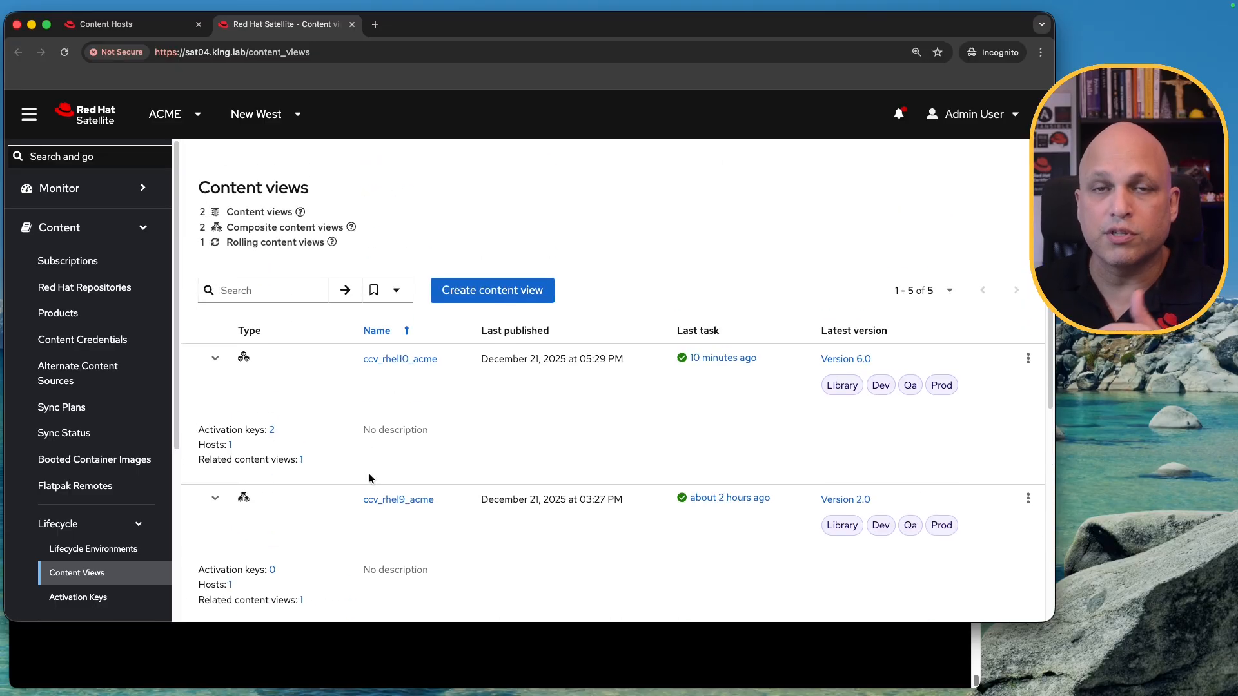
scroll(371, 478, "down", 1)
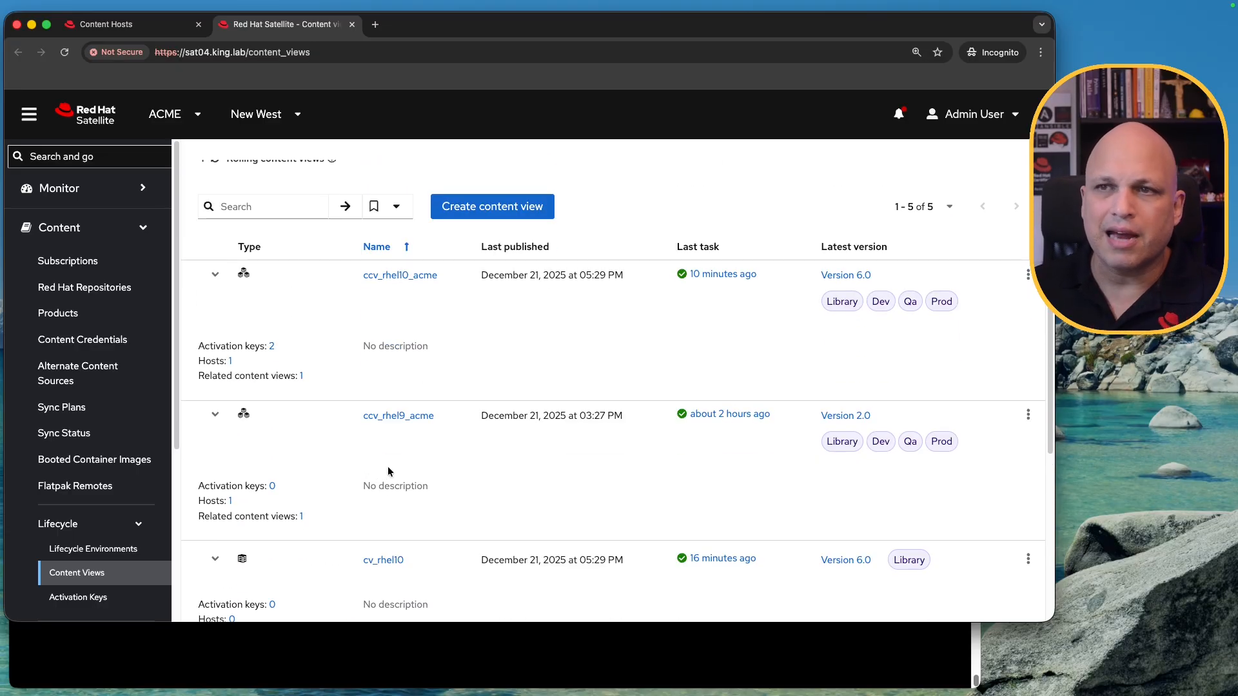
left_click_drag(442, 281, 359, 276)
scroll(400, 418, "down", 1)
scroll(400, 418, "down", 1)
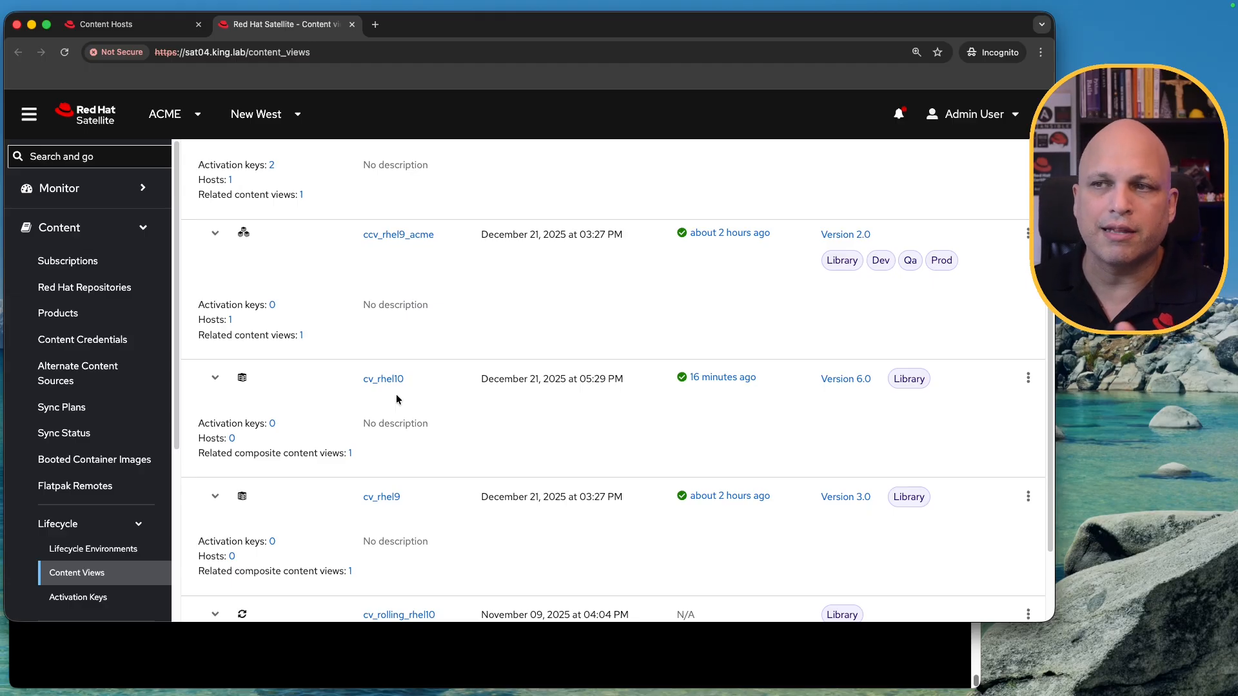
scroll(397, 419, "up", 2)
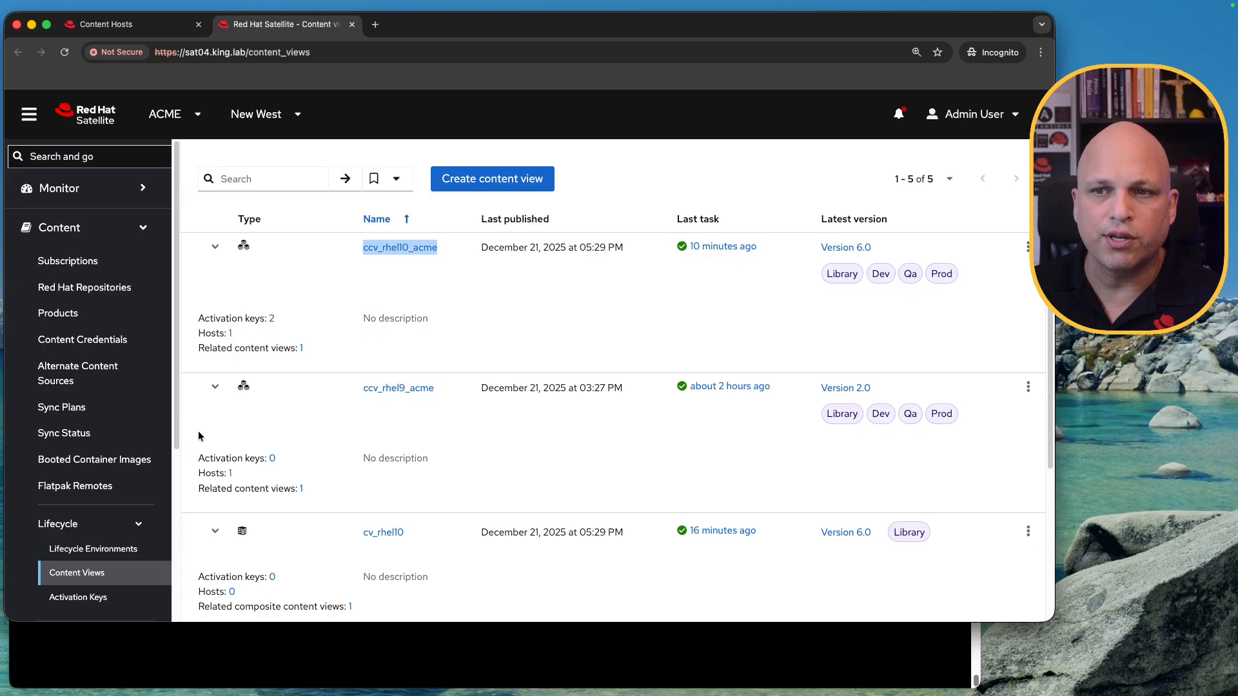
left_click(320, 495)
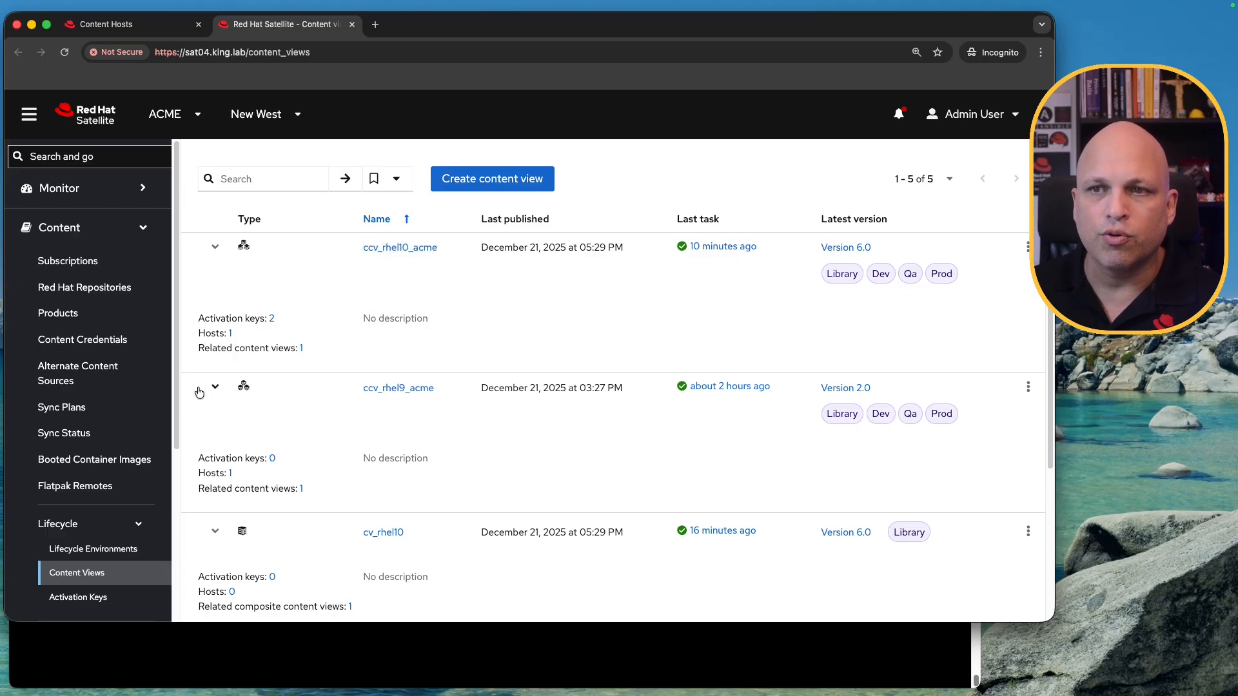
scroll(328, 428, "down", 5)
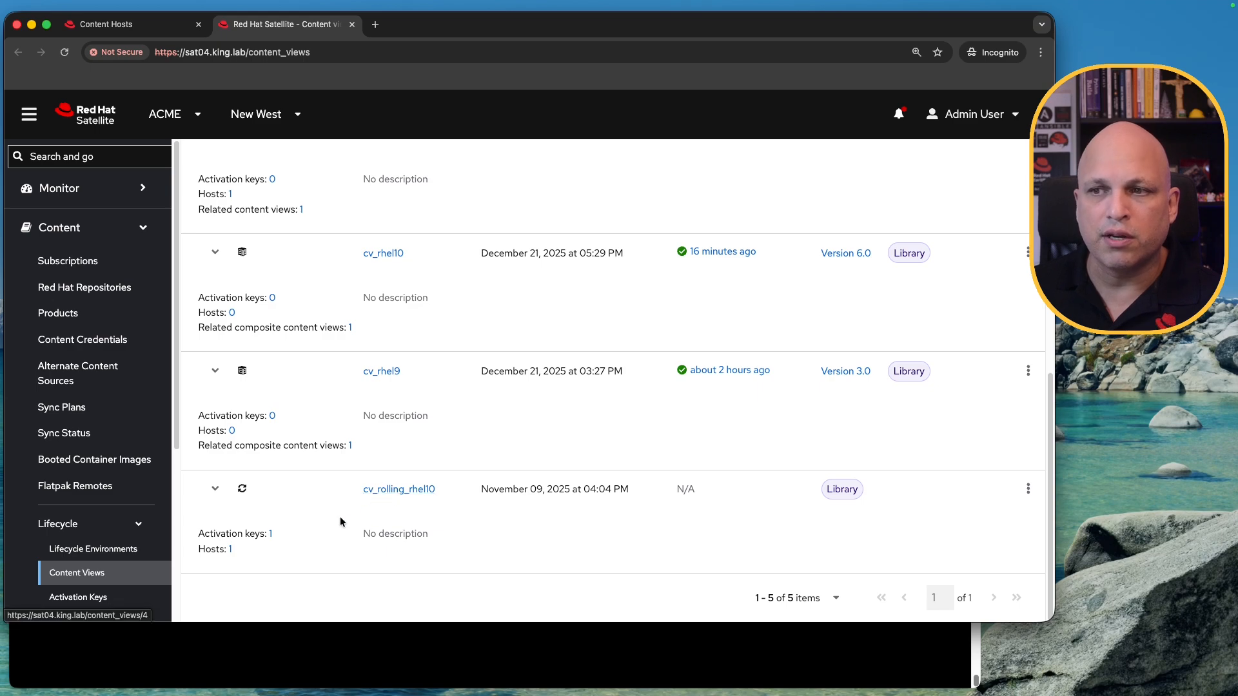
Step: View the hosts assigned to the rolling content view cv_rolling_rhel10 in a separate browser tab, and close that tab
left_click(231, 549, "super")
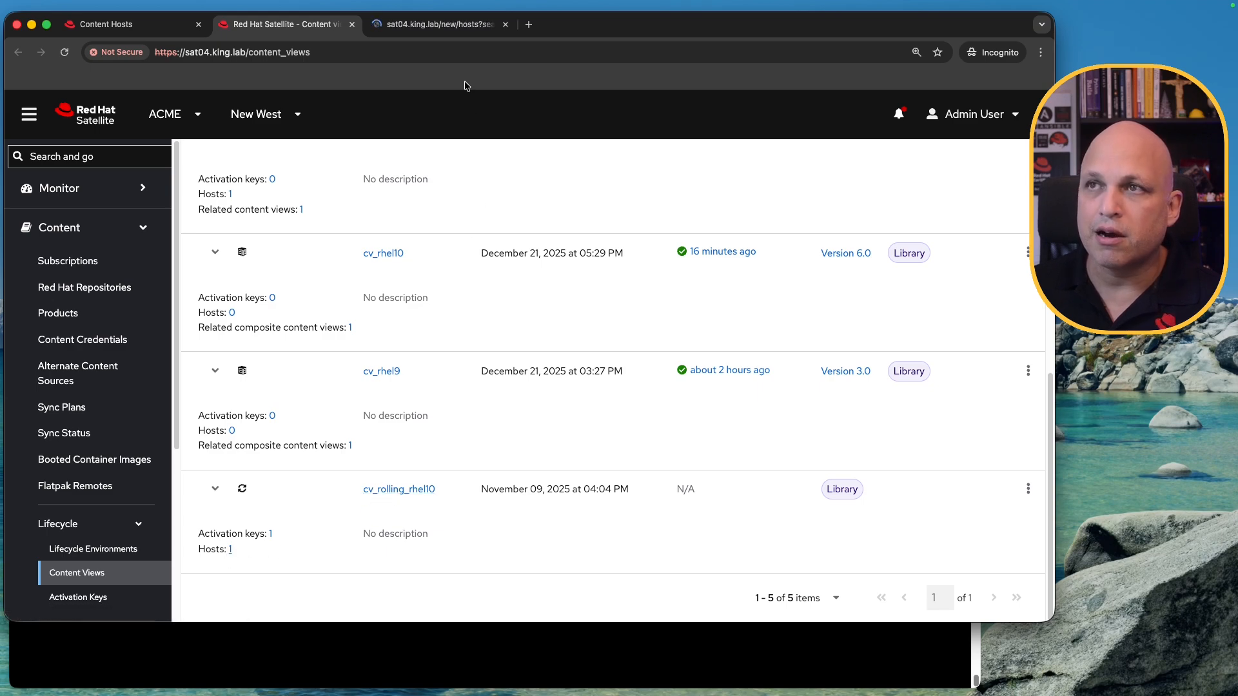
left_click(445, 25)
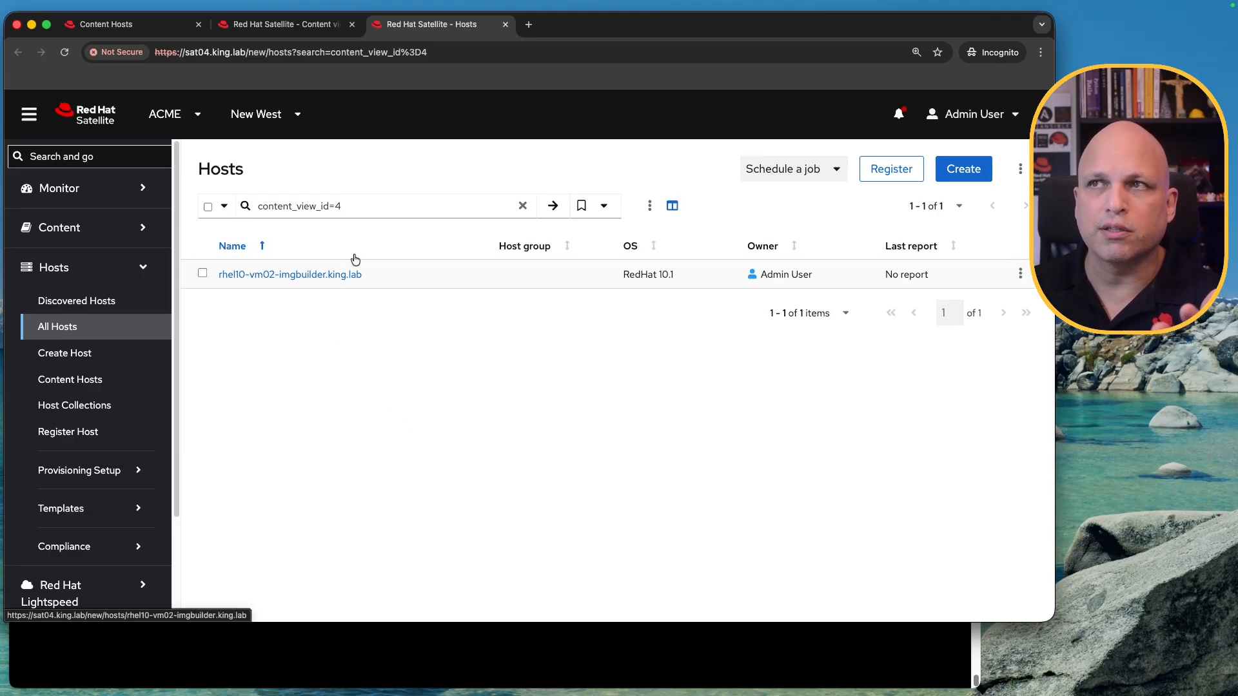
left_click(506, 25)
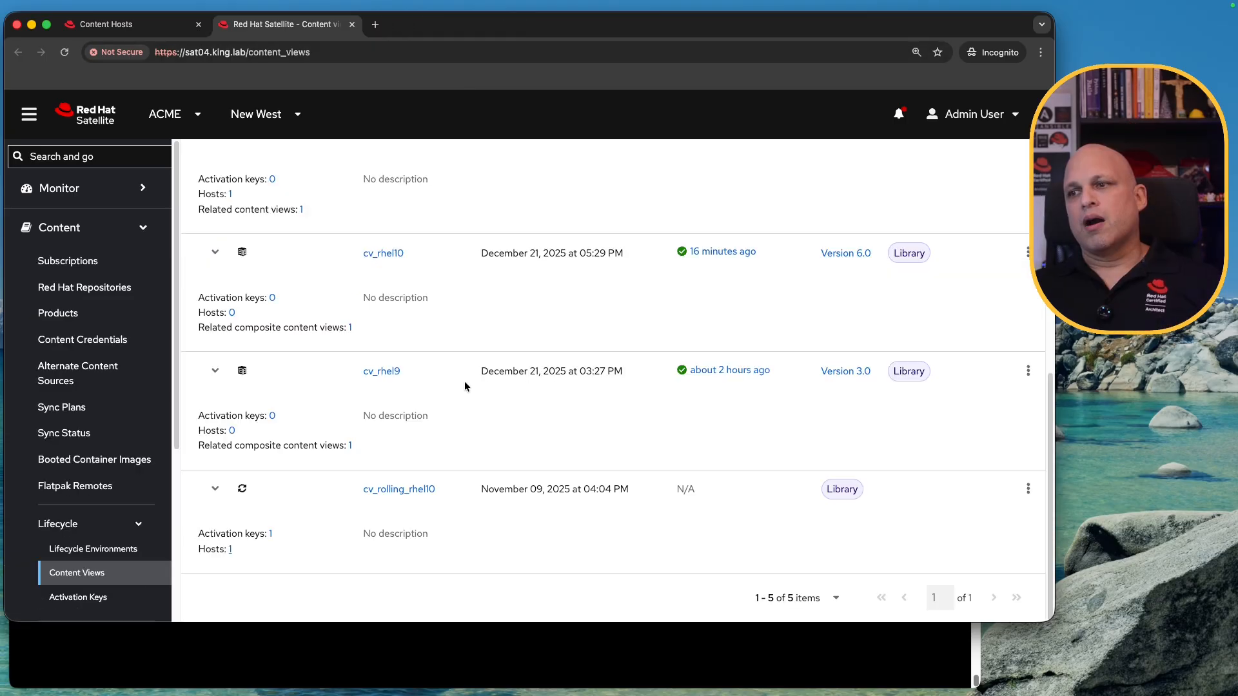
Step: Return to the start of the content views overview and switch to the root terminal on sat04
scroll(416, 372, "up", 3)
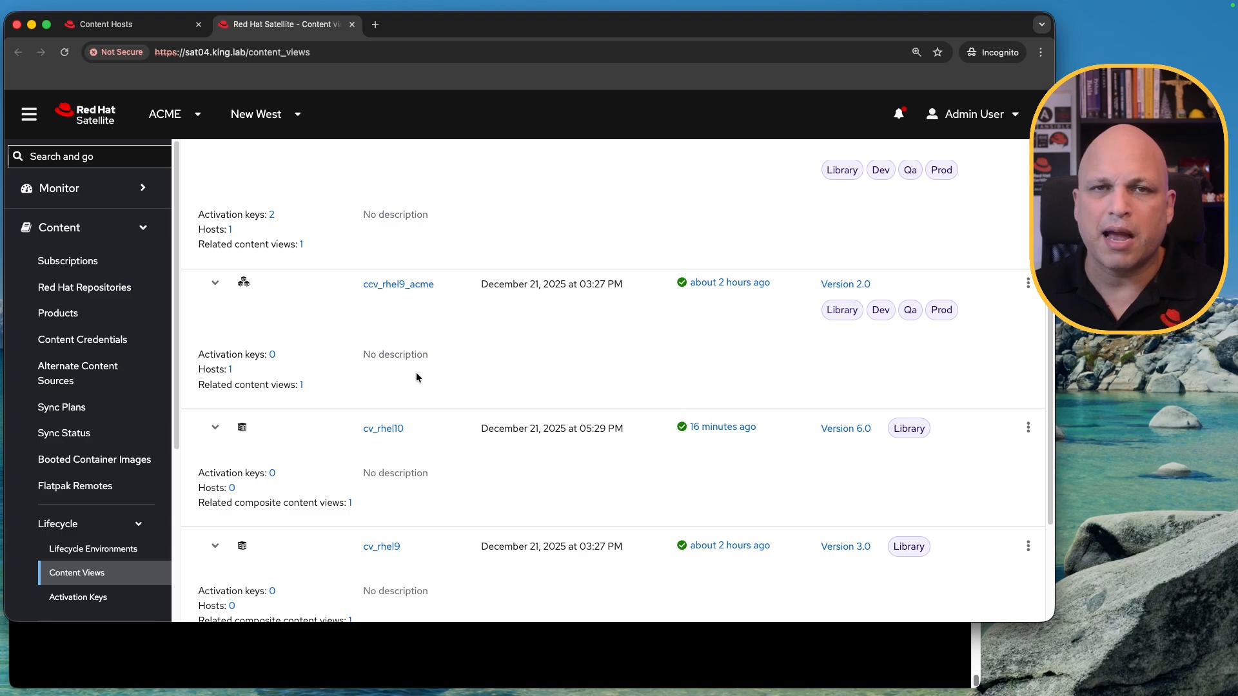
scroll(342, 362, "up", 4)
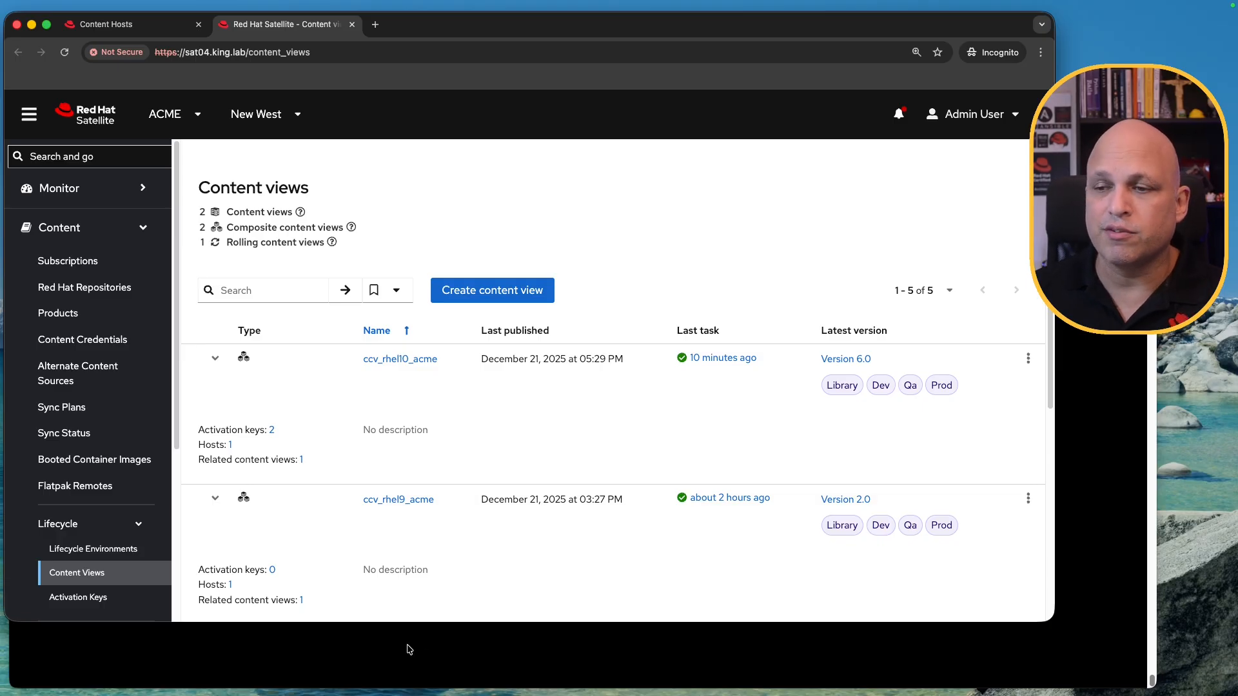
left_click(462, 647)
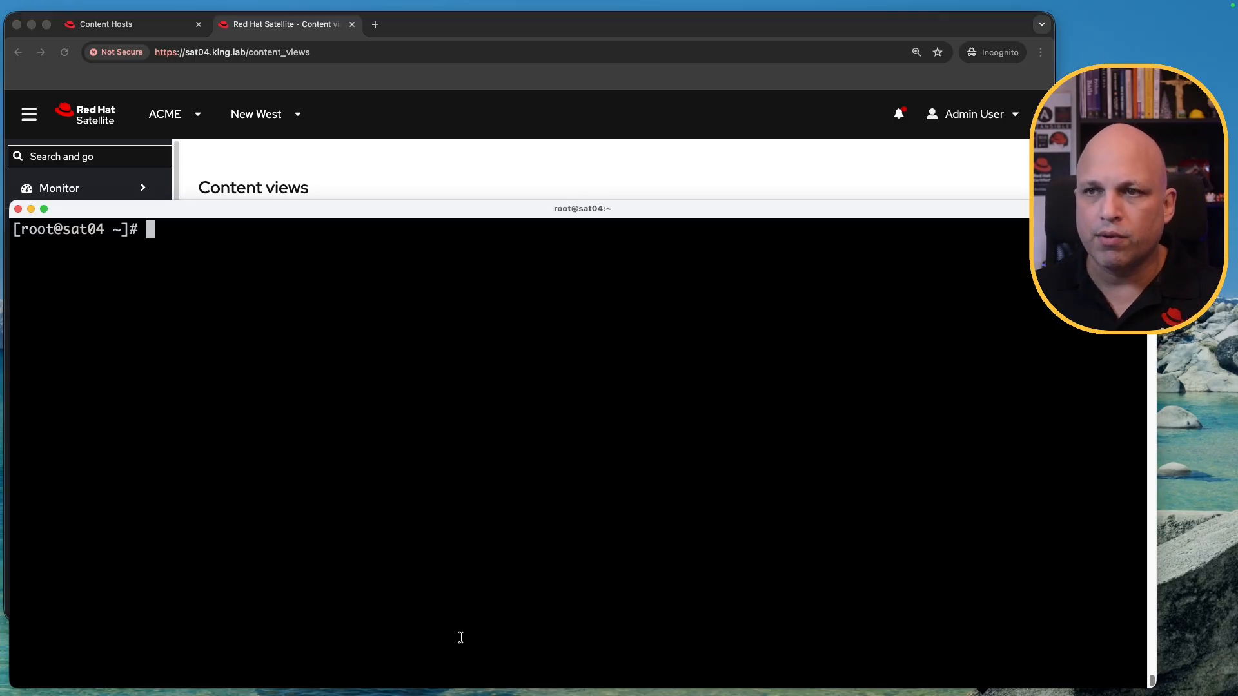
Step: List all content views with the command "hammer content-view list"
type("hammer content-view list")
key("Return")
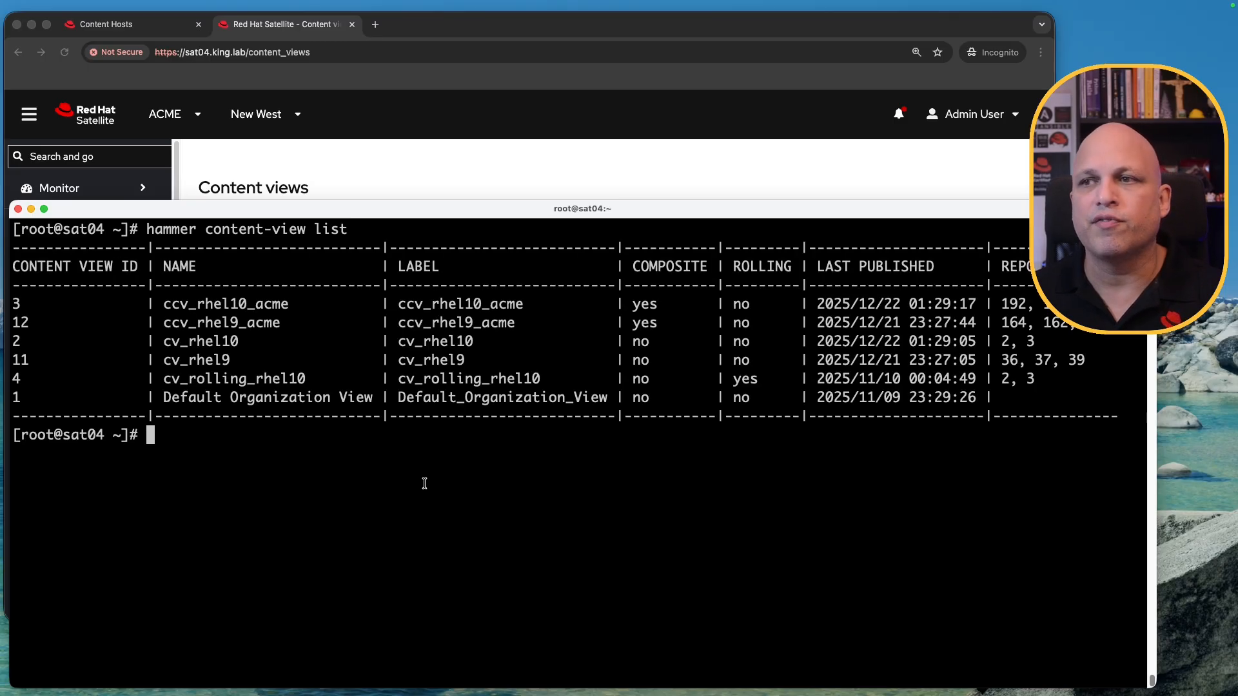
left_click_drag(389, 396, 13, 303)
left_click(180, 352)
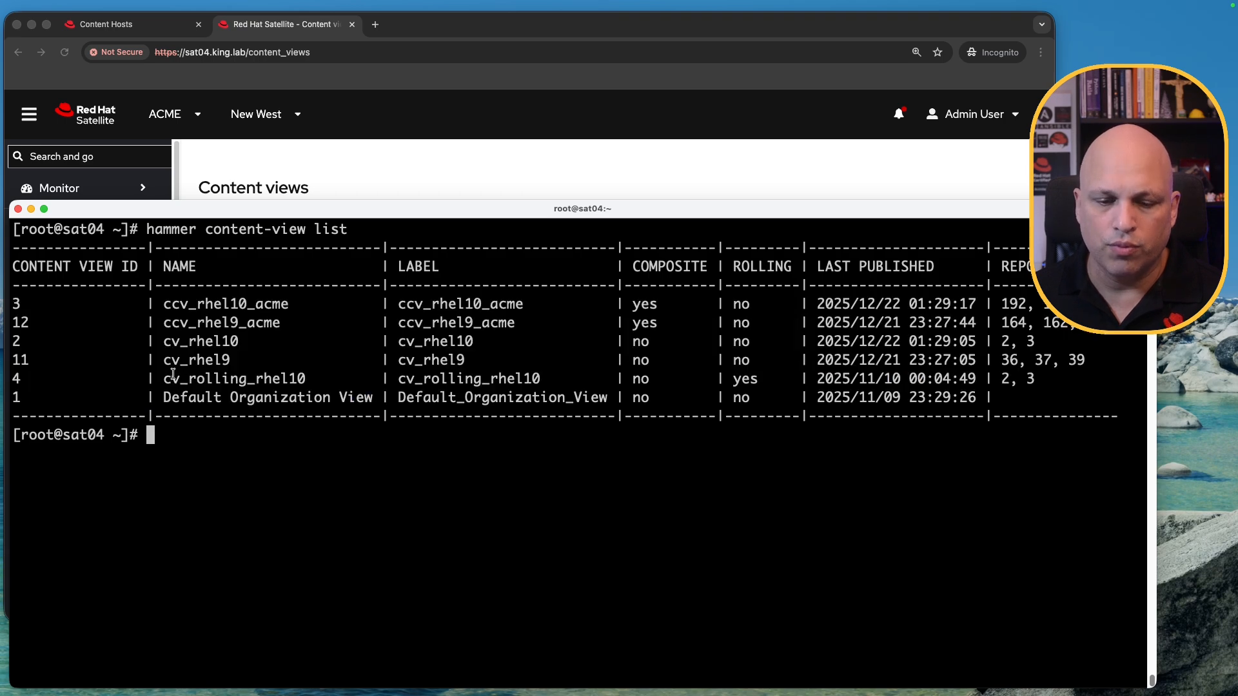
Step: Show the details of the Default Organization View by running "hammer content-view show --id 1"
key("super+Tab")
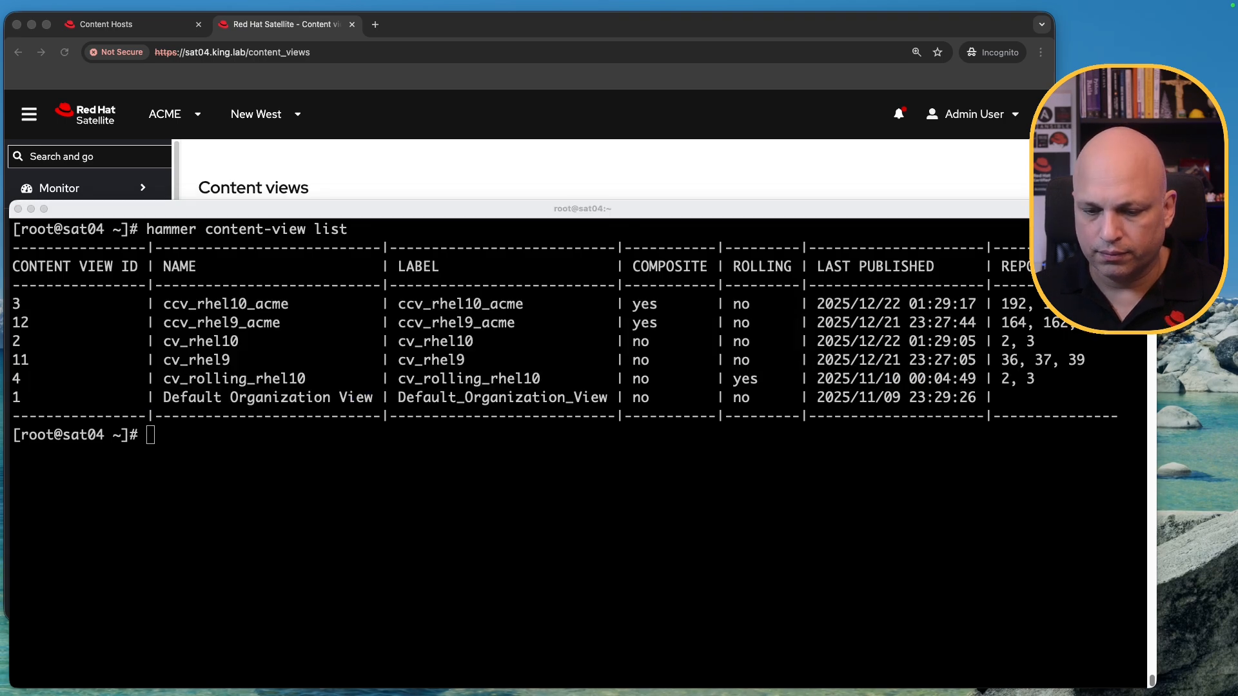
left_click(432, 491)
type("hammer content-view show --id 1")
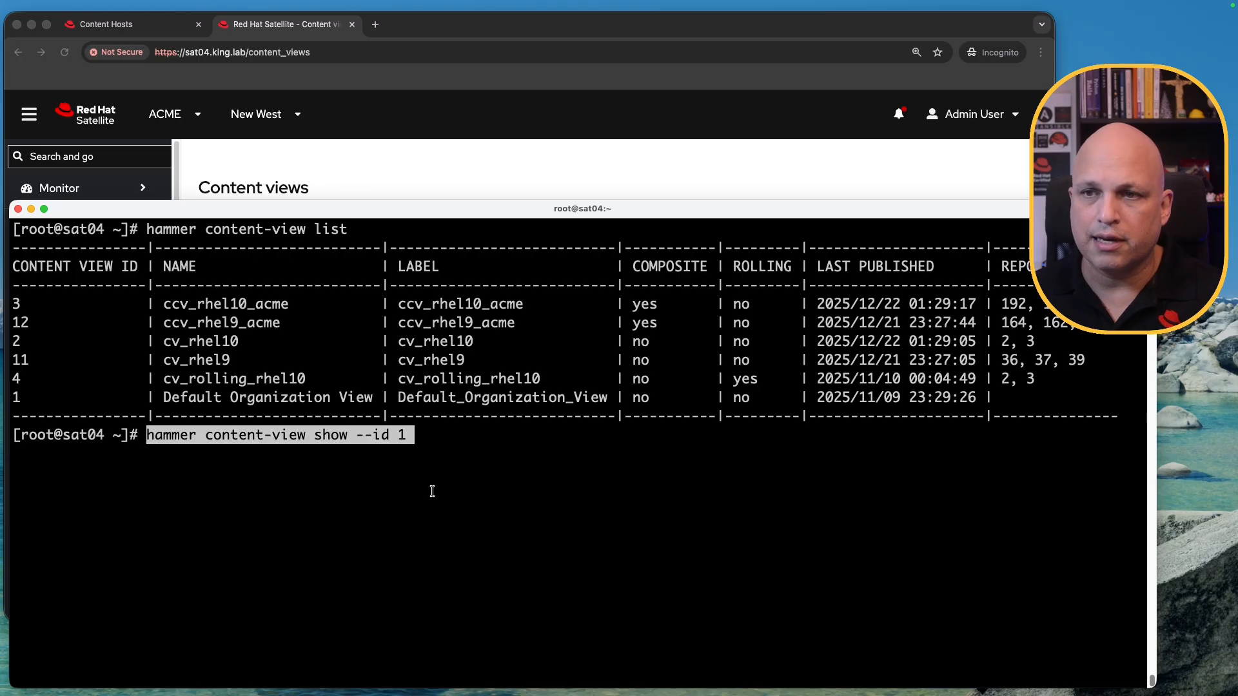
triple_click(327, 437)
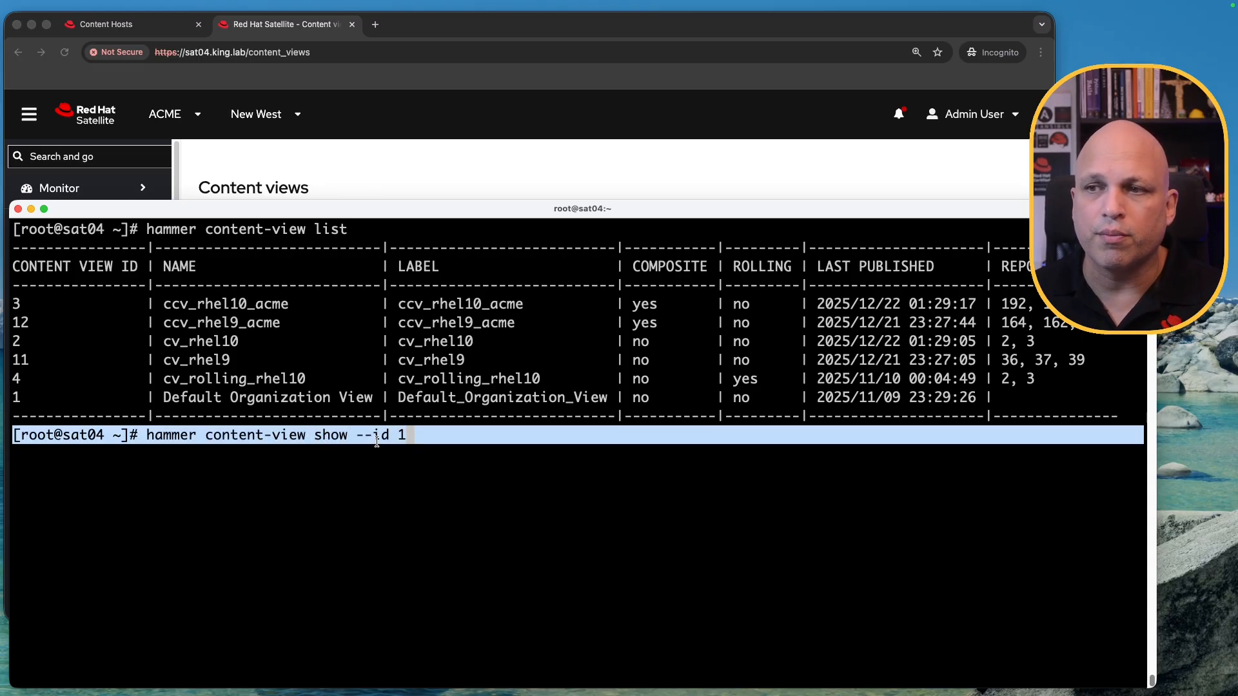
left_click(438, 436)
left_click_drag(401, 436, 394, 434)
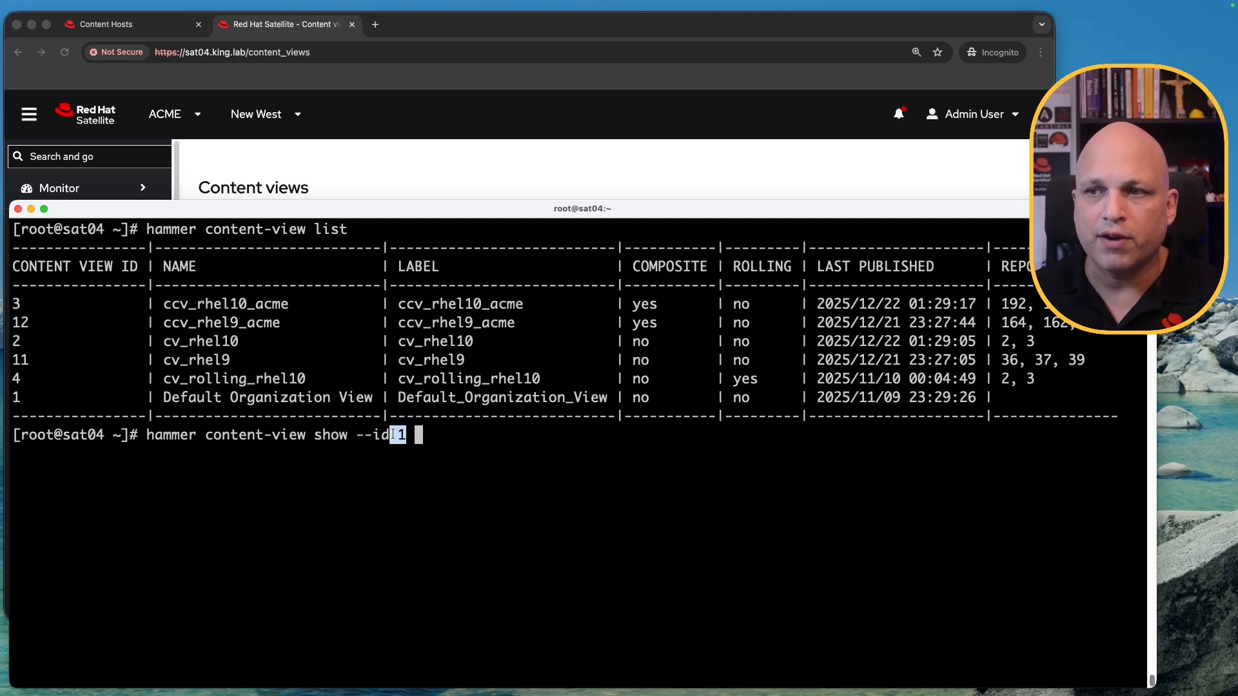
left_click_drag(26, 397, 7, 397)
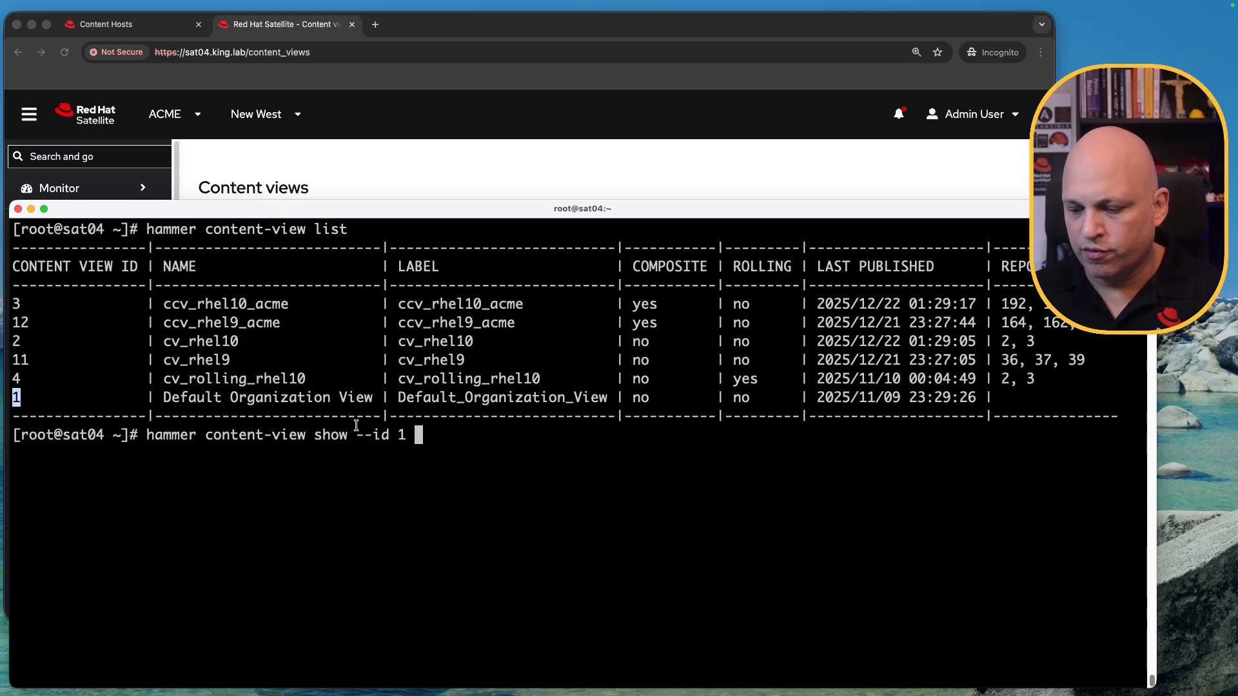
key("Return")
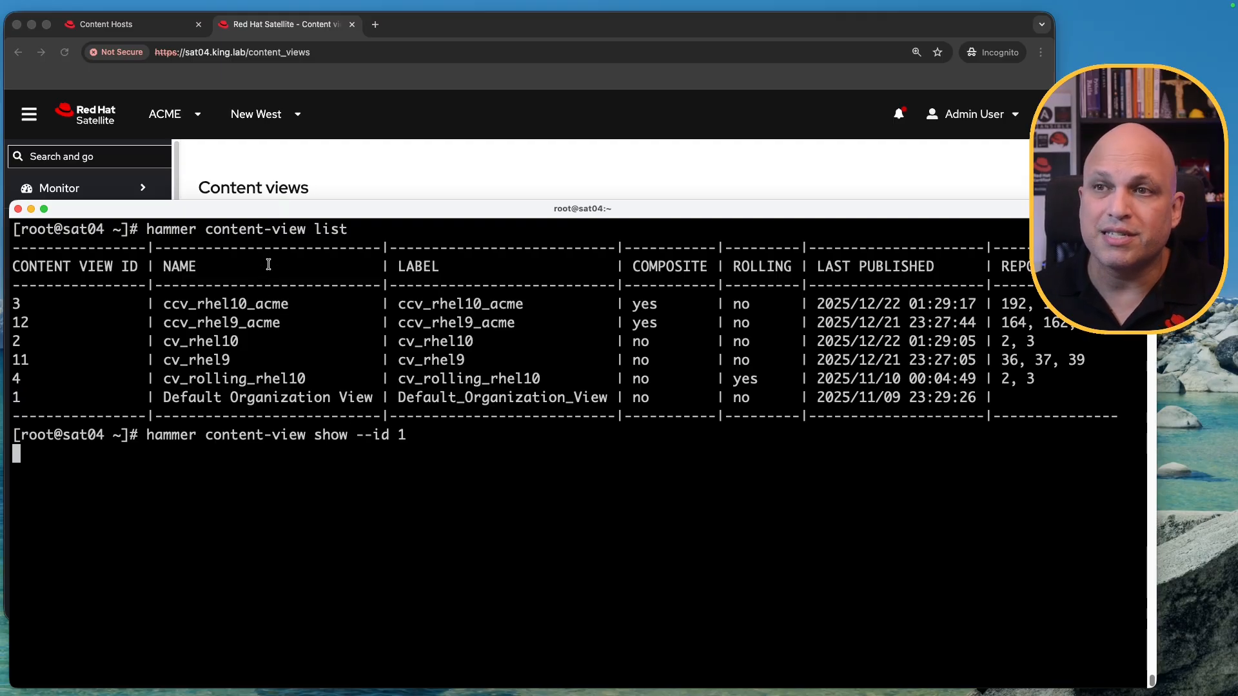
Step: Enlarge the terminal window and examine the Default Organization View's name, organization, lifecycle environment and content host count
left_click_drag(275, 199, 263, 87)
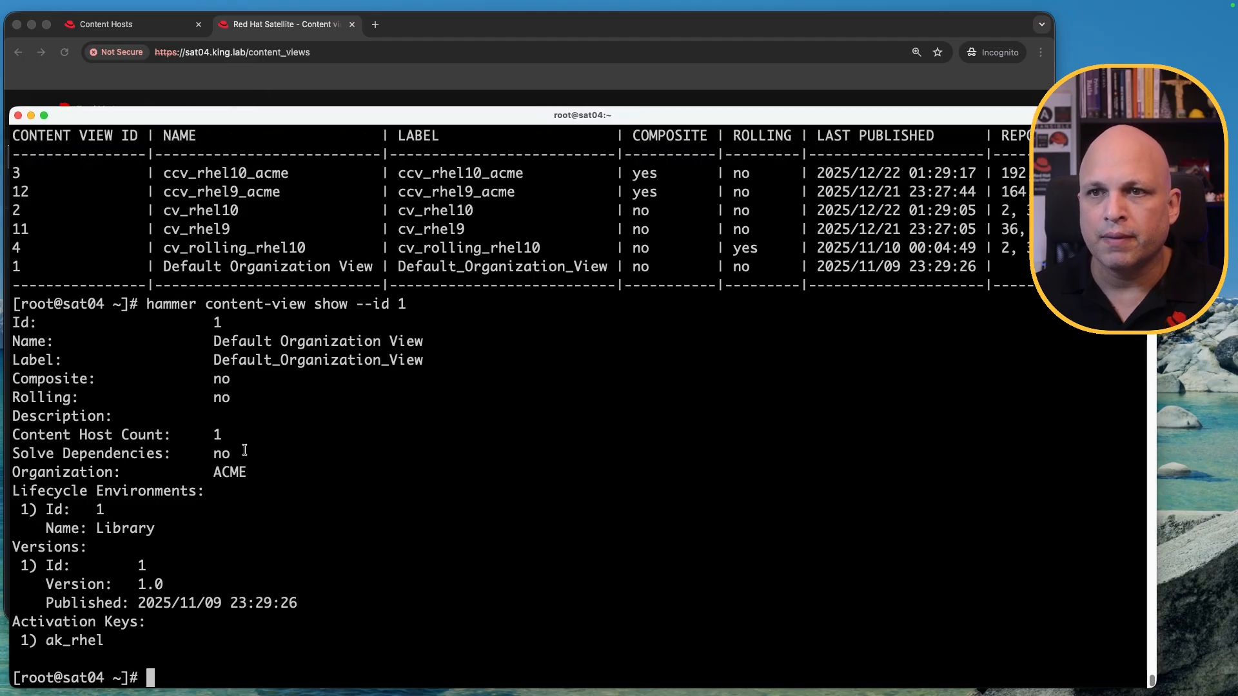
left_click_drag(221, 341, 415, 343)
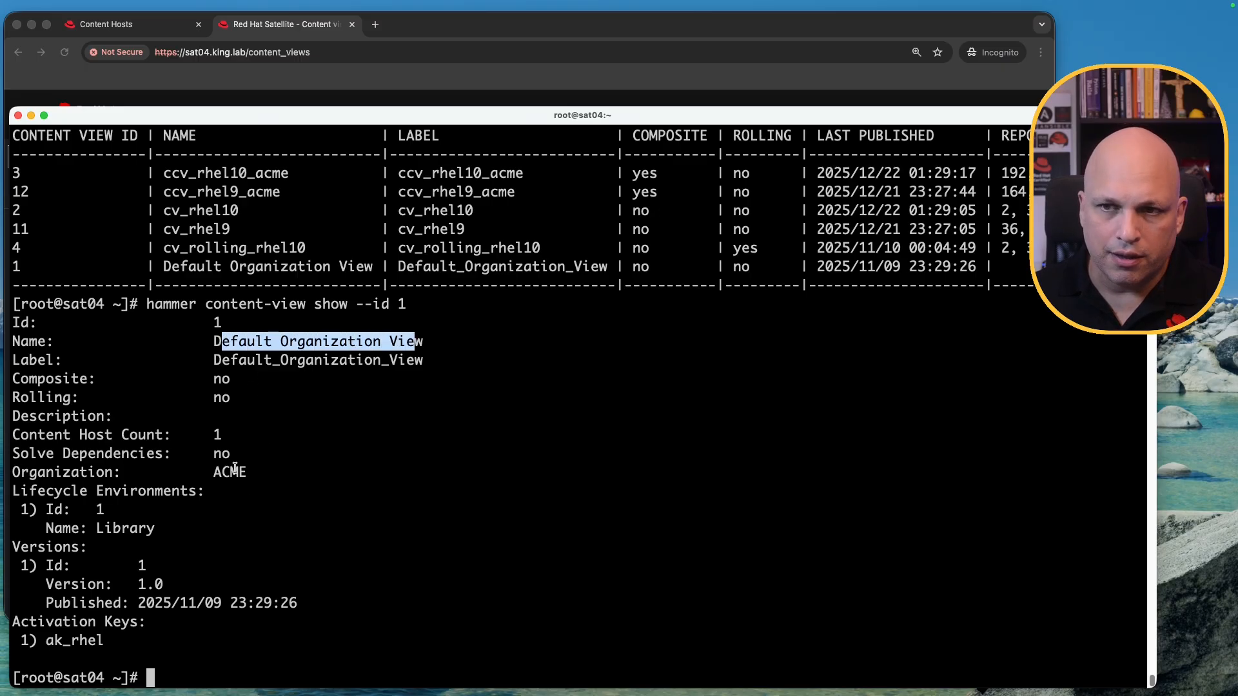
double_click(232, 470)
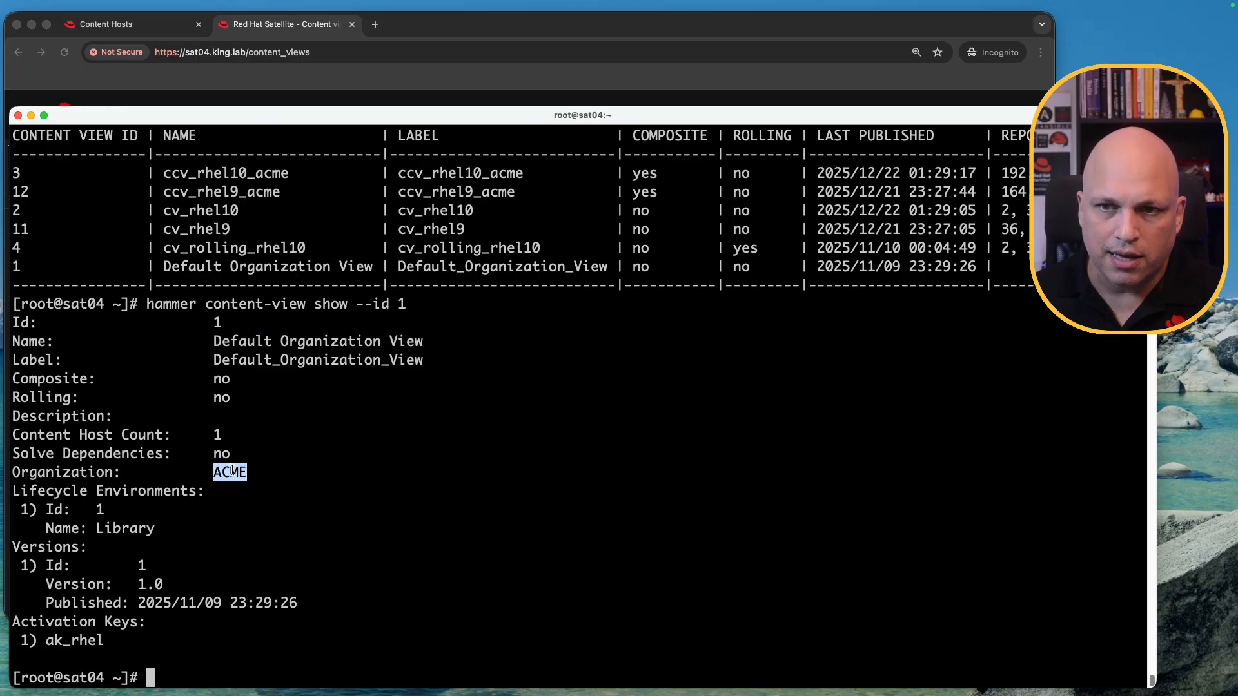
double_click(121, 527)
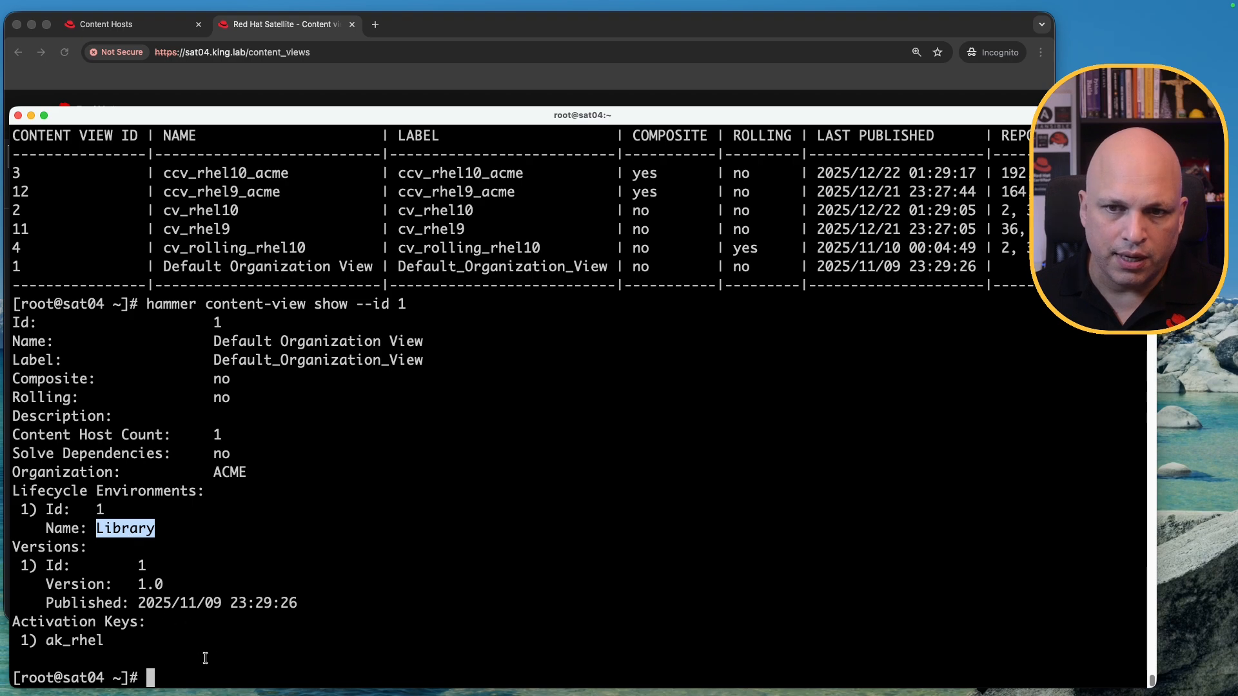
left_click_drag(222, 434, 8, 428)
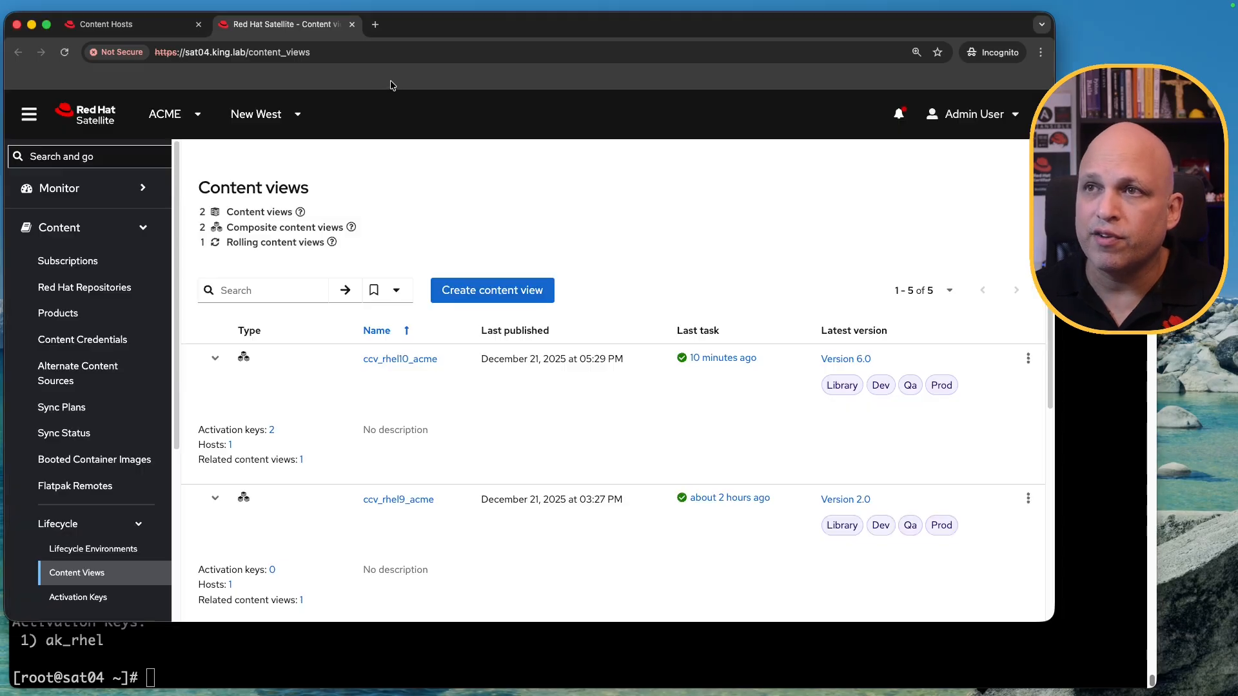
Step: Switch to the browser to check the host assignments in the content views overview, and return to the terminal
left_click(385, 95)
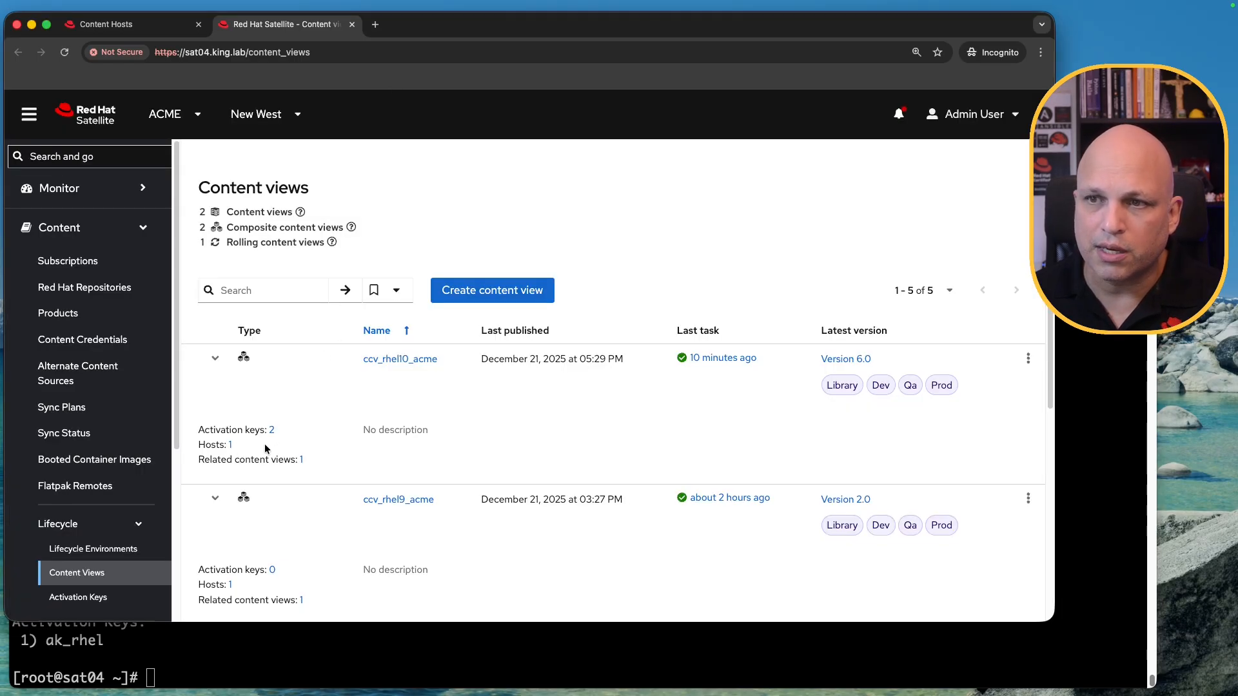
scroll(265, 450, "down", 6)
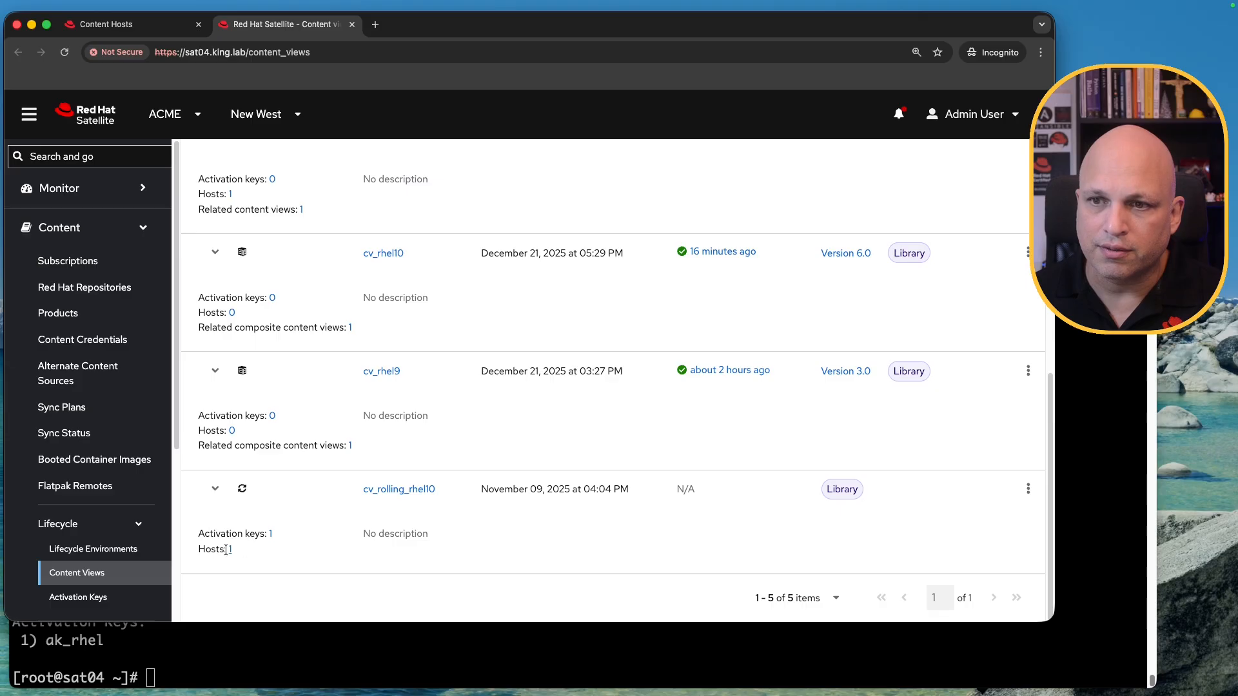
key("super+Tab")
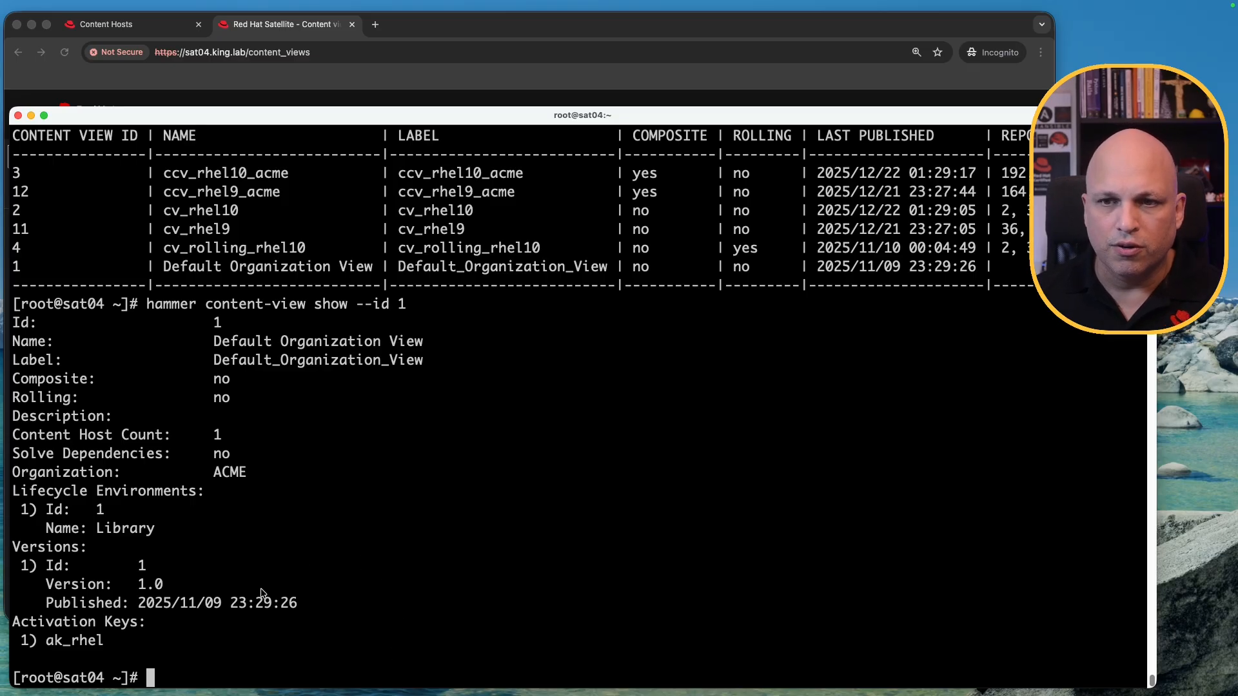
Step: Run "hammer content-view show --id 1" with --fields "Id,Name,Content host count" to limit the output
key("super+Tab")
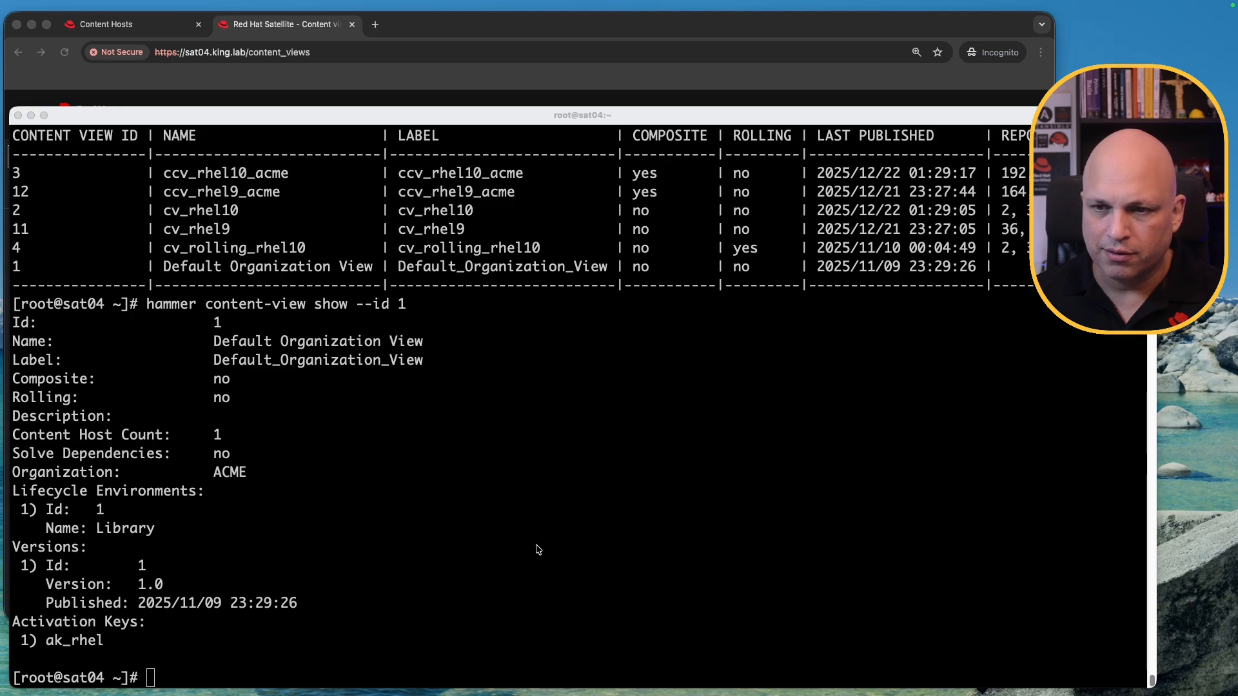
left_click(540, 589)
type("hammer content-view show --id 1 --fields \"Id,Name,Content host count\"")
key("Return")
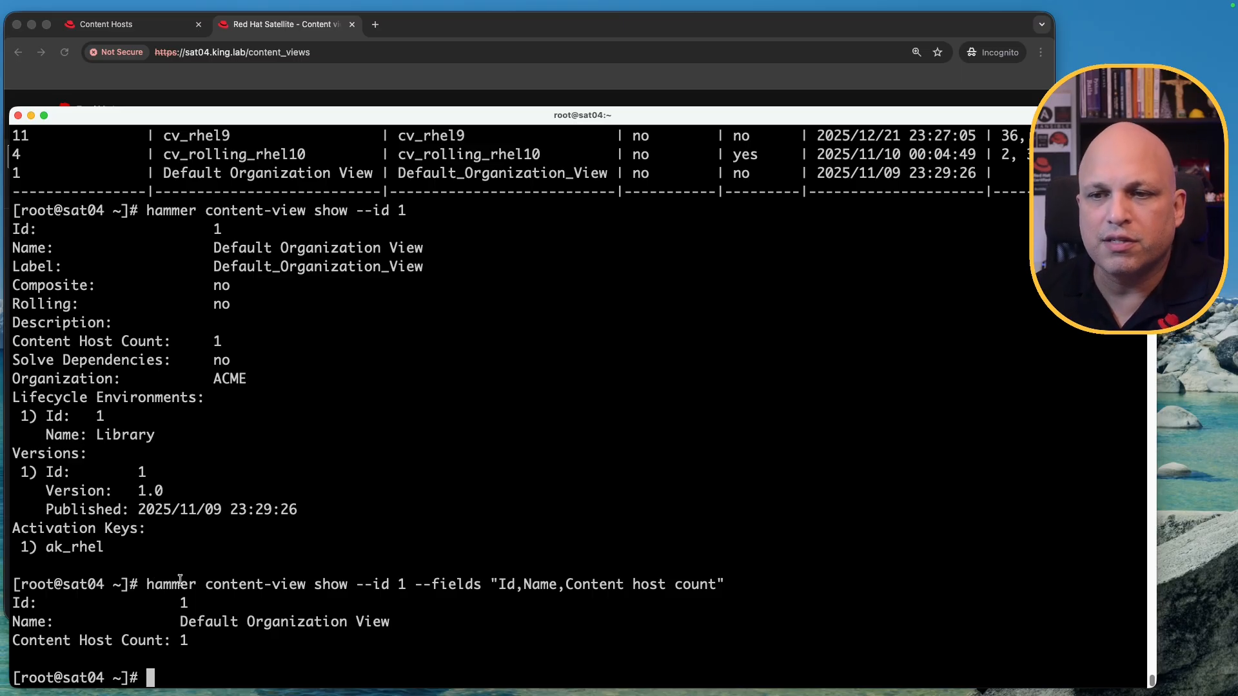
Step: Compare the field-limited show command with the plain one, examining the --fields option, its listed fields and the content host count output
left_click_drag(148, 585, 416, 584)
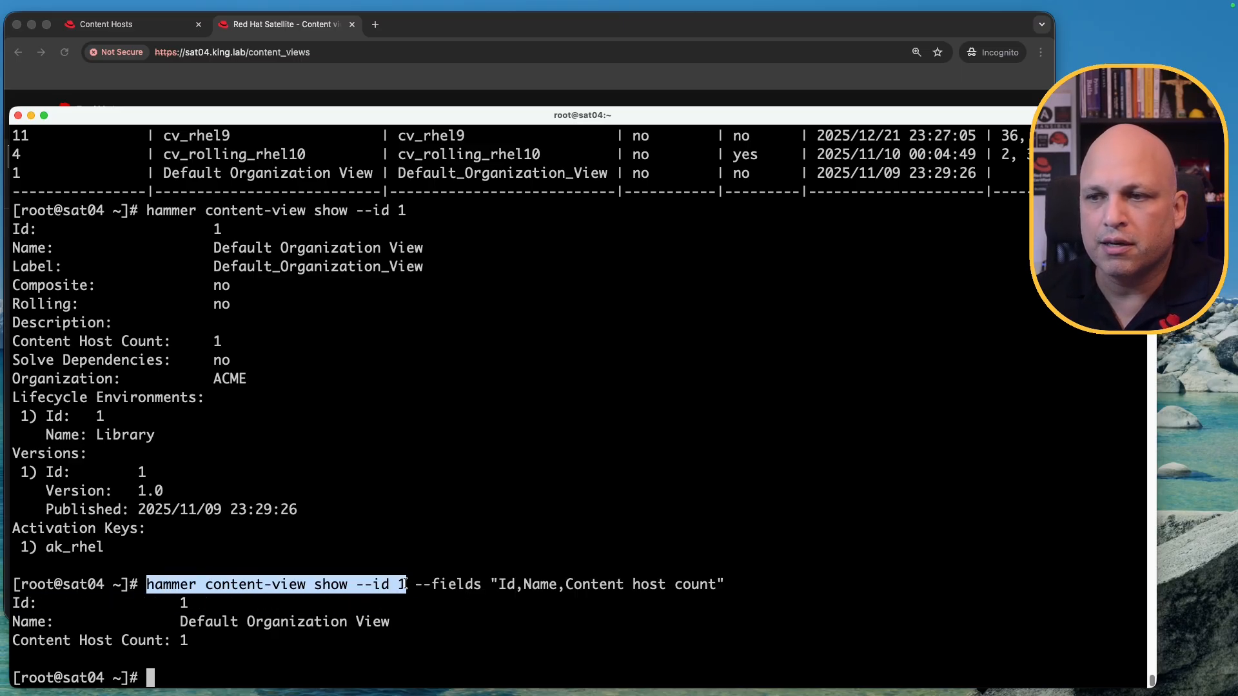
left_click_drag(147, 210, 406, 213)
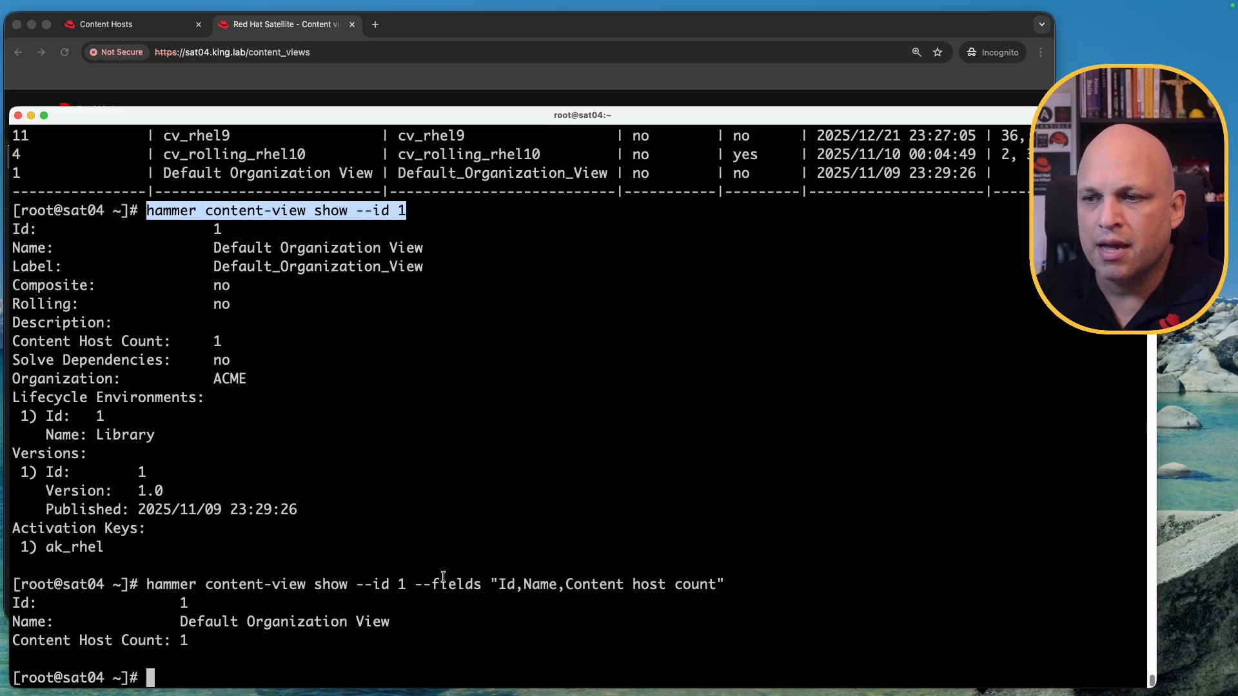
left_click_drag(418, 584, 482, 584)
left_click(505, 584)
double_click(505, 584)
double_click(540, 584)
left_click_drag(566, 584, 717, 587)
left_click_drag(188, 641, 8, 642)
left_click_drag(165, 342, 11, 344)
left_click(404, 361)
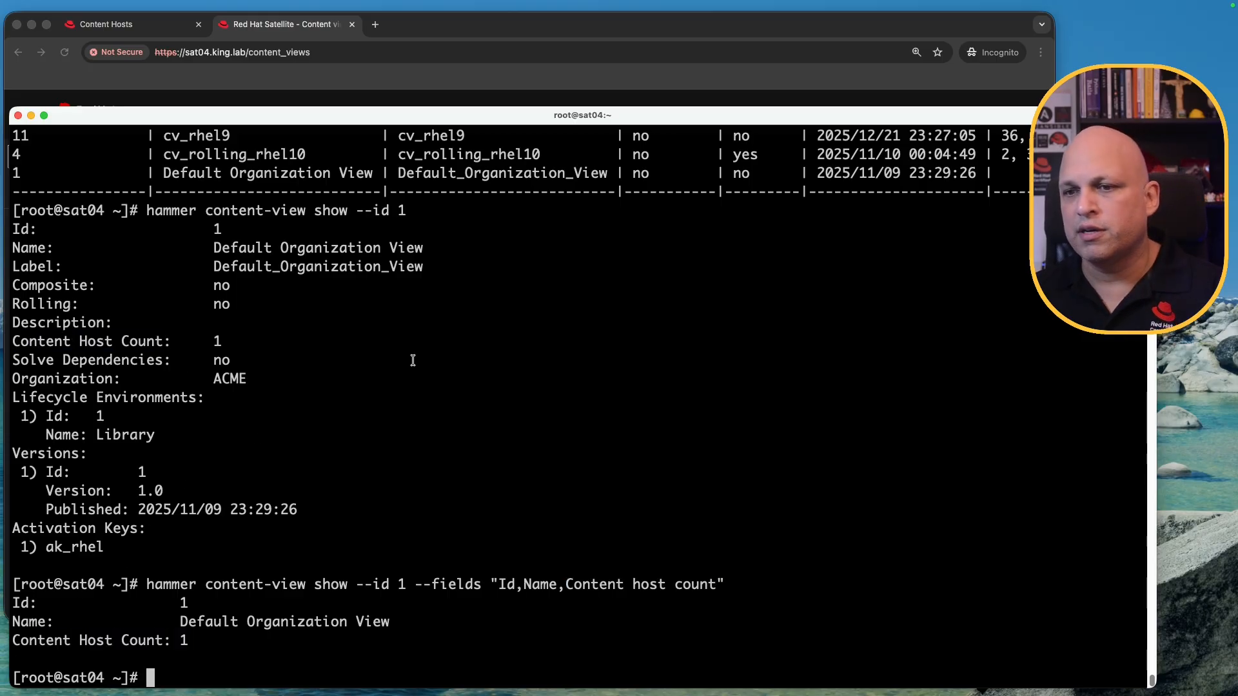
Step: Display the show command's help with --help and find "Content host count" in the predefined field sets
key("Up")
type("--help")
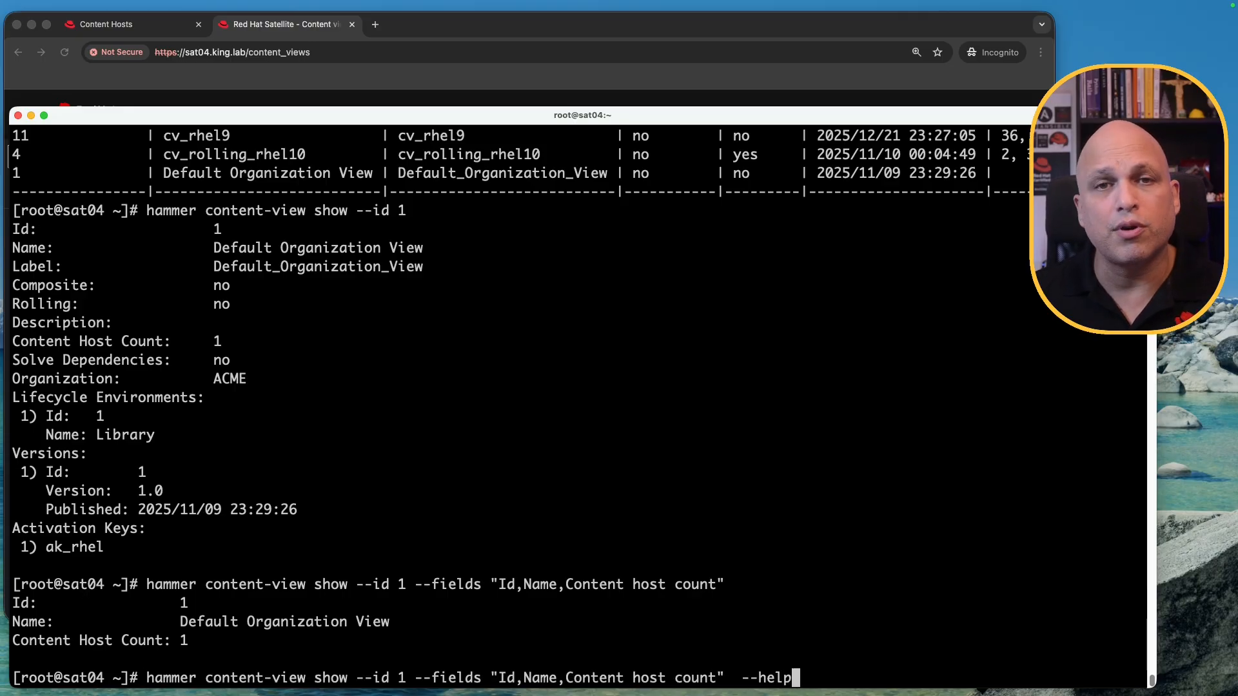
key("Return")
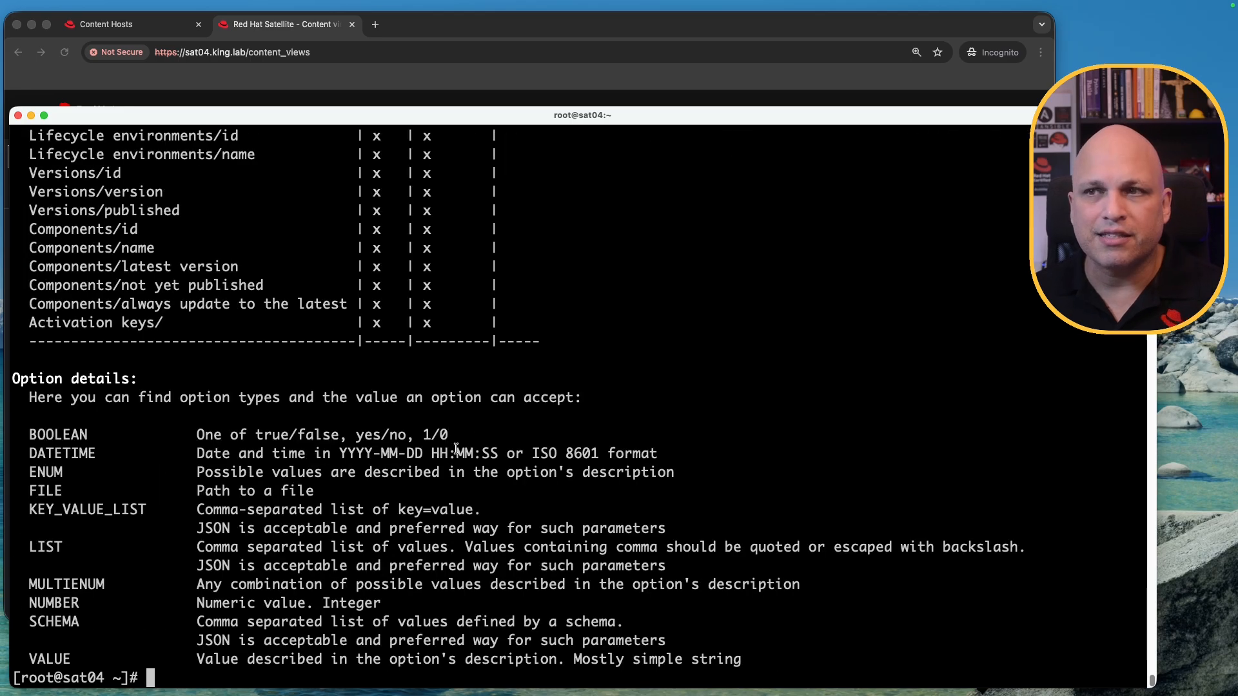
scroll(456, 448, "up", 10)
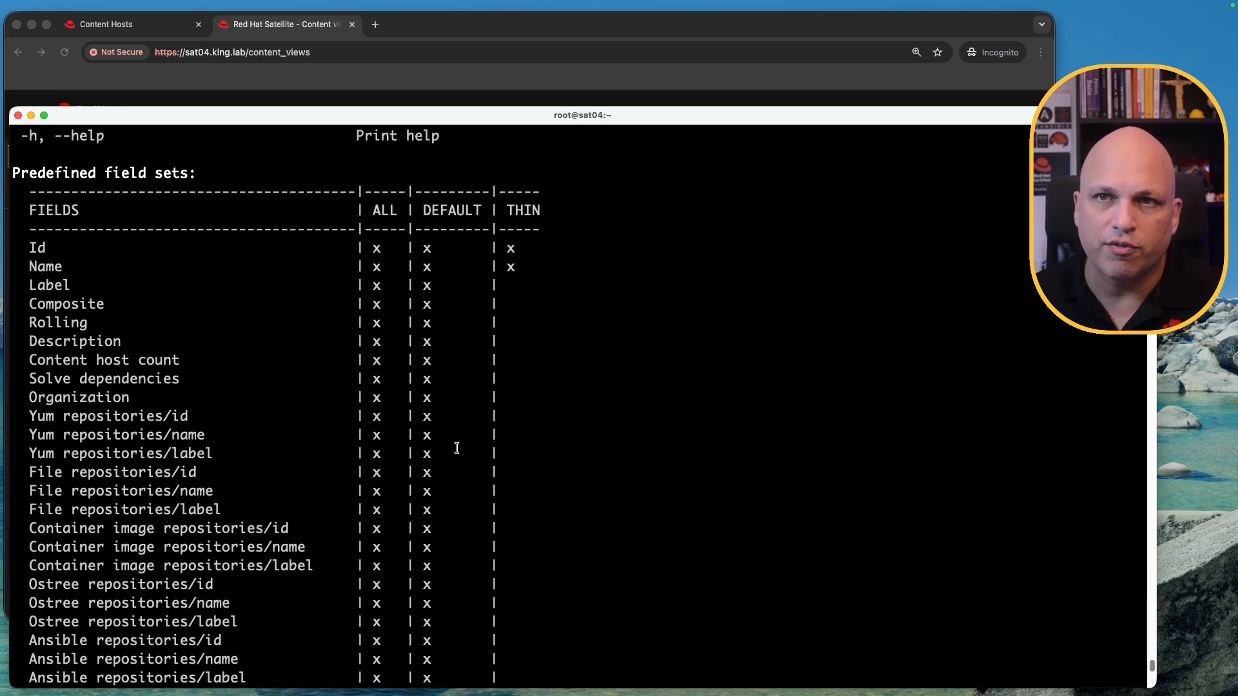
double_click(64, 214)
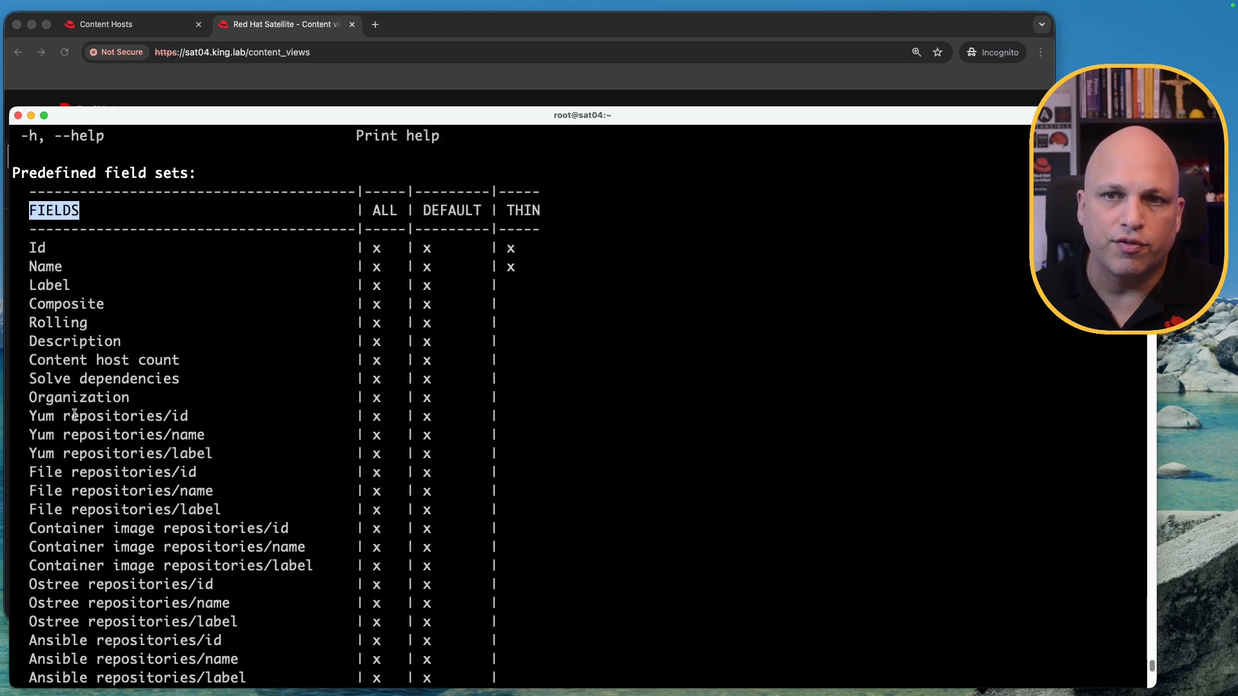
scroll(75, 378, "down", 3)
scroll(75, 378, "up", 4)
scroll(80, 331, "down", 2)
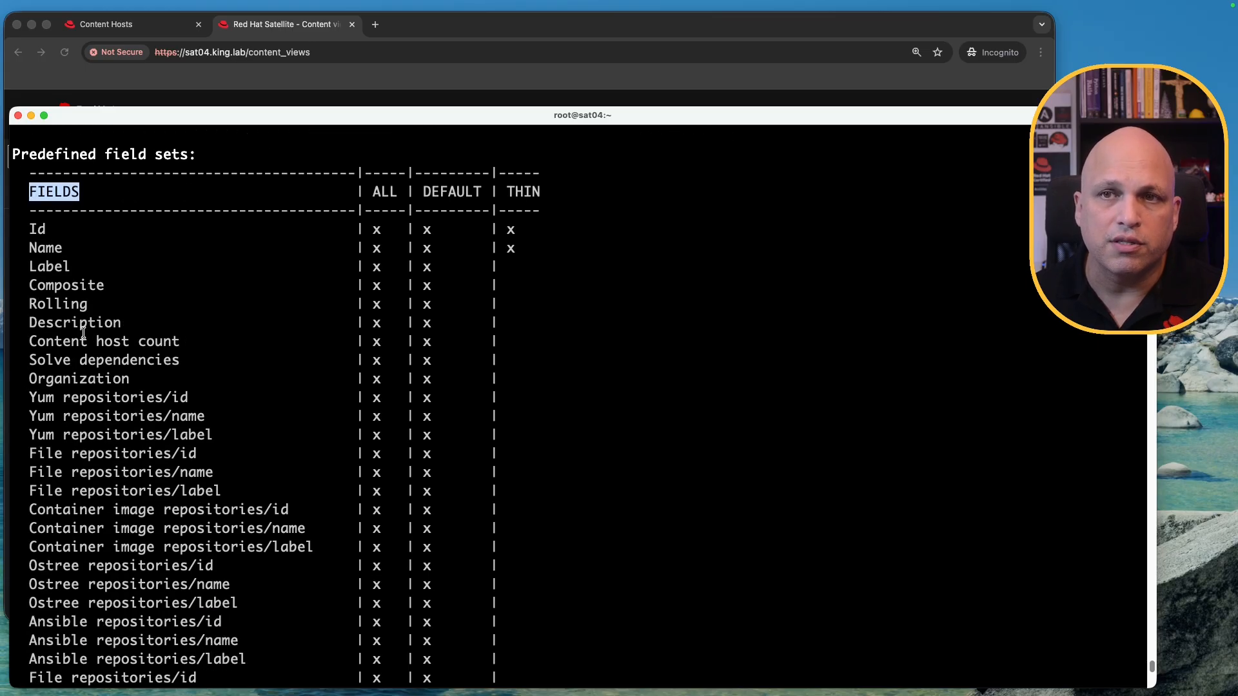
left_click_drag(29, 341, 178, 342)
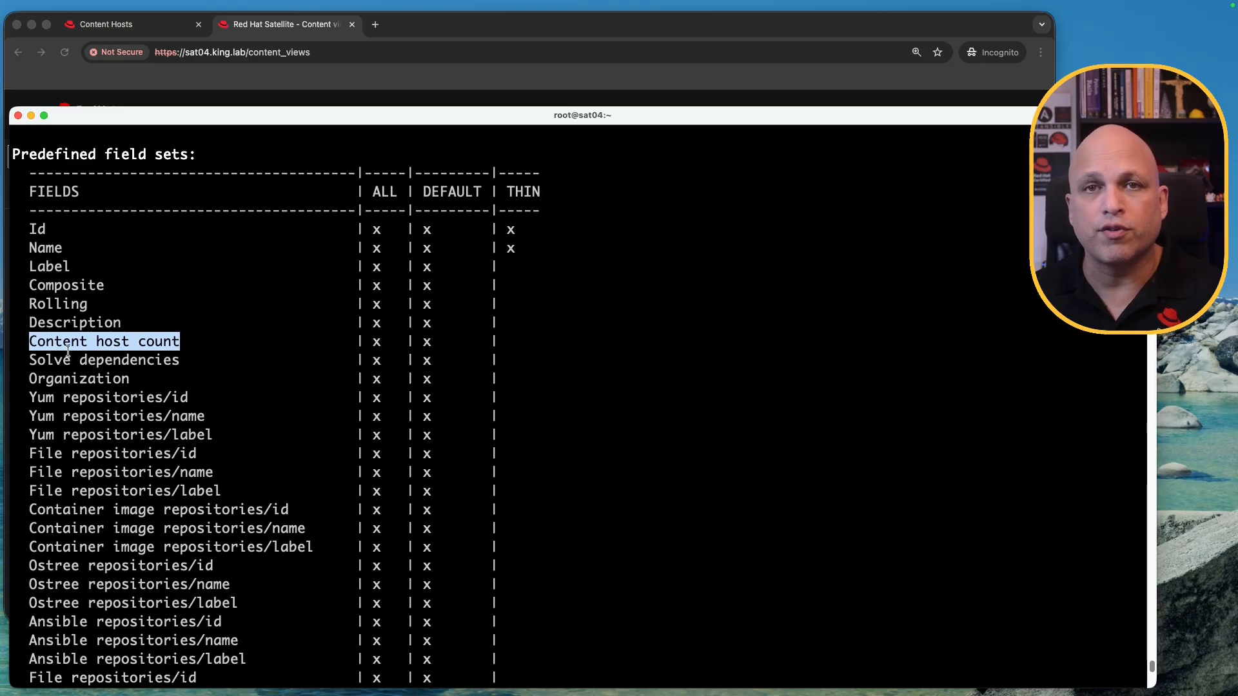
left_click(155, 347)
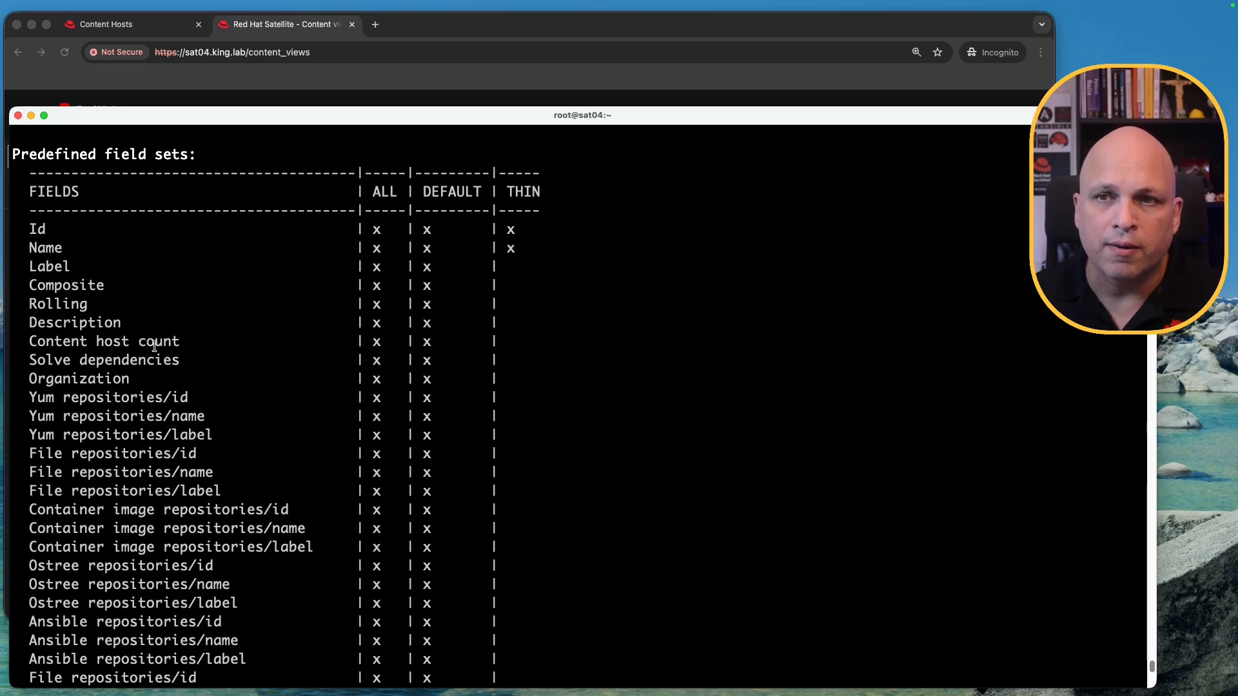
left_click_drag(137, 342, 88, 342)
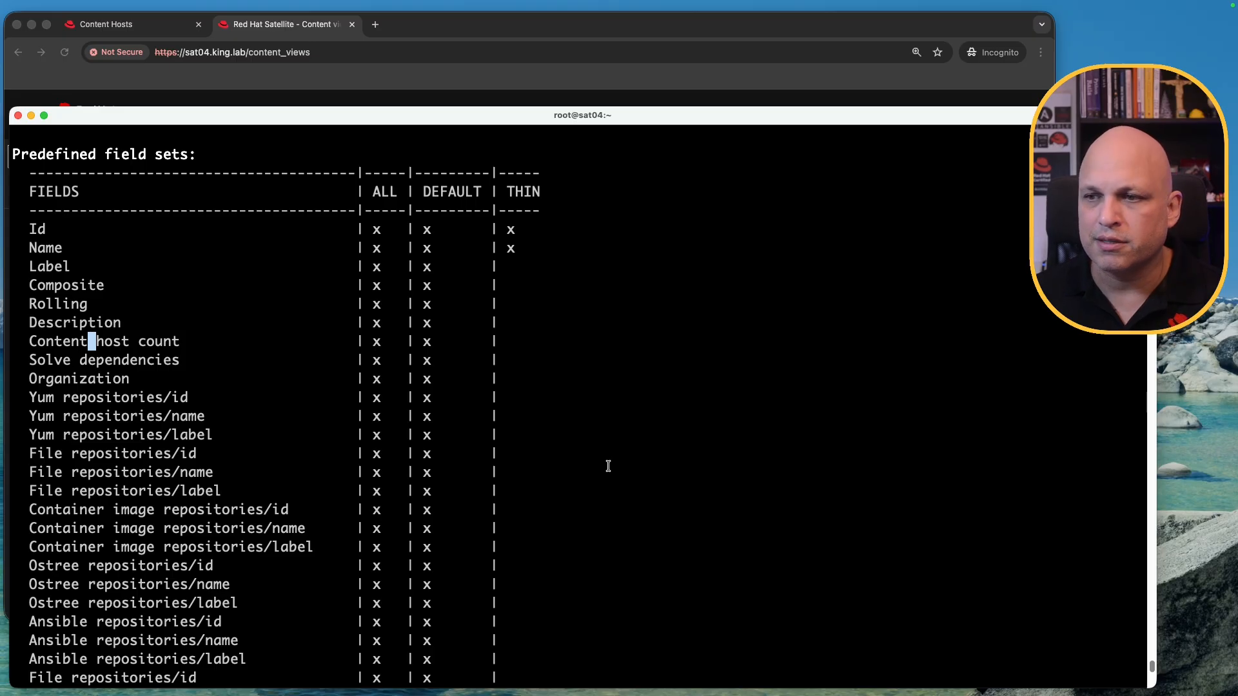
Step: Clear the terminal, rerun the field-limited show command for content view 1 without --help, and examine its output fields
scroll(591, 450, "down", 15)
key("ctrl+l")
key("Up")
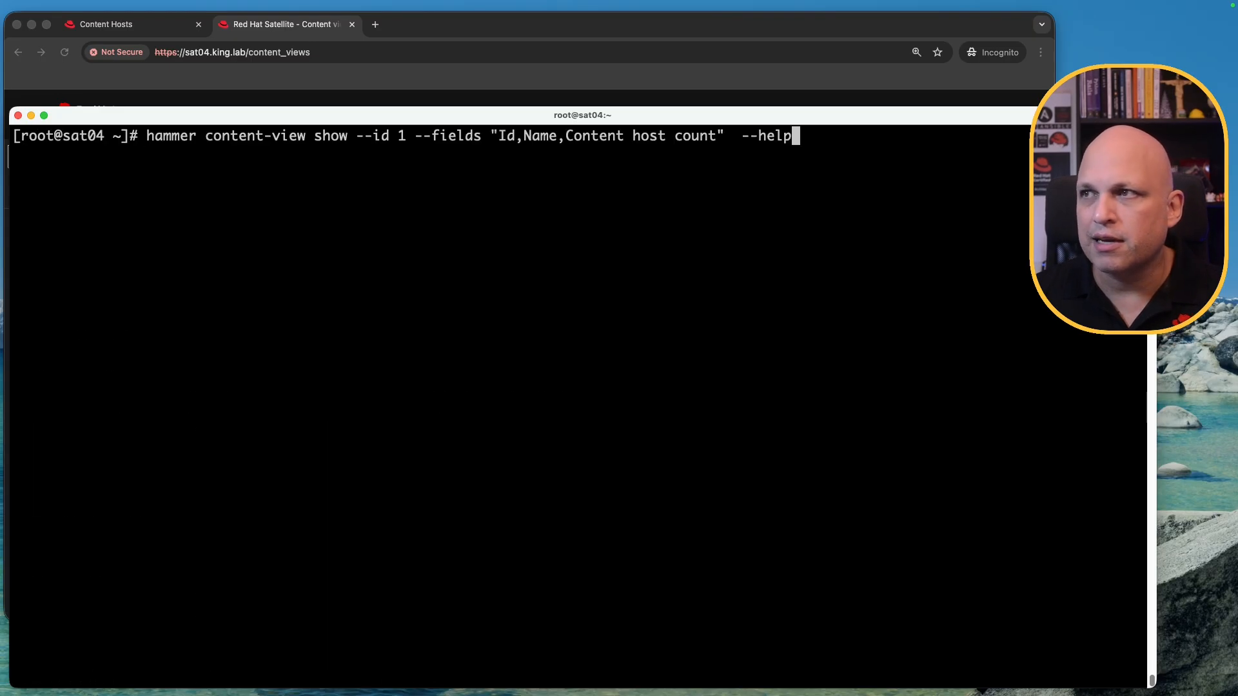
key("BackSpace")
key("BackSpace")
key("BackSpace")
key("BackSpace")
key("BackSpace")
key("BackSpace")
key("BackSpace")
key("Return")
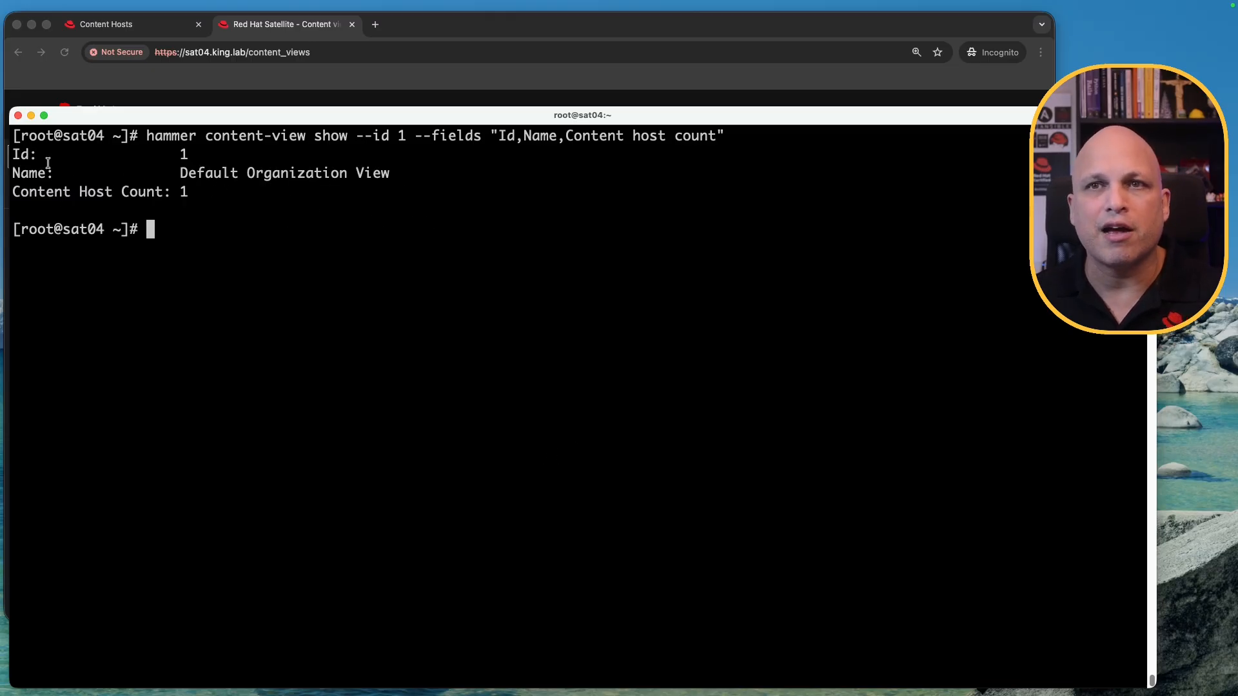
left_click_drag(29, 168, 170, 191)
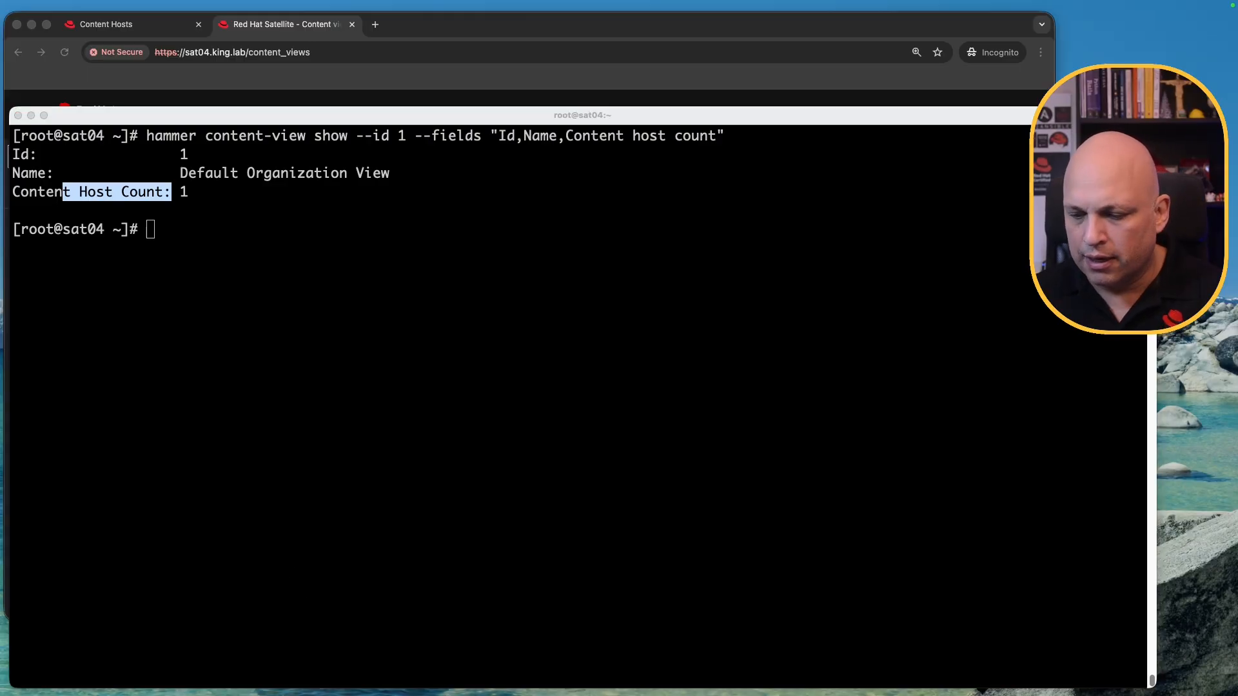
Step: Output the ID, name and content host count of content view 1 as CSV by adding --csv to the hammer command
left_click(493, 362)
type("hammer --csv content-view show --id 1 --fields \"Id,Name,Content host count\"")
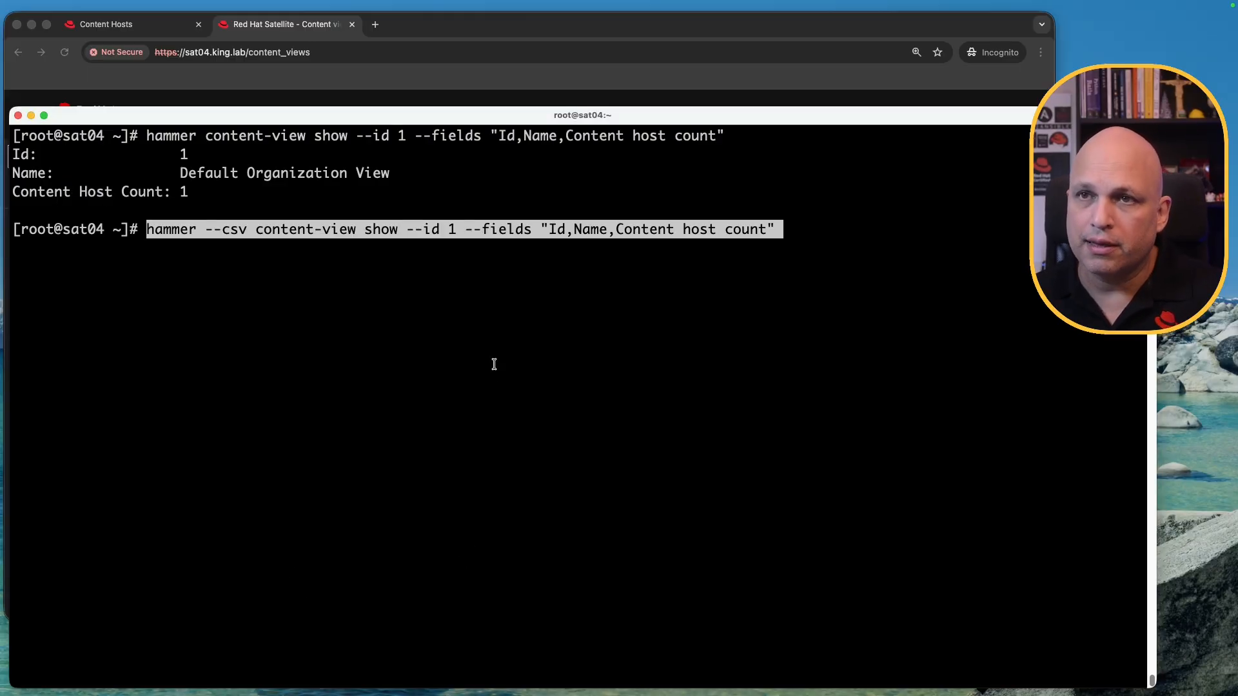
key("Return")
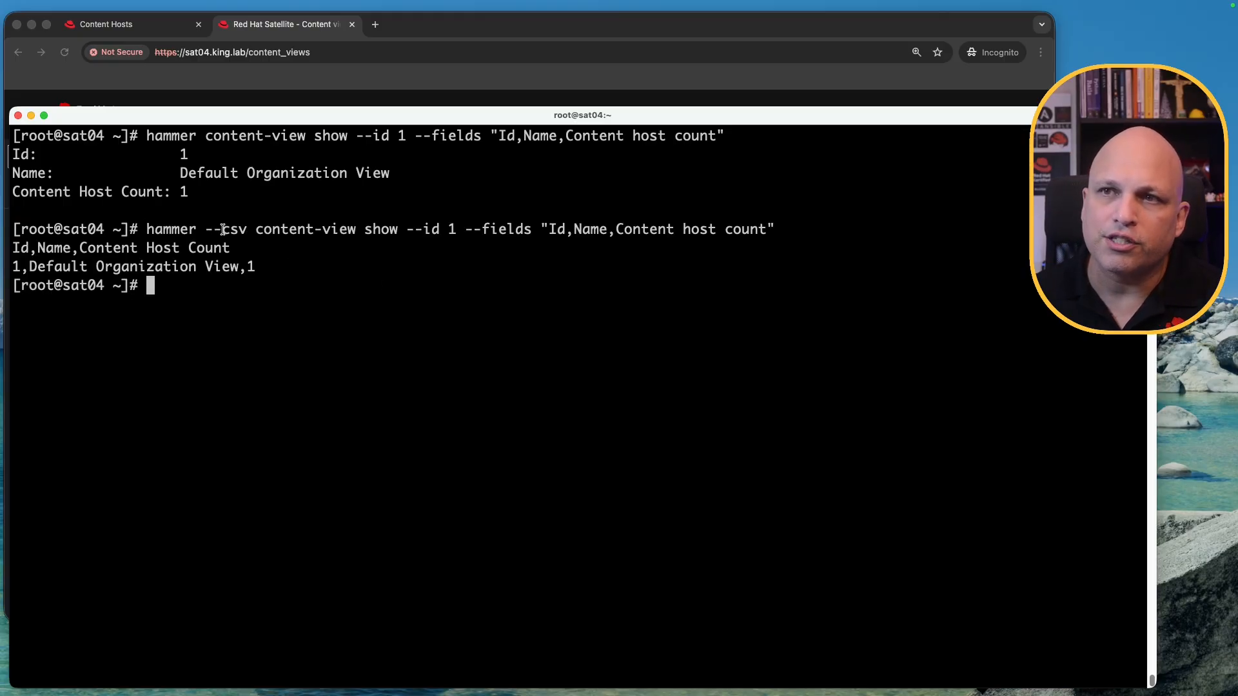
double_click(222, 229)
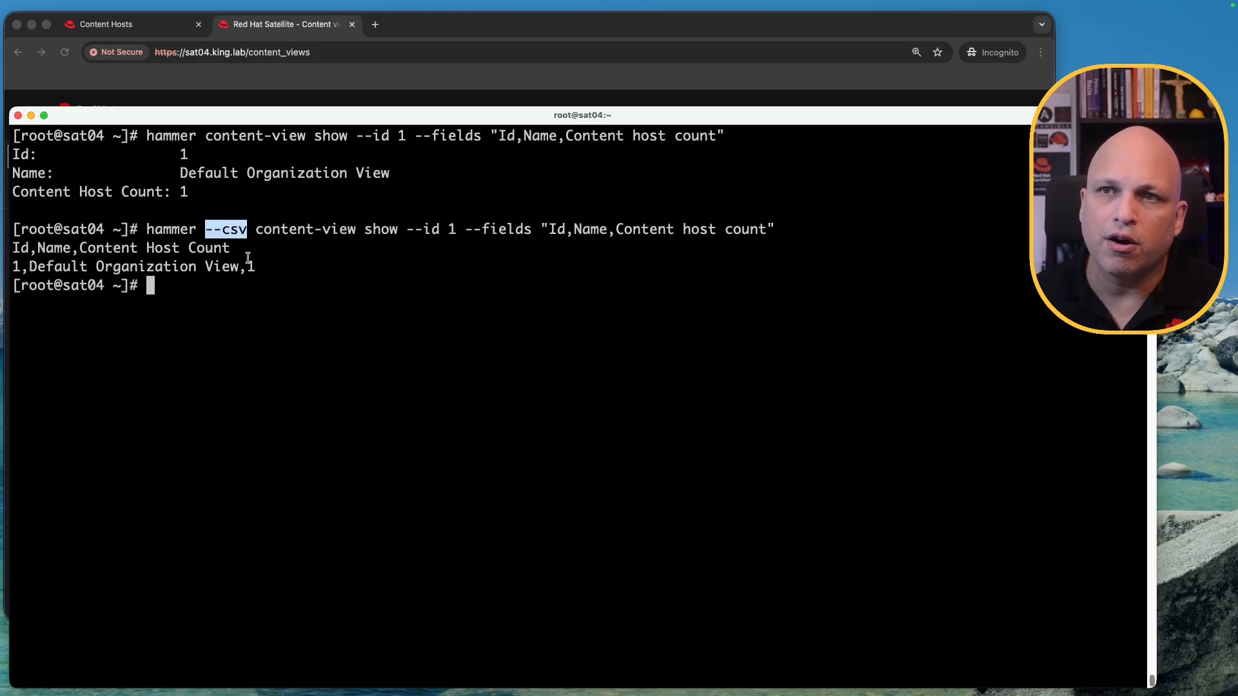
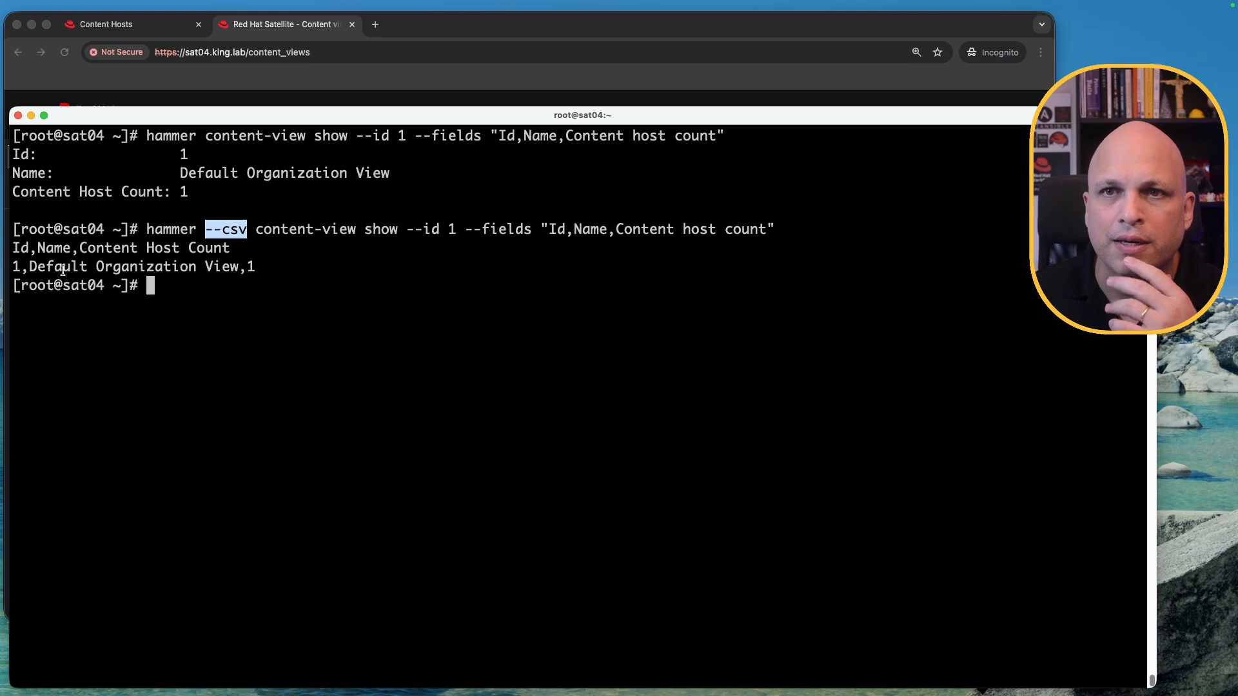
Step: Examine the CSV output for content view 1, matching the Id, Name and Content Host Count headers to their values
double_click(19, 249)
double_click(66, 249)
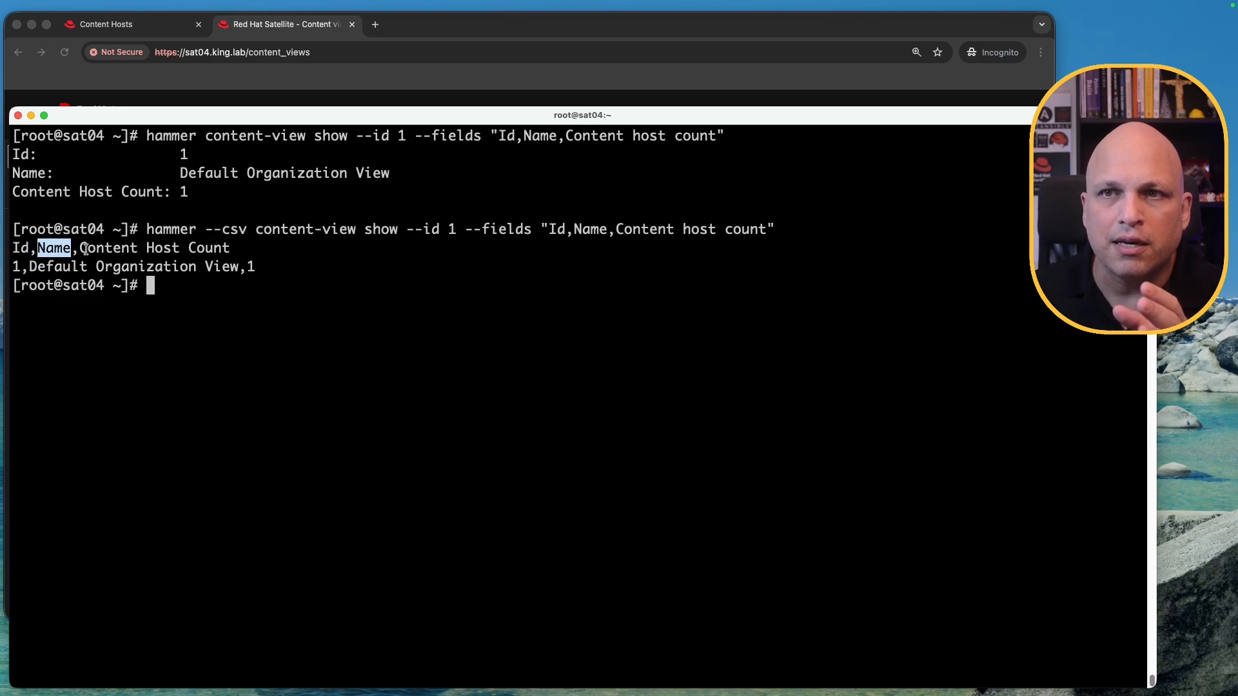
left_click_drag(80, 248, 232, 250)
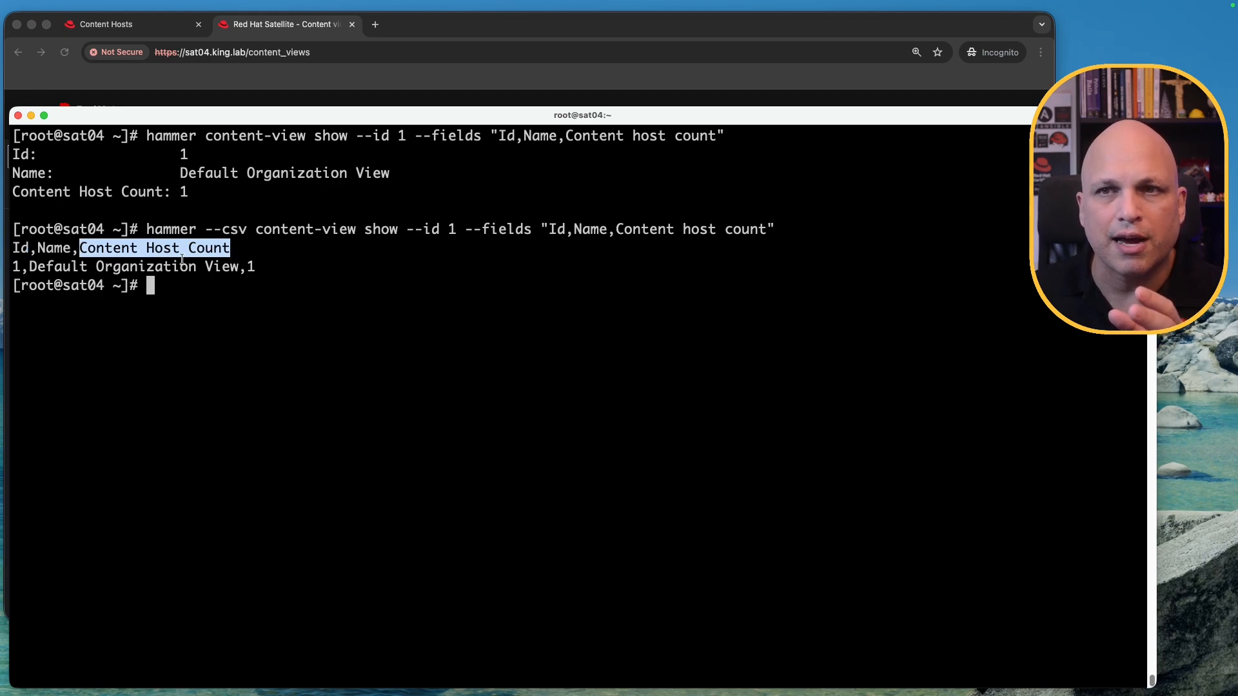
double_click(16, 267)
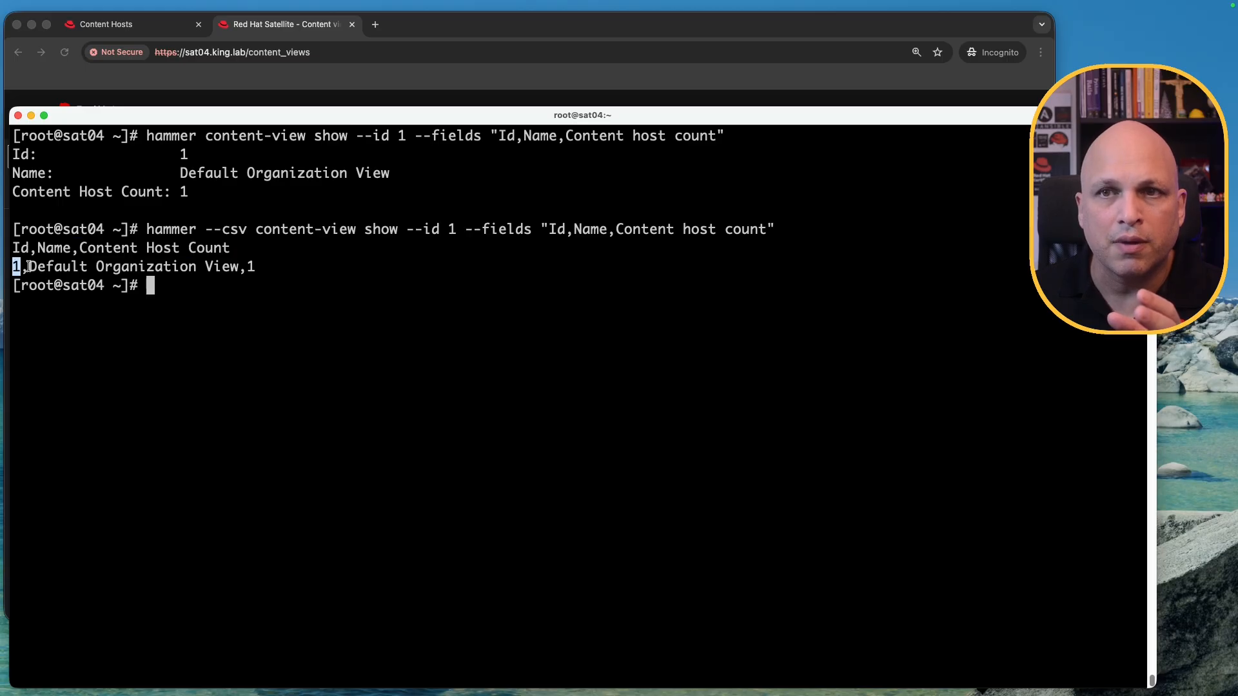
left_click_drag(29, 266, 240, 266)
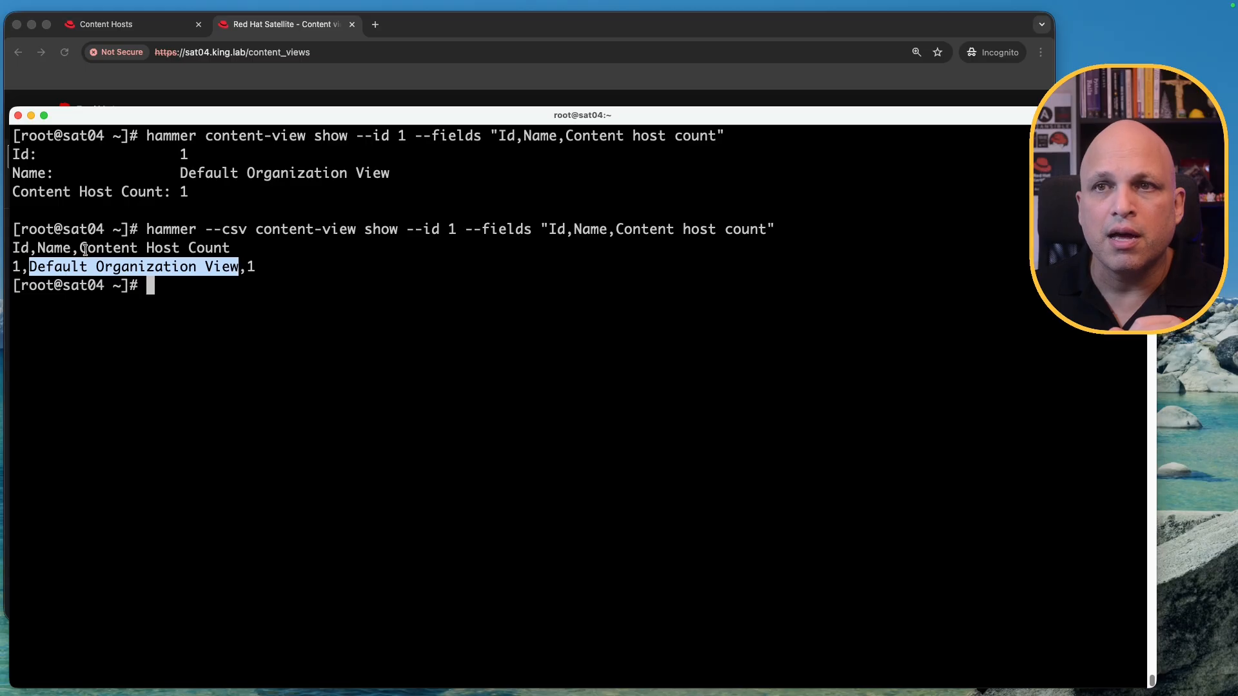
left_click_drag(79, 249, 232, 250)
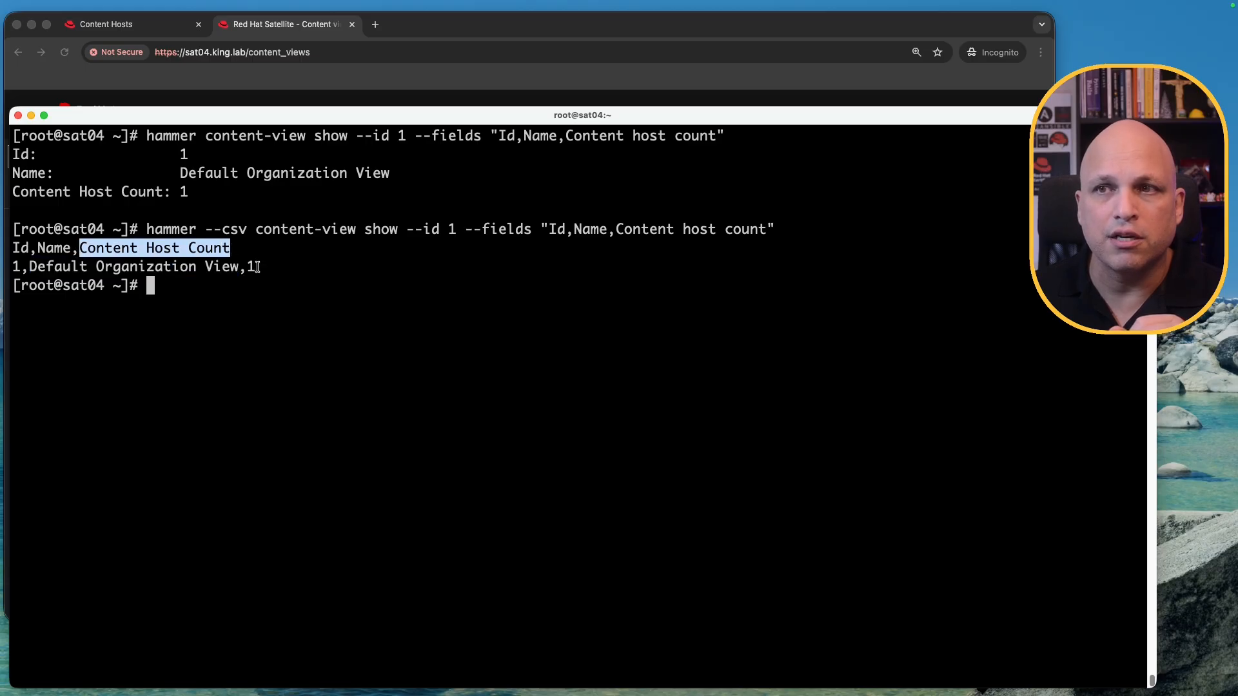
double_click(251, 266)
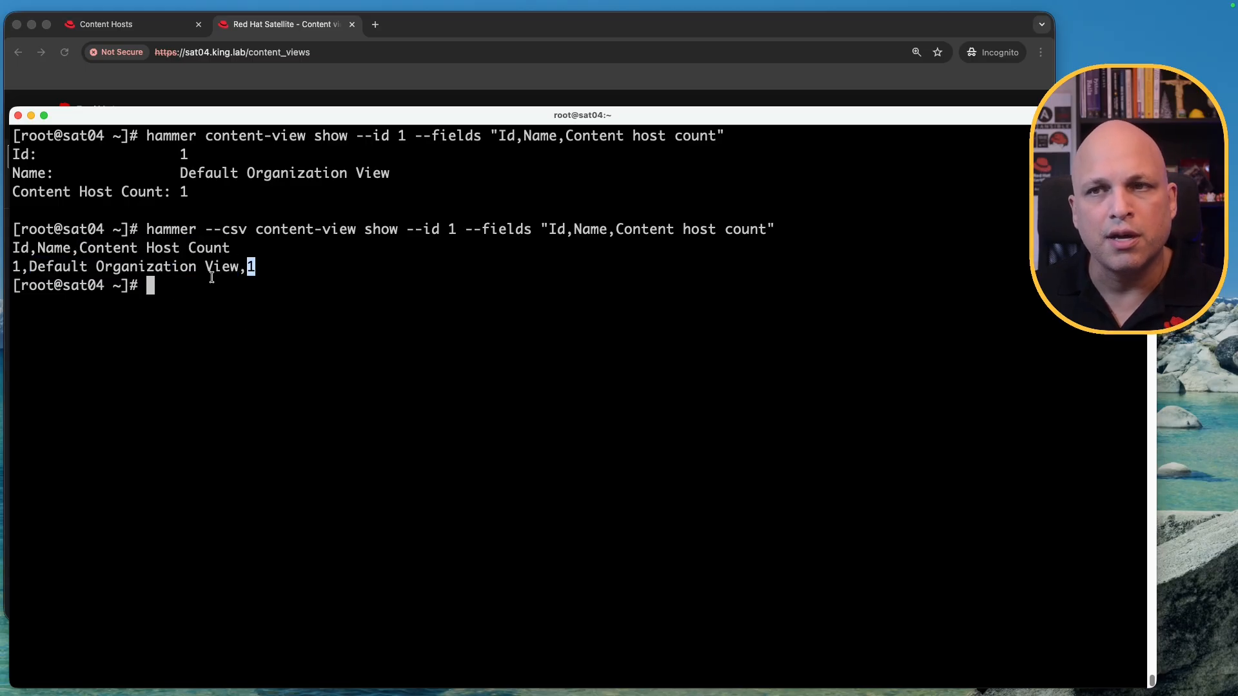
left_click(237, 265)
left_click_drag(237, 265, 33, 265)
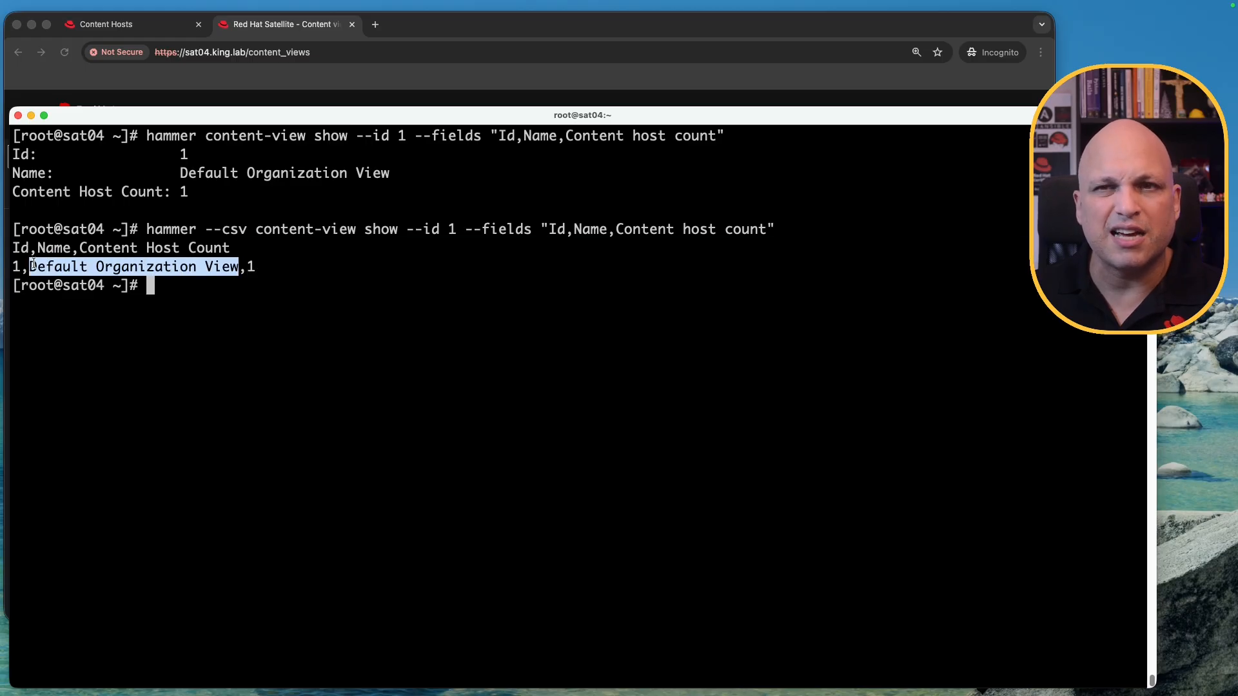
double_click(250, 266)
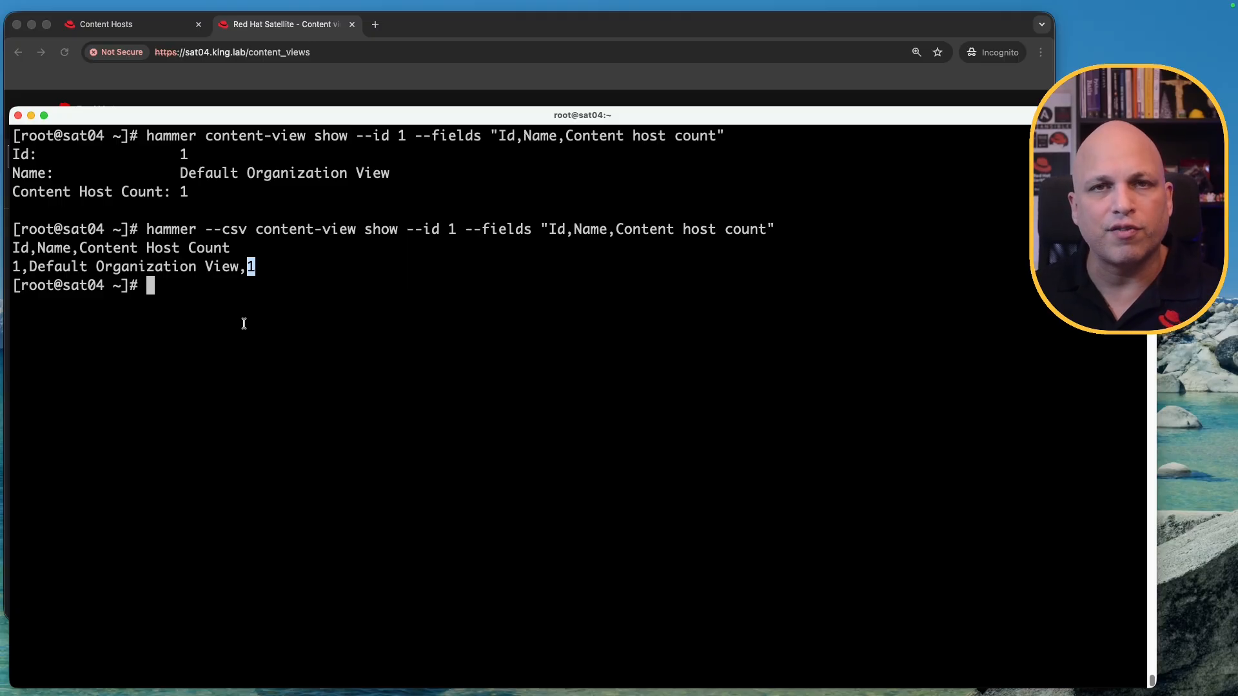
left_click(230, 303)
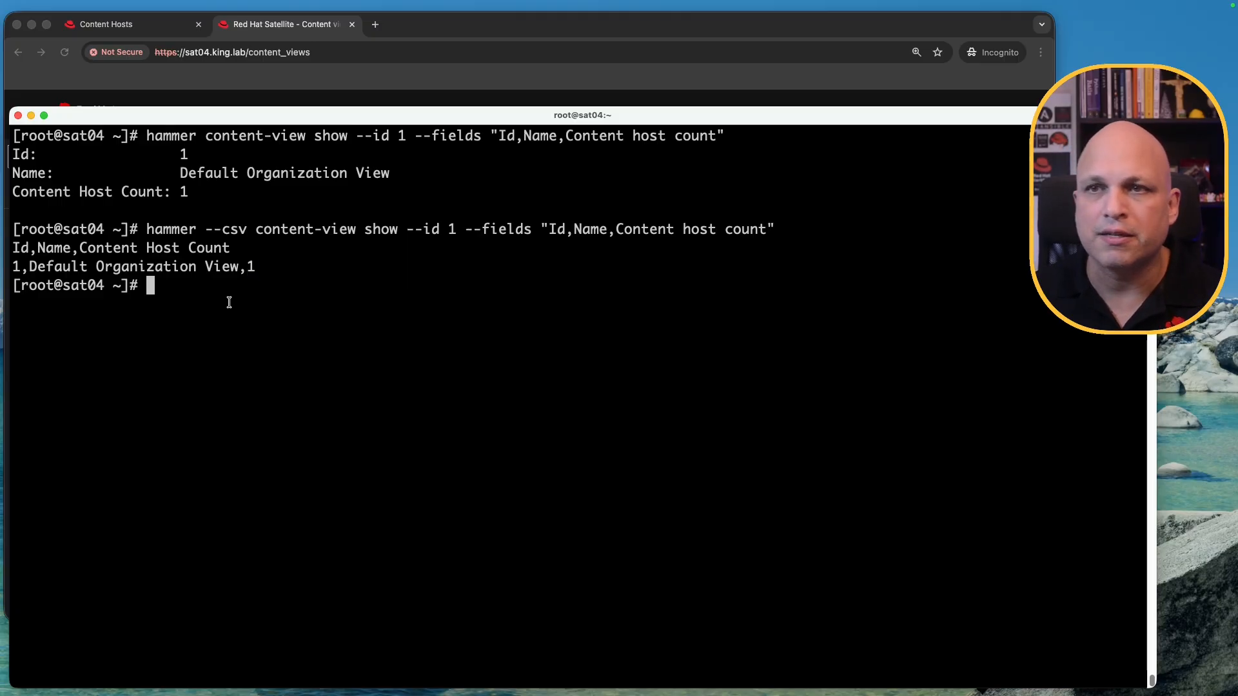
Step: Review the content view IDs in the earlier hammer content-view list output
scroll(185, 258, "up", 15)
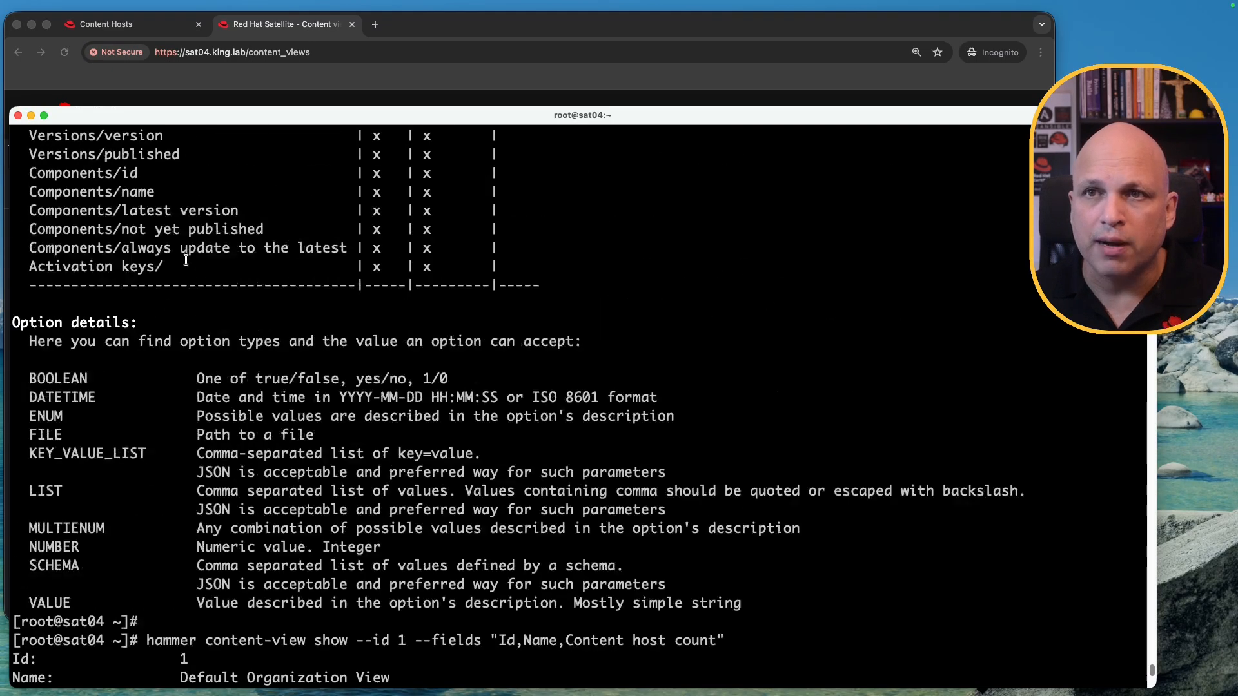
scroll(186, 259, "up", 20)
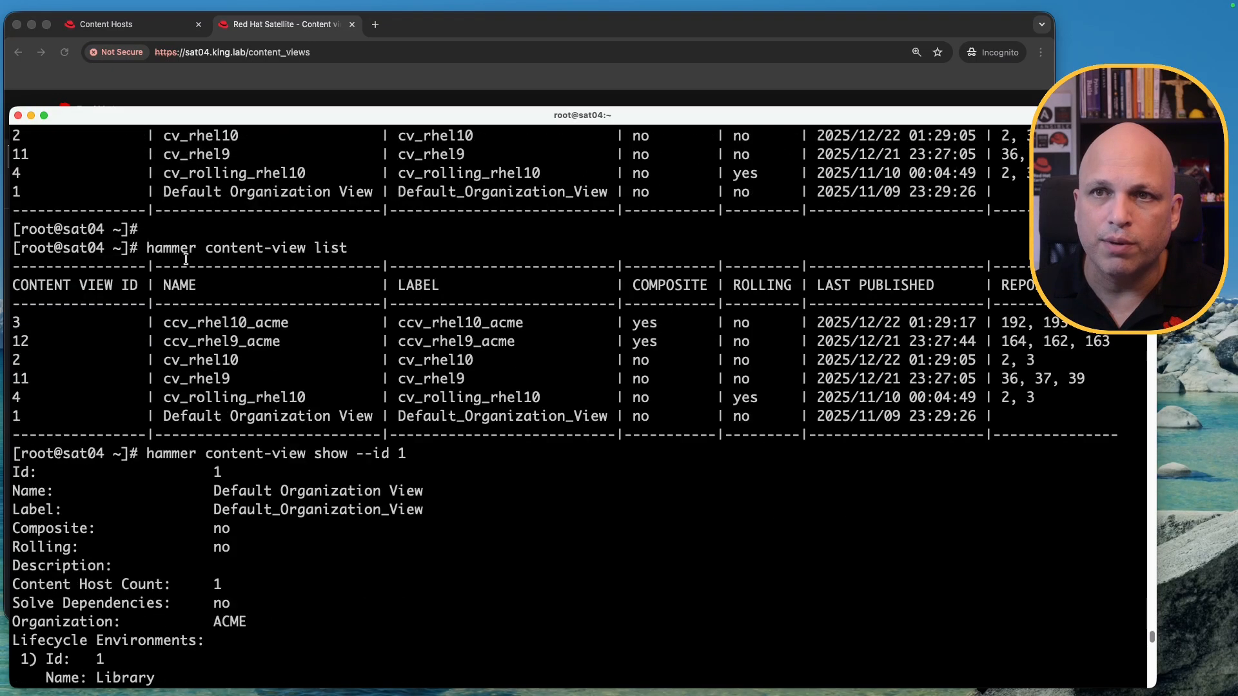
left_click_drag(20, 415, 13, 322)
left_click(15, 323)
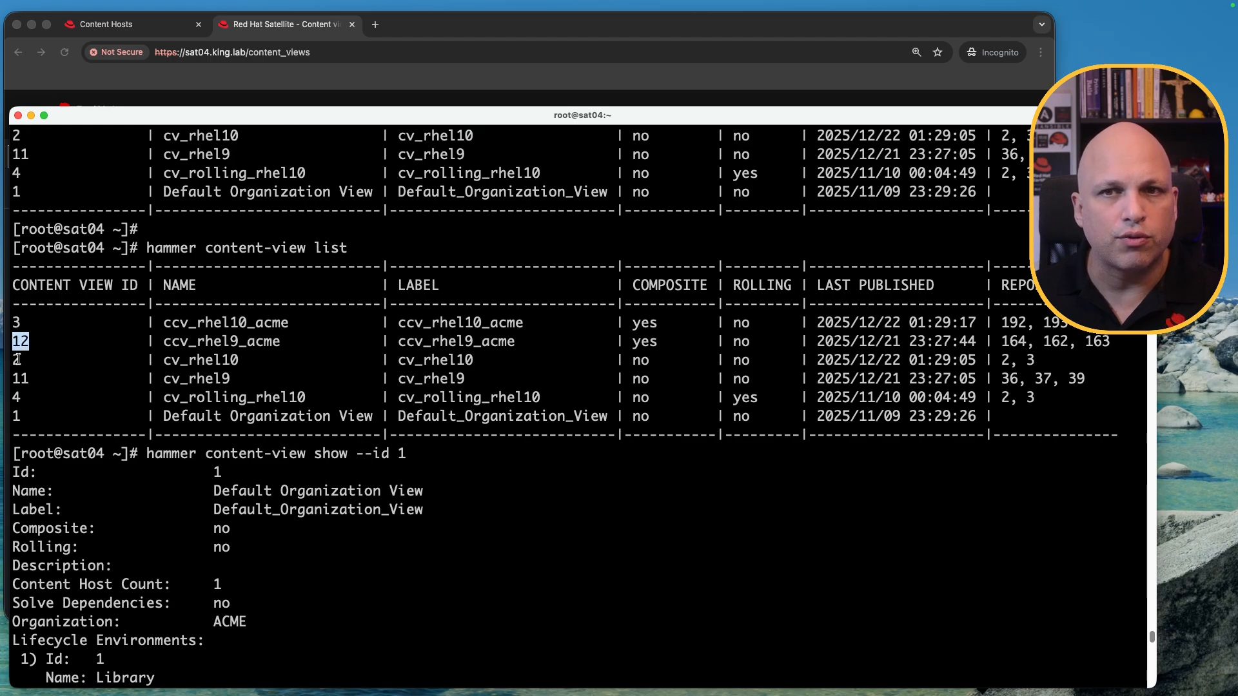
double_click(20, 379)
scroll(86, 365, "down", 20)
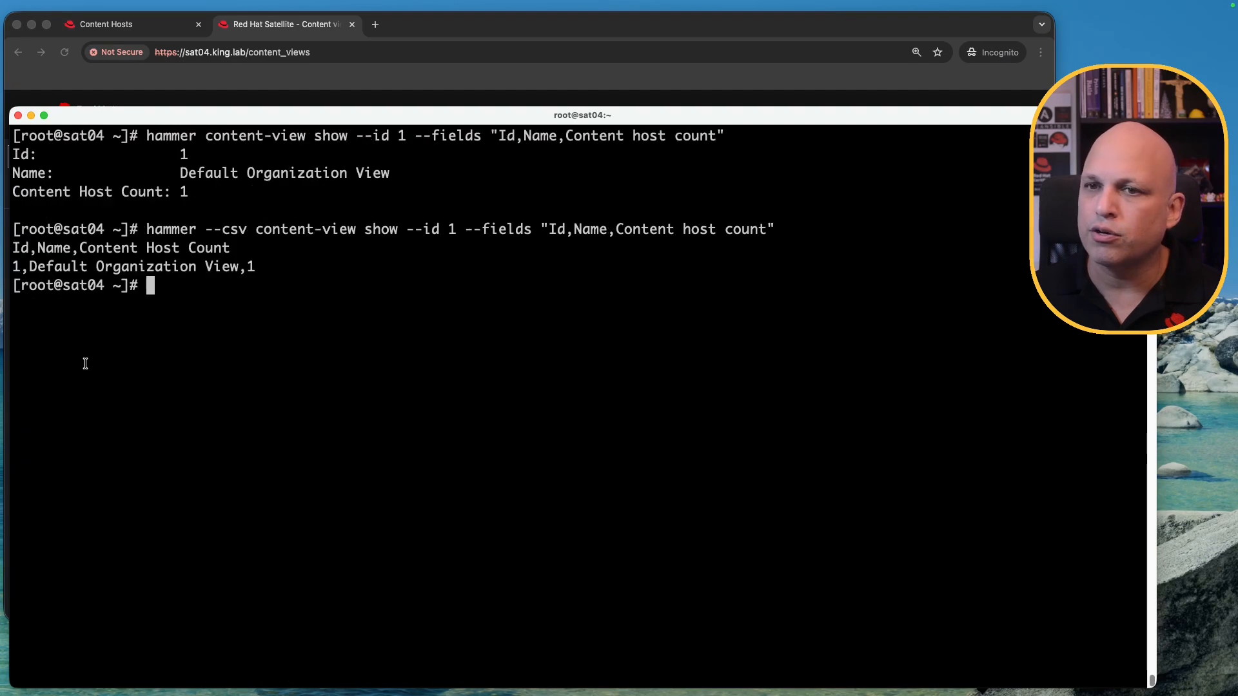
Step: Rerun the CSV show command for content view 1 with --no-headers added after --csv, and examine the option and its output
key("super+Tab")
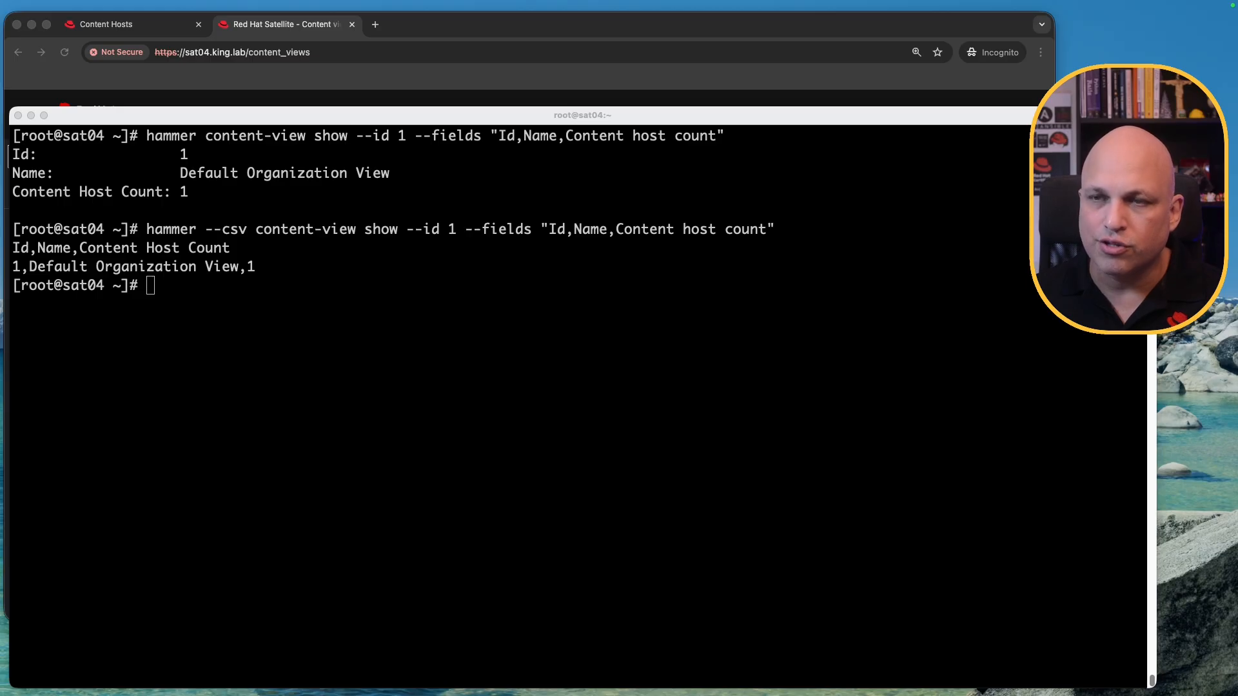
left_click(475, 424)
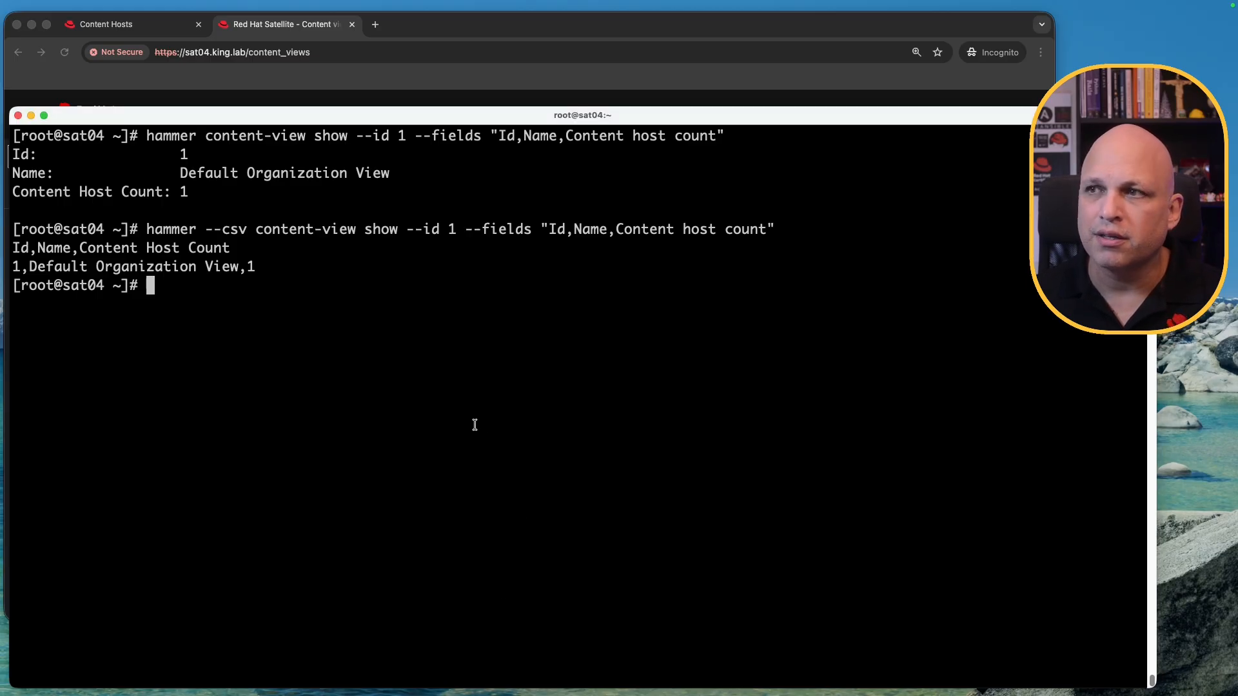
key("Up")
key("ctrl+a")
key("Right")
key("Right")
key("Right")
key("Right")
key("Right")
key("Right")
key("Right")
key("Right")
key("Right")
key("Right")
key("Right")
key("Right")
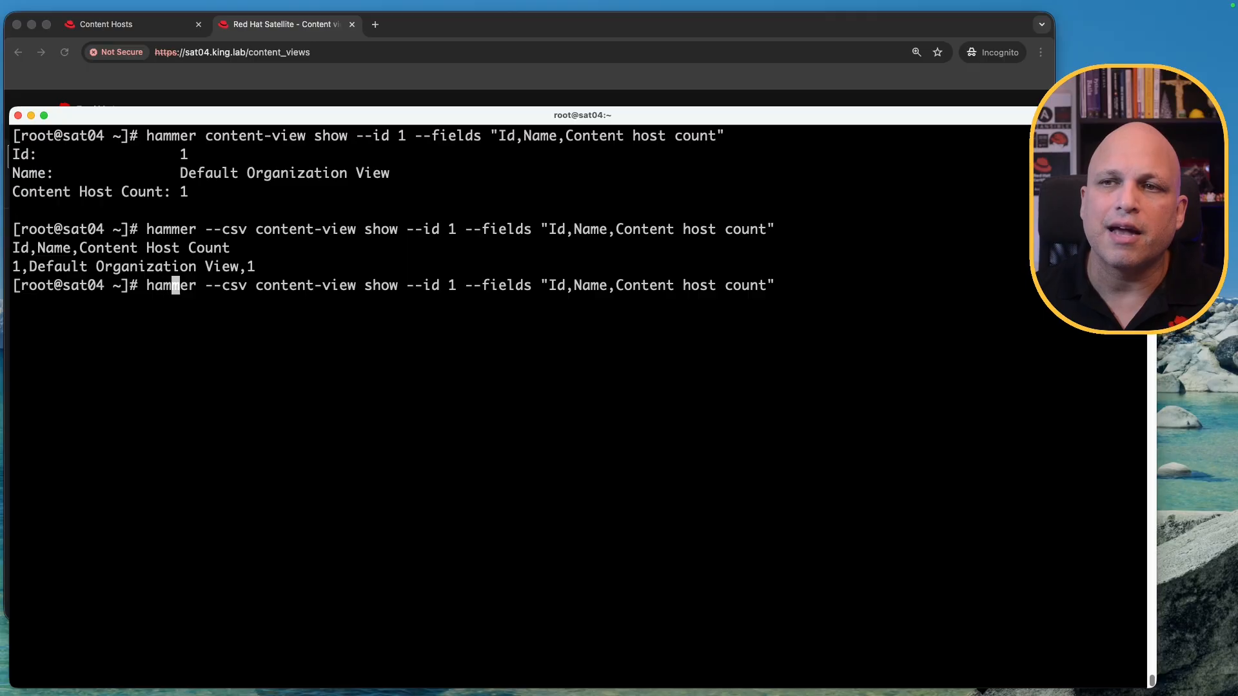
key("Right")
type("--no-headers")
key("Return")
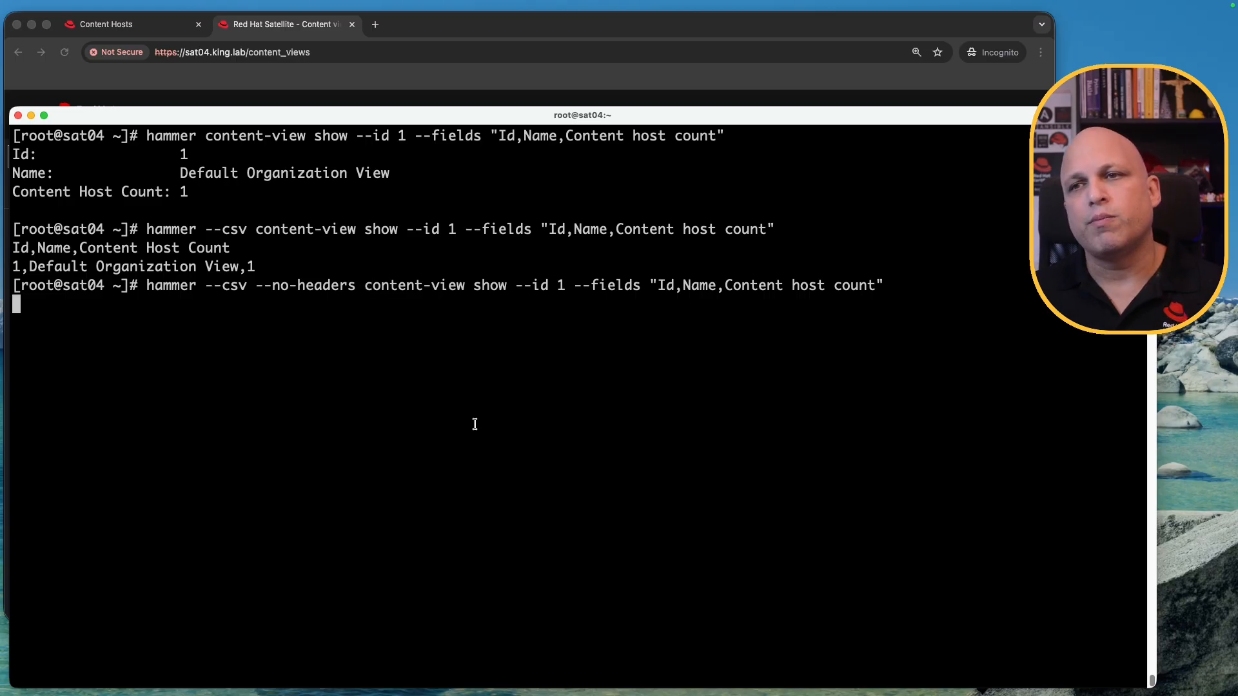
left_click_drag(254, 301, 11, 304)
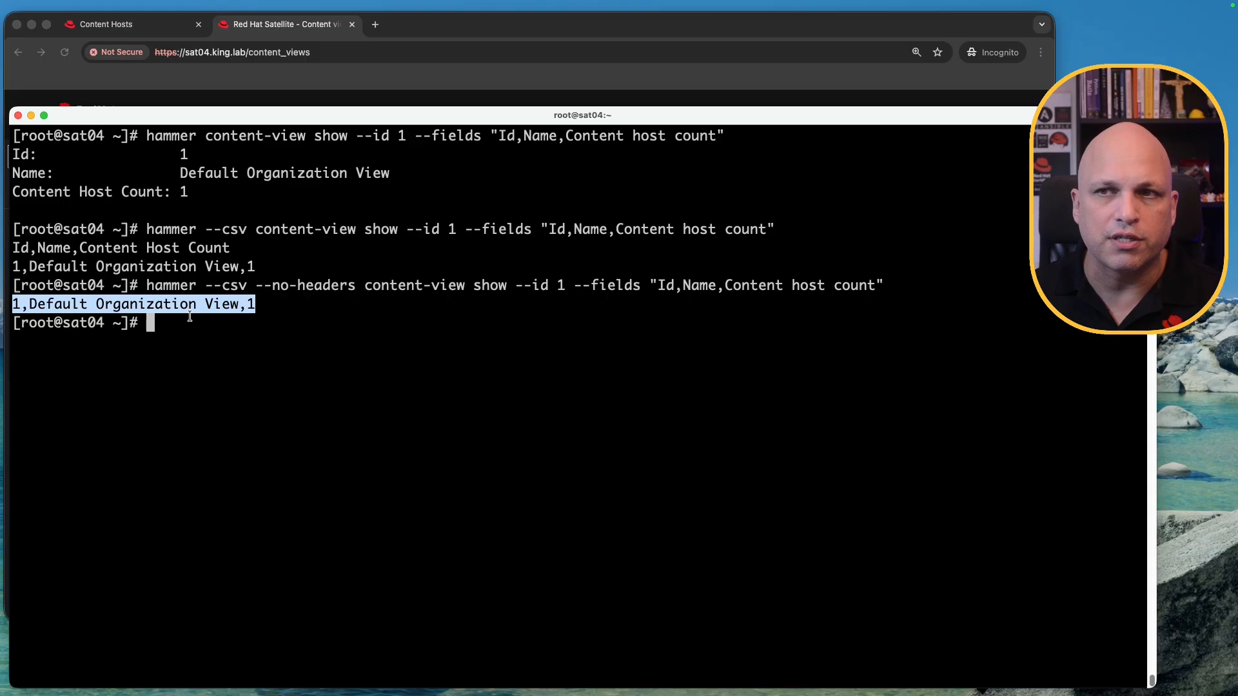
left_click(289, 292)
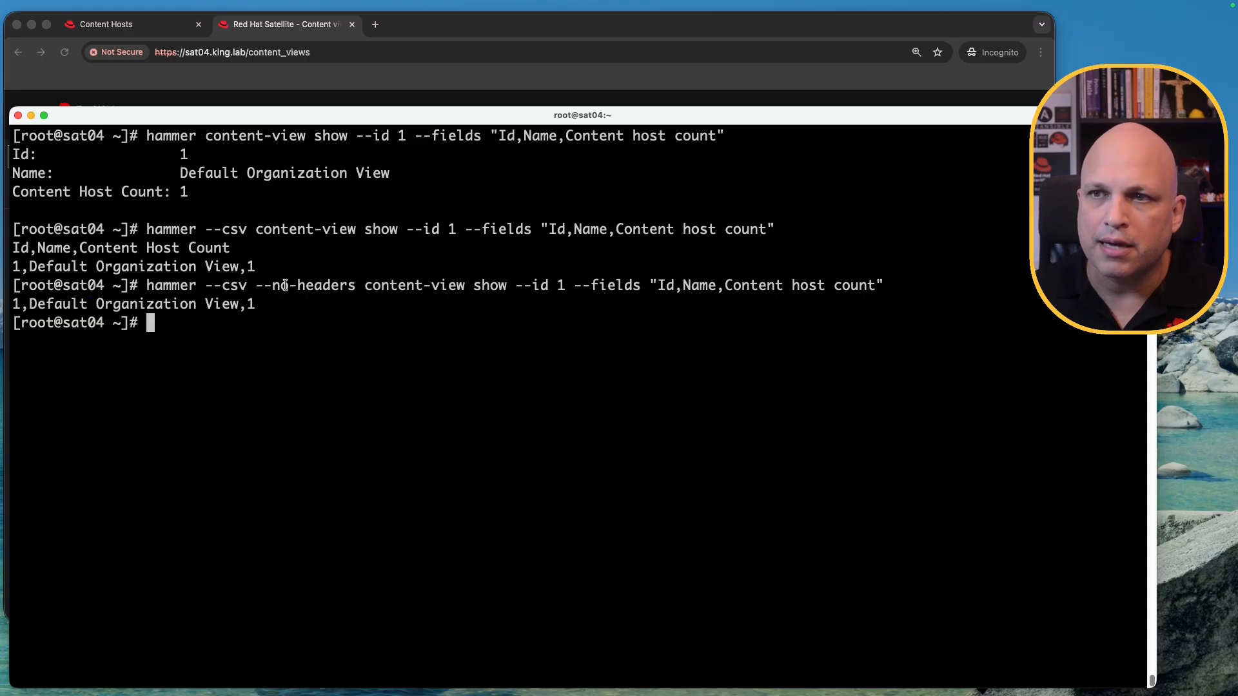
double_click(286, 285)
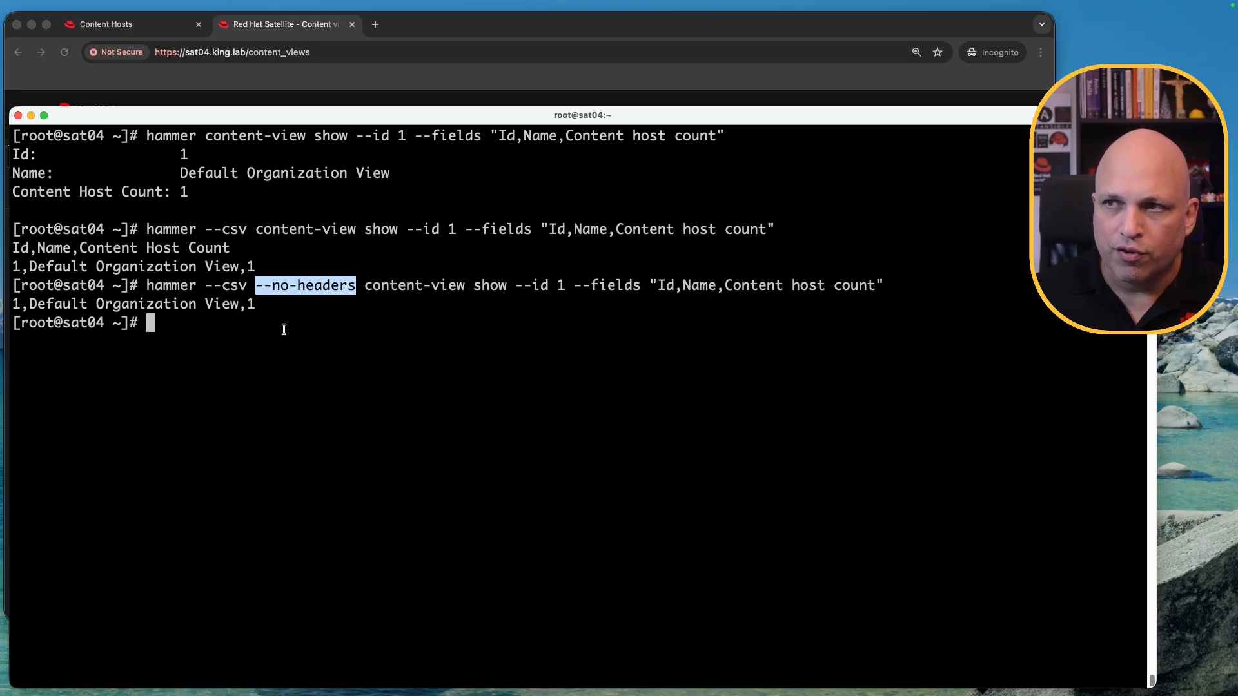
Step: Look up cv_rhel9's ID in the earlier list and rerun the headerless CSV show command with --id 11, examining its output
scroll(284, 329, "up", 20)
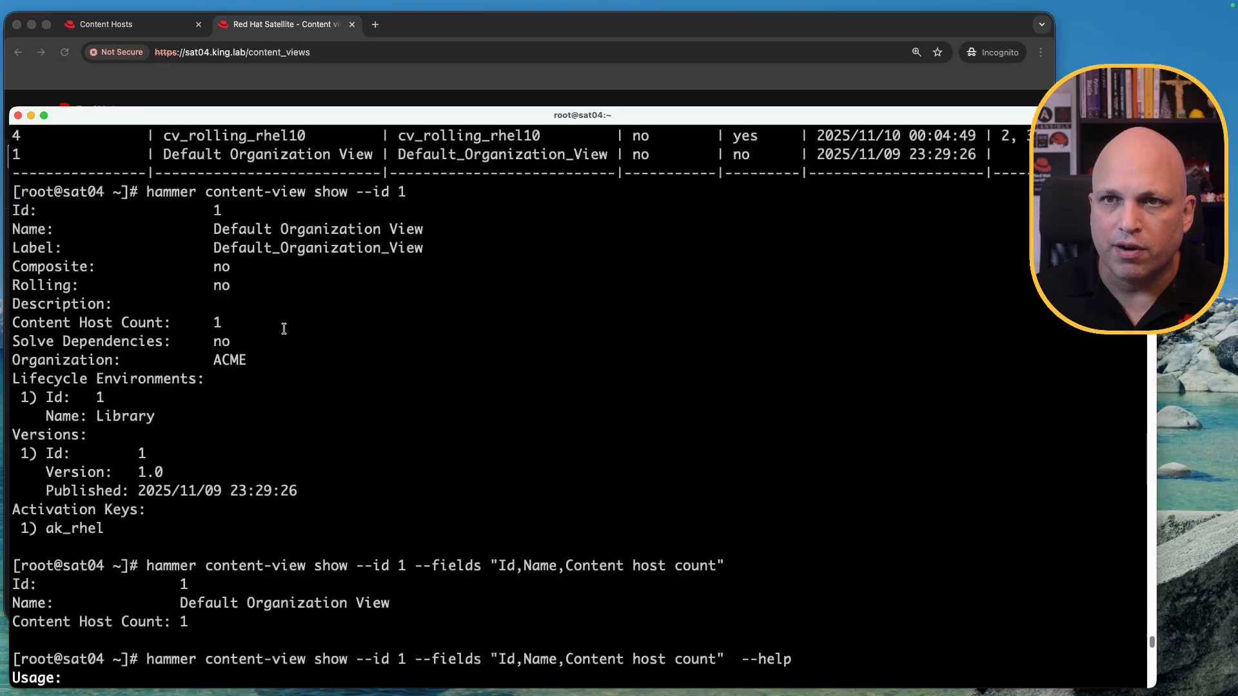
scroll(284, 329, "up", 5)
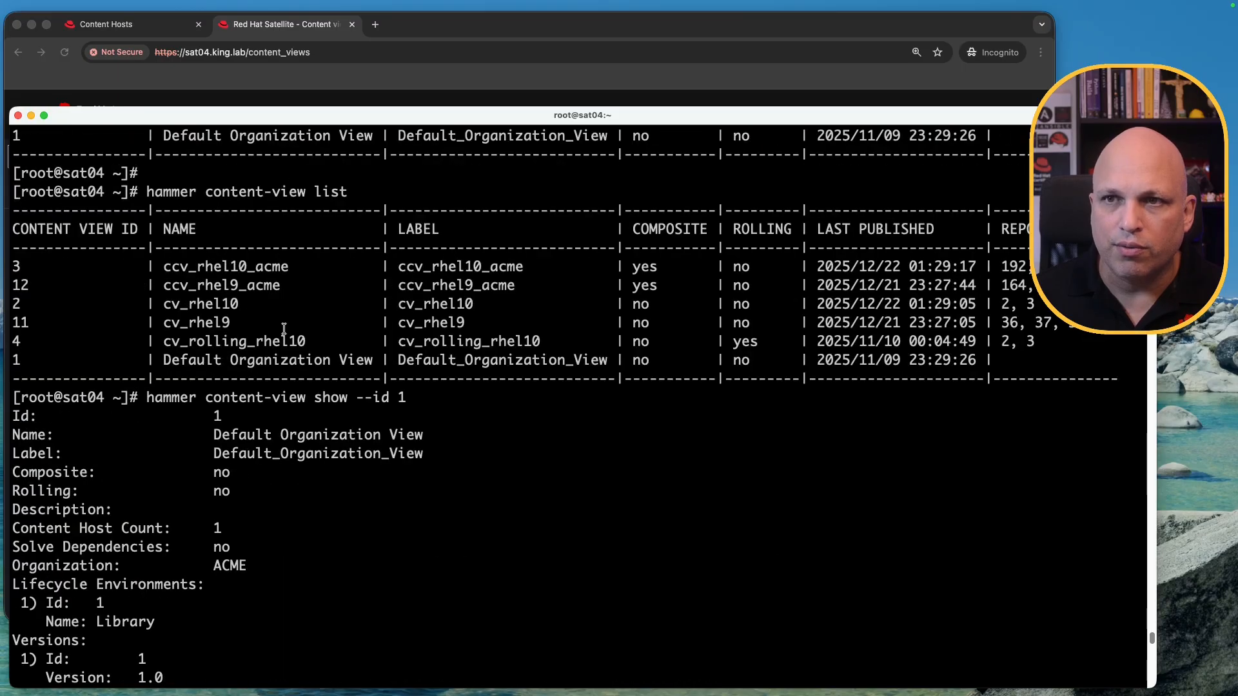
double_click(20, 322)
scroll(275, 382, "down", 20)
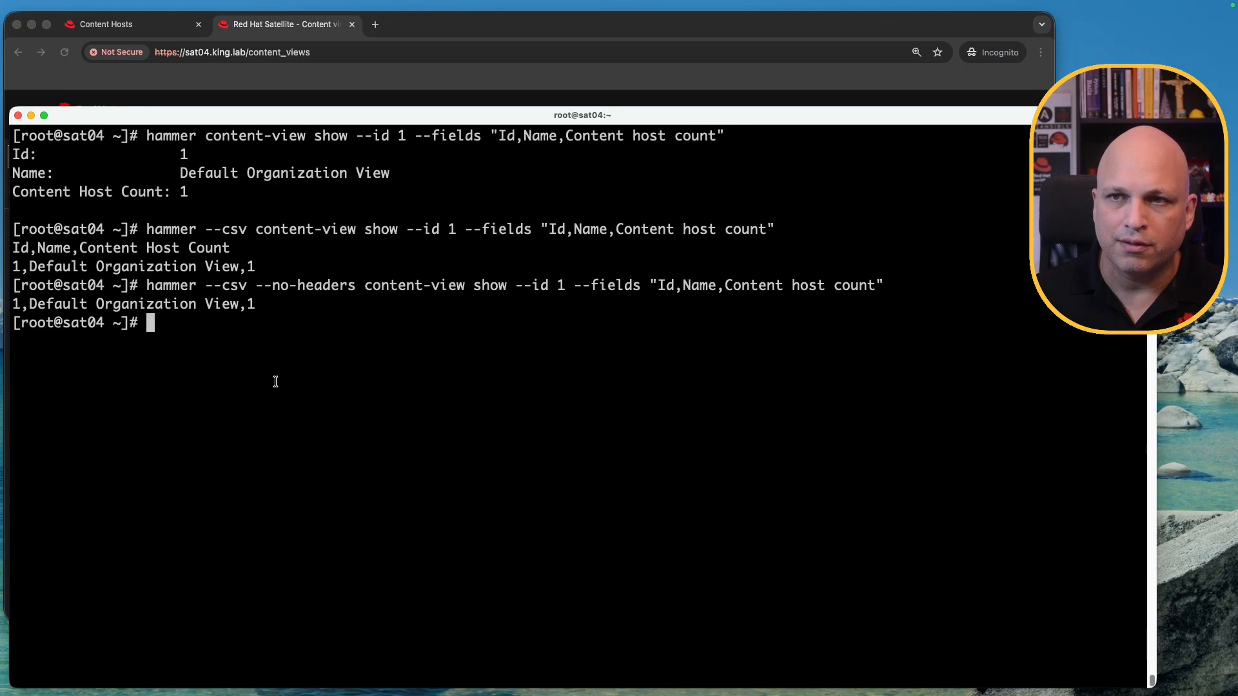
key("Up")
key("Left")
key("Left")
key("Left")
key("Left")
key("Left")
key("Left")
key("Left")
key("Left")
key("Left")
key("Left")
key("Left")
key("Left")
key("Left")
key("Left")
key("Left")
key("Left")
key("Left")
key("Left")
key("Left")
key("Left")
key("Left")
key("Left")
key("Left")
key("Left")
key("Left")
key("Left")
key("Left")
key("Left")
key("Left")
key("Left")
key("Left")
type("1")
key("Return")
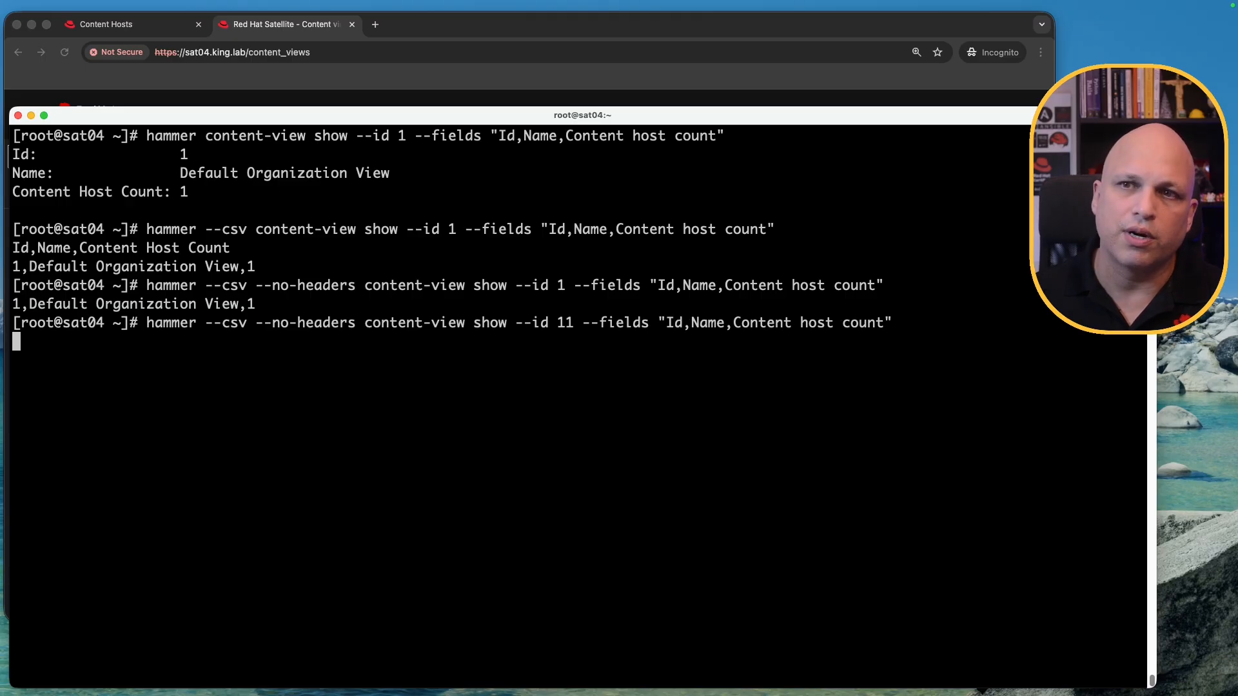
double_click(19, 341)
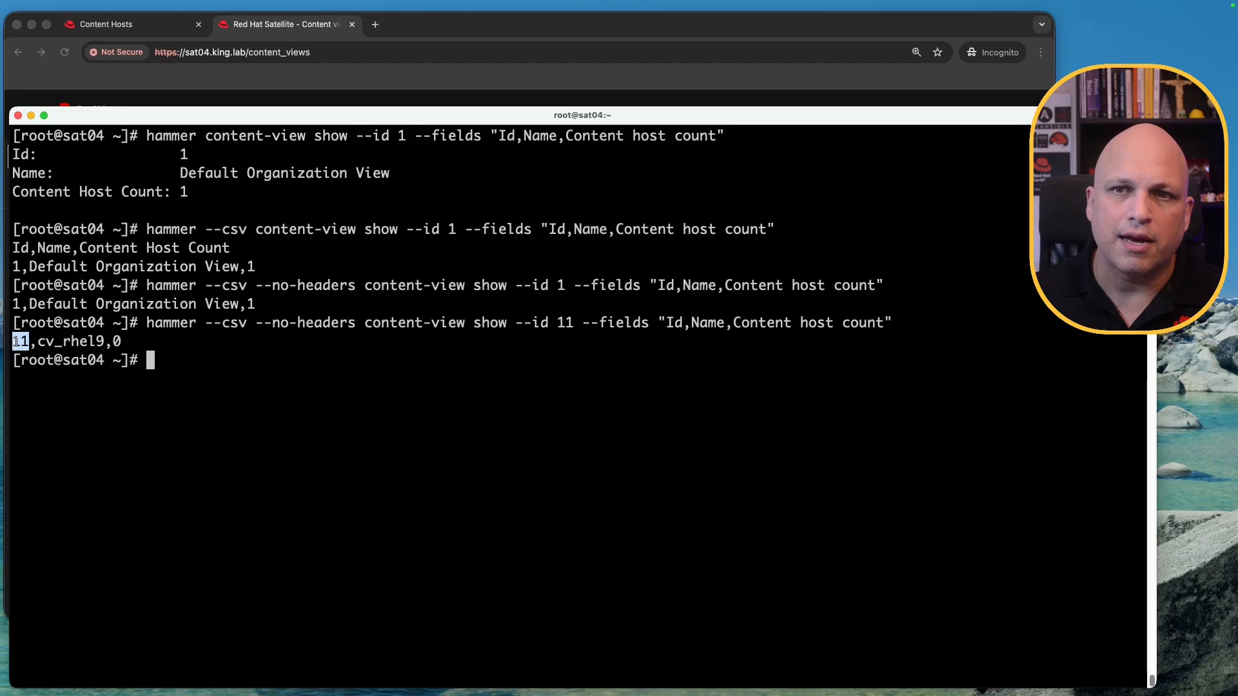
left_click_drag(37, 342, 99, 343)
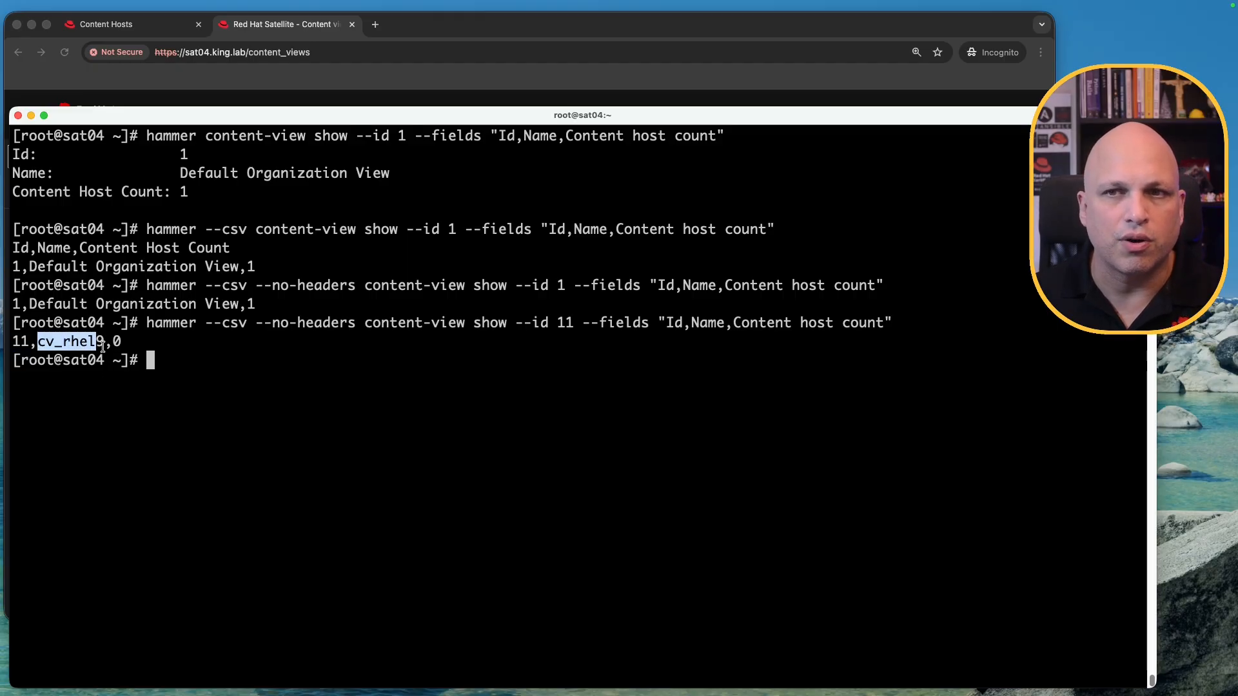
double_click(117, 341)
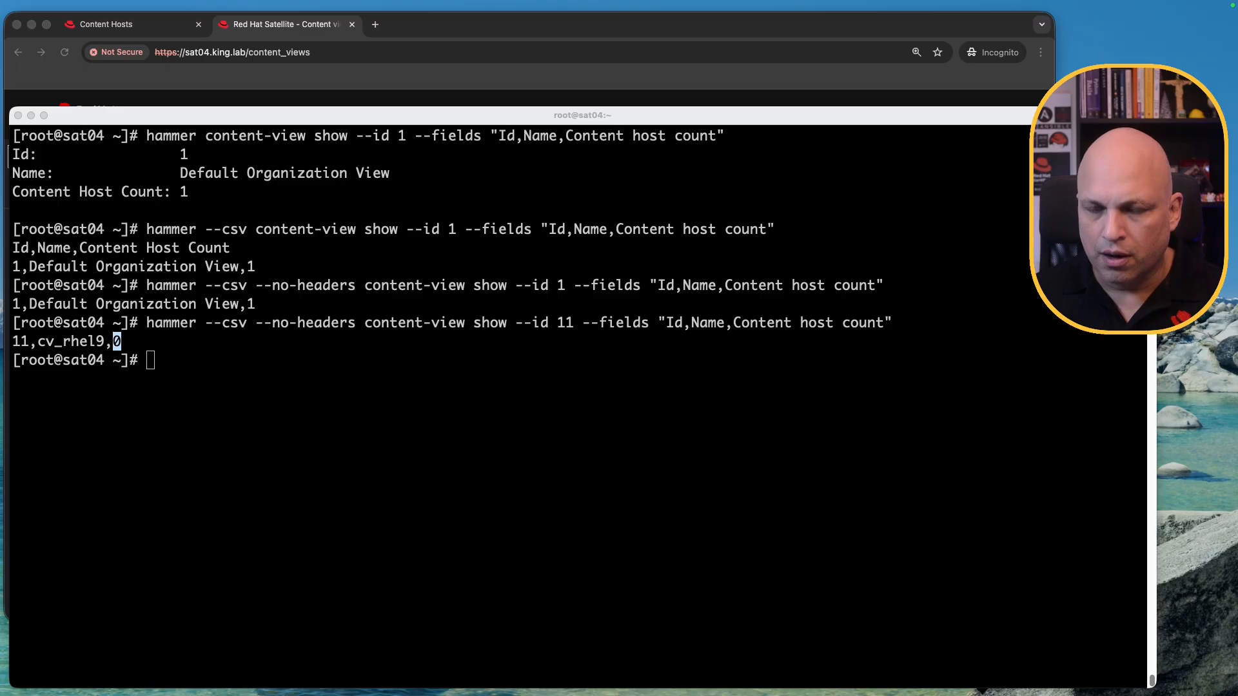
Step: Clear the terminal and run a for loop over all content view IDs, outputting each view's Id, Name and Content host count as headerless CSV
left_click(537, 469)
key("ctrl+l")
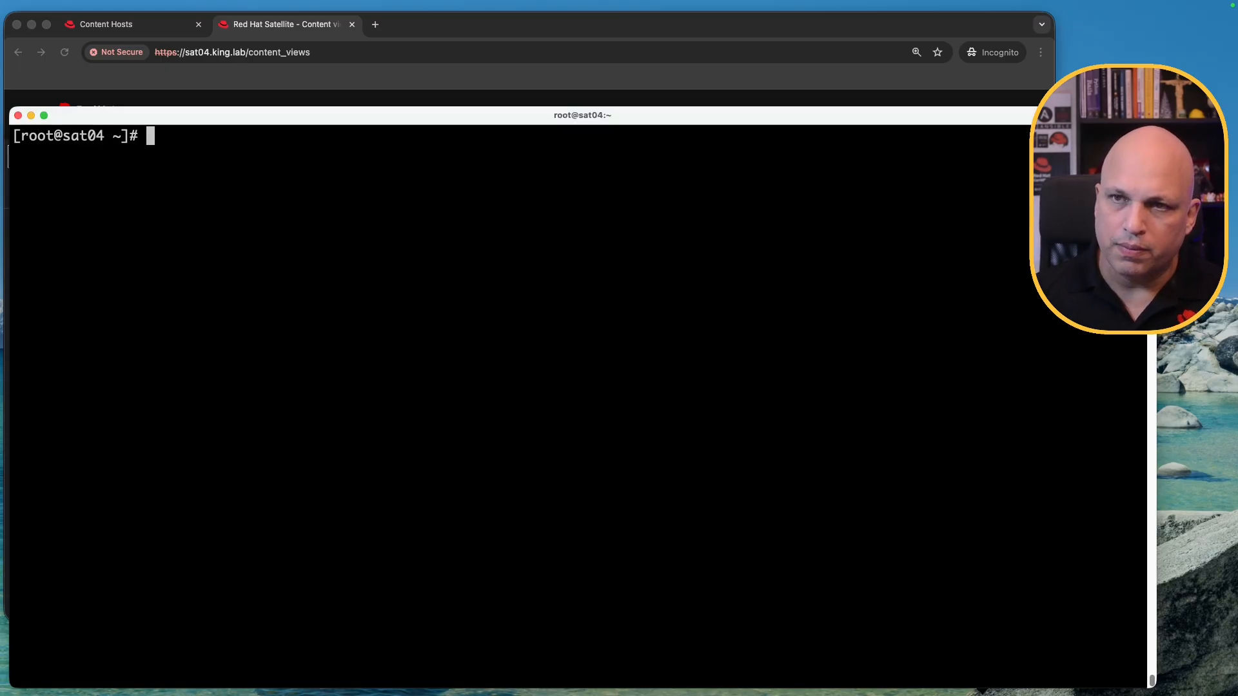
type("for b in $(hammer --csv --no-headers content-view list --fields \"Content View ID\"); do hammer --csv --no-headers content-view show --id $b --fields \"Id,Name,Content host count\"; done")
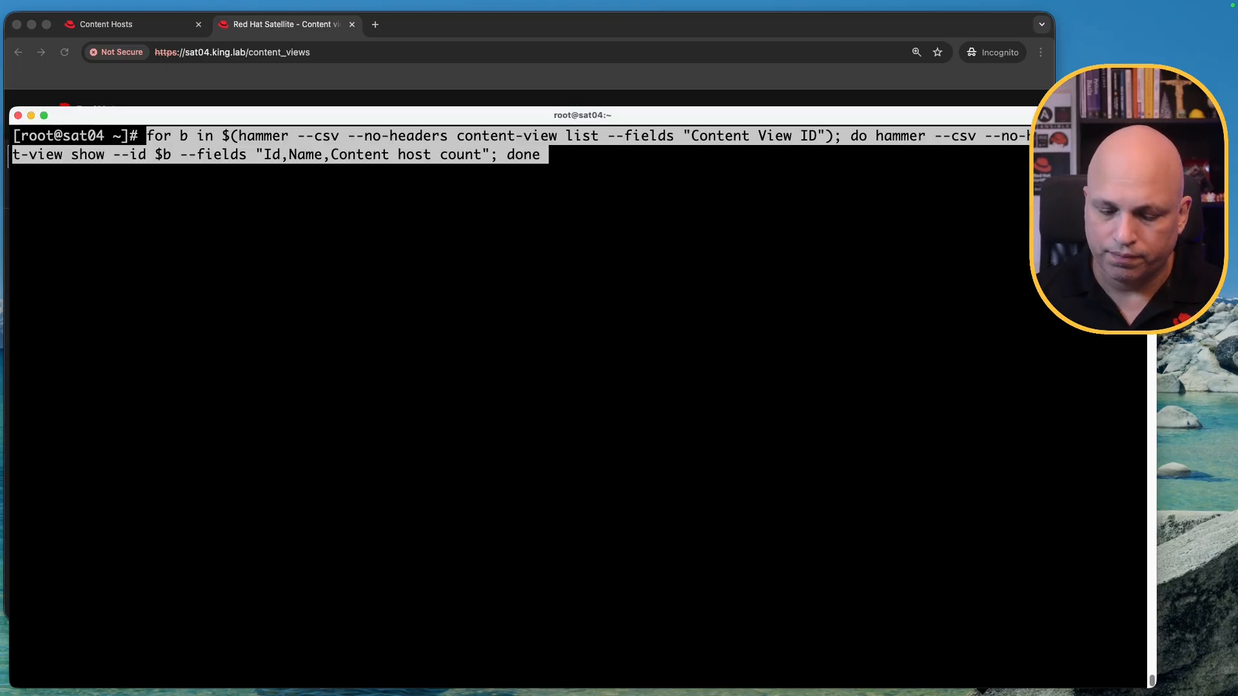
key("Return")
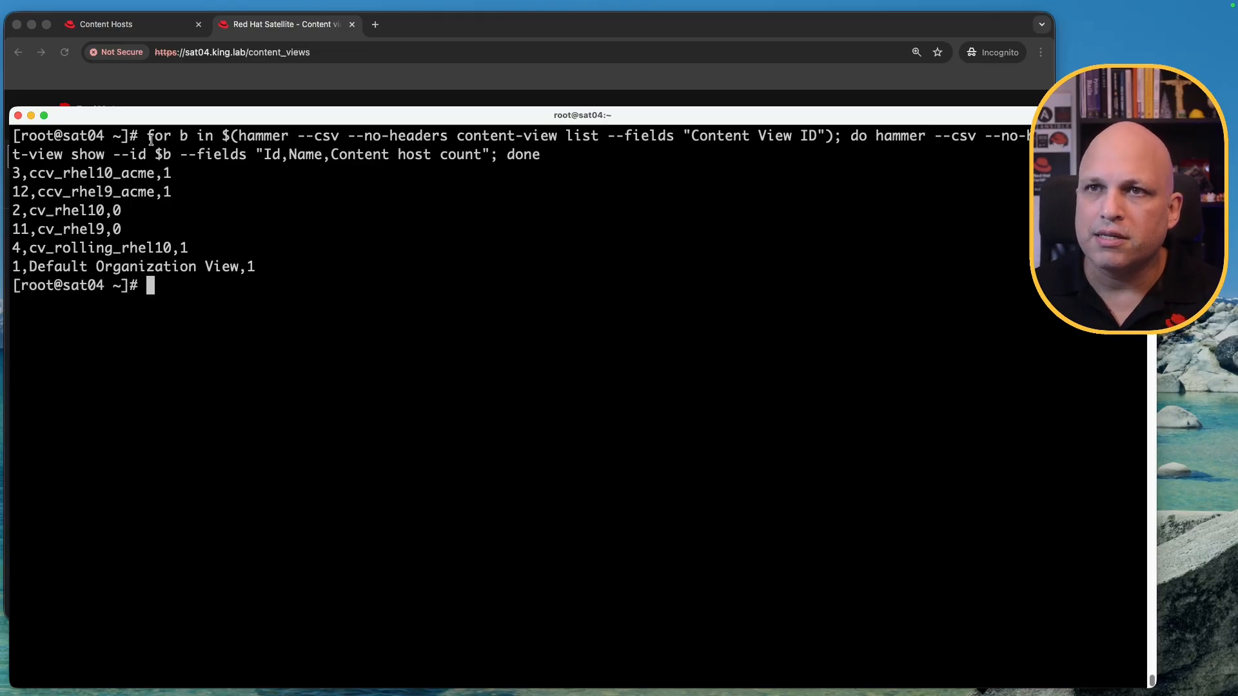
Step: Examine the for loop's command substitution, including its --csv and --no-headers options and the content-view list subcommand
left_click_drag(148, 137, 841, 133)
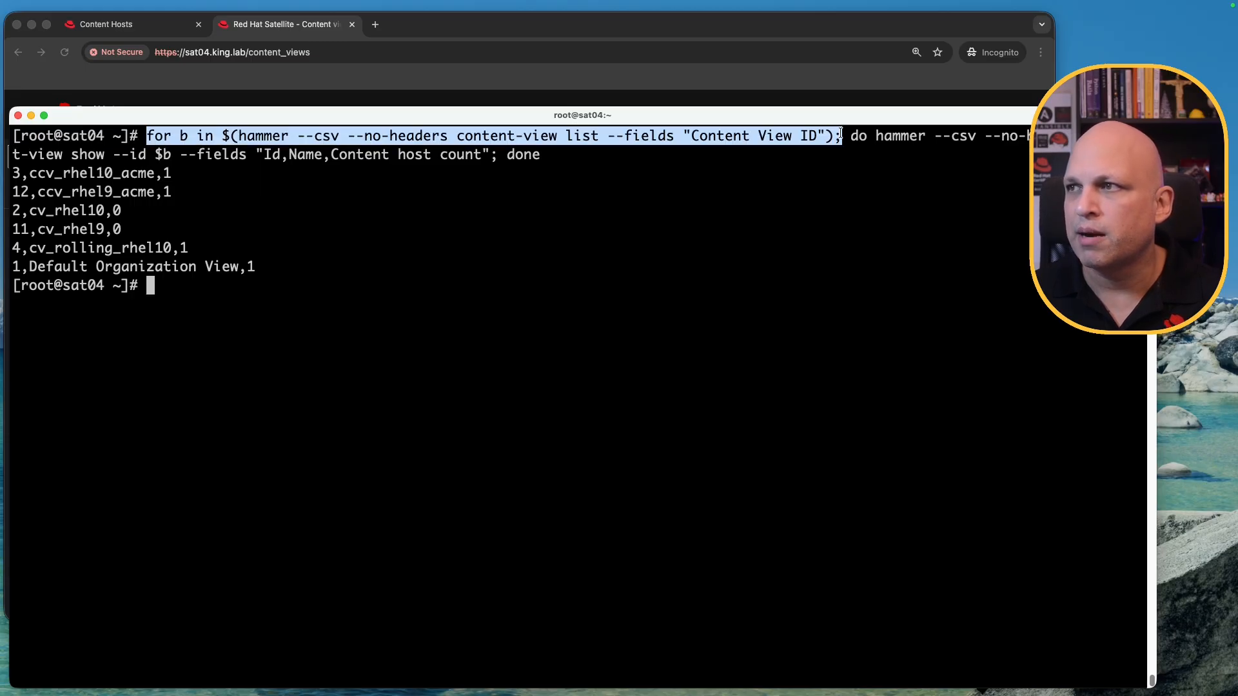
left_click_drag(222, 137, 237, 136)
left_click_drag(825, 136, 831, 137)
left_click_drag(224, 137, 852, 136)
left_click(272, 139)
left_click_drag(240, 137, 336, 135)
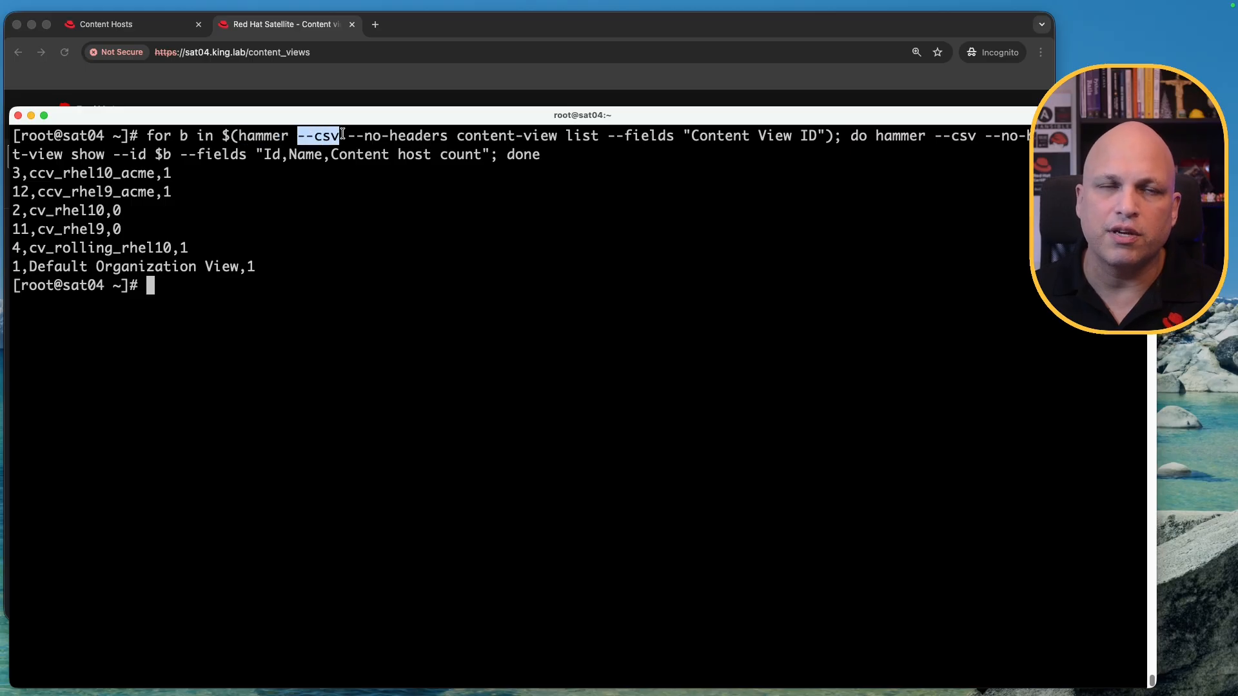
left_click_drag(348, 136, 447, 138)
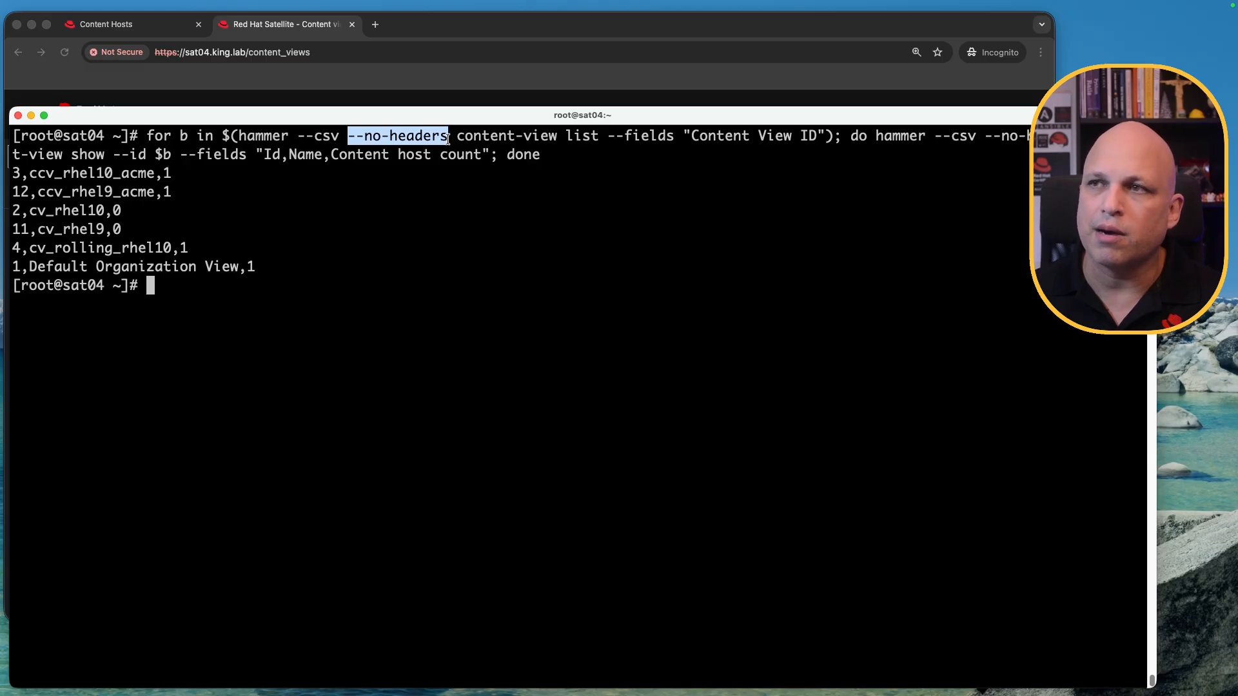
left_click_drag(459, 136, 589, 152)
left_click(419, 174)
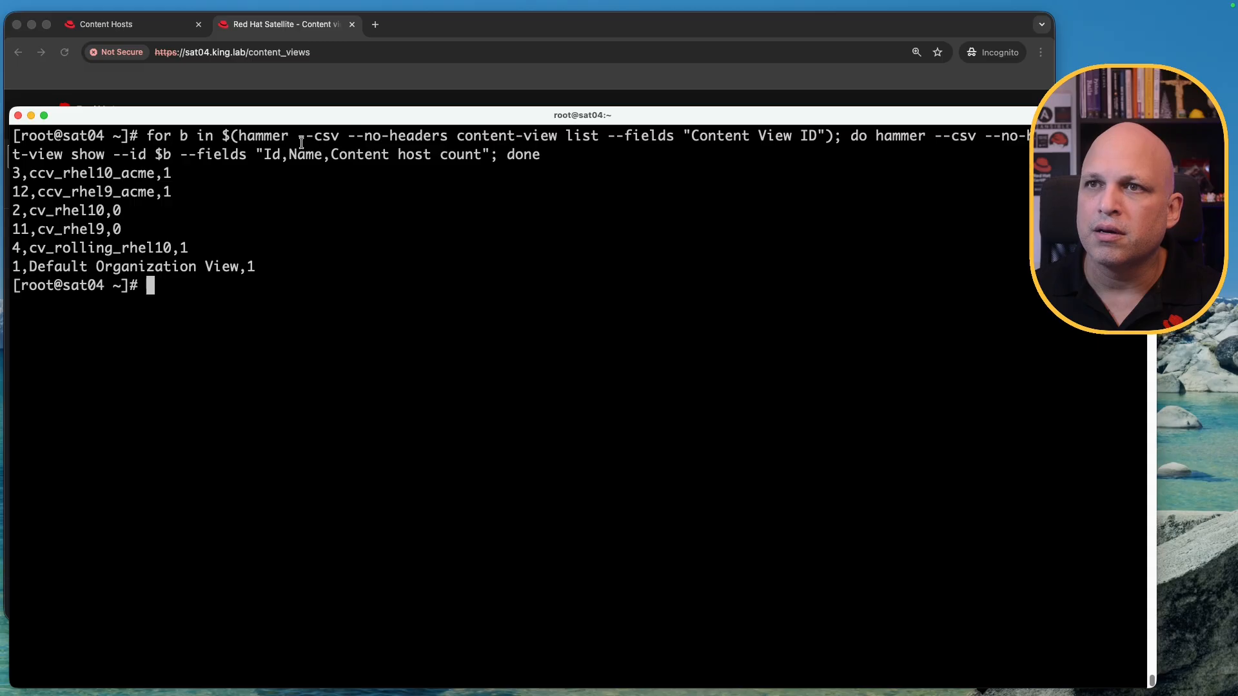
Step: Copy the content-view list command without its fields option from the for loop and run it on its own as headerless CSV
left_click_drag(234, 135, 599, 135)
key("super+c")
key("super+v")
key("Return")
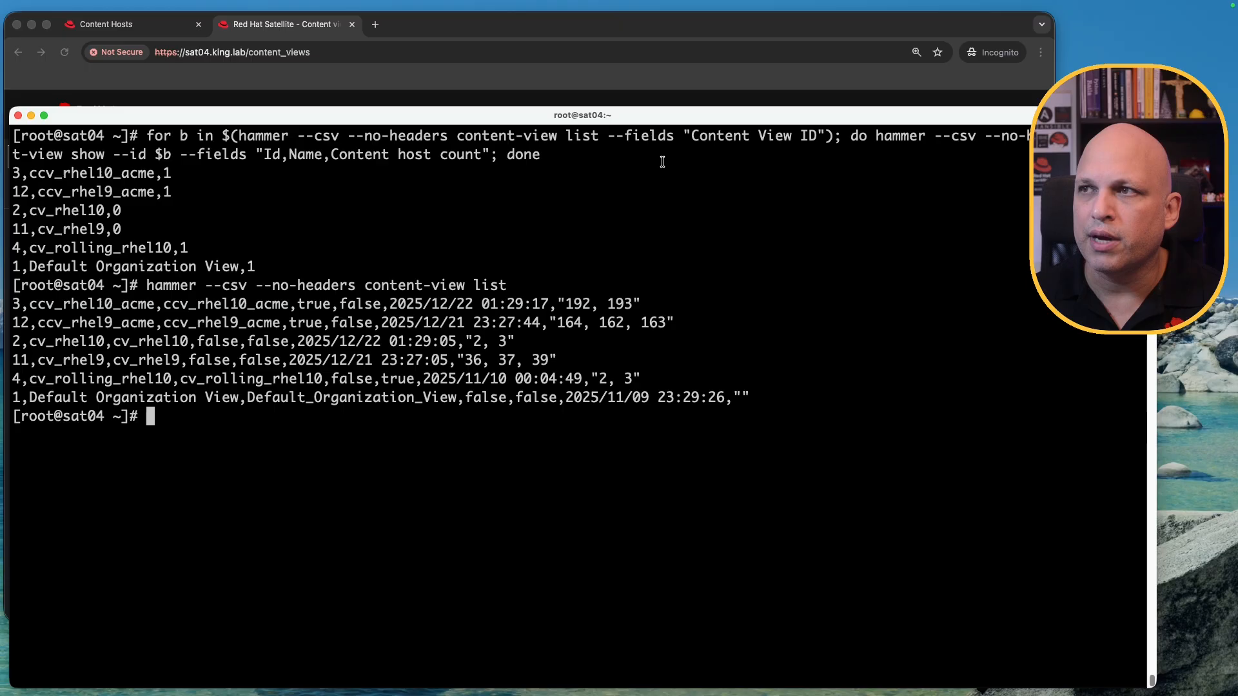
Step: Rerun the headerless CSV content-view list with --fields "Content View ID" copied from the loop, and compare the output with the full list
left_click_drag(602, 136, 827, 137)
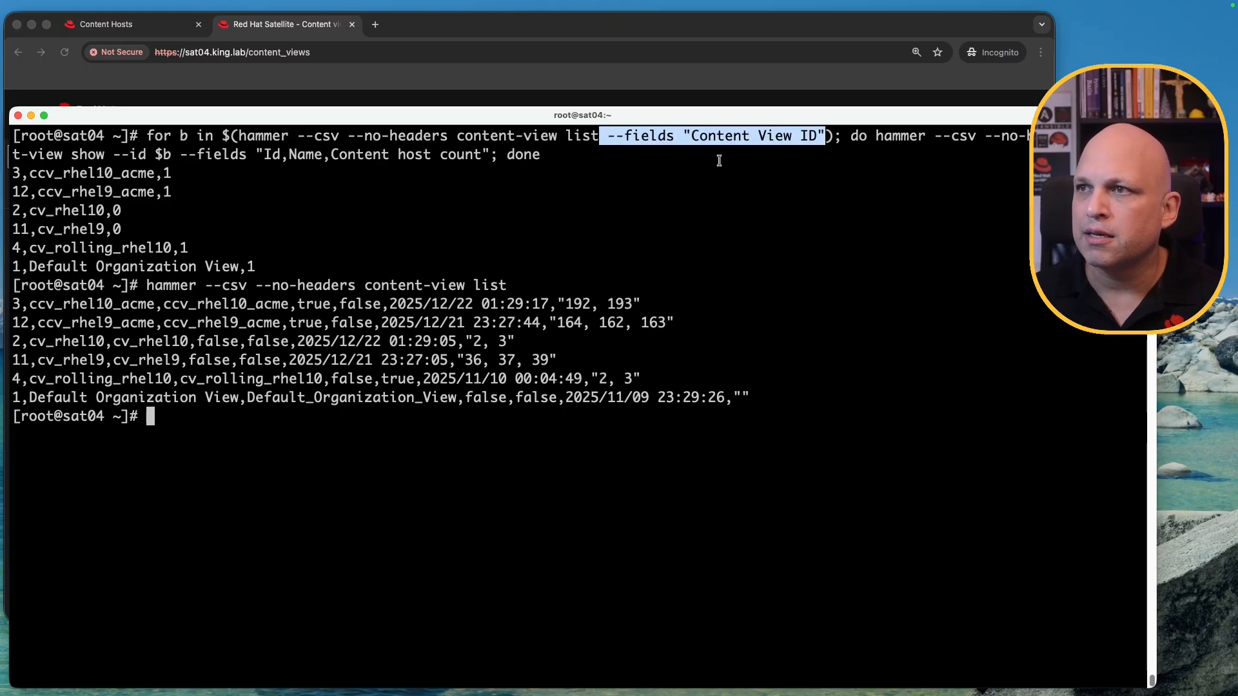
key("Up")
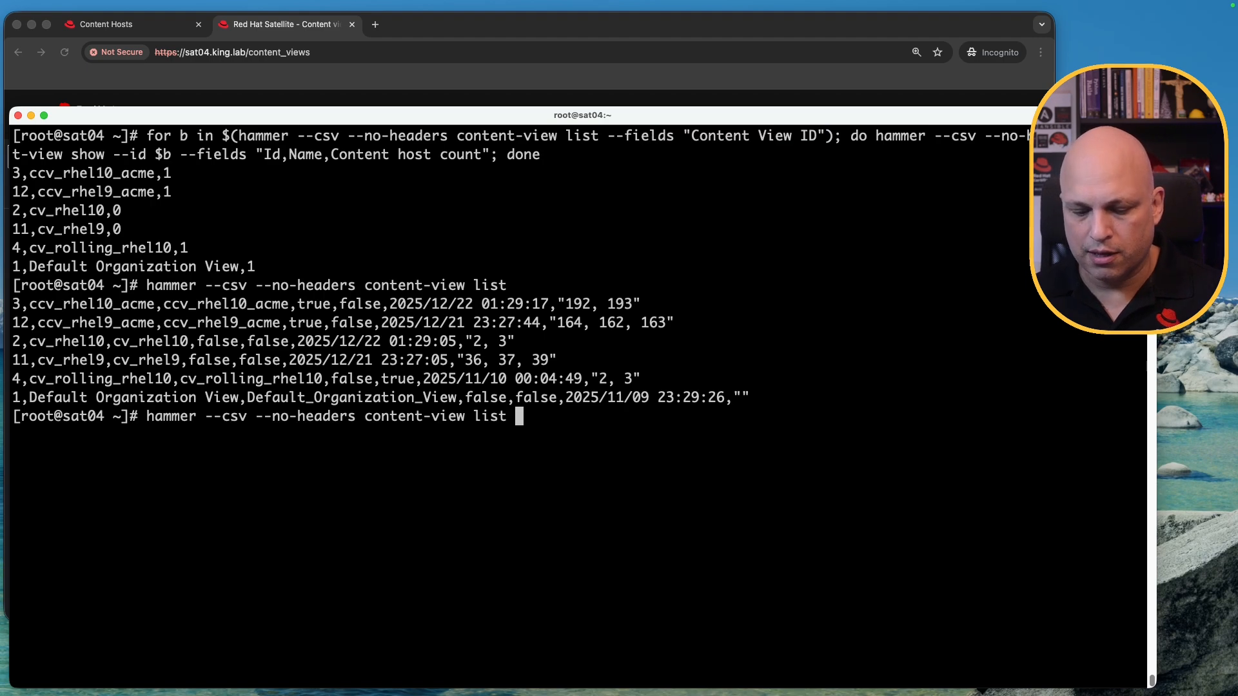
key("super+v")
key("Return")
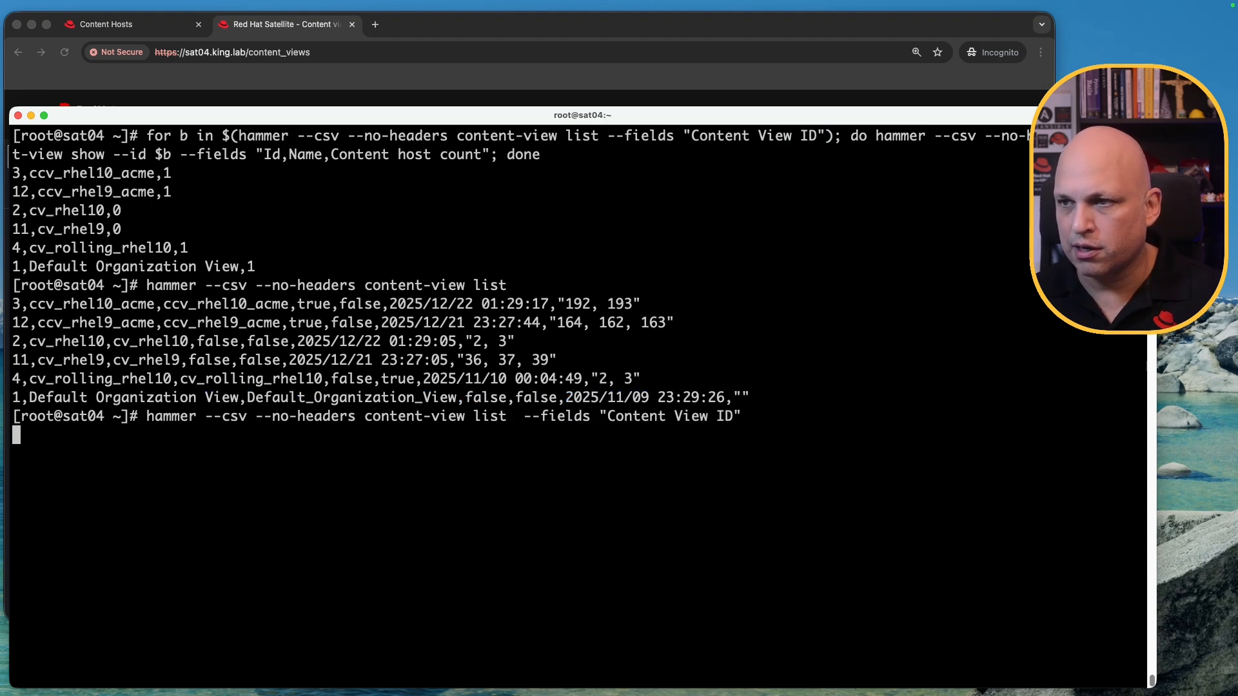
left_click_drag(20, 529, 10, 438)
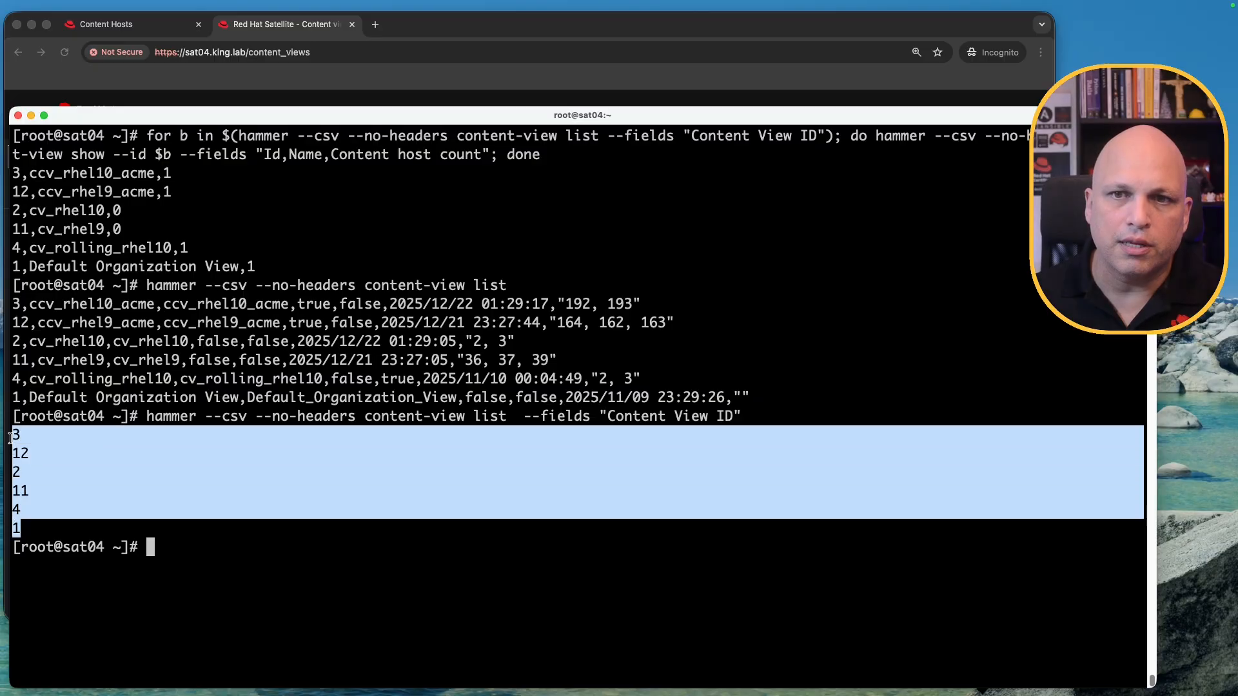
left_click(20, 303)
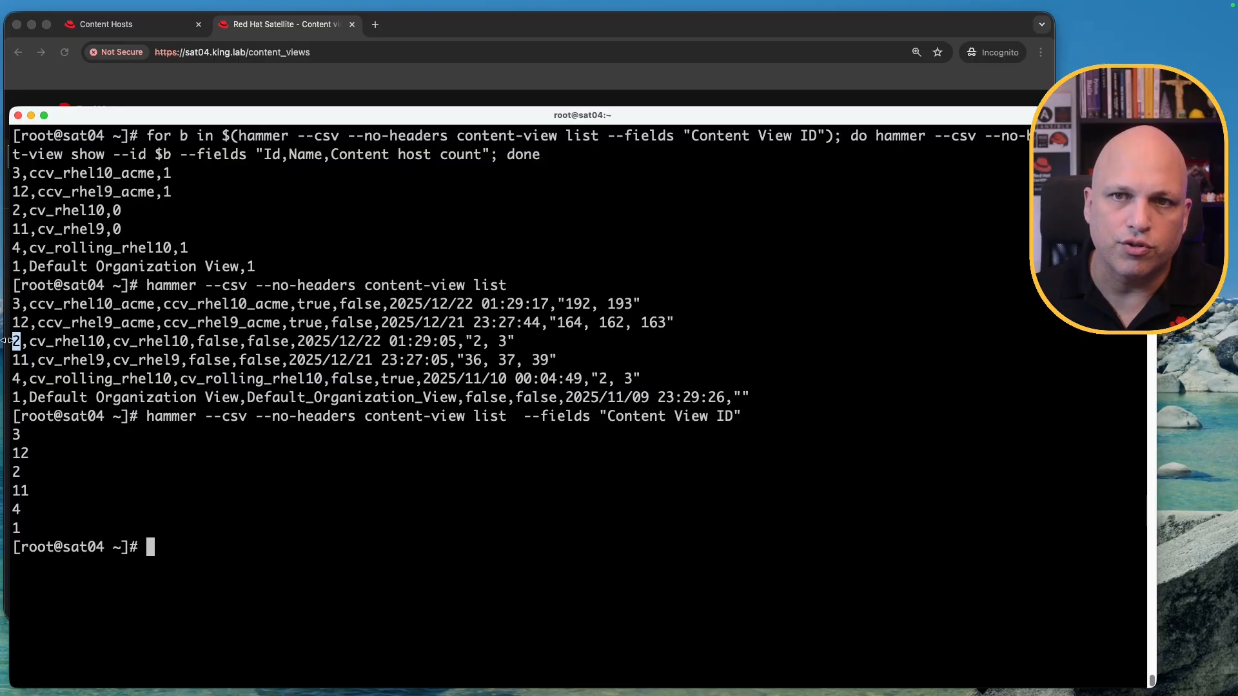
left_click(24, 359)
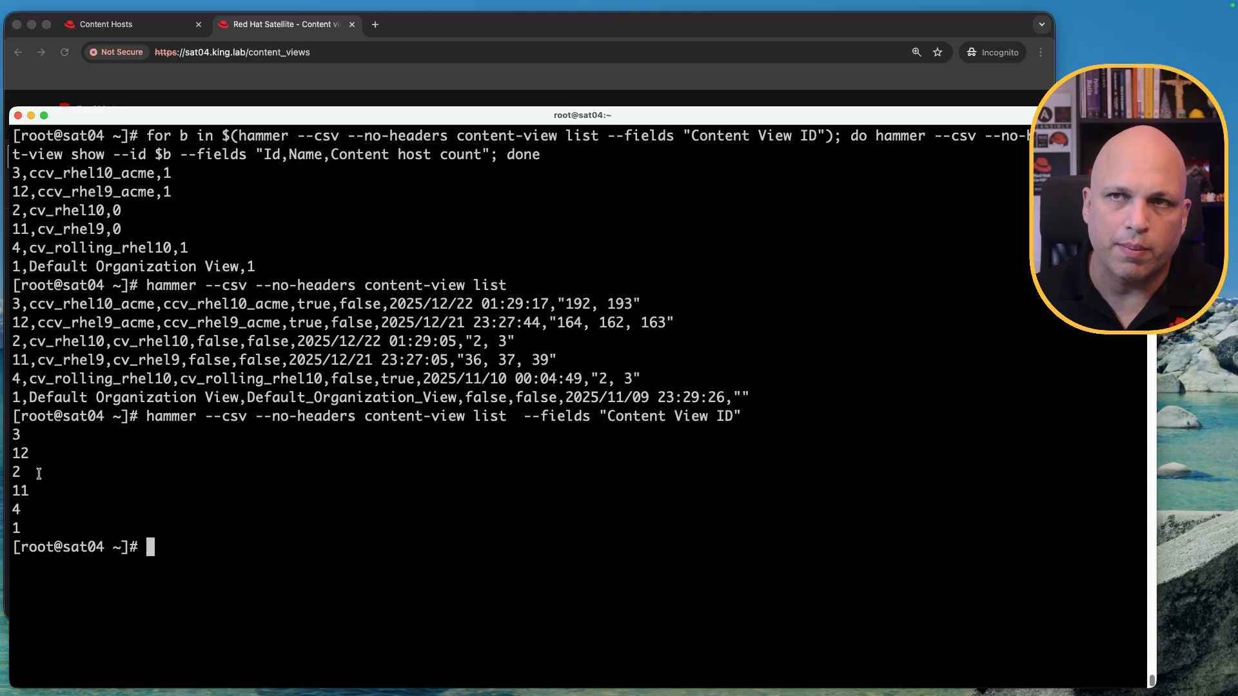
Step: Examine the loop's command substitution and variable b, going through each content view ID that it iterates over
left_click_drag(223, 135, 833, 136)
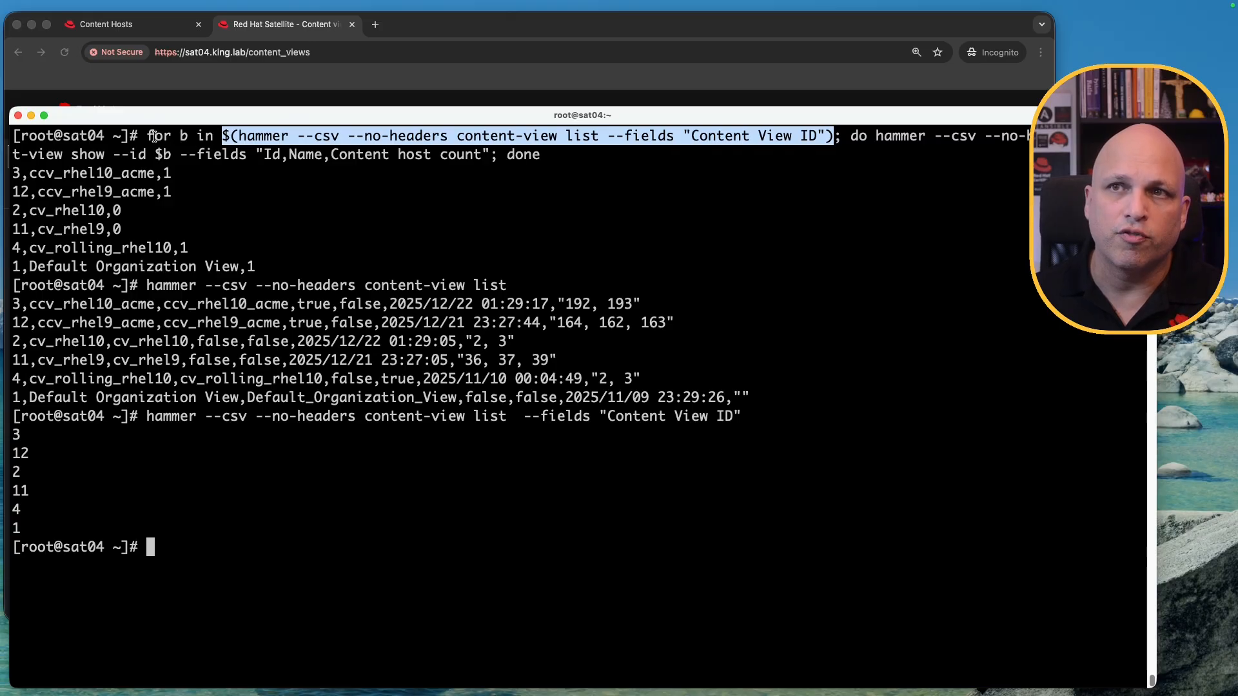
left_click_drag(155, 136, 167, 137)
double_click(183, 136)
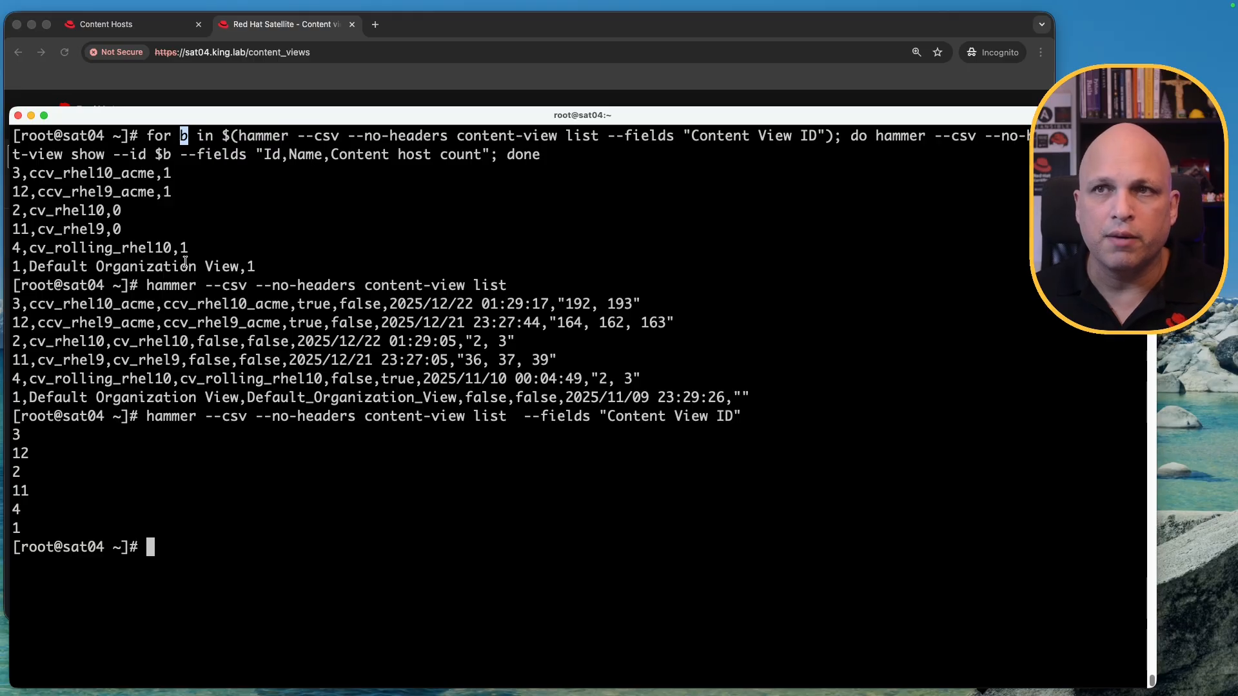
double_click(21, 435)
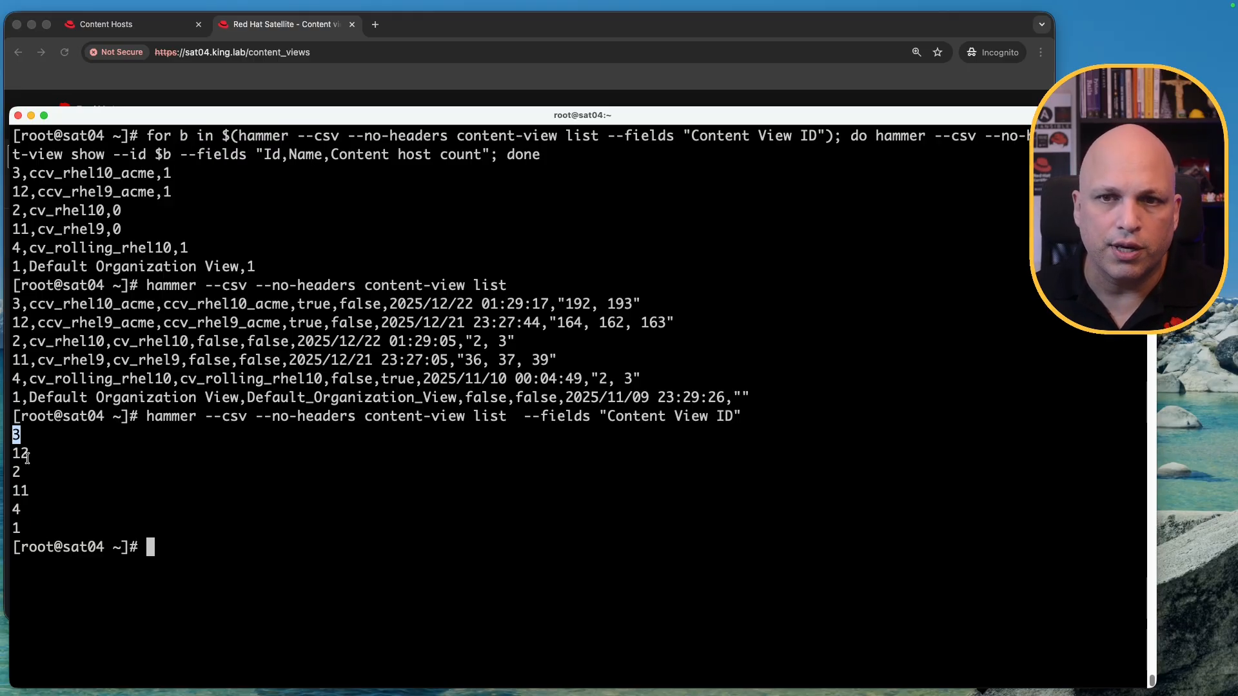
double_click(17, 453)
double_click(13, 472)
double_click(20, 491)
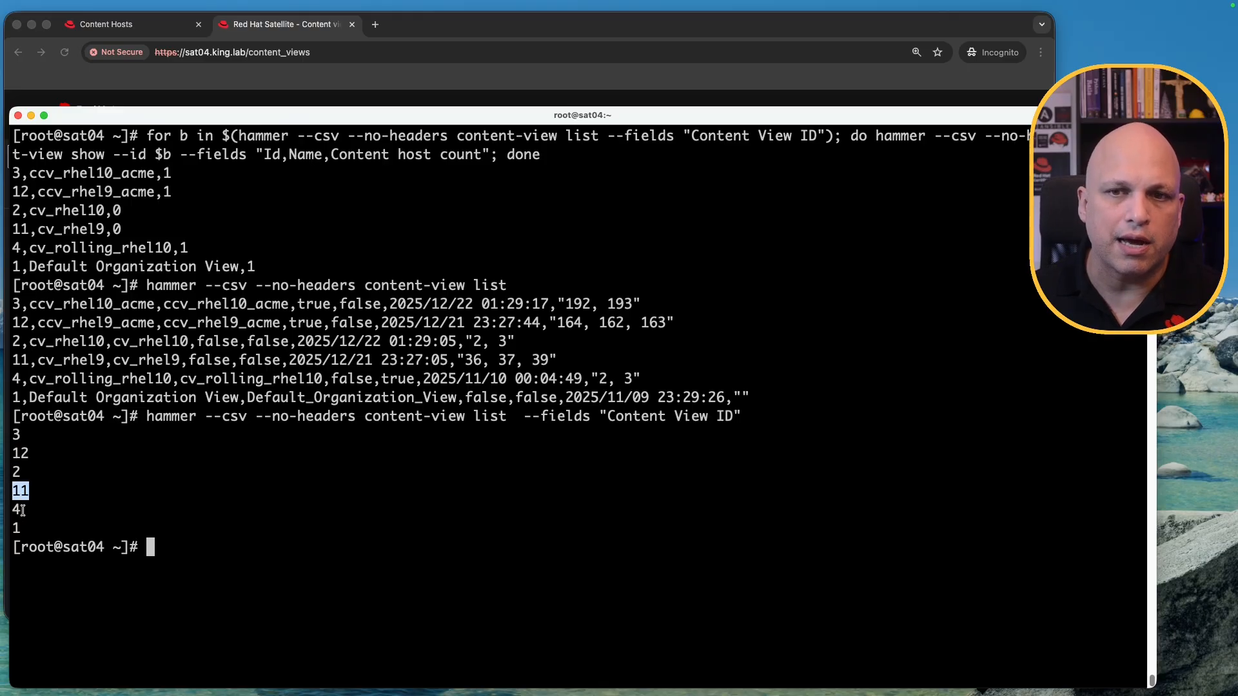
double_click(17, 510)
double_click(15, 528)
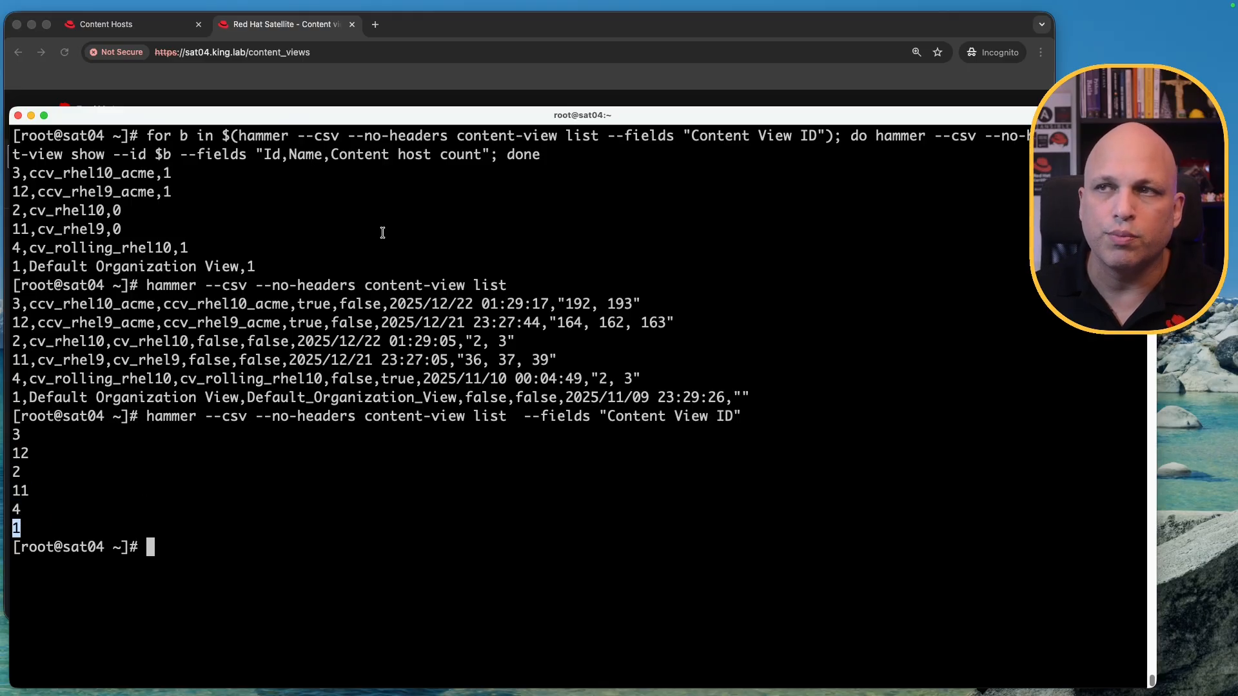
Step: Examine the loop body between do and done, including hammer's --csv and --no-headers options and the content-view show subcommand with --id
double_click(854, 136)
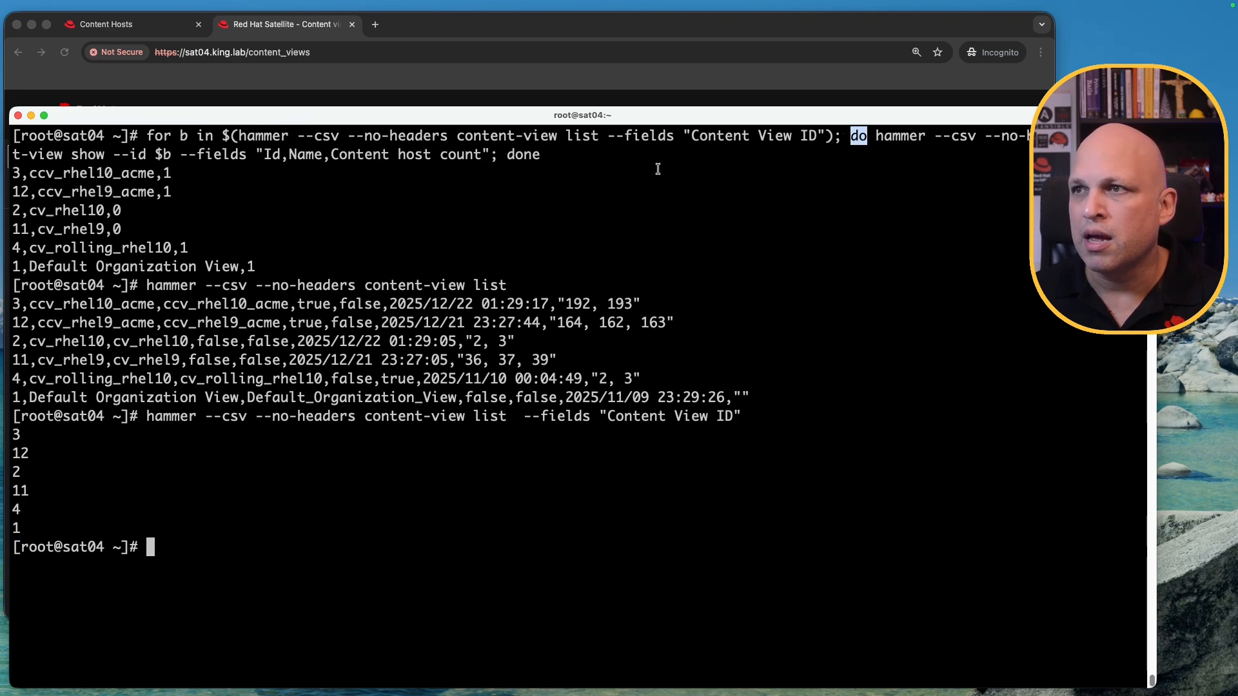
double_click(538, 155)
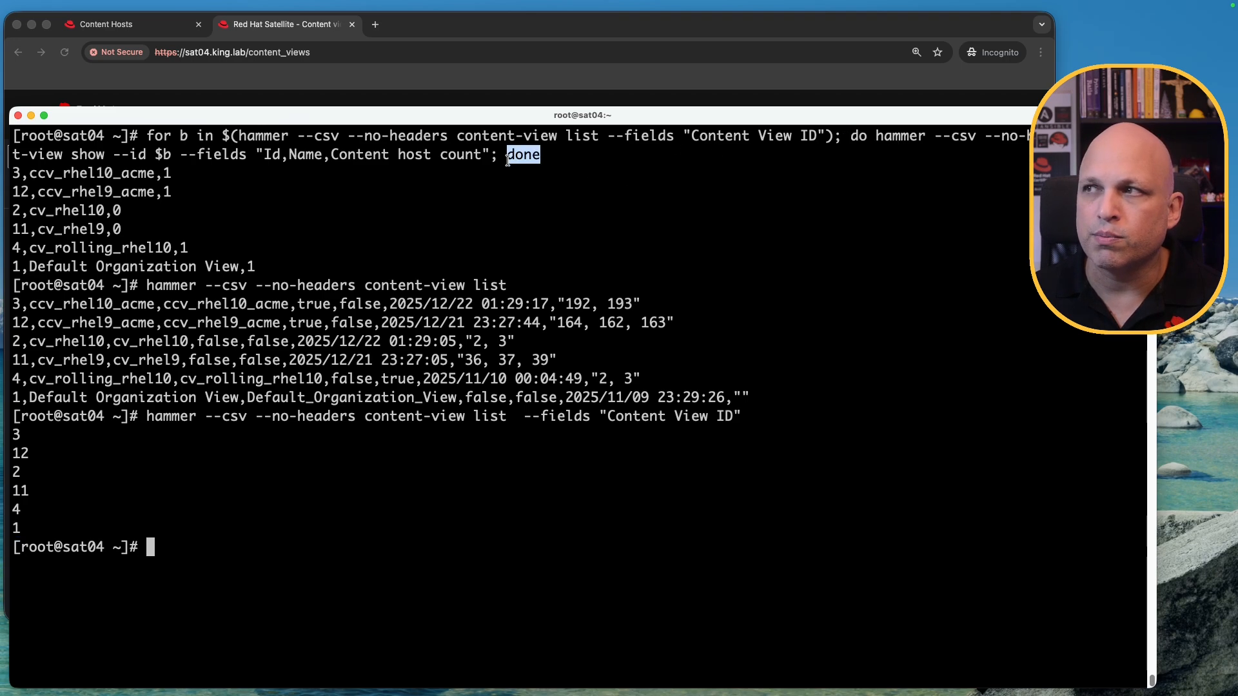
left_click(988, 143)
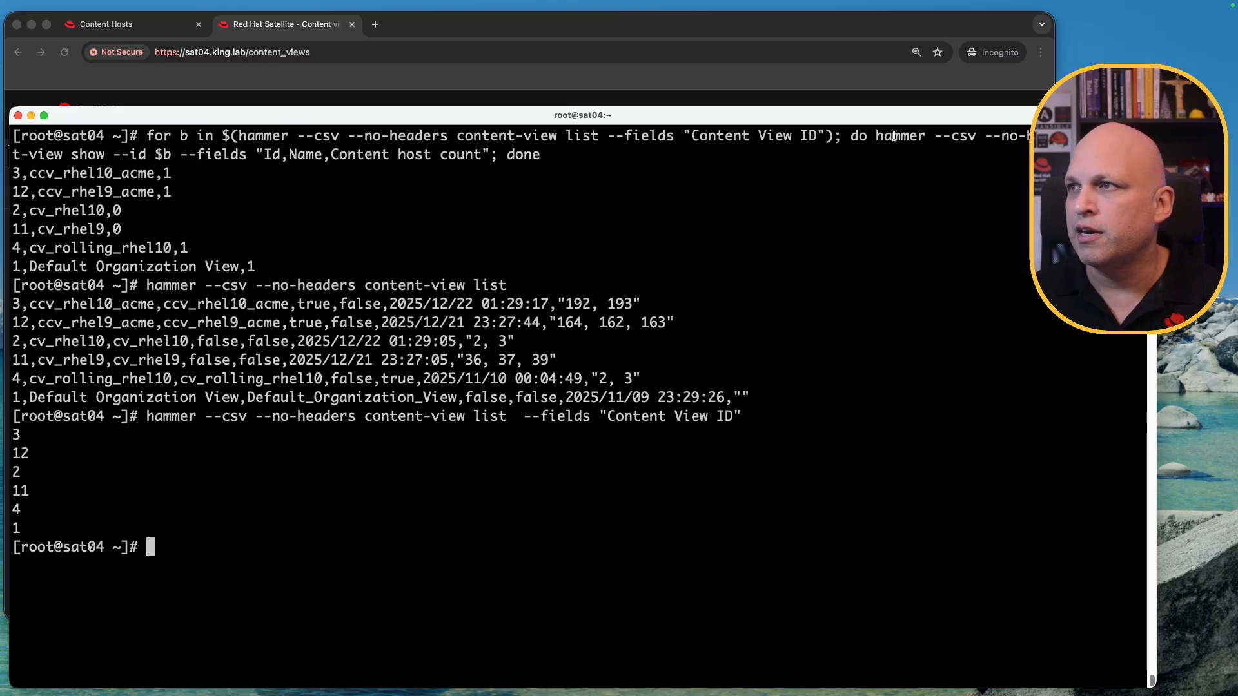
left_click_drag(875, 137, 927, 138)
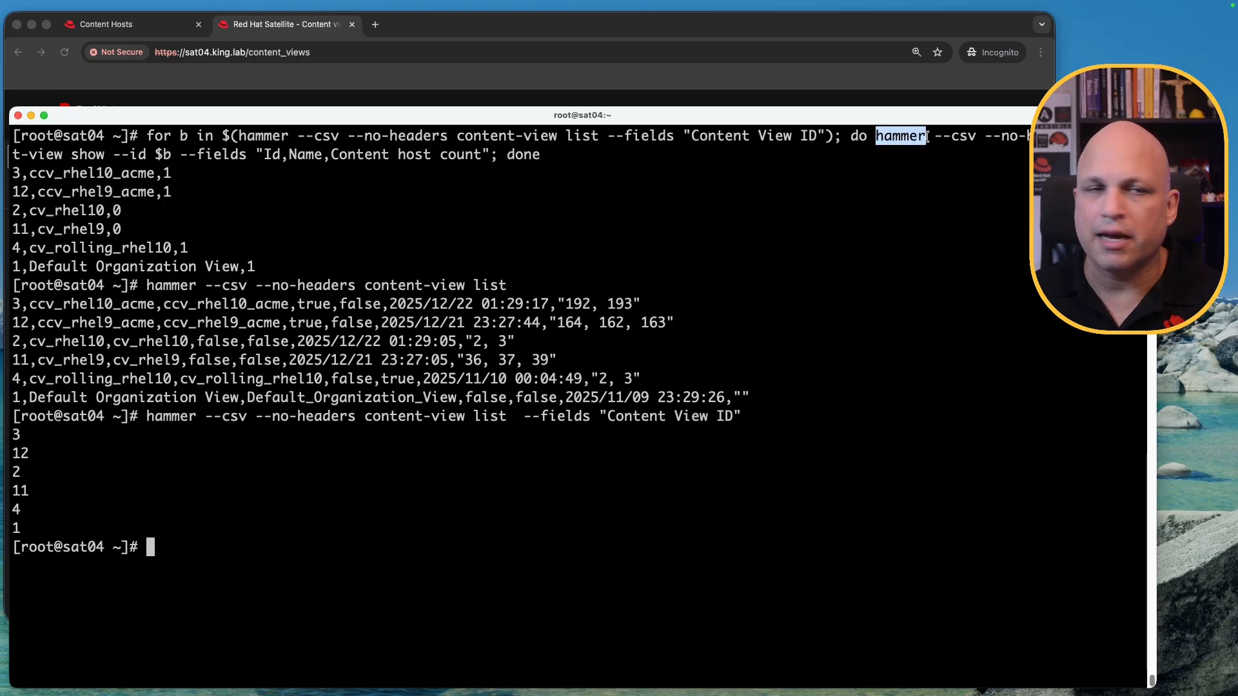
double_click(961, 138)
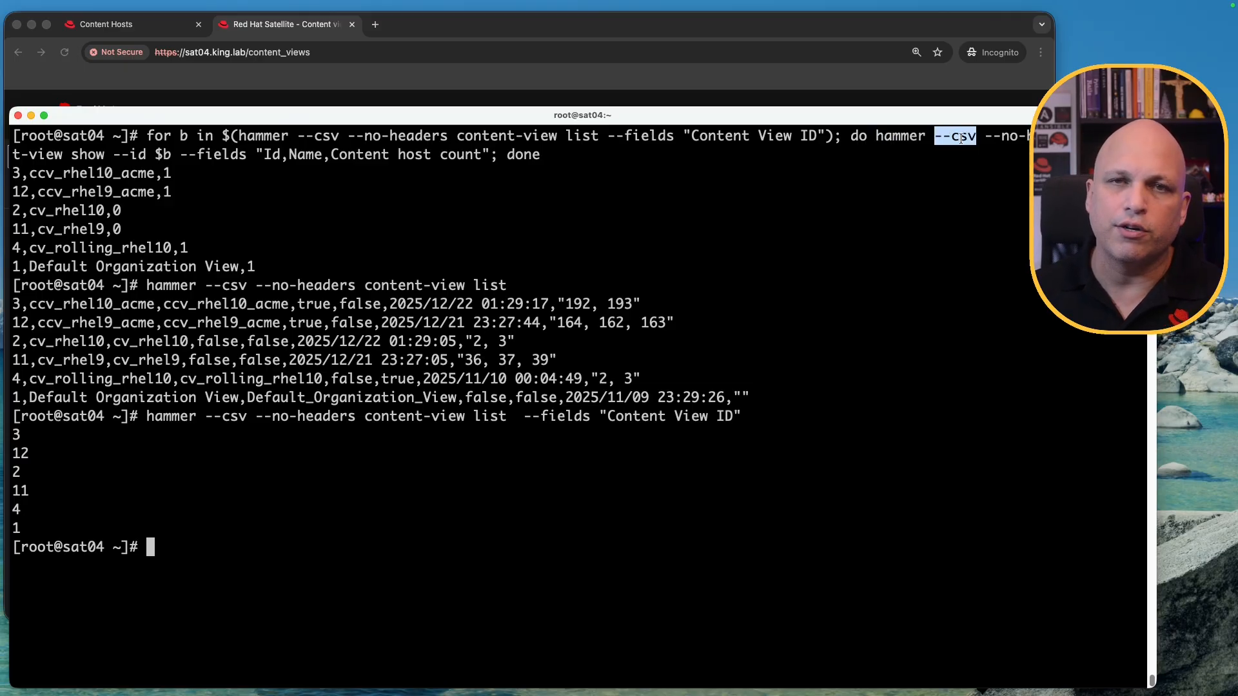
double_click(992, 138)
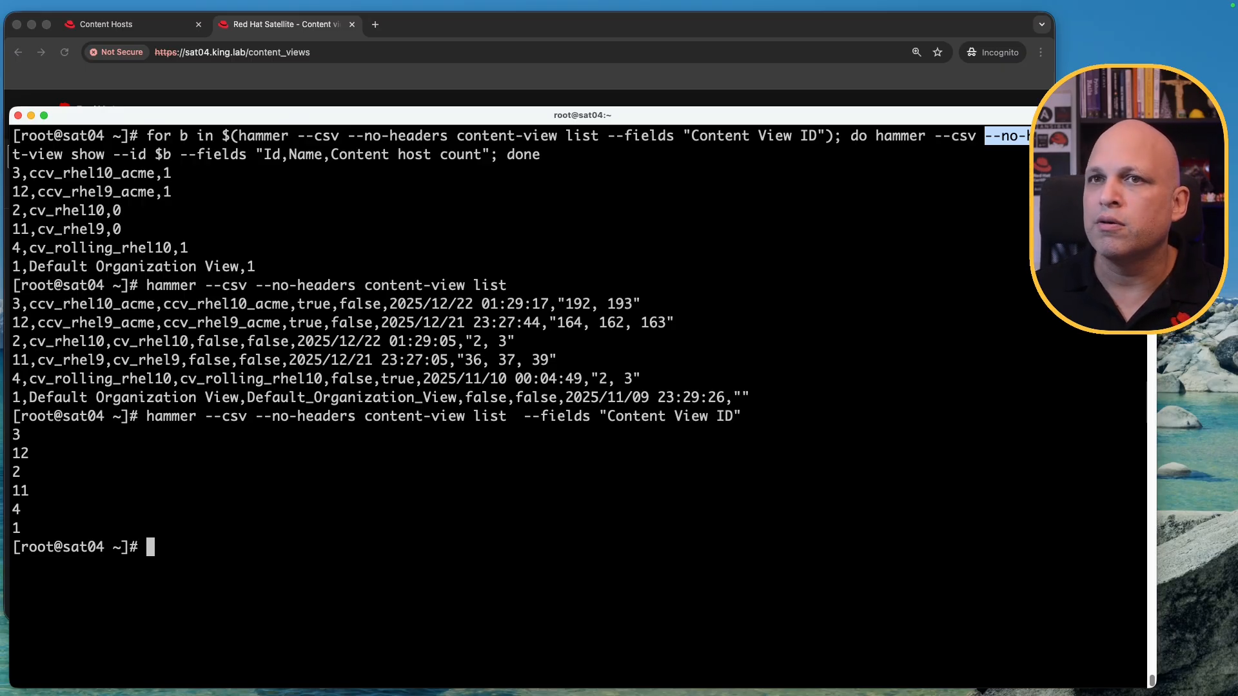
double_click(1119, 135)
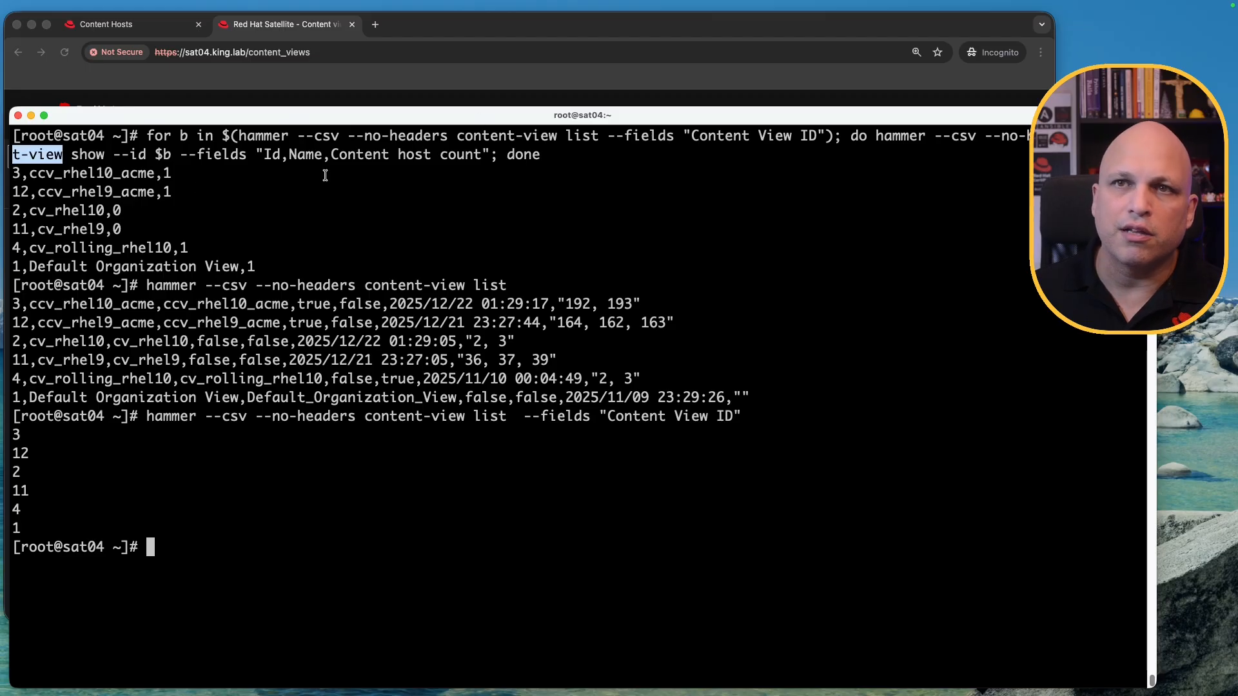
double_click(88, 155)
double_click(136, 155)
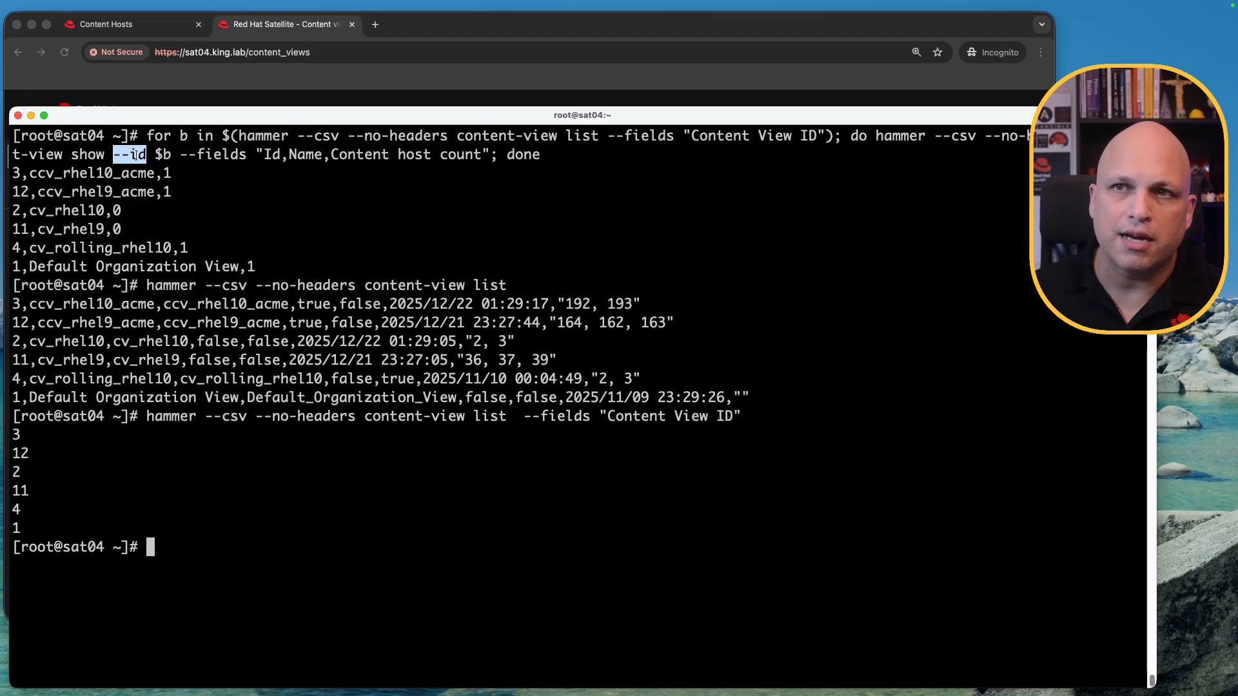
Step: Examine how $b supplies the --id value, checking it against the IDs in the first three rows of the loop output
double_click(157, 154)
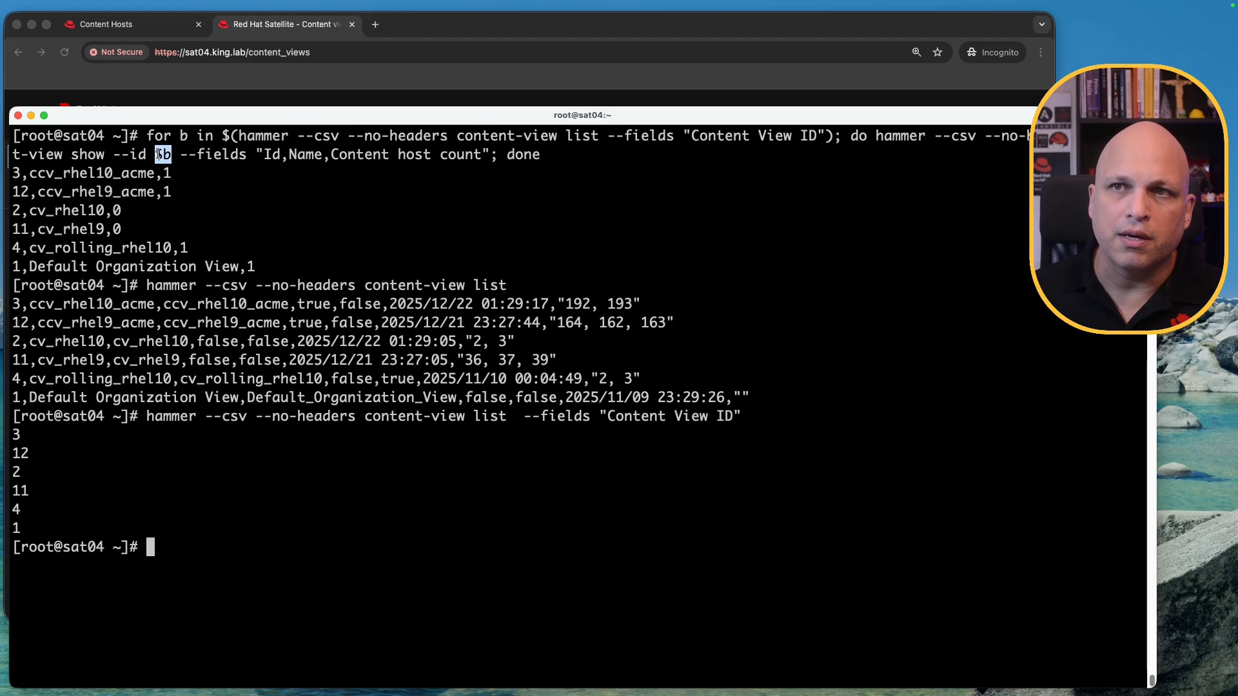
double_click(5, 176)
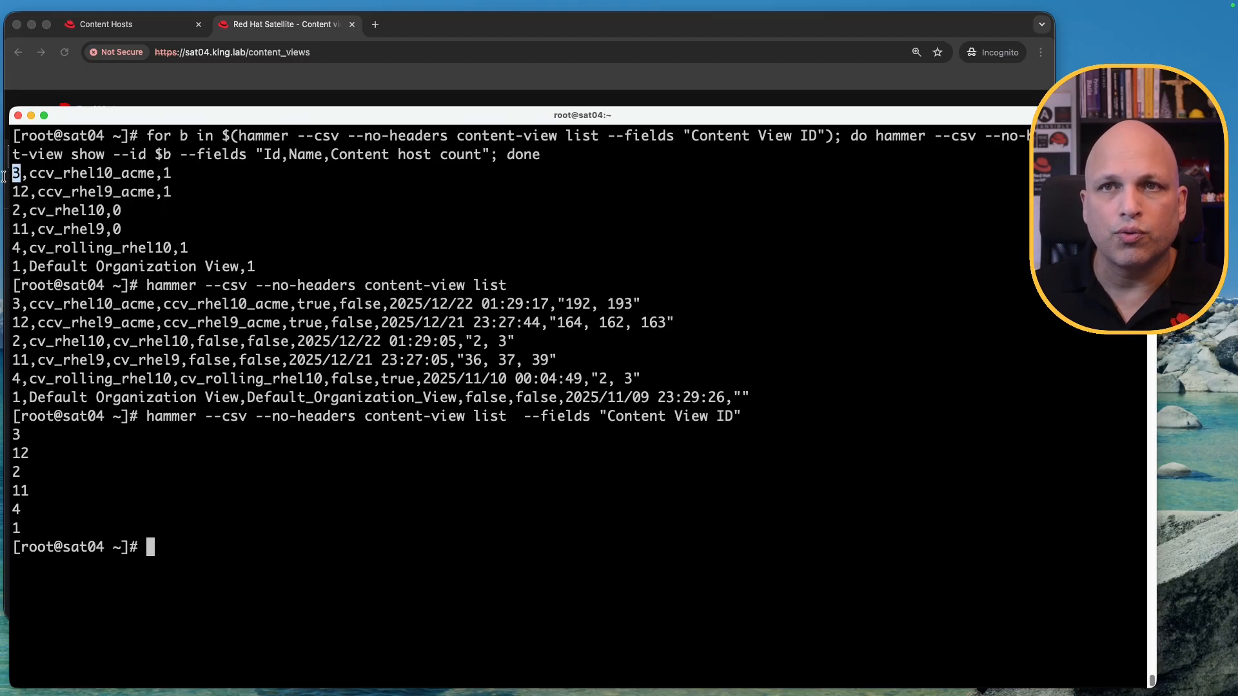
double_click(9, 192)
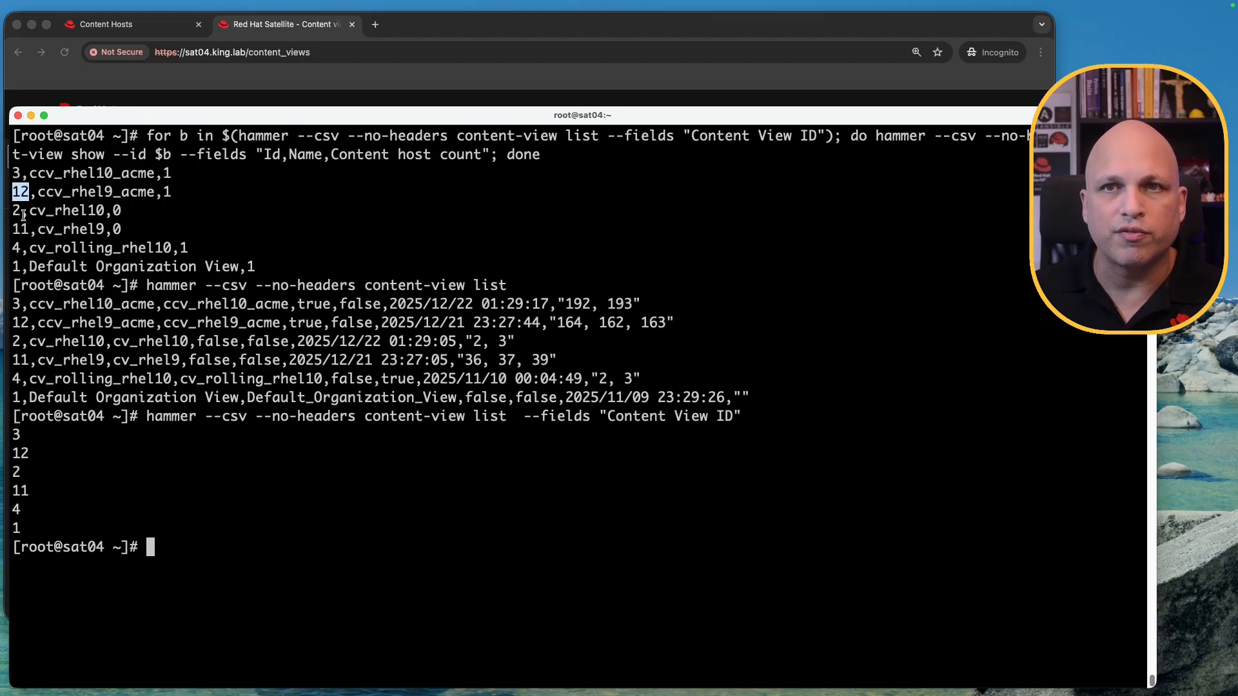
double_click(7, 210)
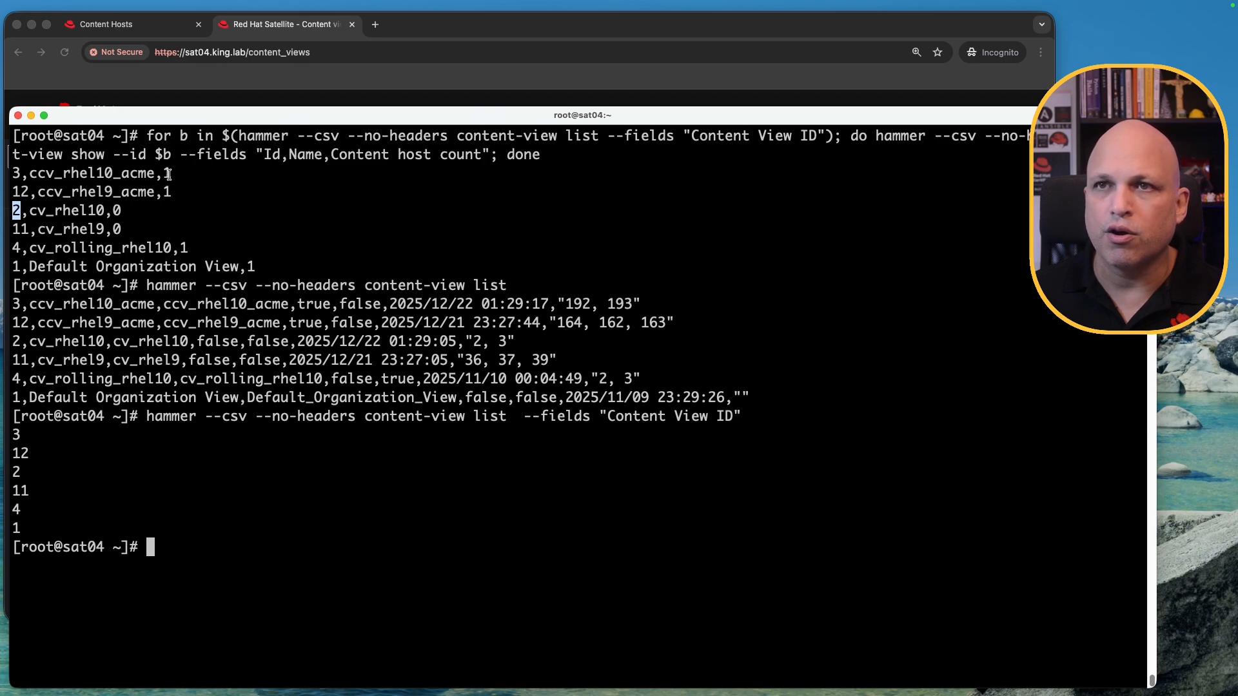
Step: Examine the show command's --fields option with Id, Name and Content host count, along with its --csv option and the closing done
left_click_drag(180, 154, 239, 155)
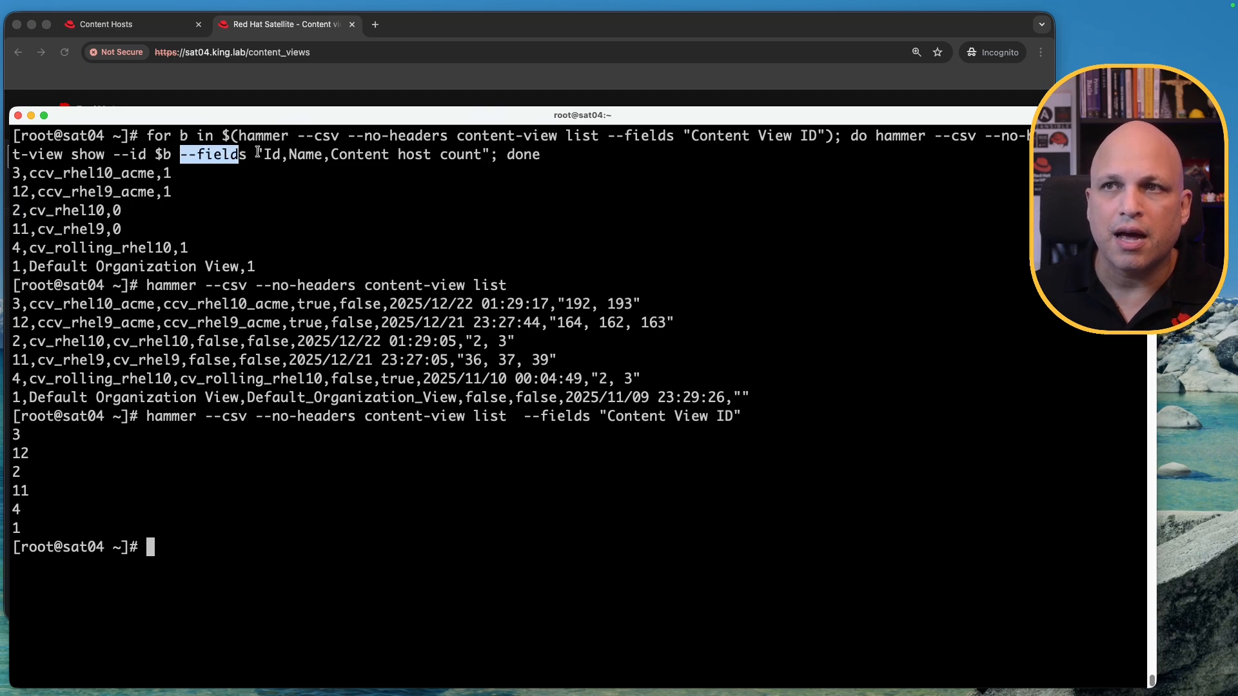
left_click(296, 157)
left_click_drag(332, 155, 481, 156)
left_click_drag(978, 137, 937, 137)
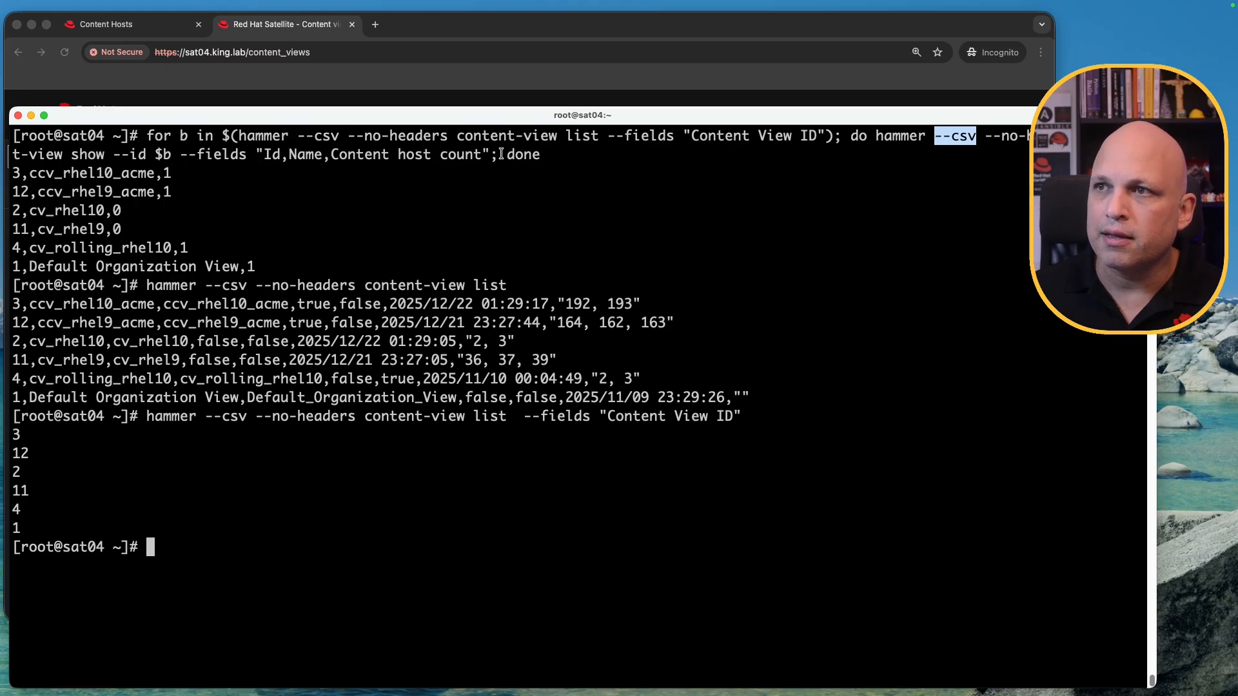
left_click_drag(507, 154, 535, 154)
left_click(137, 207)
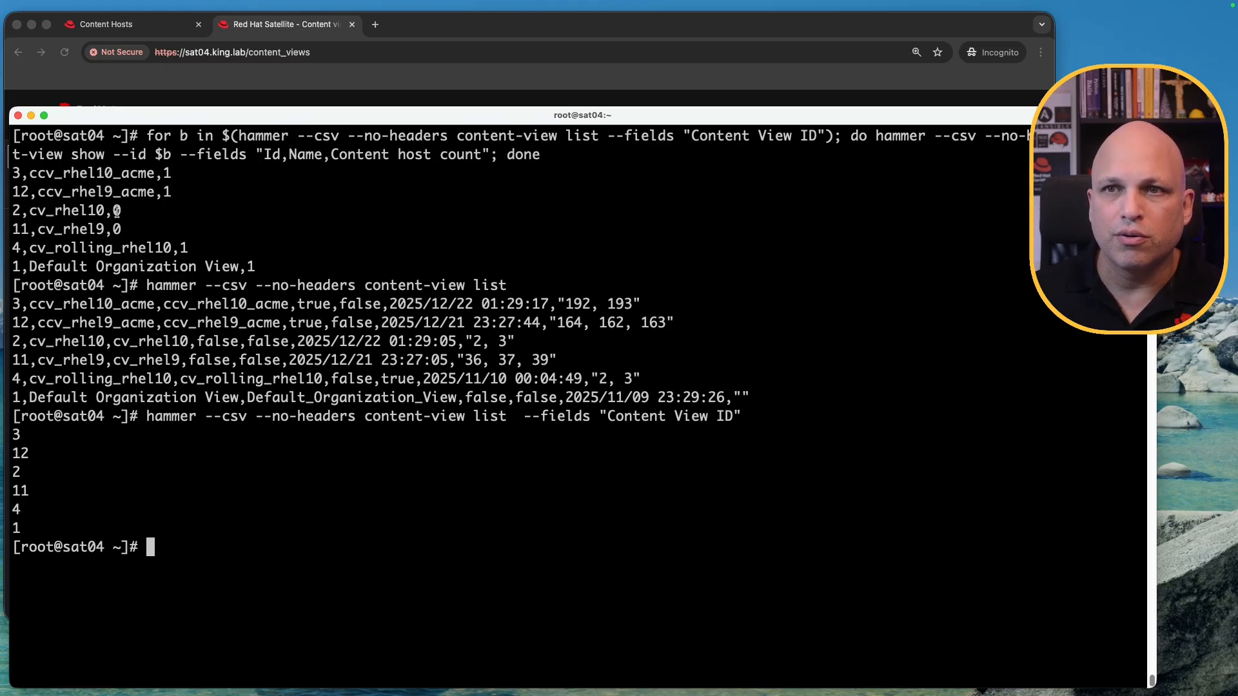
Step: Match the Id, Name and Content host count fields to the corresponding values in the ccv_rhel10_acme output row
double_click(18, 172)
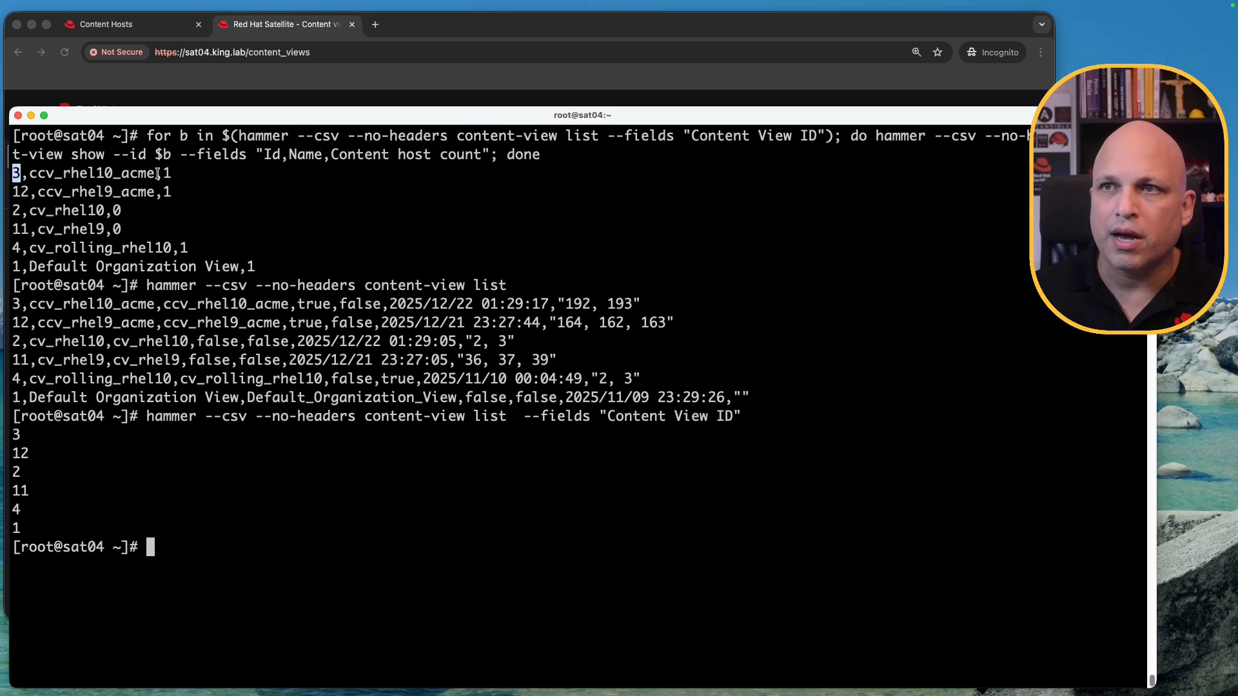
left_click_drag(279, 157, 265, 157)
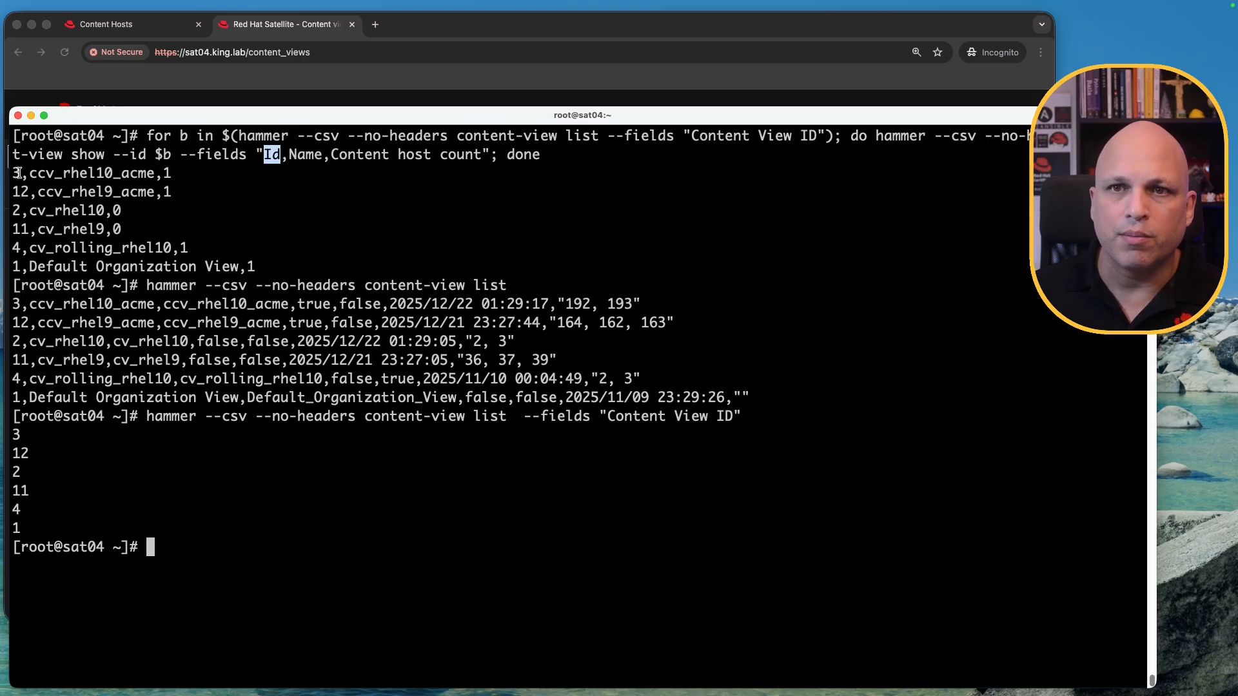
double_click(300, 157)
left_click_drag(33, 174, 152, 176)
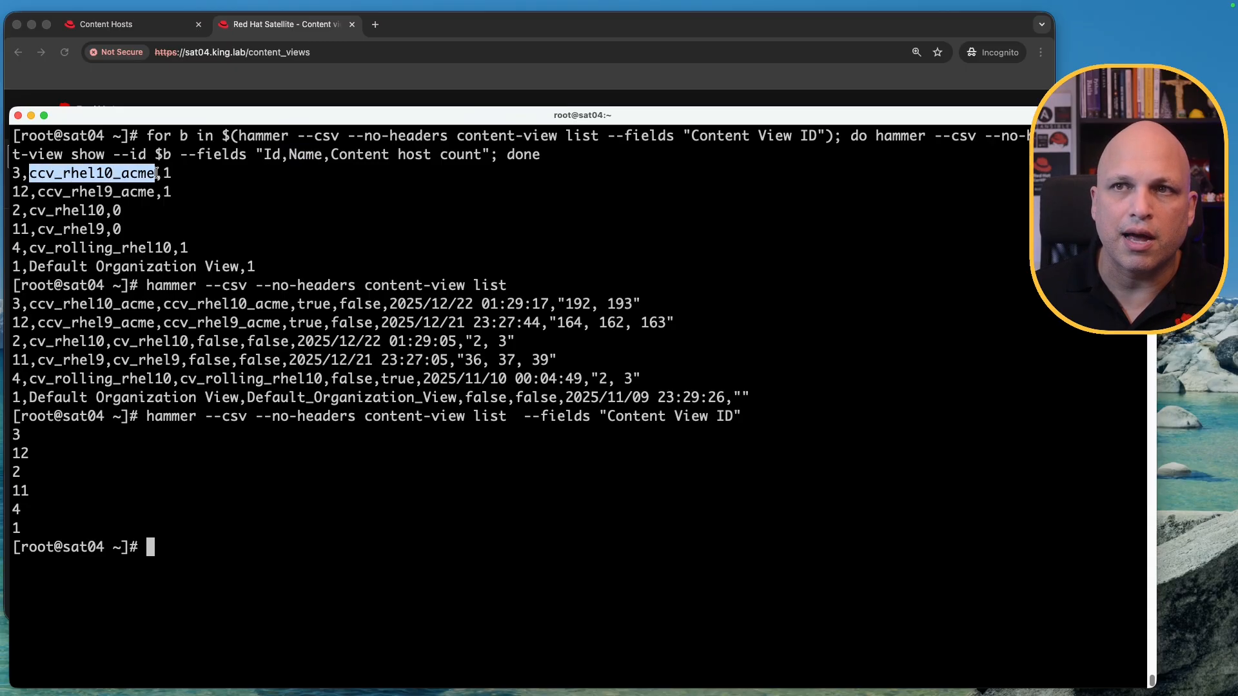
left_click_drag(341, 157, 481, 156)
double_click(167, 173)
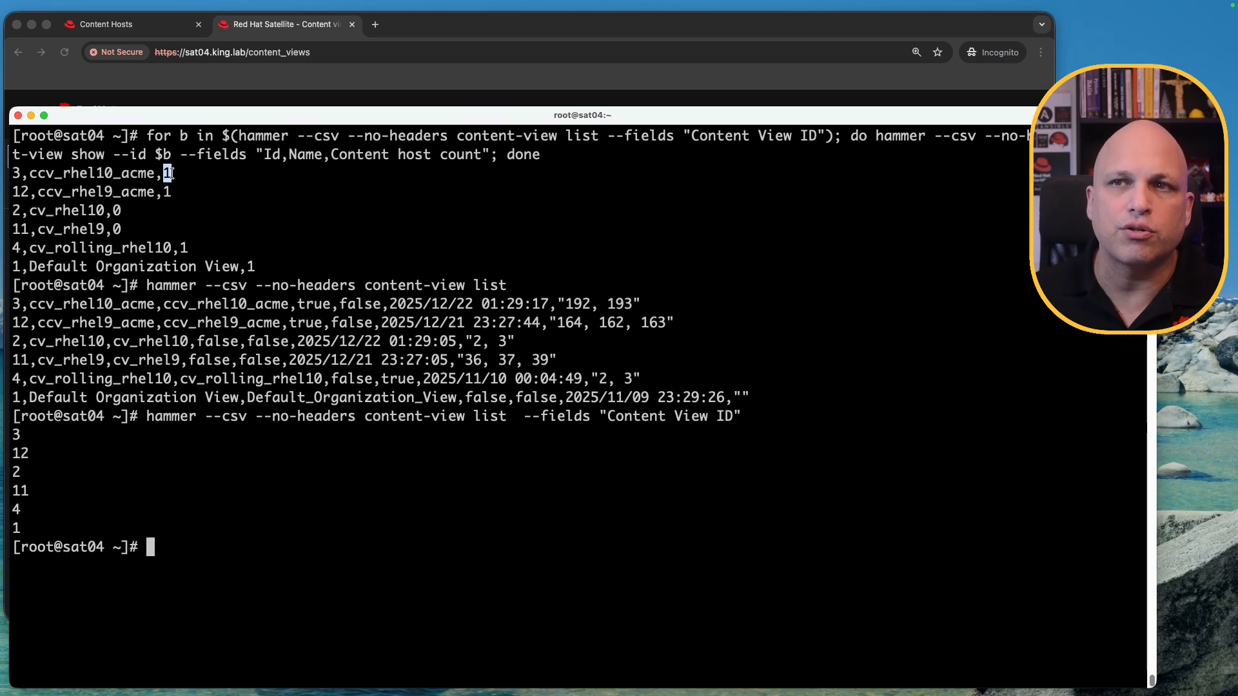
Step: Compare the composite views ccv_rhel10_acme and ccv_rhel9_acme with cv_rhel10 and its host count in the loop output
double_click(129, 172)
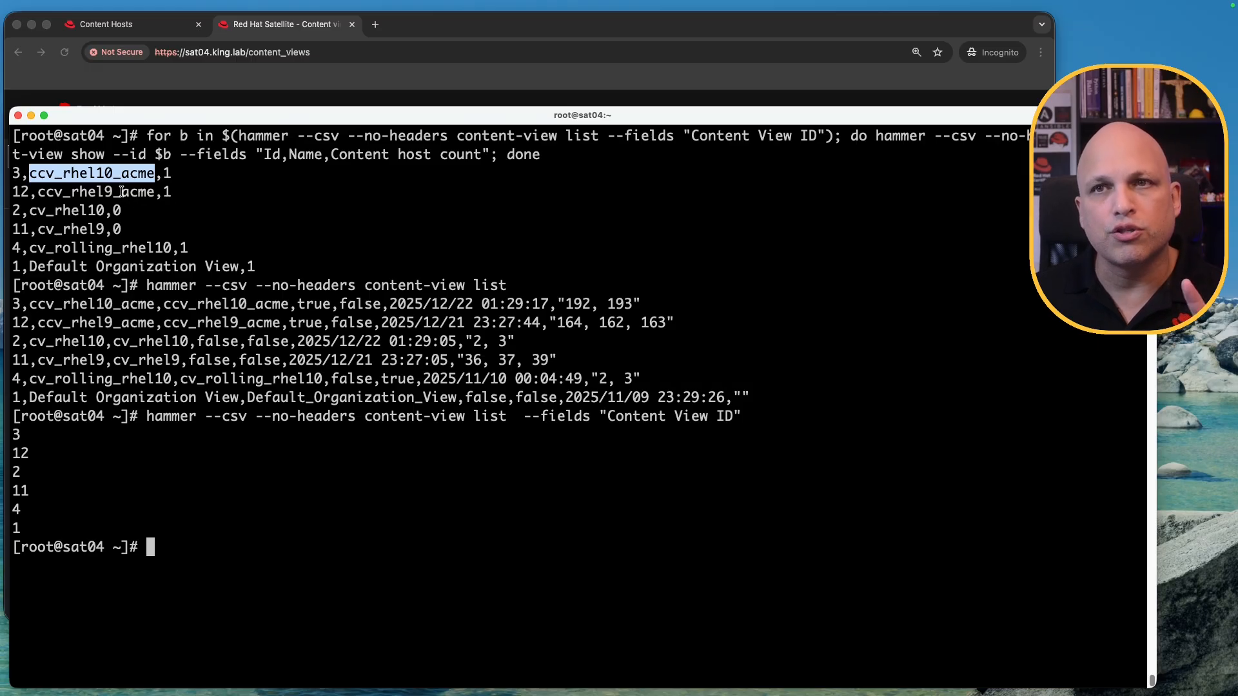
double_click(122, 191)
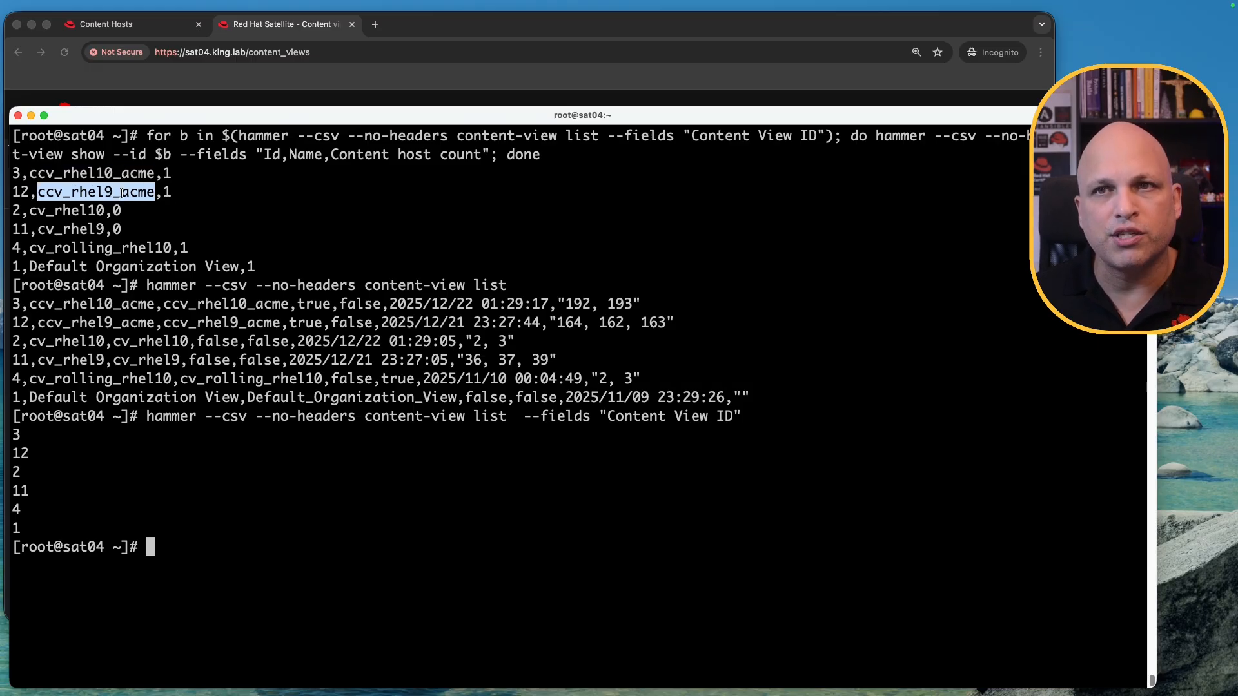
double_click(72, 213)
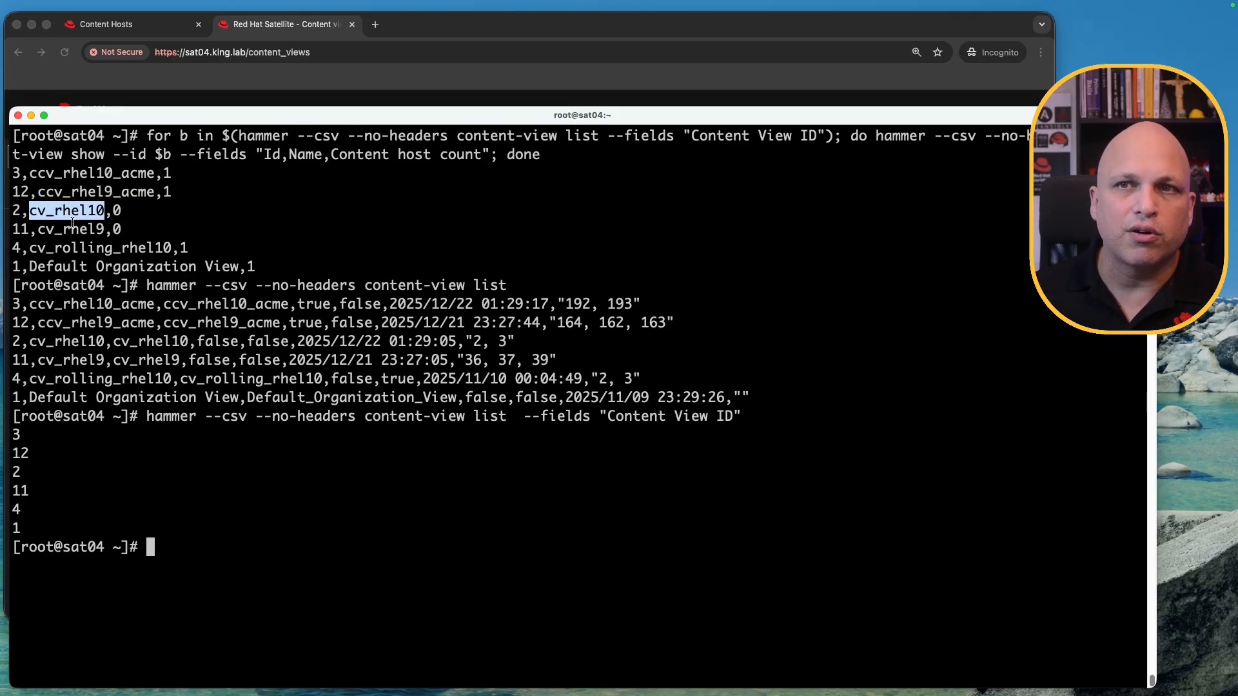
double_click(116, 210)
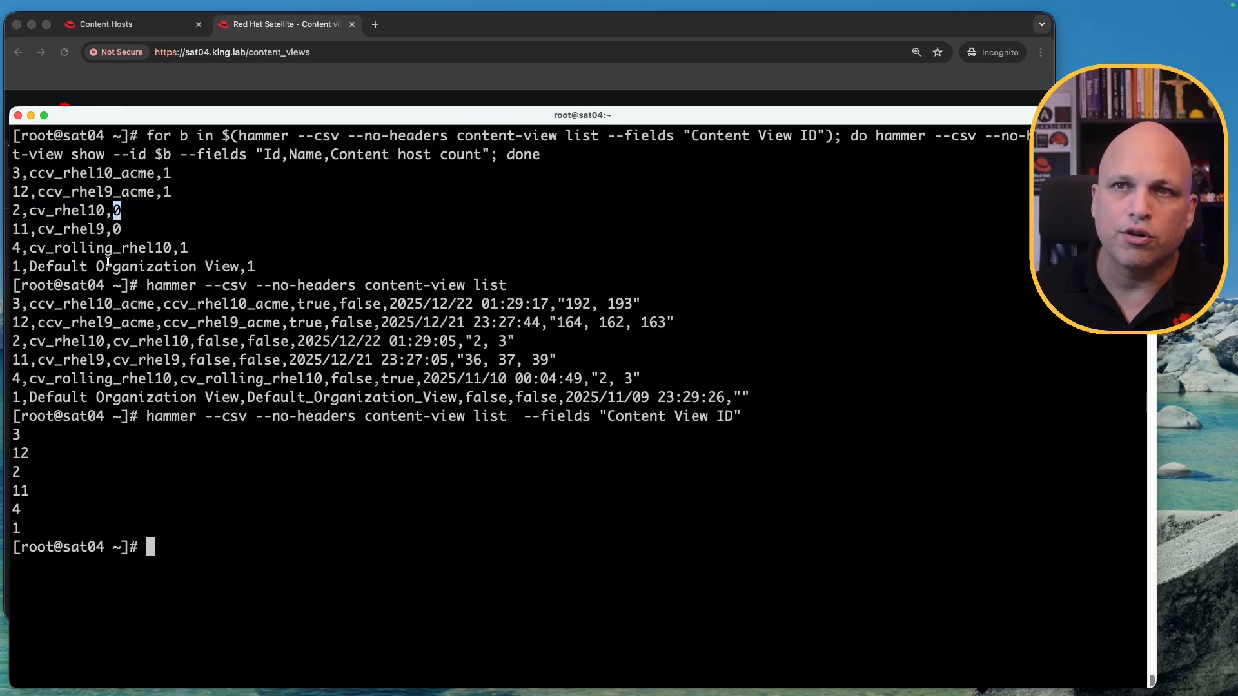
Step: Check the host counts of cv_rhel9, cv_rolling_rhel10 and Default Organization View in the loop output
double_click(87, 226)
double_click(117, 230)
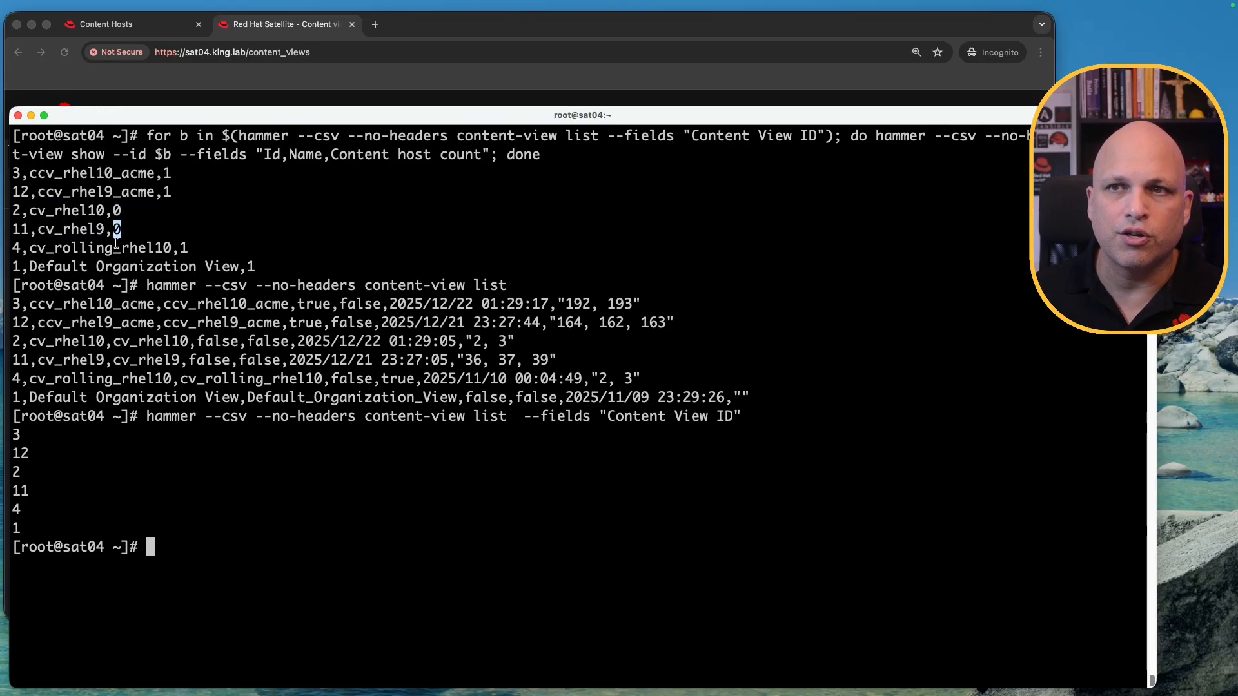
left_click(94, 245)
double_click(95, 248)
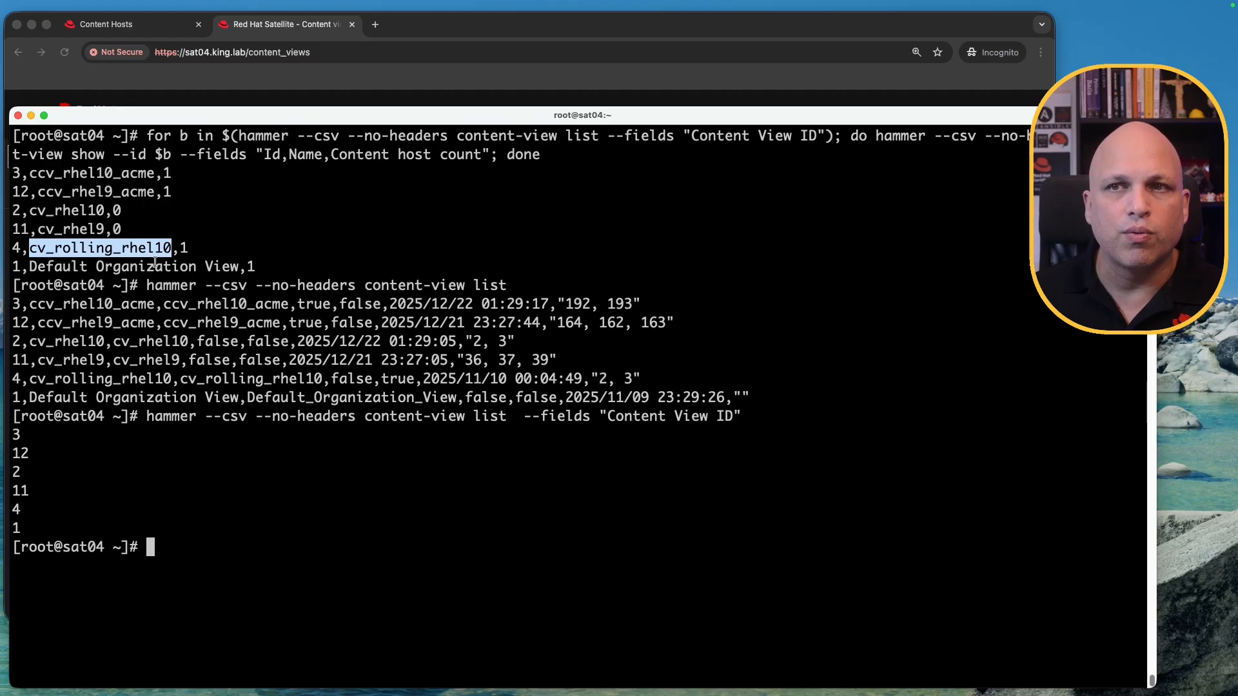
double_click(184, 247)
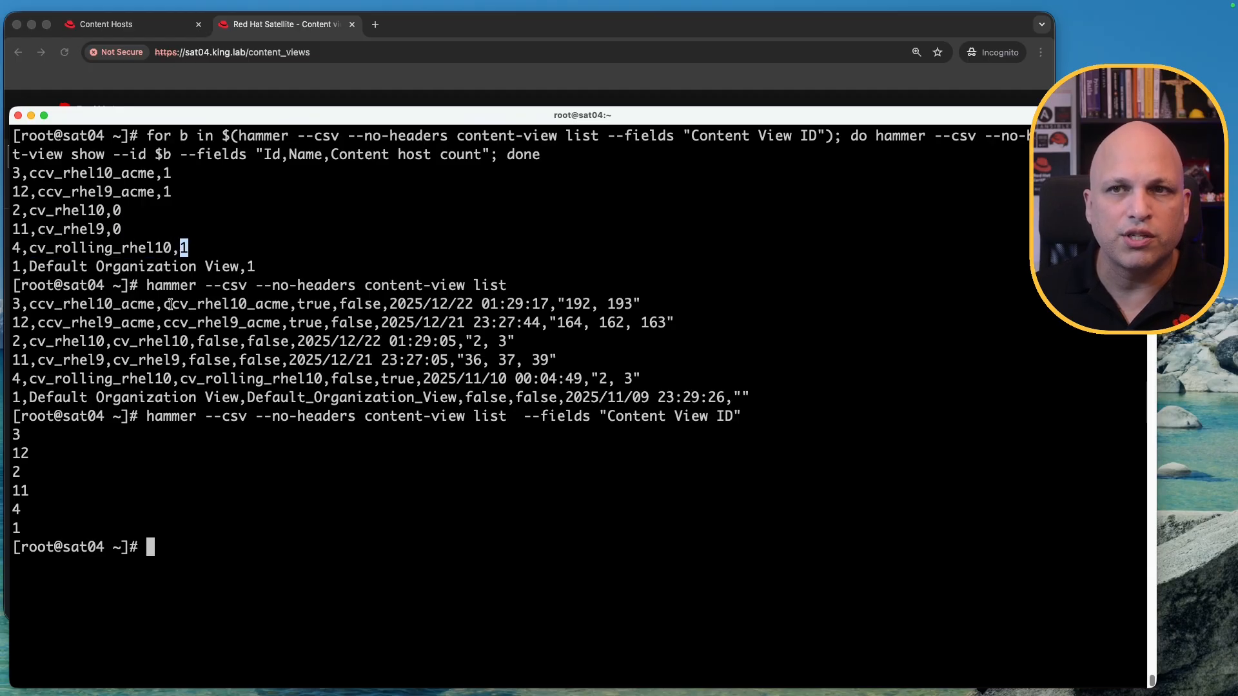
double_click(94, 264)
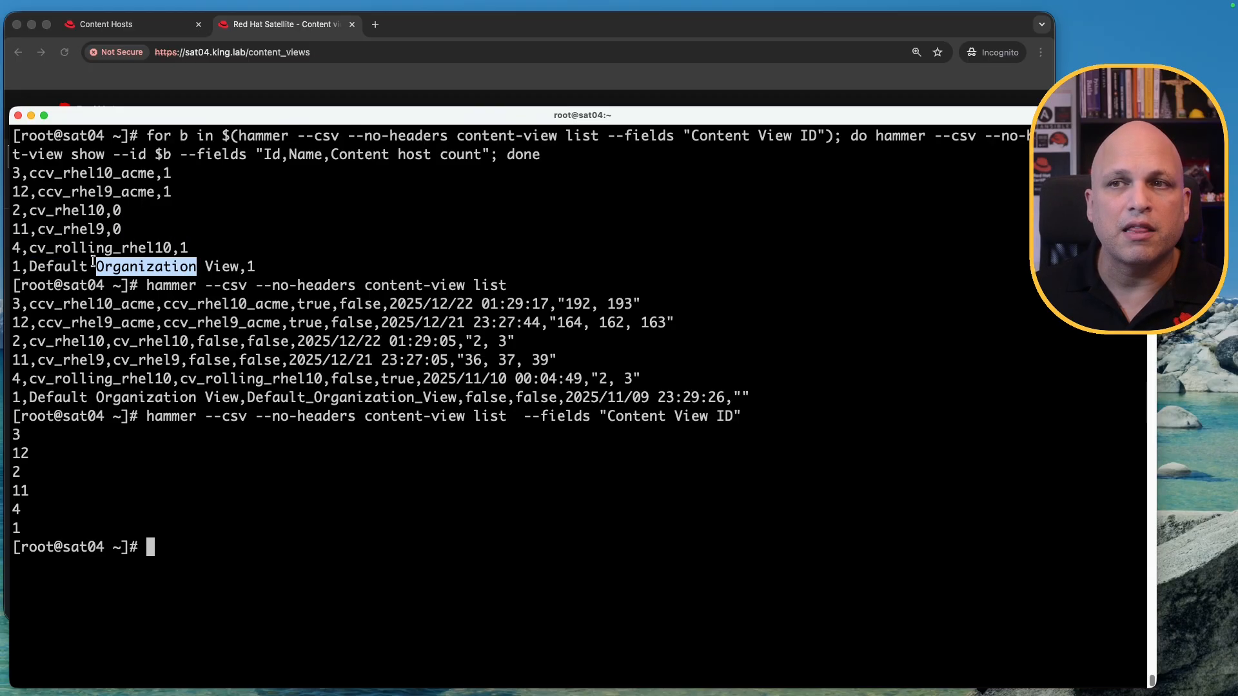
double_click(251, 267)
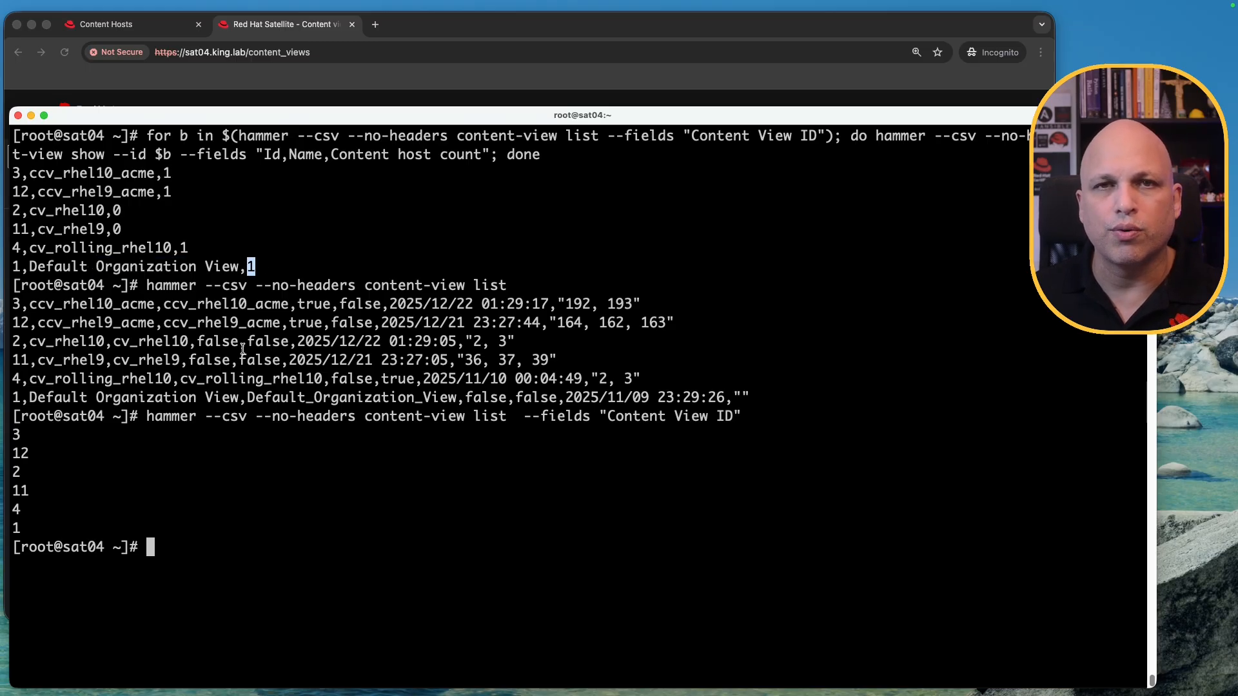
Step: Switch to Red Hat Satellite in the browser and open the list of all hosts
left_click(597, 26)
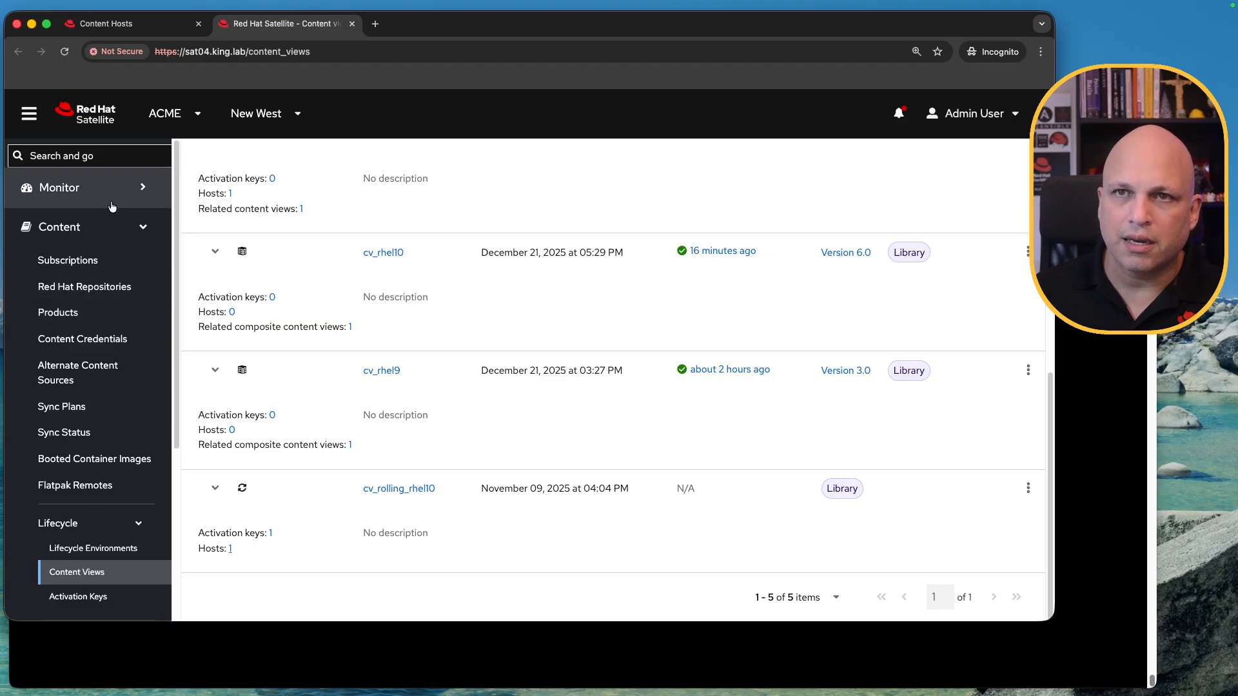
left_click(103, 231)
left_click(105, 268)
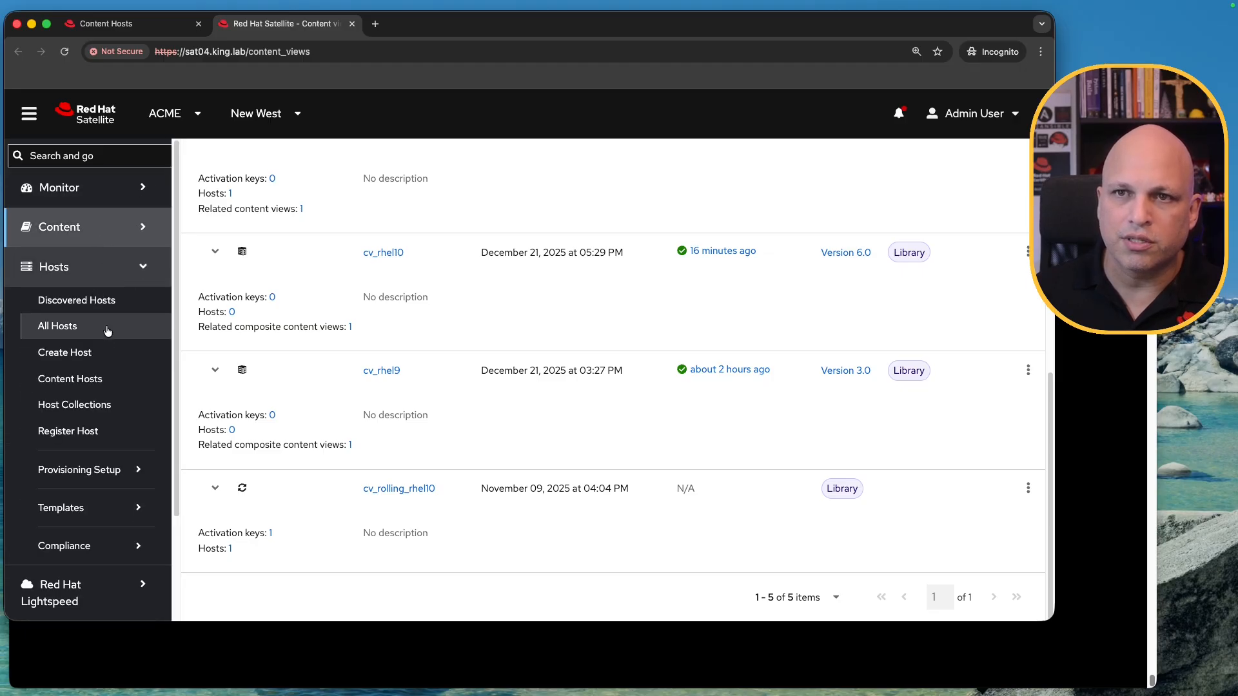
left_click(107, 331)
Step: Open the rhel10-vm02-imgbuilder and three sat04-node host pages in separate tabs, and check the content view environments of rhel10-vm02-imgbuilder and sat04-node01-rhel8
left_click(290, 273, "super")
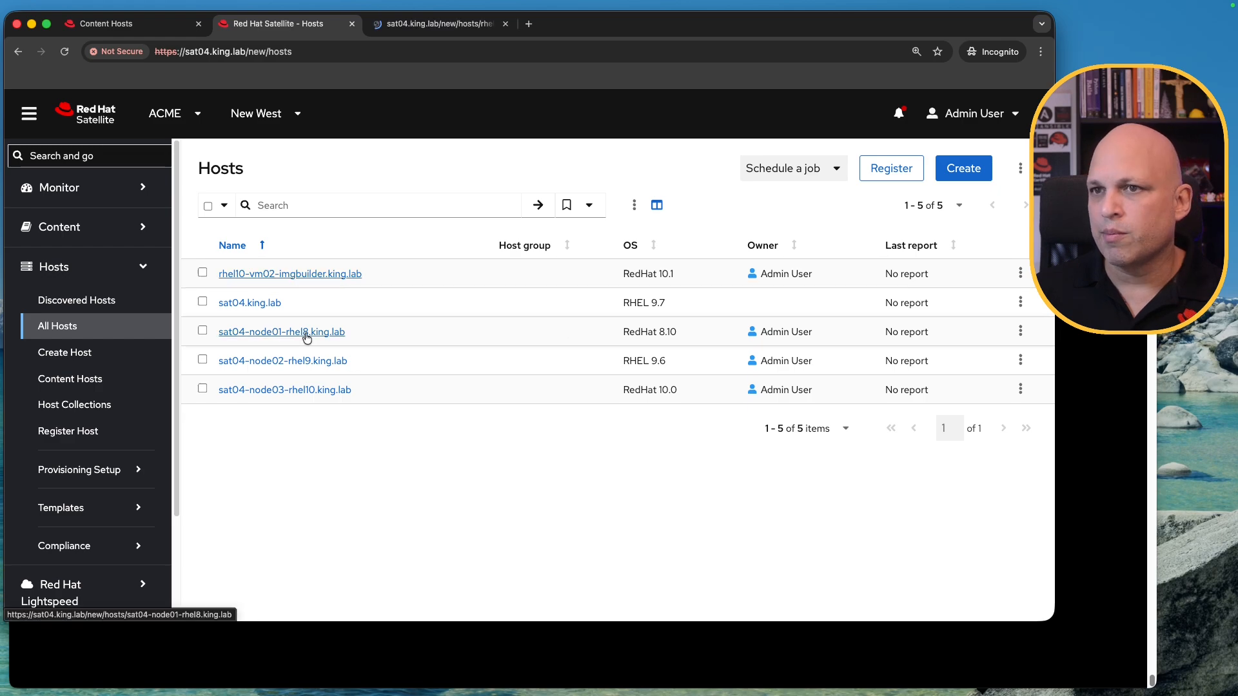
left_click(304, 332, "super")
left_click(304, 361, "super")
left_click(307, 390, "super")
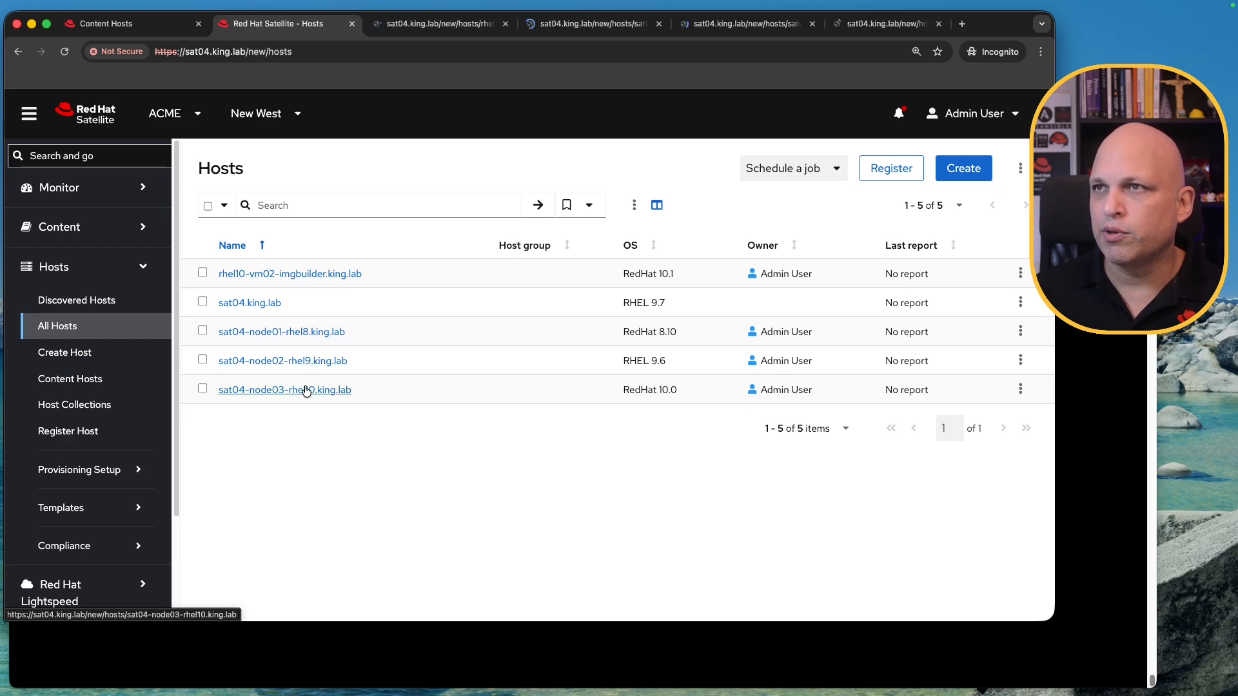
left_click(471, 25)
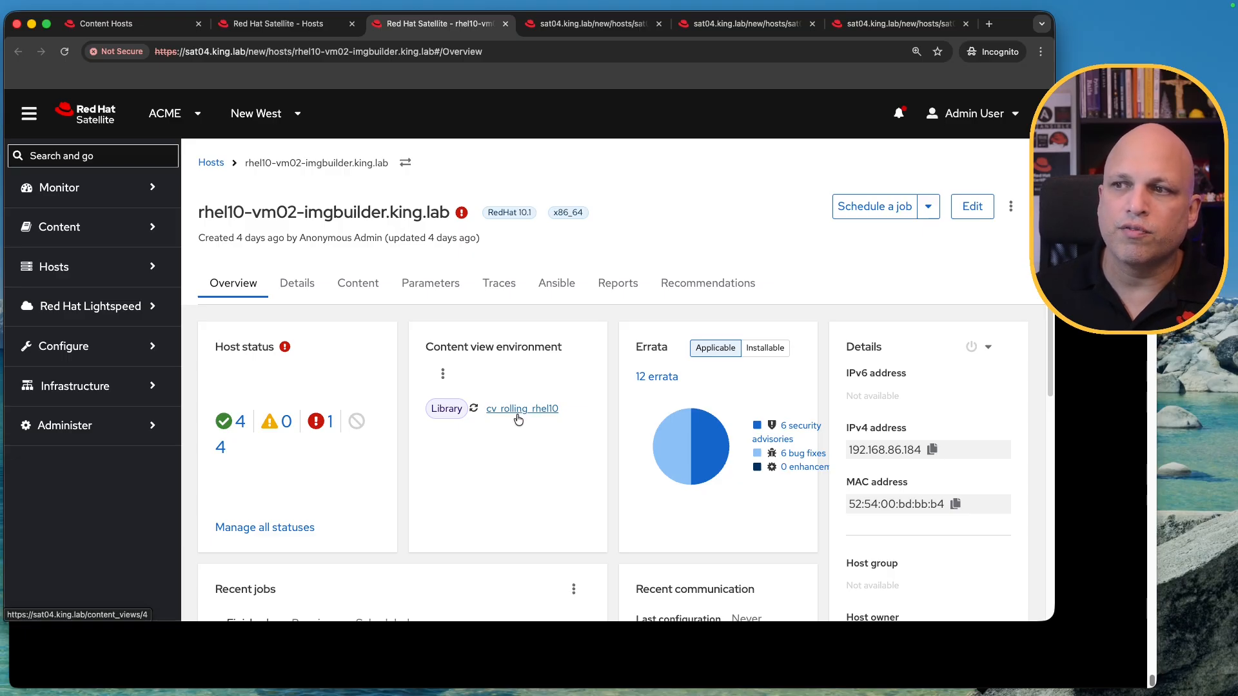
left_click(595, 26)
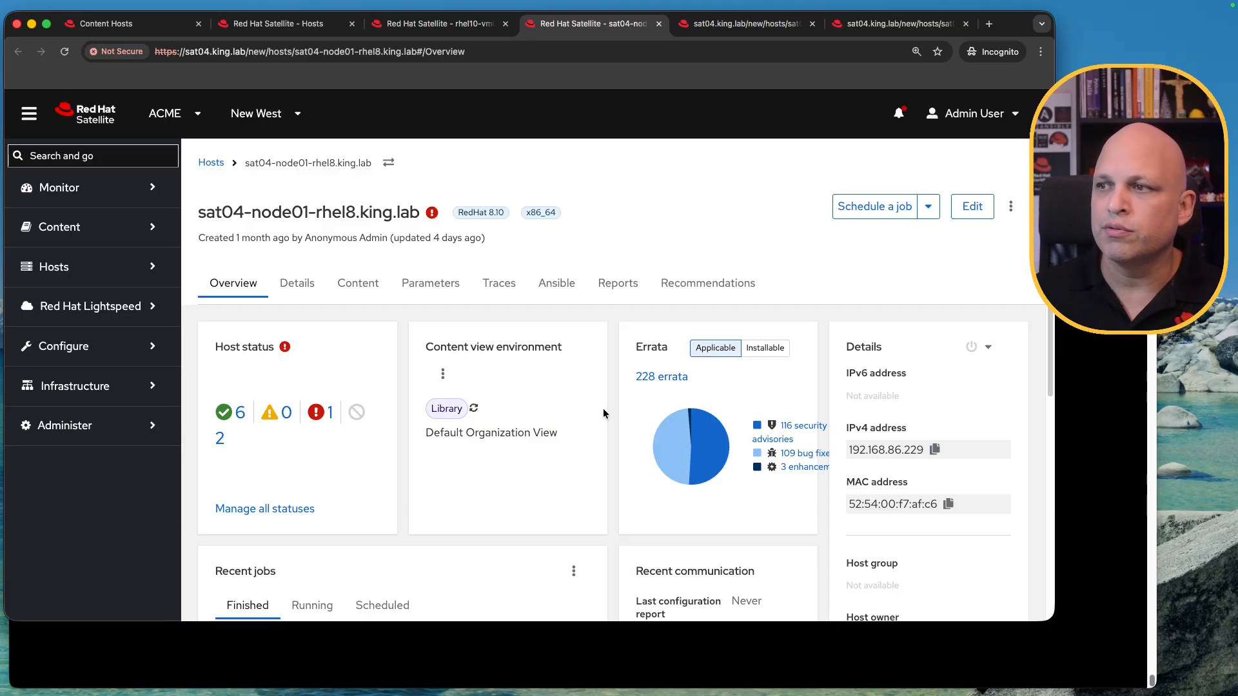
Step: Reassign host sat04-node02-rhel9.king.lab to the Library lifecycle environment with the Default Organization View content view
left_click(741, 24)
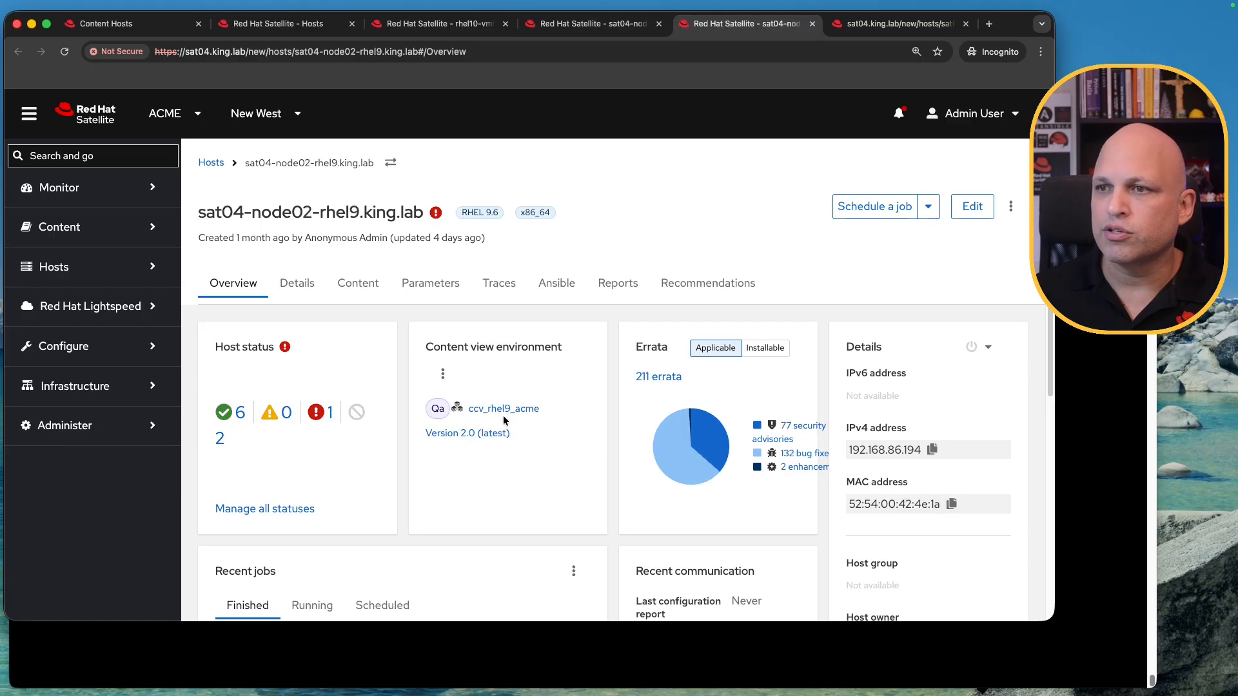
left_click(443, 374)
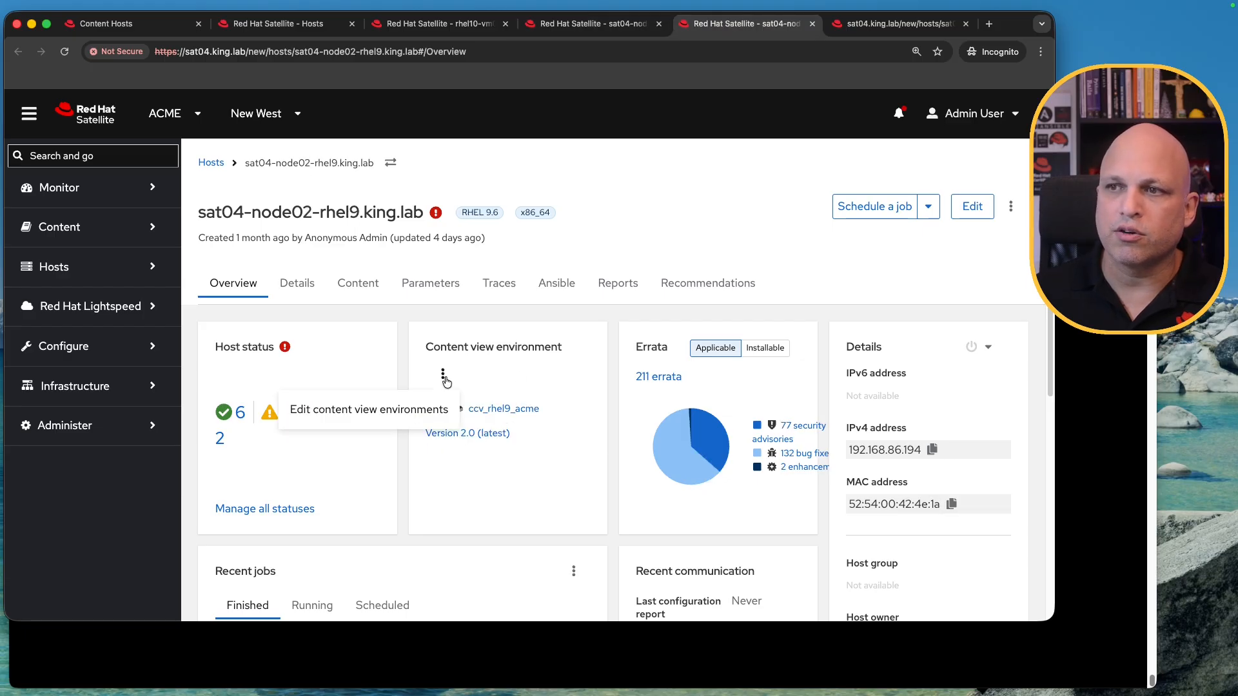
left_click(427, 416)
left_click(360, 278)
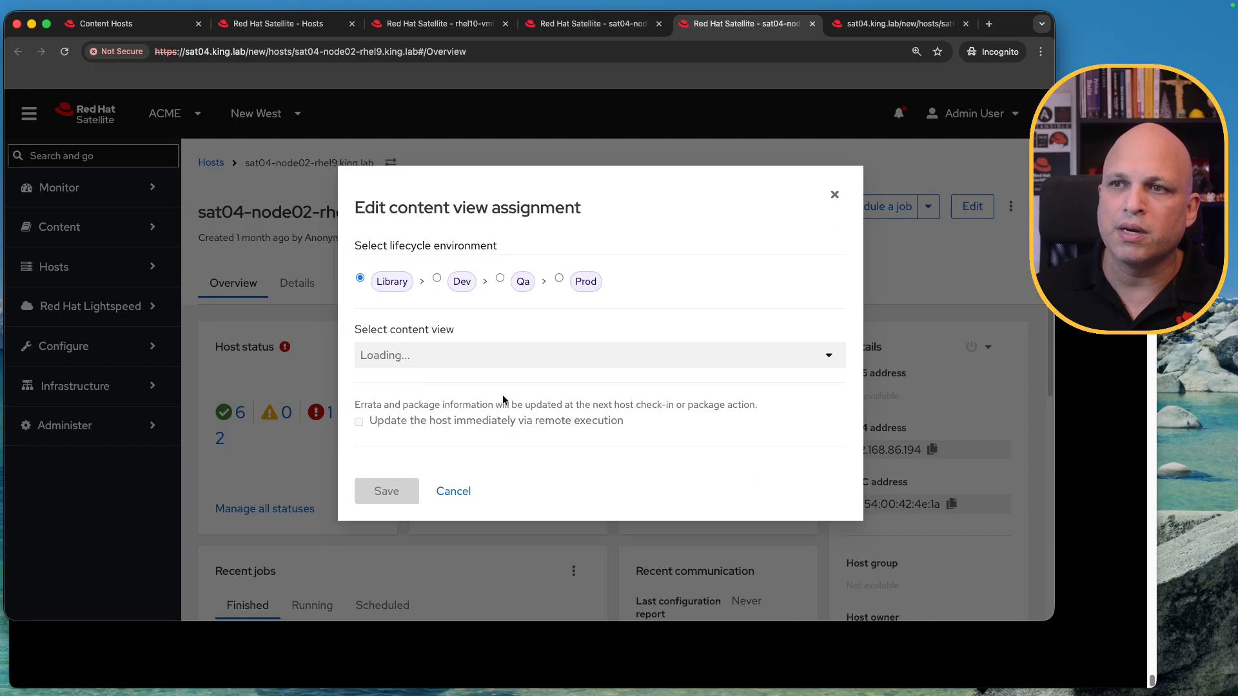
left_click(509, 357)
left_click(509, 393)
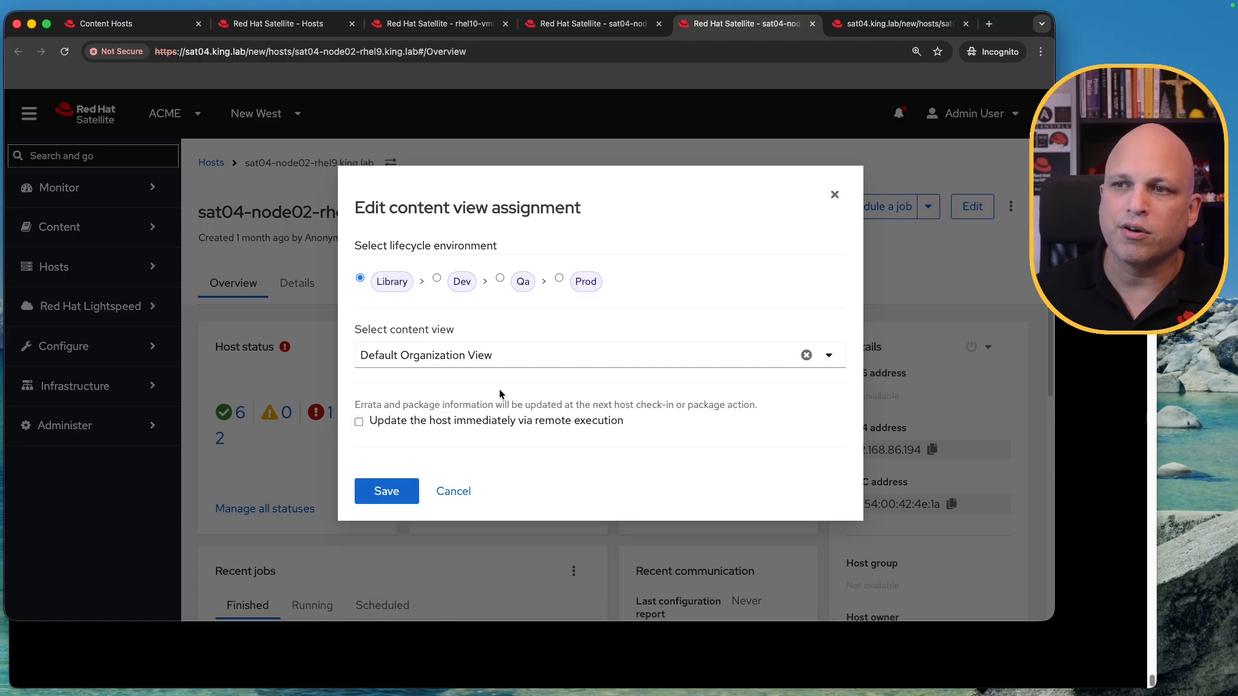
left_click(407, 490)
Step: Reassign host sat04-node03-rhel10.king.lab to the Library lifecycle environment with the Default Organization View content view
key("ctrl+Tab")
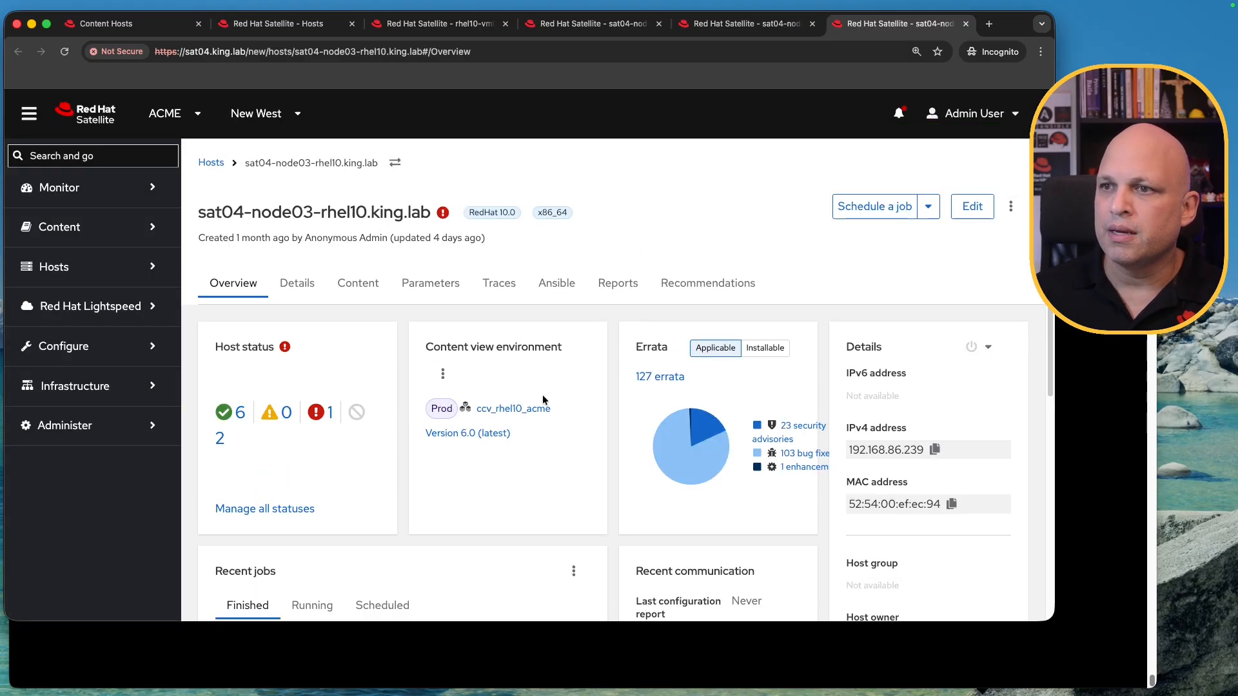
left_click(443, 373)
left_click(415, 410)
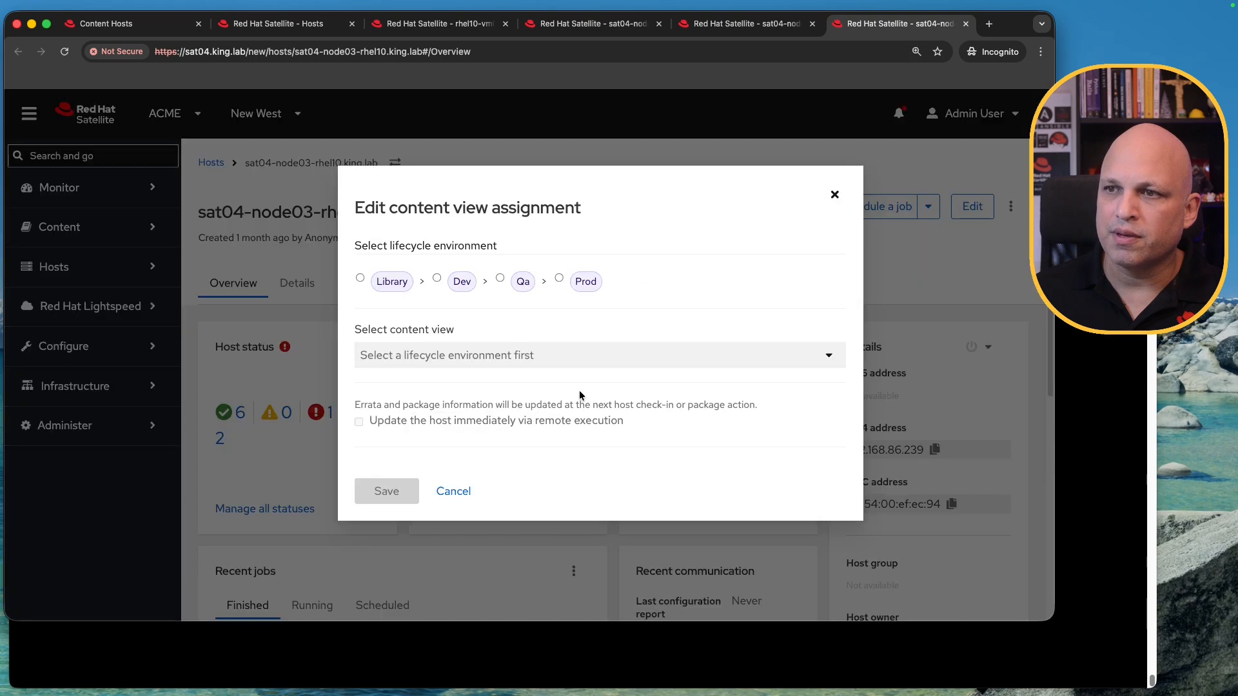
left_click(359, 278)
left_click(394, 359)
left_click(461, 402)
left_click(387, 492)
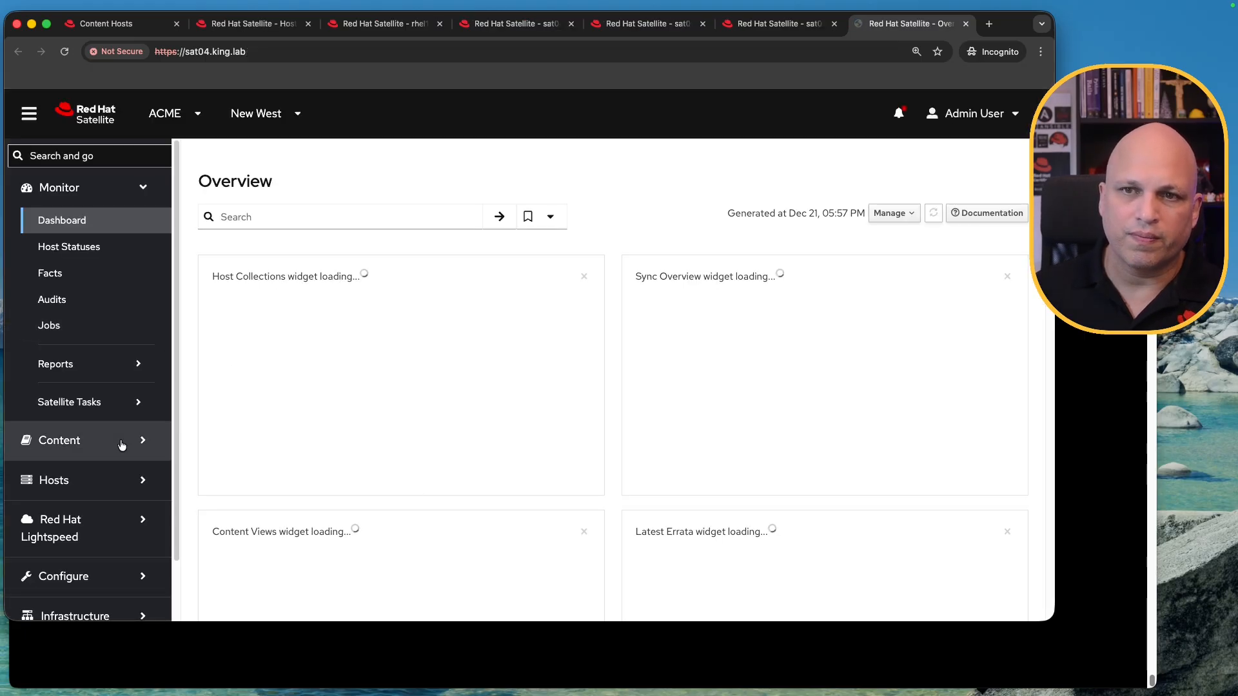
Step: Open the Content Hosts list in a new tab and check the content view assigned to rhel10-vm02-imgbuilder.king.lab
left_click(103, 189)
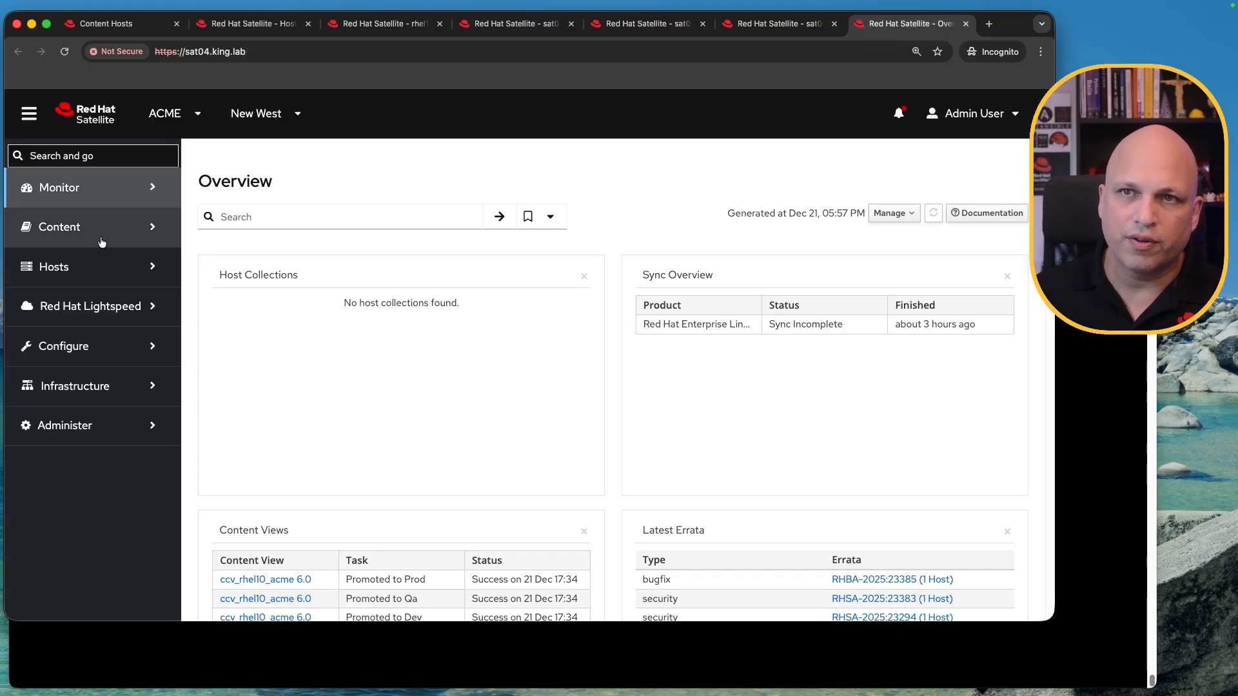
left_click(121, 272)
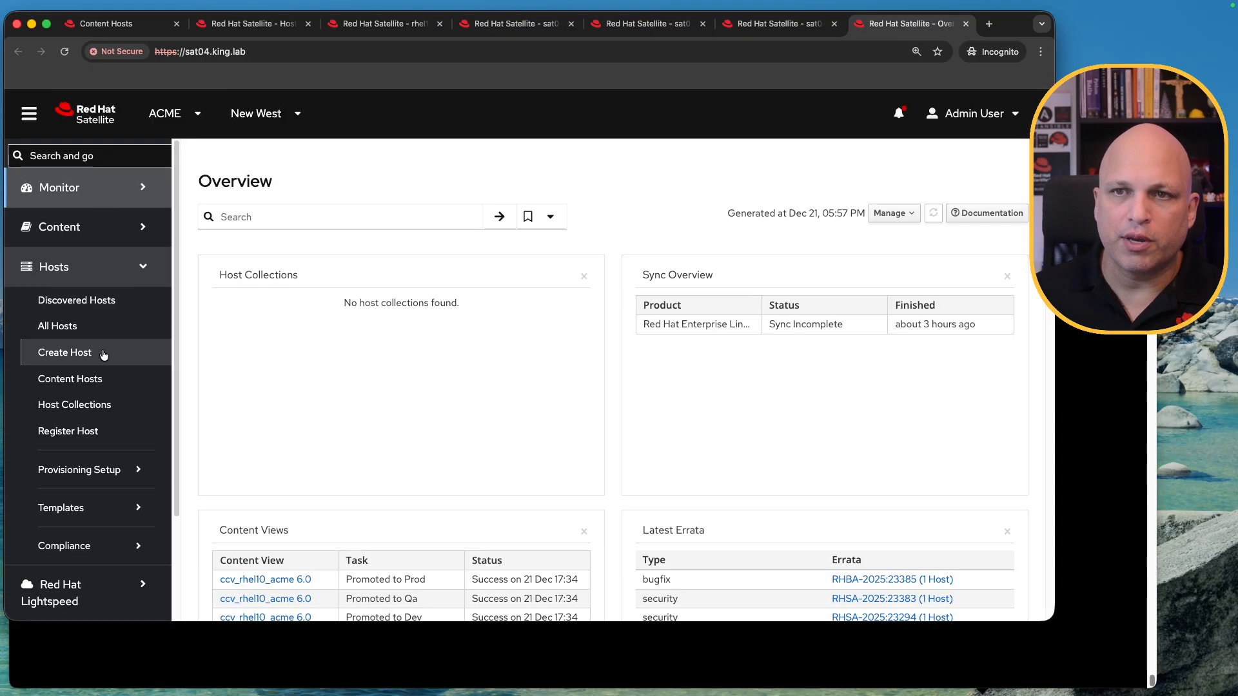
left_click(69, 379)
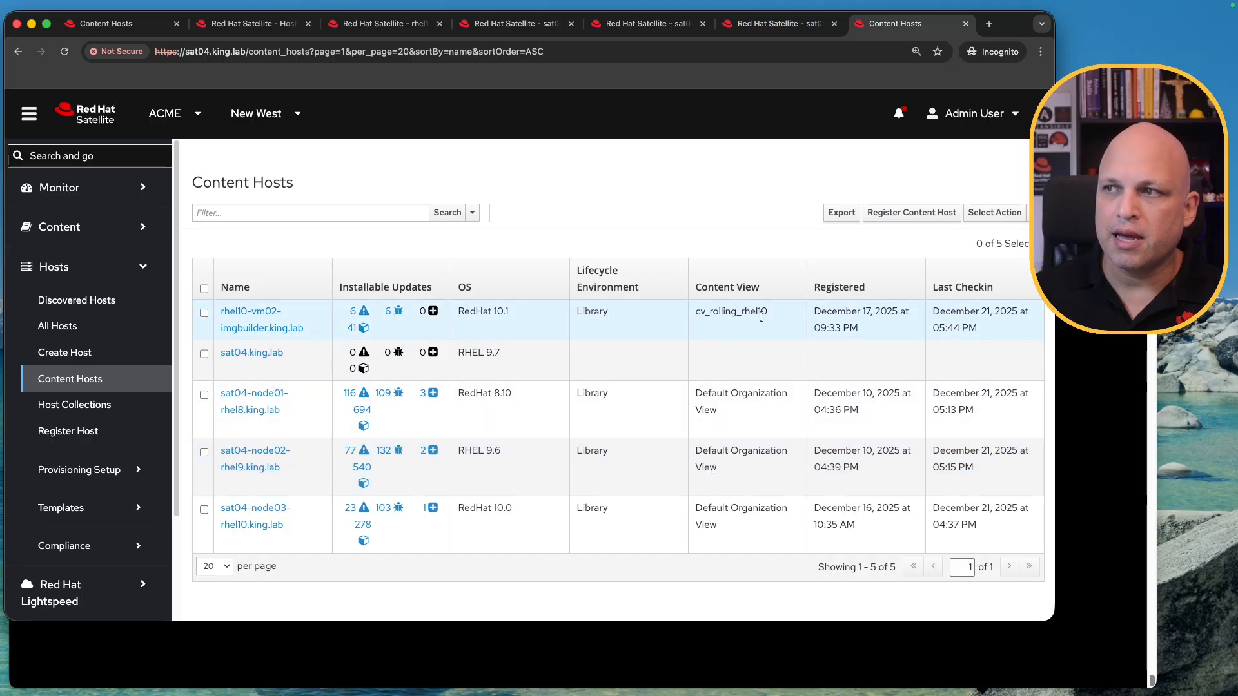
left_click_drag(739, 316, 694, 315)
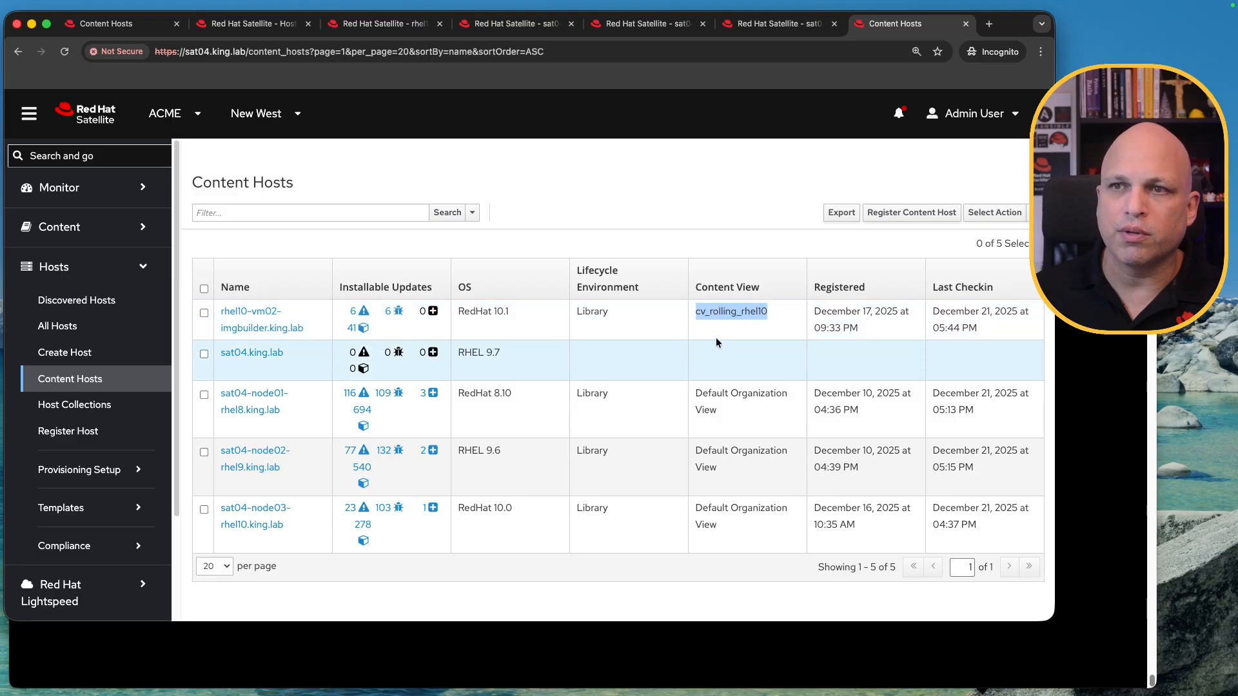
Step: Switch to the terminal and rerun the hammer loop that shows every content view's Id, Name and Content host count
key("super+Tab")
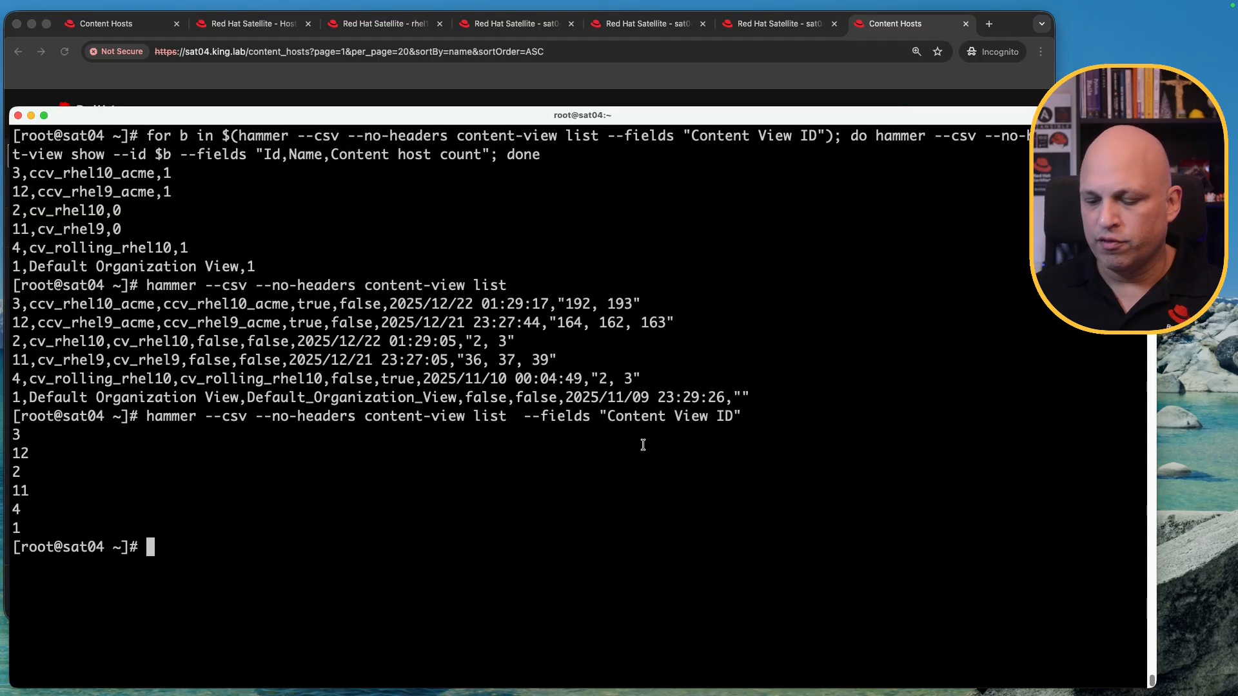
key("Up")
key("Up")
key("Up")
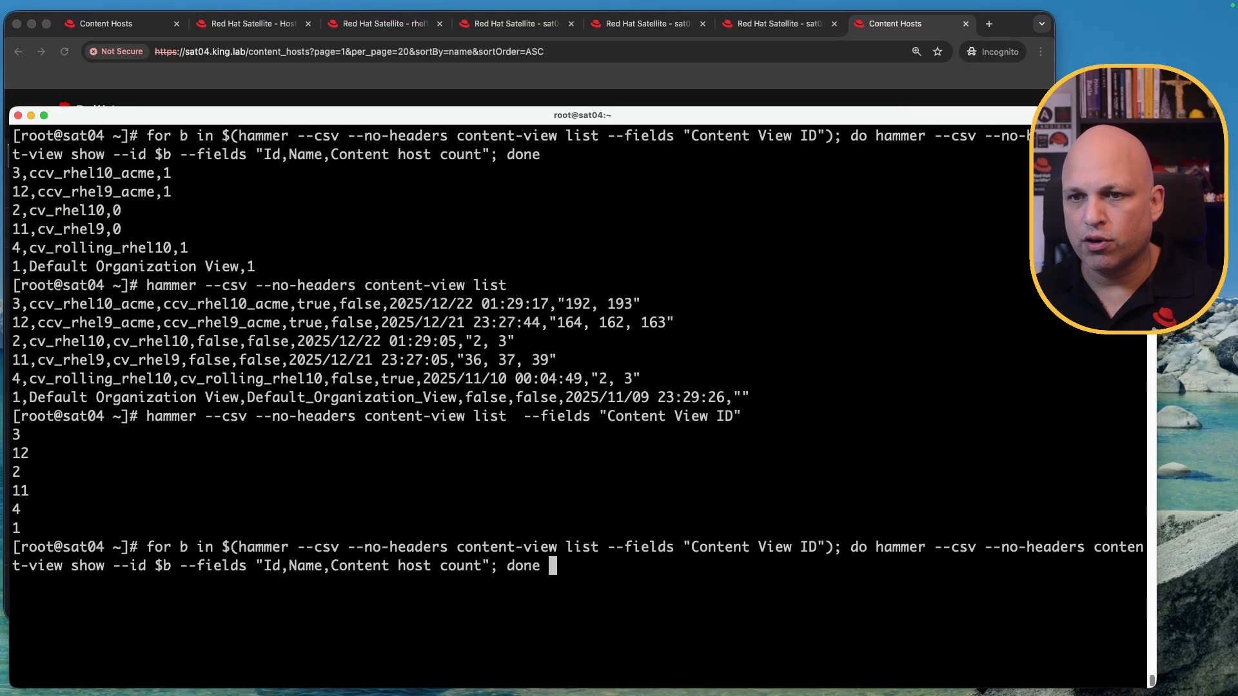
key("Return")
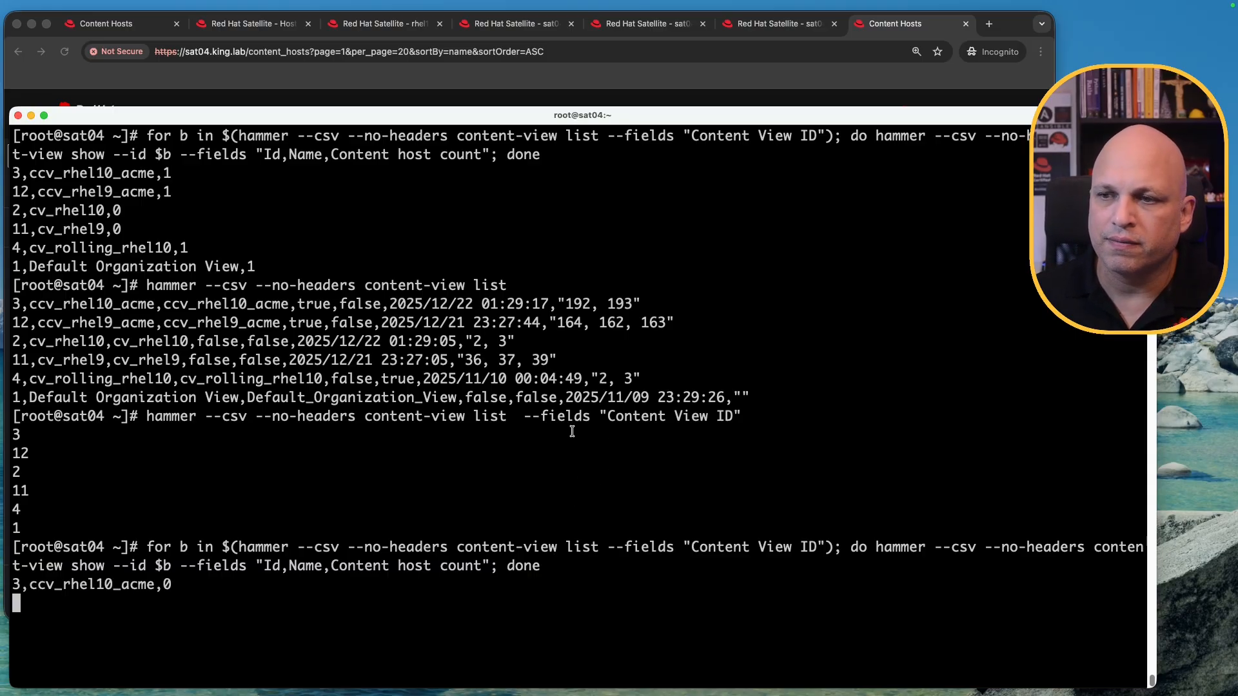
Step: Check the new host counts of ccv_rhel10_acme, ccv_rhel9_acme, cv_rhel10 and cv_rhel9 in the latest loop output
double_click(145, 566)
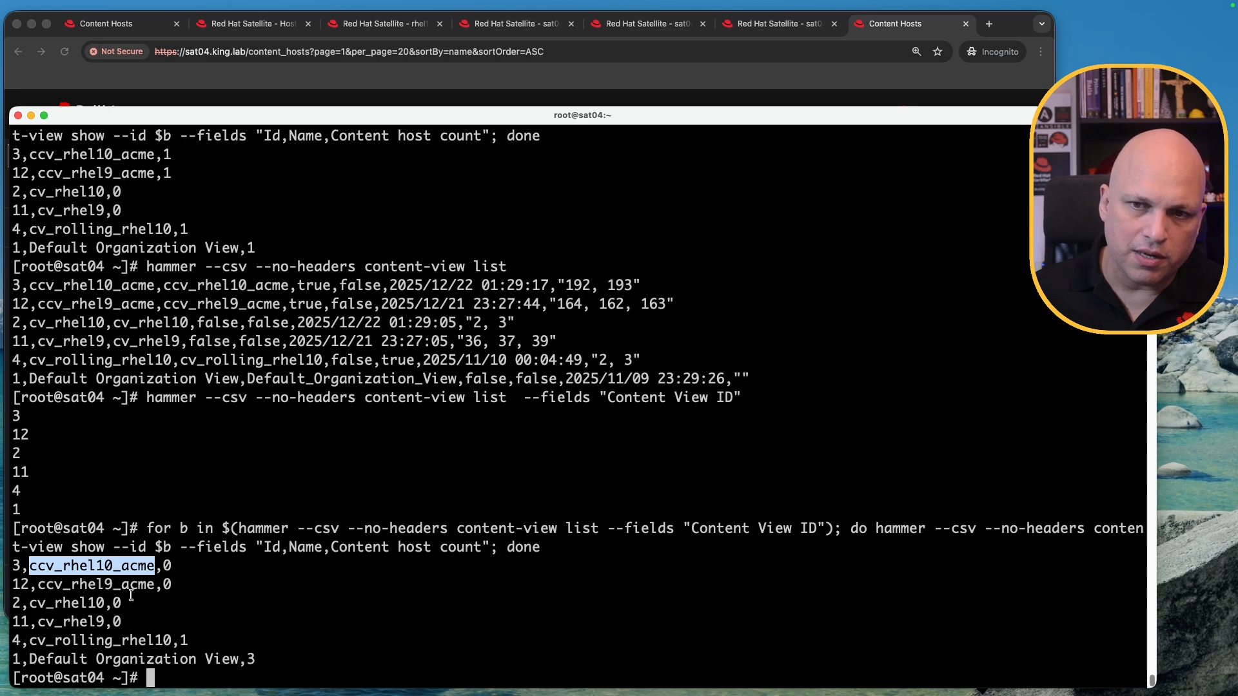
double_click(167, 566)
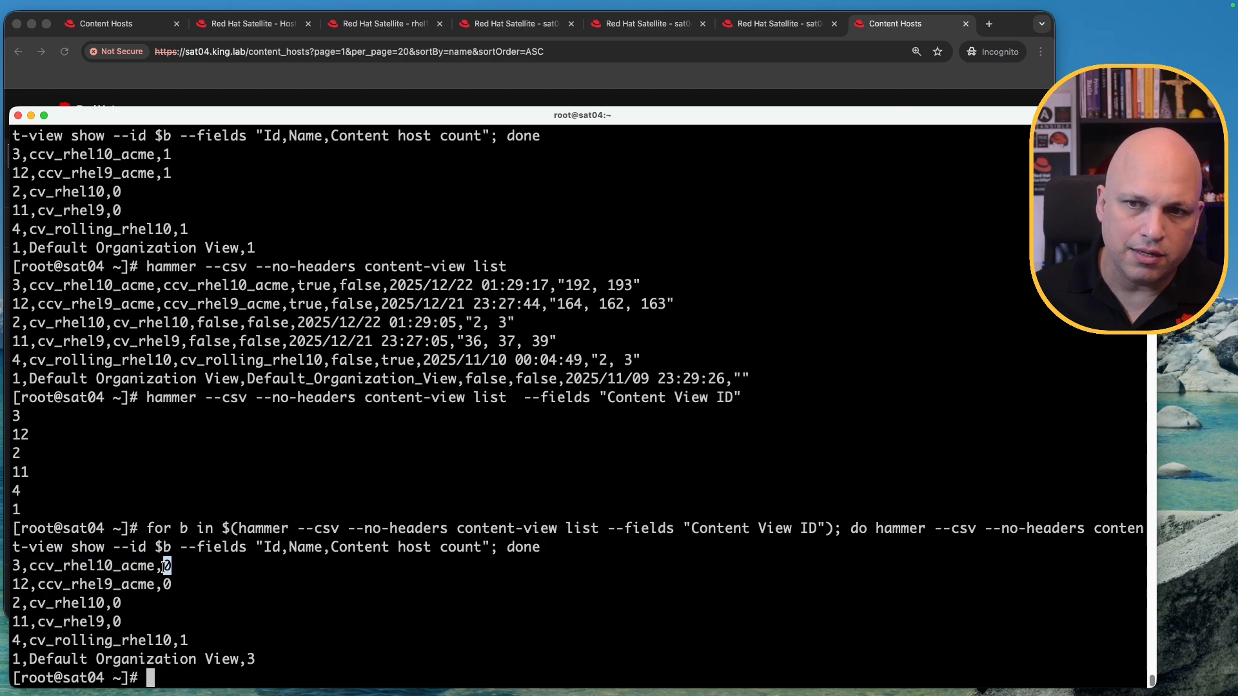
double_click(88, 584)
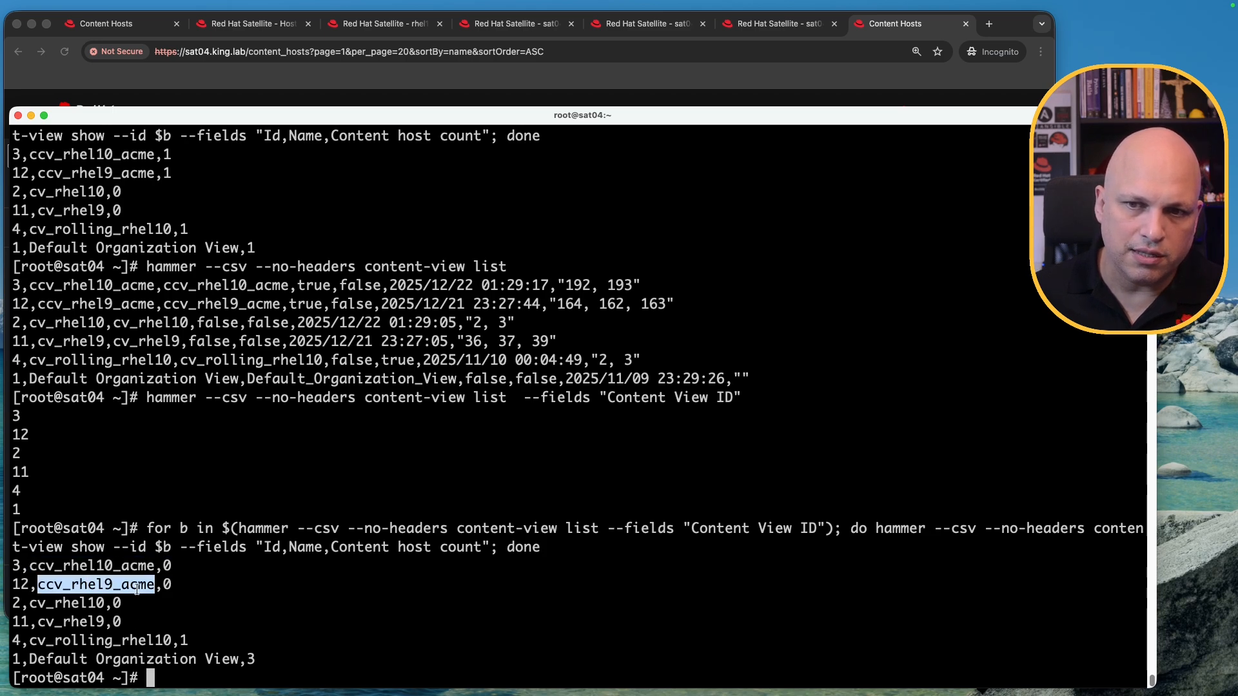
double_click(167, 584)
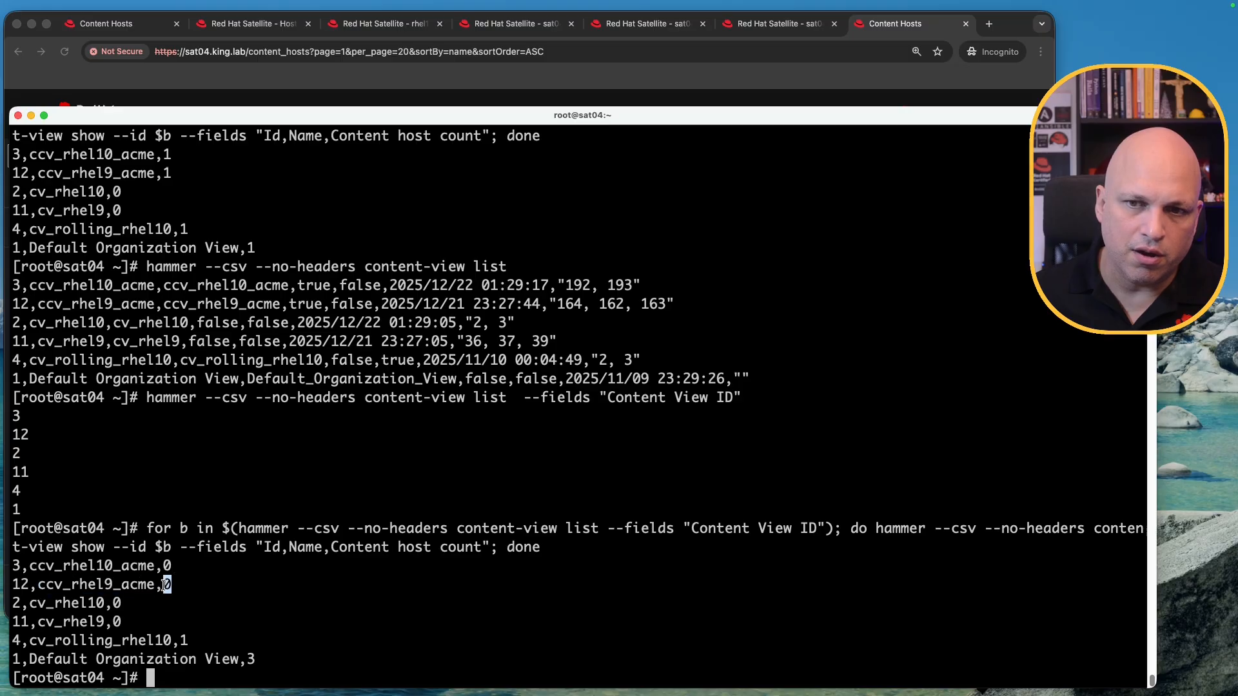
left_click(118, 604)
left_click_drag(120, 604, 113, 603)
left_click(117, 622)
double_click(117, 620)
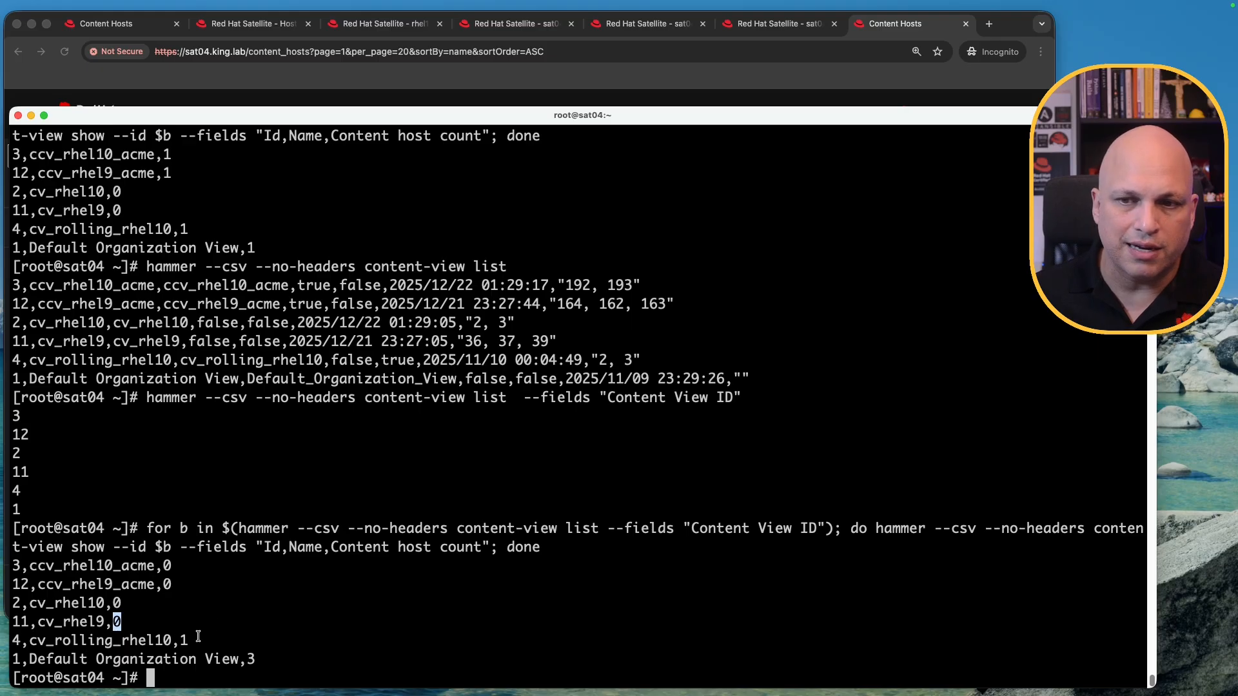
Step: Check the cv_rolling_rhel10 row and its host count in the latest loop output
left_click(118, 641)
double_click(96, 641)
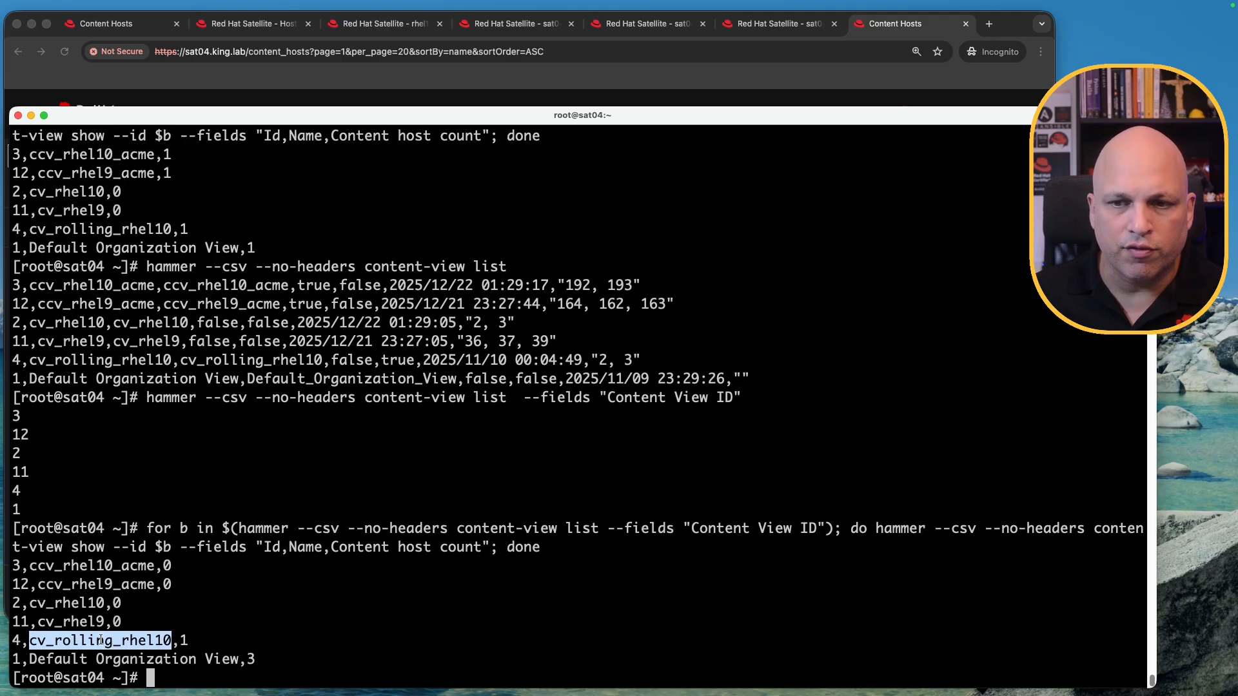
left_click(183, 641)
double_click(183, 641)
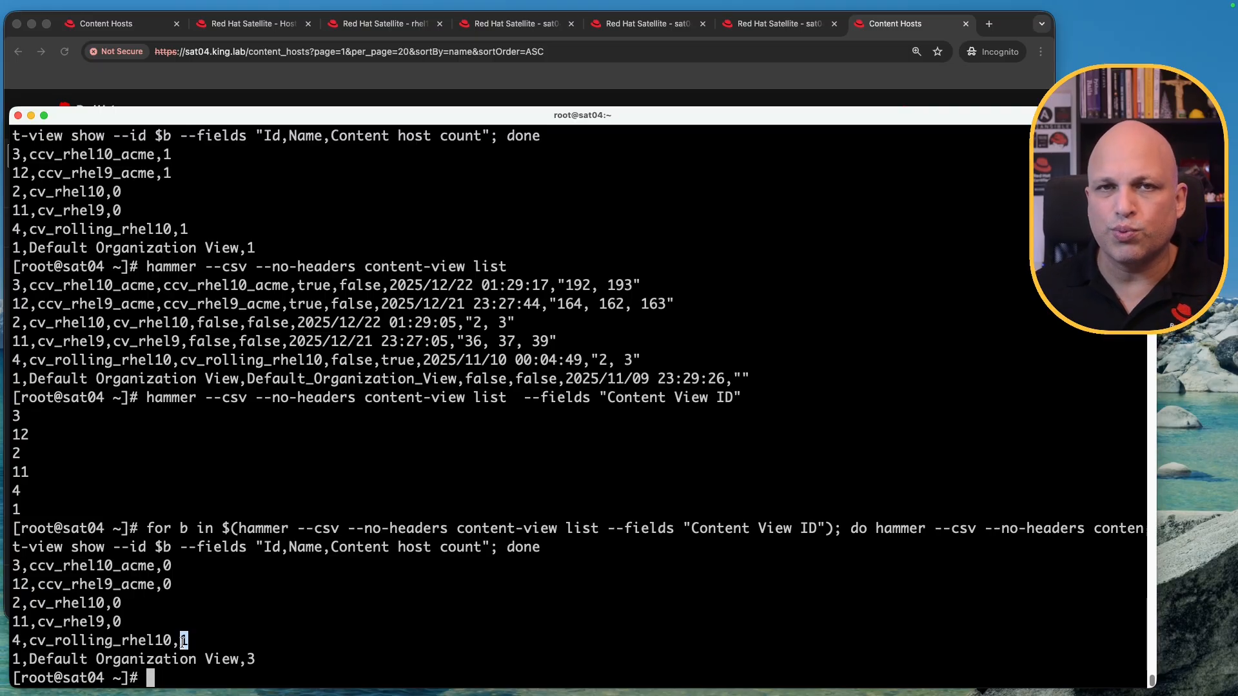
Step: Switch back to the Content Hosts list and compare the content views and lifecycle environment of the three sat04-node hosts
key("super+Tab")
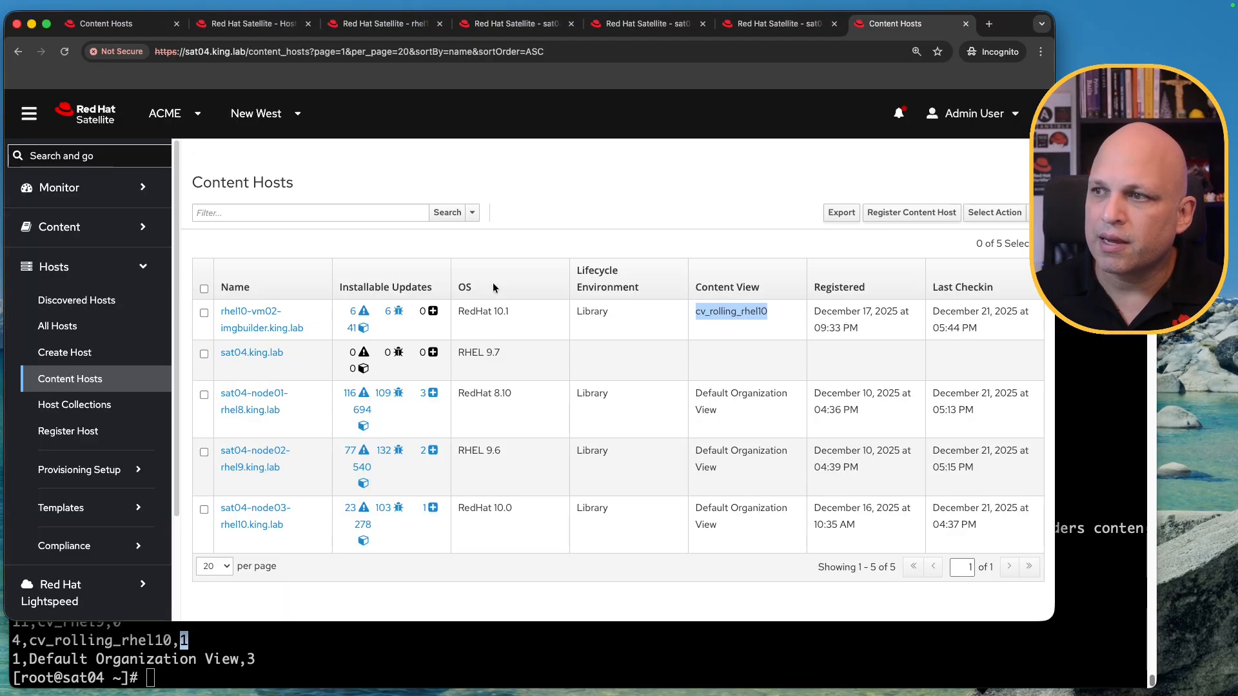
left_click_drag(752, 530, 694, 394)
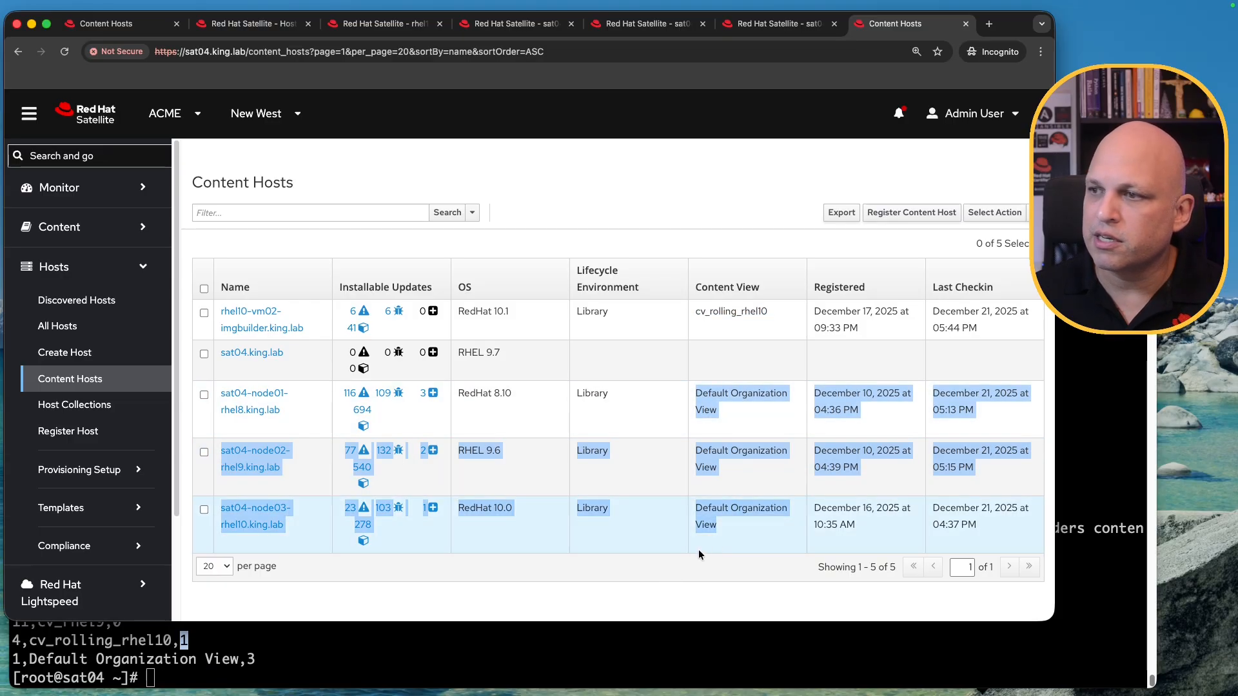
left_click(733, 532)
double_click(592, 508)
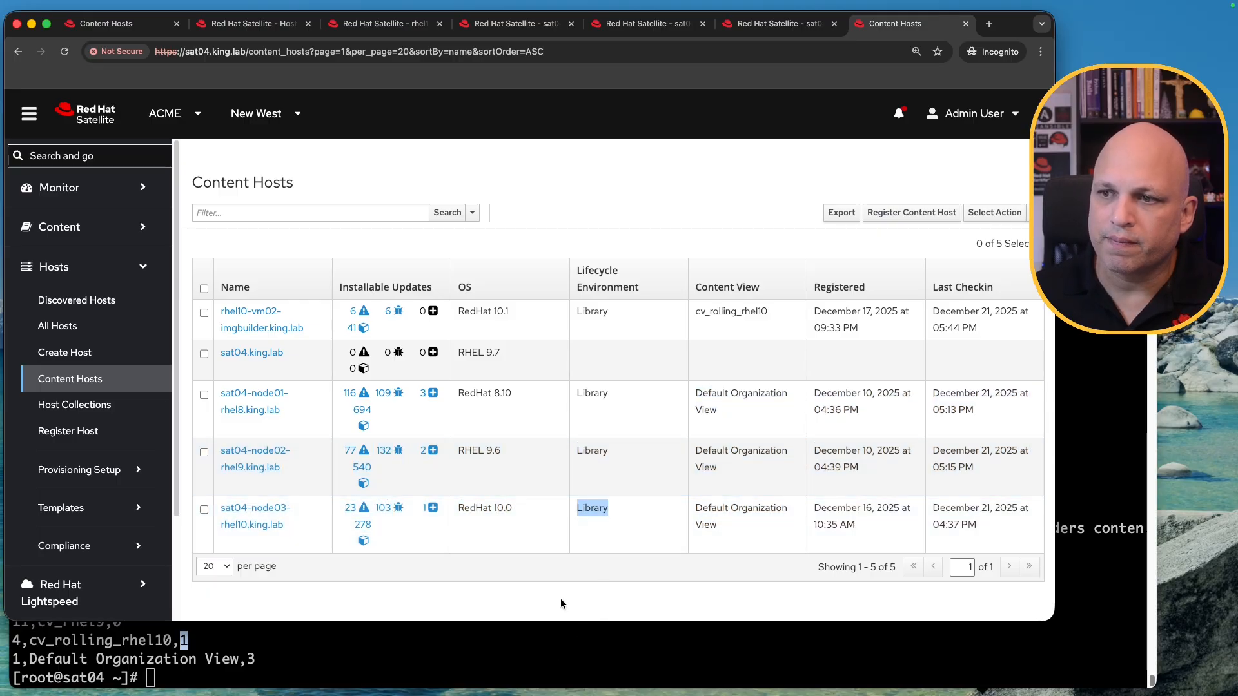
Step: Review the synced products and the enabled repositories on the Red Hat Repositories page
left_click(561, 600)
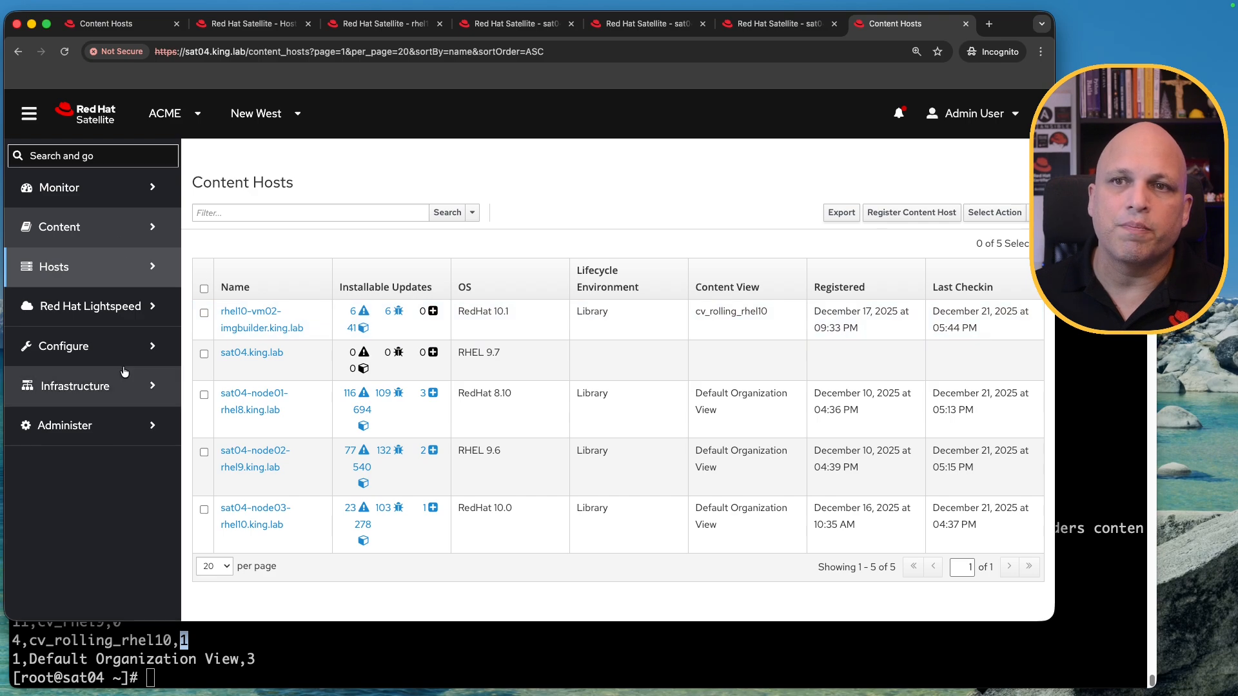
left_click(118, 234)
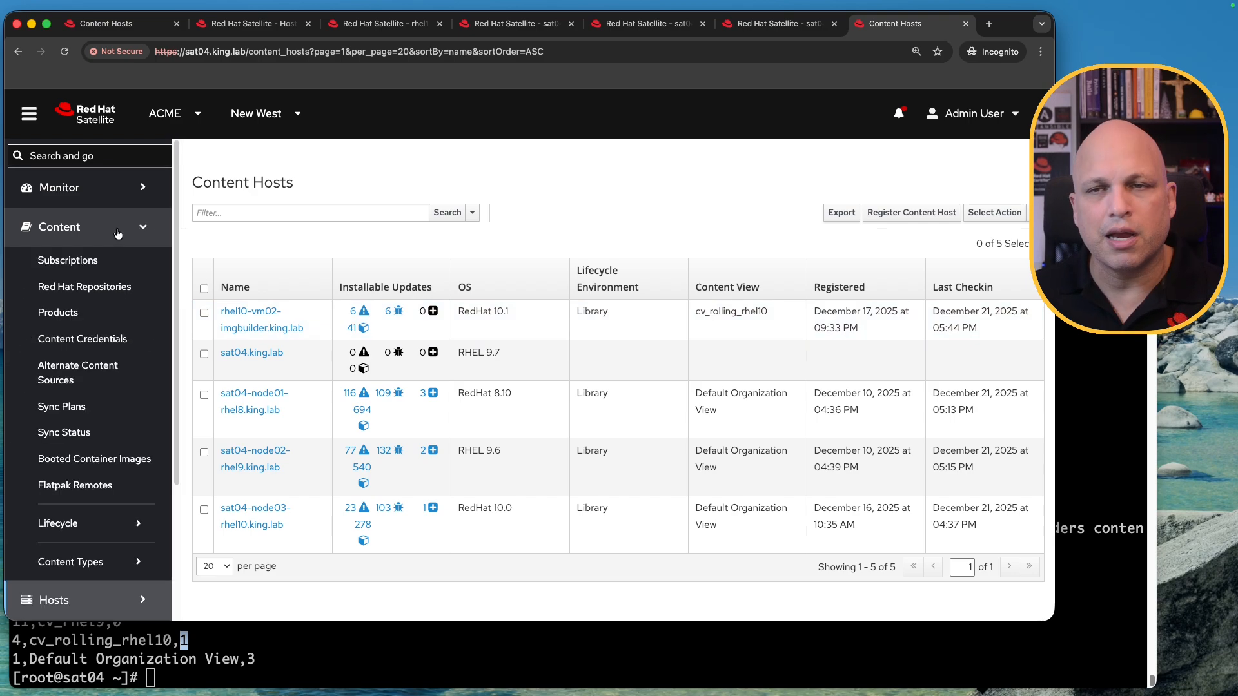
left_click(95, 313)
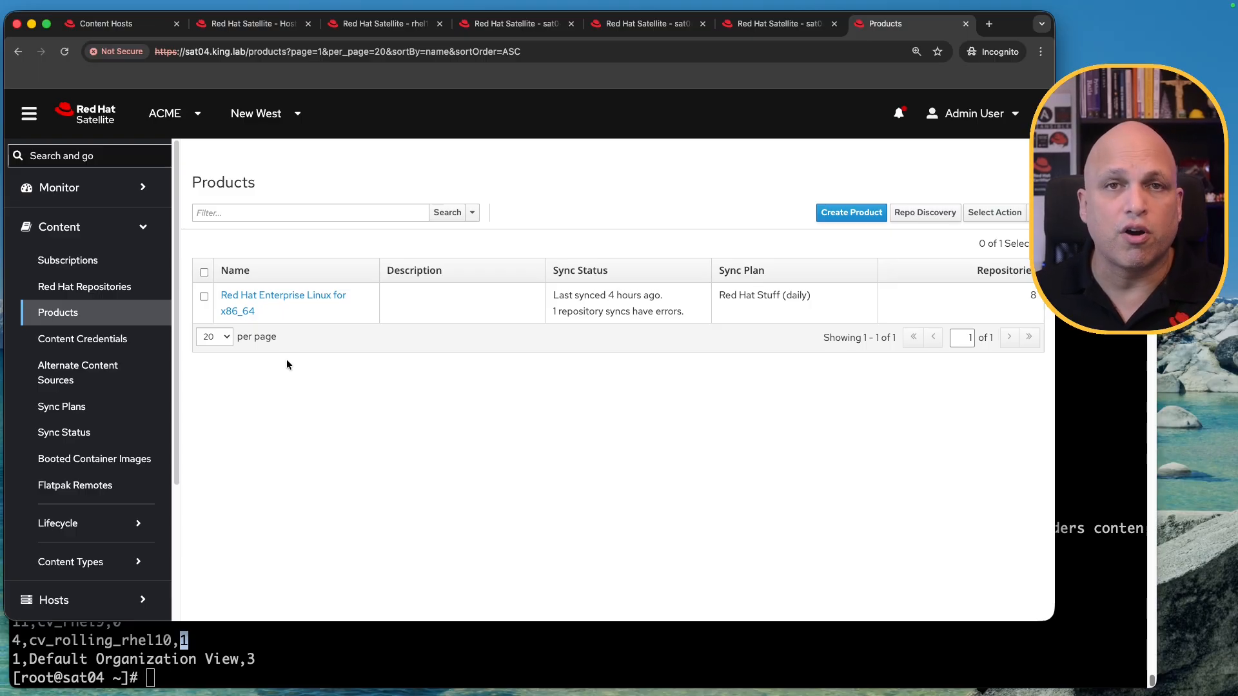
left_click(133, 290)
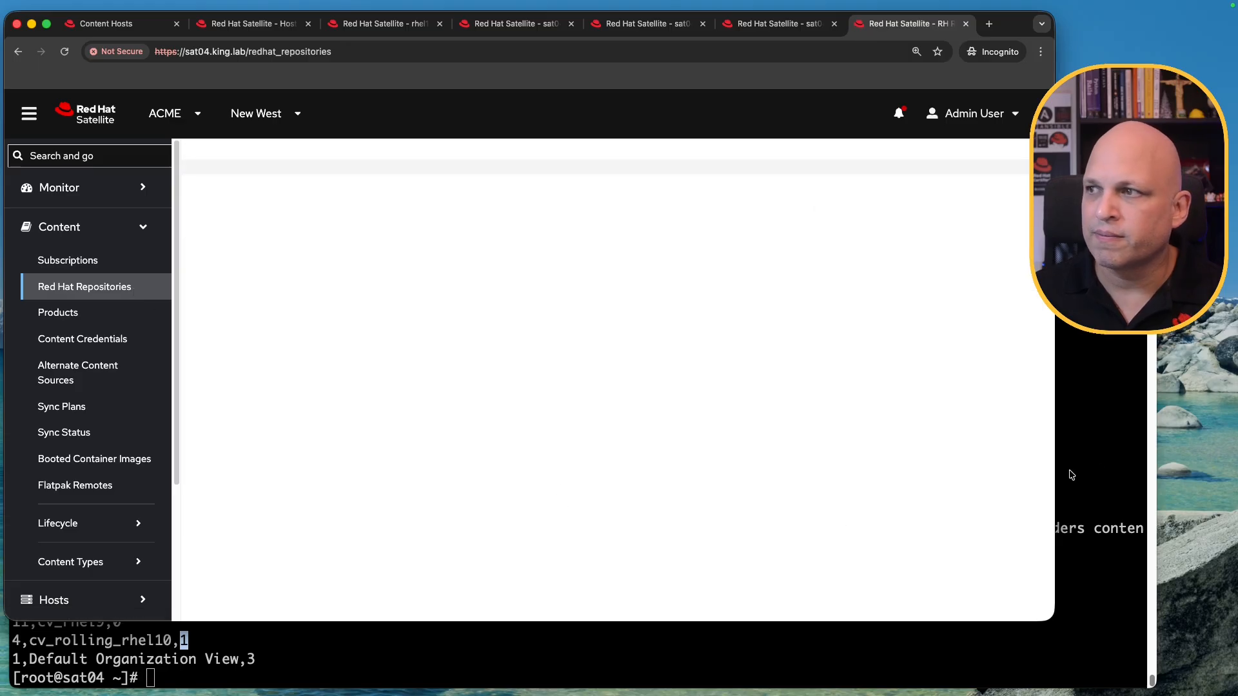
scroll(915, 473, "down", 9)
scroll(914, 474, "up", 6)
scroll(914, 470, "up", 5)
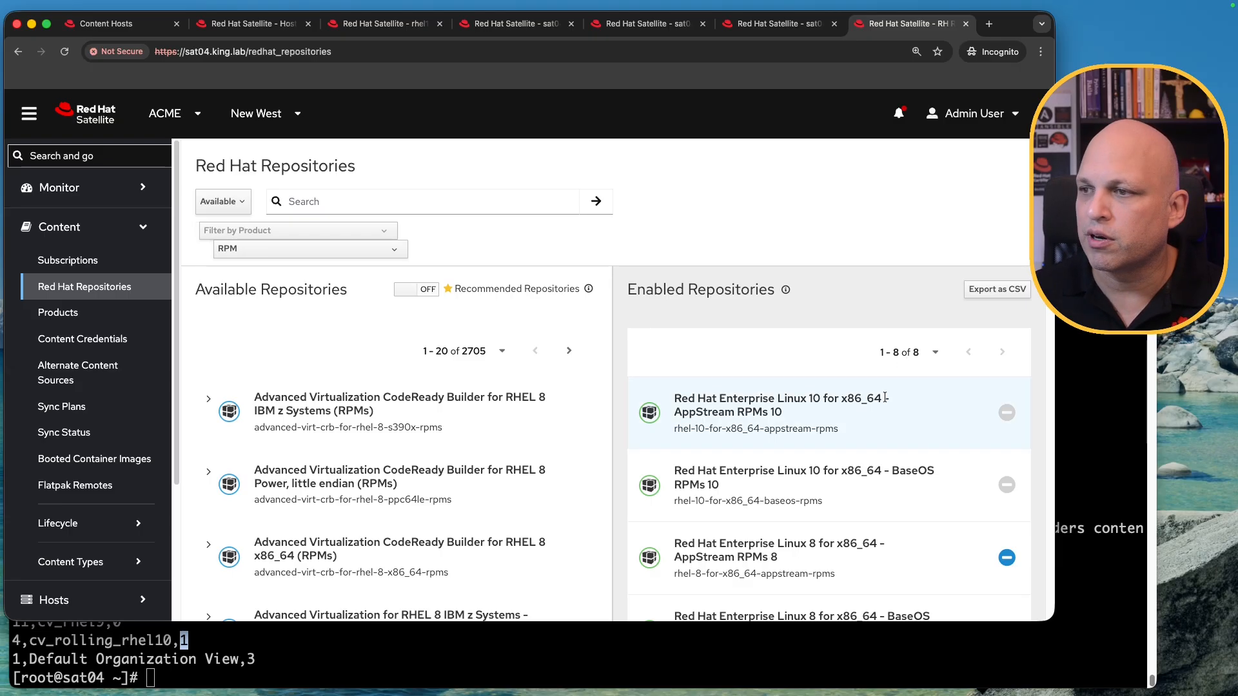
scroll(868, 403, "down", 1)
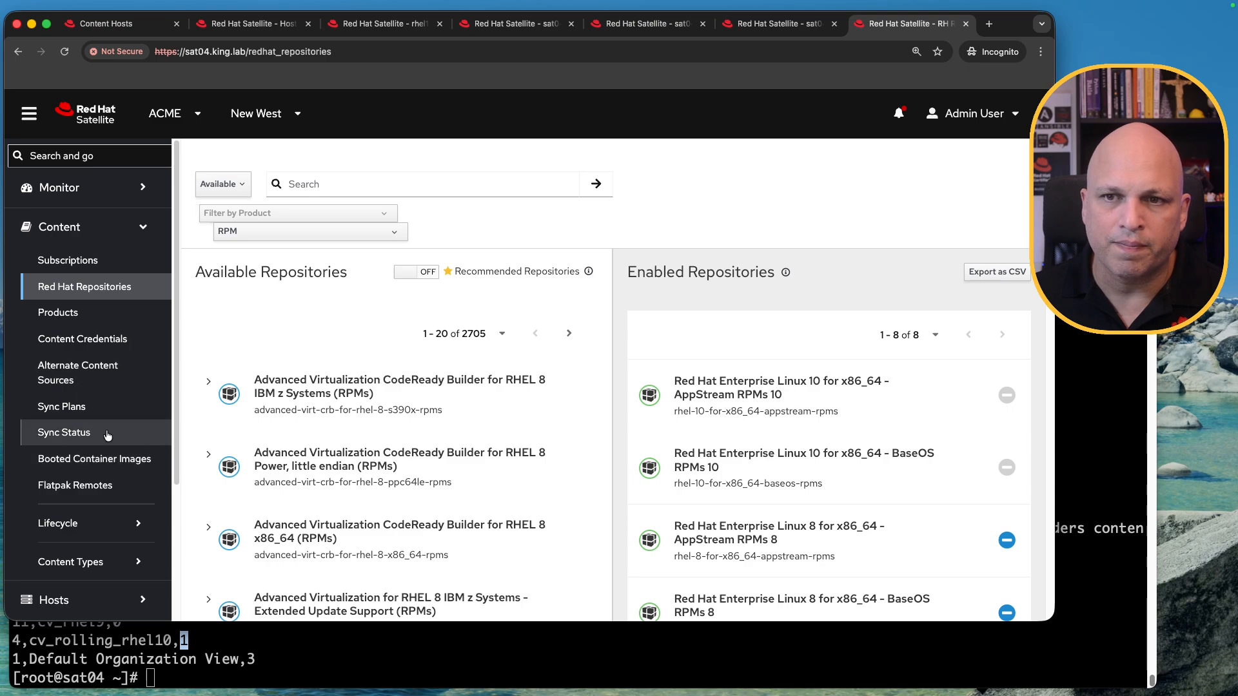
Step: Look over the Content Views list and bring up the list of activation keys
left_click(113, 525)
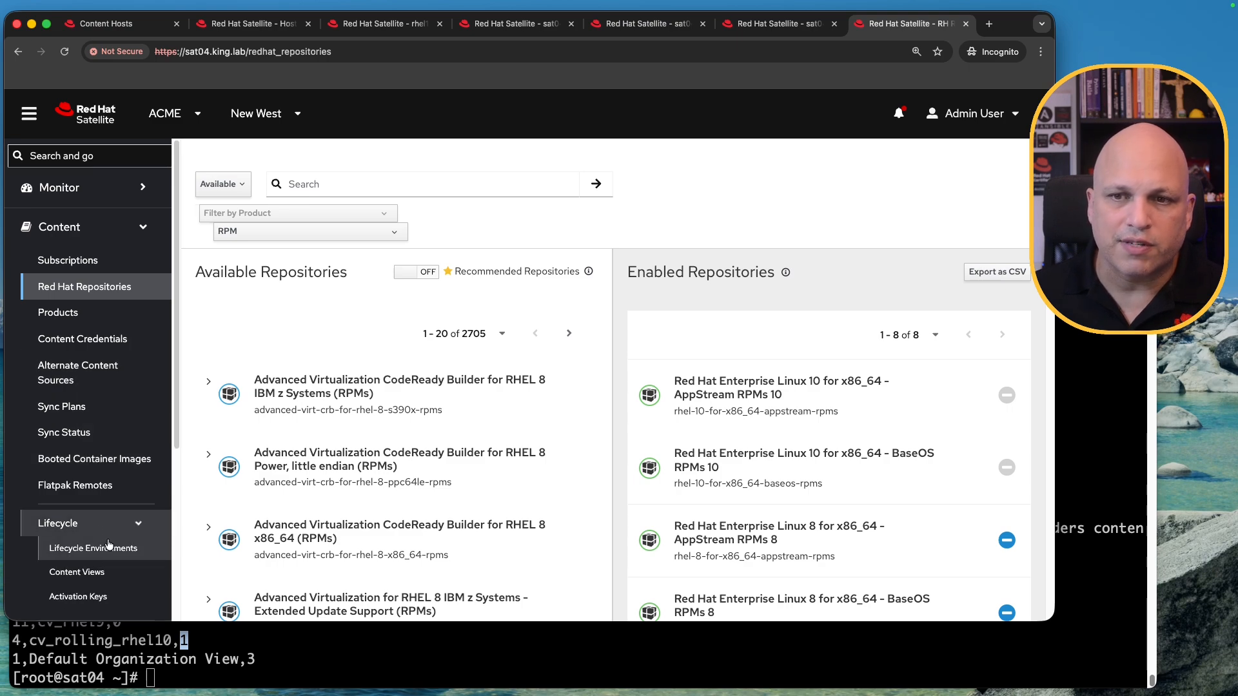
left_click(100, 579)
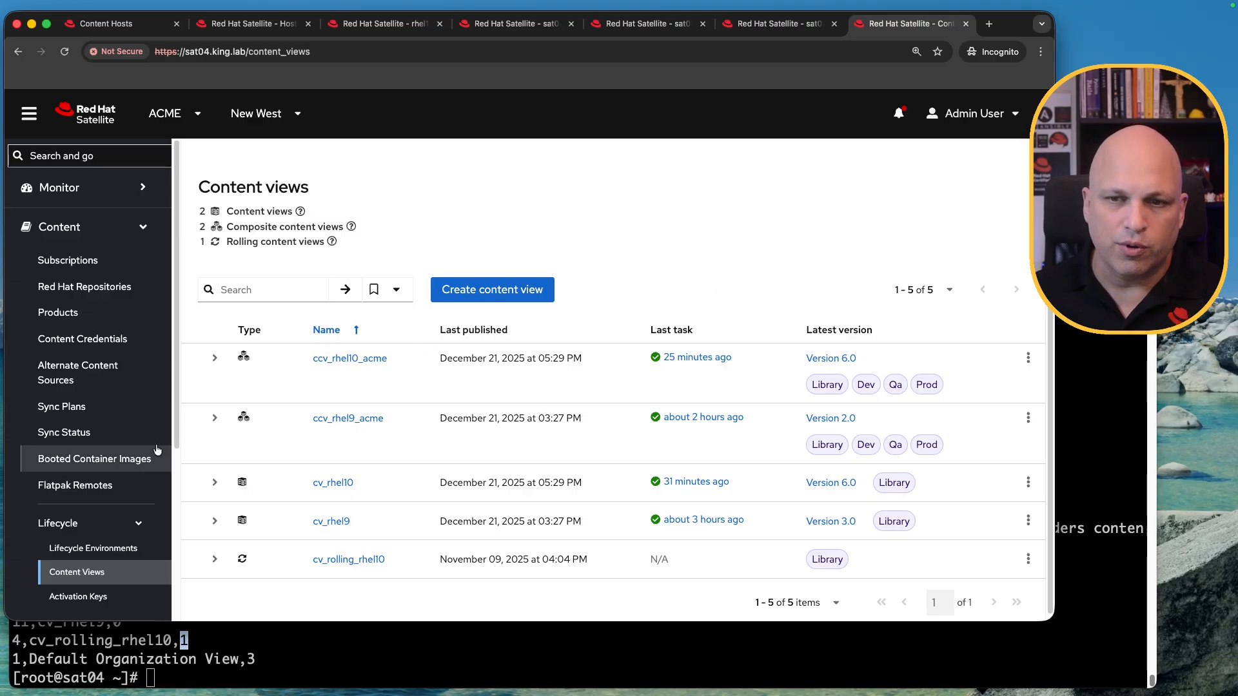
scroll(142, 439, "down", 5)
left_click(100, 334)
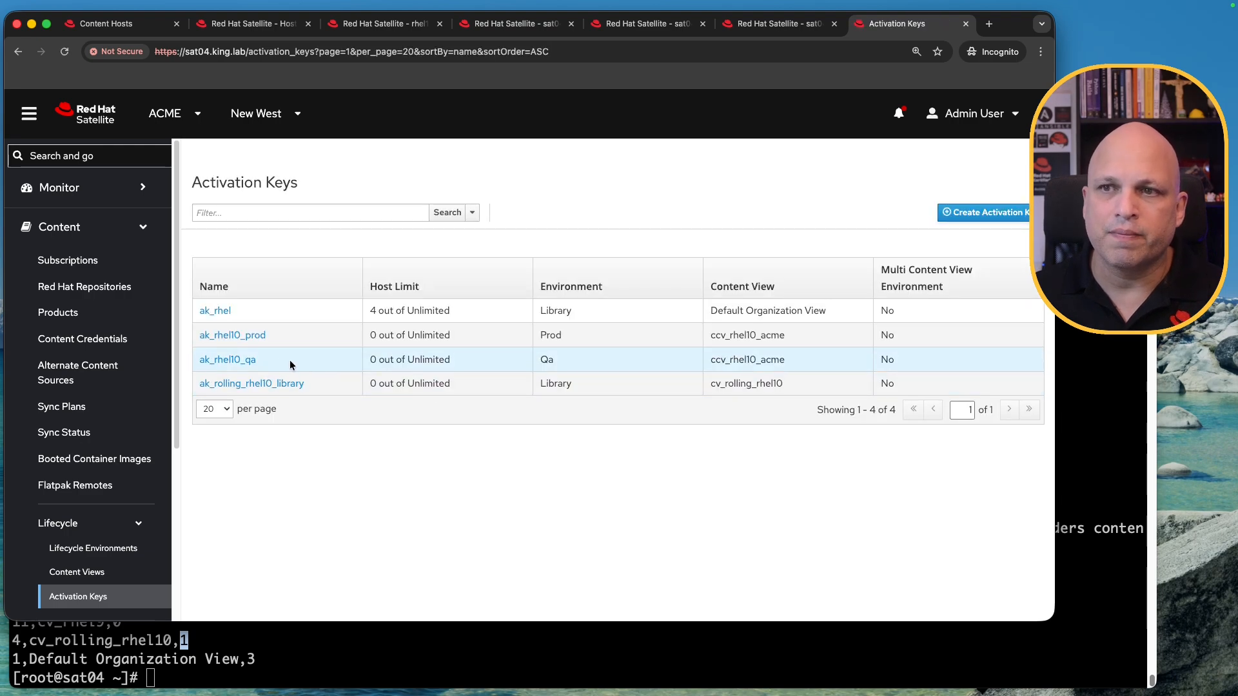
double_click(292, 364)
left_click(295, 365)
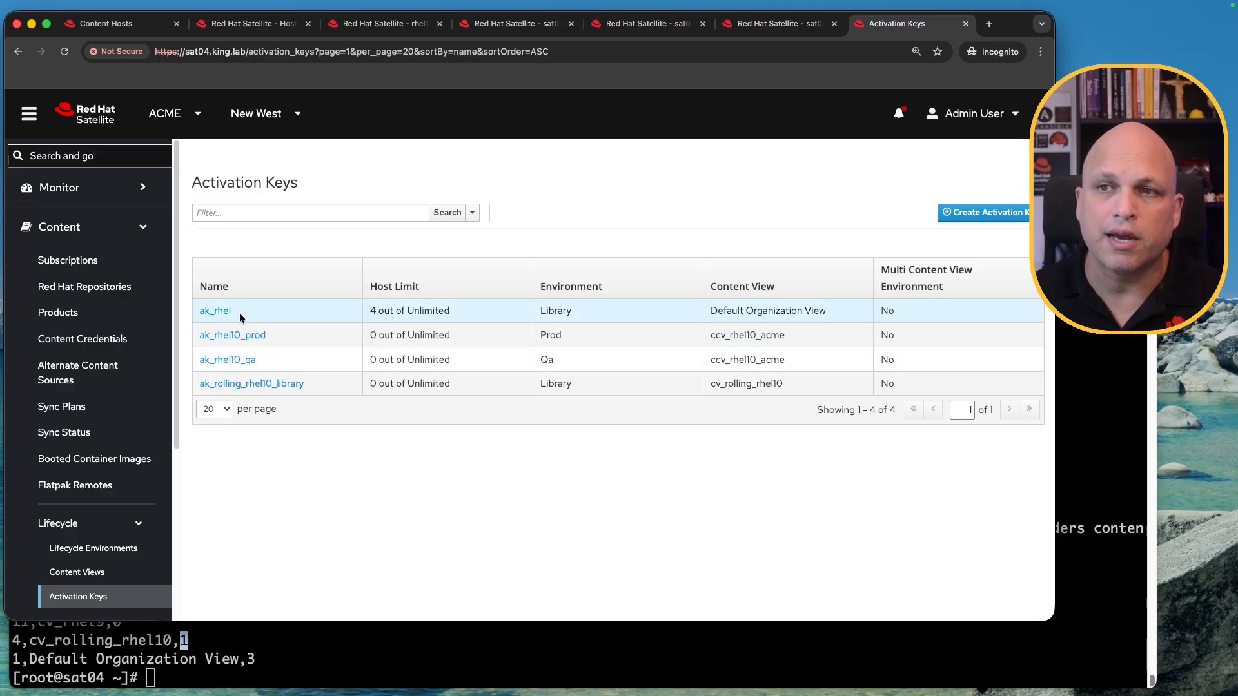
Step: Check which lifecycle environment and content view the ak_rhel activation key uses
left_click_drag(244, 314, 202, 315)
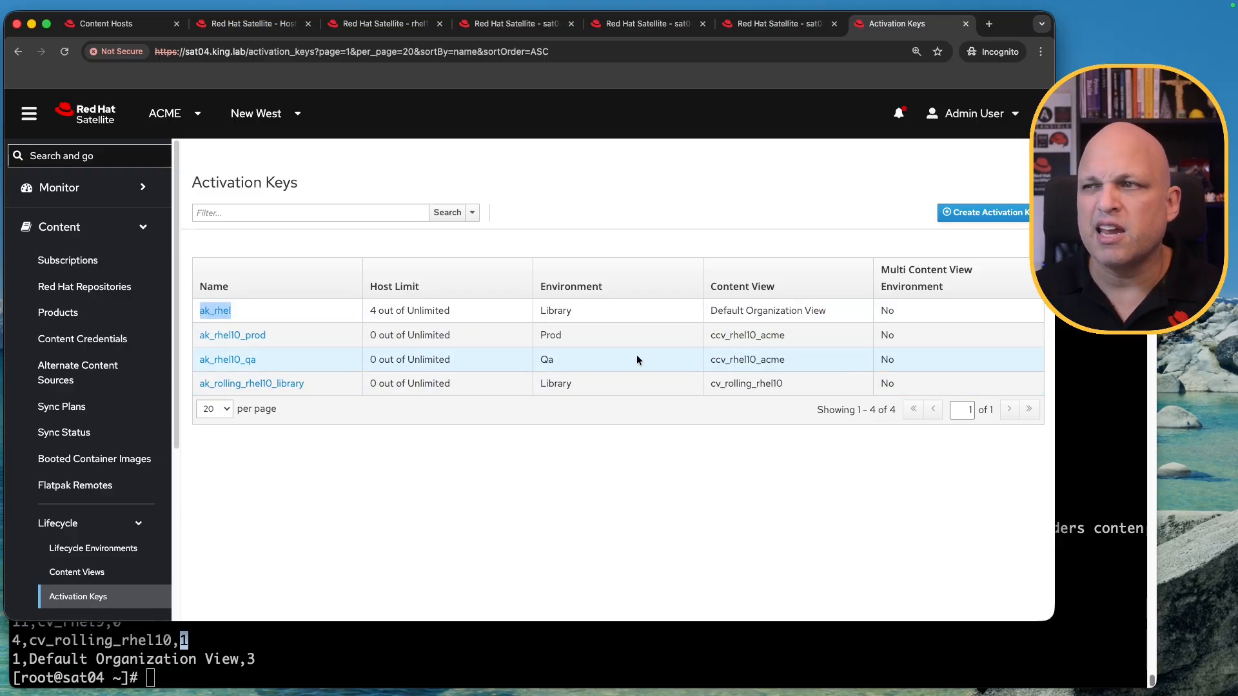
double_click(629, 312)
left_click_drag(831, 313, 708, 312)
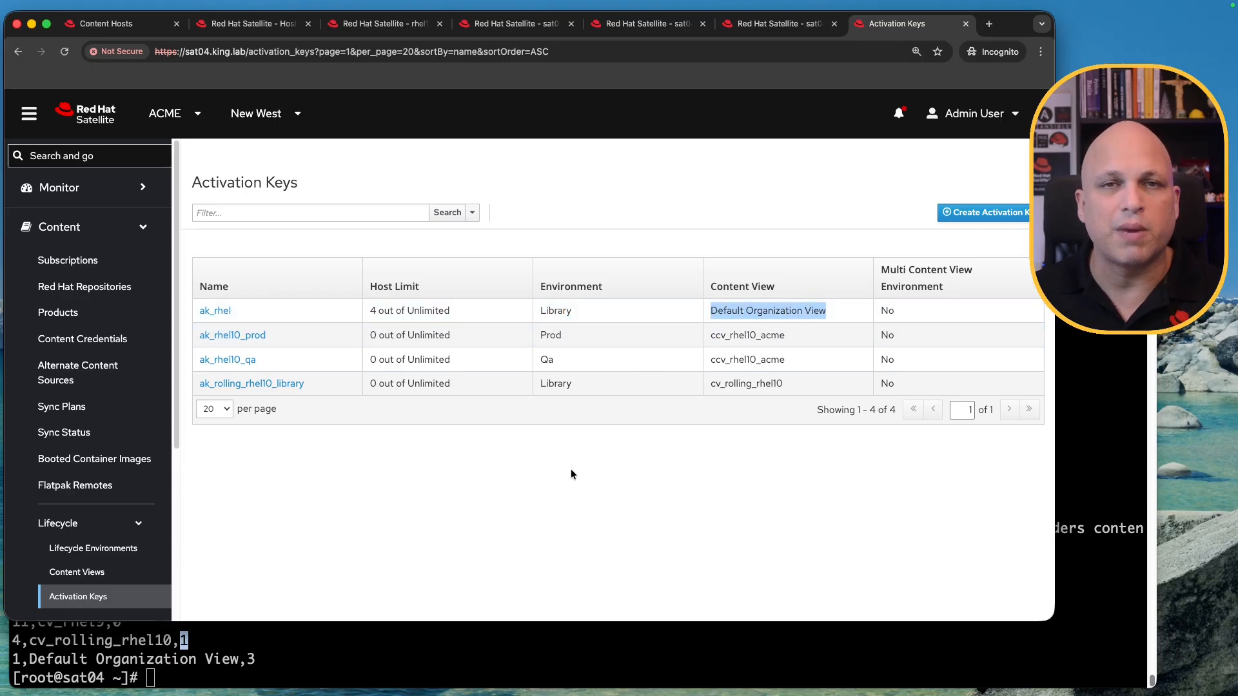
Step: Check which content view the ak_rolling_rhel10_library activation key is assigned to
left_click_drag(325, 386, 199, 385)
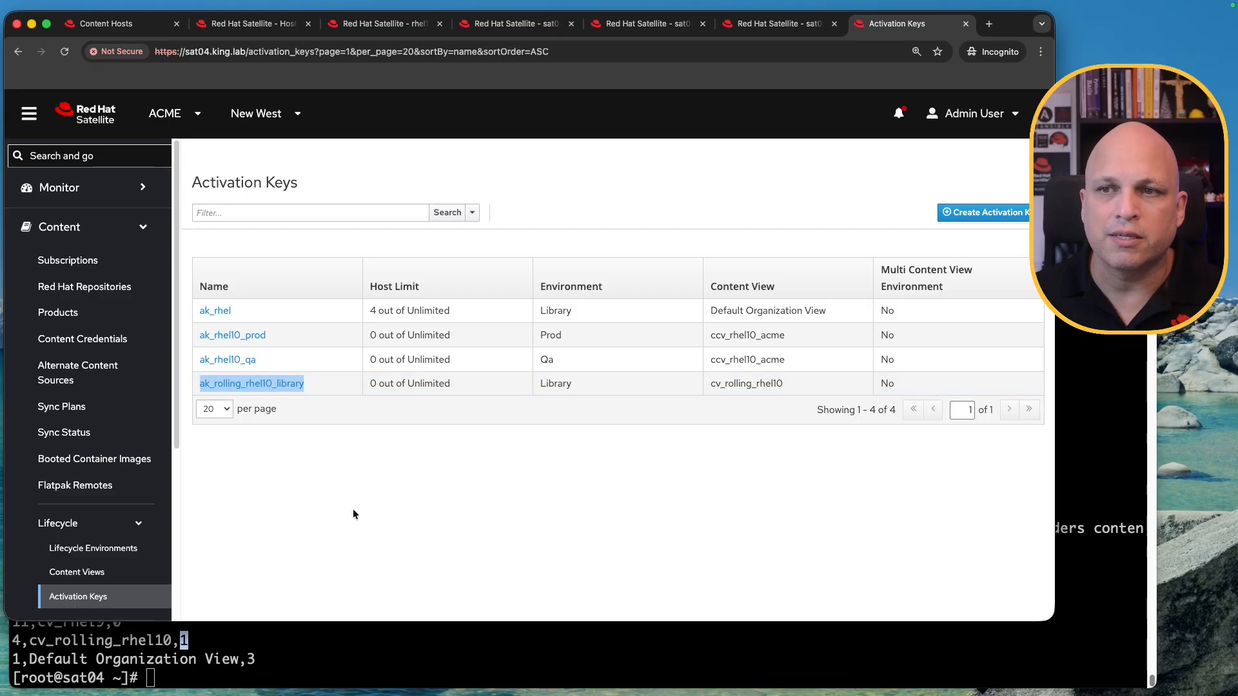
left_click(350, 490)
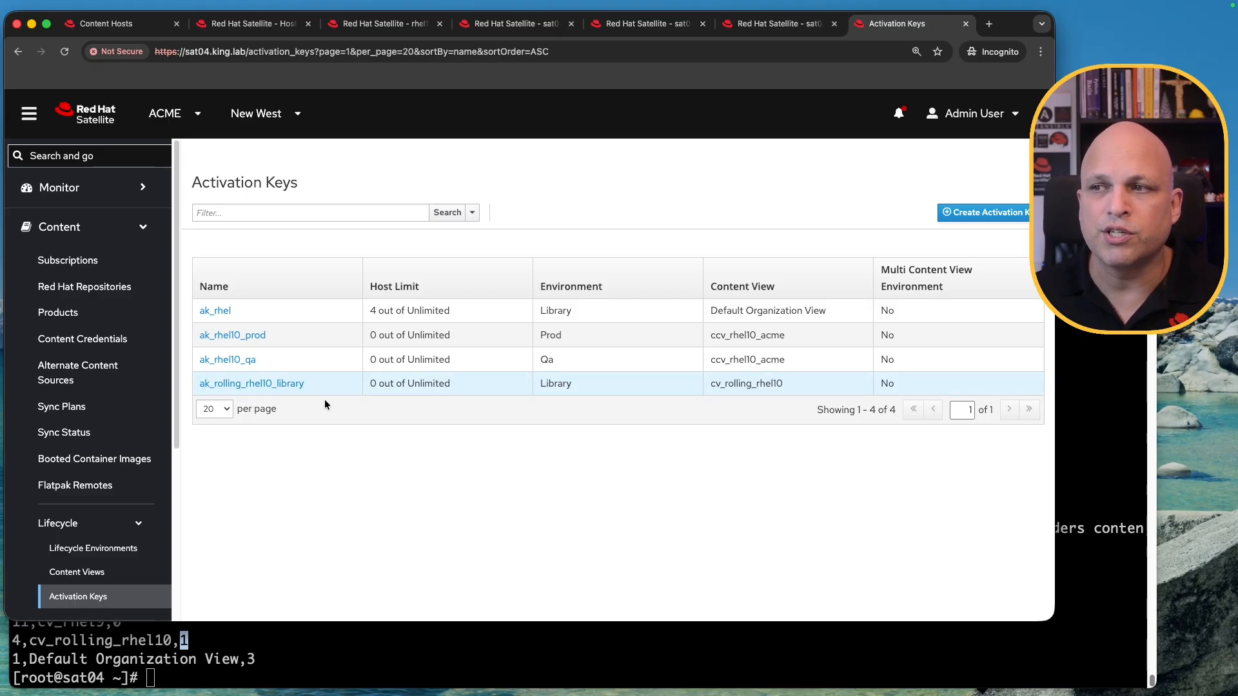
left_click_drag(798, 384, 712, 381)
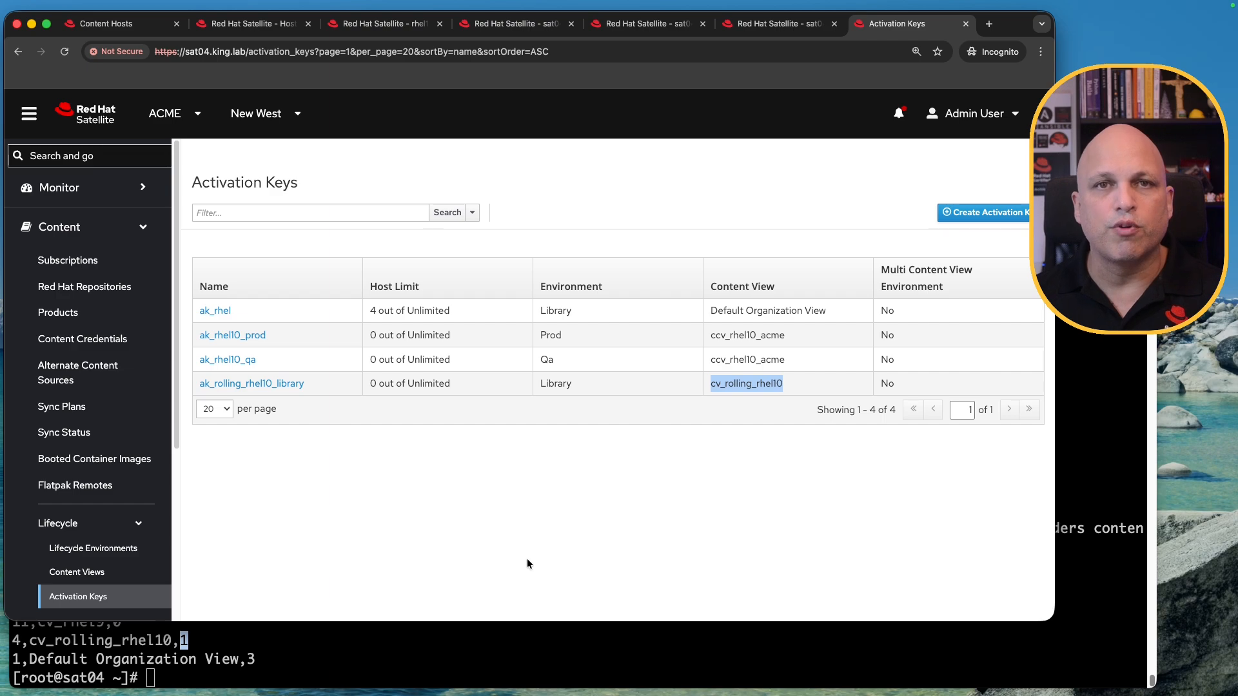
Step: Switch to the terminal, clear it and check the artifact storage size with du -hs /var/lib/pulp/media/artifact/
left_click(472, 648)
key("ctrl+l")
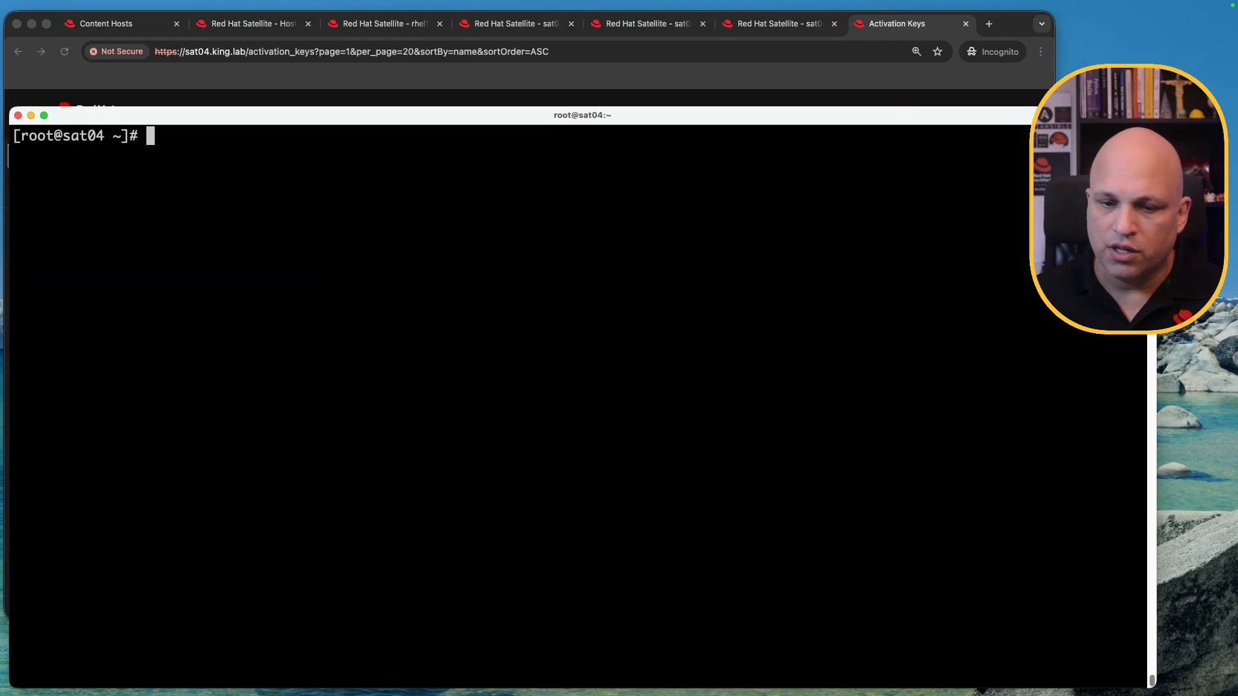
type("du -hs ")
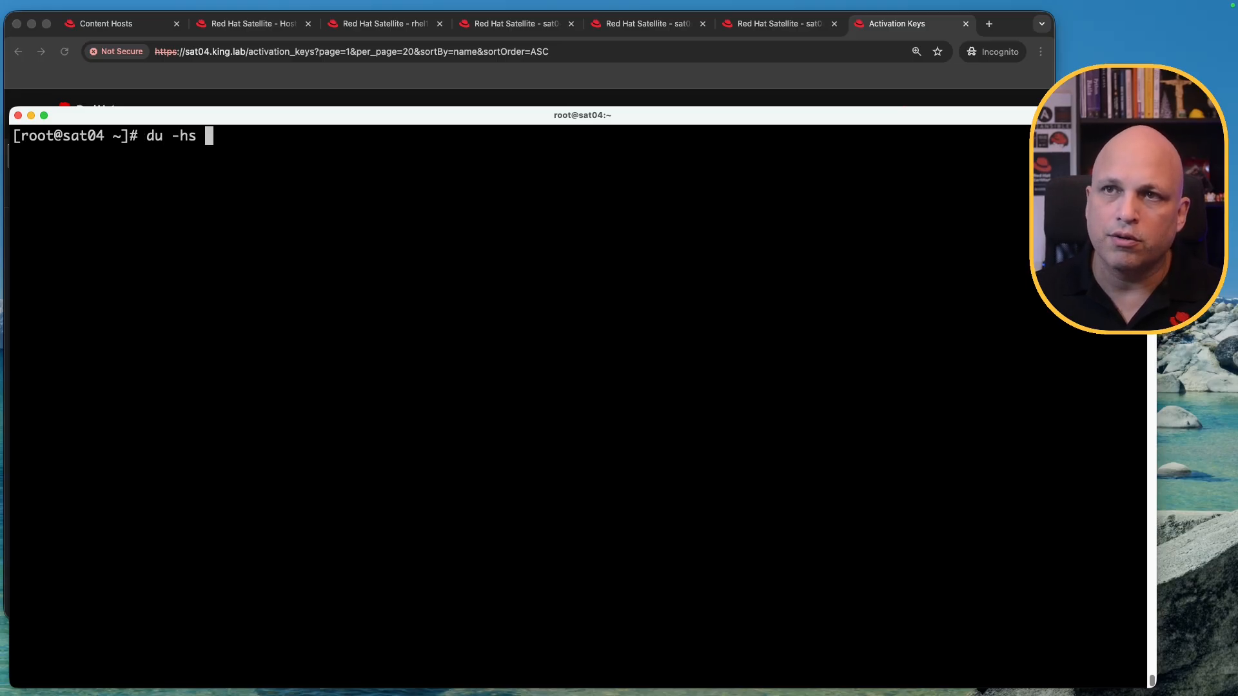
type("/var/")
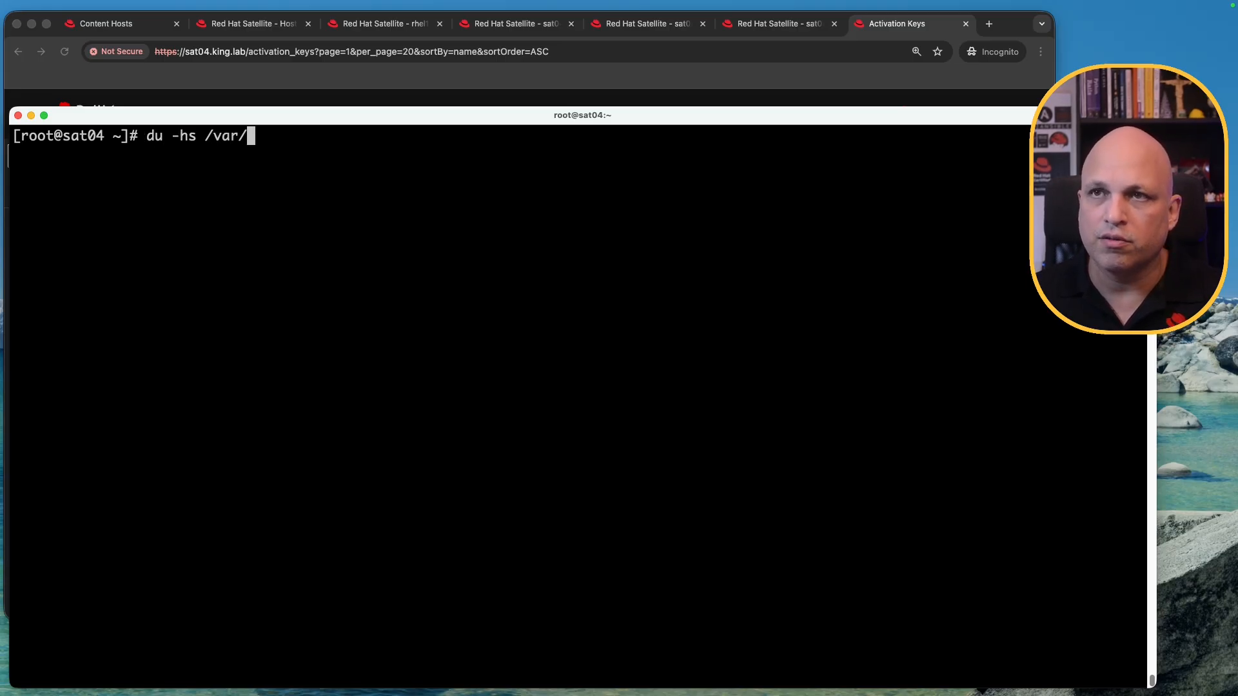
type("lib/pulp/media/artifact/")
key("Return")
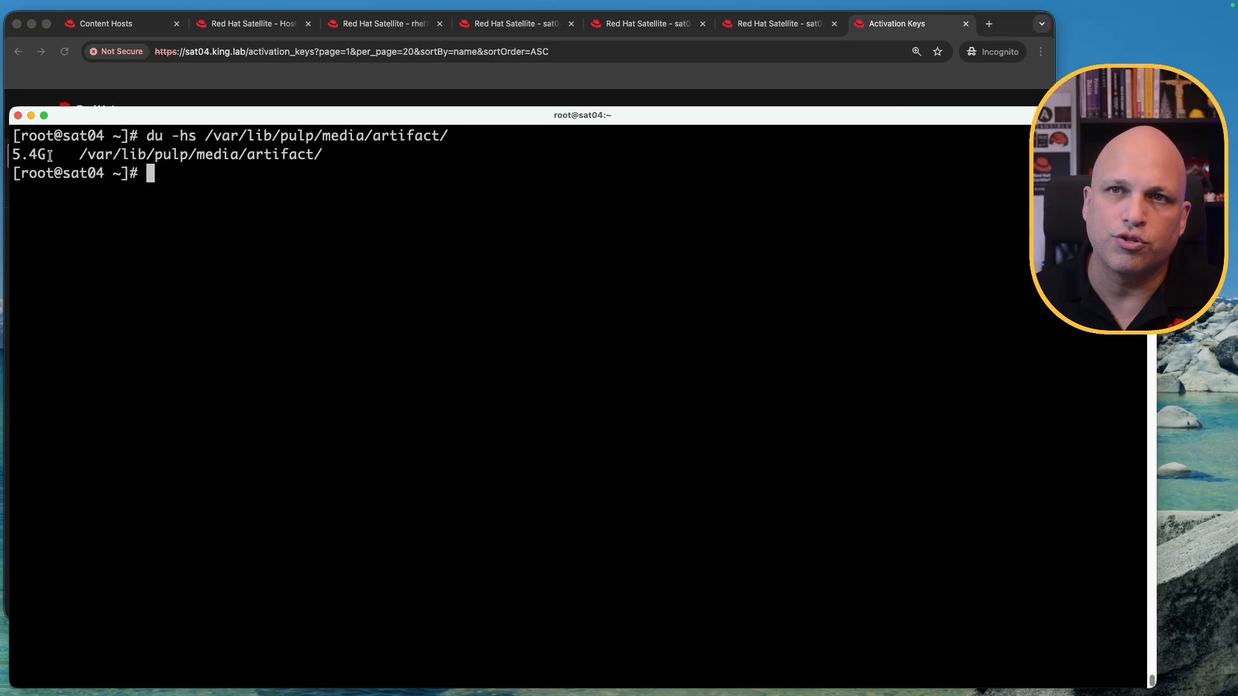
left_click_drag(44, 152, 13, 155)
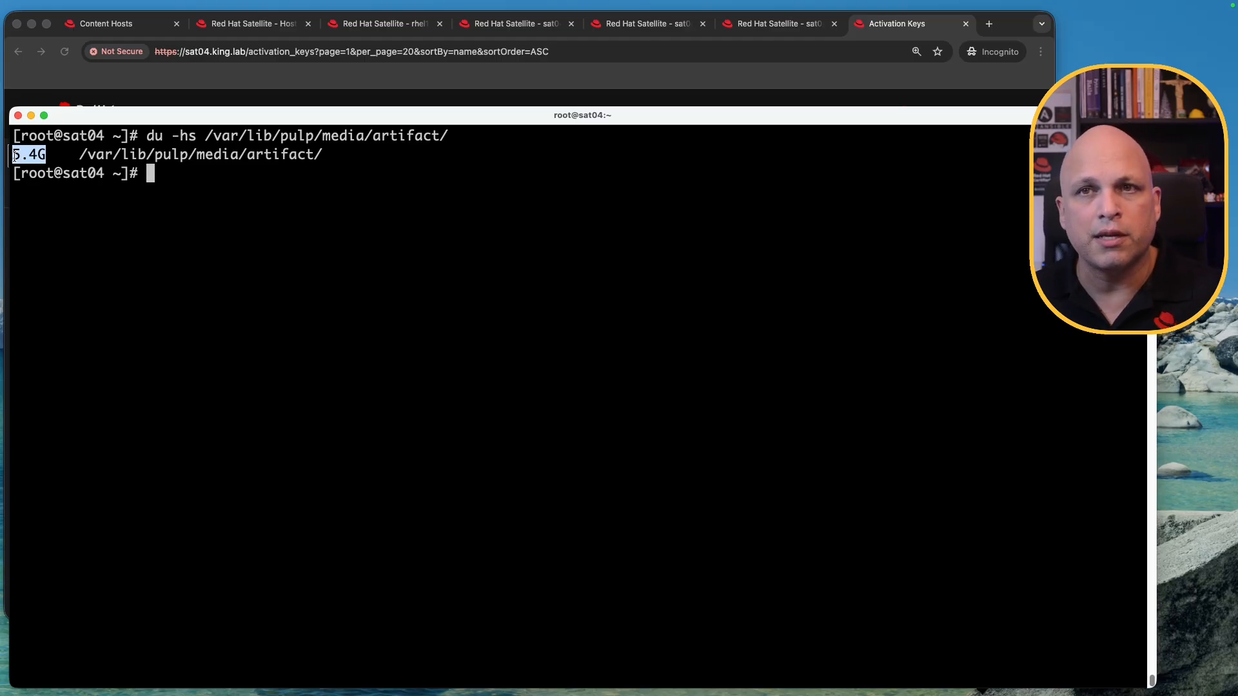